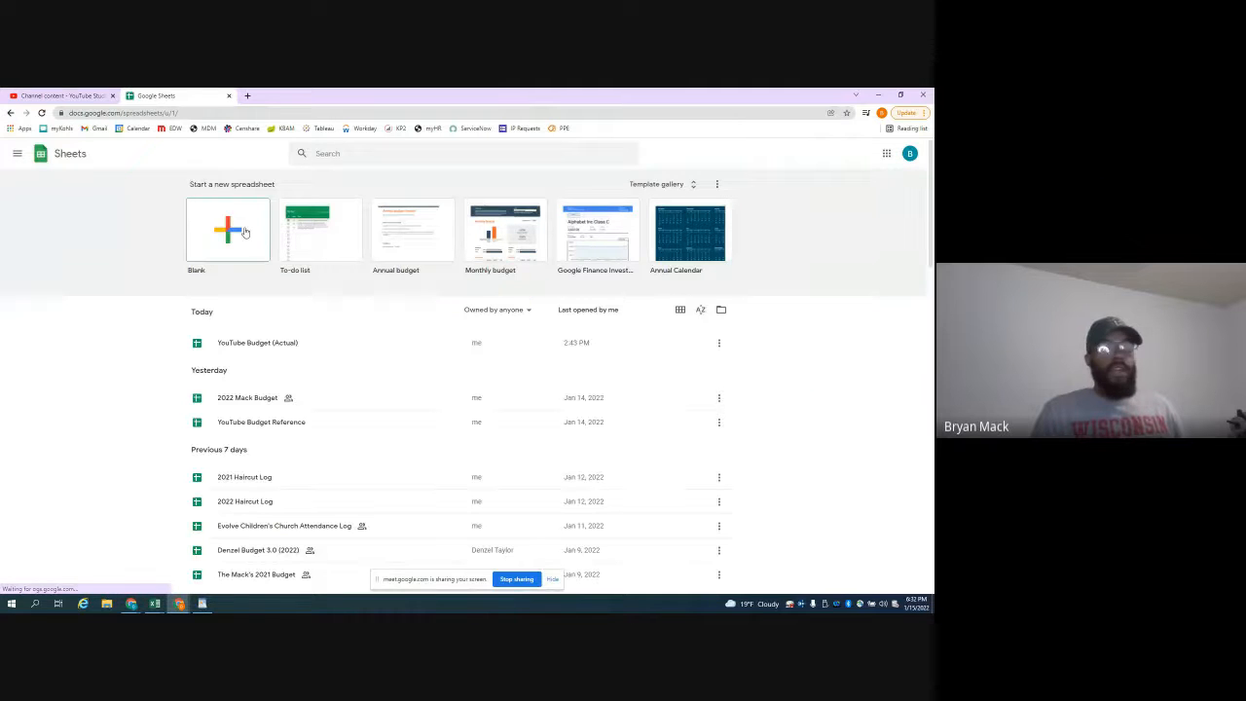
- Create a blank spreadsheet and enter the heading "High Level Income Assumptions" in cell A3
{"action": "left_click", "coordinate": [240, 231]}
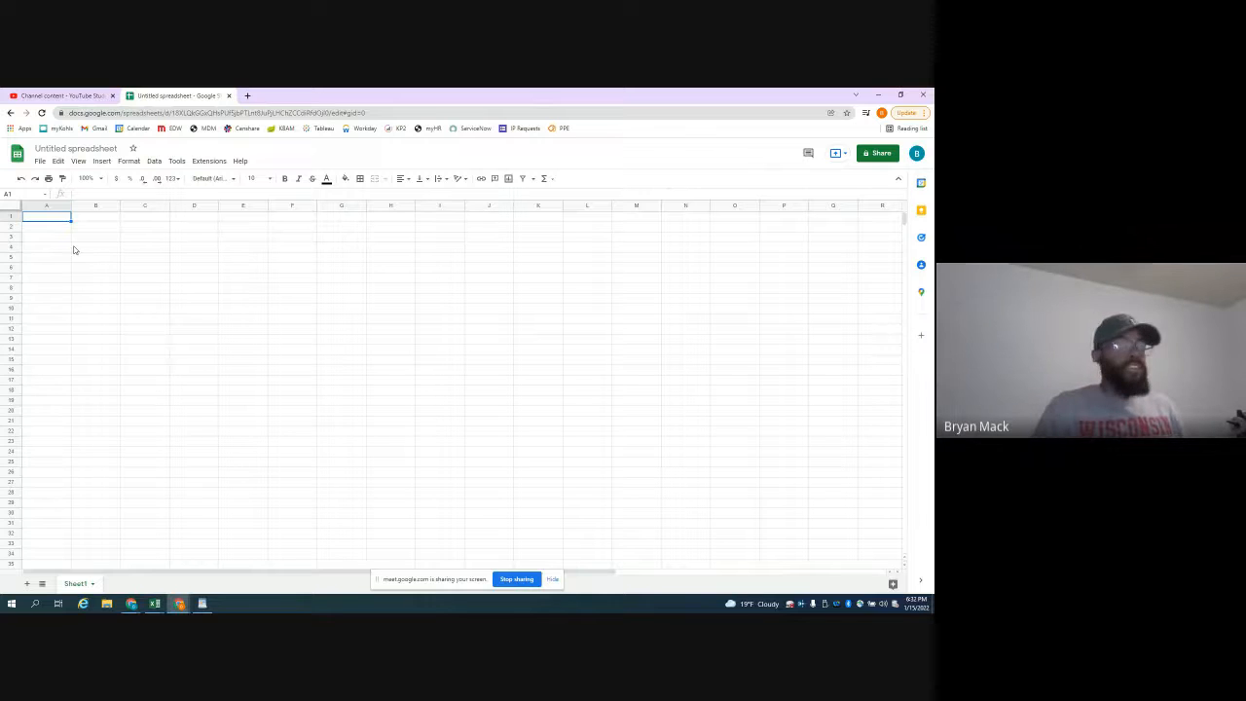
{"action": "left_click", "coordinate": [56, 239]}
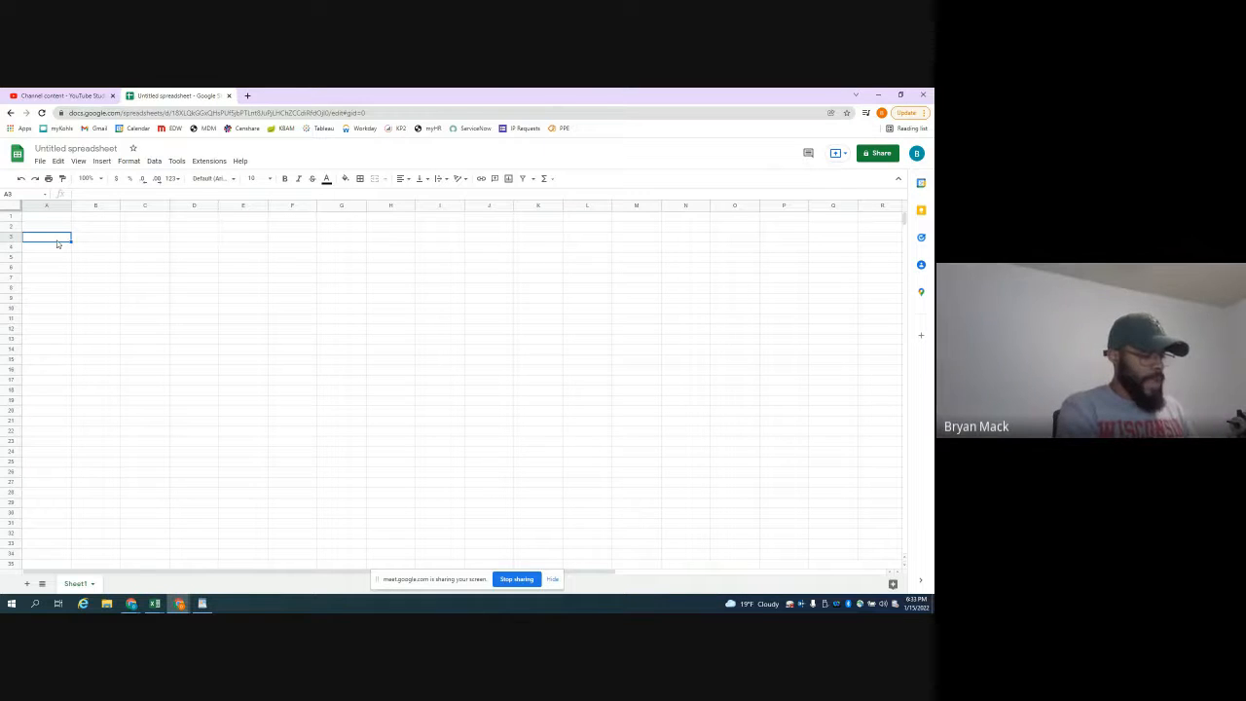
{"action": "type", "text": "High Level"}
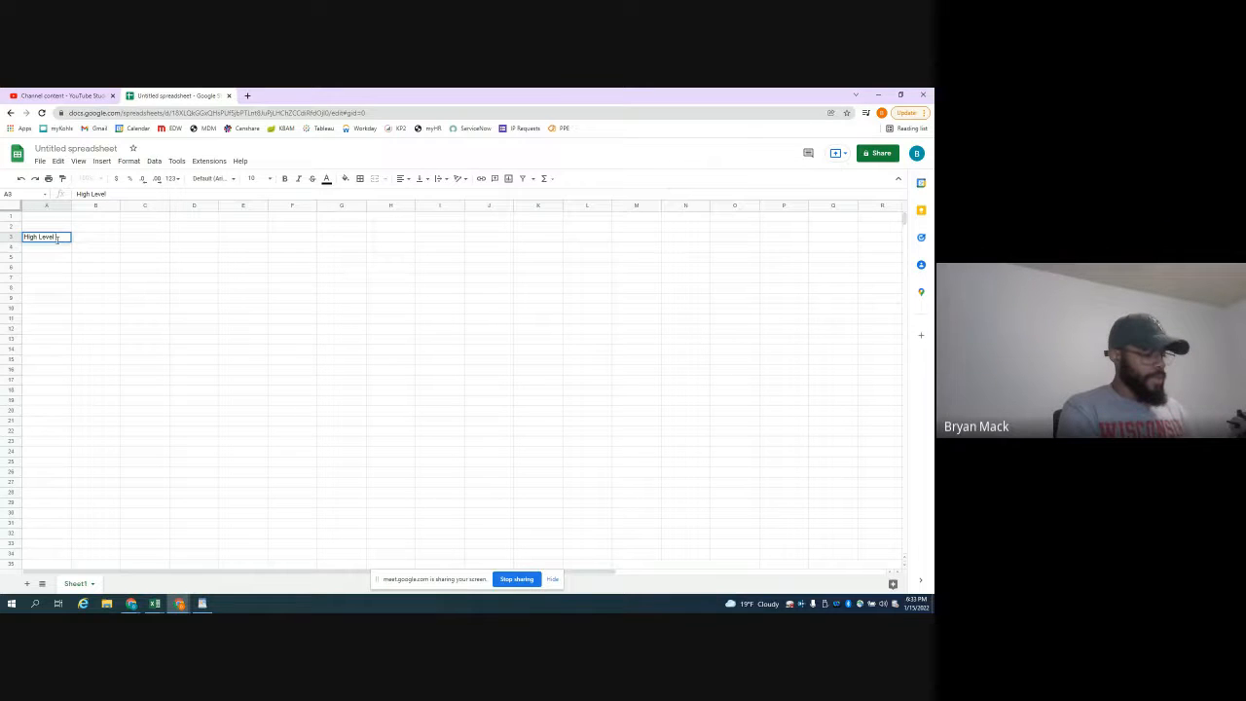
{"action": "type", "text": " Income A"}
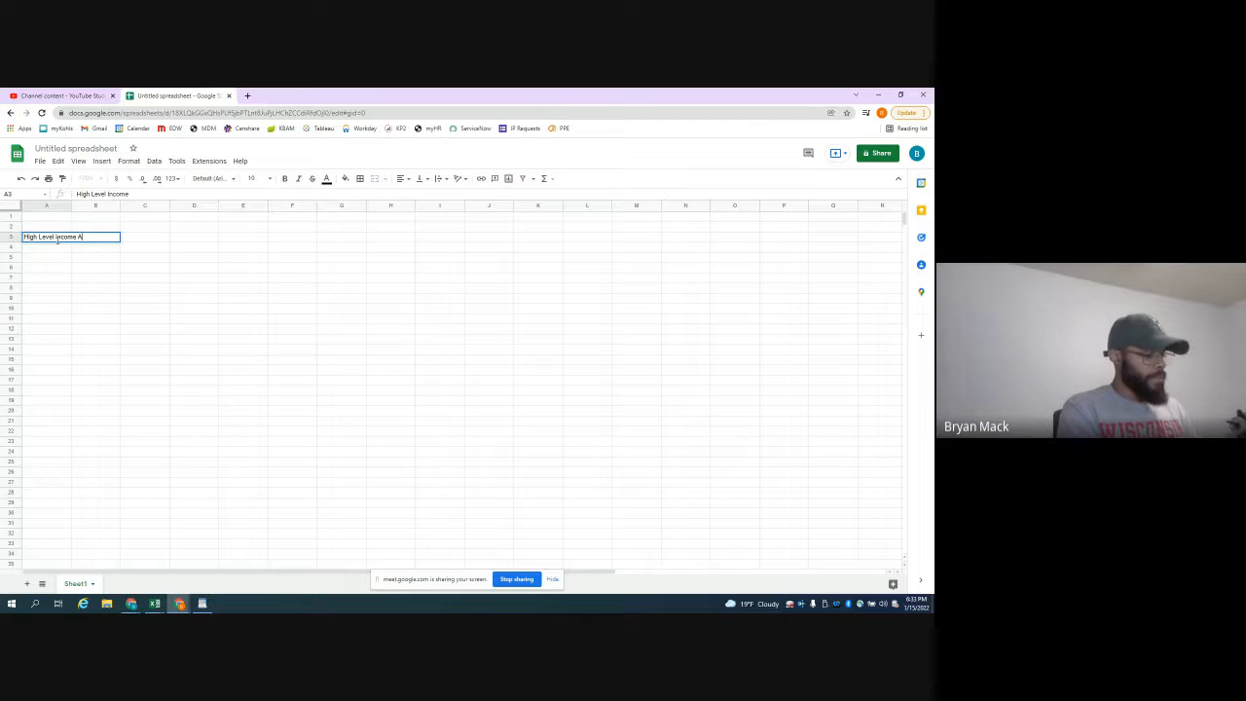
{"action": "type", "text": "ssumptions"}
{"action": "key", "text": "Return"}
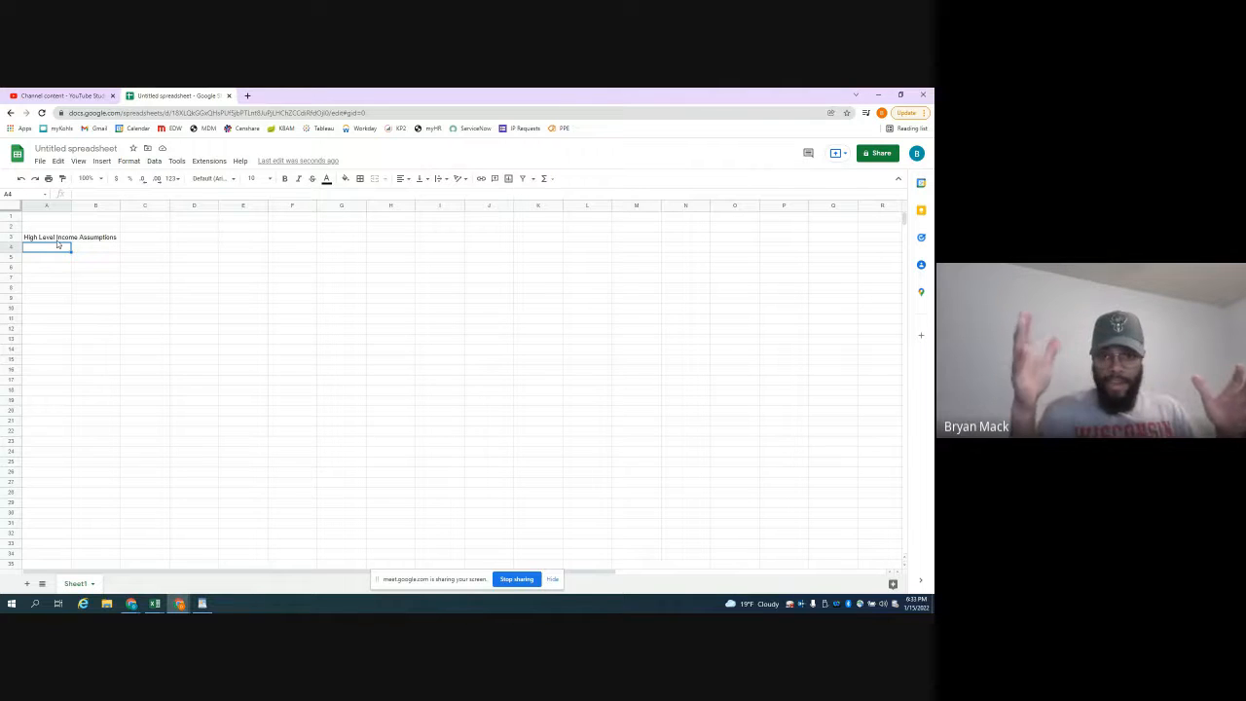
- Increase the browser's page zoom to 175%
{"action": "left_click", "coordinate": [906, 113]}
{"action": "left_click", "coordinate": [895, 222]}
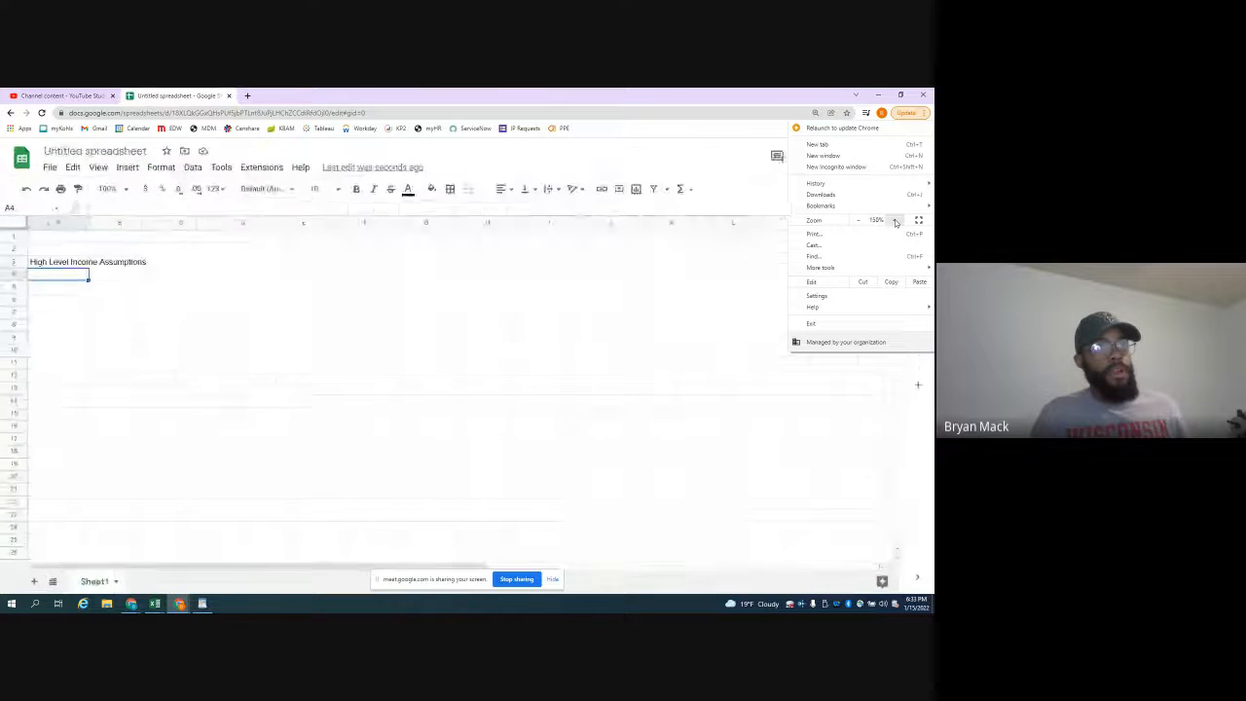
{"action": "left_click", "coordinate": [896, 222]}
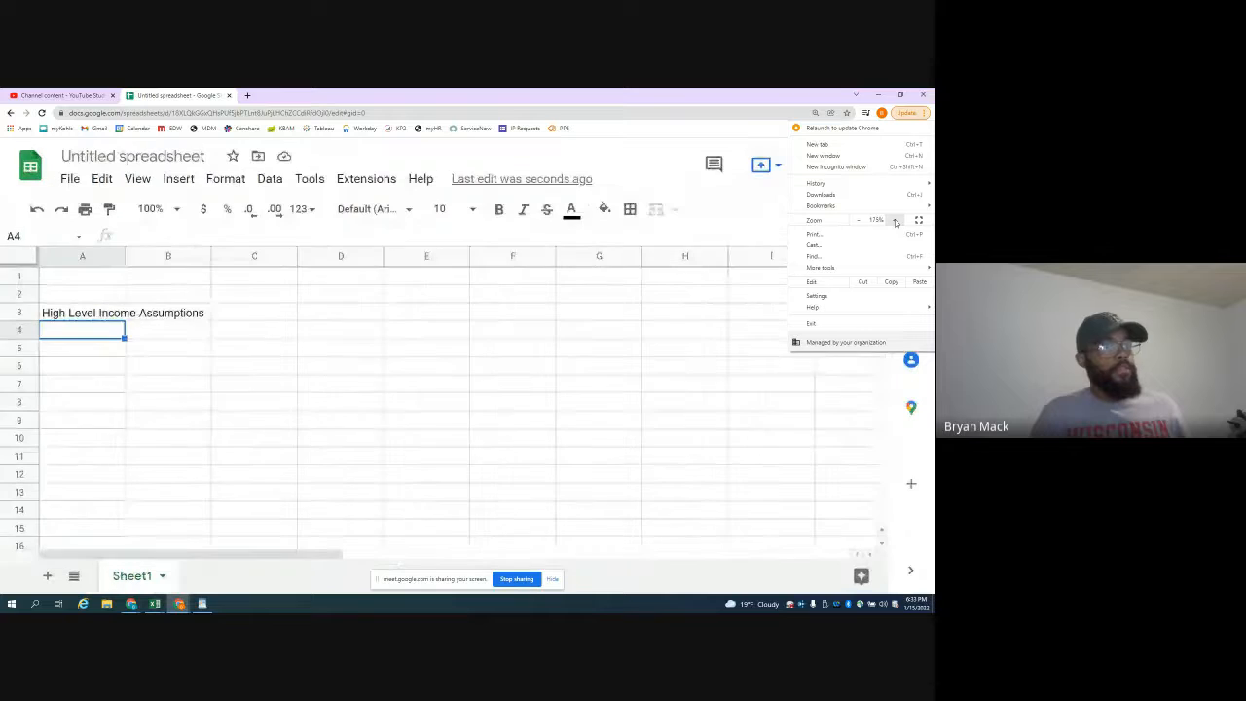
{"action": "left_click", "coordinate": [397, 329]}
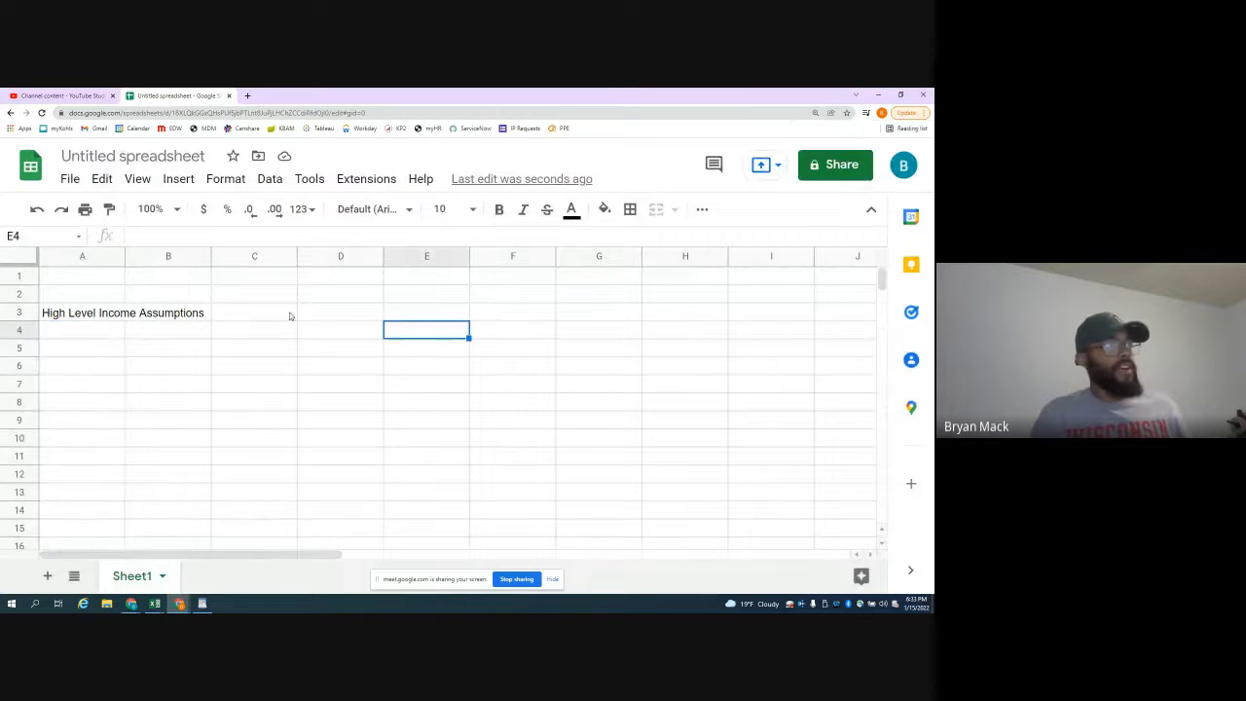
- Label cell A4 "Gross Annual Income" and enter 65000 beside it in B4
{"action": "left_click", "coordinate": [78, 339]}
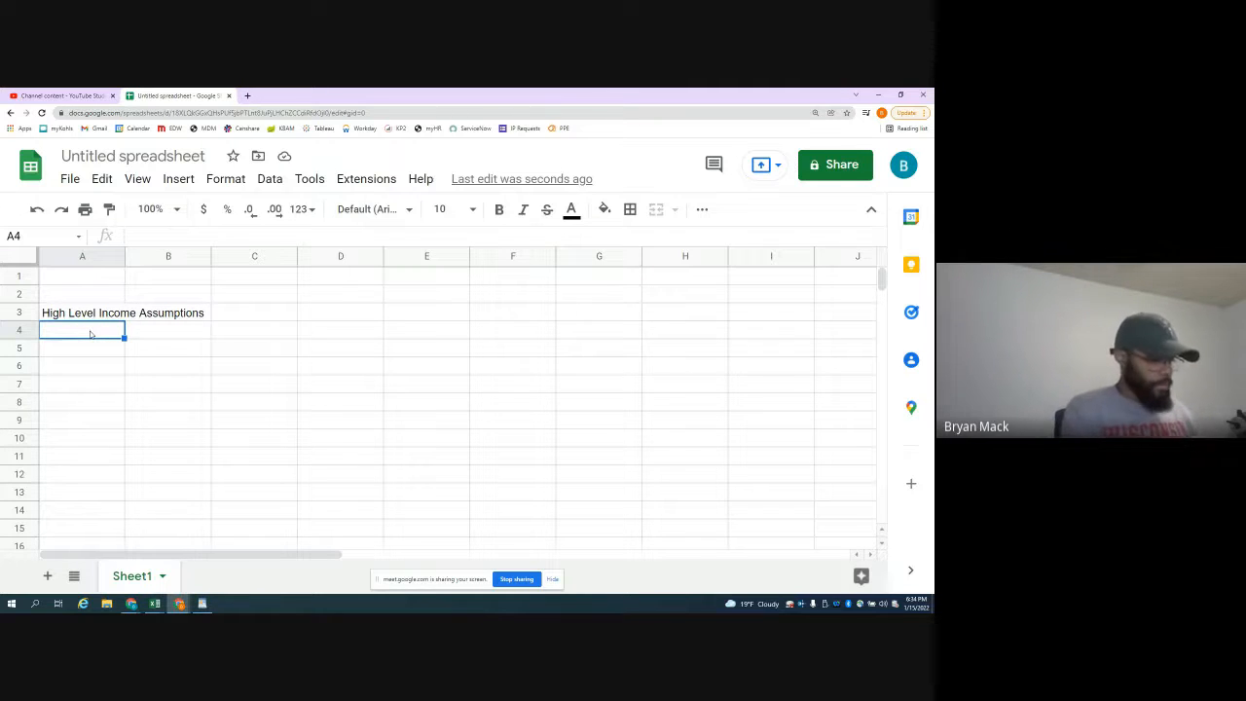
{"action": "type", "text": "Gross"}
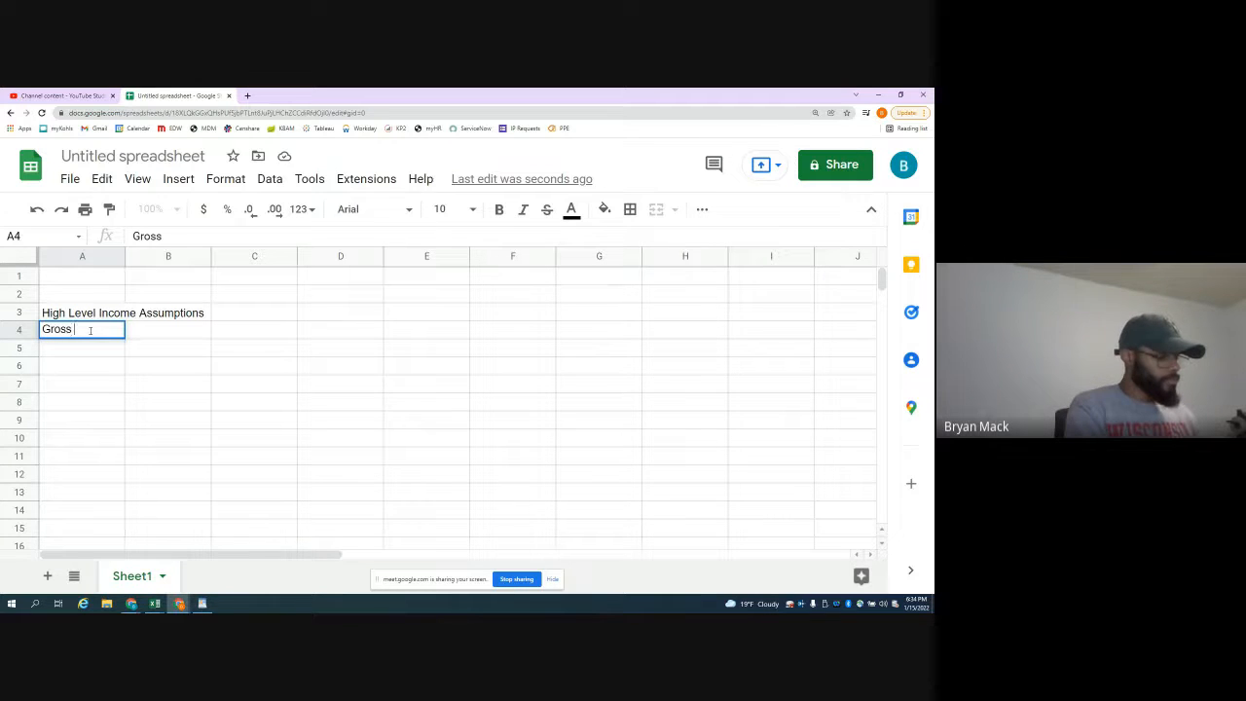
{"action": "type", "text": " Annual Income"}
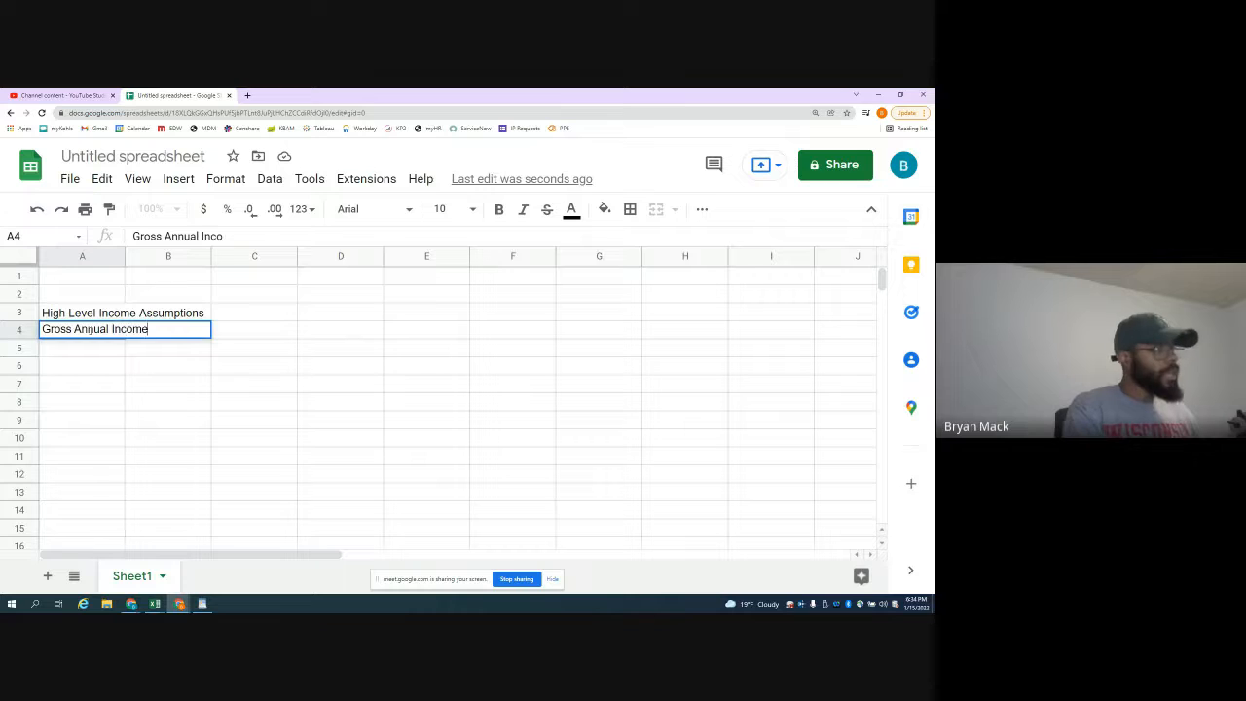
{"action": "key", "text": "Tab"}
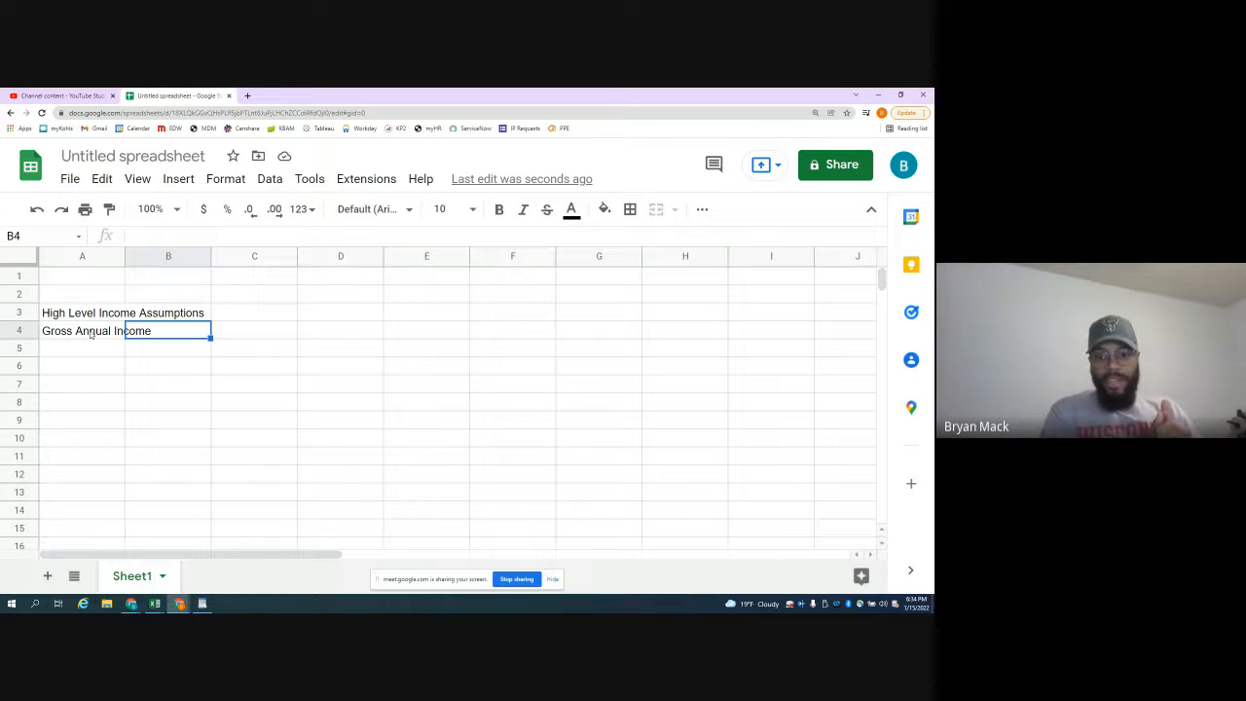
{"action": "type", "text": "65000"}
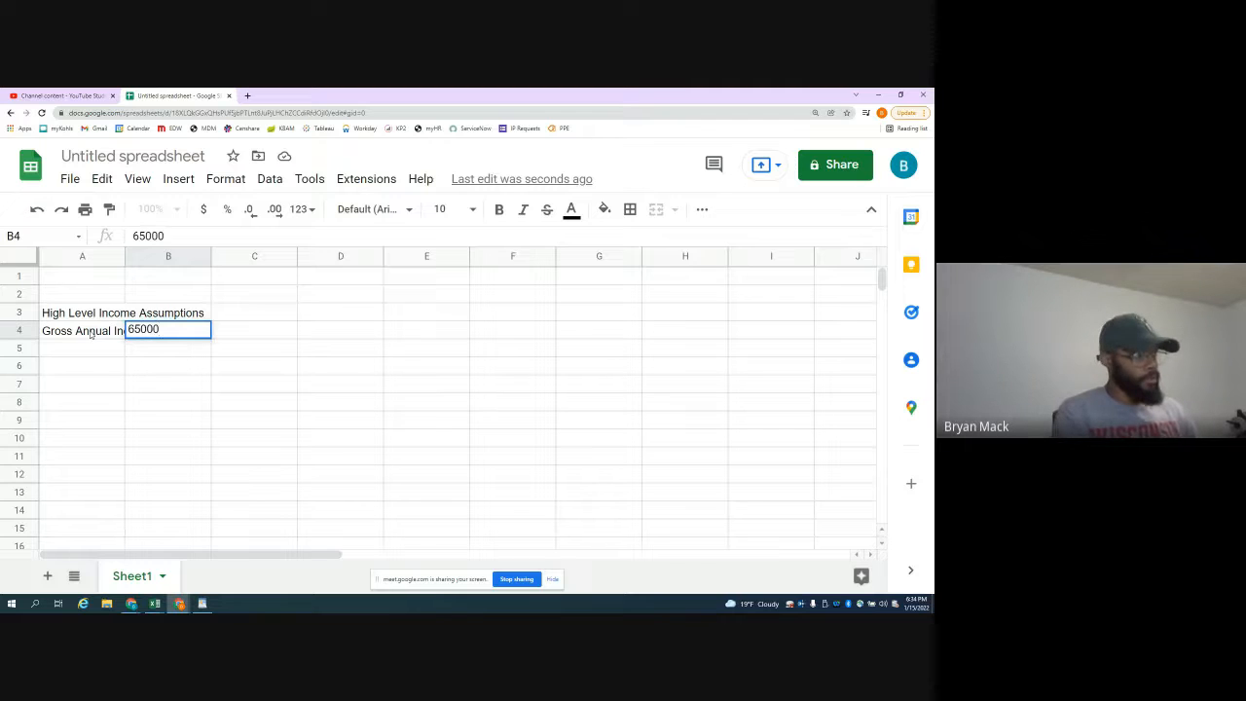
{"action": "key", "text": "Return"}
{"action": "key", "text": "Left"}
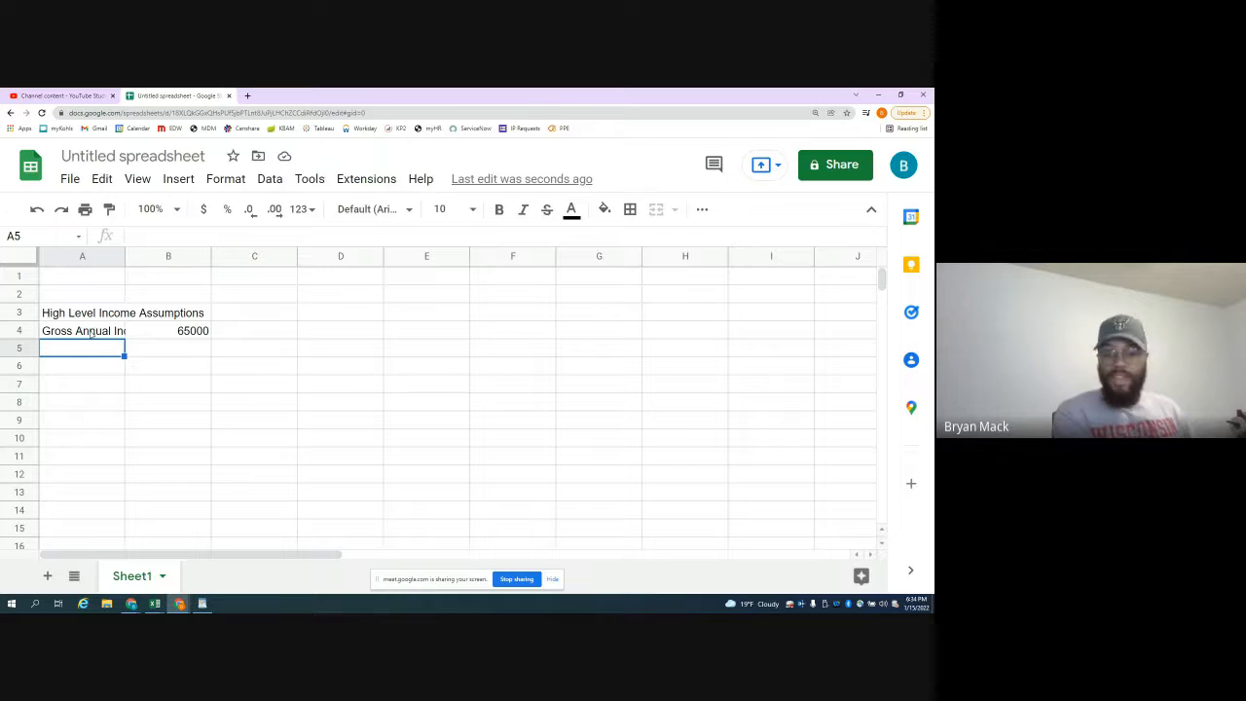
- Label cell A5 "Net Annual Income" and calculate it in B5 with the formula =B4*.75
{"action": "type", "text": "Net Annu"}
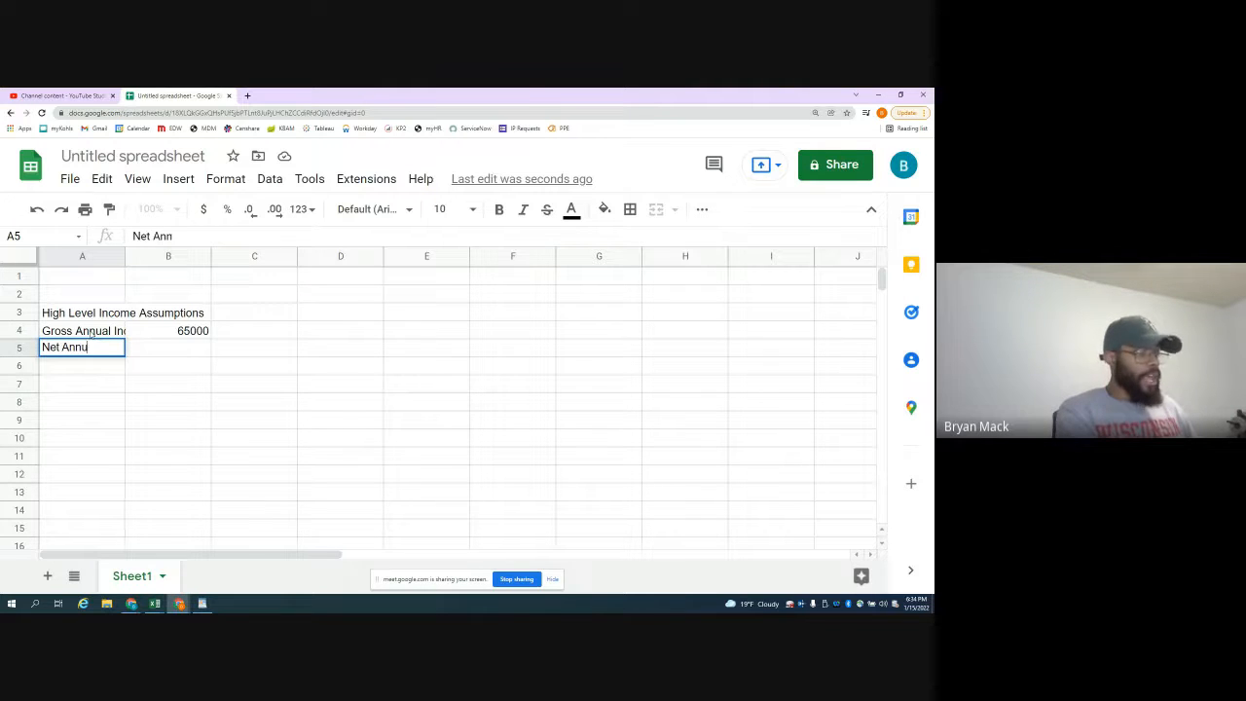
{"action": "type", "text": "al Income"}
{"action": "key", "text": "Return"}
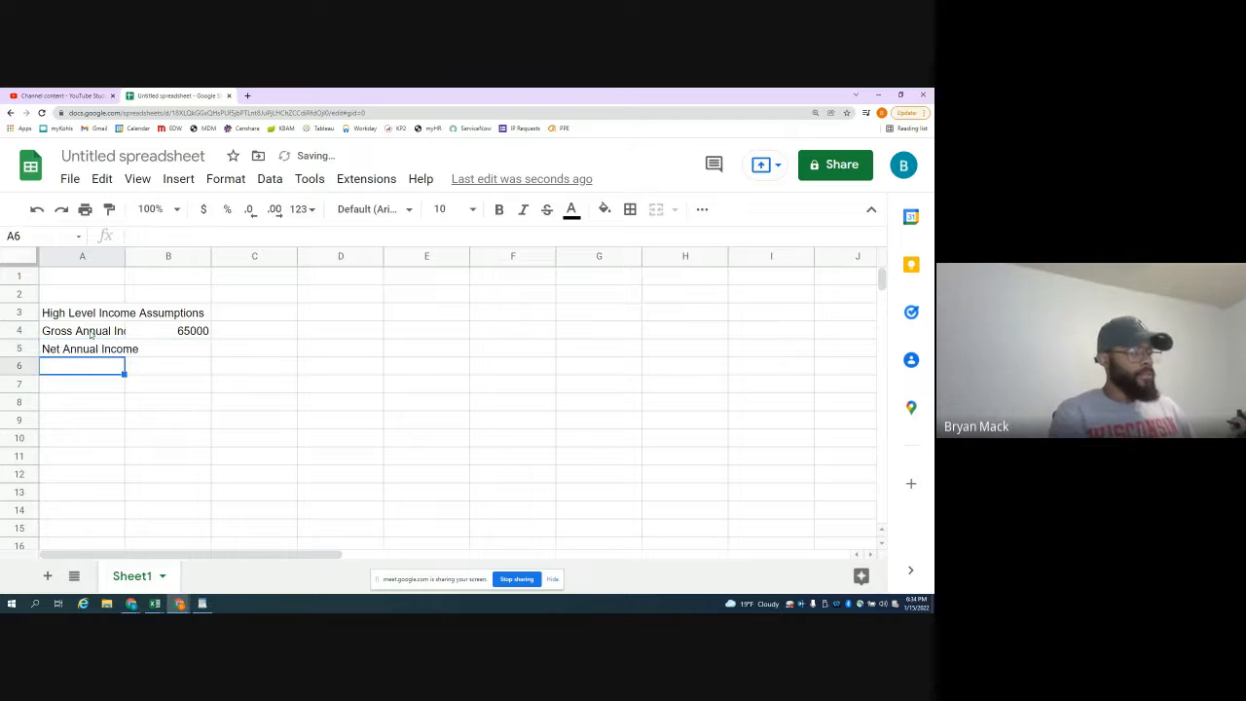
{"action": "key", "text": "Up"}
{"action": "key", "text": "Right"}
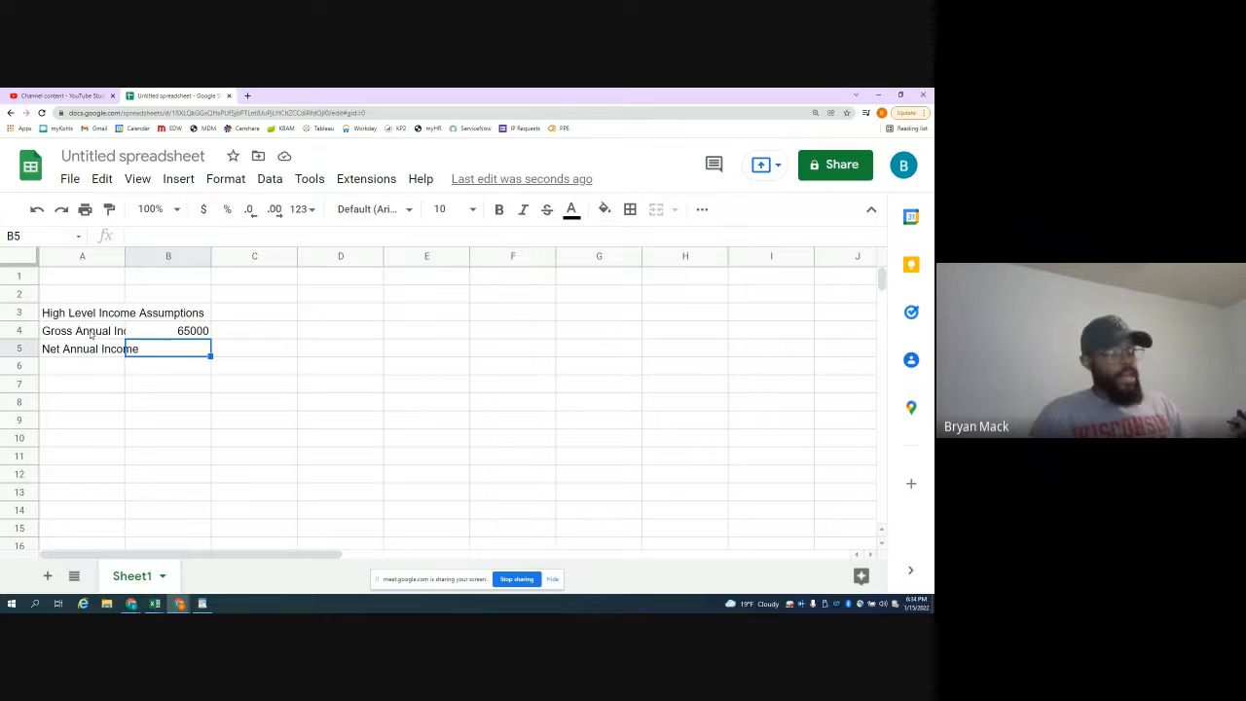
{"action": "type", "text": "="}
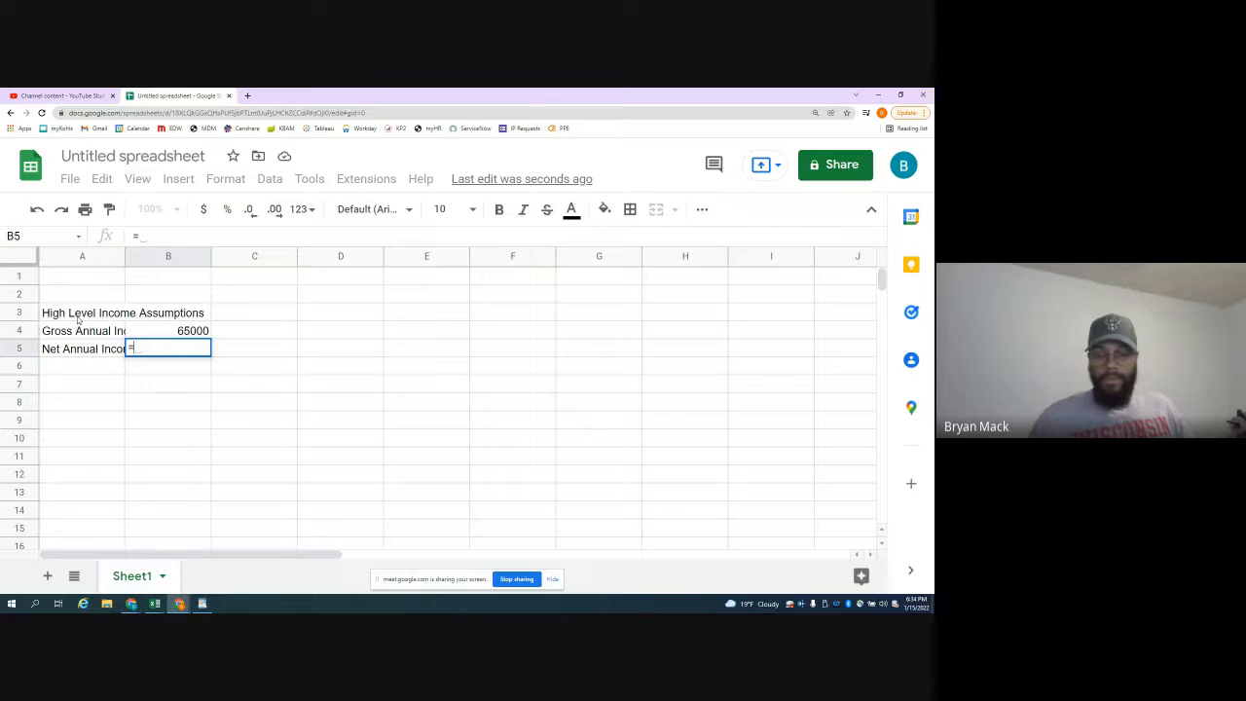
{"action": "left_click", "coordinate": [189, 336]}
{"action": "type", "text": "*.75"}
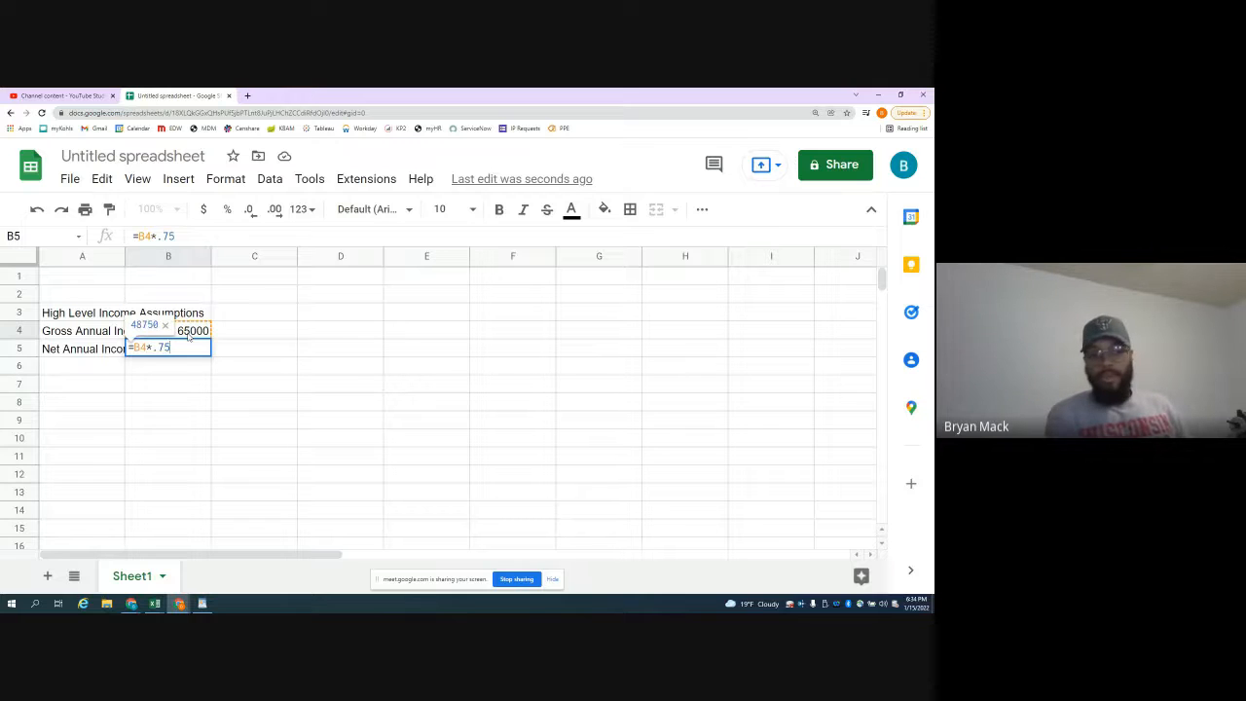
{"action": "key", "text": "Return"}
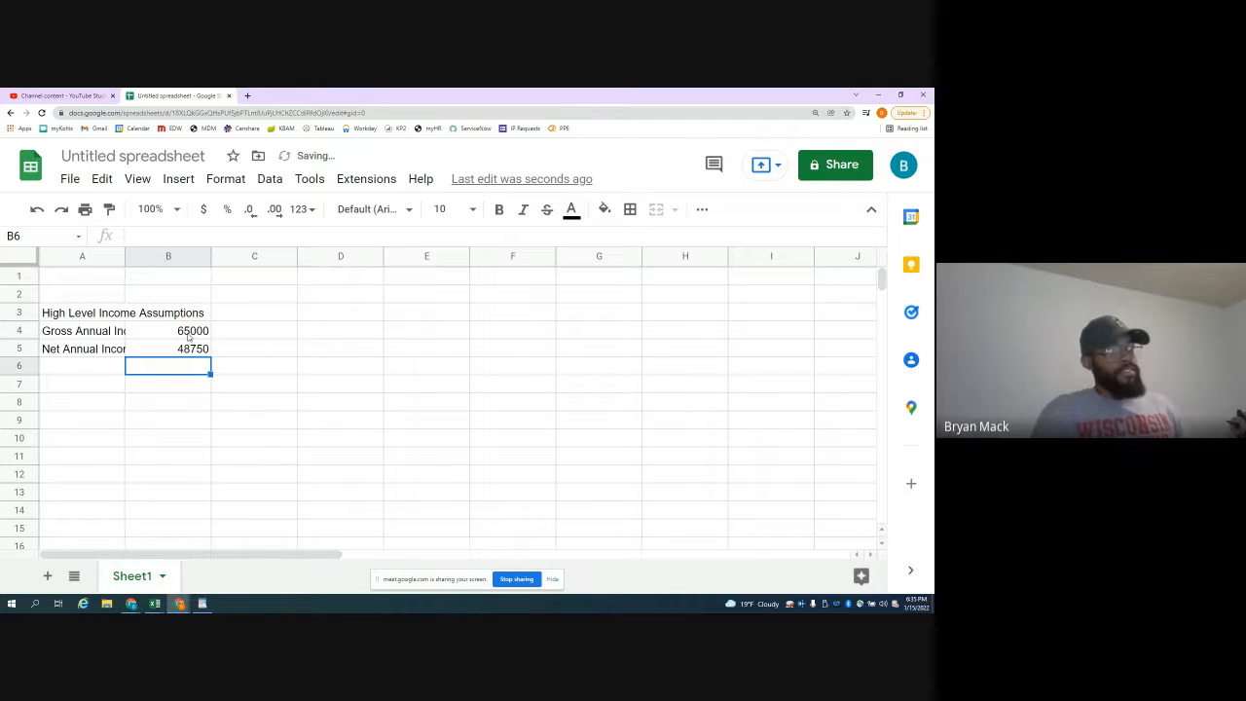
- Label cell A6 "Monthly Net Income" and calculate it in B6 with the formula =B5/12
{"action": "left_click", "coordinate": [83, 363]}
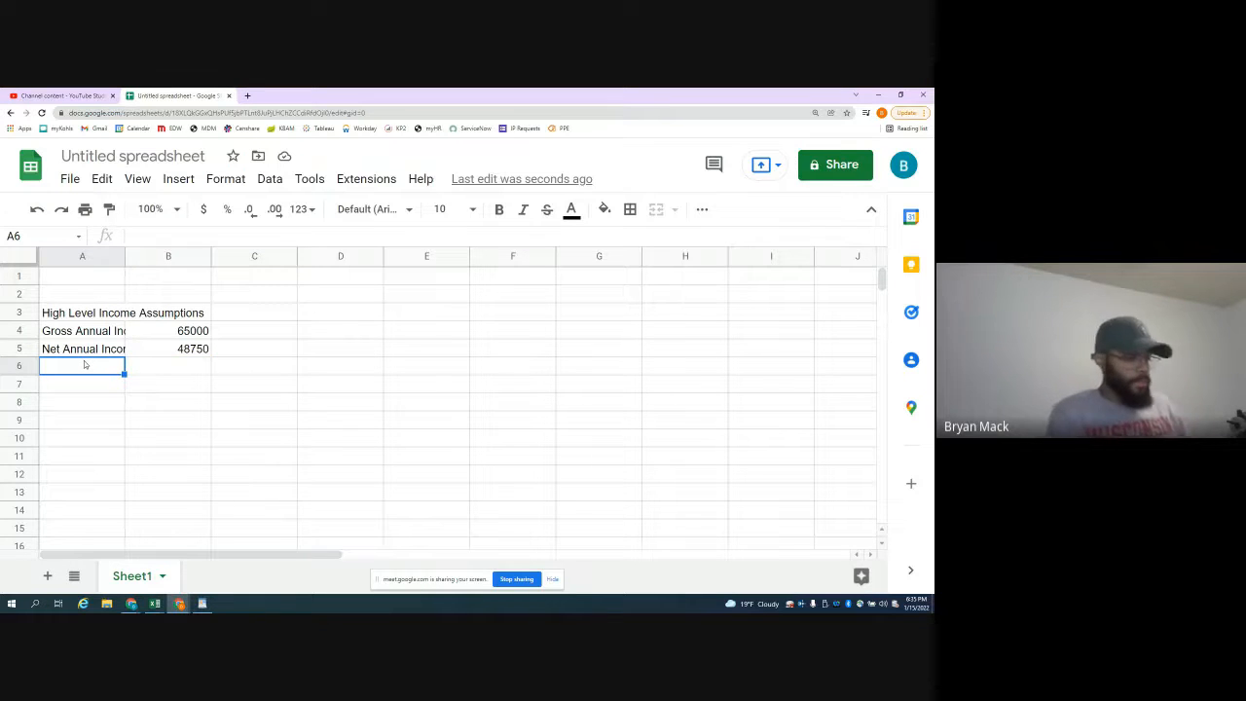
{"action": "type", "text": "Monthly Net"}
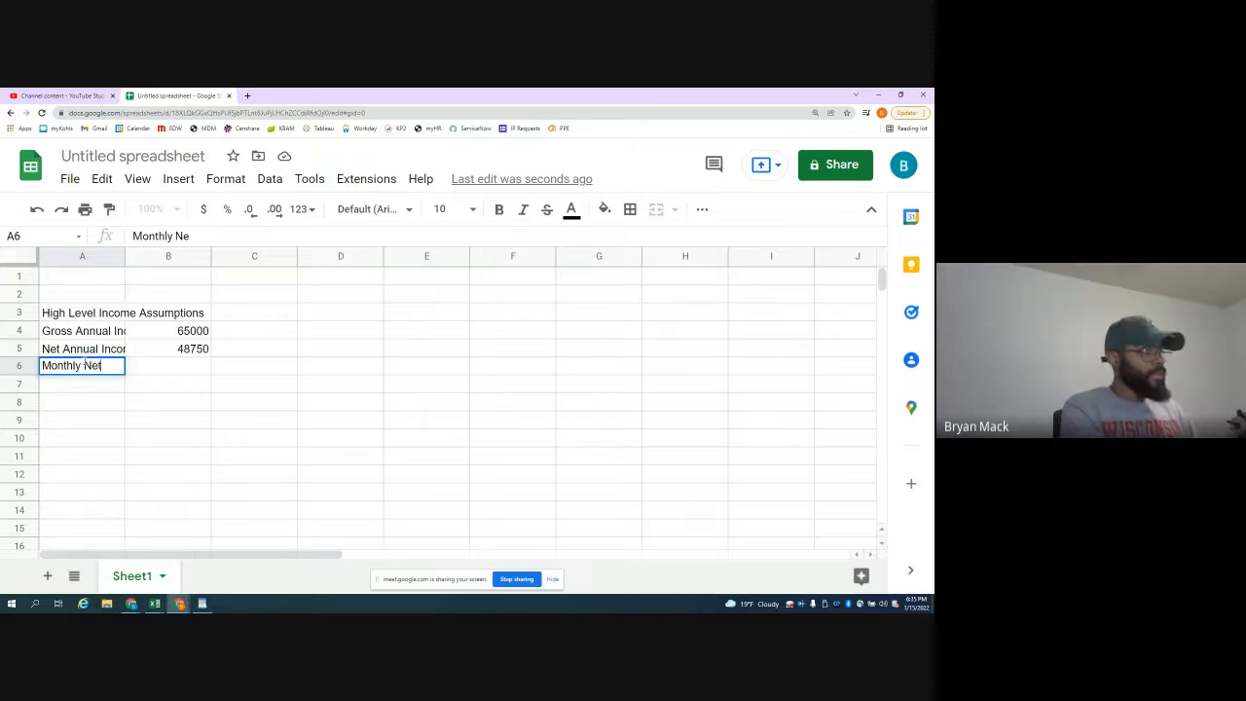
{"action": "type", "text": " Income"}
{"action": "key", "text": "Return"}
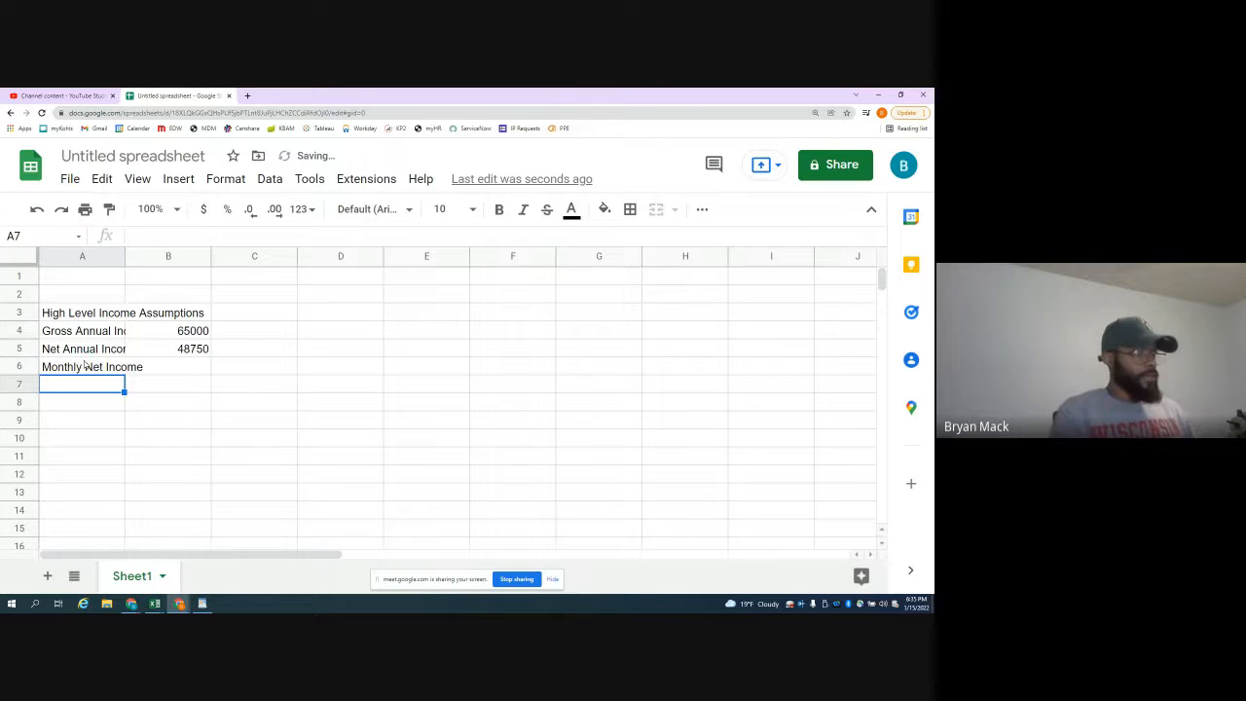
{"action": "left_click", "coordinate": [86, 364]}
{"action": "left_click", "coordinate": [156, 366]}
{"action": "type", "text": "="}
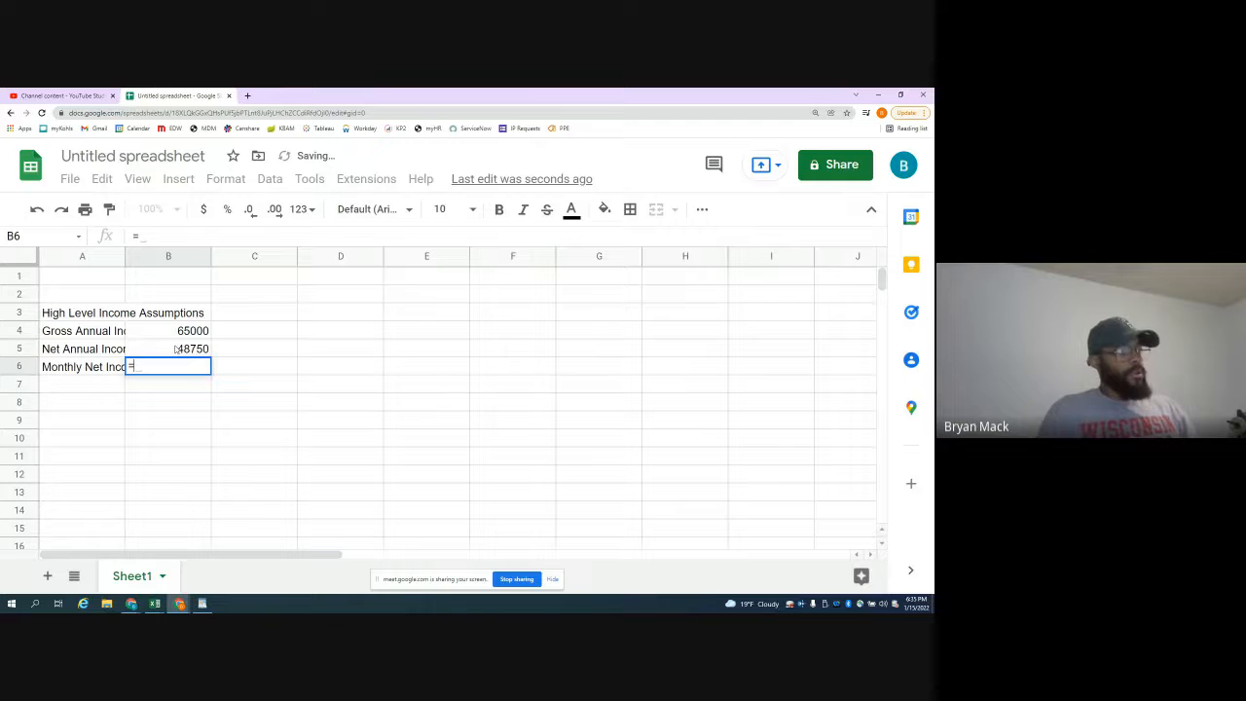
{"action": "left_click", "coordinate": [178, 350]}
{"action": "type", "text": "/12"}
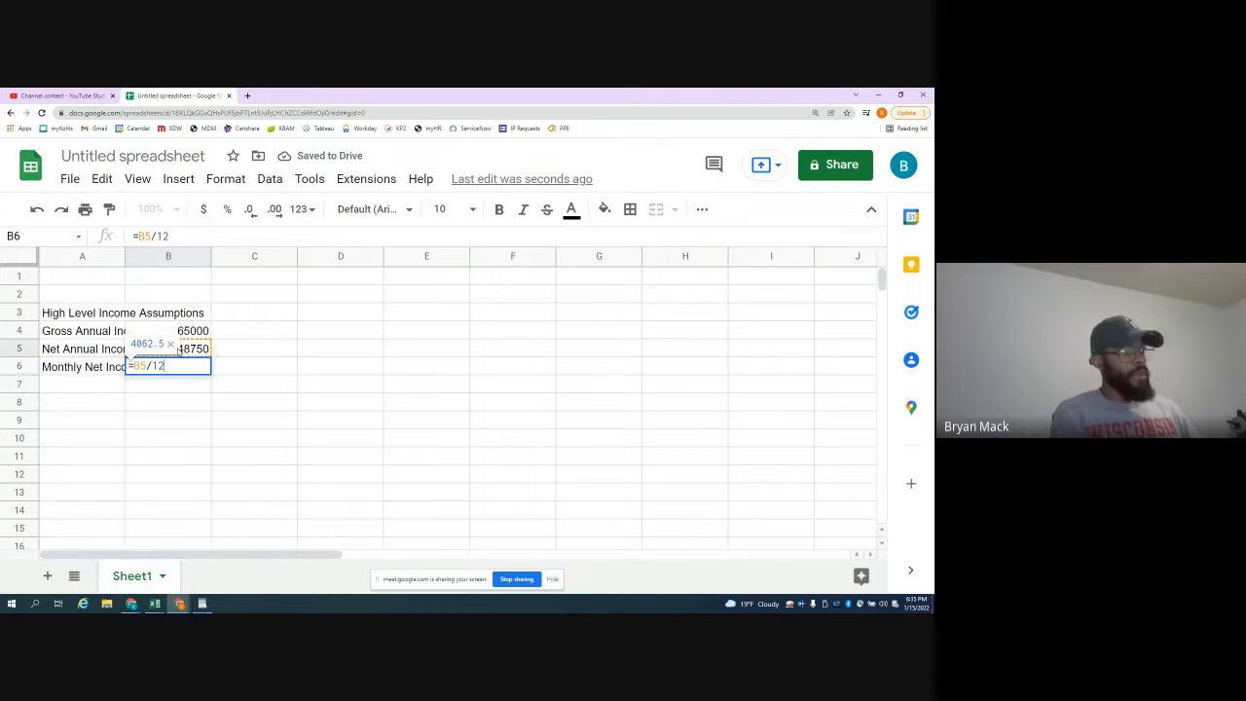
{"action": "key", "text": "Return"}
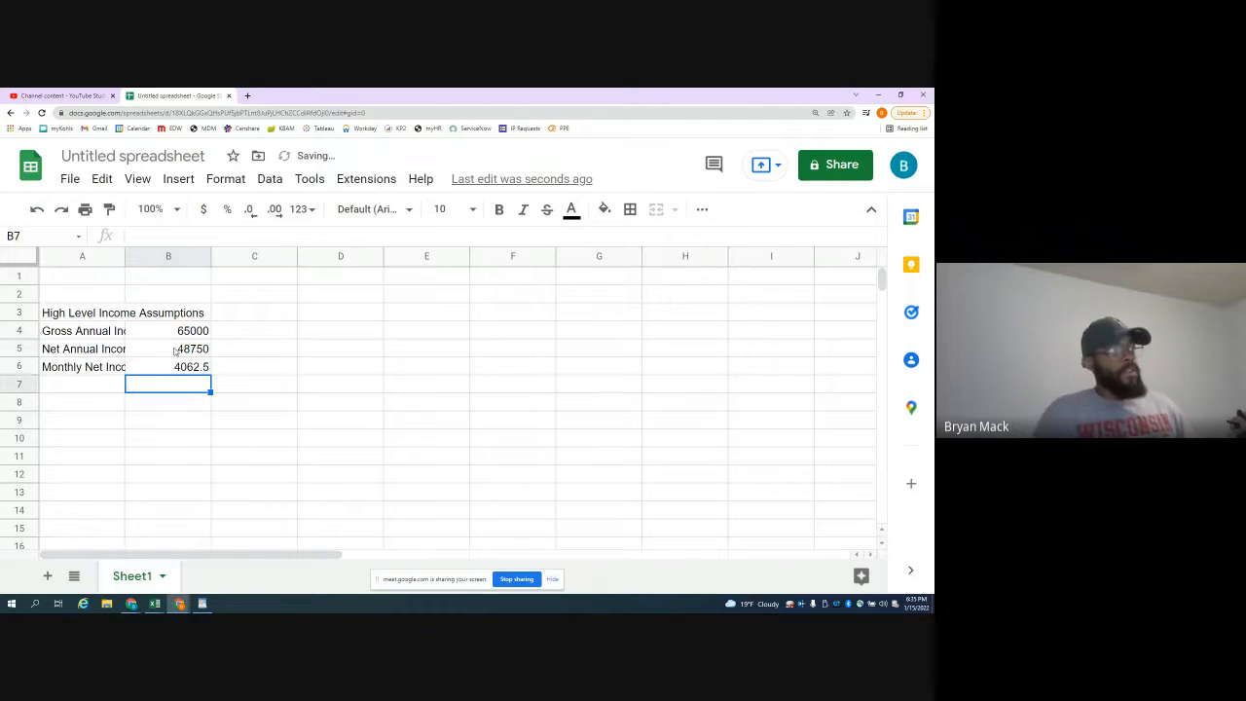
- Format the income amounts in B4:B6 as currency and widen column A to fit its labels
{"action": "left_click_drag", "start_coordinate": [179, 334], "coordinate": [177, 369]}
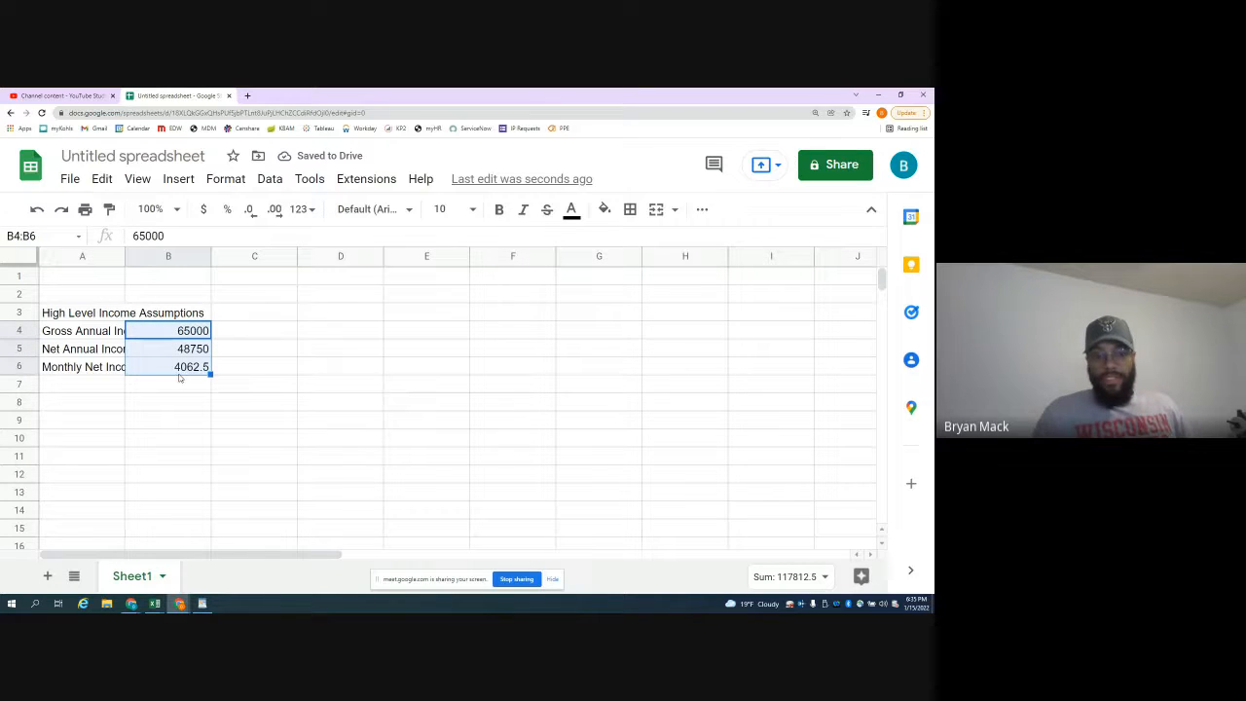
{"action": "left_click", "coordinate": [203, 210]}
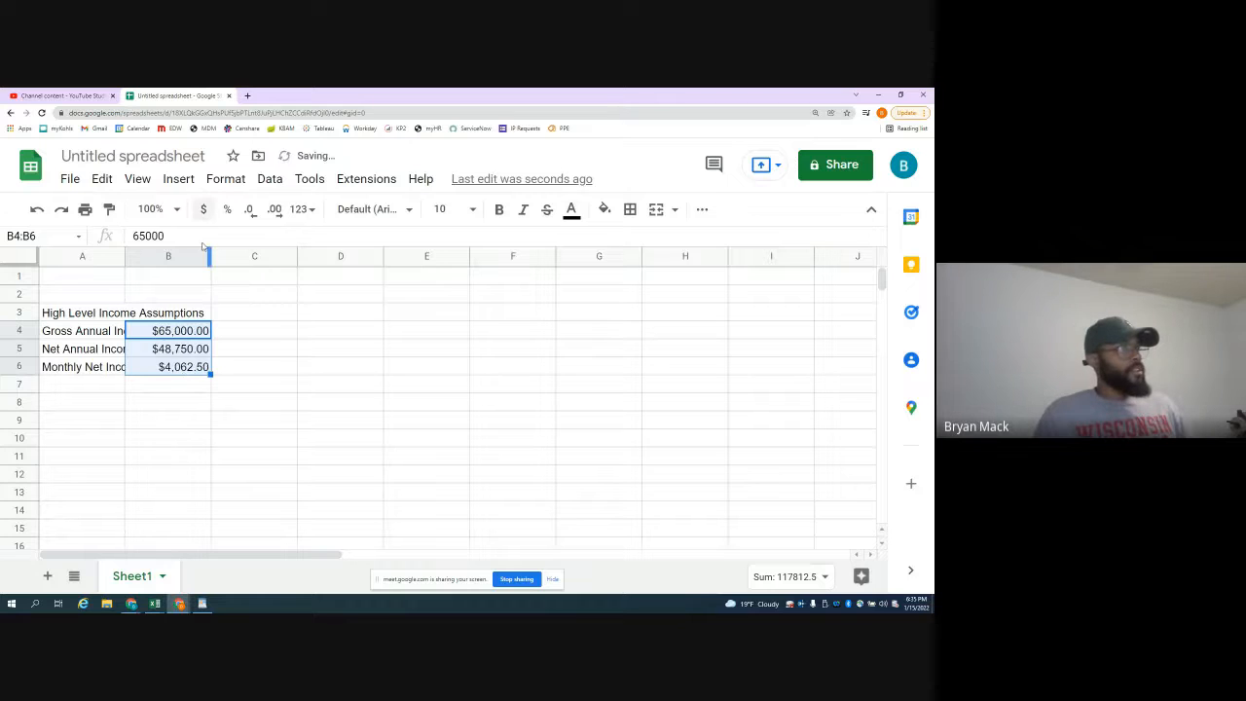
{"action": "left_click", "coordinate": [111, 332]}
{"action": "left_click_drag", "start_coordinate": [128, 258], "coordinate": [151, 258]}
- Merge cells A3:B3 so the heading spans both columns of the income table
{"action": "left_click_drag", "start_coordinate": [136, 313], "coordinate": [200, 314]}
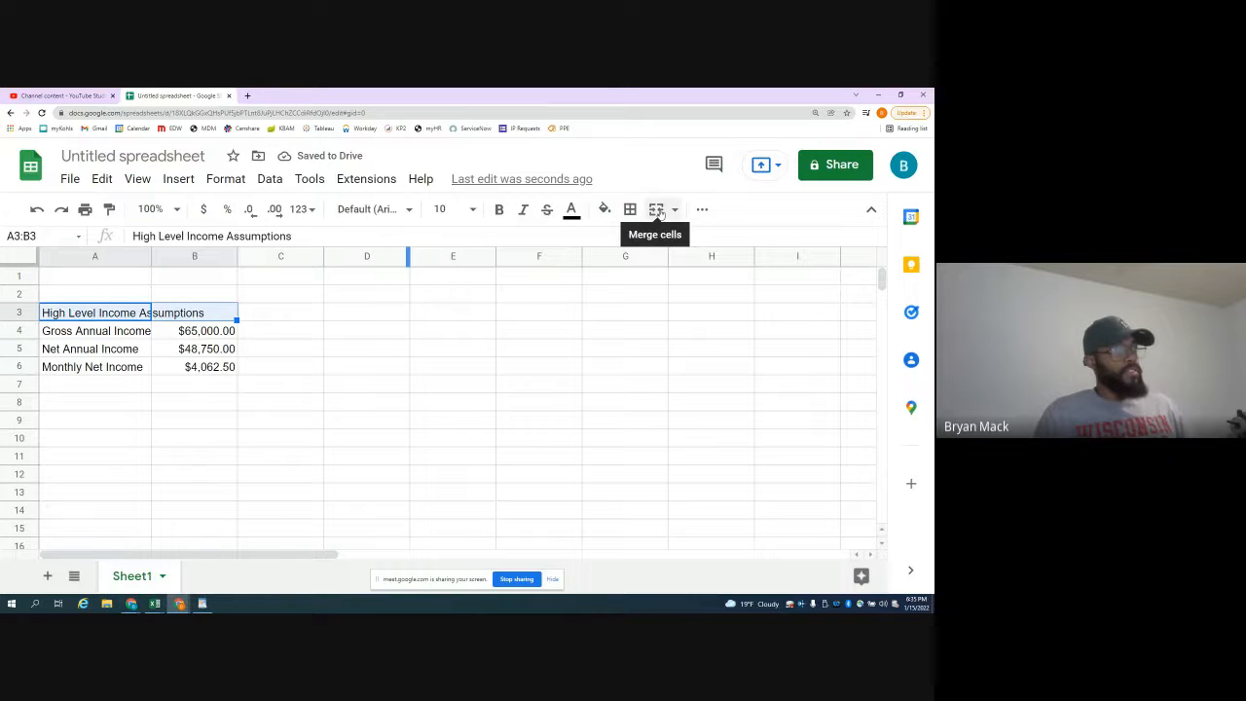
{"action": "left_click", "coordinate": [656, 210]}
{"action": "left_click", "coordinate": [178, 332]}
- Apply all borders to the income assumptions table in A3:B6
{"action": "left_click_drag", "start_coordinate": [112, 318], "coordinate": [179, 370]}
{"action": "left_click", "coordinate": [630, 209]}
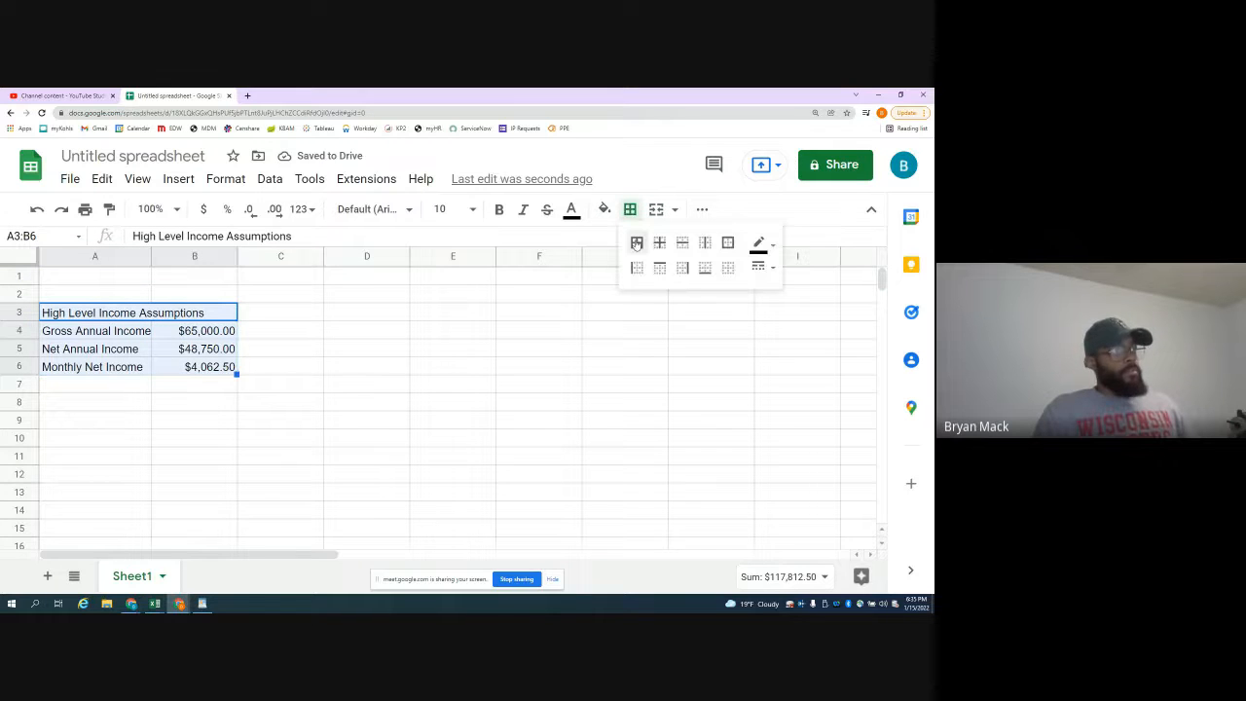
{"action": "left_click", "coordinate": [637, 243]}
- Center the merged "High Level Income Assumptions" heading horizontally
{"action": "left_click", "coordinate": [209, 316]}
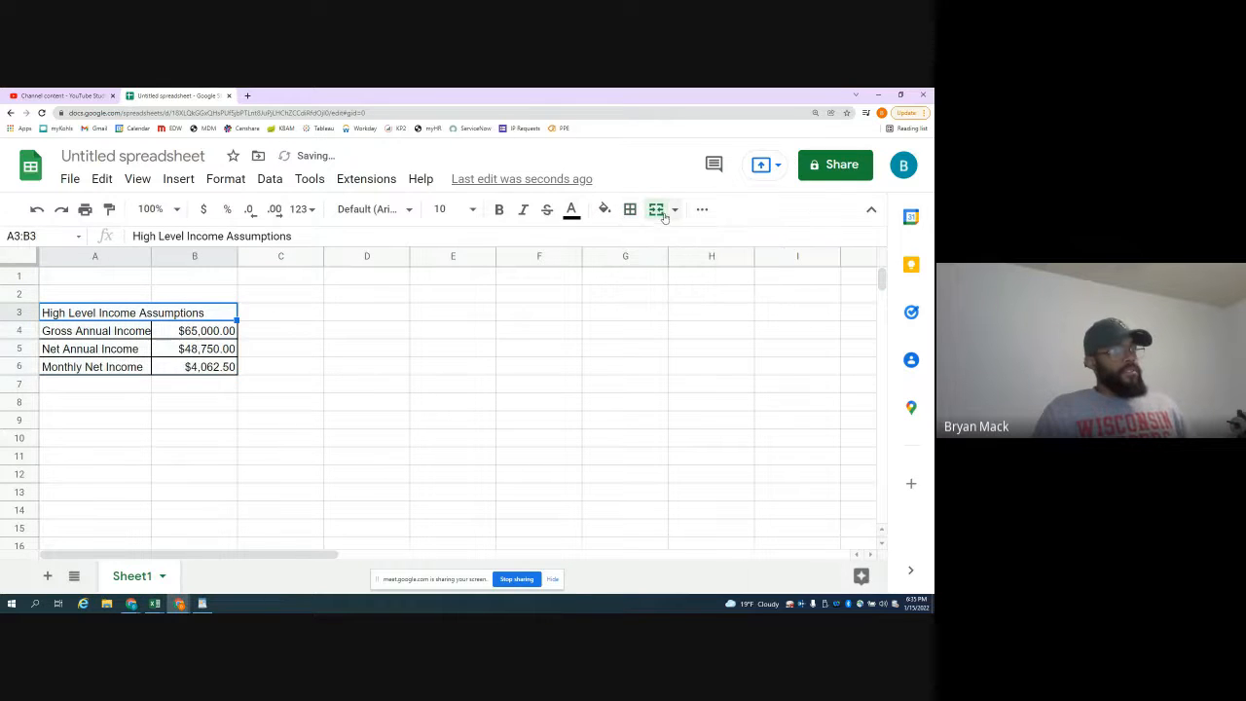
{"action": "left_click", "coordinate": [701, 211]}
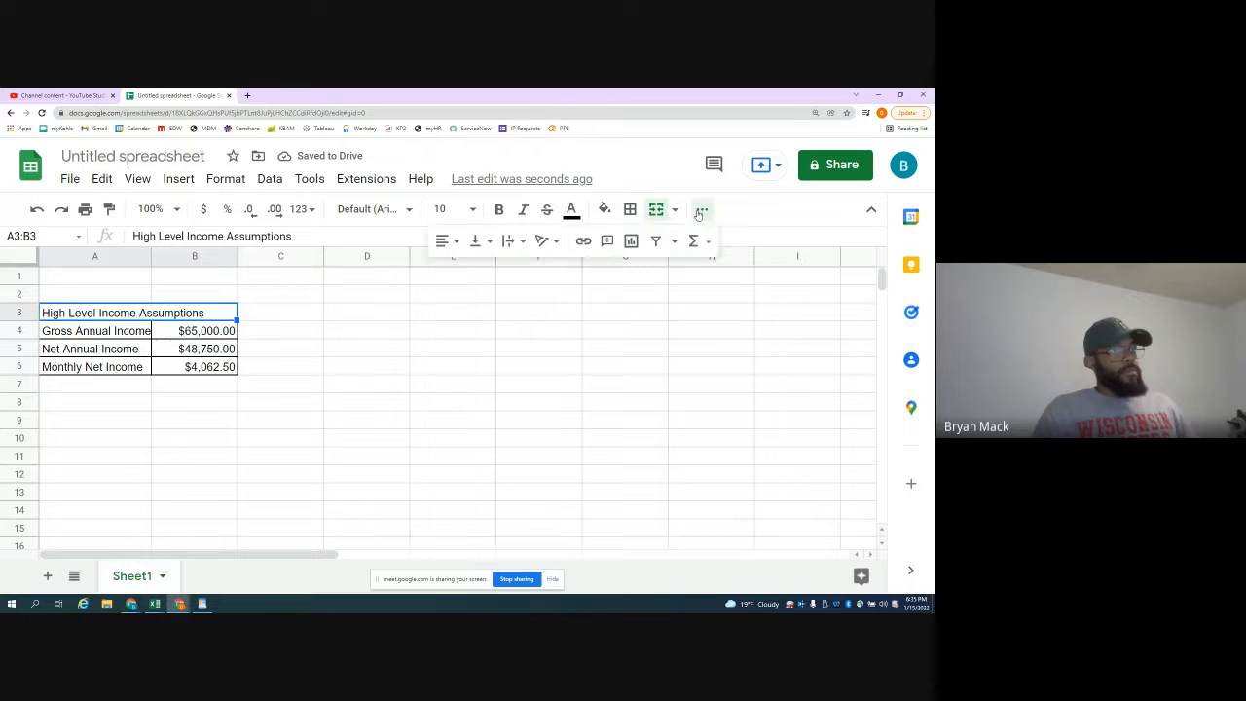
{"action": "left_click", "coordinate": [443, 240]}
{"action": "left_click", "coordinate": [463, 269]}
{"action": "left_click", "coordinate": [117, 401]}
{"action": "scroll", "coordinate": [144, 399], "scroll_direction": "down", "scroll_amount": 1}
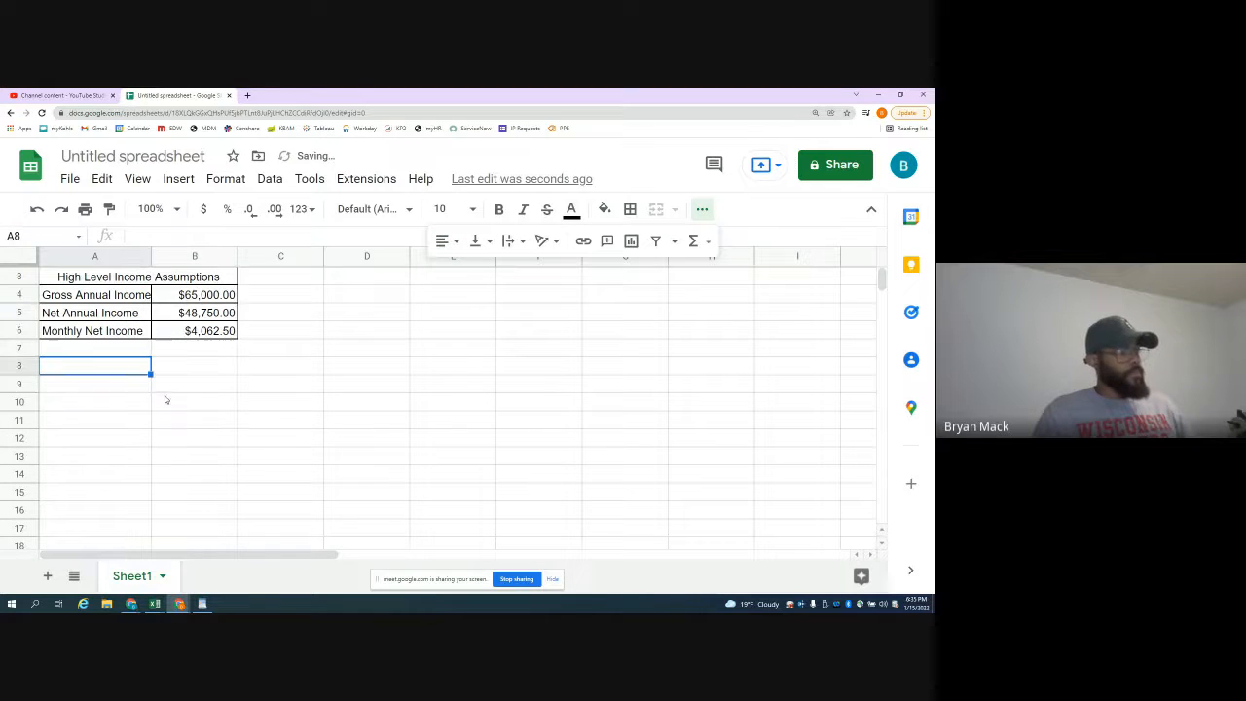
{"action": "left_click", "coordinate": [125, 407]}
{"action": "scroll", "coordinate": [125, 408], "scroll_direction": "up", "scroll_amount": 1}
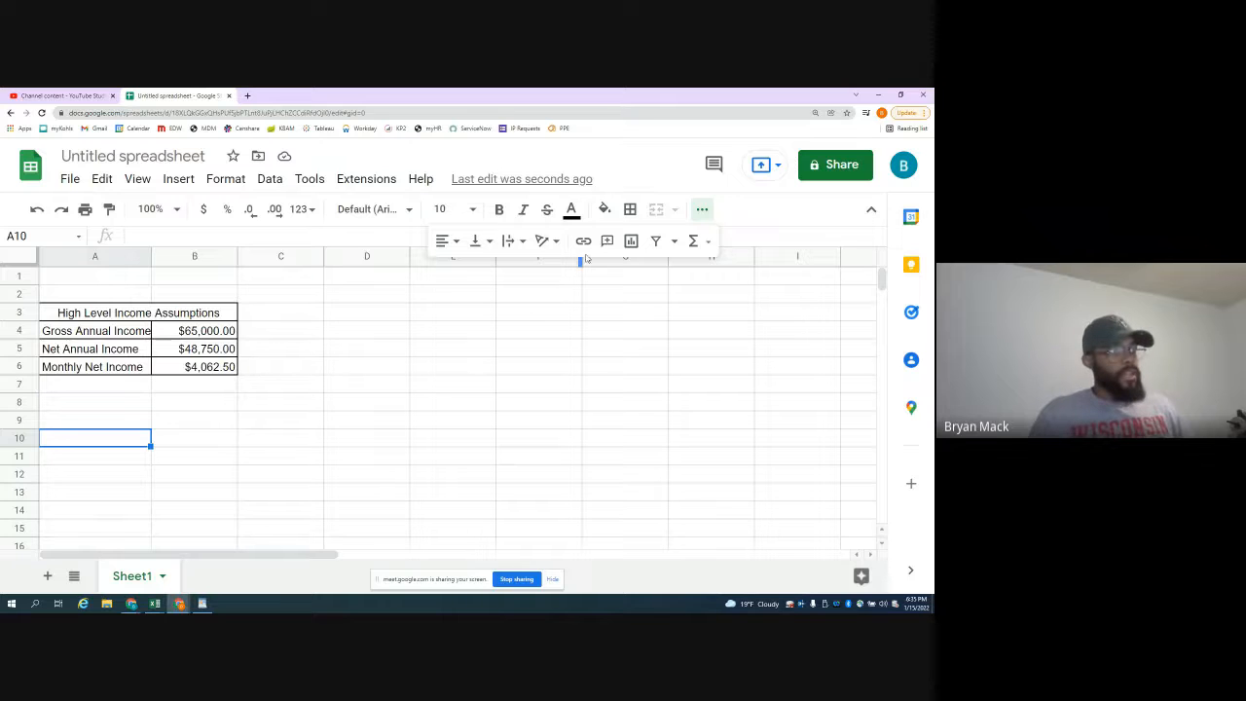
{"action": "left_click", "coordinate": [466, 336]}
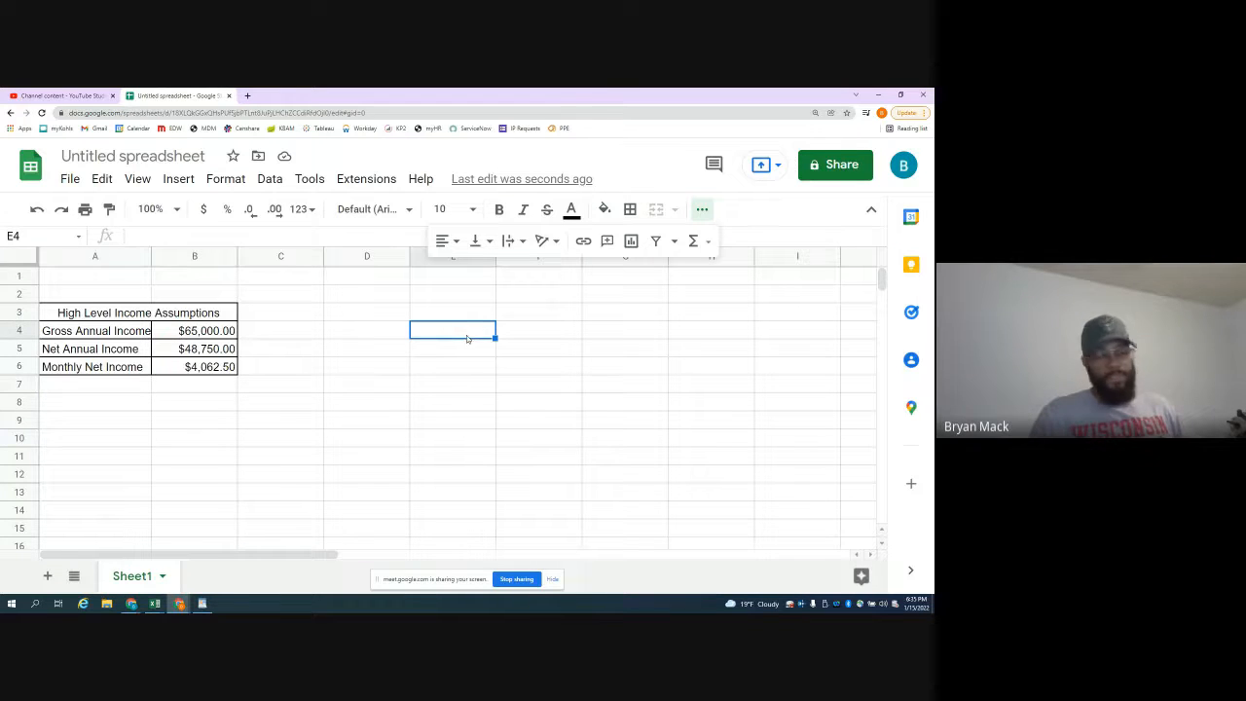
- List the expense categories Fixed, Discretionary and Savings in cells E4 to E6
{"action": "type", "text": "Fixed"}
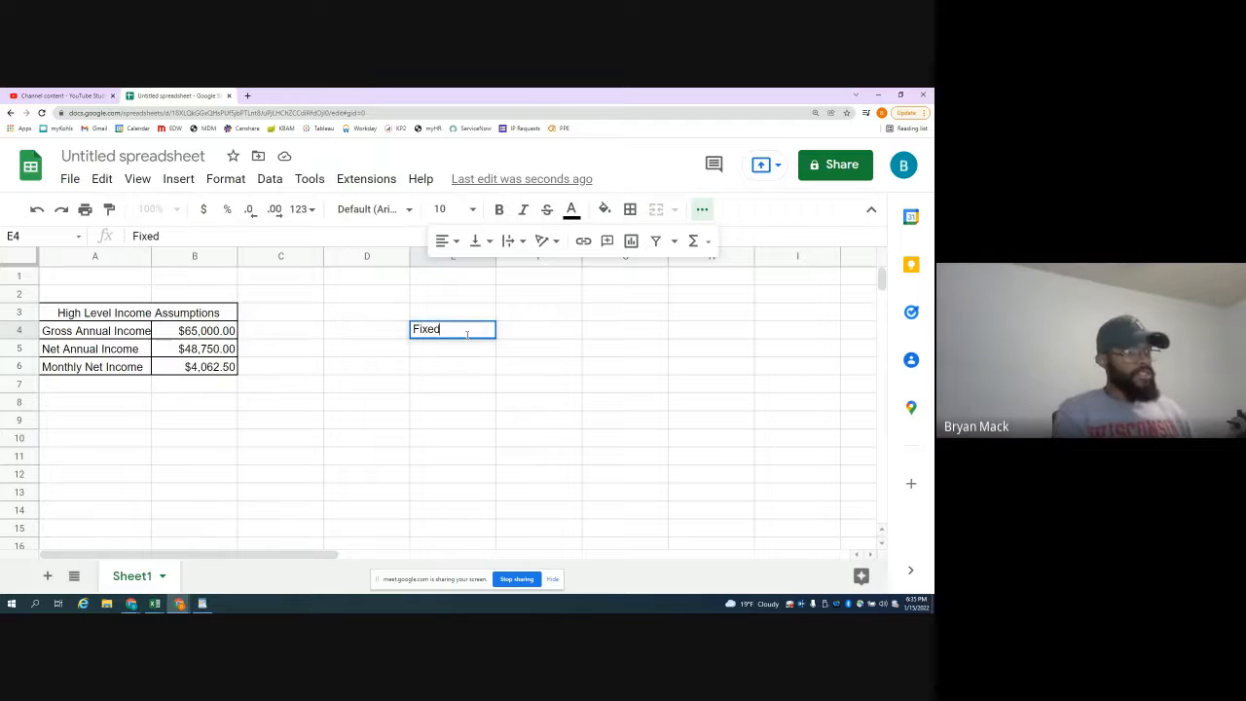
{"action": "key", "text": "Return"}
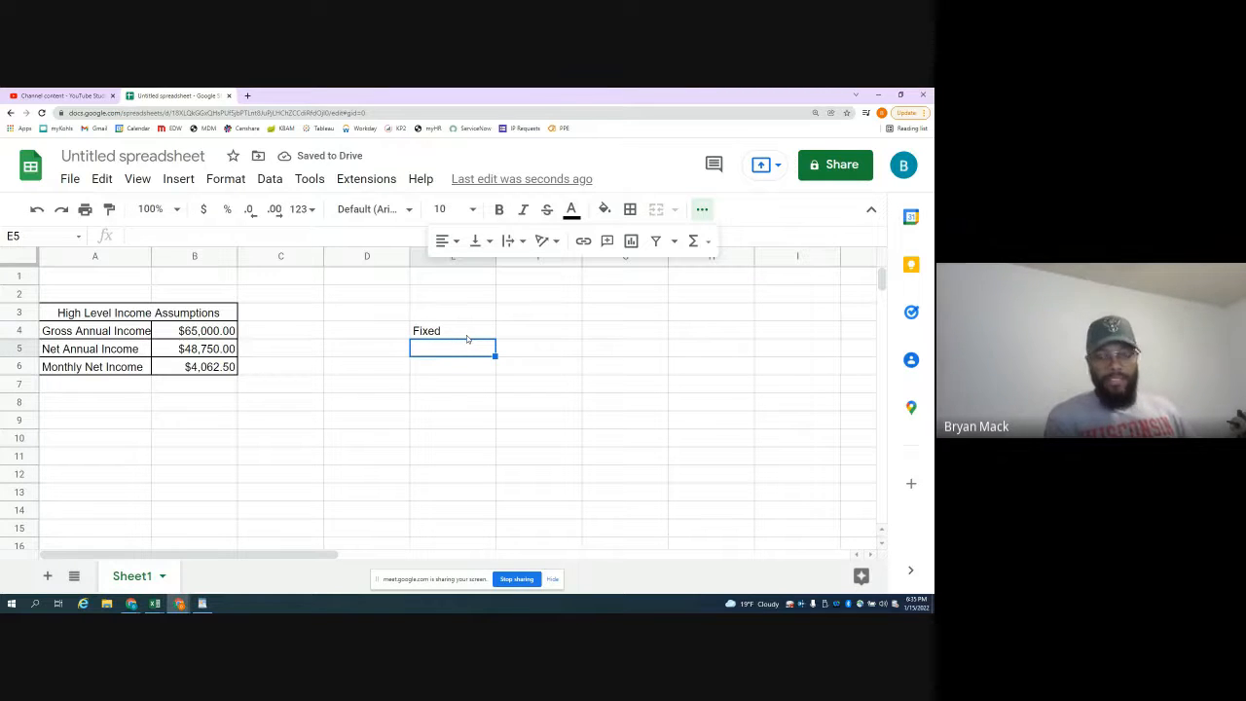
{"action": "type", "text": "Discr"}
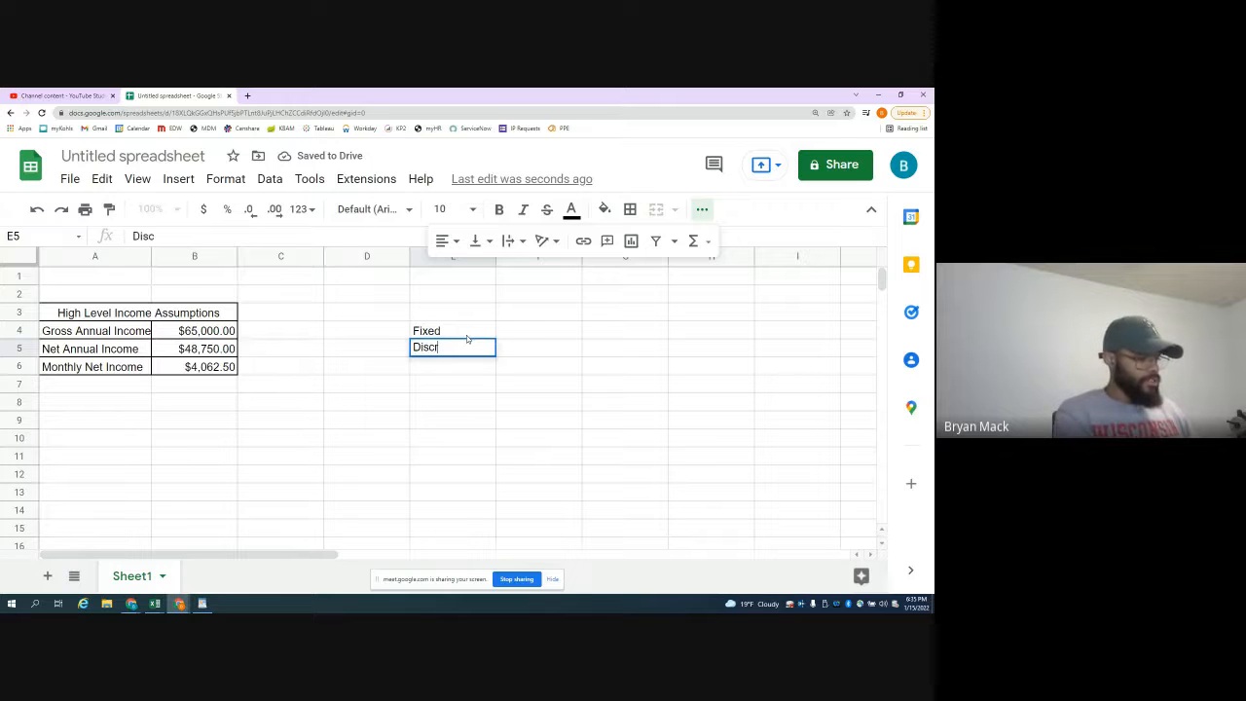
{"action": "type", "text": "etionary"}
{"action": "key", "text": "Return"}
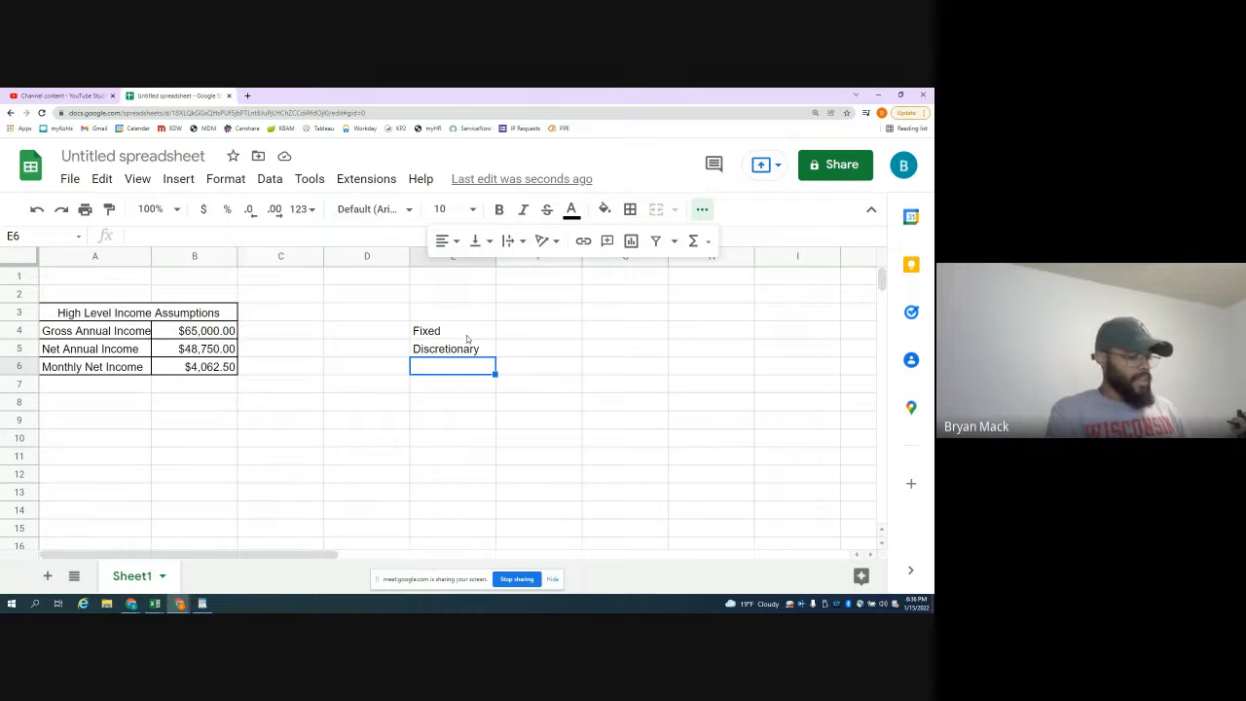
{"action": "type", "text": "Savings"}
{"action": "key", "text": "Return"}
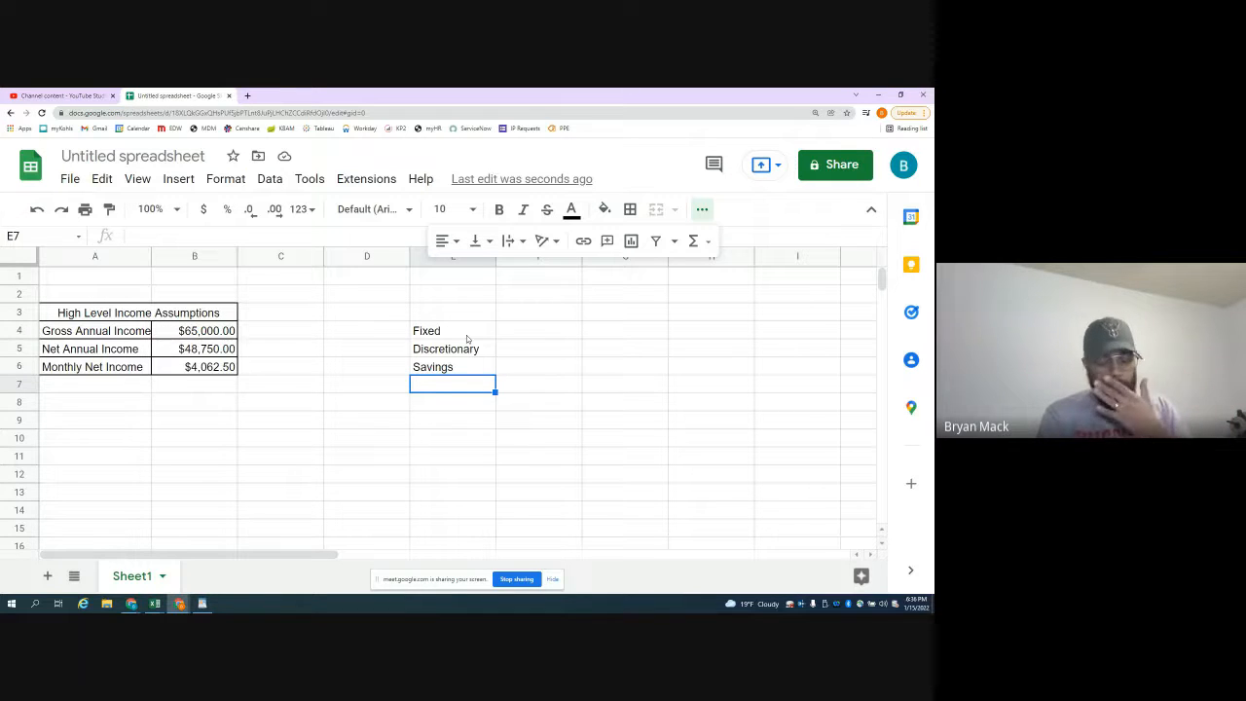
- Add the heading "Expense Type" in E3 above the category list
{"action": "left_click", "coordinate": [467, 336]}
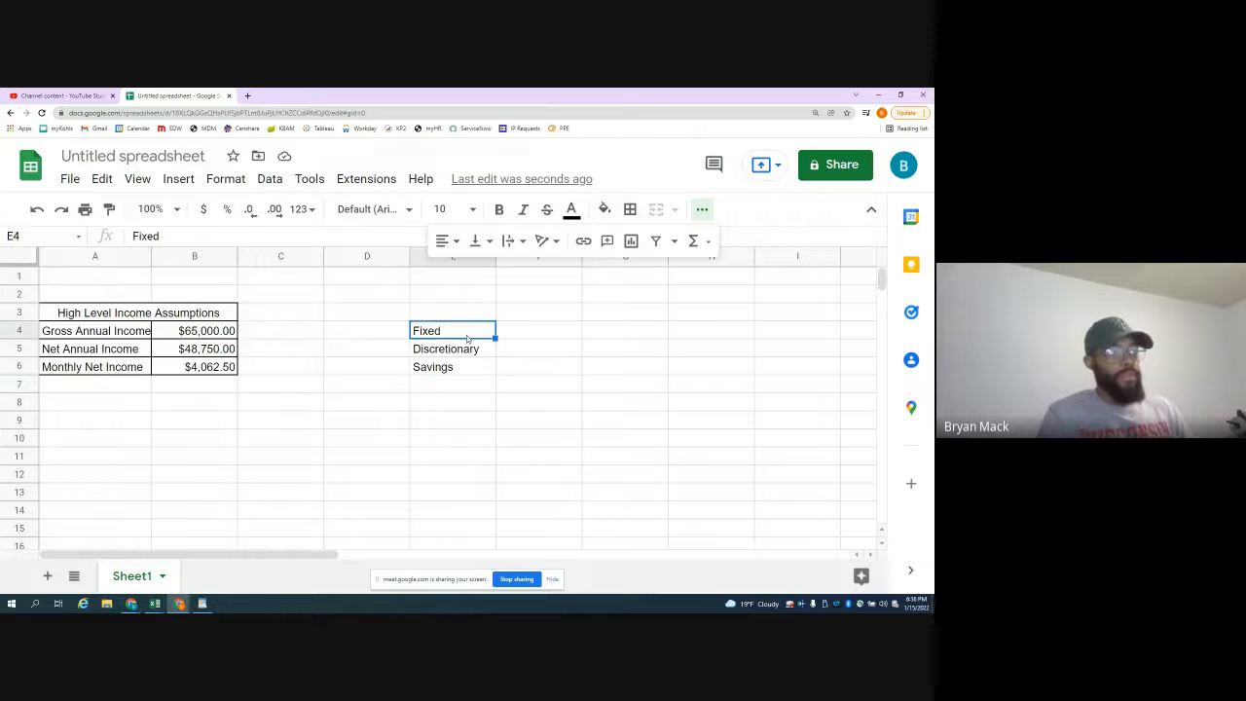
{"action": "key", "text": "Up"}
{"action": "type", "text": "Ex"}
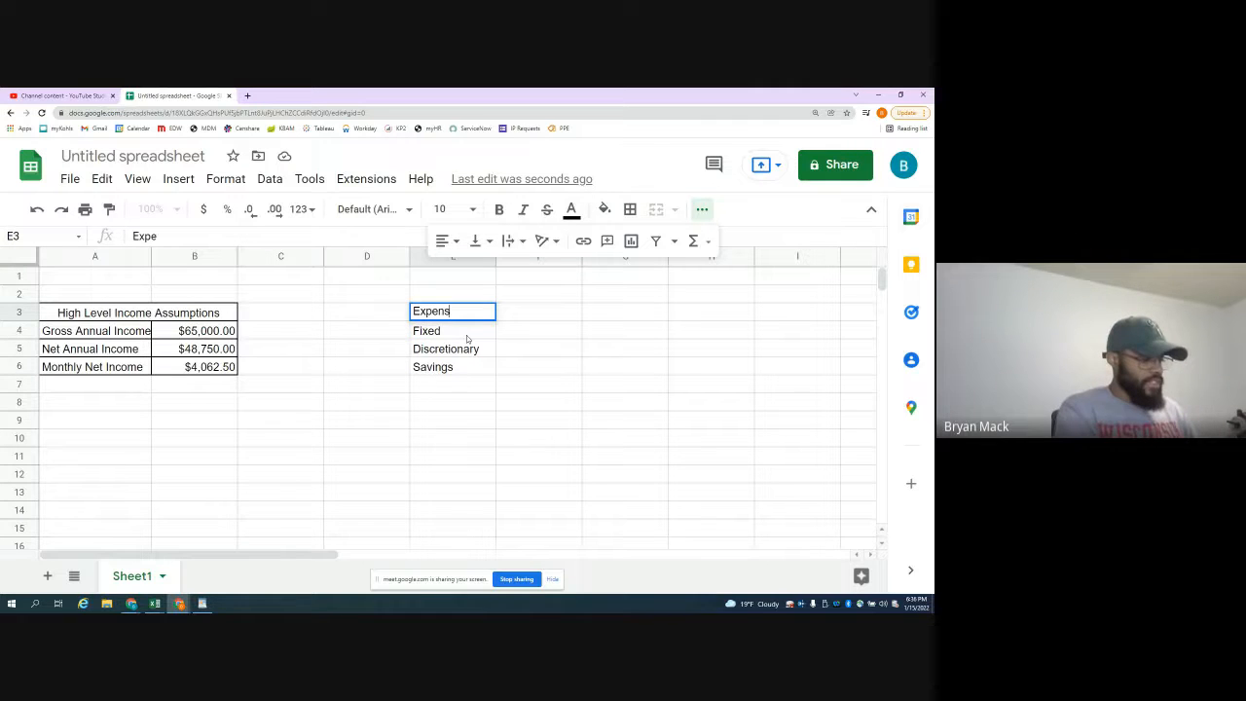
{"action": "type", "text": "pense ty"}
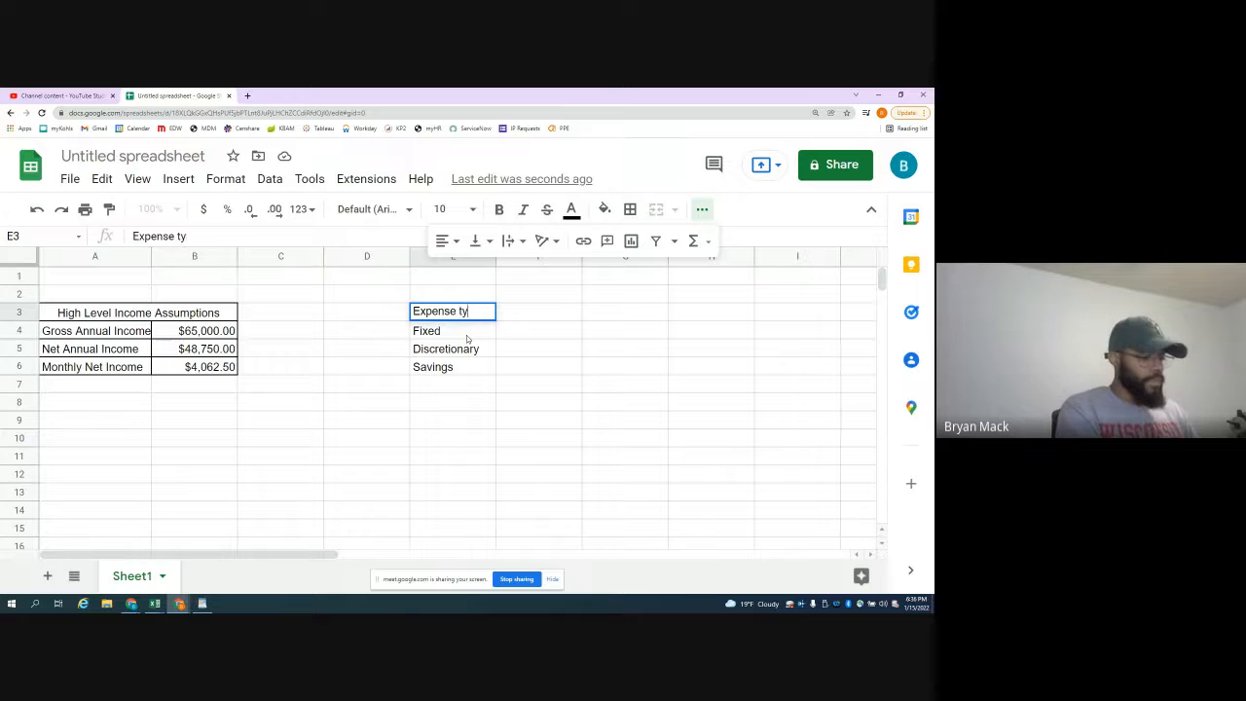
{"action": "type", "text": "pe"}
{"action": "key", "text": "Return"}
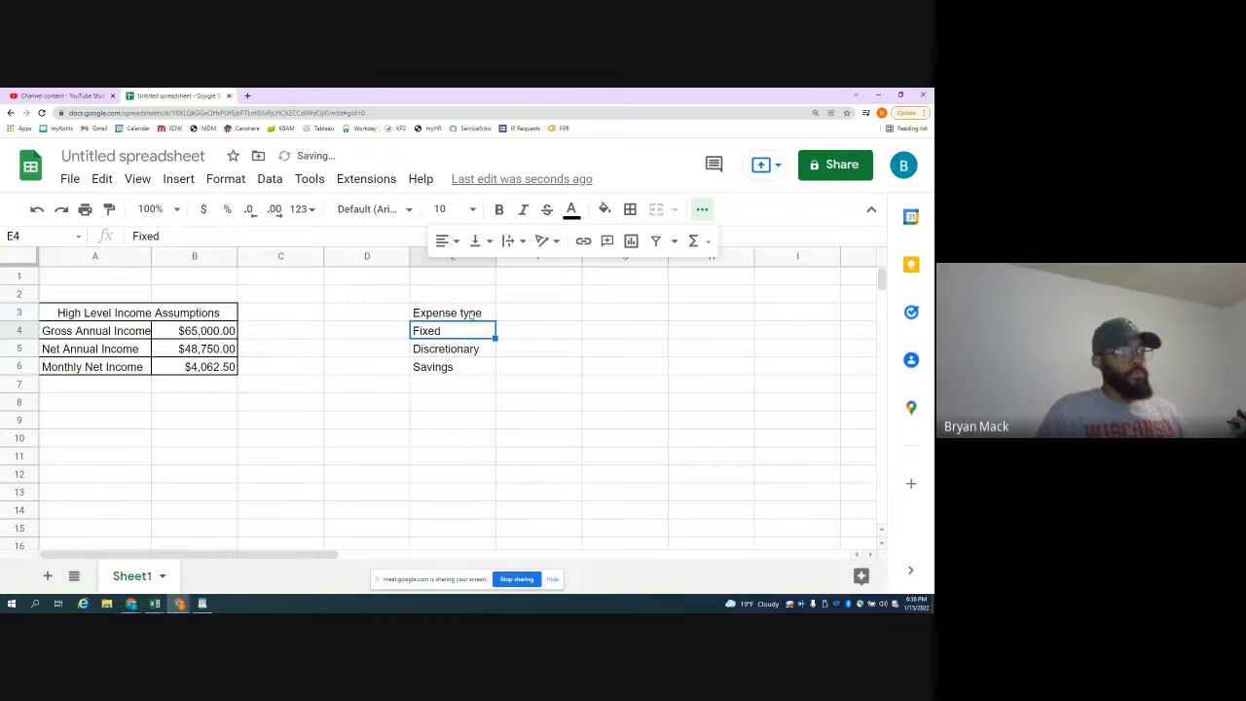
{"action": "left_click", "coordinate": [471, 314]}
{"action": "double_click", "coordinate": [463, 312]}
{"action": "key", "text": "BackSpace"}
{"action": "type", "text": "T"}
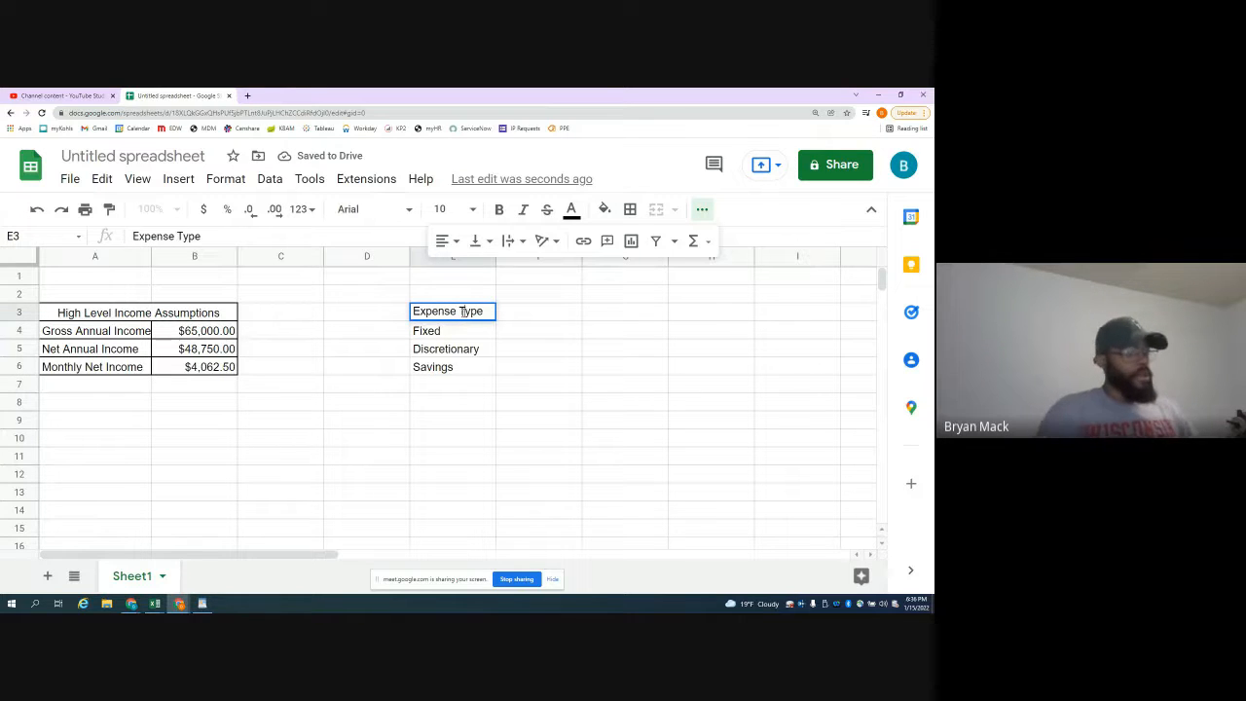
- Enter the column headers "Expense Type" in A11 and "Expense Description" in B11
{"action": "left_click", "coordinate": [122, 463]}
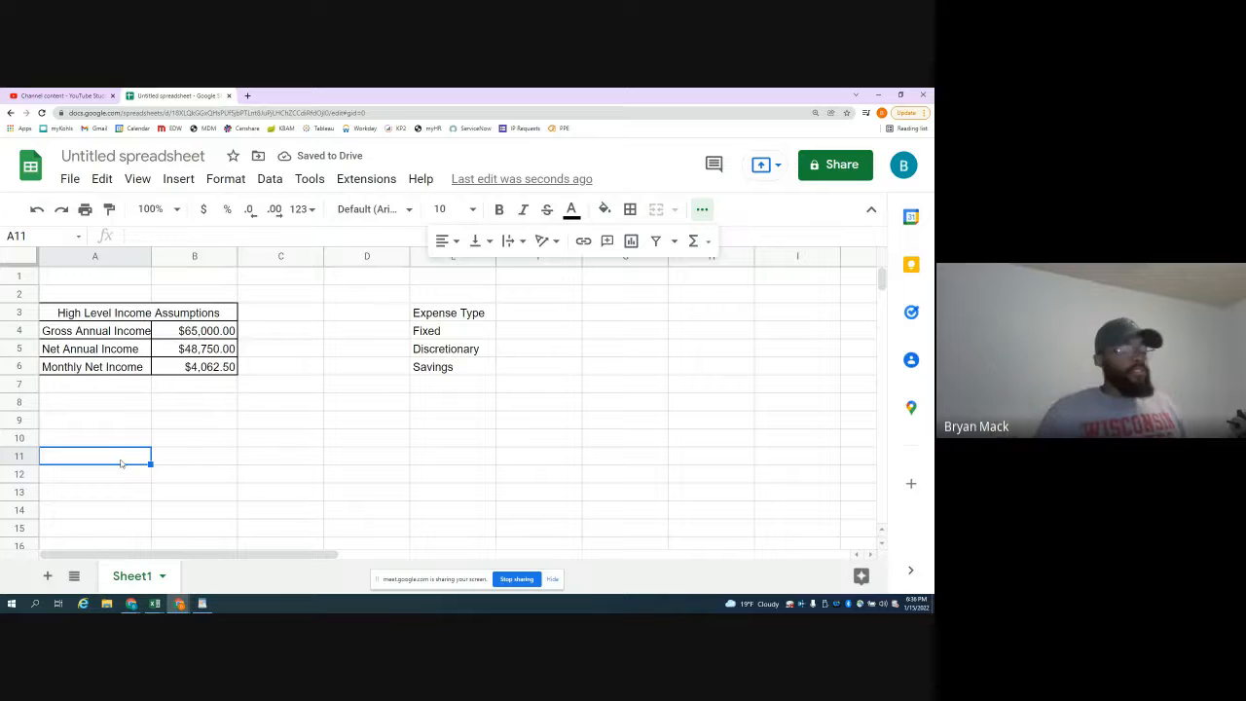
{"action": "scroll", "coordinate": [124, 448], "scroll_direction": "down", "scroll_amount": 2}
{"action": "scroll", "coordinate": [111, 407], "scroll_direction": "up", "scroll_amount": 1}
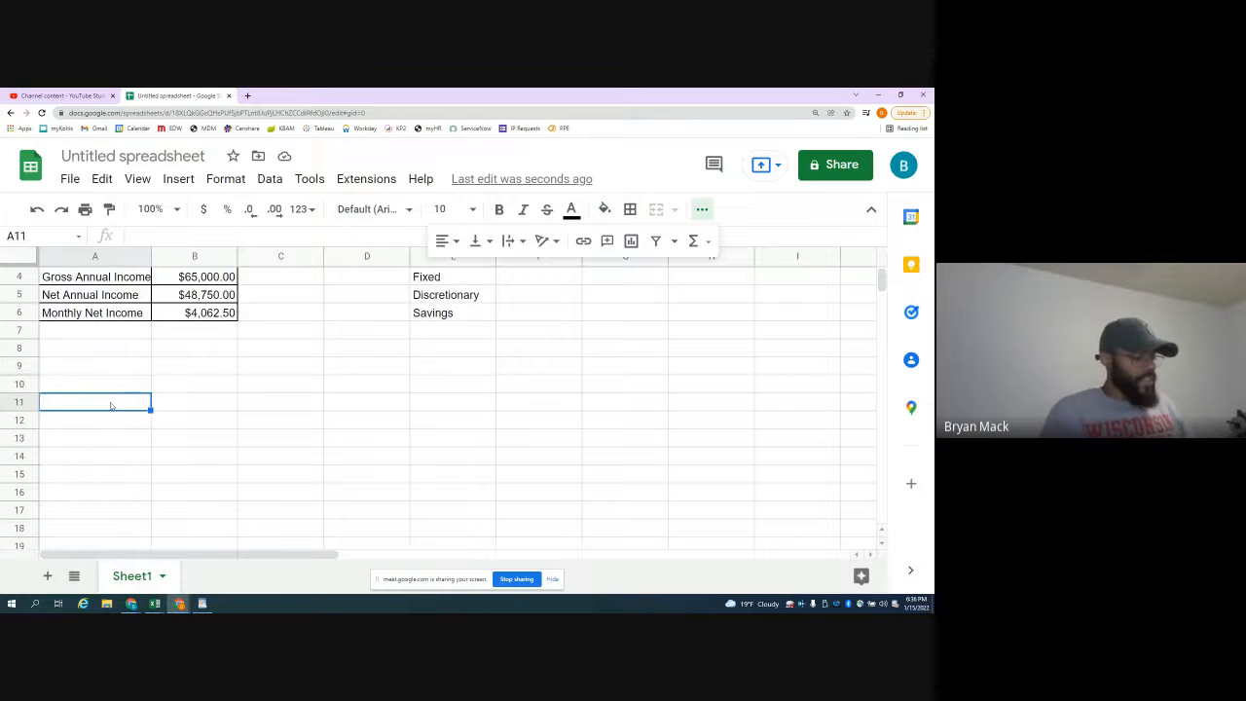
{"action": "type", "text": "Expense Ty"}
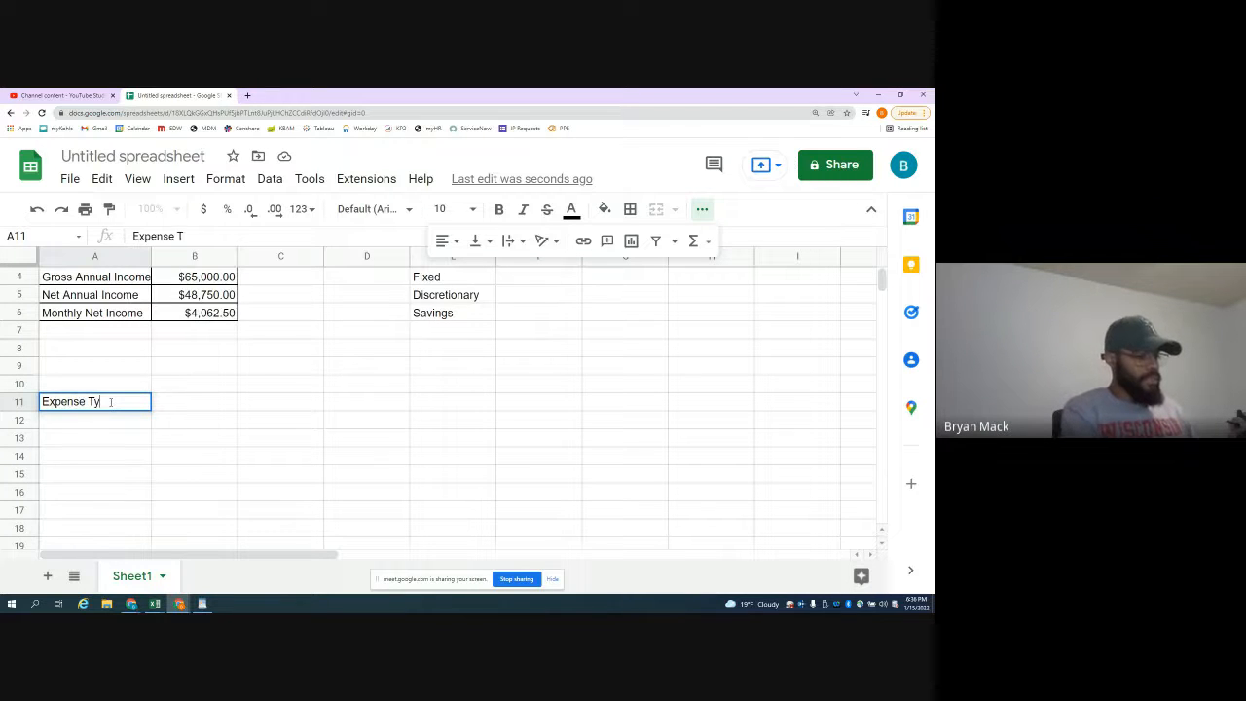
{"action": "type", "text": "pe"}
{"action": "key", "text": "Return"}
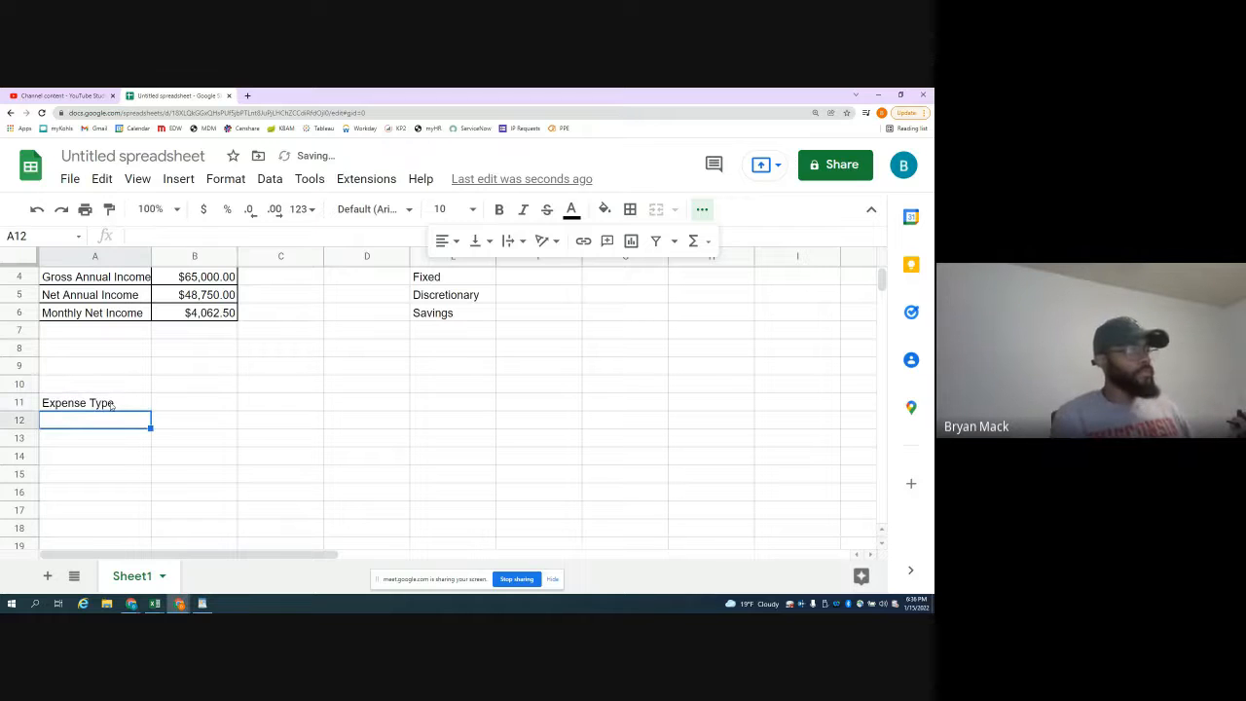
{"action": "key", "text": "Right"}
{"action": "key", "text": "Up"}
{"action": "type", "text": "Exp"}
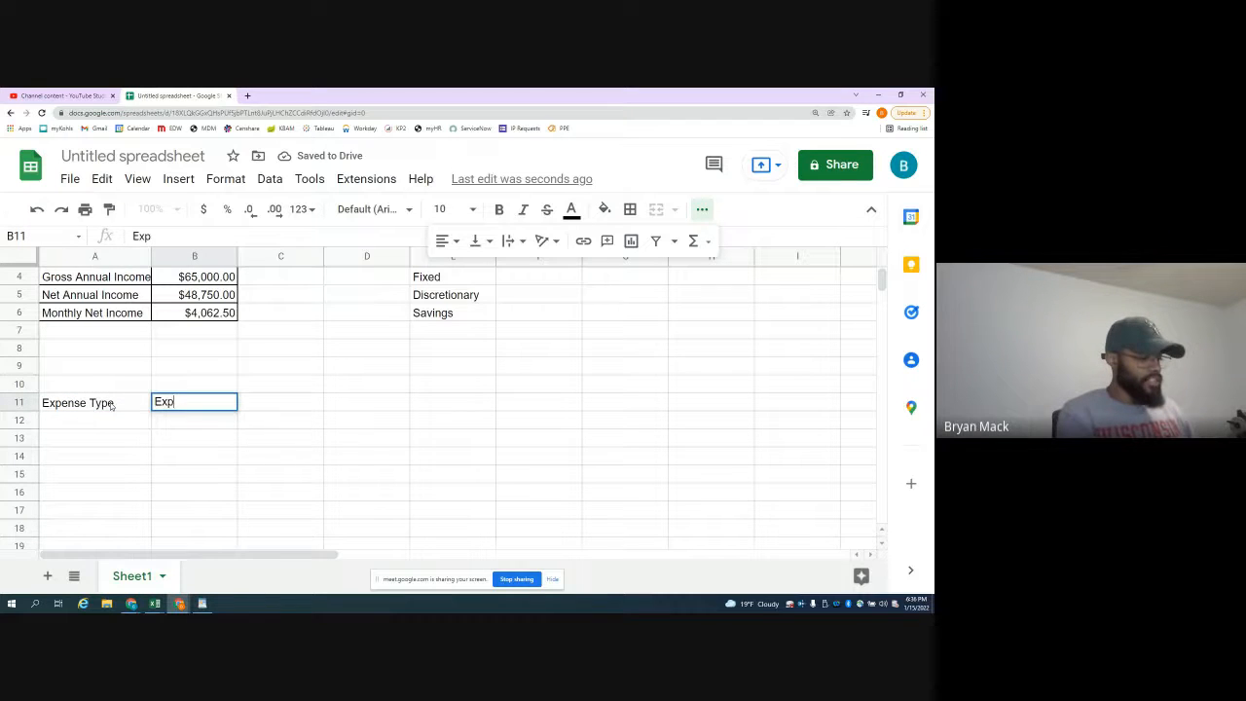
{"action": "type", "text": "ense Des"}
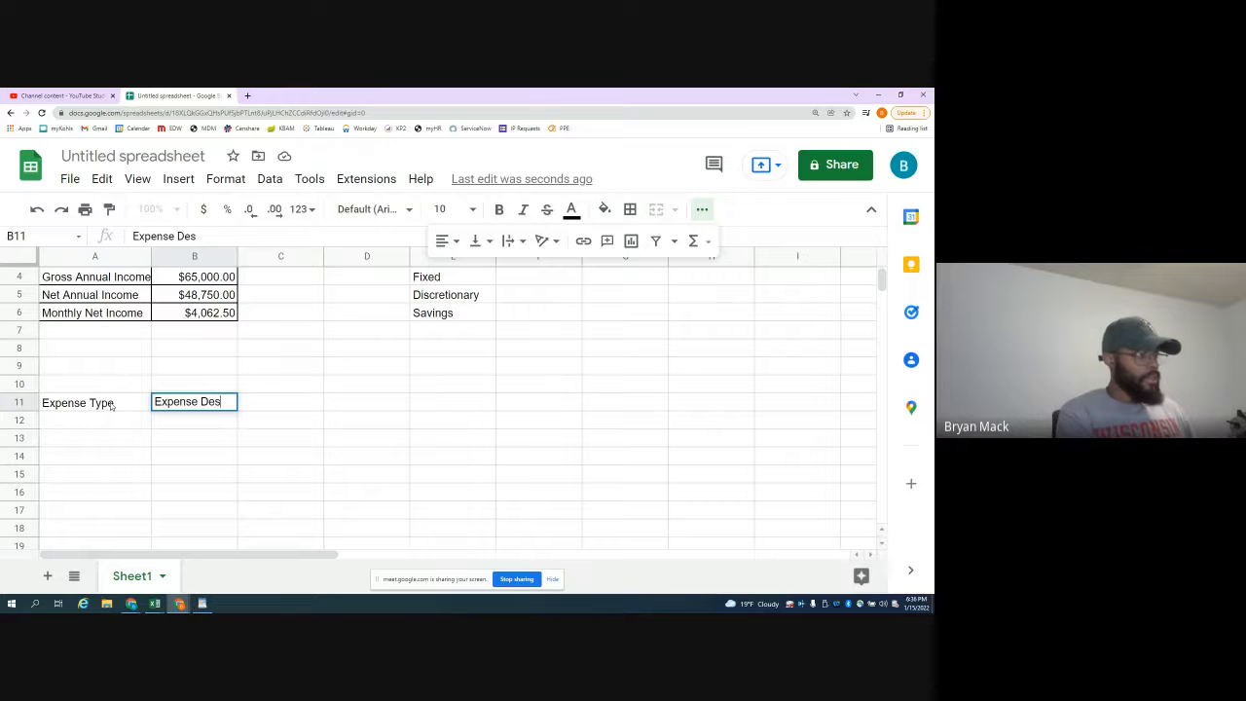
{"action": "type", "text": "cription"}
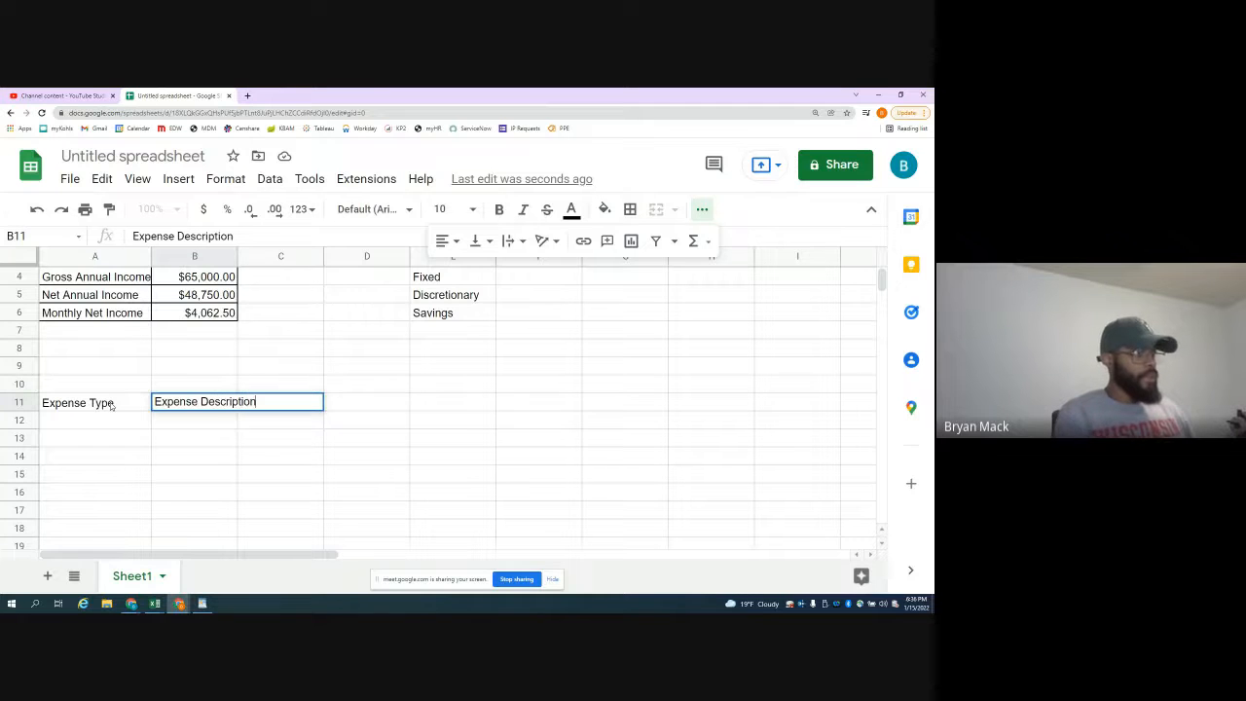
{"action": "key", "text": "Return"}
- Enter the column headers "Budget $" in C11 and "Spent $" in D11
{"action": "key", "text": "Right"}
{"action": "type", "text": "B"}
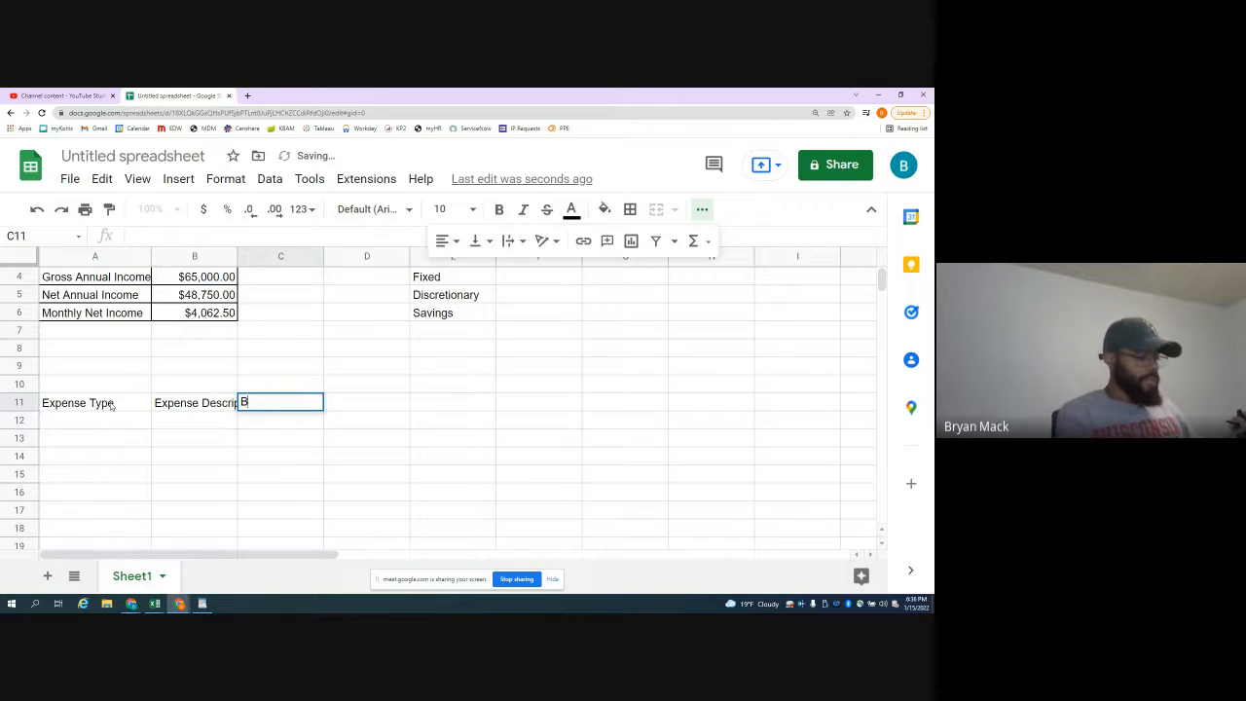
{"action": "type", "text": "udget $"}
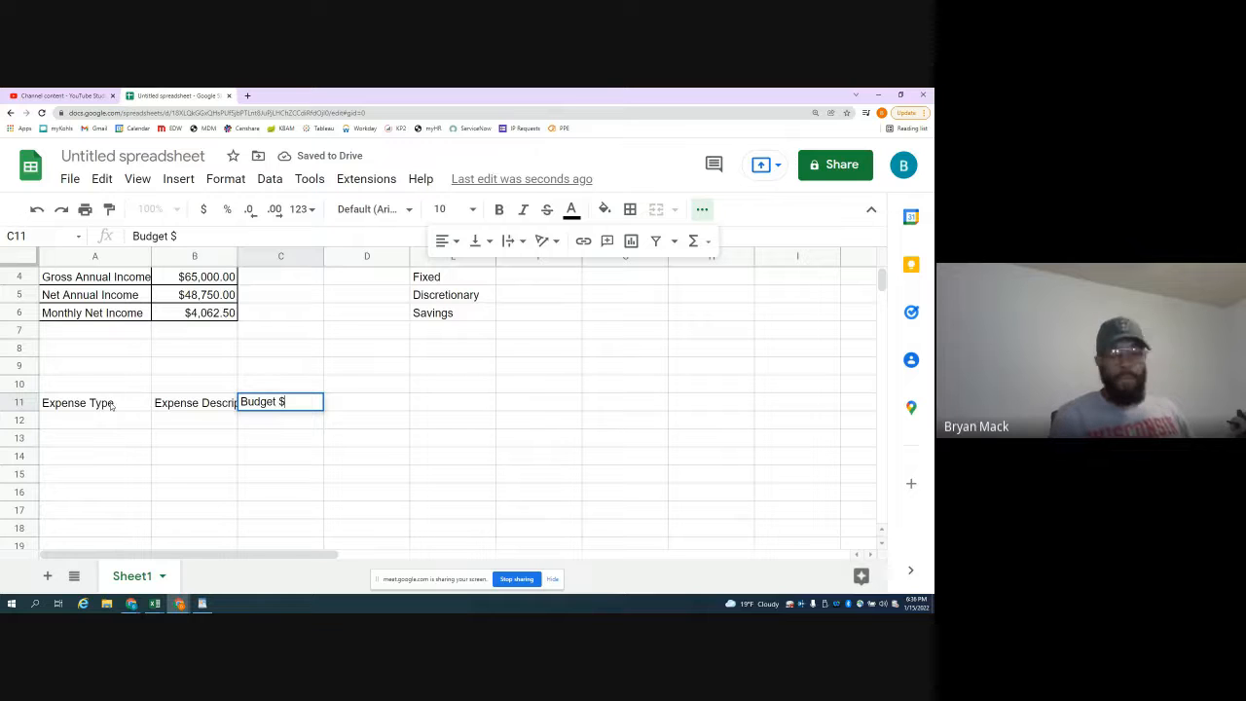
{"action": "key", "text": "Tab"}
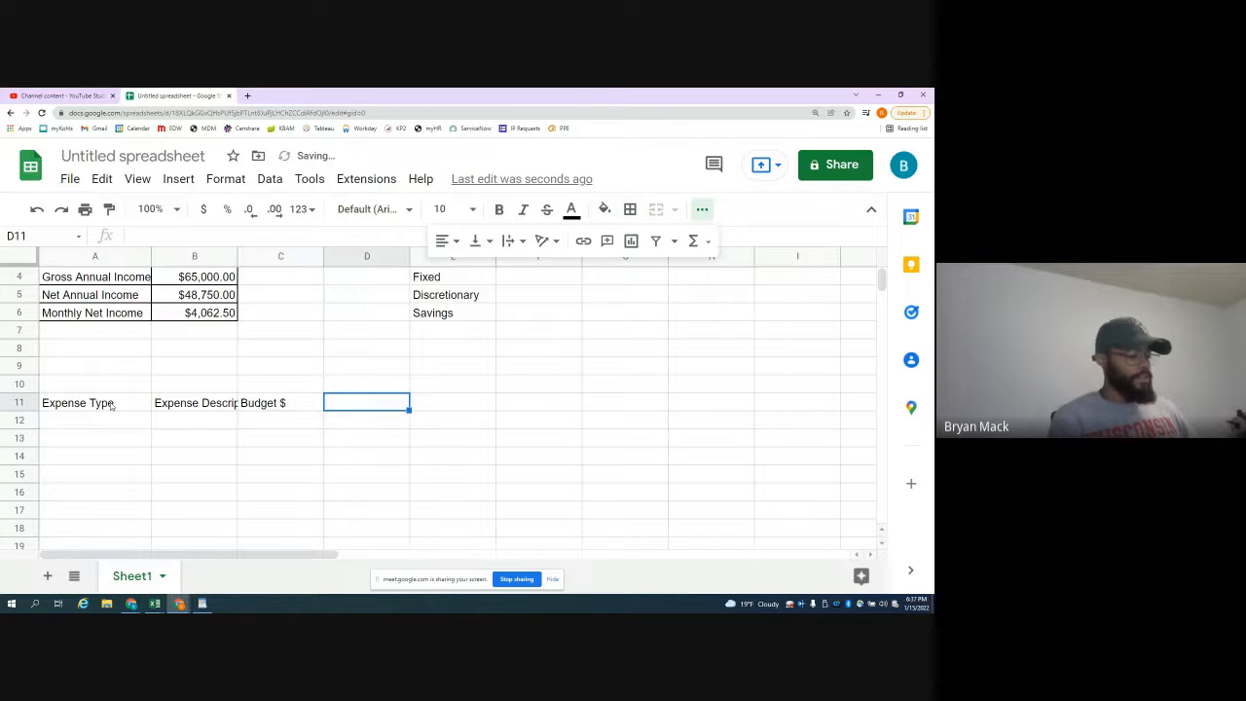
{"action": "type", "text": "Spe"}
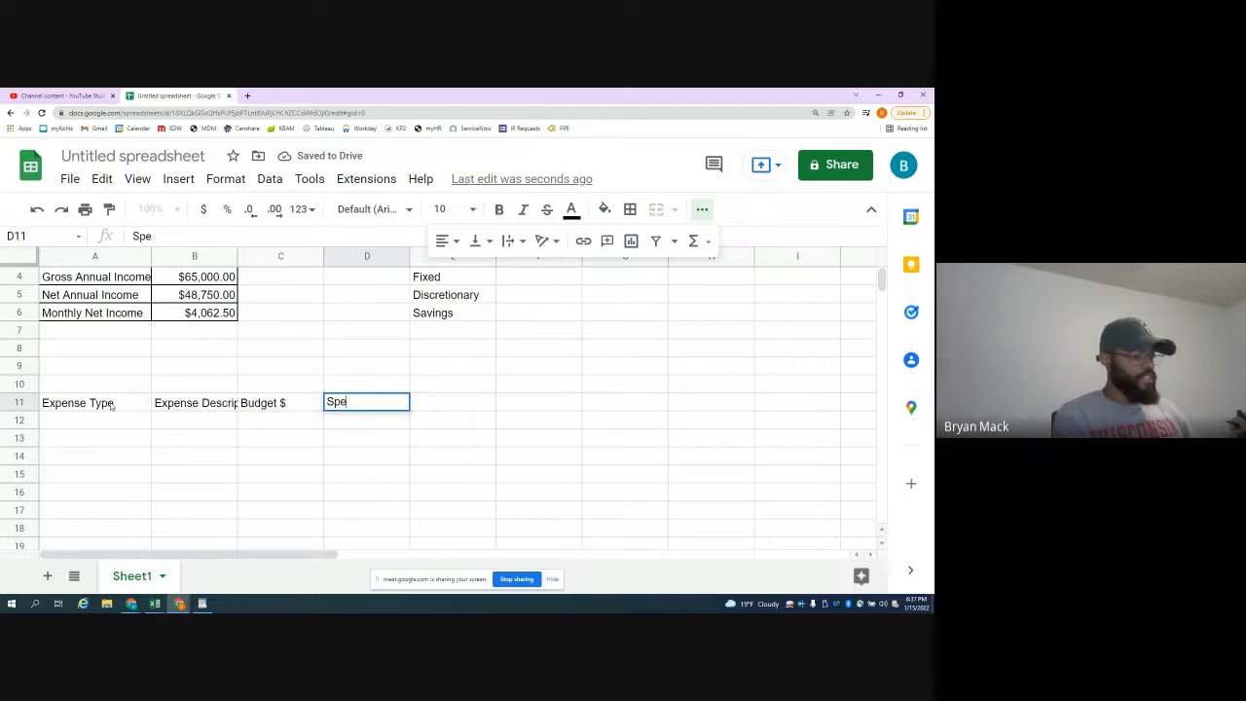
{"action": "type", "text": "nt $"}
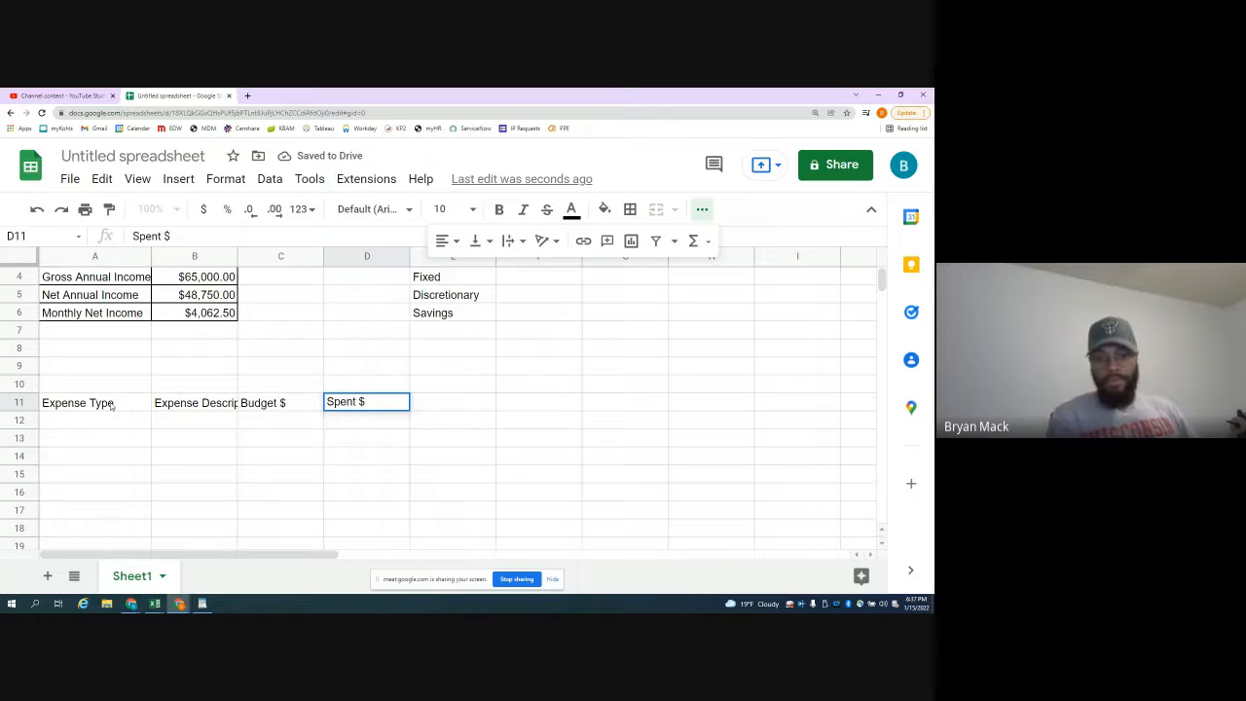
{"action": "key", "text": "Return"}
- Enter the column header "$ Over/Under Budget" in E11
{"action": "key", "text": "Up"}
{"action": "key", "text": "Right"}
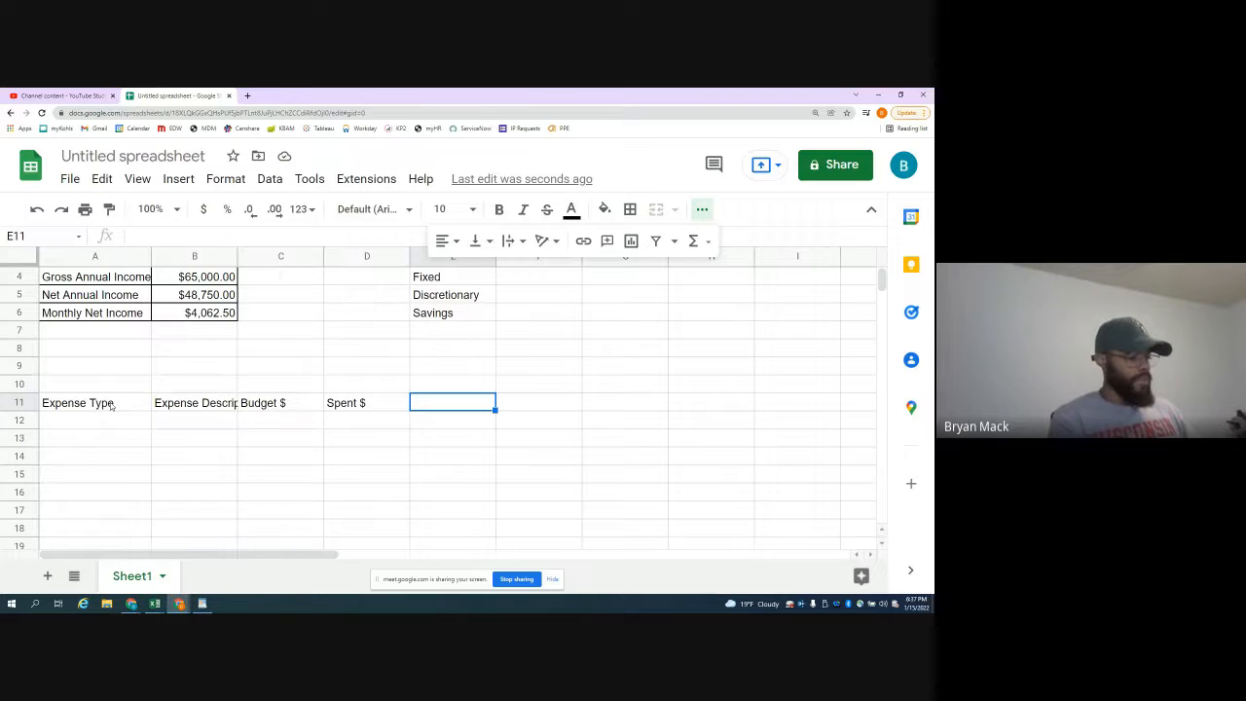
{"action": "type", "text": "Ove"}
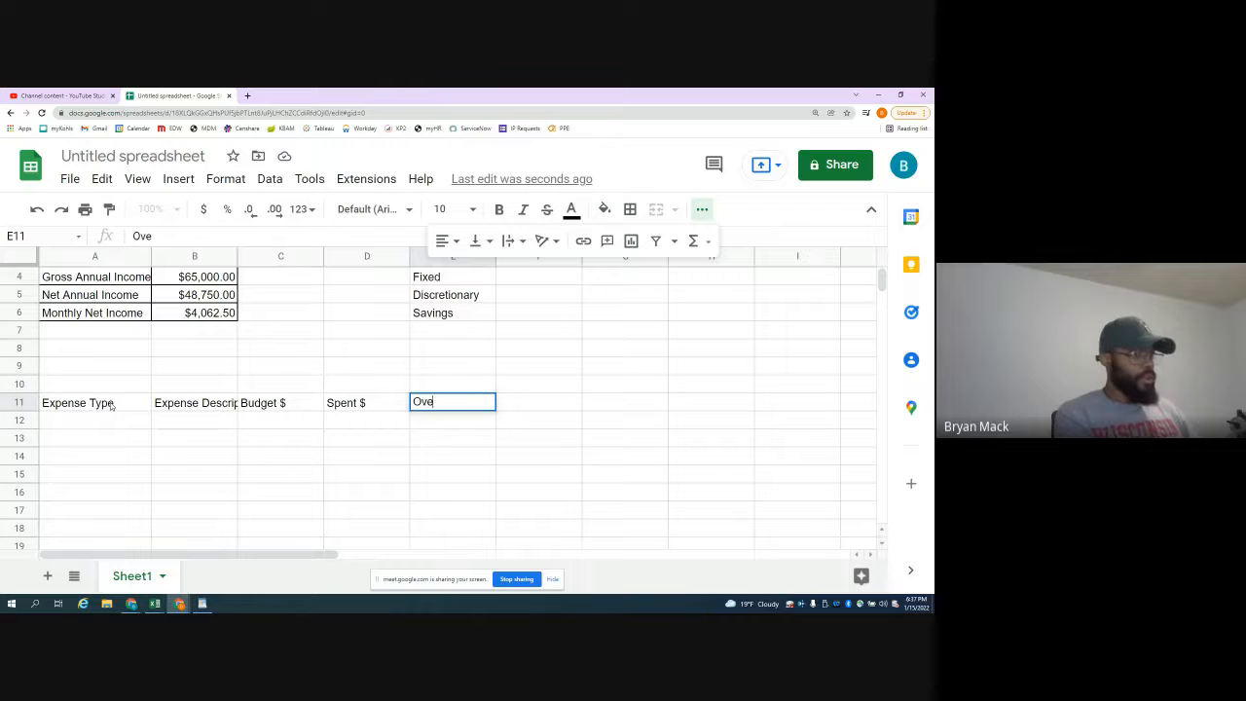
{"action": "key", "text": "BackSpace"}
{"action": "key", "text": "BackSpace"}
{"action": "key", "text": "BackSpace"}
{"action": "type", "text": "$"}
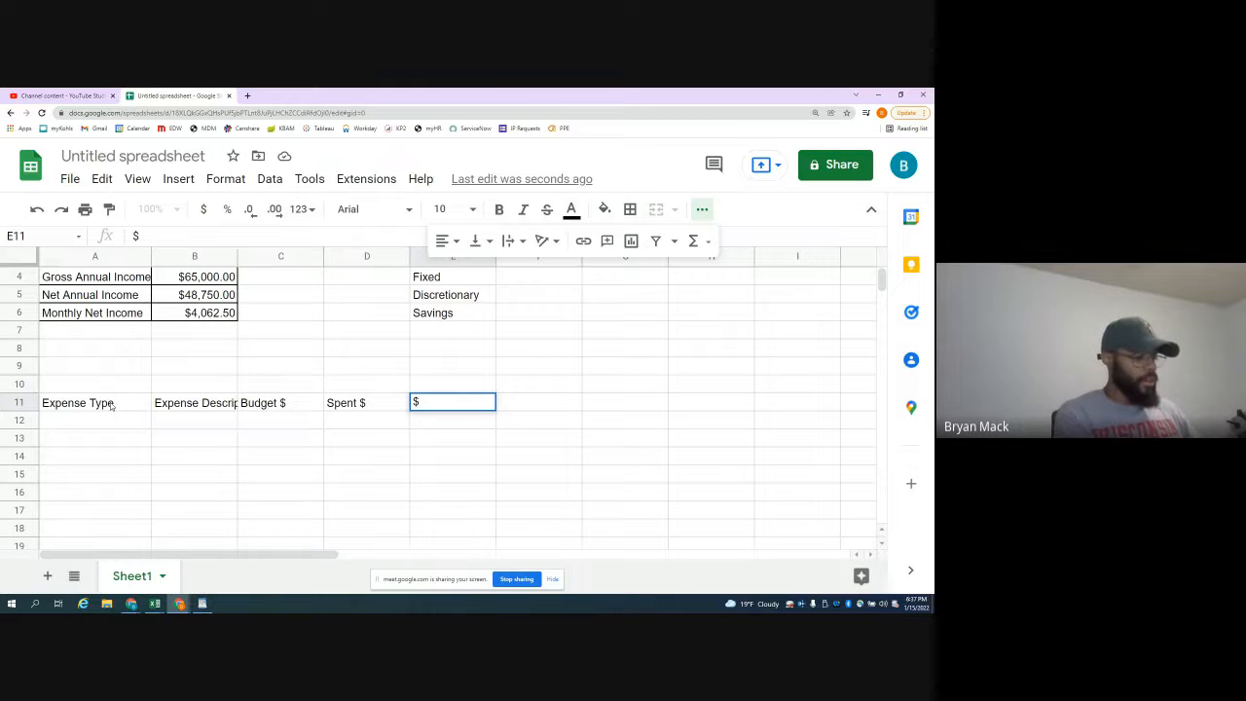
{"action": "type", "text": " Over/"}
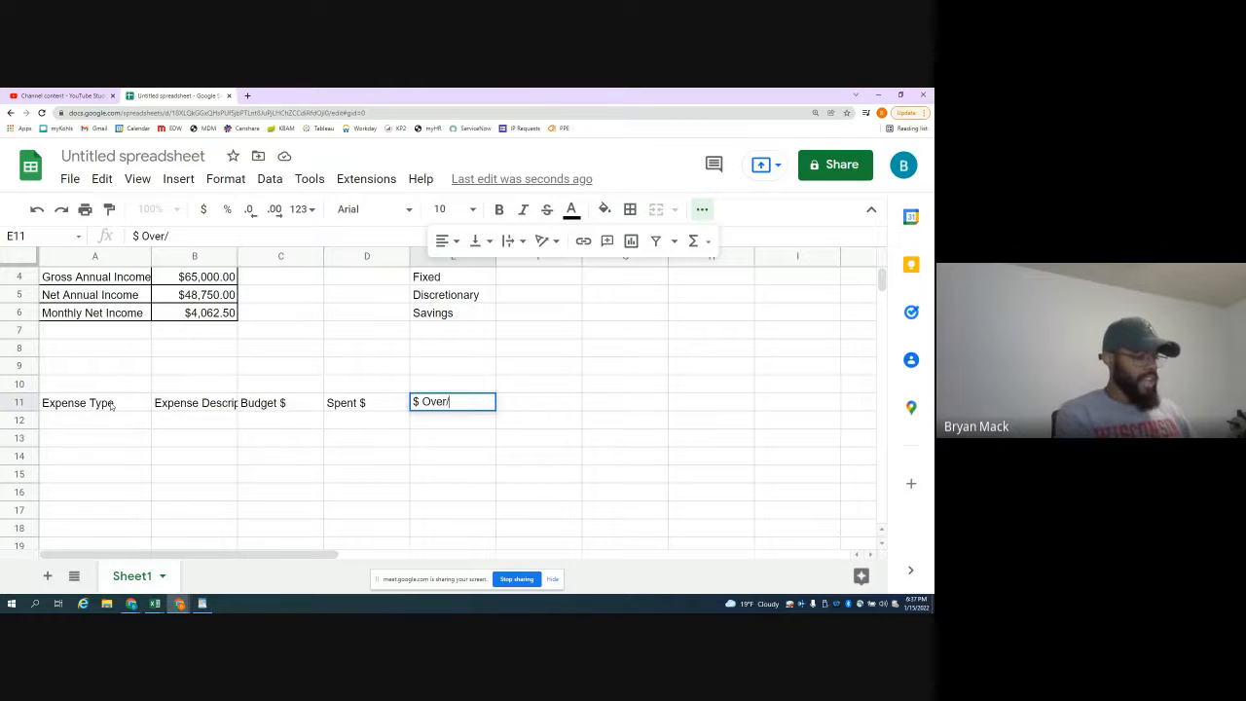
{"action": "type", "text": "Under Budet"}
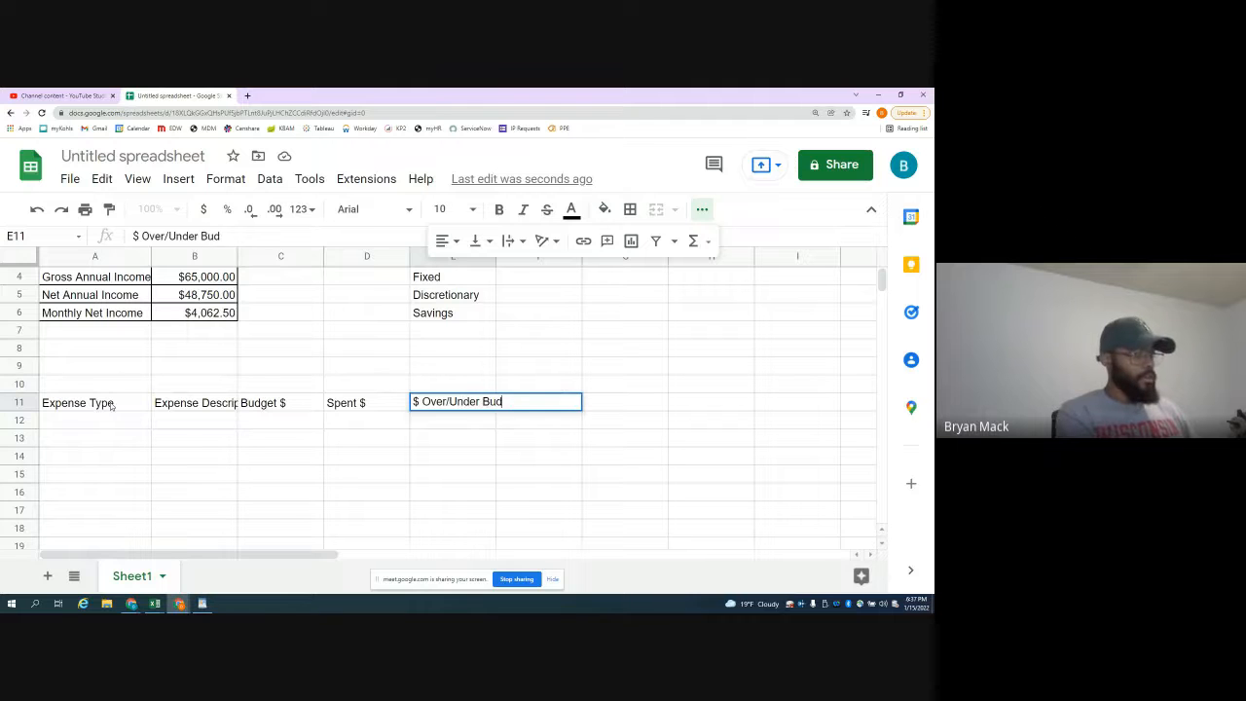
{"action": "key", "text": "Return"}
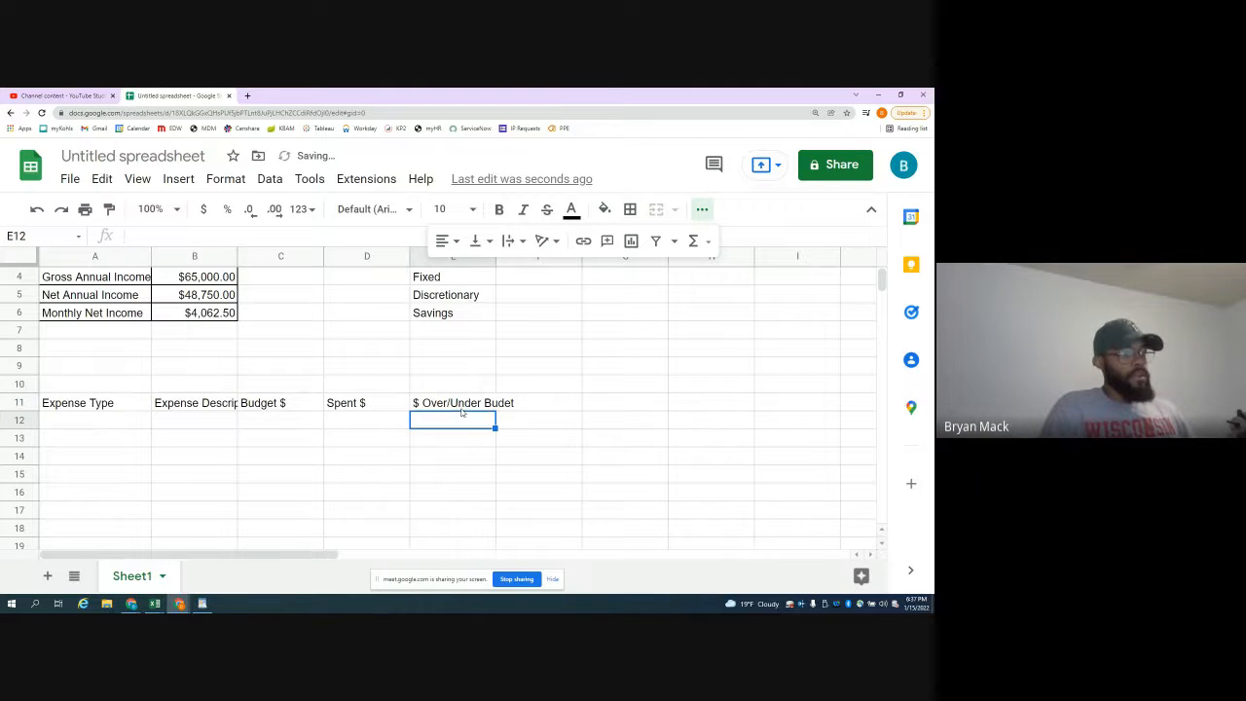
{"action": "double_click", "coordinate": [465, 404]}
{"action": "left_click", "coordinate": [498, 402]}
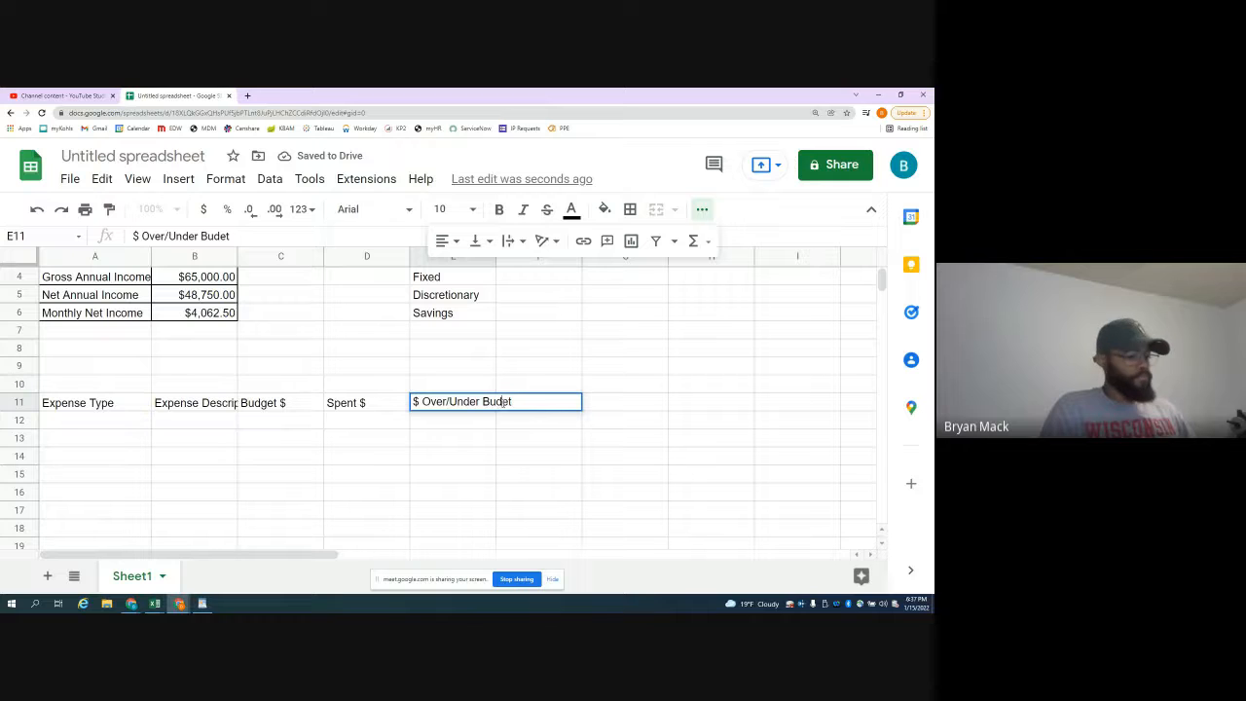
{"action": "type", "text": "g"}
{"action": "key", "text": "Return"}
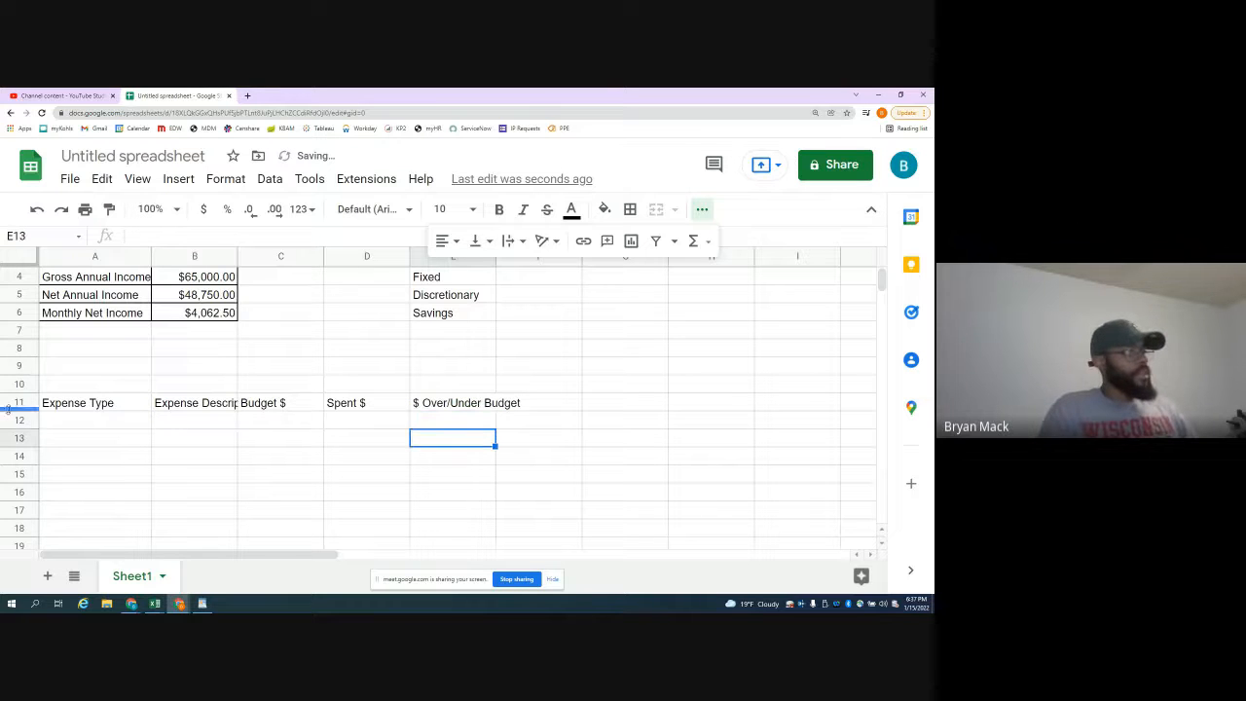
- Turn on text wrapping for the whole header row 11
{"action": "left_click", "coordinate": [21, 402]}
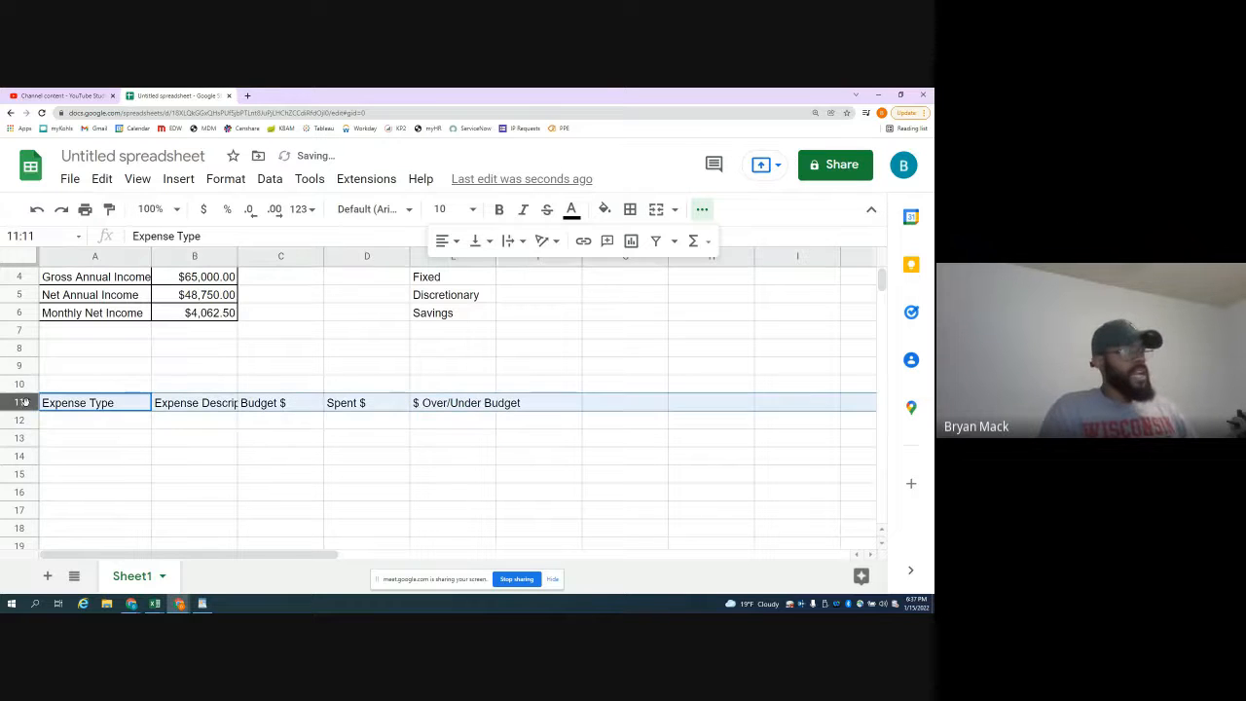
{"action": "left_click", "coordinate": [510, 242]}
{"action": "left_click", "coordinate": [530, 270]}
- Center the headers in row 11 both vertically and horizontally
{"action": "left_click", "coordinate": [477, 241]}
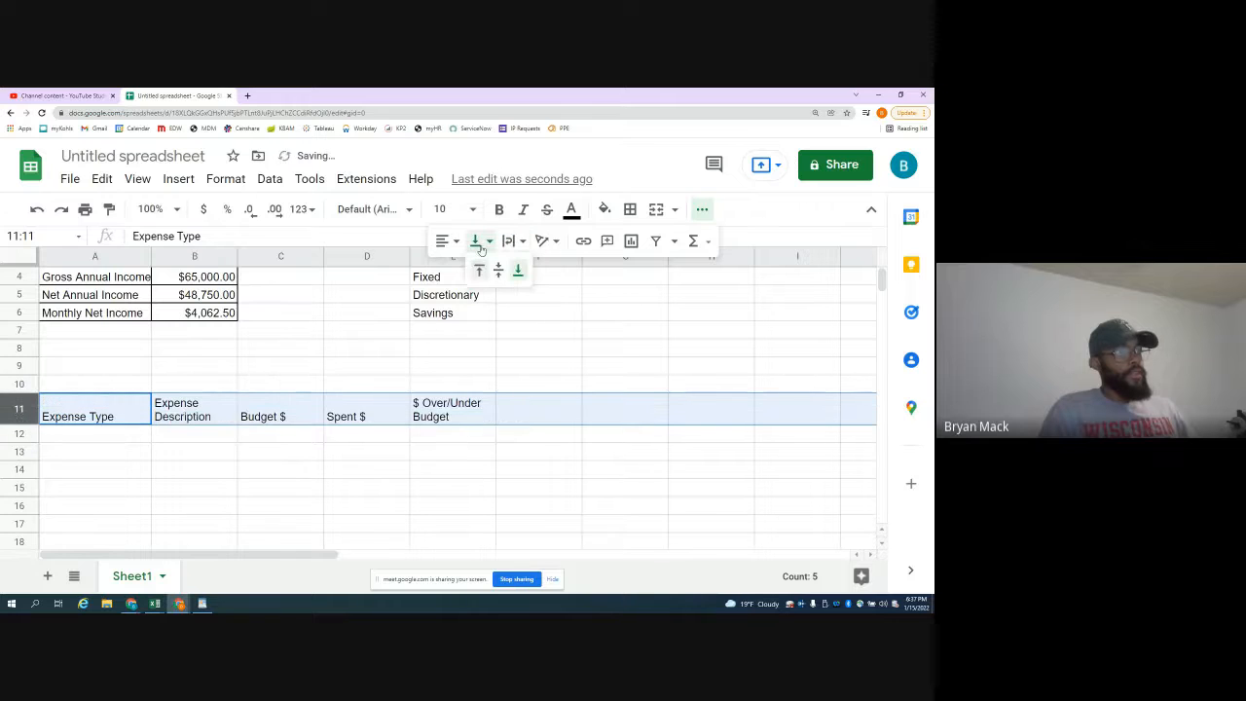
{"action": "left_click", "coordinate": [496, 272]}
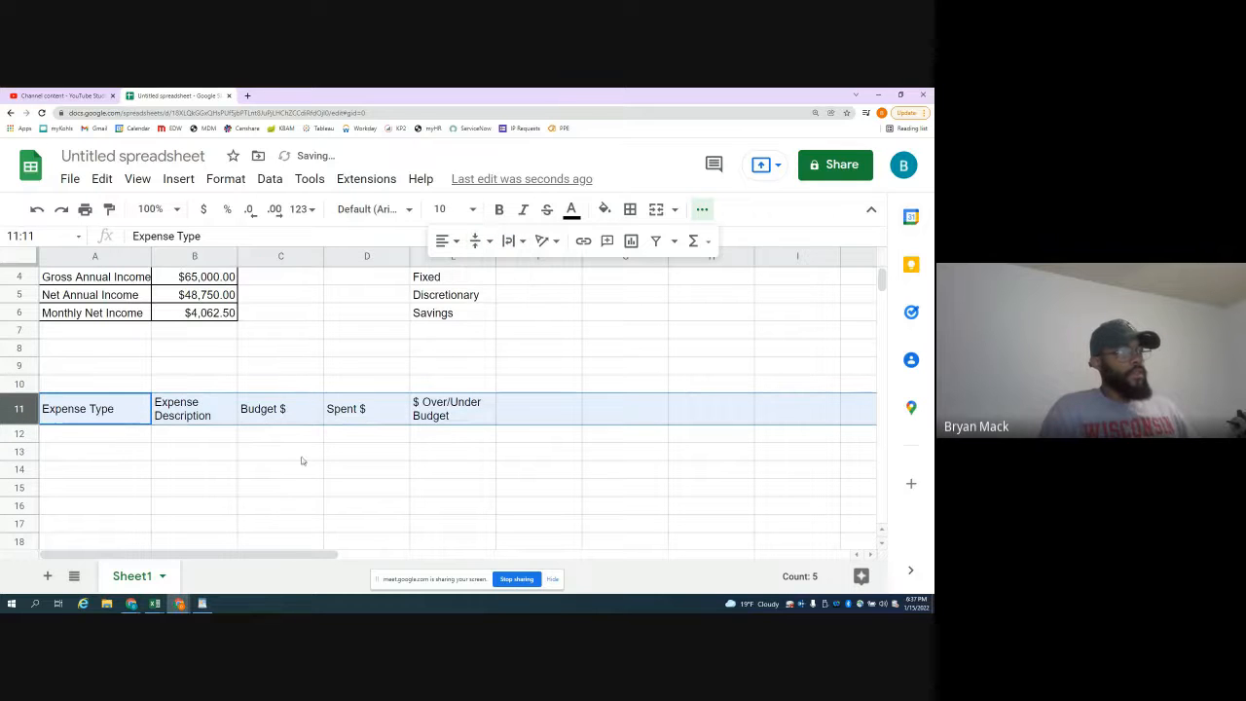
{"action": "left_click", "coordinate": [444, 241]}
{"action": "left_click", "coordinate": [472, 271]}
- Enter the expense type "Fixed" in A12 and the description "Rent/Mortgage" in B12
{"action": "left_click", "coordinate": [117, 436]}
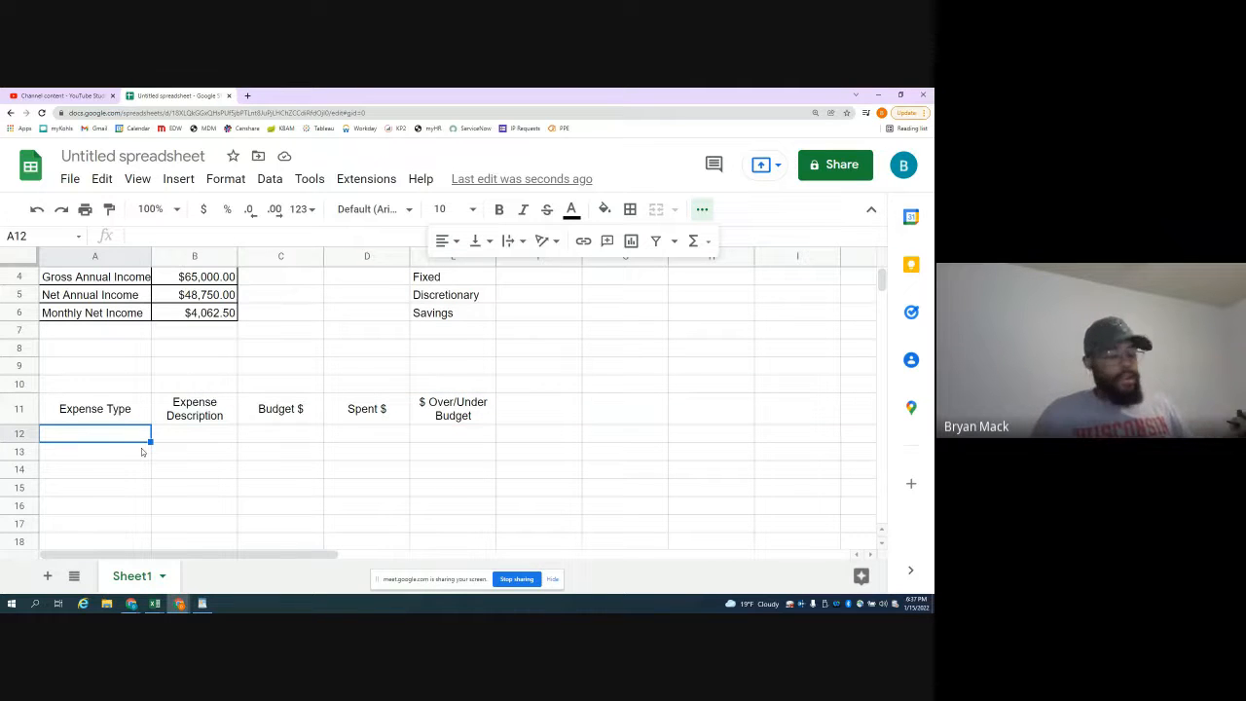
{"action": "type", "text": "Fixed"}
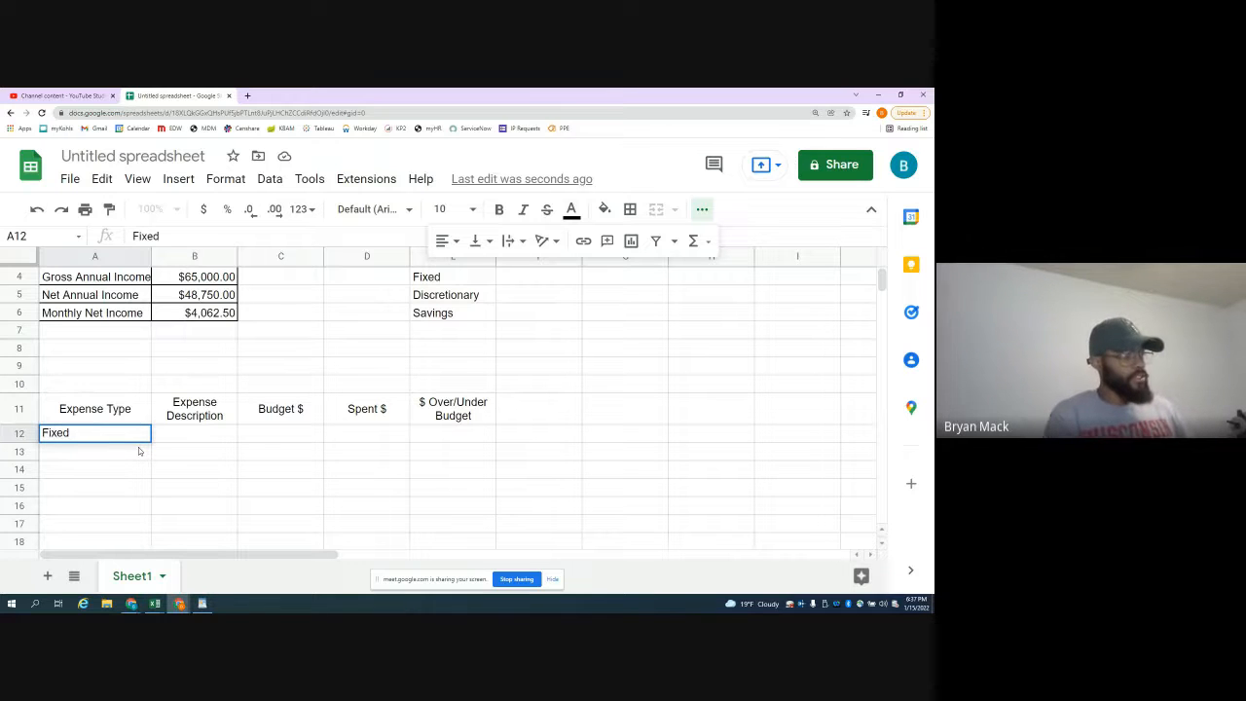
{"action": "key", "text": "Return"}
{"action": "key", "text": "Up"}
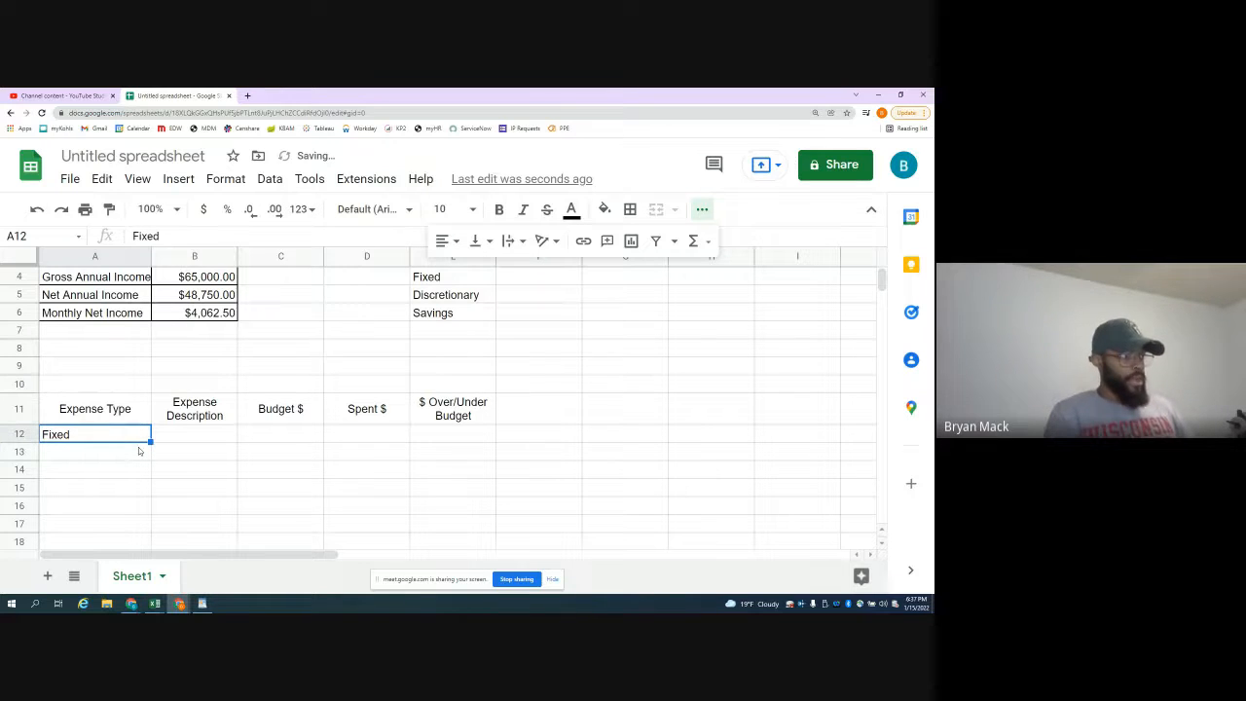
{"action": "key", "text": "Right"}
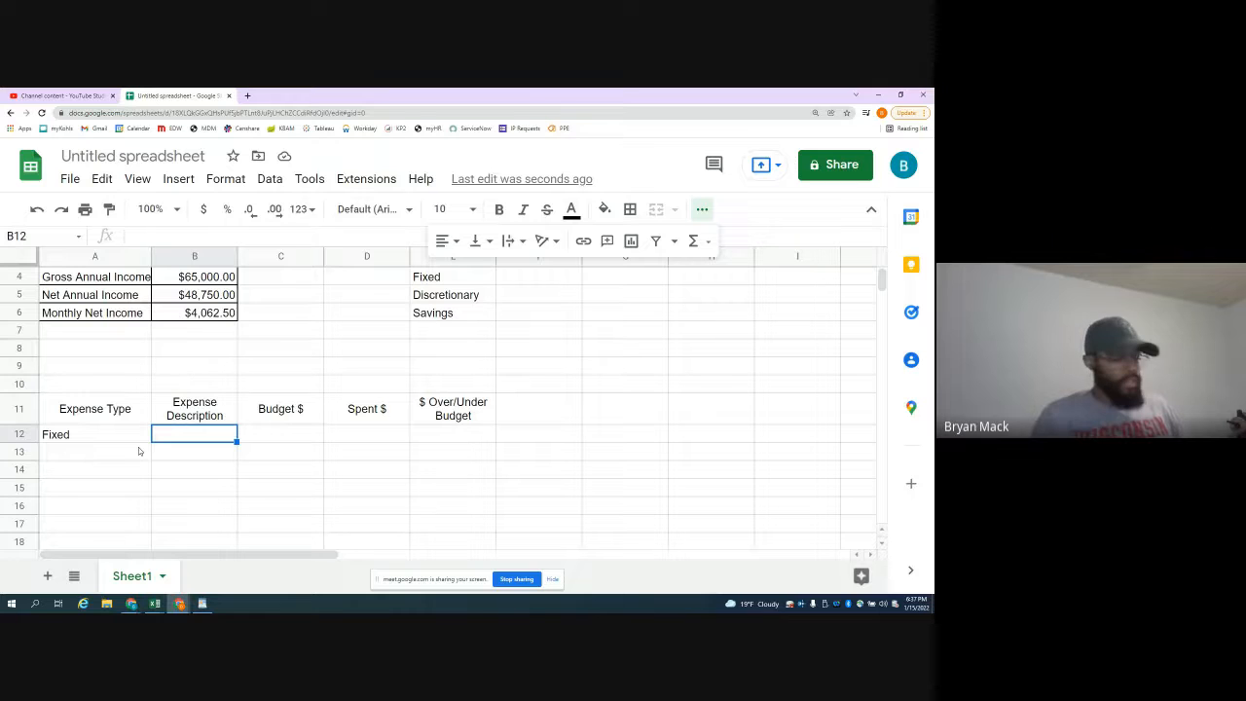
{"action": "type", "text": "Rent"}
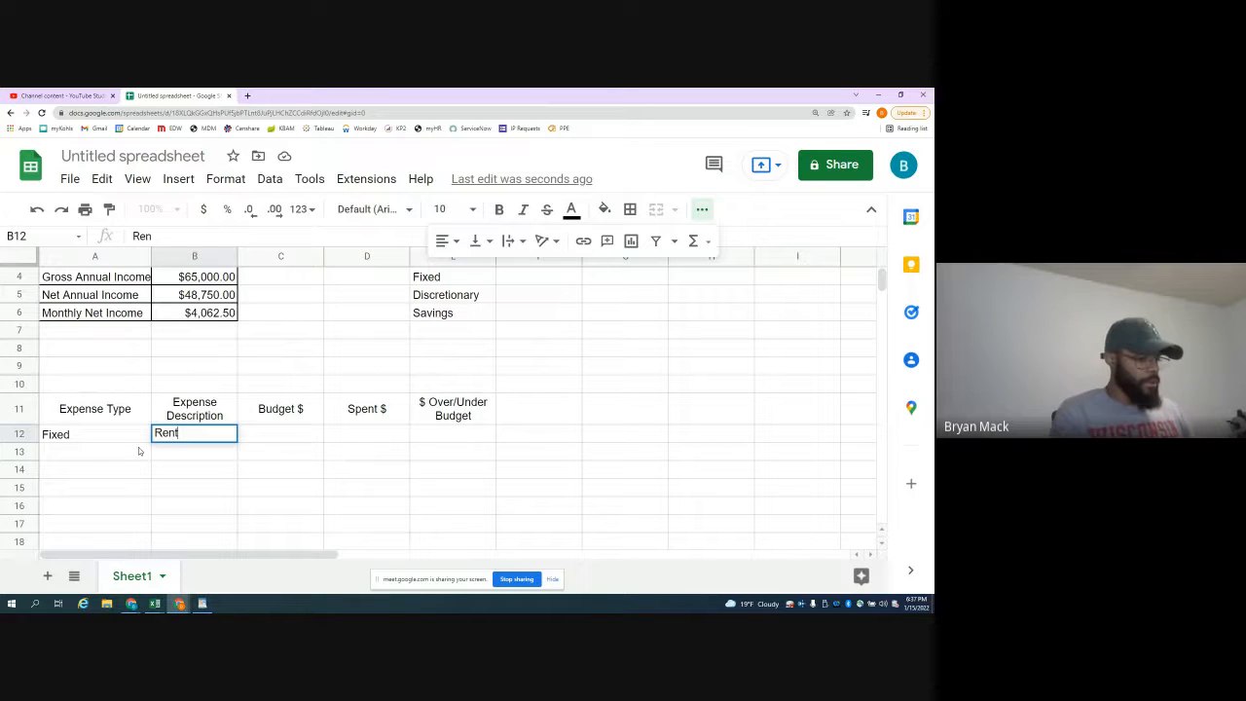
{"action": "type", "text": "/Mortgage"}
{"action": "key", "text": "Return"}
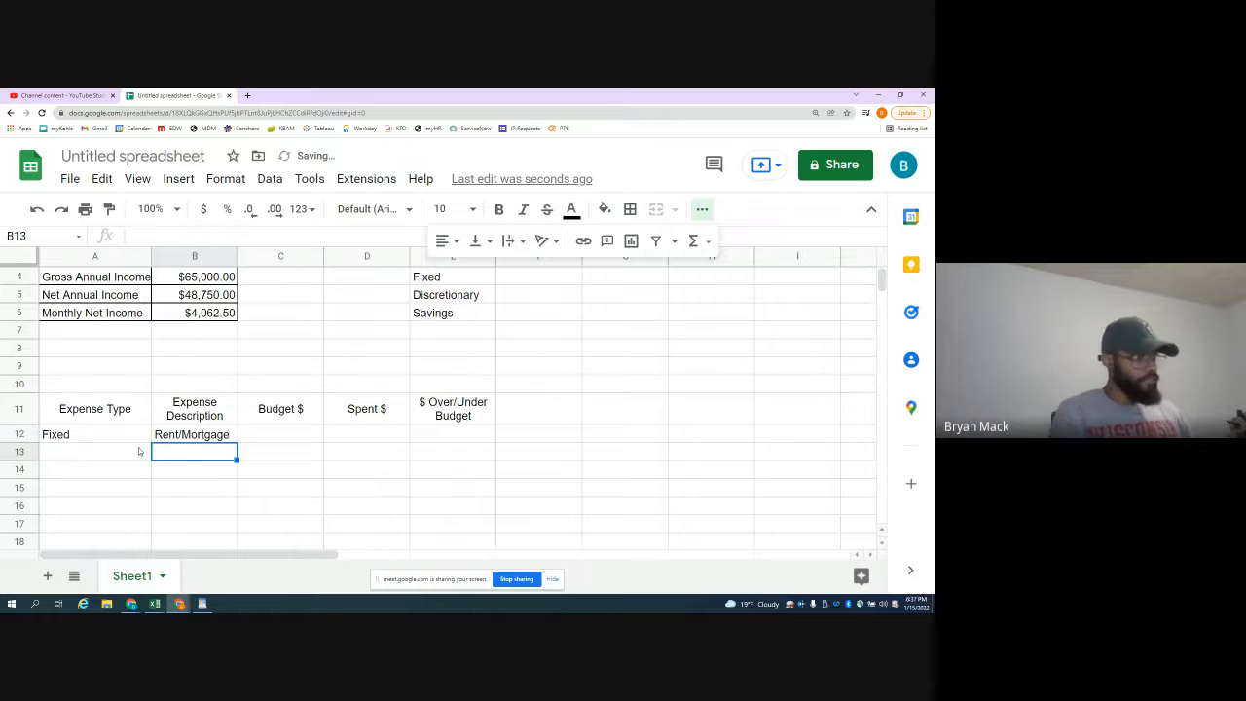
- Enter a budget of $1500 for Rent/Mortgage in C12
{"action": "key", "text": "Up"}
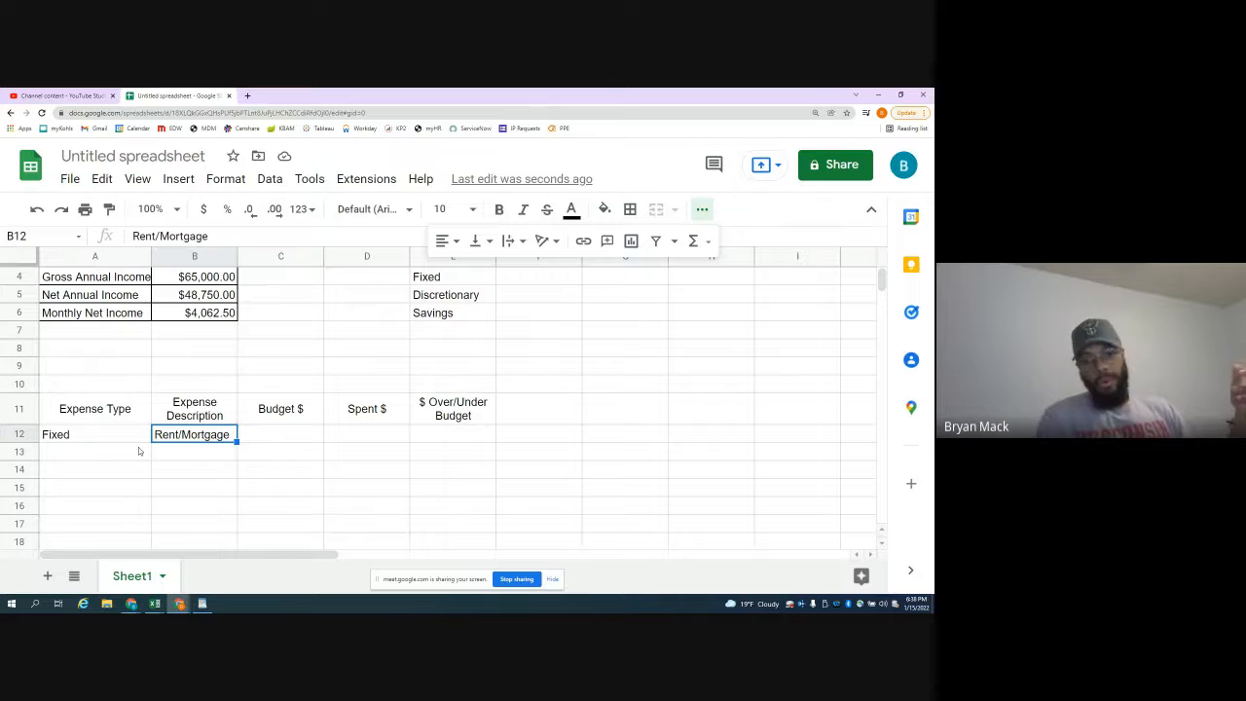
{"action": "key", "text": "Tab"}
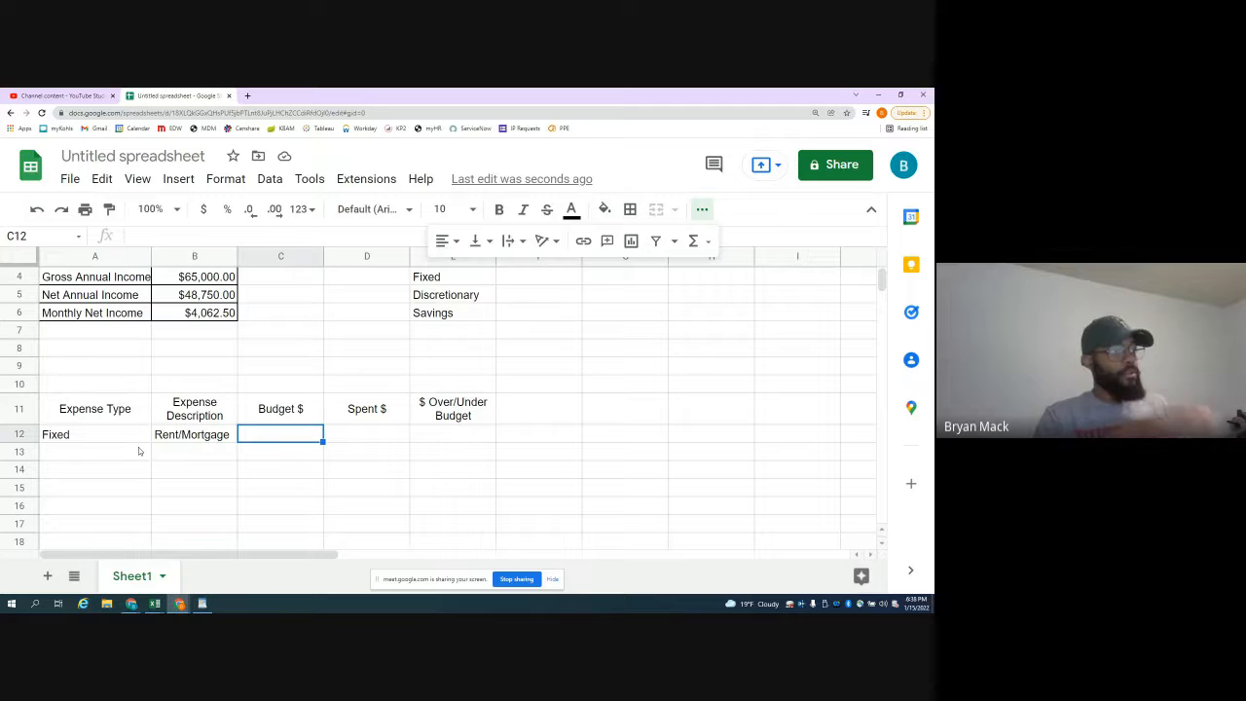
{"action": "type", "text": "$1500"}
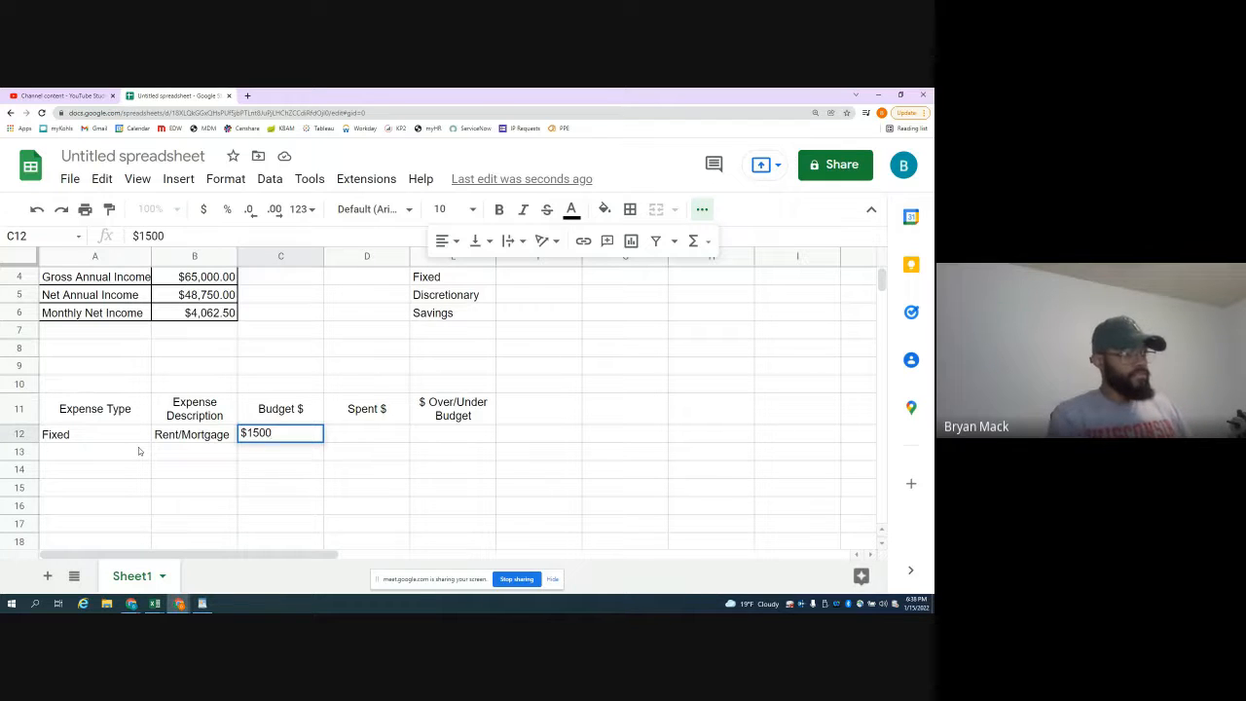
{"action": "key", "text": "Return"}
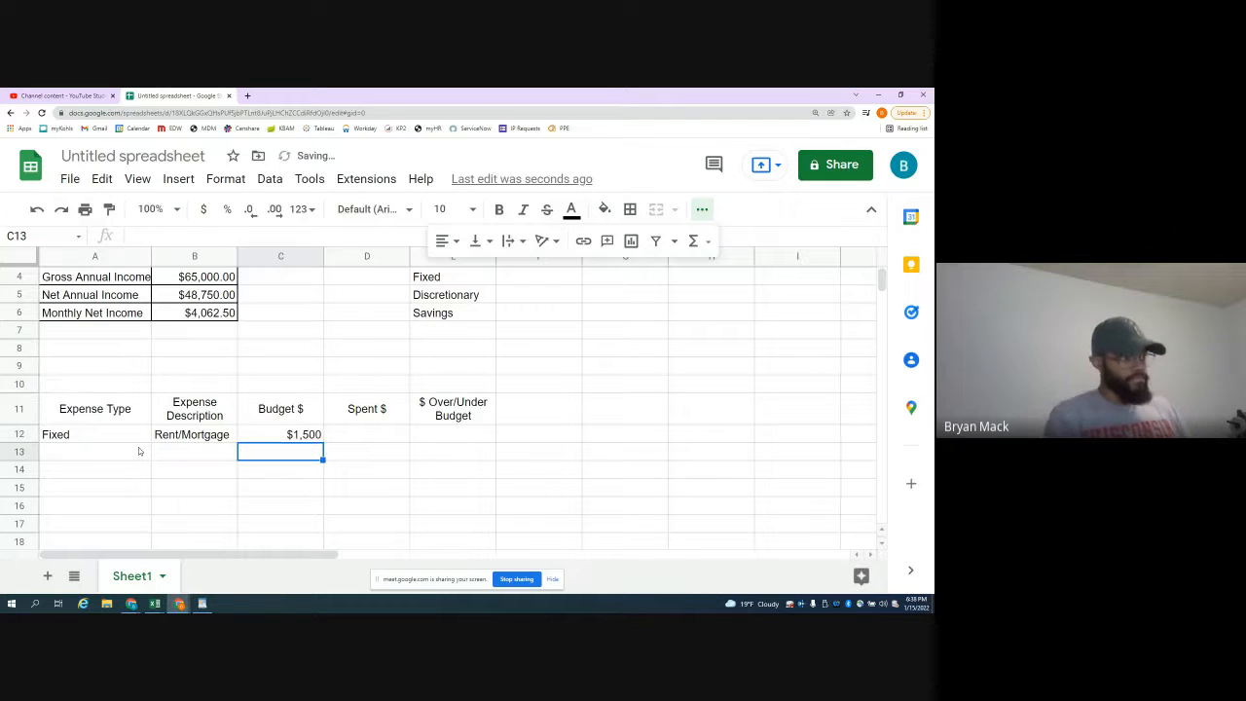
{"action": "key", "text": "Up"}
{"action": "key", "text": "Down"}
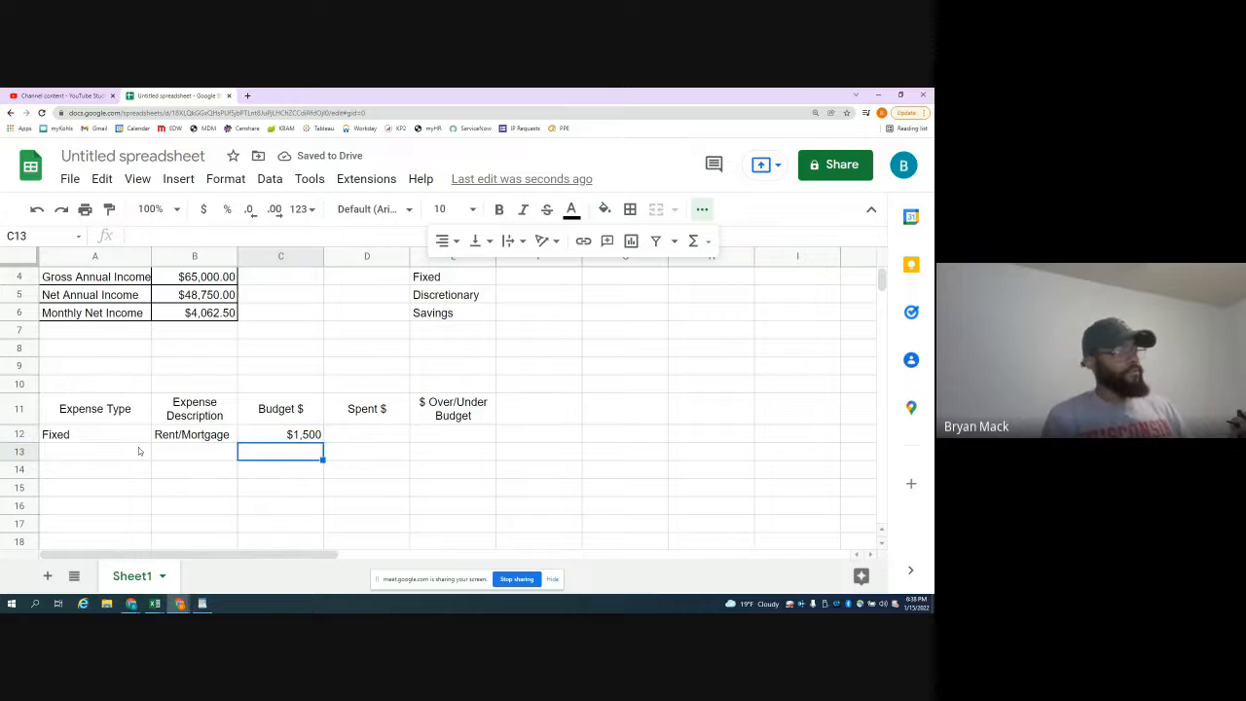
- Copy the expense type "Fixed" from A12 into A13
{"action": "left_click", "coordinate": [138, 451]}
{"action": "key", "text": "Up"}
{"action": "key", "text": "ctrl+c"}
{"action": "key", "text": "Down"}
{"action": "key", "text": "ctrl+v"}
- Enter the expense description "Rent/Home Insurance" in B13
{"action": "key", "text": "Tab"}
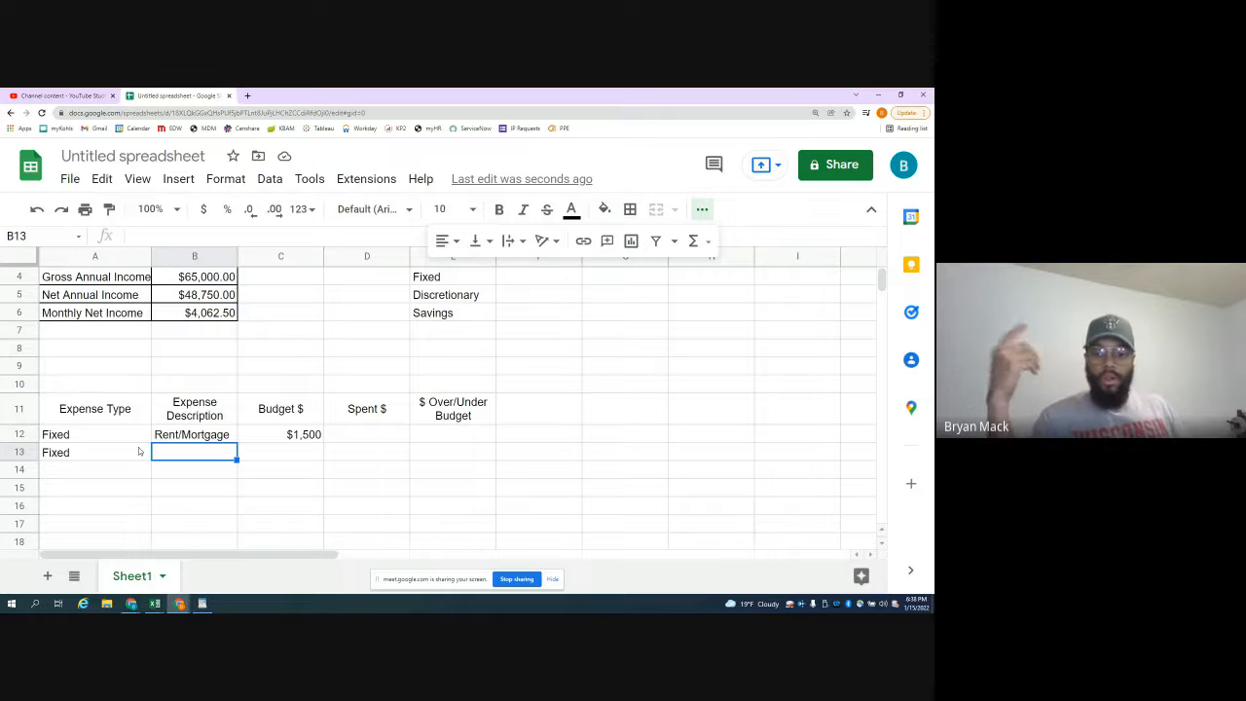
{"action": "type", "text": "R"}
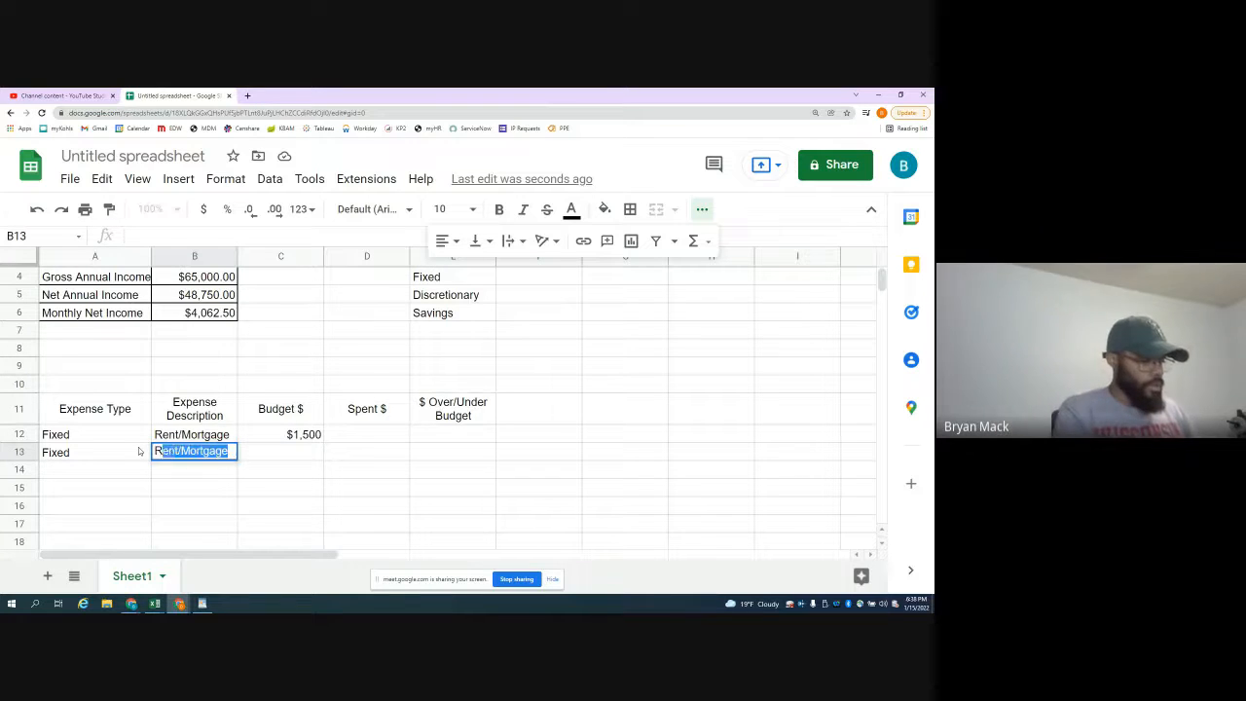
{"action": "type", "text": "ent/Home"}
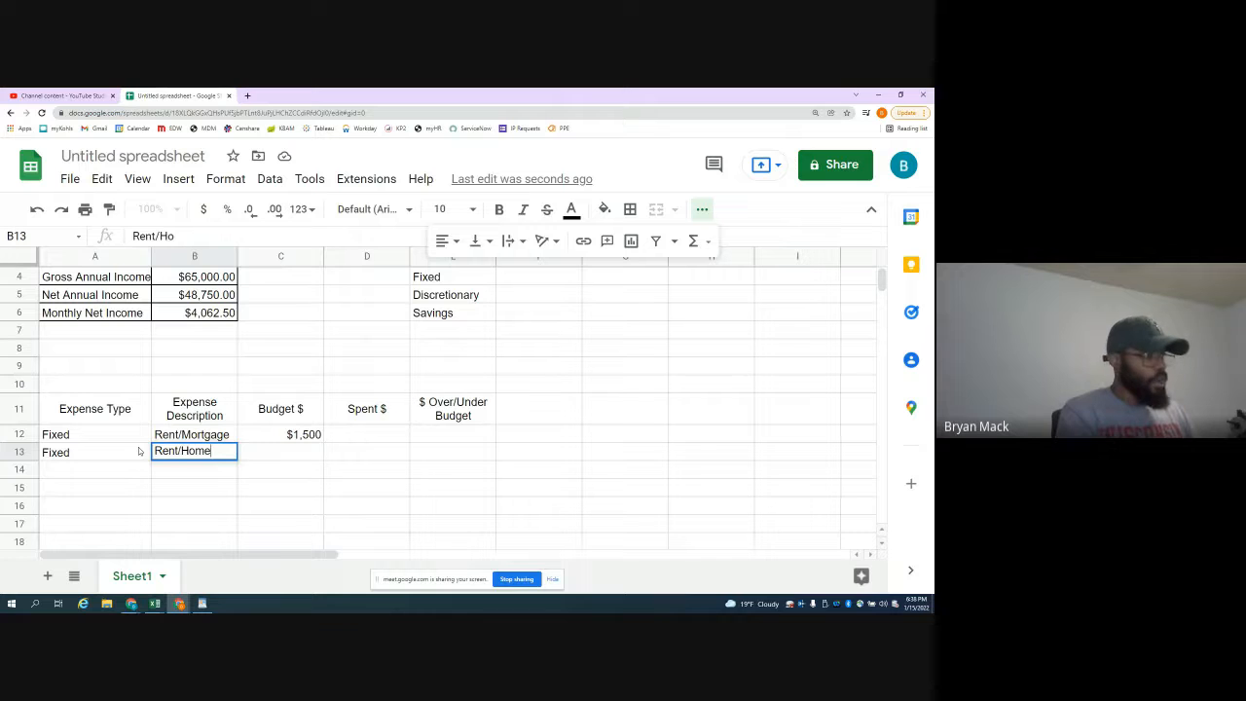
{"action": "type", "text": " Insuran"}
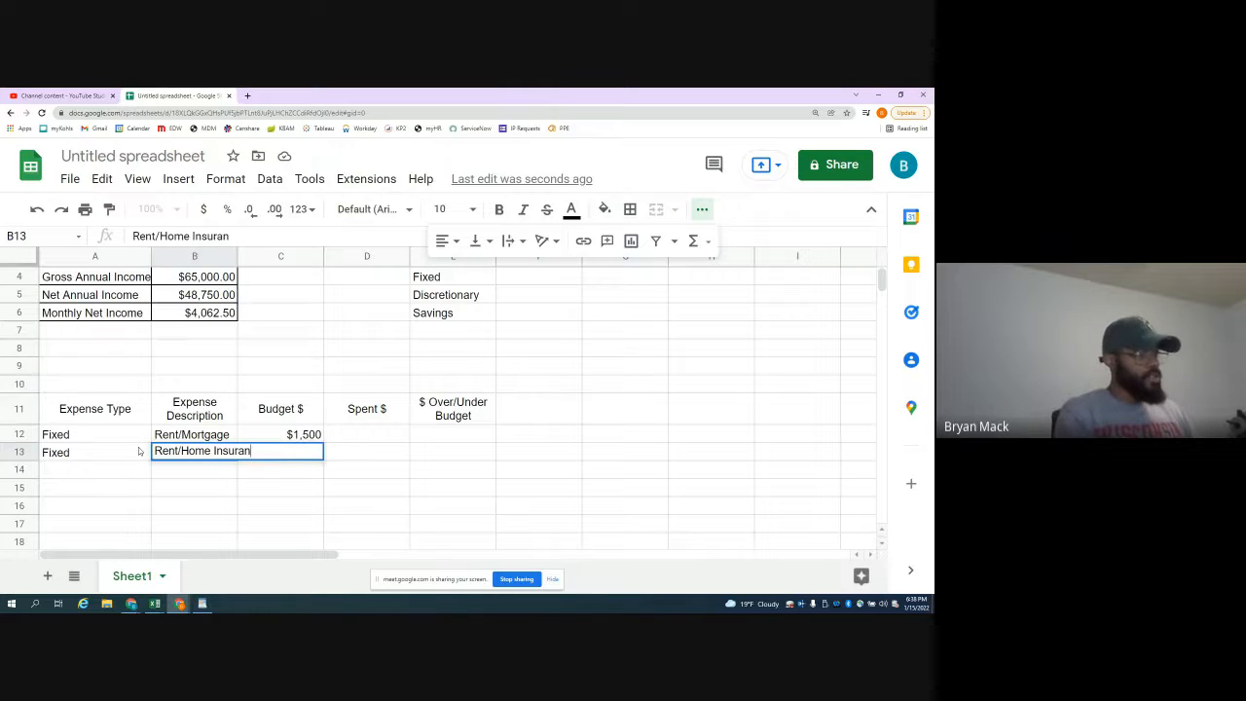
{"action": "type", "text": "ce"}
{"action": "key", "text": "Return"}
- Enter a budget of $60 for Rent/Home Insurance in C13
{"action": "key", "text": "Up"}
{"action": "key", "text": "Right"}
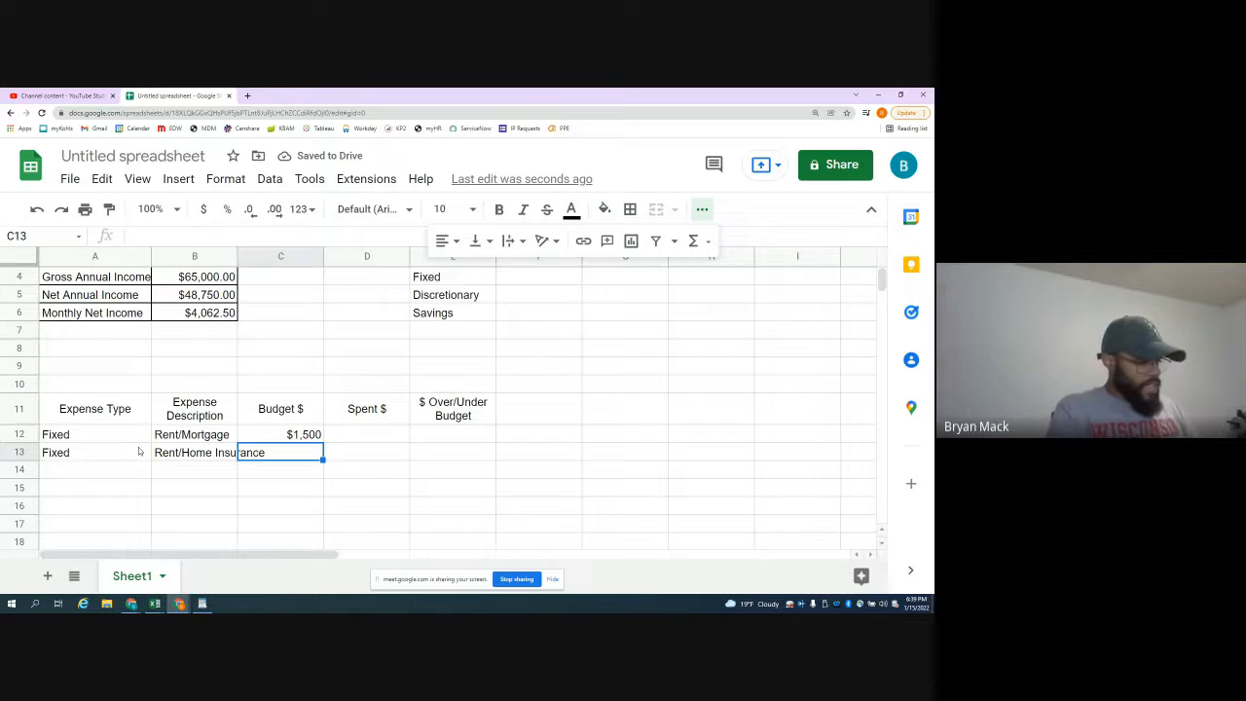
{"action": "type", "text": "60"}
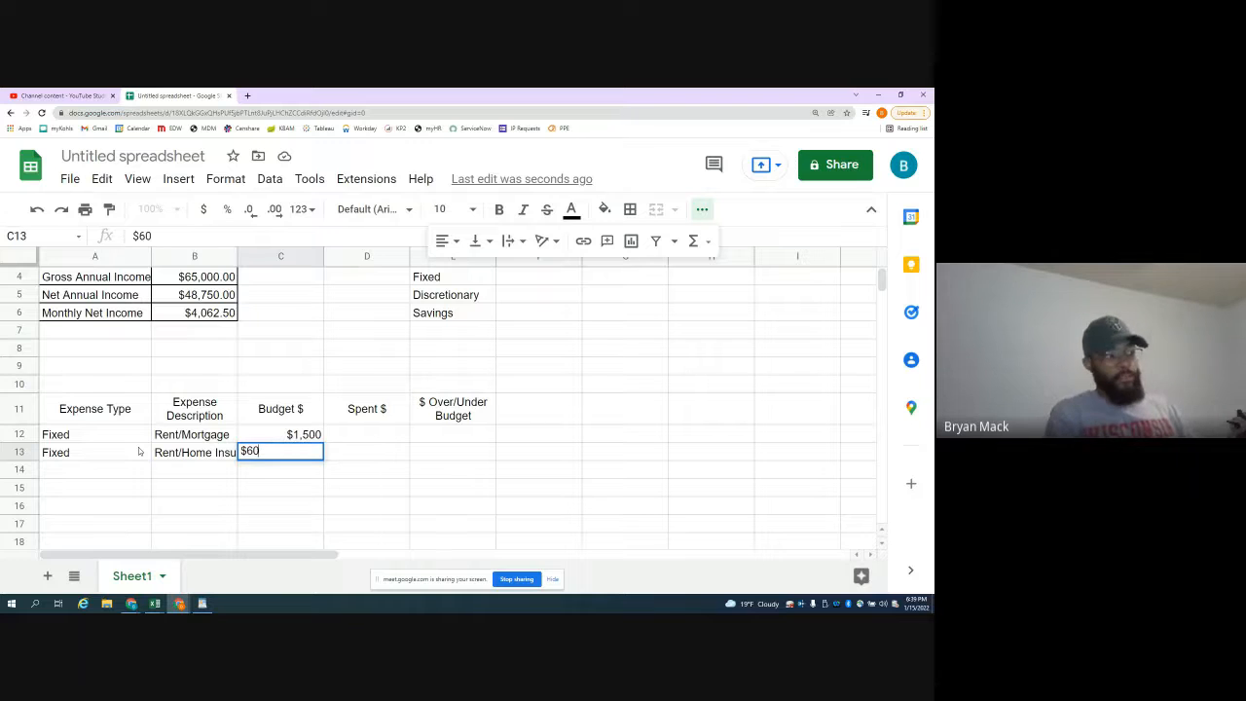
{"action": "key", "text": "Return"}
{"action": "key", "text": "Up"}
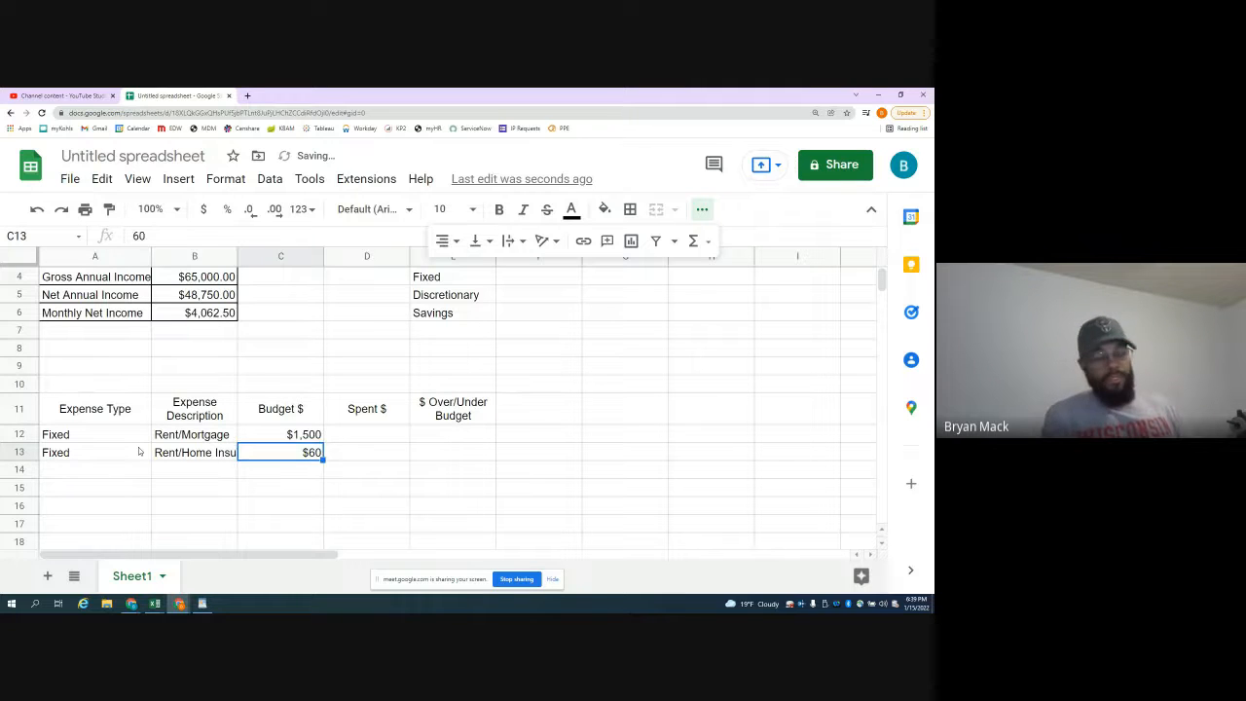
- Enter the expense type "Fixed" in A14 and the description "Car Note" in B14
{"action": "key", "text": "Down"}
{"action": "key", "text": "Left"}
{"action": "key", "text": "Left"}
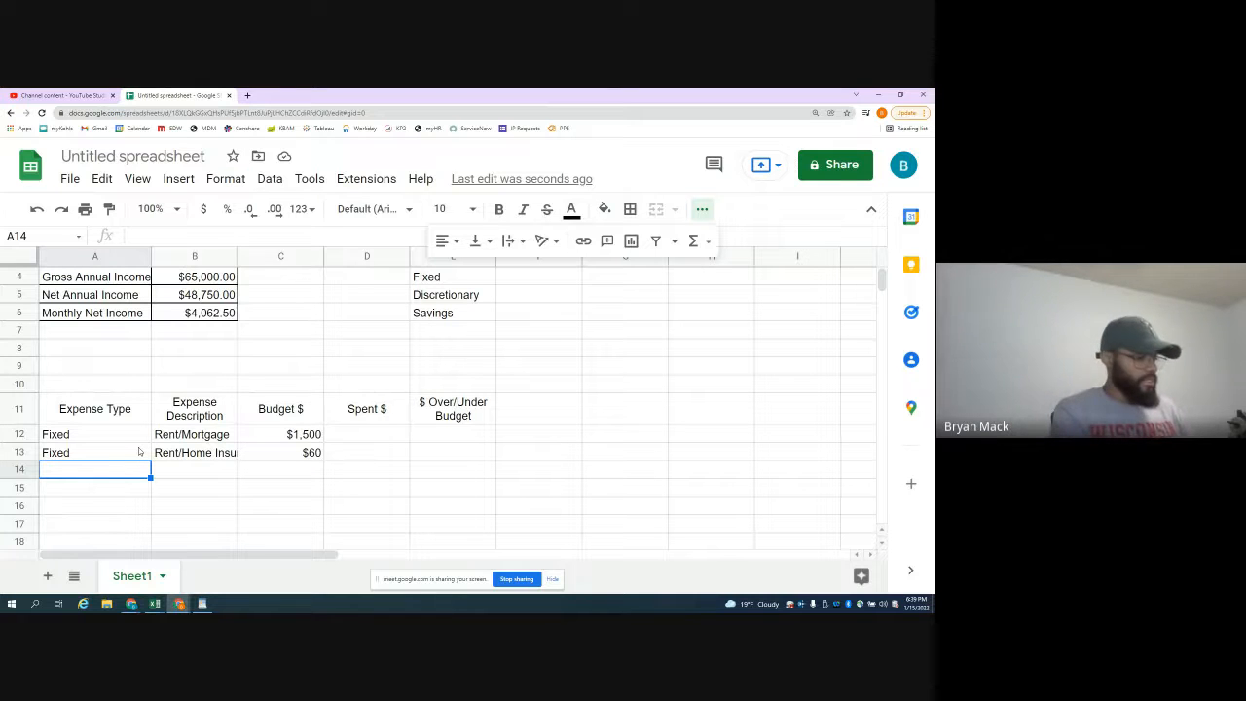
{"action": "type", "text": "Fixed"}
{"action": "key", "text": "Return"}
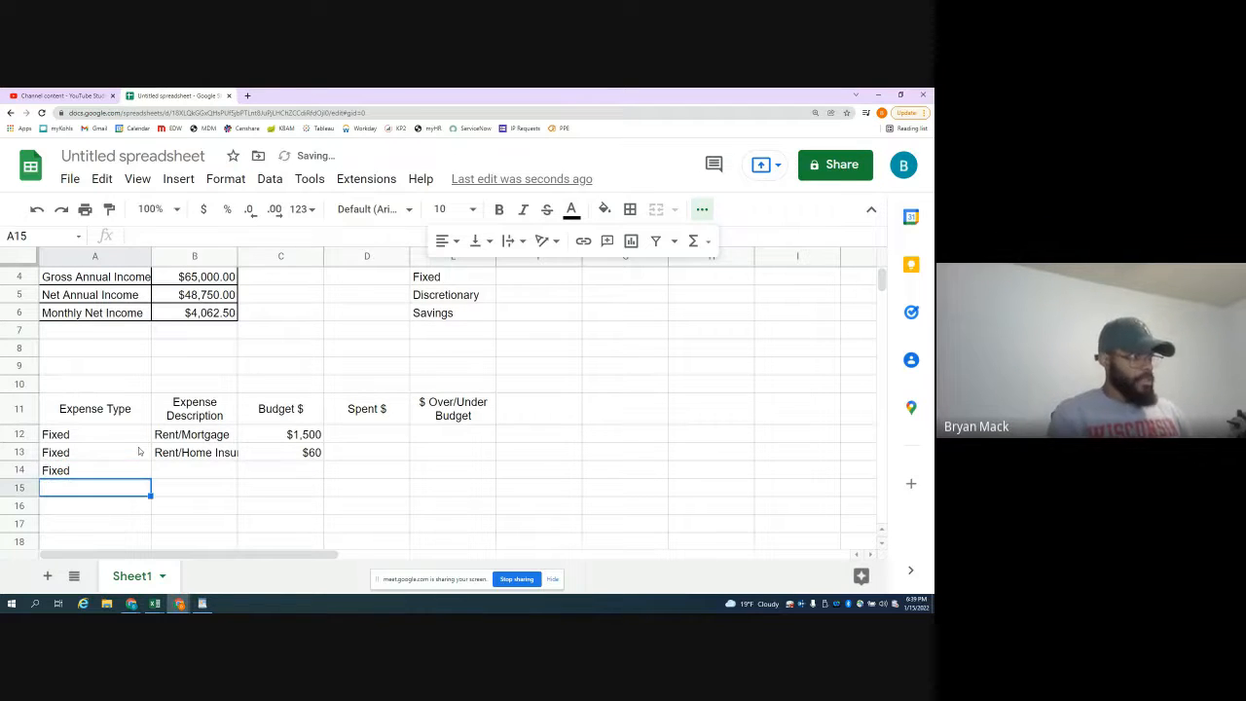
{"action": "key", "text": "Up"}
{"action": "key", "text": "Right"}
{"action": "type", "text": "Co"}
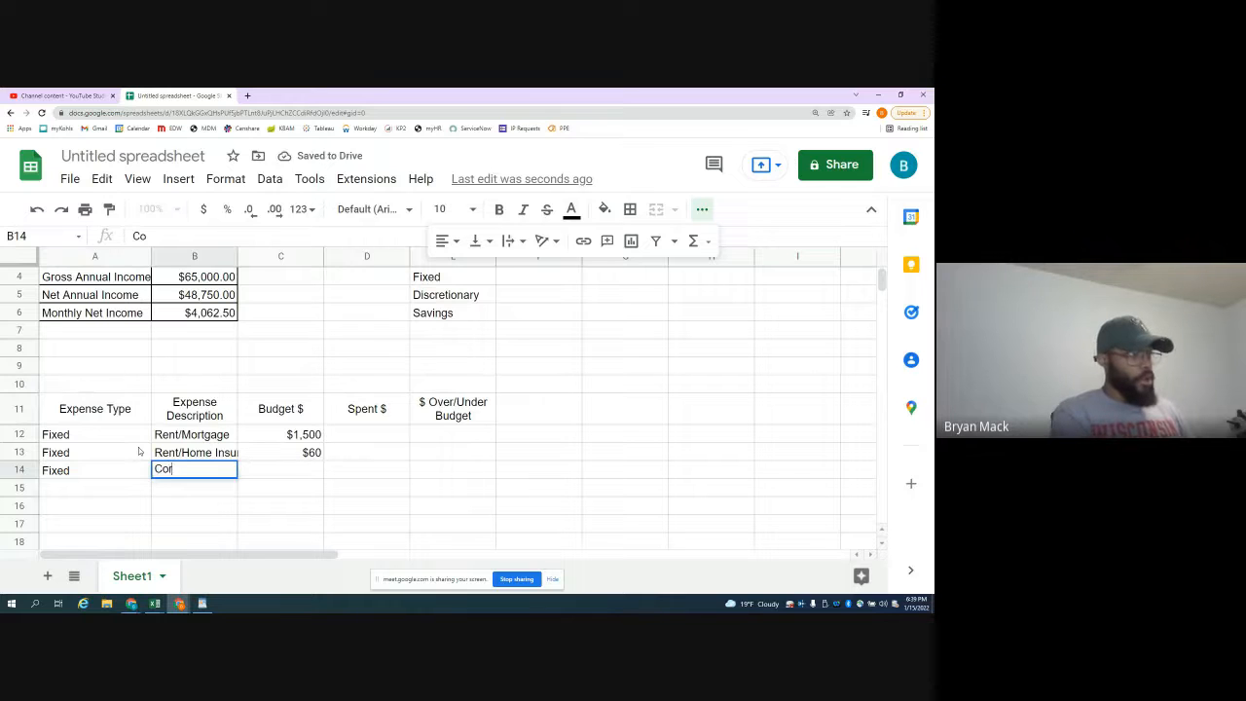
{"action": "type", "text": "r Note"}
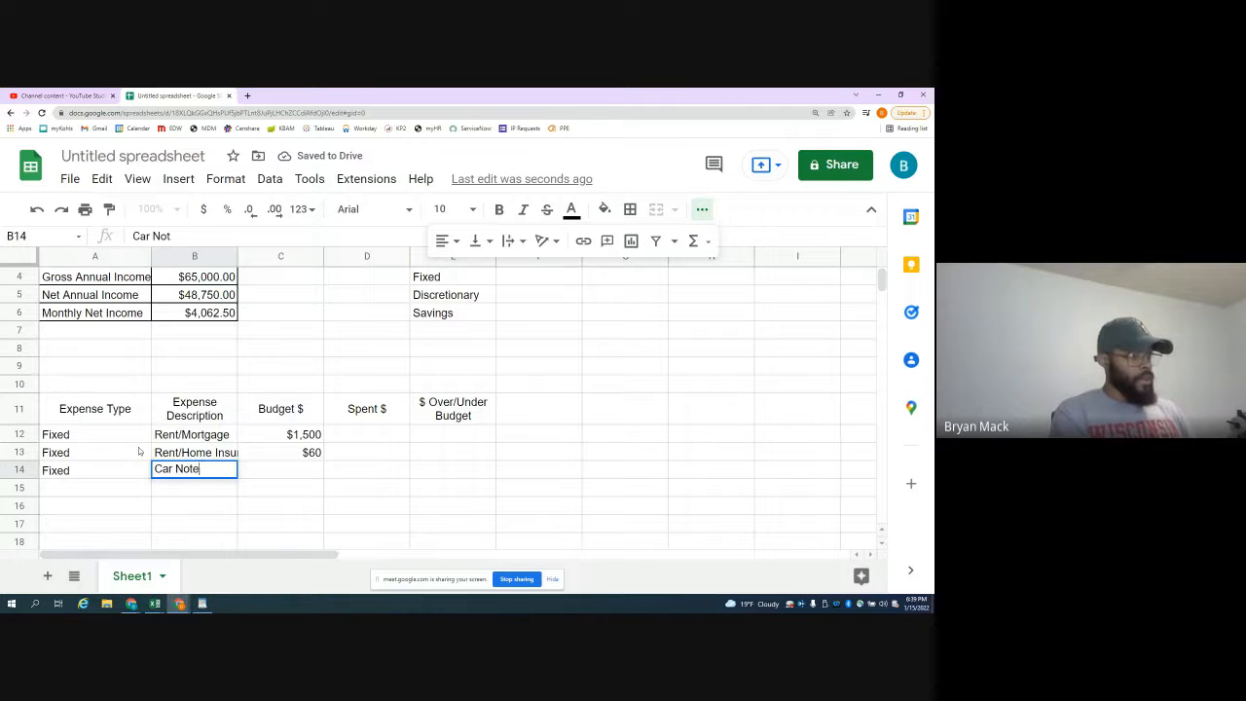
{"action": "key", "text": "Return"}
- Enter a budget of $270 for Car Note in C14
{"action": "key", "text": "Up"}
{"action": "key", "text": "Right"}
{"action": "type", "text": "$"}
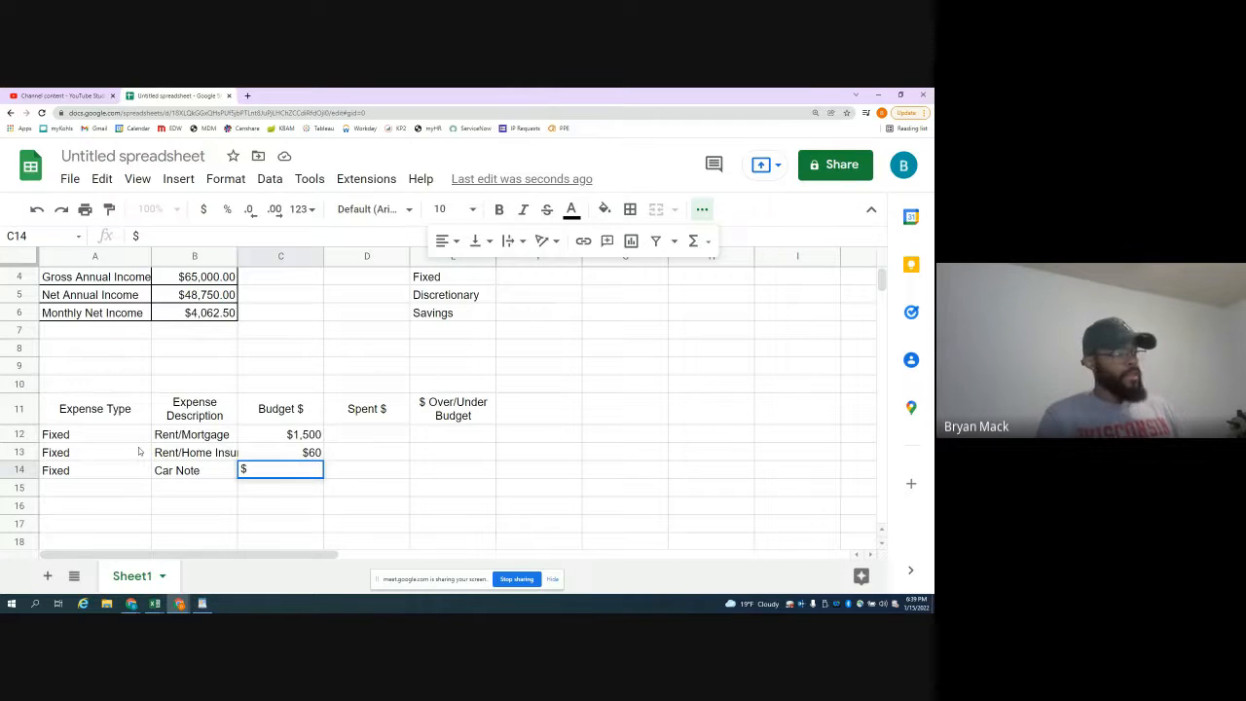
{"action": "type", "text": "270"}
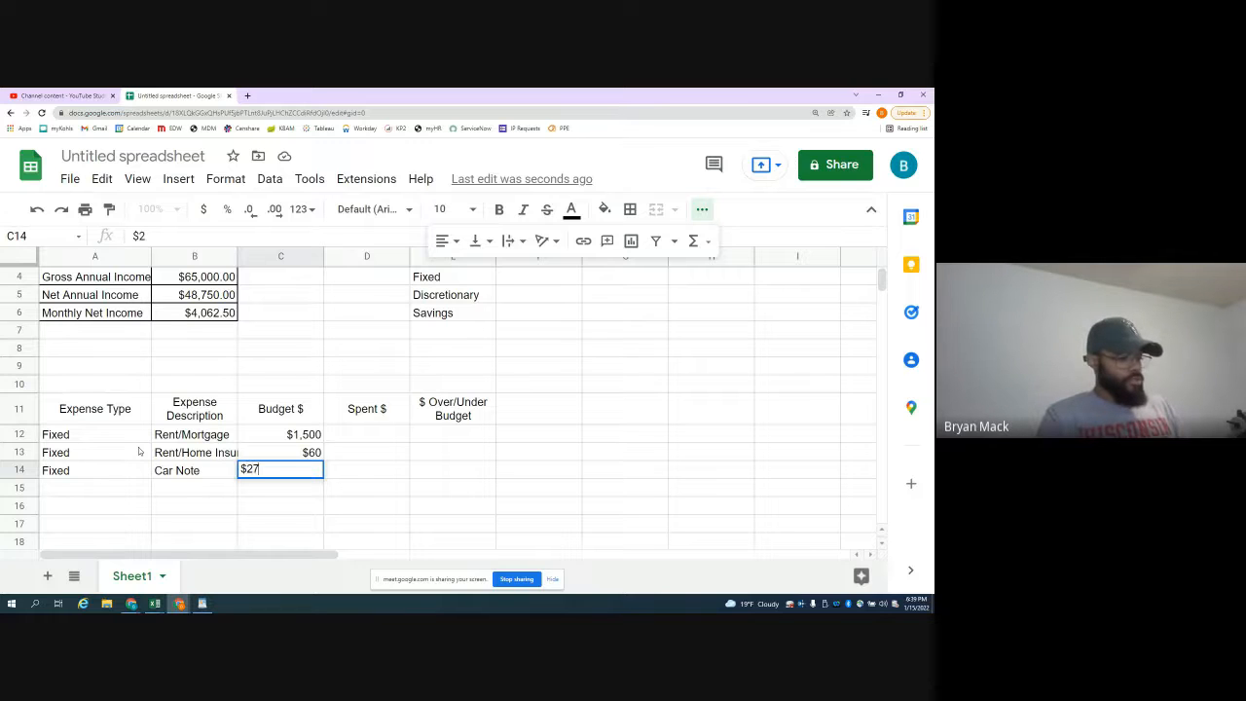
{"action": "key", "text": "Return"}
- Copy the expense type "Fixed" from A14 into A15
{"action": "key", "text": "Left"}
{"action": "key", "text": "Left"}
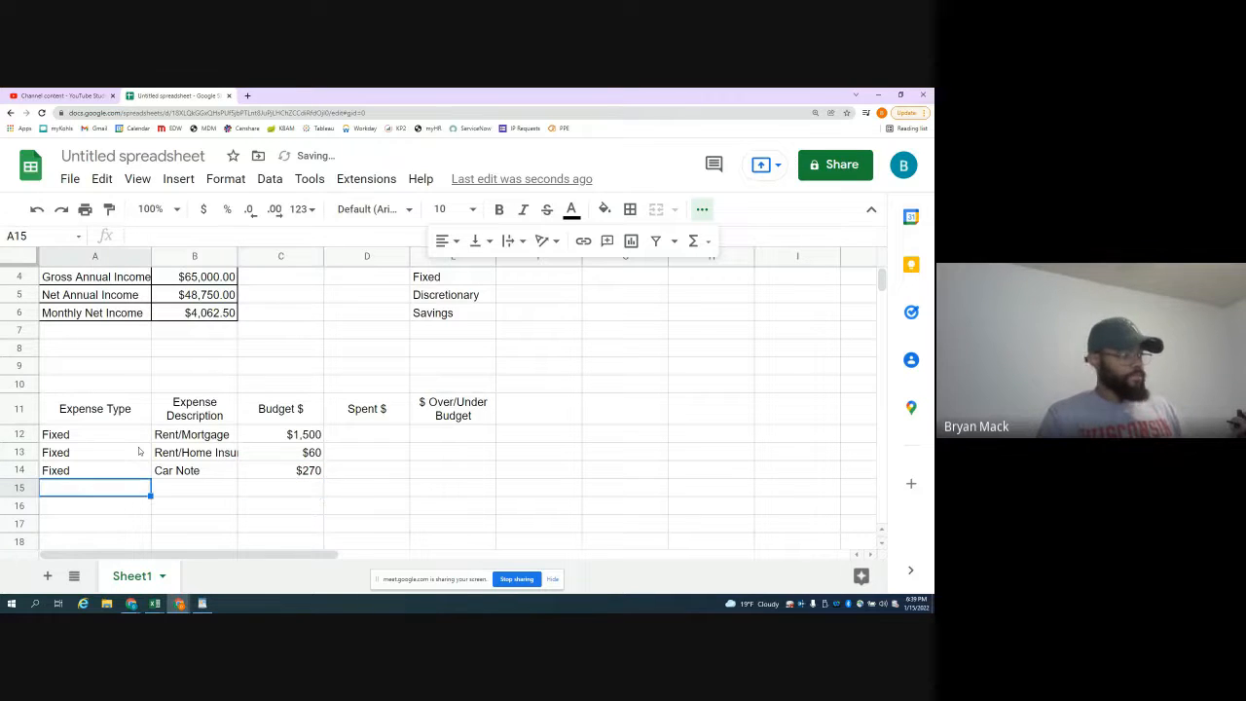
{"action": "key", "text": "Up"}
{"action": "key", "text": "ctrl+c"}
{"action": "key", "text": "Down"}
{"action": "key", "text": "ctrl+v"}
- Enter the expense description "Car Insurance" in B15
{"action": "key", "text": "Right"}
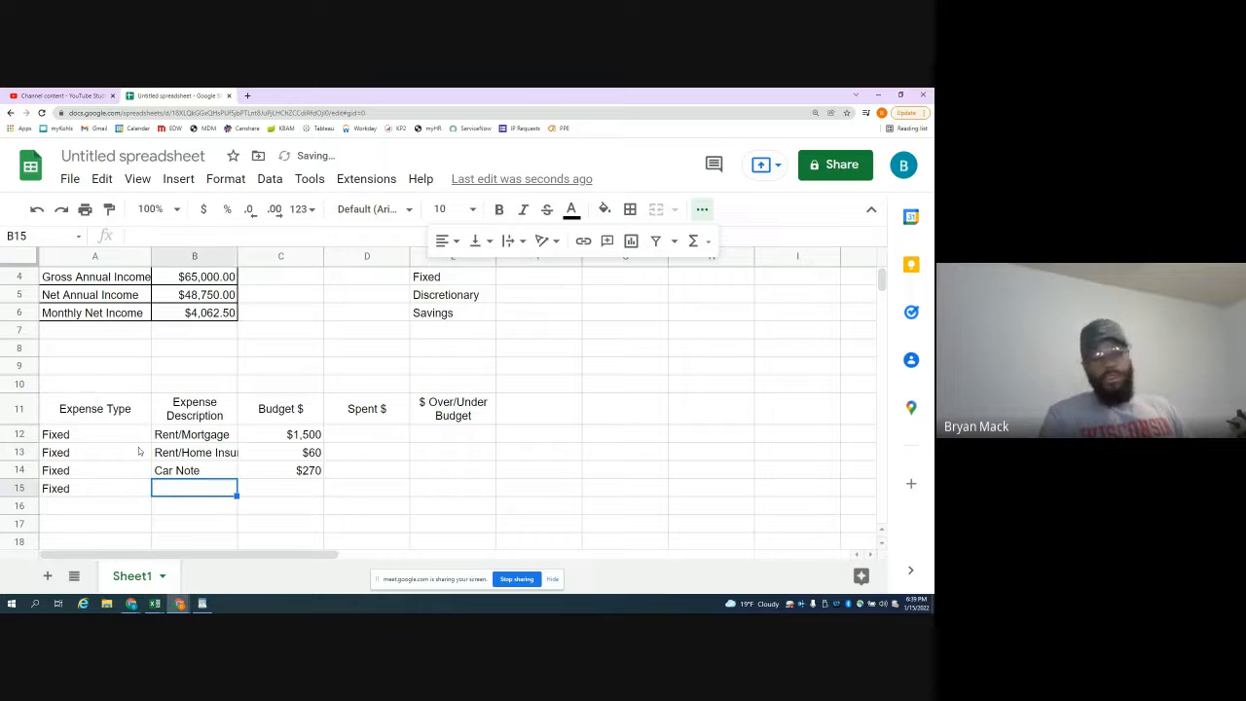
{"action": "type", "text": "Ca"}
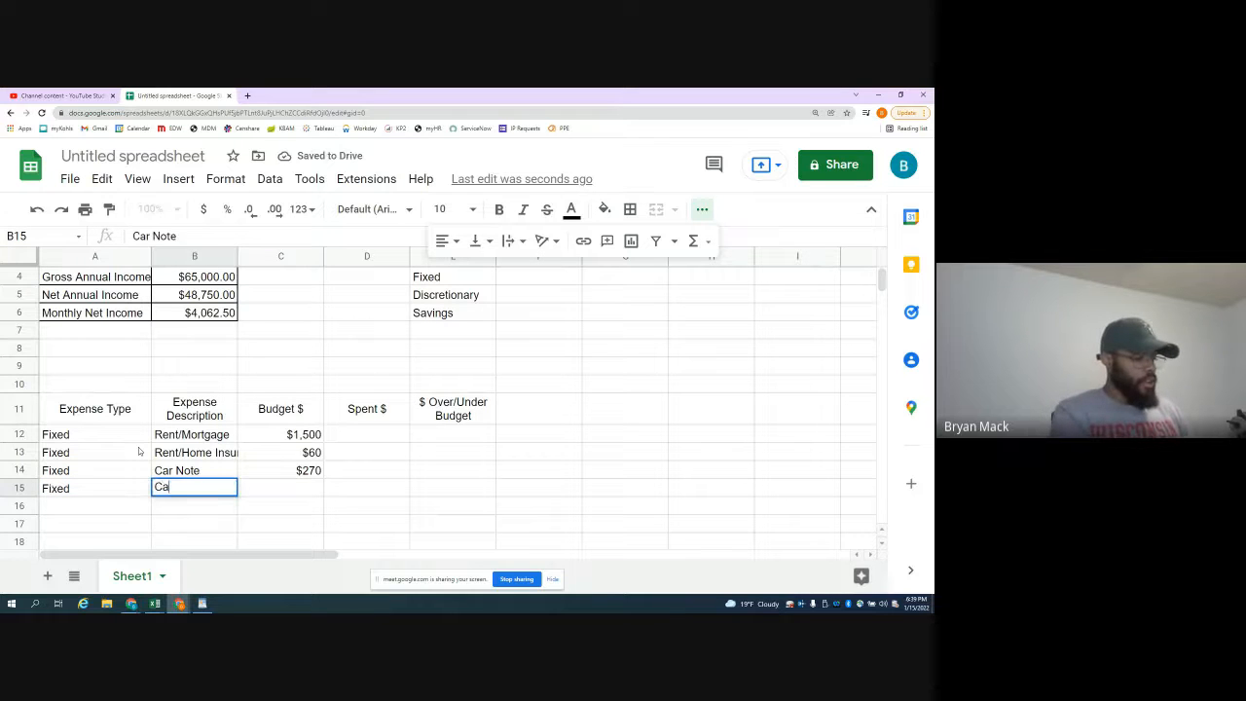
{"action": "type", "text": "r Insurance"}
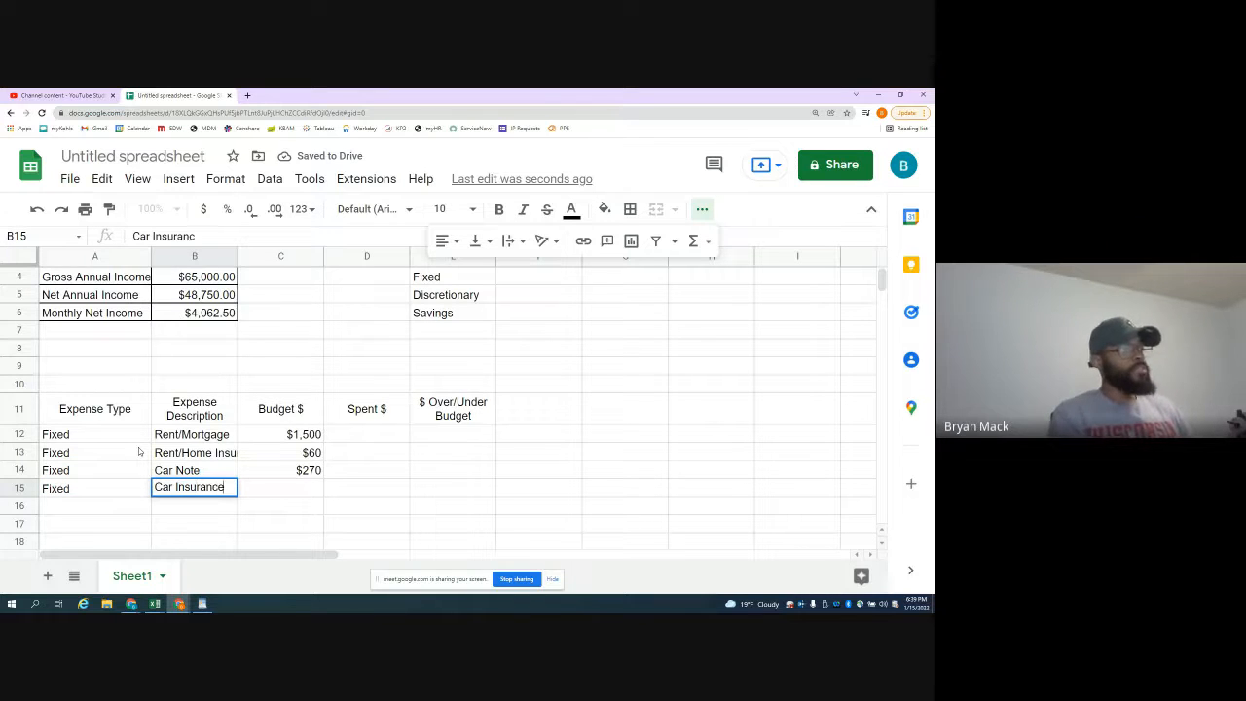
{"action": "key", "text": "Return"}
- Enter a budget of $100 for Car Insurance in C15
{"action": "key", "text": "Up"}
{"action": "key", "text": "Right"}
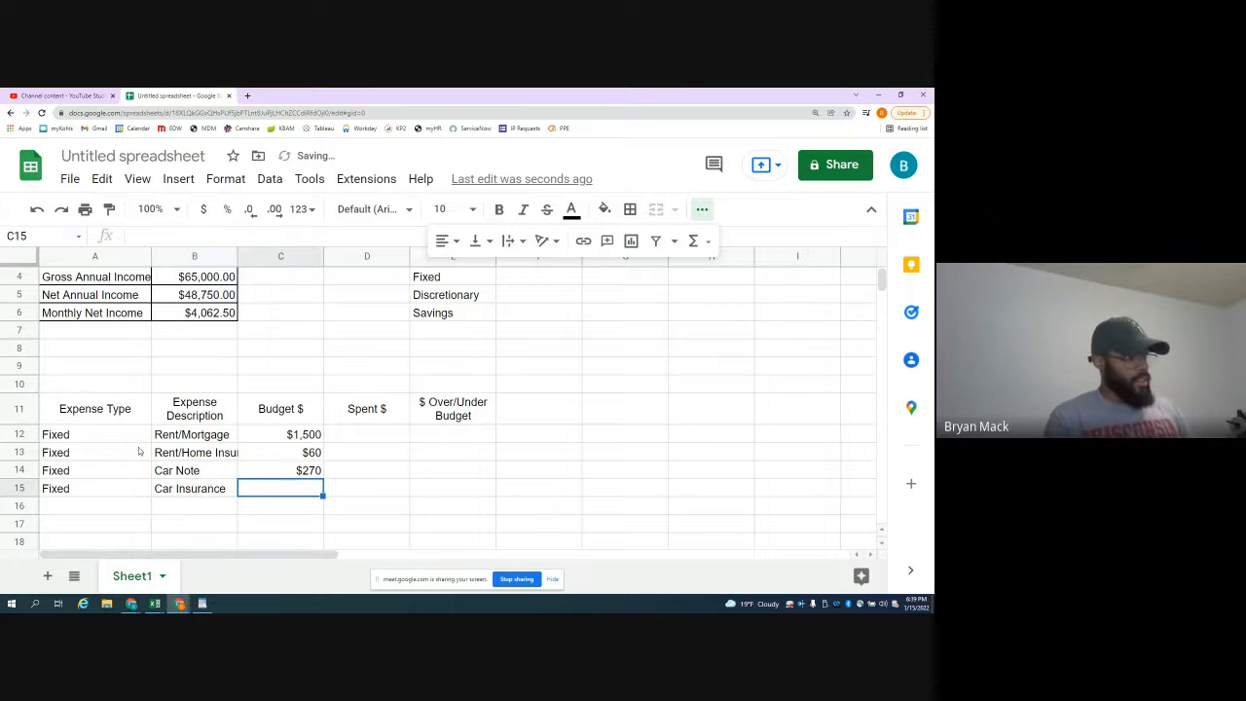
{"action": "type", "text": "$"}
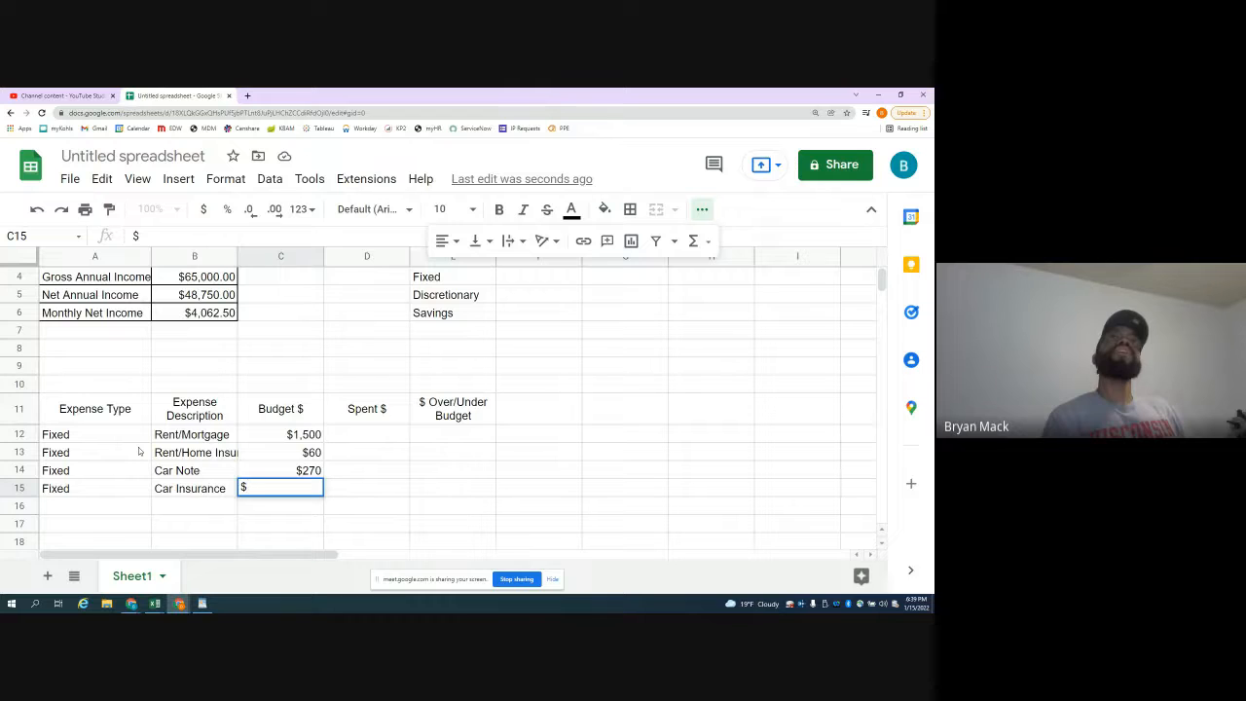
{"action": "type", "text": "1"}
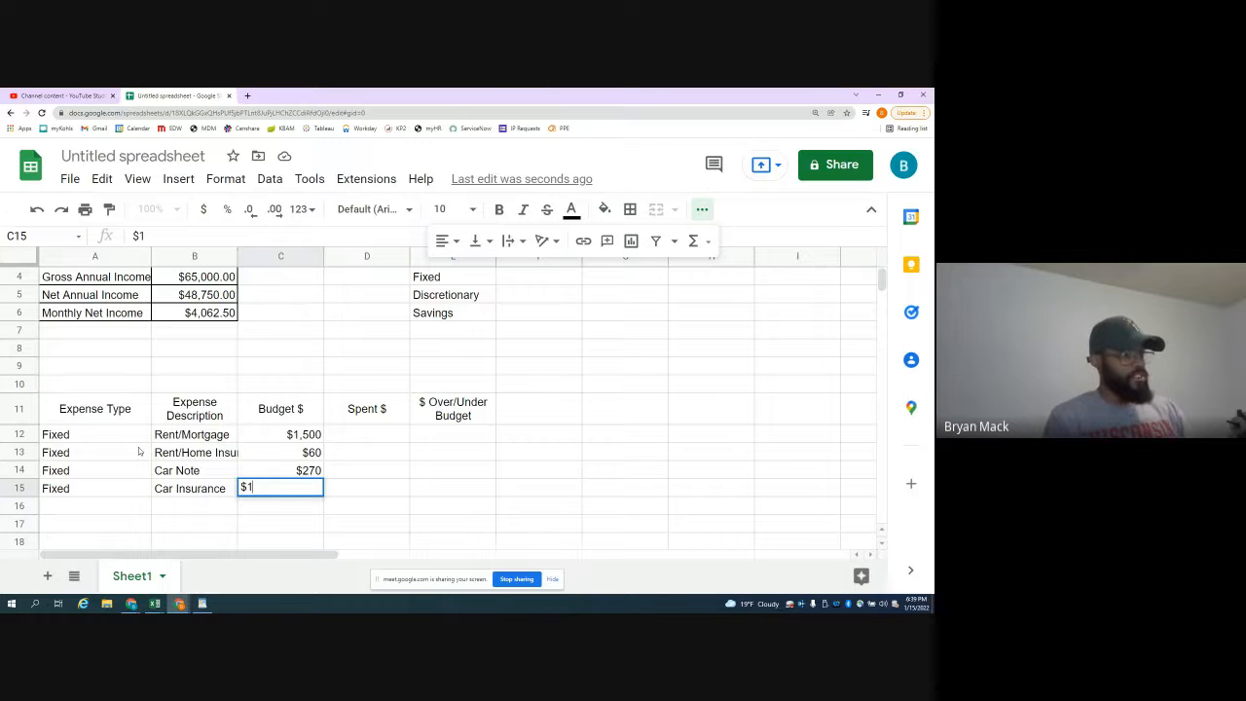
{"action": "type", "text": "00"}
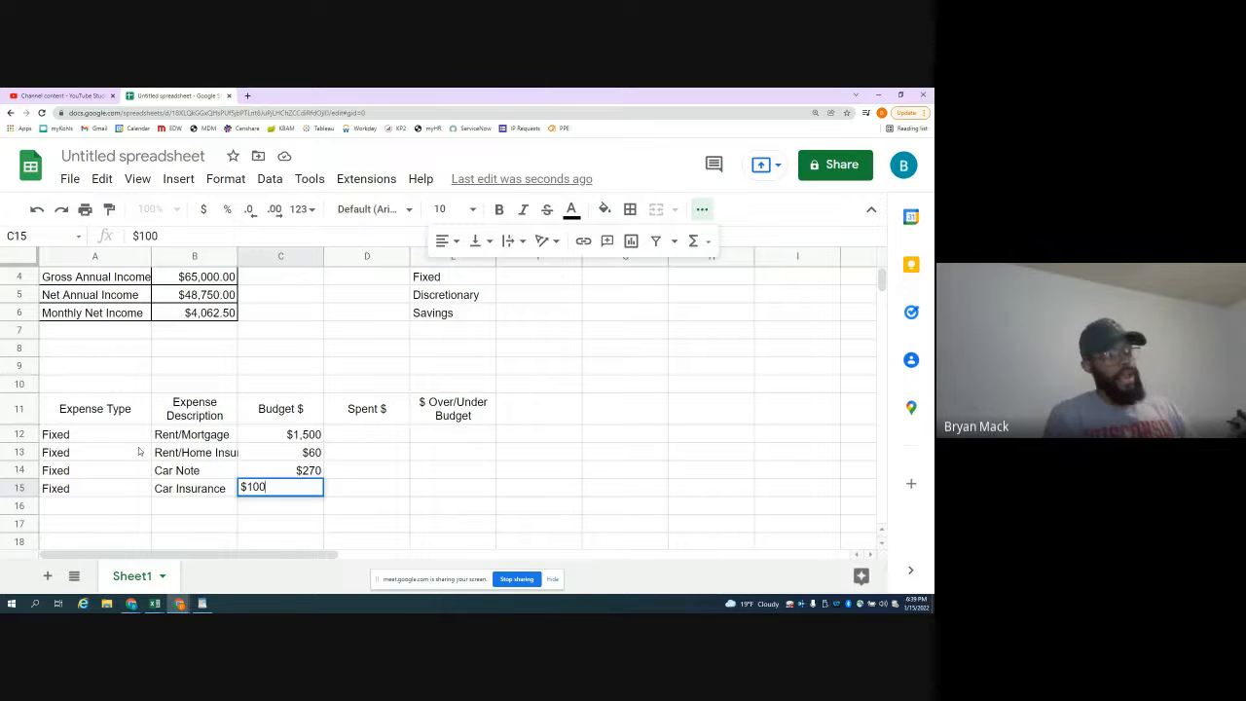
{"action": "key", "text": "Return"}
- Copy the expense type "Fixed" from A15 into A16
{"action": "key", "text": "Left"}
{"action": "key", "text": "Left"}
{"action": "key", "text": "Up"}
{"action": "key", "text": "ctrl+c"}
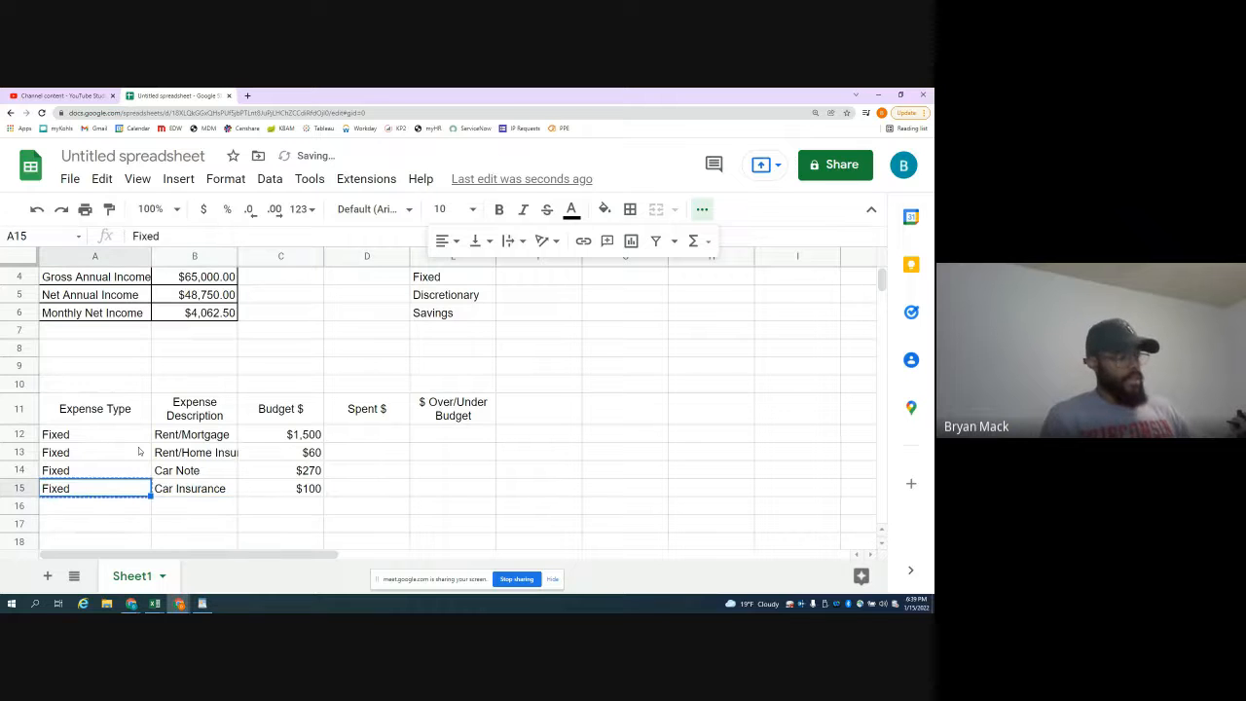
{"action": "key", "text": "Down"}
{"action": "key", "text": "ctrl+v"}
- Enter the expense description "Phone Bill" in B16 with a budget of $85 in C16
{"action": "key", "text": "Right"}
{"action": "type", "text": "P"}
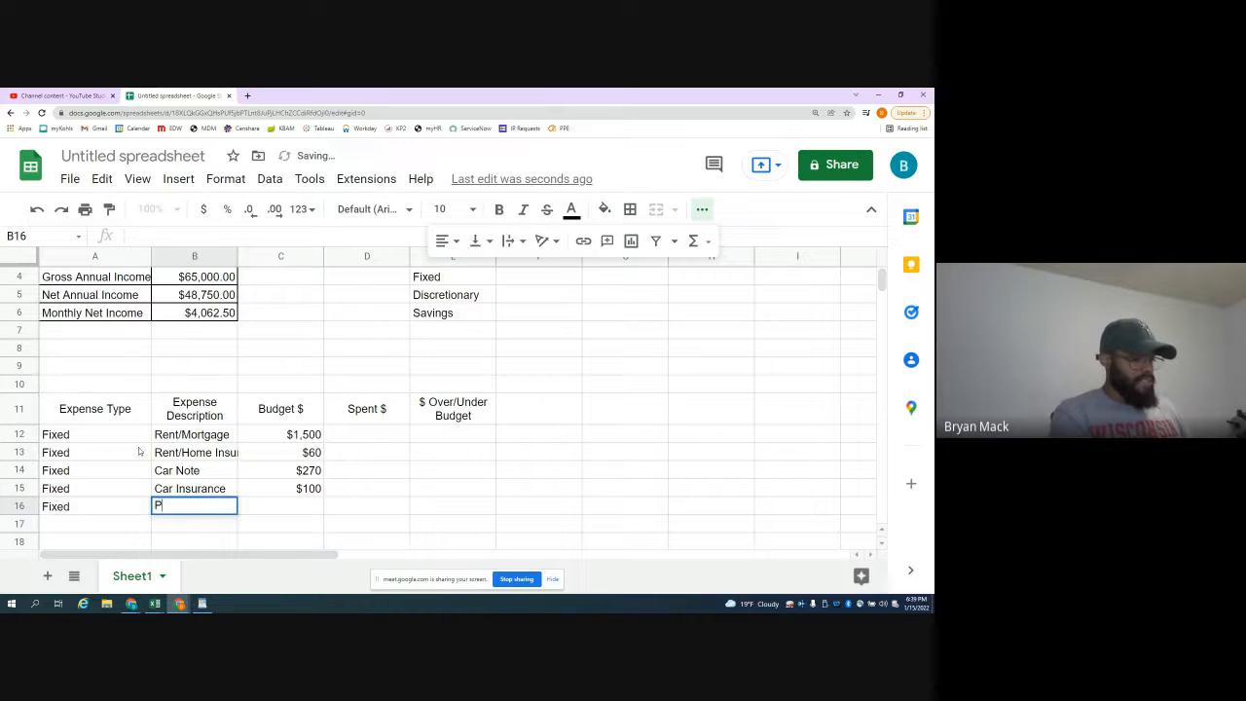
{"action": "type", "text": "hone B"}
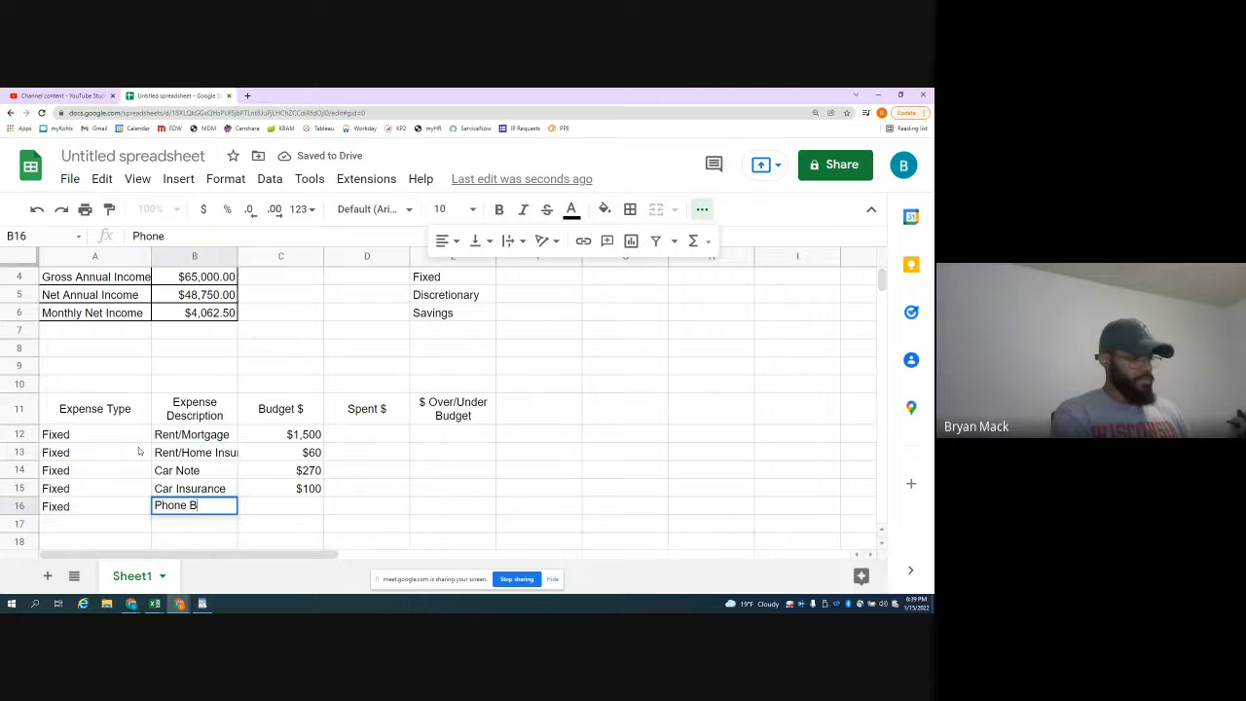
{"action": "type", "text": "ill"}
{"action": "key", "text": "Return"}
{"action": "key", "text": "Up"}
{"action": "key", "text": "Right"}
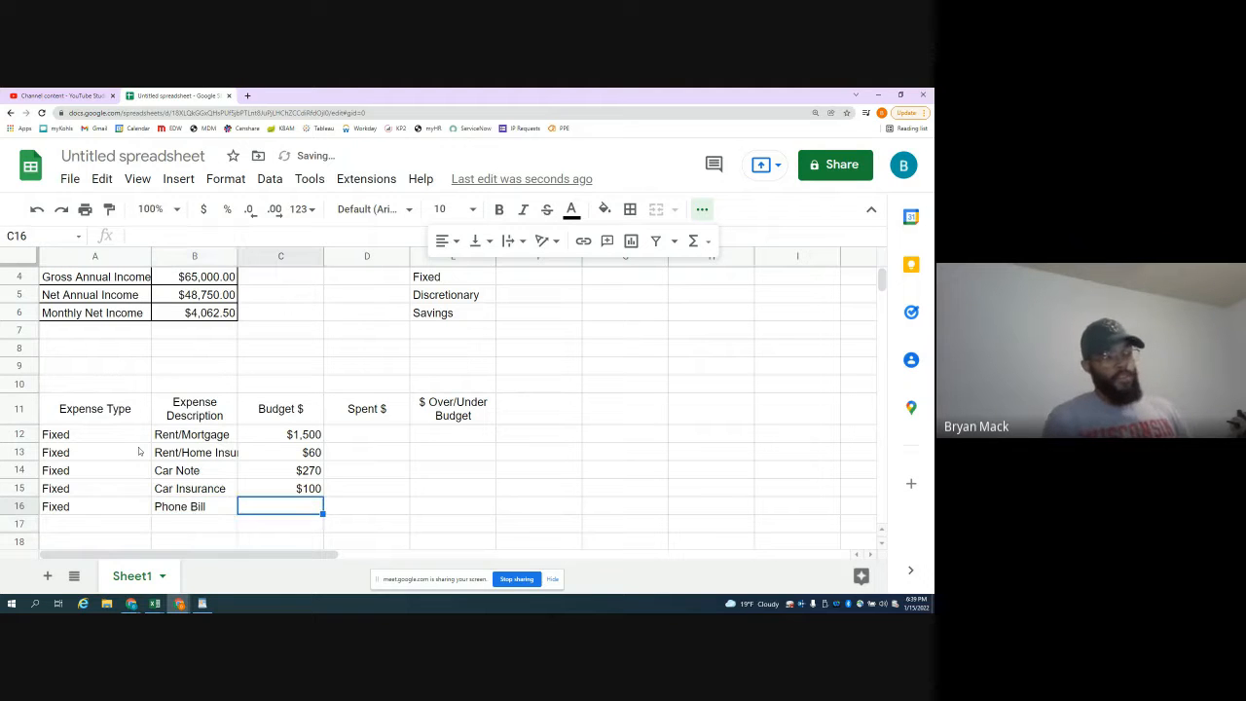
{"action": "type", "text": "$85"}
{"action": "key", "text": "Return"}
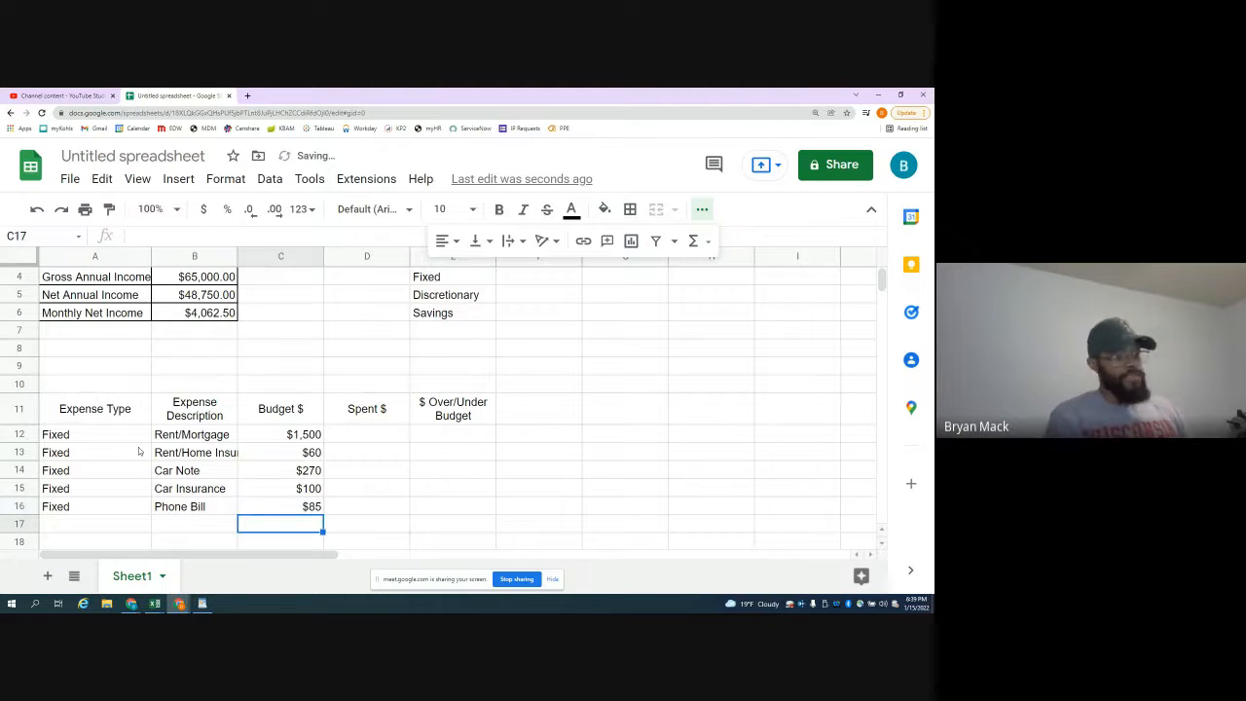
- Copy the expense type "Fixed" from A16 into A17
{"action": "key", "text": "Down"}
{"action": "key", "text": "Left"}
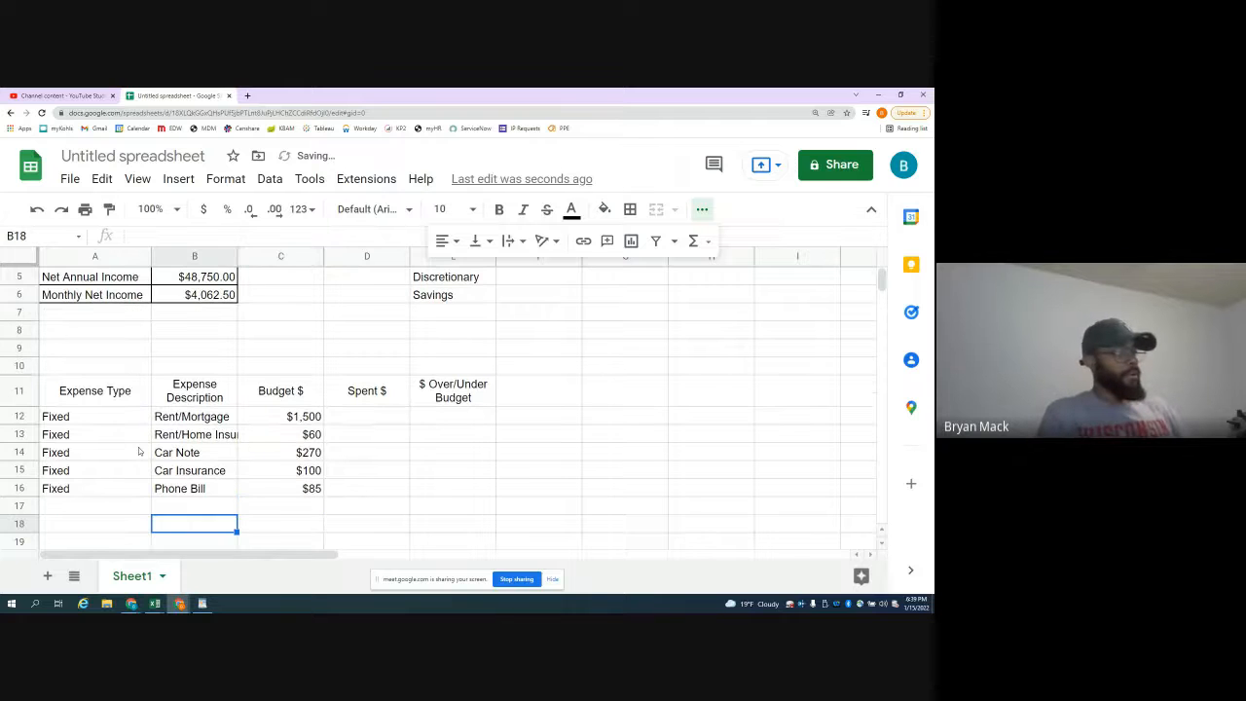
{"action": "key", "text": "Left"}
{"action": "key", "text": "Up"}
{"action": "key", "text": "Up"}
{"action": "key", "text": "ctrl+c"}
{"action": "key", "text": "Down"}
{"action": "key", "text": "ctrl+v"}
- Enter the expense description "Life Insurance" in B17 with a budget of $30 in C17
{"action": "key", "text": "Right"}
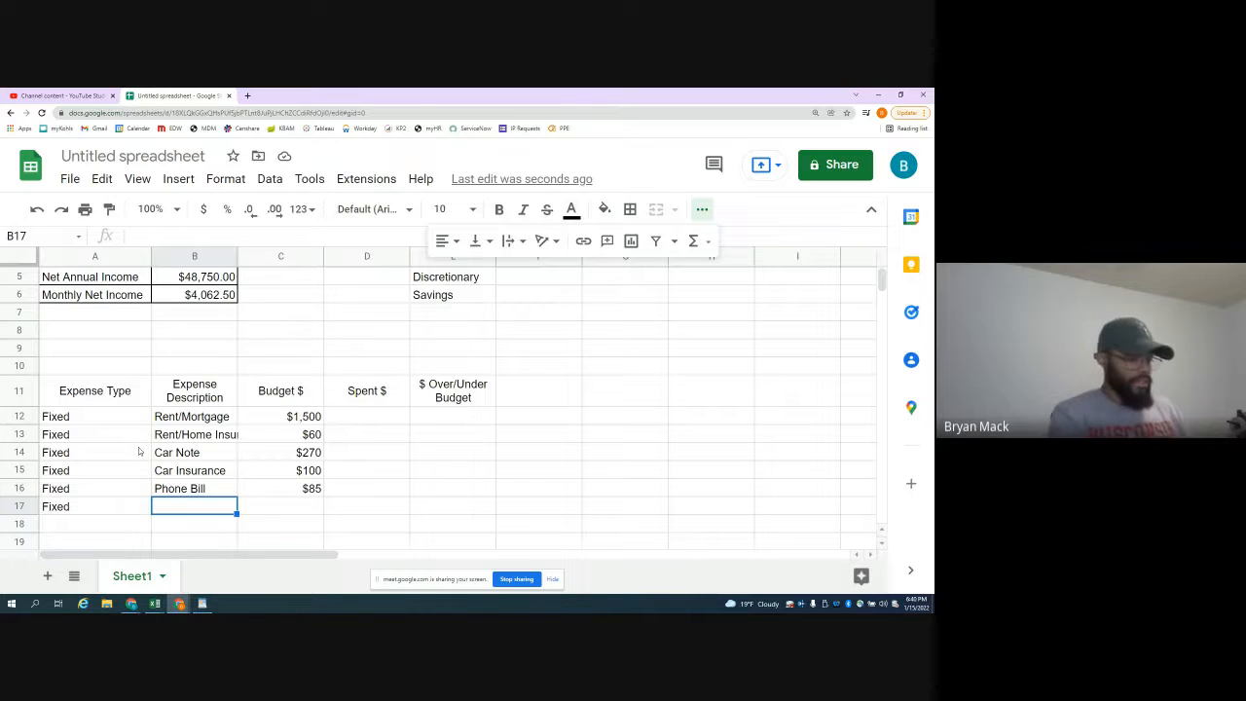
{"action": "type", "text": "Life Insur"}
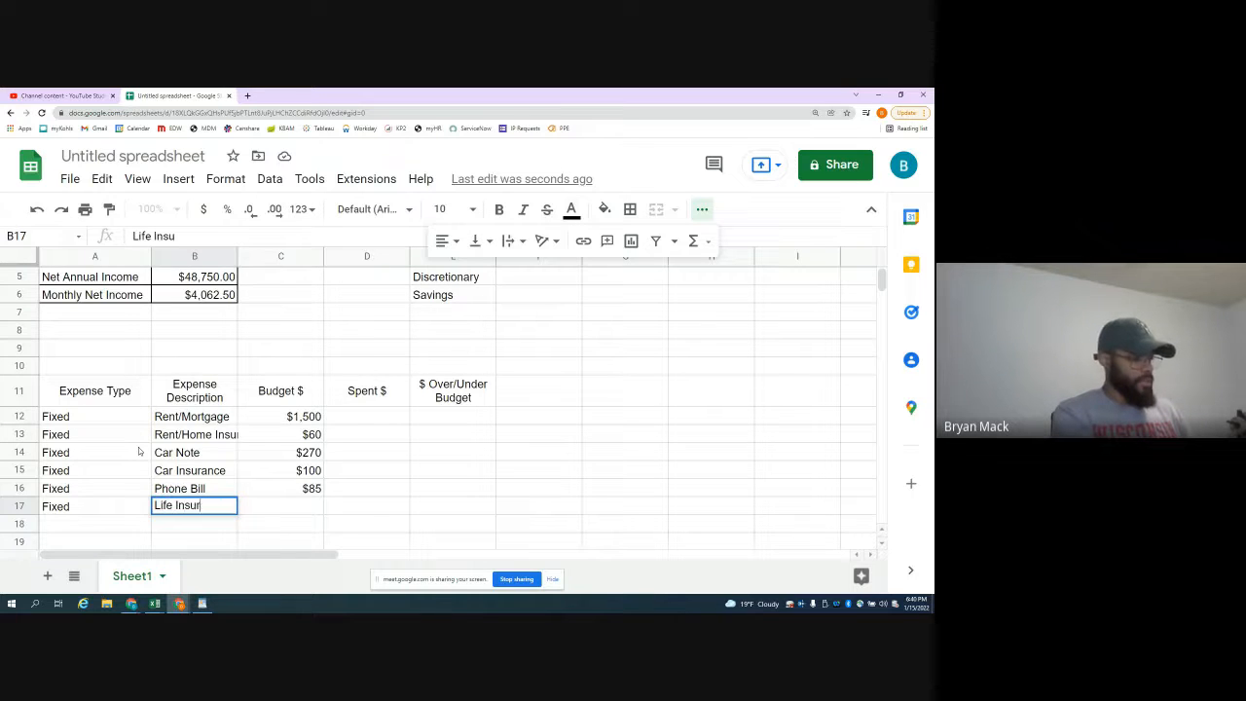
{"action": "type", "text": "ance"}
{"action": "key", "text": "Tab"}
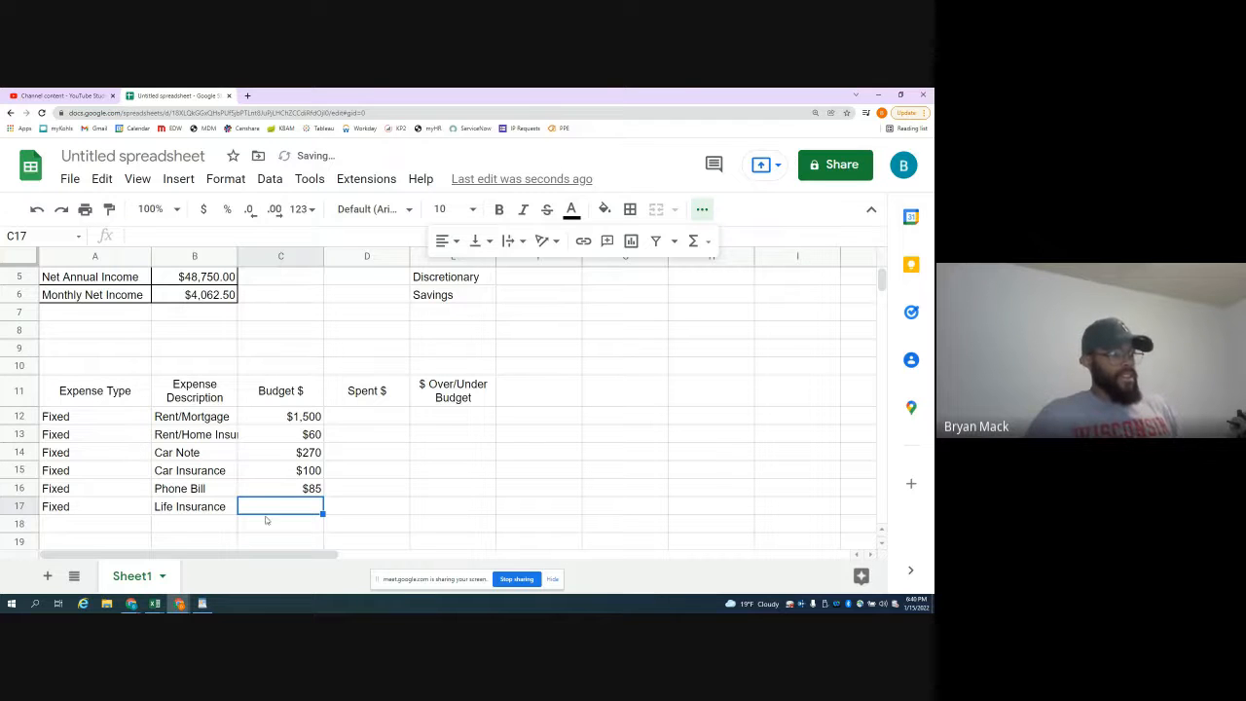
{"action": "type", "text": "$"}
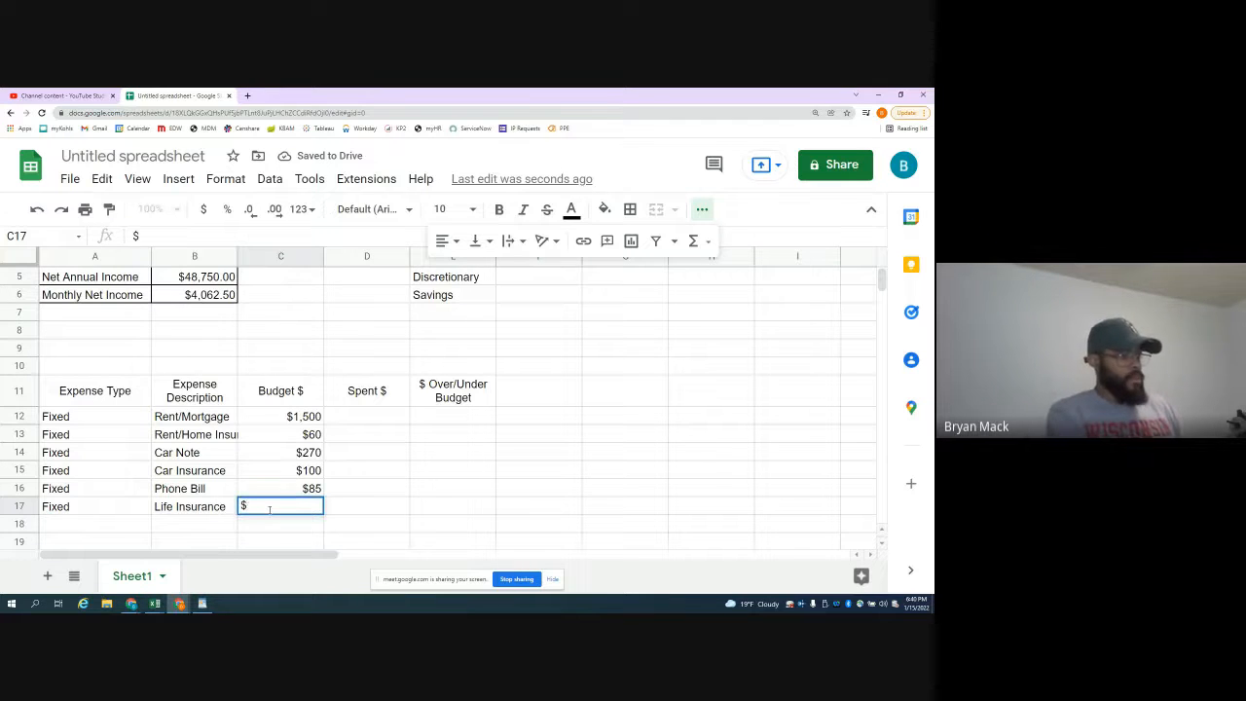
{"action": "type", "text": "30"}
{"action": "key", "text": "Return"}
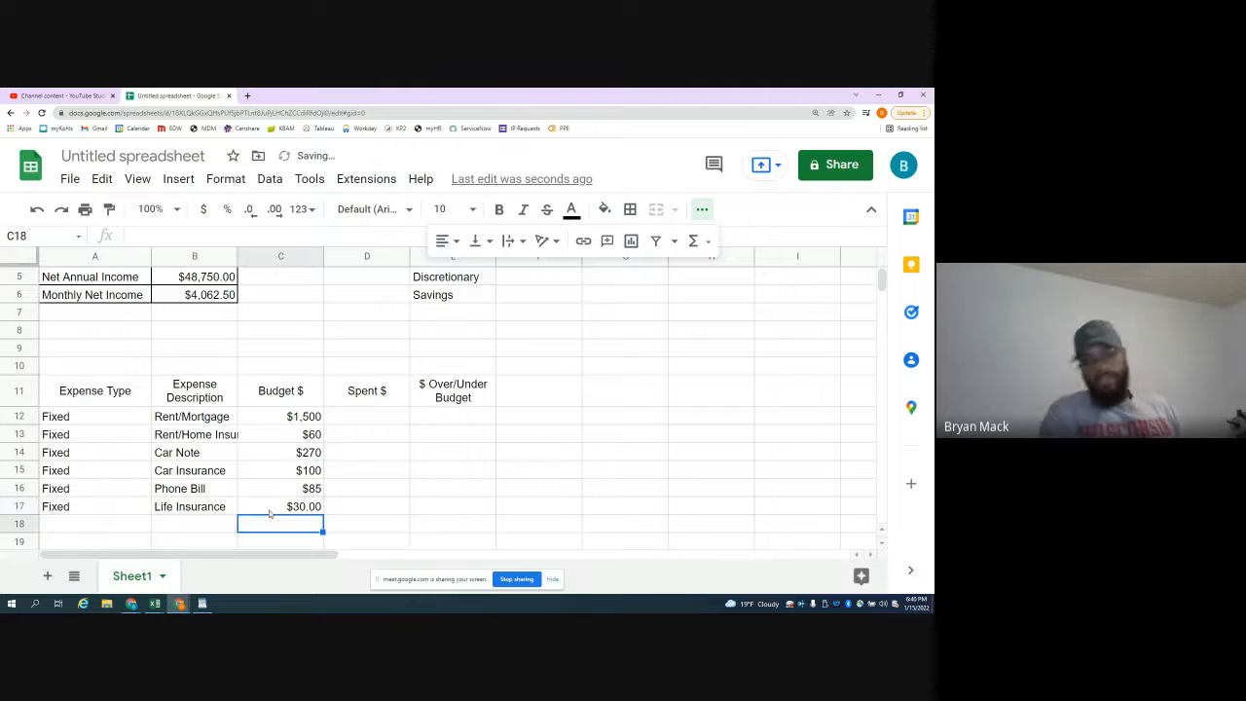
- Copy the expense type "Fixed" from A17 into A18
{"action": "key", "text": "Left"}
{"action": "key", "text": "Left"}
{"action": "key", "text": "Down"}
{"action": "key", "text": "Down"}
{"action": "key", "text": "Down"}
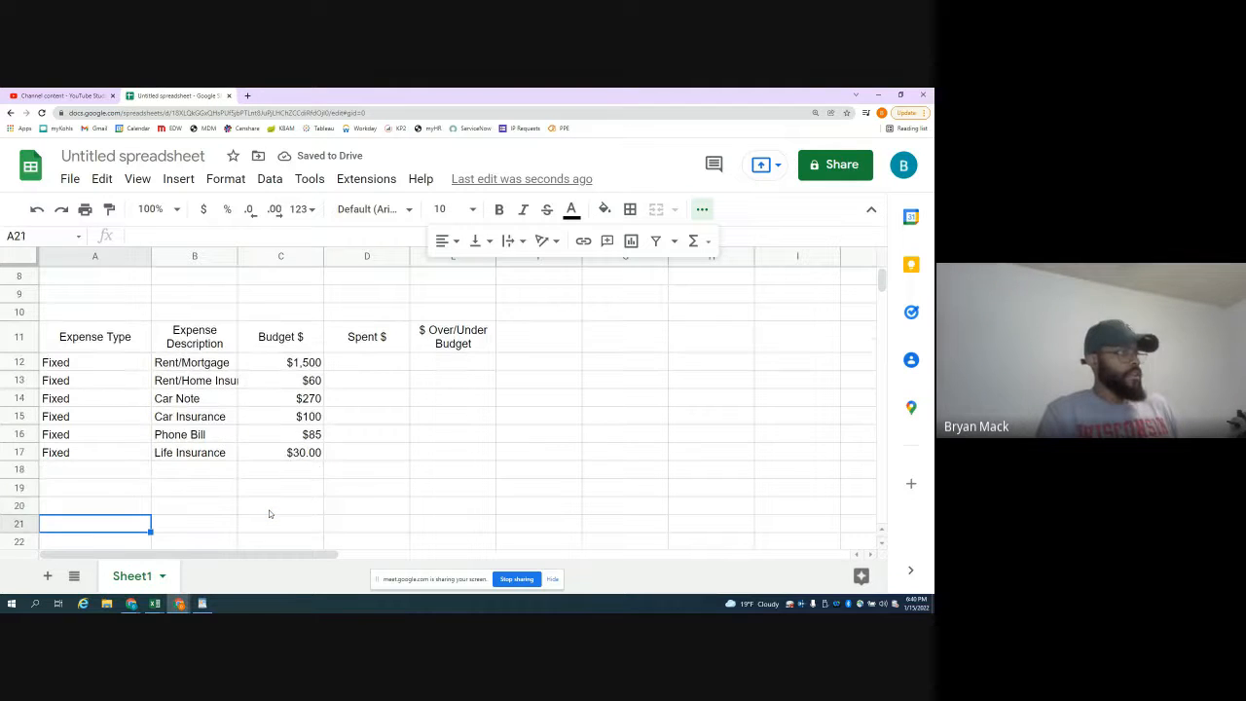
{"action": "key", "text": "Up"}
{"action": "key", "text": "Up"}
{"action": "key", "text": "Up"}
{"action": "key", "text": "Up"}
{"action": "key", "text": "ctrl+c"}
{"action": "key", "text": "Down"}
{"action": "key", "text": "ctrl+v"}
- Enter the expense description "Health Insurance" in B18
{"action": "key", "text": "Tab"}
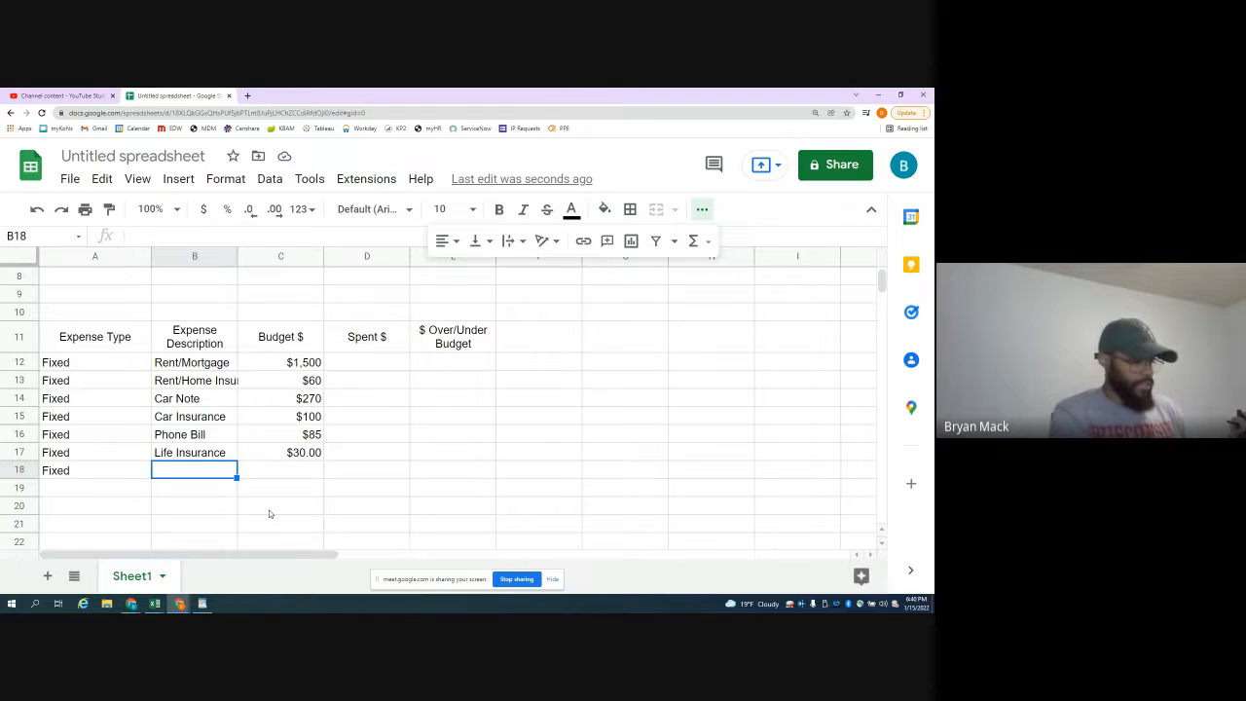
{"action": "type", "text": "hEALTH"}
{"action": "key", "text": "BackSpace"}
{"action": "key", "text": "BackSpace"}
{"action": "key", "text": "BackSpace"}
{"action": "key", "text": "BackSpace"}
{"action": "key", "text": "BackSpace"}
{"action": "key", "text": "BackSpace"}
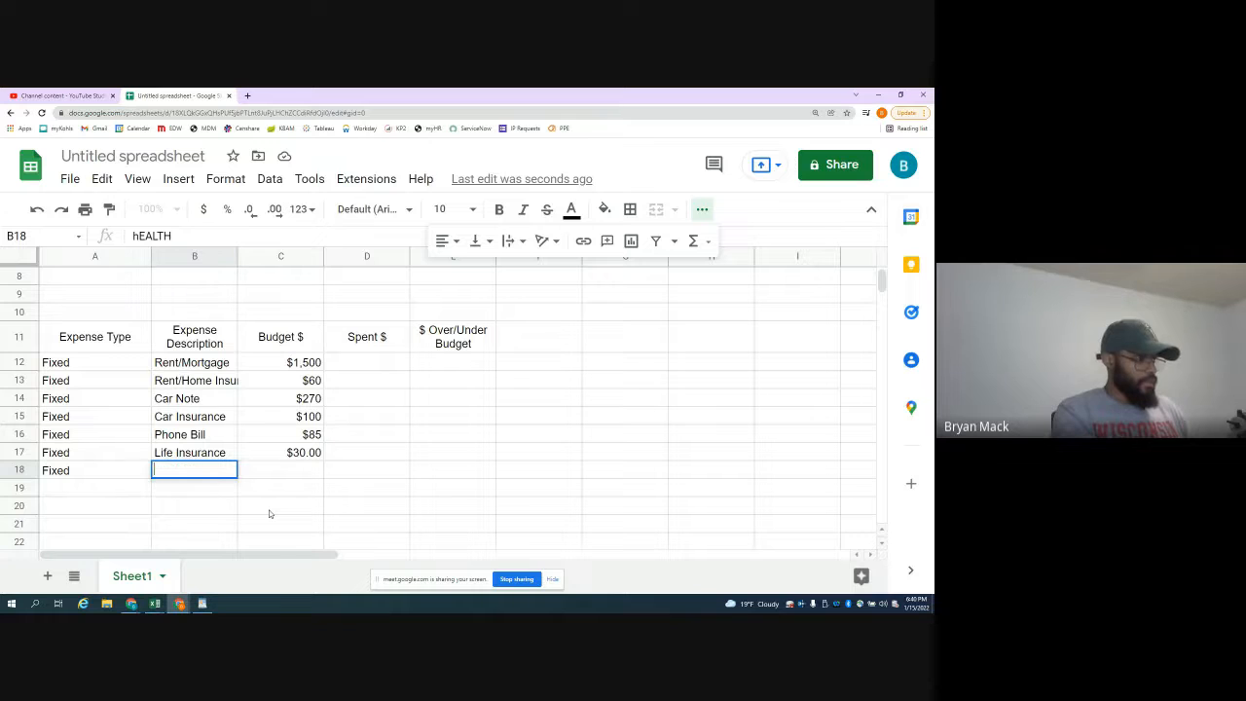
{"action": "type", "text": "Health Insu"}
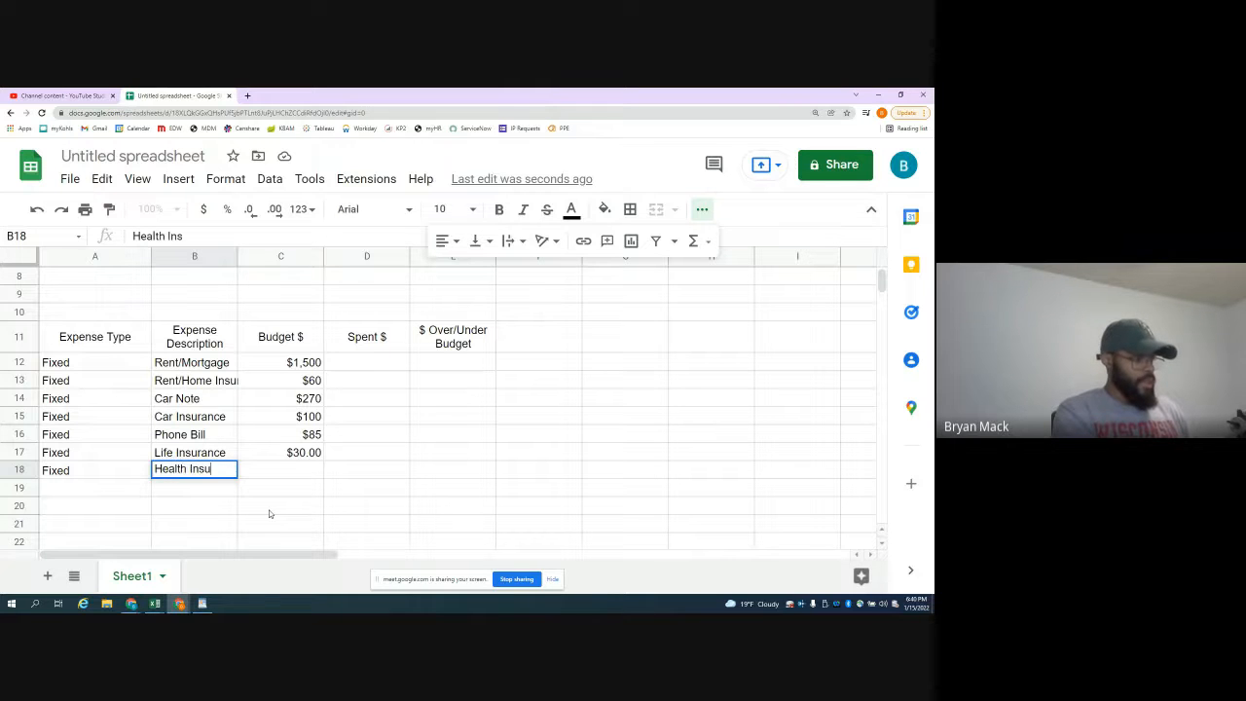
{"action": "type", "text": "rance"}
{"action": "key", "text": "Return"}
- Enter a budget of 75 for Health Insurance in C18
{"action": "key", "text": "Up"}
{"action": "key", "text": "Right"}
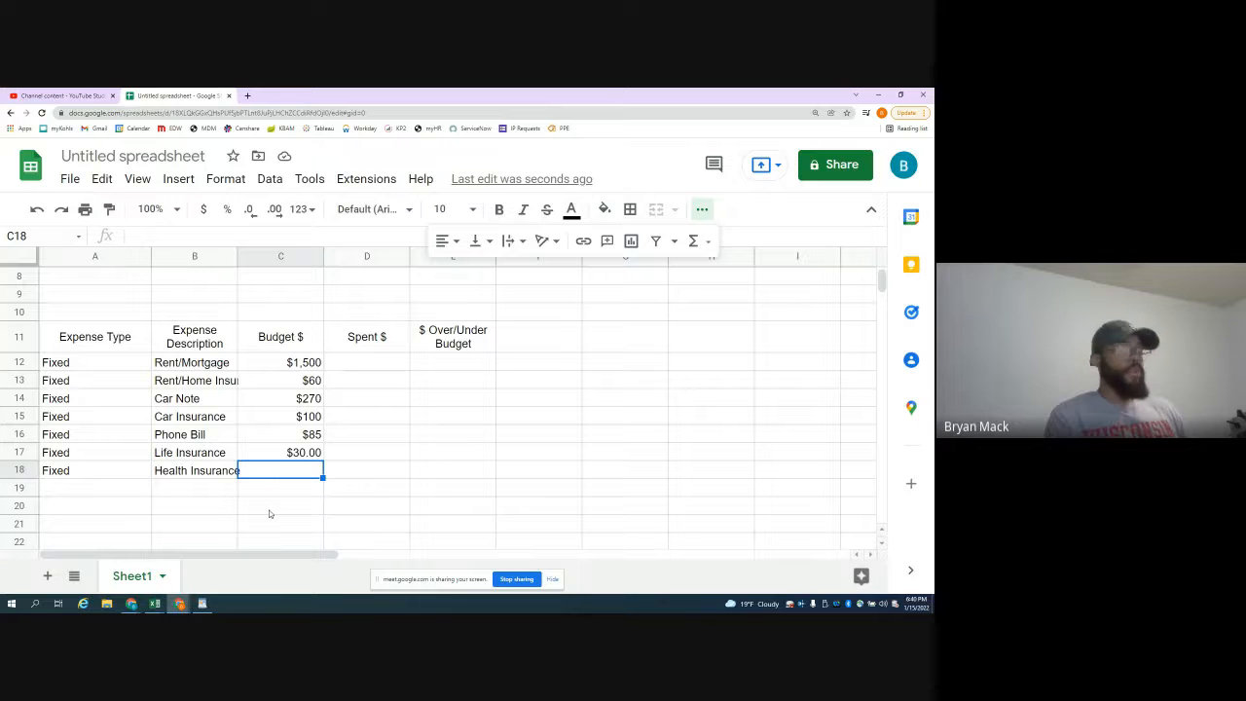
{"action": "type", "text": "75"}
{"action": "key", "text": "Return"}
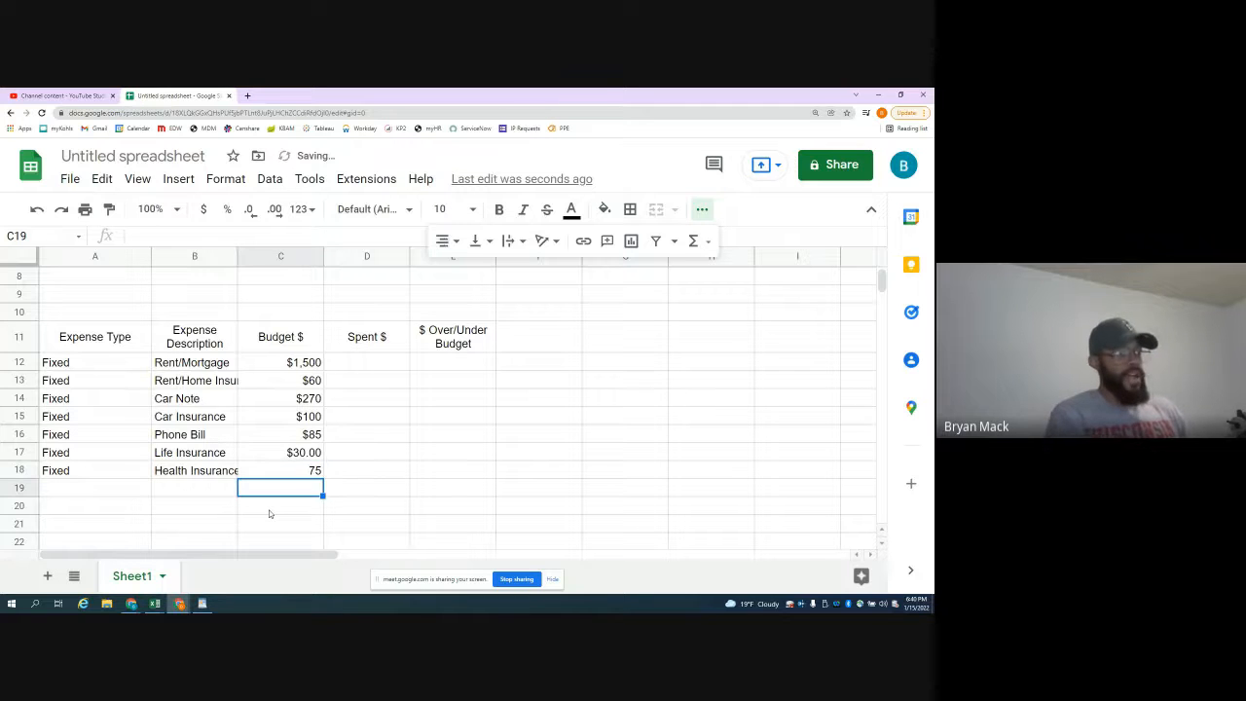
- Copy the expense type "Fixed" from A18 into A19, A20 and A21
{"action": "left_click", "coordinate": [65, 476]}
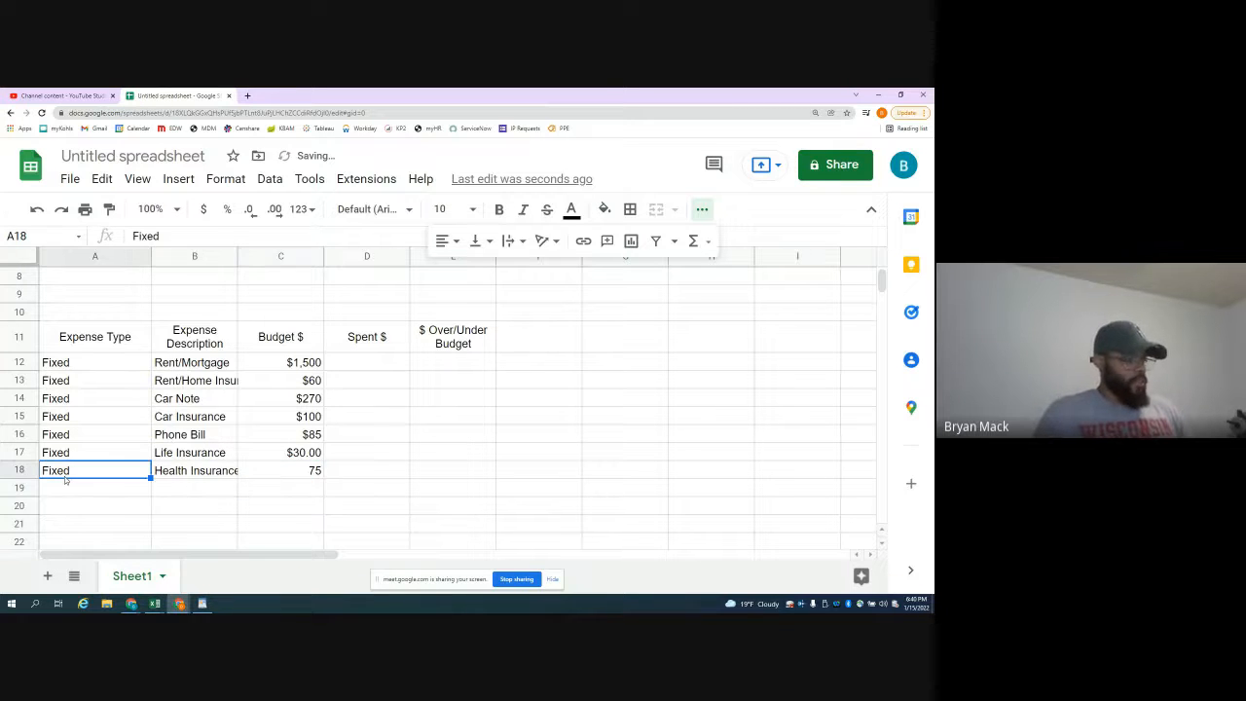
{"action": "key", "text": "ctrl+c"}
{"action": "key", "text": "Down"}
{"action": "key", "text": "ctrl+v"}
{"action": "key", "text": "Down"}
{"action": "key", "text": "ctrl+v"}
{"action": "key", "text": "Down"}
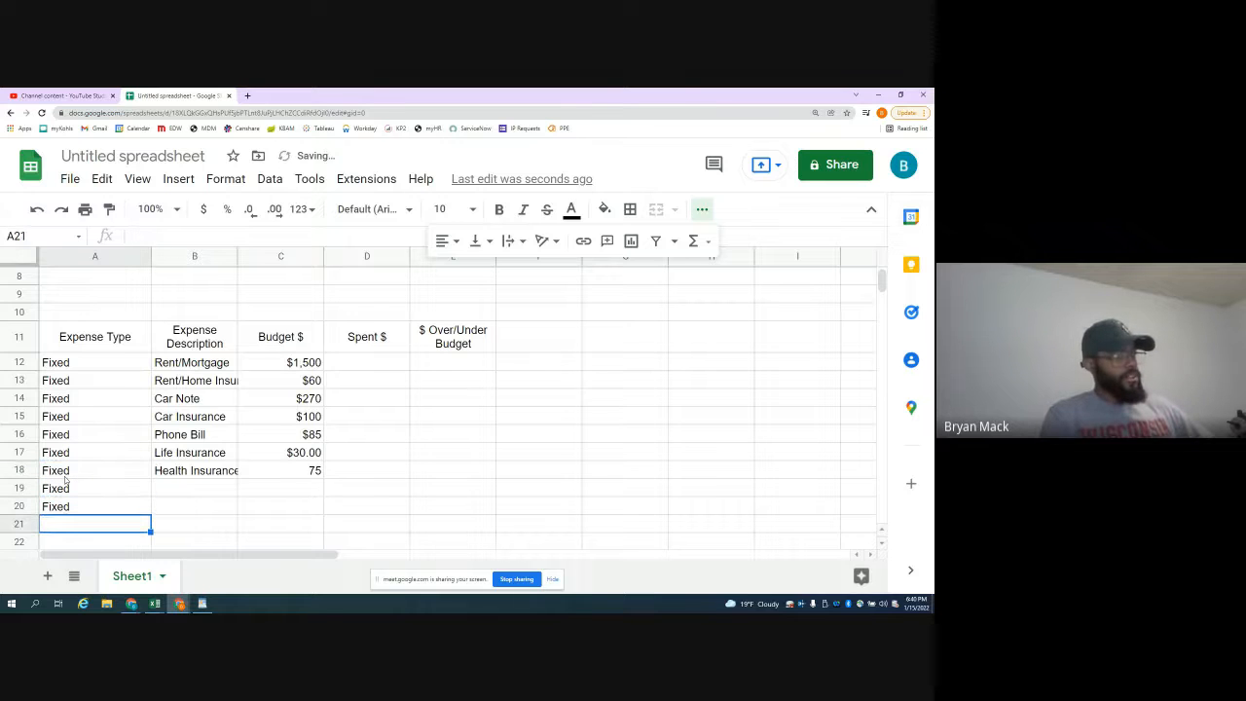
{"action": "key", "text": "ctrl+v"}
- Enter the expense type "Discrentionary" in A22 below the fixed rows
{"action": "key", "text": "Down"}
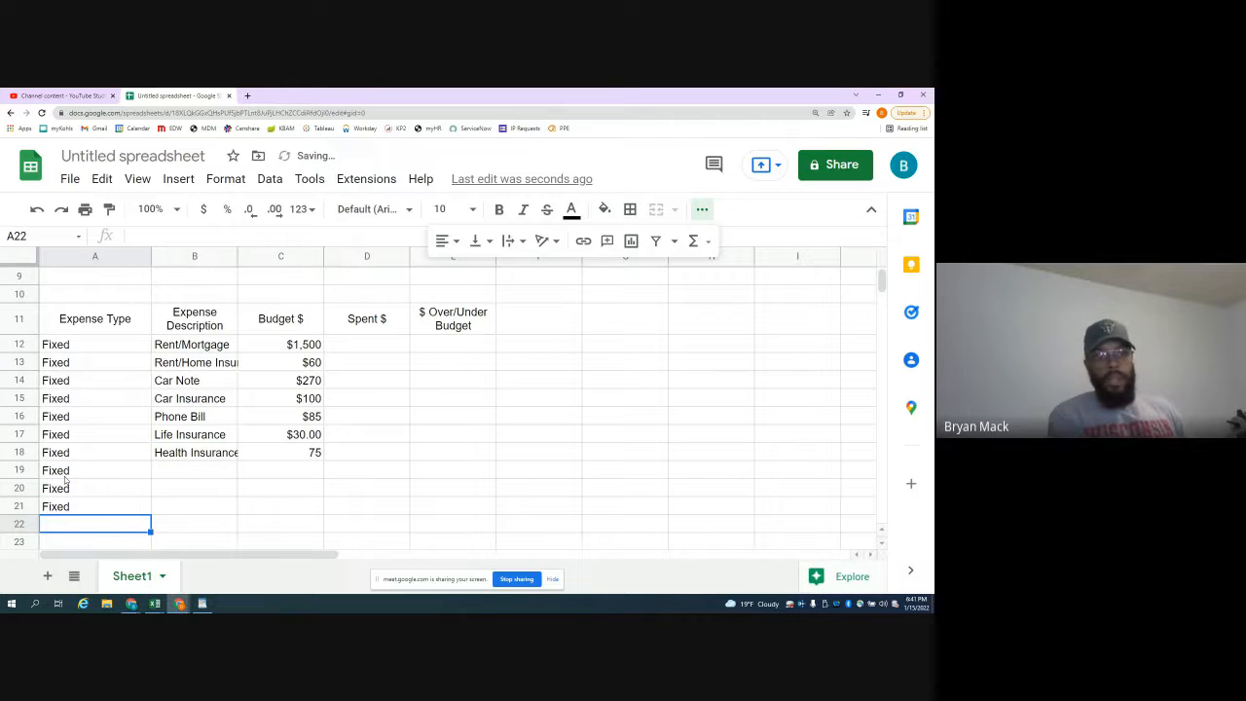
{"action": "type", "text": "D"}
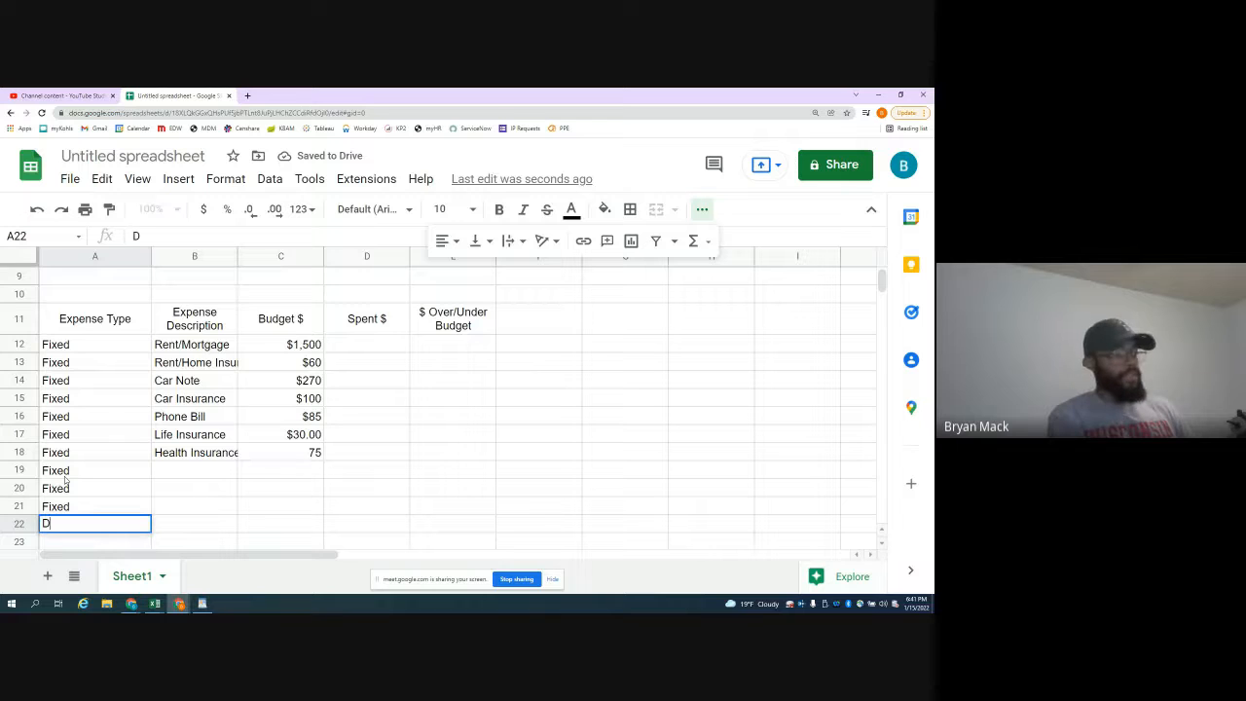
{"action": "type", "text": "is"}
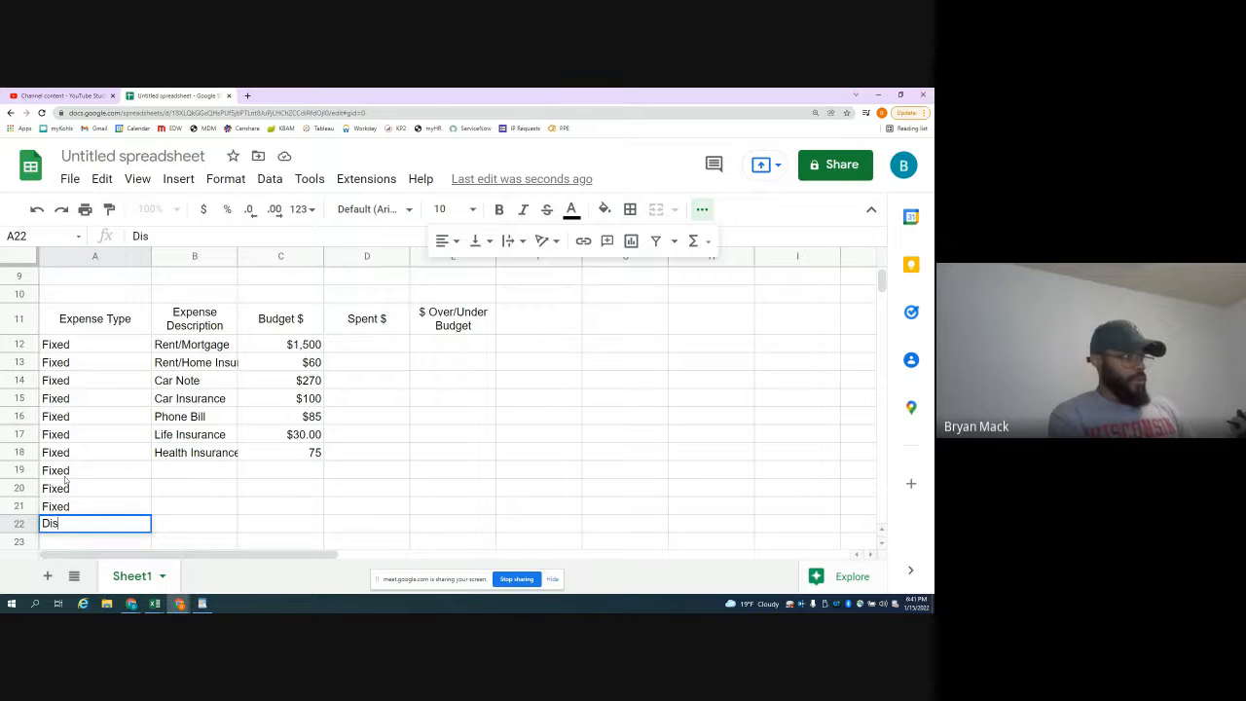
{"action": "type", "text": "crentionary"}
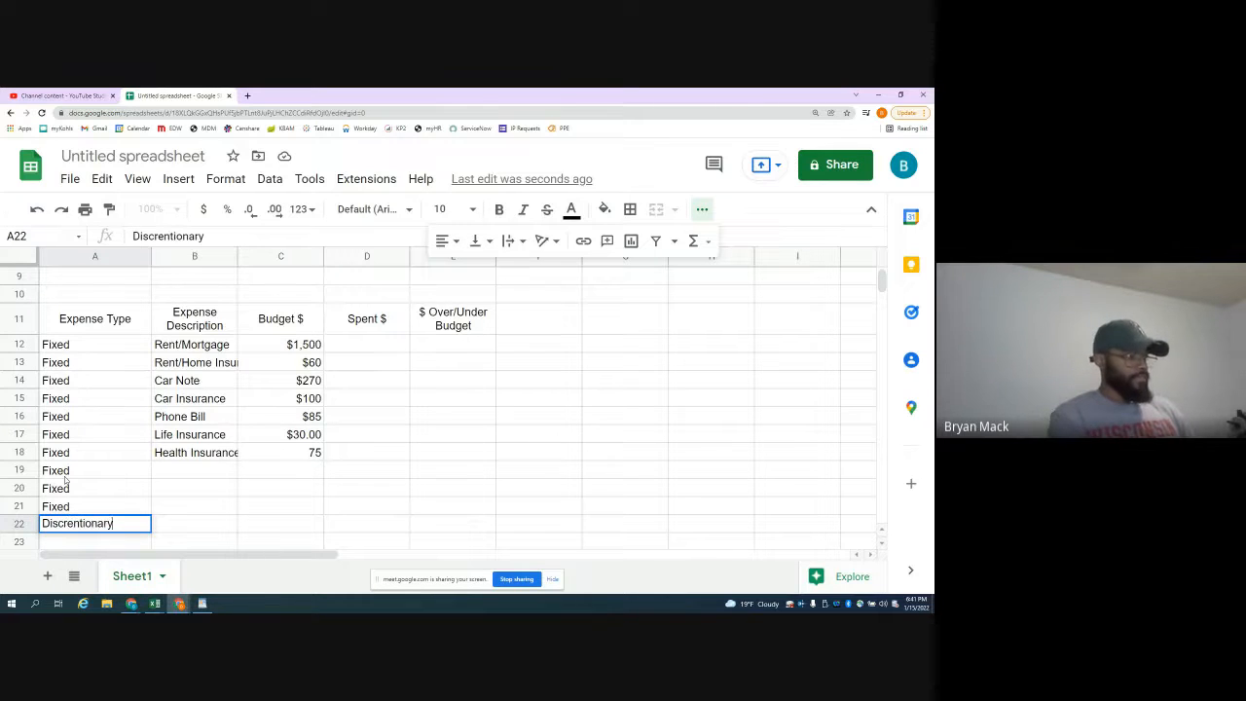
{"action": "key", "text": "Return"}
- List the expense descriptions "Groceries", "Eating Out" and "Shopping" in B22 through B24
{"action": "key", "text": "Up"}
{"action": "key", "text": "Right"}
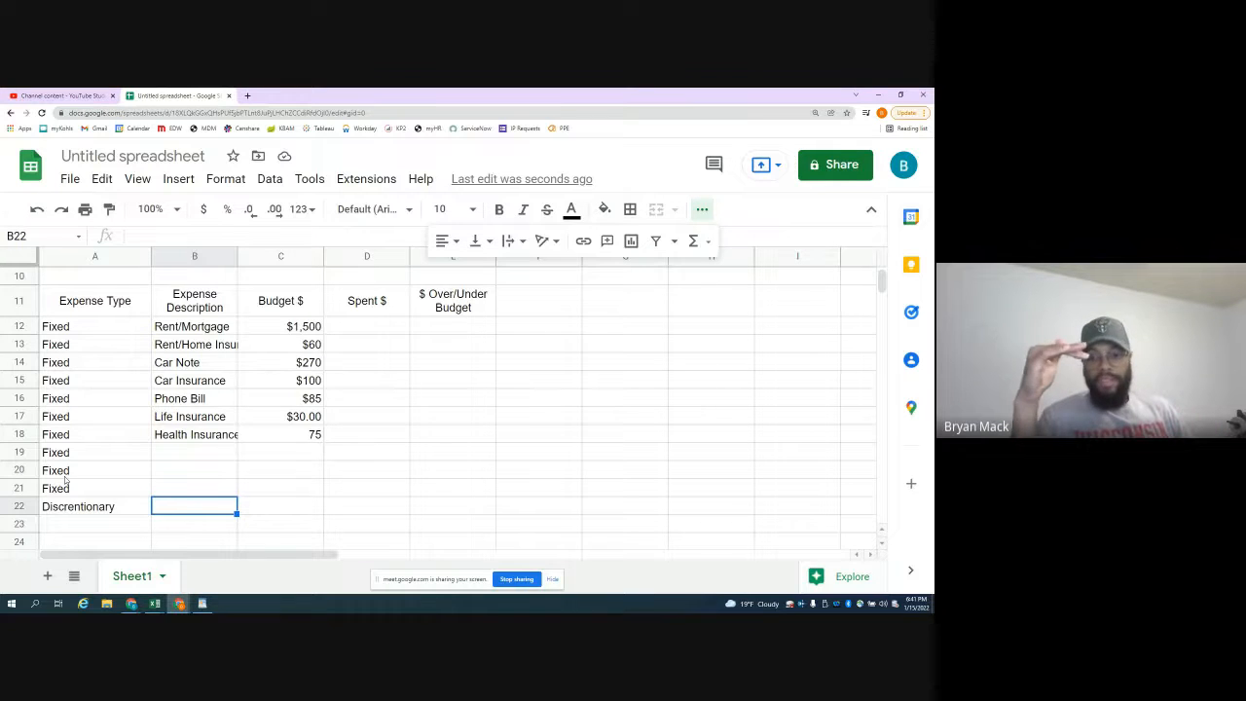
{"action": "type", "text": "Groceries"}
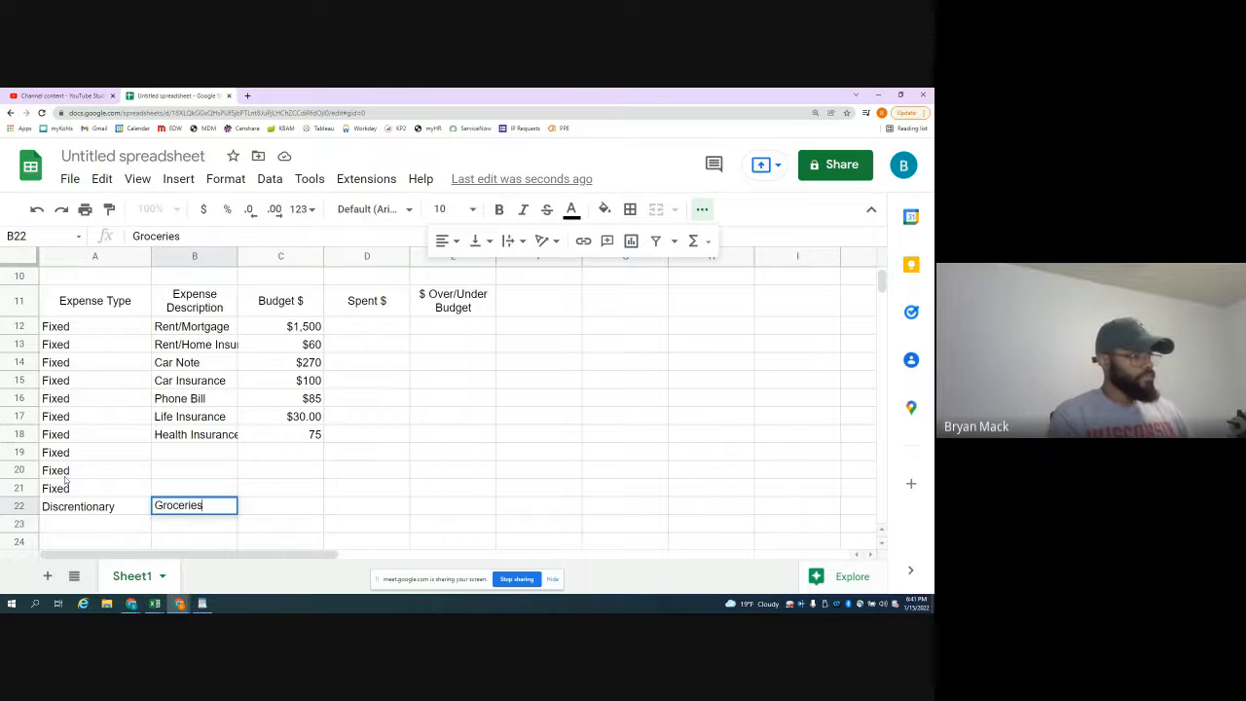
{"action": "key", "text": "Return"}
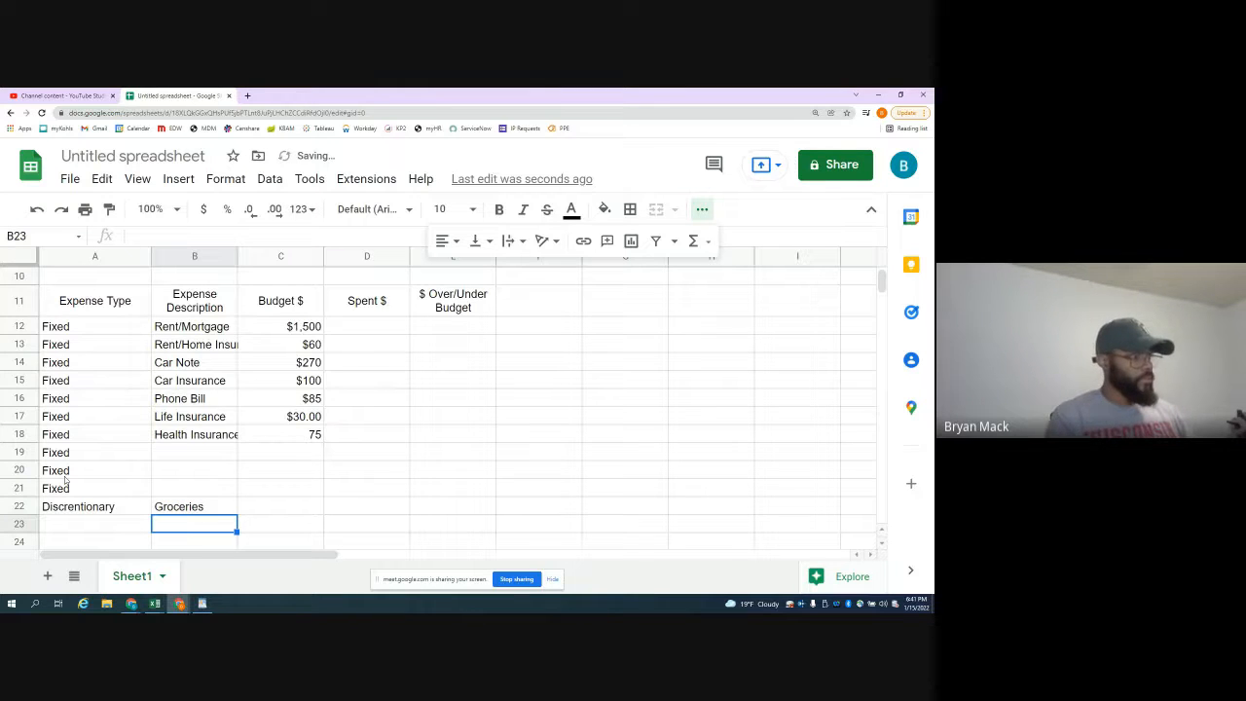
{"action": "type", "text": "E"}
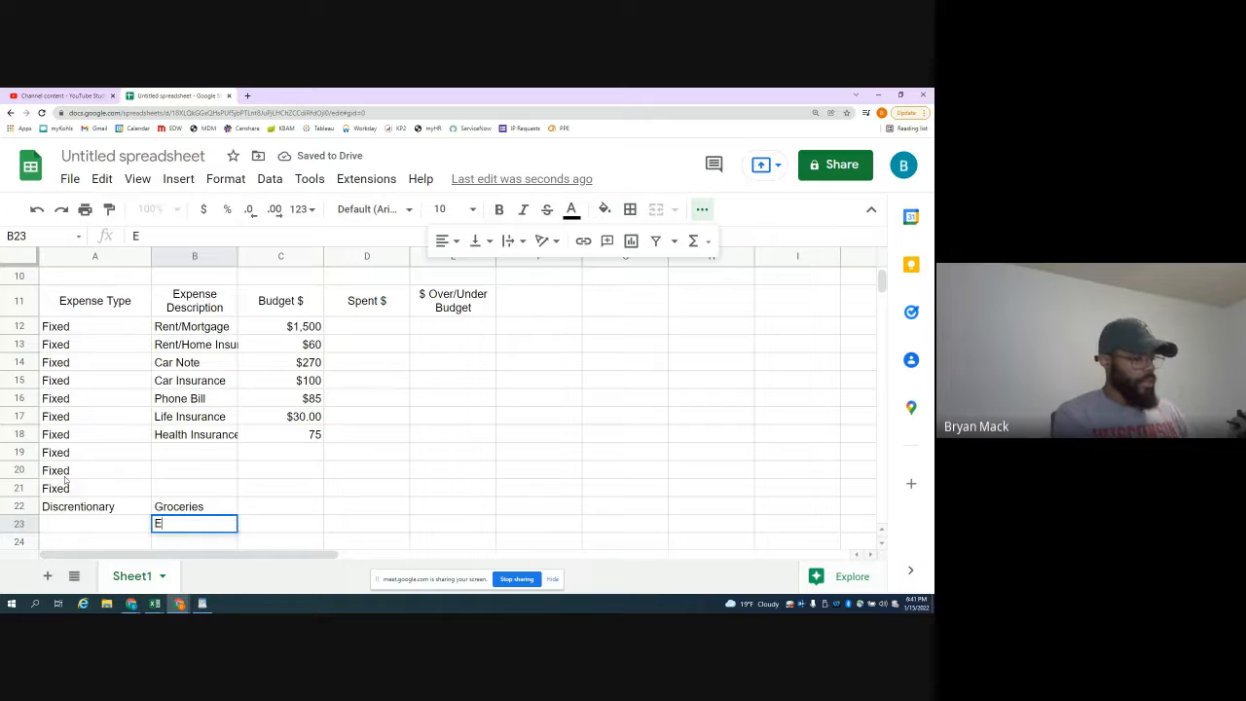
{"action": "type", "text": "ating Out"}
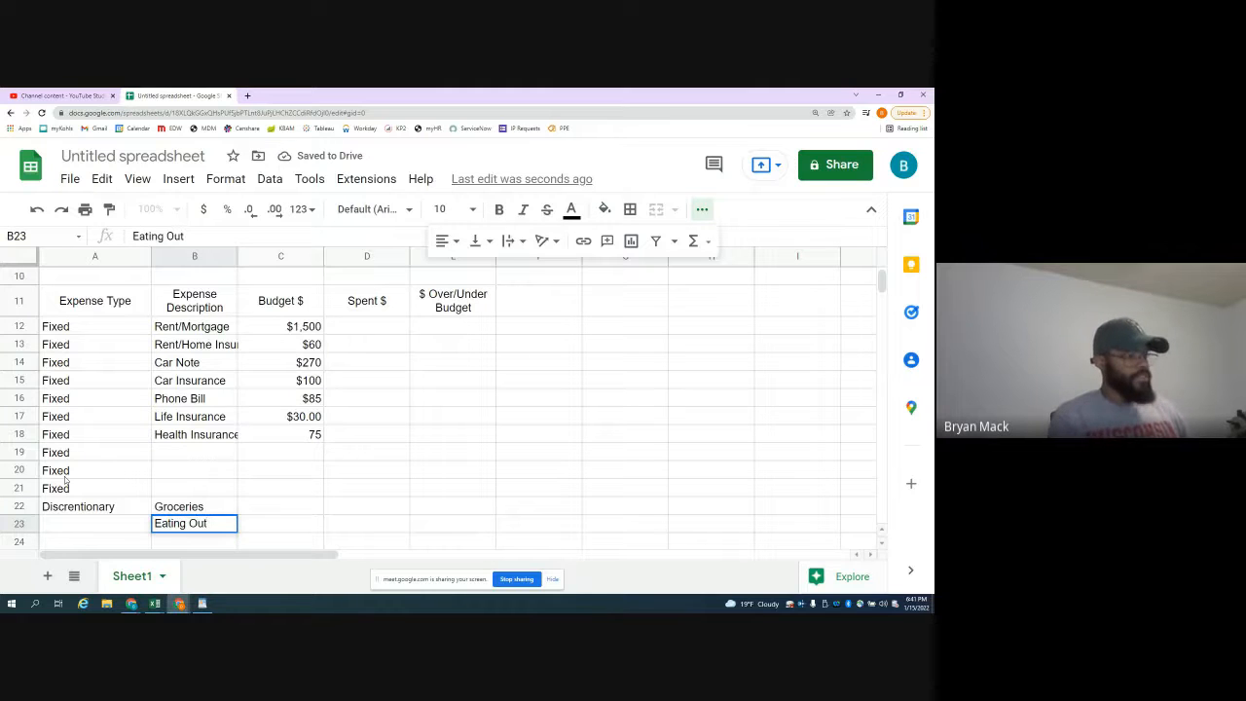
{"action": "key", "text": "Return"}
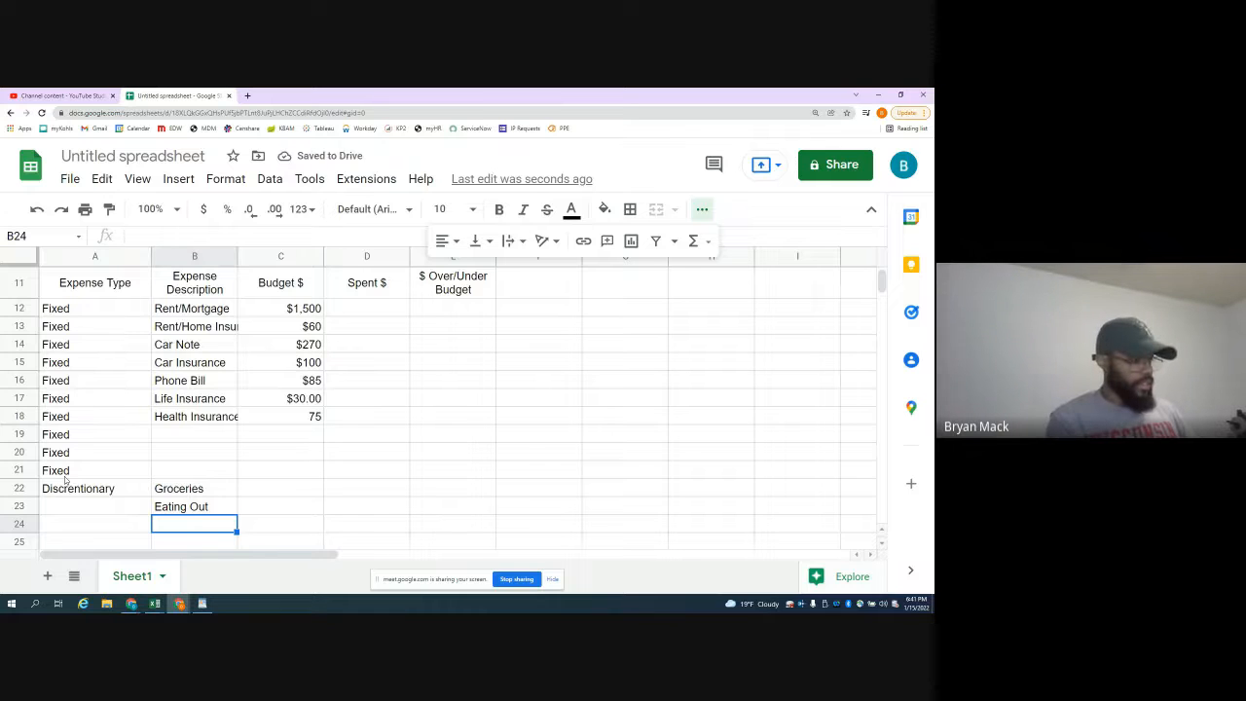
{"action": "type", "text": "Shopping"}
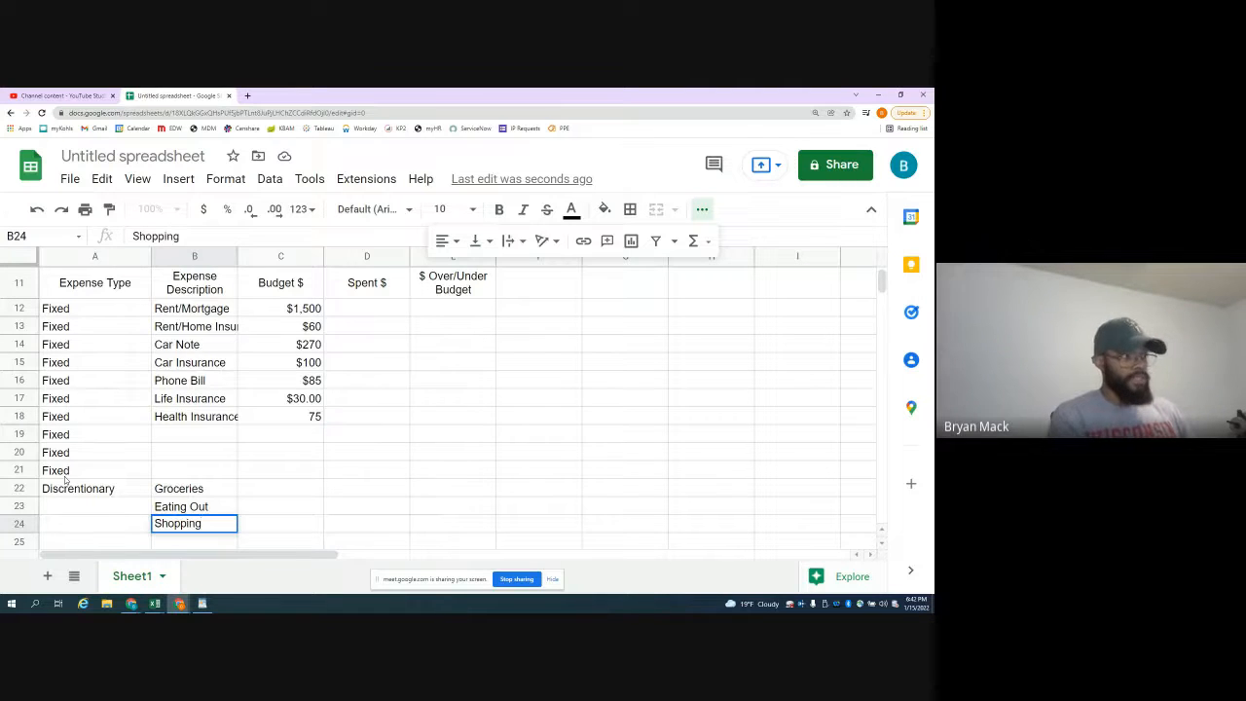
{"action": "key", "text": "Return"}
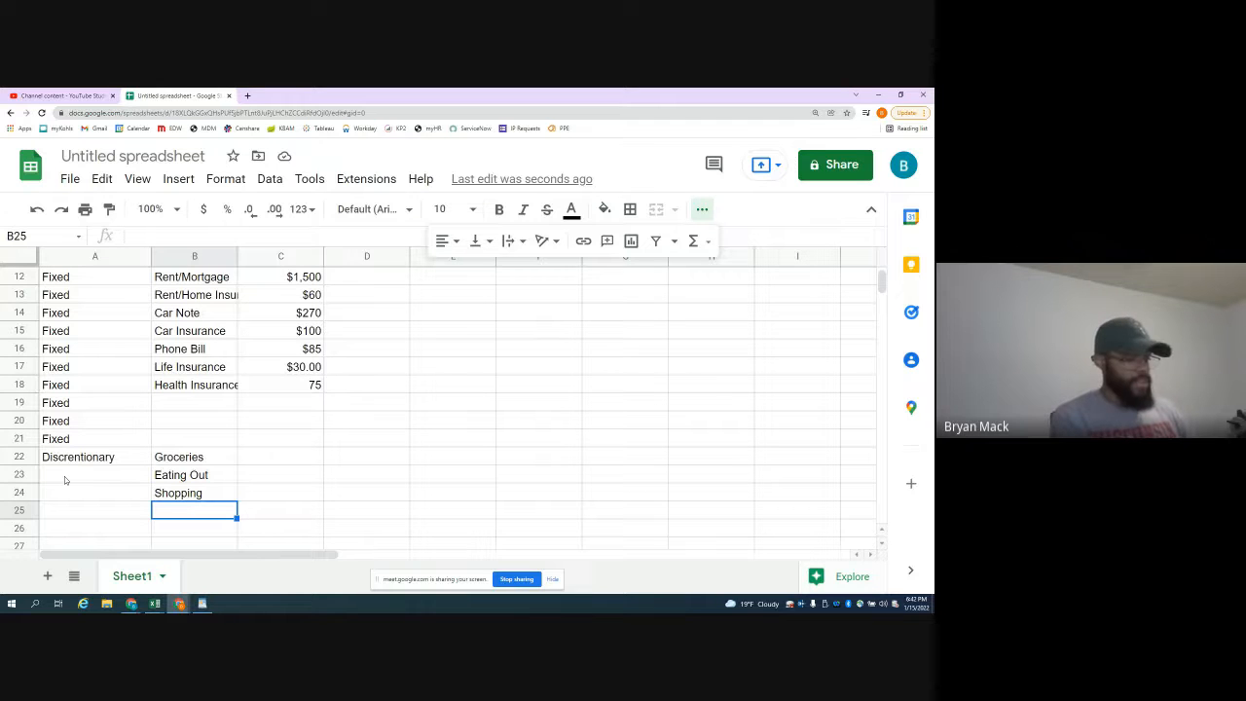
- Add the expense descriptions "Hair Grooming" in B25 and "Misc. Grooming" in B26
{"action": "type", "text": "Hair Gr"}
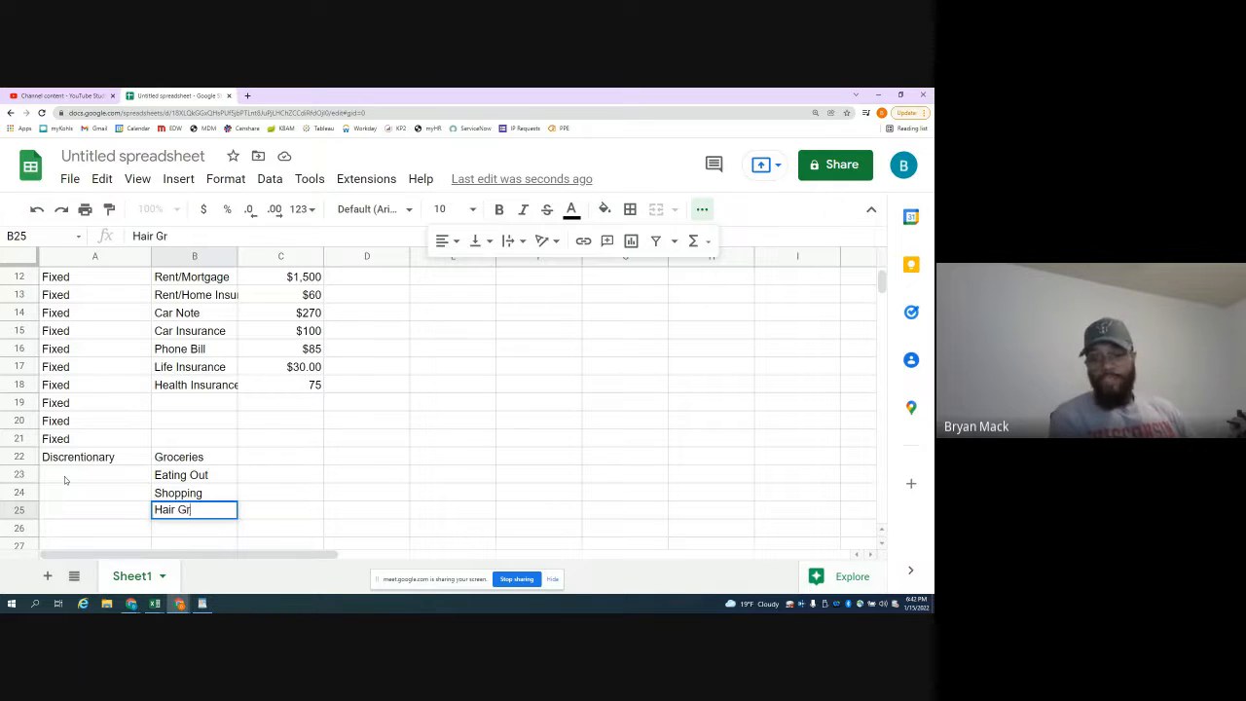
{"action": "type", "text": "ooming"}
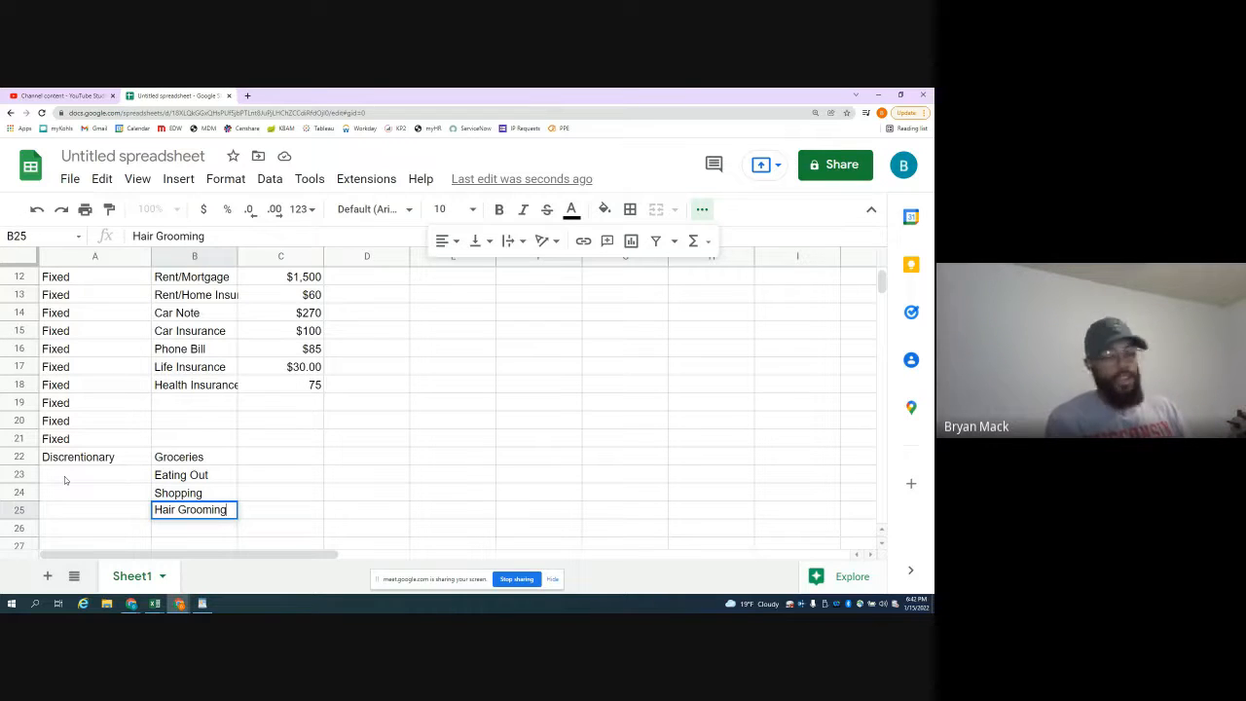
{"action": "key", "text": "Return"}
{"action": "type", "text": "isc"}
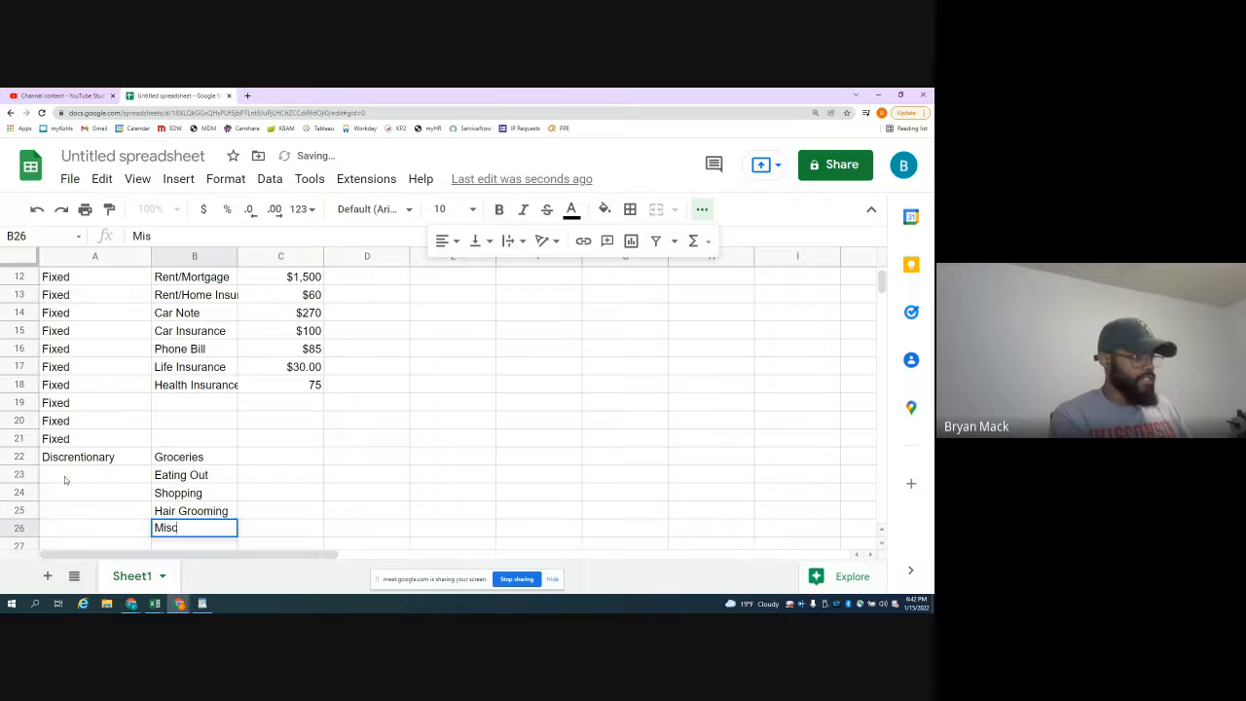
{"action": "type", "text": ". Gr"}
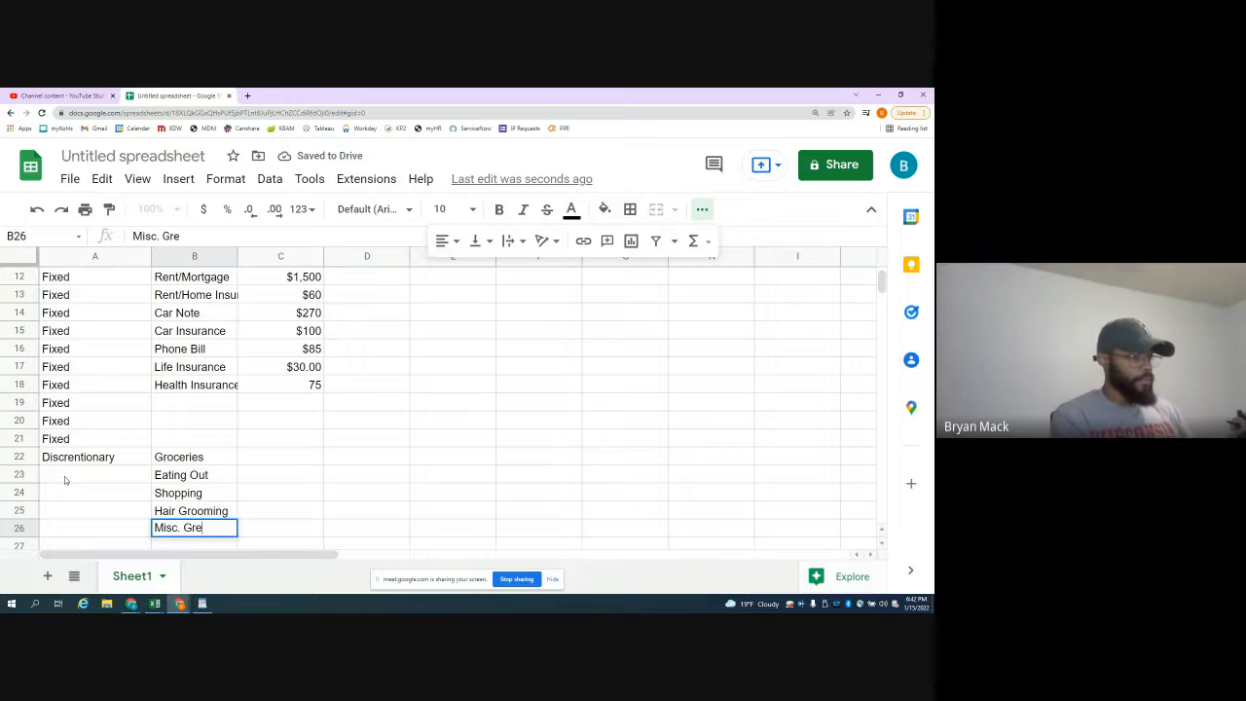
{"action": "type", "text": "ooming"}
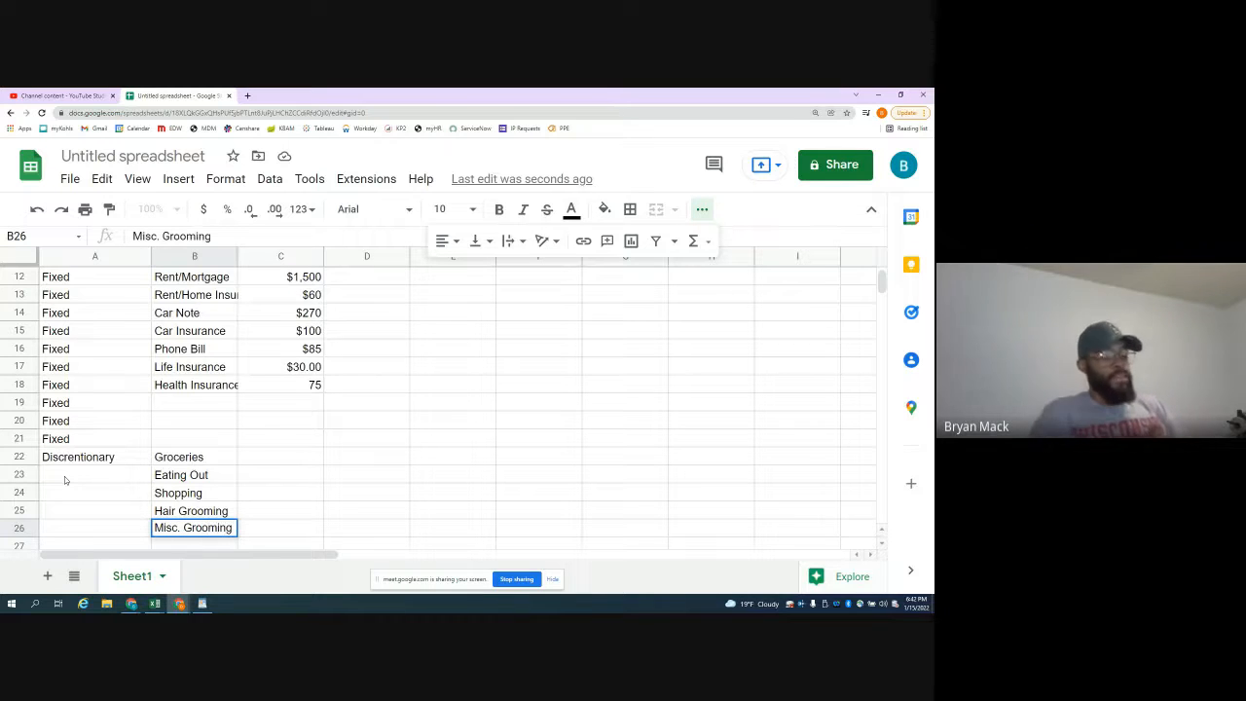
- Add the expense descriptions "Gym" in B27 and "Tithes/Giving" in B28
{"action": "key", "text": "Return"}
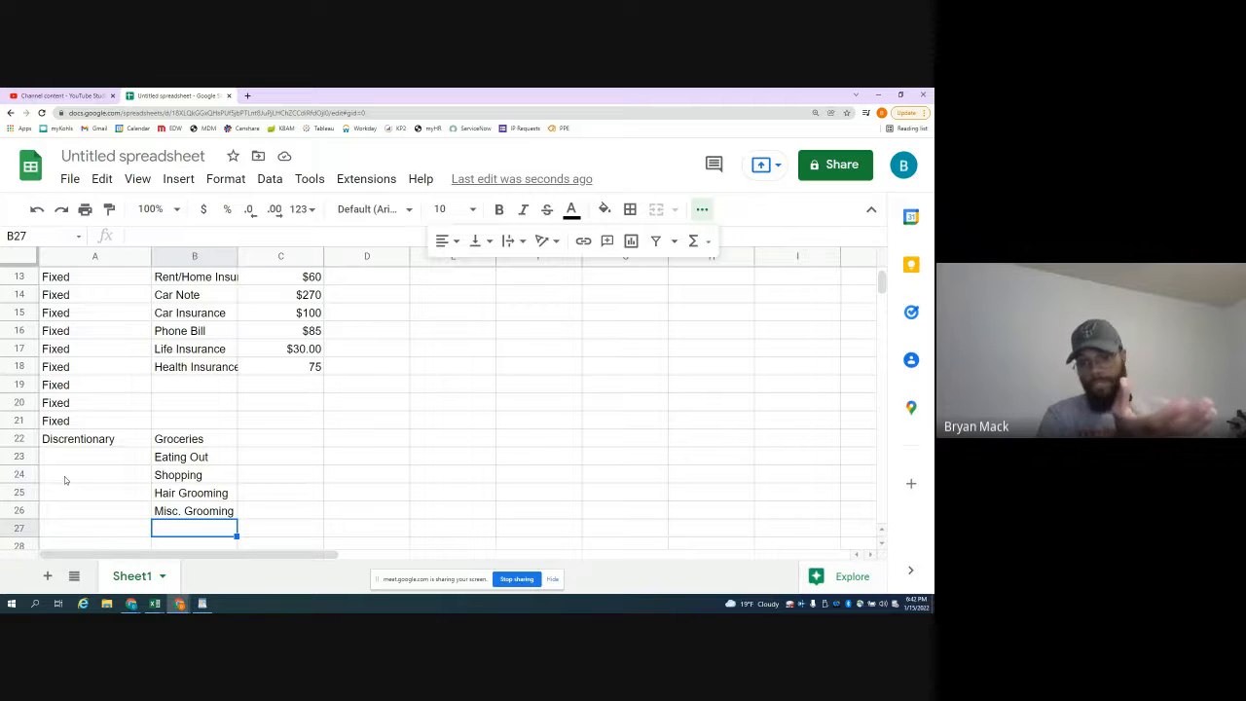
{"action": "type", "text": "Gym"}
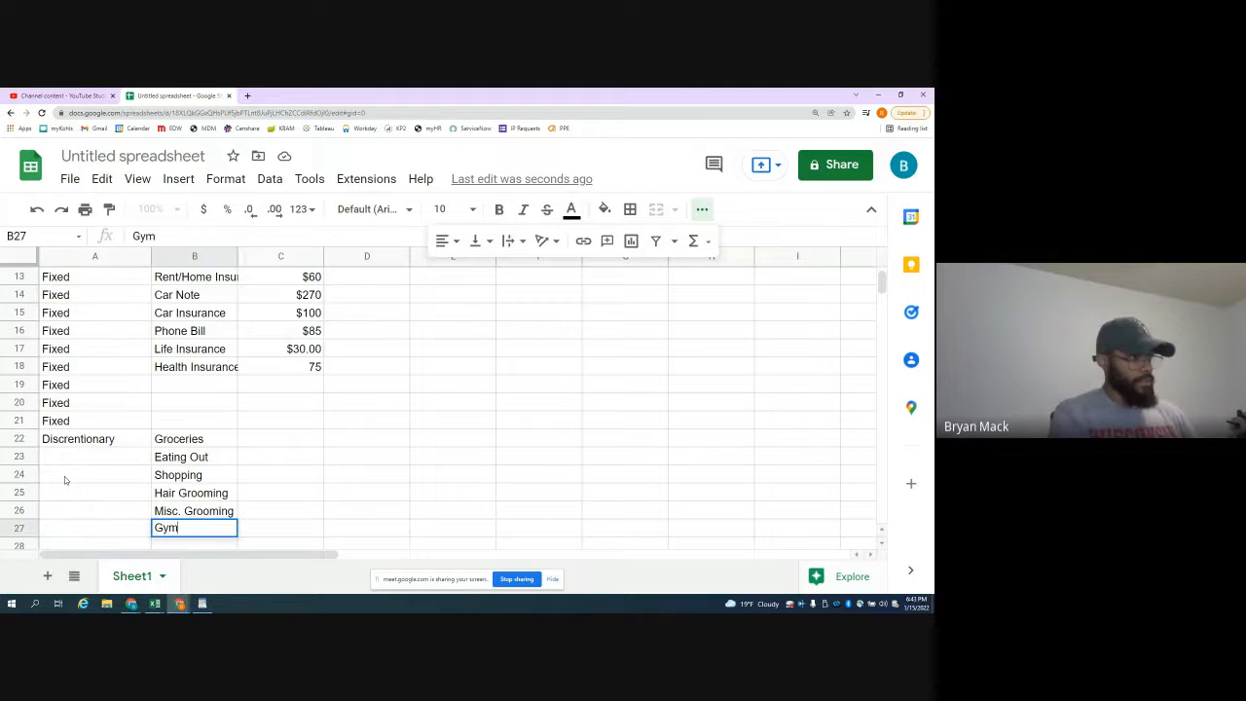
{"action": "key", "text": "Return"}
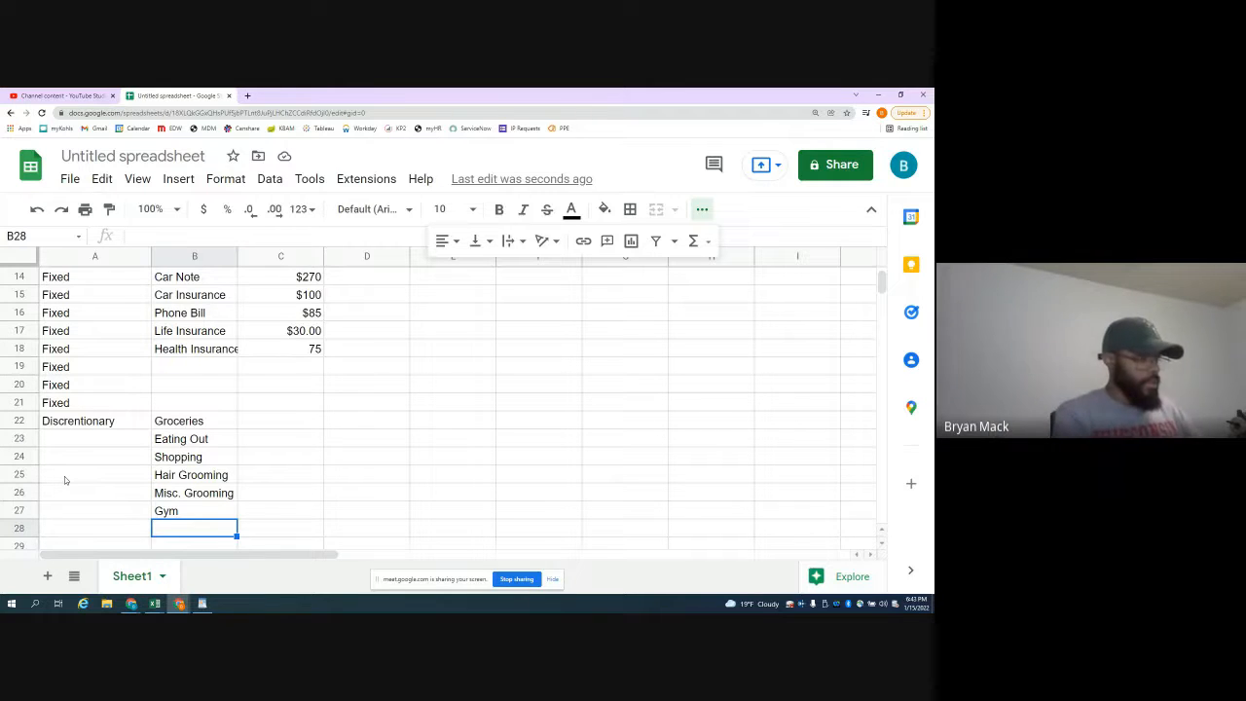
{"action": "type", "text": "Tithes"}
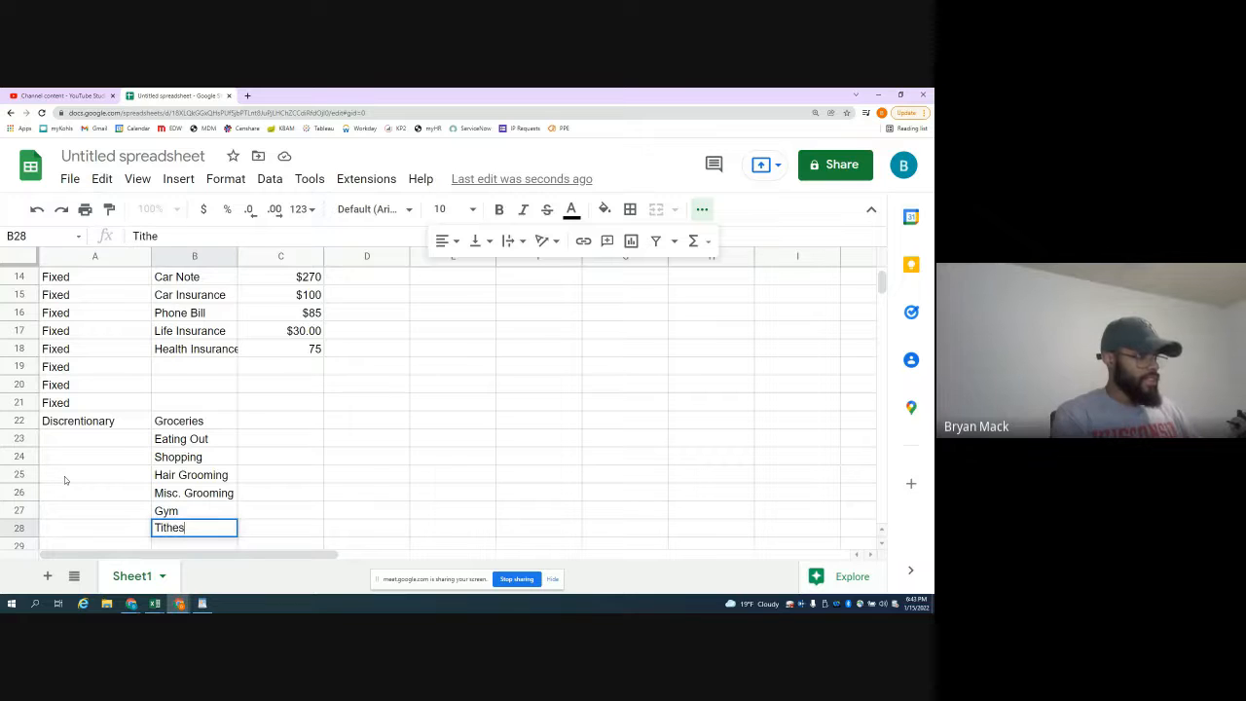
{"action": "type", "text": "/G"}
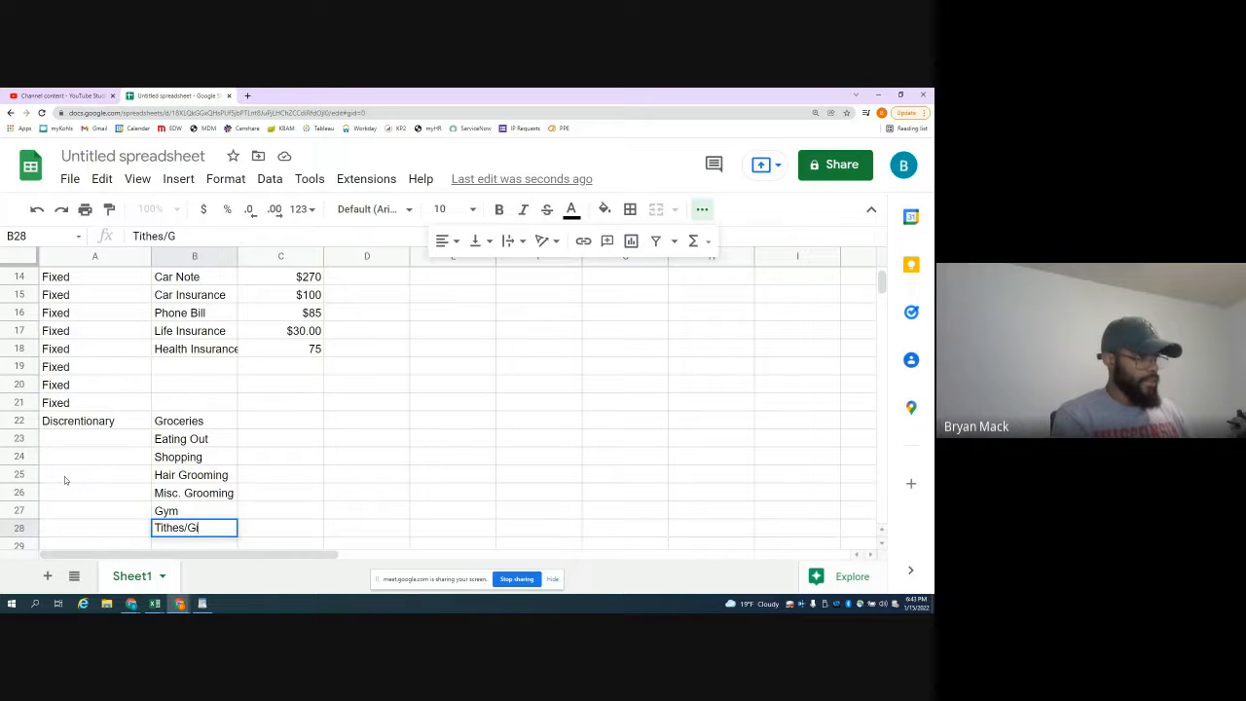
{"action": "type", "text": "iving"}
{"action": "key", "text": "Return"}
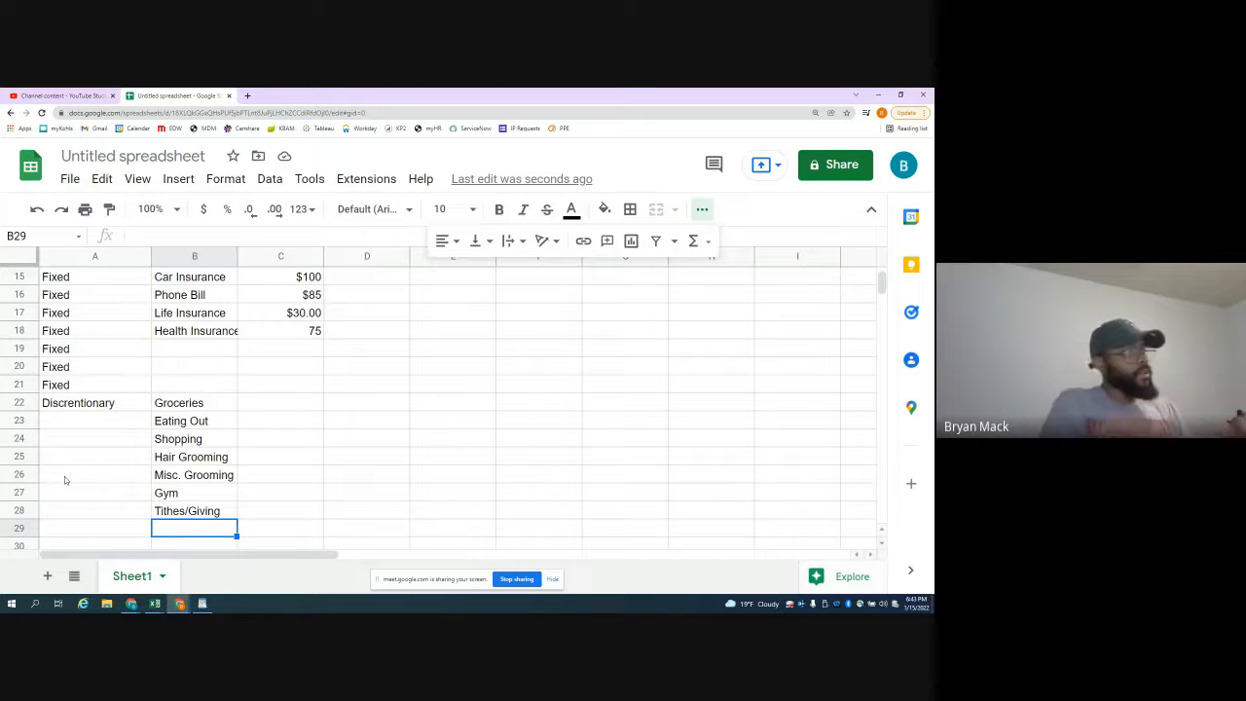
- Correct the spelling of the expense type in A22 to "Discretionary"
{"action": "double_click", "coordinate": [80, 402]}
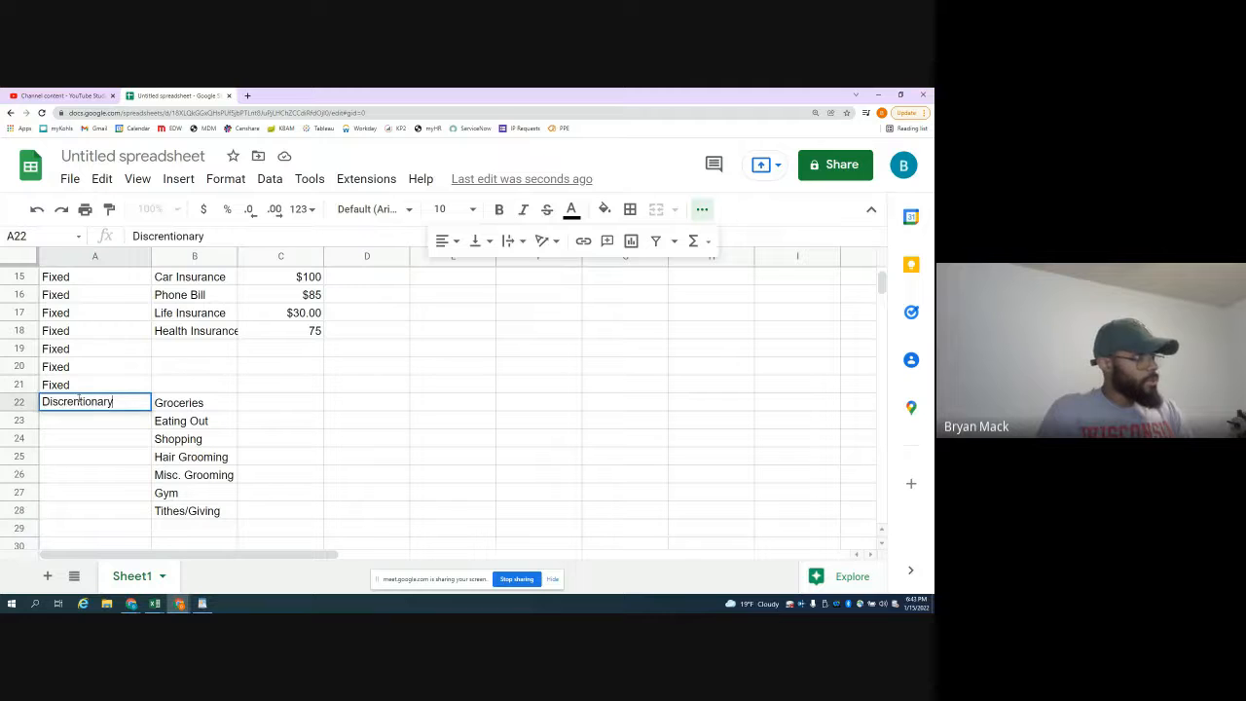
{"action": "key", "text": "BackSpace"}
{"action": "key", "text": "Return"}
- List the expense descriptions "WiFi", "Hulu" and "Apple Music" in B29 through B31
{"action": "left_click", "coordinate": [190, 528]}
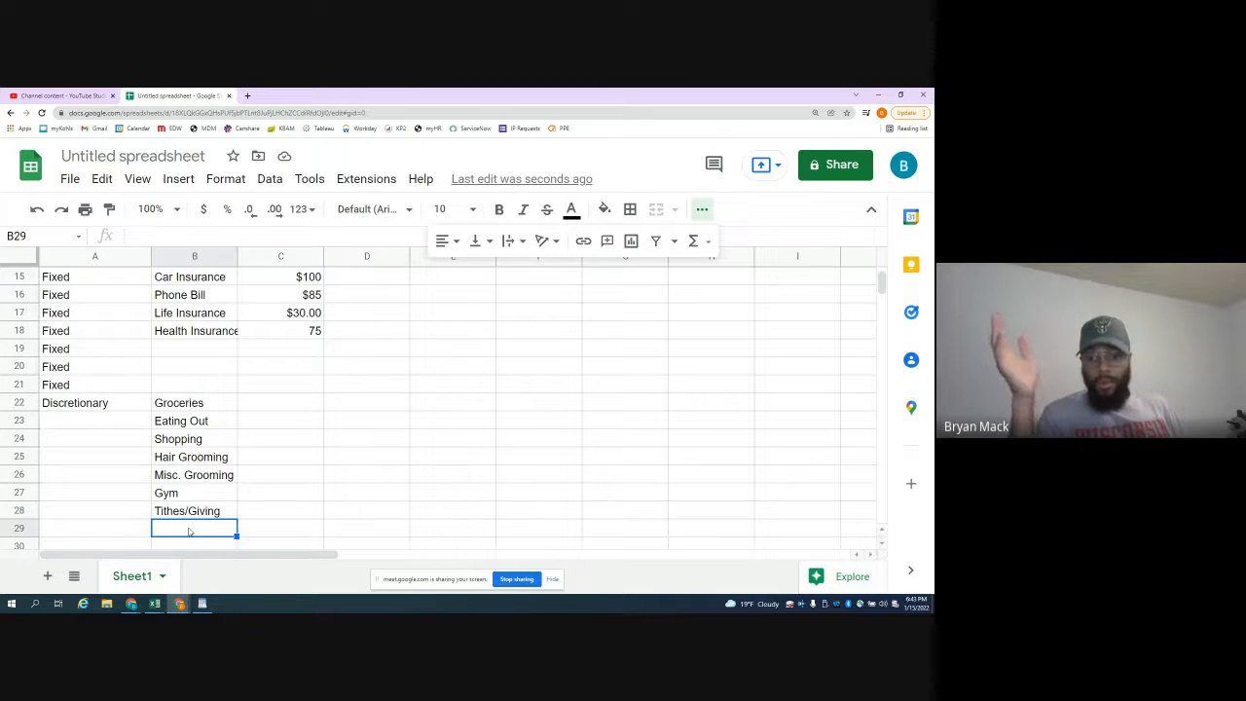
{"action": "type", "text": "WiFi"}
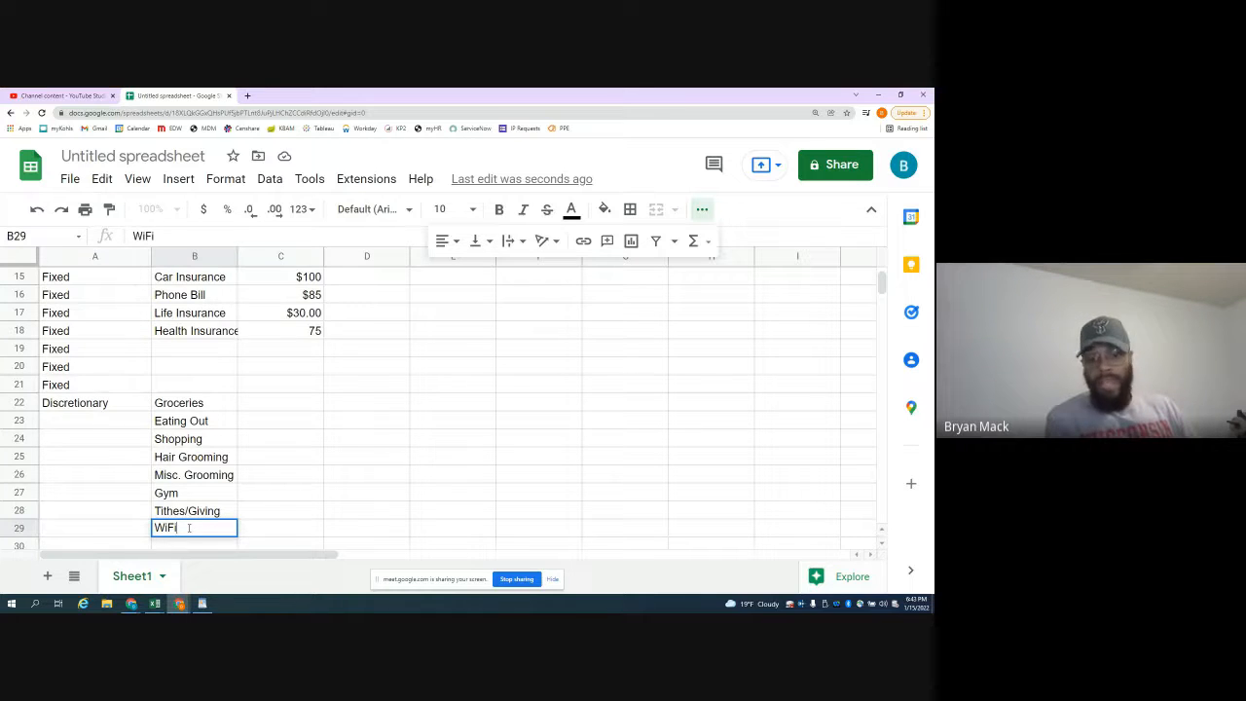
{"action": "key", "text": "Return"}
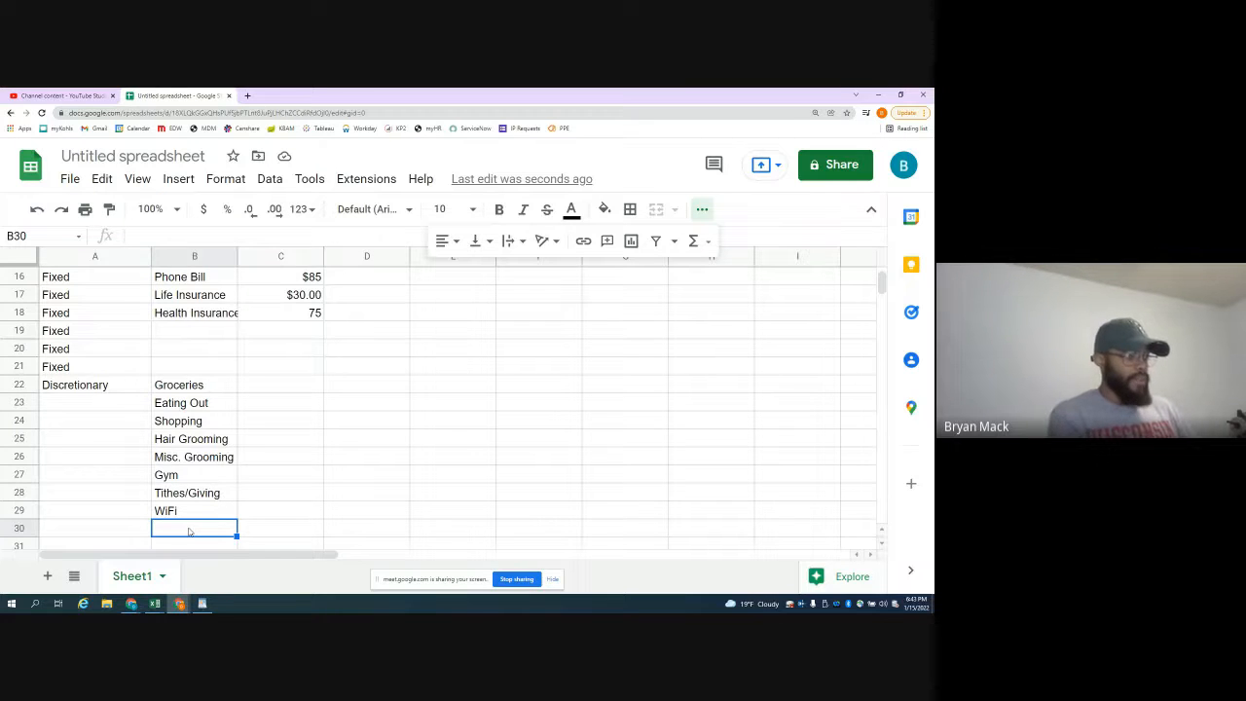
{"action": "type", "text": "Hul"}
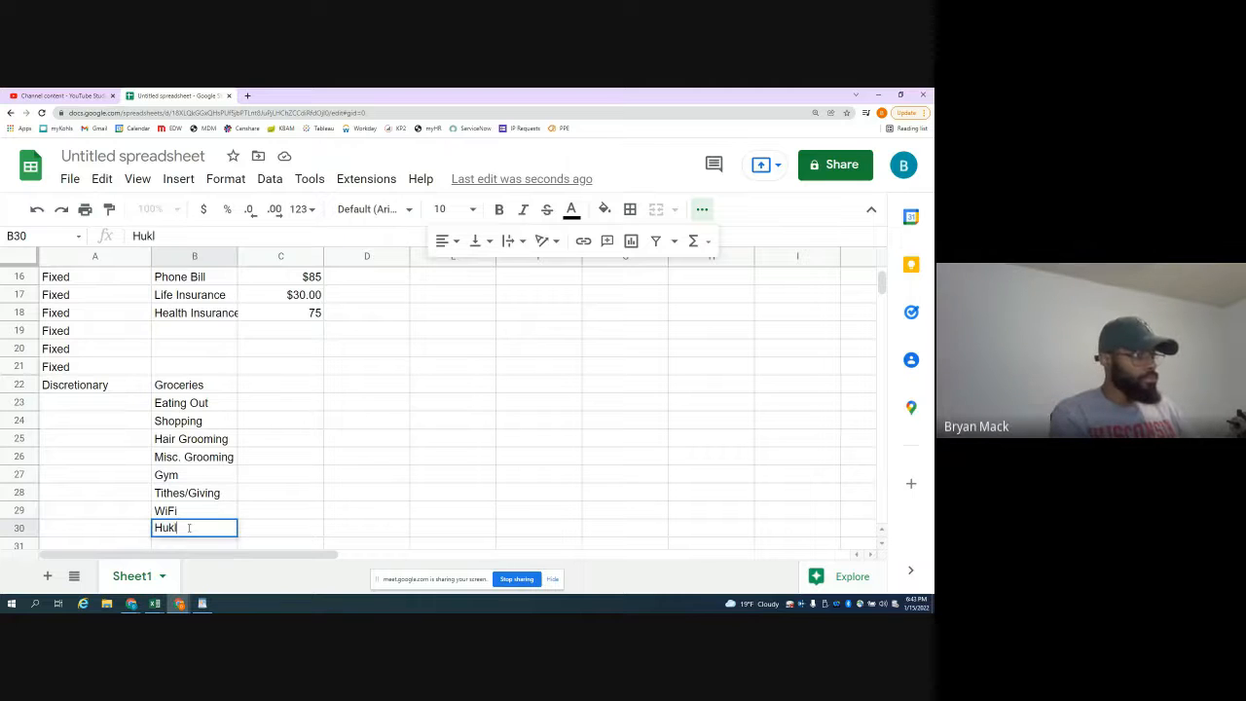
{"action": "type", "text": "u"}
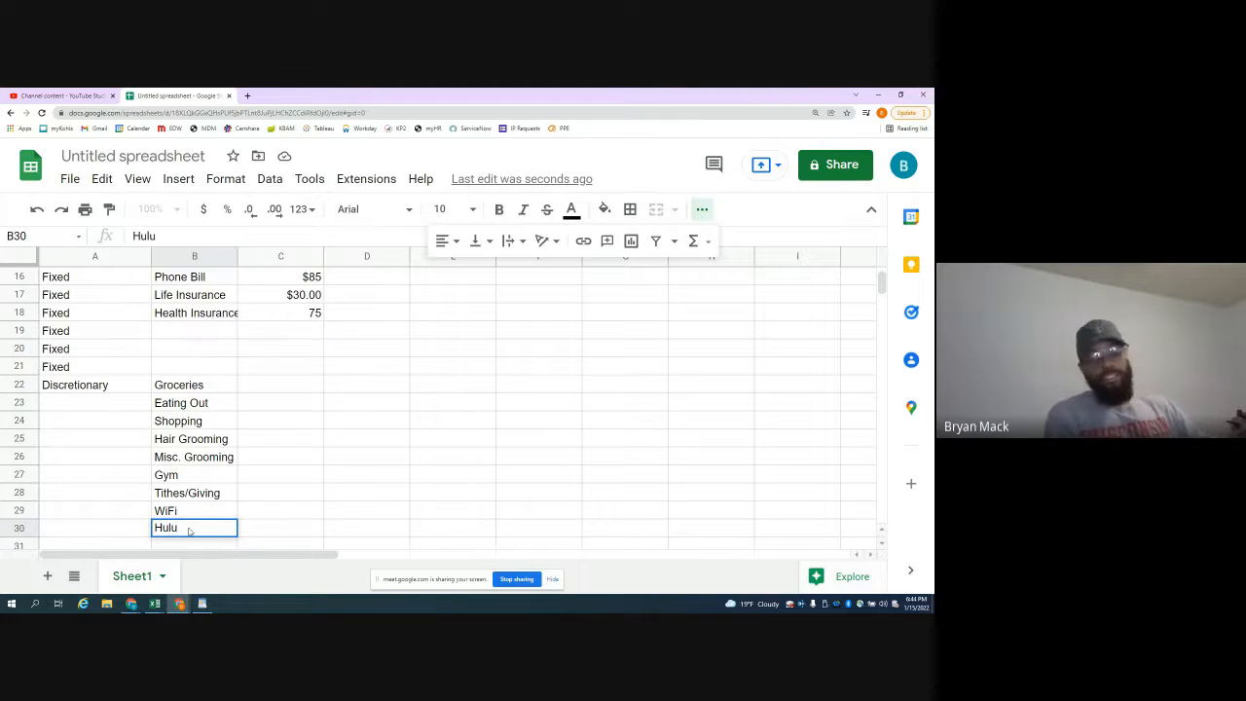
{"action": "key", "text": "Return"}
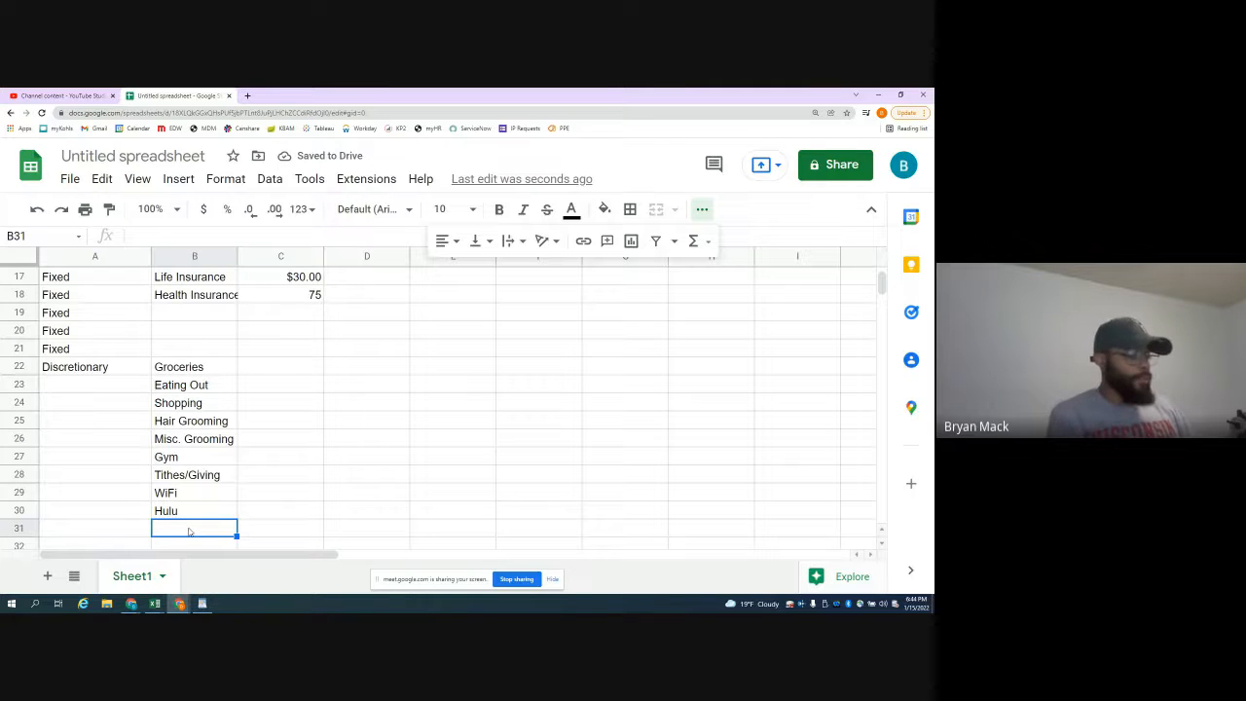
{"action": "type", "text": "Apple Musi"}
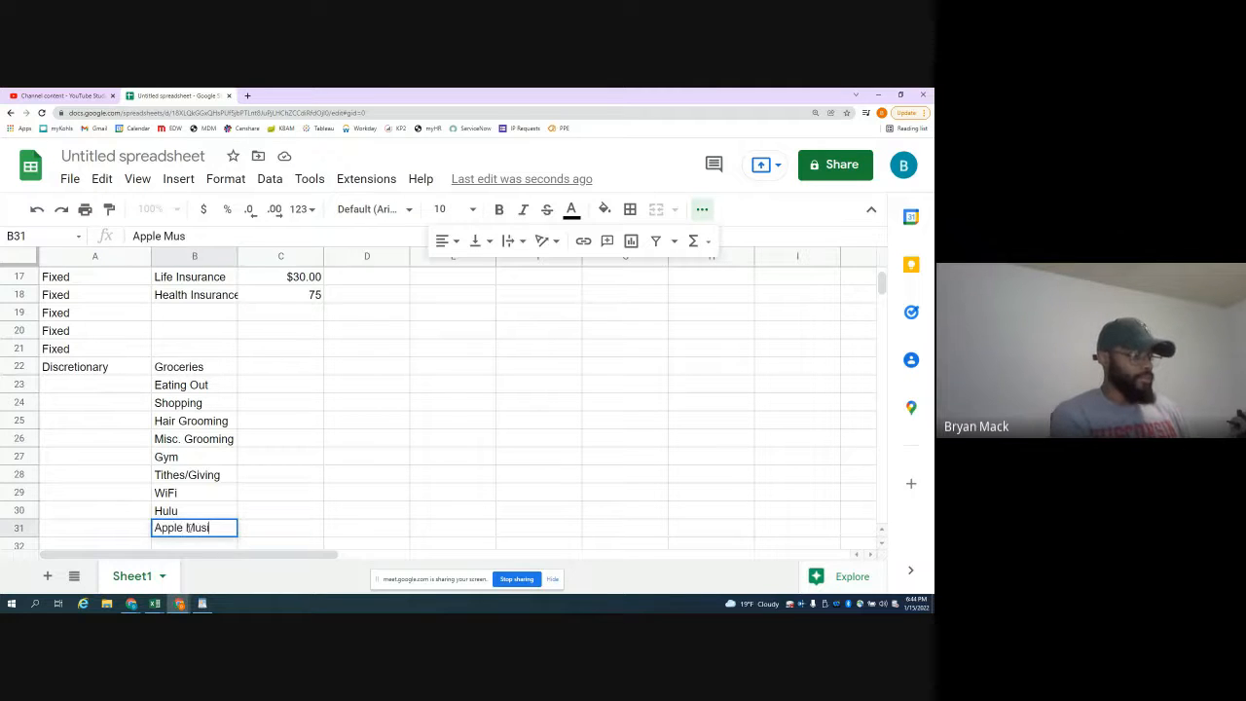
{"action": "type", "text": "c"}
{"action": "key", "text": "Return"}
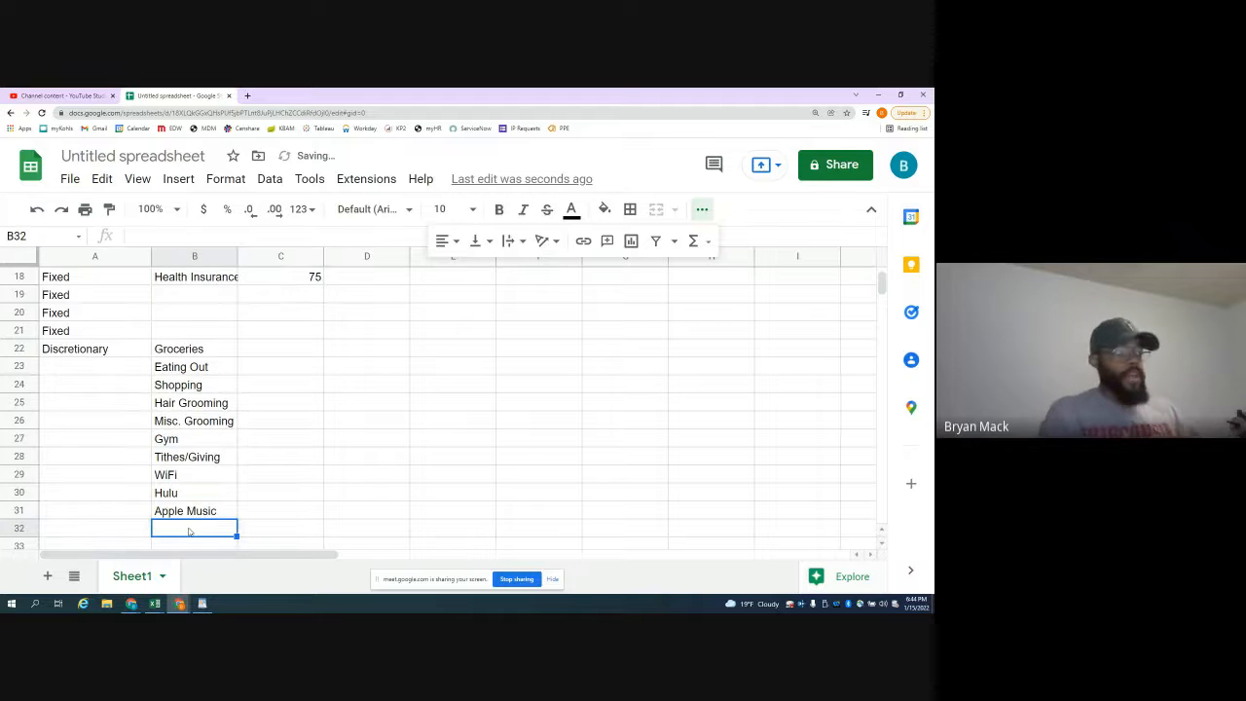
- Copy the expense type "Discretionary" from A22 into A23 through A34
{"action": "left_click", "coordinate": [107, 352]}
{"action": "key", "text": "ctrl+c"}
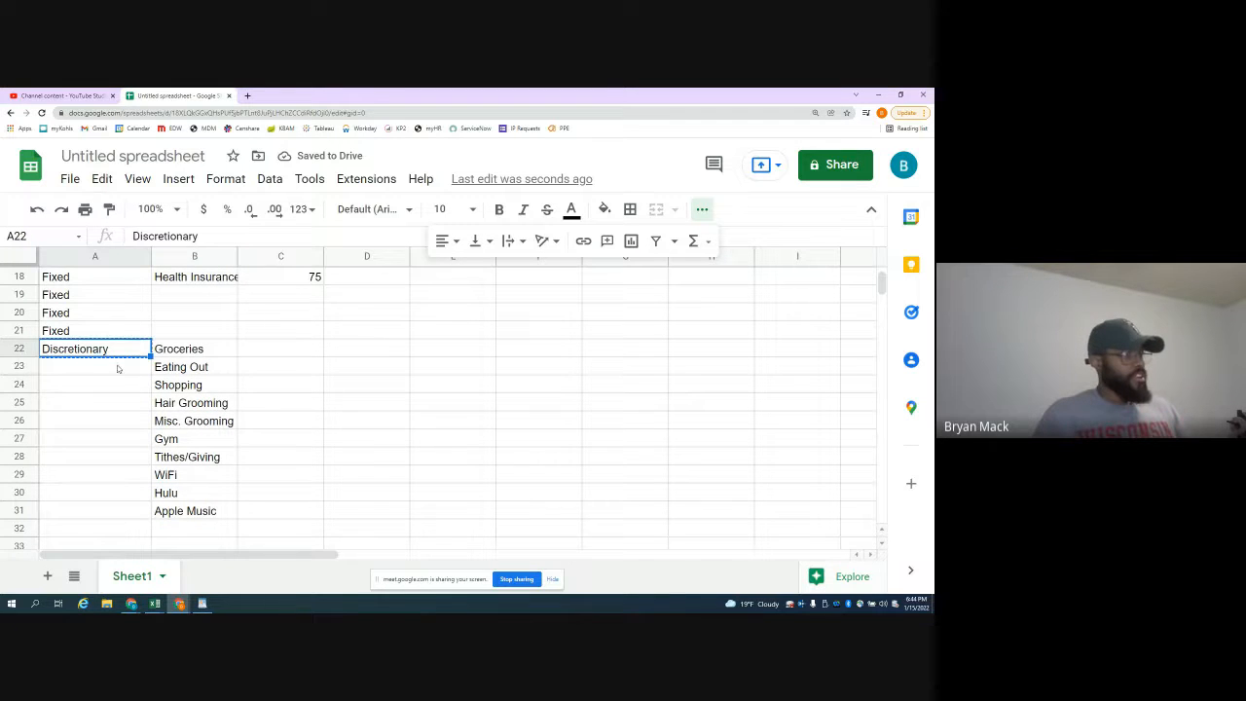
{"action": "left_click", "coordinate": [116, 365]}
{"action": "left_click_drag", "start_coordinate": [116, 366], "coordinate": [128, 508]}
{"action": "key", "text": "ctrl+v"}
{"action": "scroll", "coordinate": [126, 409], "scroll_direction": "down", "scroll_amount": 3}
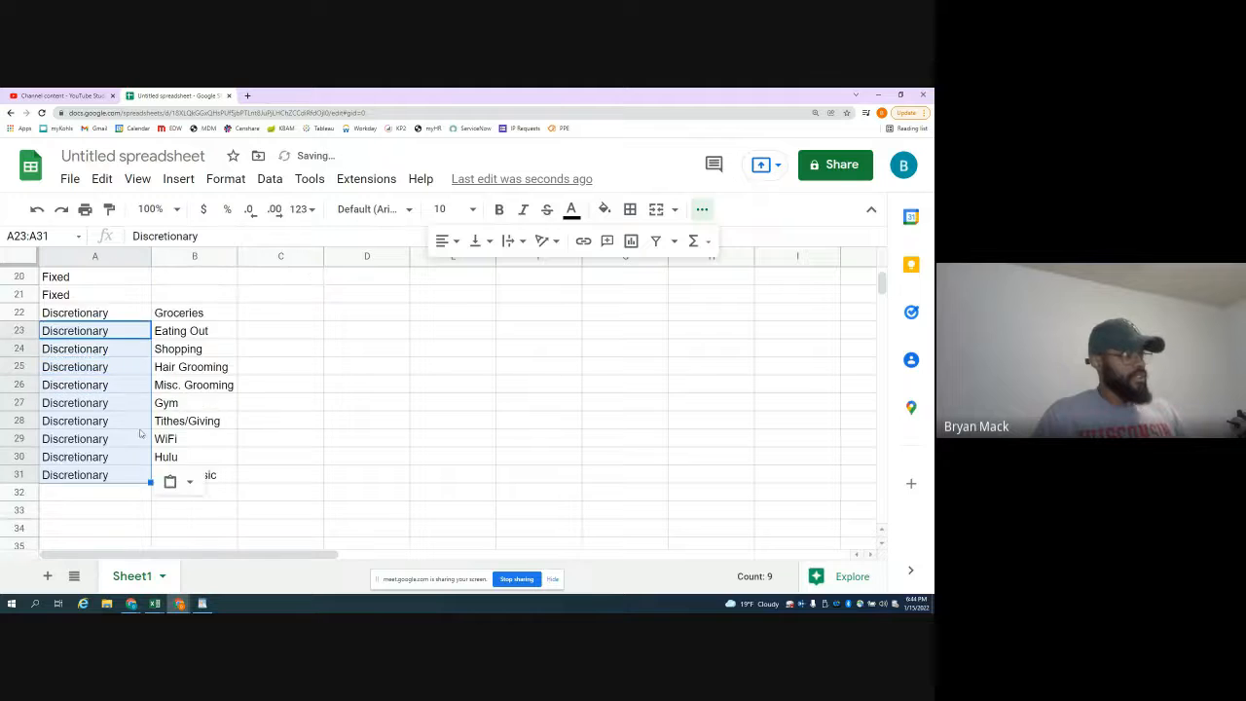
{"action": "left_click_drag", "start_coordinate": [114, 352], "coordinate": [117, 384]}
{"action": "key", "text": "ctrl+v"}
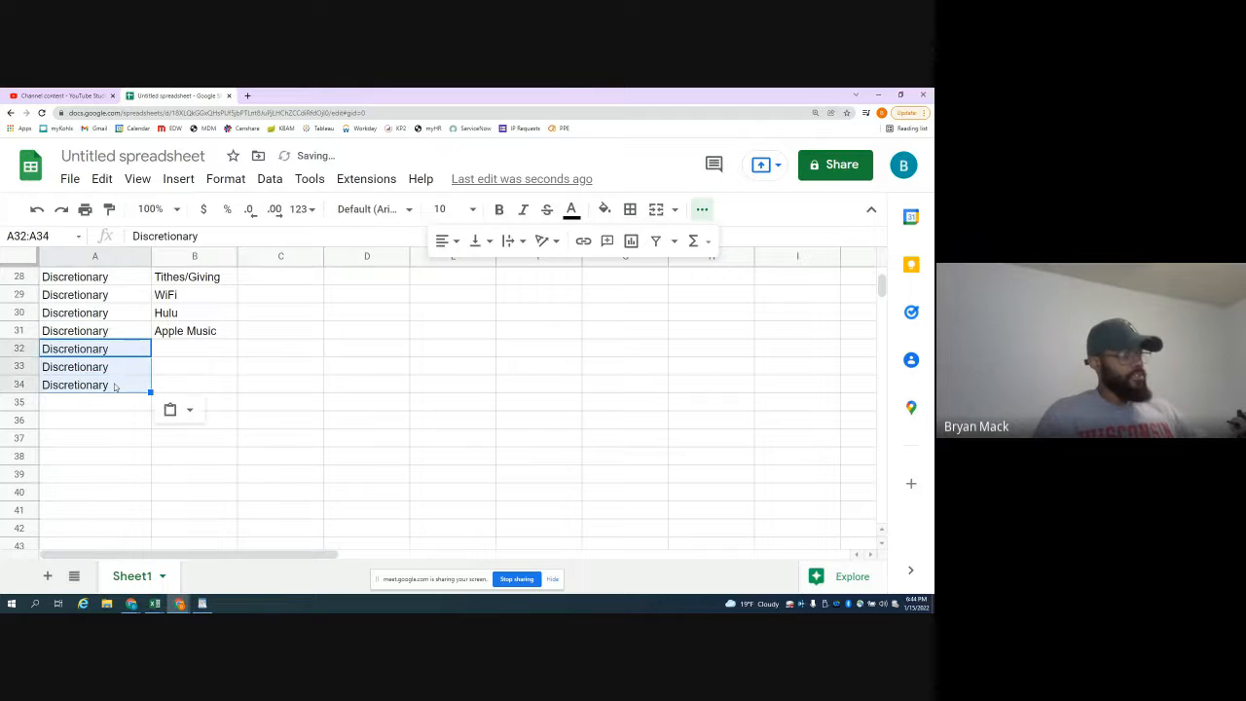
{"action": "scroll", "coordinate": [129, 409], "scroll_direction": "up", "scroll_amount": 1}
{"action": "left_click", "coordinate": [102, 444]}
- Enter 200 as the Groceries budget in C22
{"action": "scroll", "coordinate": [254, 390], "scroll_direction": "up", "scroll_amount": 3}
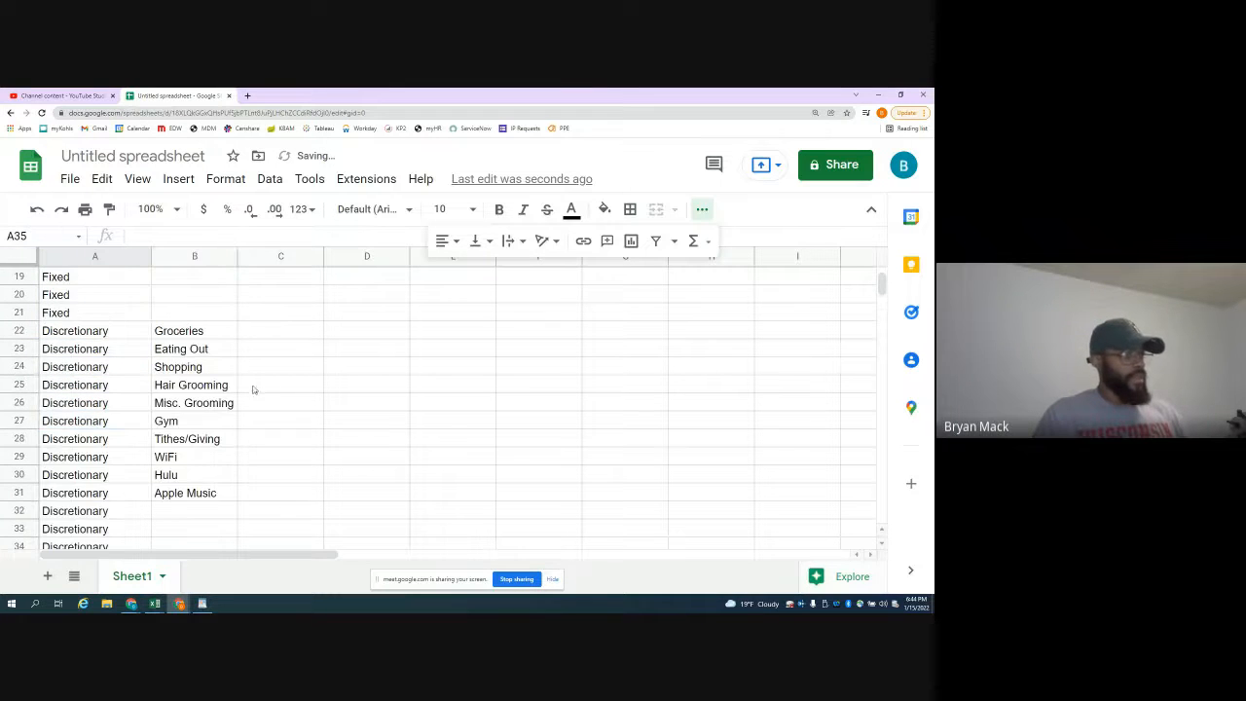
{"action": "left_click", "coordinate": [262, 336]}
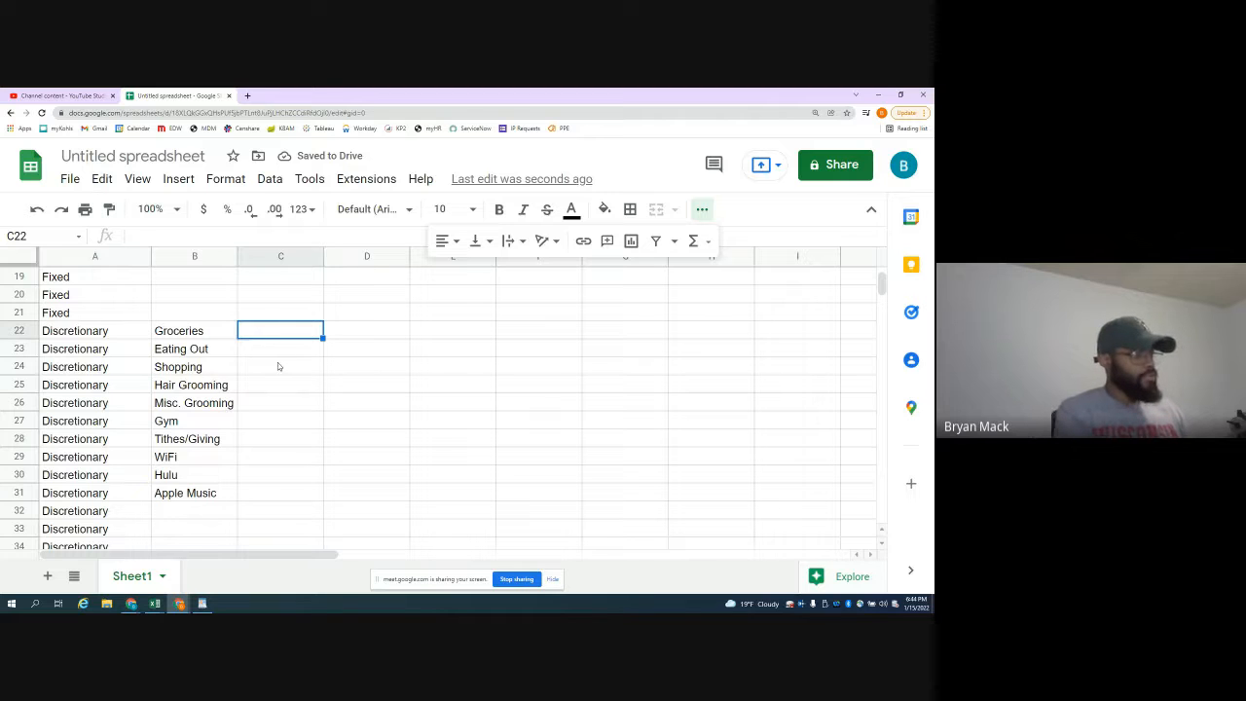
{"action": "type", "text": "200"}
{"action": "key", "text": "Return"}
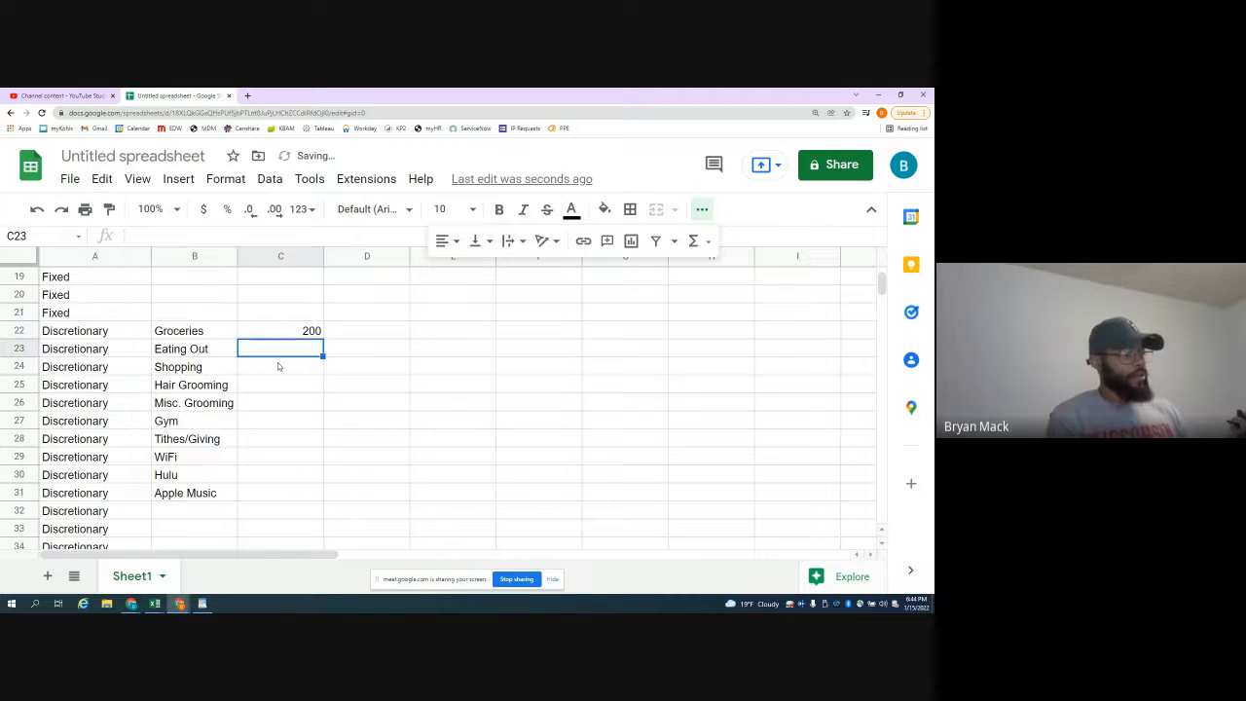
- Calculate the Eating Out budget in C23 as half of the Groceries budget with =C22/2
{"action": "key", "text": "Up"}
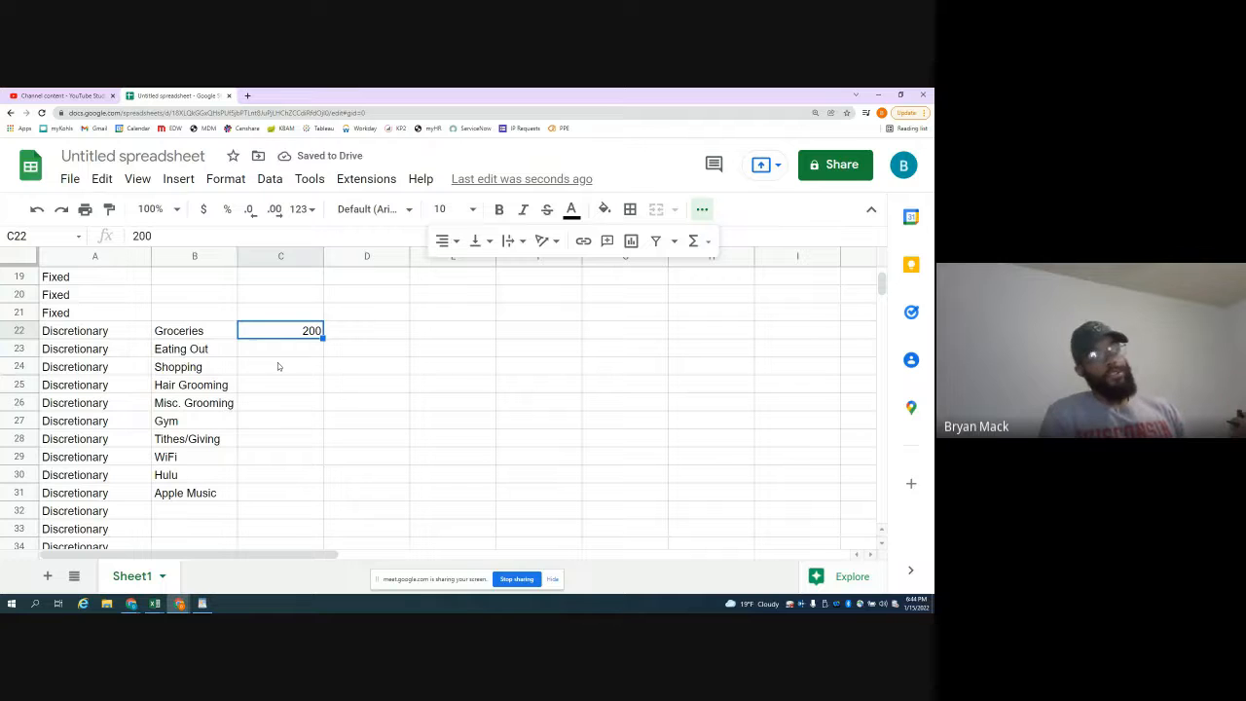
{"action": "key", "text": "Down"}
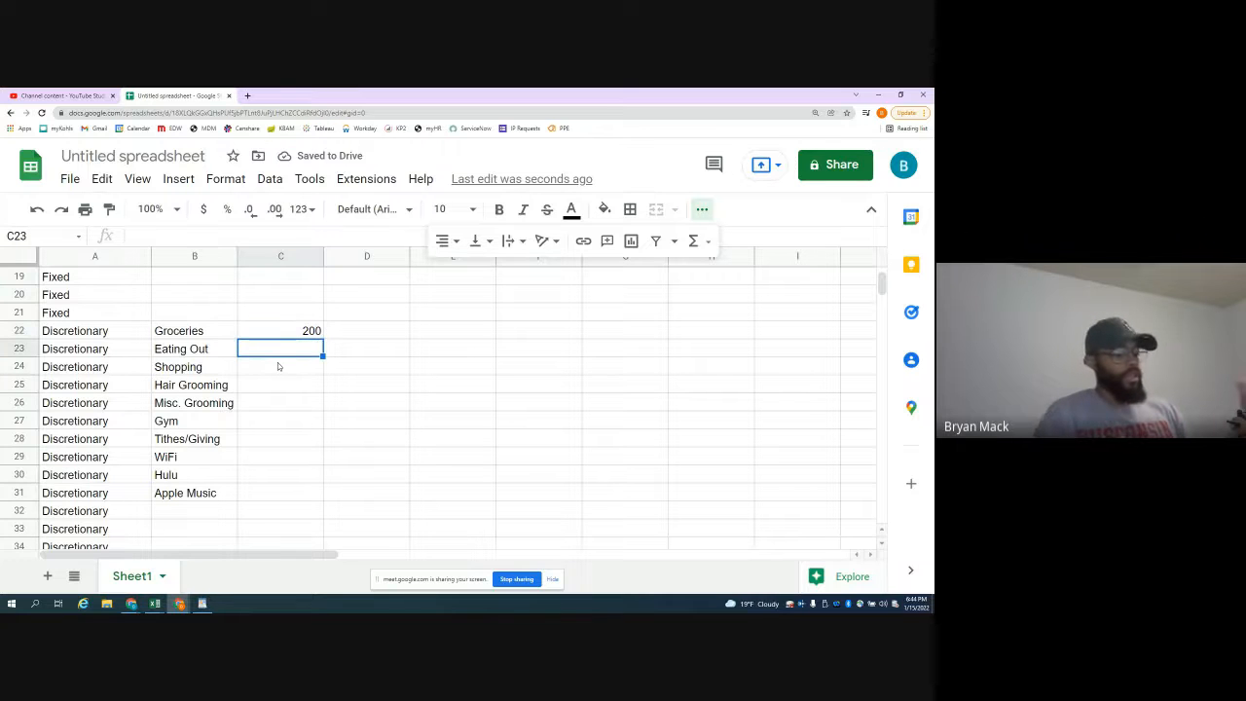
{"action": "type", "text": "="}
{"action": "left_click", "coordinate": [262, 333]}
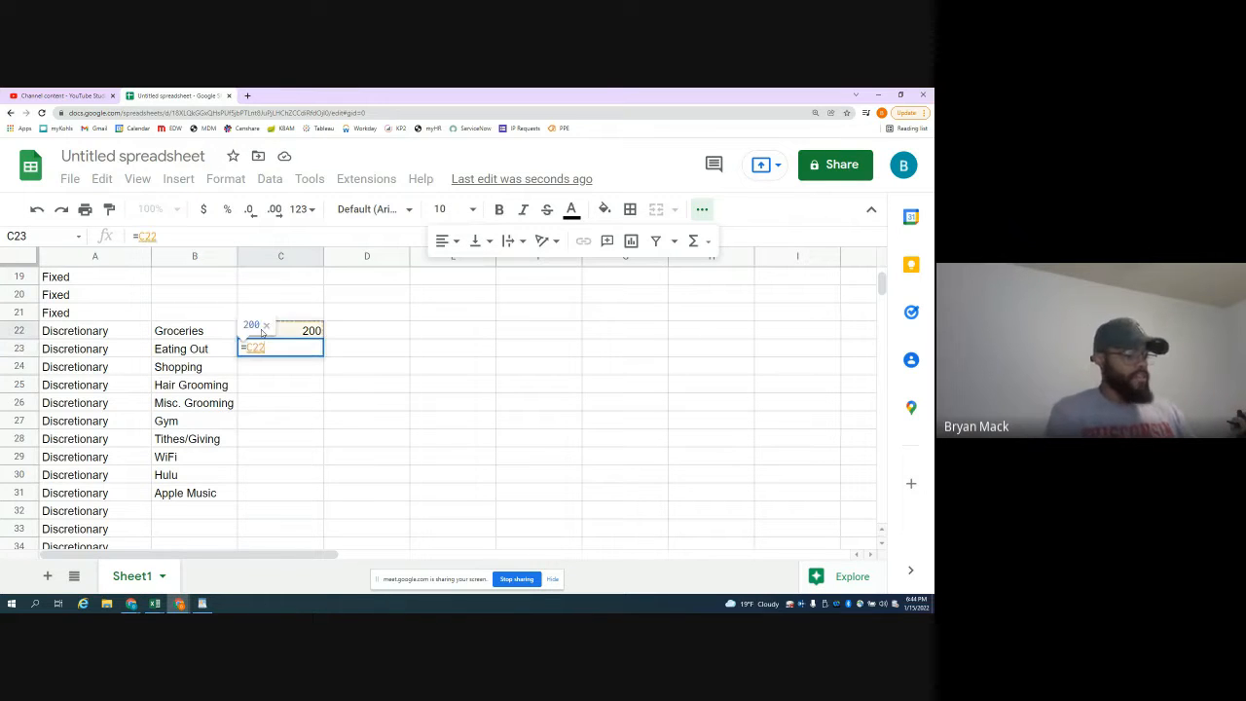
{"action": "type", "text": "/2"}
{"action": "key", "text": "Return"}
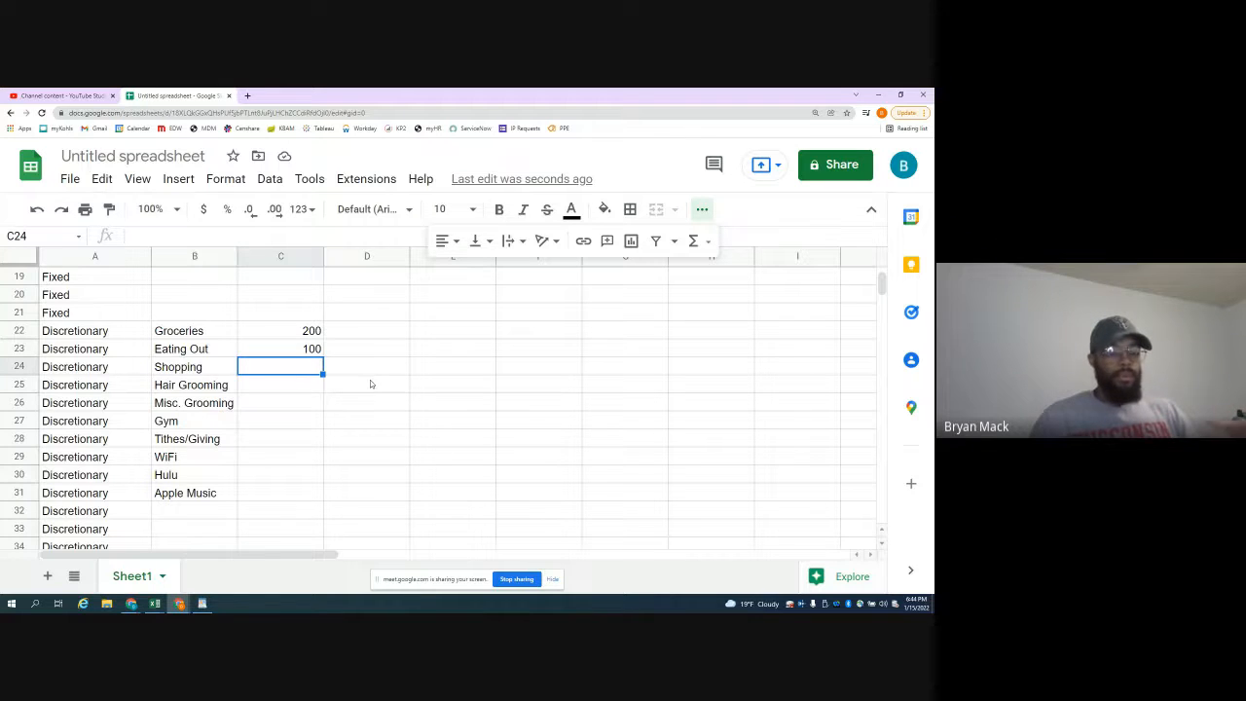
- Calculate the Shopping budget in C24 as 3% of monthly net income, using an absolute reference: =.03*$B$6
{"action": "scroll", "coordinate": [370, 383], "scroll_direction": "up", "scroll_amount": 3}
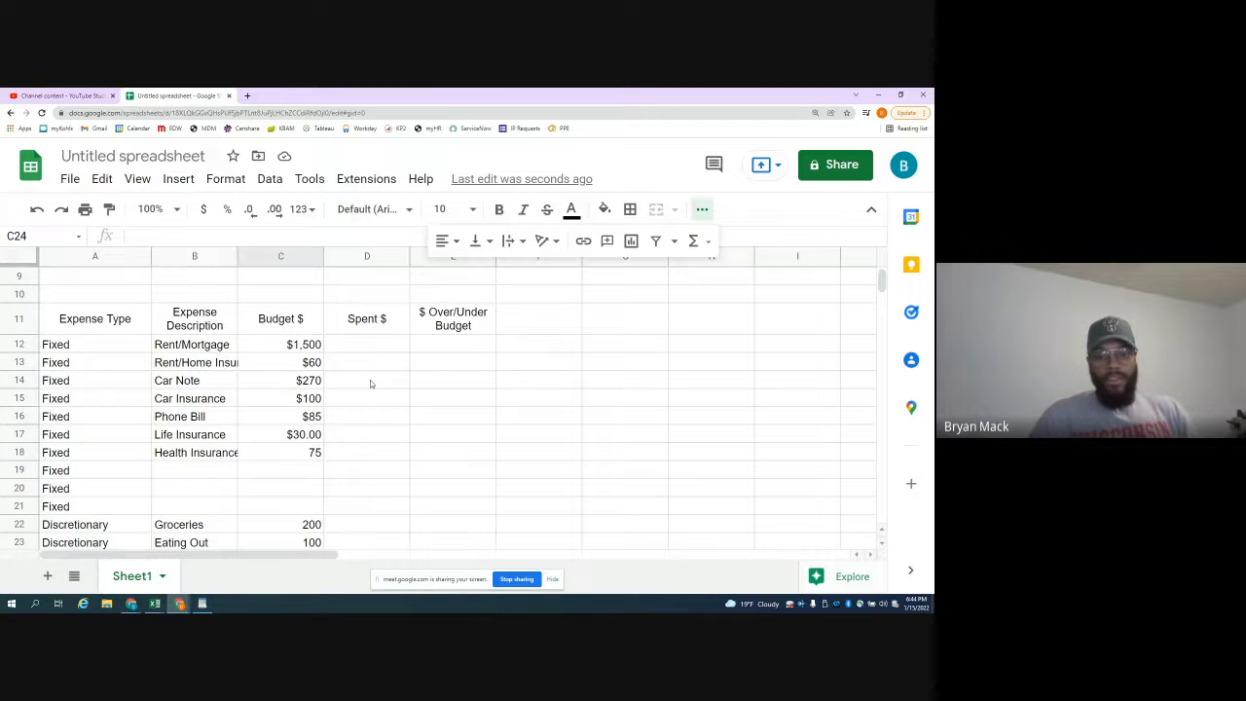
{"action": "scroll", "coordinate": [368, 383], "scroll_direction": "down", "scroll_amount": 2}
{"action": "scroll", "coordinate": [351, 389], "scroll_direction": "up", "scroll_amount": 2}
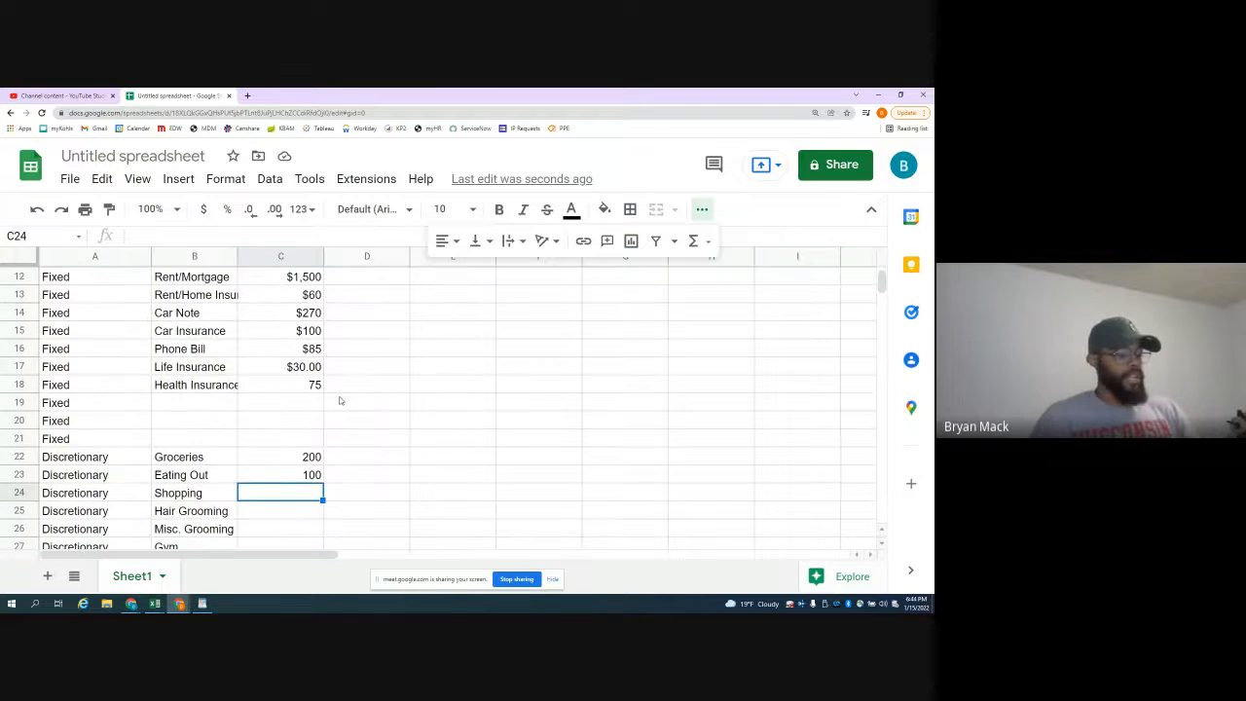
{"action": "type", "text": "="}
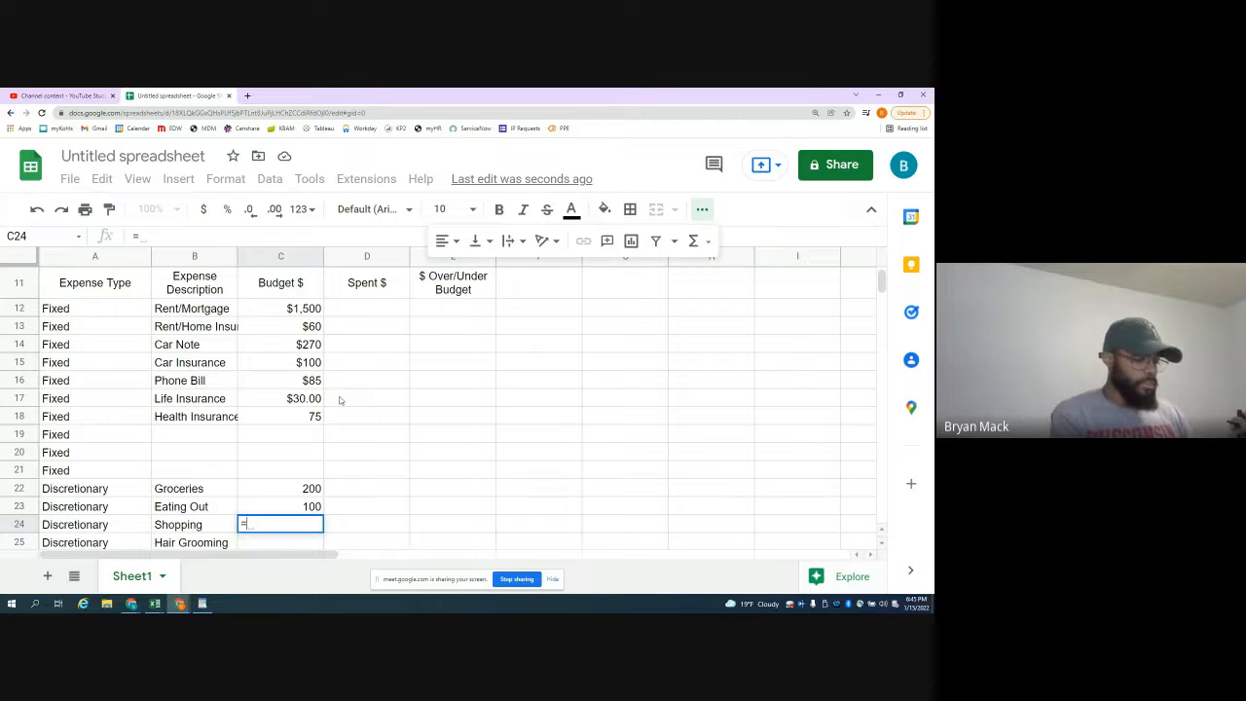
{"action": "type", "text": ".03*"}
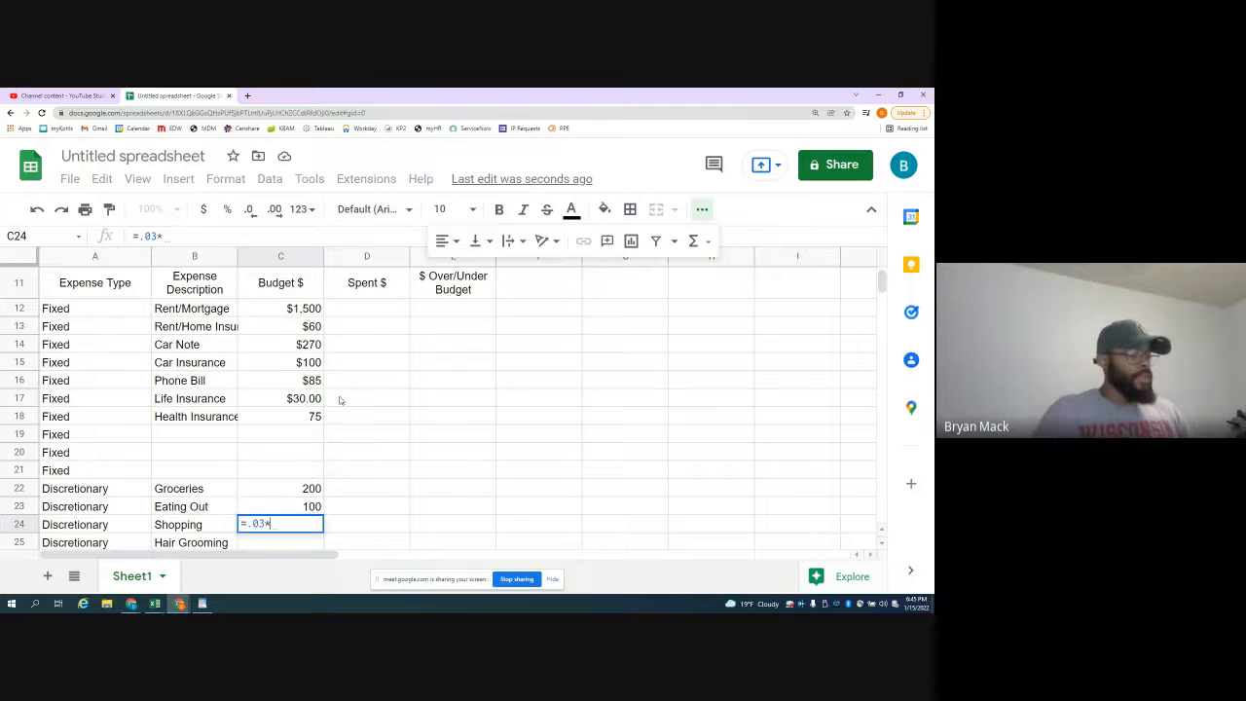
{"action": "scroll", "coordinate": [340, 399], "scroll_direction": "up", "scroll_amount": 5}
{"action": "left_click", "coordinate": [180, 365]}
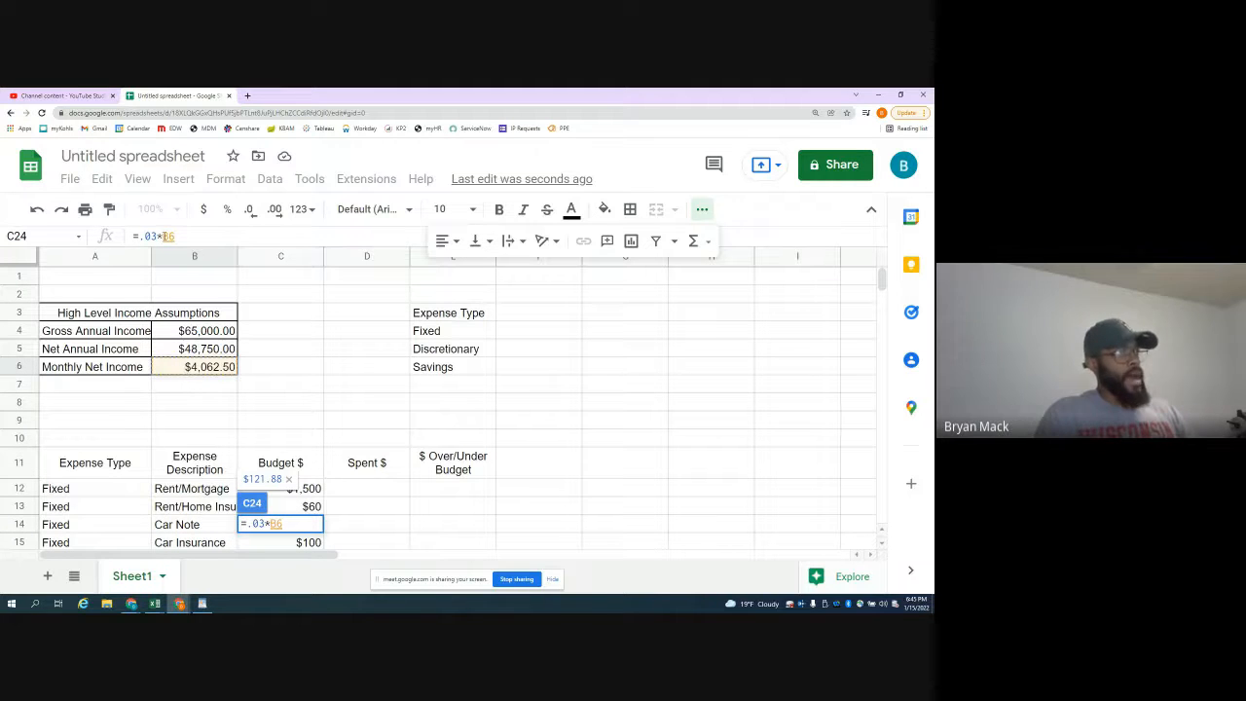
{"action": "left_click", "coordinate": [171, 242]}
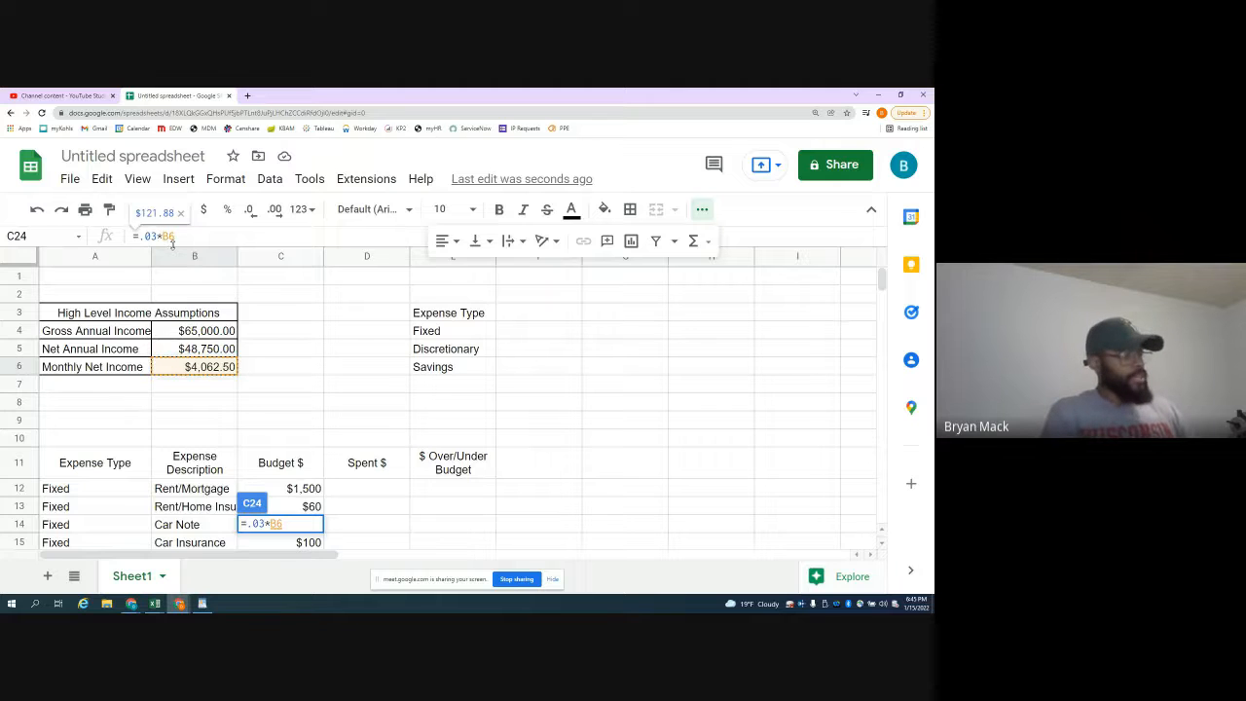
{"action": "key", "text": "F4"}
{"action": "type", "text": "$B$"}
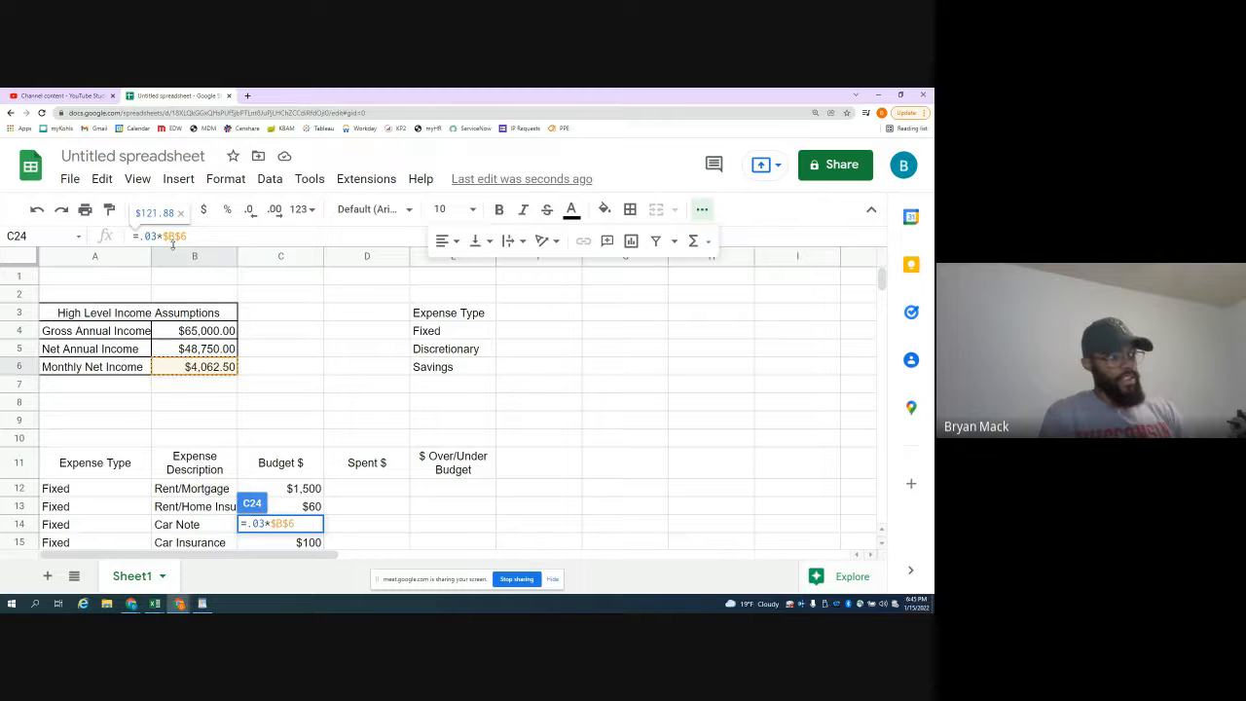
{"action": "key", "text": "Return"}
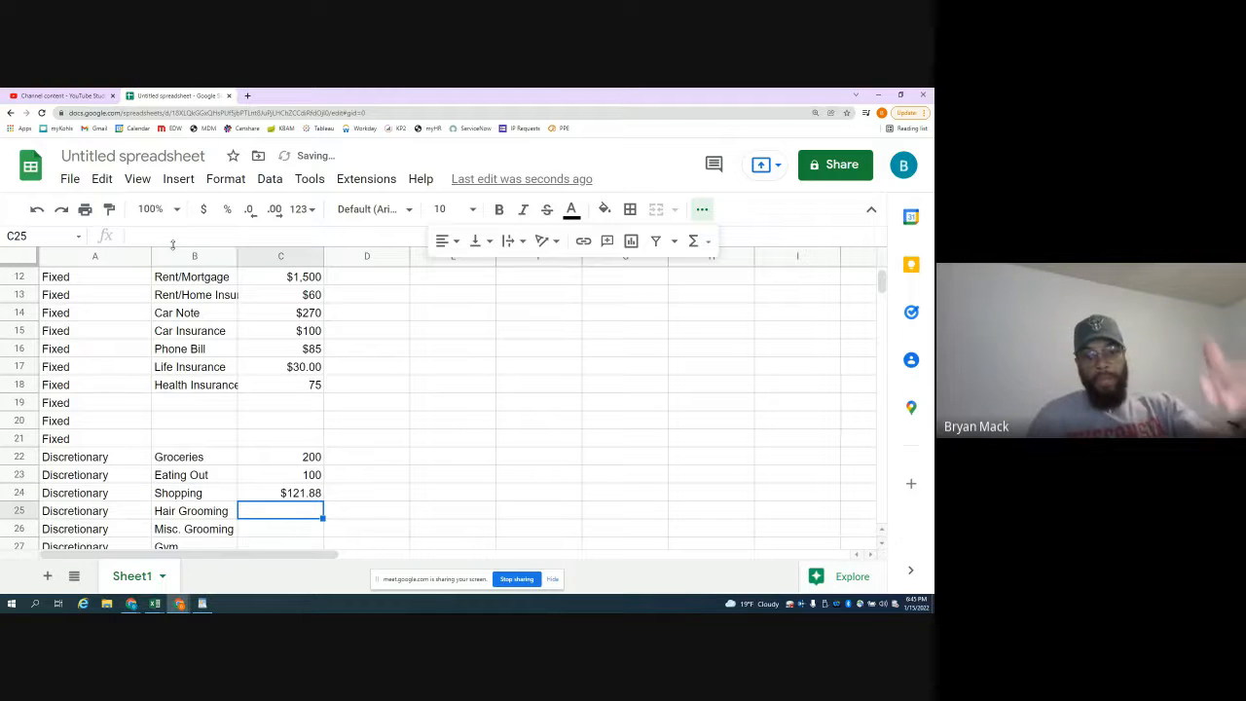
{"action": "left_click", "coordinate": [297, 500]}
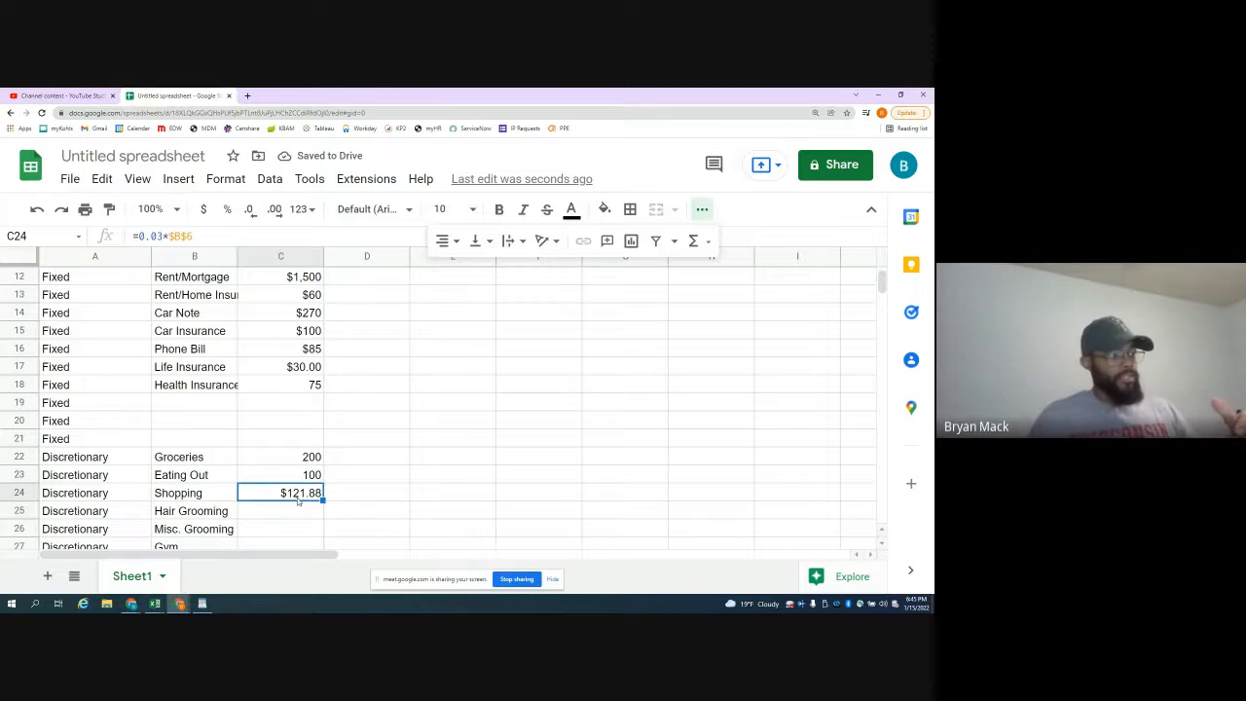
{"action": "scroll", "coordinate": [298, 497], "scroll_direction": "down", "scroll_amount": 3}
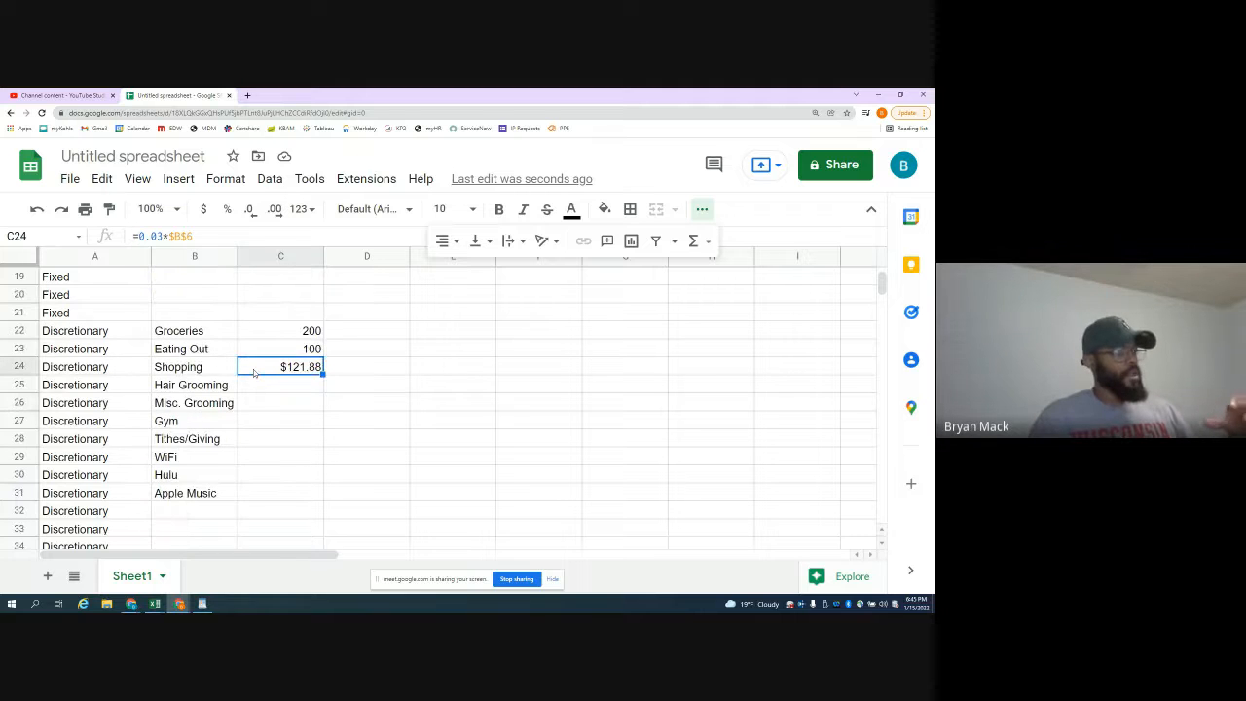
- Calculate the Hair Grooming budget in C25 with =(100+35)/2 and format it as currency
{"action": "left_click", "coordinate": [266, 390]}
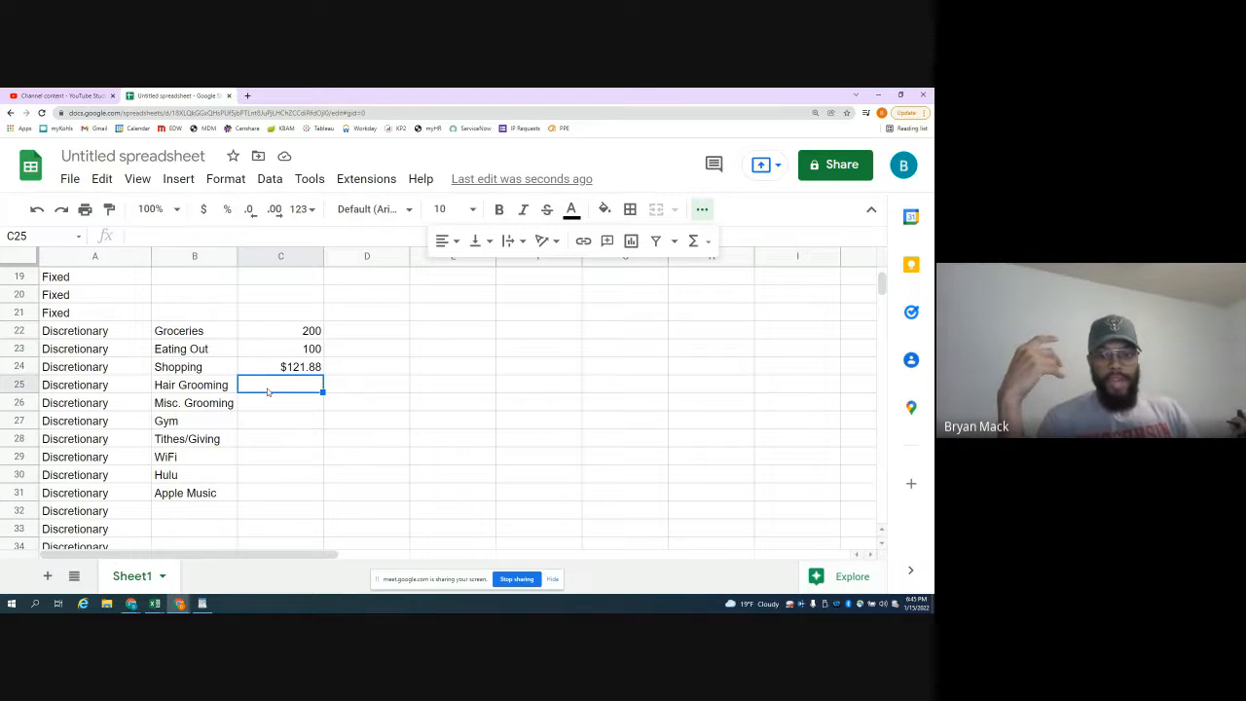
{"action": "type", "text": "="}
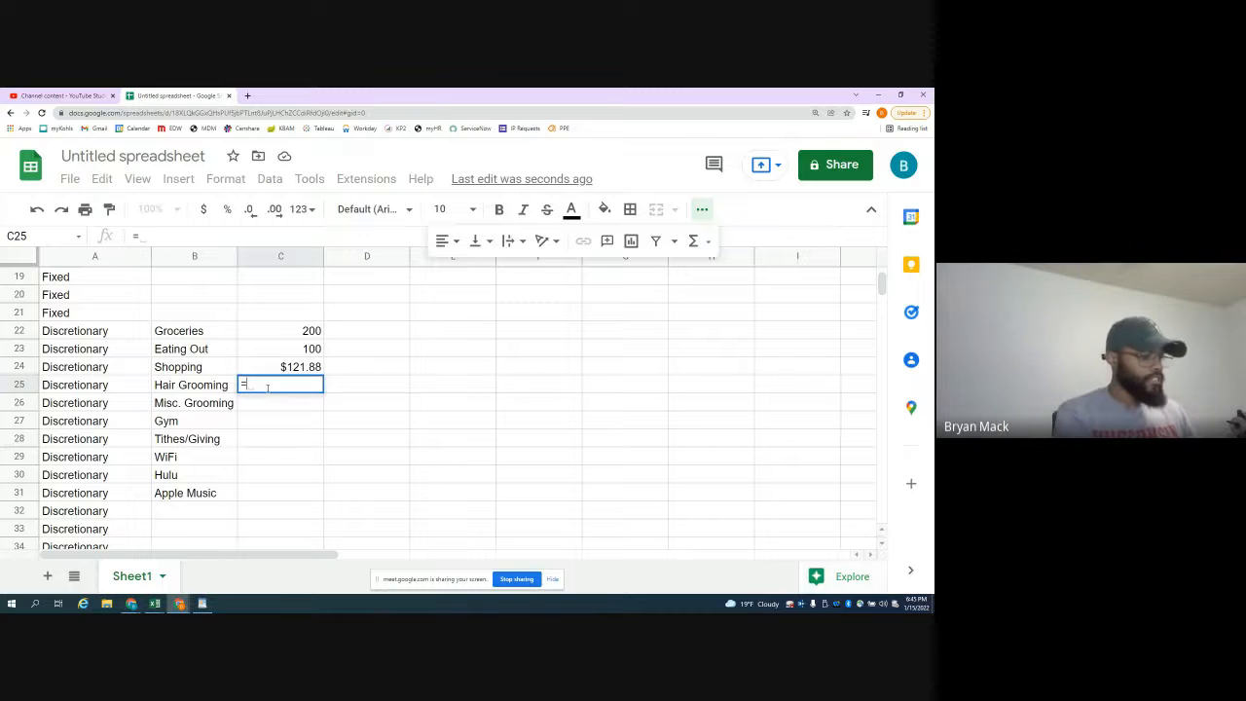
{"action": "type", "text": "(100"}
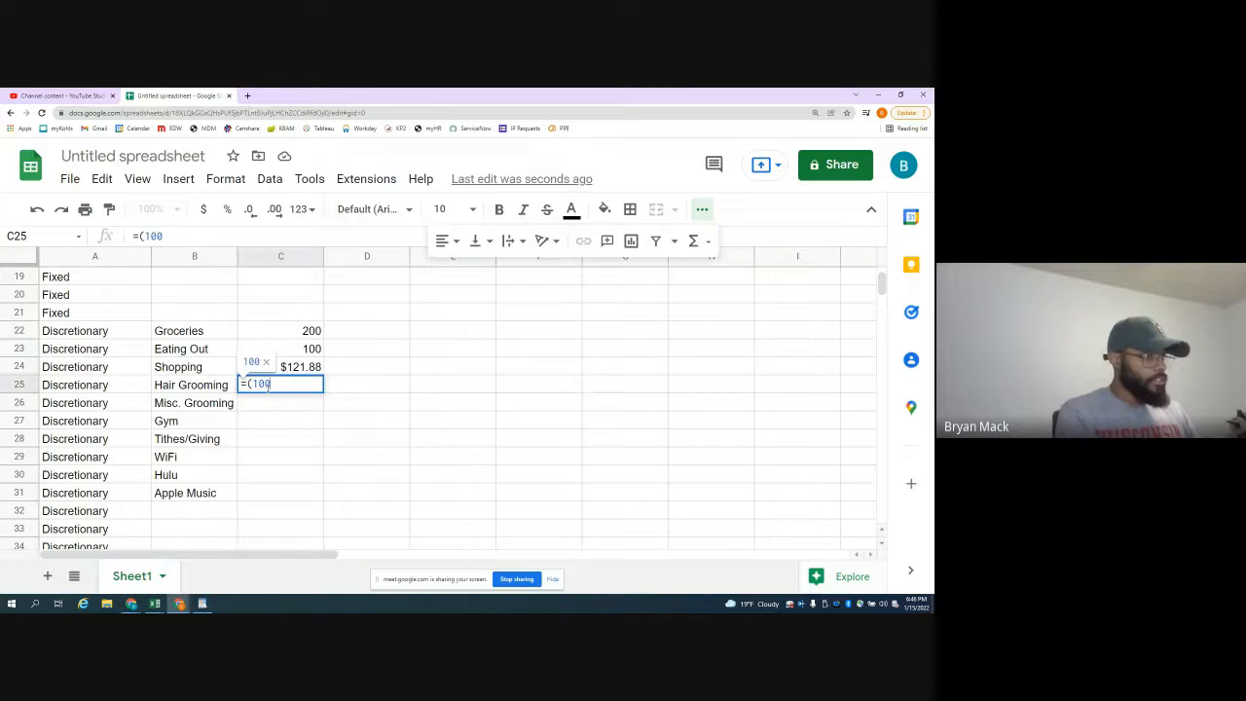
{"action": "type", "text": "+35)/2"}
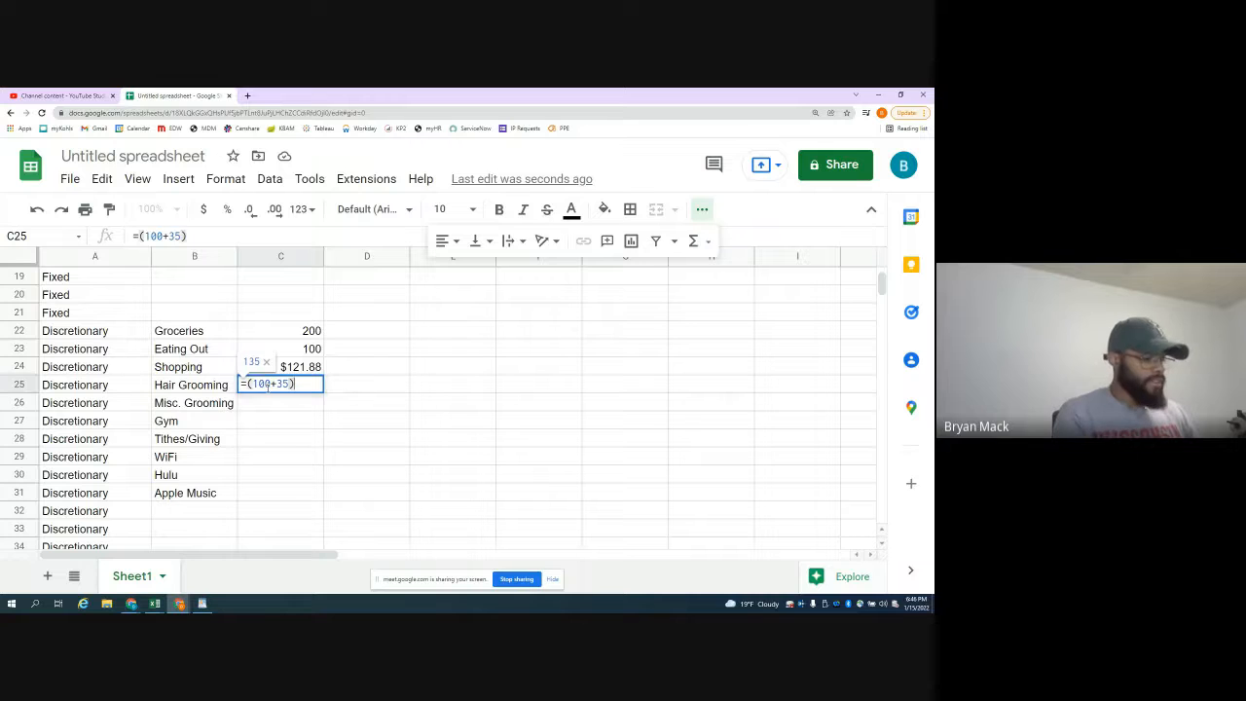
{"action": "key", "text": "Return"}
{"action": "left_click", "coordinate": [268, 388]}
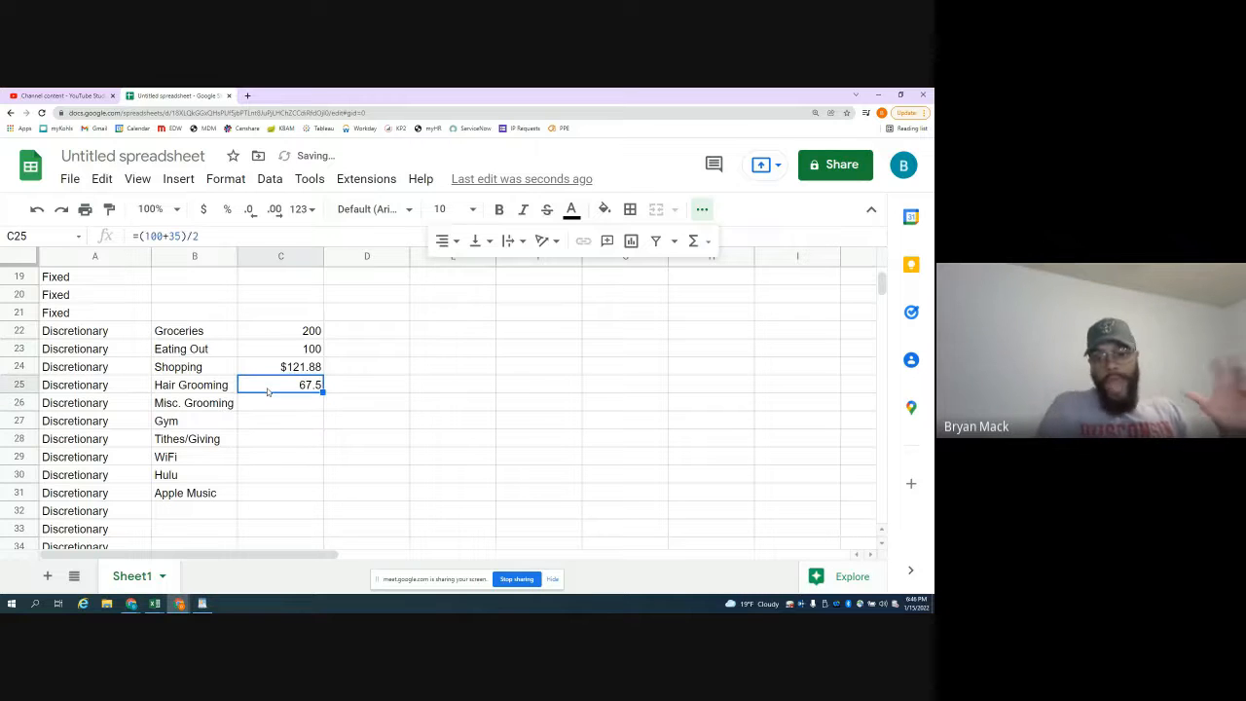
{"action": "left_click", "coordinate": [203, 209]}
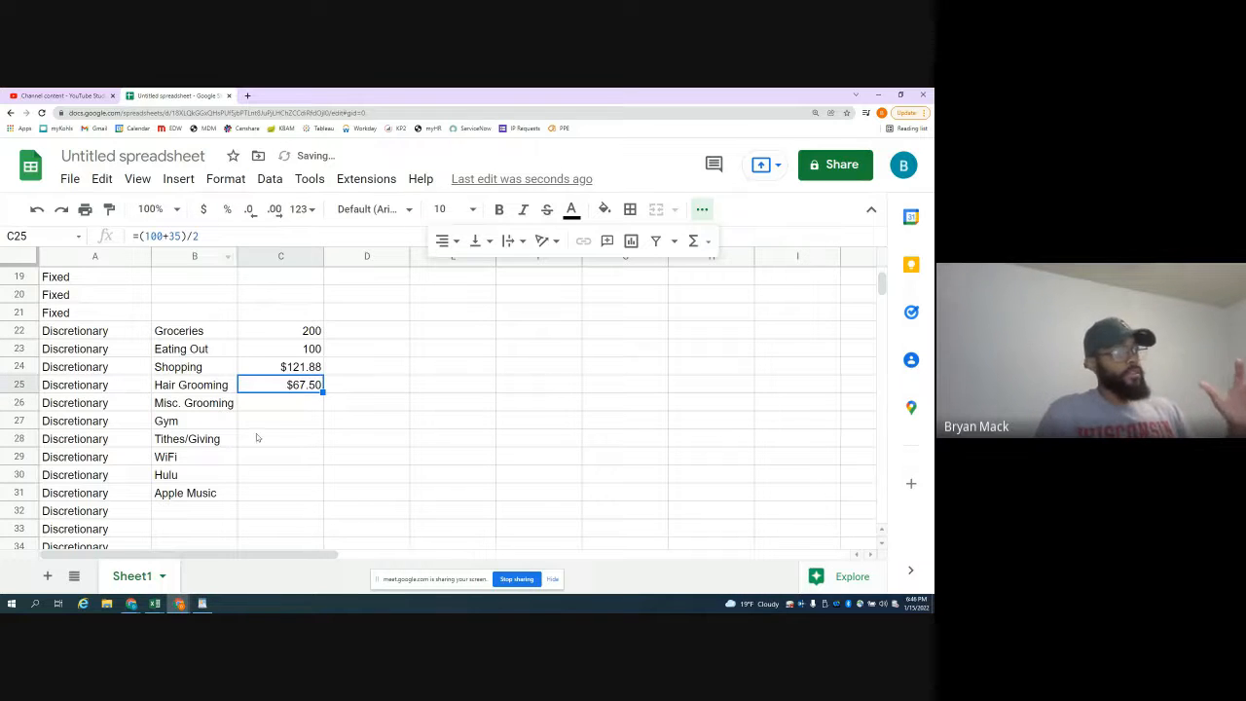
- Double the Hair Grooming budget by extending the C25 formula to =((100+35)/2)*2
{"action": "left_click", "coordinate": [139, 237]}
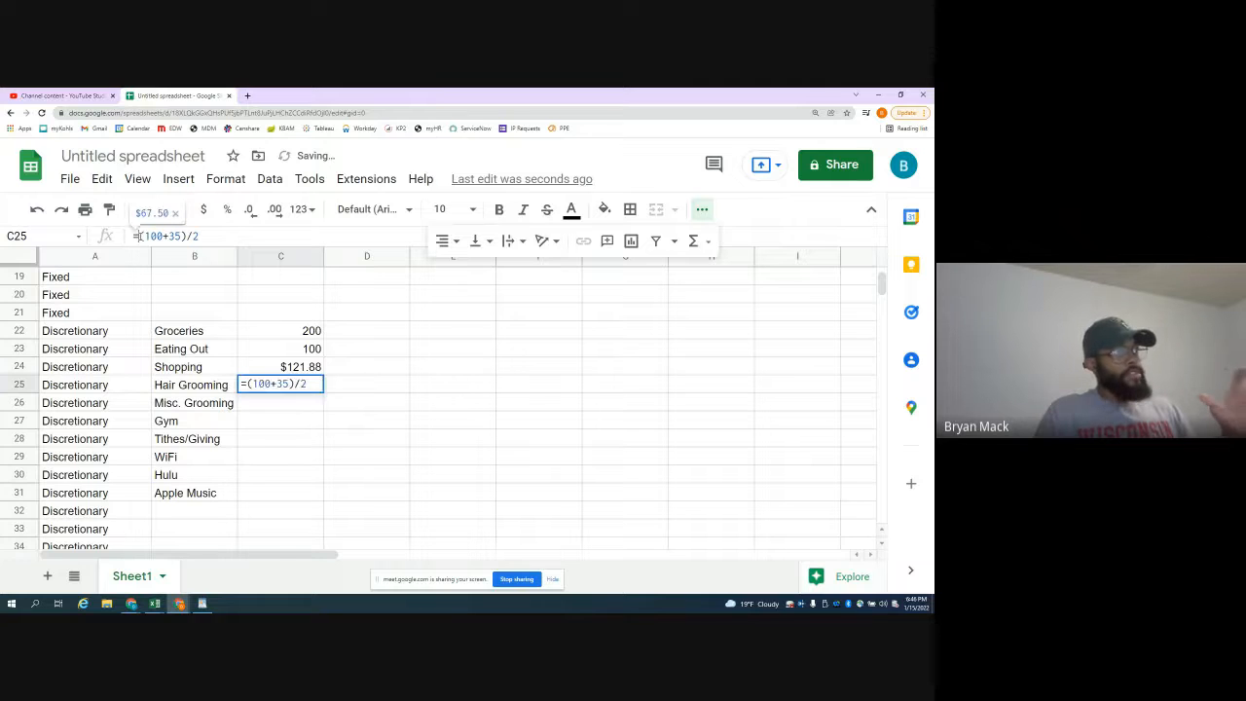
{"action": "type", "text": "("}
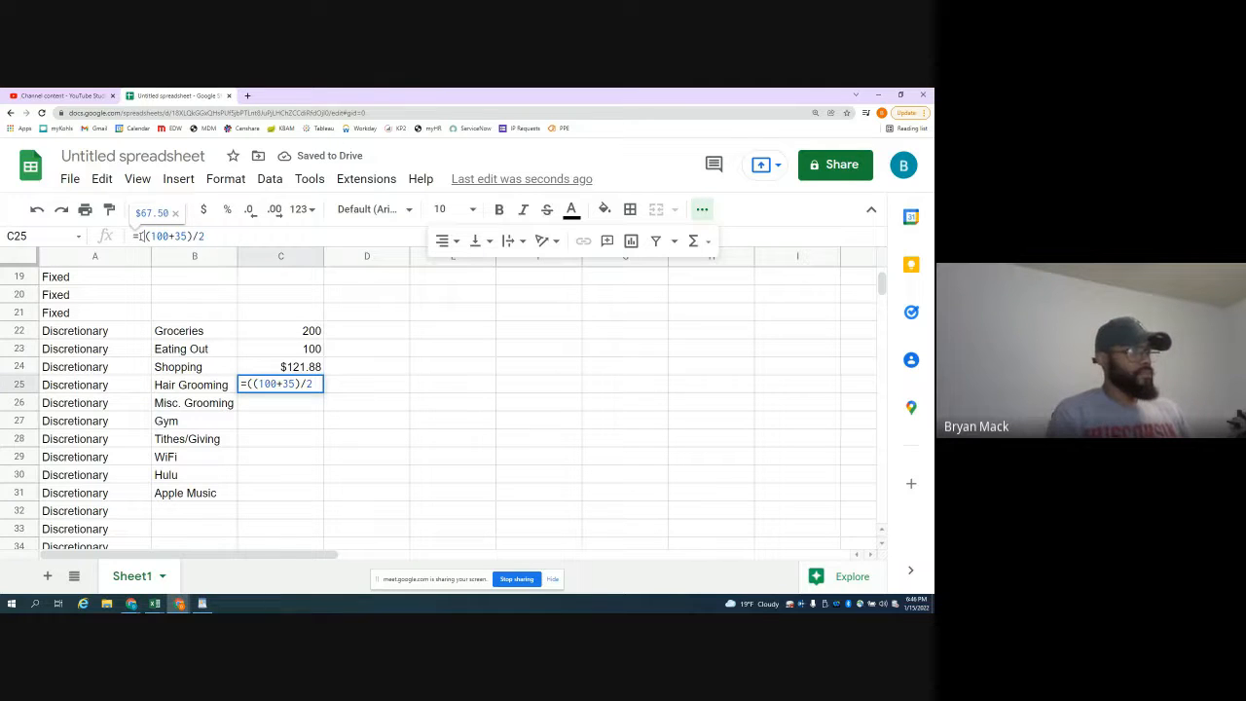
{"action": "type", "text": ")*2"}
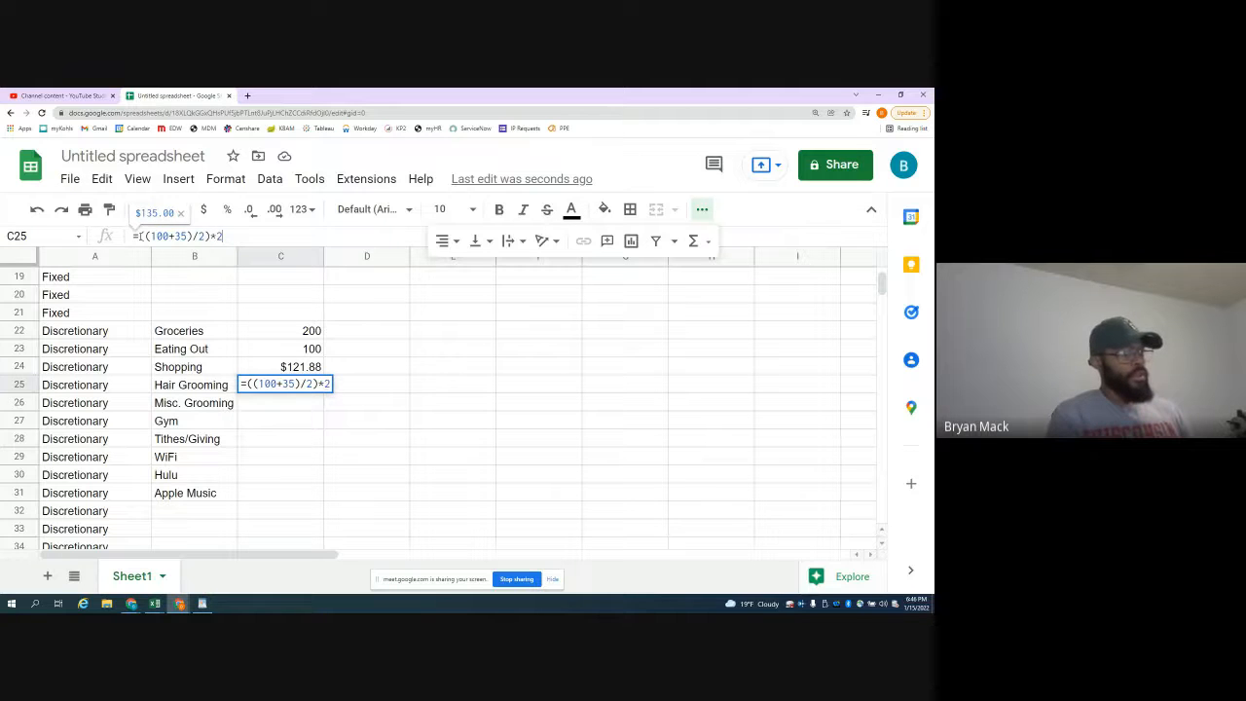
{"action": "key", "text": "Return"}
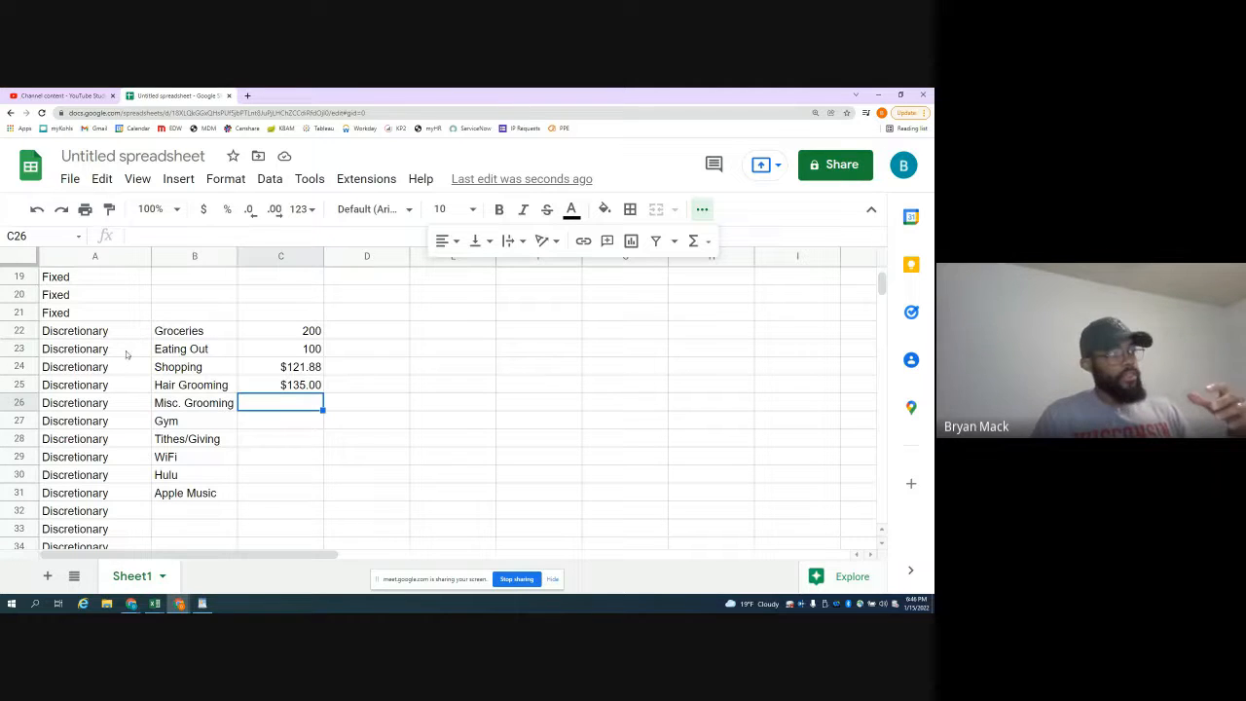
{"action": "key", "text": "Up"}
{"action": "left_click", "coordinate": [270, 408]}
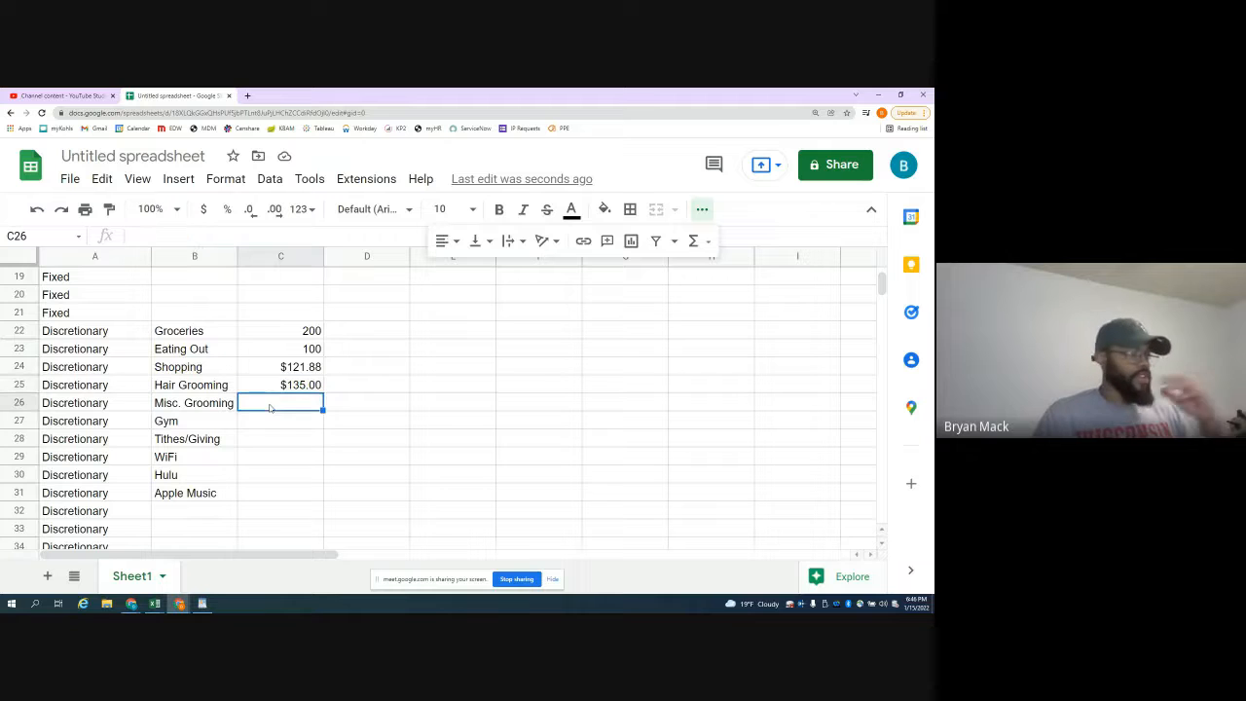
- Add a 20% markup to the Hair Grooming budget by extending the C25 formula to =(((100+35)/2)*2)*1.2
{"action": "left_click", "coordinate": [259, 390]}
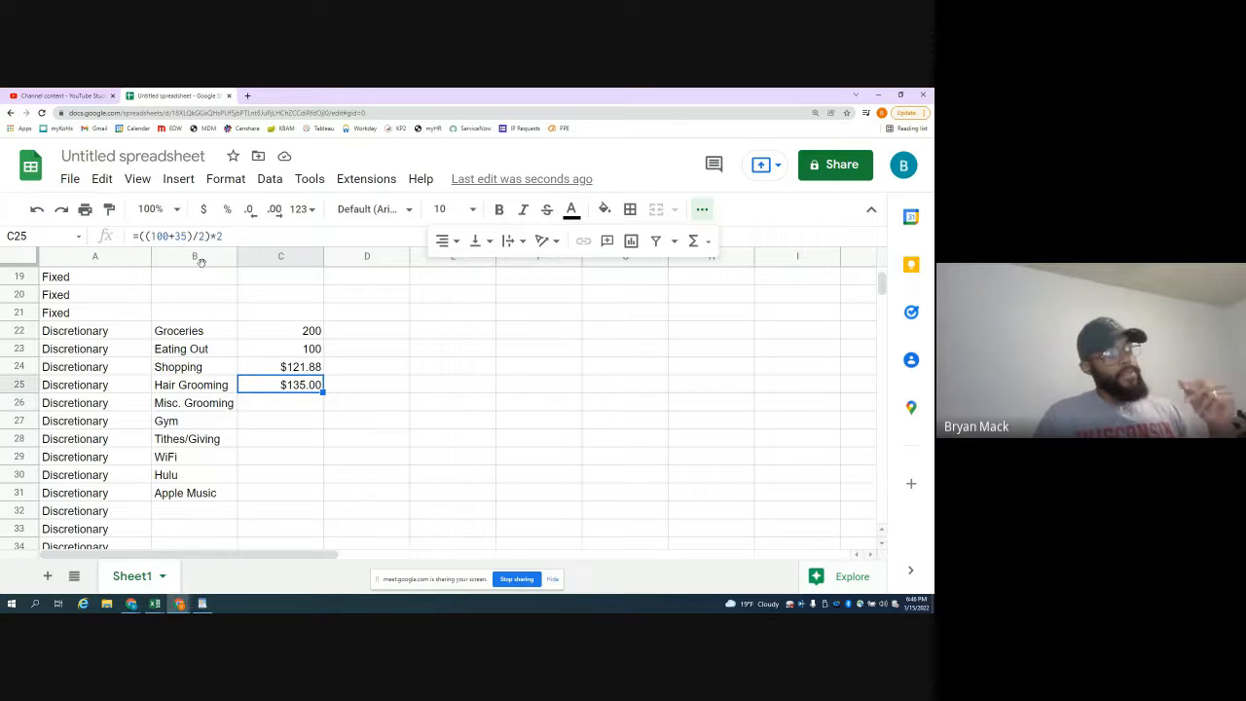
{"action": "left_click", "coordinate": [144, 235]}
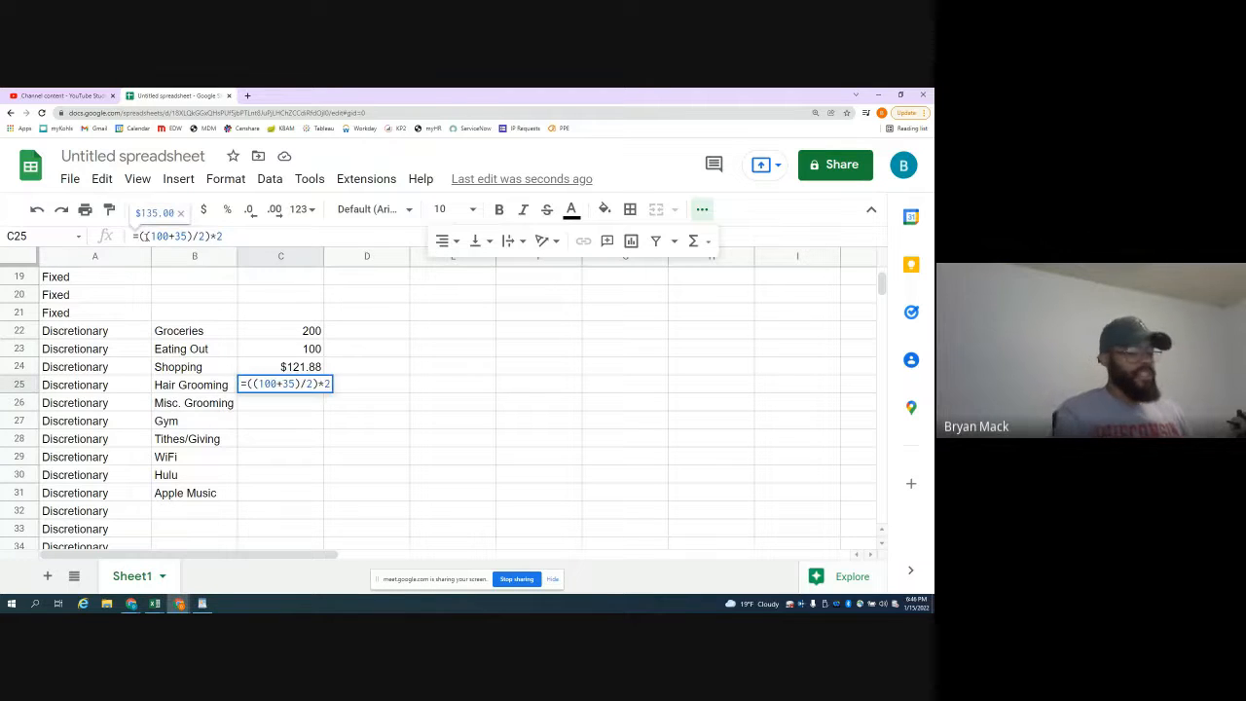
{"action": "type", "text": "("}
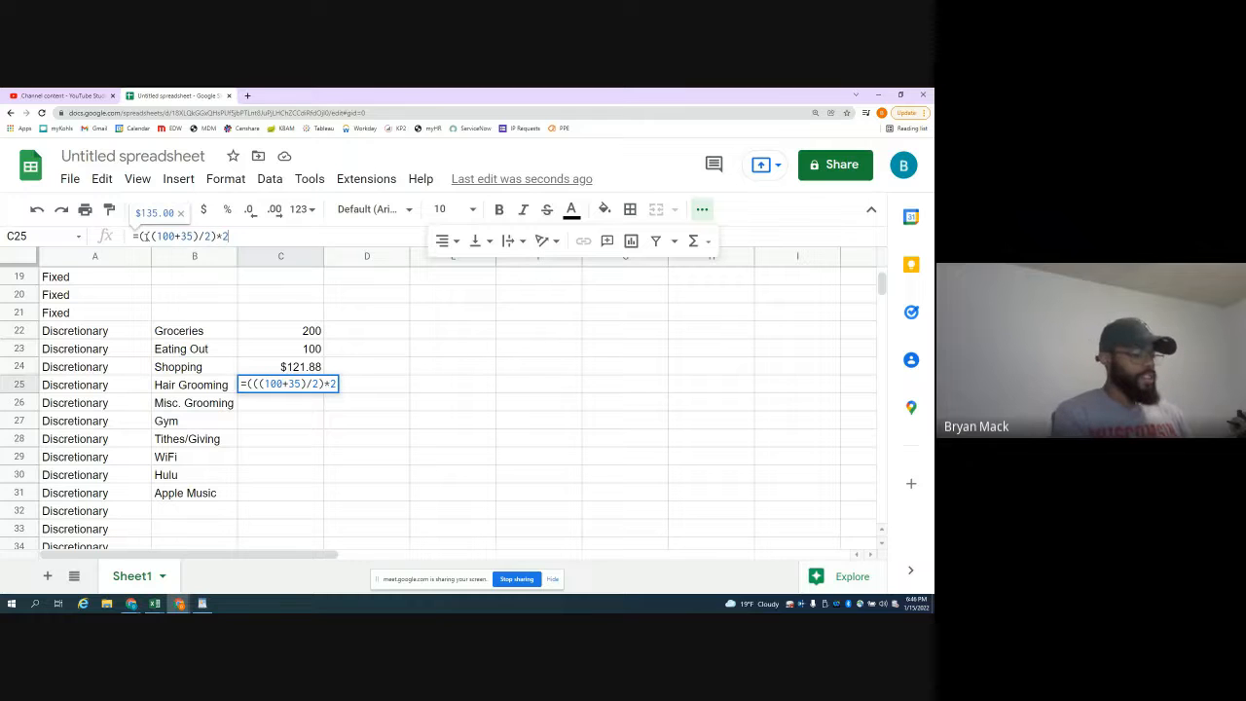
{"action": "type", "text": ")"}
{"action": "type", "text": "+27"}
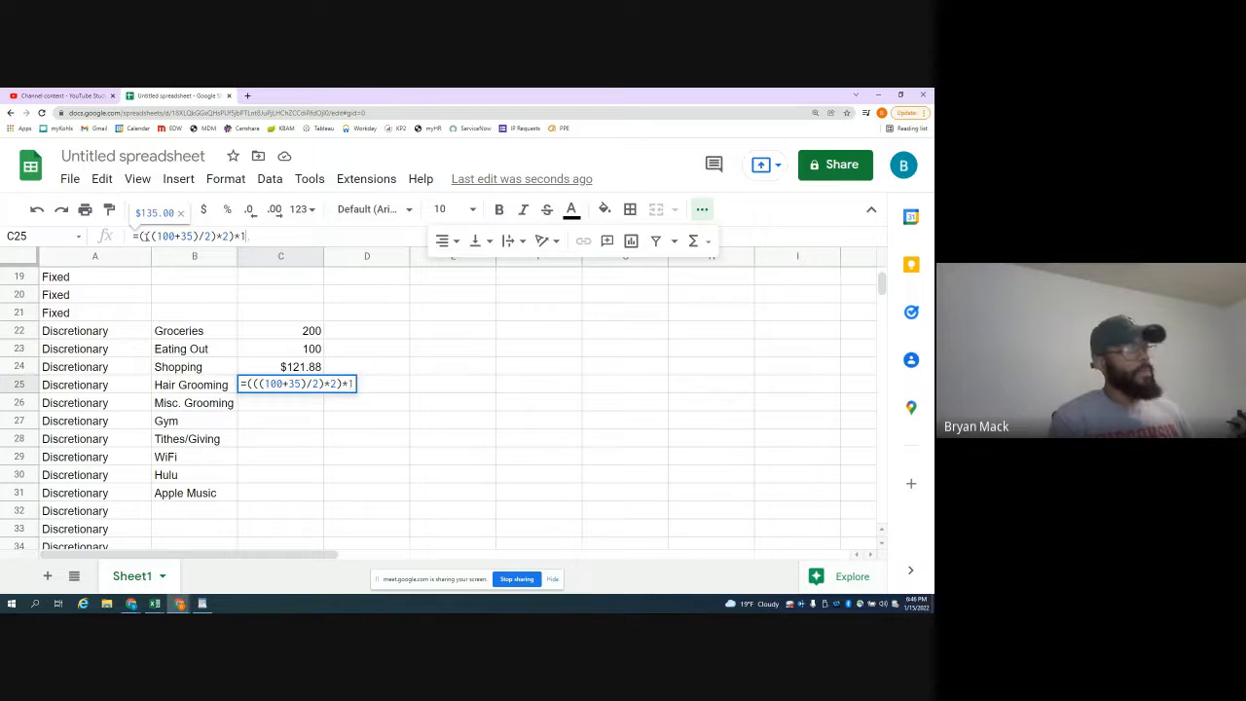
{"action": "key", "text": "Return"}
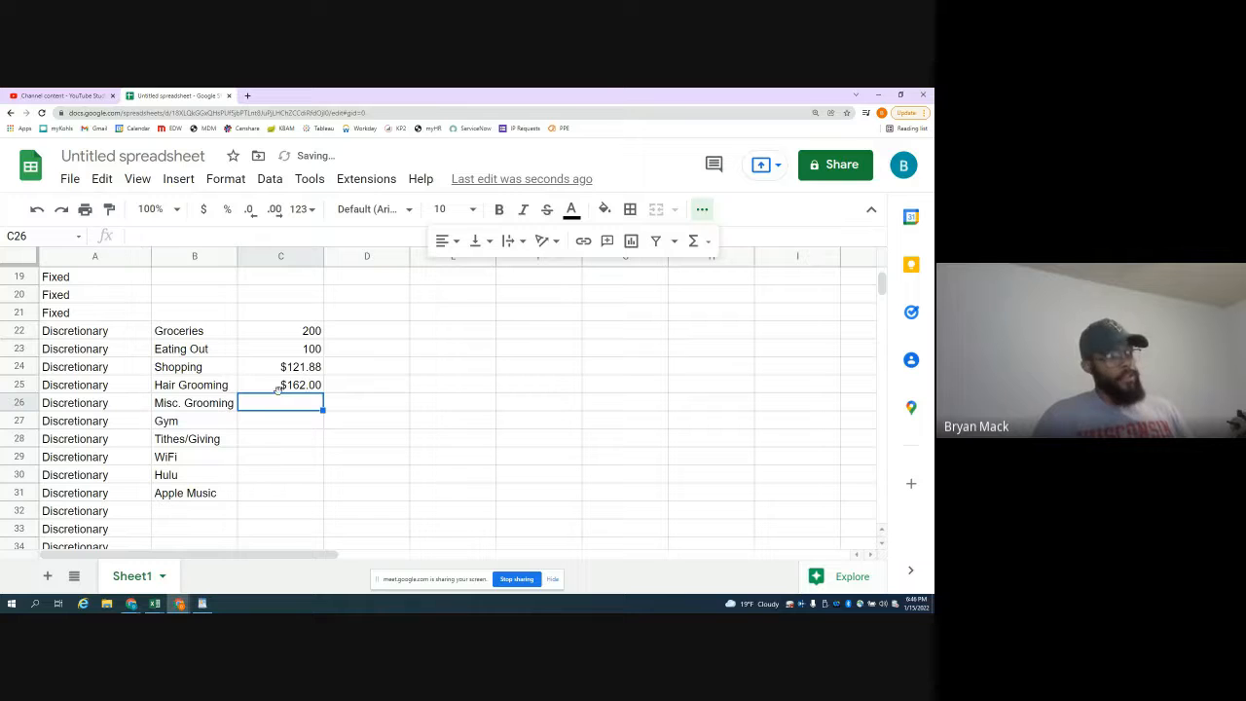
{"action": "left_click", "coordinate": [279, 388]}
{"action": "left_click_drag", "start_coordinate": [240, 236], "coordinate": [256, 237]}
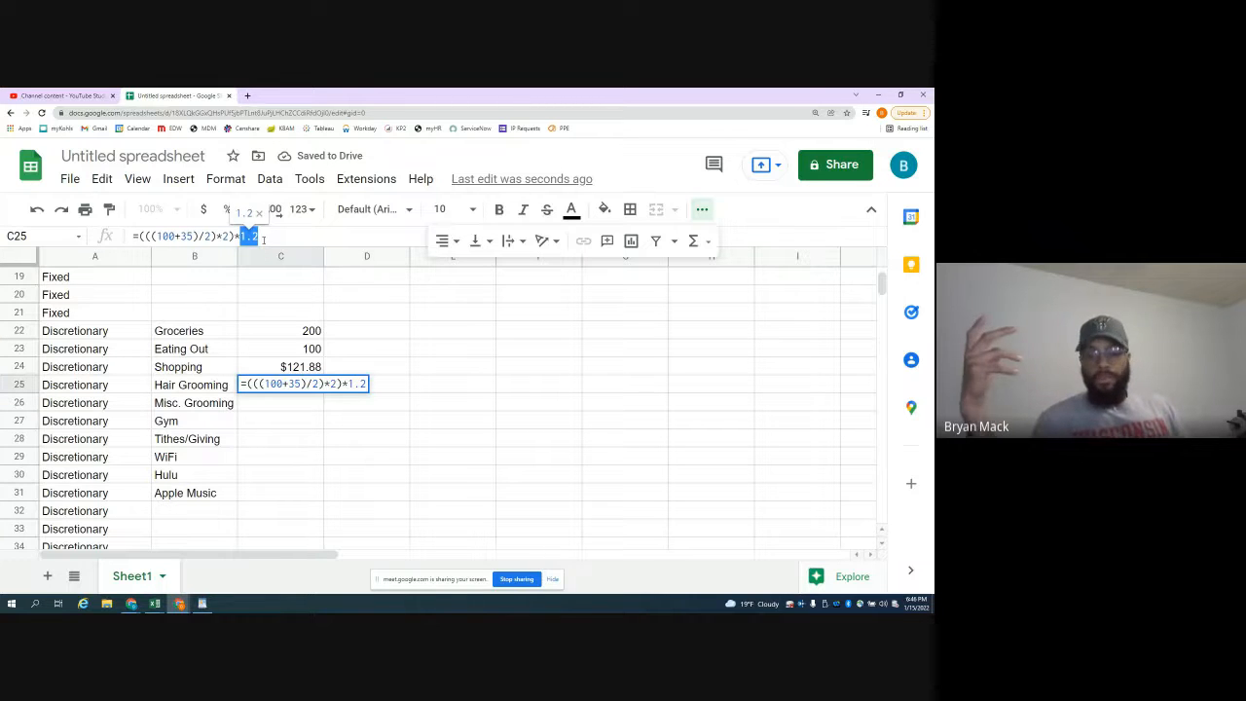
{"action": "key", "text": "Escape"}
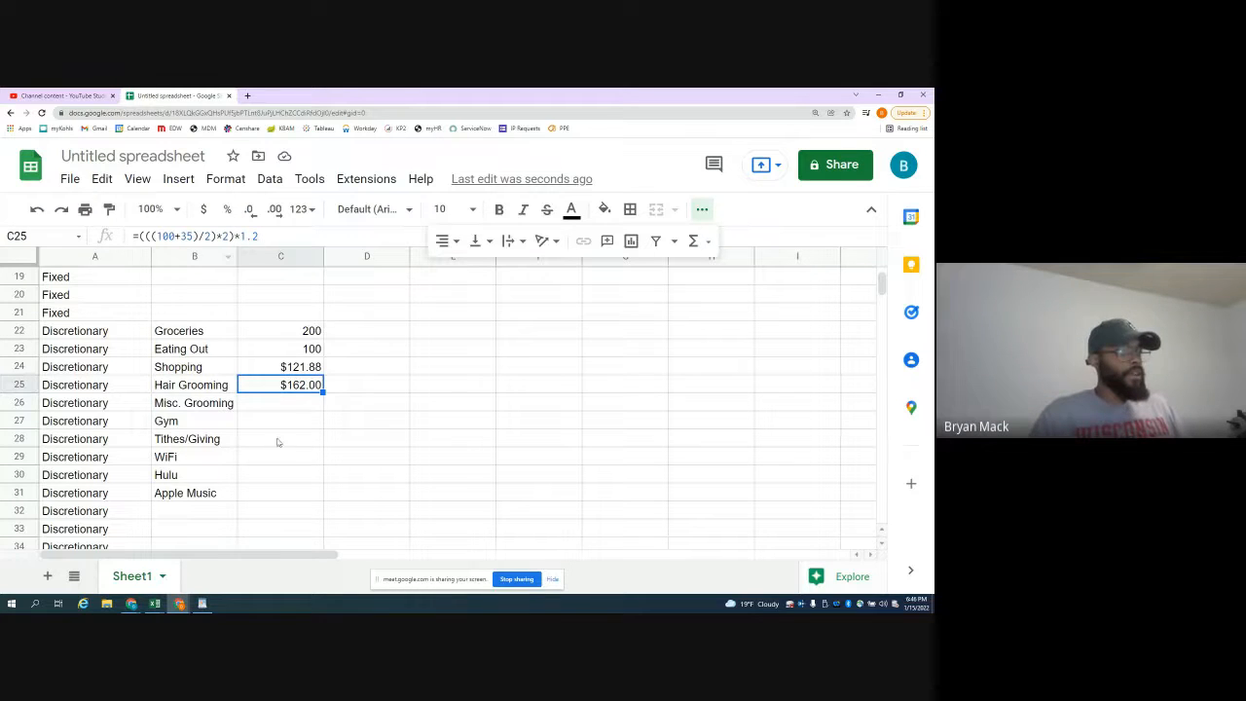
- Set the Misc. Grooming budget in C26 equal to the Hair Grooming budget with a reference to C25
{"action": "left_click", "coordinate": [278, 406]}
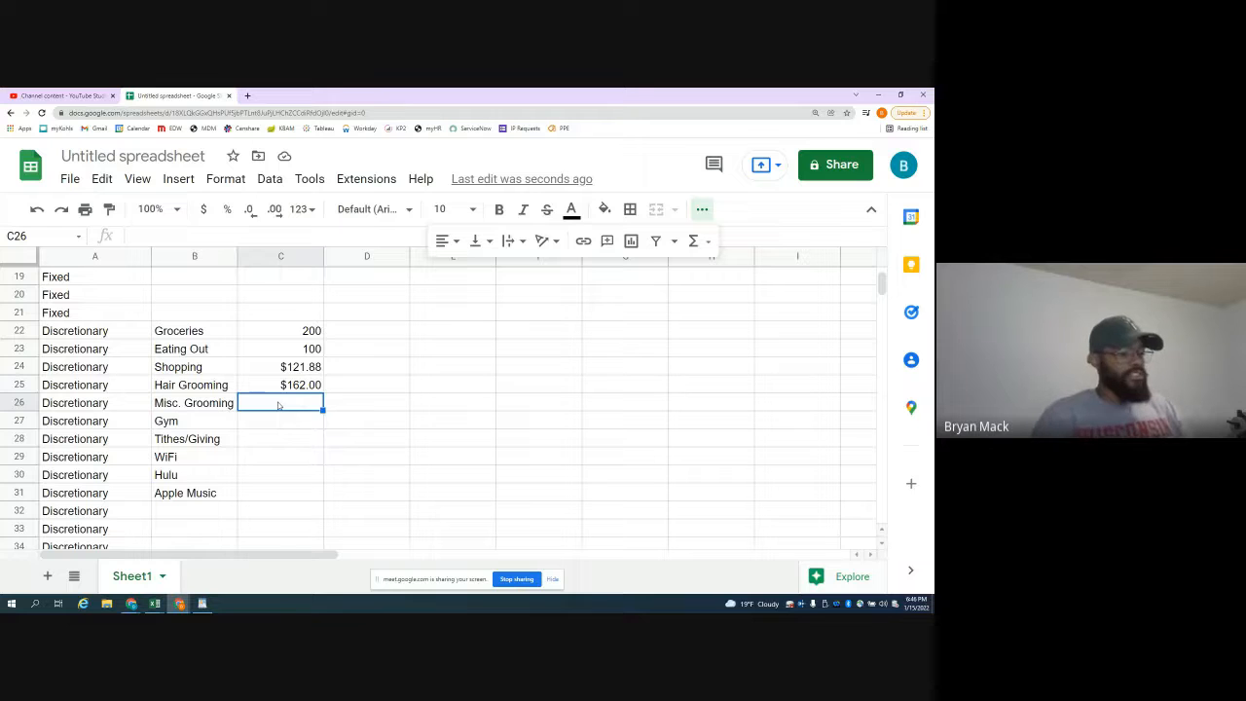
{"action": "type", "text": "="}
{"action": "left_click", "coordinate": [290, 385]}
{"action": "key", "text": "Return"}
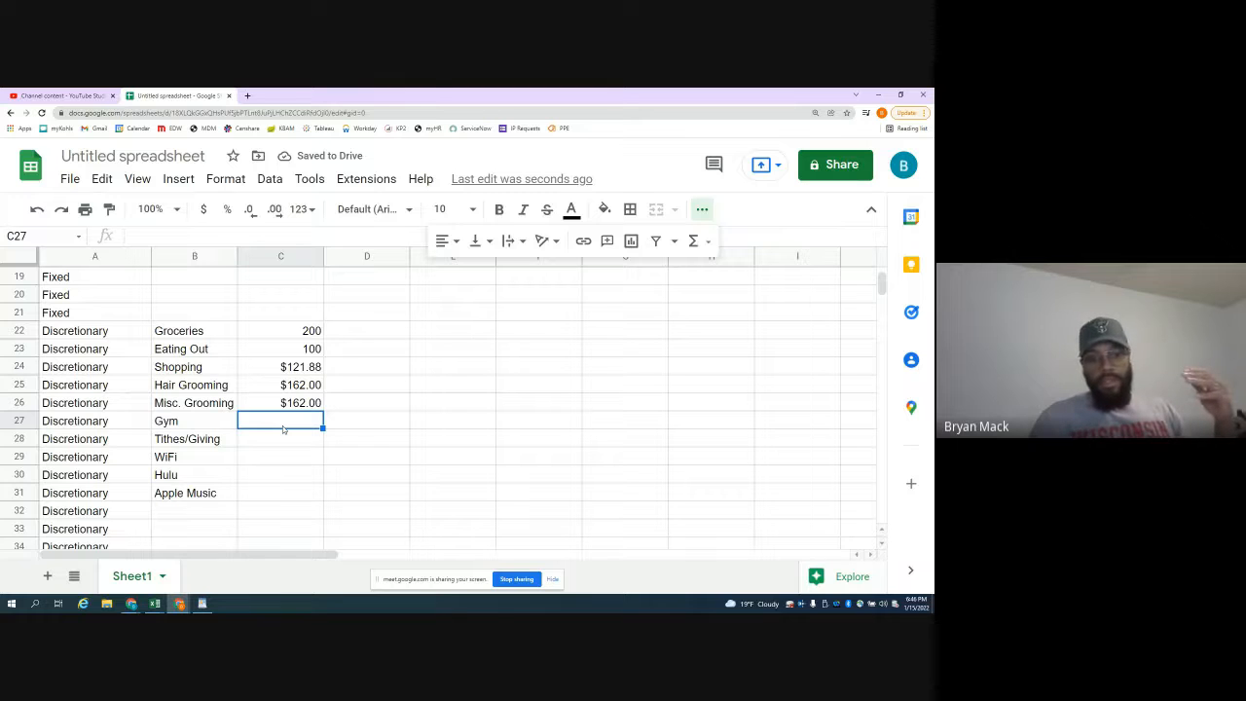
- Enter 40 as the Gym budget in C27 and replace it with 25
{"action": "type", "text": "40"}
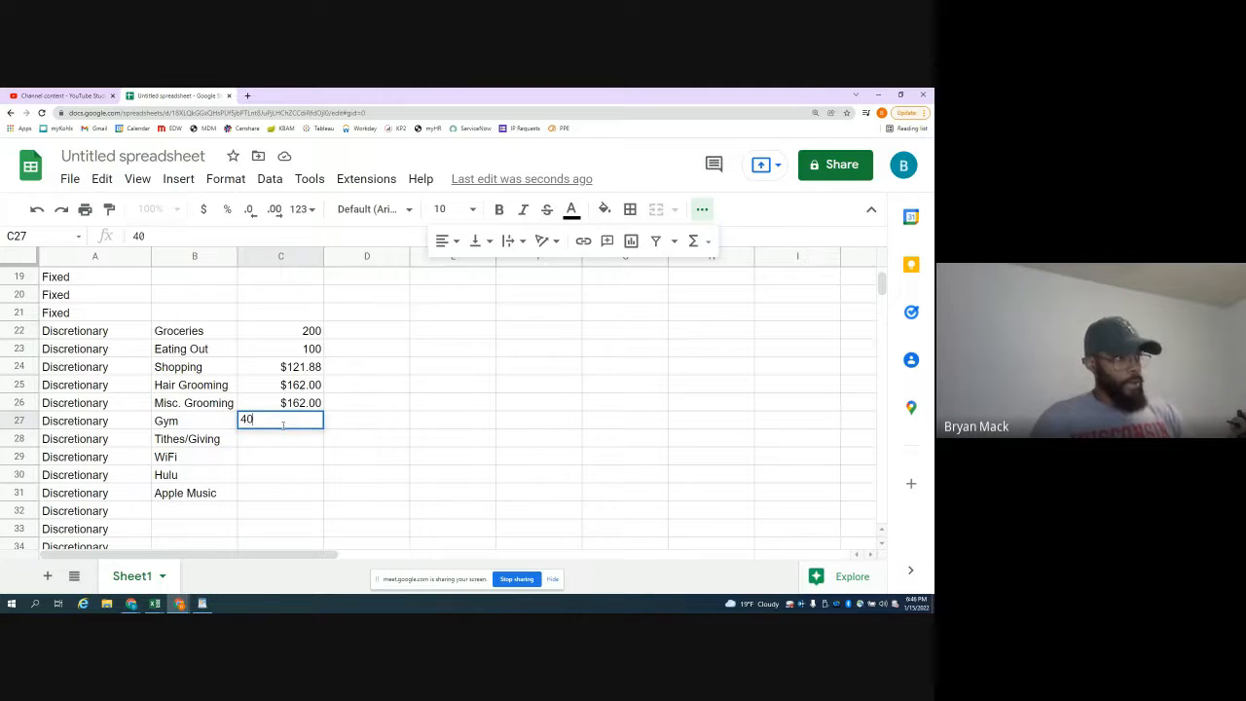
{"action": "key", "text": "Return"}
{"action": "left_click", "coordinate": [283, 426]}
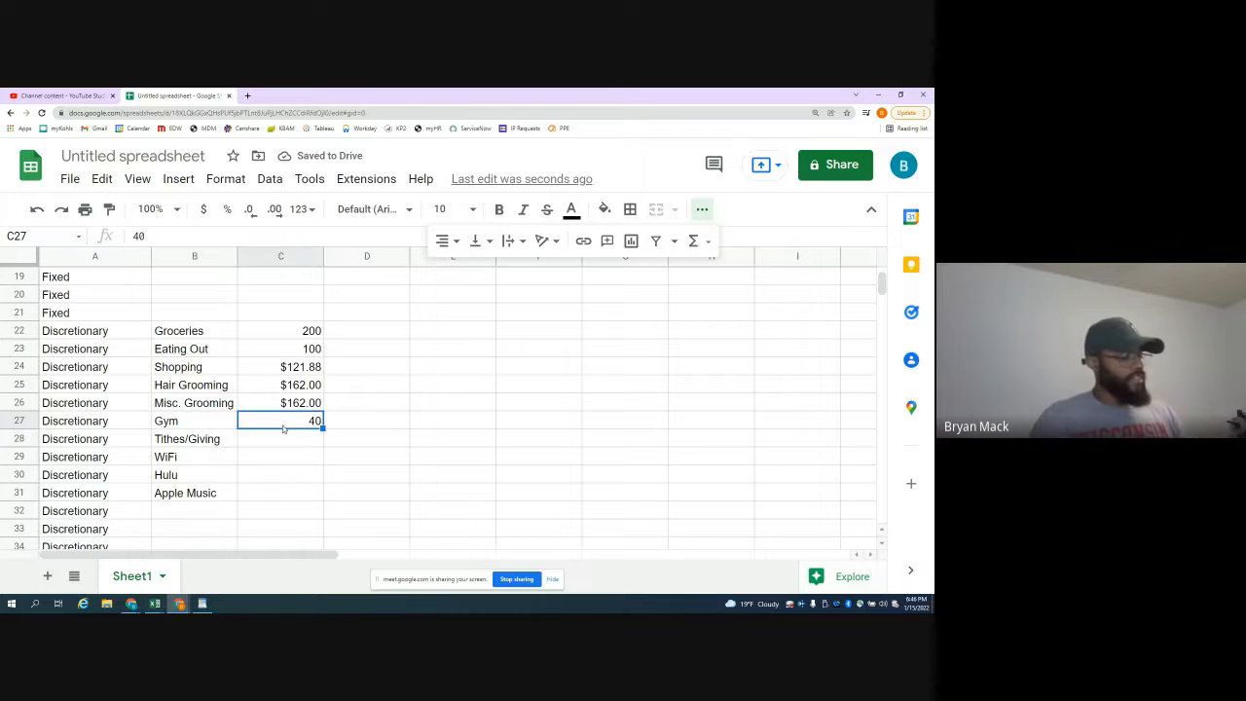
{"action": "type", "text": "25"}
{"action": "key", "text": "Return"}
{"action": "left_click", "coordinate": [301, 427]}
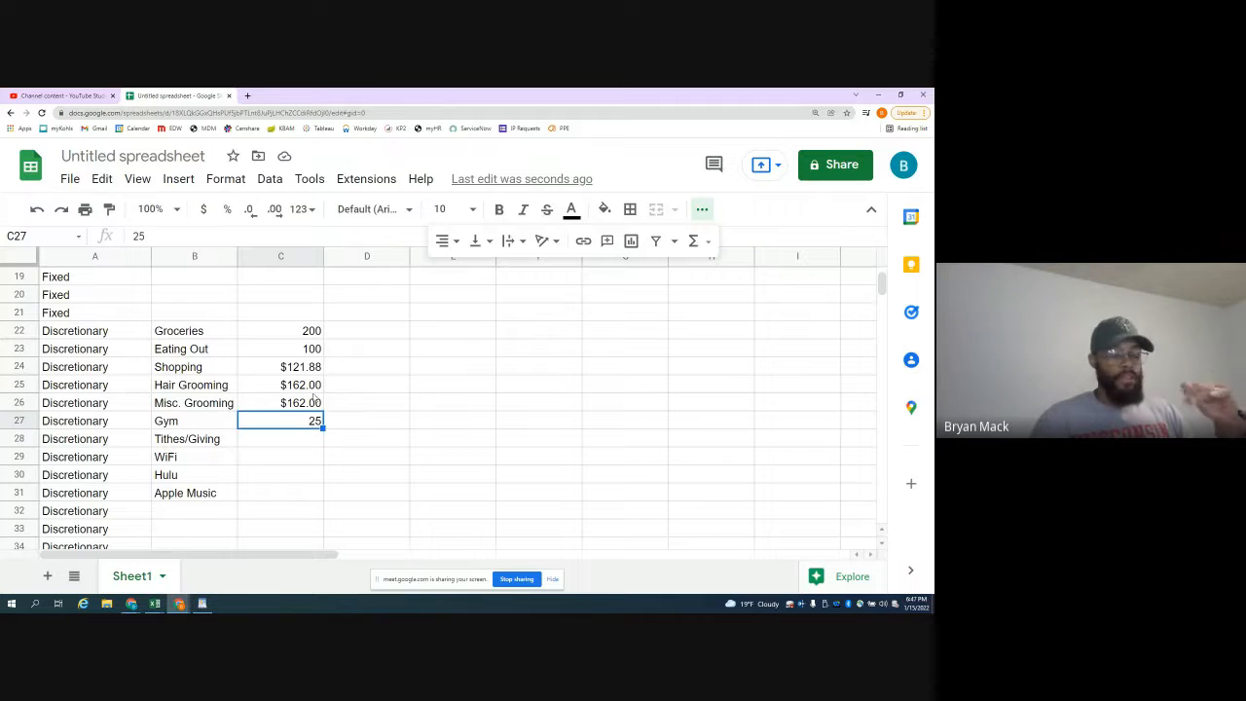
- Calculate the Tithes/Giving budget in C28 as 10% of monthly net income, using an absolute reference: =.1*$B$6
{"action": "left_click", "coordinate": [284, 439]}
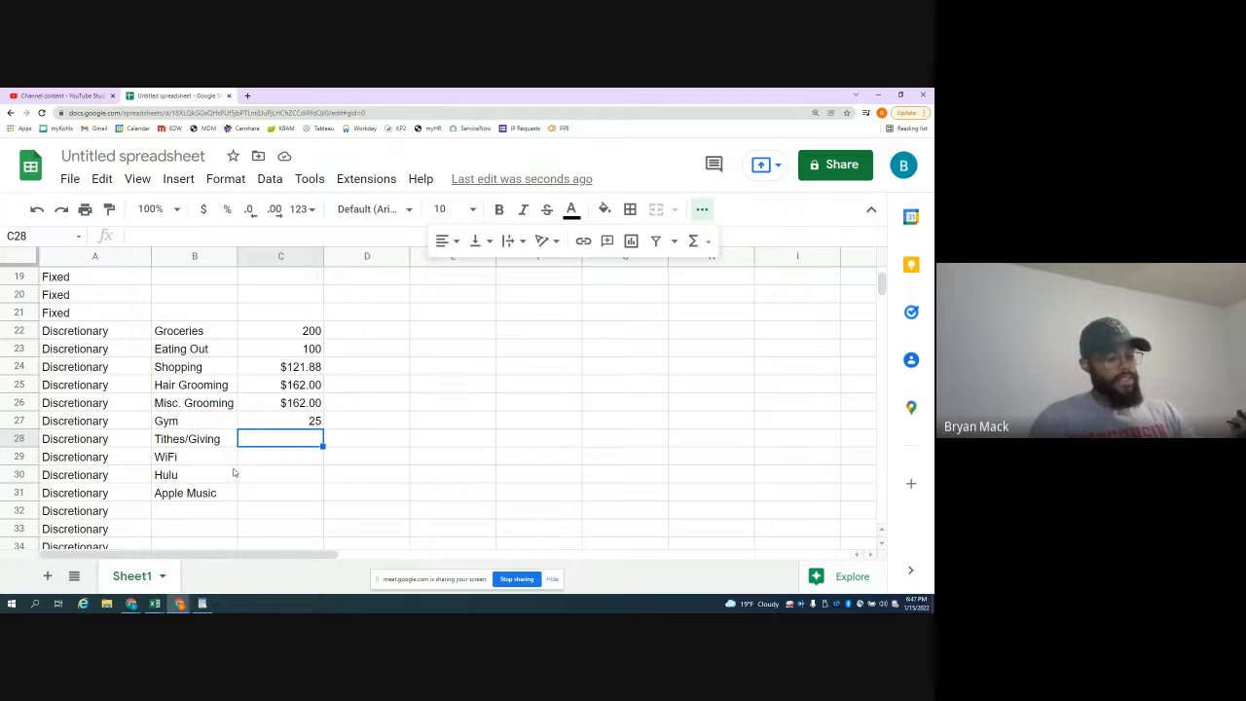
{"action": "type", "text": "=."}
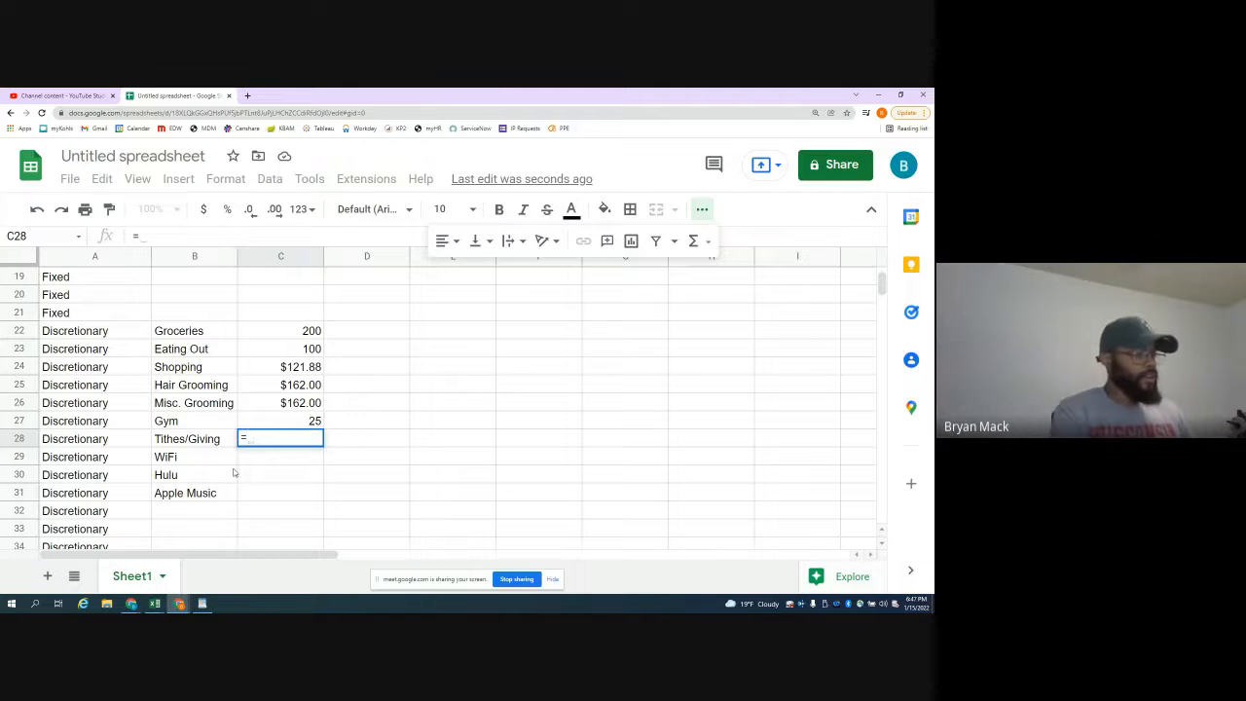
{"action": "type", "text": "1"}
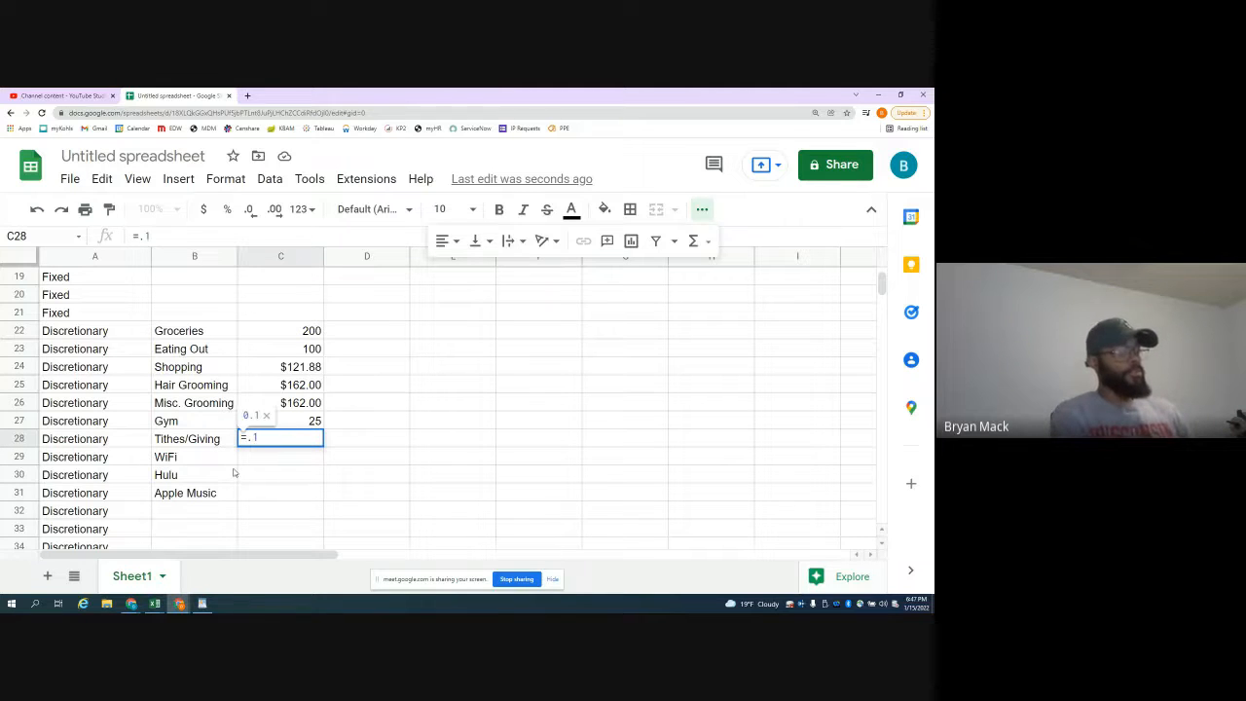
{"action": "type", "text": "*"}
{"action": "scroll", "coordinate": [234, 472], "scroll_direction": "up", "scroll_amount": 6}
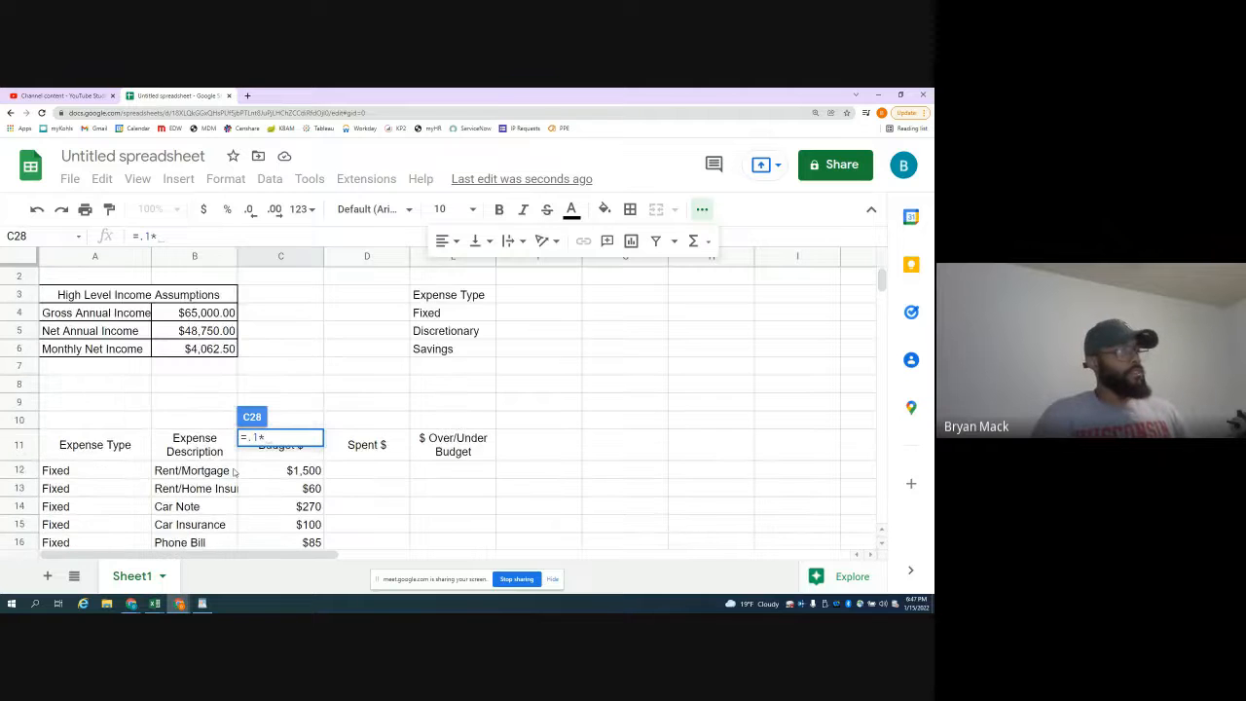
{"action": "left_click", "coordinate": [185, 367]}
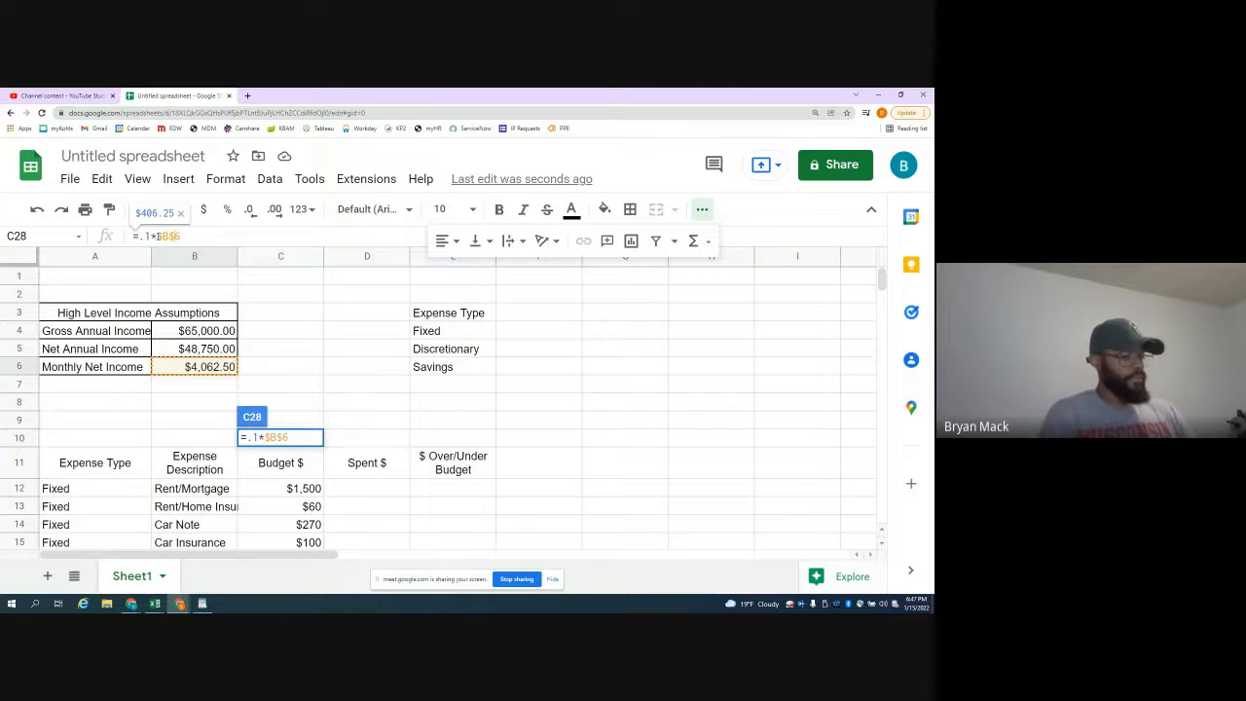
{"action": "key", "text": "Return"}
{"action": "scroll", "coordinate": [281, 372], "scroll_direction": "down", "scroll_amount": 1}
{"action": "left_click", "coordinate": [292, 424]}
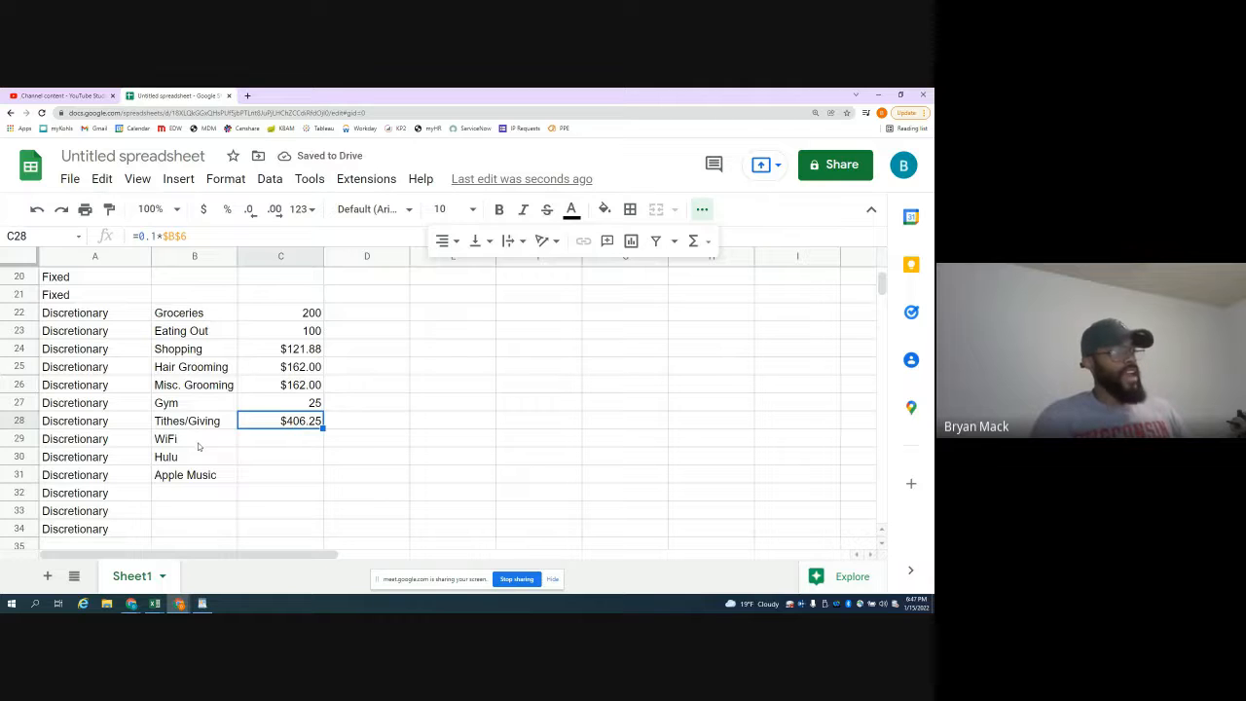
- Enter 50 as the WiFi budget in C29 and 20 as the Hulu budget in C30
{"action": "left_click", "coordinate": [286, 444]}
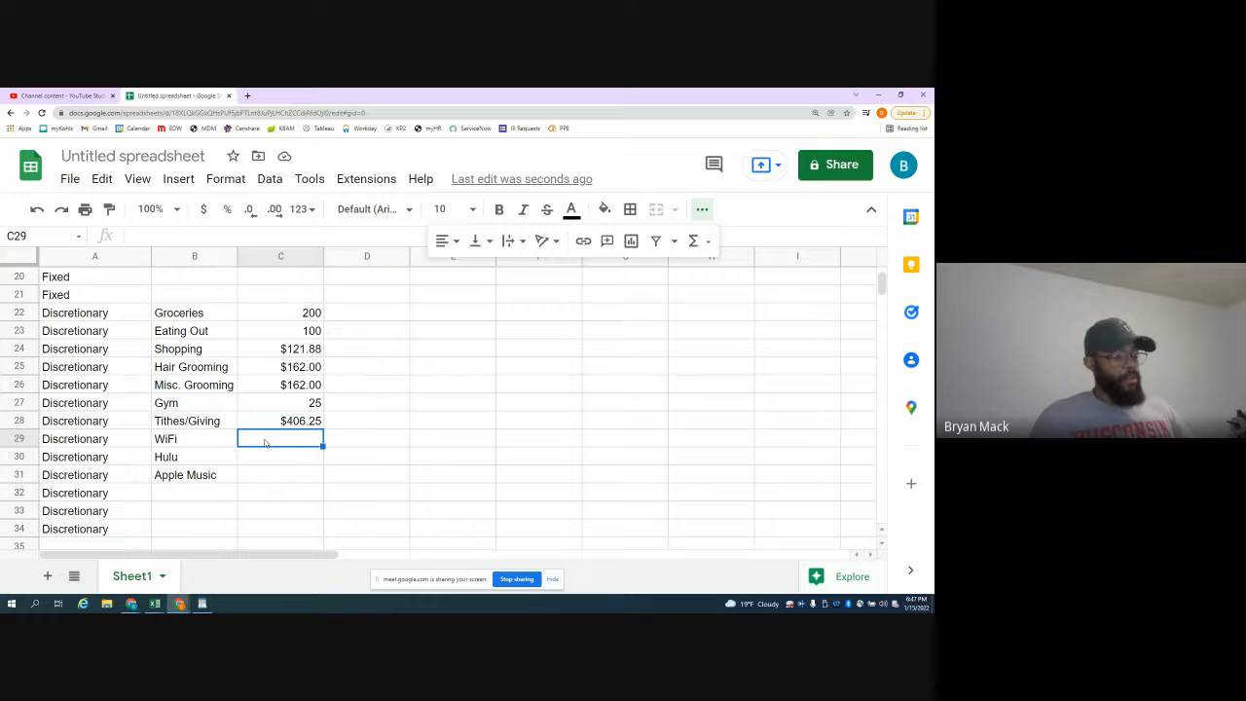
{"action": "type", "text": "50"}
{"action": "key", "text": "Return"}
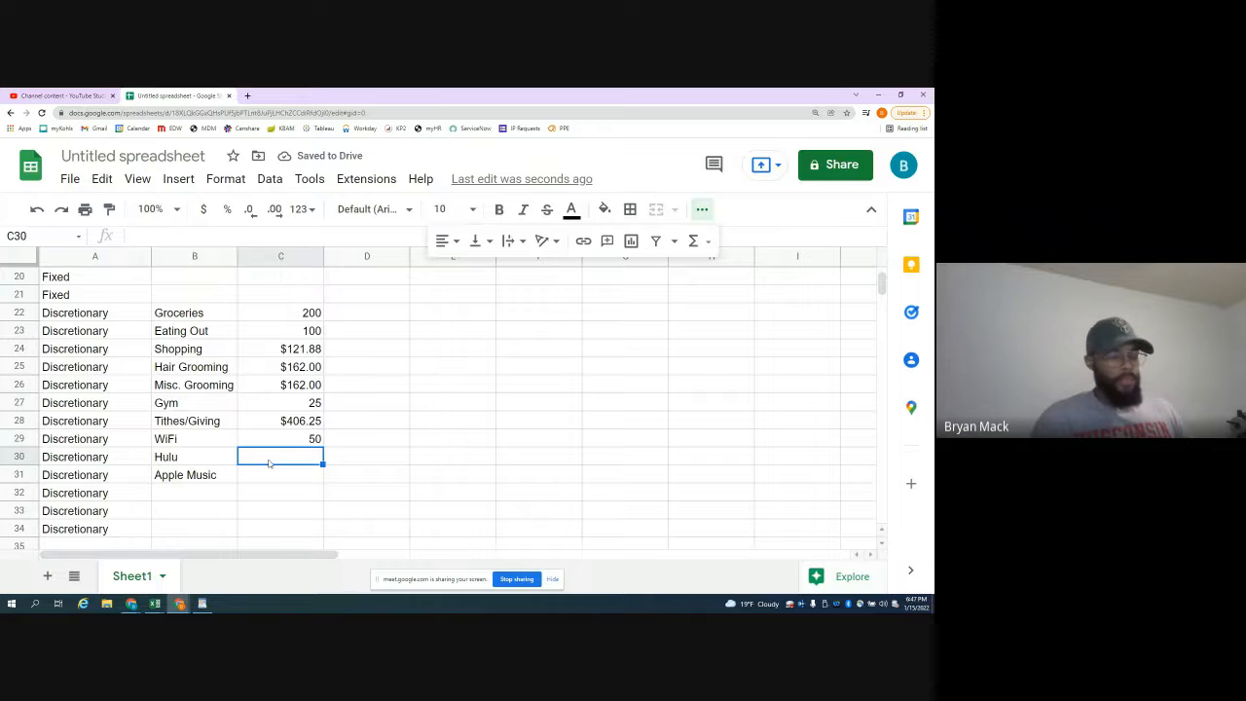
{"action": "type", "text": "20"}
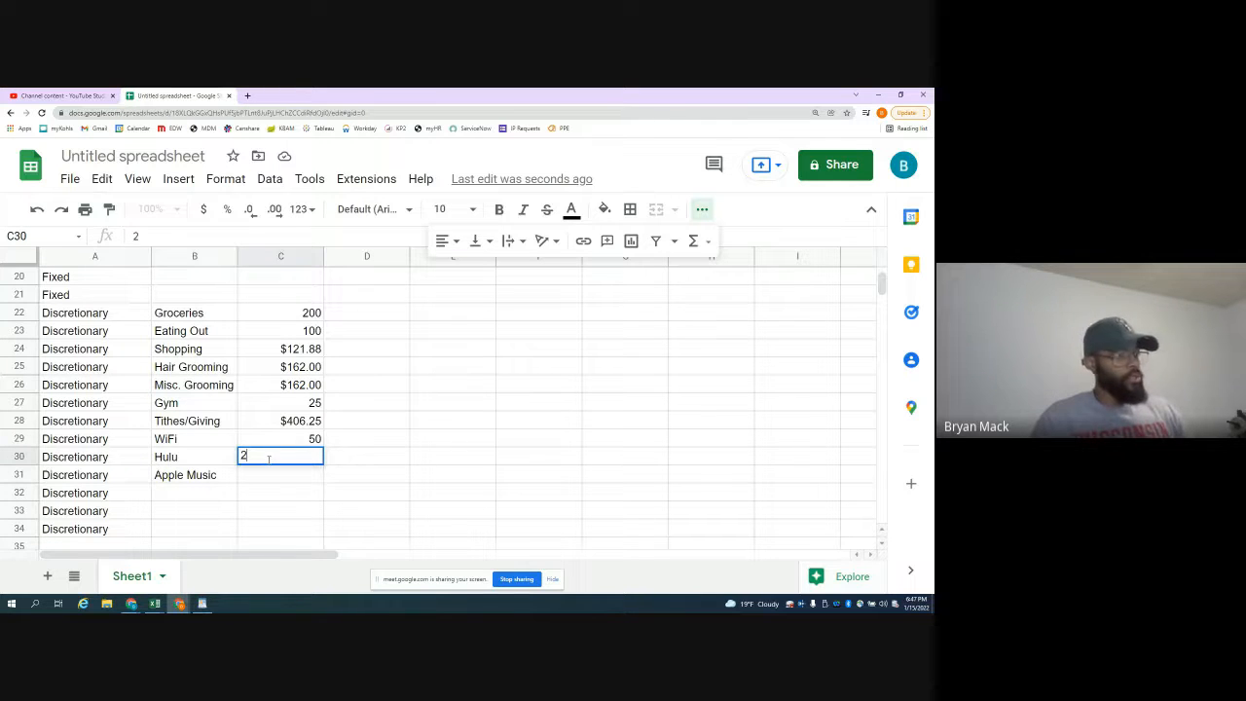
- Change the Hulu expense description in B30 to Hulu Bundle
{"action": "left_click", "coordinate": [204, 460]}
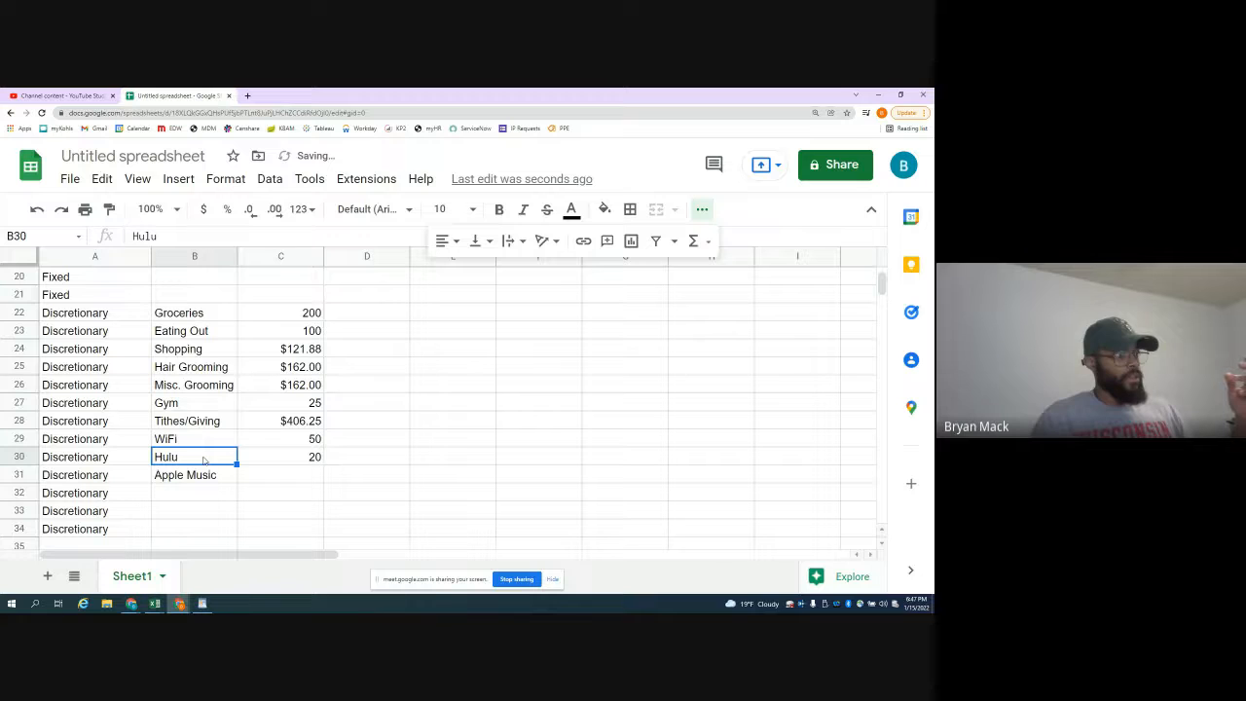
{"action": "double_click", "coordinate": [204, 457]}
{"action": "type", "text": "Bu"}
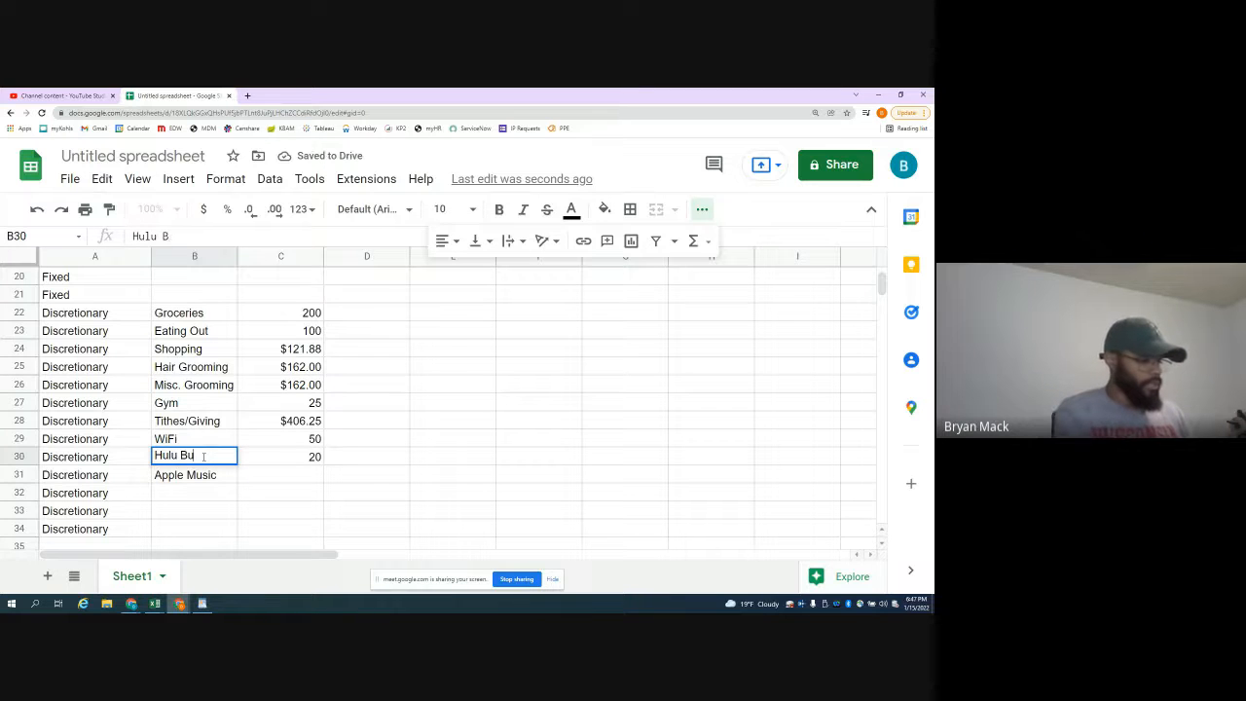
{"action": "type", "text": "ndle"}
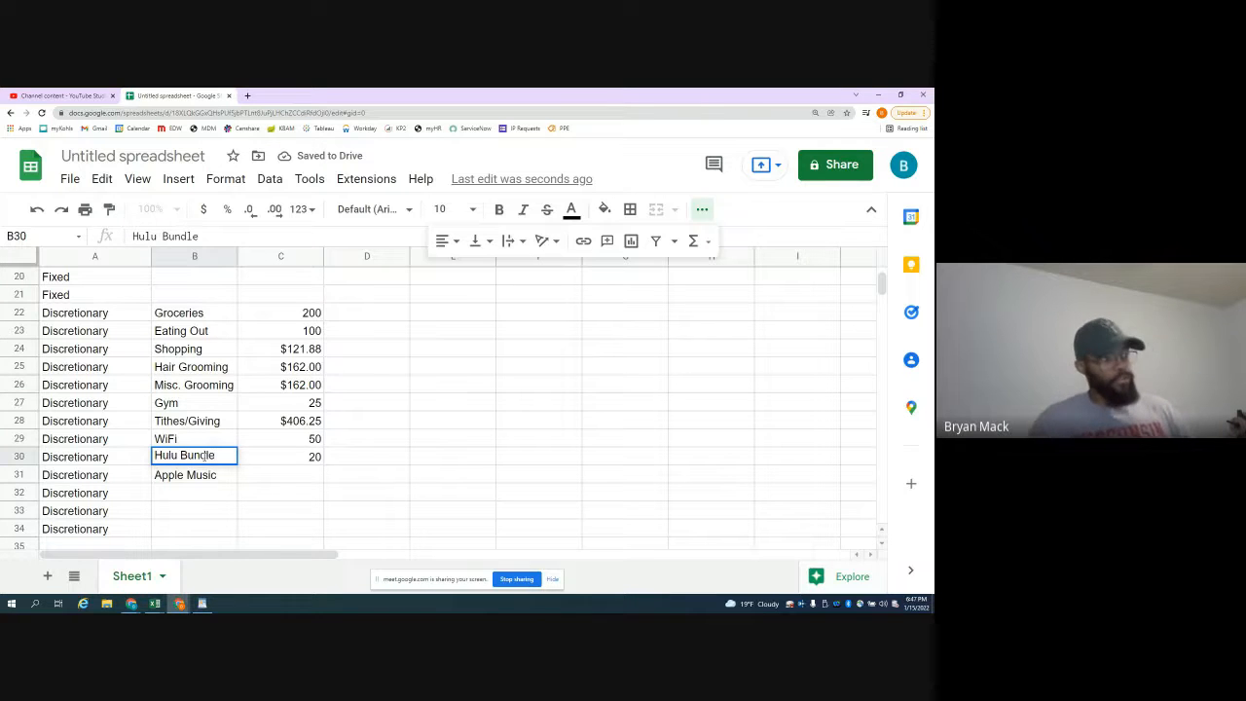
- Enter 10.54 as the Apple Music budget in C31
{"action": "left_click", "coordinate": [298, 476]}
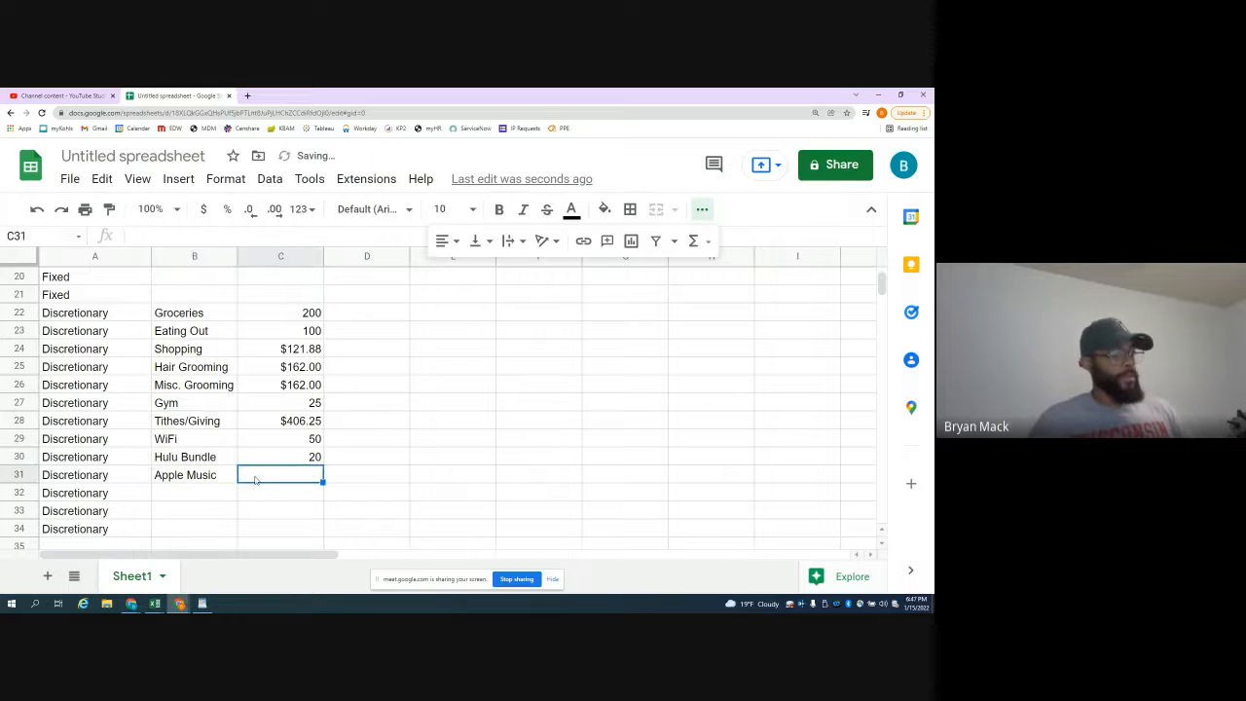
{"action": "type", "text": "10.54"}
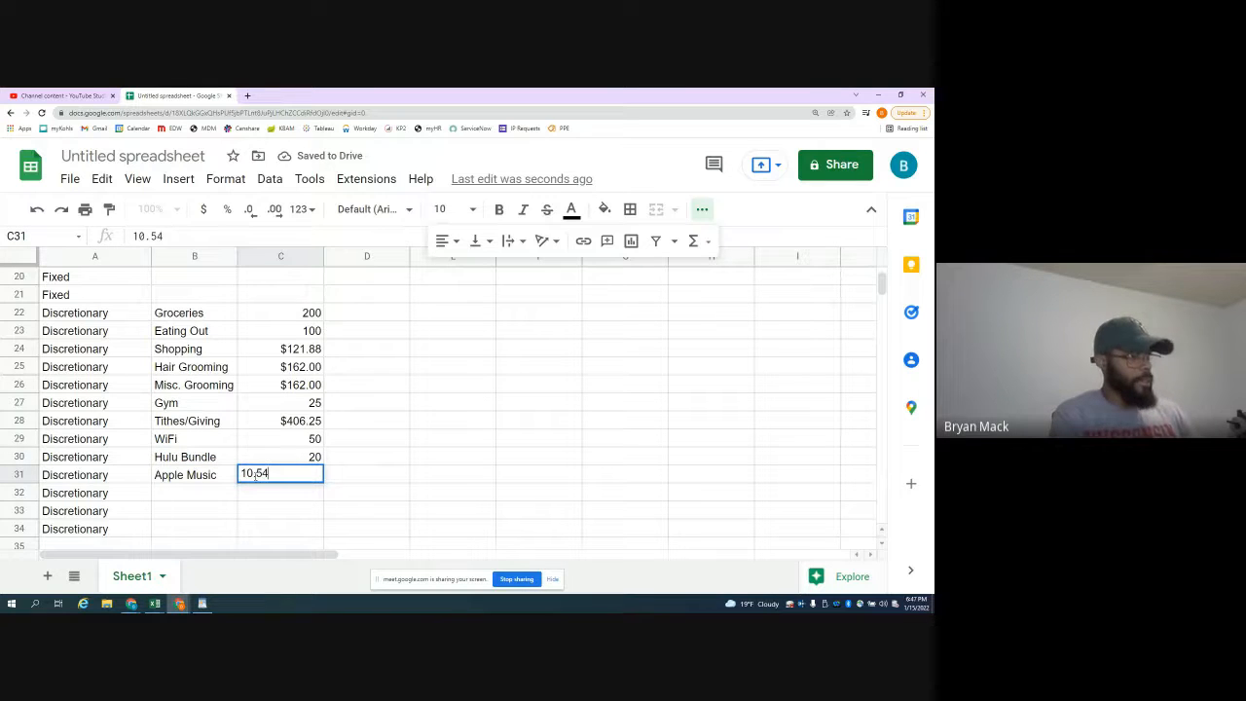
{"action": "key", "text": "Return"}
- Fill the expense type cells A35 through A40, below the Discretionary rows, with Savings
{"action": "scroll", "coordinate": [256, 477], "scroll_direction": "down", "scroll_amount": 2}
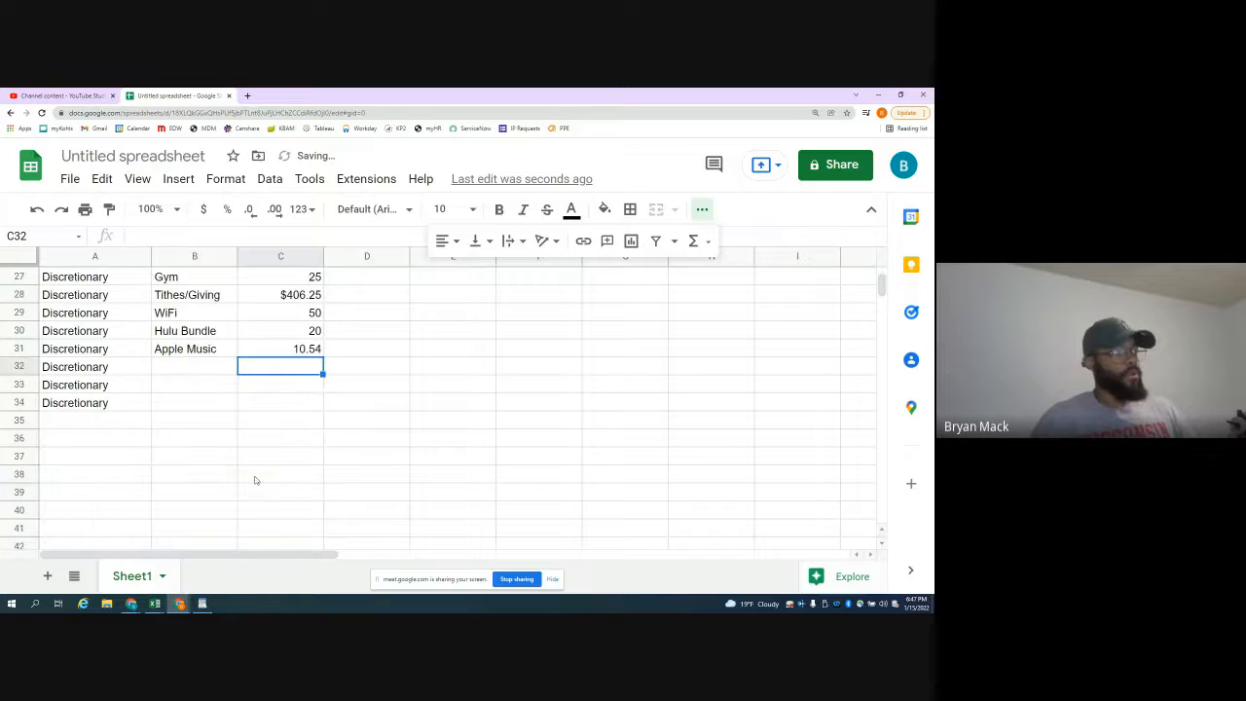
{"action": "left_click", "coordinate": [192, 362]}
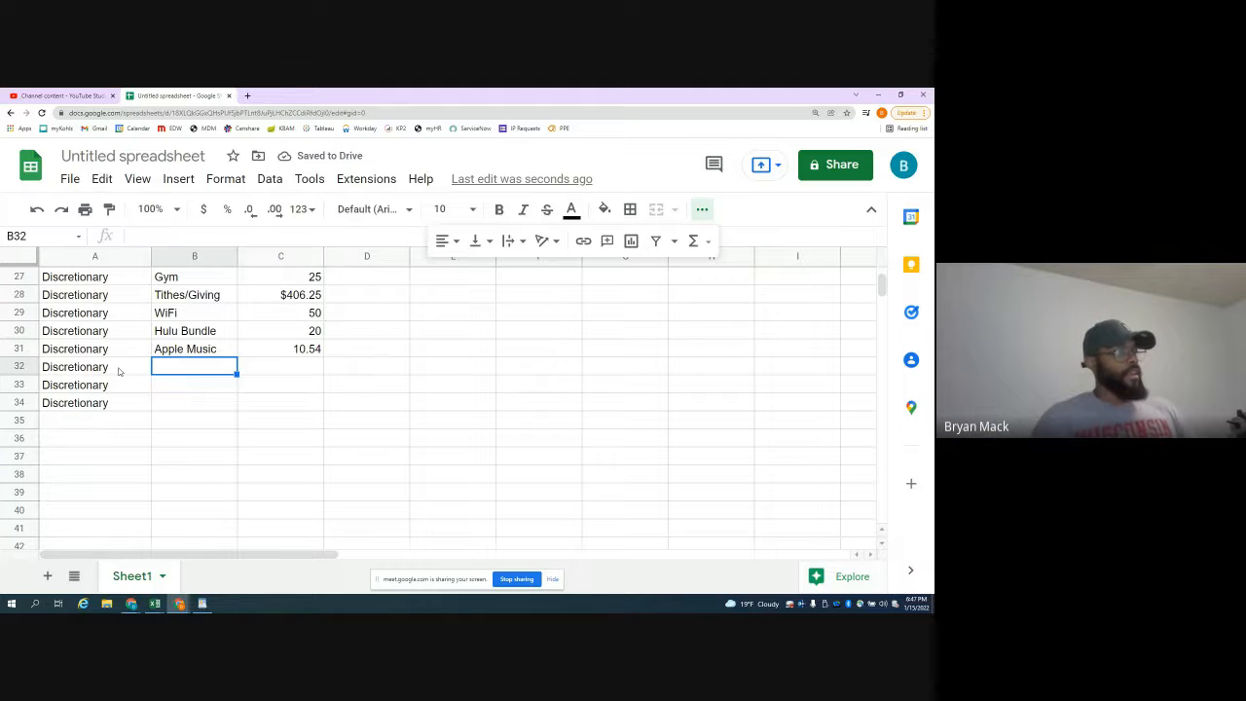
{"action": "left_click", "coordinate": [112, 423]}
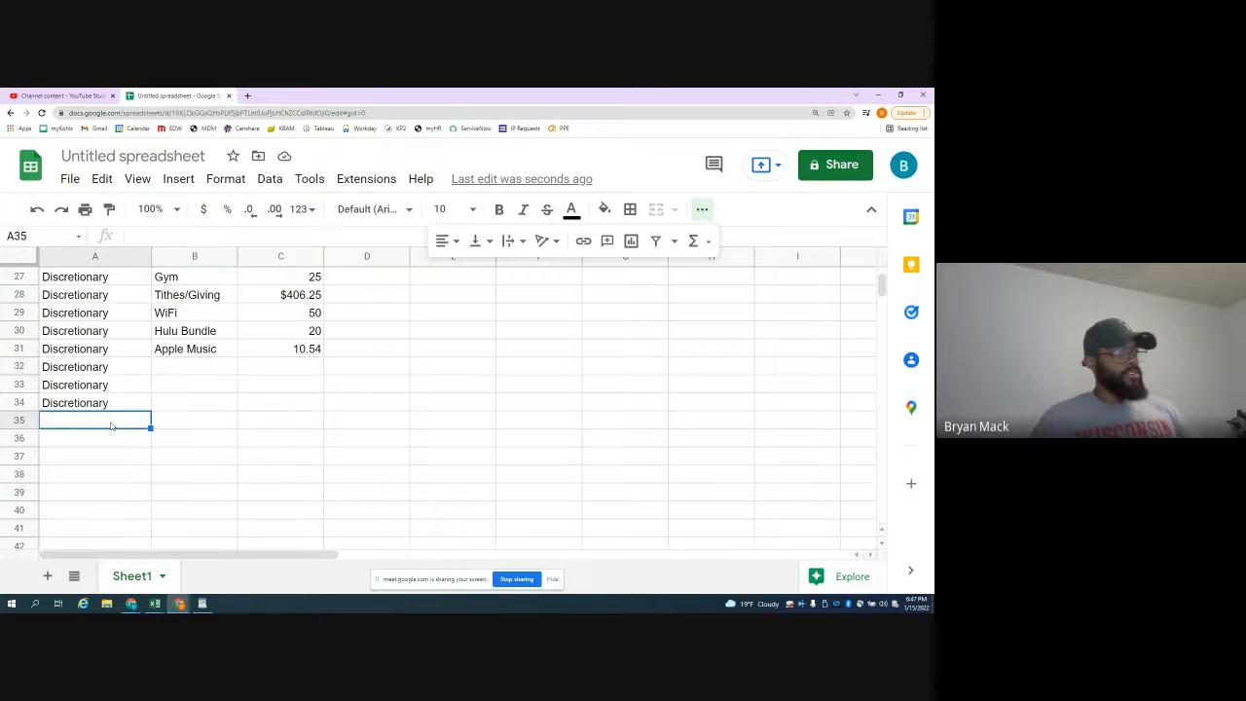
{"action": "scroll", "coordinate": [112, 422], "scroll_direction": "up", "scroll_amount": 1}
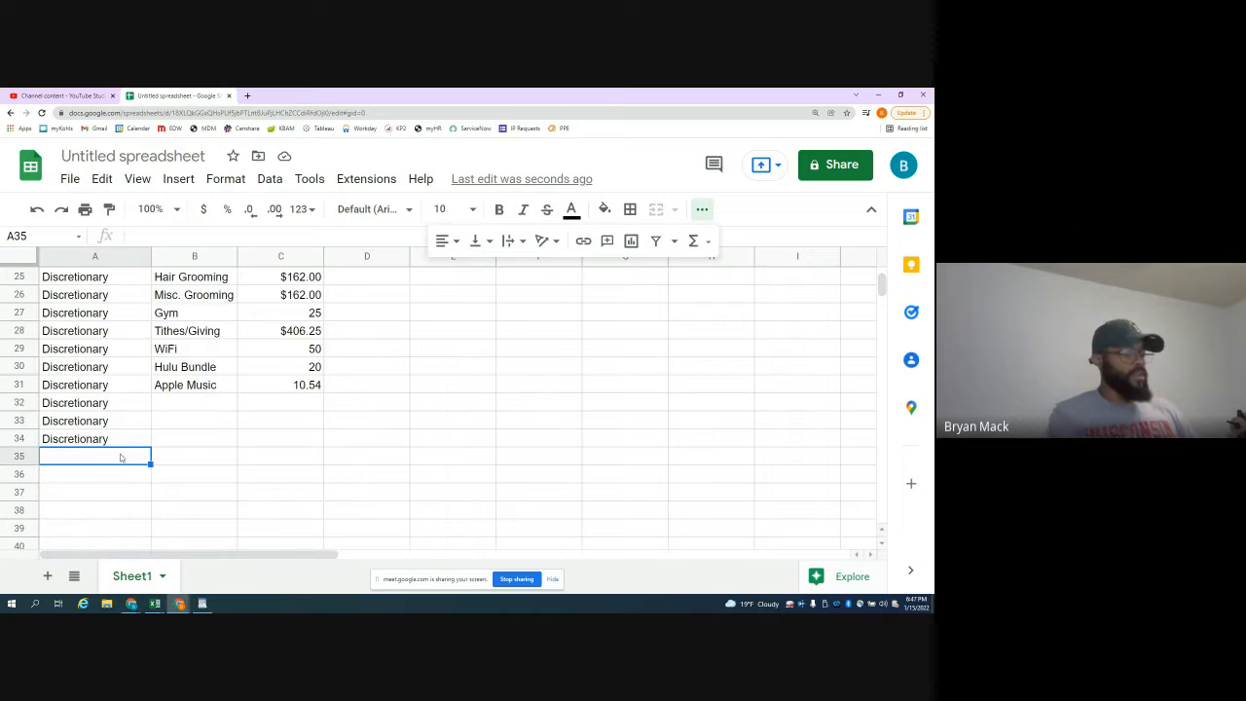
{"action": "type", "text": "Sa"}
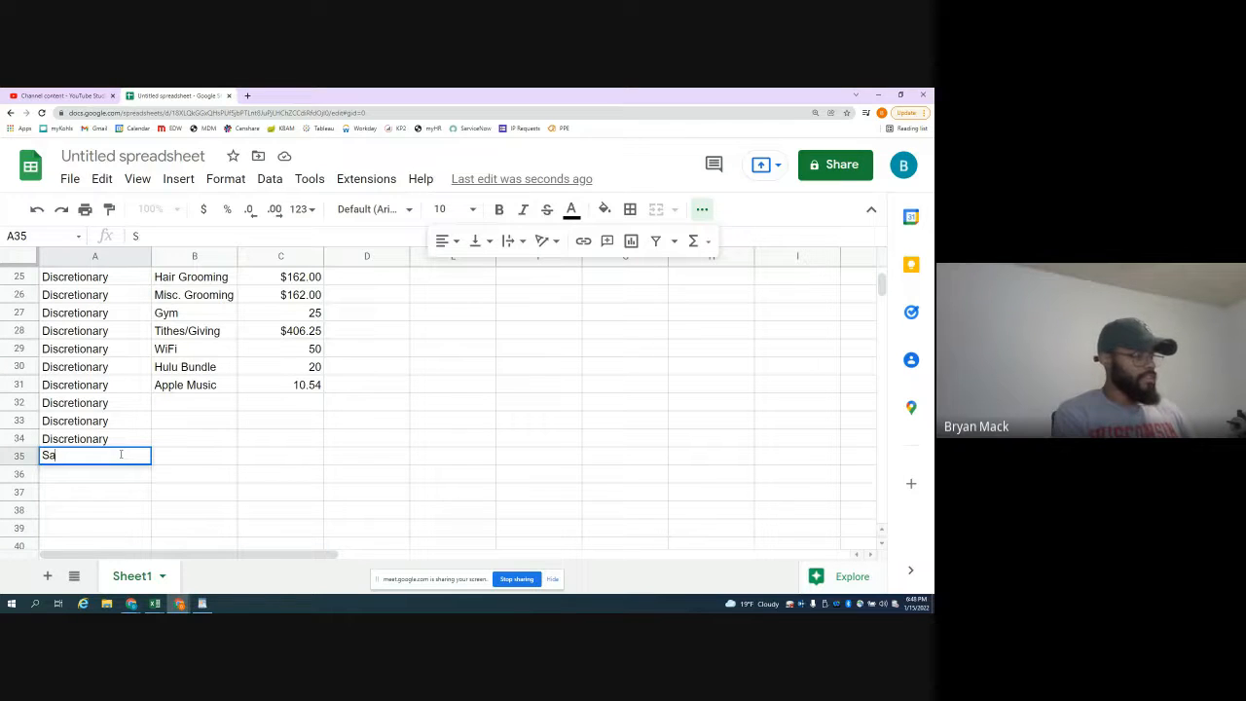
{"action": "type", "text": "vings"}
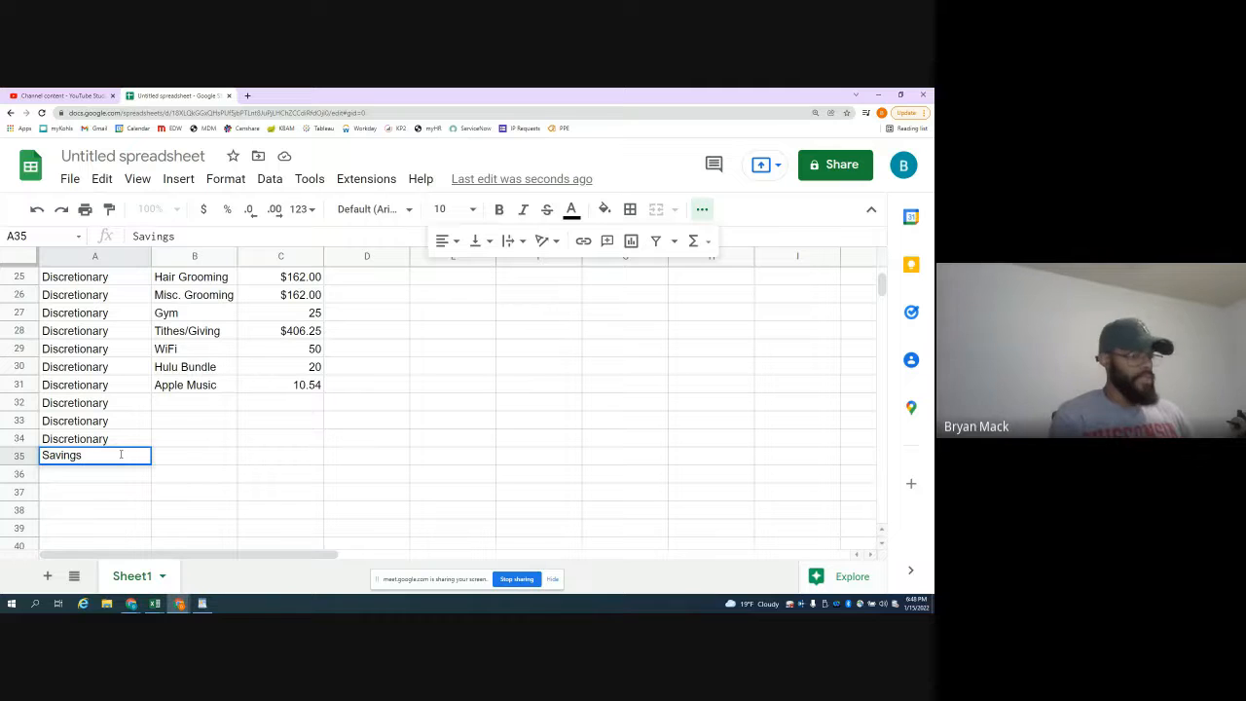
{"action": "key", "text": "Return"}
{"action": "type", "text": "S"}
{"action": "key", "text": "Return"}
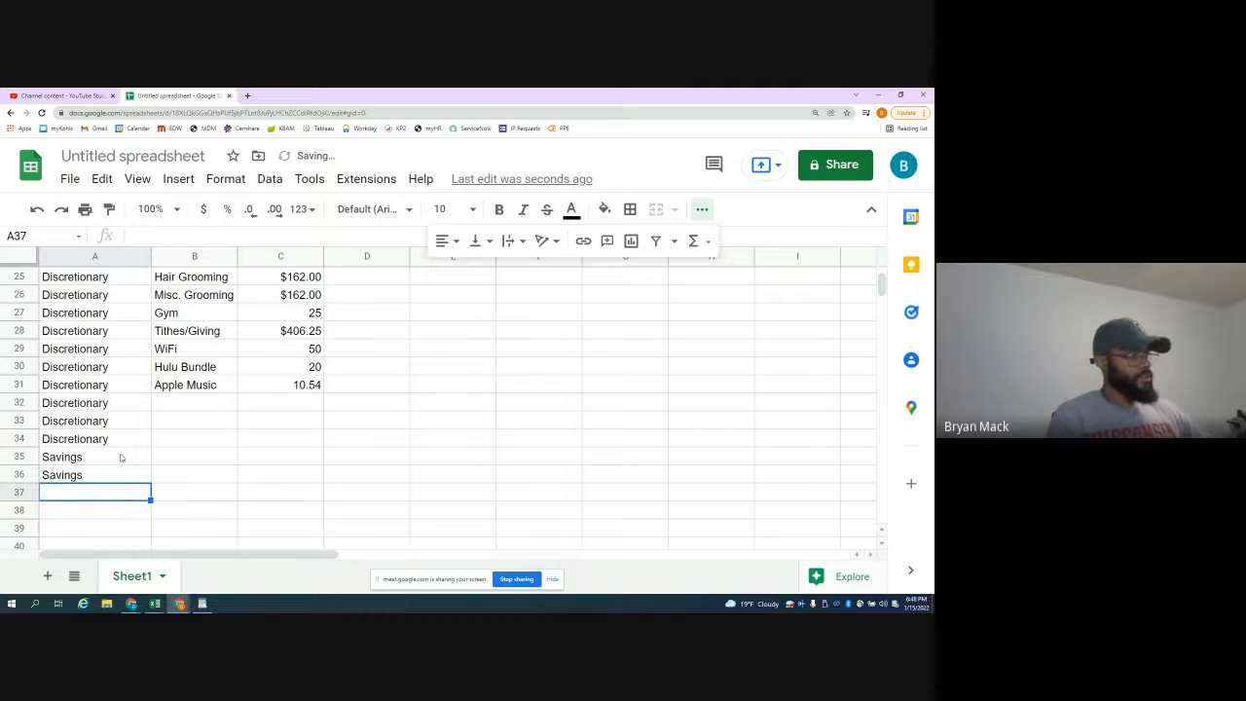
{"action": "type", "text": "Savings"}
{"action": "key", "text": "Down"}
{"action": "type", "text": "Savings"}
{"action": "key", "text": "Down"}
{"action": "key", "text": "ctrl+v"}
{"action": "key", "text": "Down"}
{"action": "key", "text": "ctrl+v"}
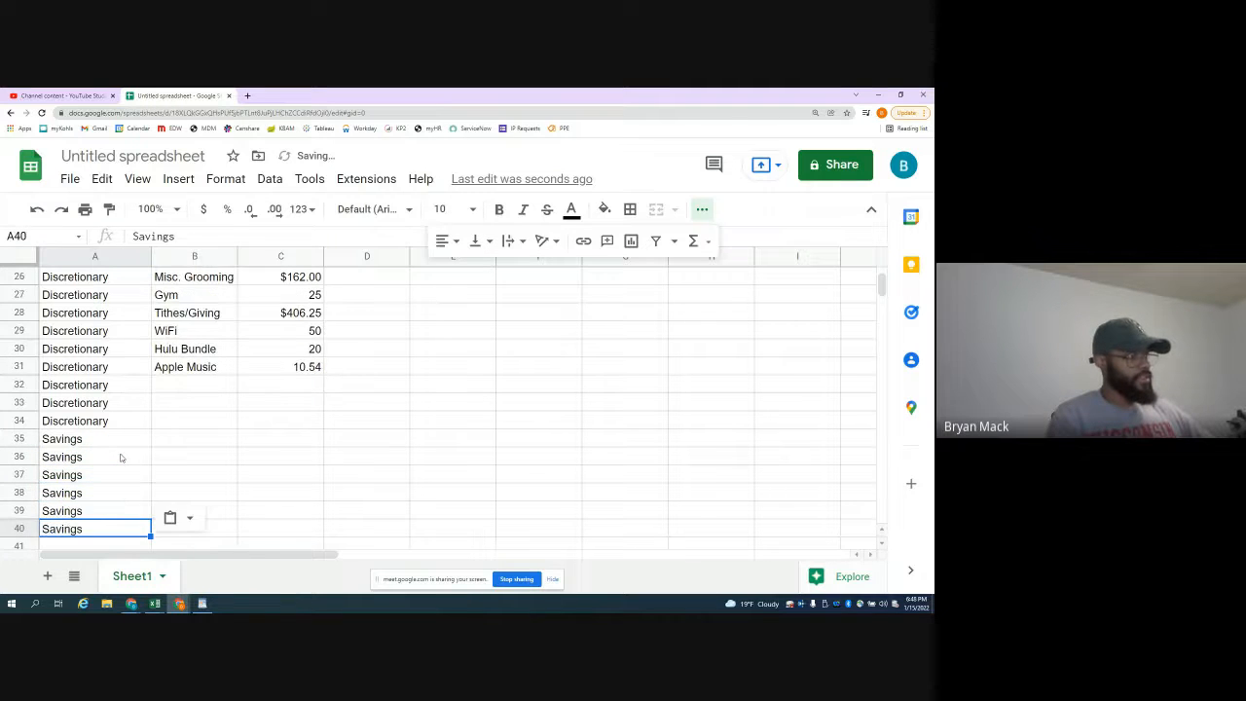
- Enter 401k as the expense description of the first Savings row in B35
{"action": "key", "text": "Right"}
{"action": "key", "text": "Up"}
{"action": "key", "text": "Up"}
{"action": "key", "text": "Up"}
{"action": "key", "text": "Up"}
{"action": "key", "text": "Up"}
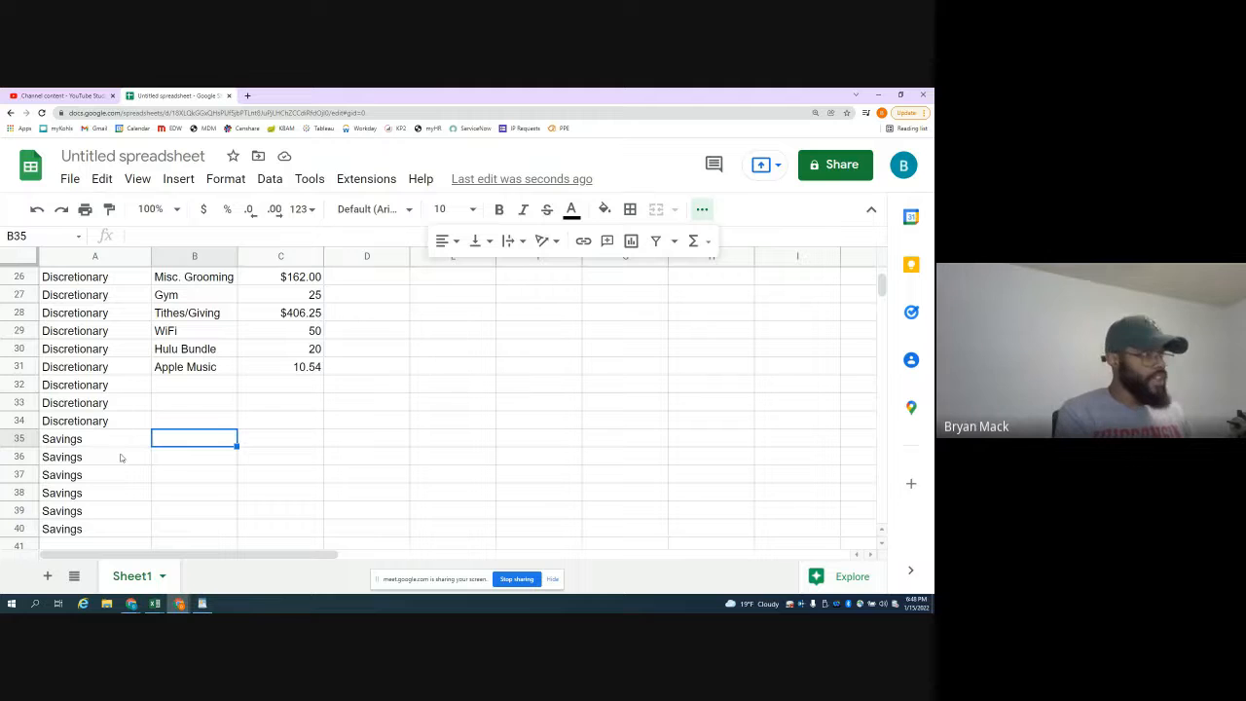
{"action": "type", "text": "401k"}
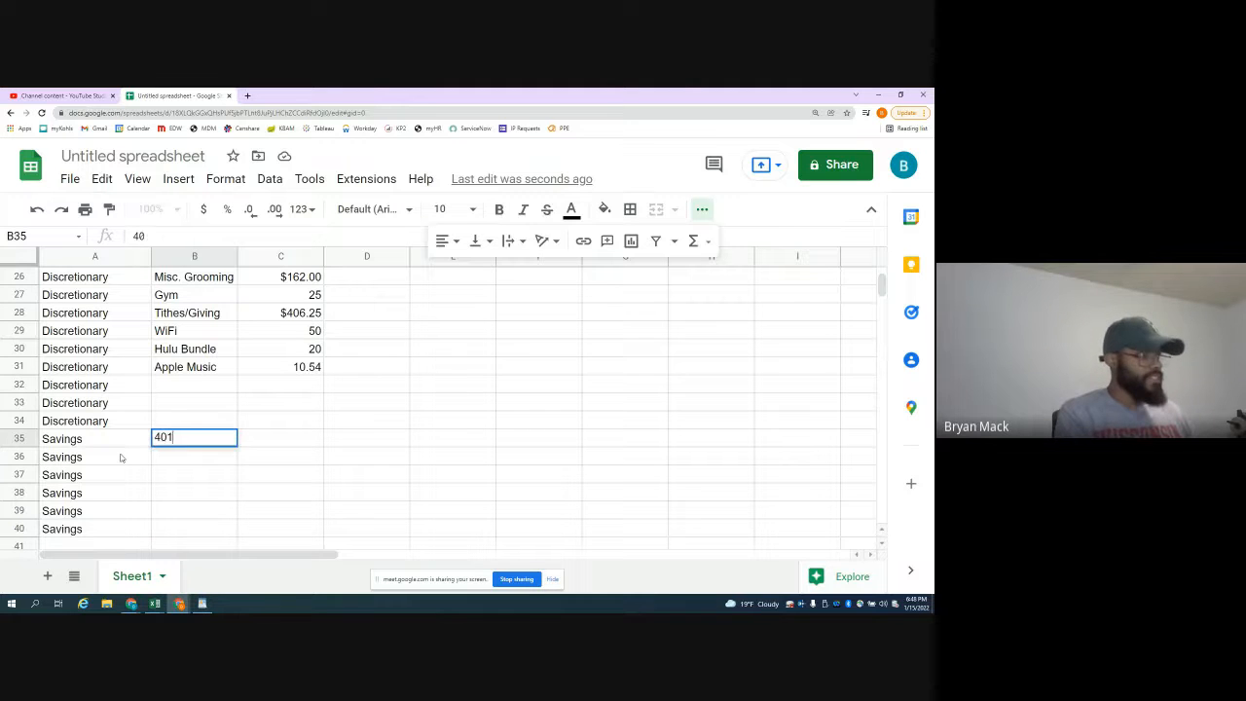
{"action": "key", "text": "Return"}
- Begin the 401k budget formula in C35 with a 5% multiplier: =.05*
{"action": "key", "text": "Up"}
{"action": "key", "text": "Right"}
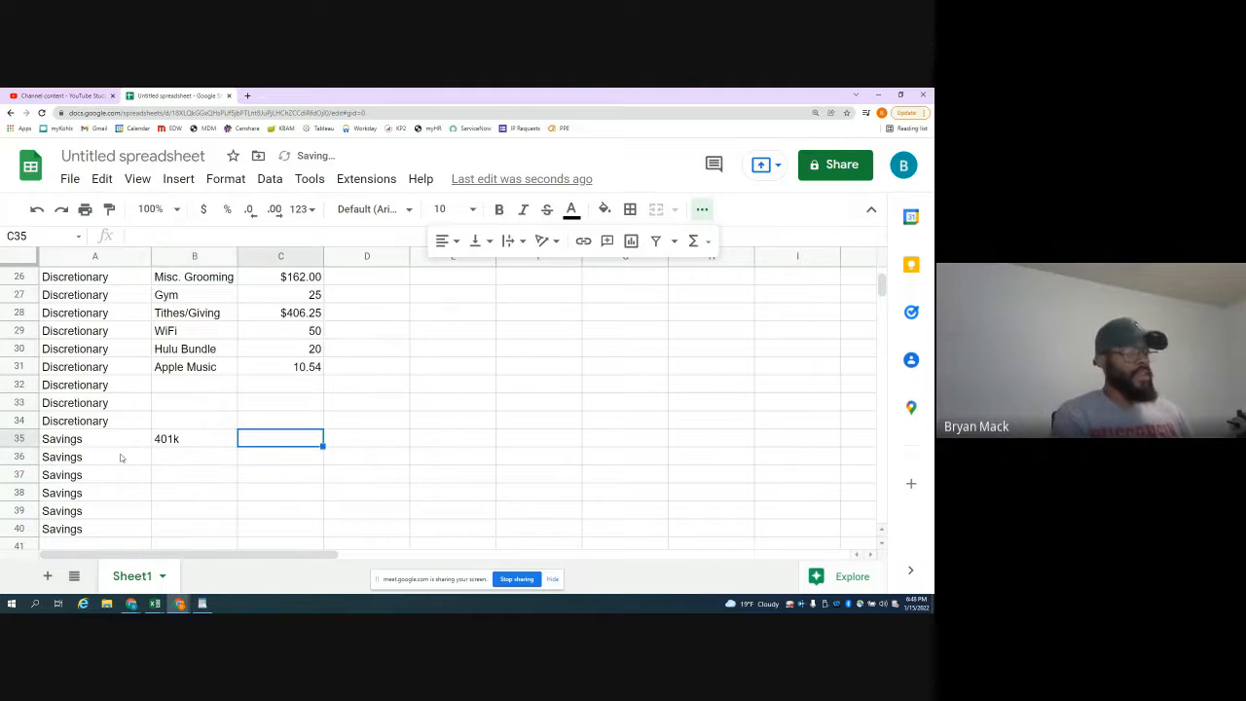
{"action": "type", "text": "="}
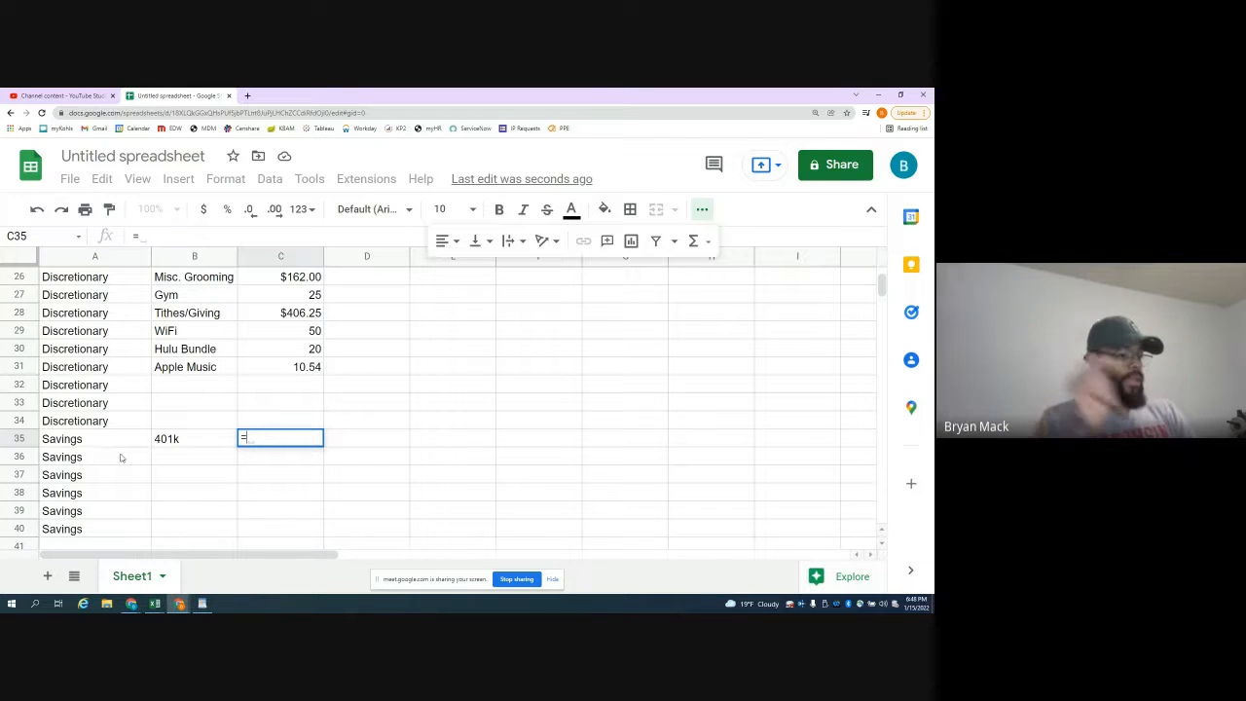
{"action": "type", "text": ".05*"}
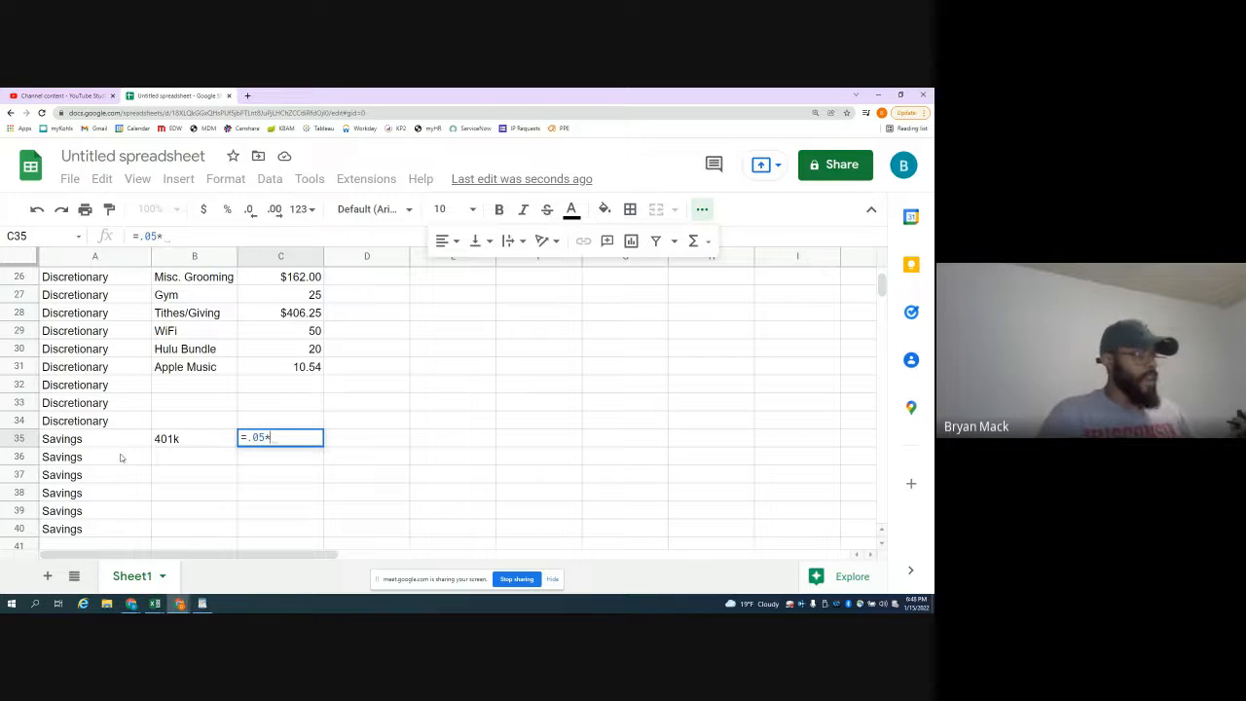
{"action": "scroll", "coordinate": [121, 456], "scroll_direction": "up", "scroll_amount": 8}
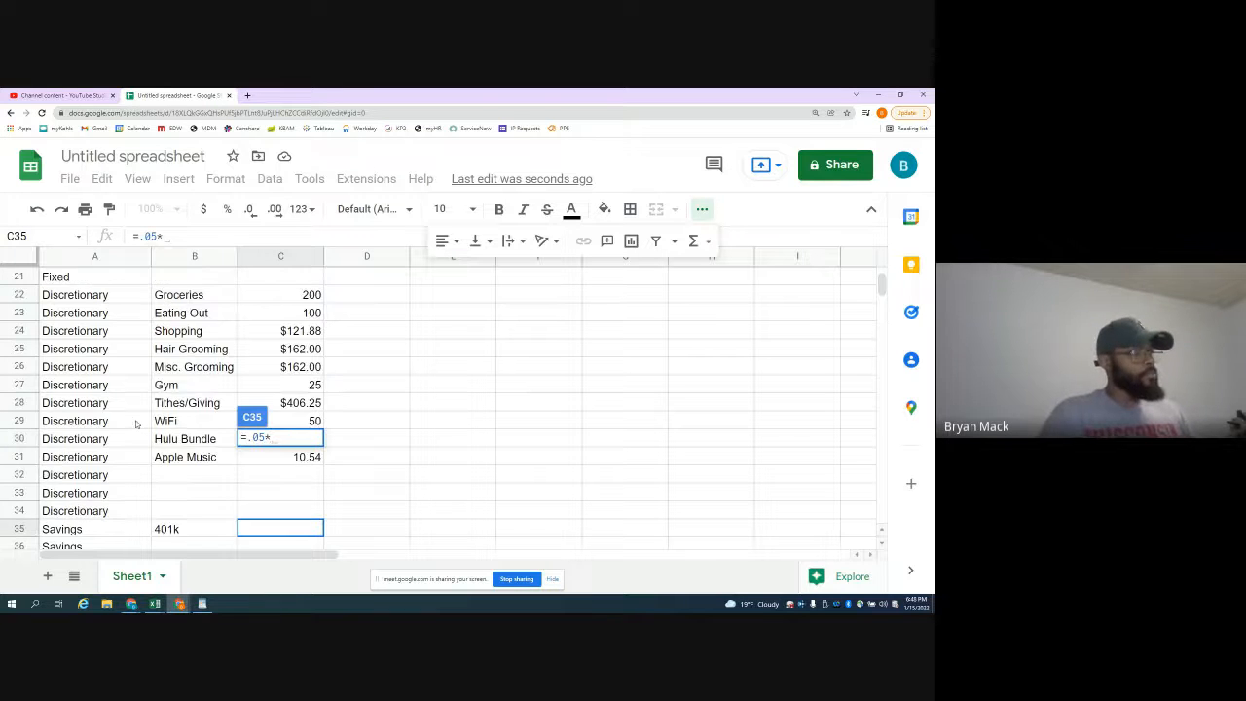
{"action": "left_click", "coordinate": [195, 366]}
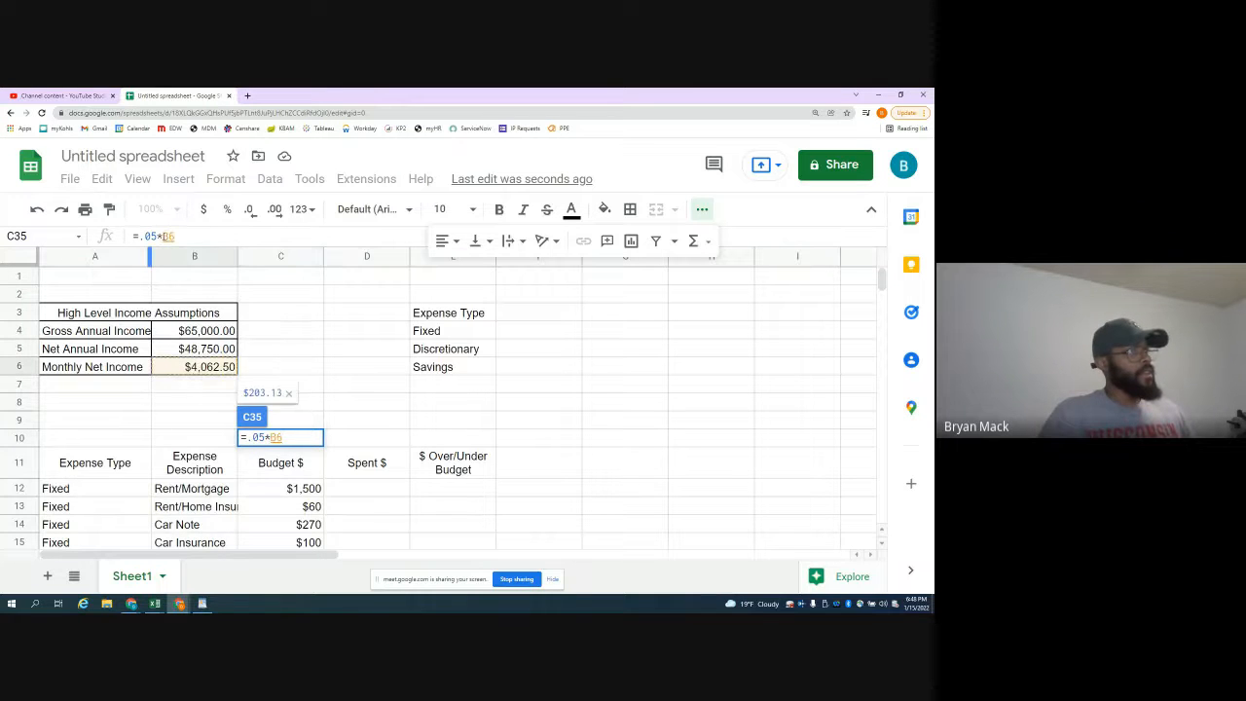
{"action": "double_click", "coordinate": [276, 437]}
{"action": "key", "text": "BackSpace"}
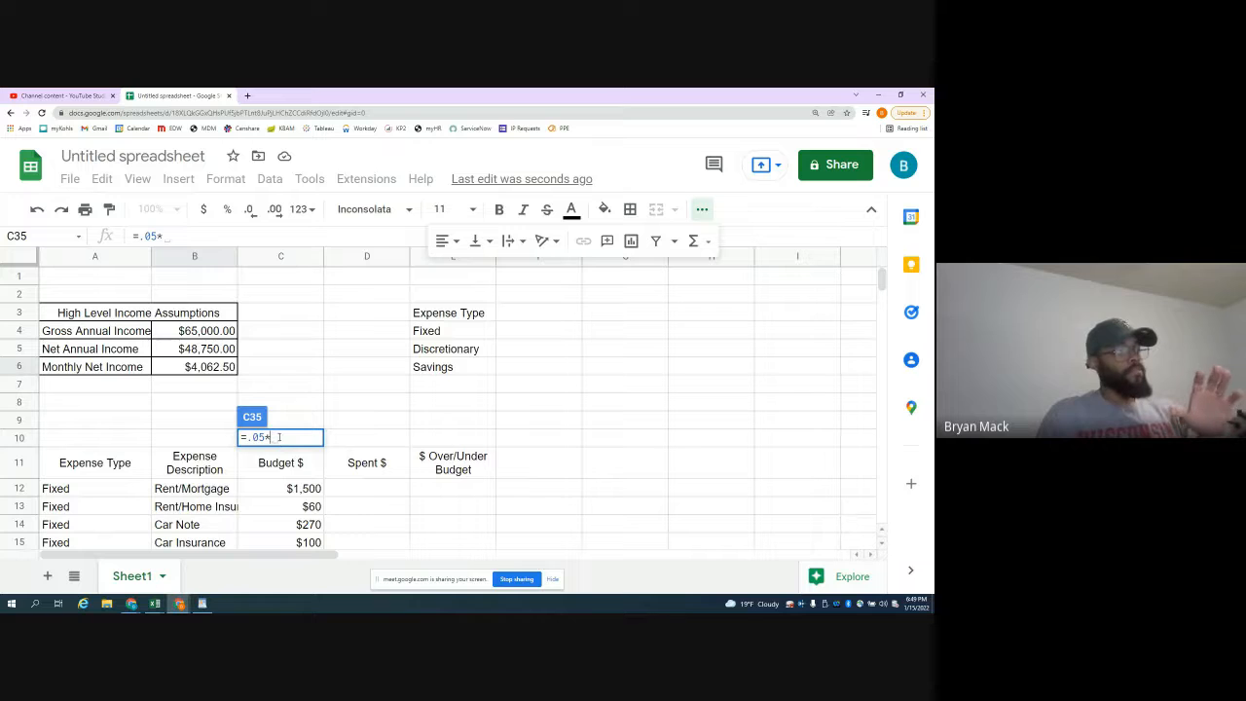
- Complete the 401k budget formula in C35 as 5% of gross annual income divided by 12, using an absolute reference: =(.05*$B$4)/12
{"action": "left_click", "coordinate": [207, 331]}
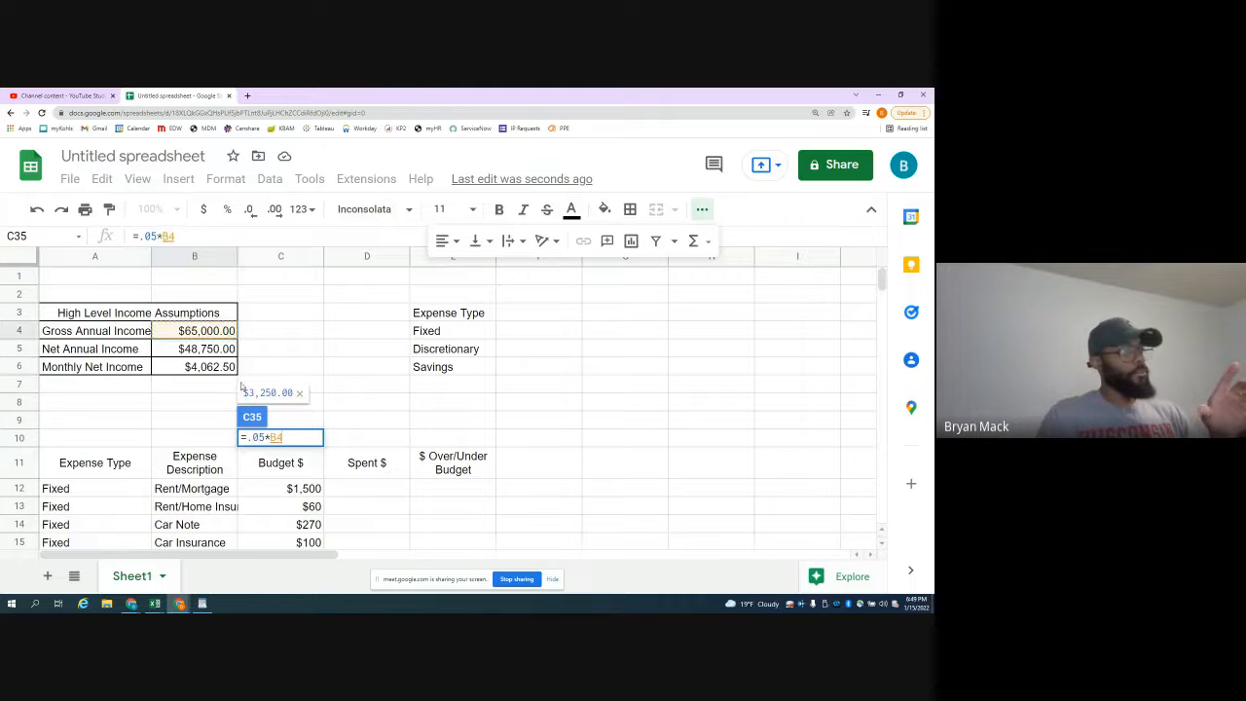
{"action": "left_click", "coordinate": [244, 437]}
{"action": "type", "text": "("}
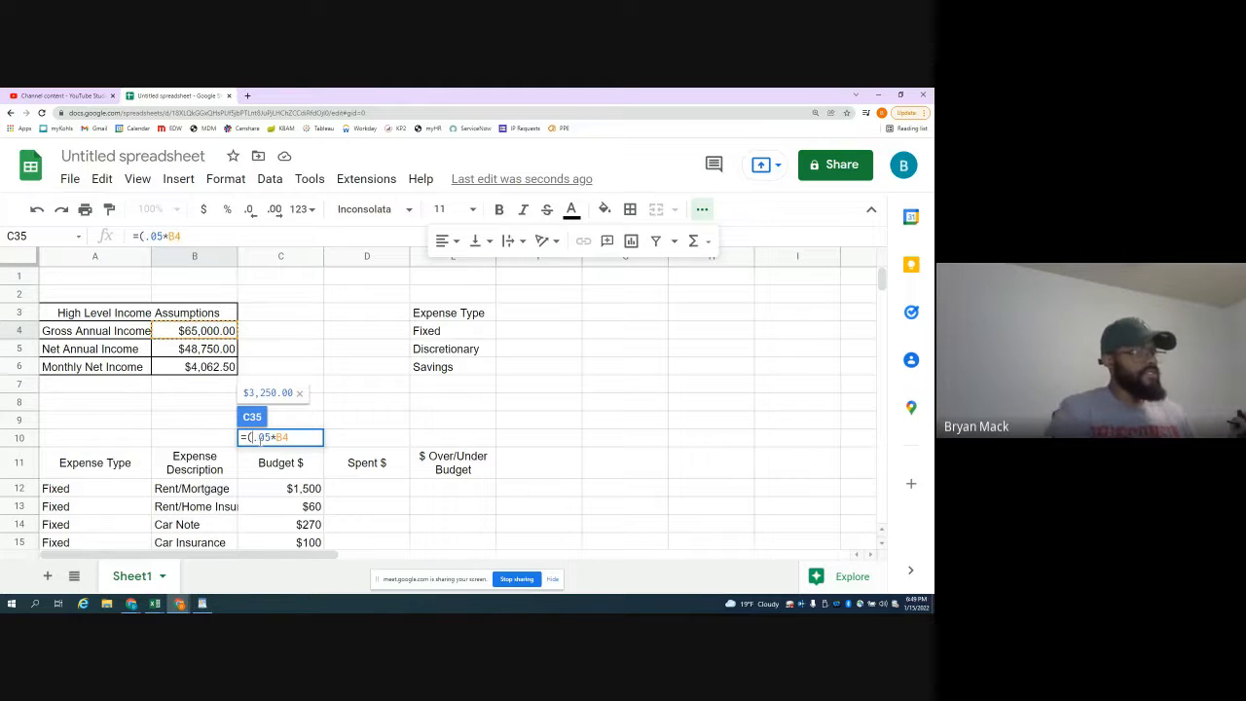
{"action": "type", "text": ")"}
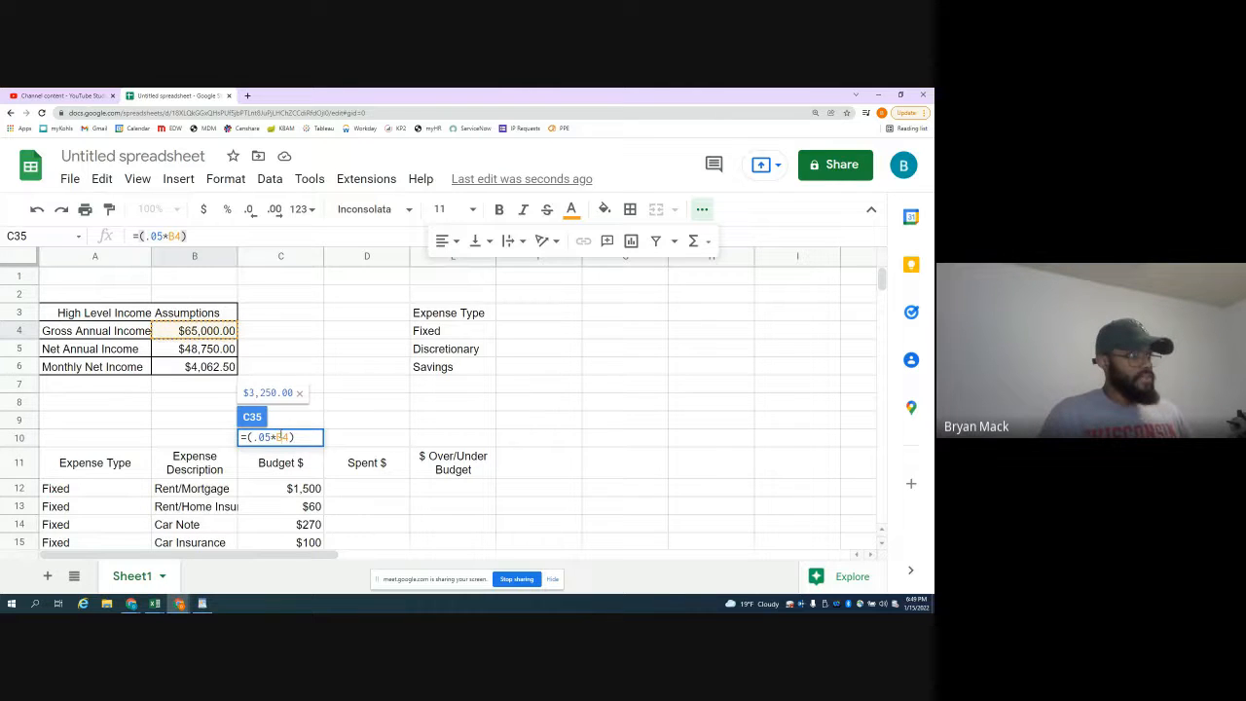
{"action": "type", "text": "$"}
{"action": "left_click", "coordinate": [289, 437]}
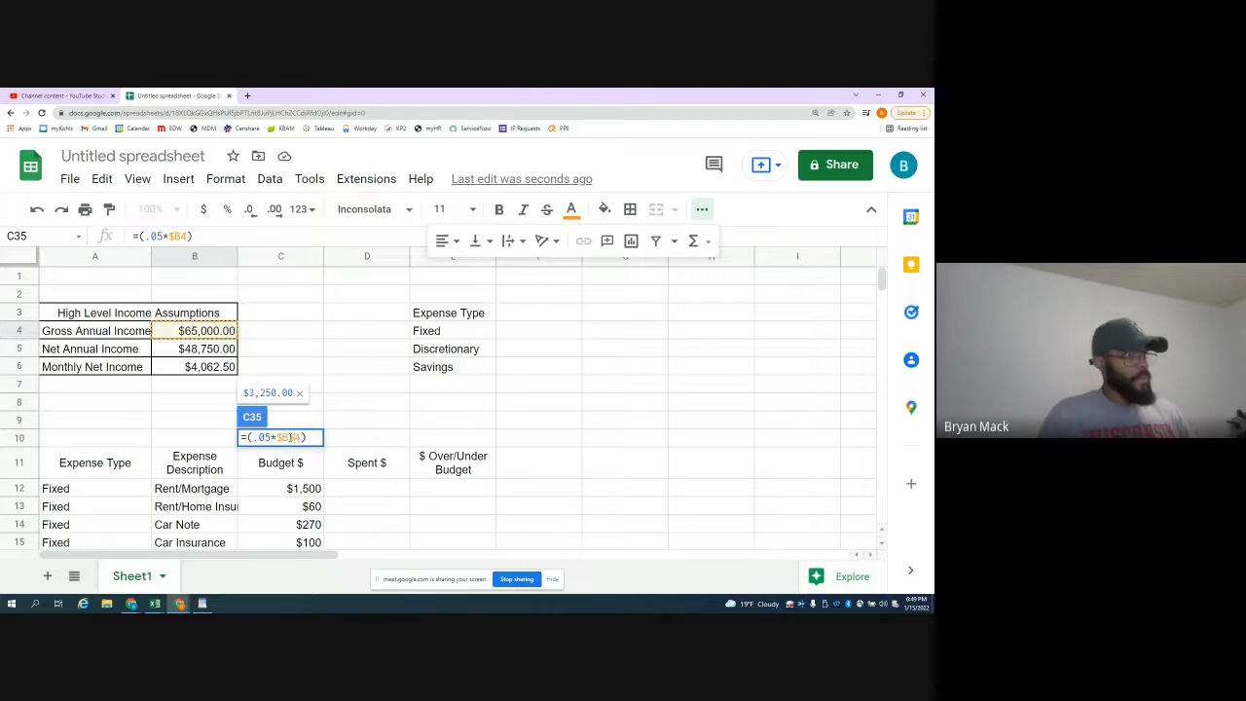
{"action": "type", "text": "$"}
{"action": "left_click", "coordinate": [310, 438]}
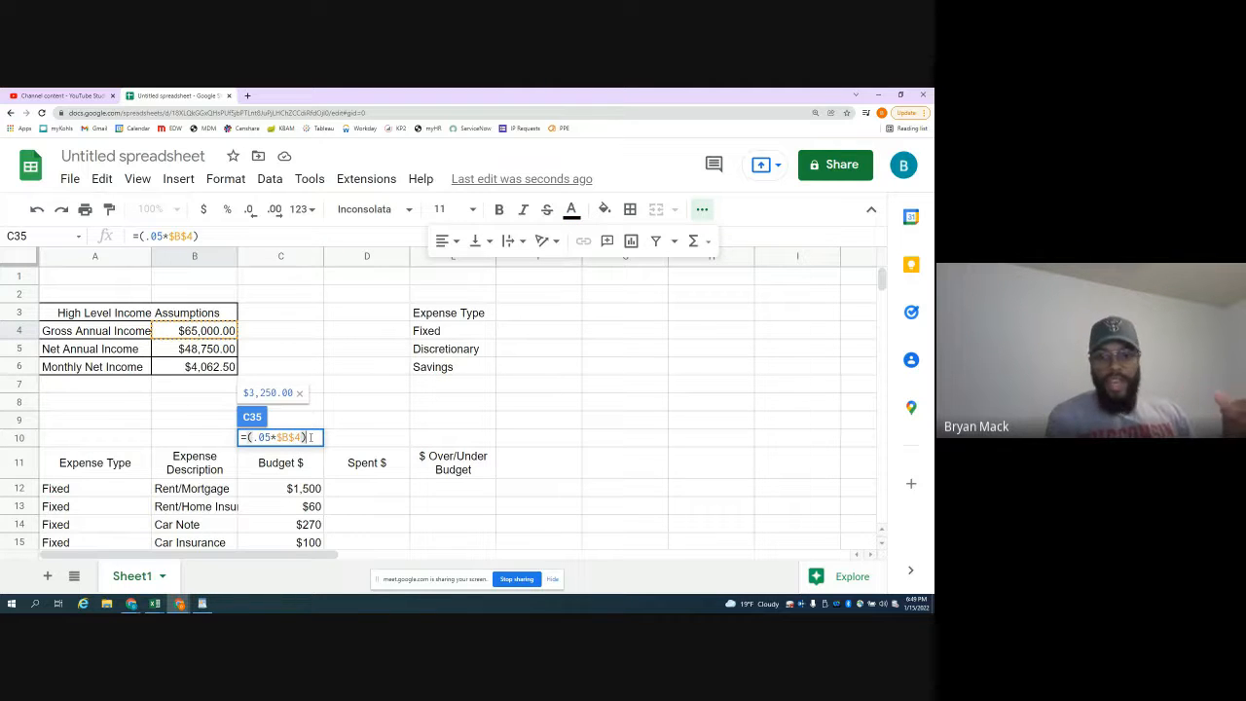
{"action": "type", "text": "/12"}
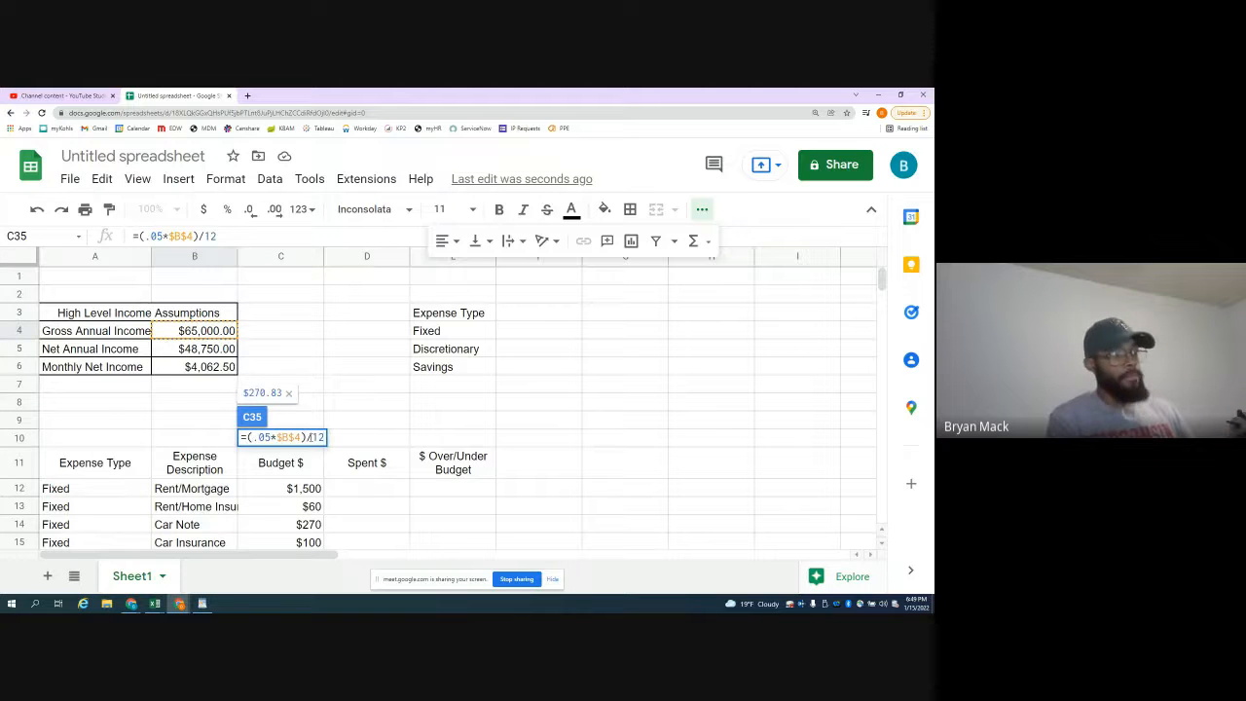
{"action": "key", "text": "Return"}
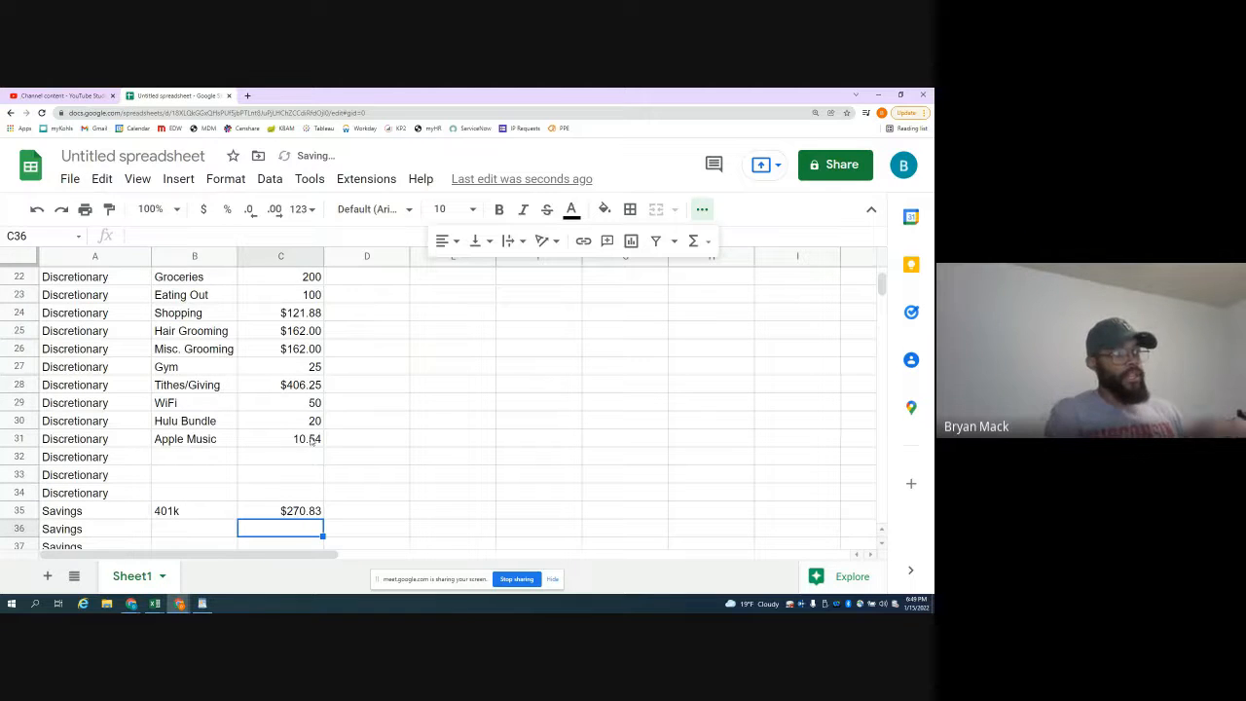
- Enter Emergency Fund as the expense description of the second Savings row in B36
{"action": "scroll", "coordinate": [267, 416], "scroll_direction": "down", "scroll_amount": 2}
{"action": "left_click", "coordinate": [278, 390]}
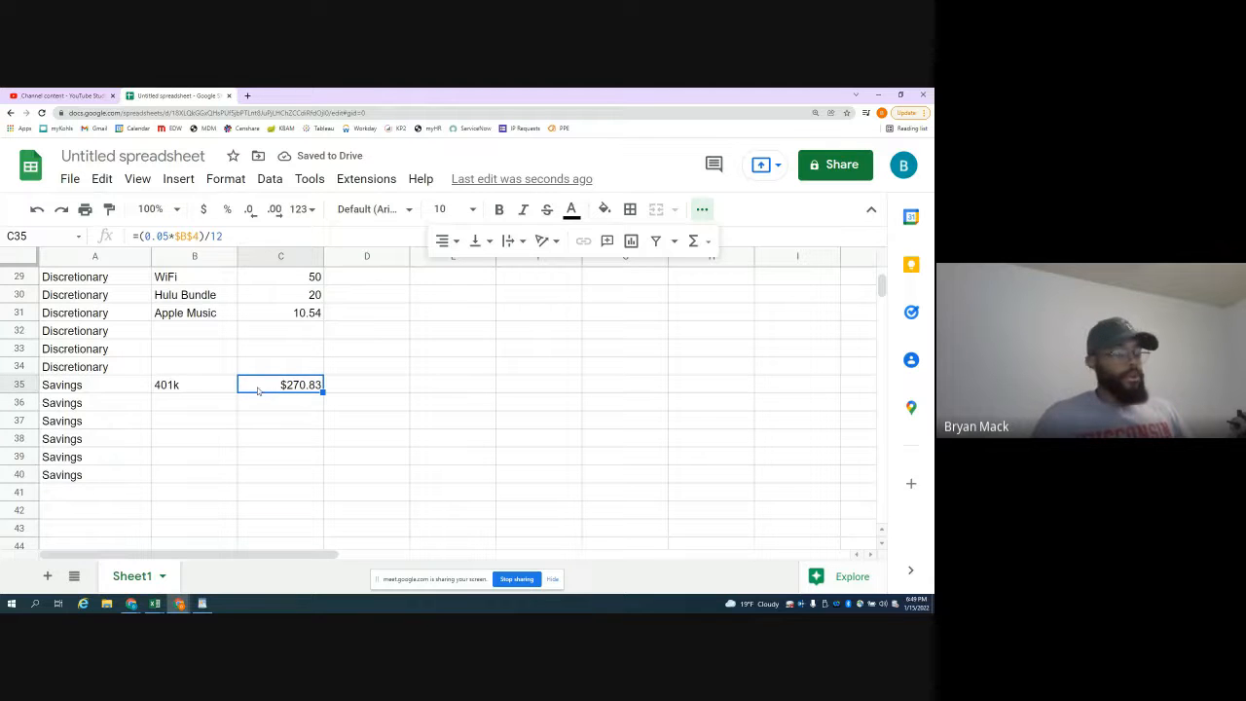
{"action": "left_click", "coordinate": [181, 406]}
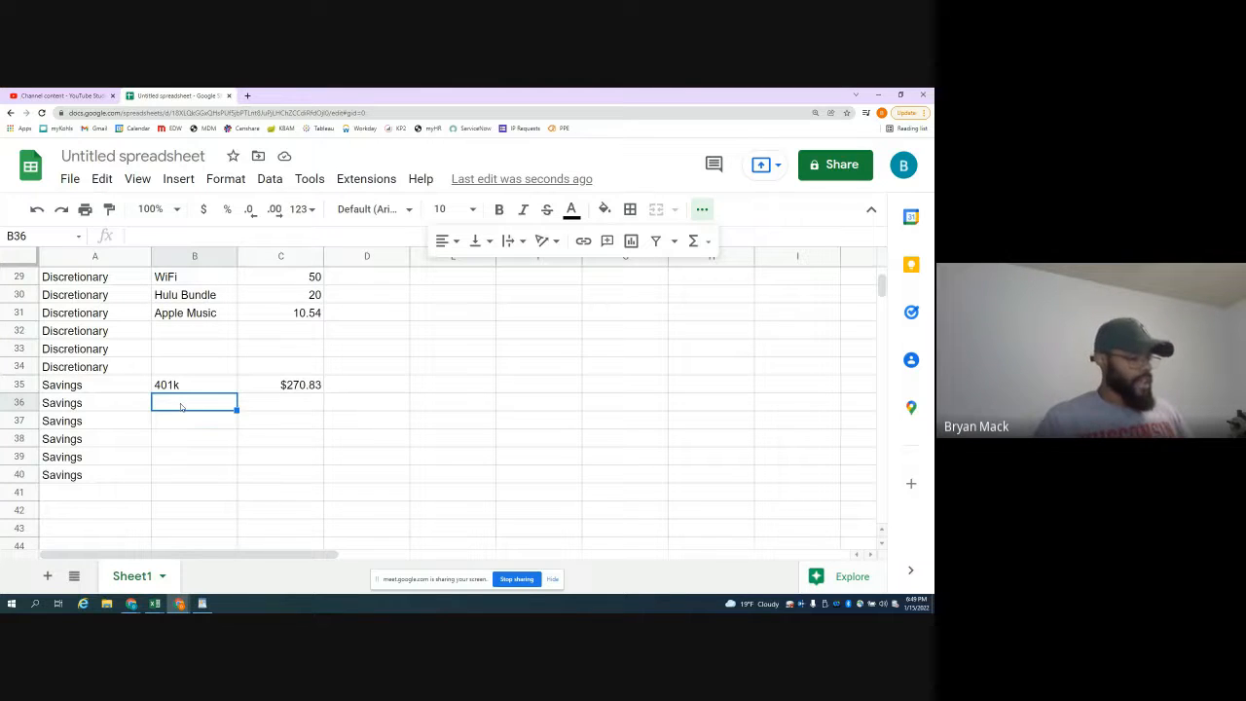
{"action": "type", "text": "Emergency"}
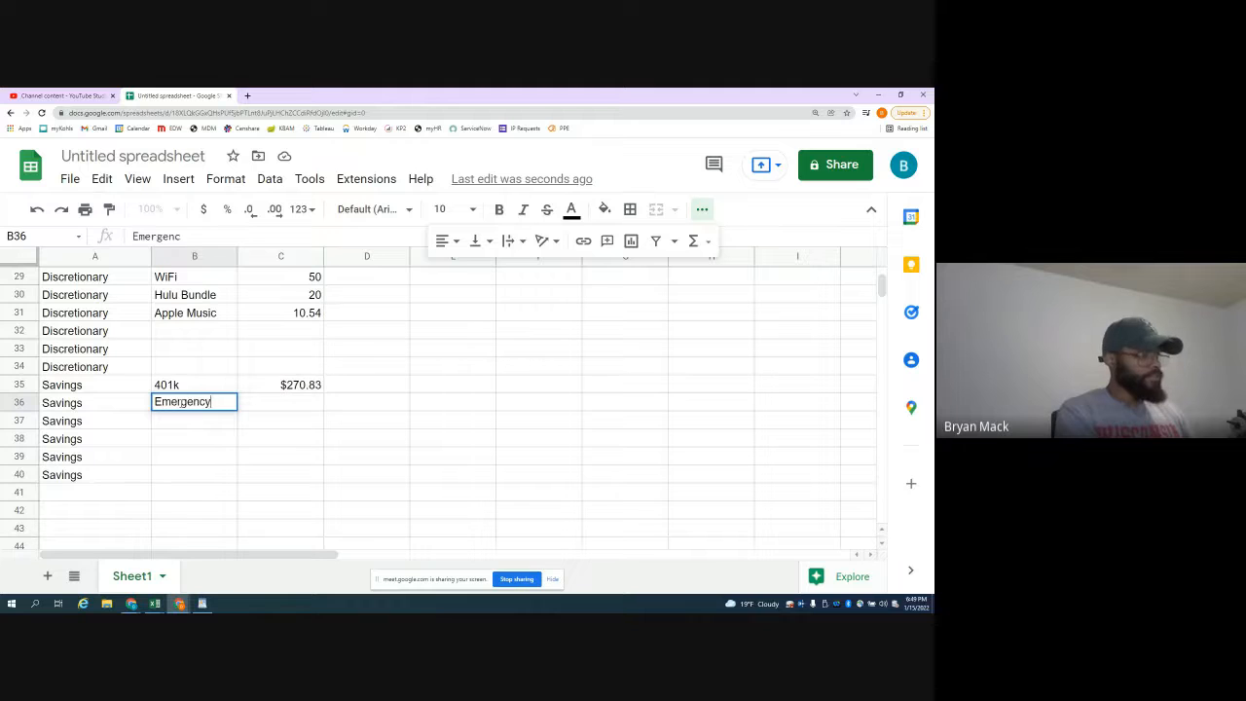
{"action": "type", "text": " Fund"}
{"action": "key", "text": "Return"}
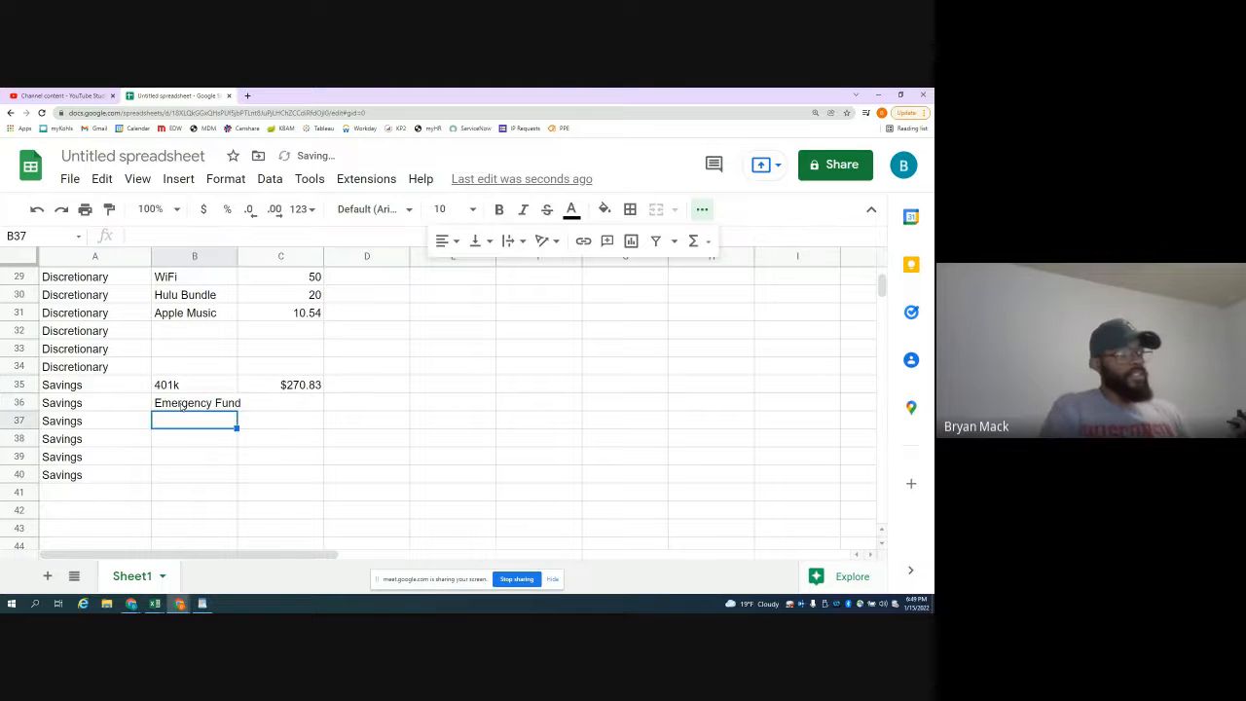
- Enter the Emergency Fund budget in C36 as 2% of monthly net income, using an absolute reference: =.02*$B$6
{"action": "key", "text": "Up"}
{"action": "key", "text": "Right"}
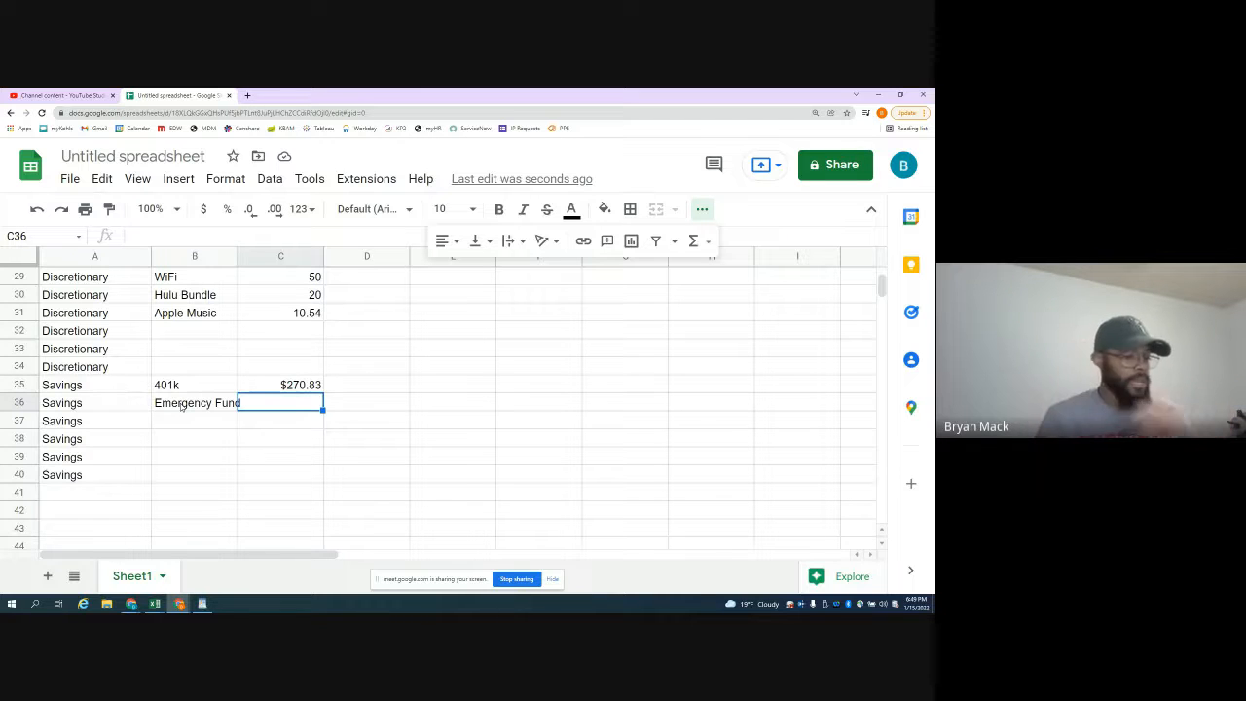
{"action": "type", "text": "="}
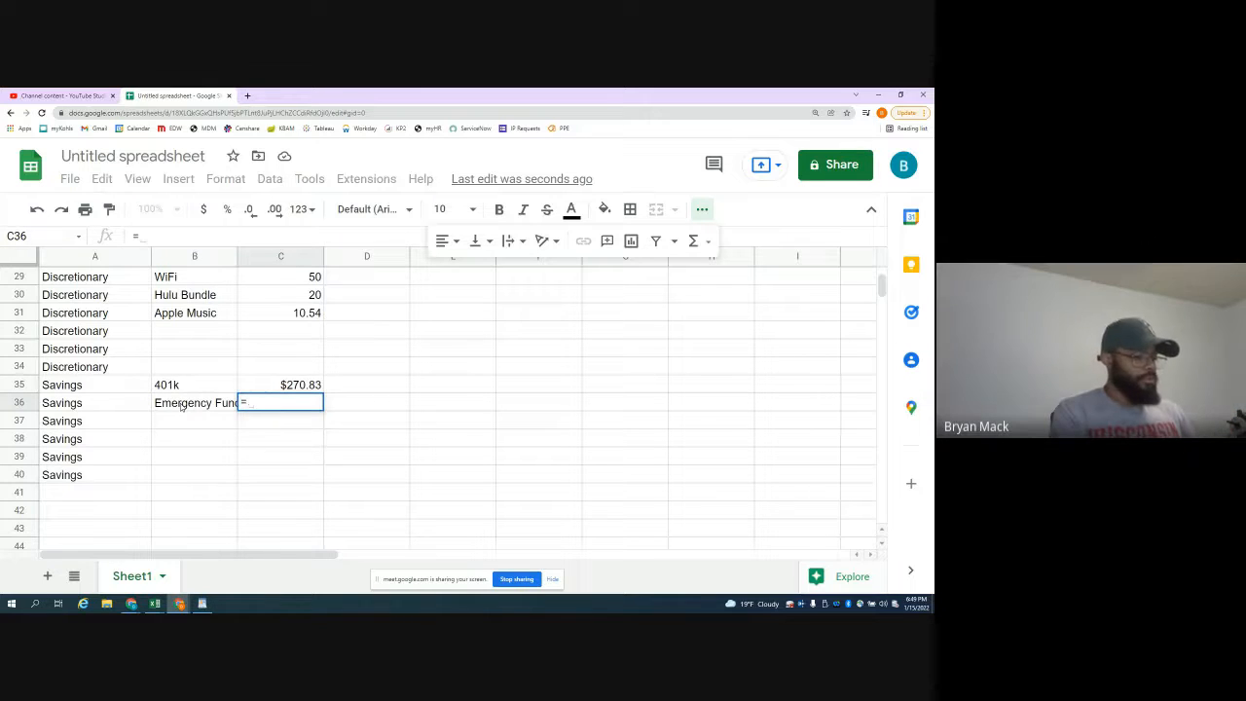
{"action": "type", "text": ".02*"}
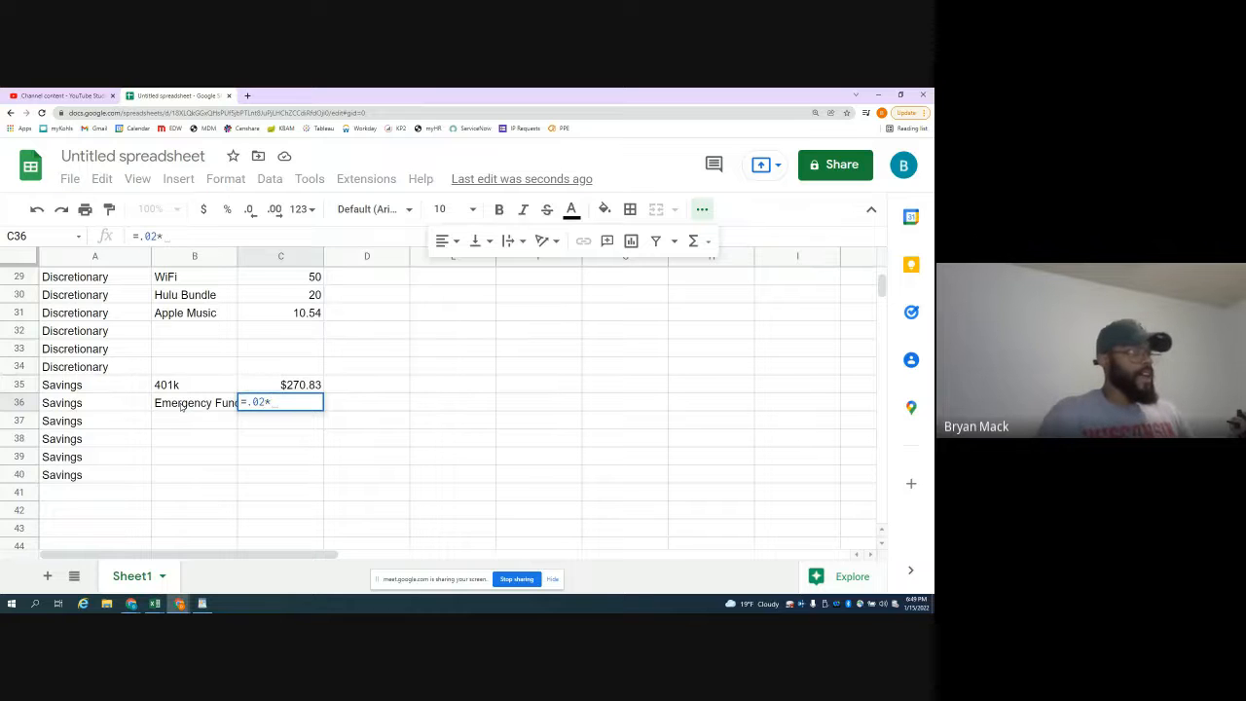
{"action": "scroll", "coordinate": [185, 390], "scroll_direction": "up", "scroll_amount": 9}
{"action": "left_click", "coordinate": [189, 354]}
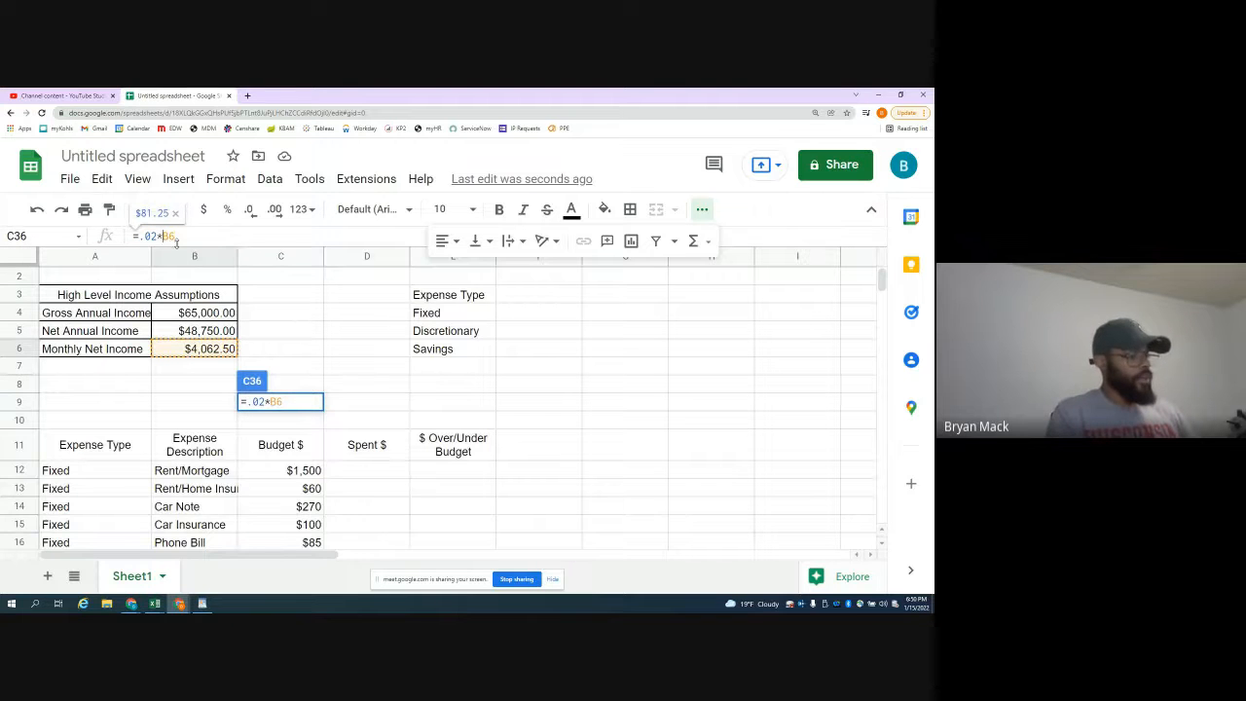
{"action": "type", "text": "$B$"}
{"action": "key", "text": "Right"}
{"action": "type", "text": "$"}
{"action": "key", "text": "Return"}
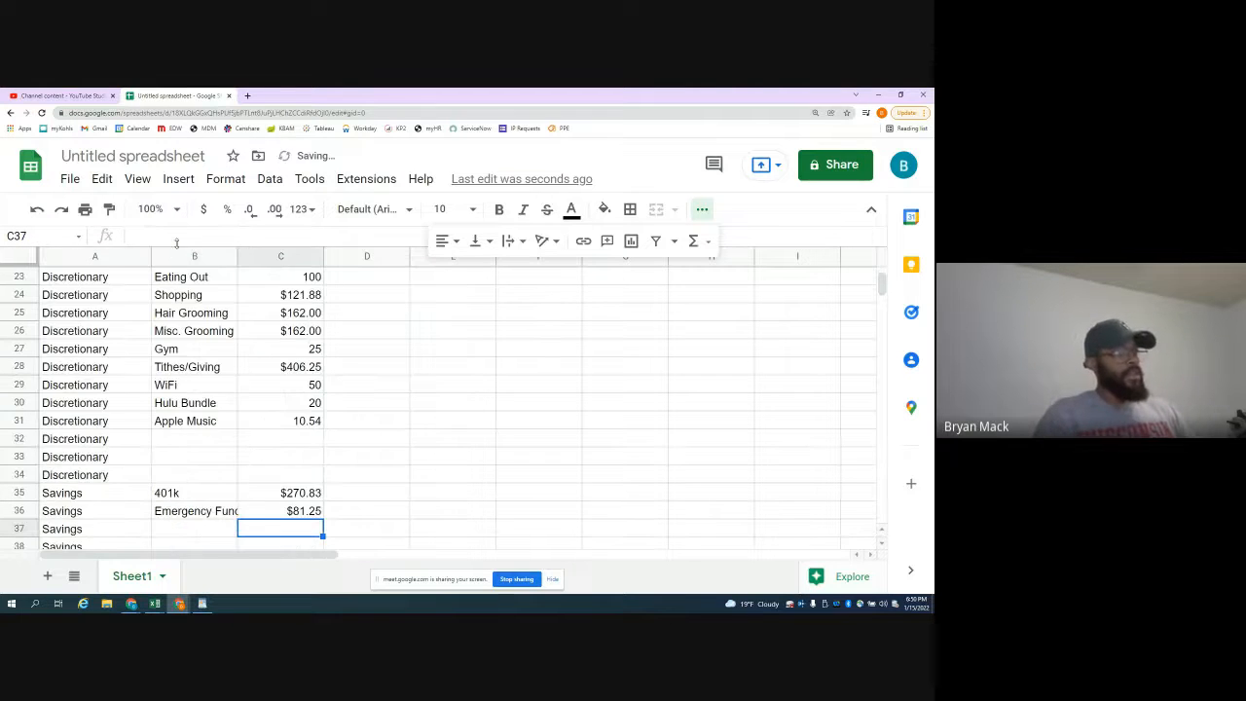
{"action": "left_click", "coordinate": [283, 518]}
{"action": "scroll", "coordinate": [283, 518], "scroll_direction": "down", "scroll_amount": 1}
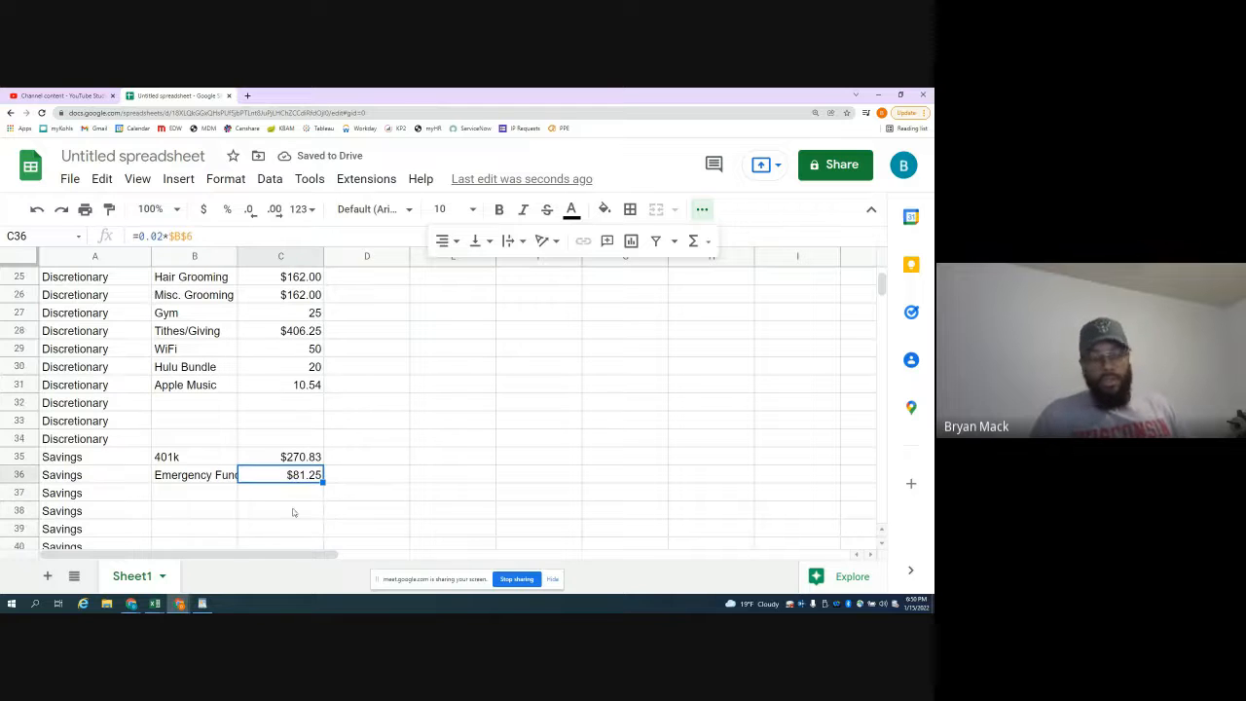
- Enter Travel as the expense description of the third Savings row in B37
{"action": "left_click", "coordinate": [199, 495]}
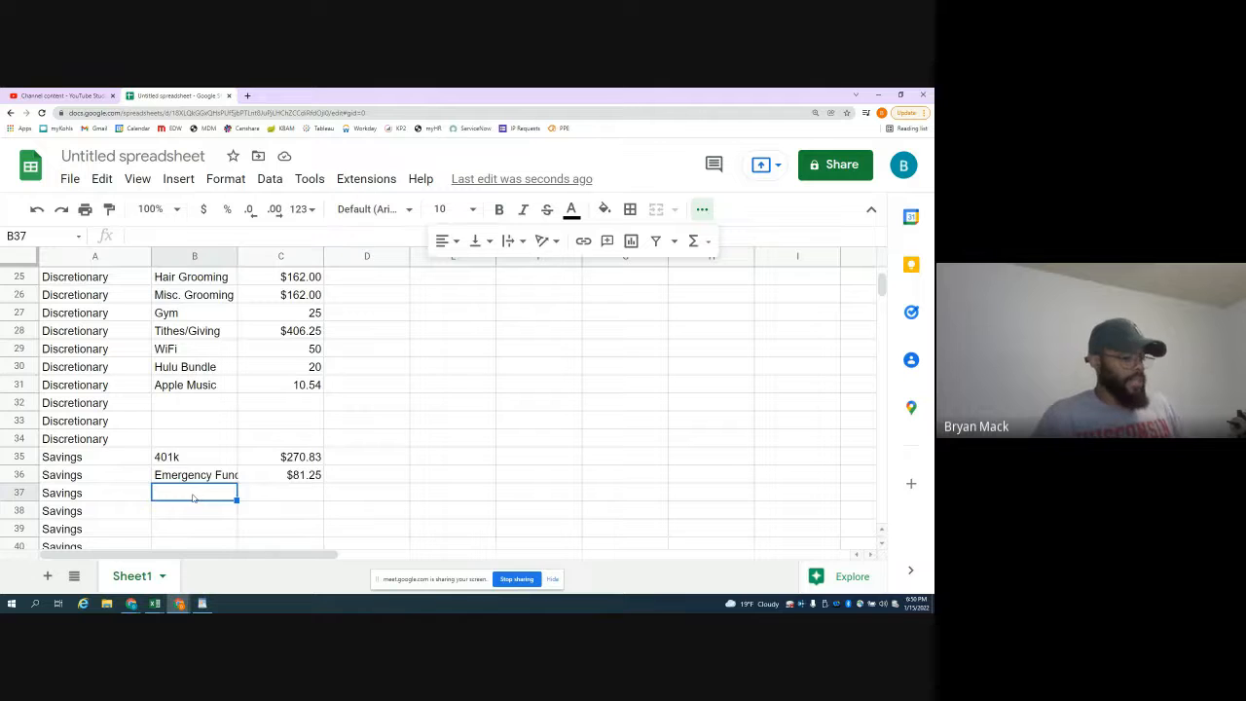
{"action": "type", "text": "Travel"}
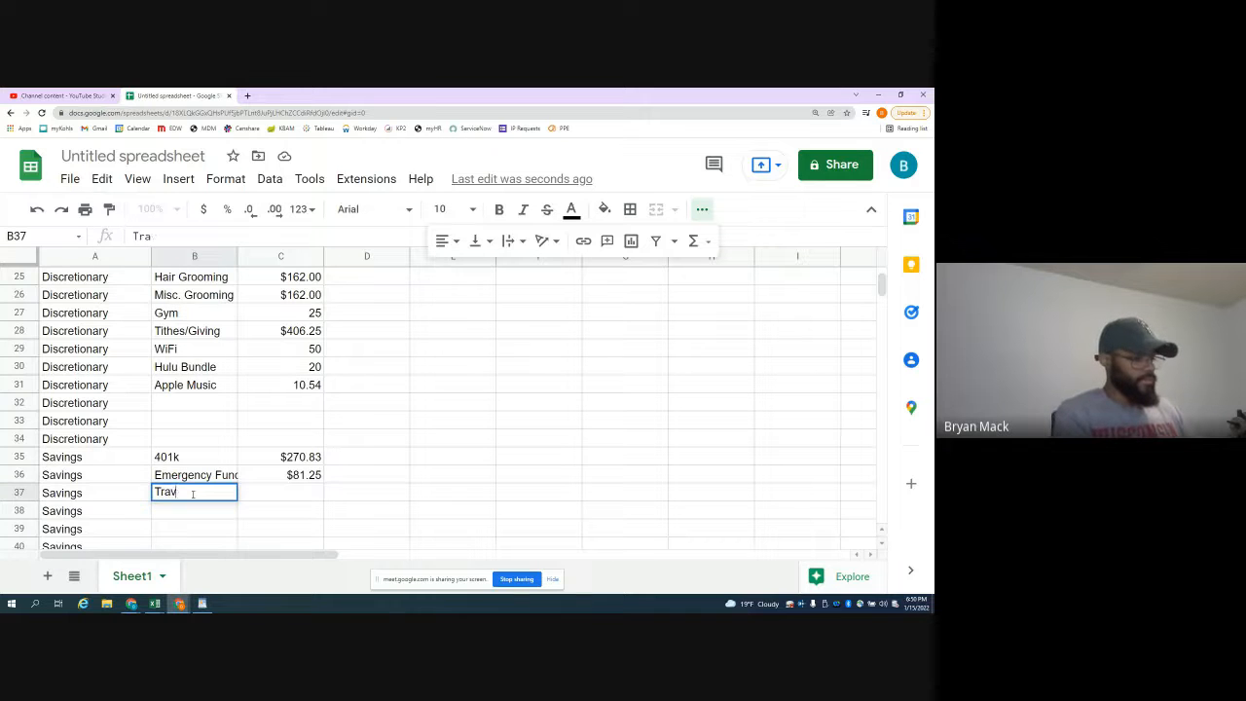
{"action": "key", "text": "Return"}
- Enter the Travel budget formula in C37 as the sum of the trip costs: =(500+(310*5)+150+250)
{"action": "key", "text": "Up"}
{"action": "key", "text": "Right"}
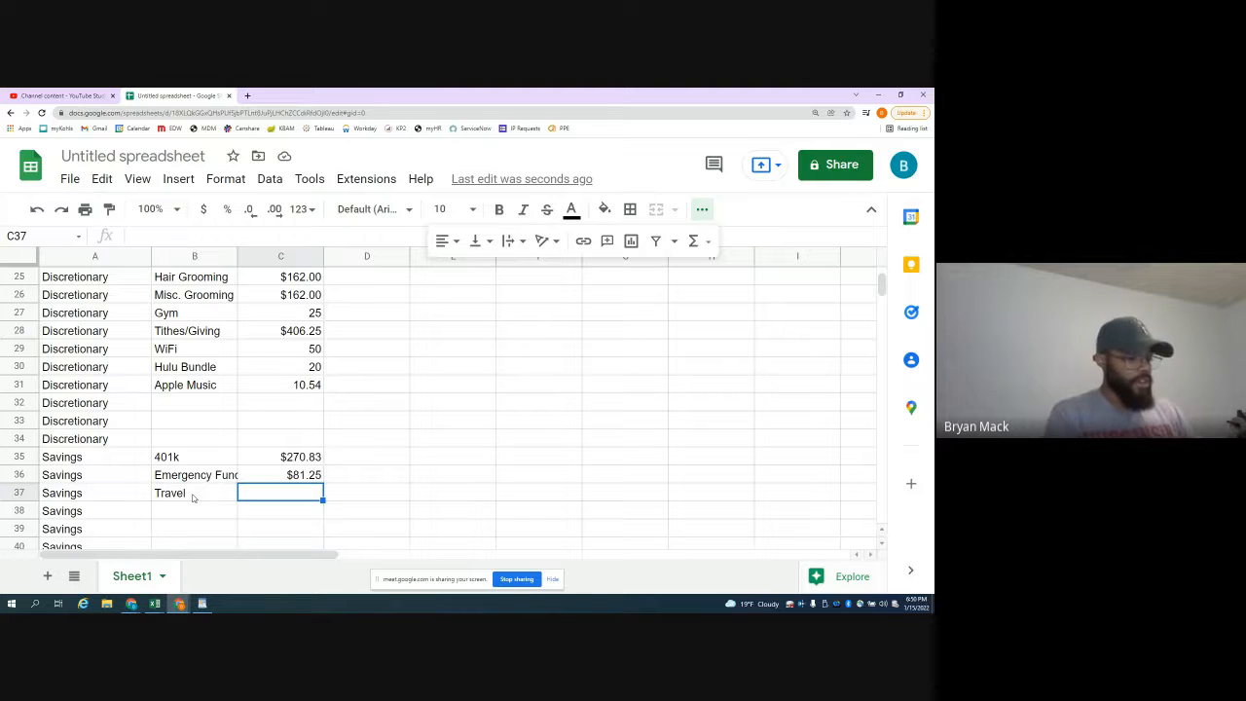
{"action": "type", "text": "="}
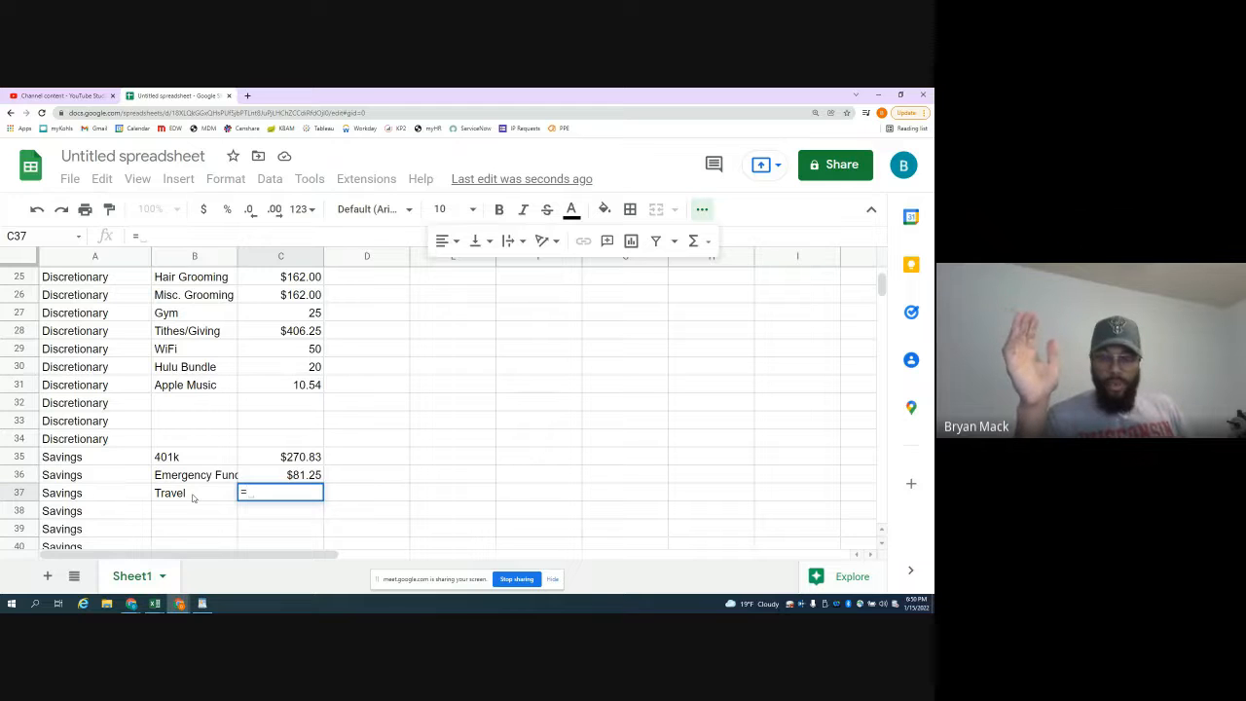
{"action": "type", "text": "("}
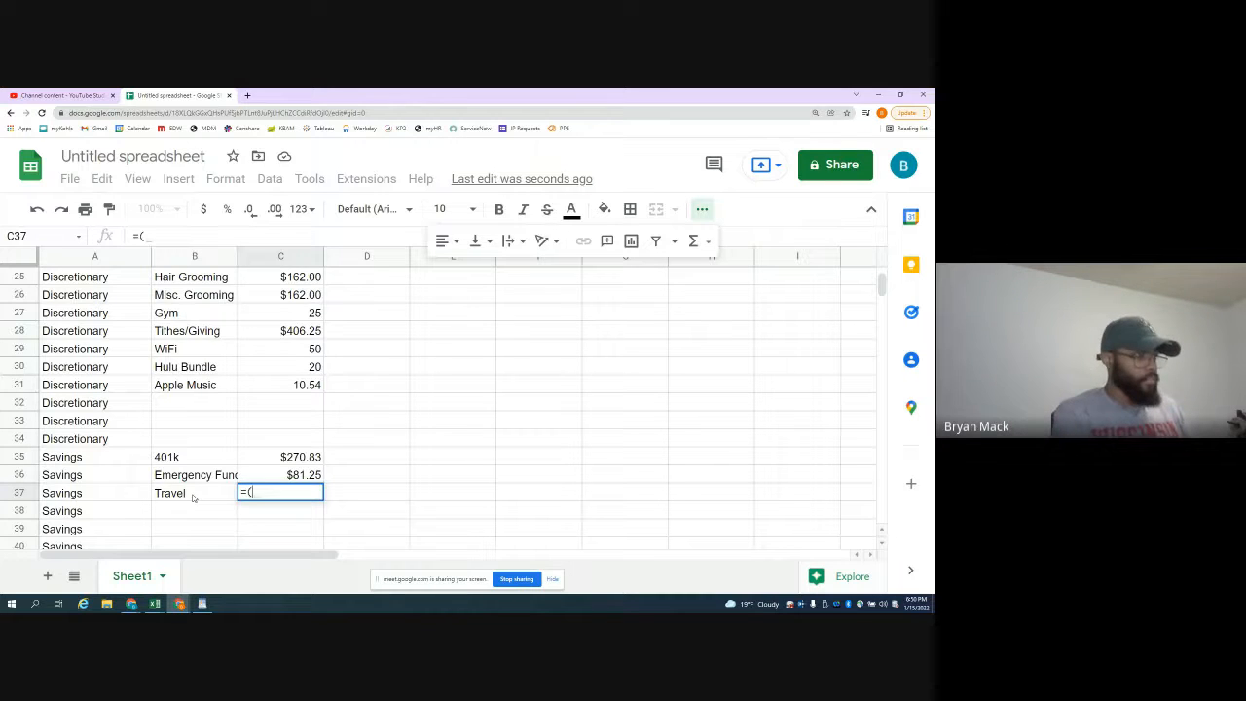
{"action": "type", "text": "500"}
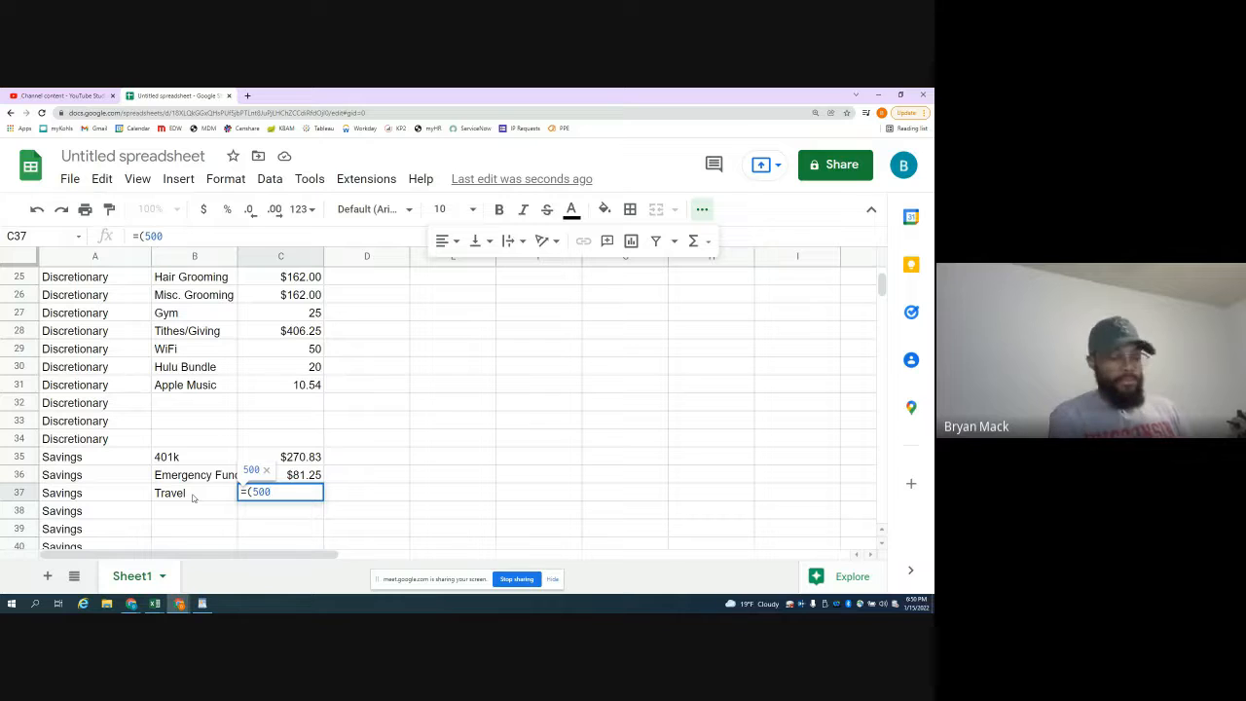
{"action": "type", "text": "+(310*5)+150+250"}
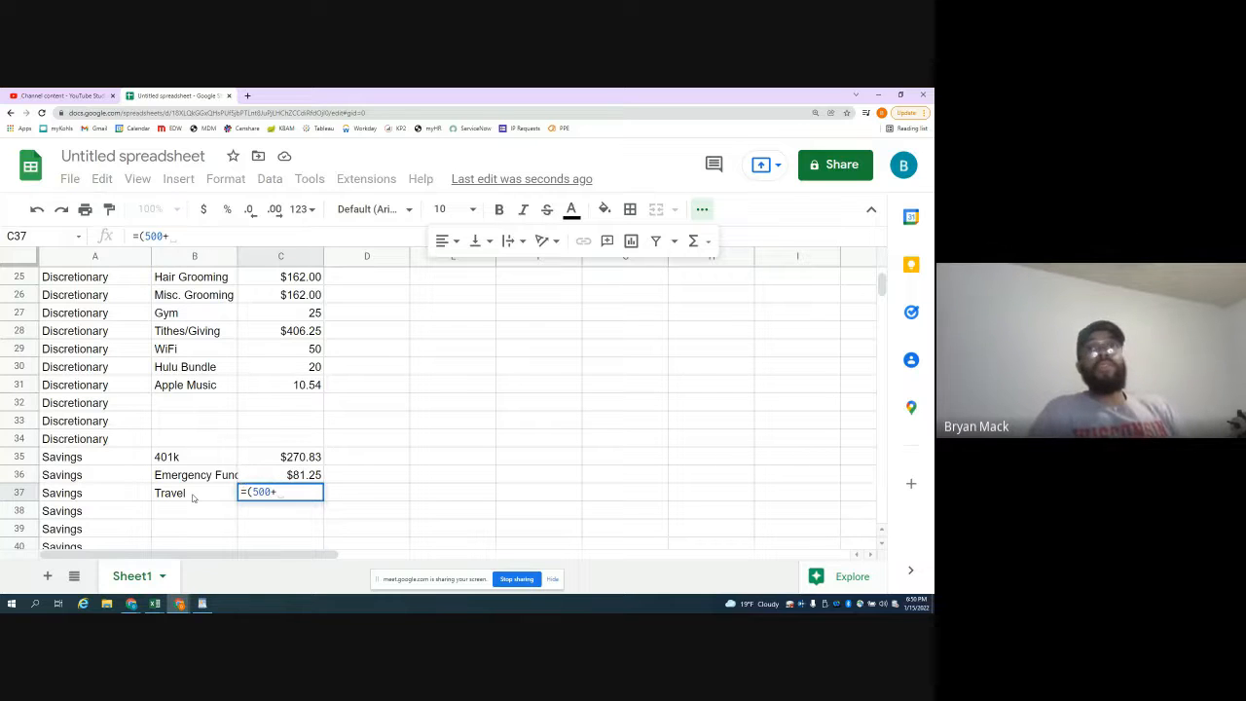
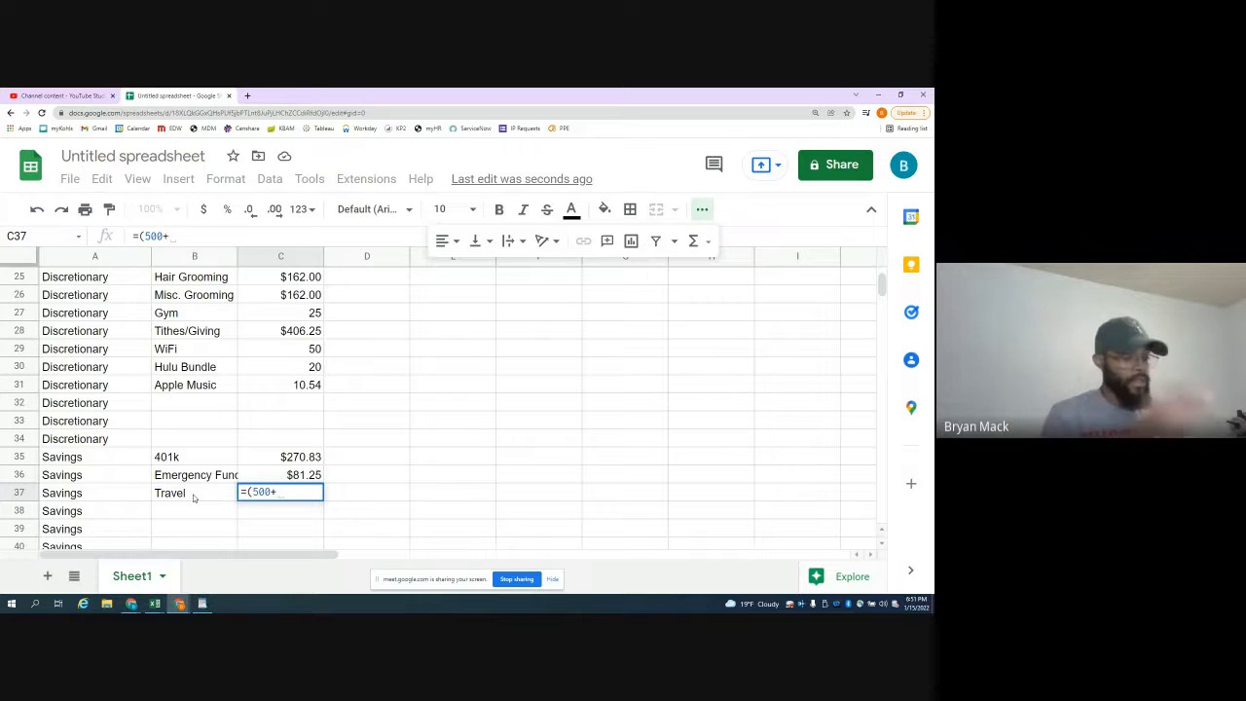
{"action": "type", "text": "(31"}
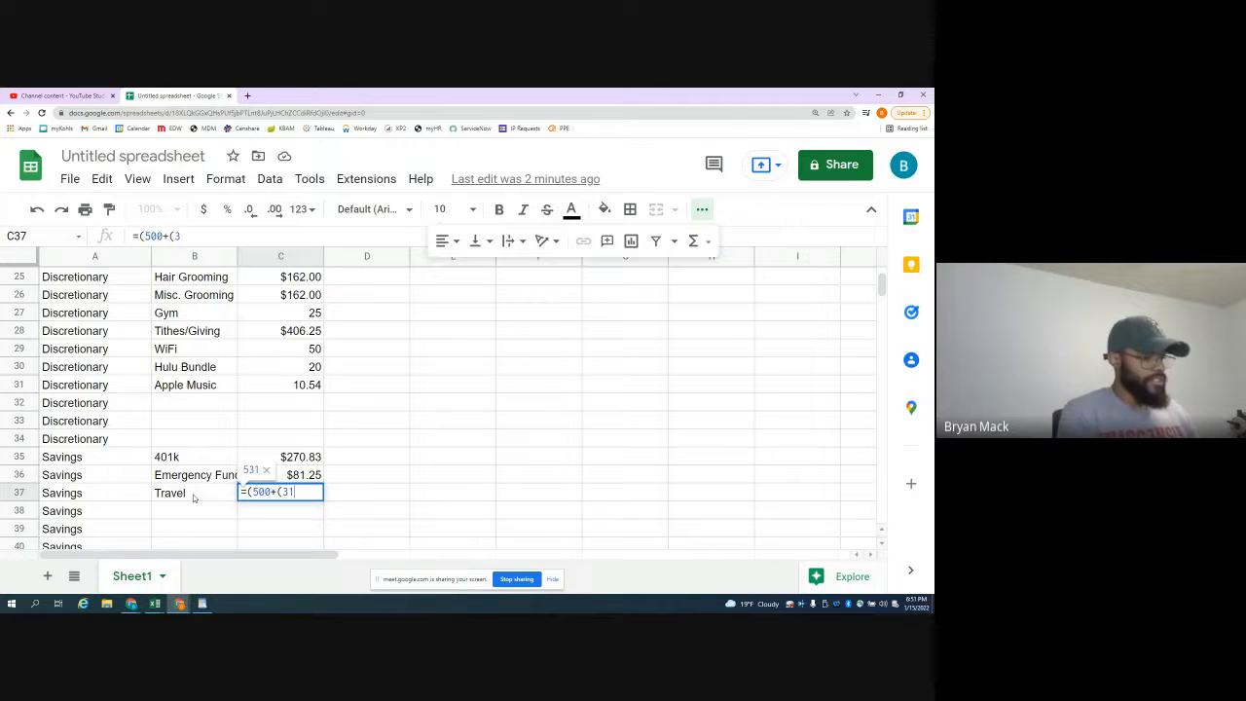
{"action": "type", "text": "0*5"}
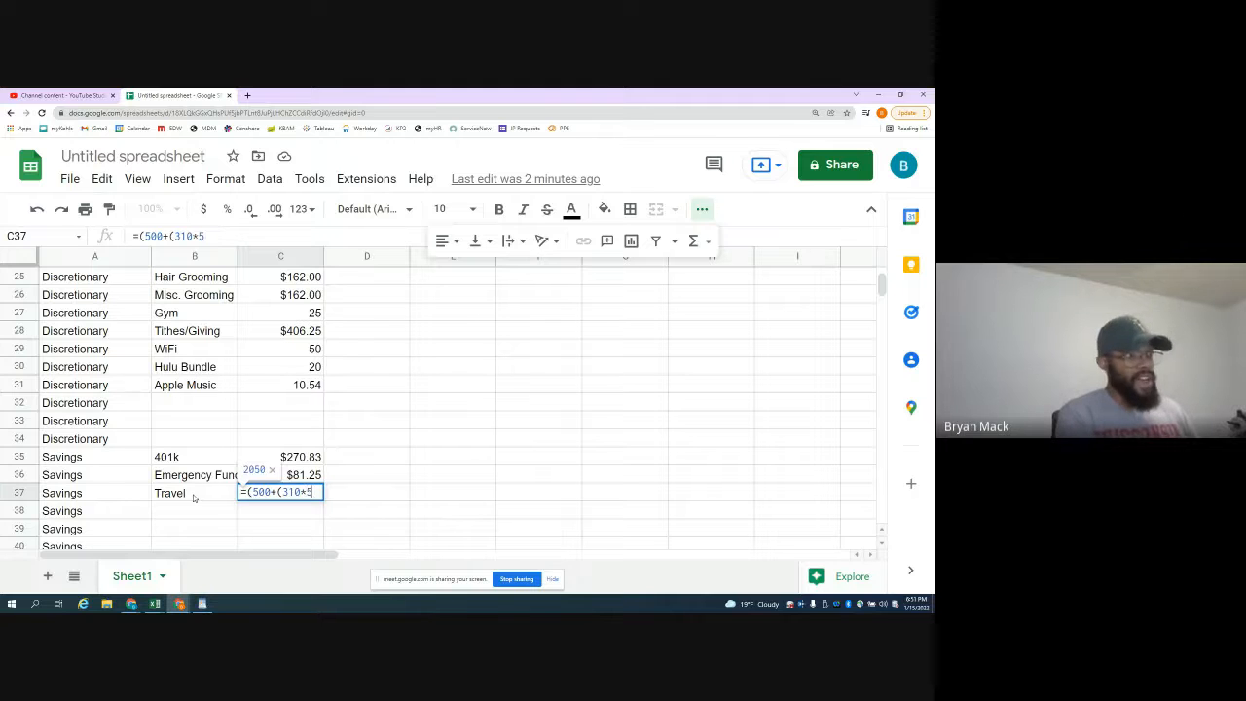
{"action": "type", "text": ")"}
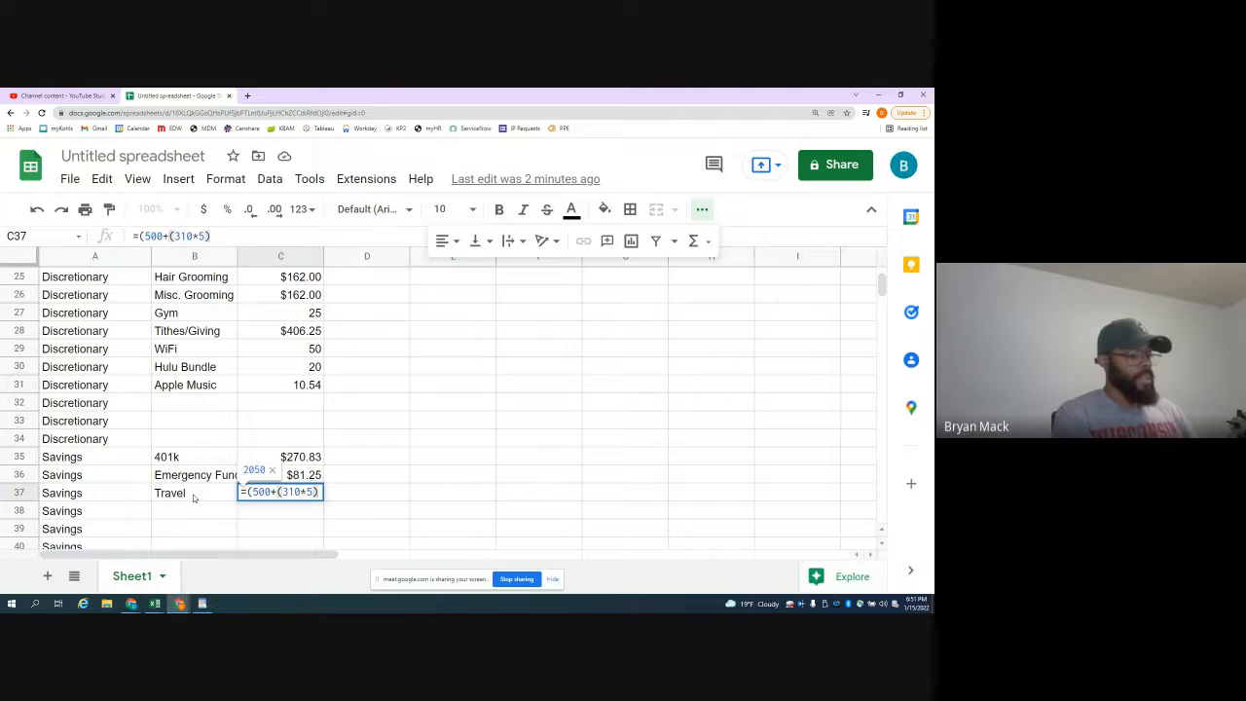
{"action": "type", "text": "+"}
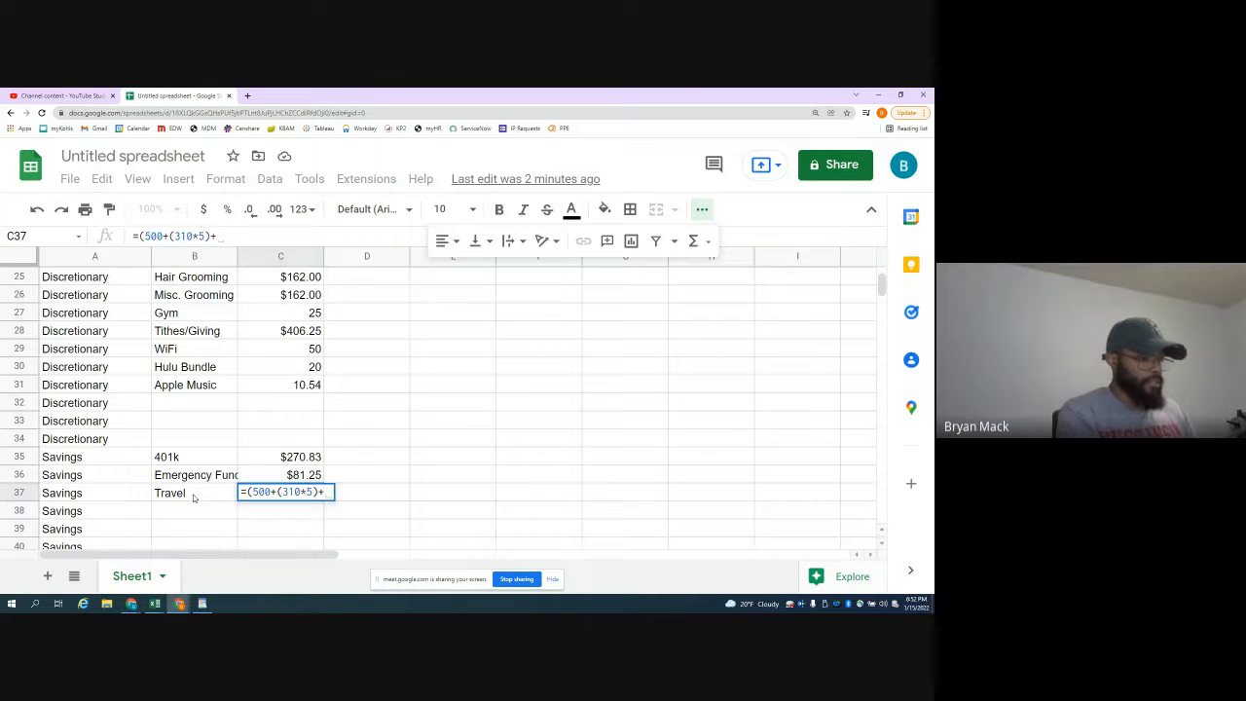
{"action": "type", "text": "150"}
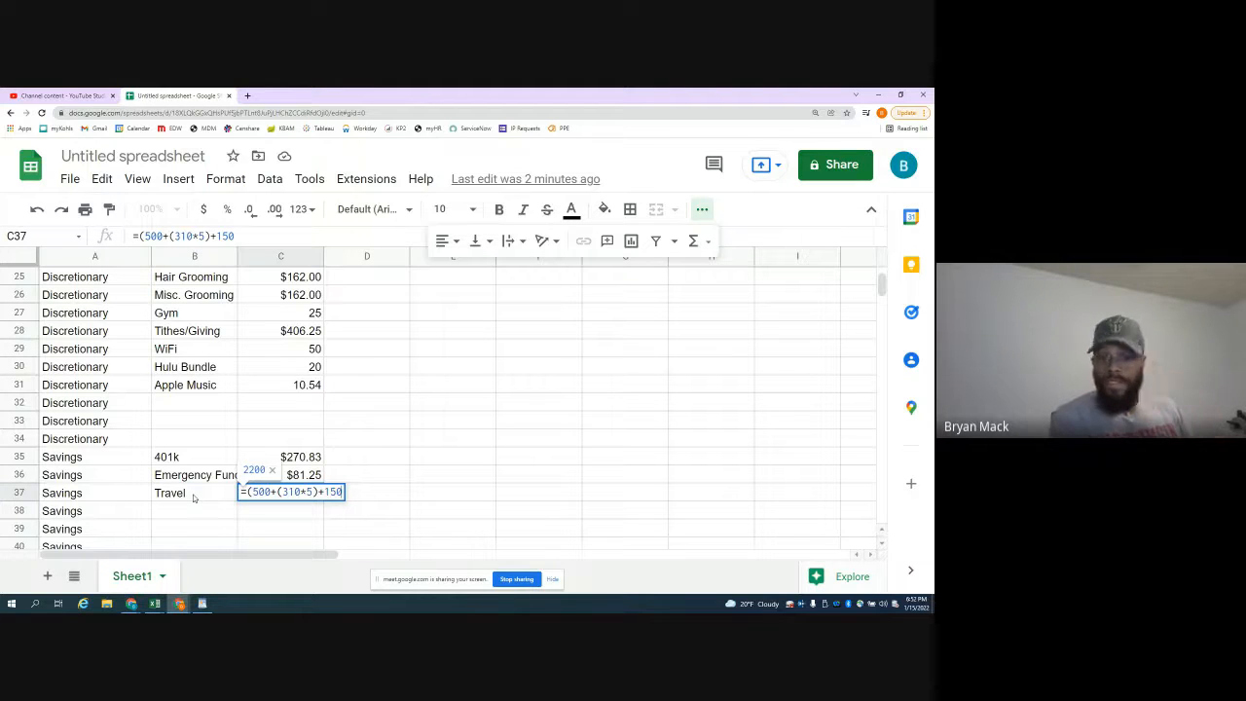
{"action": "type", "text": "+"}
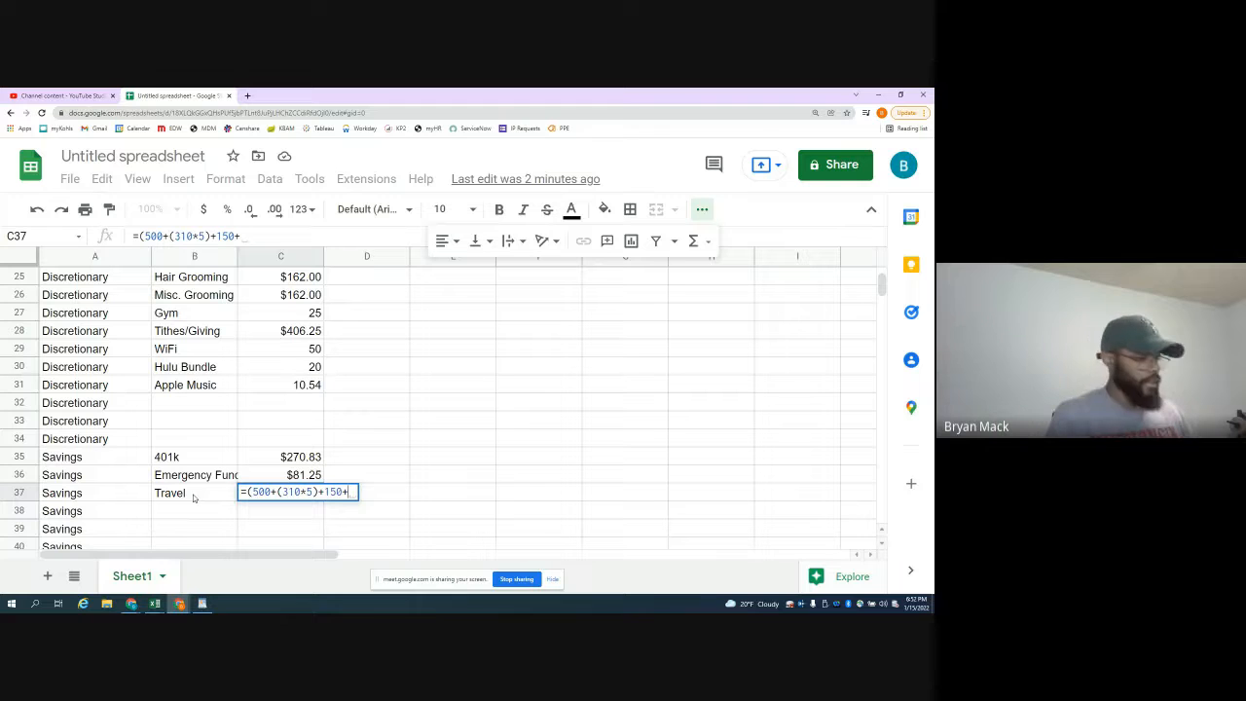
{"action": "type", "text": "250"}
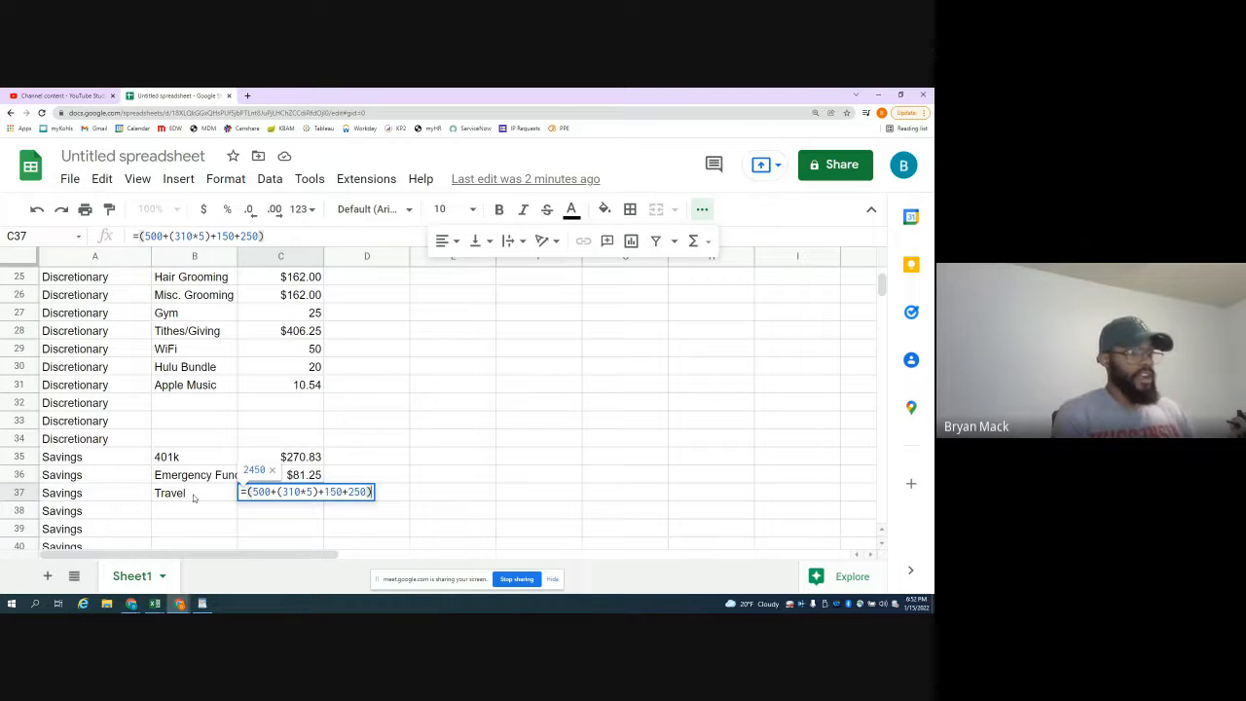
{"action": "key", "text": "Return"}
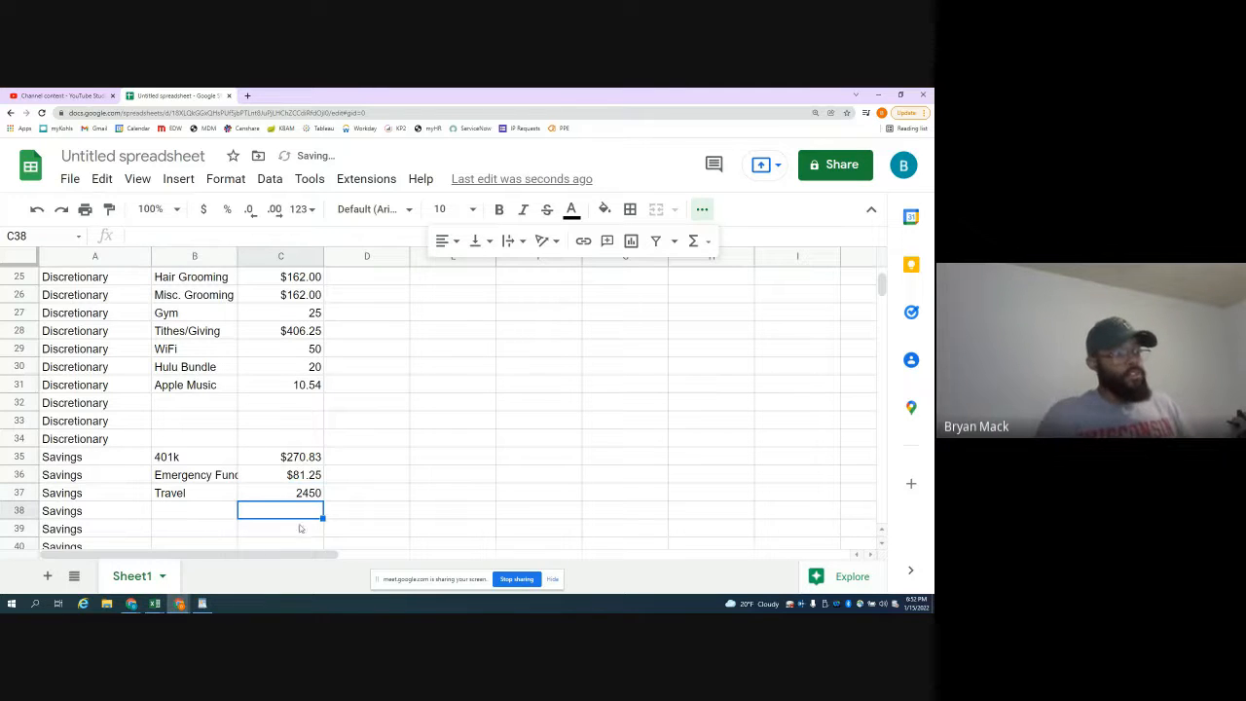
- Add 1225 to the end of the Travel budget formula in C37
{"action": "left_click", "coordinate": [288, 496]}
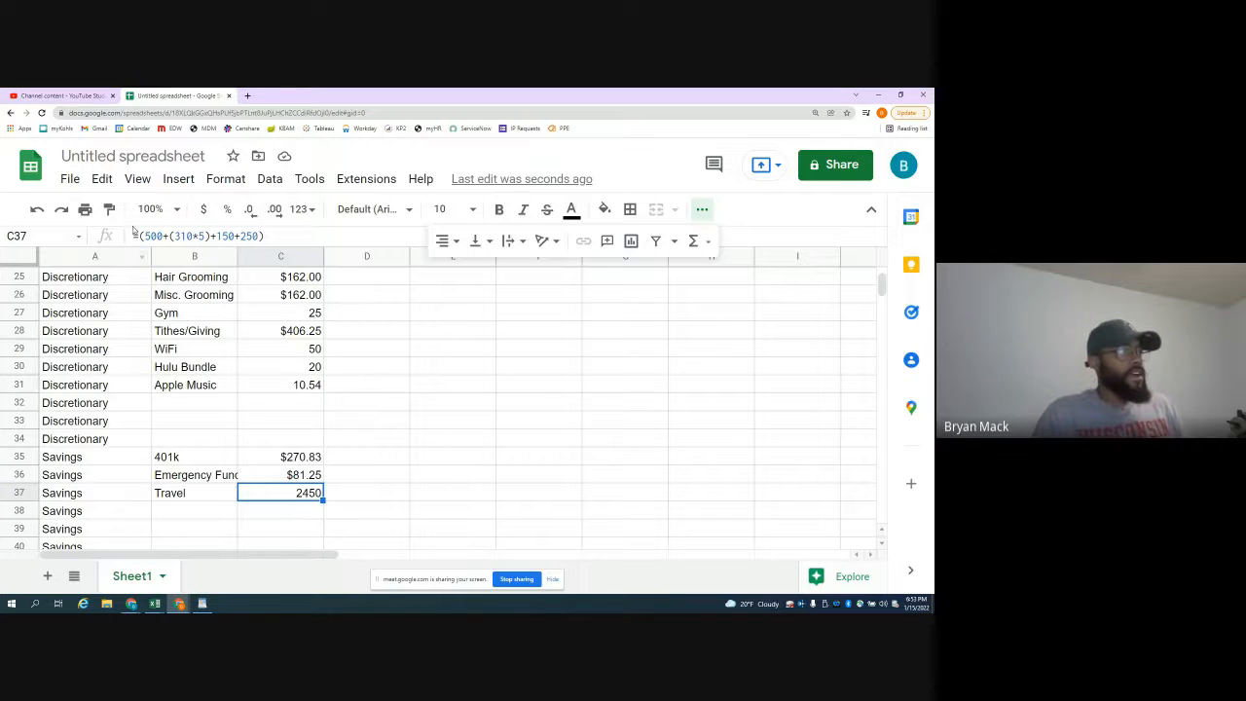
{"action": "left_click", "coordinate": [275, 237]}
{"action": "type", "text": "+1225"}
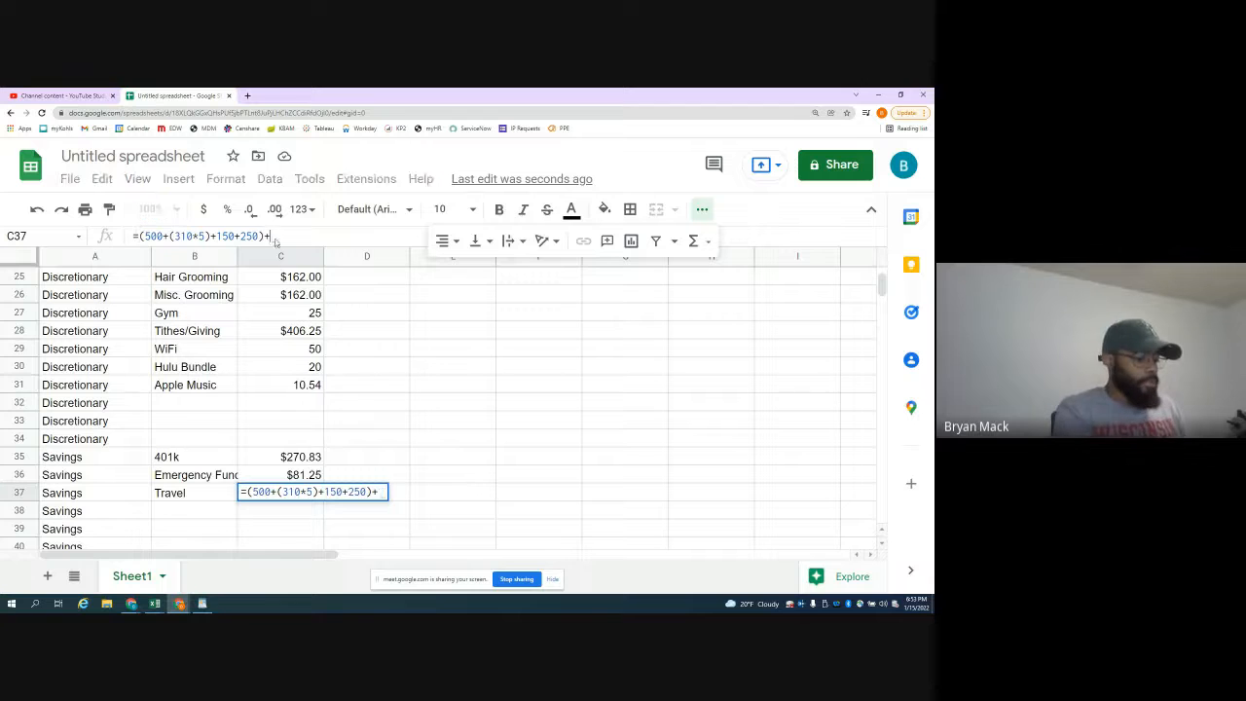
{"action": "key", "text": "Return"}
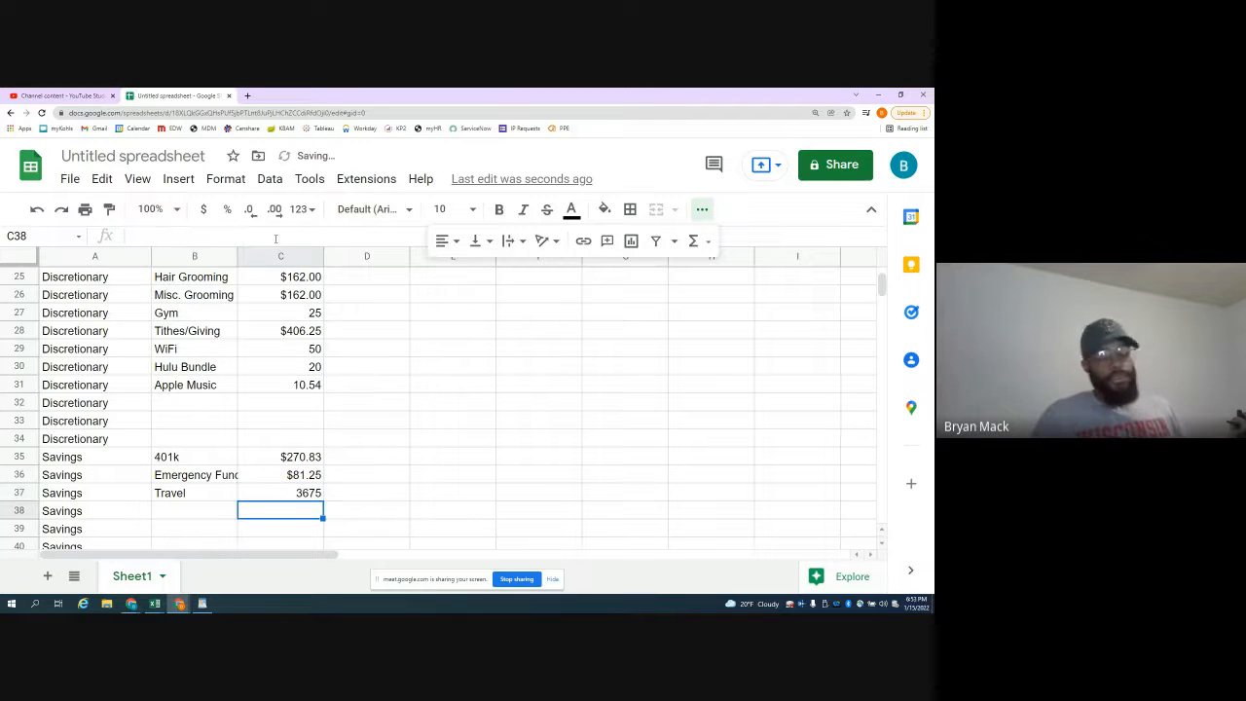
- Wrap the Travel budget sum in C37 in parentheses and divide it by 12: =((500+(310*5)+150+250)+1225)/12
{"action": "left_click", "coordinate": [280, 498]}
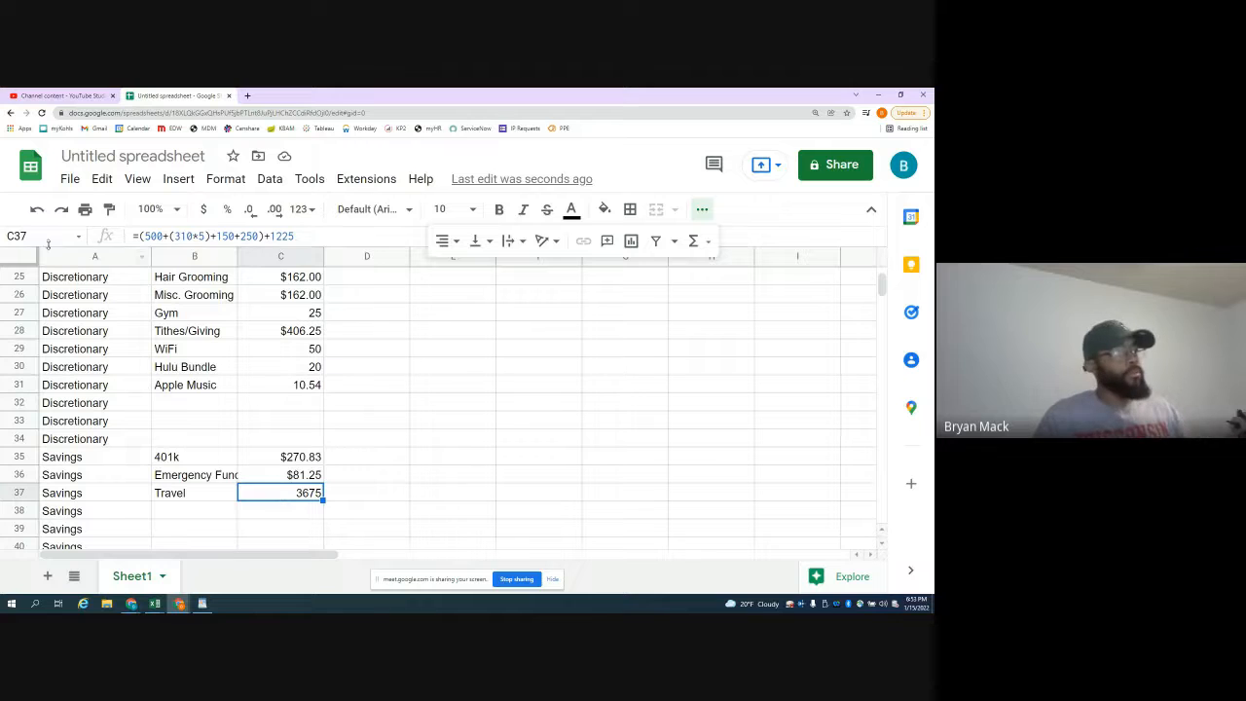
{"action": "left_click", "coordinate": [139, 236]}
{"action": "type", "text": "("}
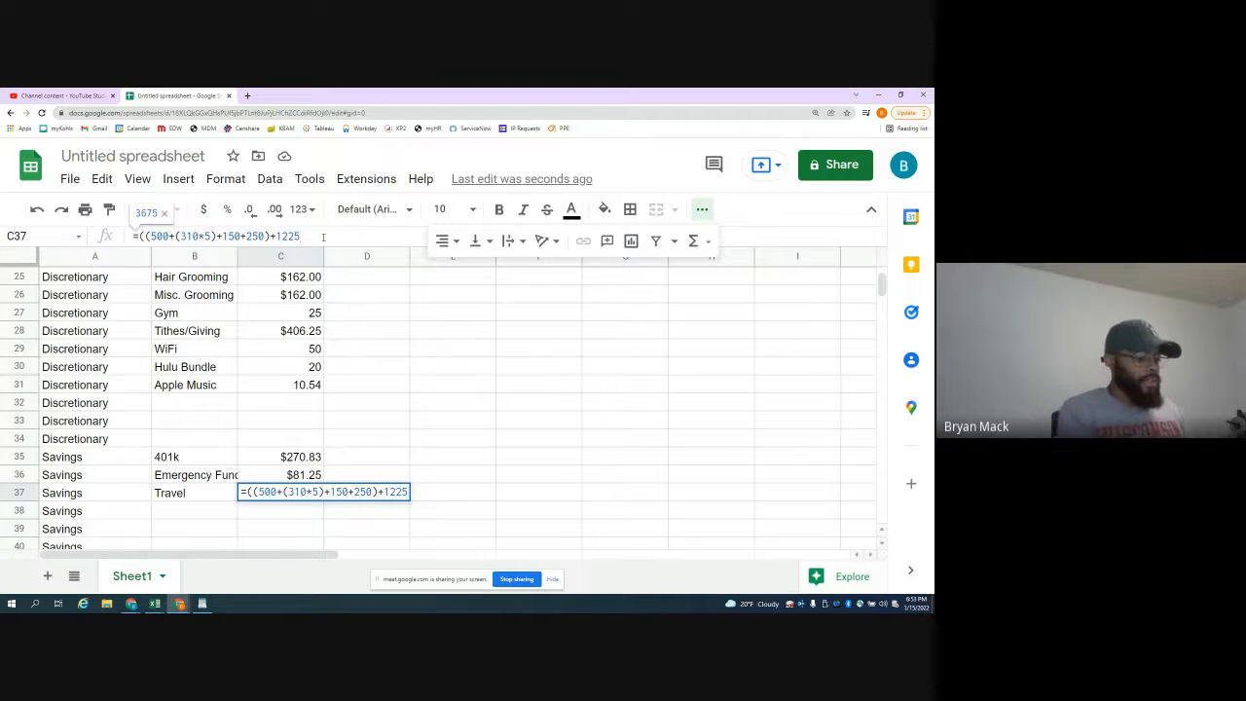
{"action": "type", "text": ")/12"}
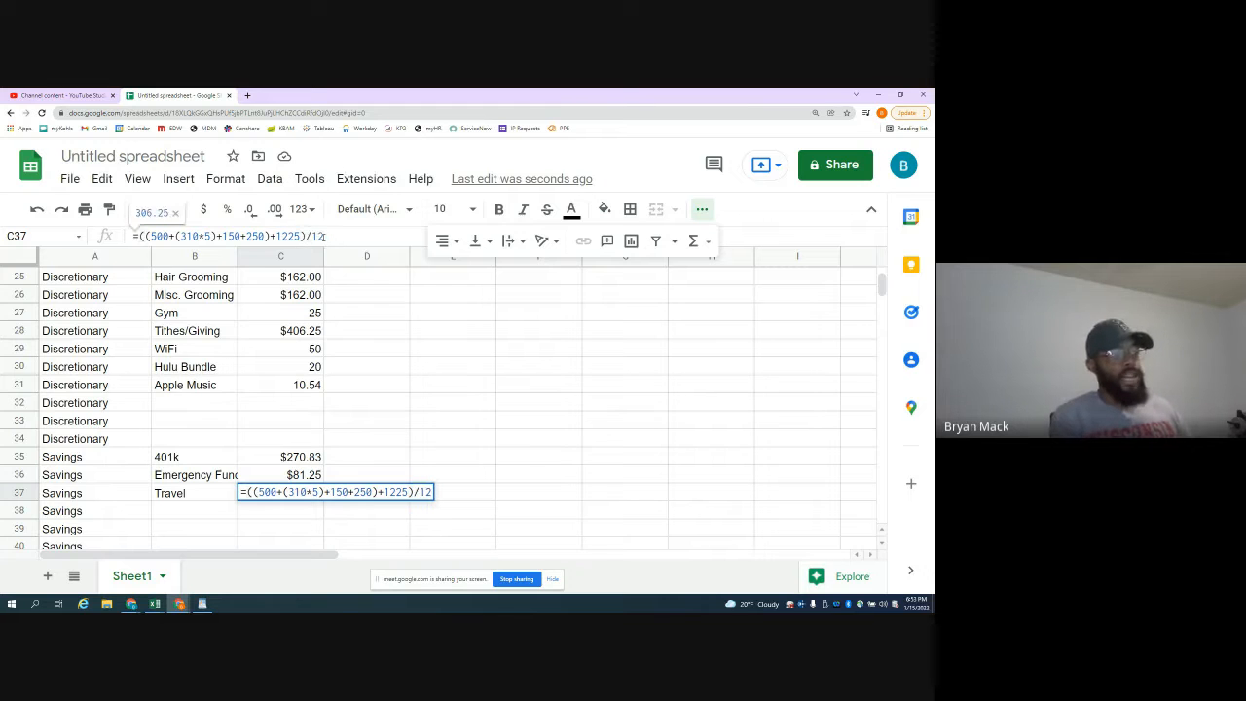
{"action": "key", "text": "Return"}
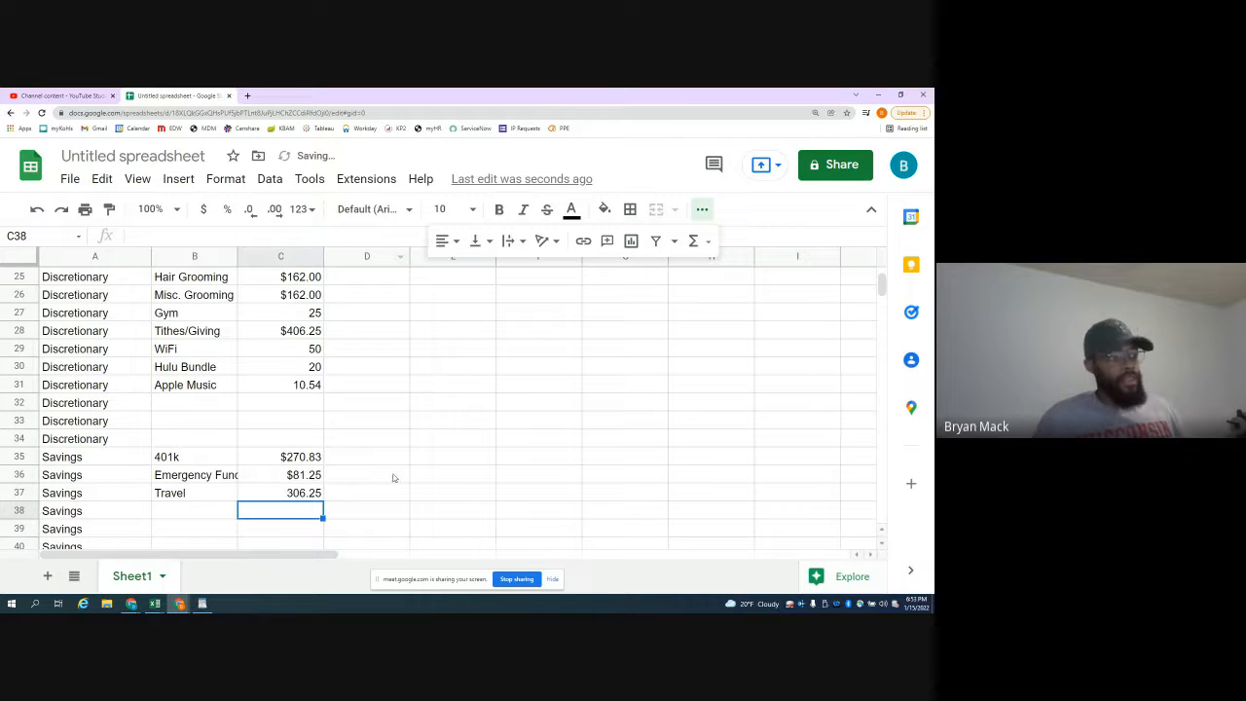
{"action": "left_click", "coordinate": [294, 495]}
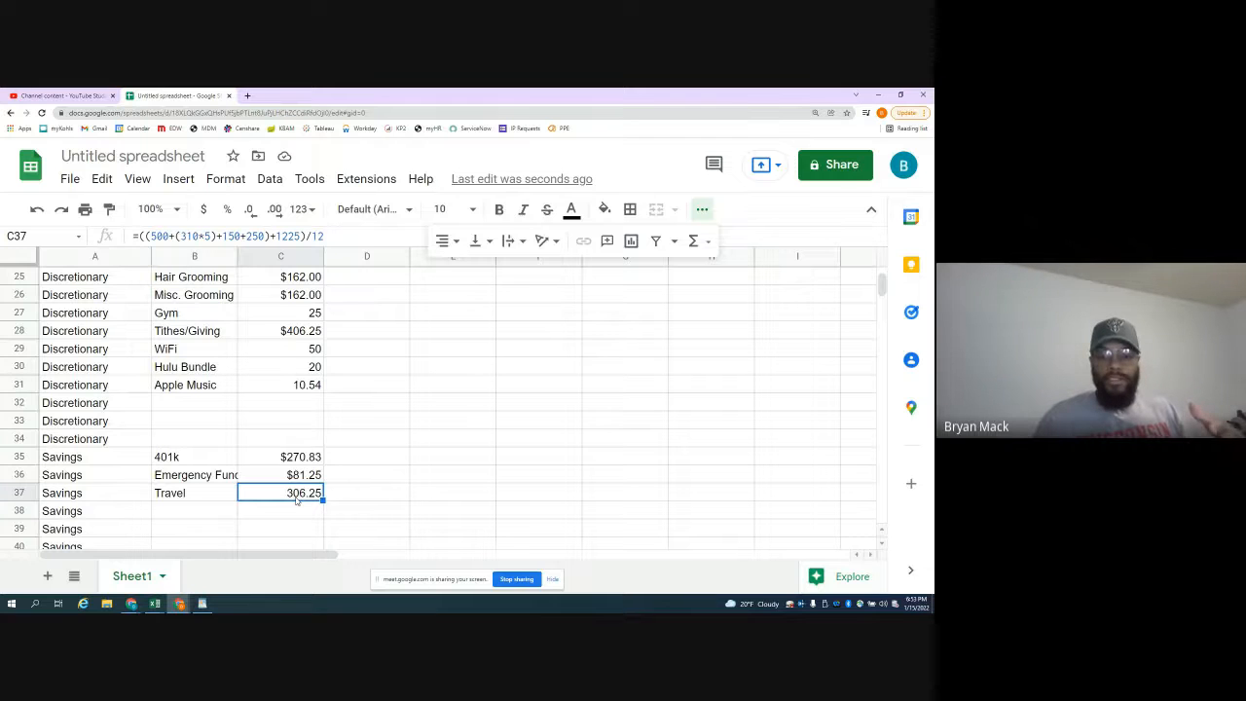
- Format the Budget $ and Spent $ cells C12:D40 as currency
{"action": "scroll", "coordinate": [296, 499], "scroll_direction": "up", "scroll_amount": 5}
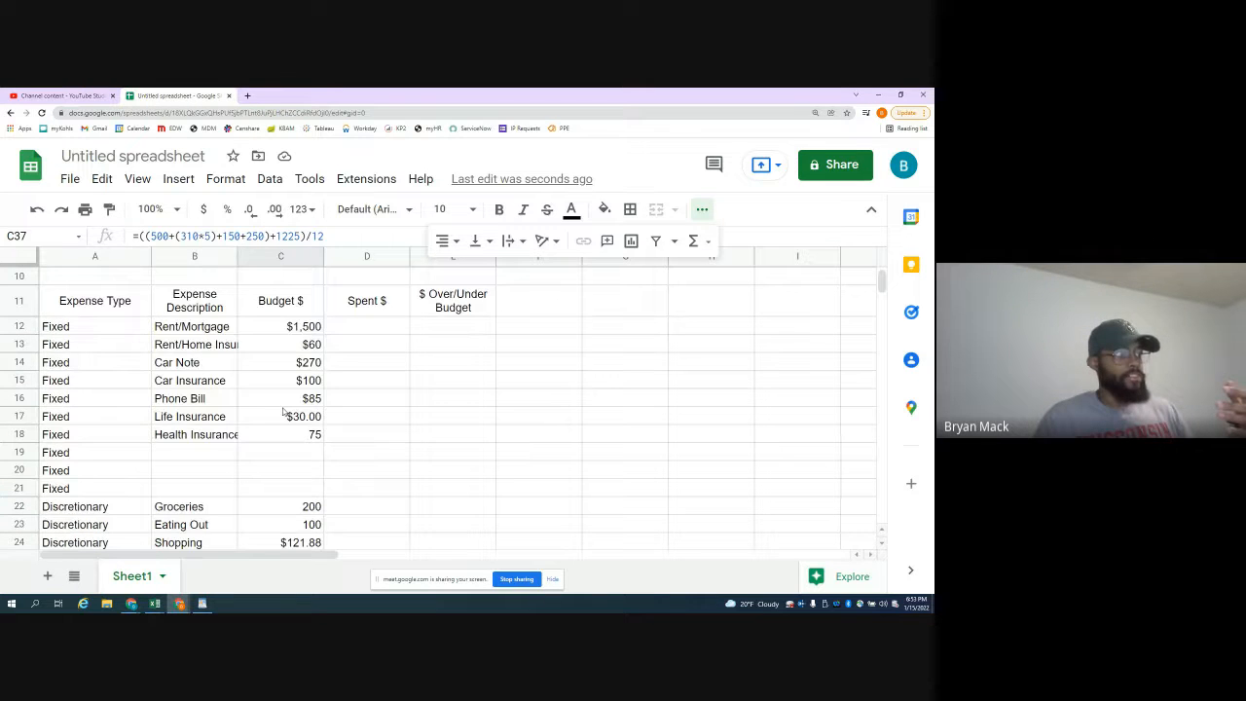
{"action": "left_click_drag", "start_coordinate": [292, 329], "coordinate": [344, 425]}
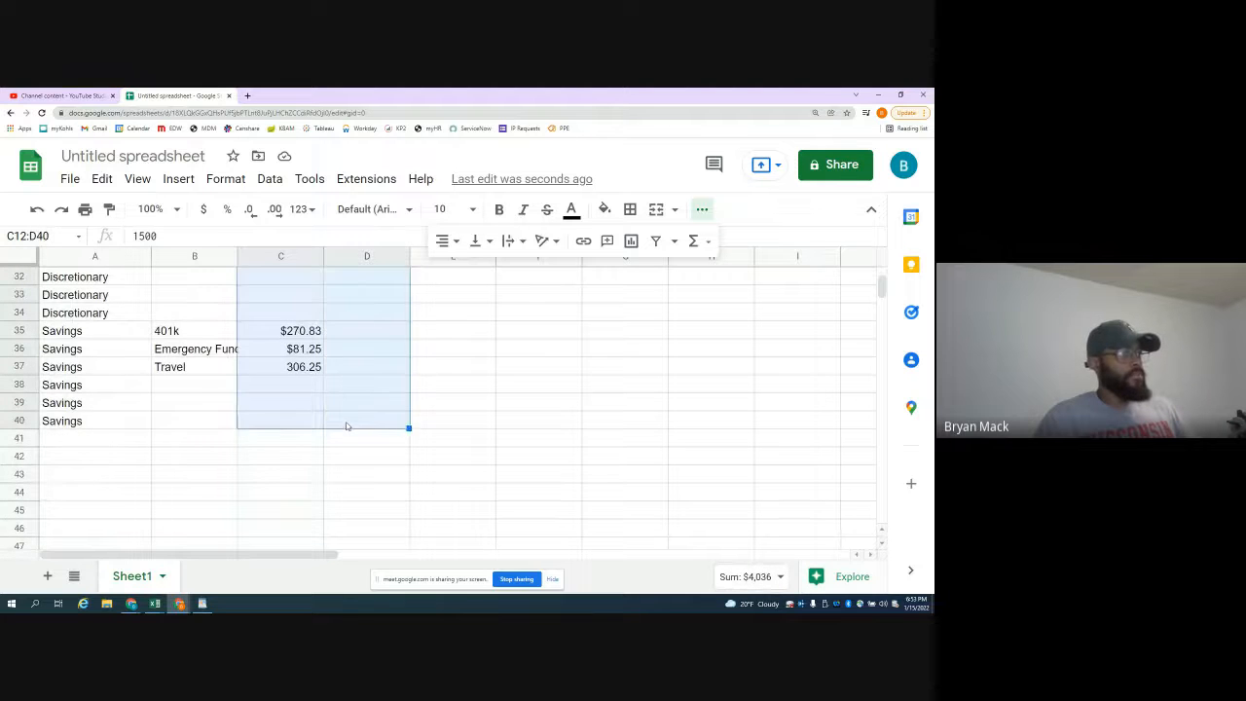
{"action": "scroll", "coordinate": [347, 426], "scroll_direction": "up", "scroll_amount": 8}
{"action": "scroll", "coordinate": [346, 426], "scroll_direction": "up", "scroll_amount": 1}
{"action": "left_click", "coordinate": [201, 212]}
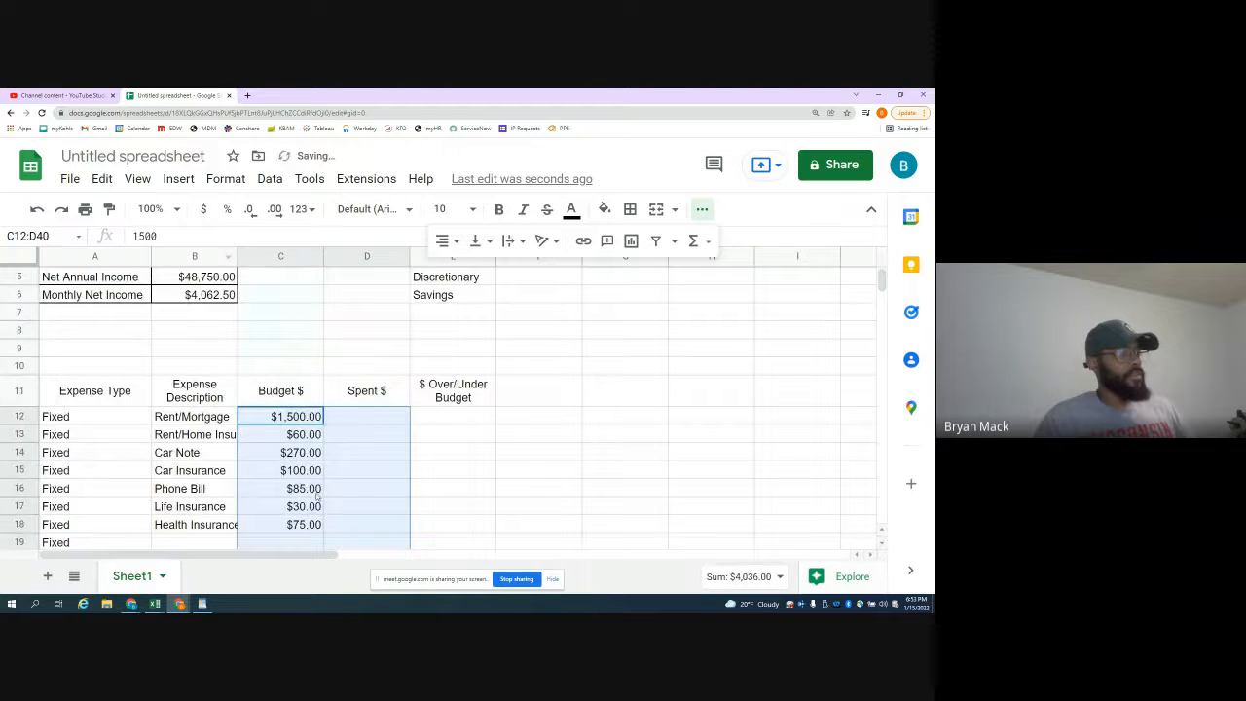
{"action": "left_click", "coordinate": [366, 434]}
- Widen column B so the longer expense descriptions such as Rent/Home Insurance fit
{"action": "scroll", "coordinate": [260, 457], "scroll_direction": "down", "scroll_amount": 10}
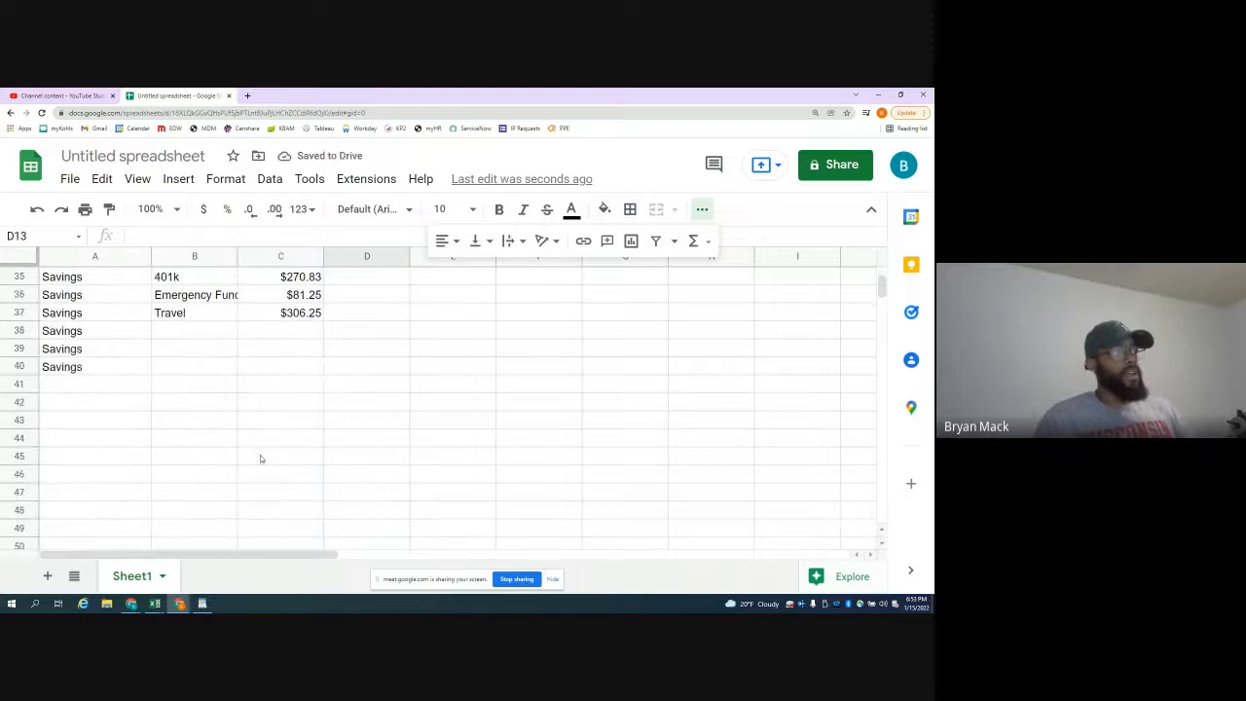
{"action": "scroll", "coordinate": [257, 449], "scroll_direction": "up", "scroll_amount": 3}
{"action": "left_click_drag", "start_coordinate": [236, 249], "coordinate": [263, 249]}
{"action": "scroll", "coordinate": [256, 414], "scroll_direction": "up", "scroll_amount": 8}
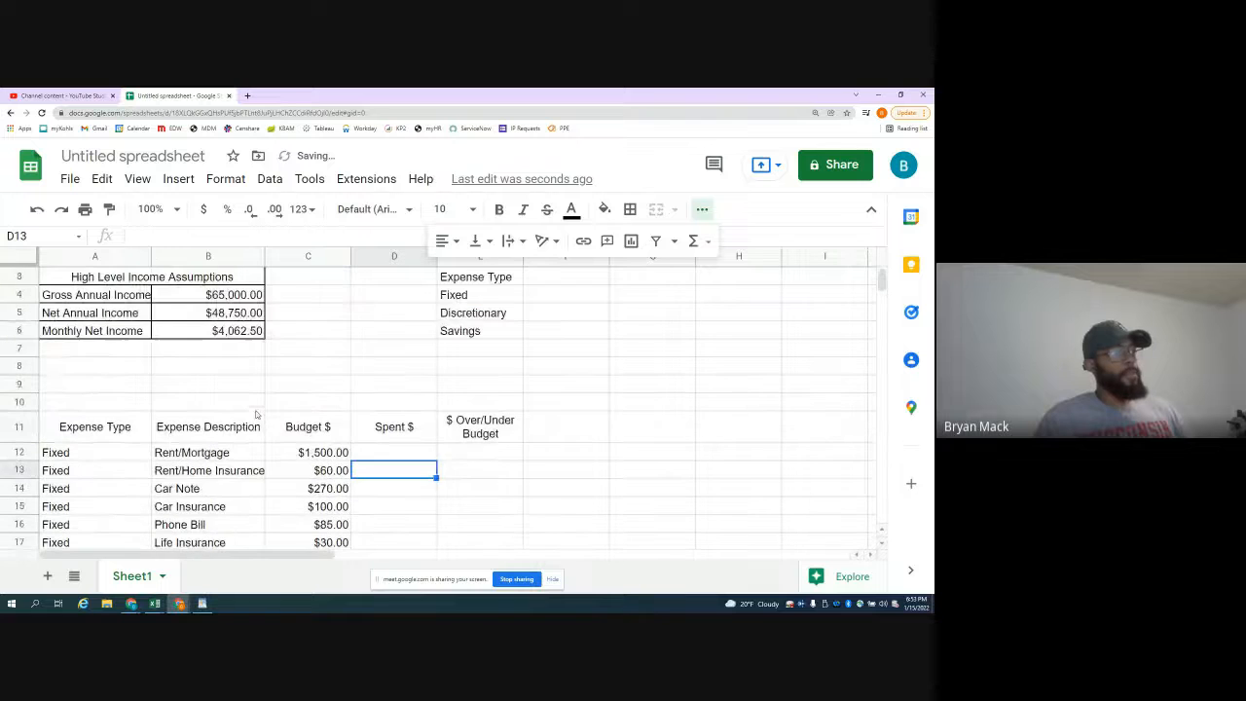
{"action": "left_click", "coordinate": [220, 404]}
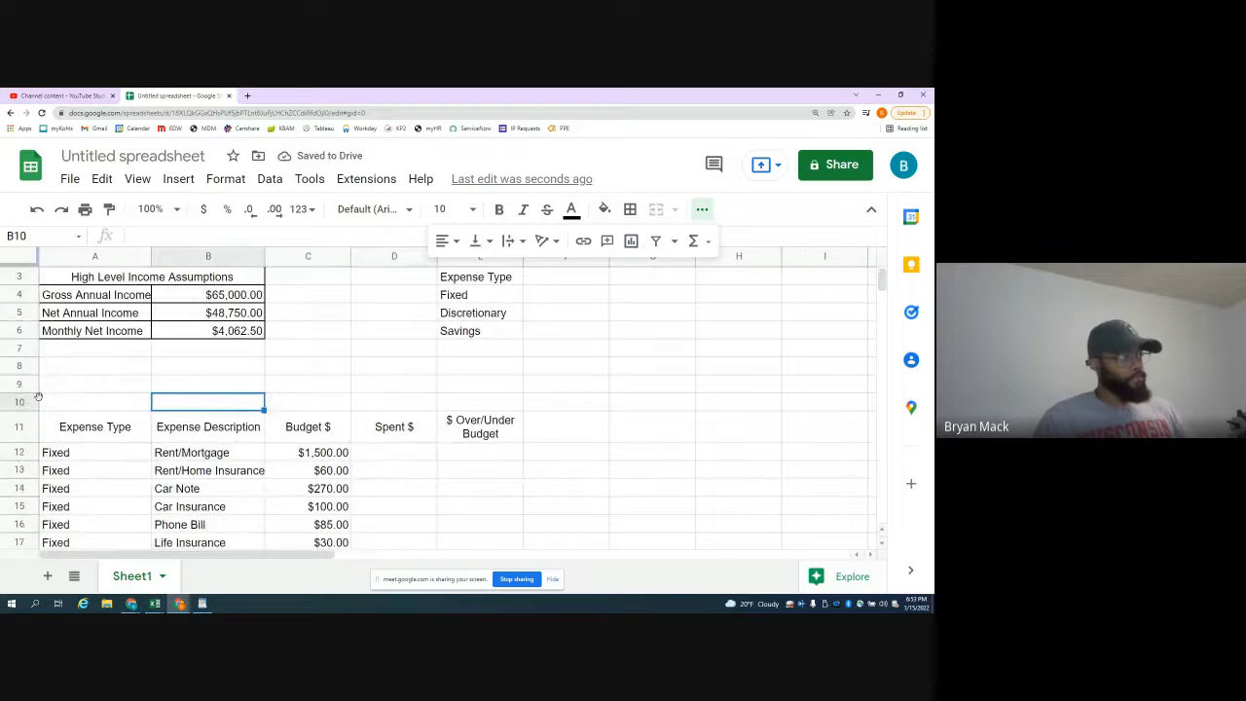
{"action": "left_click", "coordinate": [68, 404]}
{"action": "left_click_drag", "start_coordinate": [150, 404], "coordinate": [456, 403]}
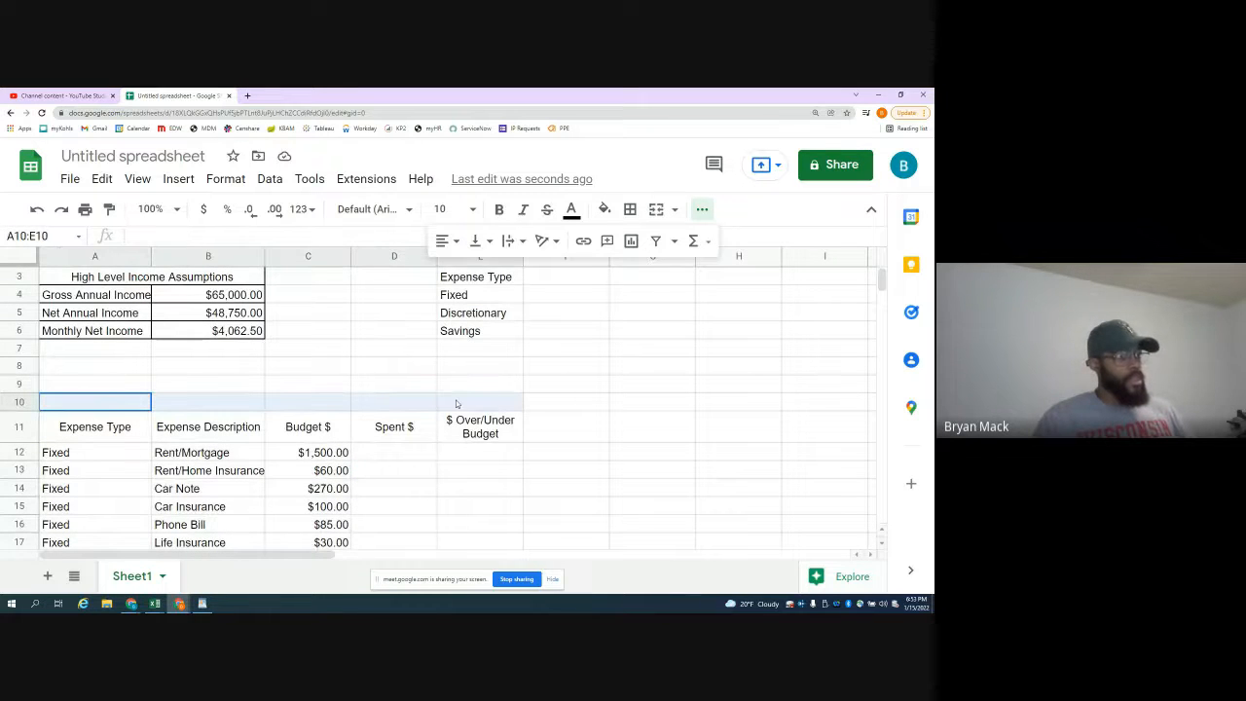
{"action": "left_click", "coordinate": [303, 390]}
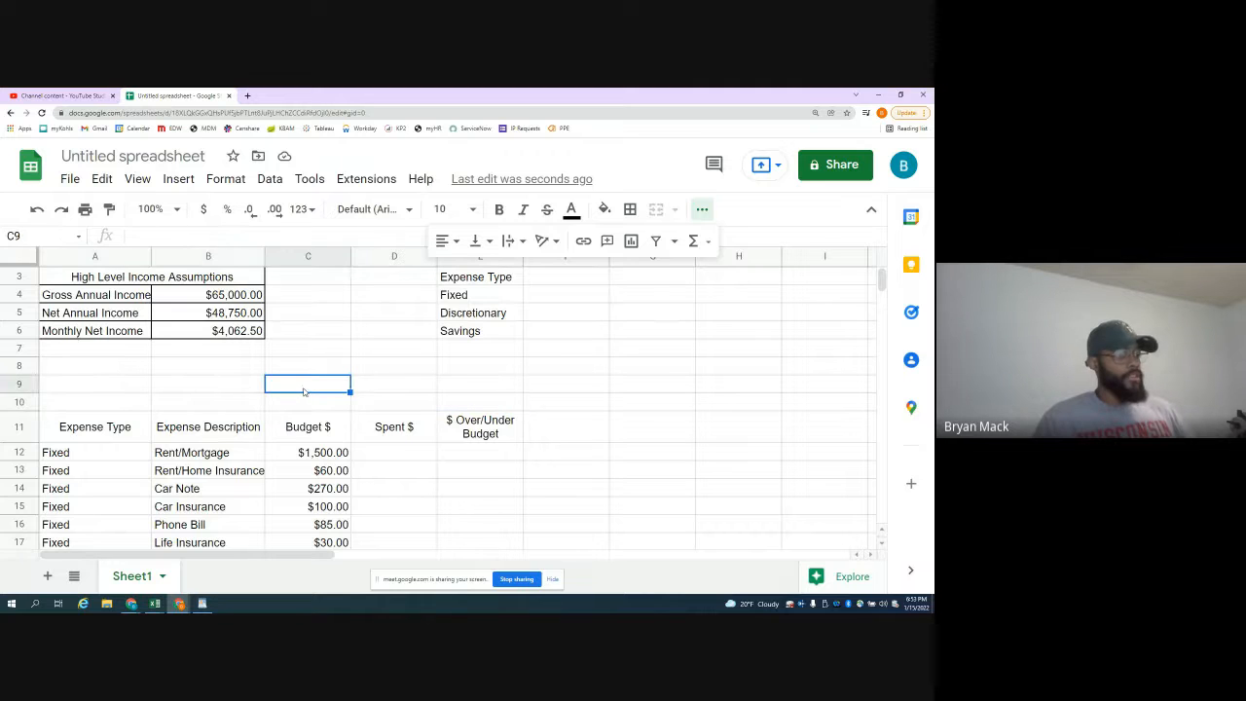
- Add the labels Total in B9 and Subtotal in B10 above the expense table headers
{"action": "left_click", "coordinate": [245, 387]}
{"action": "type", "text": "T"}
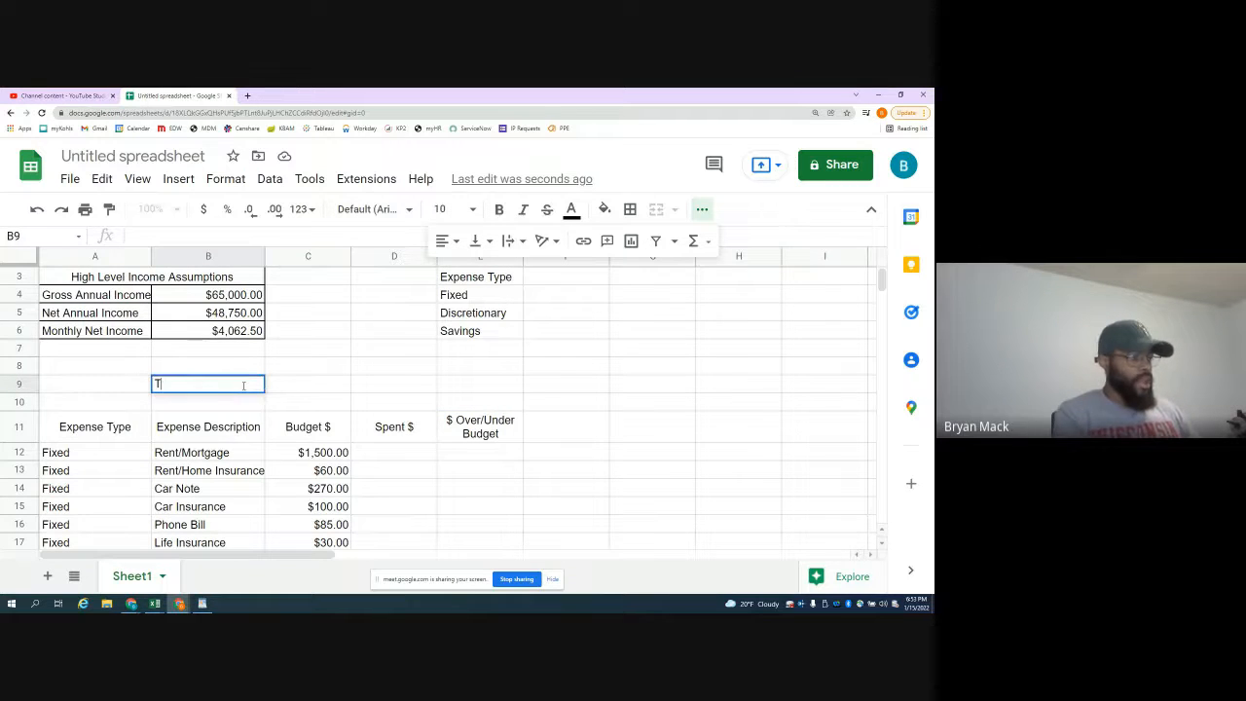
{"action": "type", "text": "otal"}
{"action": "key", "text": "Return"}
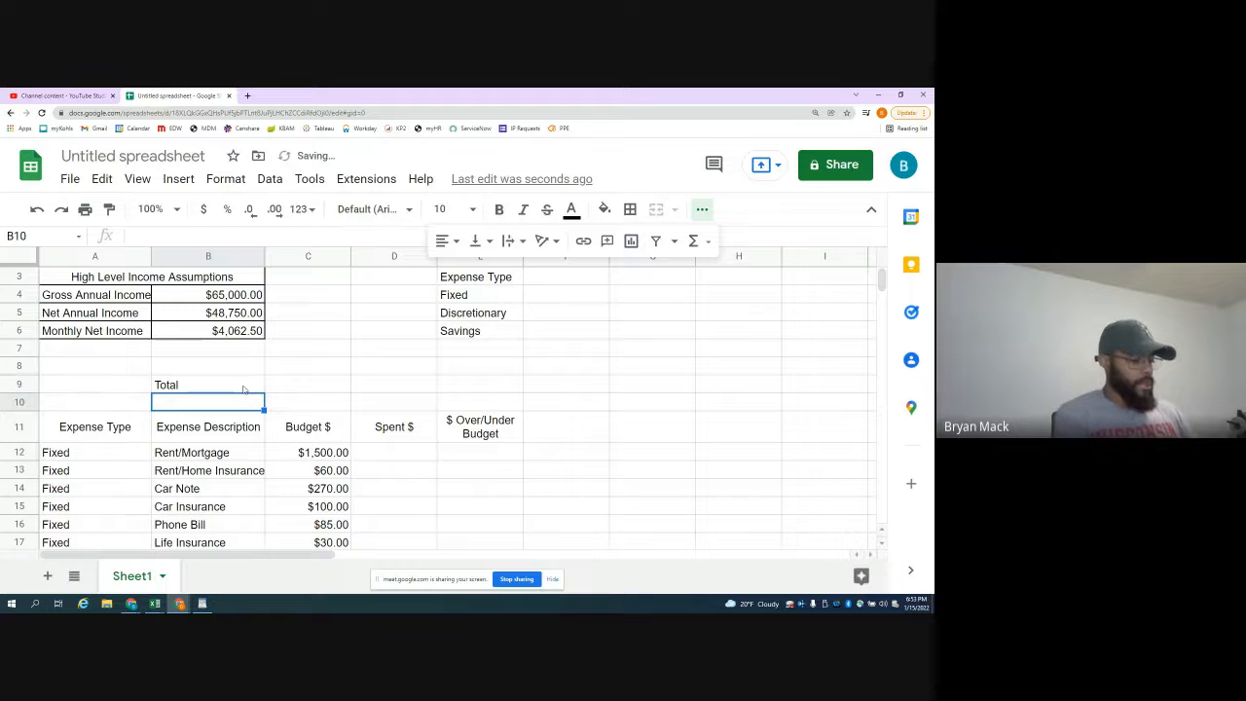
{"action": "type", "text": "Subtotal"}
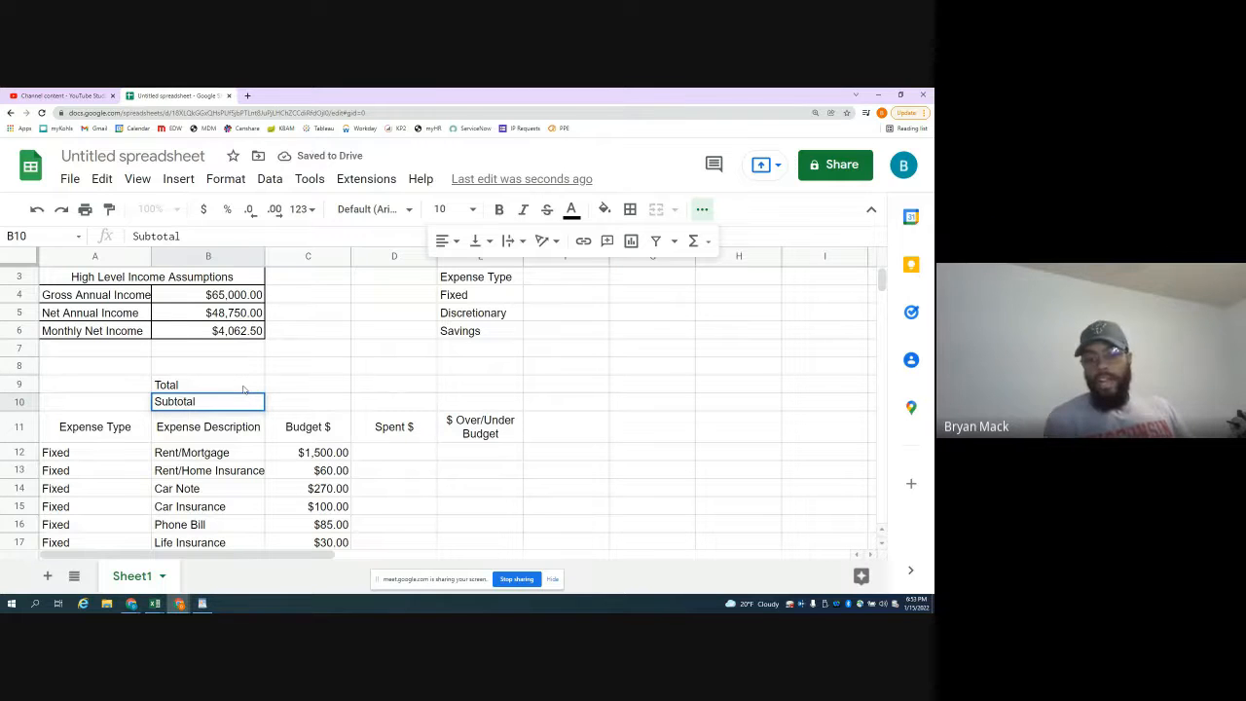
{"action": "key", "text": "Tab"}
- Enter a formula in C9 that totals the Budget $ amounts: =sum(C12:C40)
{"action": "key", "text": "Up"}
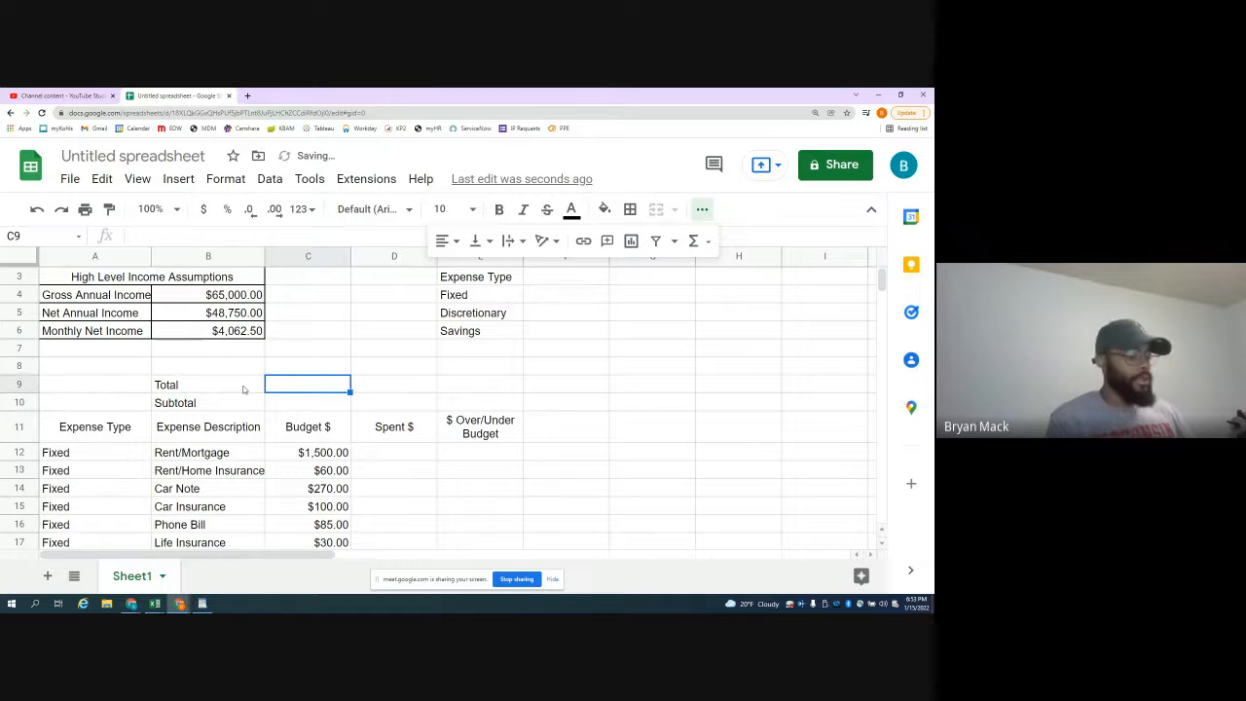
{"action": "type", "text": "=sum("}
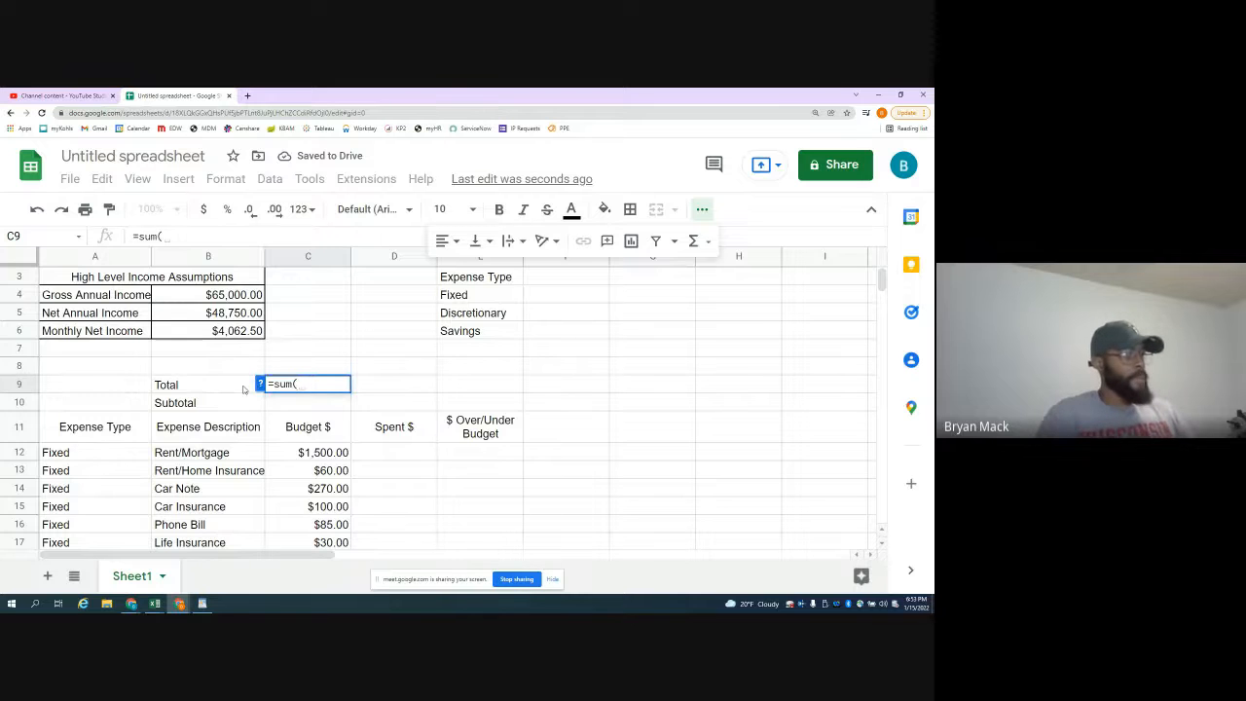
{"action": "left_click_drag", "start_coordinate": [288, 453], "coordinate": [302, 507]}
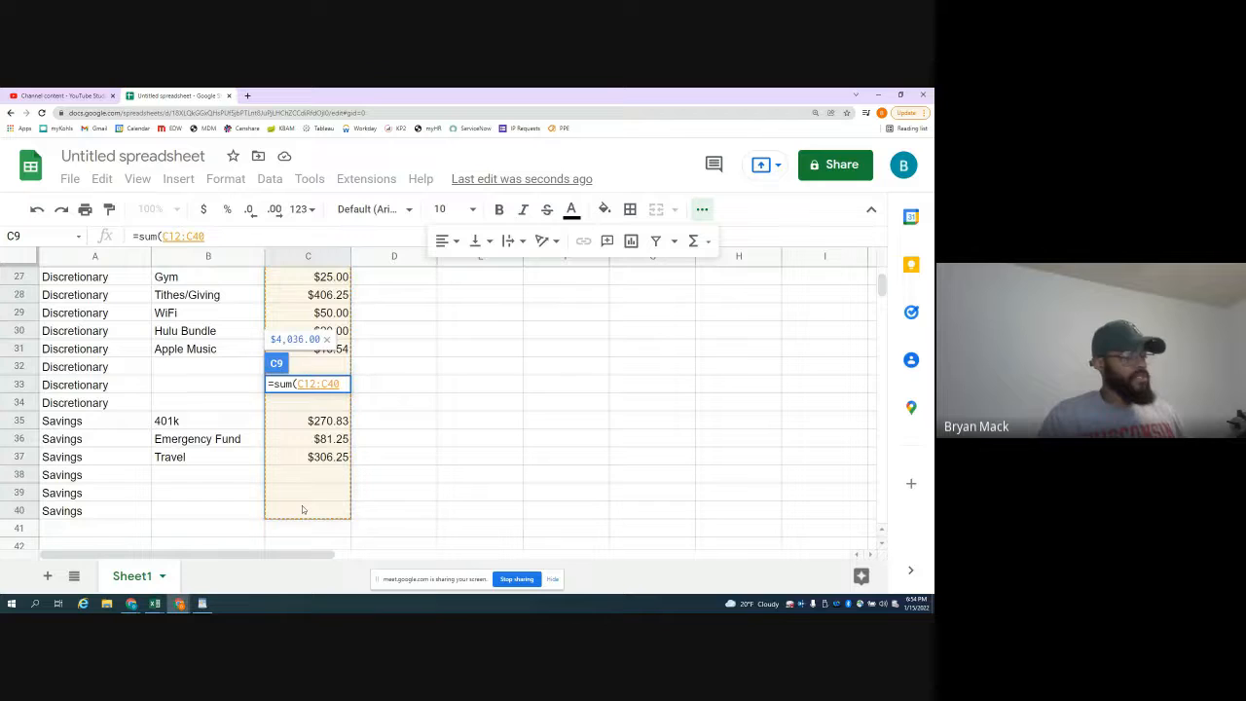
{"action": "key", "text": "Return"}
- Enter =subtotal(9,C12:C40) in C10 for the Budget $ subtotal and apply the currency format of C9 to it
{"action": "scroll", "coordinate": [301, 505], "scroll_direction": "up", "scroll_amount": 3}
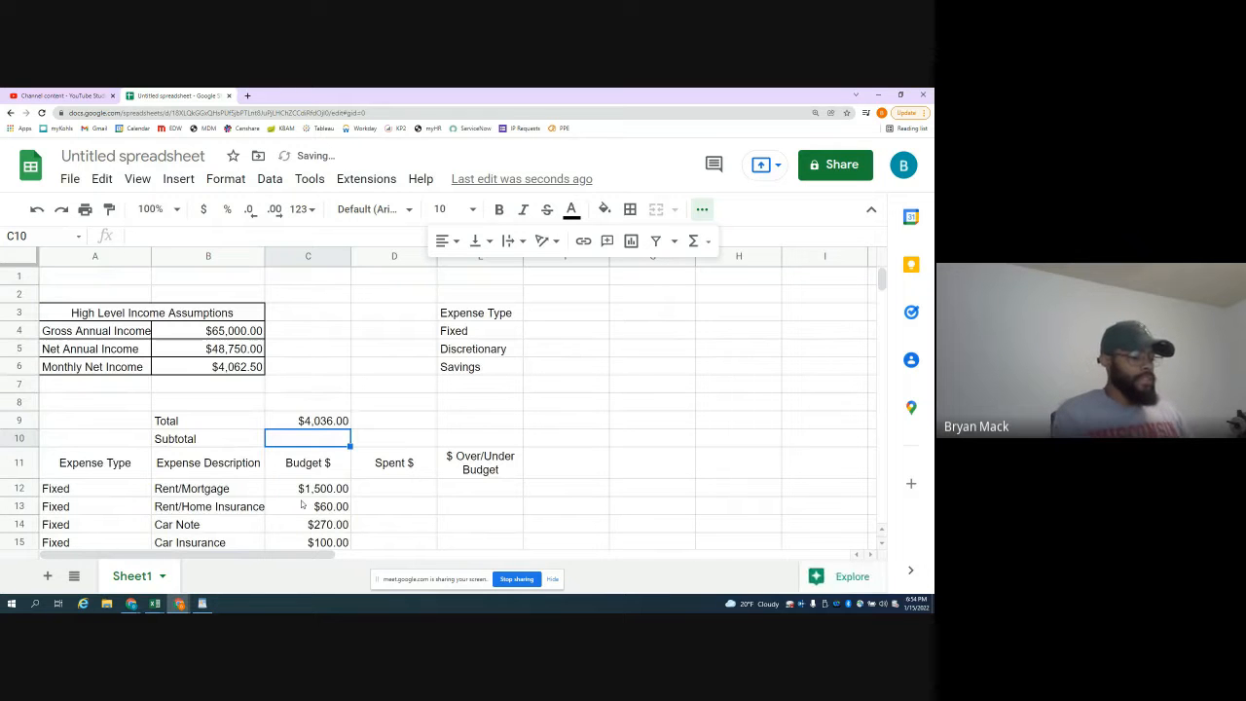
{"action": "type", "text": "=subtot"}
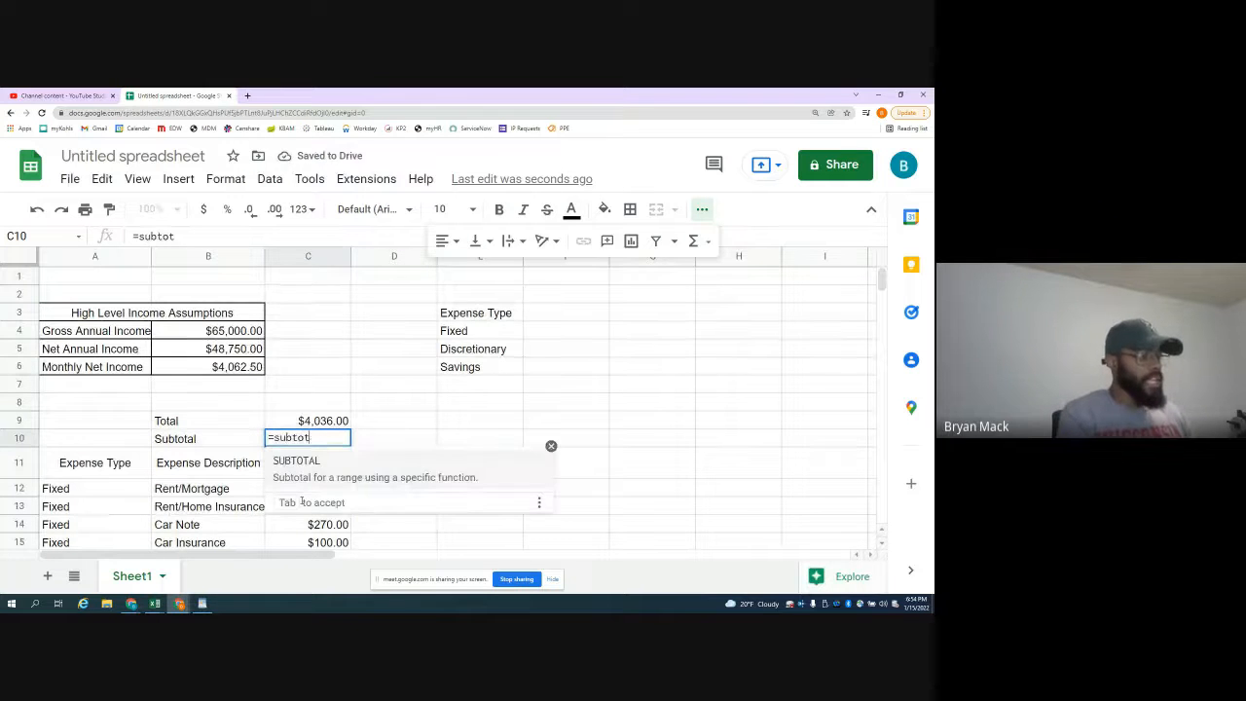
{"action": "type", "text": "al("}
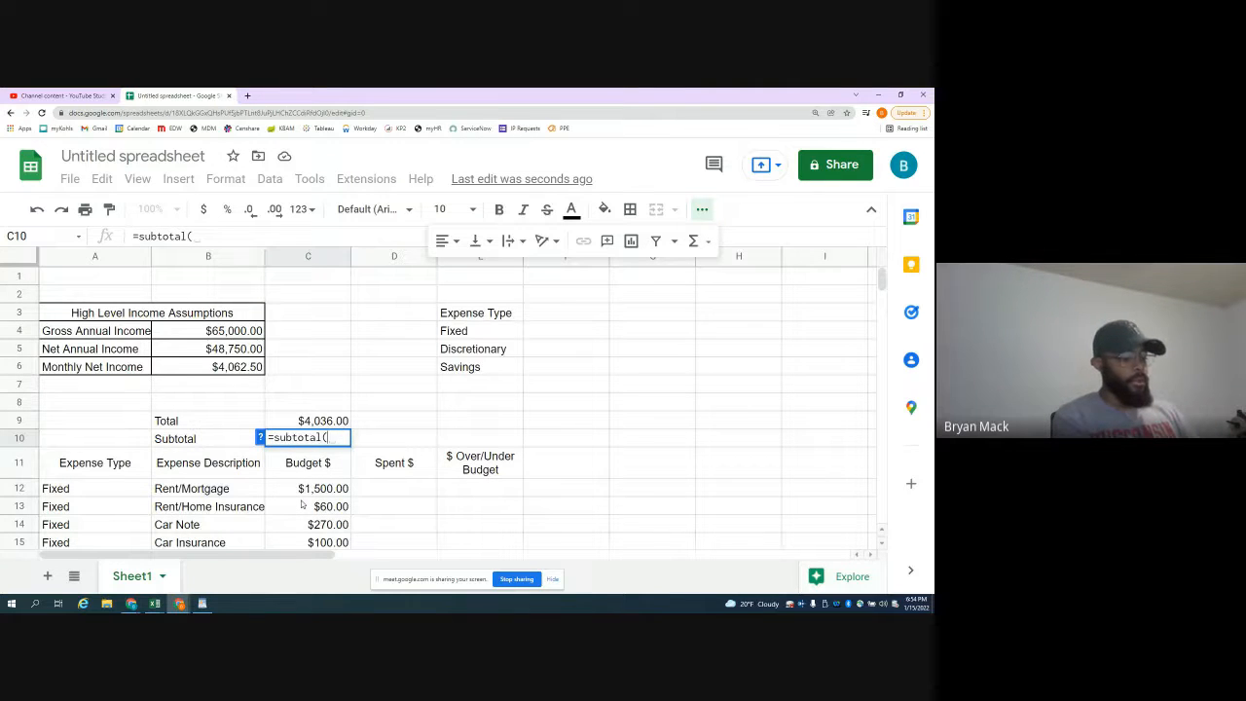
{"action": "type", "text": "9,"}
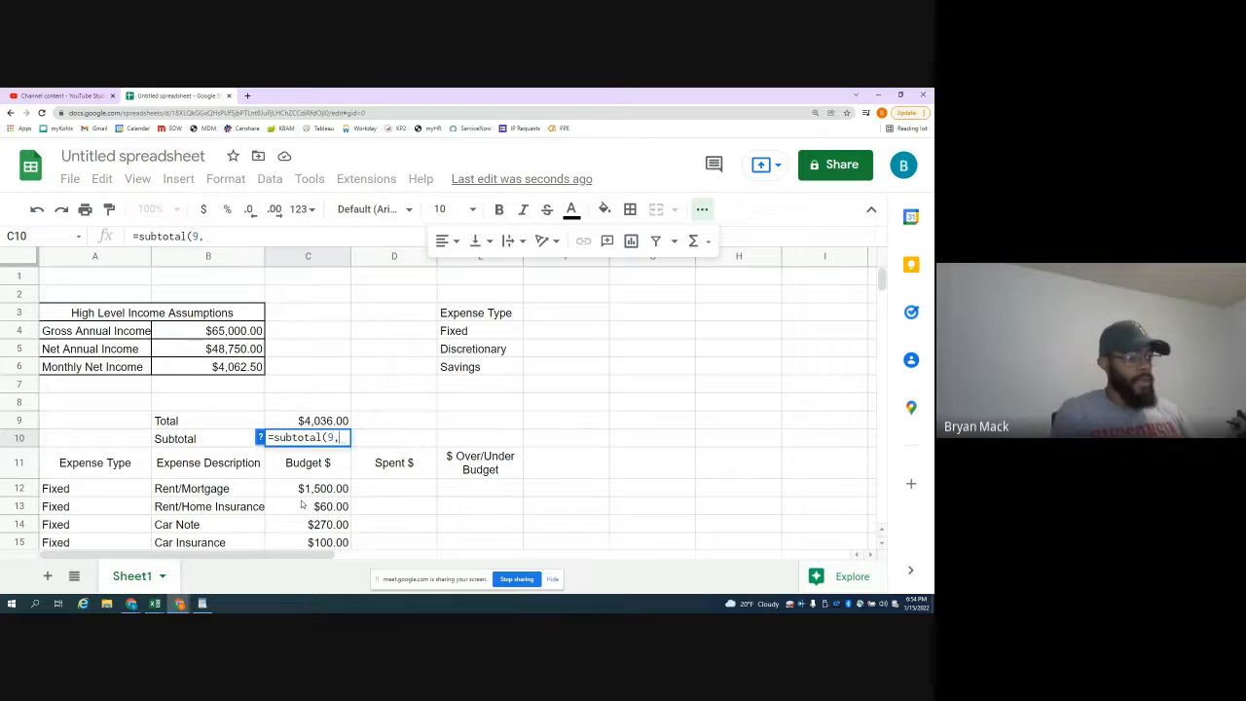
{"action": "left_click_drag", "start_coordinate": [284, 495], "coordinate": [283, 298]}
{"action": "key", "text": "Return"}
{"action": "scroll", "coordinate": [285, 301], "scroll_direction": "up", "scroll_amount": 4}
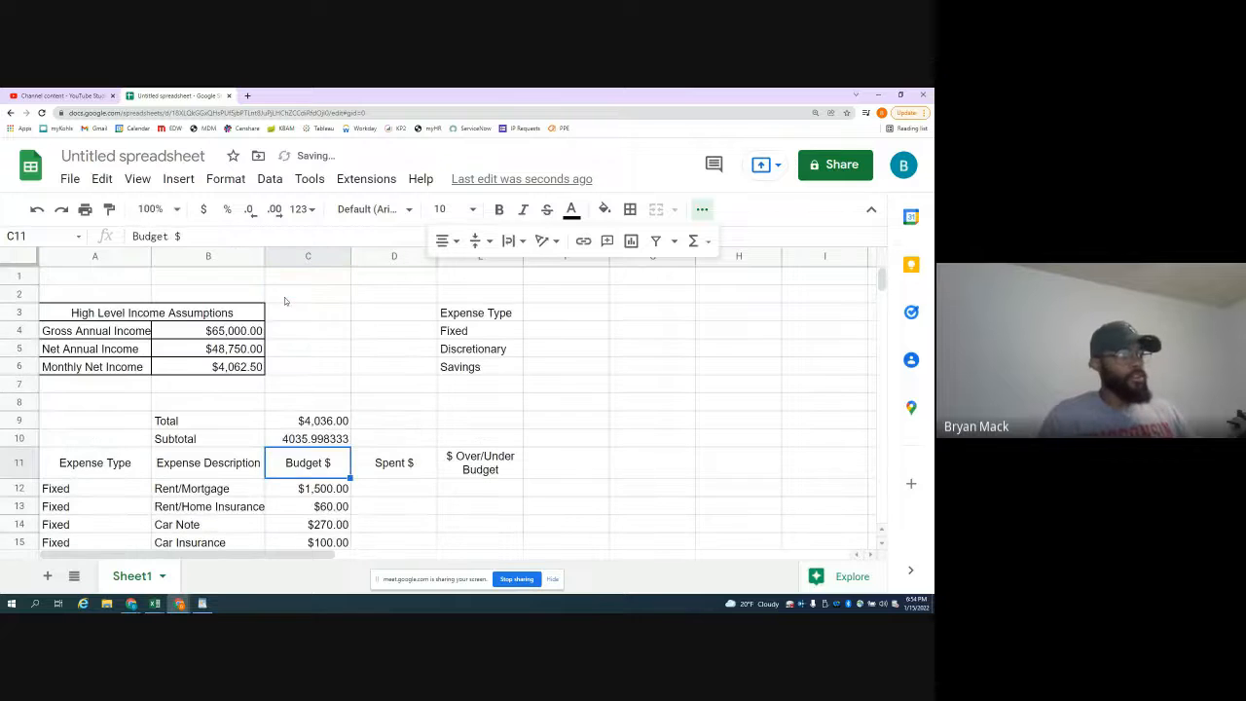
{"action": "left_click", "coordinate": [307, 421]}
{"action": "left_click", "coordinate": [324, 435]}
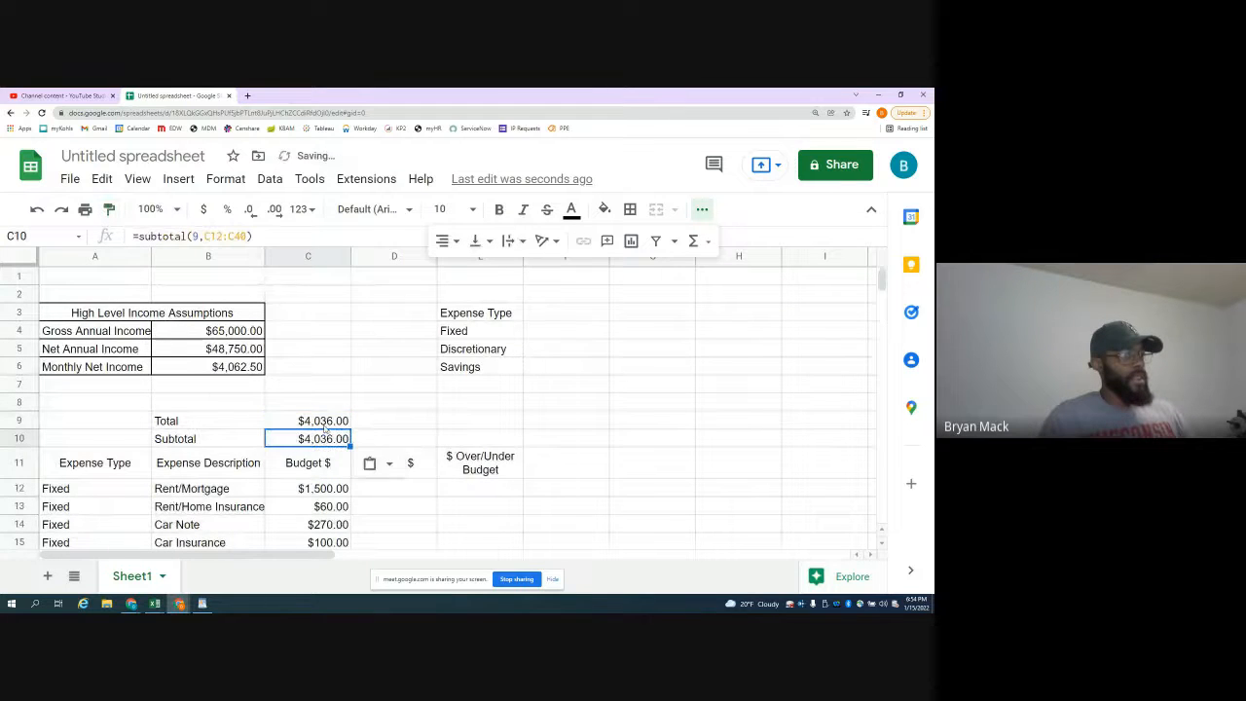
- Copy the Total and Subtotal budget formulas in C9:C10 to the Spent $ and $ Over/Under Budget columns
{"action": "left_click", "coordinate": [328, 419], "text": "shift"}
{"action": "key", "text": "ctrl+c"}
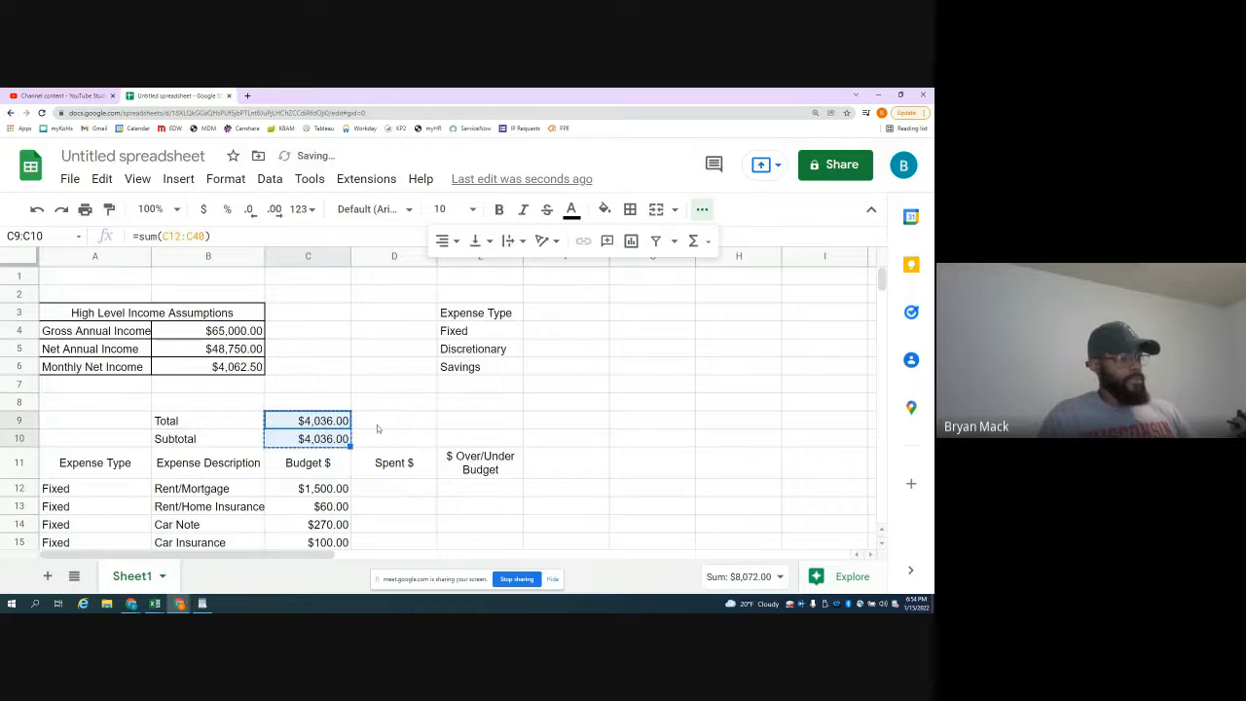
{"action": "left_click", "coordinate": [377, 424]}
{"action": "key", "text": "ctrl+v"}
{"action": "left_click", "coordinate": [465, 424]}
{"action": "key", "text": "ctrl+v"}
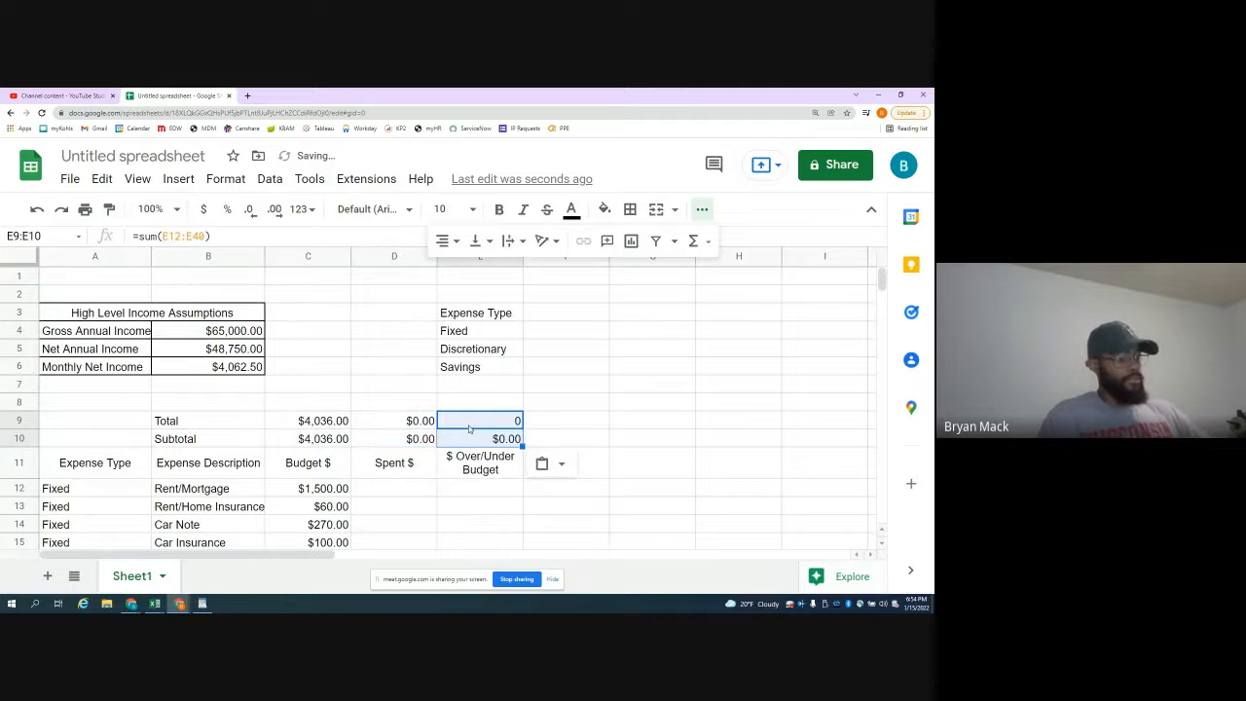
- Copy the currency format of the $ Over/Under Budget subtotal in E10 to the total in E9
{"action": "left_click", "coordinate": [494, 439]}
{"action": "left_click", "coordinate": [108, 211]}
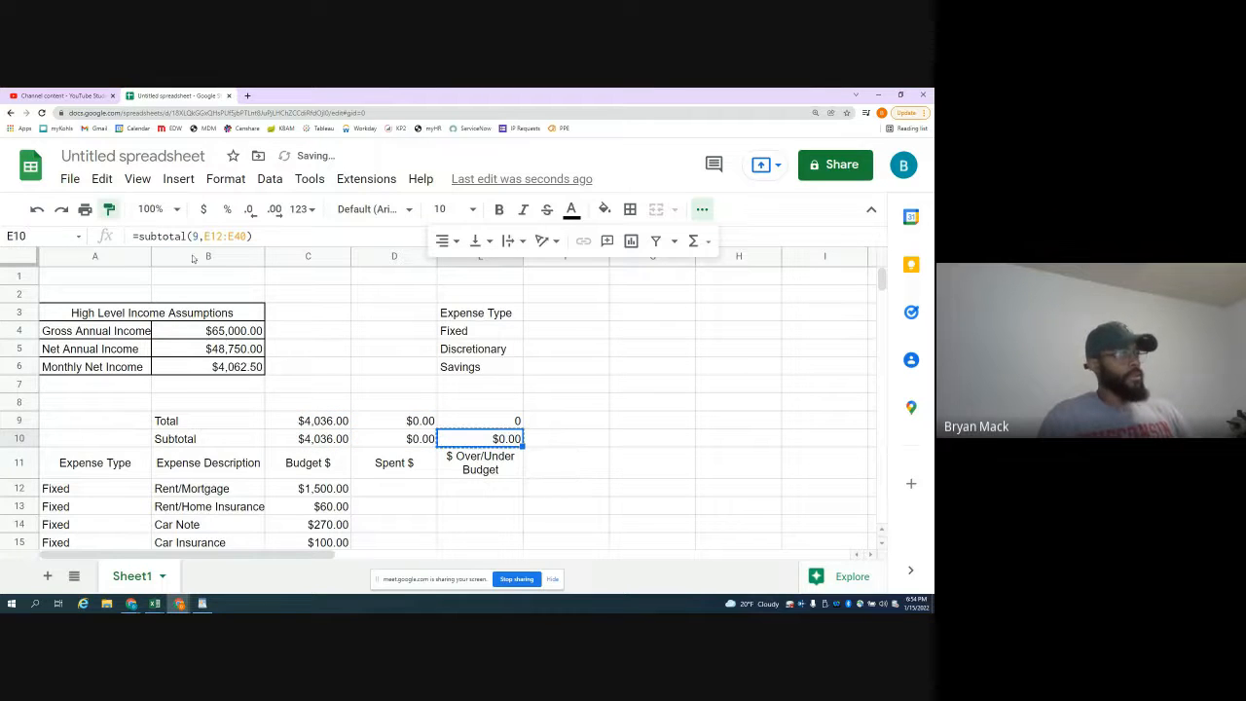
{"action": "left_click", "coordinate": [456, 425]}
- Apply all borders to the budget table range A9:E40
{"action": "left_click_drag", "start_coordinate": [112, 425], "coordinate": [486, 439]}
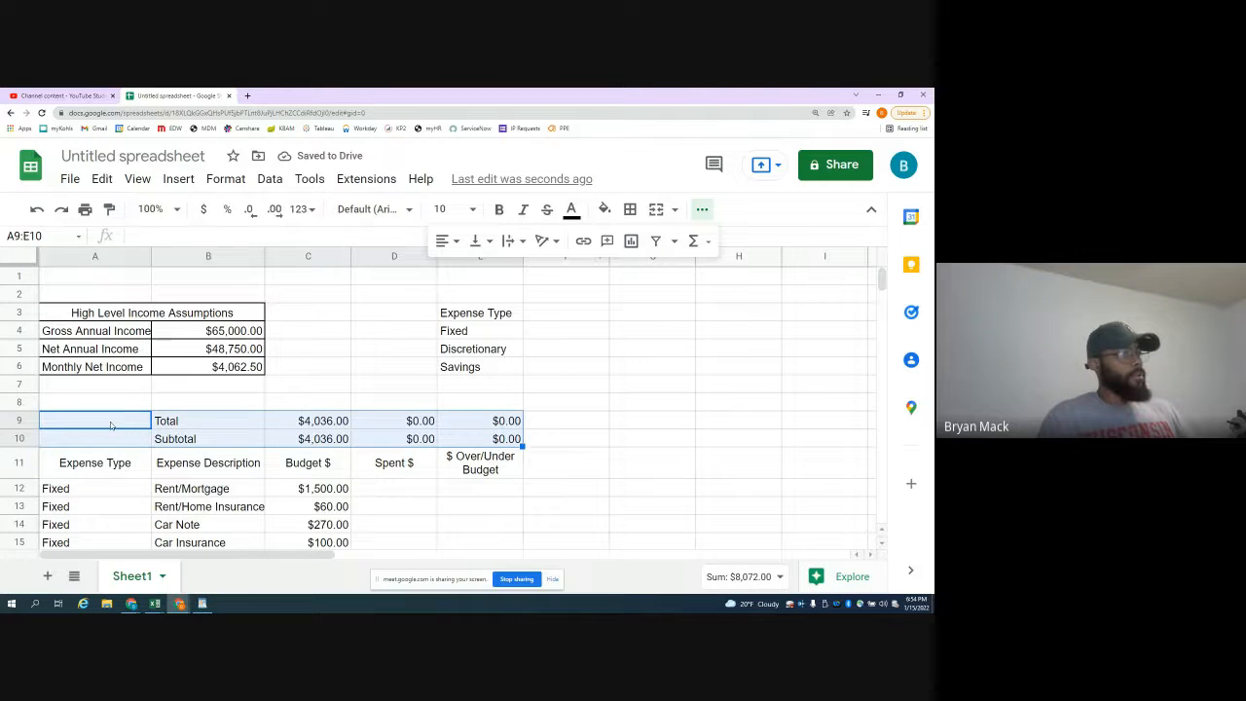
{"action": "left_click_drag", "start_coordinate": [112, 426], "coordinate": [487, 504]}
{"action": "scroll", "coordinate": [495, 432], "scroll_direction": "up", "scroll_amount": 3}
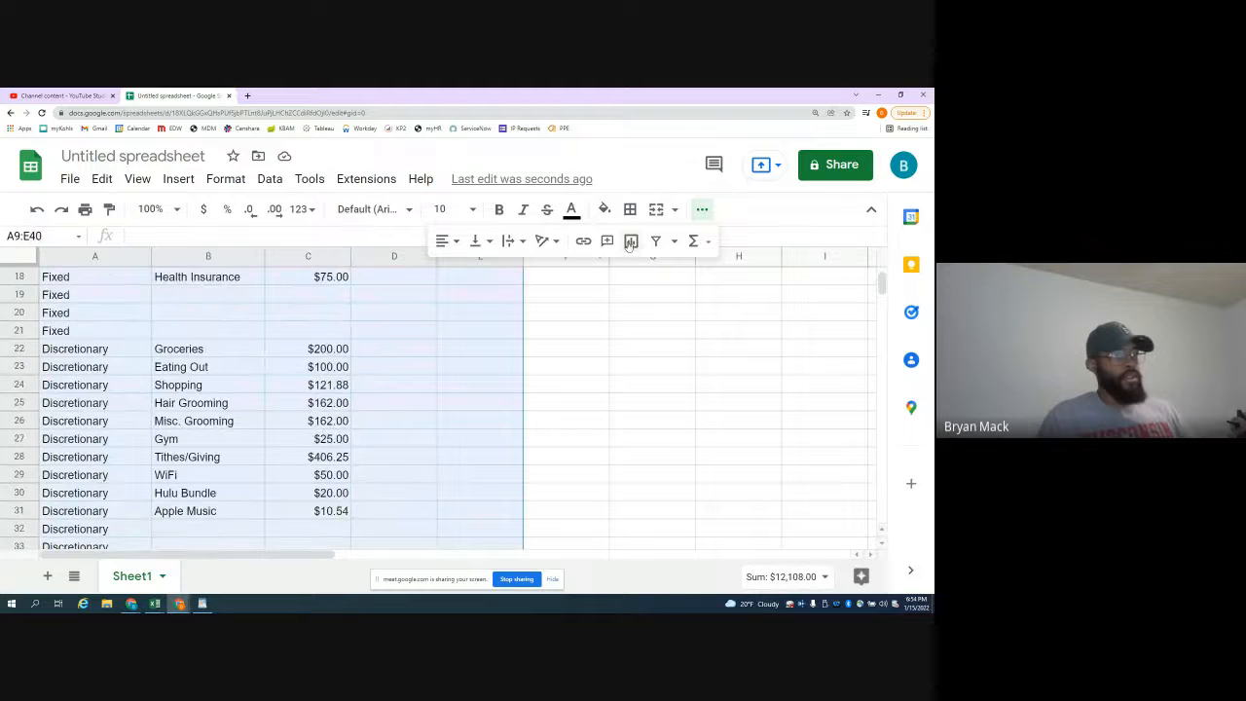
{"action": "left_click", "coordinate": [630, 210]}
{"action": "left_click", "coordinate": [637, 242]}
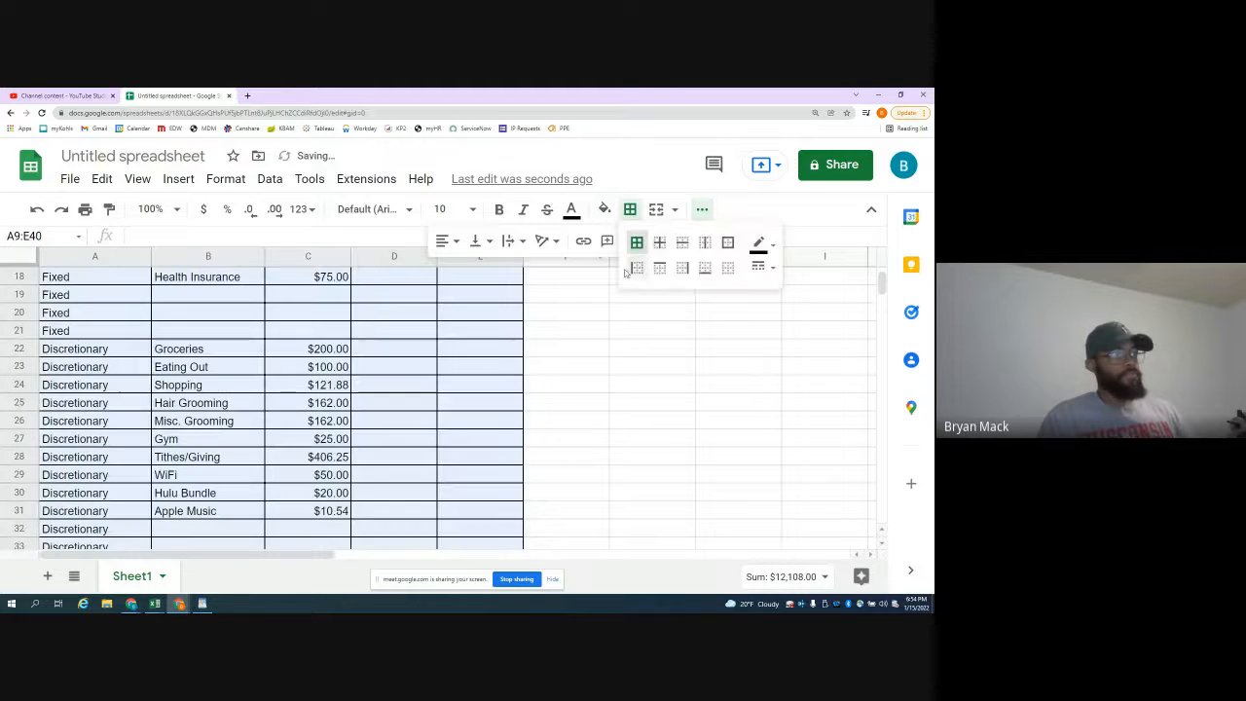
{"action": "left_click", "coordinate": [401, 392]}
- Merge A9:B9 and center the Total label in the merged cell
{"action": "scroll", "coordinate": [402, 397], "scroll_direction": "up", "scroll_amount": 6}
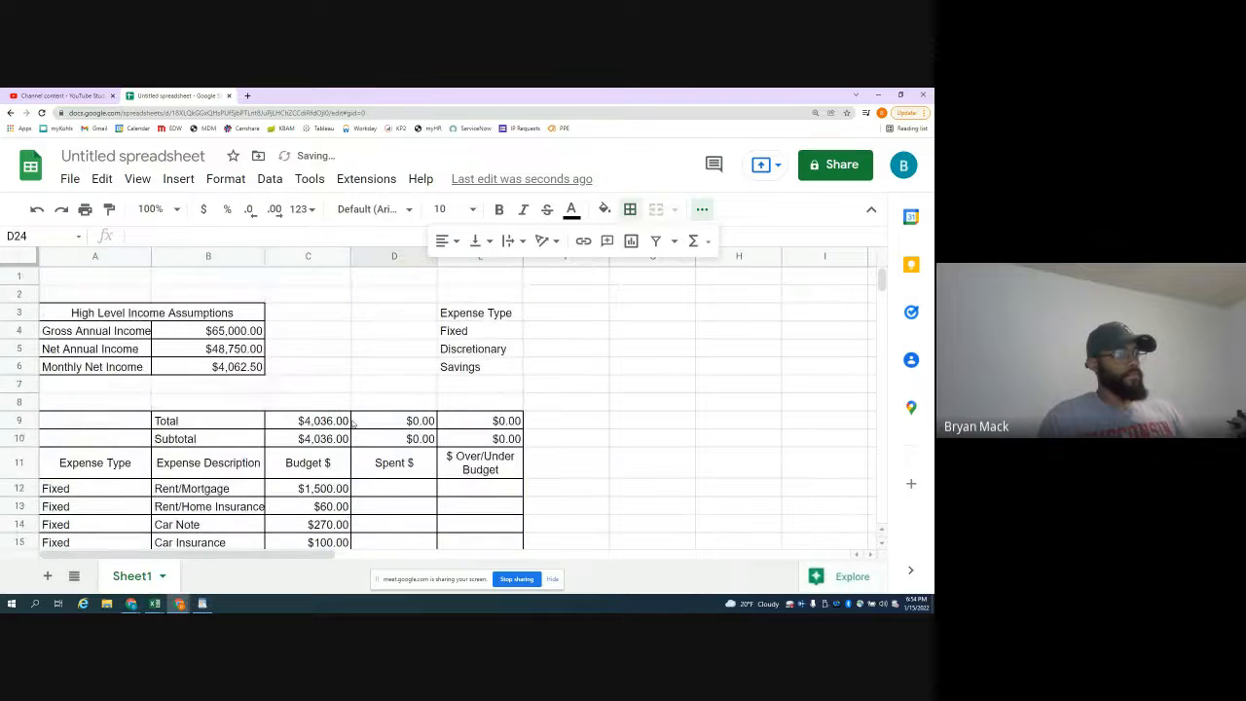
{"action": "left_click_drag", "start_coordinate": [96, 428], "coordinate": [183, 421]}
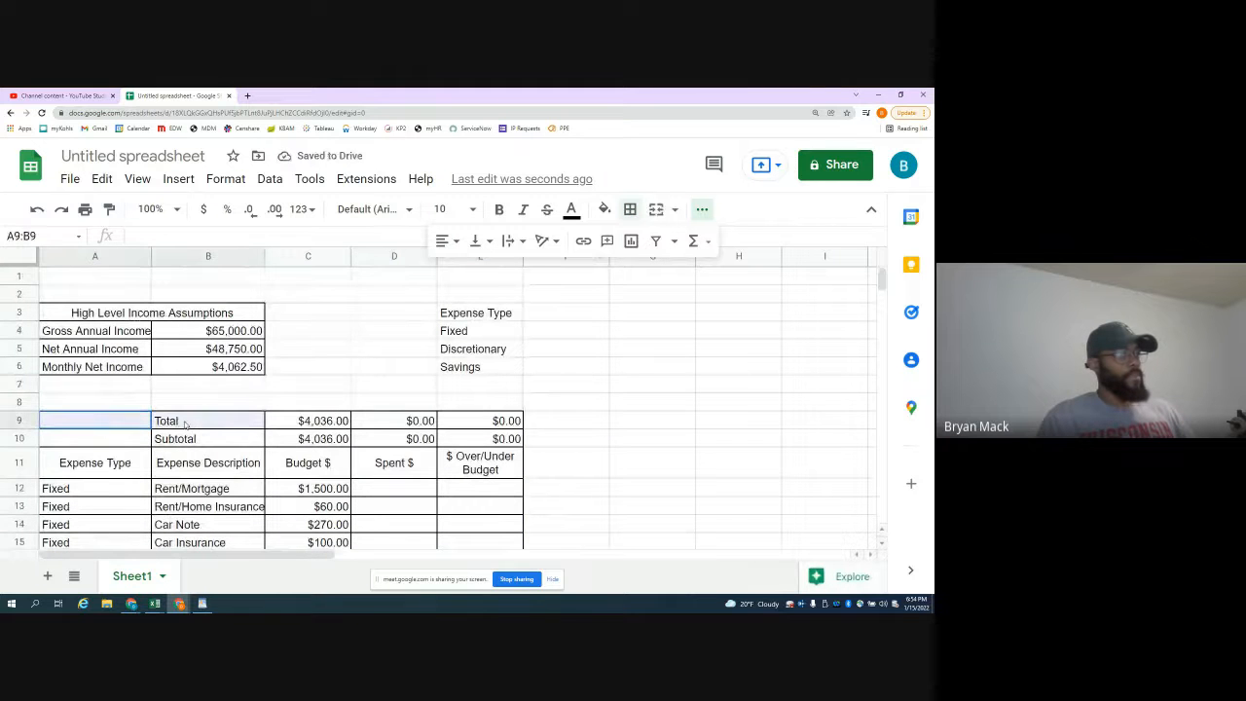
{"action": "left_click", "coordinate": [656, 210]}
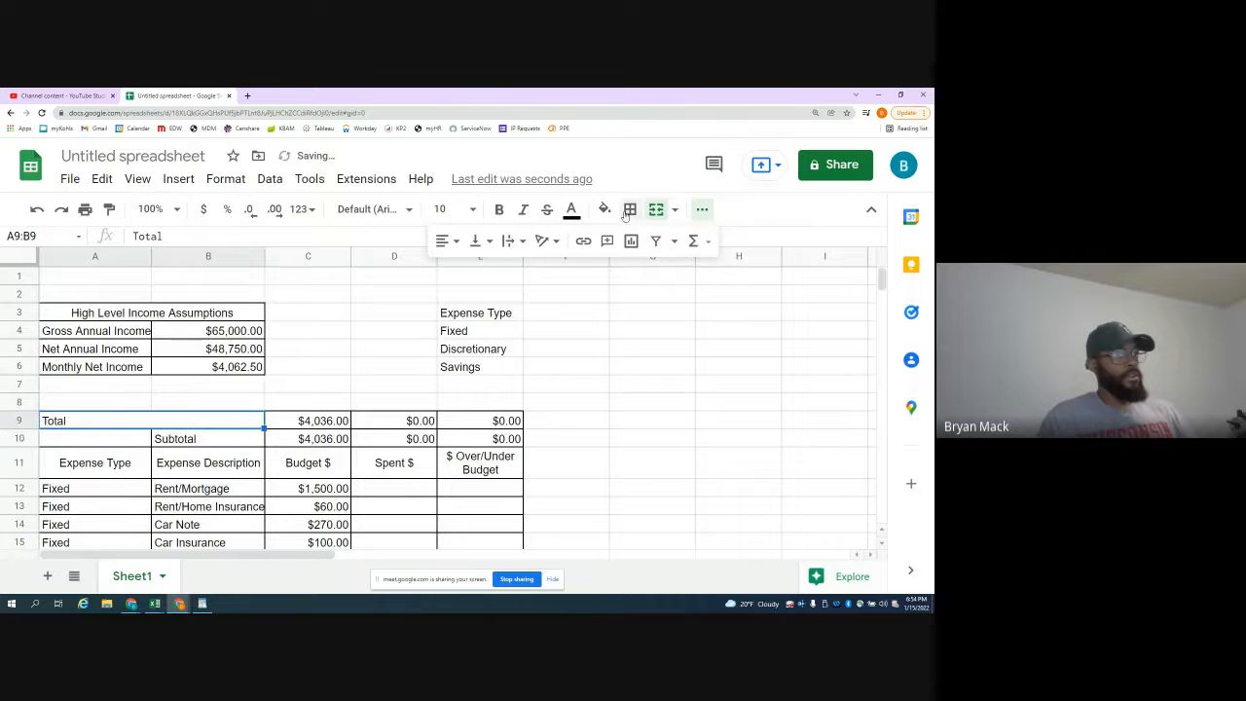
{"action": "left_click", "coordinate": [448, 241]}
{"action": "left_click", "coordinate": [465, 270]}
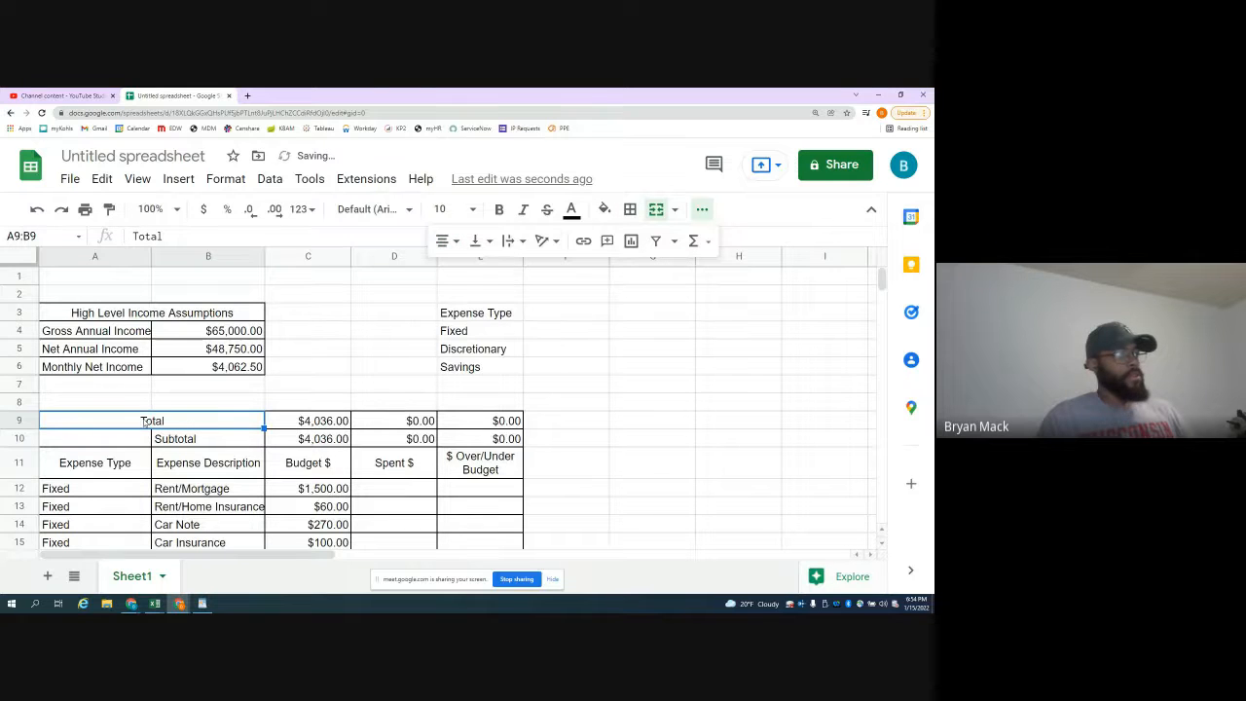
- Copy the Total label's merged format to A10:B10 and center the Subtotal label horizontally
{"action": "left_click", "coordinate": [109, 209]}
{"action": "left_click", "coordinate": [133, 444]}
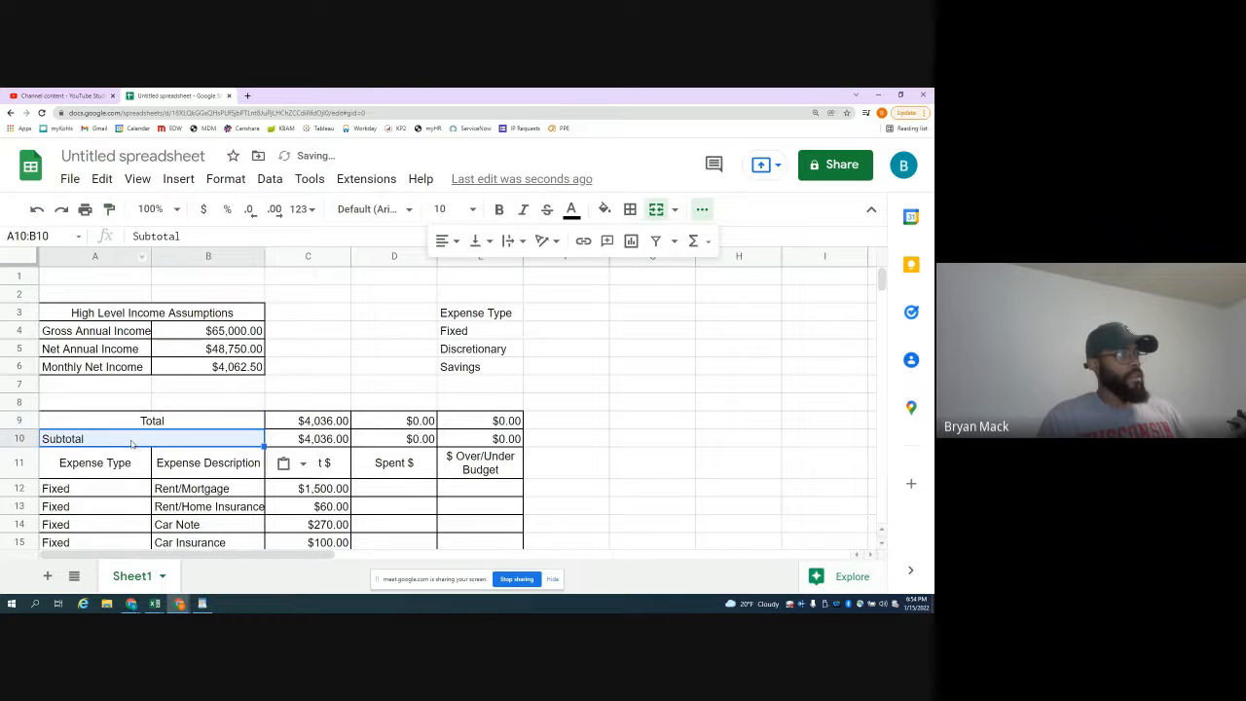
{"action": "left_click", "coordinate": [446, 241]}
{"action": "left_click", "coordinate": [465, 269]}
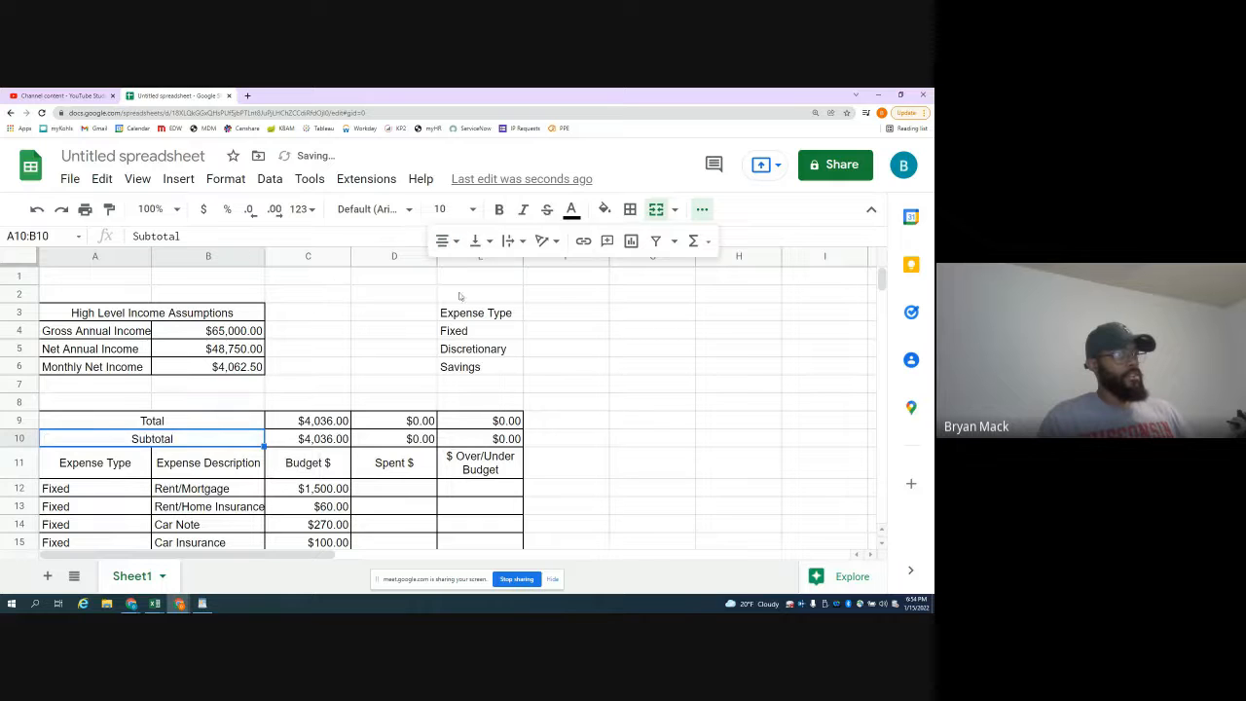
{"action": "left_click", "coordinate": [220, 472]}
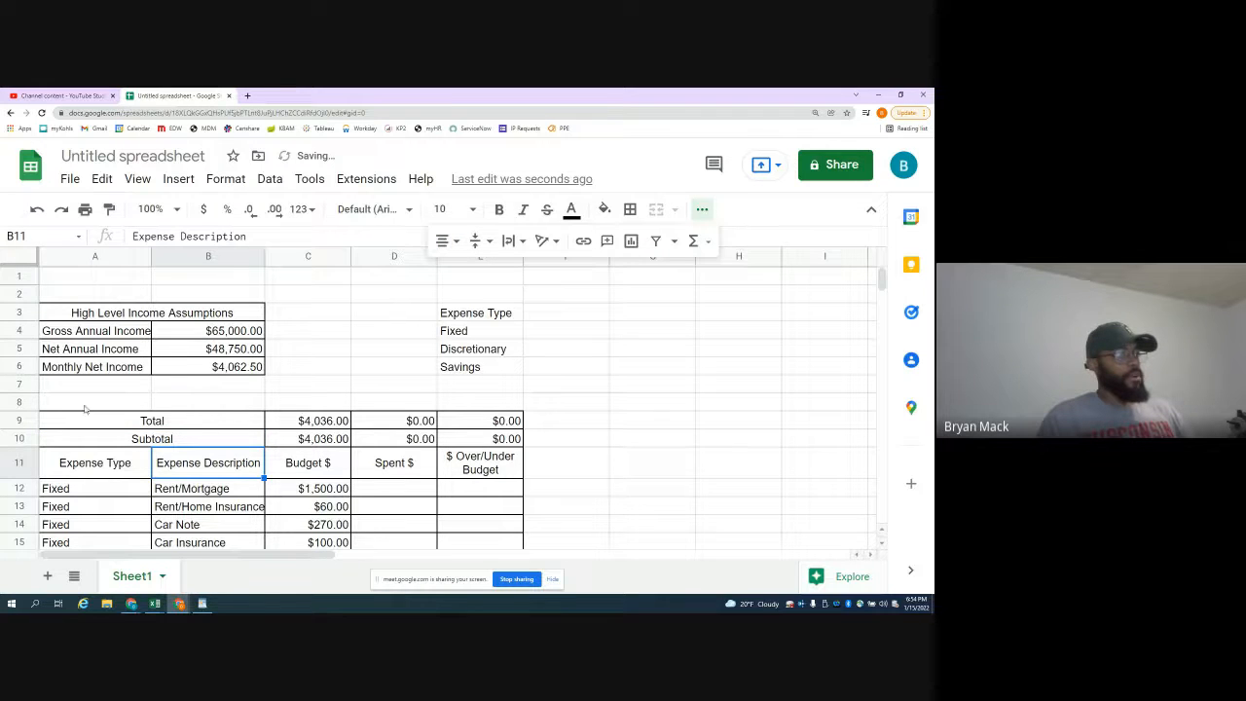
- Insert two blank rows above the Total row of the budget table
{"action": "right_click", "coordinate": [22, 401]}
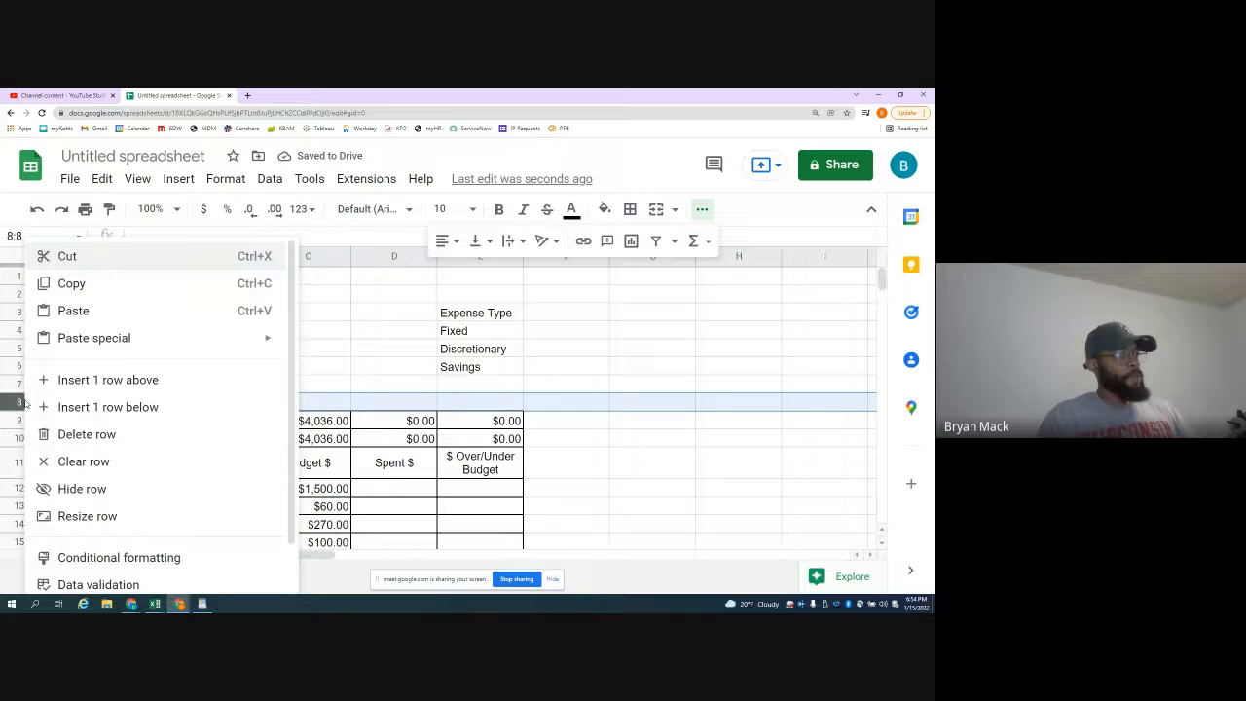
{"action": "left_click", "coordinate": [107, 379]}
{"action": "right_click", "coordinate": [19, 419]}
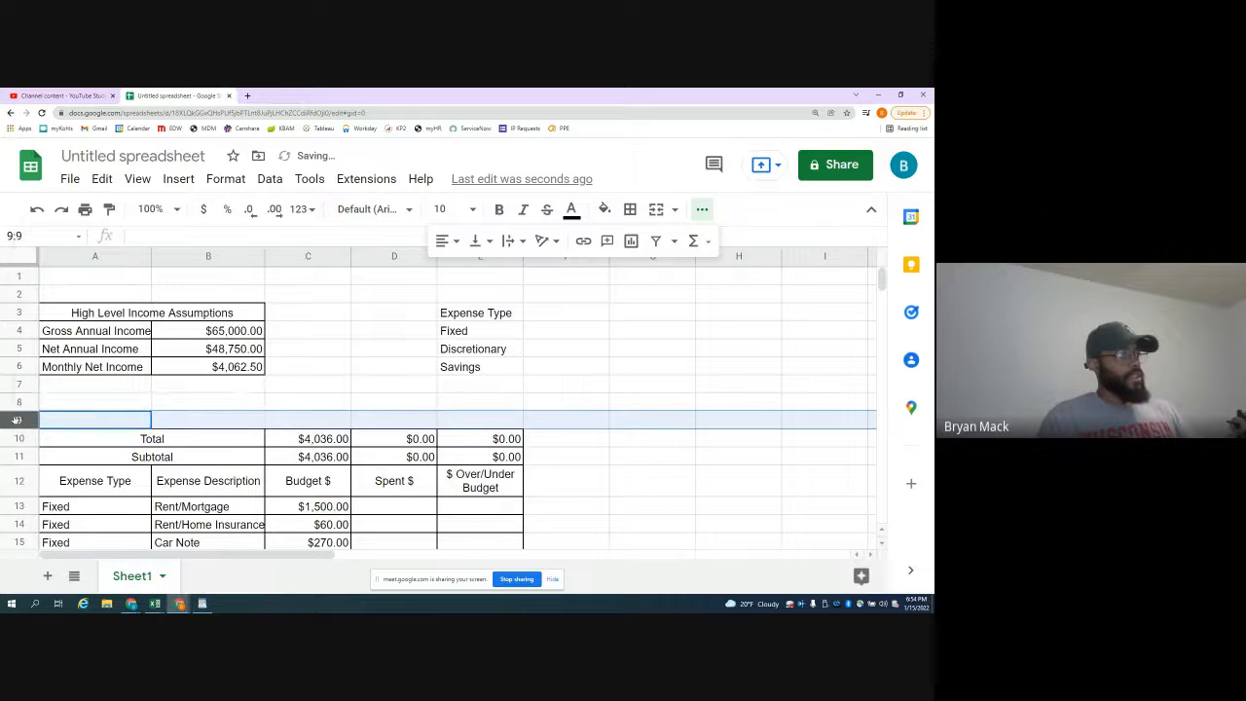
{"action": "left_click", "coordinate": [84, 403]}
{"action": "left_click", "coordinate": [187, 386]}
- Merge A10:E10 above the Total row and enter the title JANUARY
{"action": "scroll", "coordinate": [208, 412], "scroll_direction": "down", "scroll_amount": 1}
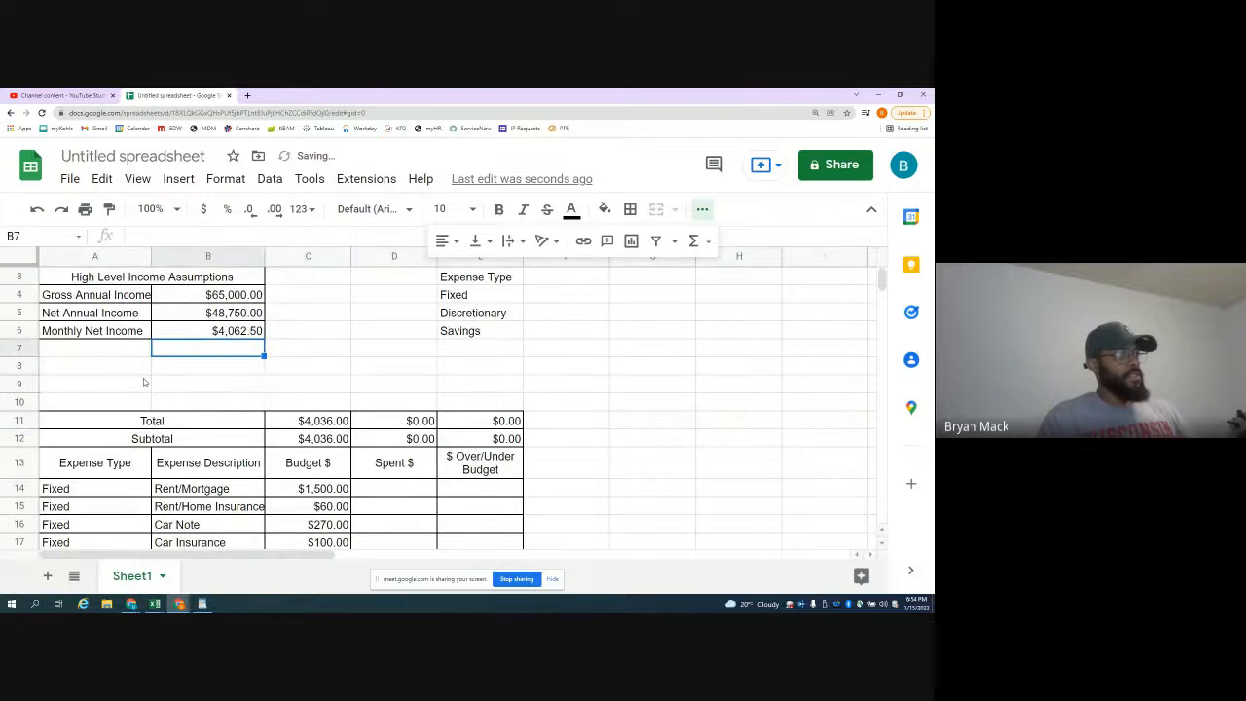
{"action": "left_click_drag", "start_coordinate": [107, 401], "coordinate": [482, 402]}
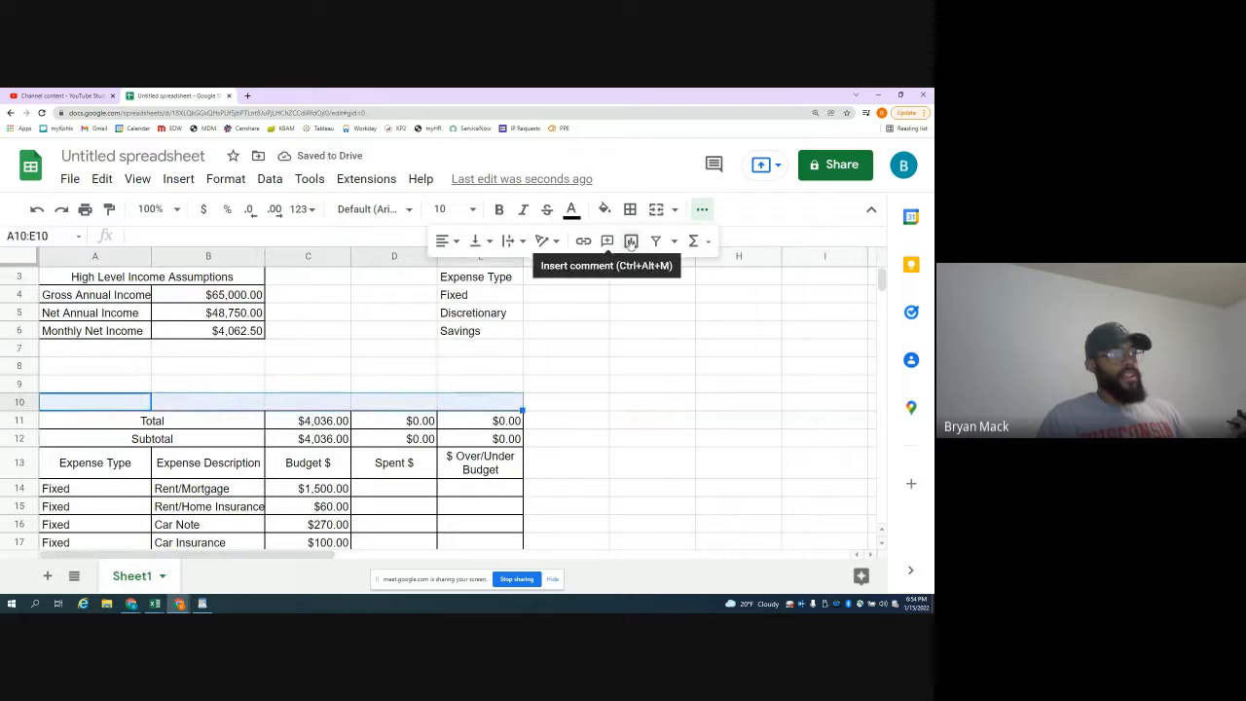
{"action": "left_click", "coordinate": [656, 209]}
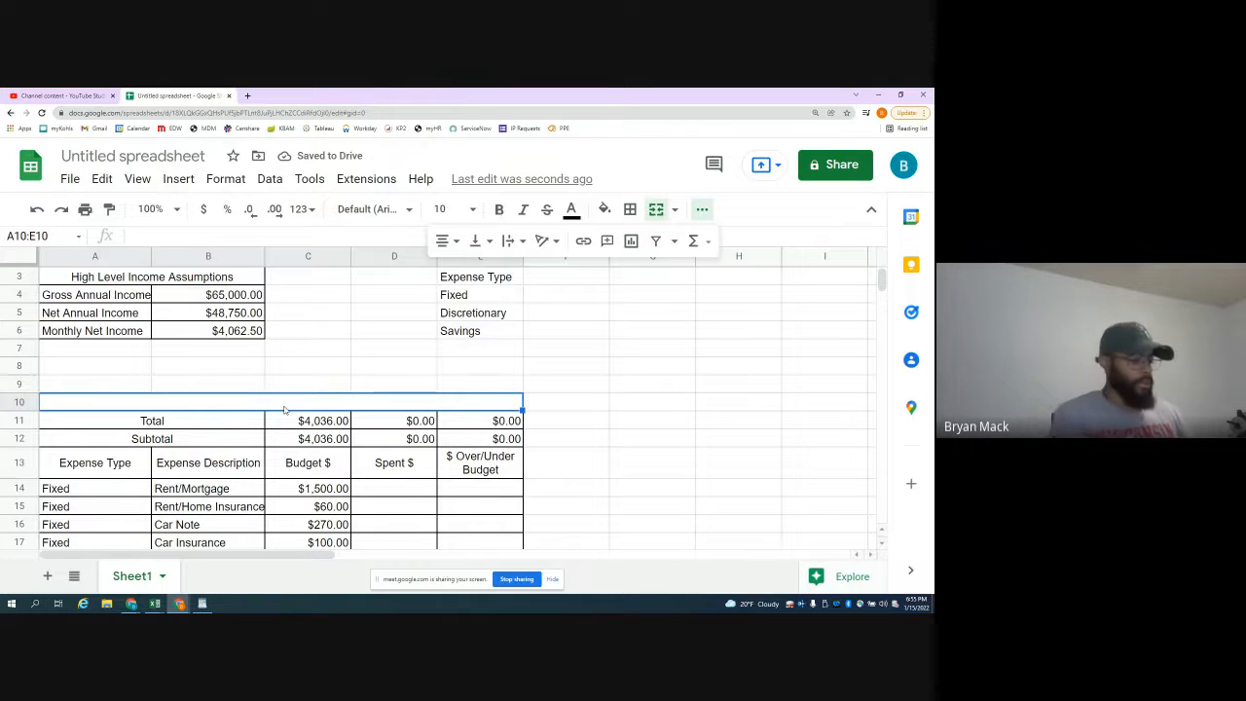
{"action": "type", "text": "JANUARY"}
{"action": "key", "text": "Return"}
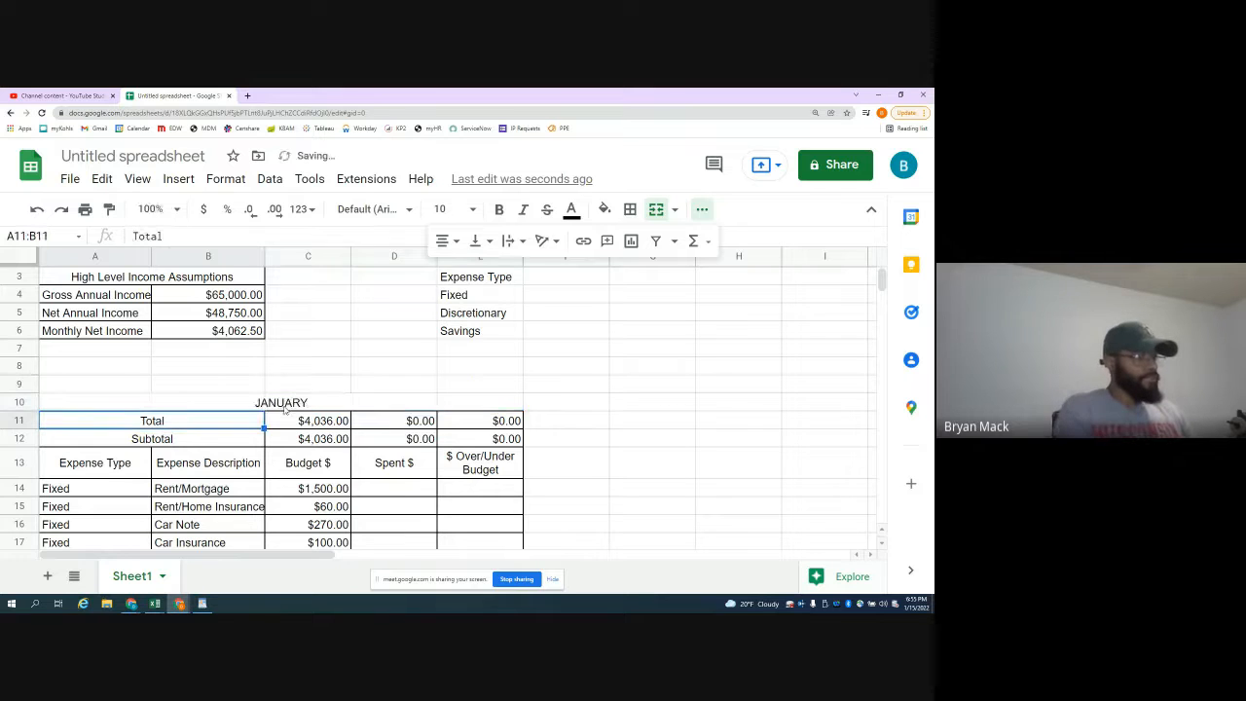
- Add borders to the merged JANUARY title cell and make its text bold
{"action": "scroll", "coordinate": [284, 409], "scroll_direction": "up", "scroll_amount": 1}
{"action": "left_click", "coordinate": [282, 439]}
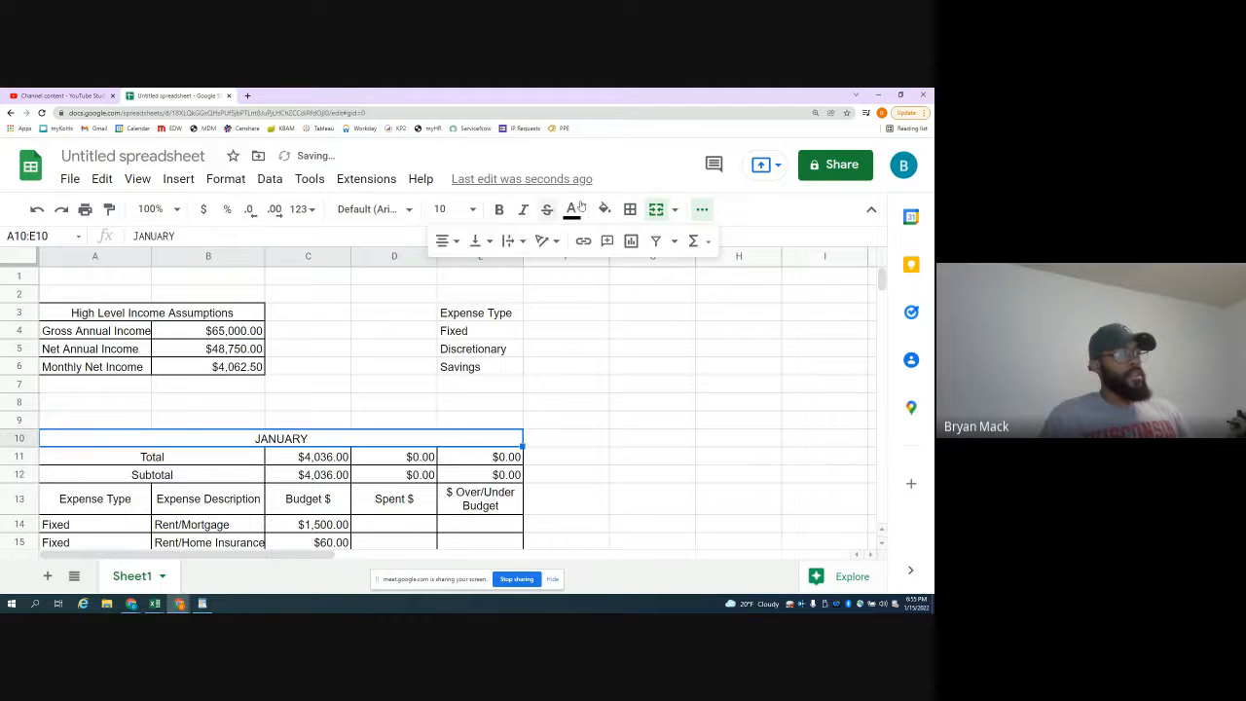
{"action": "left_click", "coordinate": [630, 210]}
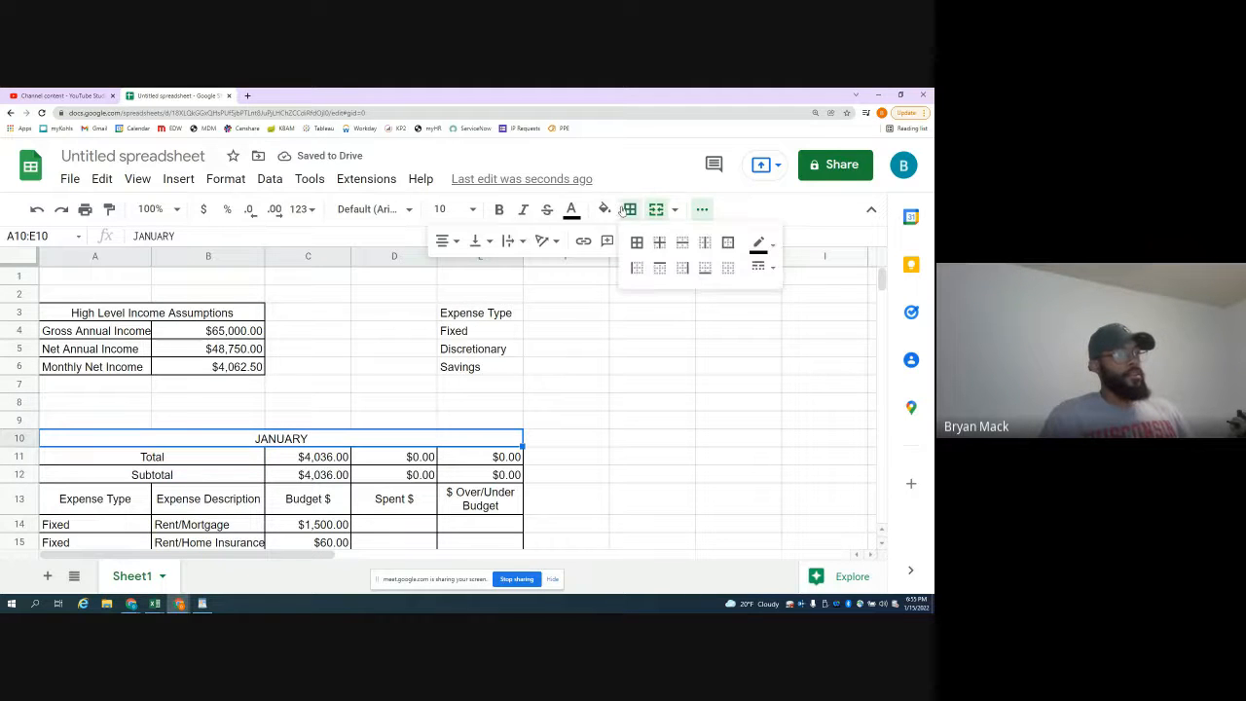
{"action": "left_click", "coordinate": [499, 209]}
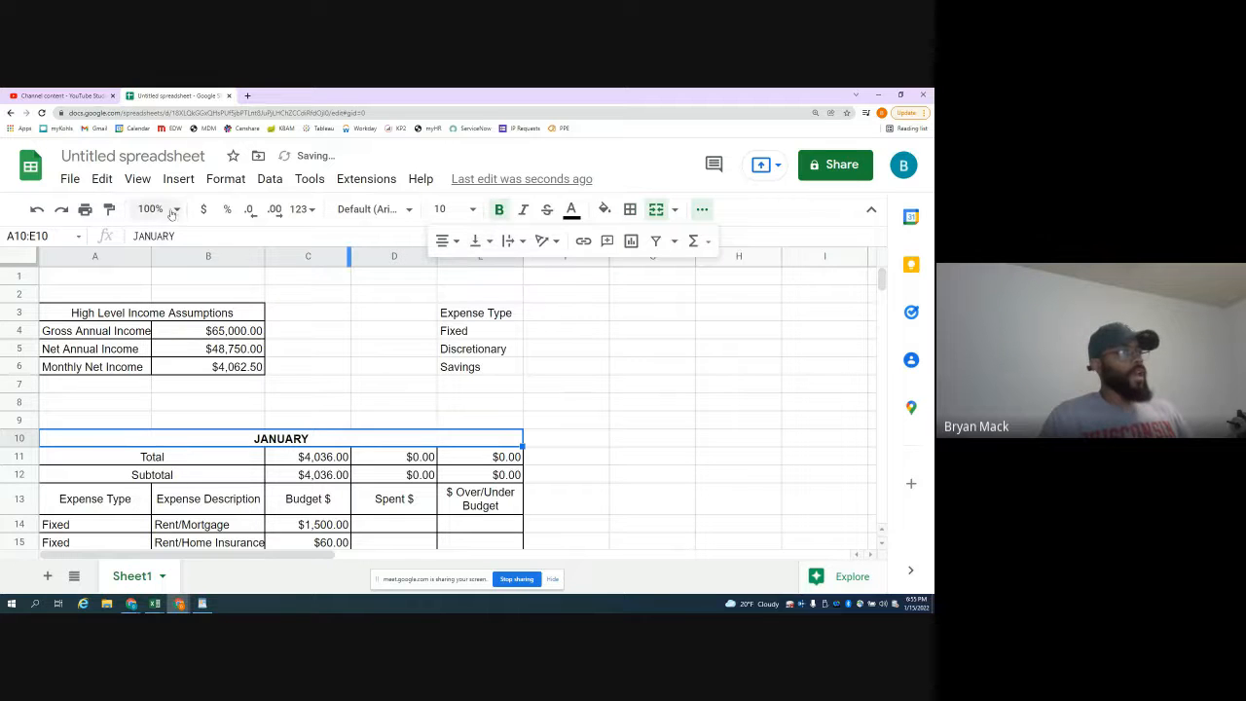
- Fill the JANUARY title cell with grey and enlarge its font size
{"action": "left_click", "coordinate": [605, 209]}
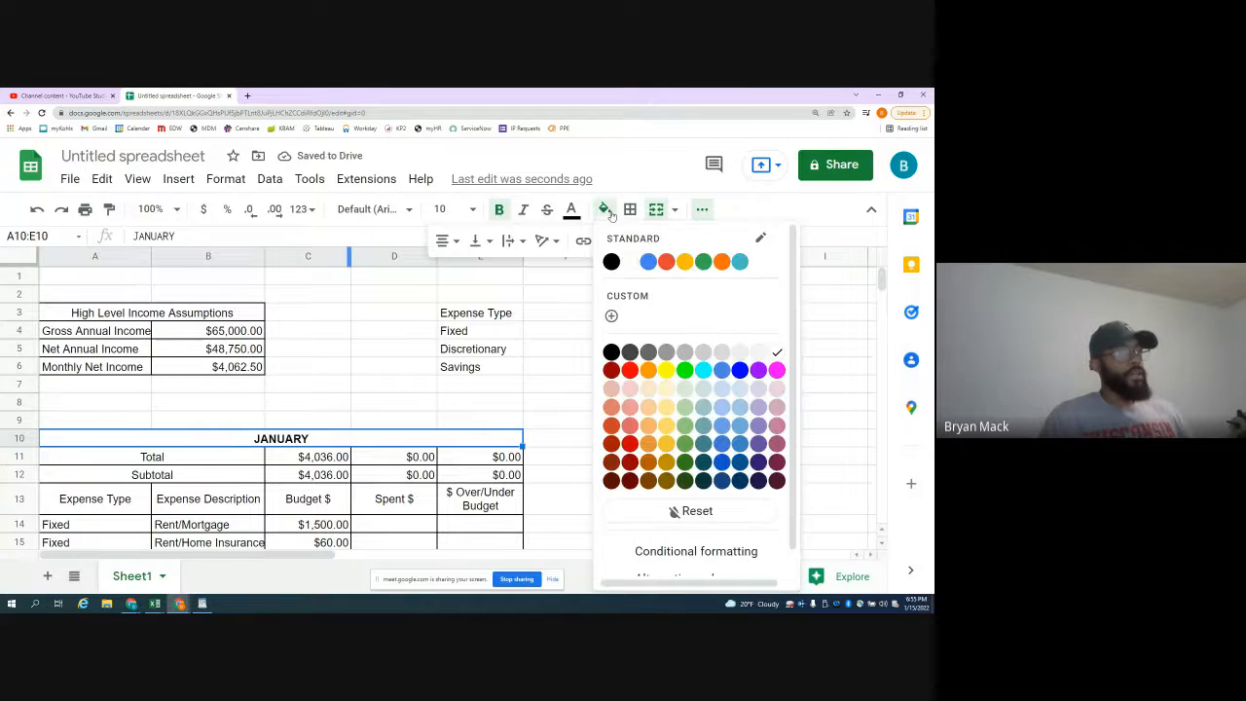
{"action": "left_click", "coordinate": [710, 360]}
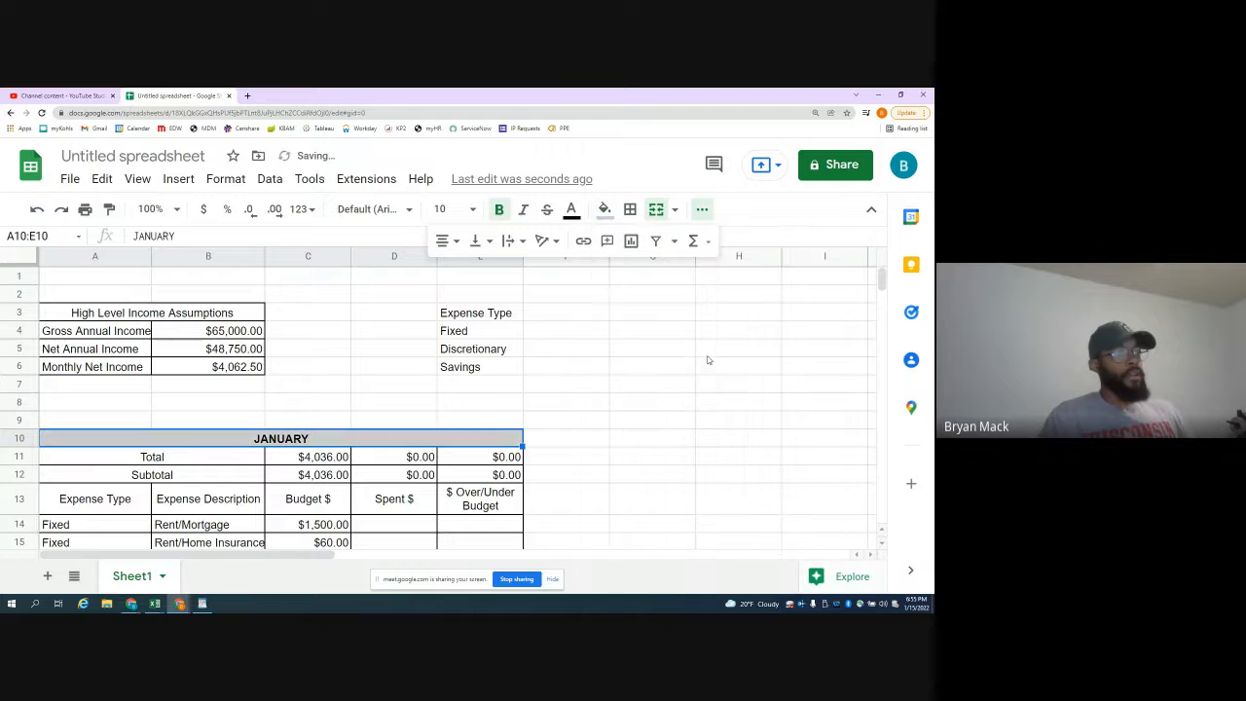
{"action": "left_click", "coordinate": [467, 210]}
{"action": "left_click", "coordinate": [448, 404]}
{"action": "left_click", "coordinate": [320, 402]}
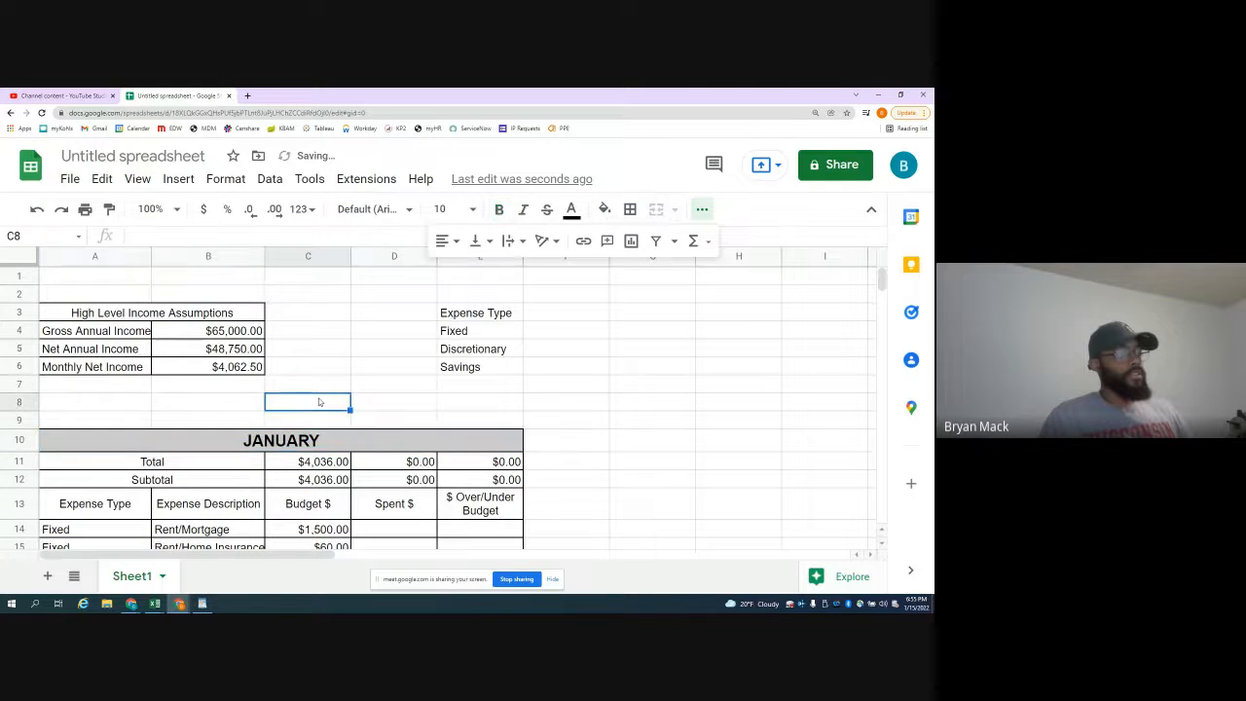
- Make the Total row A11:E11 bold and italic with a light yellow fill
{"action": "scroll", "coordinate": [319, 402], "scroll_direction": "down", "scroll_amount": 3}
{"action": "left_click_drag", "start_coordinate": [194, 370], "coordinate": [479, 371]}
{"action": "left_click", "coordinate": [524, 212]}
{"action": "left_click", "coordinate": [499, 209]}
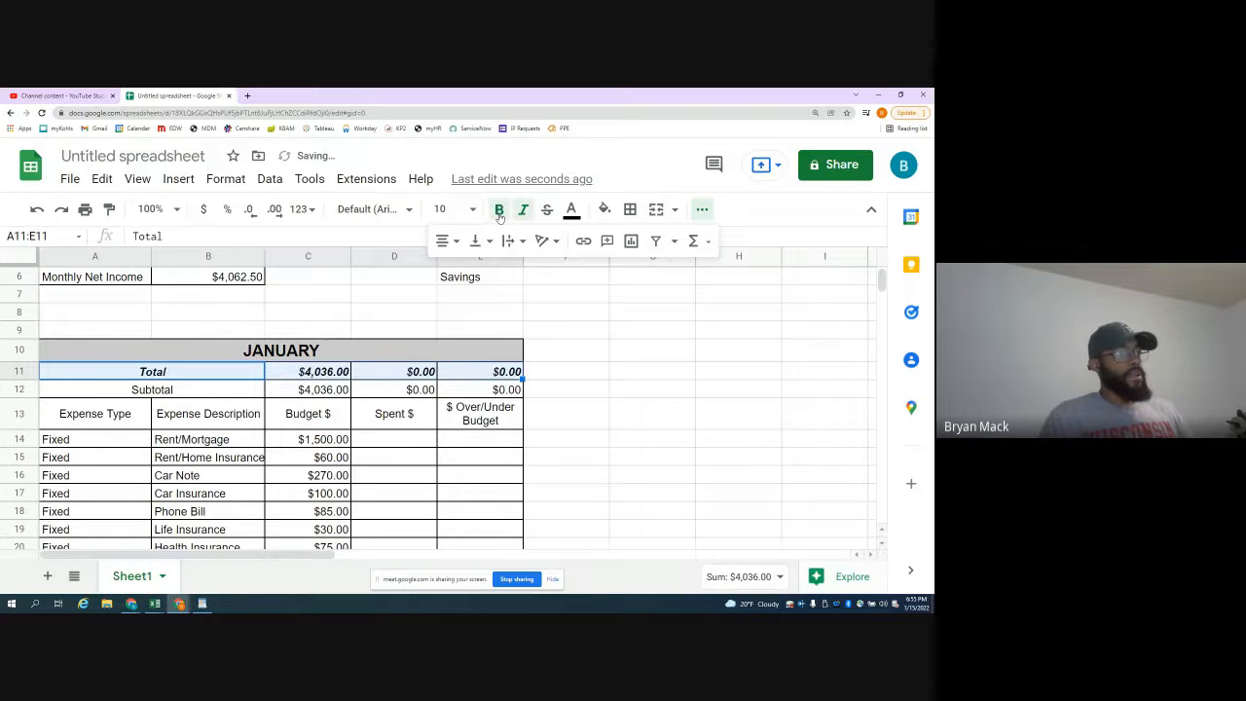
{"action": "left_click", "coordinate": [603, 210]}
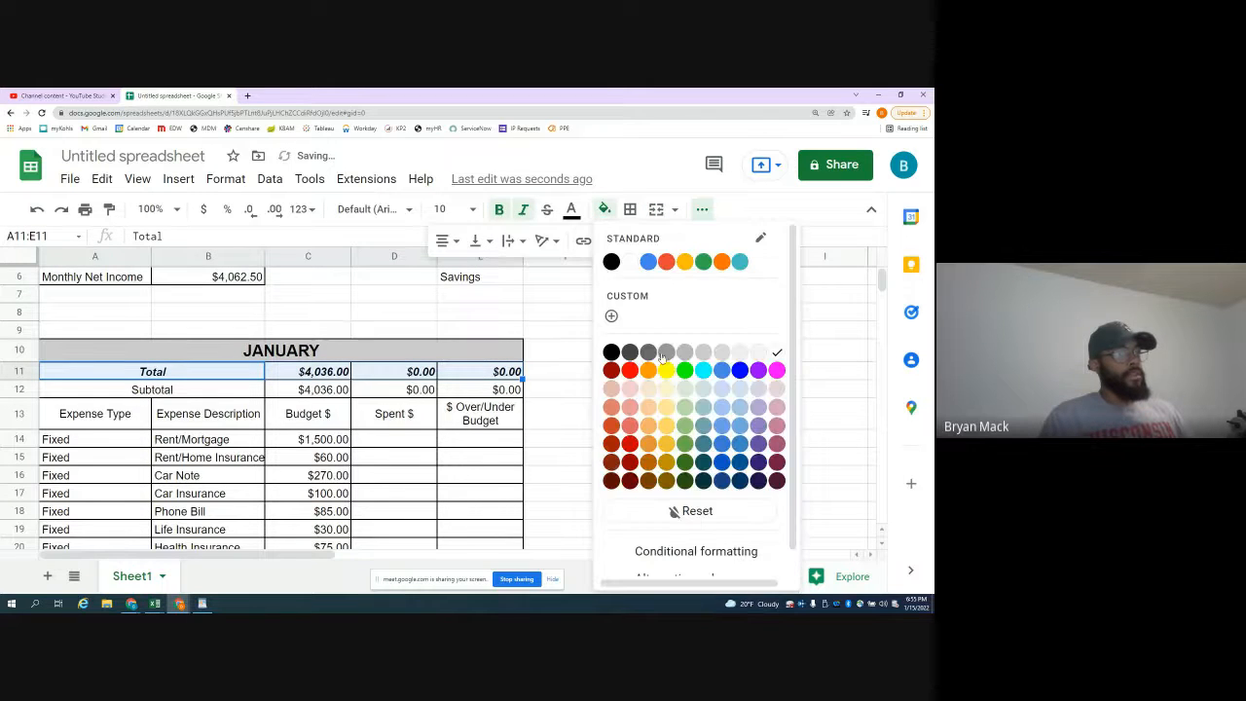
{"action": "left_click", "coordinate": [667, 389]}
- Fill the Subtotal row A12:E12 with light green and make its text italic
{"action": "left_click", "coordinate": [178, 389]}
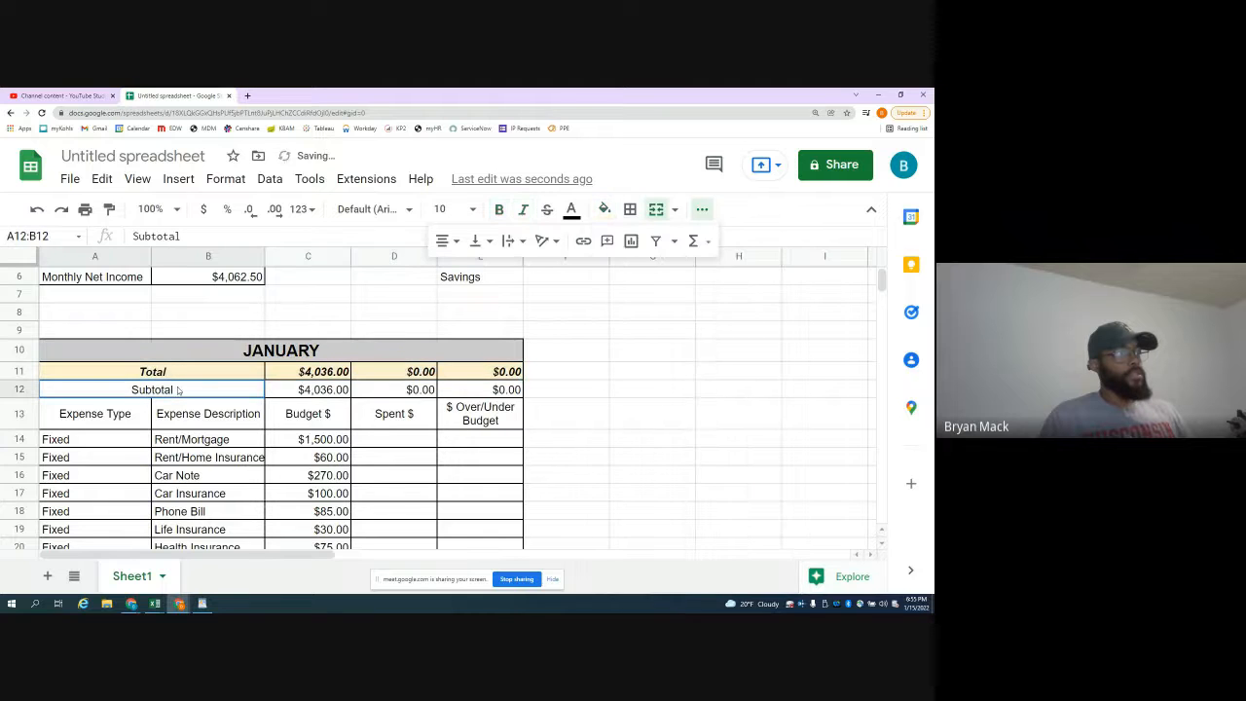
{"action": "left_click_drag", "start_coordinate": [178, 389], "coordinate": [482, 391]}
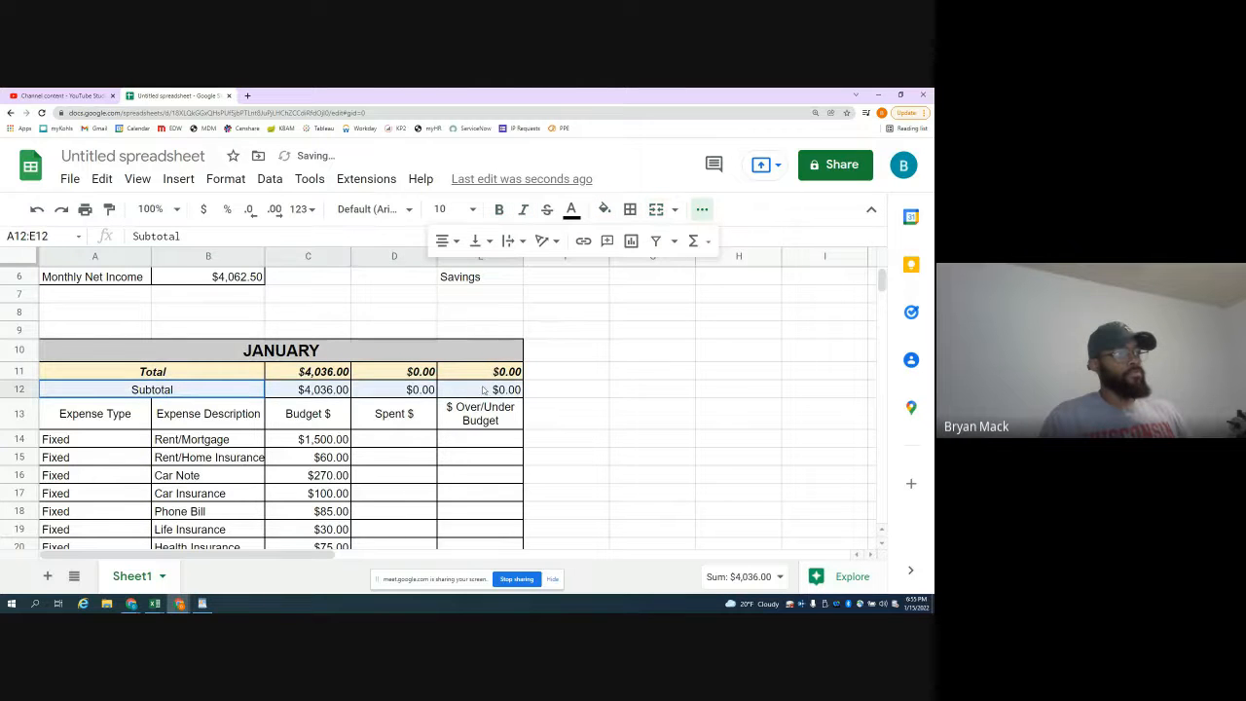
{"action": "left_click", "coordinate": [605, 211]}
{"action": "left_click", "coordinate": [684, 417]}
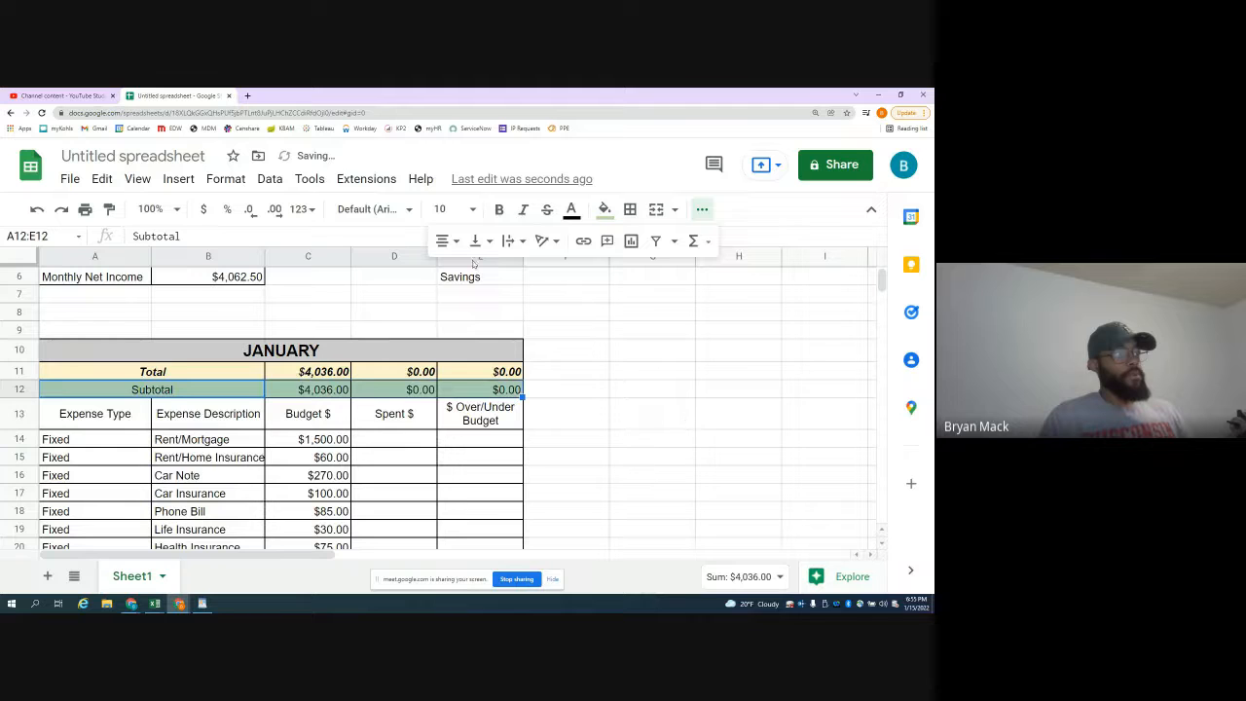
{"action": "left_click", "coordinate": [523, 209]}
{"action": "left_click", "coordinate": [308, 439]}
{"action": "scroll", "coordinate": [308, 415], "scroll_direction": "down", "scroll_amount": 1}
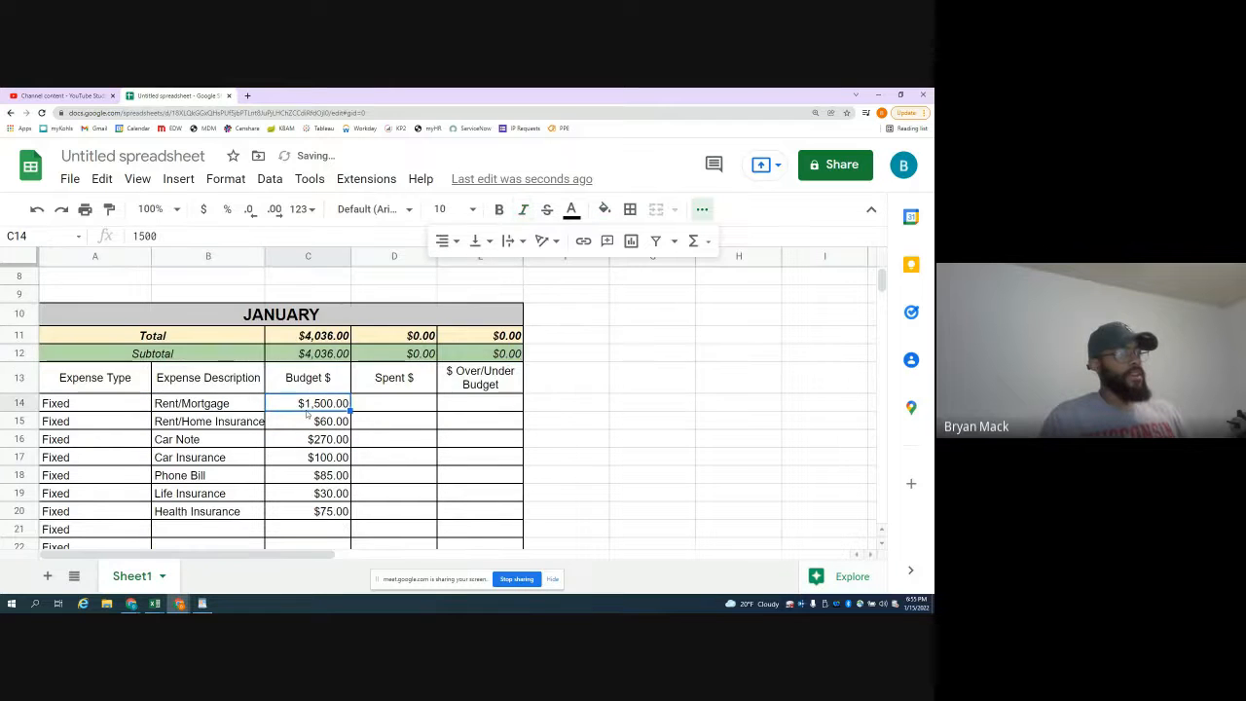
{"action": "scroll", "coordinate": [307, 414], "scroll_direction": "down", "scroll_amount": 1}
{"action": "scroll", "coordinate": [308, 415], "scroll_direction": "up", "scroll_amount": 2}
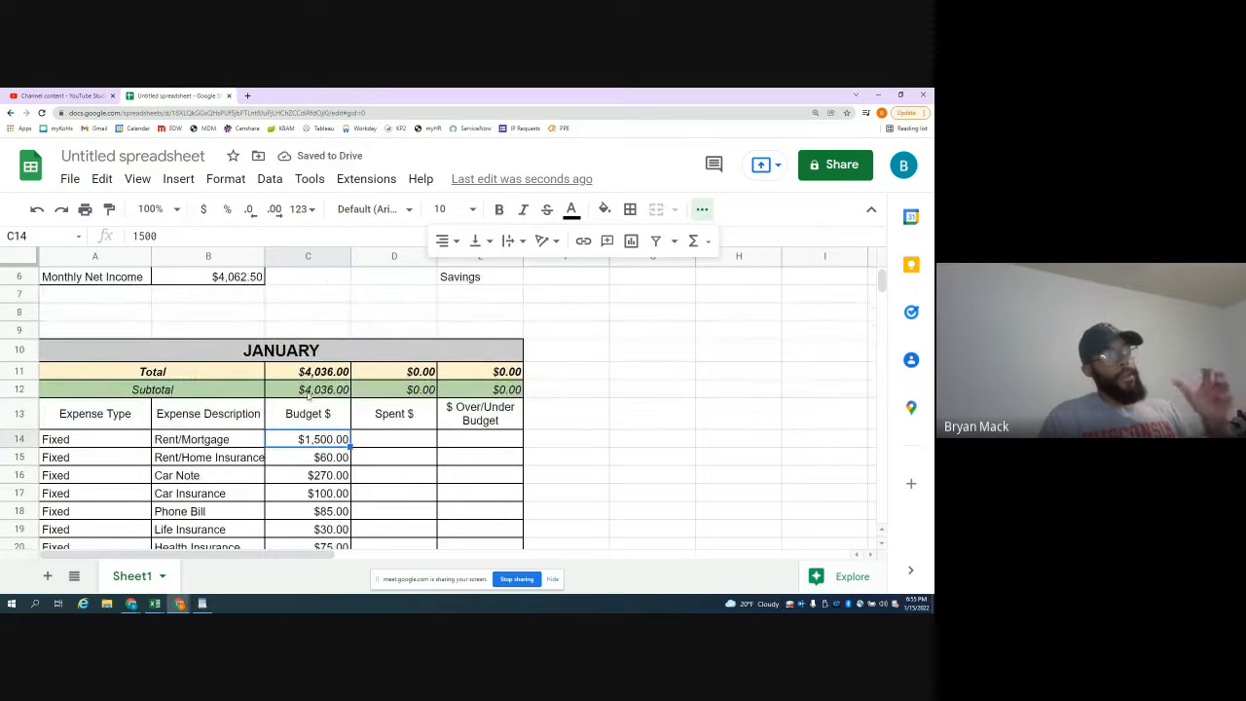
{"action": "left_click", "coordinate": [316, 373]}
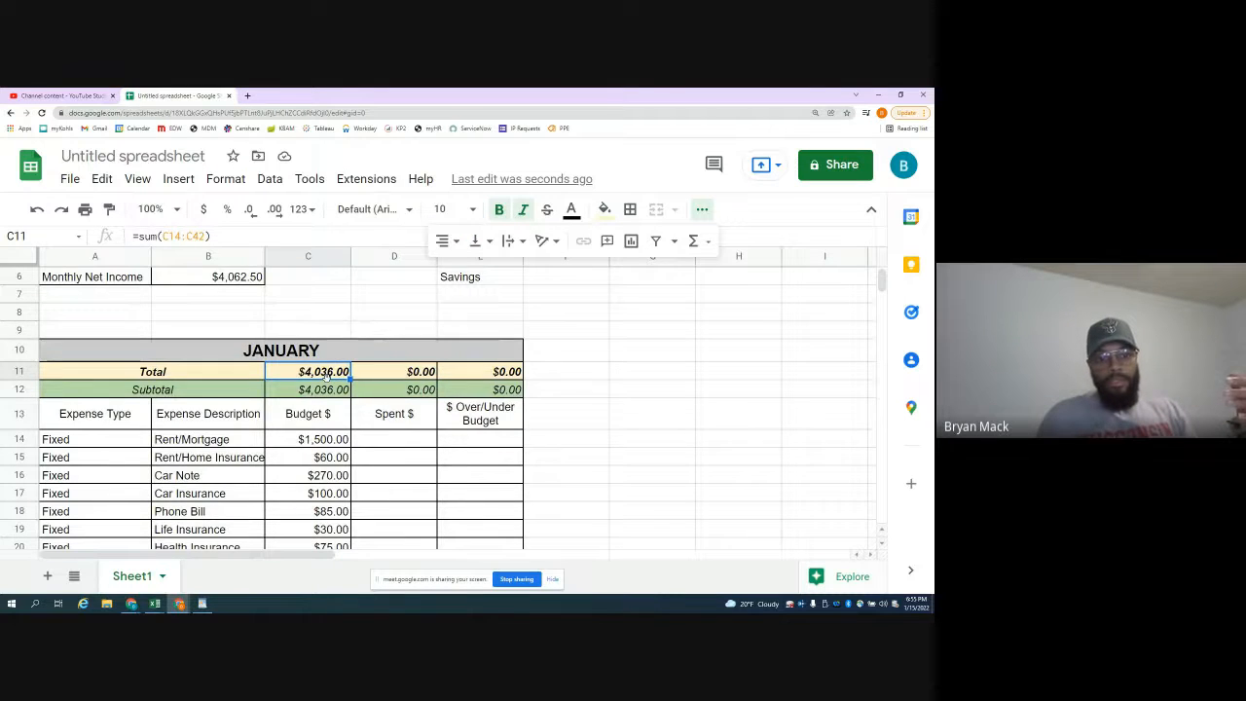
{"action": "scroll", "coordinate": [328, 376], "scroll_direction": "up", "scroll_amount": 1}
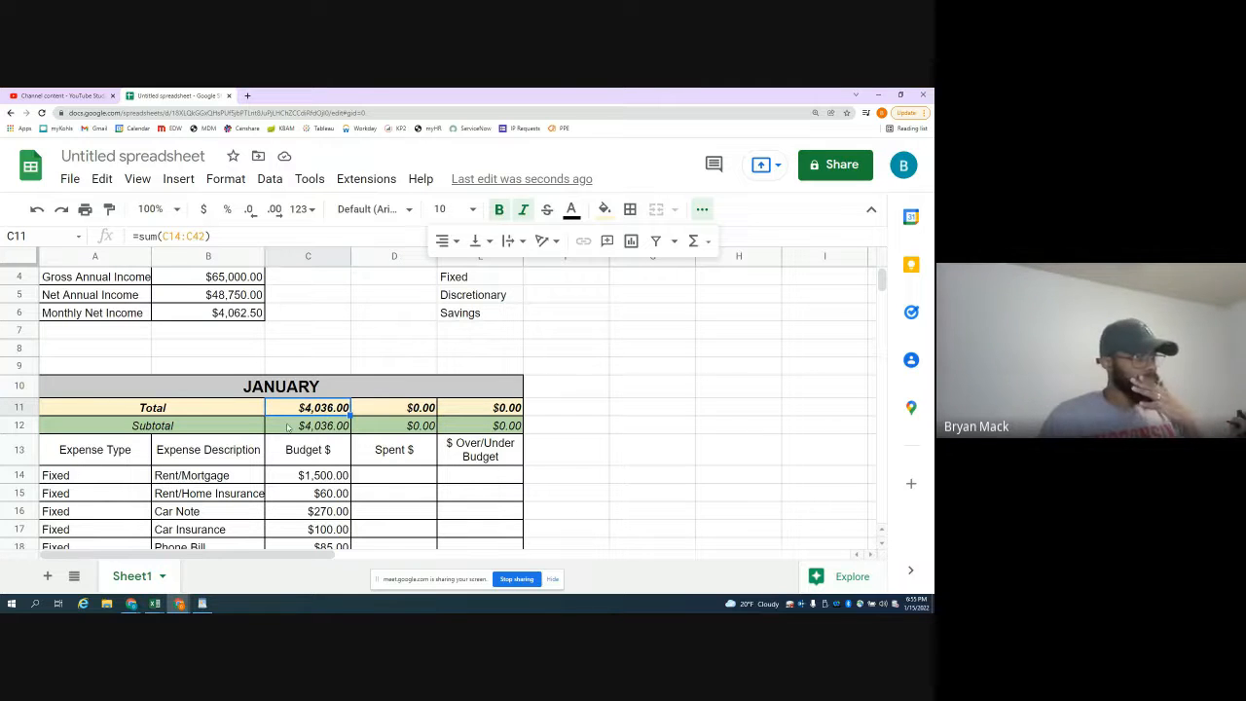
{"action": "scroll", "coordinate": [290, 426], "scroll_direction": "up", "scroll_amount": 2}
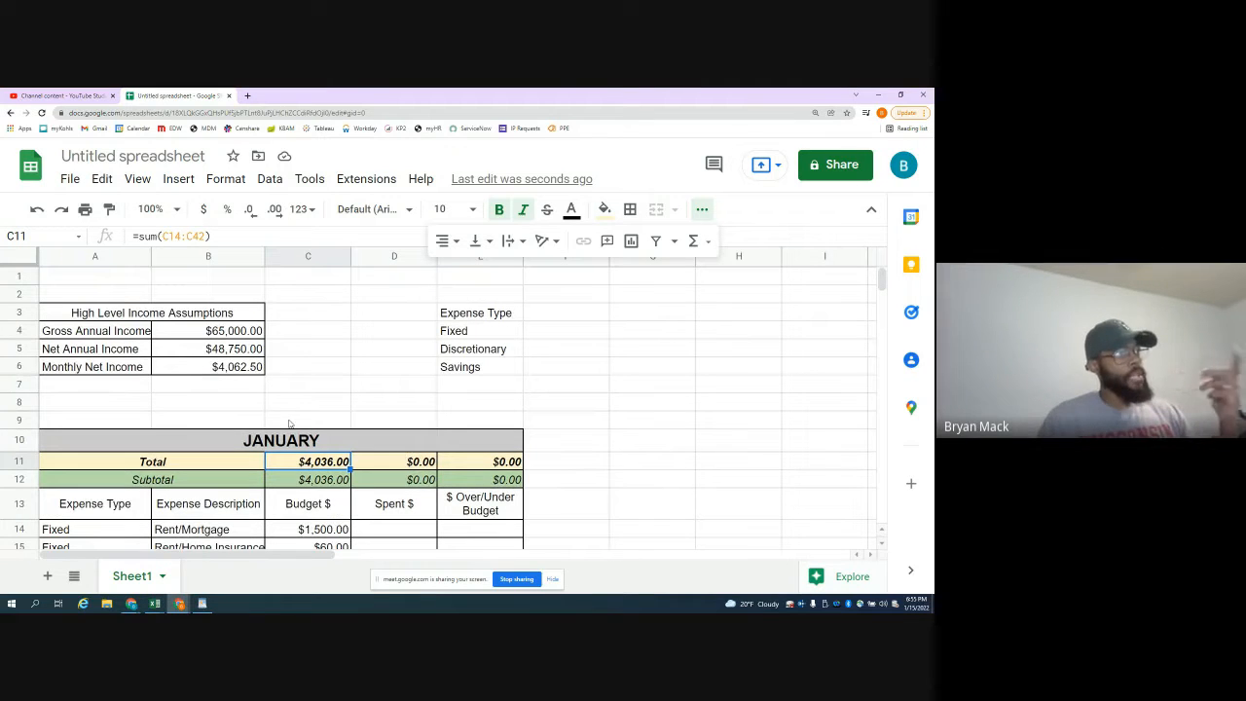
- Compare the Monthly Net Income in B6 with the January budget total in C11 and look over the budgeted expenses
{"action": "left_click", "coordinate": [233, 369]}
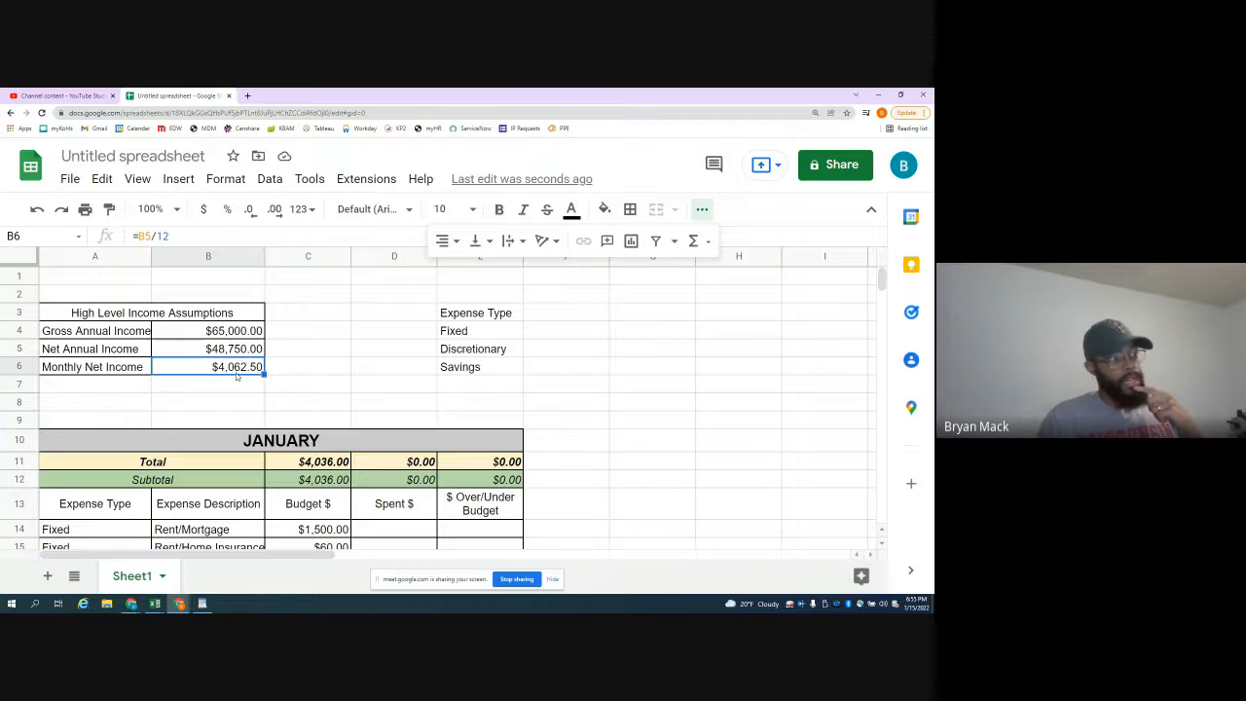
{"action": "left_click", "coordinate": [313, 467]}
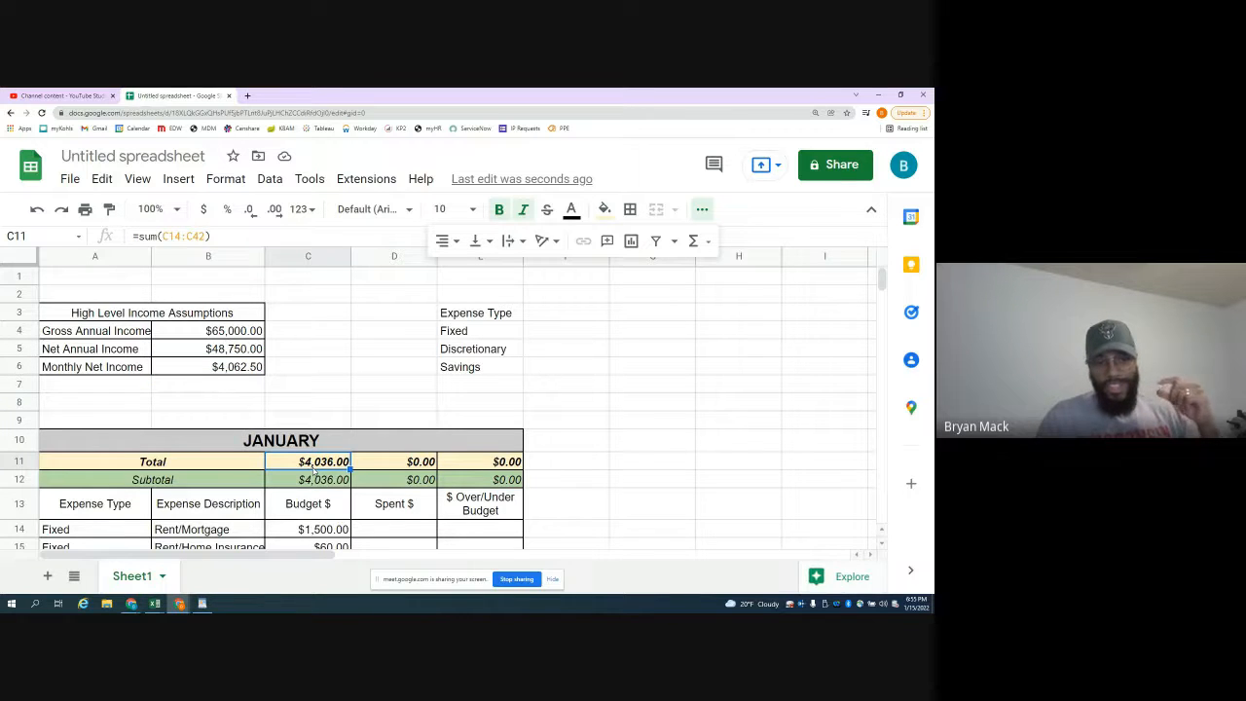
{"action": "scroll", "coordinate": [313, 472], "scroll_direction": "down", "scroll_amount": 2}
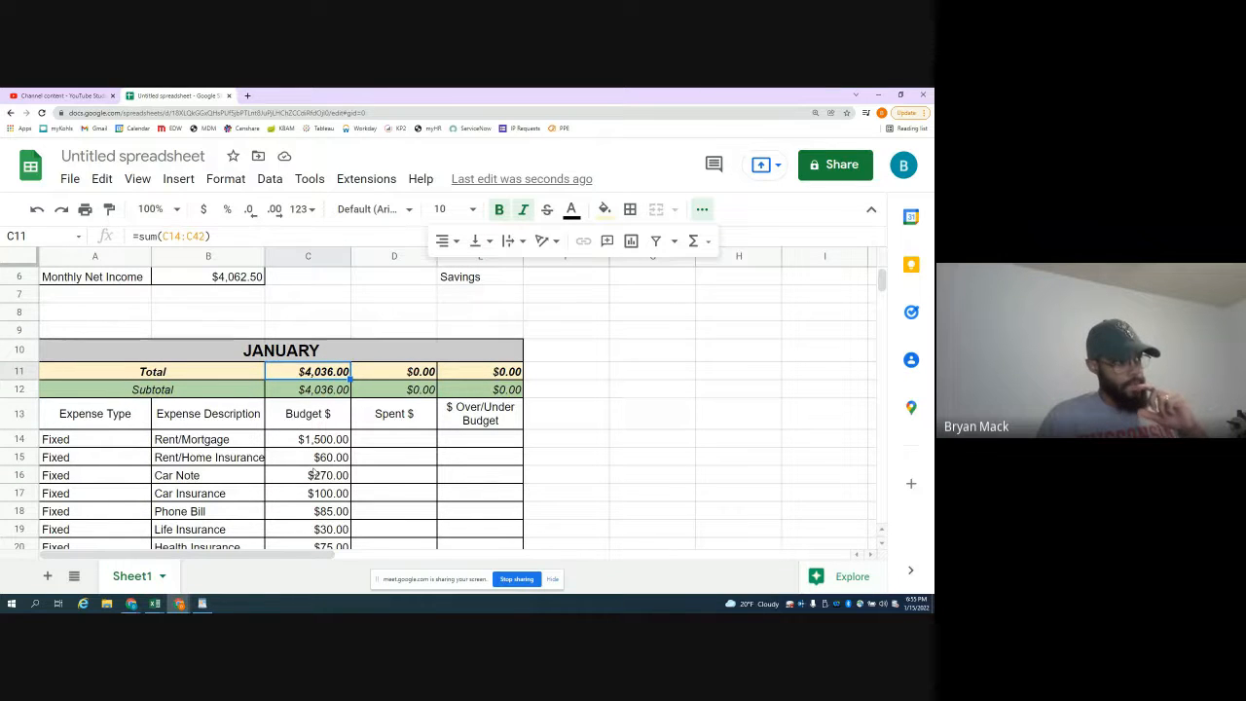
{"action": "scroll", "coordinate": [314, 474], "scroll_direction": "up", "scroll_amount": 2}
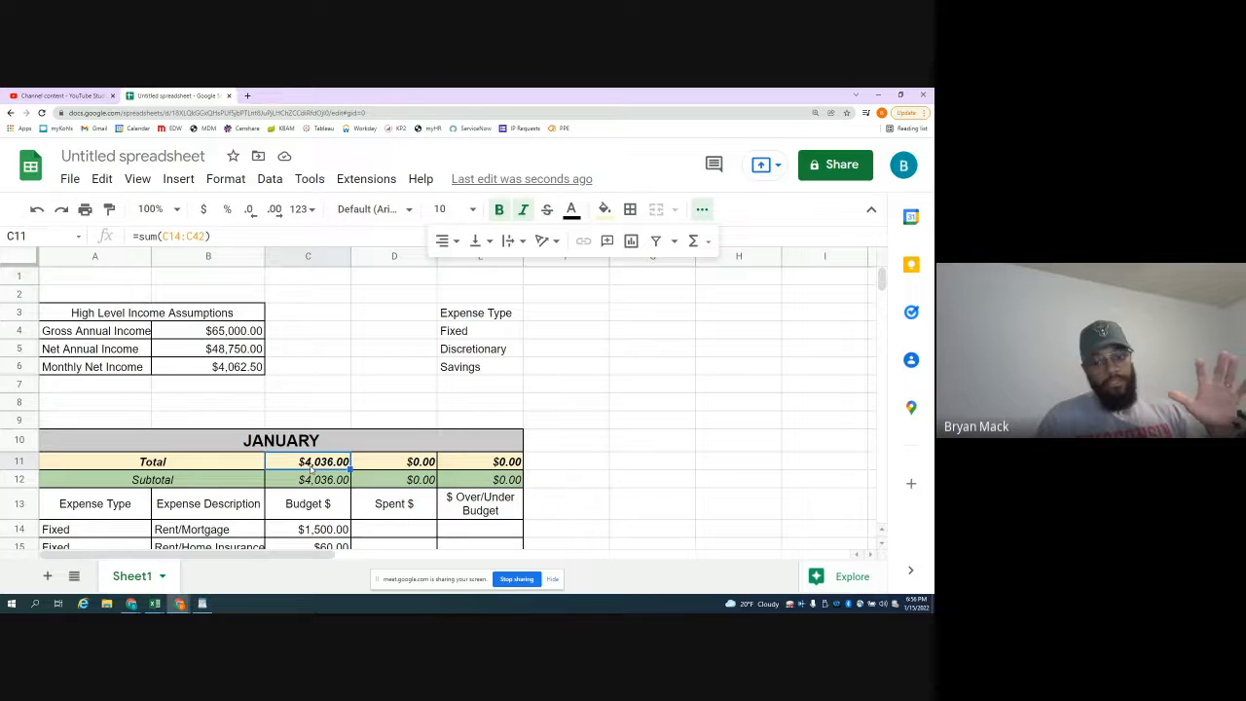
{"action": "scroll", "coordinate": [311, 470], "scroll_direction": "down", "scroll_amount": 3}
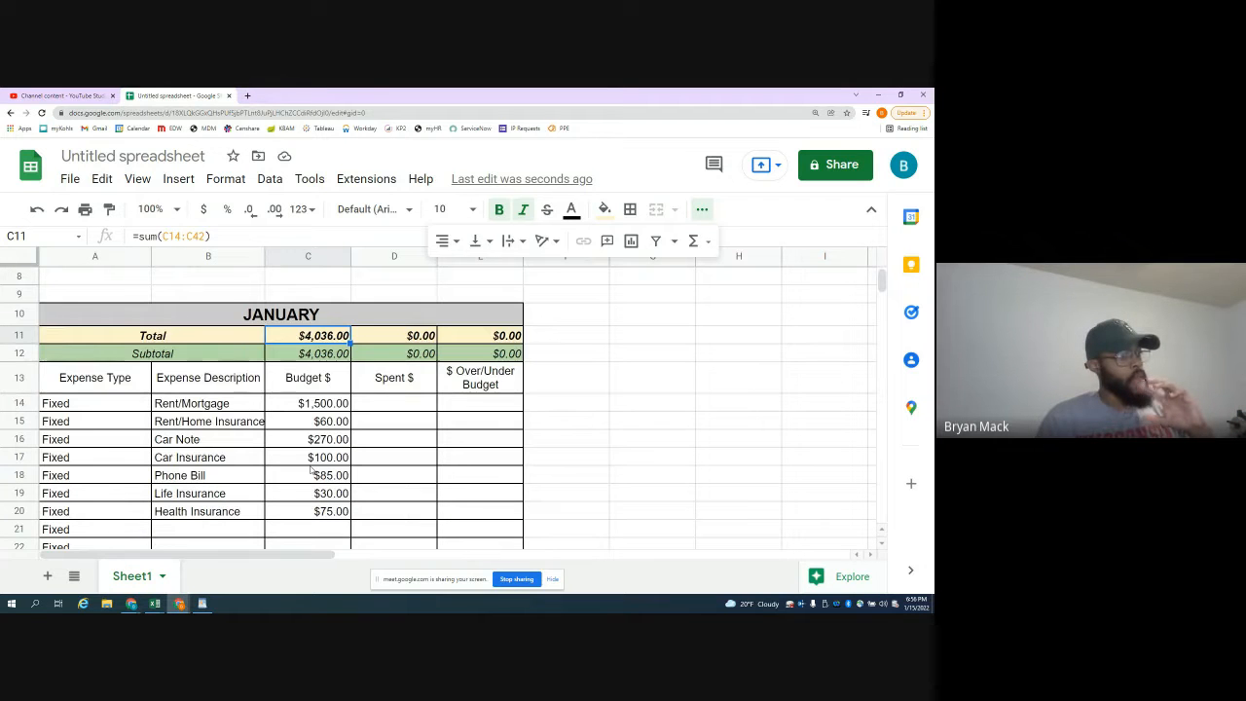
{"action": "scroll", "coordinate": [312, 470], "scroll_direction": "up", "scroll_amount": 3}
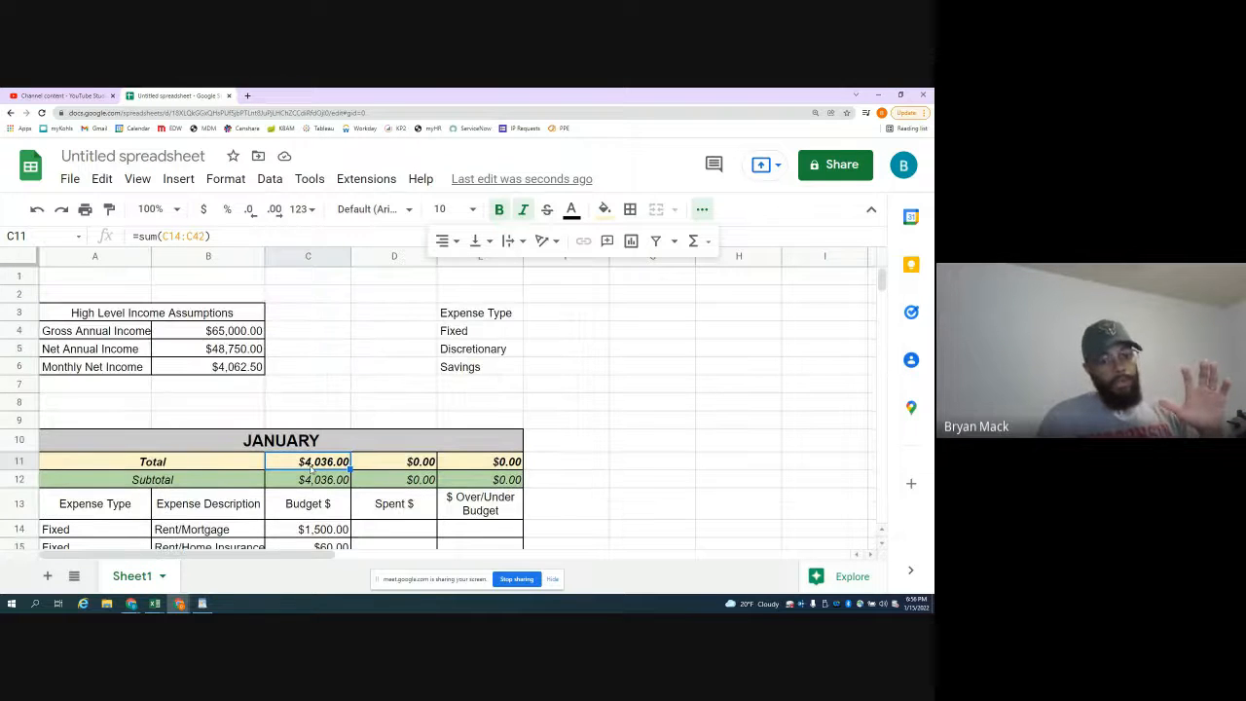
- Set the Gross Annual Income in B4 to 72000 and compare the Monthly Net Income with the January budget total
{"action": "left_click", "coordinate": [216, 334]}
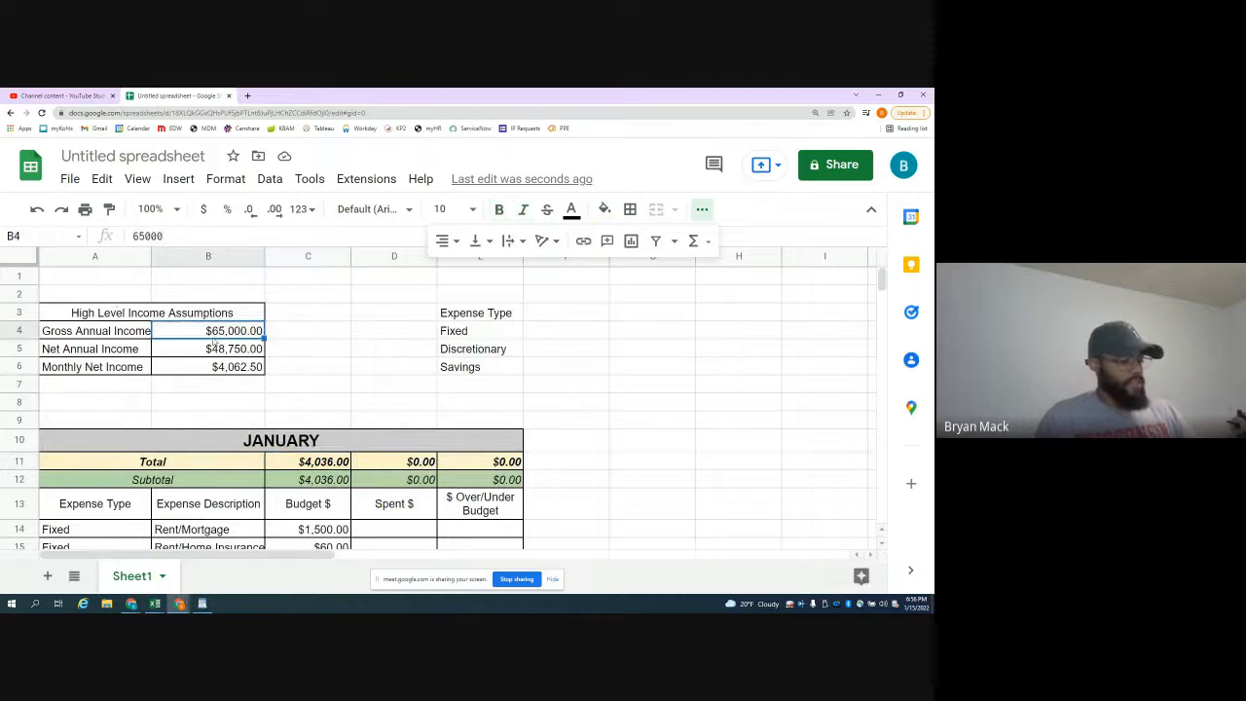
{"action": "type", "text": "72000"}
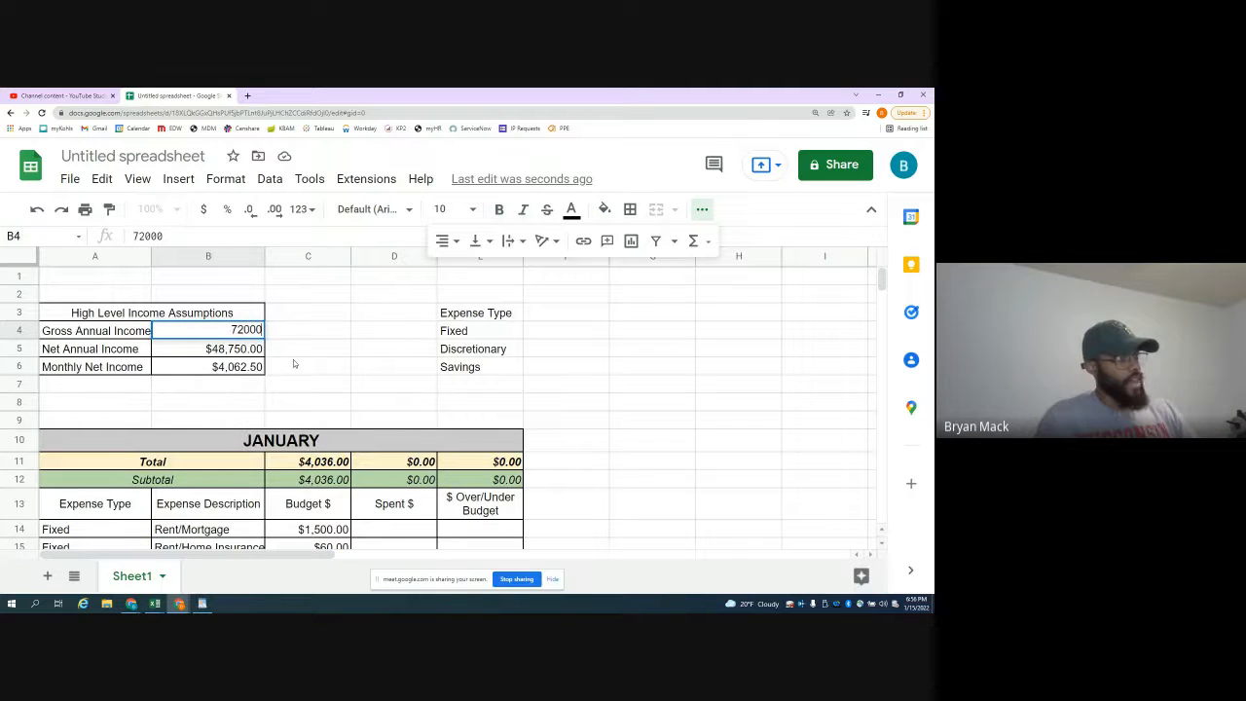
{"action": "left_click", "coordinate": [296, 360]}
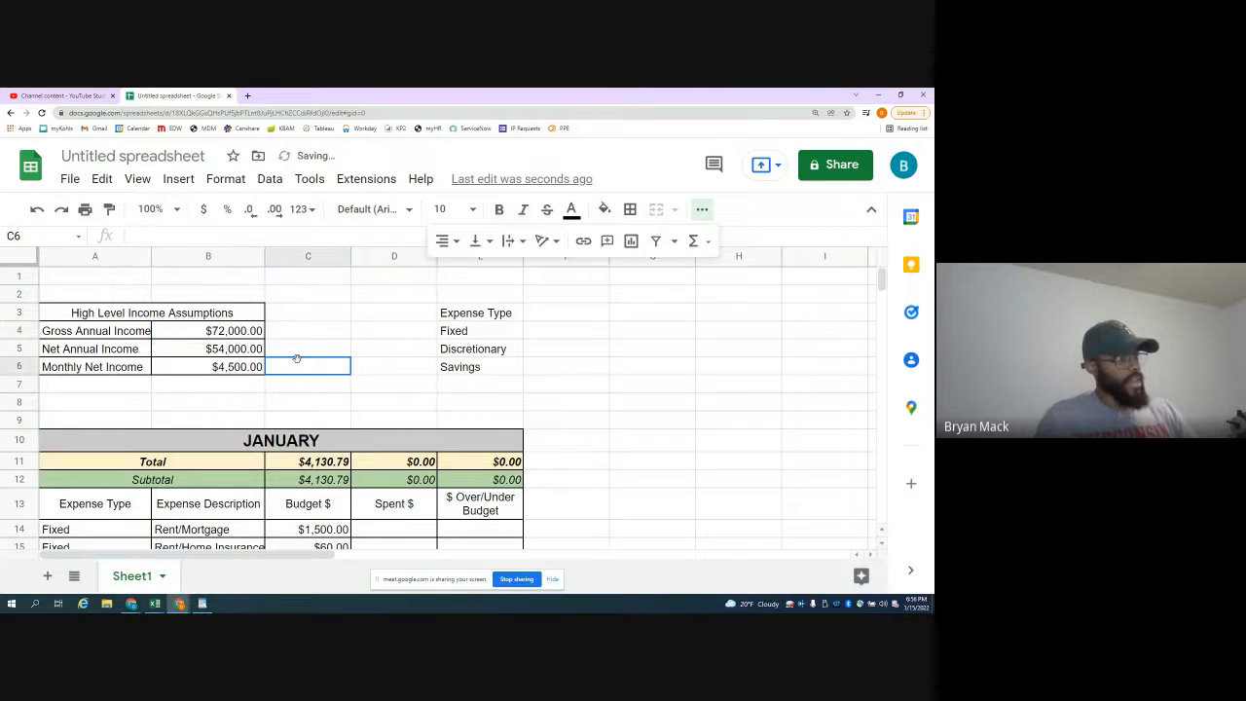
{"action": "left_click", "coordinate": [223, 367]}
{"action": "left_click", "coordinate": [321, 468]}
{"action": "left_click", "coordinate": [242, 371]}
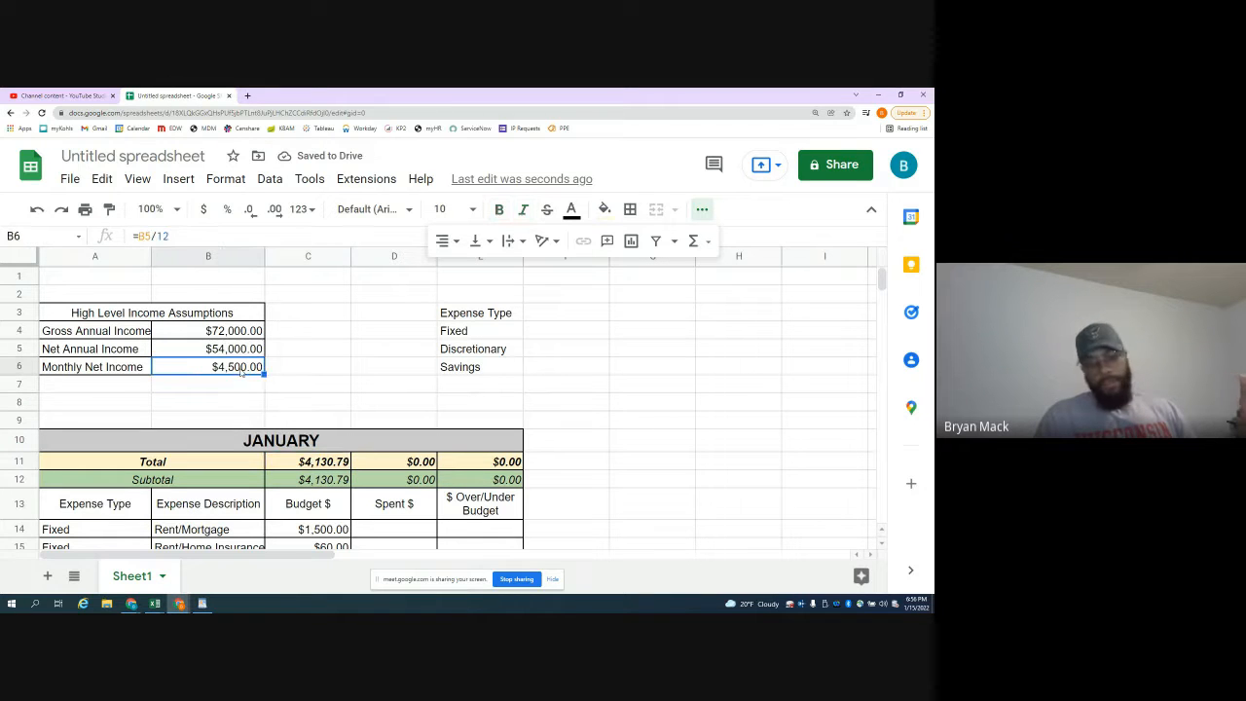
{"action": "left_click", "coordinate": [298, 462]}
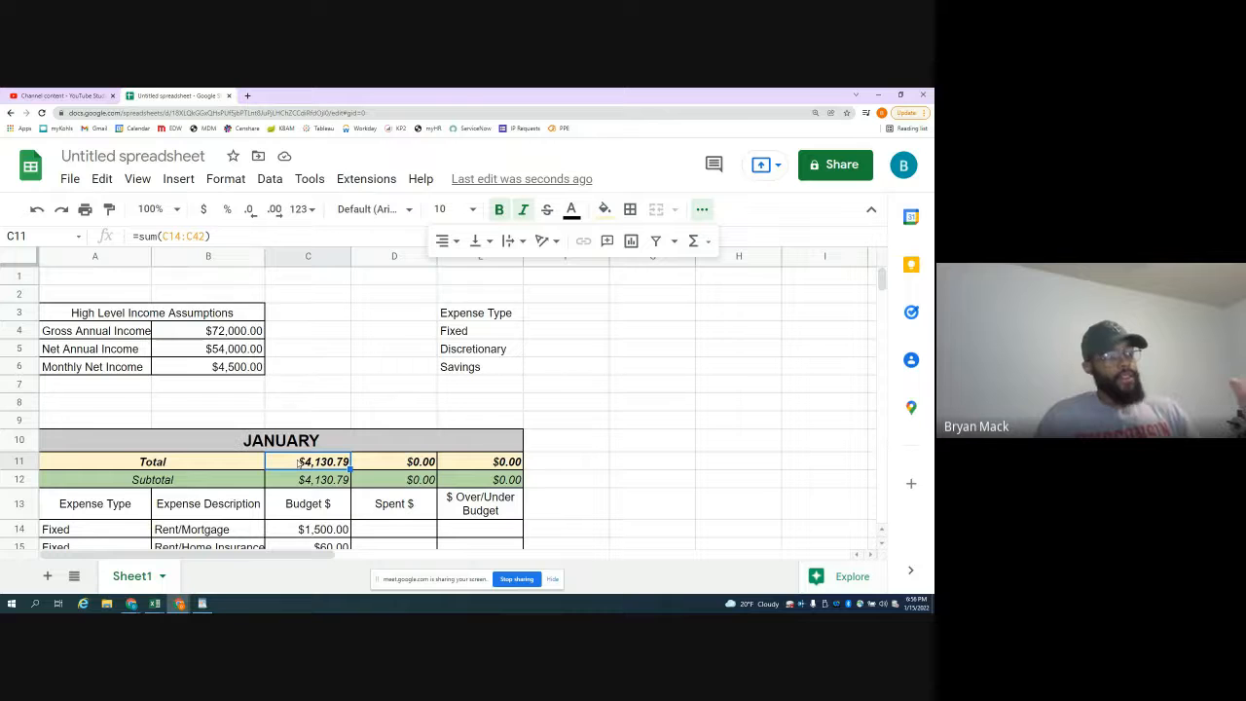
- Copy the whole January table A10:E42 and paste it below, starting at A46
{"action": "scroll", "coordinate": [298, 464], "scroll_direction": "down", "scroll_amount": 3}
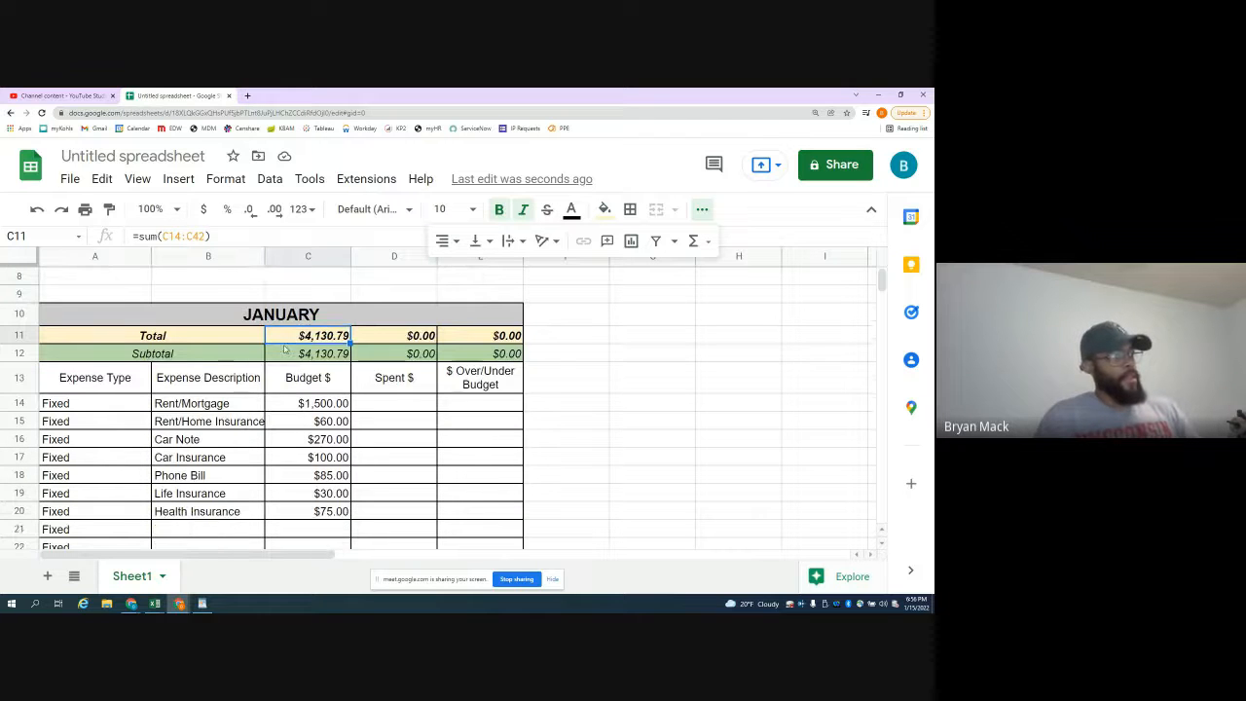
{"action": "left_click_drag", "start_coordinate": [292, 322], "coordinate": [311, 440]}
{"action": "key", "text": "ctrl+c"}
{"action": "scroll", "coordinate": [209, 473], "scroll_direction": "down", "scroll_amount": 2}
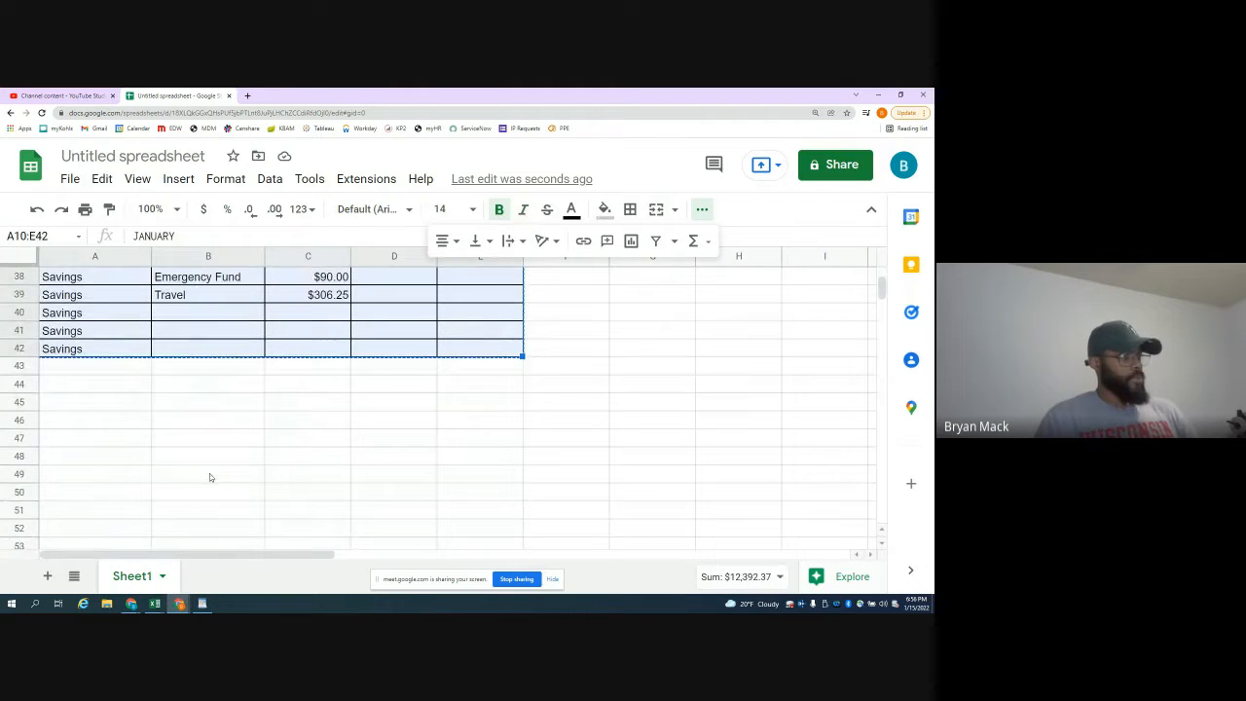
{"action": "left_click", "coordinate": [122, 422]}
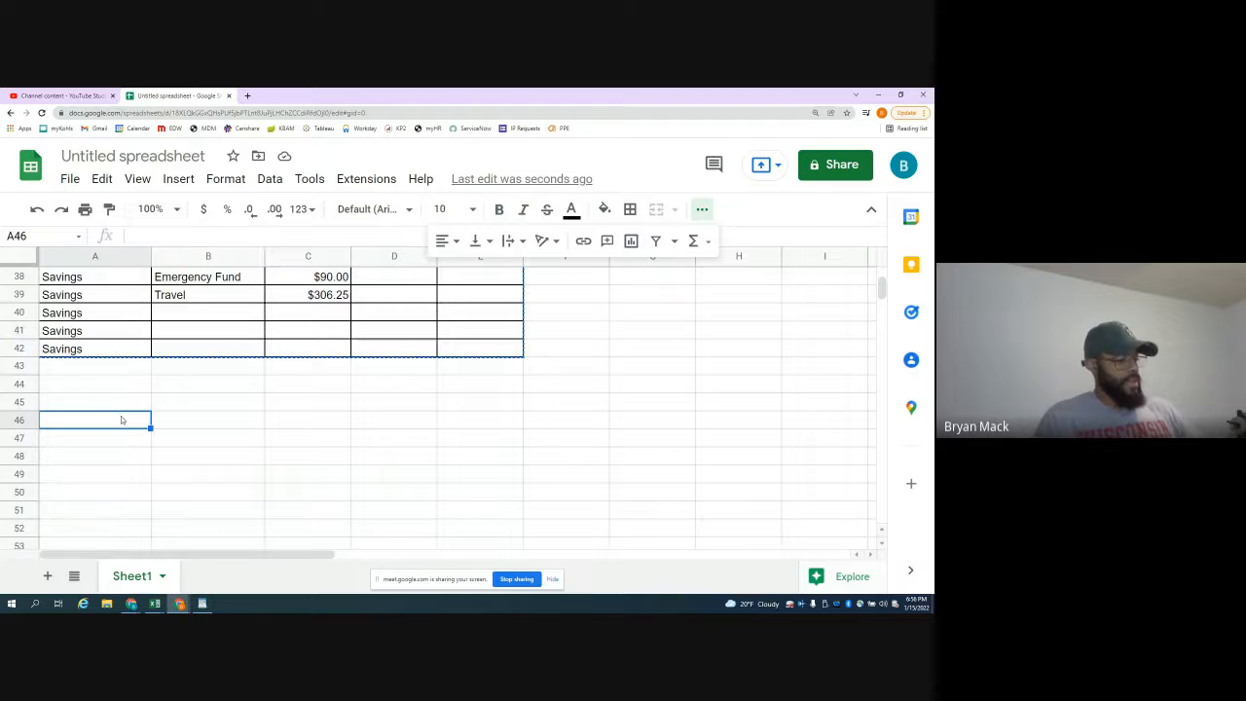
{"action": "key", "text": "ctrl+v"}
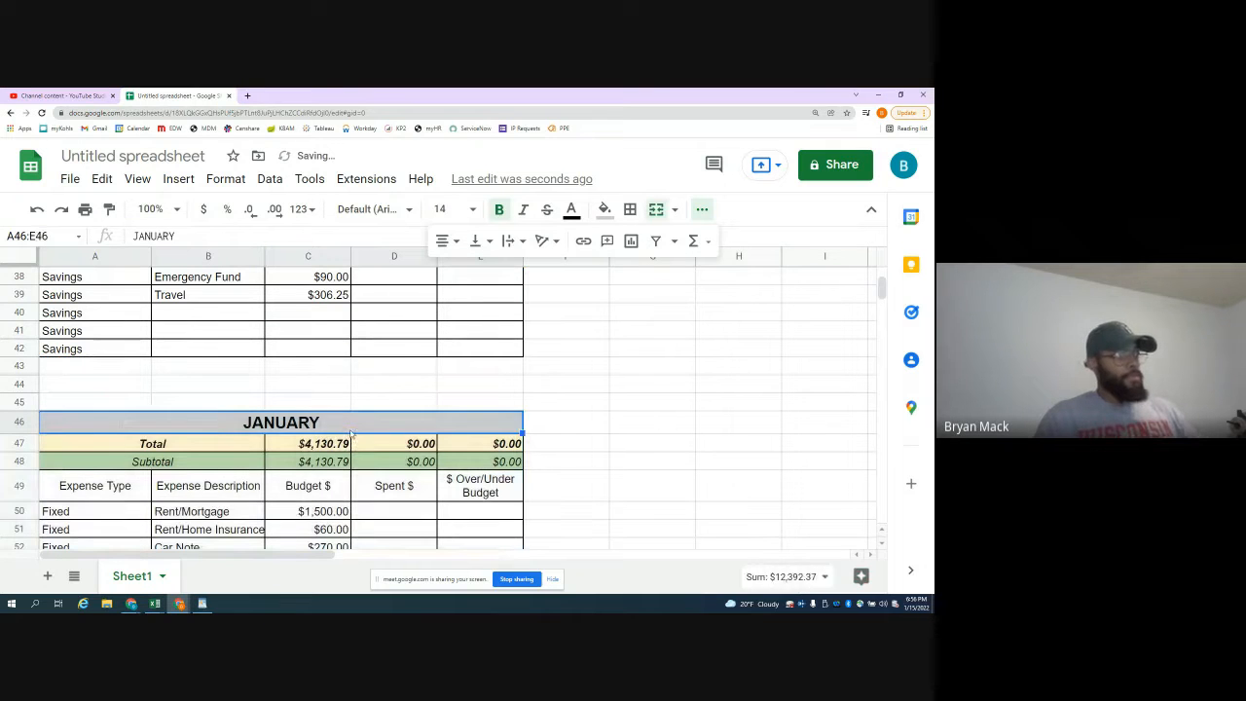
- Retitle the pasted table's merged header cell in row 46 as FEBRUARY
{"action": "type", "text": "FEBRAURY"}
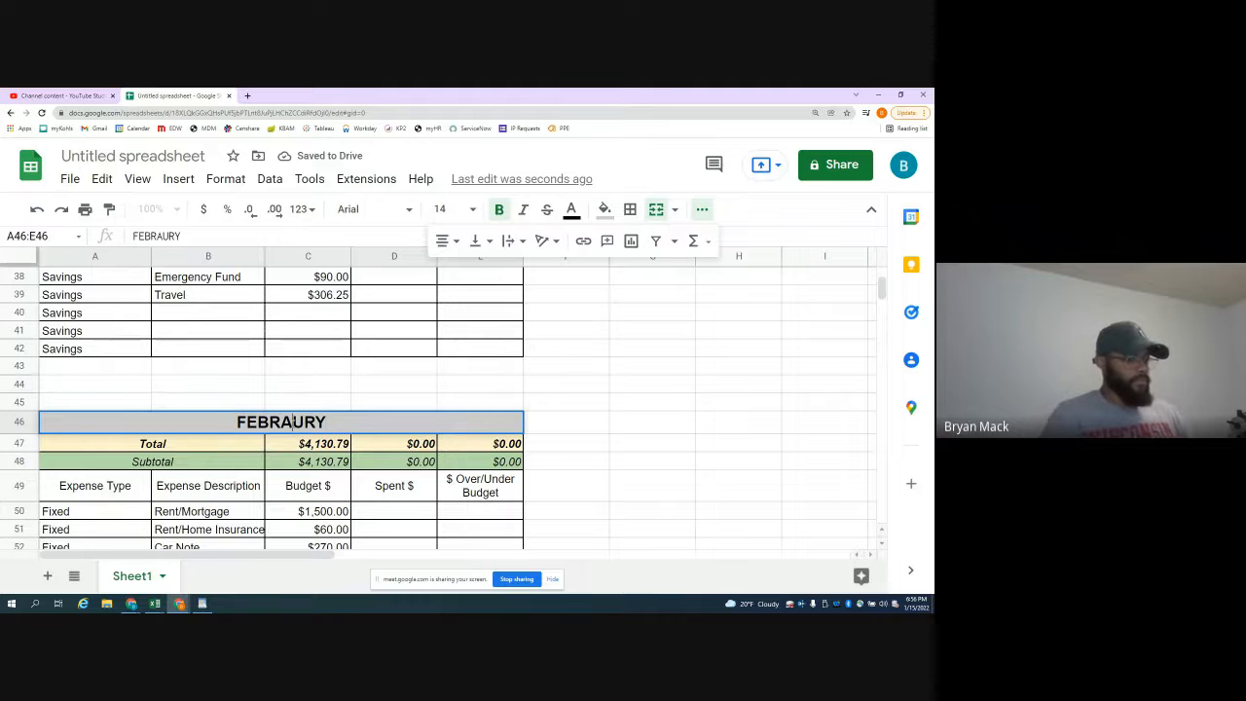
{"action": "key", "text": "BackSpace"}
{"action": "key", "text": "Right"}
{"action": "type", "text": "A"}
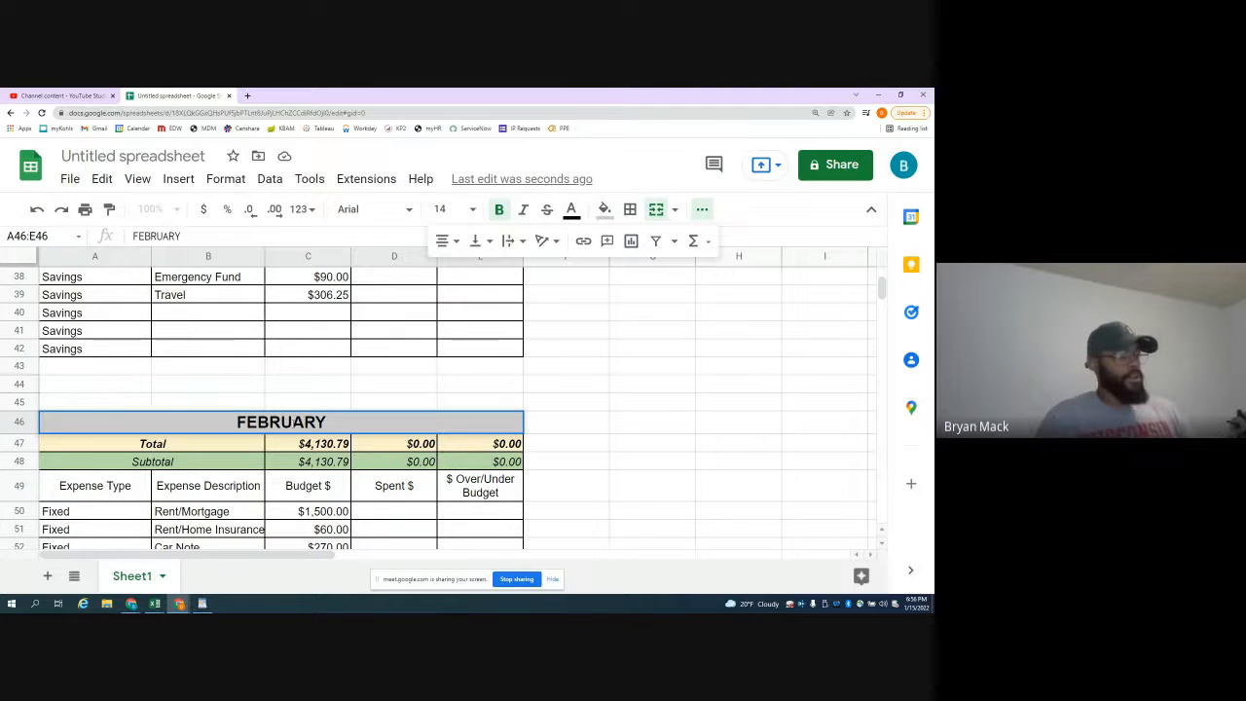
{"action": "left_click", "coordinate": [308, 384]}
- Review the January and February expense rows, including the blank Fixed, Discretionary and Savings lines
{"action": "scroll", "coordinate": [287, 401], "scroll_direction": "down", "scroll_amount": 2}
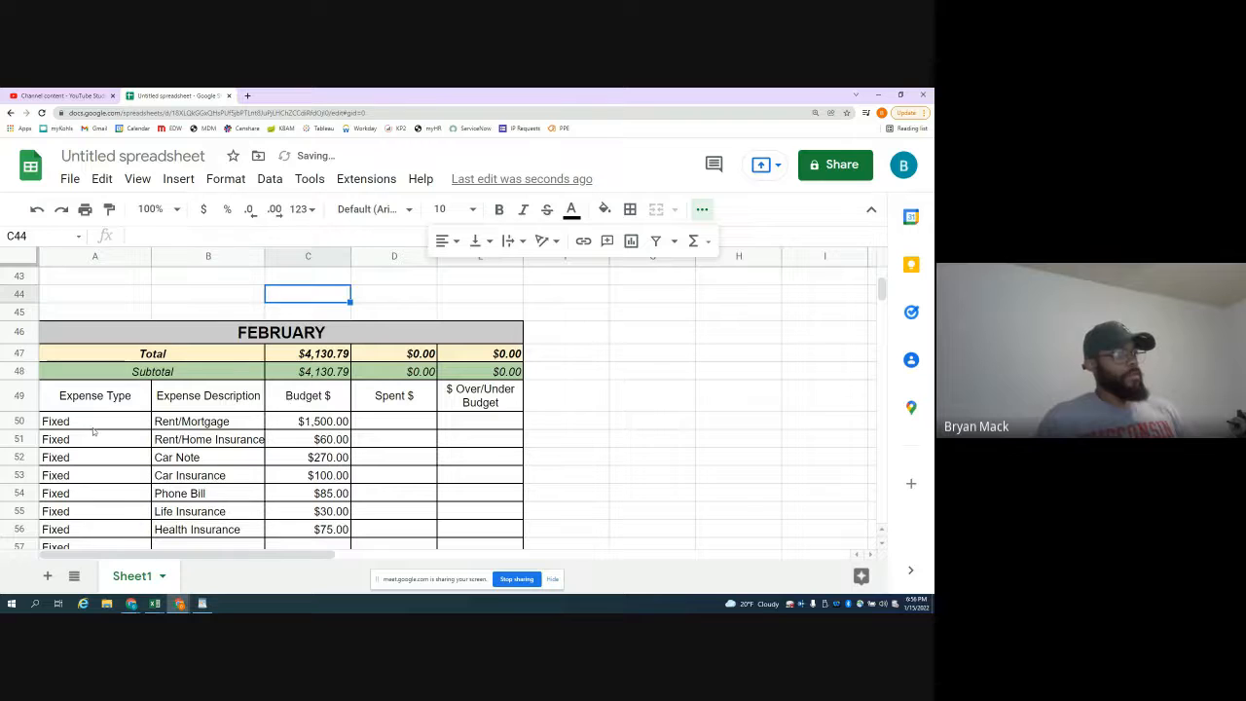
{"action": "left_click", "coordinate": [94, 429]}
{"action": "scroll", "coordinate": [194, 362], "scroll_direction": "up", "scroll_amount": 10}
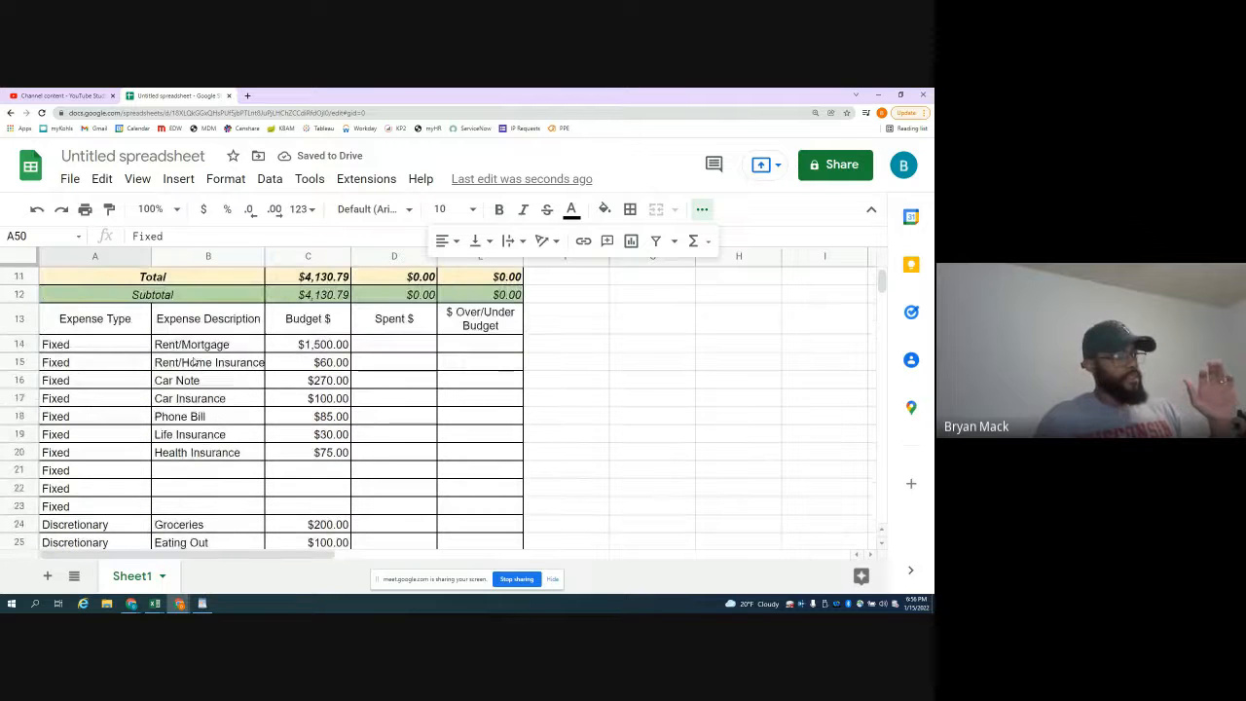
{"action": "scroll", "coordinate": [195, 362], "scroll_direction": "down", "scroll_amount": 1}
{"action": "left_click", "coordinate": [201, 438]}
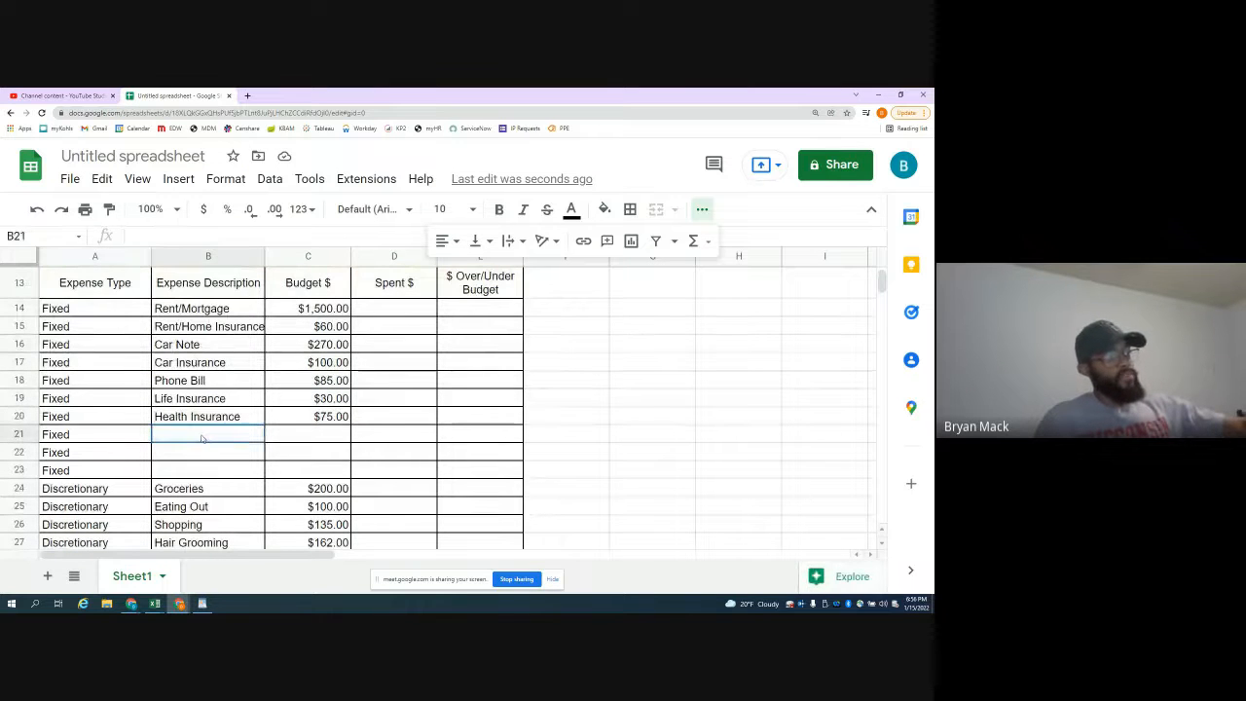
{"action": "scroll", "coordinate": [200, 438], "scroll_direction": "down", "scroll_amount": 10}
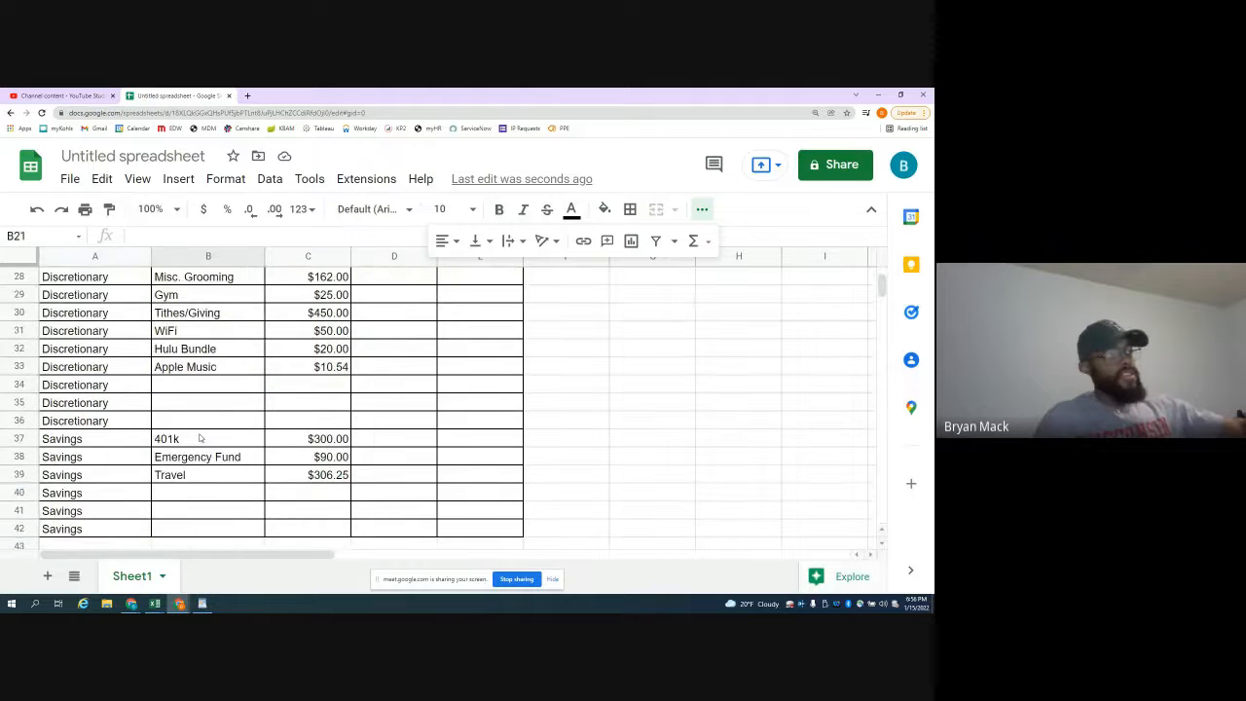
{"action": "scroll", "coordinate": [200, 438], "scroll_direction": "up", "scroll_amount": 11}
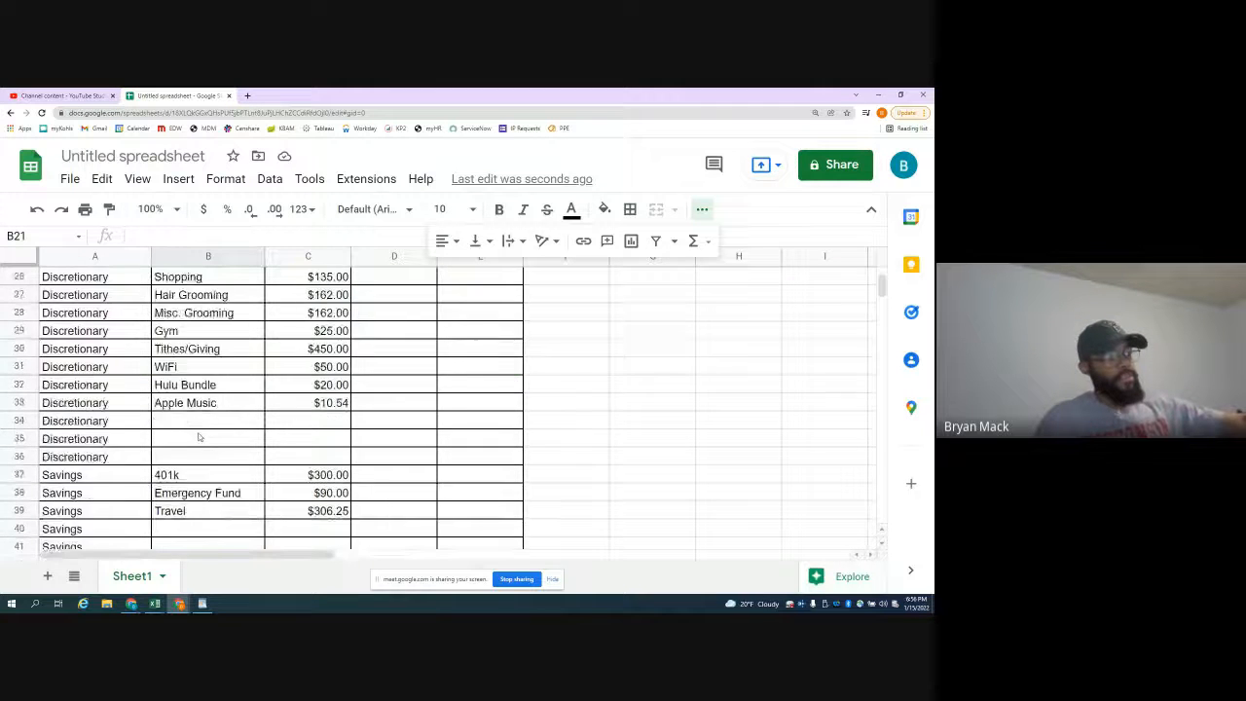
{"action": "scroll", "coordinate": [226, 343], "scroll_direction": "down", "scroll_amount": 2}
{"action": "scroll", "coordinate": [226, 351], "scroll_direction": "down", "scroll_amount": 11}
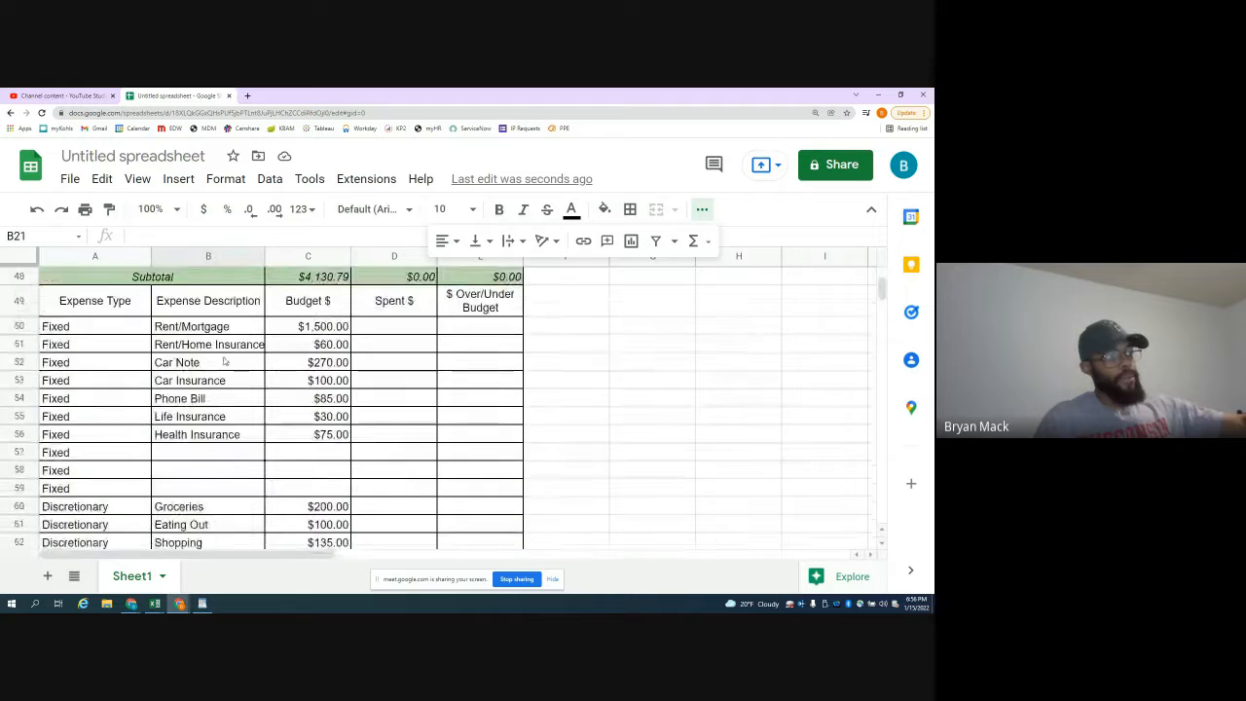
{"action": "scroll", "coordinate": [204, 340], "scroll_direction": "up", "scroll_amount": 1}
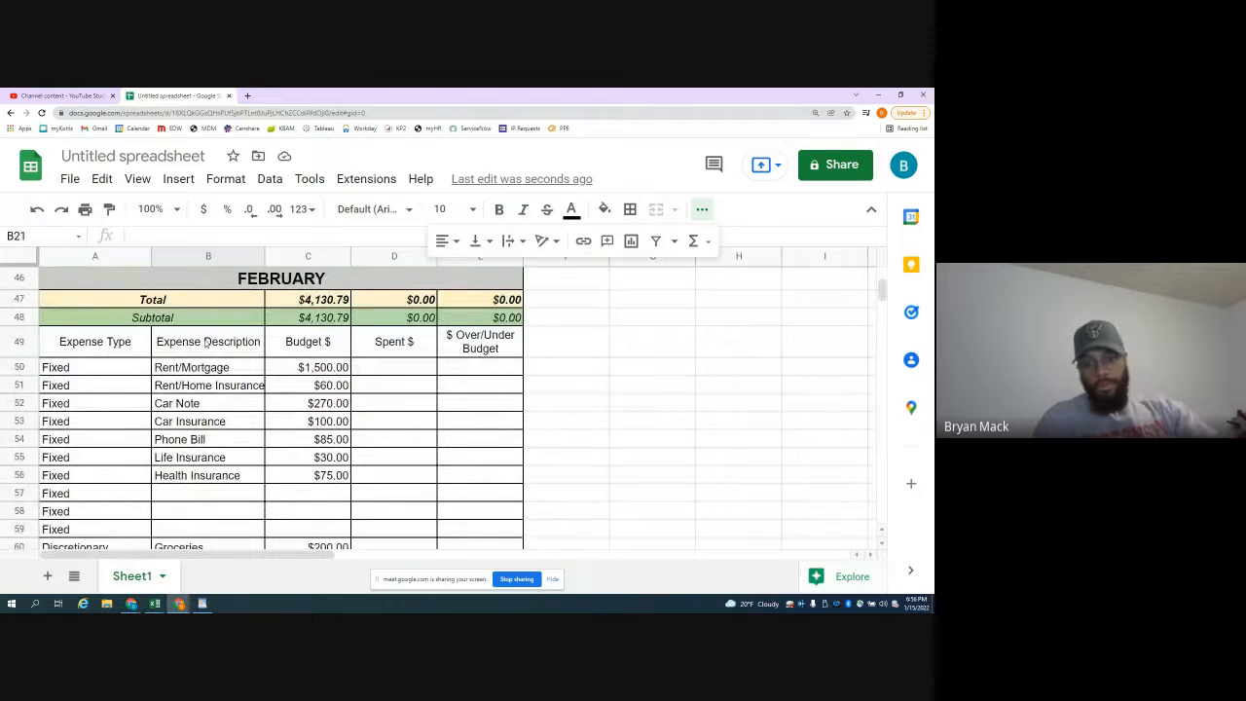
- Link the first February expense type in A50 to its January counterpart with the formula =A14
{"action": "left_click", "coordinate": [88, 368]}
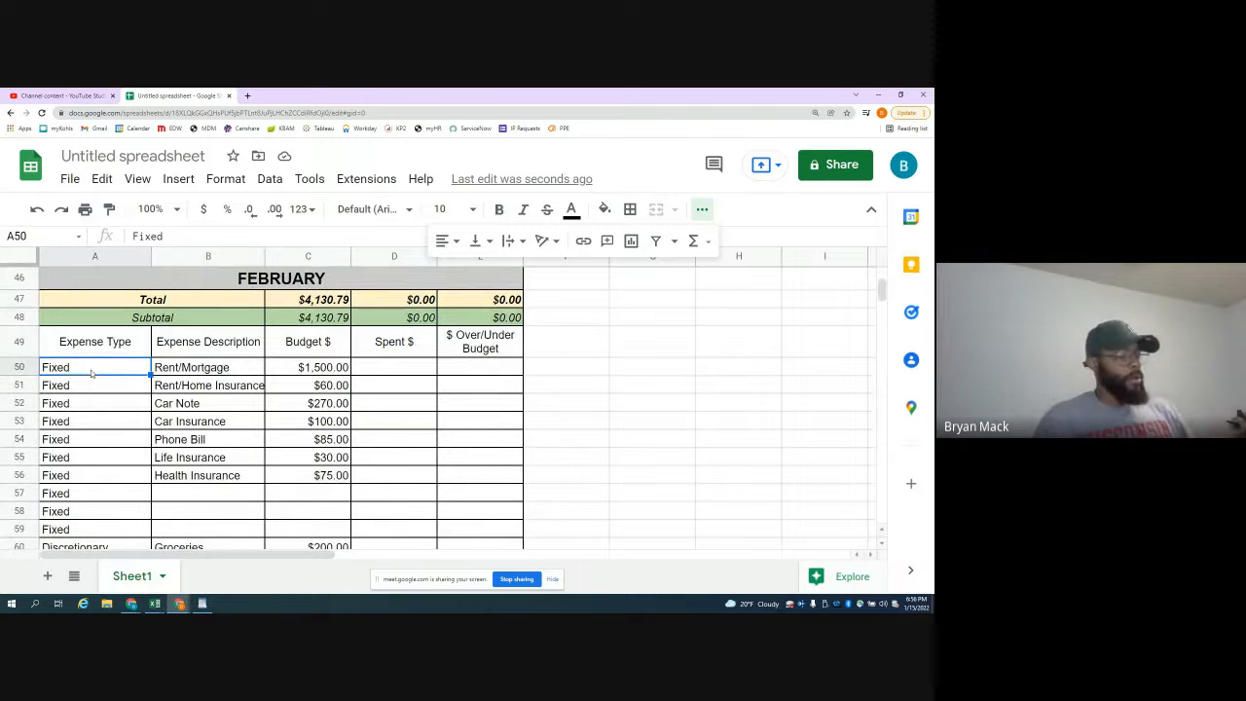
{"action": "type", "text": "="}
{"action": "scroll", "coordinate": [91, 380], "scroll_direction": "up", "scroll_amount": 12}
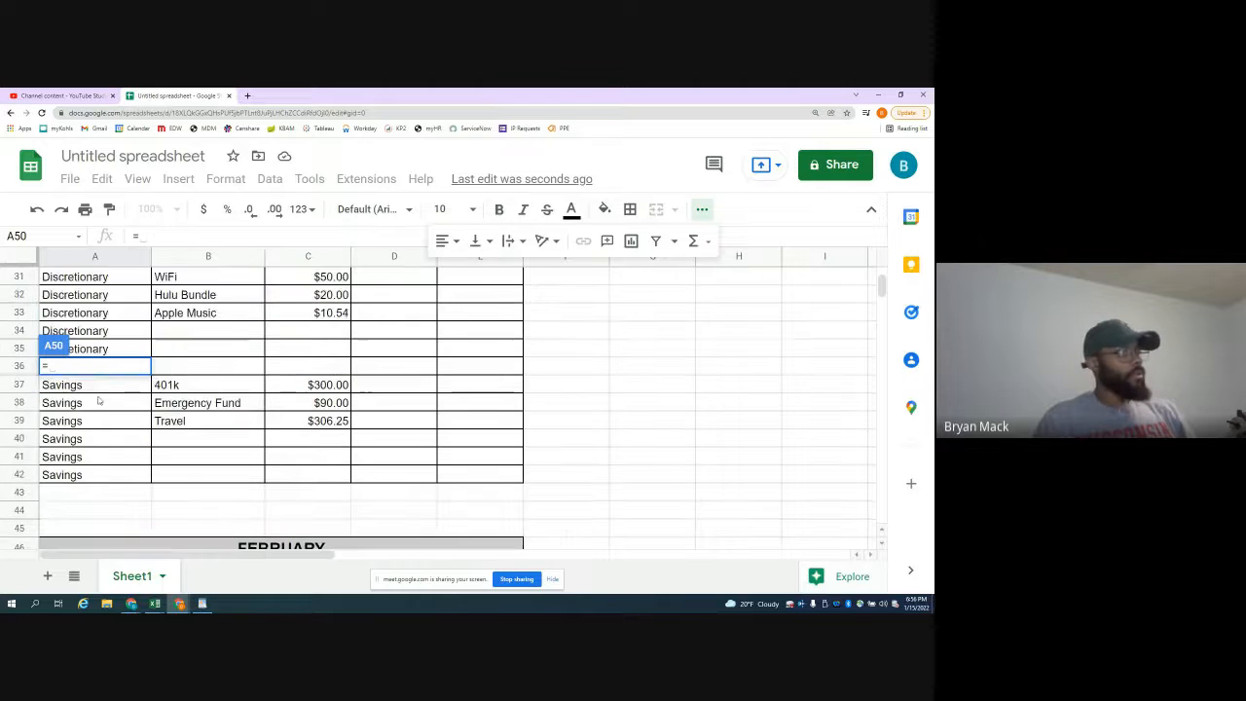
{"action": "scroll", "coordinate": [98, 400], "scroll_direction": "up", "scroll_amount": 1}
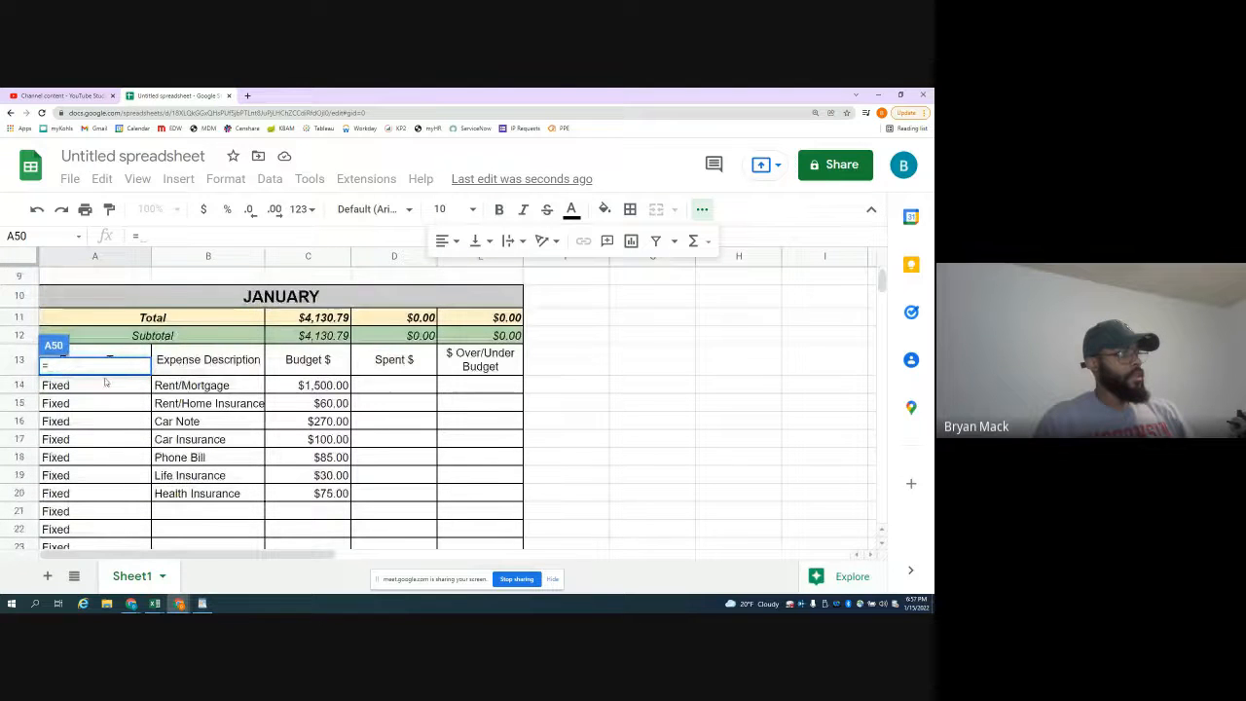
{"action": "left_click", "coordinate": [105, 383]}
{"action": "scroll", "coordinate": [105, 382], "scroll_direction": "down", "scroll_amount": 1}
{"action": "key", "text": "Return"}
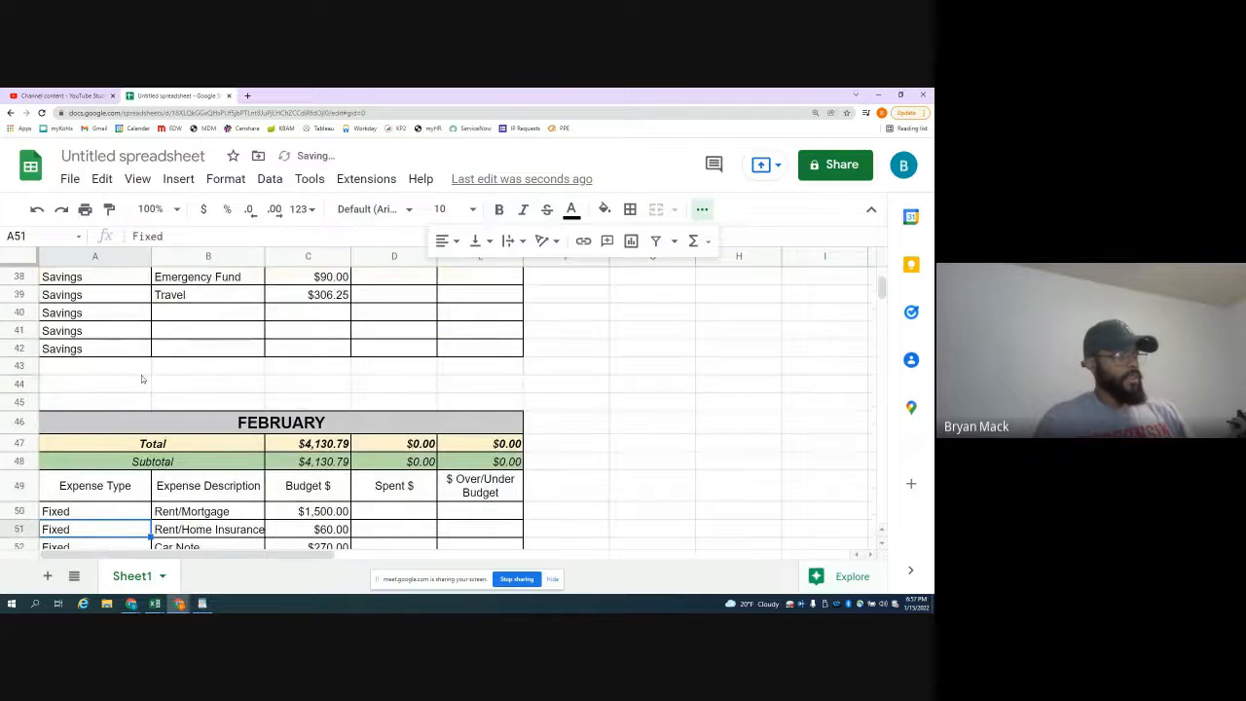
- Fill the A50 link formula across to column C and down through row 78, covering A50:C78
{"action": "scroll", "coordinate": [137, 392], "scroll_direction": "down", "scroll_amount": 3}
{"action": "left_click", "coordinate": [136, 388]}
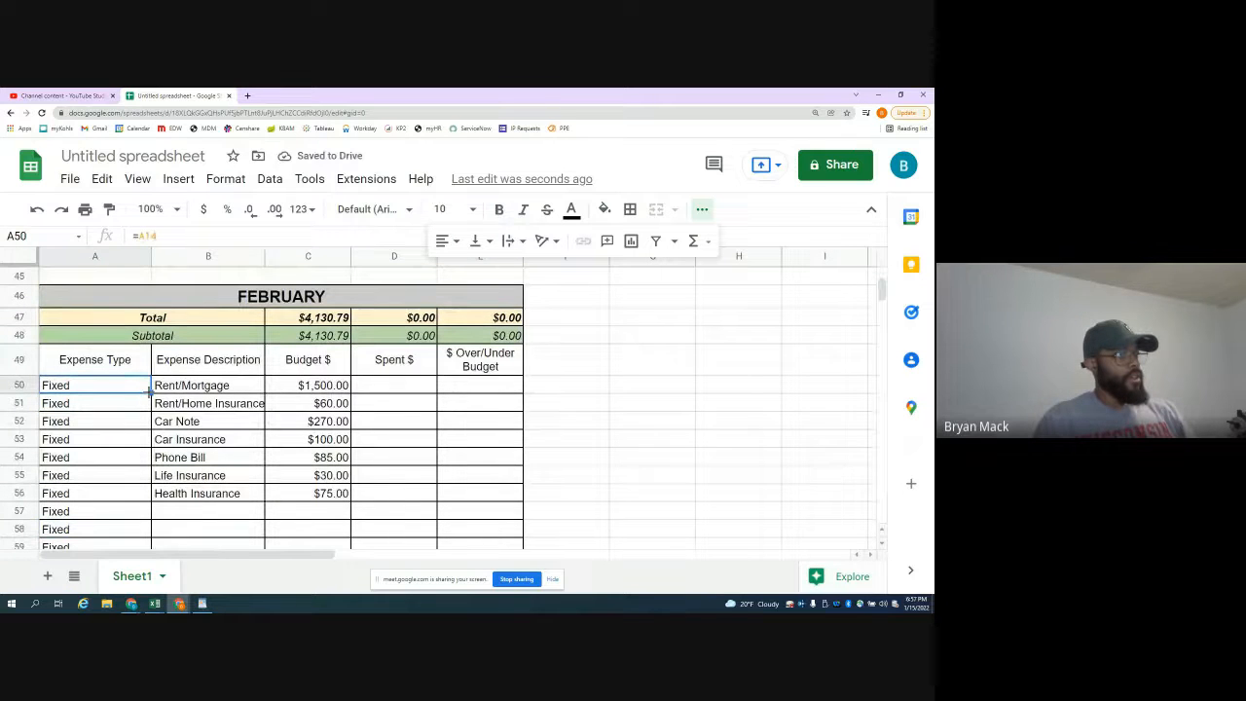
{"action": "left_click", "coordinate": [321, 387], "text": "shift"}
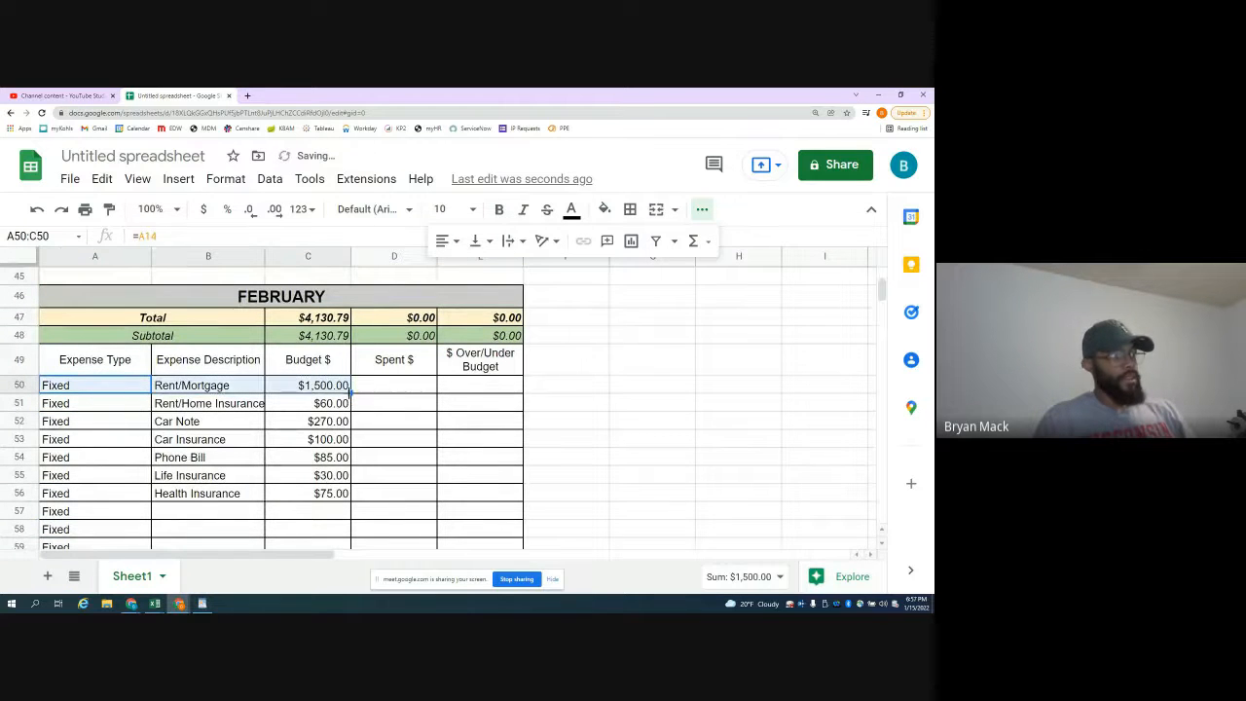
{"action": "scroll", "coordinate": [338, 429], "scroll_direction": "down", "scroll_amount": 8}
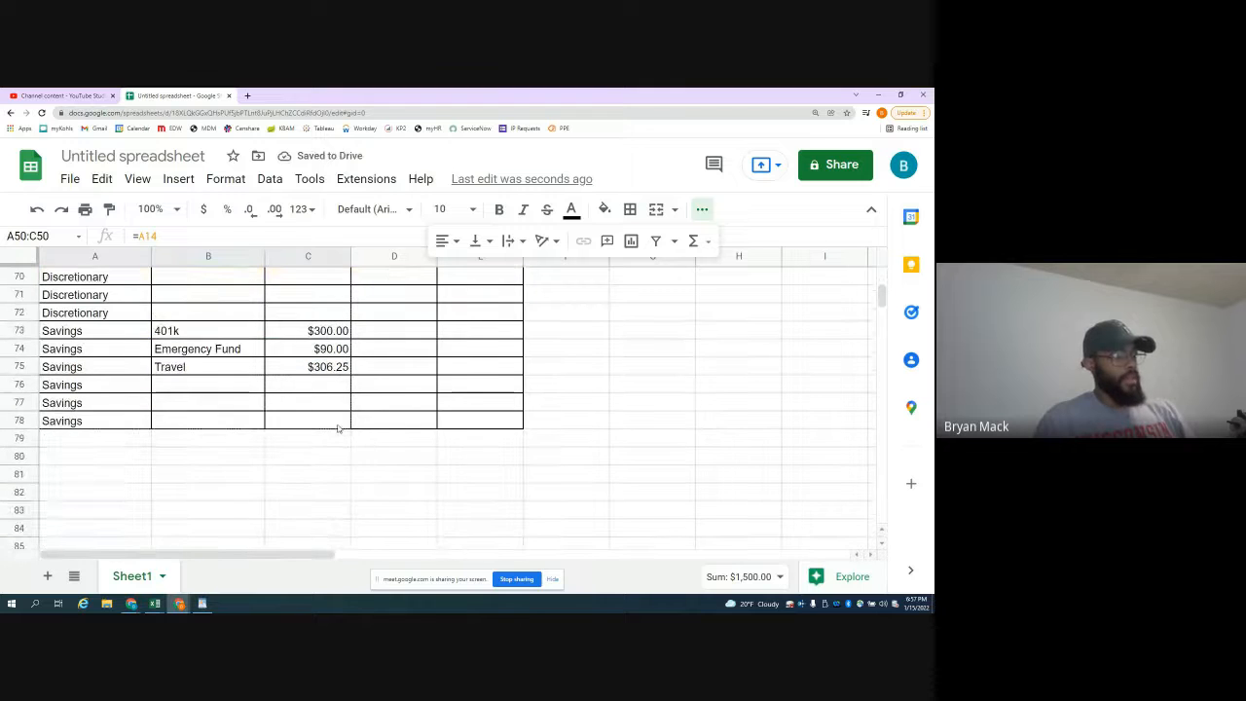
{"action": "left_click", "coordinate": [338, 428], "text": "shift"}
{"action": "scroll", "coordinate": [346, 426], "scroll_direction": "up", "scroll_amount": 8}
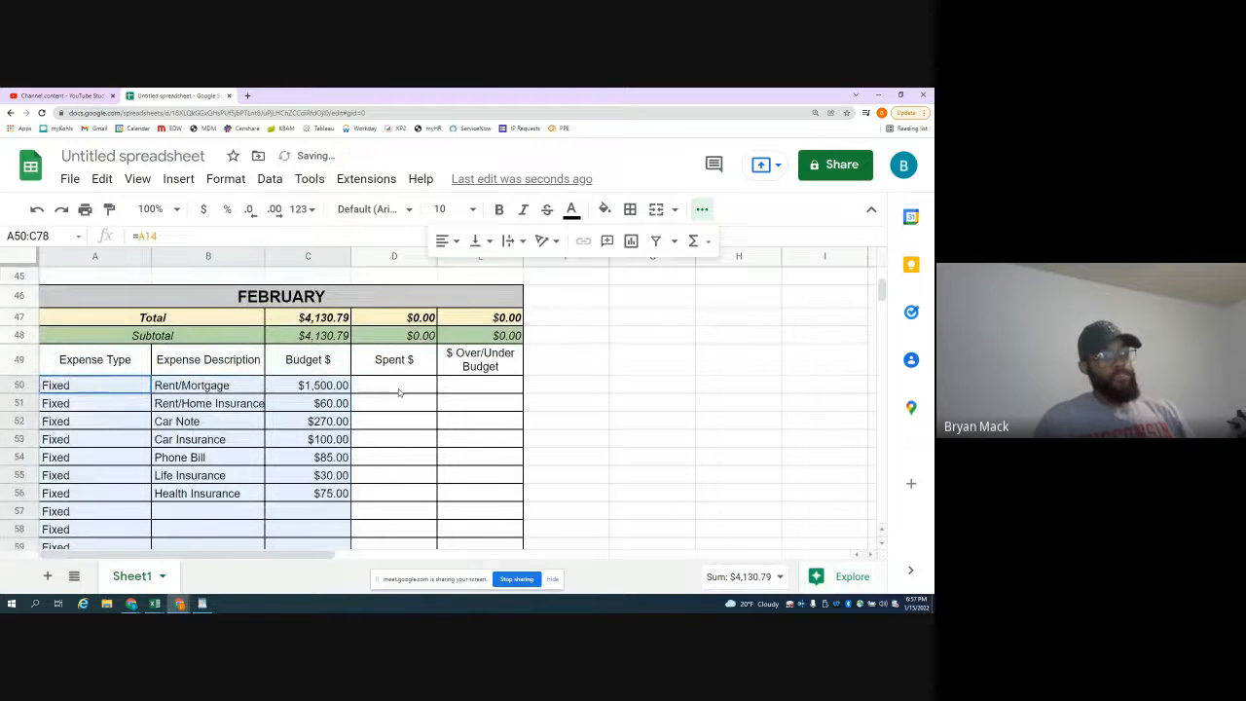
- Enter the over/under budget formula =D14-C14 in E14 for January's Rent/Mortgage row
{"action": "left_click", "coordinate": [398, 392]}
{"action": "left_click", "coordinate": [453, 389]}
{"action": "scroll", "coordinate": [469, 417], "scroll_direction": "up", "scroll_amount": 10}
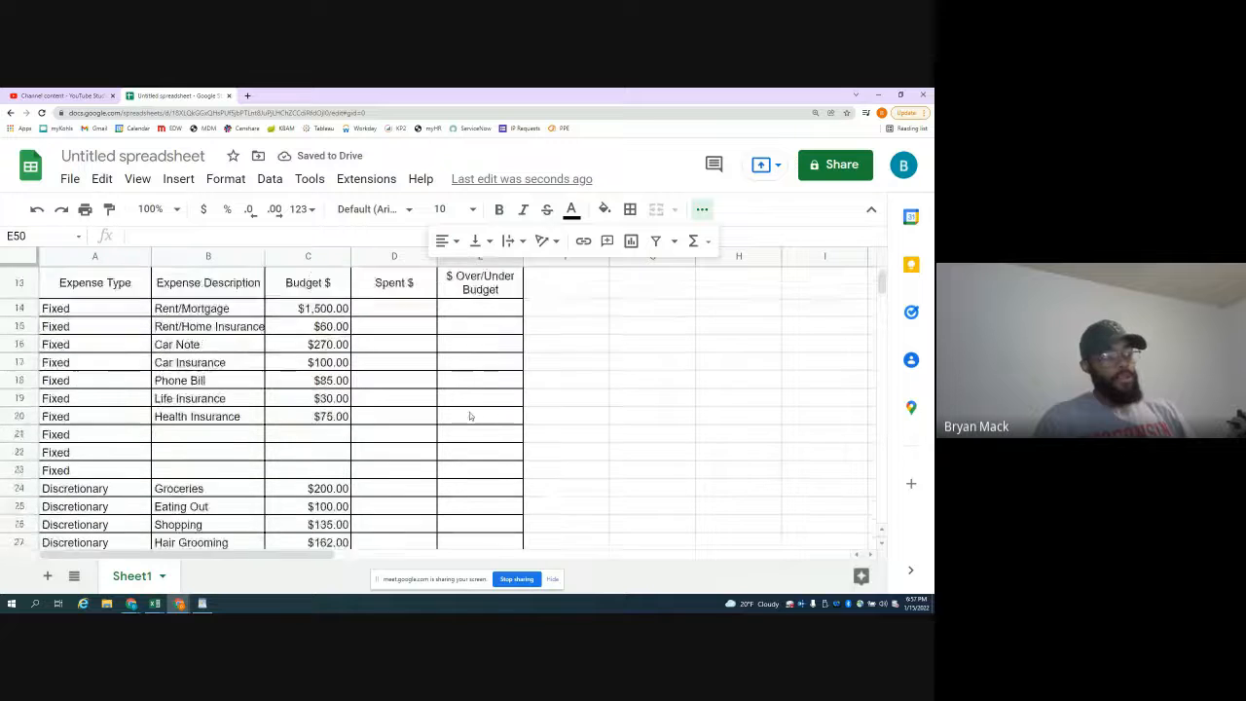
{"action": "scroll", "coordinate": [469, 417], "scroll_direction": "up", "scroll_amount": 3}
{"action": "left_click", "coordinate": [471, 494]}
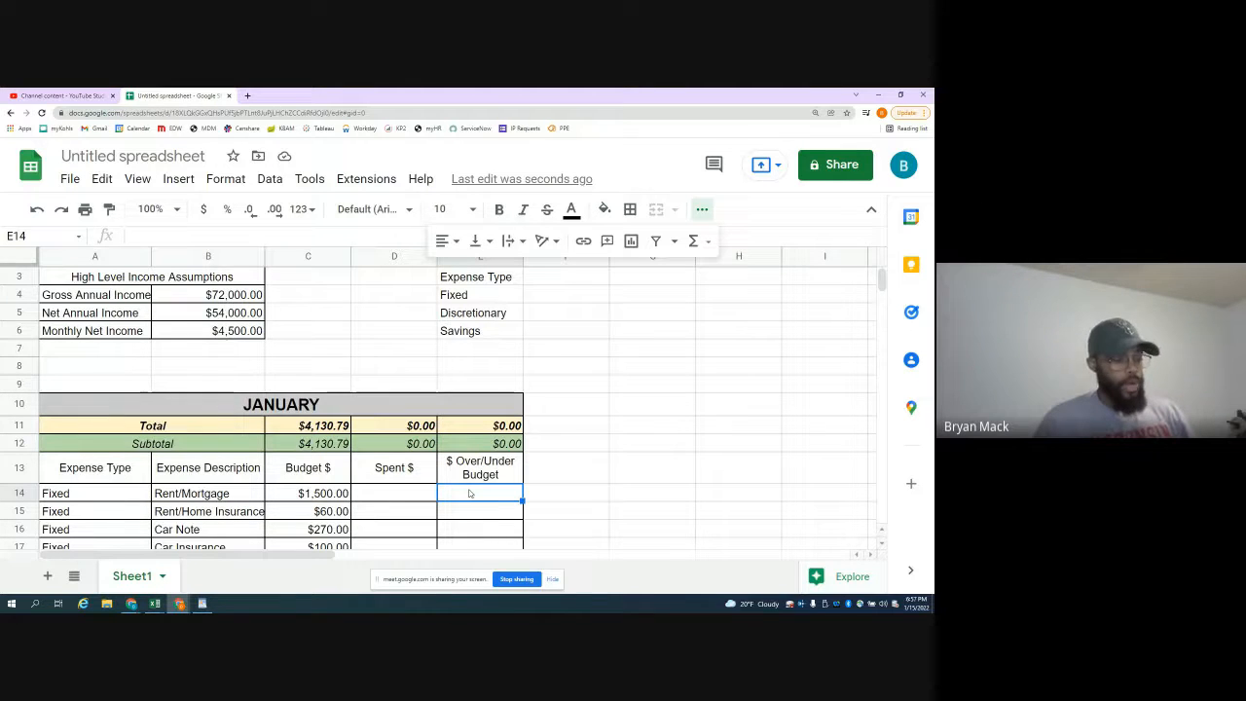
{"action": "type", "text": "="}
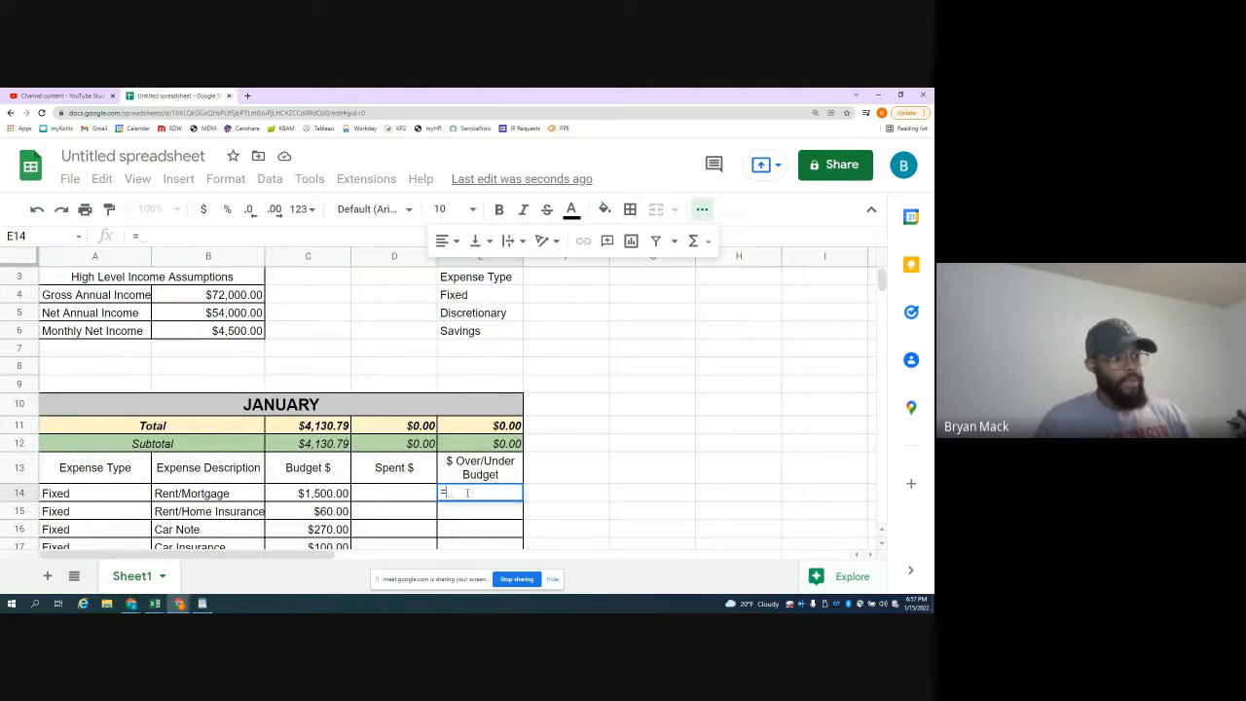
{"action": "left_click", "coordinate": [394, 498]}
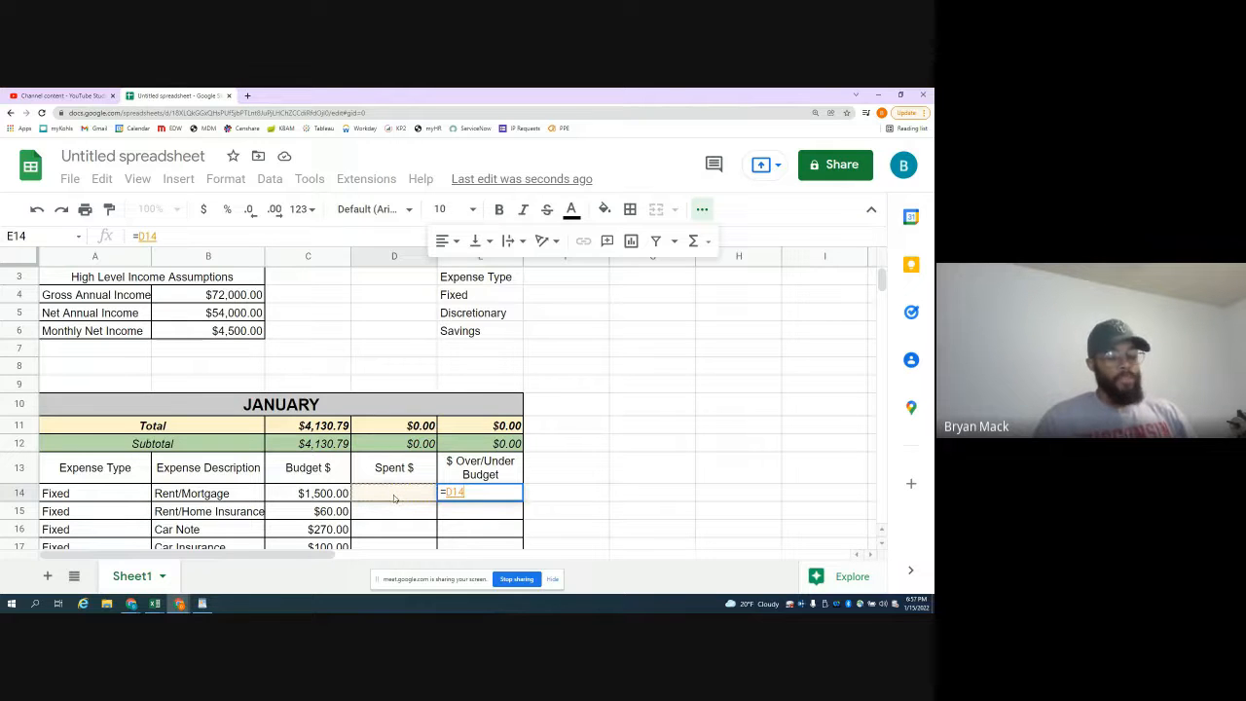
{"action": "type", "text": "-"}
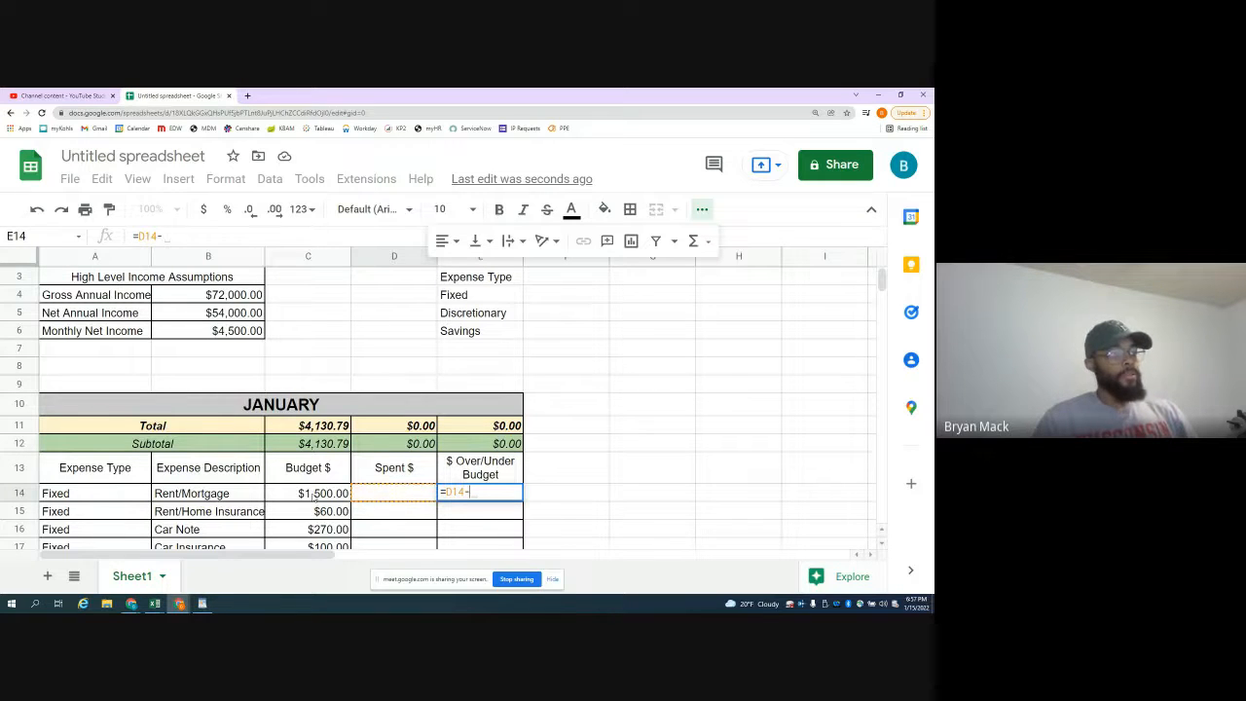
{"action": "left_click", "coordinate": [313, 496]}
{"action": "key", "text": "Return"}
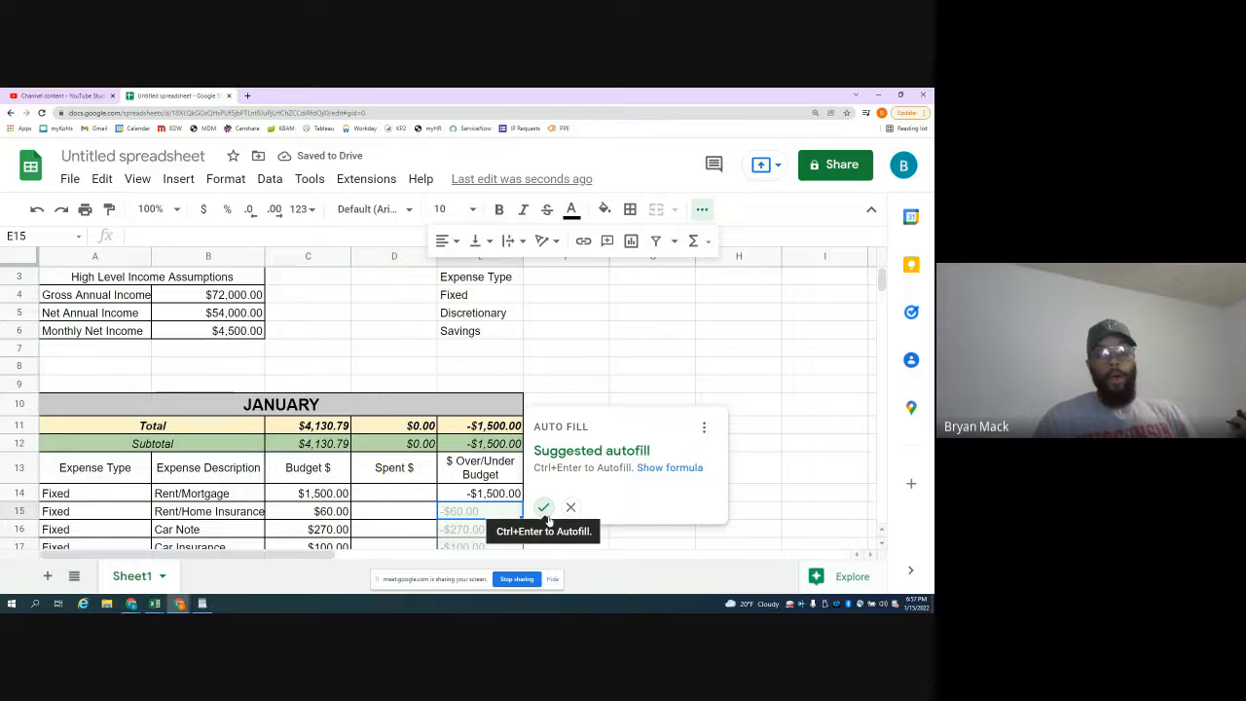
- Apply the suggested autofill of the over/under formula down January's column E and check the totals in E11:E12
{"action": "left_click", "coordinate": [544, 508]}
{"action": "scroll", "coordinate": [529, 497], "scroll_direction": "down", "scroll_amount": 2}
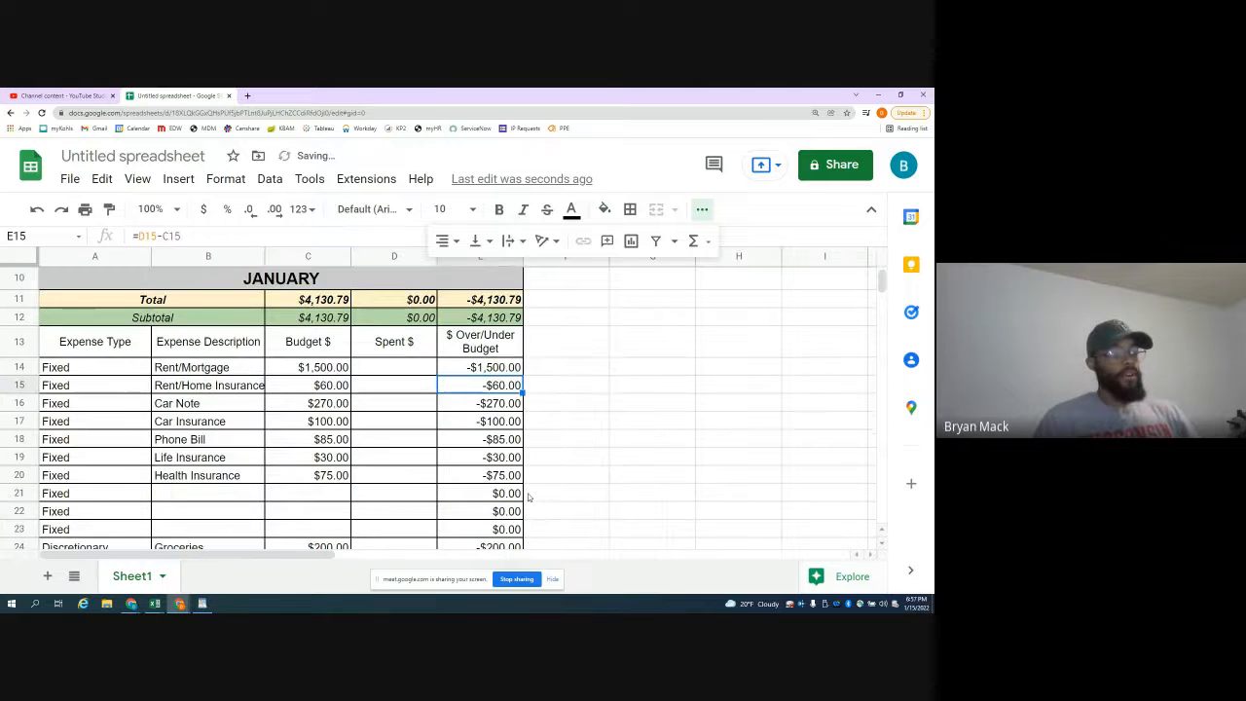
{"action": "scroll", "coordinate": [480, 382], "scroll_direction": "up", "scroll_amount": 3}
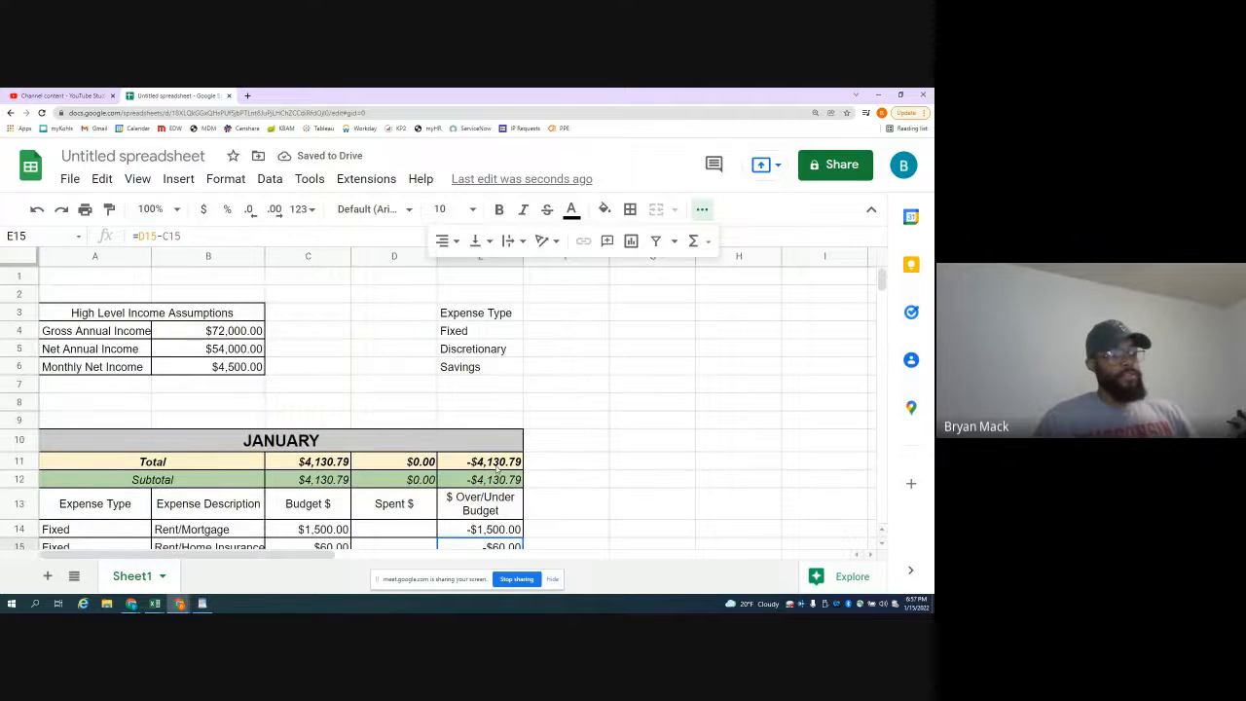
{"action": "left_click_drag", "start_coordinate": [497, 469], "coordinate": [497, 477]}
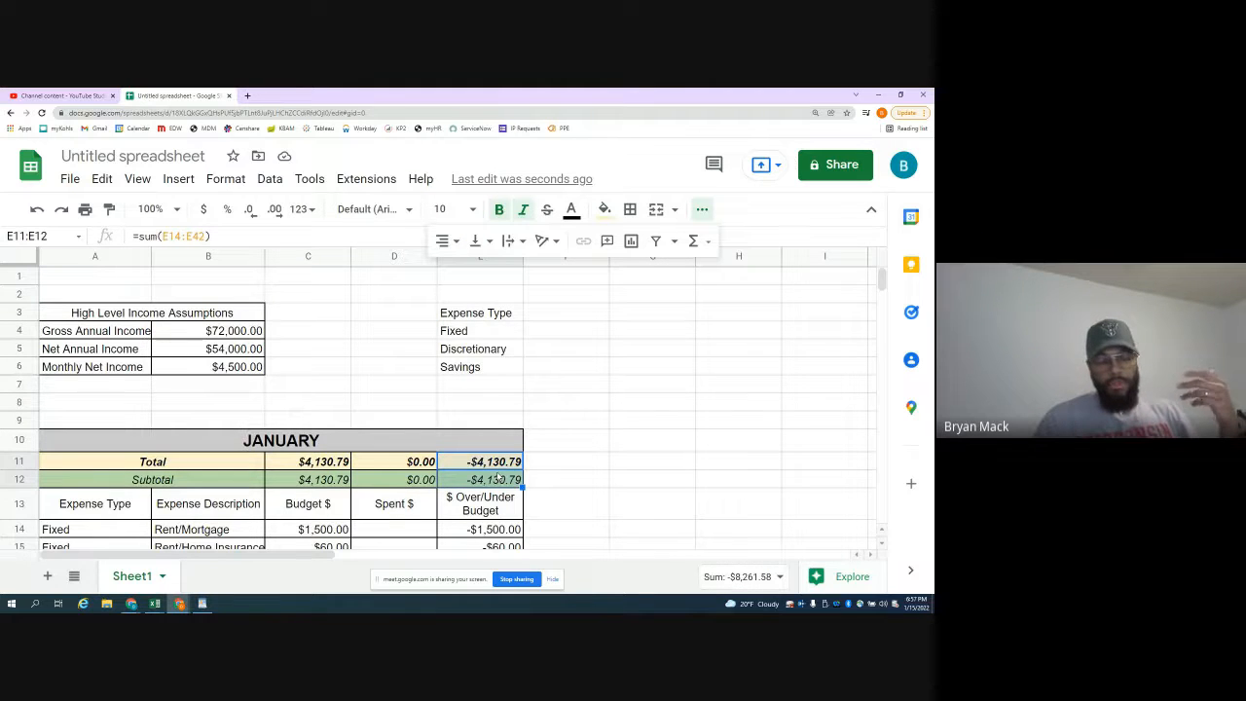
{"action": "left_click", "coordinate": [411, 530]}
- Copy the over/under formula from January's E33 into February's $ Over/Under Budget cells E50:E78
{"action": "scroll", "coordinate": [406, 486], "scroll_direction": "down", "scroll_amount": 5}
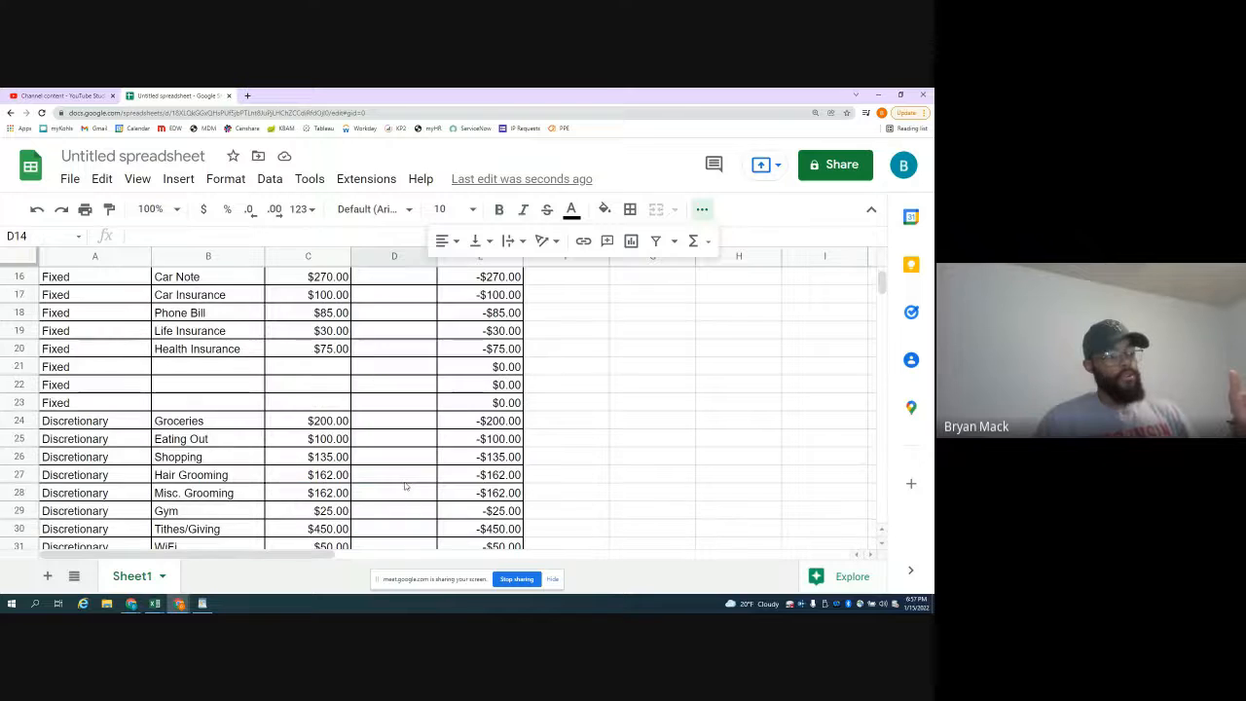
{"action": "scroll", "coordinate": [406, 482], "scroll_direction": "down", "scroll_amount": 3}
{"action": "left_click", "coordinate": [479, 401]}
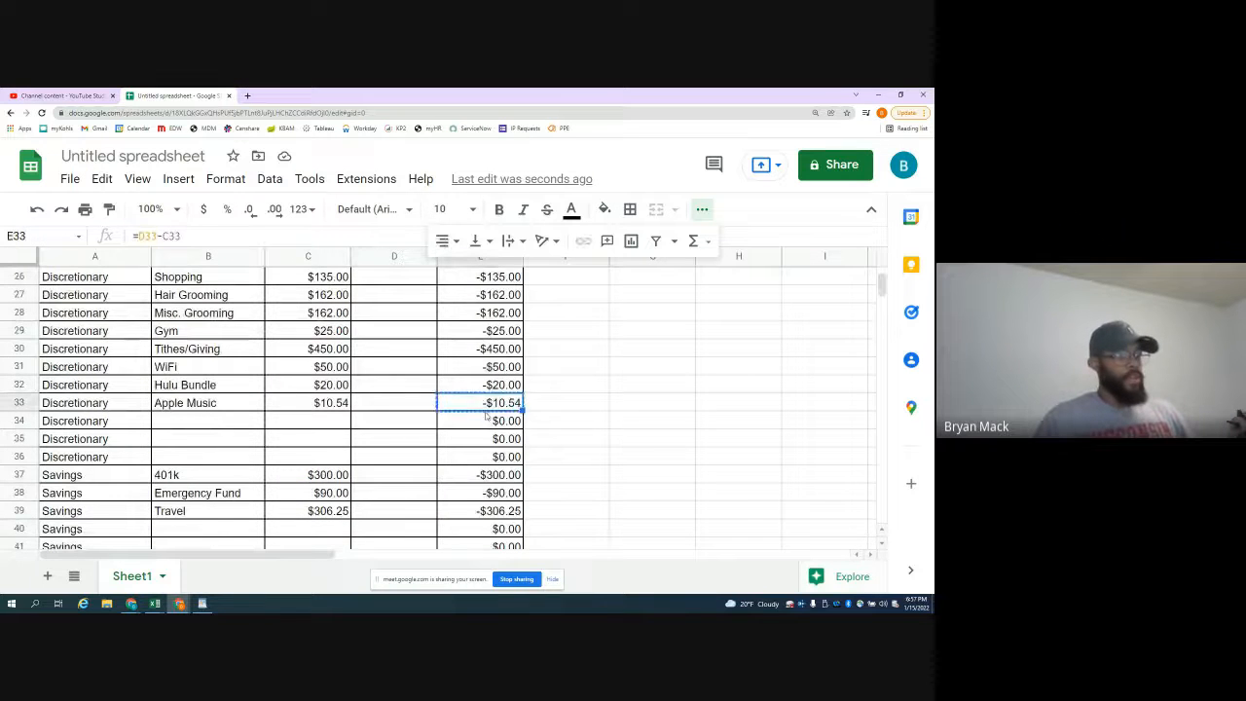
{"action": "scroll", "coordinate": [487, 417], "scroll_direction": "down", "scroll_amount": 6}
{"action": "left_click_drag", "start_coordinate": [487, 416], "coordinate": [476, 557]}
{"action": "key", "text": "ctrl+d"}
{"action": "scroll", "coordinate": [457, 477], "scroll_direction": "up", "scroll_amount": 7}
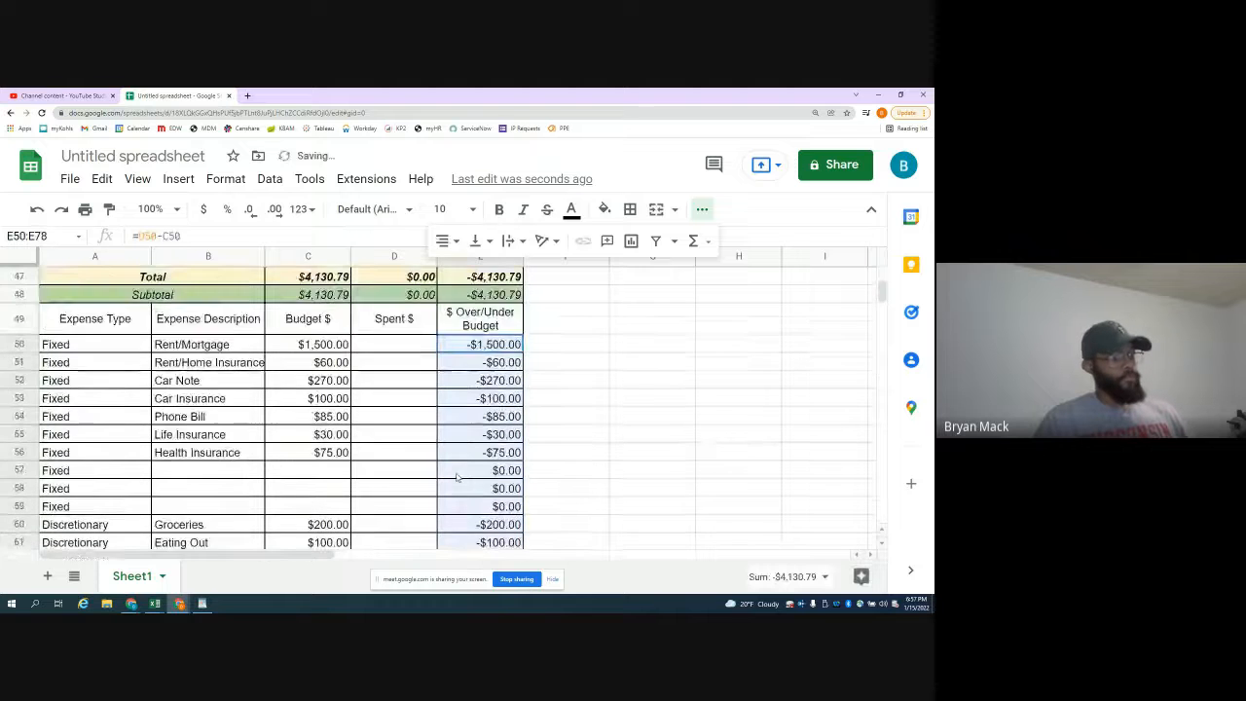
- Check the February table and compare the linked Rent/Mortgage description in B50 with its January source in B14
{"action": "scroll", "coordinate": [447, 468], "scroll_direction": "up", "scroll_amount": 1}
{"action": "left_click", "coordinate": [419, 440]}
{"action": "left_click_drag", "start_coordinate": [388, 352], "coordinate": [342, 492]}
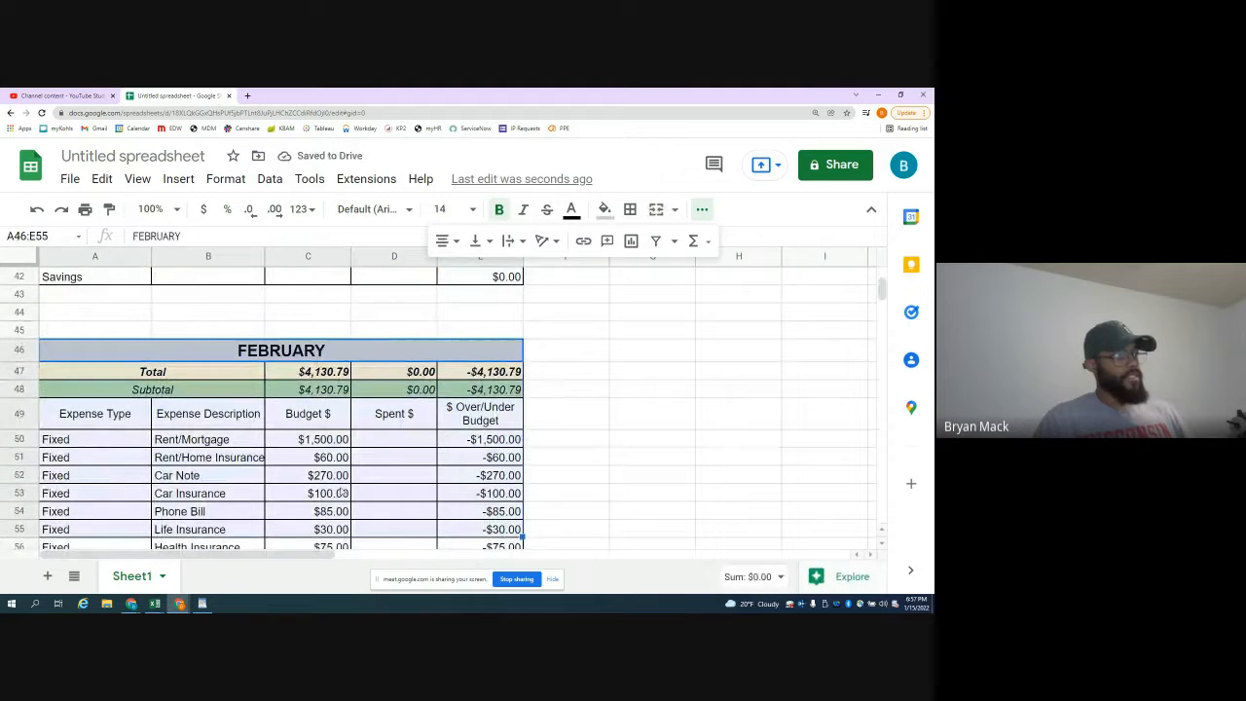
{"action": "left_click", "coordinate": [222, 440]}
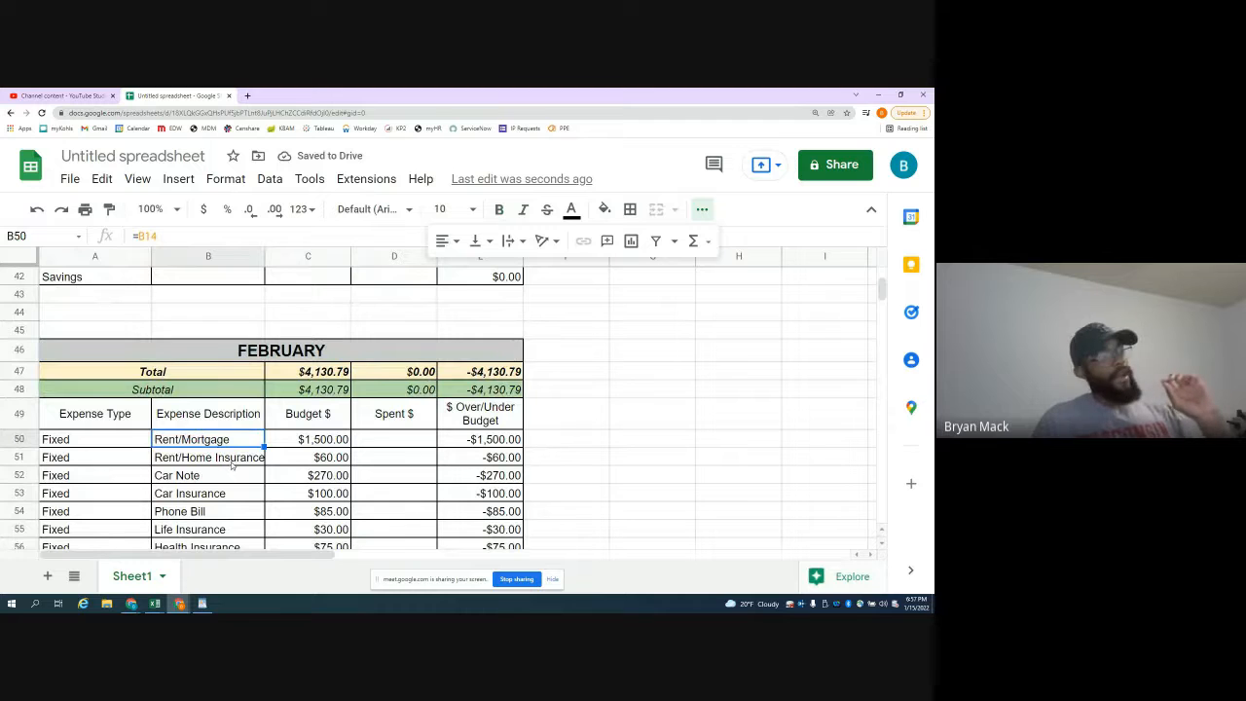
{"action": "scroll", "coordinate": [222, 440], "scroll_direction": "up", "scroll_amount": 8}
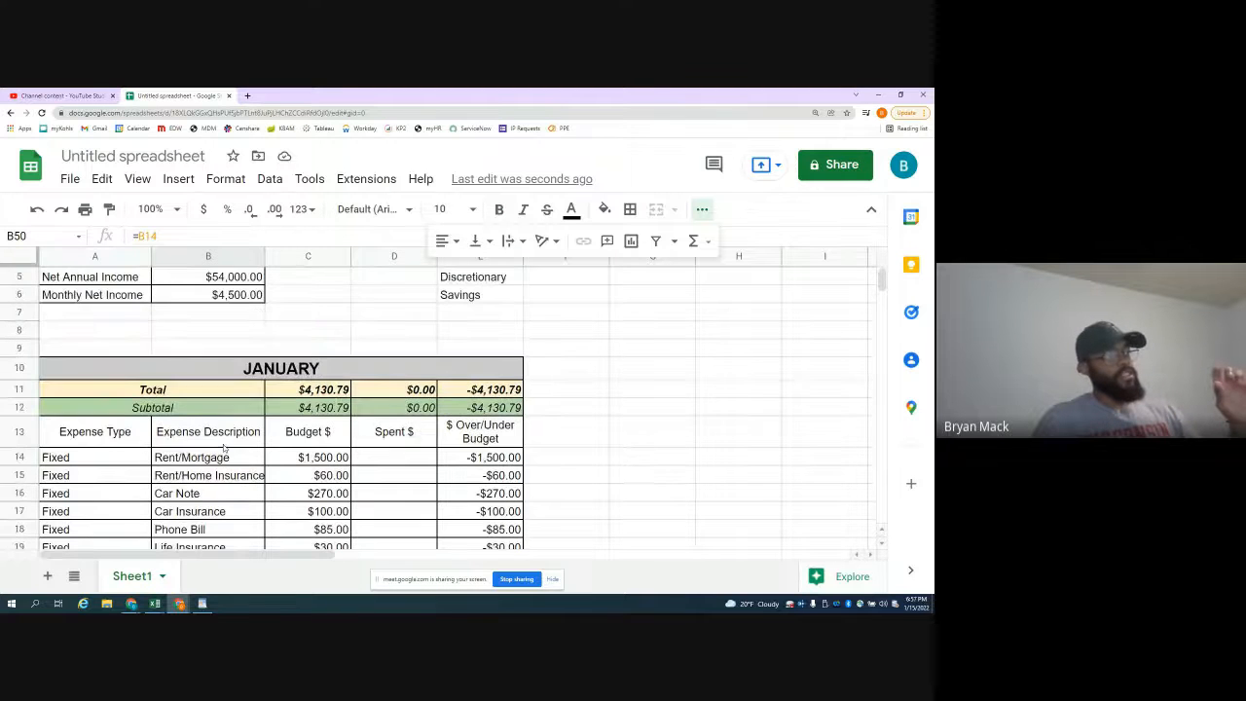
{"action": "left_click", "coordinate": [223, 457]}
- Duplicate the February table A46:E78 starting at A82 and retitle the copy's header MARCH
{"action": "scroll", "coordinate": [223, 457], "scroll_direction": "down", "scroll_amount": 8}
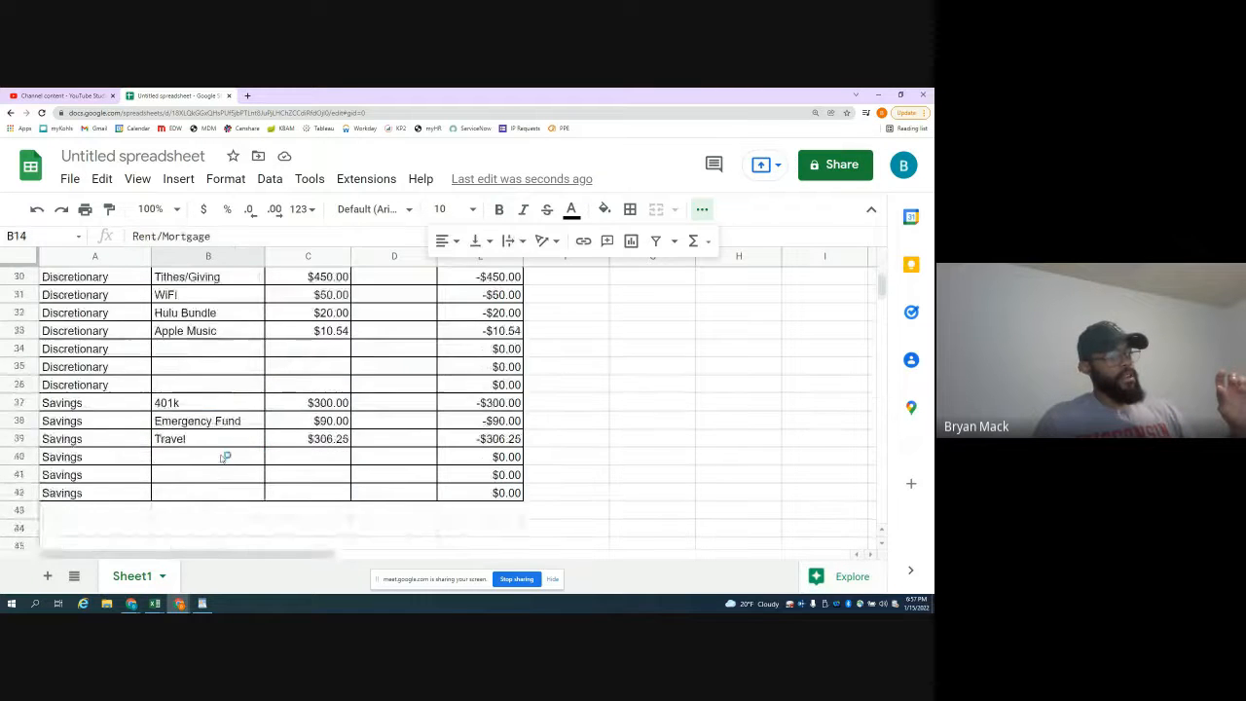
{"action": "left_click_drag", "start_coordinate": [281, 387], "coordinate": [315, 383]}
{"action": "key", "text": "ctrl+c"}
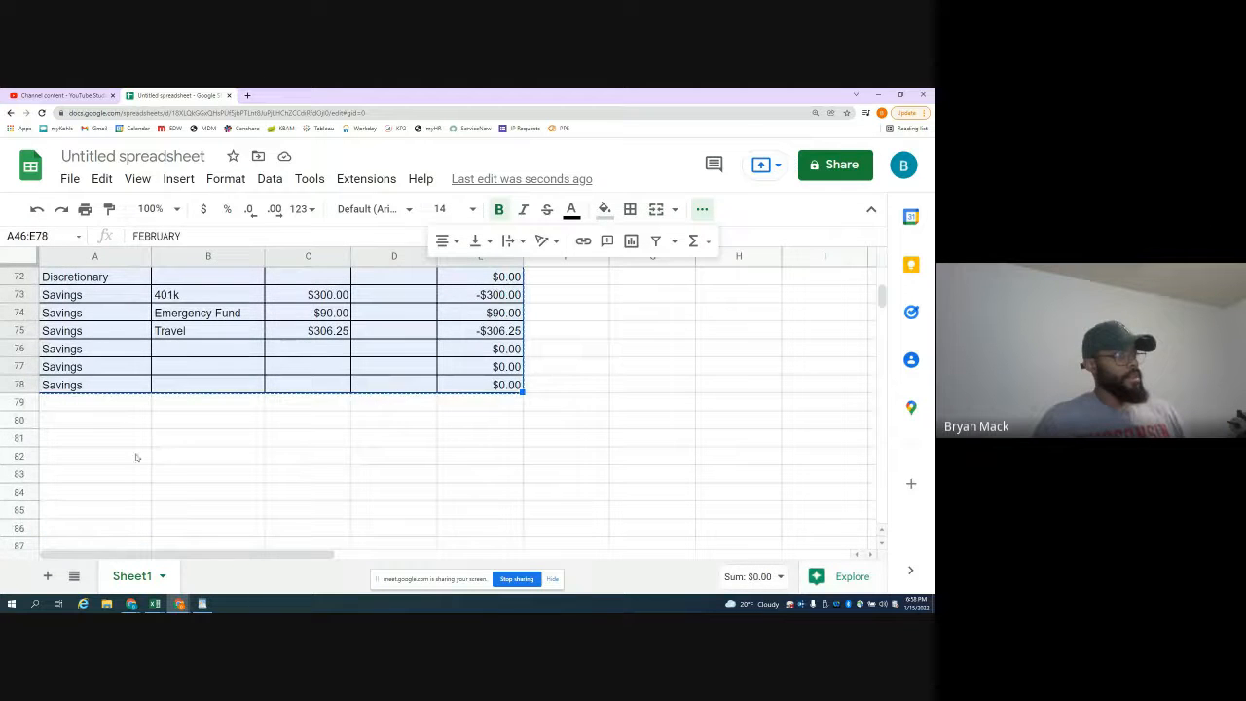
{"action": "left_click", "coordinate": [136, 458]}
{"action": "key", "text": "ctrl+v"}
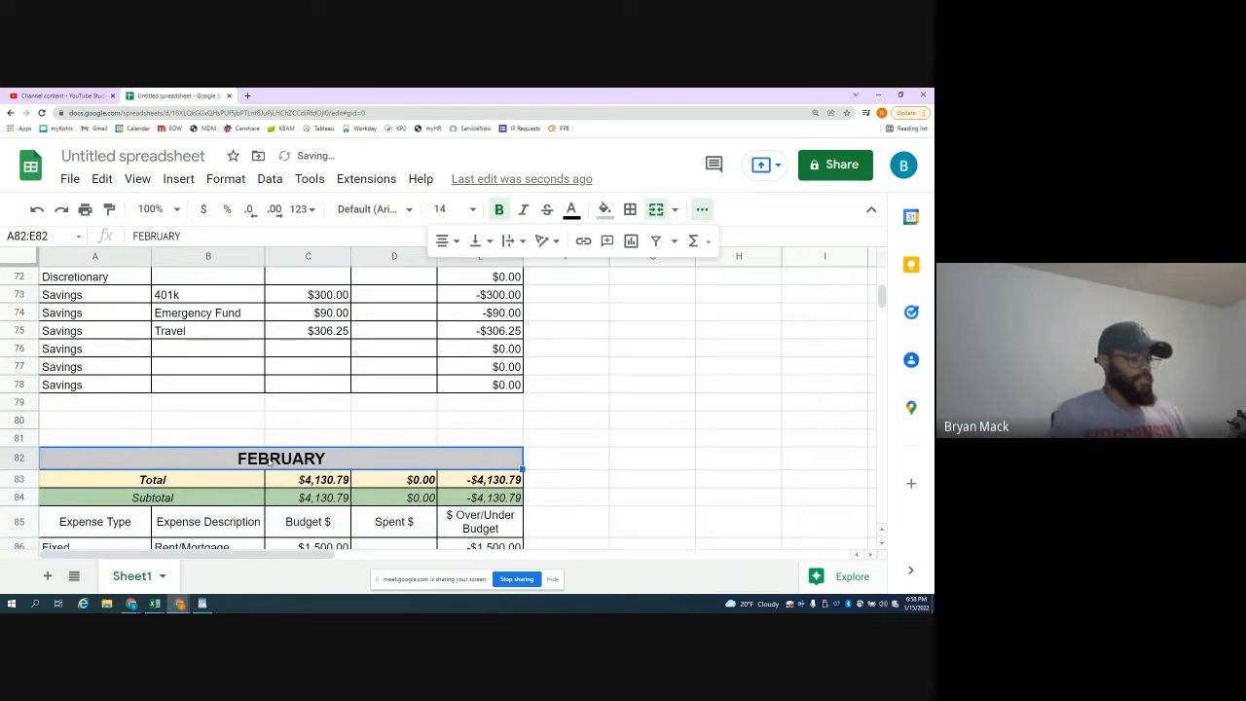
{"action": "type", "text": "MARCH"}
{"action": "key", "text": "Return"}
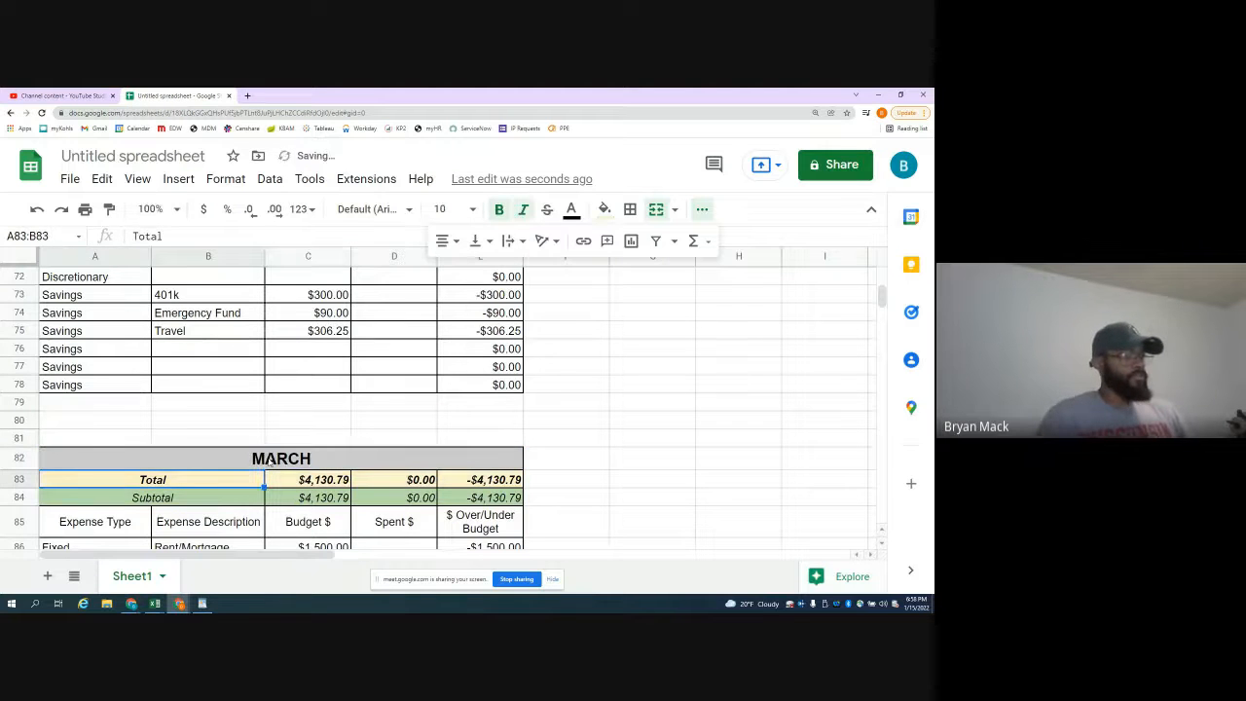
- Duplicate the March table A82:E114 starting at A118 and retitle the copy's header APRIL
{"action": "left_click_drag", "start_coordinate": [267, 458], "coordinate": [245, 492]}
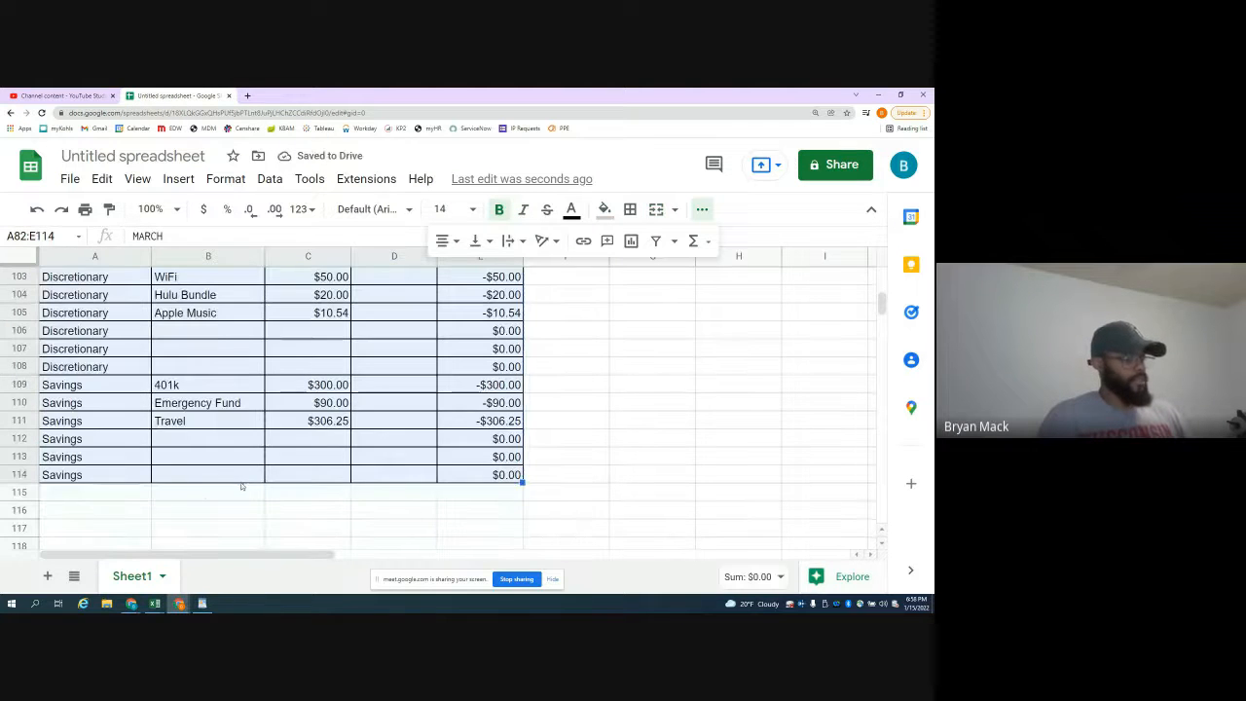
{"action": "scroll", "coordinate": [195, 496], "scroll_direction": "down", "scroll_amount": 3}
{"action": "key", "text": "ctrl+c"}
{"action": "left_click", "coordinate": [135, 510]}
{"action": "key", "text": "ctrl+v"}
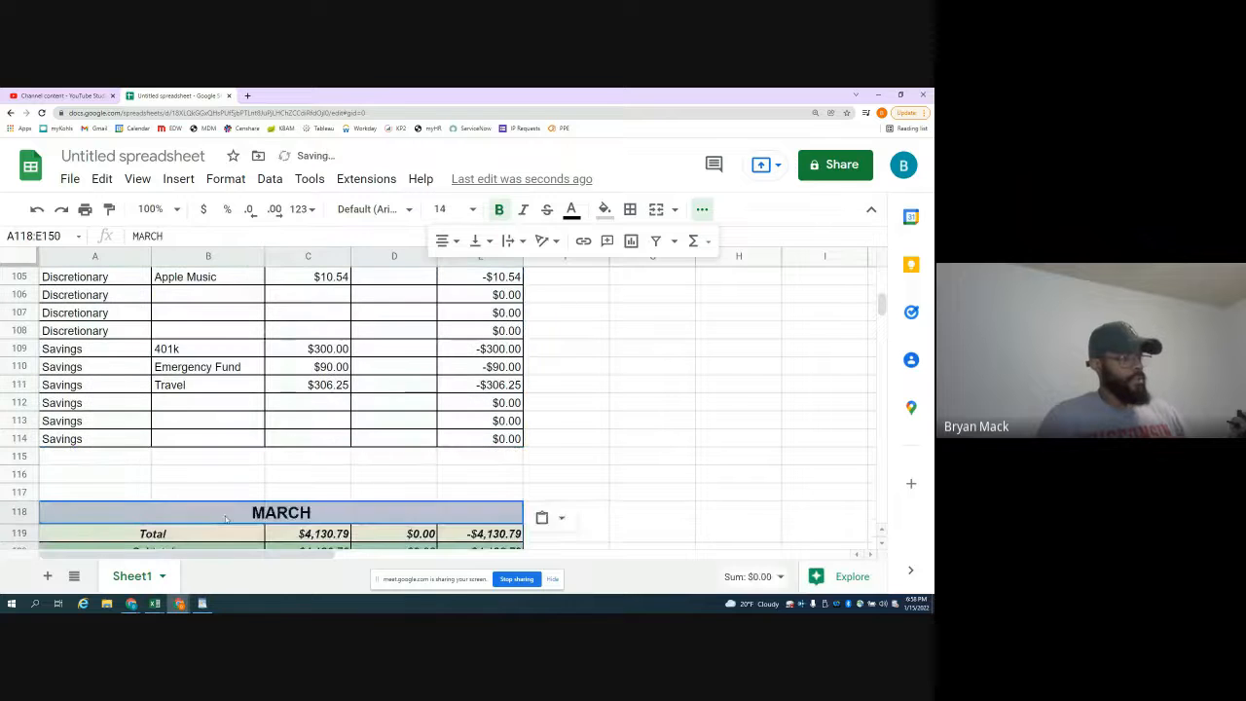
{"action": "type", "text": "APRI"}
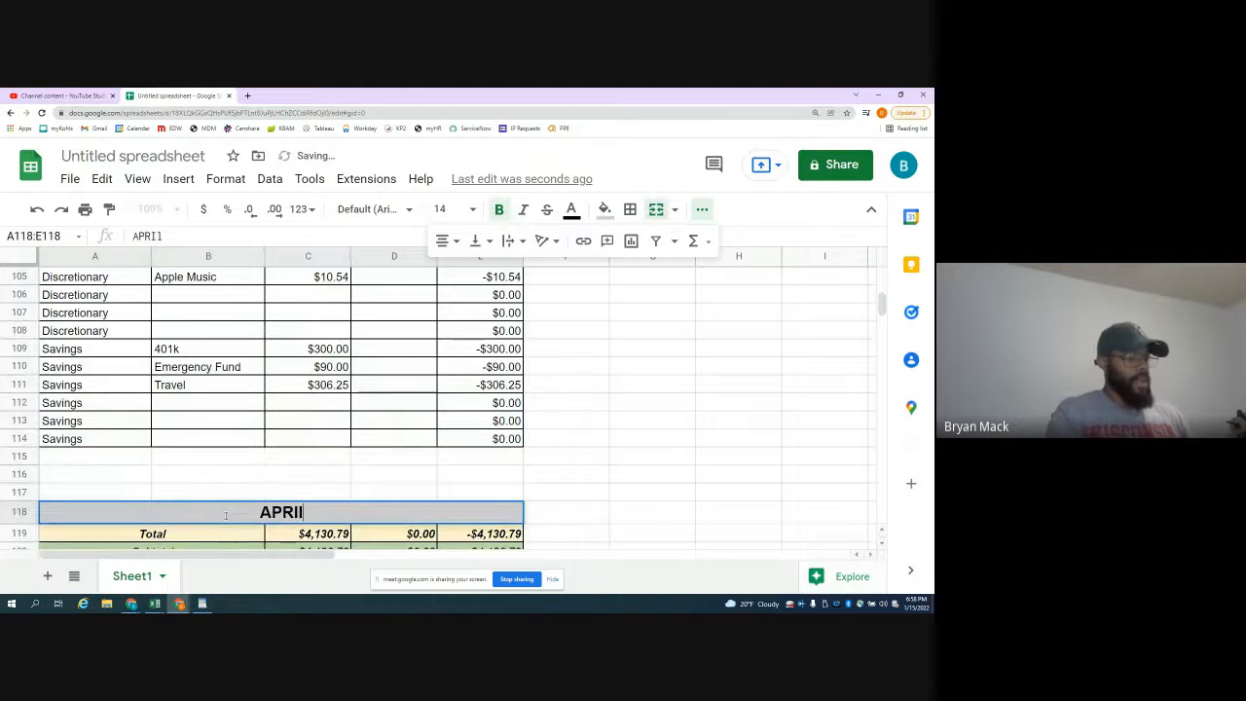
{"action": "type", "text": "L"}
{"action": "key", "text": "Return"}
- Duplicate the April table A118:E150 starting at A154 and retitle the copy's header MAY
{"action": "scroll", "coordinate": [301, 443], "scroll_direction": "down", "scroll_amount": 3}
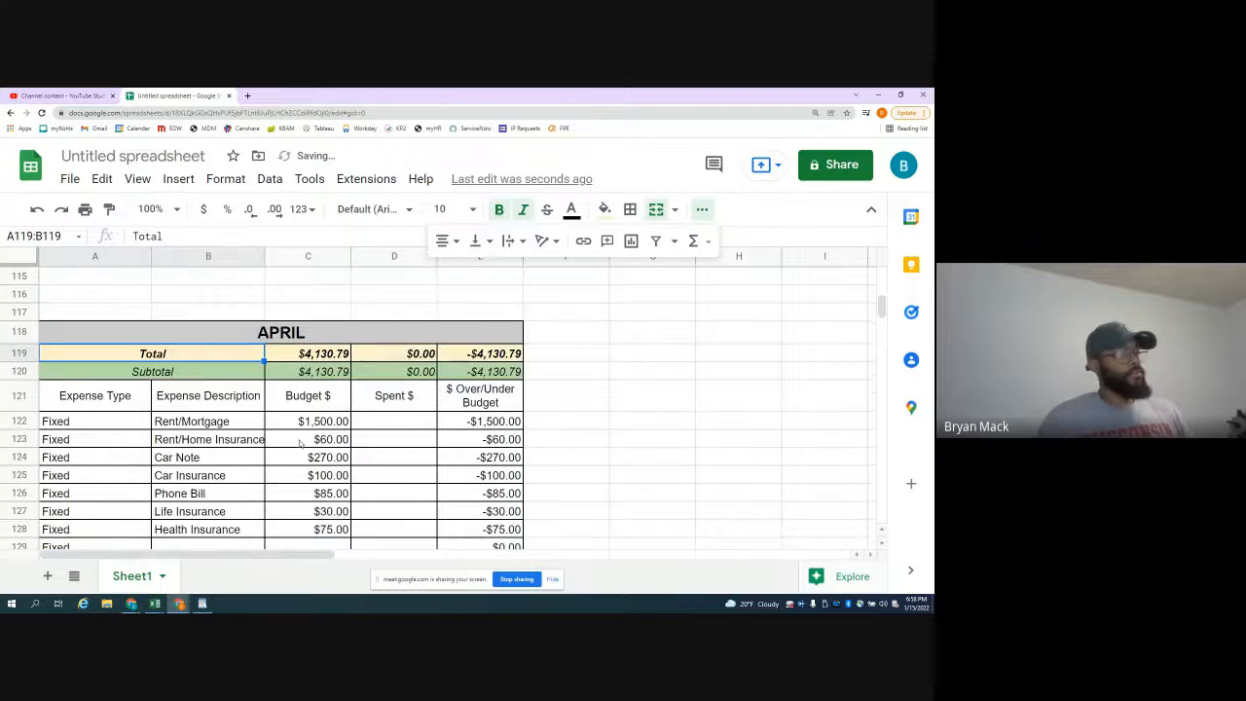
{"action": "mouse_move", "coordinate": [292, 332]}
{"action": "left_mouse_down"}
{"action": "mouse_move", "coordinate": [321, 525]}
{"action": "mouse_move", "coordinate": [312, 325]}
{"action": "left_mouse_up"}
{"action": "key", "text": "ctrl+c"}
{"action": "left_click", "coordinate": [117, 389]}
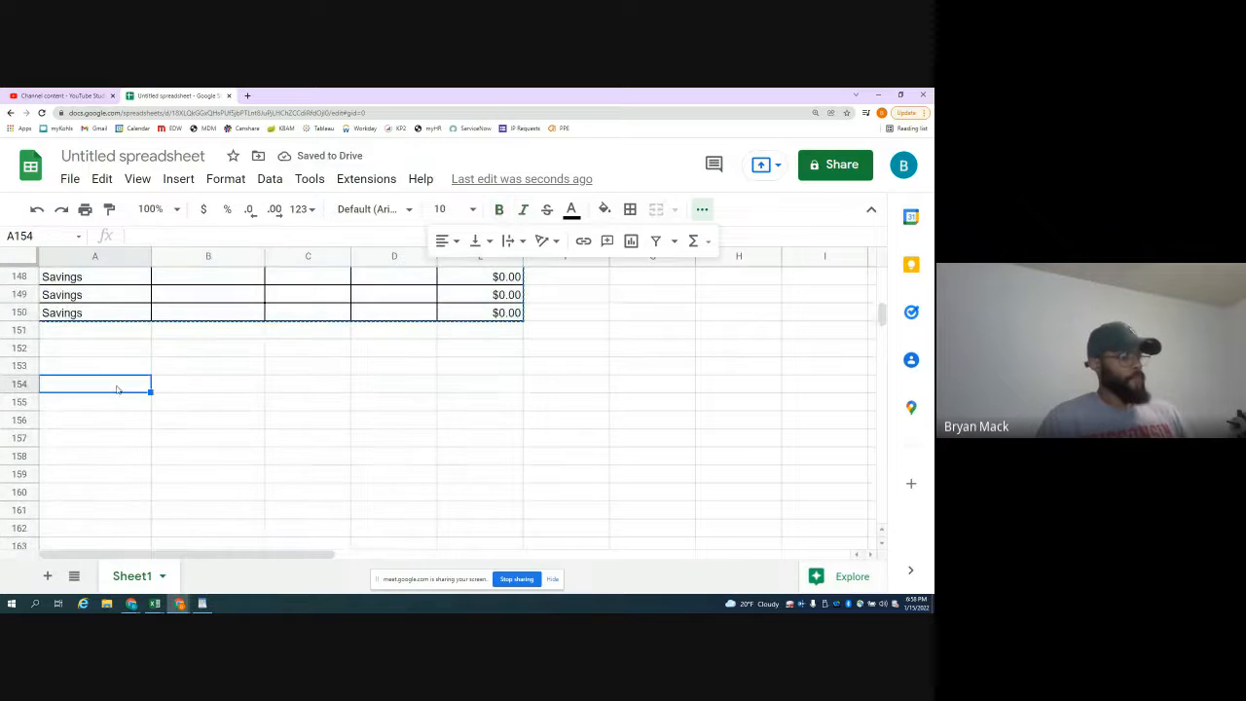
{"action": "key", "text": "ctrl+v"}
{"action": "type", "text": "MAY"}
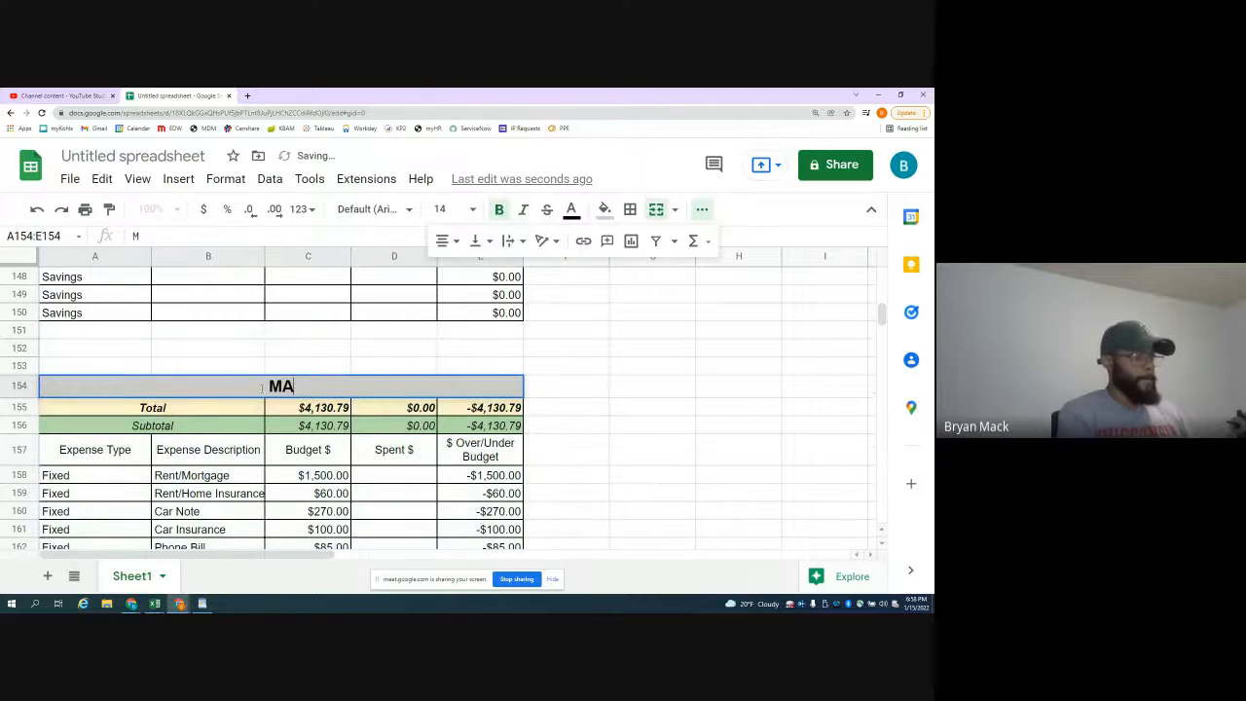
{"action": "key", "text": "Return"}
- Duplicate the May table A154:E186 starting at A190 and retitle the copy's header JUNE
{"action": "left_click", "coordinate": [262, 390]}
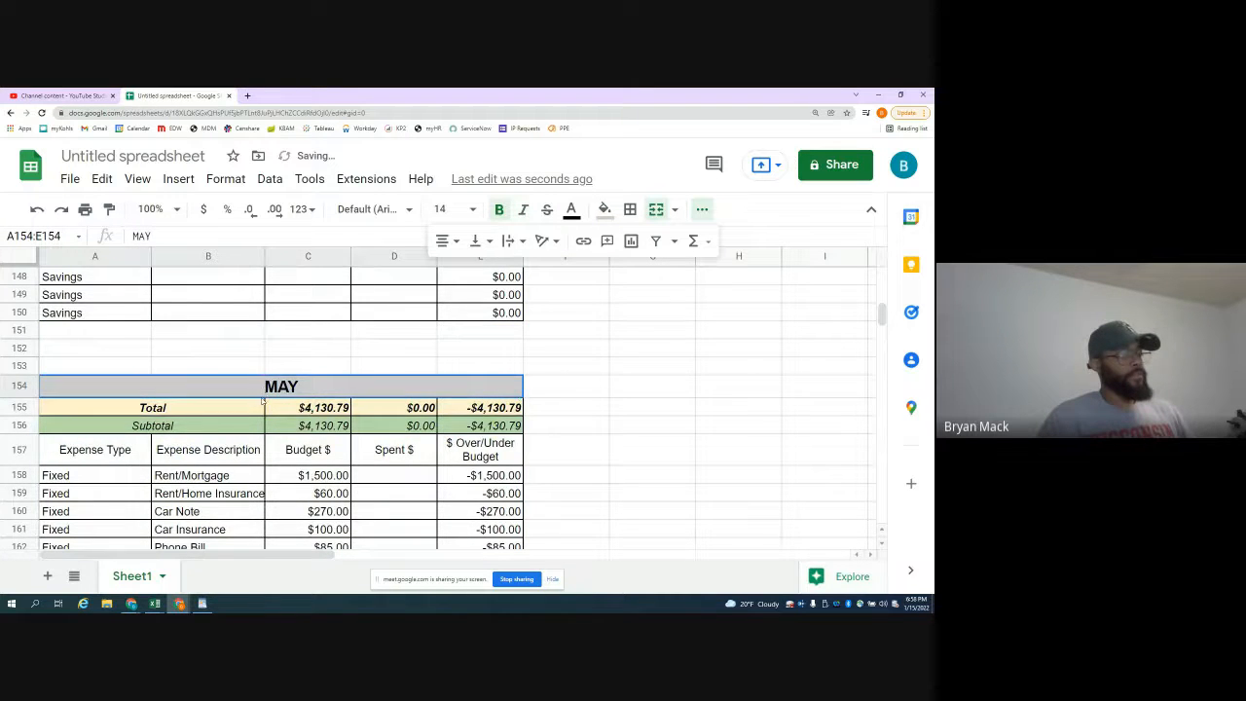
{"action": "left_click_drag", "start_coordinate": [262, 399], "coordinate": [261, 504]}
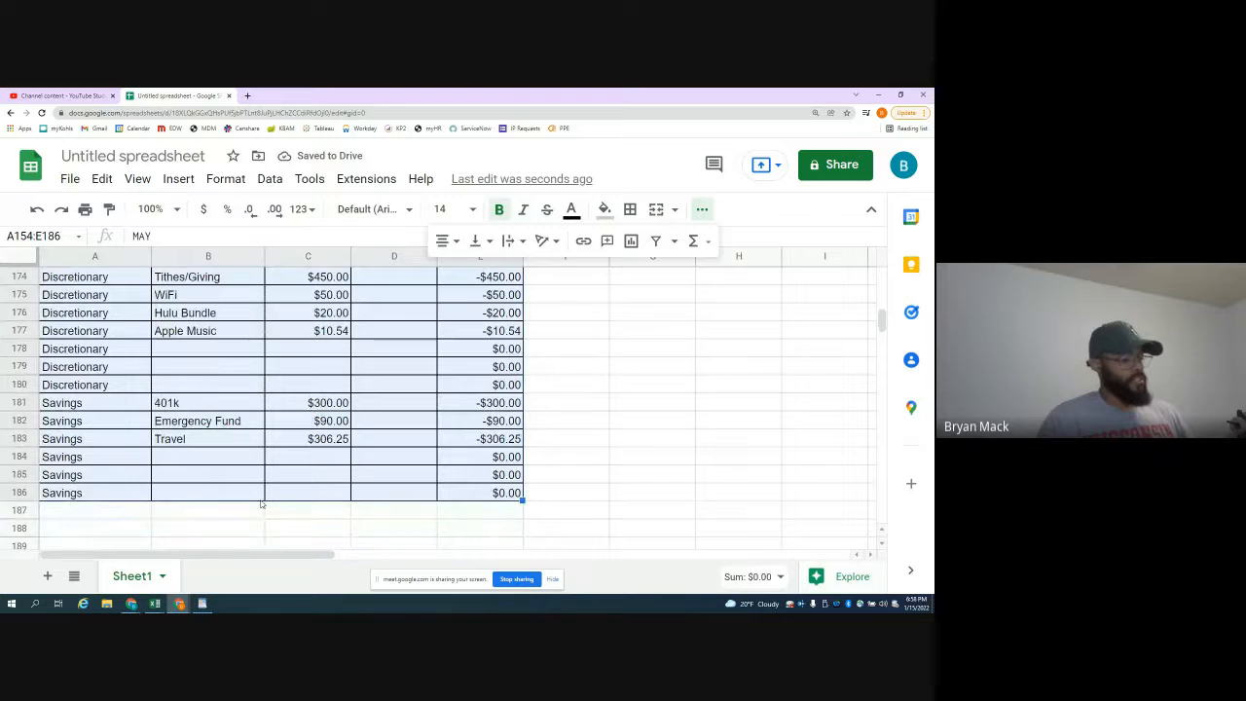
{"action": "key", "text": "ctrl+c"}
{"action": "scroll", "coordinate": [259, 509], "scroll_direction": "down", "scroll_amount": 2}
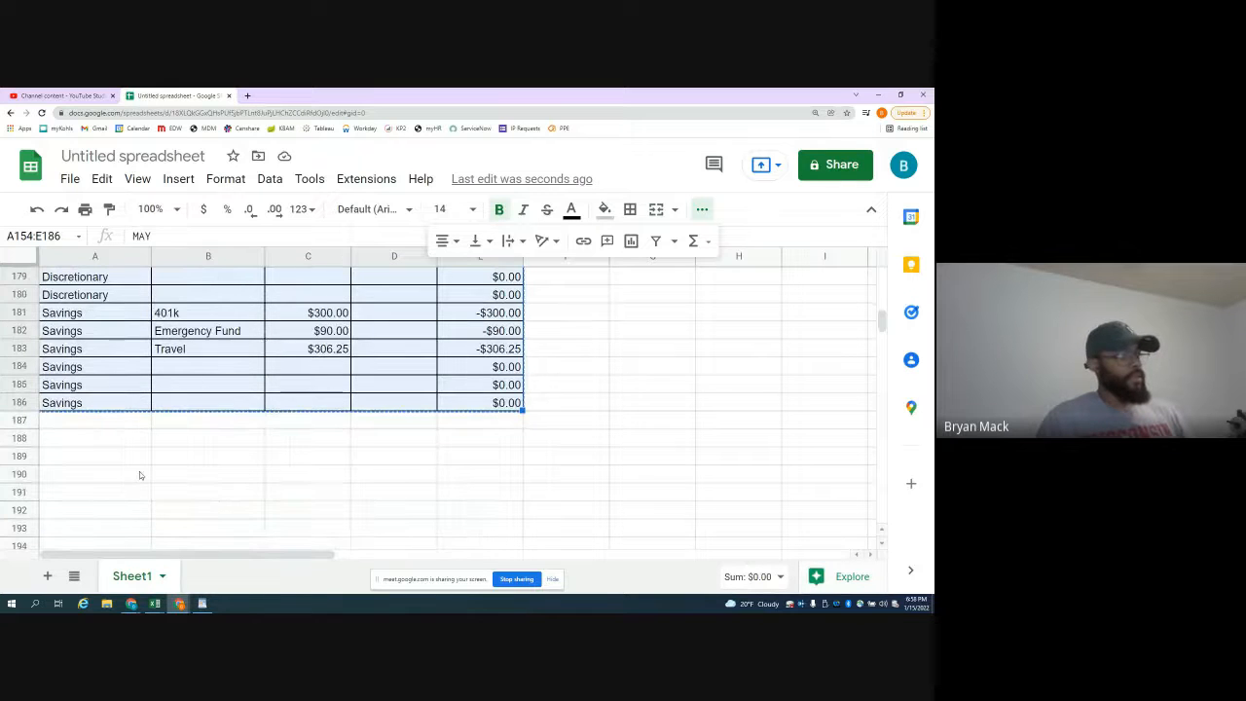
{"action": "left_click", "coordinate": [139, 475]}
{"action": "key", "text": "ctrl+v"}
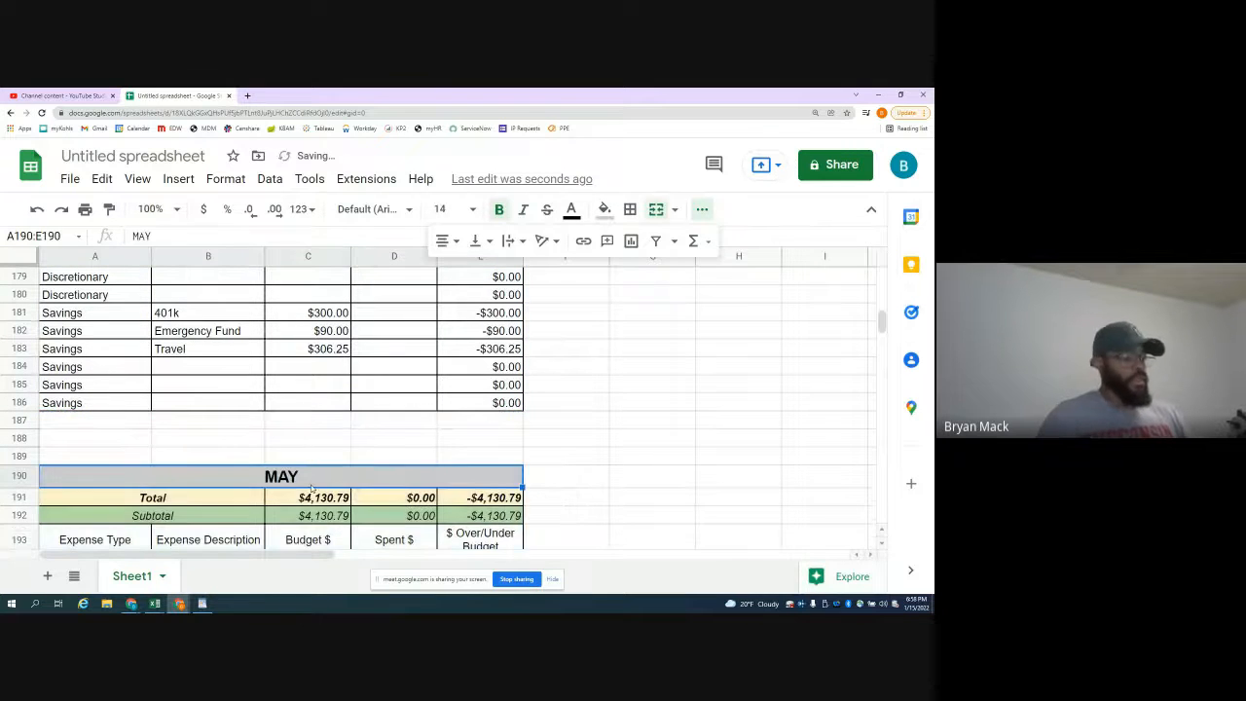
{"action": "type", "text": "JUNE"}
{"action": "key", "text": "Return"}
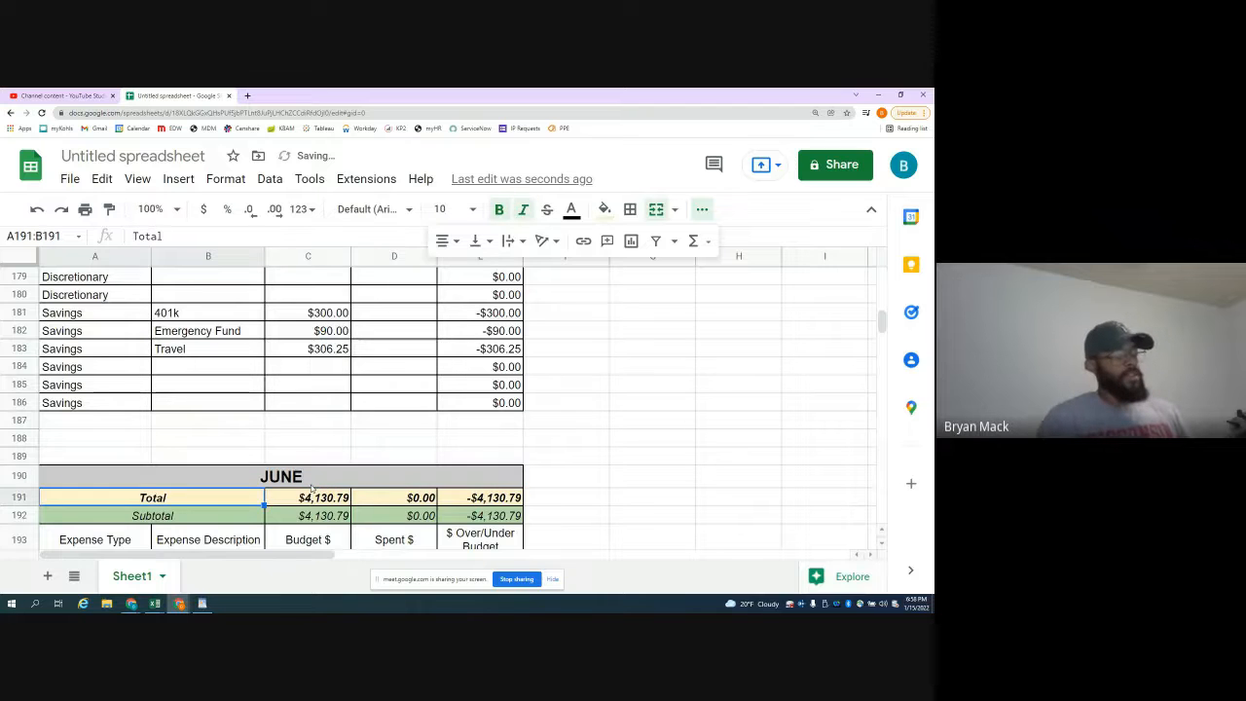
- Duplicate the June table A190:E222 starting at A226 and retitle the copy's header JULY
{"action": "left_click_drag", "start_coordinate": [312, 483], "coordinate": [281, 437]}
{"action": "key", "text": "ctrl+c"}
{"action": "left_click", "coordinate": [116, 510]}
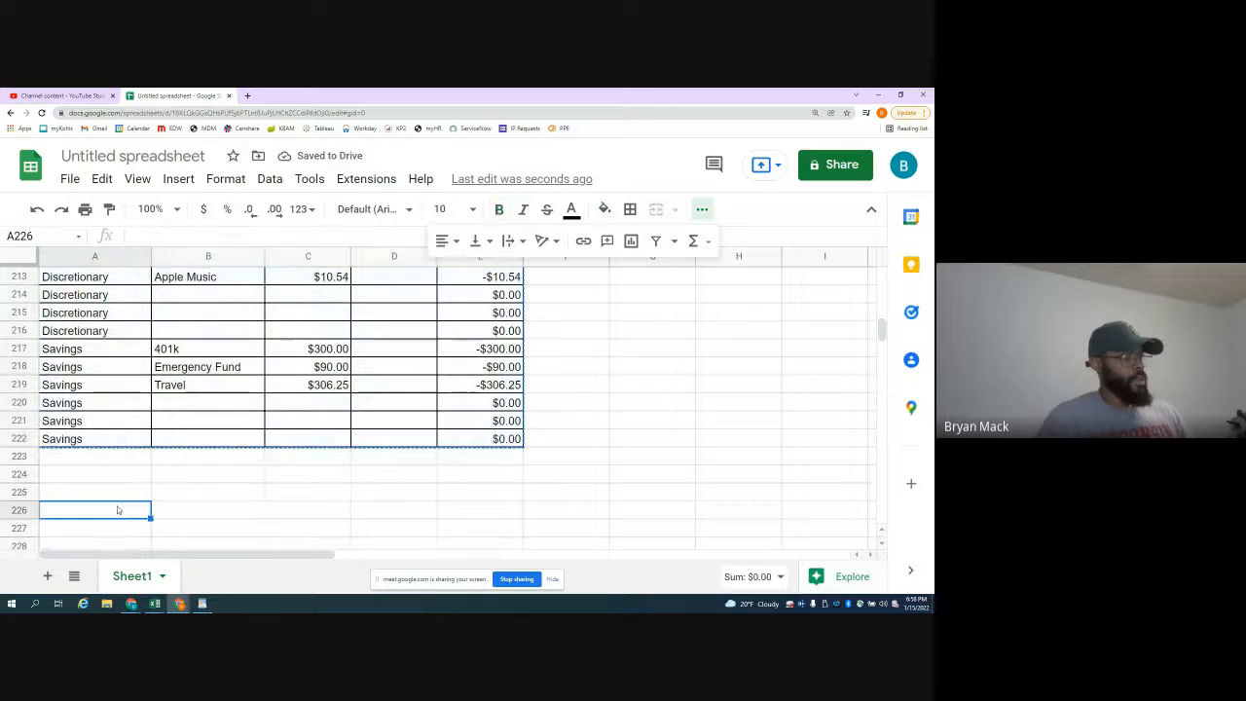
{"action": "key", "text": "ctrl+v"}
{"action": "type", "text": "J"}
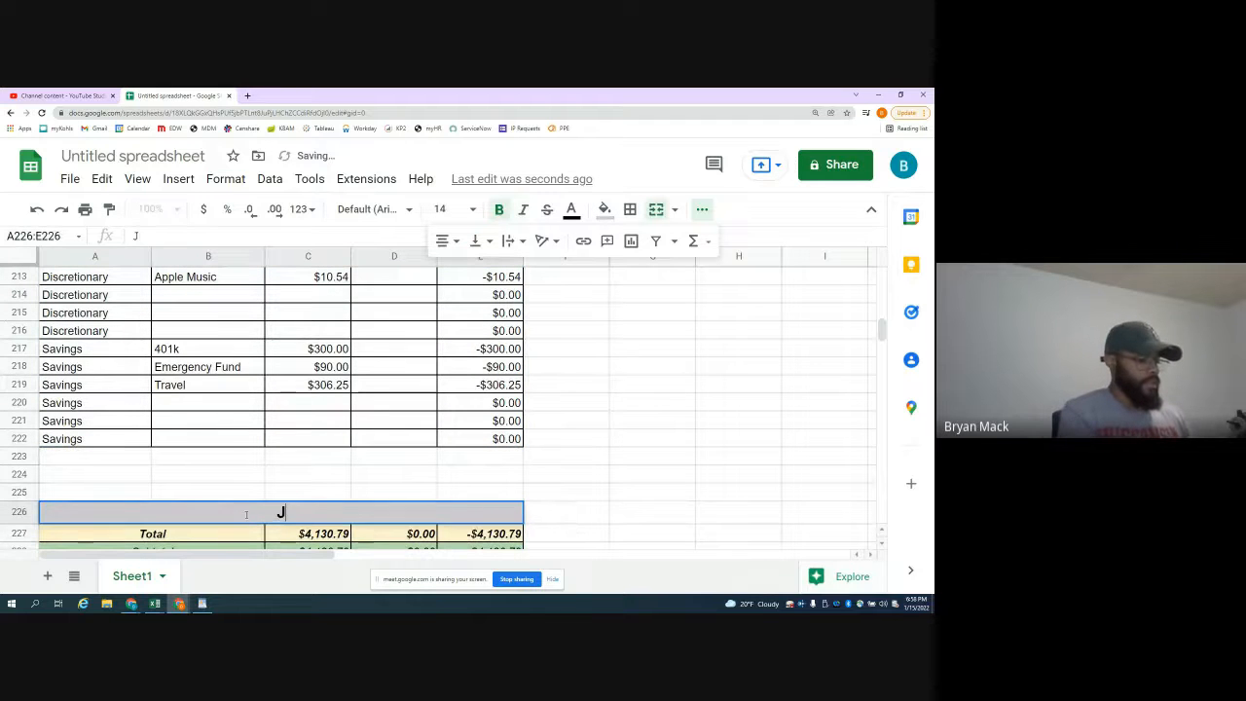
{"action": "type", "text": "ULY"}
{"action": "key", "text": "Return"}
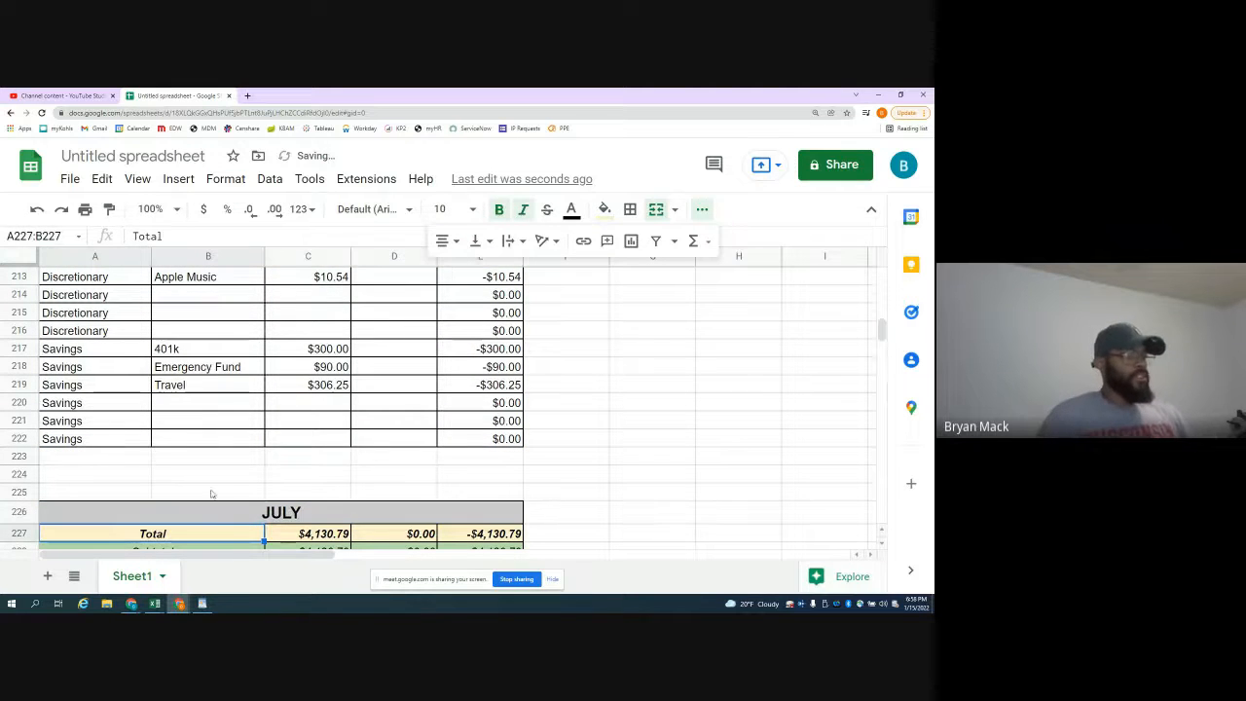
- Duplicate the July table A226:E258 starting at A262 and retitle the copy's header AUGUST
{"action": "scroll", "coordinate": [308, 304], "scroll_direction": "down", "scroll_amount": 5}
{"action": "scroll", "coordinate": [308, 304], "scroll_direction": "up", "scroll_amount": 1}
{"action": "left_click_drag", "start_coordinate": [308, 279], "coordinate": [290, 464]}
{"action": "key", "text": "ctrl+c"}
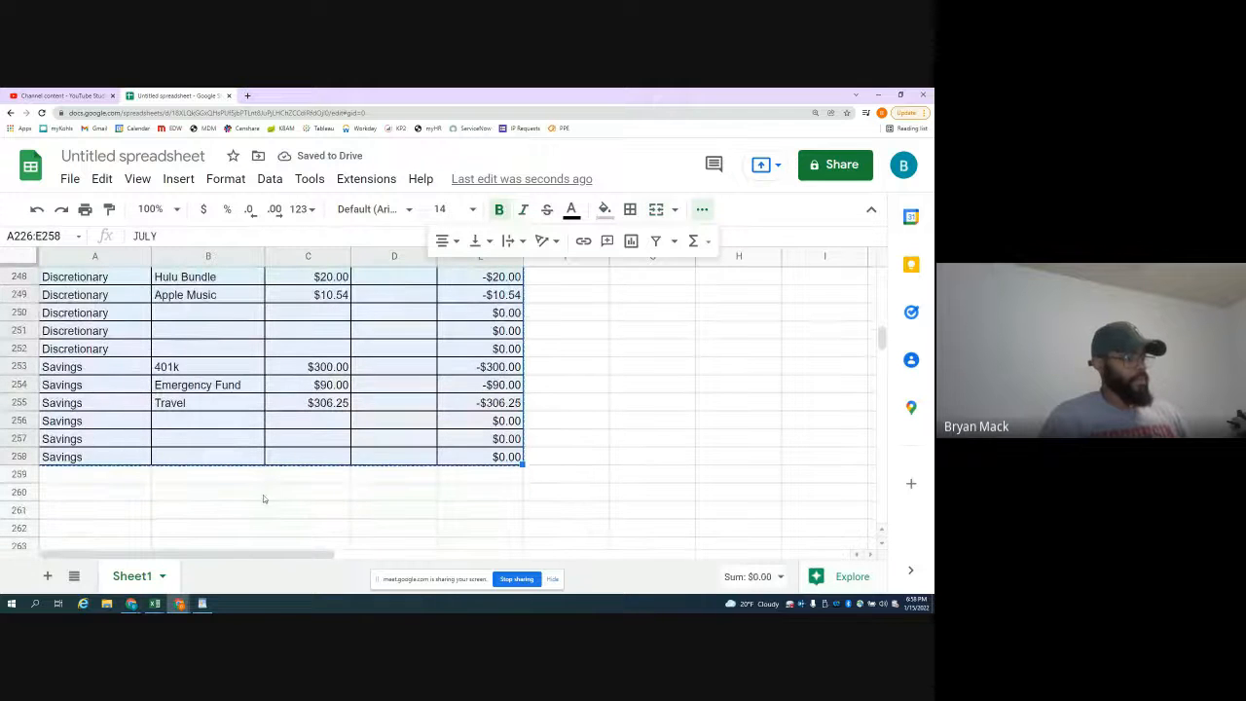
{"action": "left_click", "coordinate": [136, 527]}
{"action": "key", "text": "ctrl+v"}
{"action": "scroll", "coordinate": [322, 463], "scroll_direction": "down", "scroll_amount": 2}
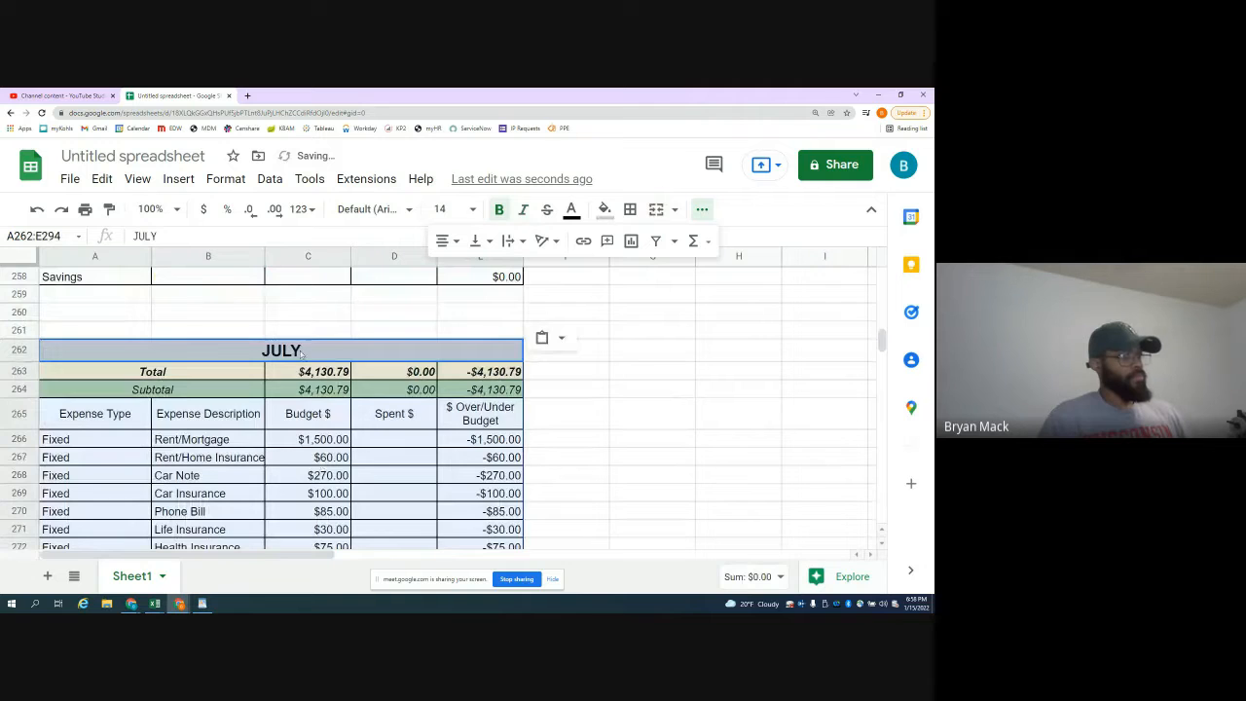
{"action": "left_click", "coordinate": [302, 353]}
{"action": "type", "text": "AUGUST"}
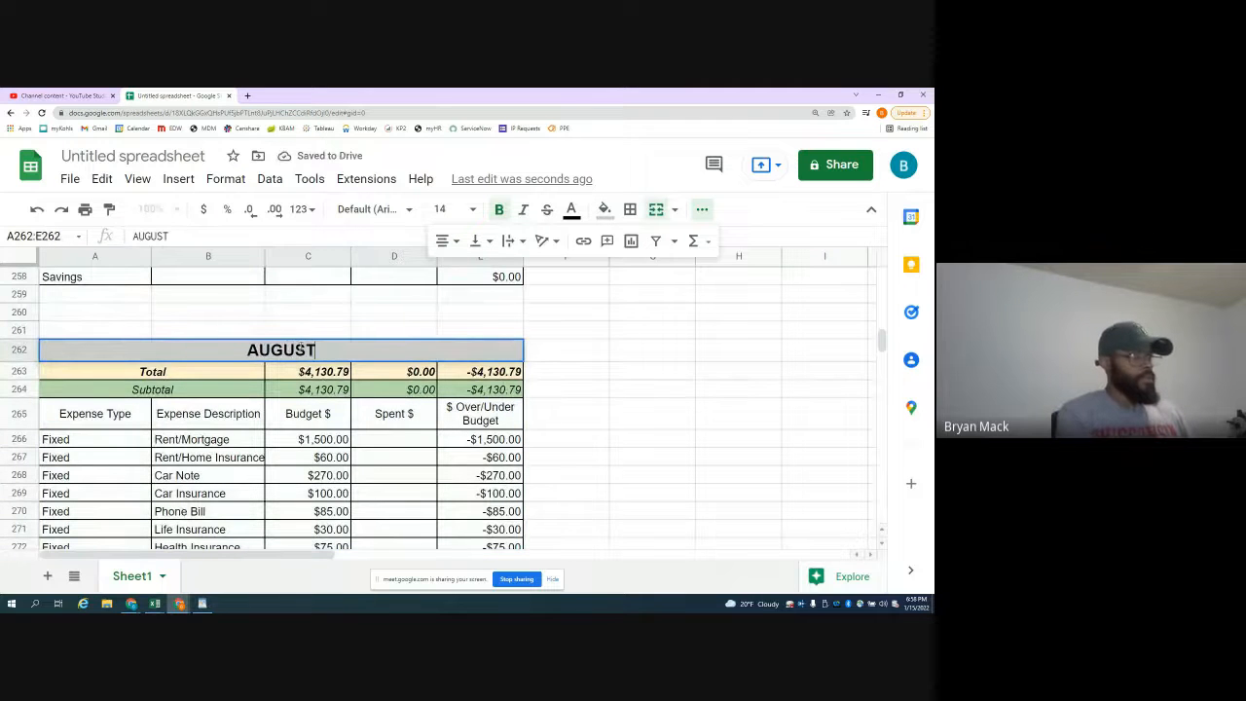
{"action": "key", "text": "Return"}
- Duplicate the August table A262:E294 starting at A298 and retitle the copy's header SEPTEMBER
{"action": "left_click_drag", "start_coordinate": [301, 350], "coordinate": [264, 371]}
{"action": "key", "text": "ctrl+c"}
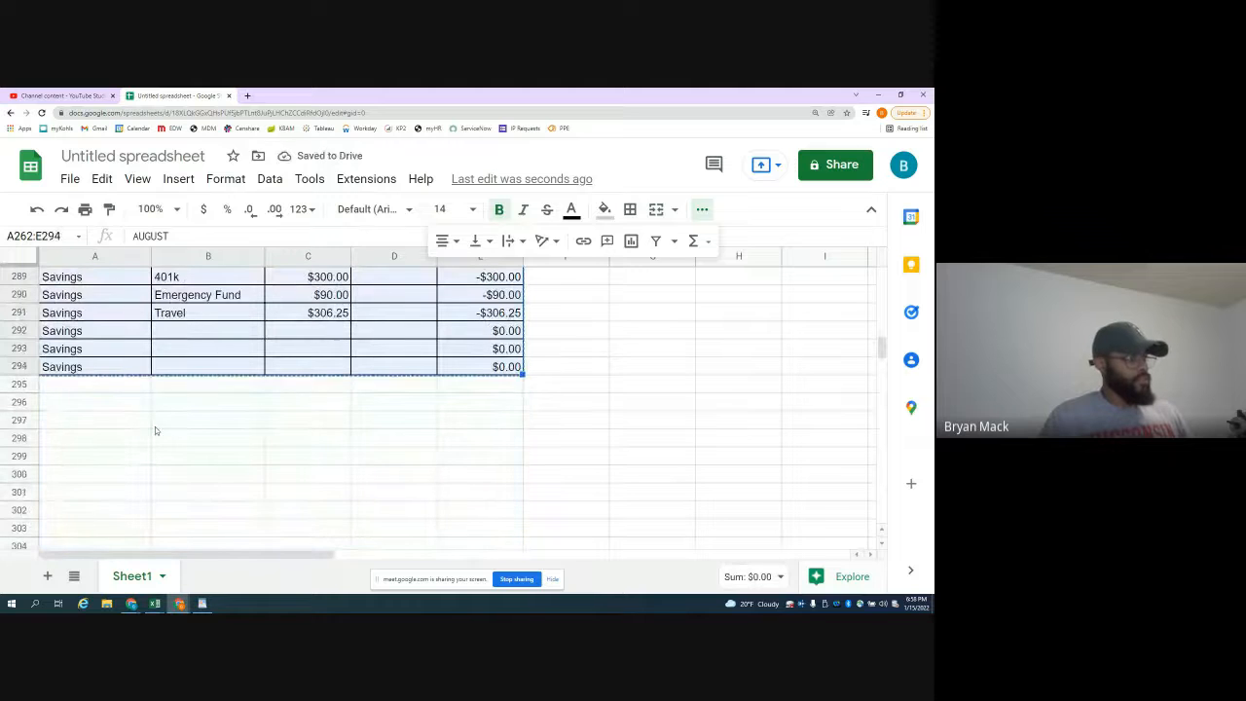
{"action": "left_click", "coordinate": [127, 440]}
{"action": "key", "text": "ctrl+v"}
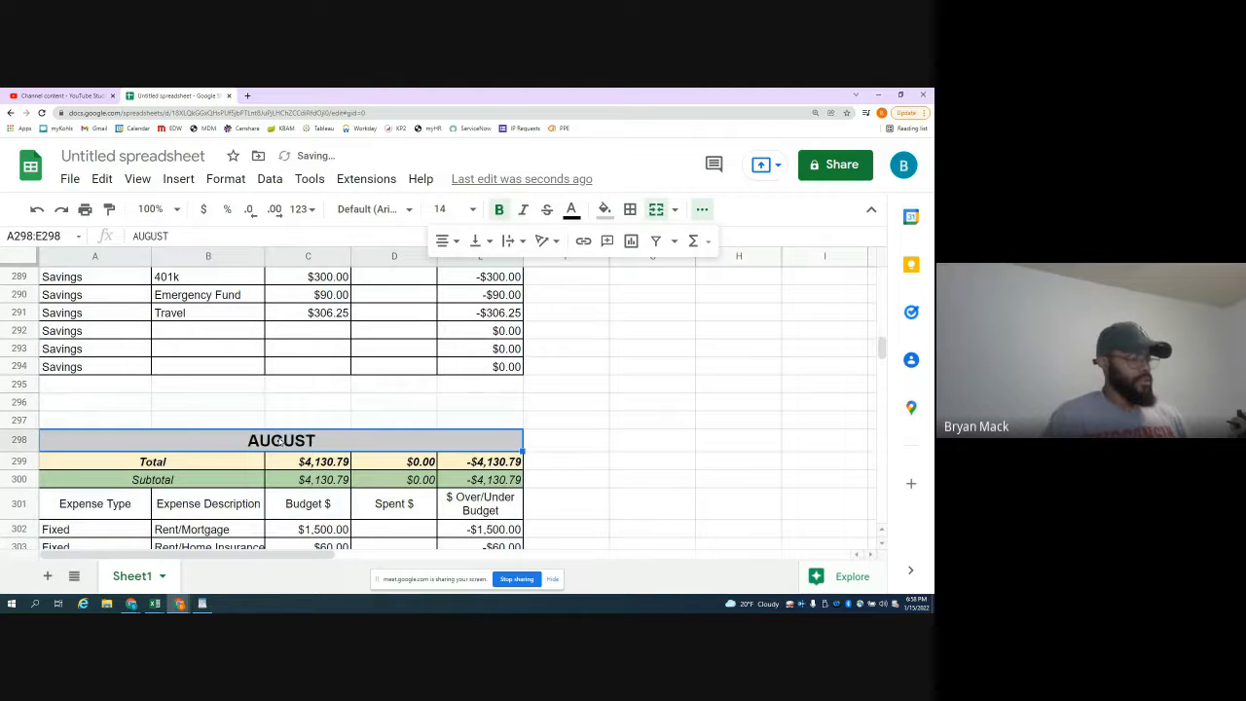
{"action": "type", "text": "SEPTEMBER"}
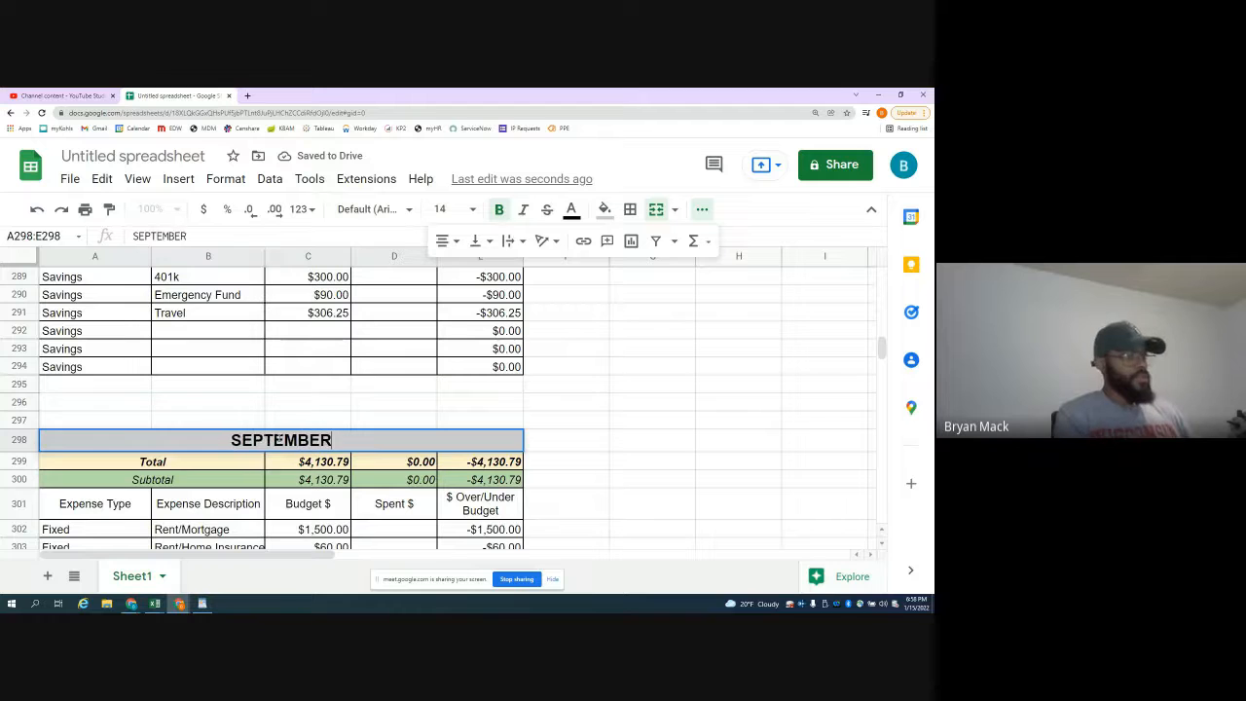
{"action": "key", "text": "Return"}
- Duplicate the September table A298:E330 starting at A334 and retitle the copy's header OCTOBER
{"action": "left_click", "coordinate": [279, 440]}
{"action": "left_click_drag", "start_coordinate": [279, 440], "coordinate": [270, 388]}
{"action": "key", "text": "ctrl+c"}
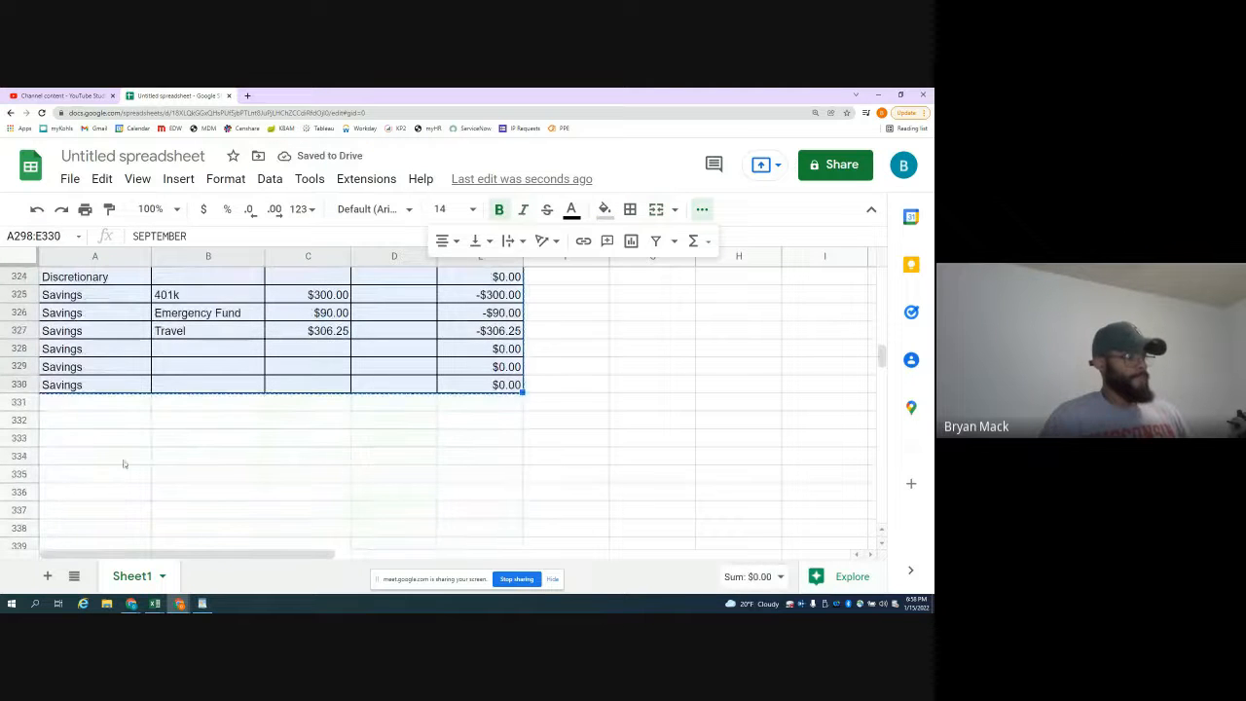
{"action": "left_click", "coordinate": [124, 460]}
{"action": "key", "text": "ctrl+v"}
{"action": "left_click", "coordinate": [222, 466]}
{"action": "type", "text": "OCTOBER"}
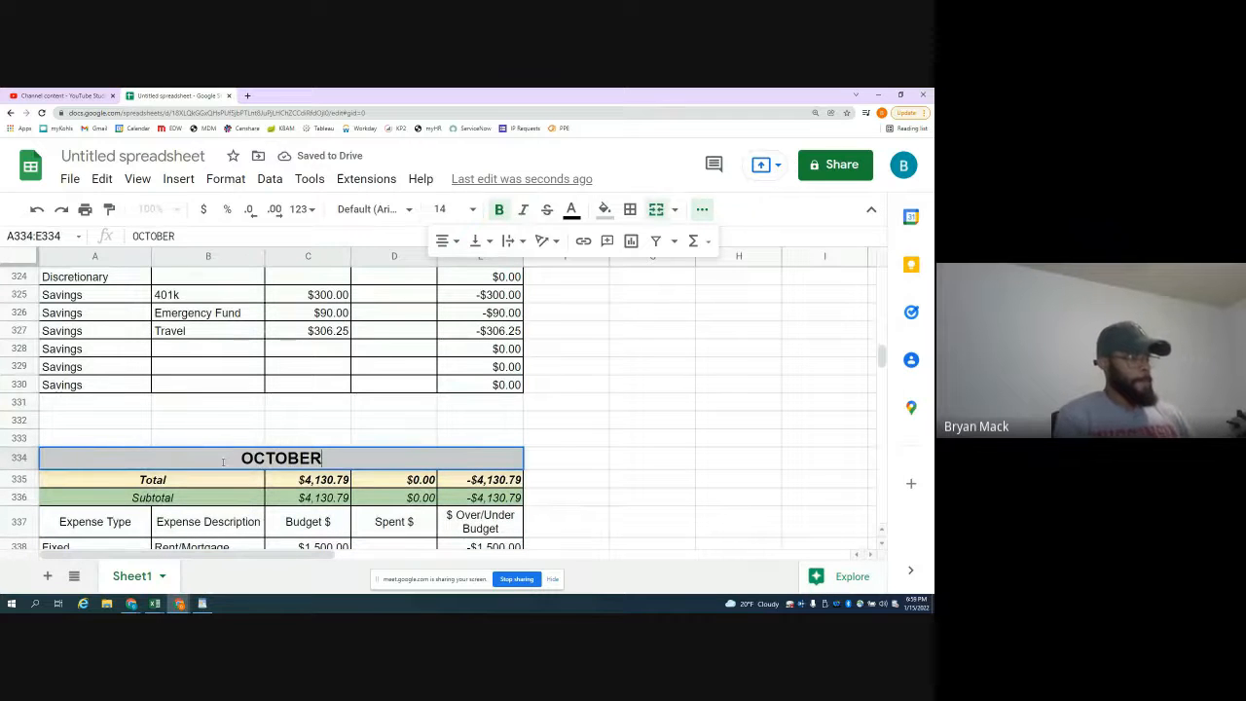
{"action": "key", "text": "Return"}
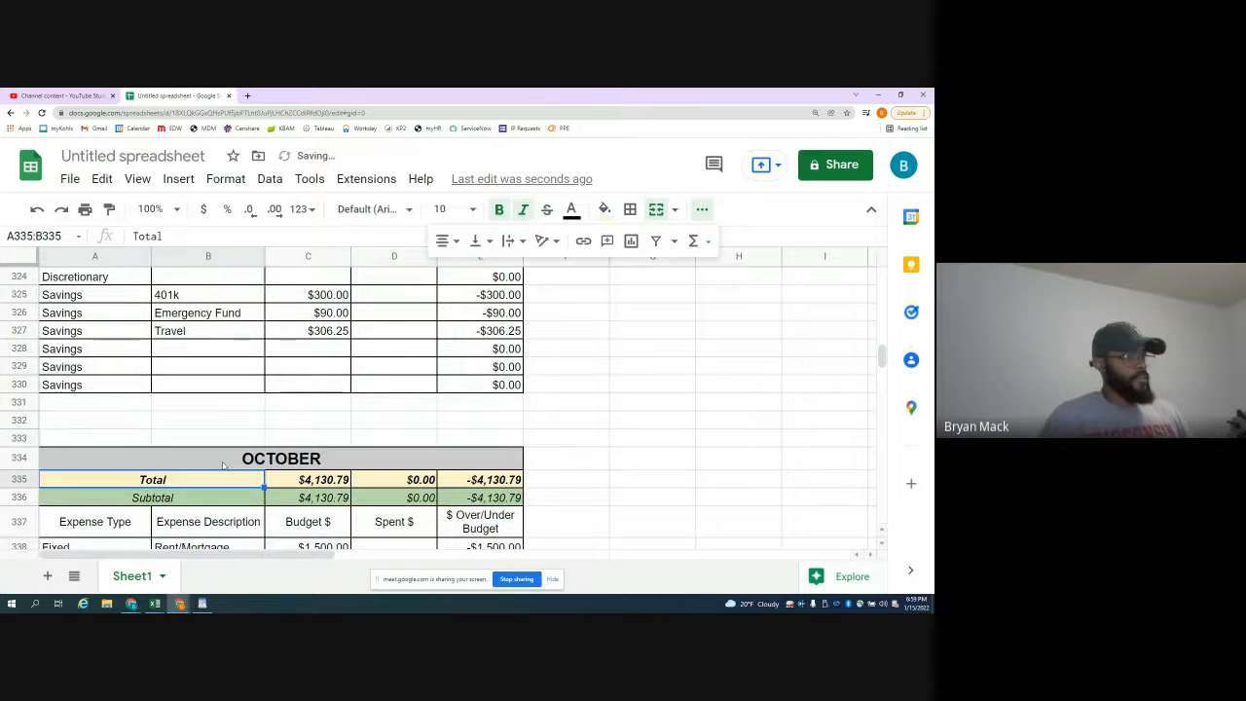
- Duplicate the October table A334:E366 starting at A370 and retitle the copy's header NOVEMBER
{"action": "left_click_drag", "start_coordinate": [222, 465], "coordinate": [215, 507]}
{"action": "scroll", "coordinate": [219, 531], "scroll_direction": "down", "scroll_amount": 5}
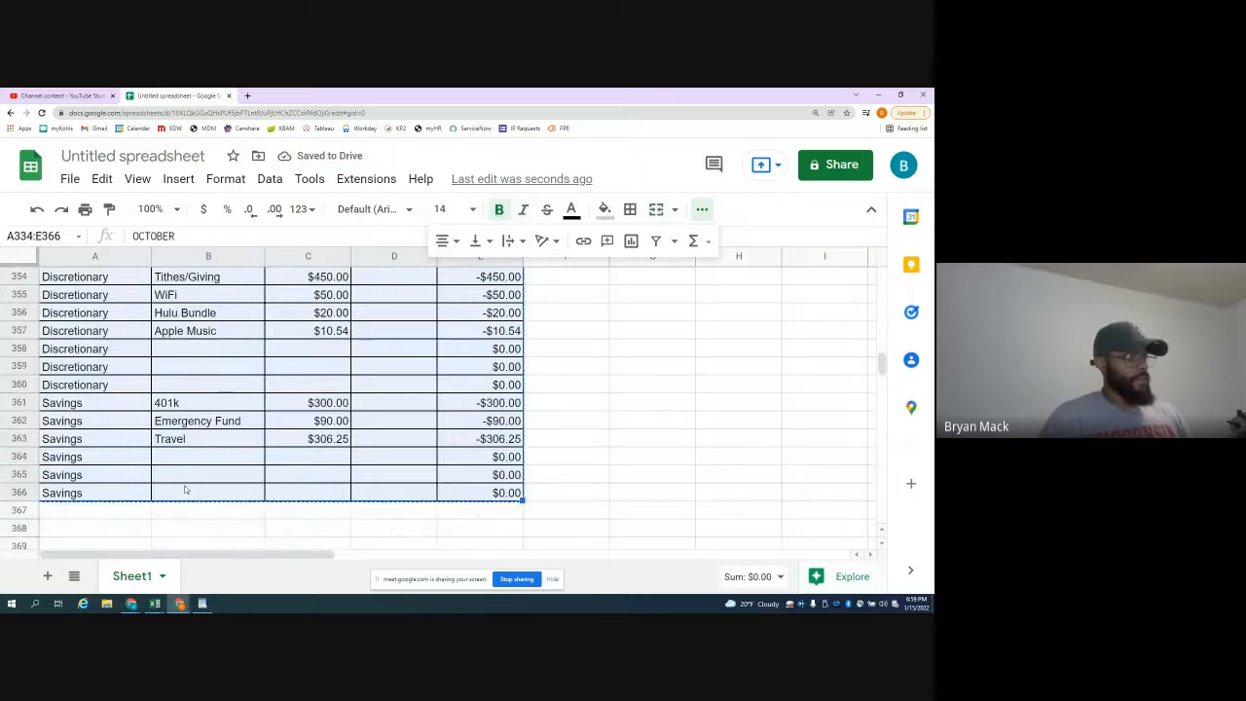
{"action": "left_click", "coordinate": [131, 418]}
{"action": "key", "text": "ctrl+v"}
{"action": "left_click", "coordinate": [243, 429]}
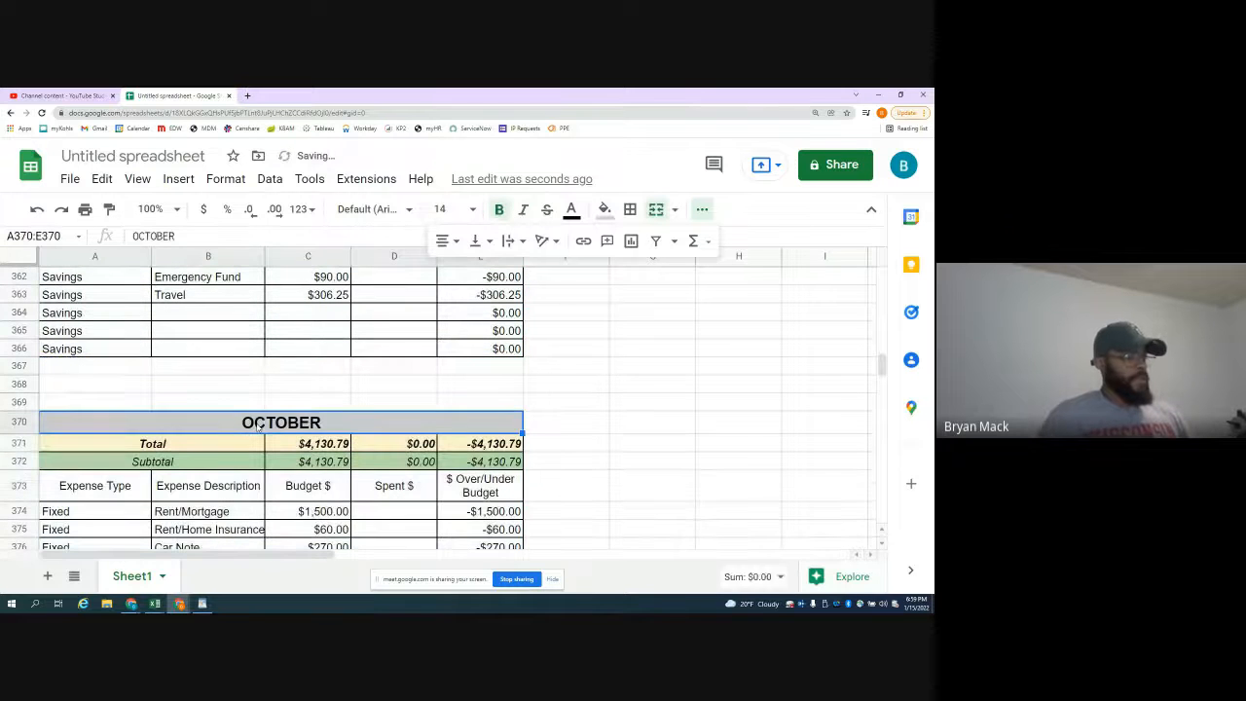
{"action": "type", "text": "NOVEMBER"}
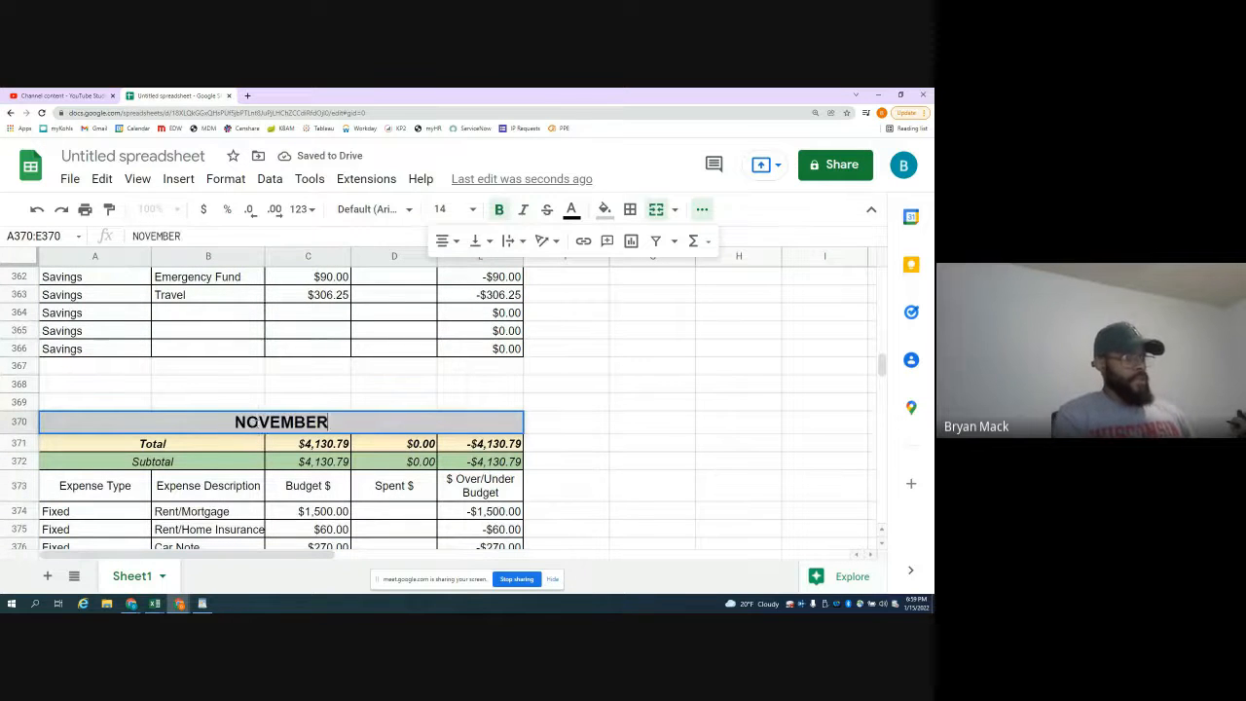
{"action": "key", "text": "Return"}
- Duplicate the November table A370:E402 starting at A406 and retitle the copy's header DECEMBER
{"action": "key", "text": "Up"}
{"action": "key", "text": "shift+Down"}
{"action": "key", "text": "shift+Down"}
{"action": "key", "text": "shift+Down"}
{"action": "key", "text": "shift+Down"}
{"action": "key", "text": "shift+Down"}
{"action": "key", "text": "shift+Down"}
{"action": "key", "text": "shift+Down"}
{"action": "key", "text": "shift+Down"}
{"action": "key", "text": "shift+Down"}
{"action": "key", "text": "shift+Down"}
{"action": "key", "text": "shift+Down"}
{"action": "key", "text": "shift+Down"}
{"action": "key", "text": "shift+Down"}
{"action": "key", "text": "shift+Down"}
{"action": "key", "text": "shift+Down"}
{"action": "left_click_drag", "start_coordinate": [244, 545], "coordinate": [243, 377]}
{"action": "key", "text": "ctrl+c"}
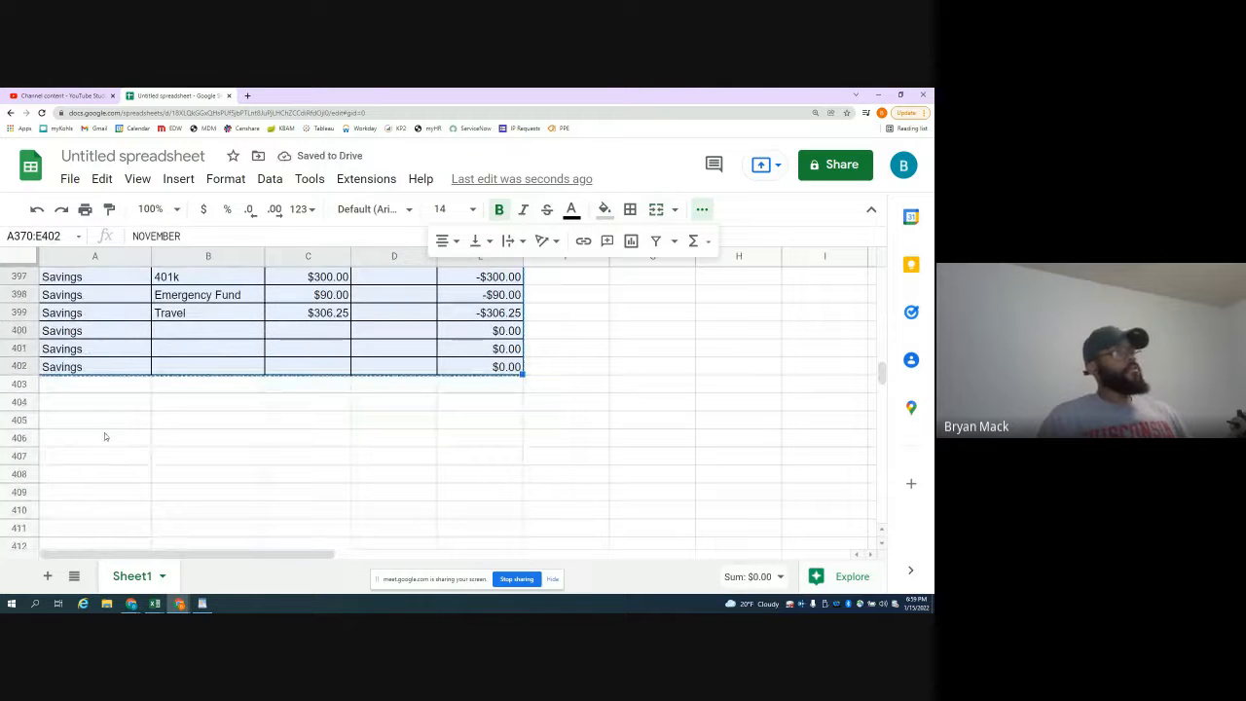
{"action": "left_click", "coordinate": [104, 434]}
{"action": "key", "text": "ctrl+v"}
{"action": "left_click", "coordinate": [257, 440]}
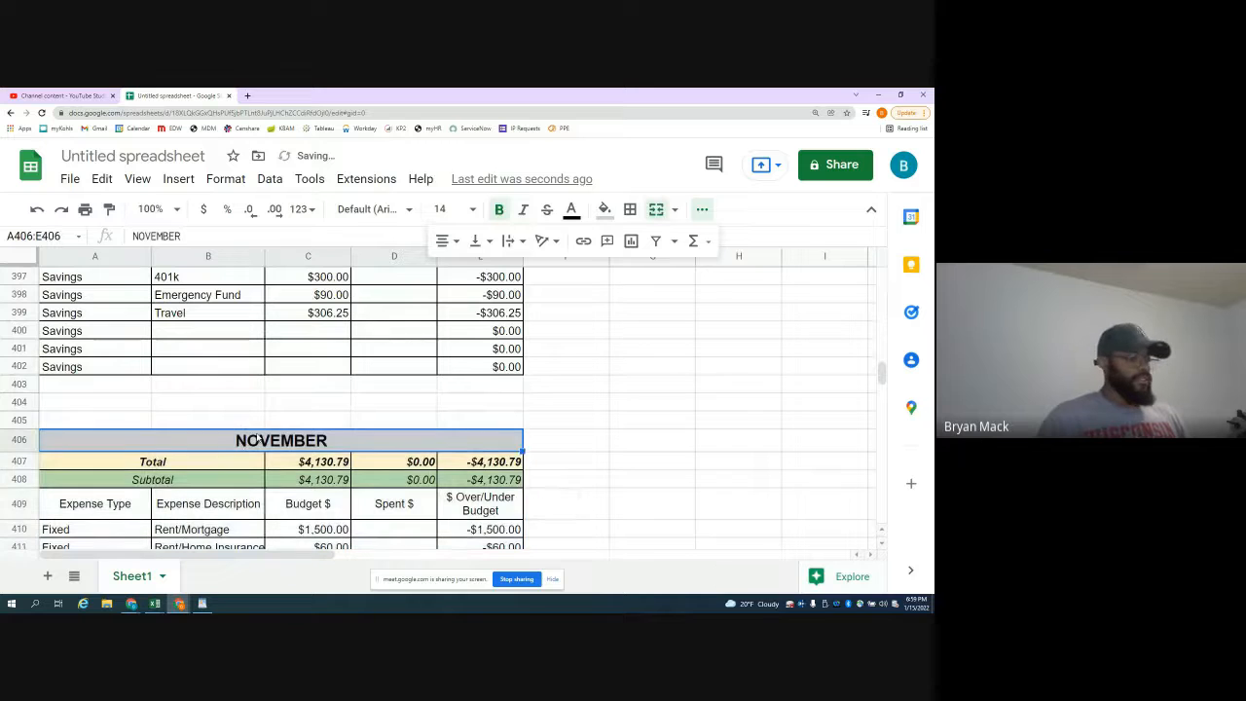
{"action": "type", "text": "DECEMBER"}
{"action": "key", "text": "Return"}
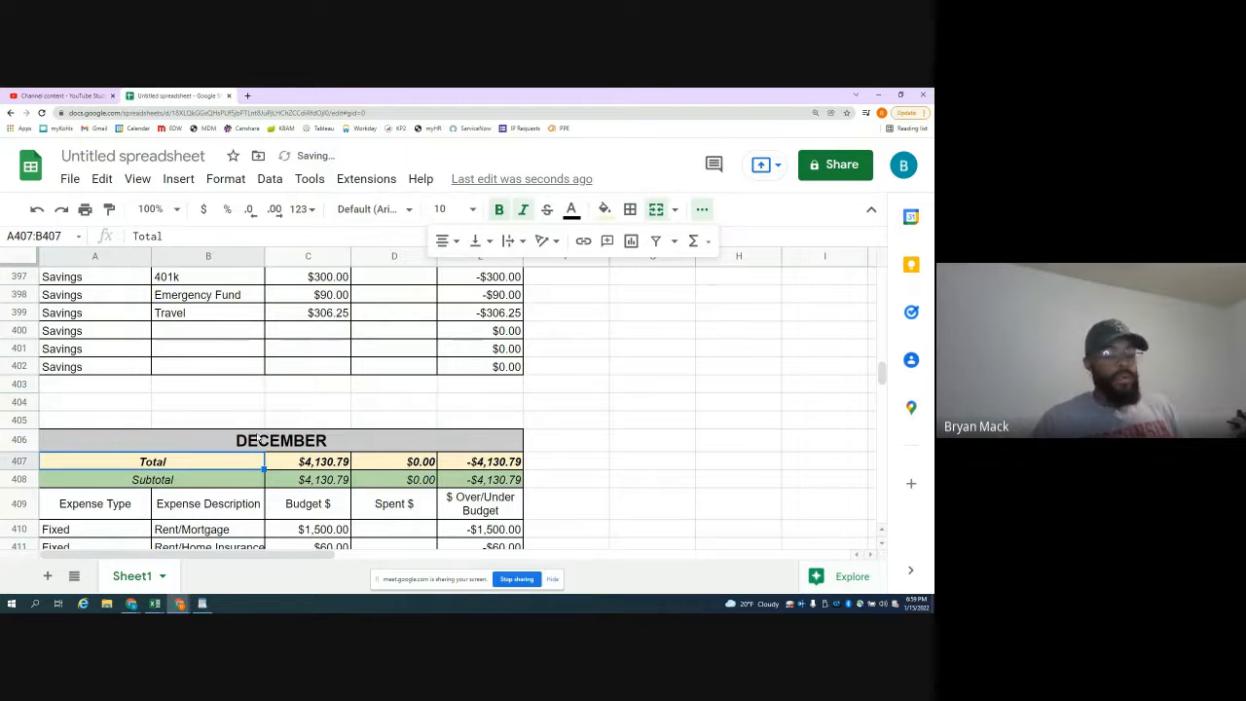
- Group rows 407 to 438 beneath the DECEMBER header
{"action": "scroll", "coordinate": [261, 440], "scroll_direction": "down", "scroll_amount": 3}
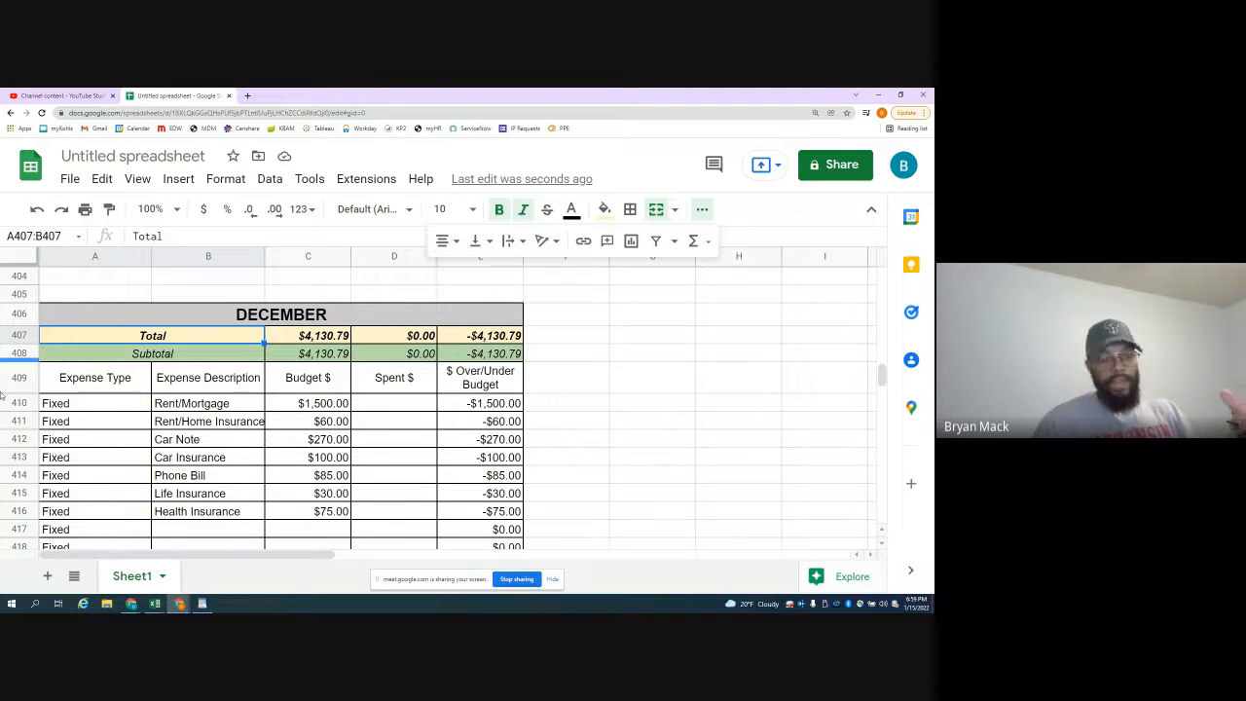
{"action": "left_click", "coordinate": [29, 336]}
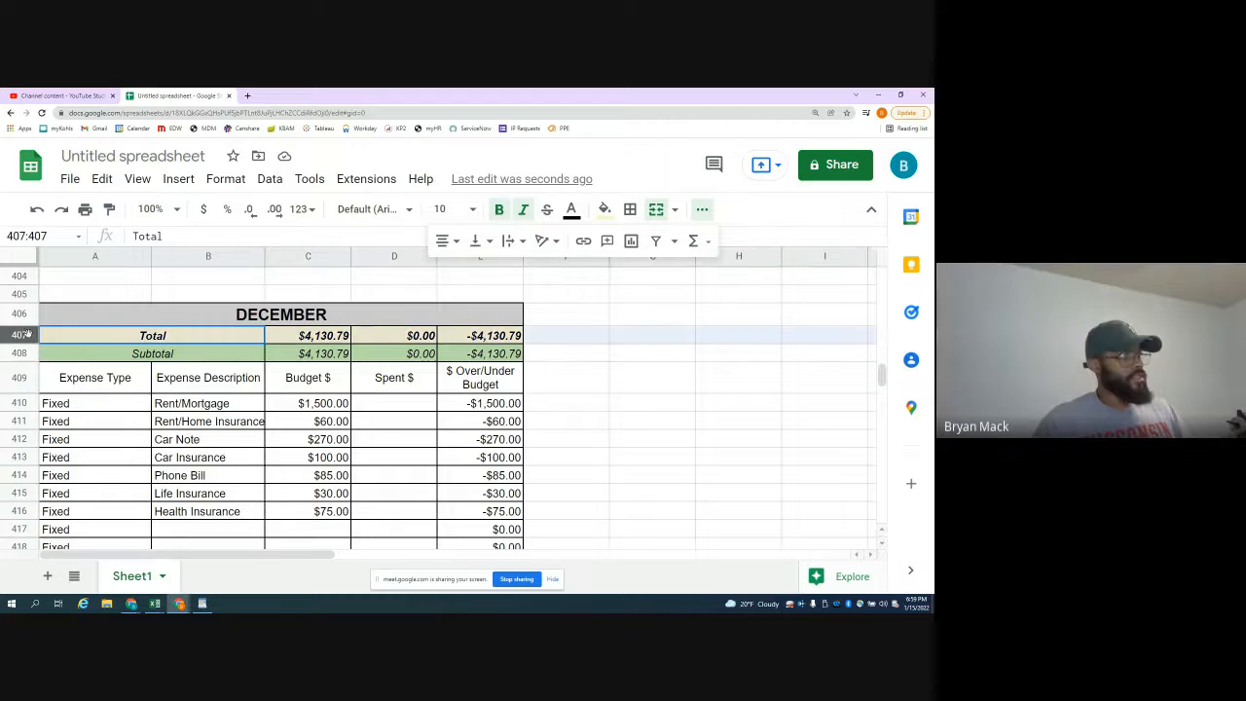
{"action": "left_click_drag", "start_coordinate": [29, 336], "coordinate": [39, 555]}
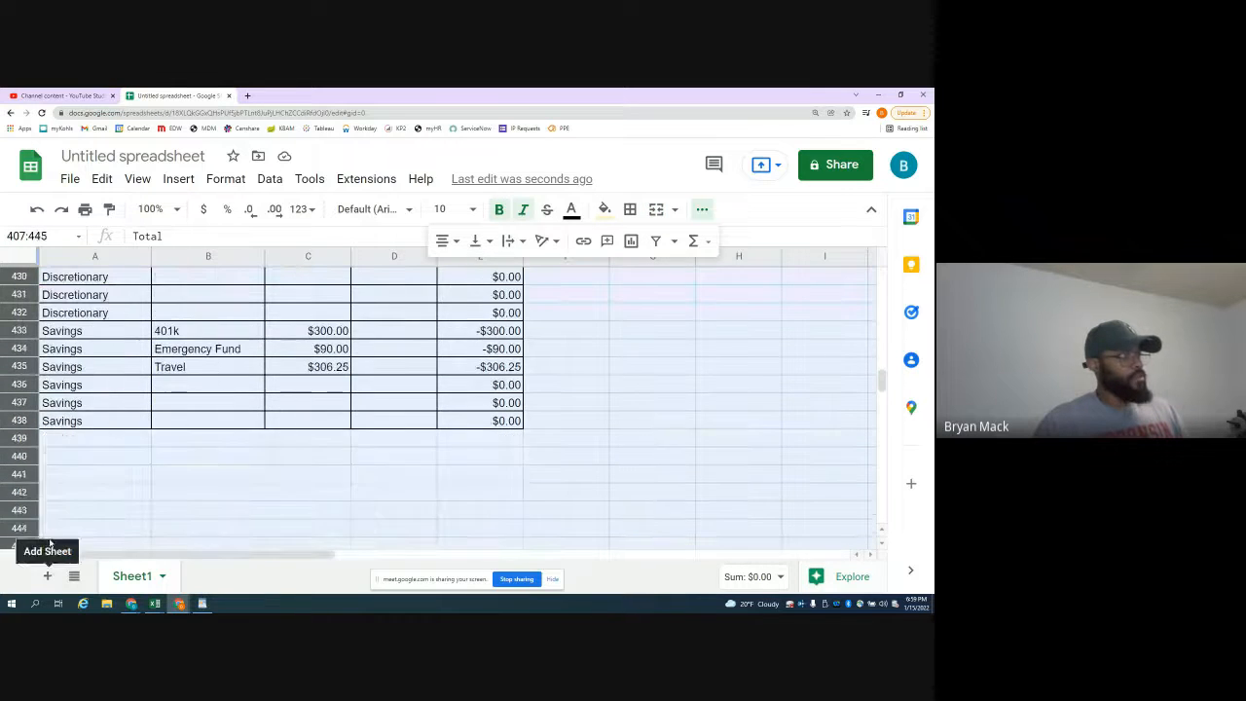
{"action": "right_click", "coordinate": [22, 419]}
{"action": "scroll", "coordinate": [98, 380], "scroll_direction": "down", "scroll_amount": 1}
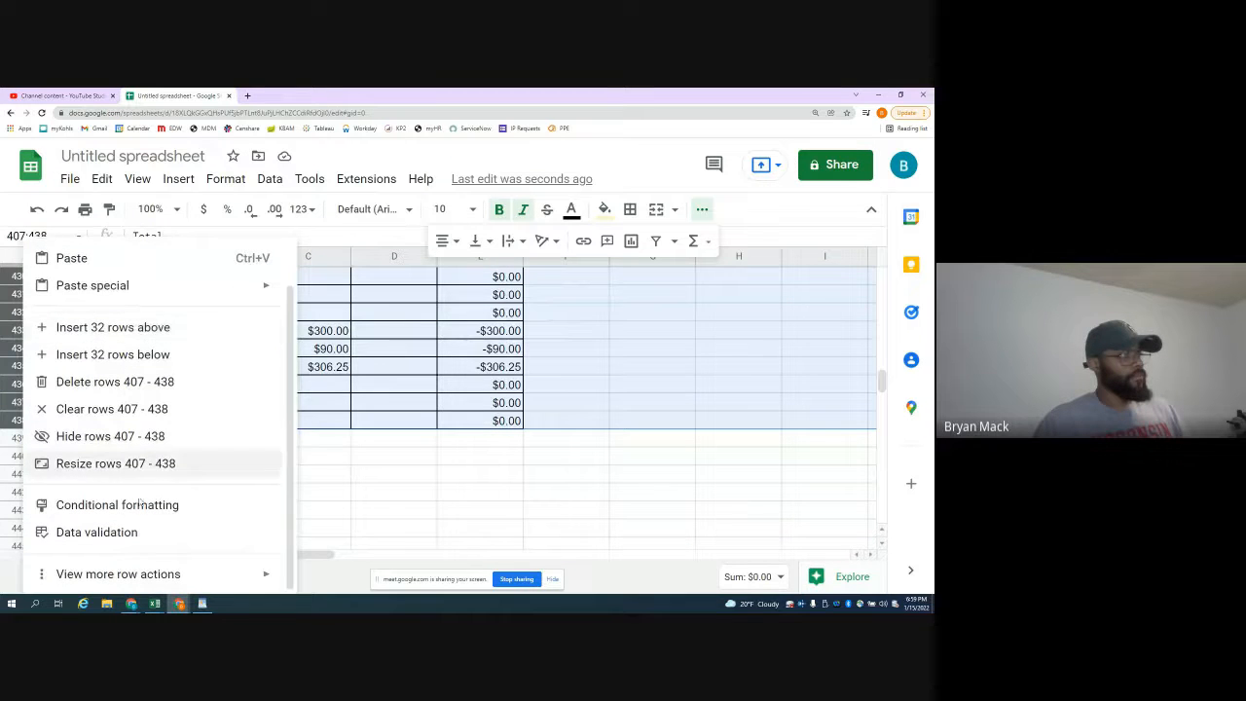
{"action": "mouse_move", "coordinate": [136, 574]}
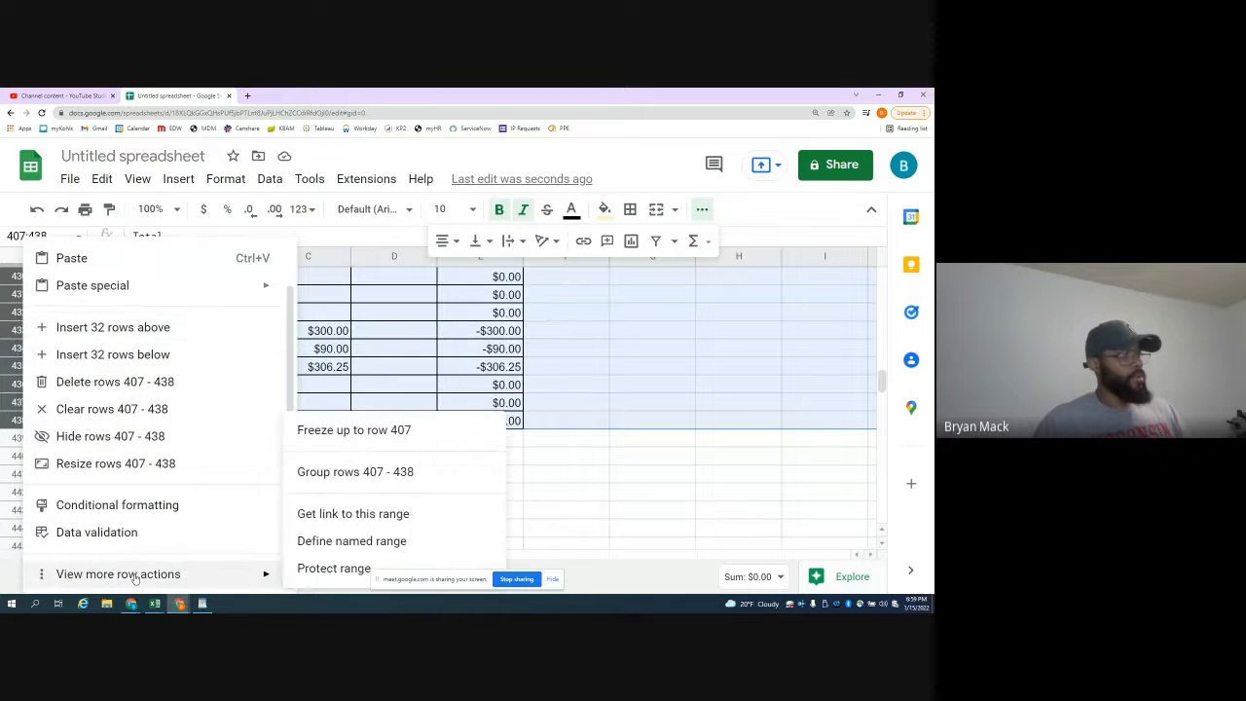
{"action": "left_click", "coordinate": [352, 472]}
- Collapse the December row group and expand it again
{"action": "scroll", "coordinate": [178, 439], "scroll_direction": "up", "scroll_amount": 6}
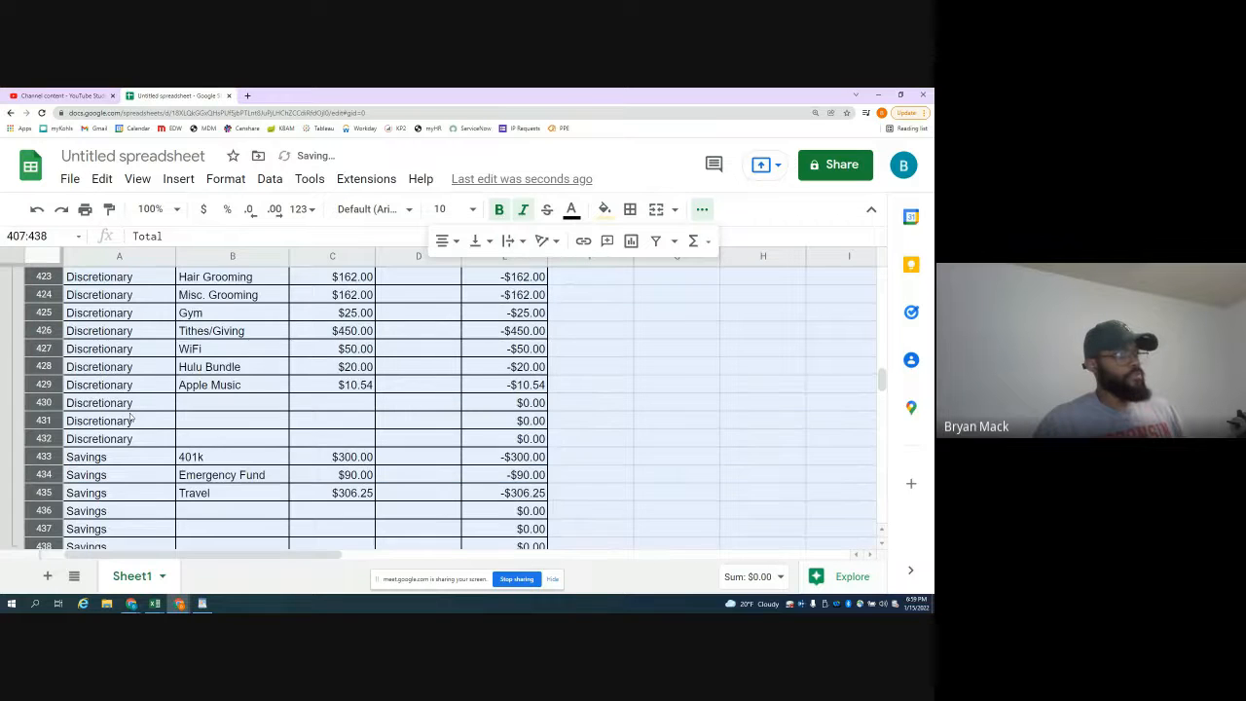
{"action": "scroll", "coordinate": [127, 416], "scroll_direction": "up", "scroll_amount": 3}
{"action": "left_click", "coordinate": [11, 423]}
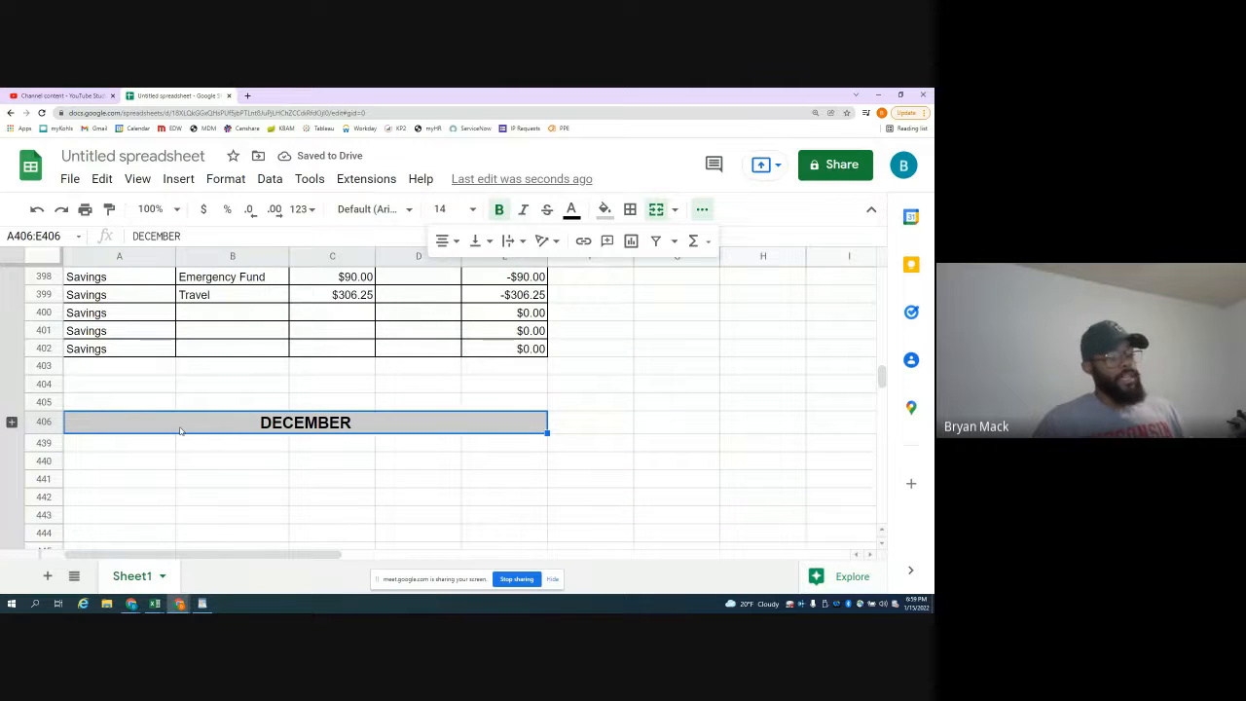
{"action": "left_click", "coordinate": [12, 423]}
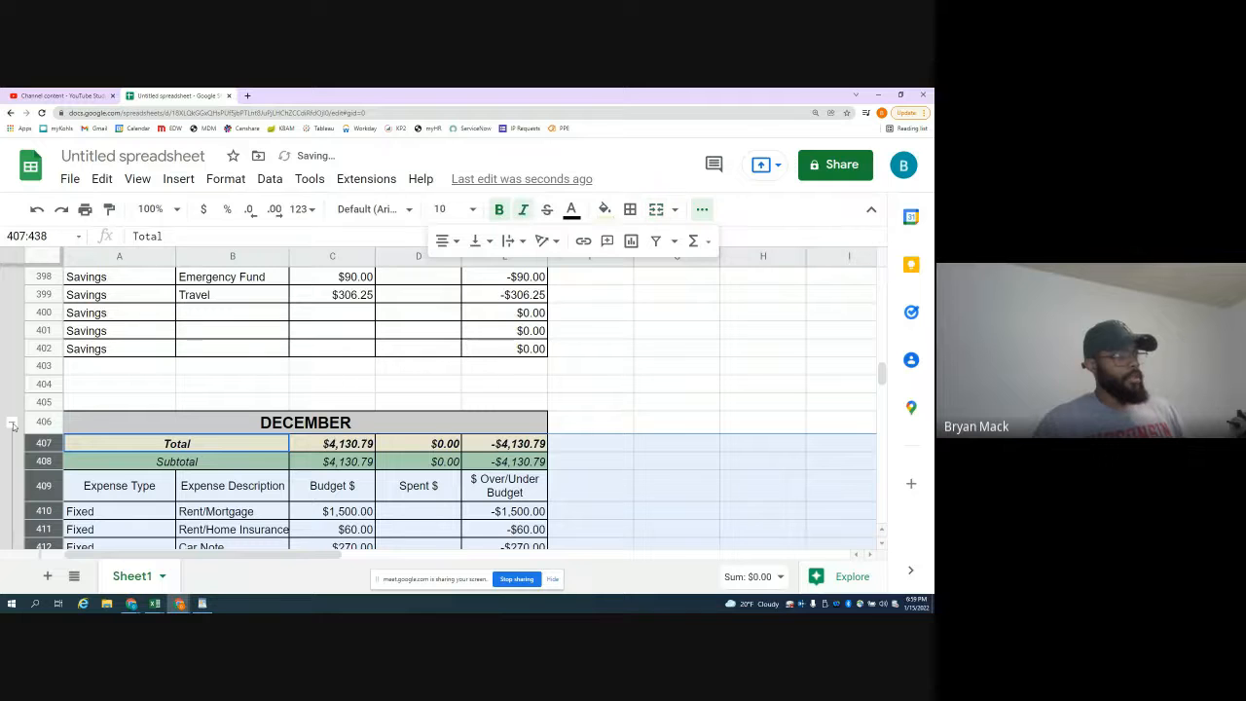
- Paint the format and grouping of December rows 407 to 438 onto November starting at row 371, and collapse the November group
{"action": "left_click", "coordinate": [122, 384]}
{"action": "scroll", "coordinate": [131, 393], "scroll_direction": "down", "scroll_amount": 2}
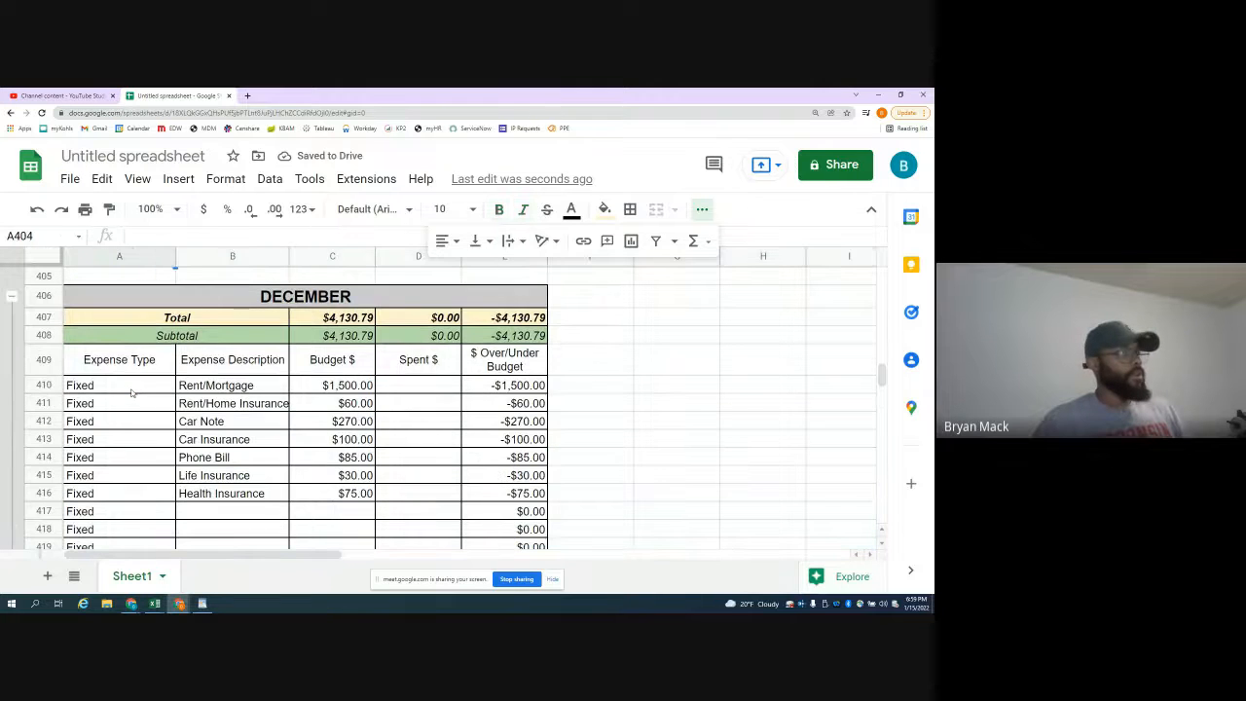
{"action": "left_click_drag", "start_coordinate": [46, 321], "coordinate": [49, 457]}
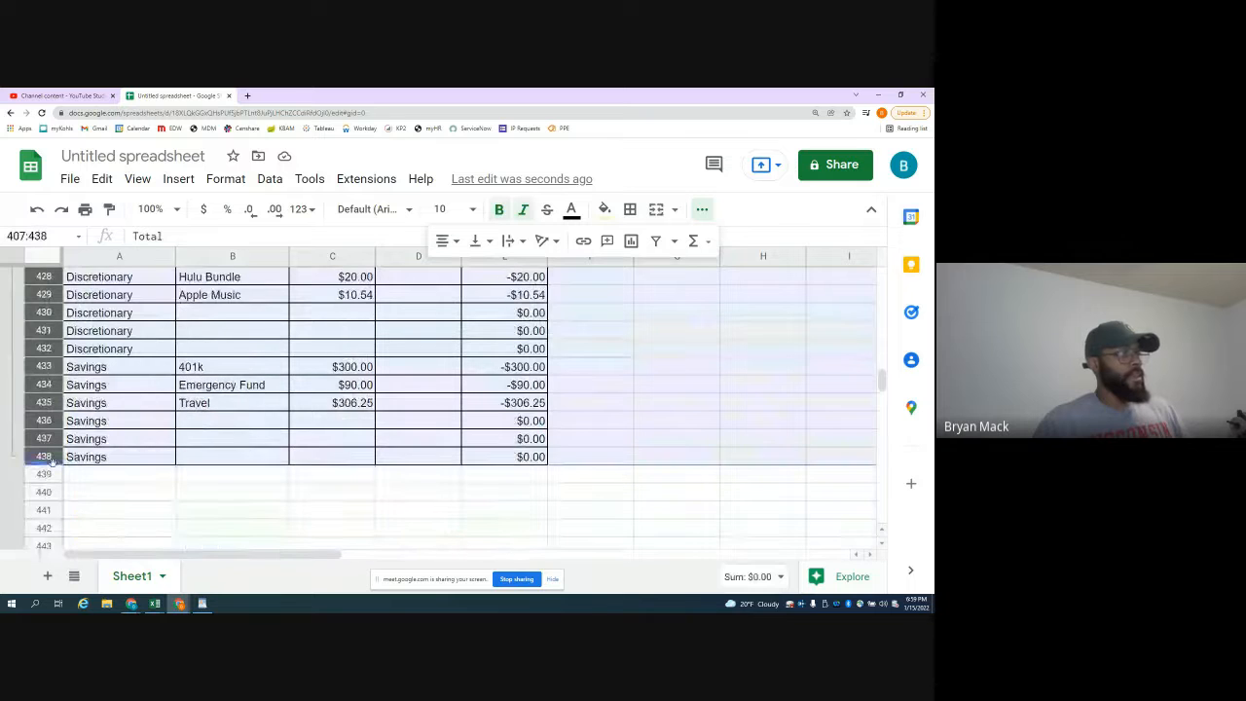
{"action": "scroll", "coordinate": [99, 430], "scroll_direction": "up", "scroll_amount": 5}
{"action": "scroll", "coordinate": [99, 430], "scroll_direction": "up", "scroll_amount": 2}
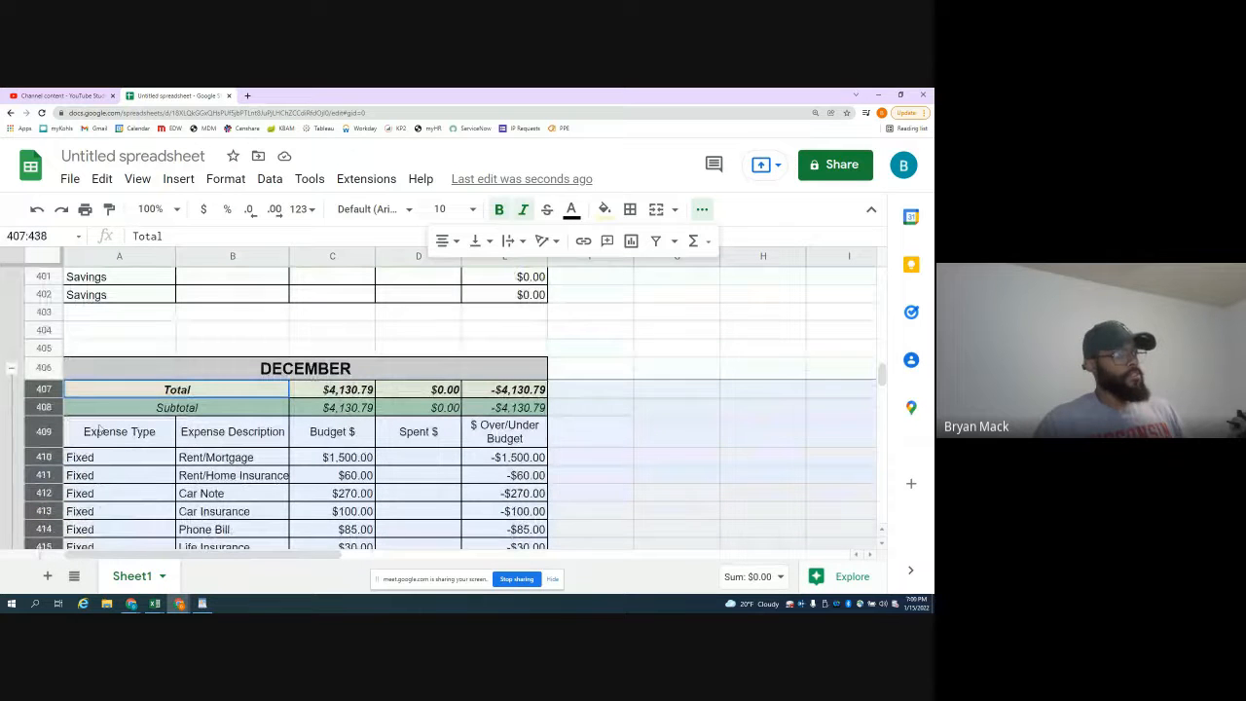
{"action": "left_click", "coordinate": [109, 210]}
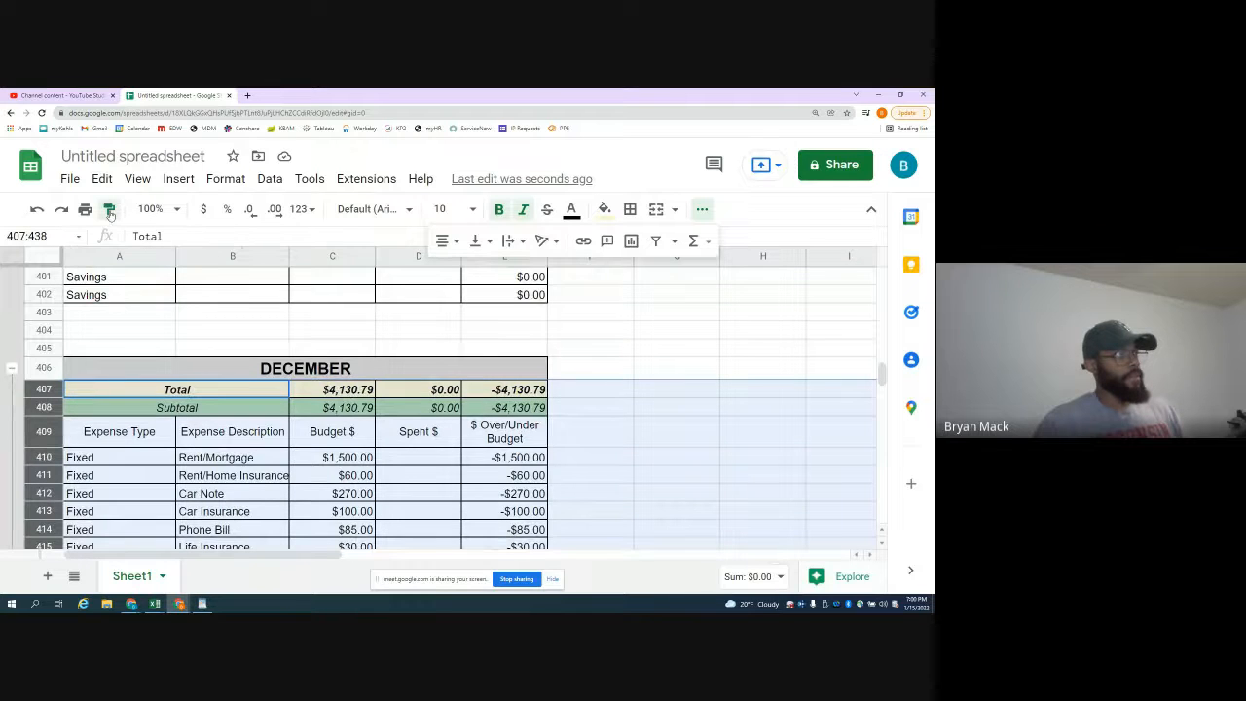
{"action": "scroll", "coordinate": [136, 335], "scroll_direction": "up", "scroll_amount": 10}
{"action": "scroll", "coordinate": [136, 335], "scroll_direction": "up", "scroll_amount": 1}
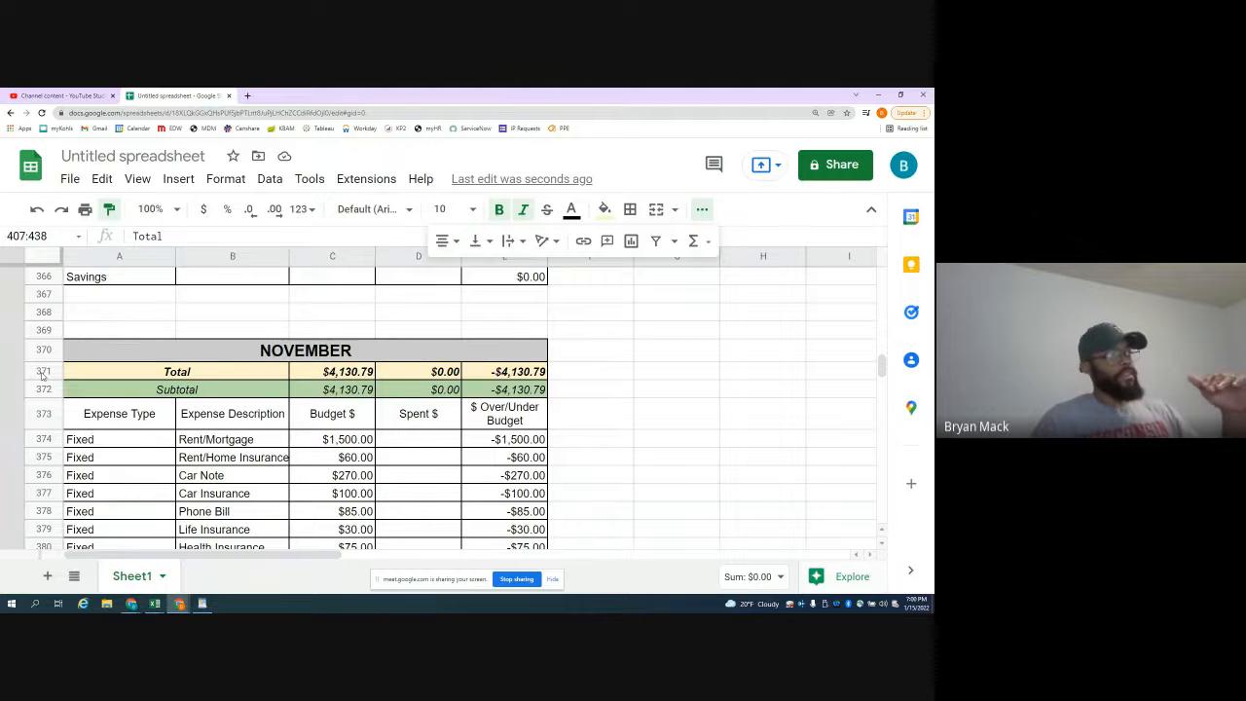
{"action": "left_click", "coordinate": [42, 371]}
{"action": "key", "text": "ctrl+v"}
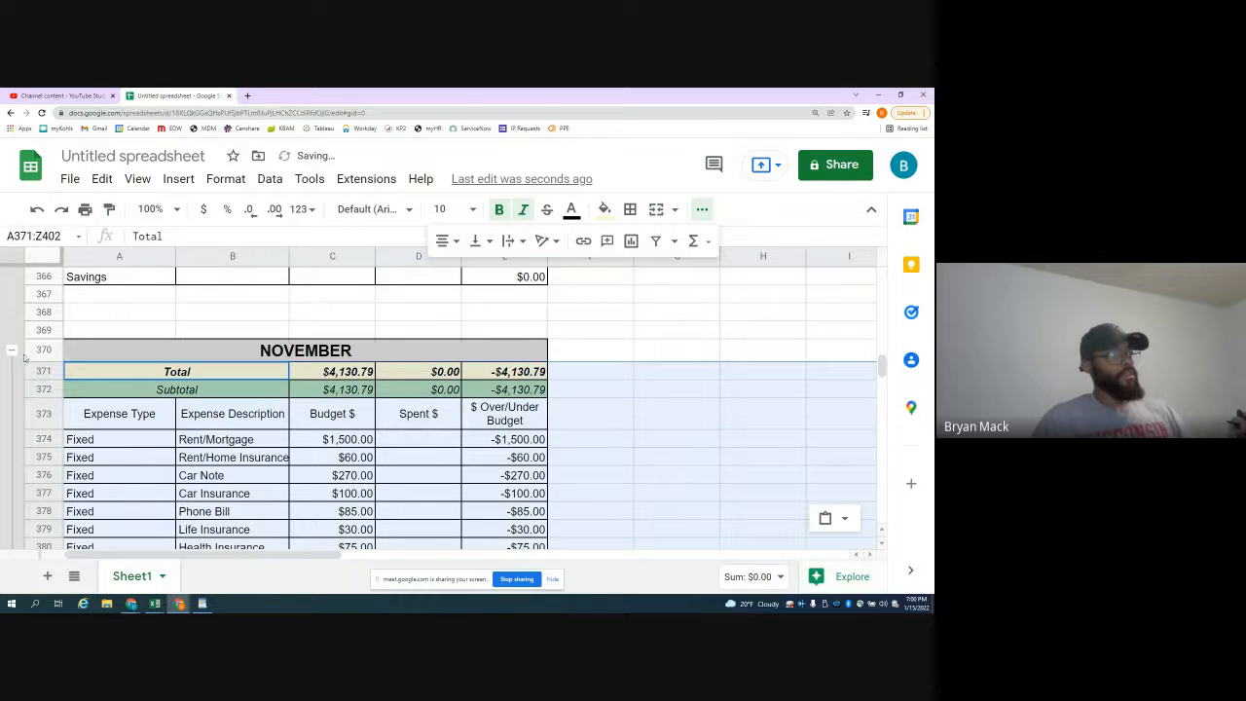
{"action": "left_click", "coordinate": [12, 350]}
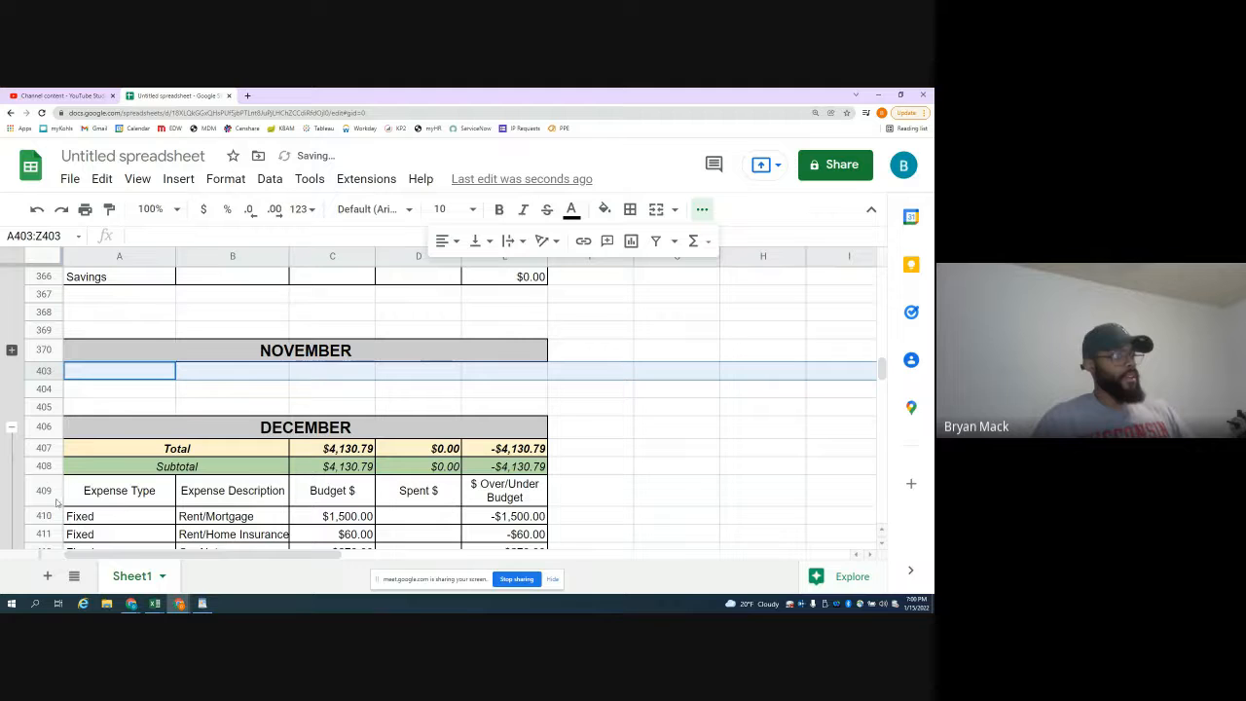
- Paint the format and grouping of December rows 407 to 438 onto the October rows starting at row 335
{"action": "left_click_drag", "start_coordinate": [46, 449], "coordinate": [121, 329]}
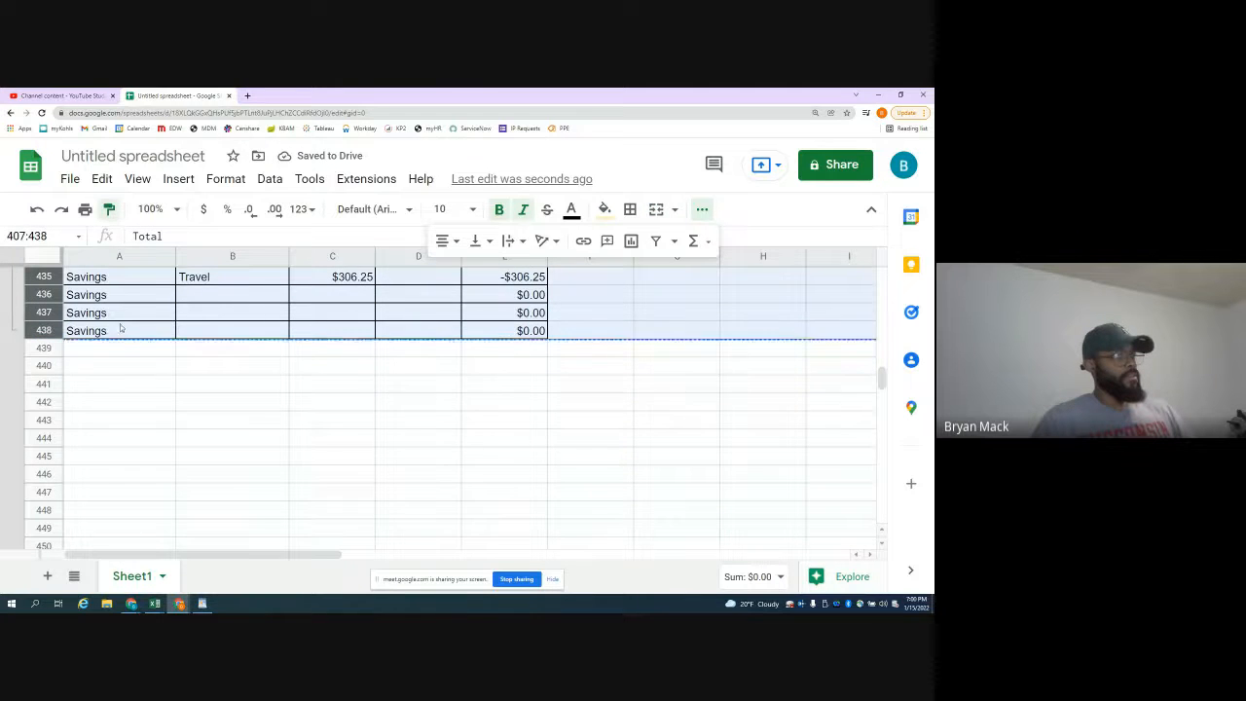
{"action": "scroll", "coordinate": [117, 350], "scroll_direction": "up", "scroll_amount": 20}
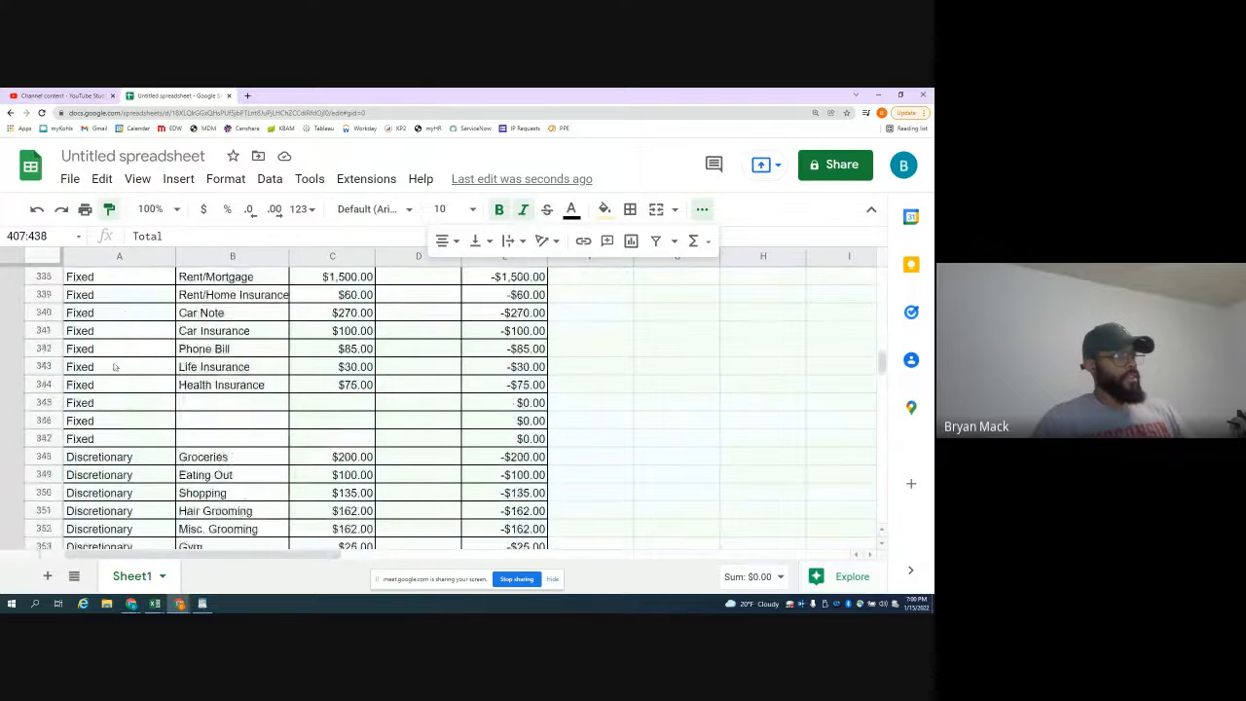
{"action": "scroll", "coordinate": [114, 366], "scroll_direction": "up", "scroll_amount": 3}
{"action": "left_click_drag", "start_coordinate": [35, 360], "coordinate": [43, 358]}
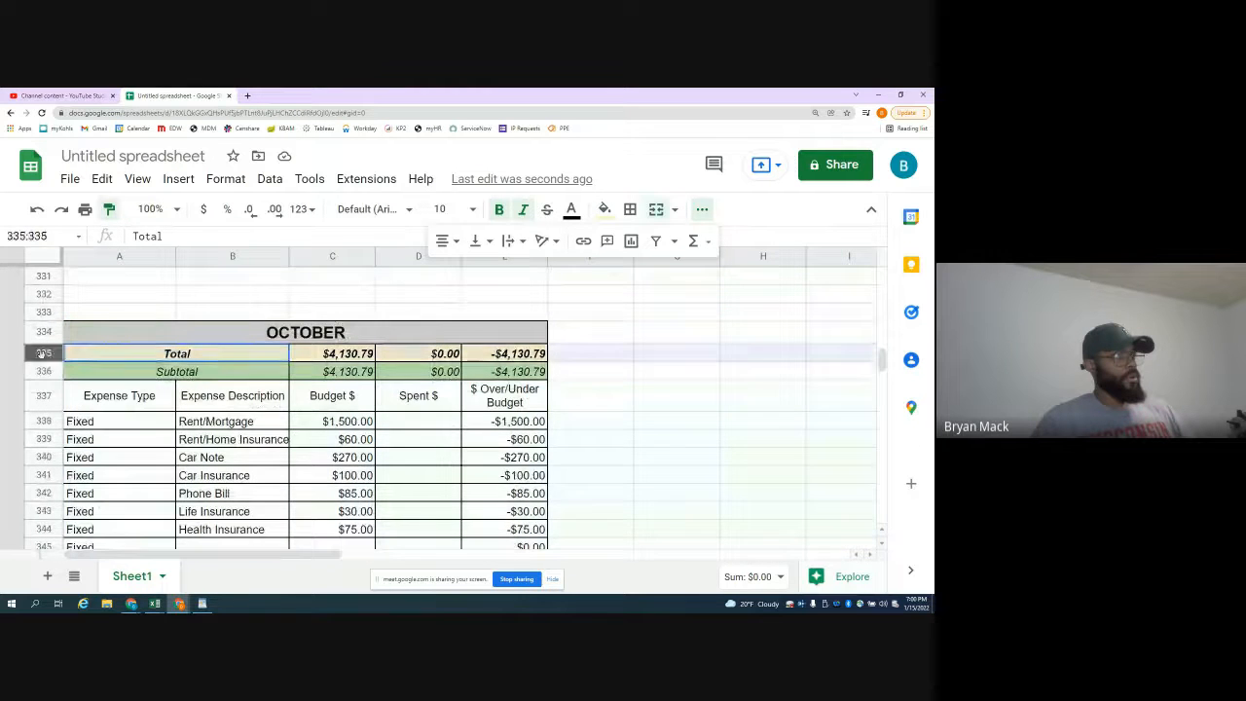
{"action": "scroll", "coordinate": [68, 438], "scroll_direction": "down", "scroll_amount": 6}
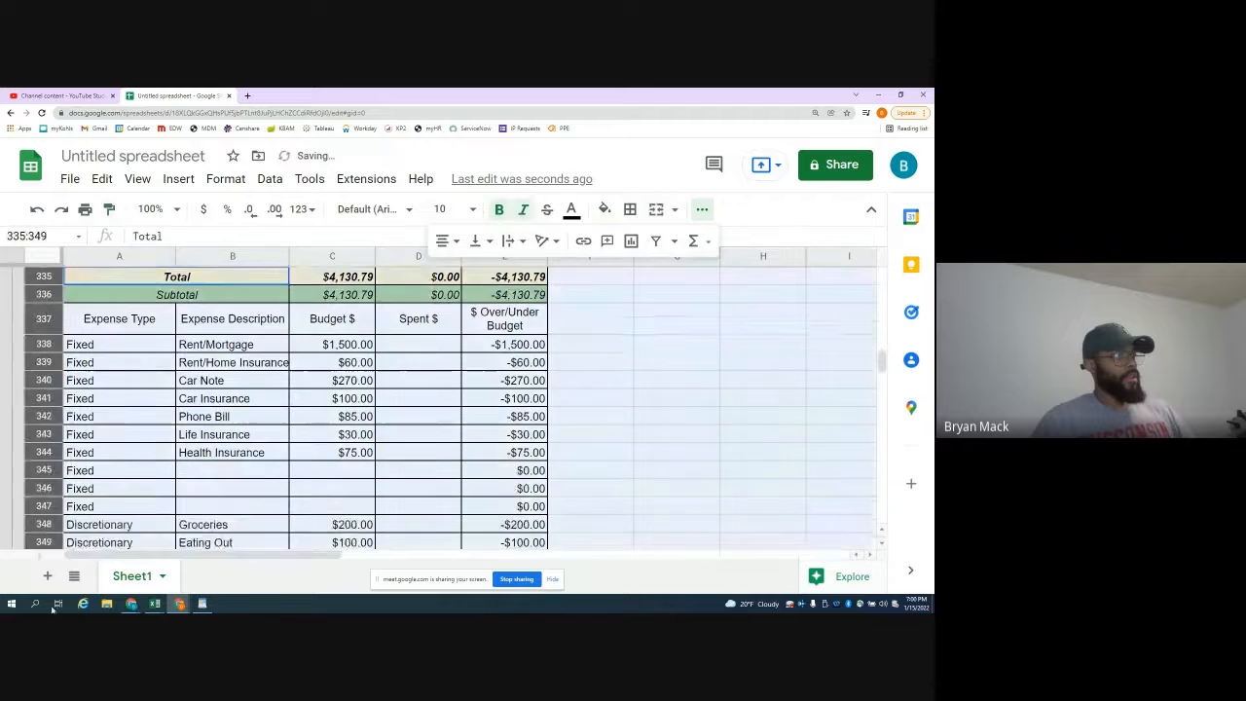
{"action": "scroll", "coordinate": [58, 525], "scroll_direction": "down", "scroll_amount": 4}
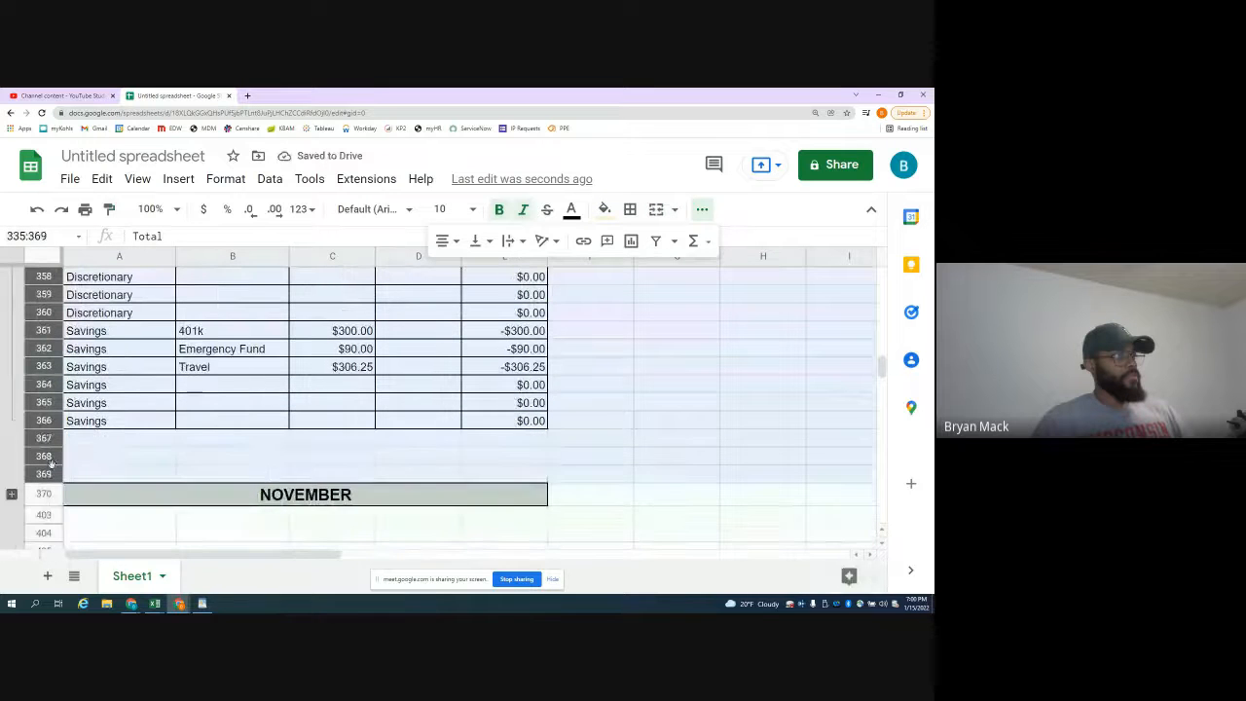
- Paint the format and grouping of October rows 335 to 366 onto the September rows starting at row 299
{"action": "scroll", "coordinate": [90, 441], "scroll_direction": "up", "scroll_amount": 4}
{"action": "scroll", "coordinate": [85, 359], "scroll_direction": "up", "scroll_amount": 4}
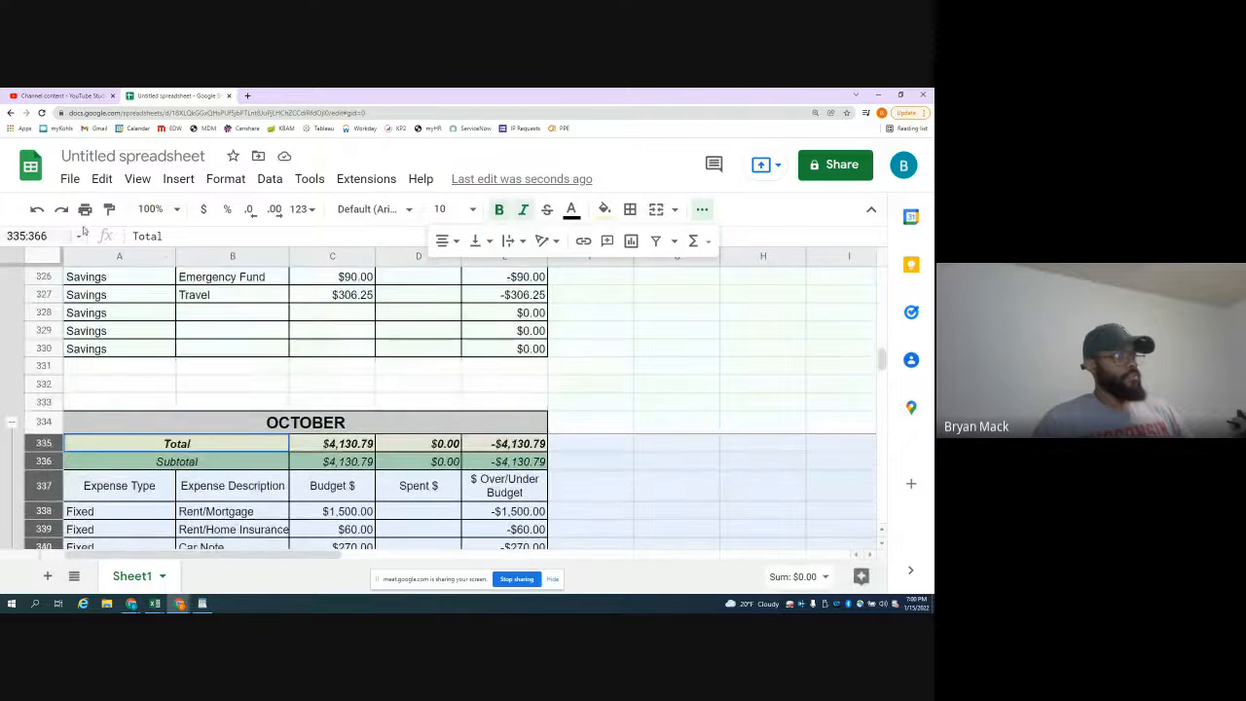
{"action": "scroll", "coordinate": [108, 397], "scroll_direction": "up", "scroll_amount": 8}
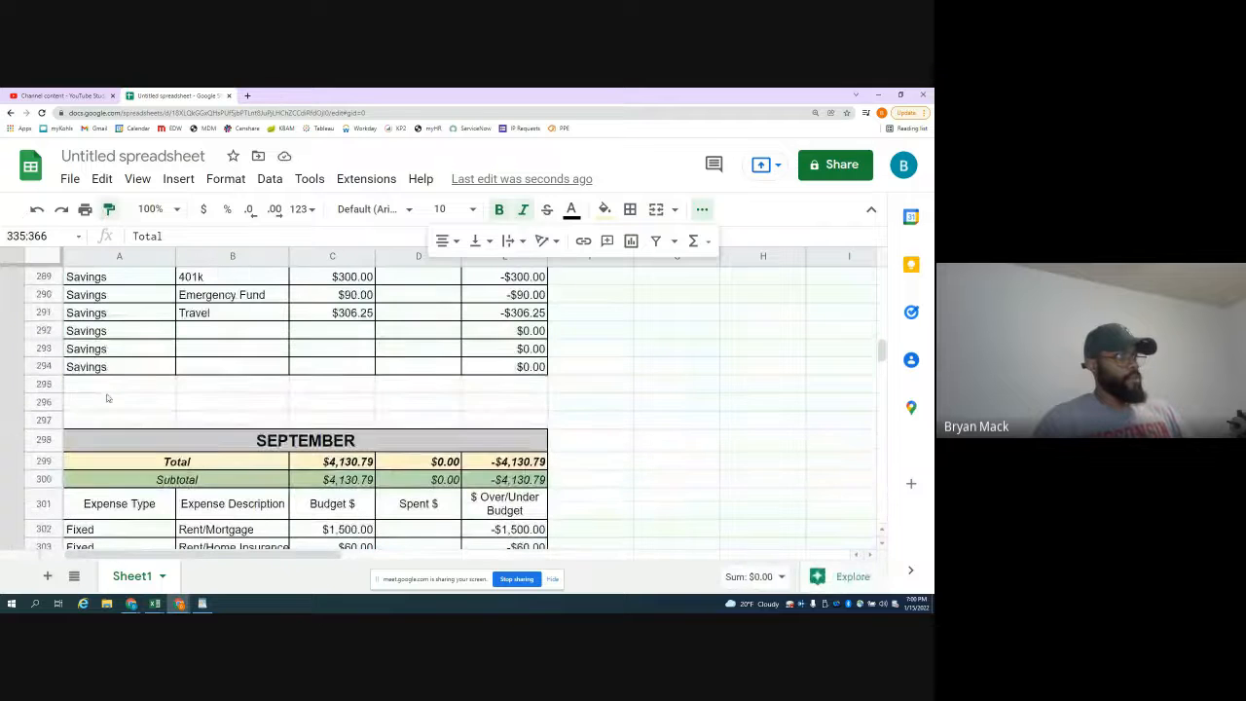
{"action": "left_click", "coordinate": [44, 461]}
{"action": "left_click", "coordinate": [106, 401]}
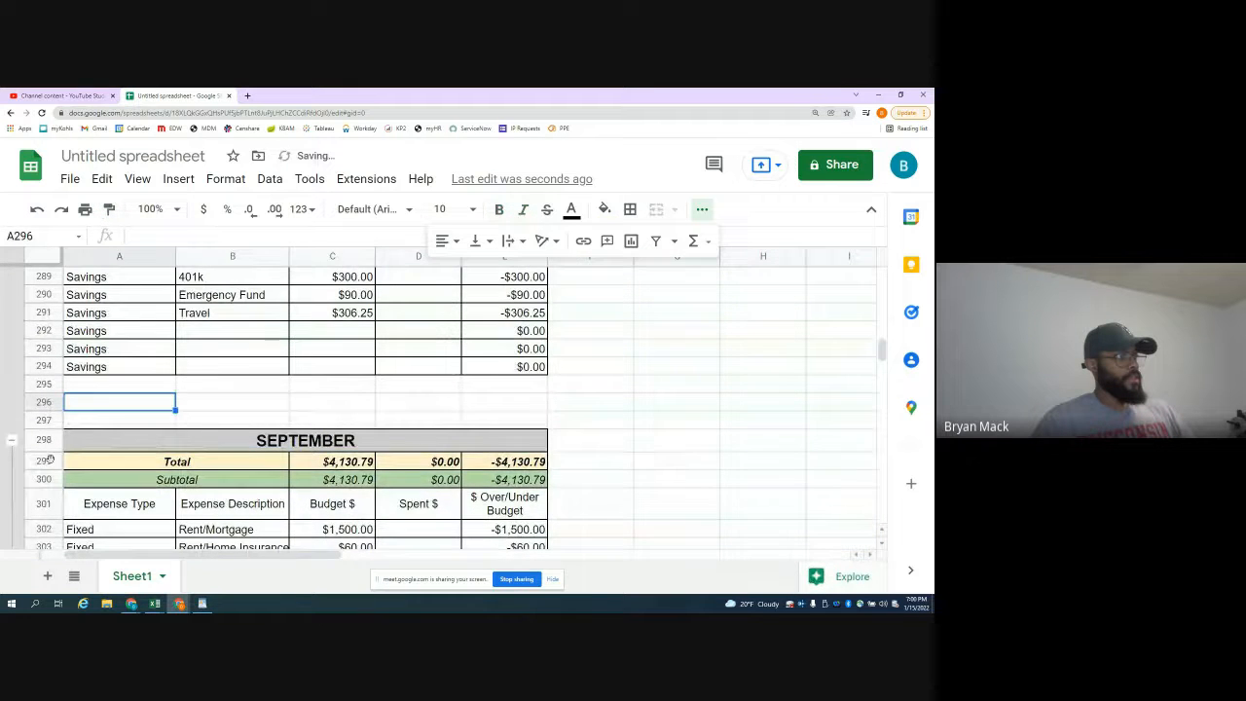
- Paint the format and grouping of September rows 299 to 330 onto the August rows starting at row 263
{"action": "mouse_move", "coordinate": [45, 460]}
{"action": "left_mouse_down"}
{"action": "mouse_move", "coordinate": [45, 570]}
{"action": "mouse_move", "coordinate": [44, 493]}
{"action": "left_mouse_up"}
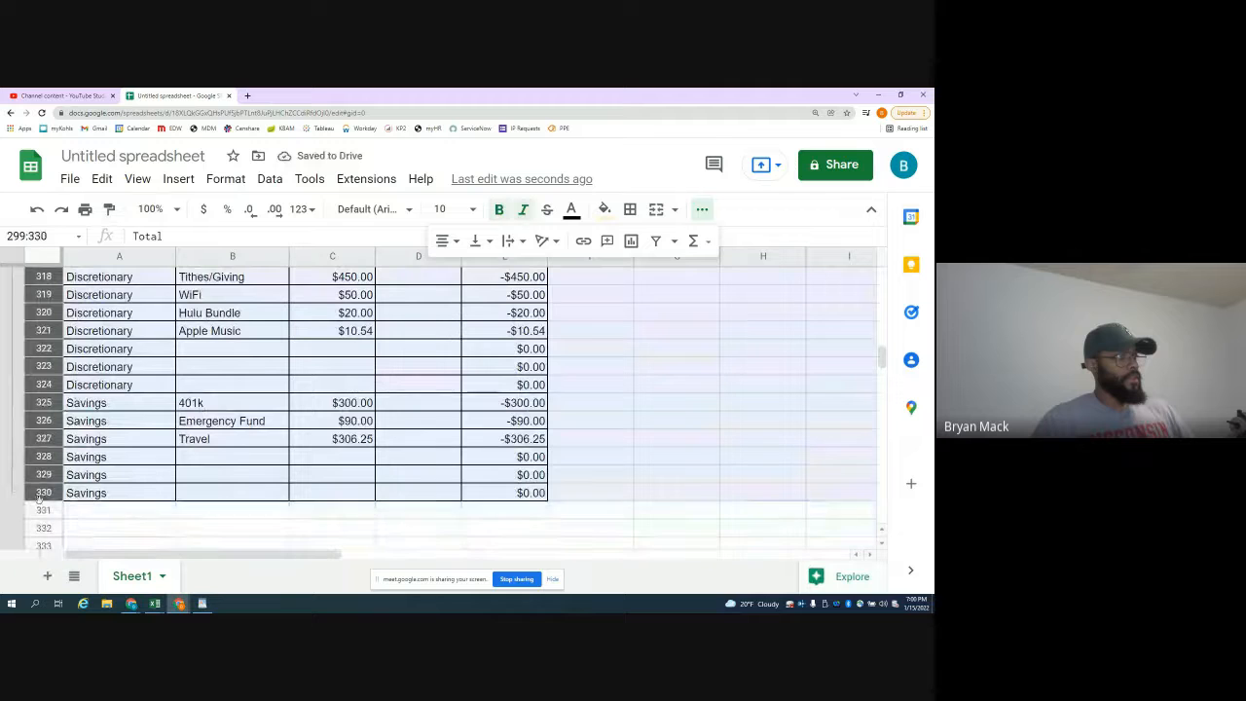
{"action": "left_click", "coordinate": [110, 209]}
{"action": "scroll", "coordinate": [89, 395], "scroll_direction": "up", "scroll_amount": 12}
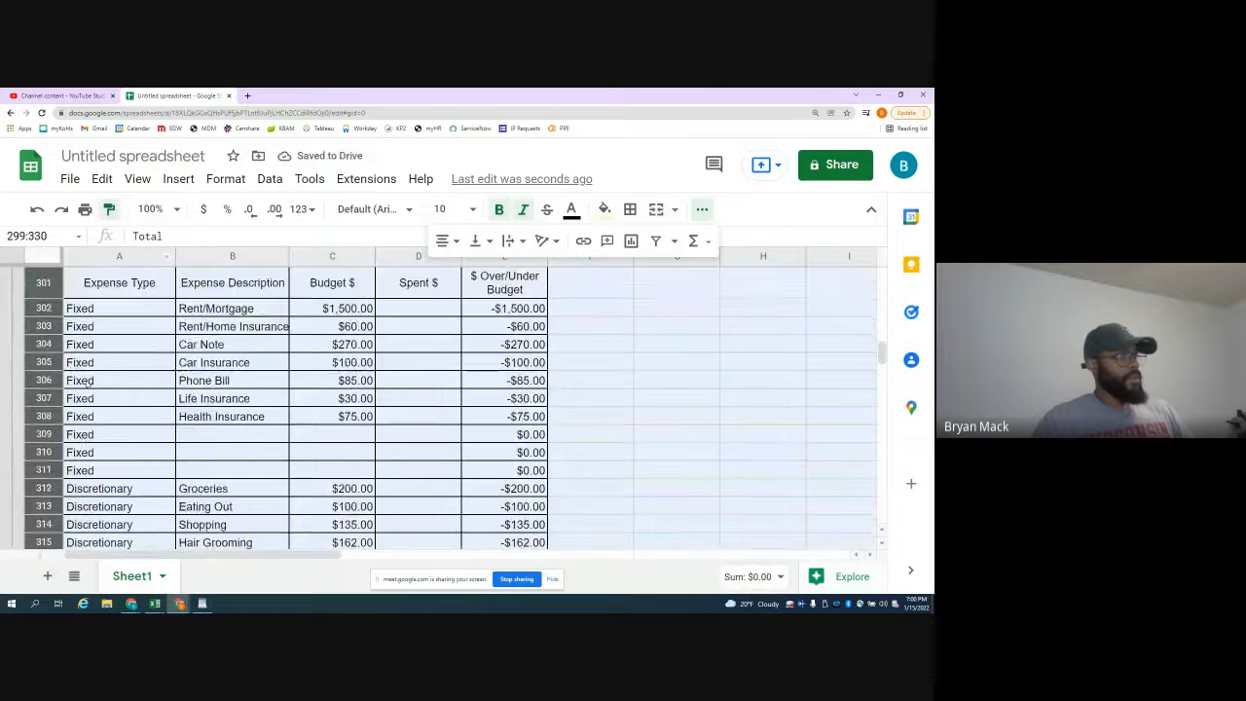
{"action": "scroll", "coordinate": [89, 395], "scroll_direction": "up", "scroll_amount": 1}
{"action": "left_click", "coordinate": [44, 461]}
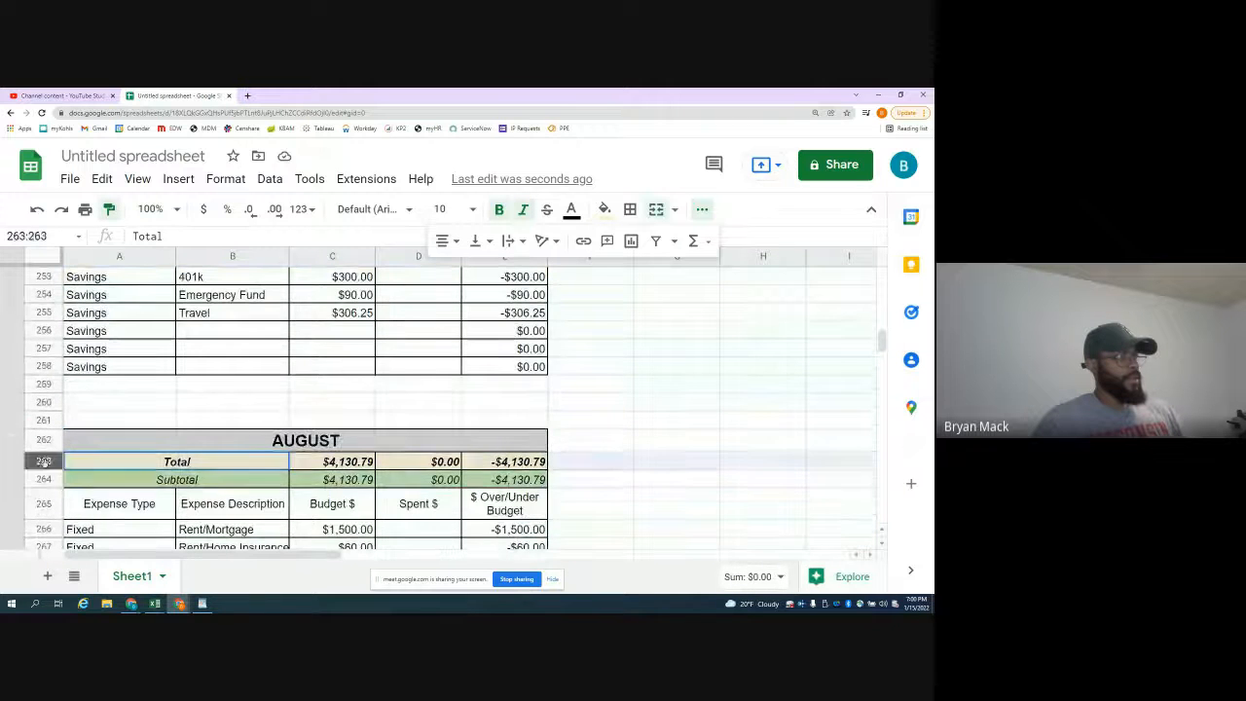
{"action": "left_click", "coordinate": [88, 403]}
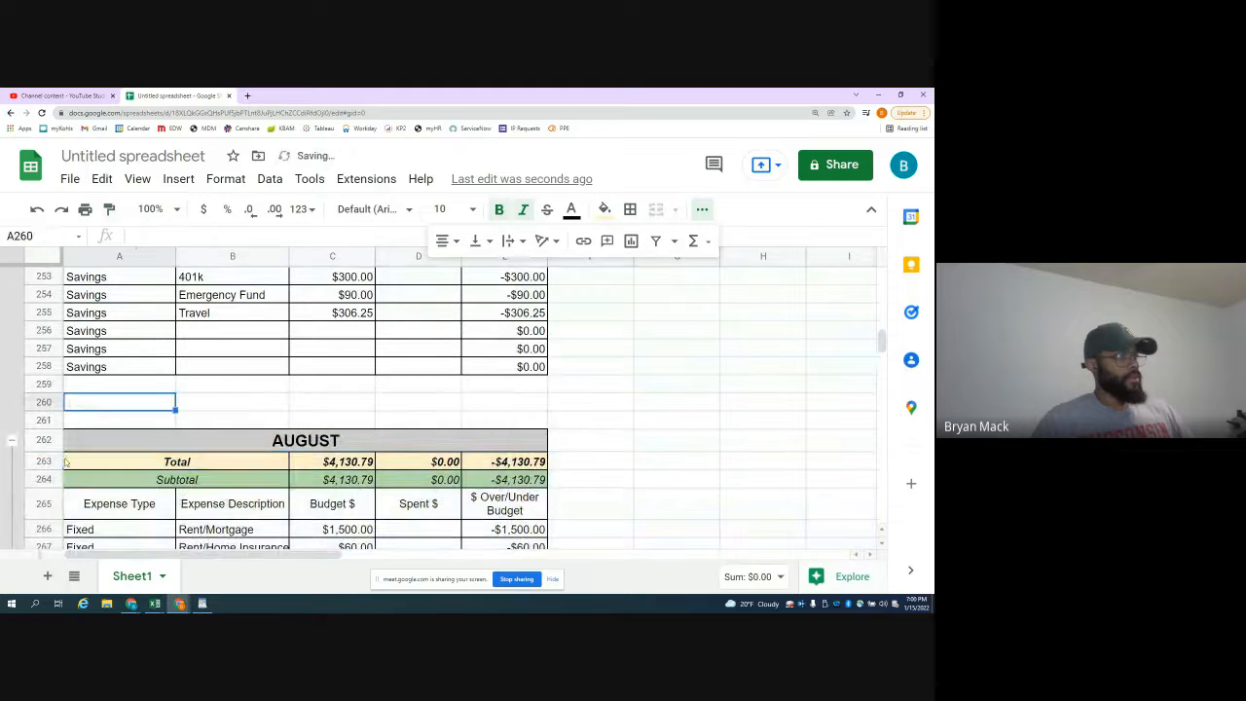
- Paint the format and grouping of August rows 263 to 294 onto the July rows starting at row 227
{"action": "mouse_move", "coordinate": [43, 461]}
{"action": "left_mouse_down"}
{"action": "mouse_move", "coordinate": [44, 560]}
{"action": "mouse_move", "coordinate": [44, 330]}
{"action": "left_mouse_up"}
{"action": "left_click", "coordinate": [109, 210]}
{"action": "scroll", "coordinate": [128, 343], "scroll_direction": "up", "scroll_amount": 1}
{"action": "scroll", "coordinate": [125, 340], "scroll_direction": "up", "scroll_amount": 15}
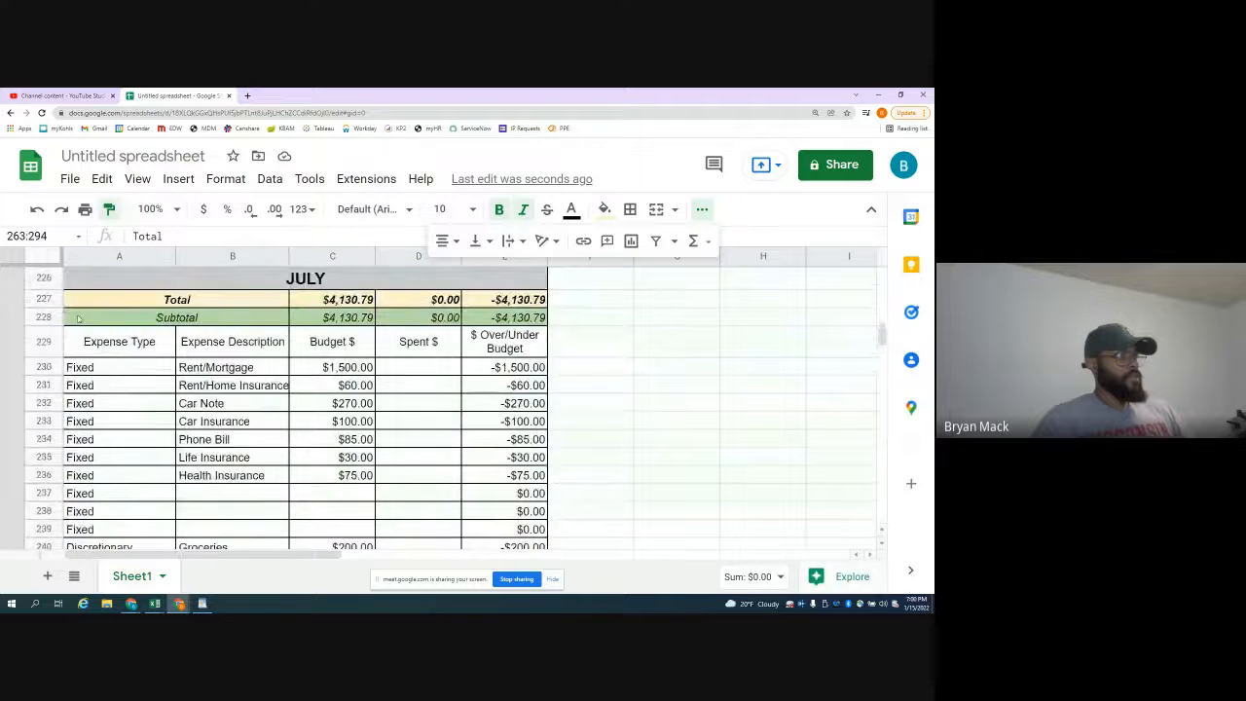
{"action": "left_click", "coordinate": [55, 306]}
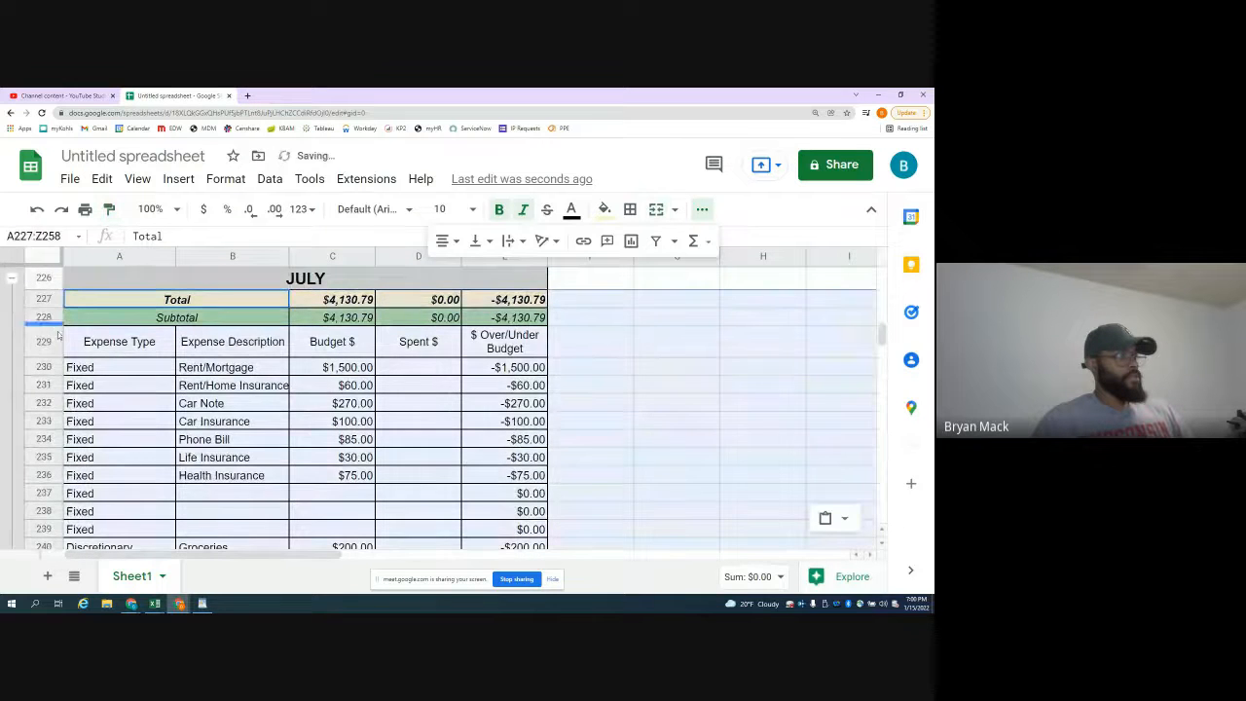
{"action": "scroll", "coordinate": [62, 341], "scroll_direction": "up", "scroll_amount": 2}
{"action": "left_click", "coordinate": [133, 441]}
- Paint the format and grouping of July rows 227 to 258 onto the June rows starting at row 191
{"action": "mouse_move", "coordinate": [43, 478]}
{"action": "left_mouse_down"}
{"action": "mouse_move", "coordinate": [55, 592]}
{"action": "mouse_move", "coordinate": [56, 457]}
{"action": "left_mouse_up"}
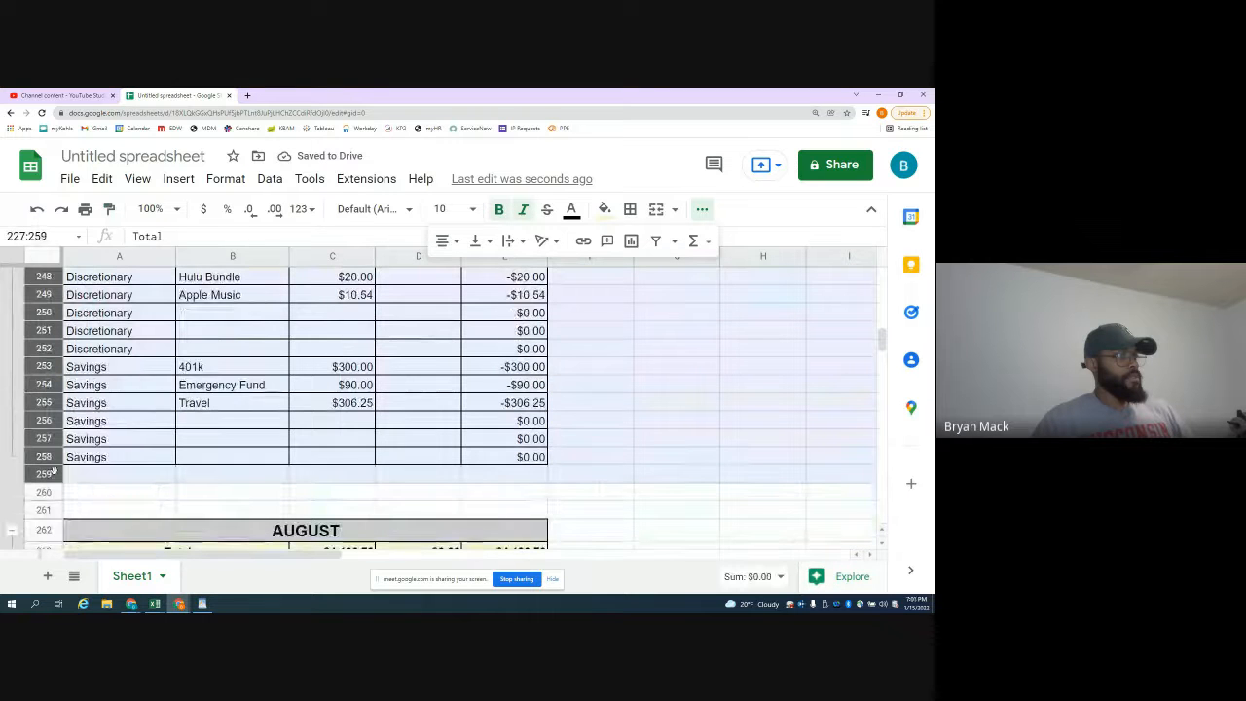
{"action": "left_click", "coordinate": [110, 210]}
{"action": "scroll", "coordinate": [88, 336], "scroll_direction": "up", "scroll_amount": 10}
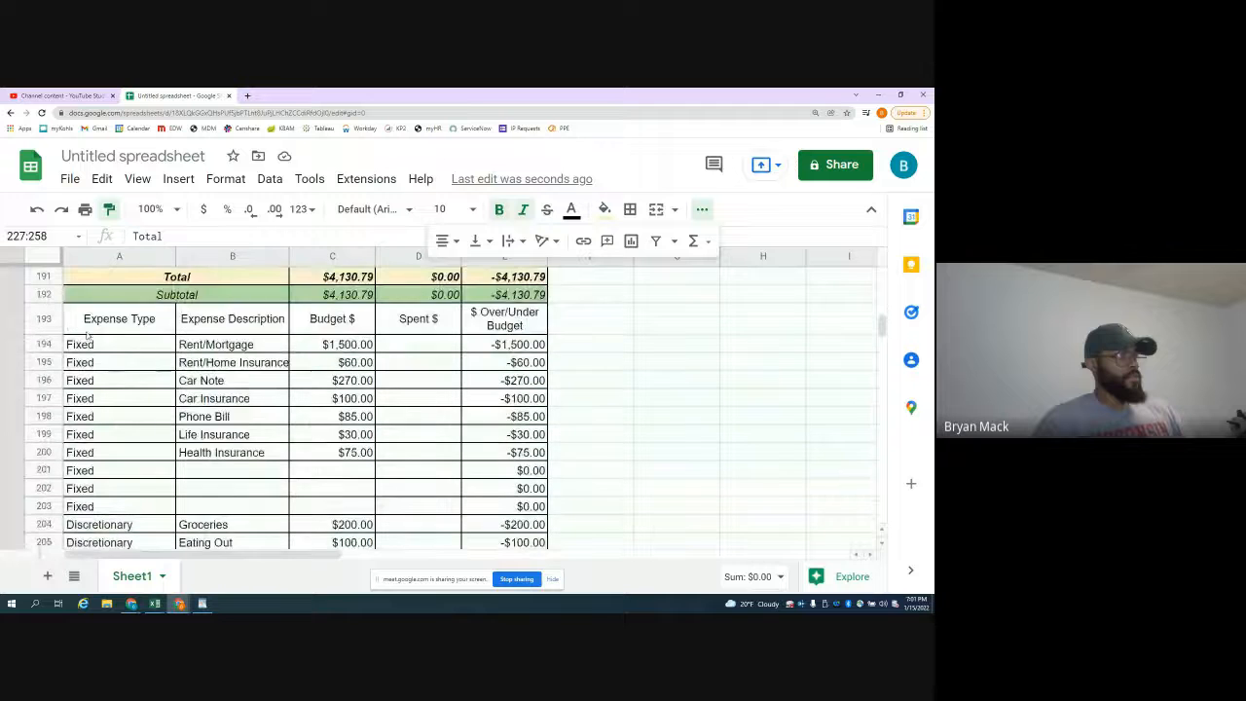
{"action": "left_click", "coordinate": [45, 278]}
{"action": "left_click", "coordinate": [115, 344]}
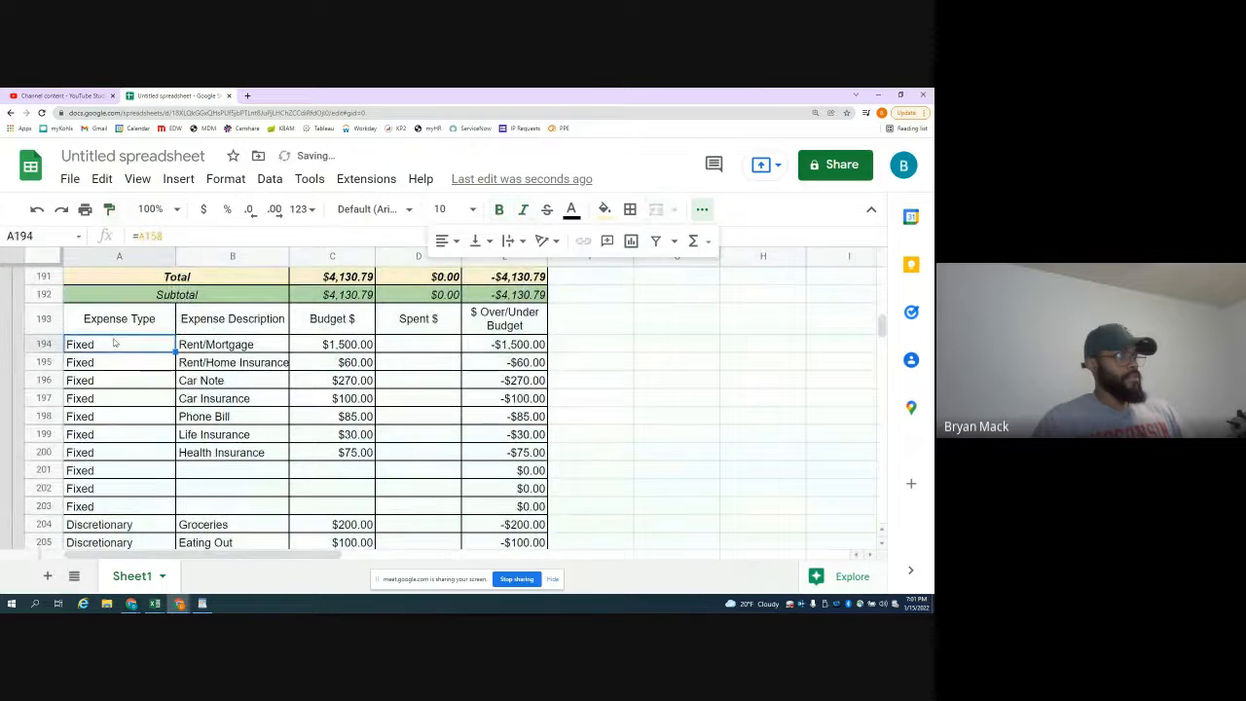
- Paint the format and grouping of June rows 191 to 222 onto the May rows starting at row 155
{"action": "scroll", "coordinate": [59, 343], "scroll_direction": "up", "scroll_amount": 1}
{"action": "left_click_drag", "start_coordinate": [53, 314], "coordinate": [73, 347]}
{"action": "left_click", "coordinate": [109, 209]}
{"action": "scroll", "coordinate": [104, 371], "scroll_direction": "up", "scroll_amount": 15}
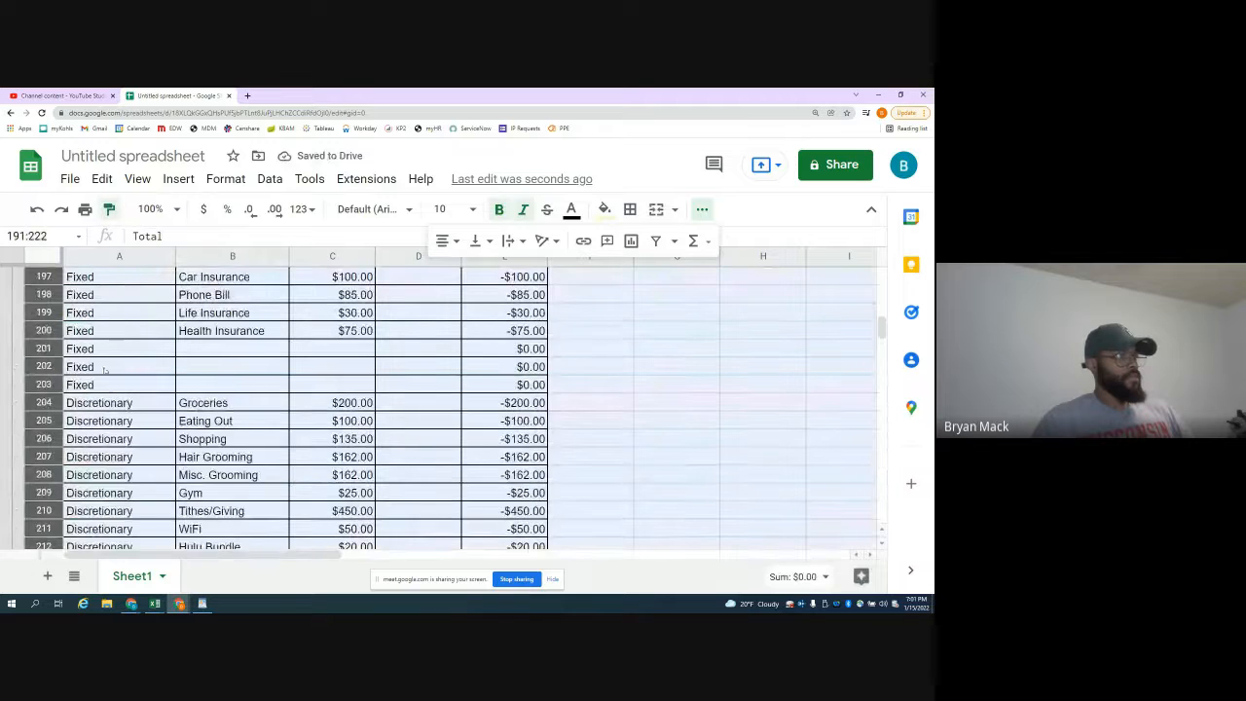
{"action": "scroll", "coordinate": [104, 371], "scroll_direction": "down", "scroll_amount": 8}
{"action": "scroll", "coordinate": [104, 371], "scroll_direction": "up", "scroll_amount": 10}
{"action": "scroll", "coordinate": [104, 370], "scroll_direction": "up", "scroll_amount": 3}
{"action": "left_click", "coordinate": [46, 372]}
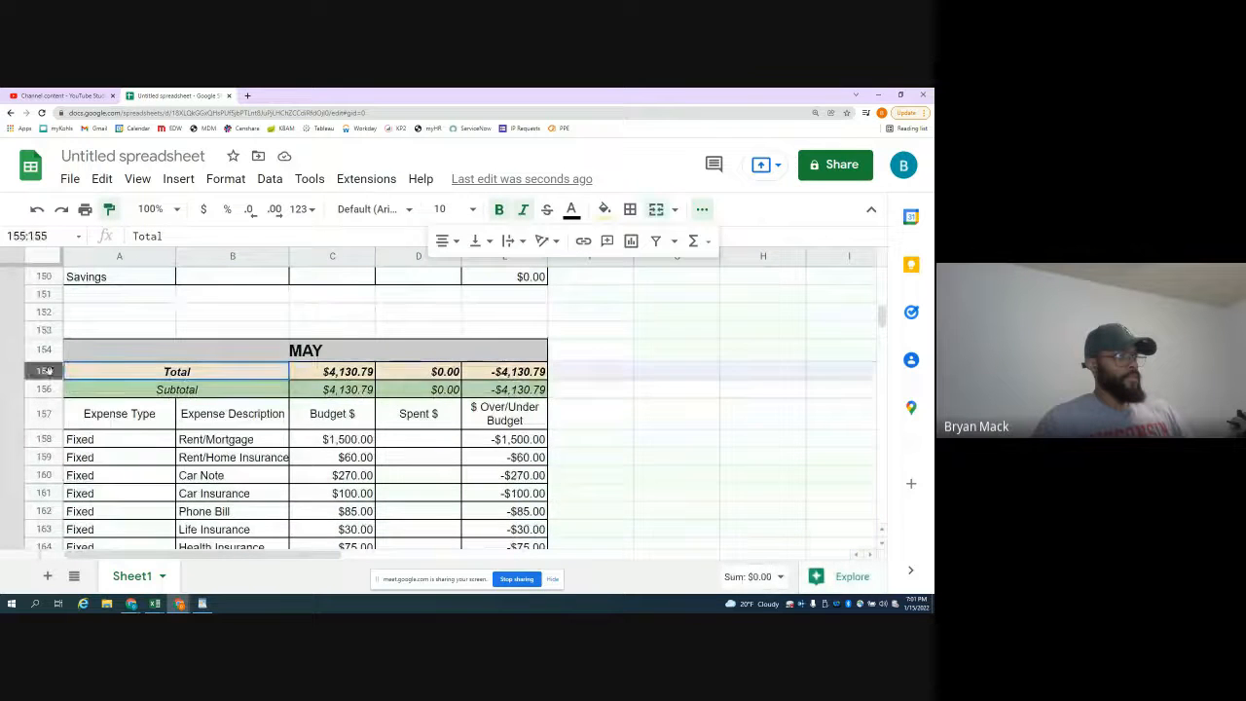
- Paint the format and grouping of May rows 155 to 186 onto the April rows starting at row 119
{"action": "scroll", "coordinate": [81, 414], "scroll_direction": "down", "scroll_amount": 9}
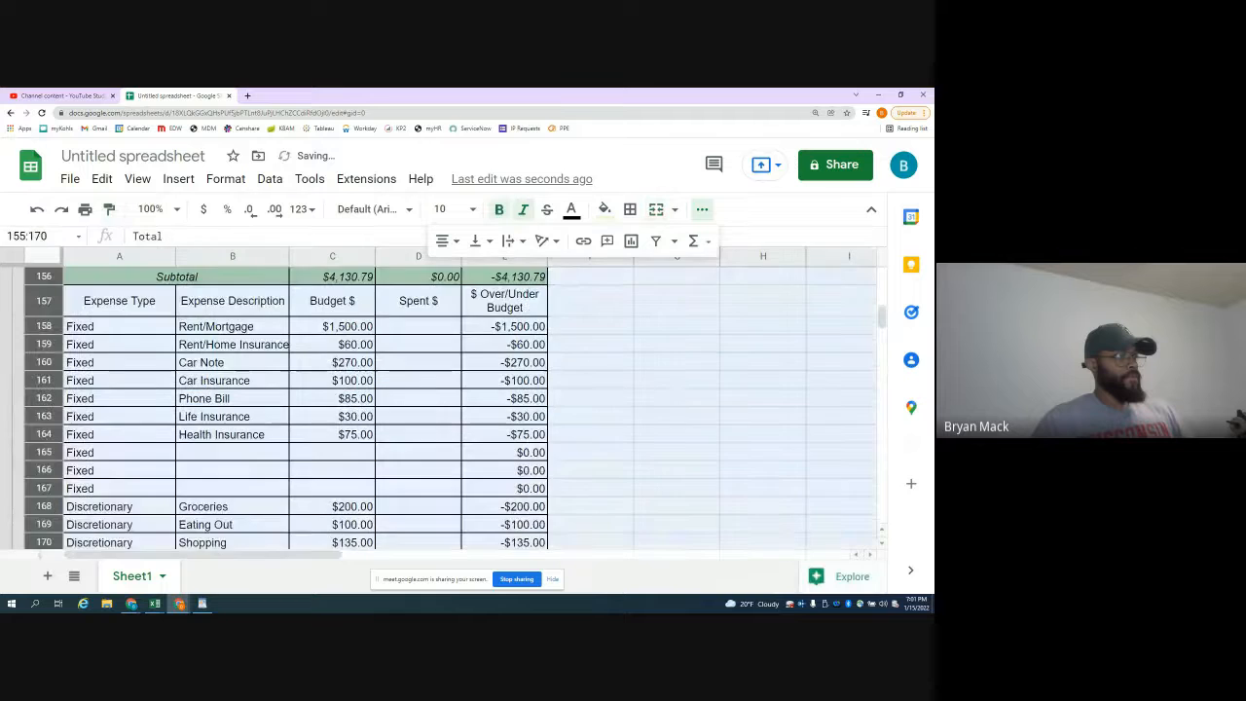
{"action": "left_click", "coordinate": [108, 211]}
{"action": "scroll", "coordinate": [64, 476], "scroll_direction": "up", "scroll_amount": 20}
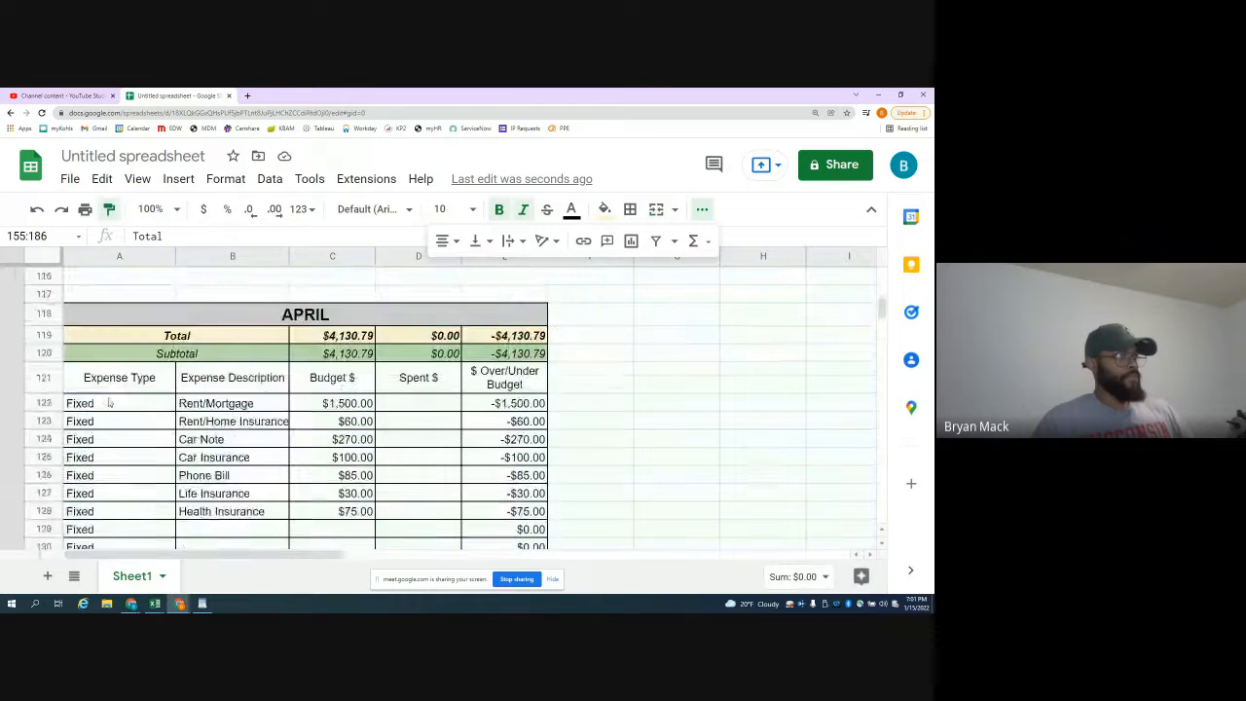
{"action": "left_click_drag", "start_coordinate": [44, 479], "coordinate": [44, 497]}
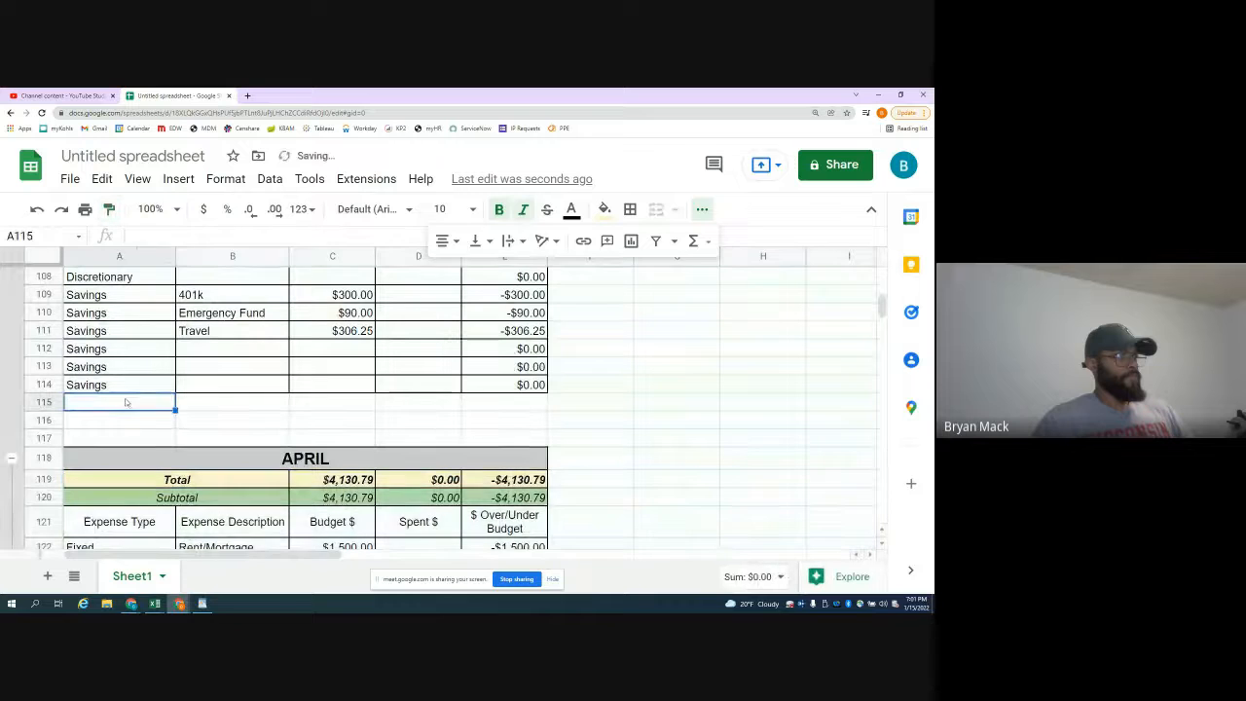
- Paint the format and grouping of April rows 119 to 150 onto the March rows starting at row 83
{"action": "left_click_drag", "start_coordinate": [53, 548], "coordinate": [53, 510]}
{"action": "left_click", "coordinate": [110, 210]}
{"action": "scroll", "coordinate": [101, 347], "scroll_direction": "up", "scroll_amount": 12}
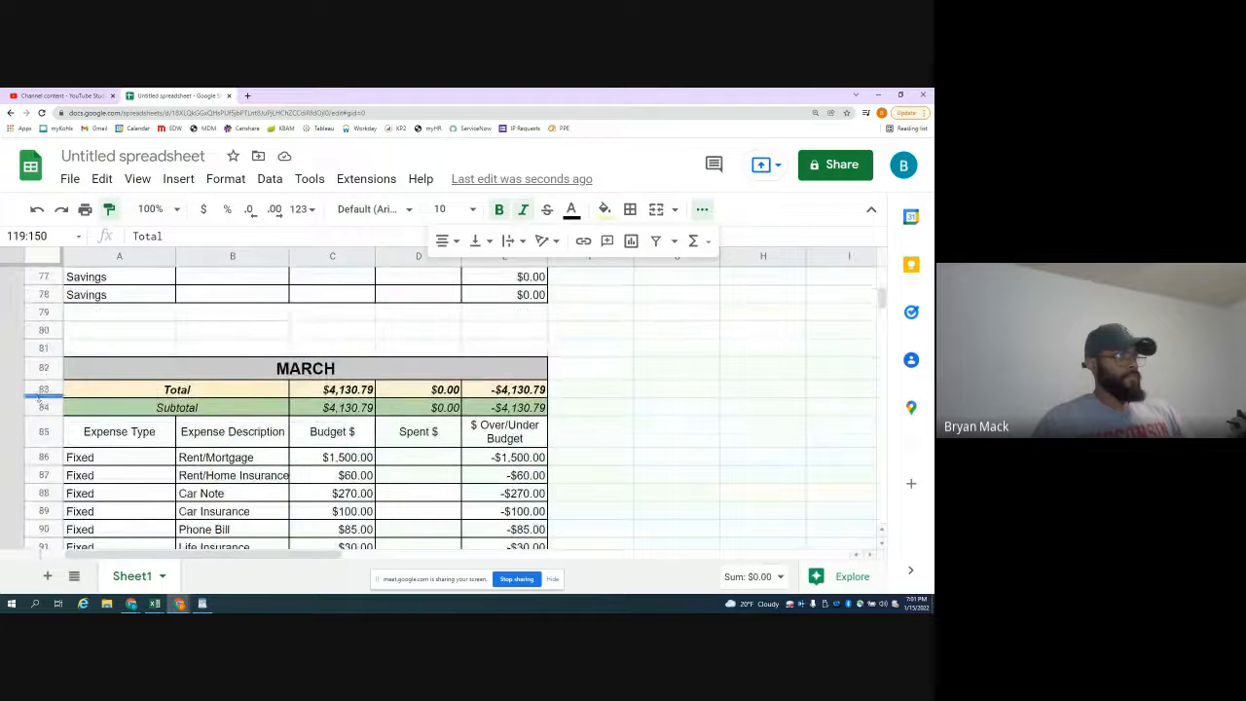
{"action": "left_click", "coordinate": [49, 395]}
{"action": "left_click", "coordinate": [129, 338]}
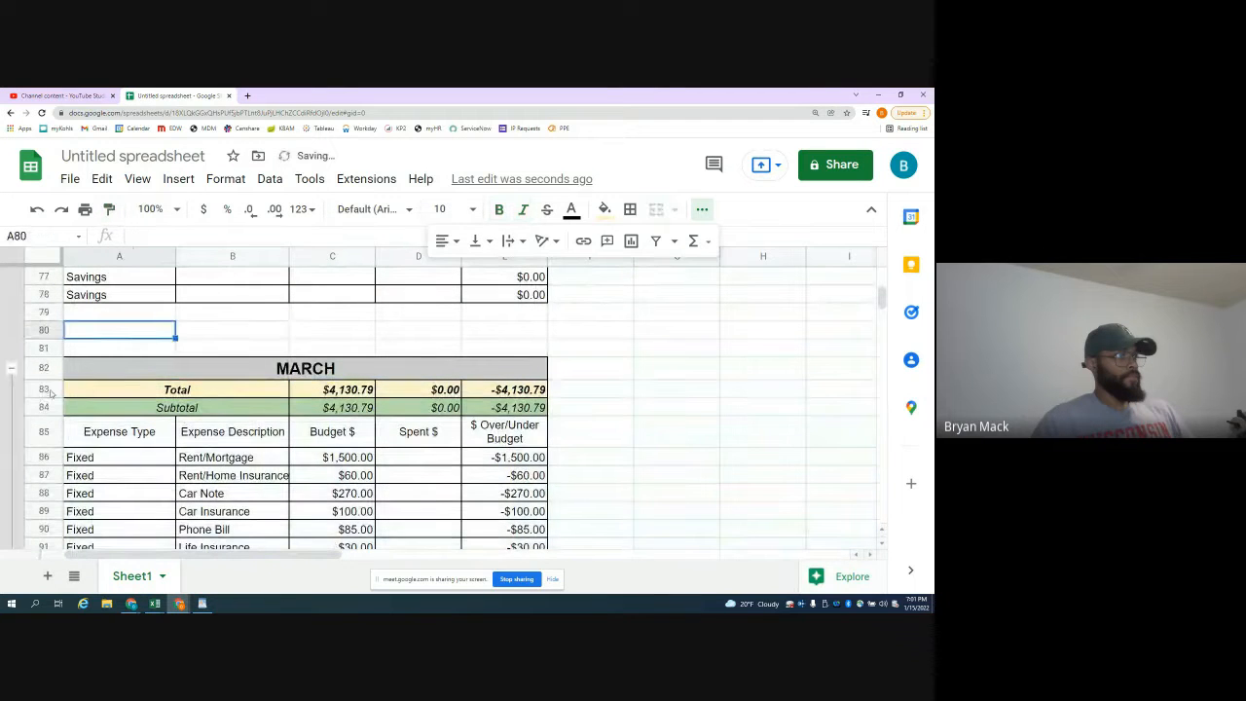
- Paint the format and grouping of March rows 83 to 114 onto the February rows starting at row 47
{"action": "mouse_move", "coordinate": [50, 392]}
{"action": "left_mouse_down"}
{"action": "mouse_move", "coordinate": [49, 552]}
{"action": "mouse_move", "coordinate": [58, 277]}
{"action": "mouse_move", "coordinate": [75, 427]}
{"action": "mouse_move", "coordinate": [75, 381]}
{"action": "left_mouse_up"}
{"action": "left_click", "coordinate": [109, 212]}
{"action": "scroll", "coordinate": [102, 332], "scroll_direction": "up", "scroll_amount": 15}
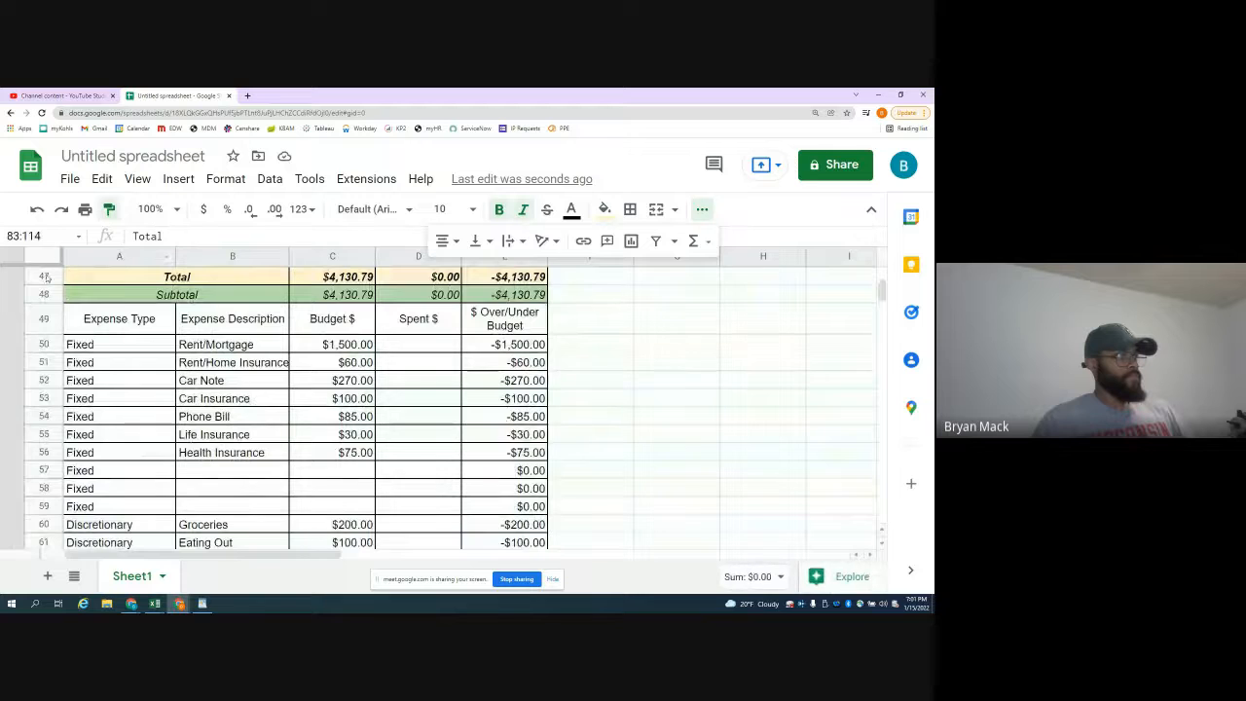
{"action": "left_click", "coordinate": [47, 277]}
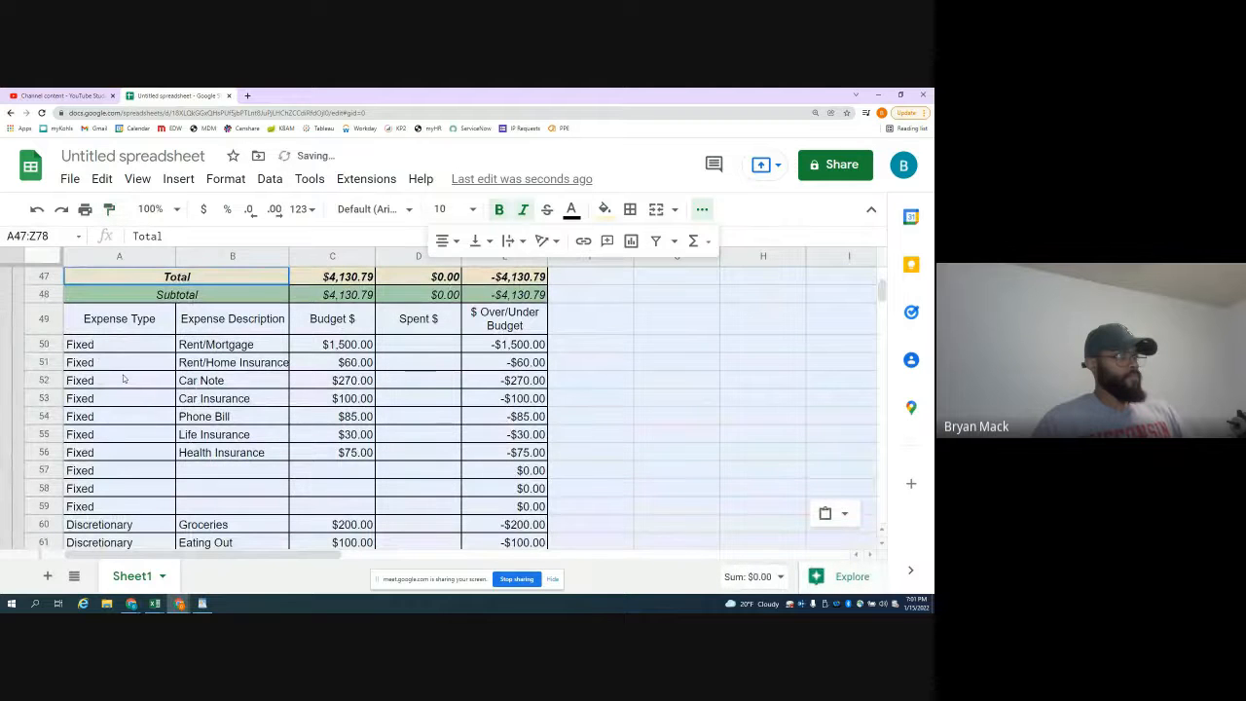
- Paint the format and grouping of February rows 47 to 78 onto the January rows starting at row 11
{"action": "scroll", "coordinate": [124, 379], "scroll_direction": "up", "scroll_amount": 3}
{"action": "left_click_drag", "start_coordinate": [45, 367], "coordinate": [44, 331]}
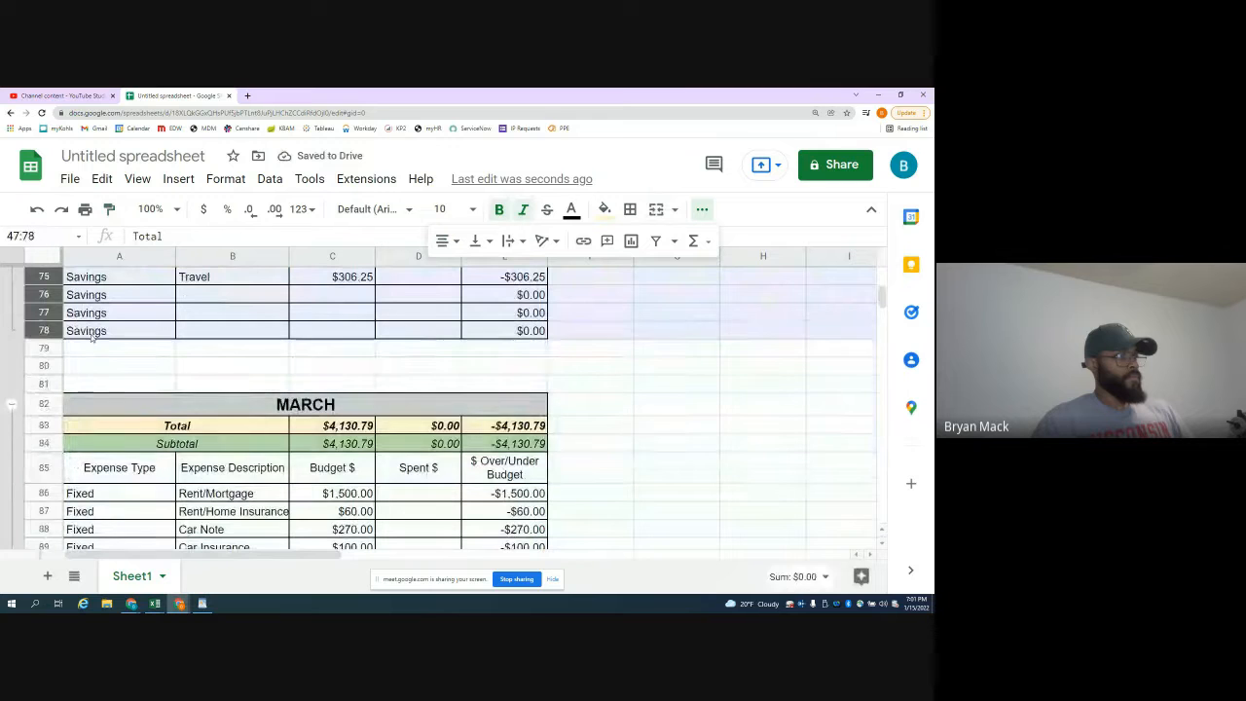
{"action": "left_click", "coordinate": [109, 210]}
{"action": "scroll", "coordinate": [111, 351], "scroll_direction": "up", "scroll_amount": 15}
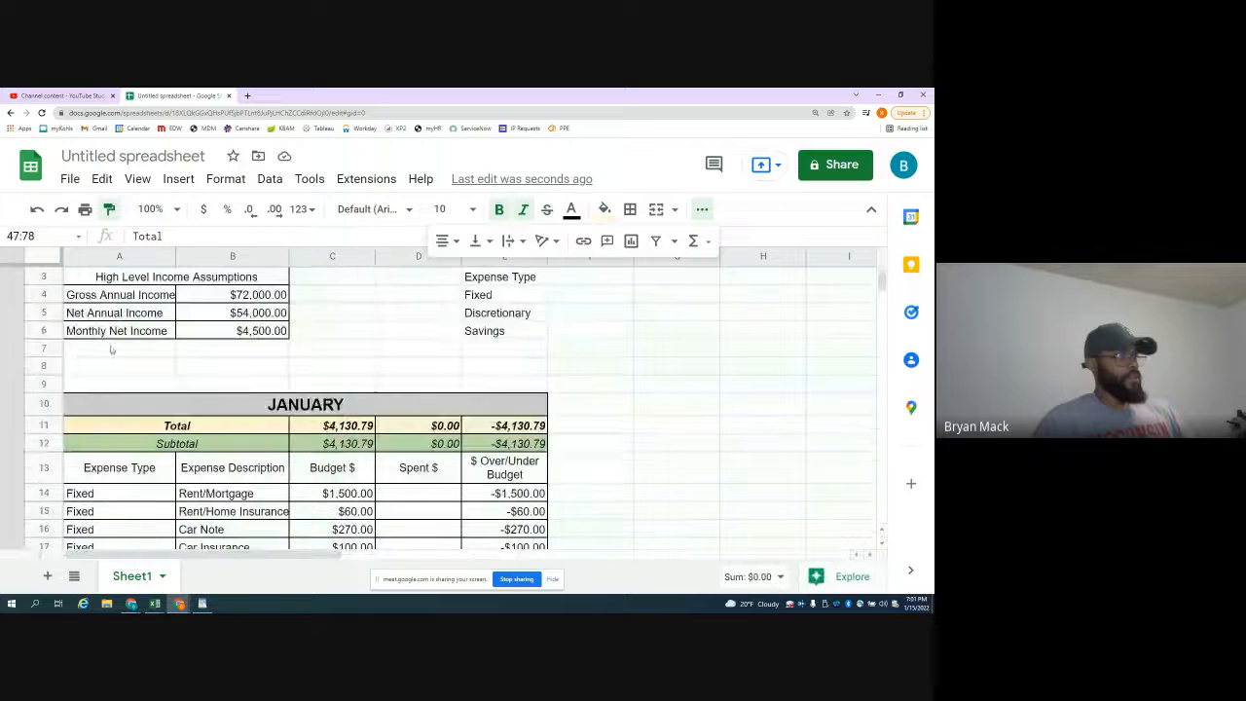
{"action": "left_click", "coordinate": [46, 427]}
{"action": "left_click", "coordinate": [195, 371]}
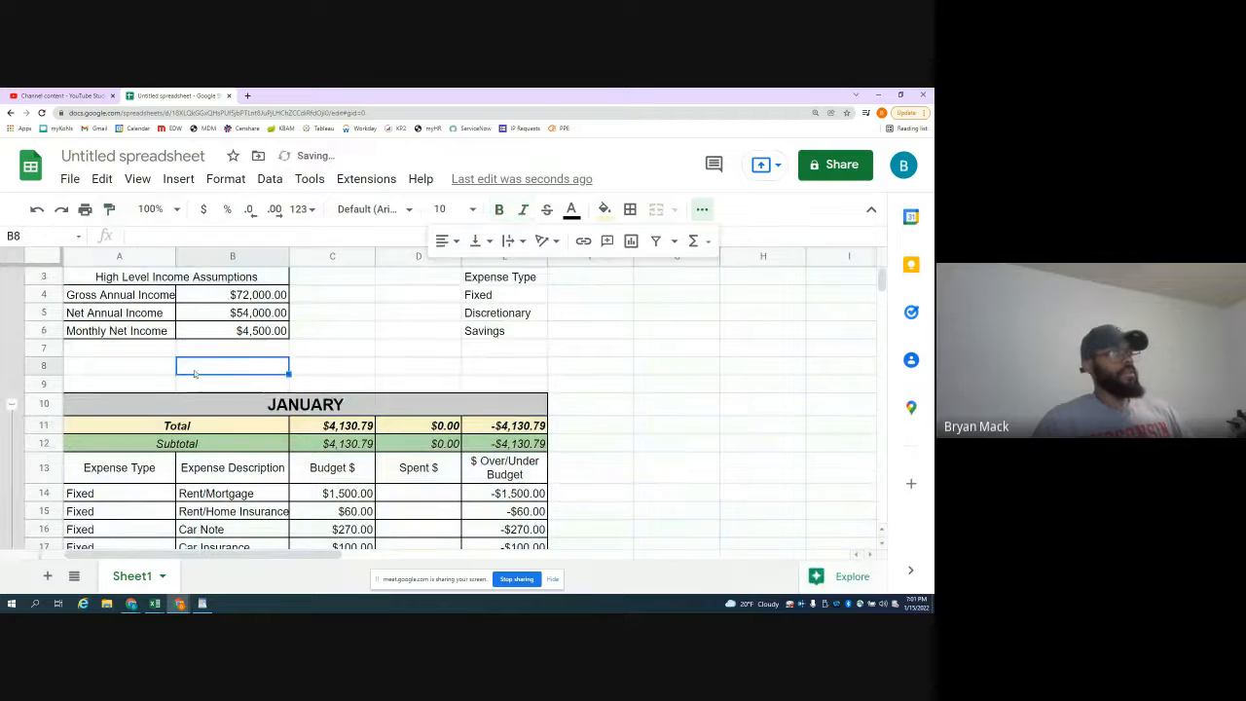
- Collapse the February, March, April and May row groups
{"action": "scroll", "coordinate": [85, 404], "scroll_direction": "down", "scroll_amount": 7}
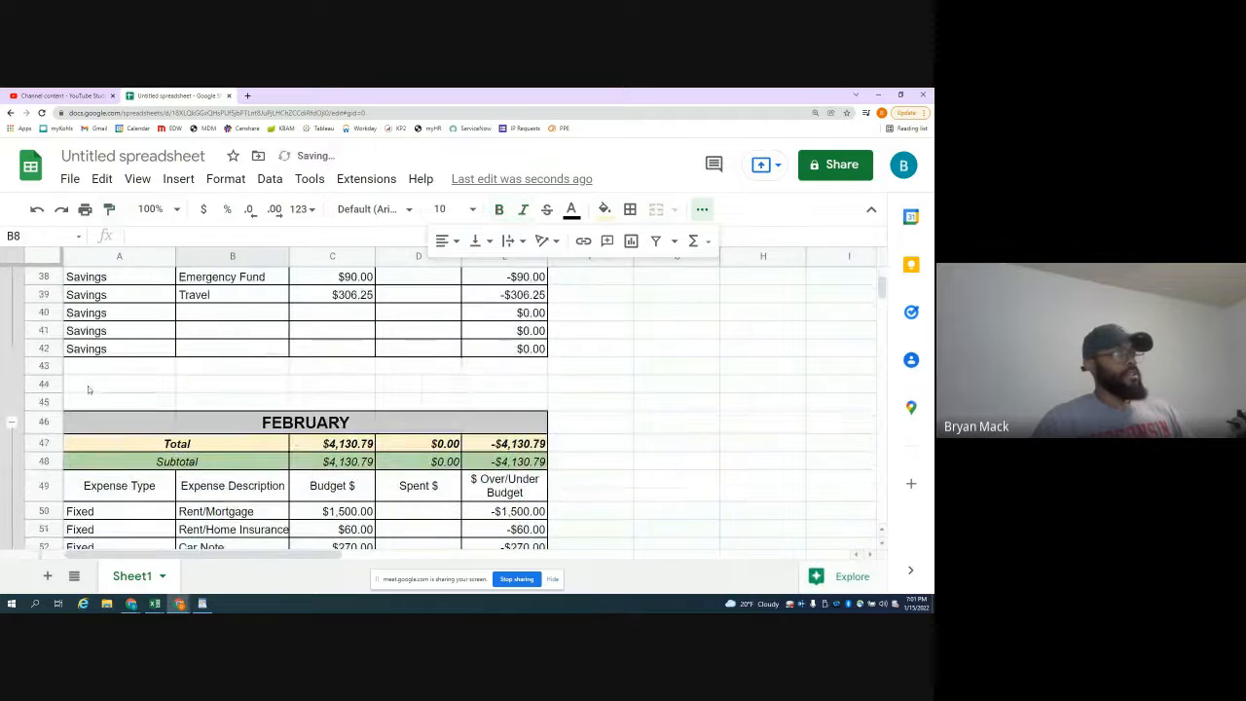
{"action": "left_click", "coordinate": [12, 424]}
{"action": "left_click", "coordinate": [12, 373]}
{"action": "left_click", "coordinate": [12, 449]}
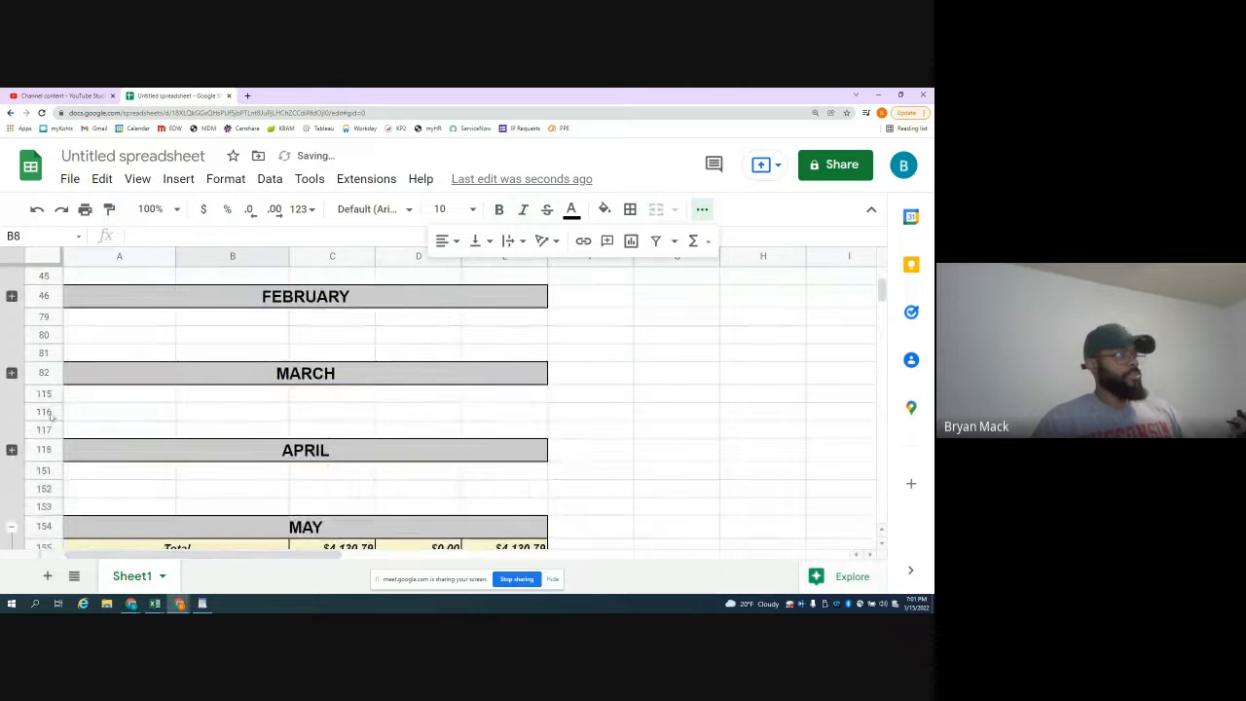
{"action": "scroll", "coordinate": [10, 440], "scroll_direction": "down", "scroll_amount": 2}
{"action": "left_click", "coordinate": [12, 431]}
- Collapse the row groups for June through October and for December
{"action": "scroll", "coordinate": [37, 409], "scroll_direction": "down", "scroll_amount": 3}
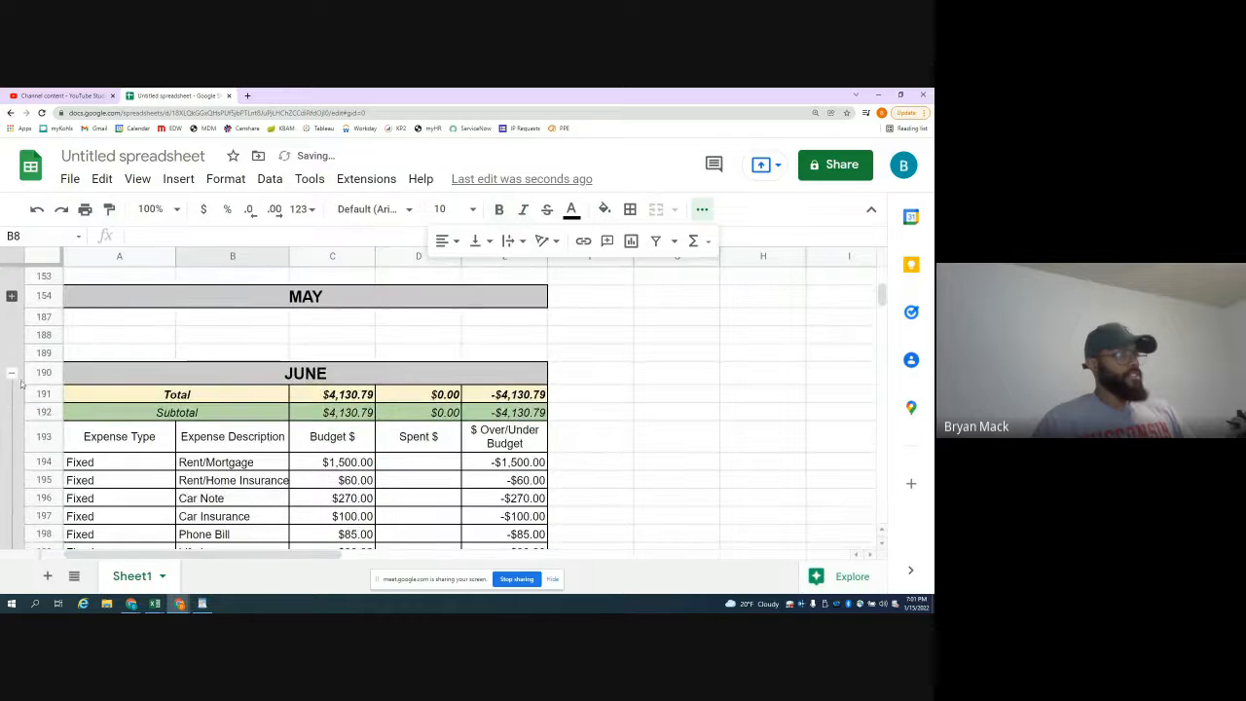
{"action": "left_click", "coordinate": [12, 373]}
{"action": "left_click", "coordinate": [12, 449]}
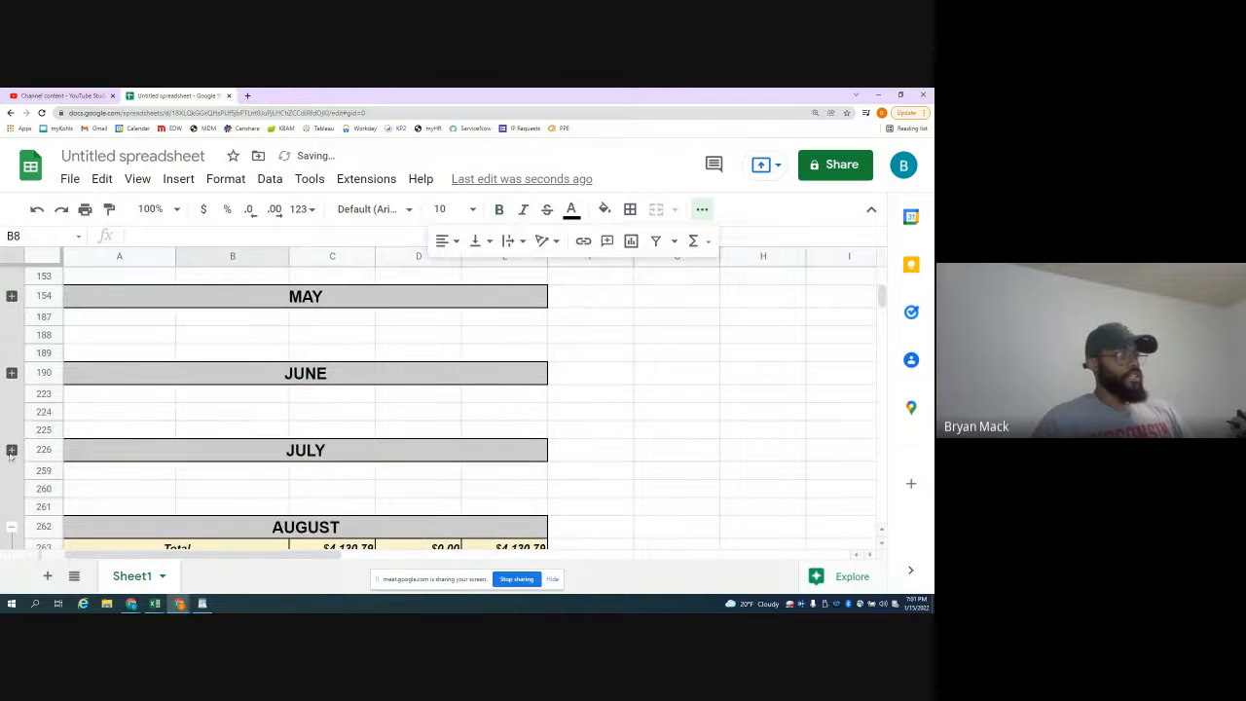
{"action": "left_click", "coordinate": [13, 528]}
{"action": "scroll", "coordinate": [68, 402], "scroll_direction": "down", "scroll_amount": 5}
{"action": "left_click", "coordinate": [12, 373]}
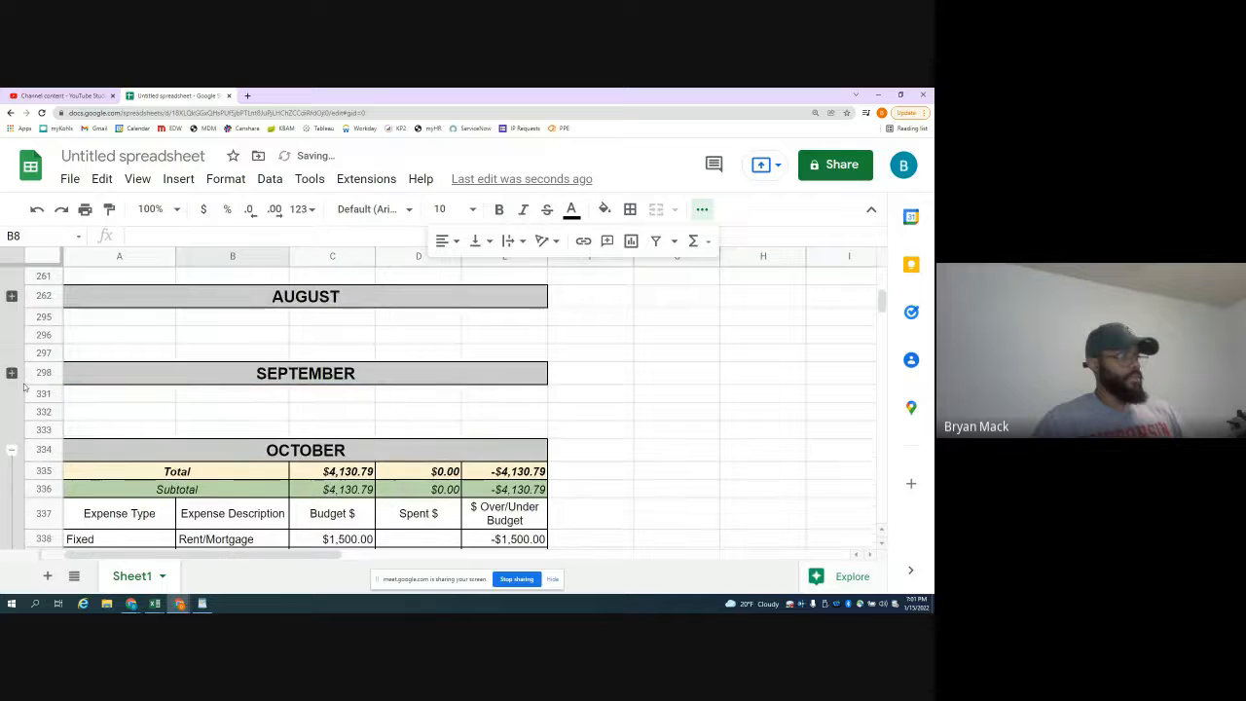
{"action": "left_click", "coordinate": [11, 450]}
{"action": "scroll", "coordinate": [56, 412], "scroll_direction": "down", "scroll_amount": 2}
{"action": "scroll", "coordinate": [27, 443], "scroll_direction": "down", "scroll_amount": 1}
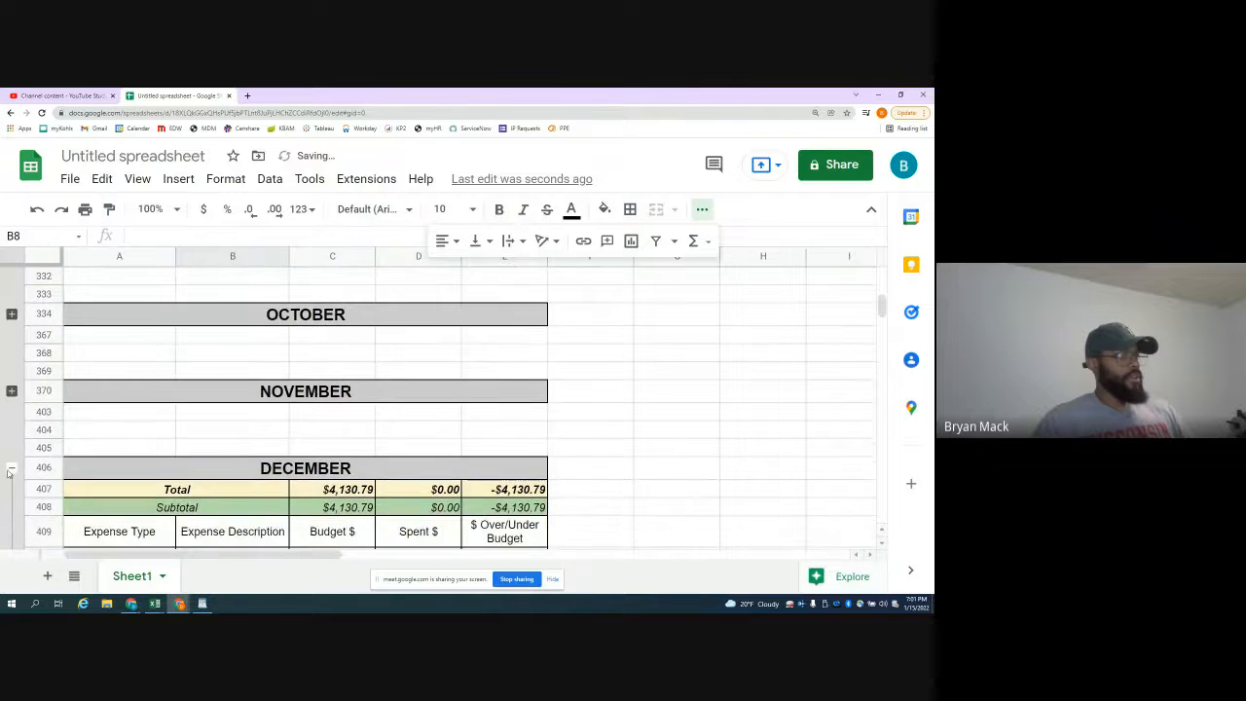
{"action": "left_click", "coordinate": [11, 468]}
- Expand the April row group to look at its Spent column, and collapse the group again
{"action": "scroll", "coordinate": [134, 422], "scroll_direction": "up", "scroll_amount": 10}
{"action": "scroll", "coordinate": [150, 433], "scroll_direction": "up", "scroll_amount": 10}
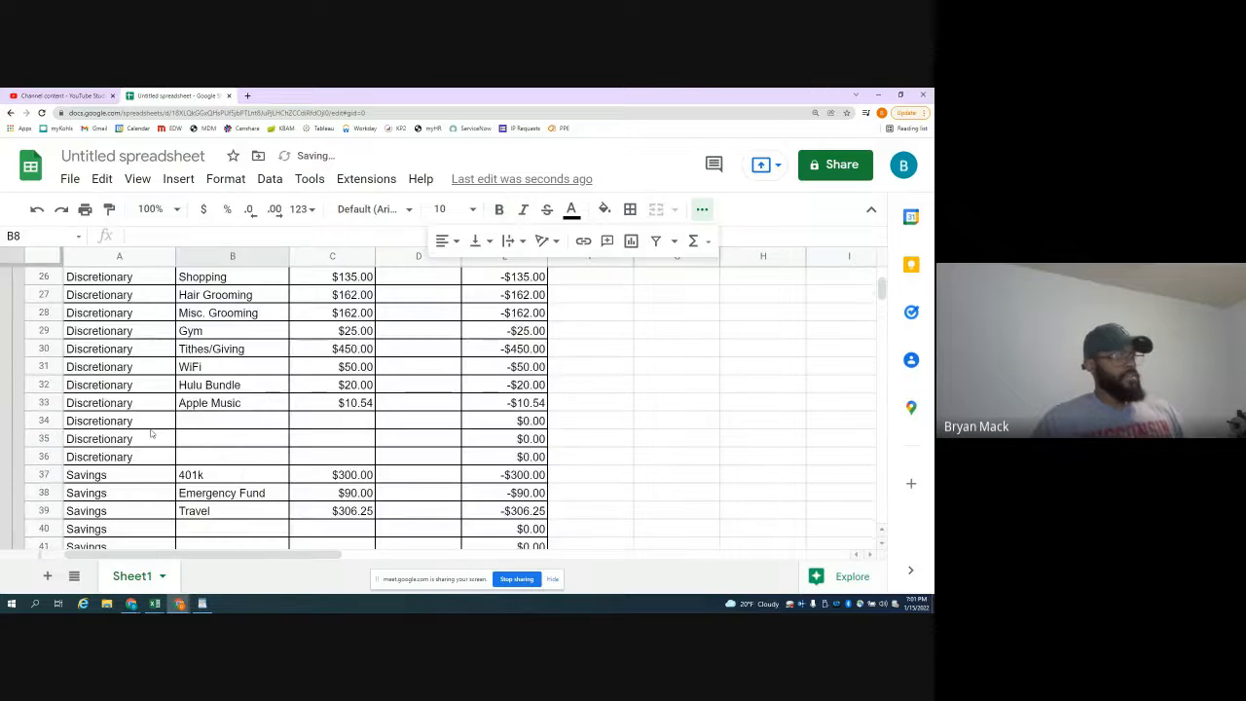
{"action": "scroll", "coordinate": [175, 408], "scroll_direction": "down", "scroll_amount": 10}
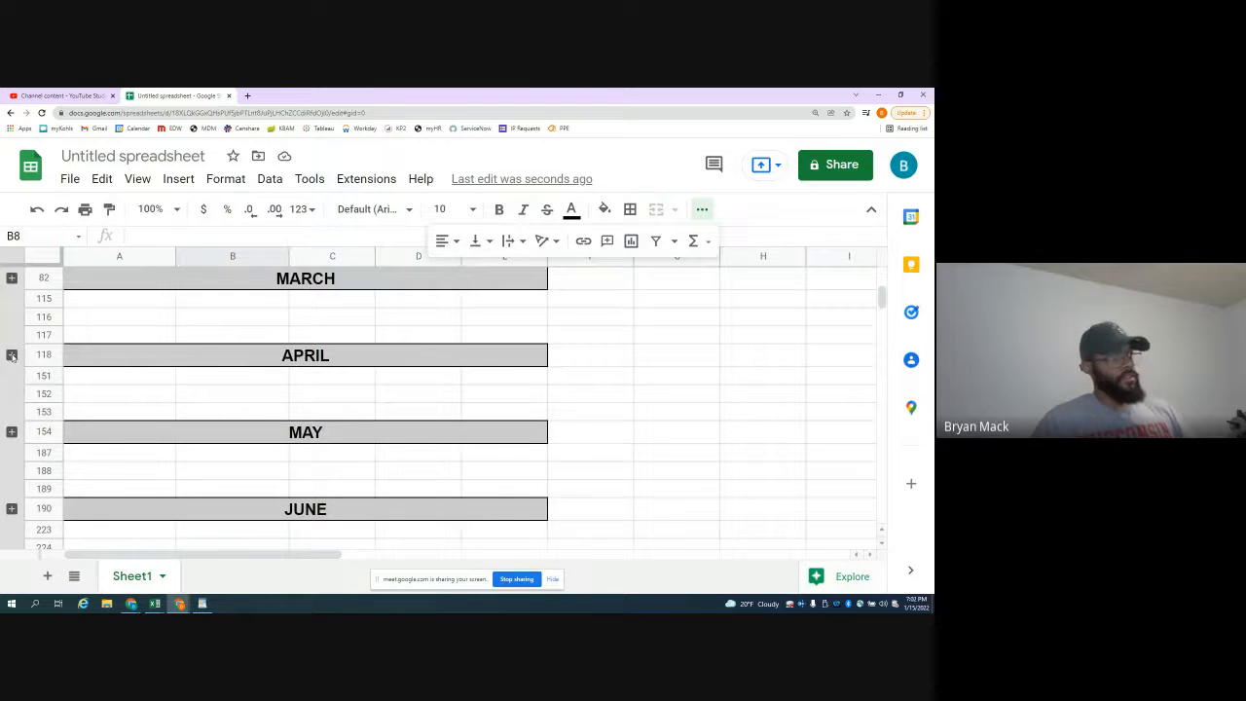
{"action": "left_click", "coordinate": [12, 356]}
{"action": "scroll", "coordinate": [352, 427], "scroll_direction": "down", "scroll_amount": 3}
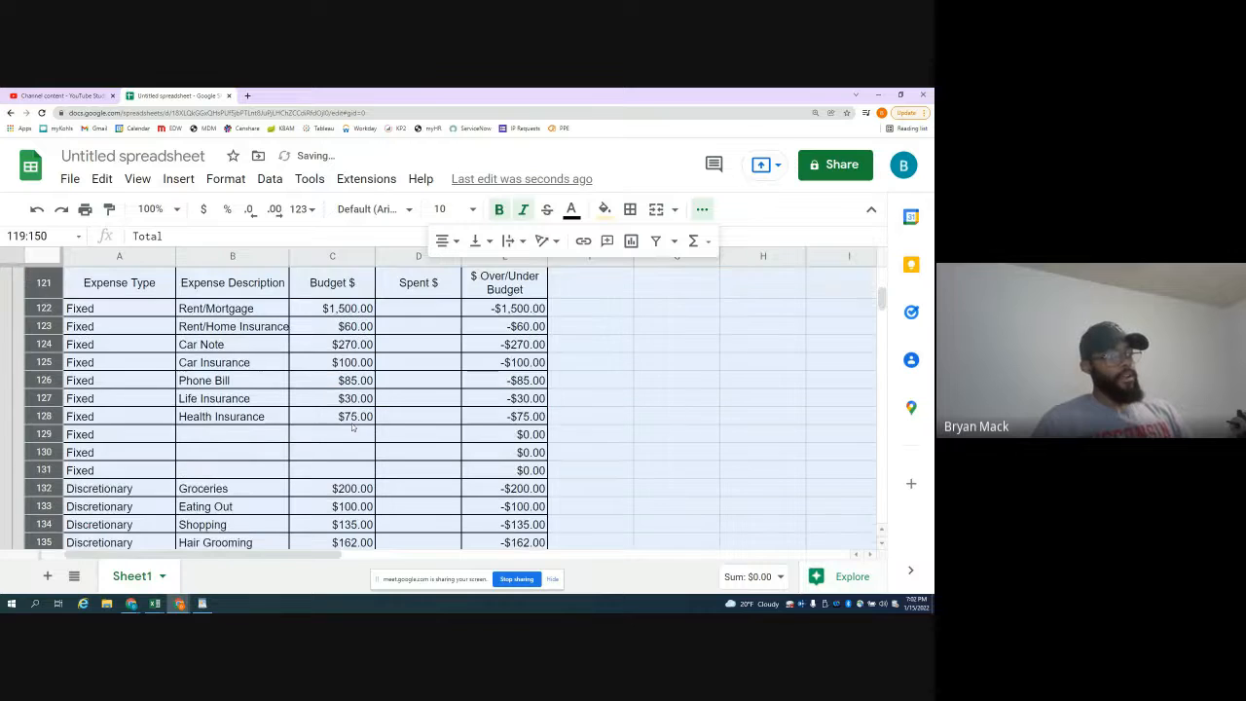
{"action": "left_click", "coordinate": [419, 308]}
{"action": "scroll", "coordinate": [137, 429], "scroll_direction": "up", "scroll_amount": 3}
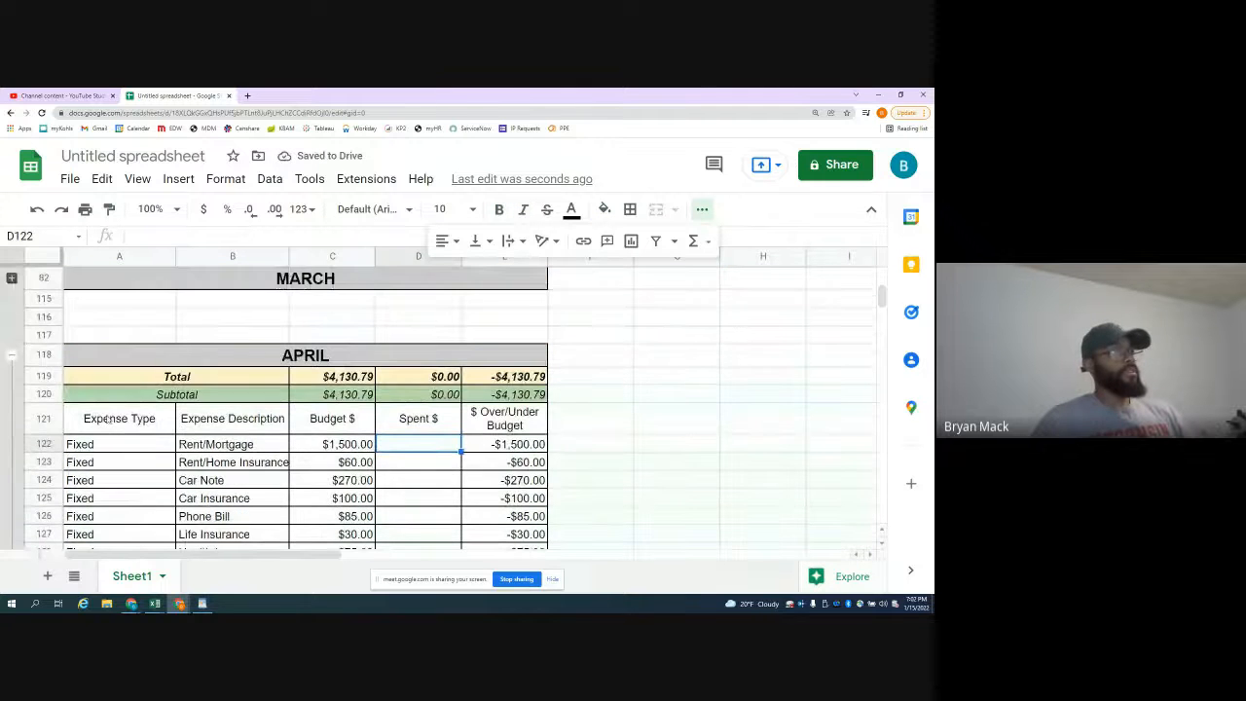
{"action": "left_click", "coordinate": [12, 356]}
{"action": "scroll", "coordinate": [100, 384], "scroll_direction": "up", "scroll_amount": 10}
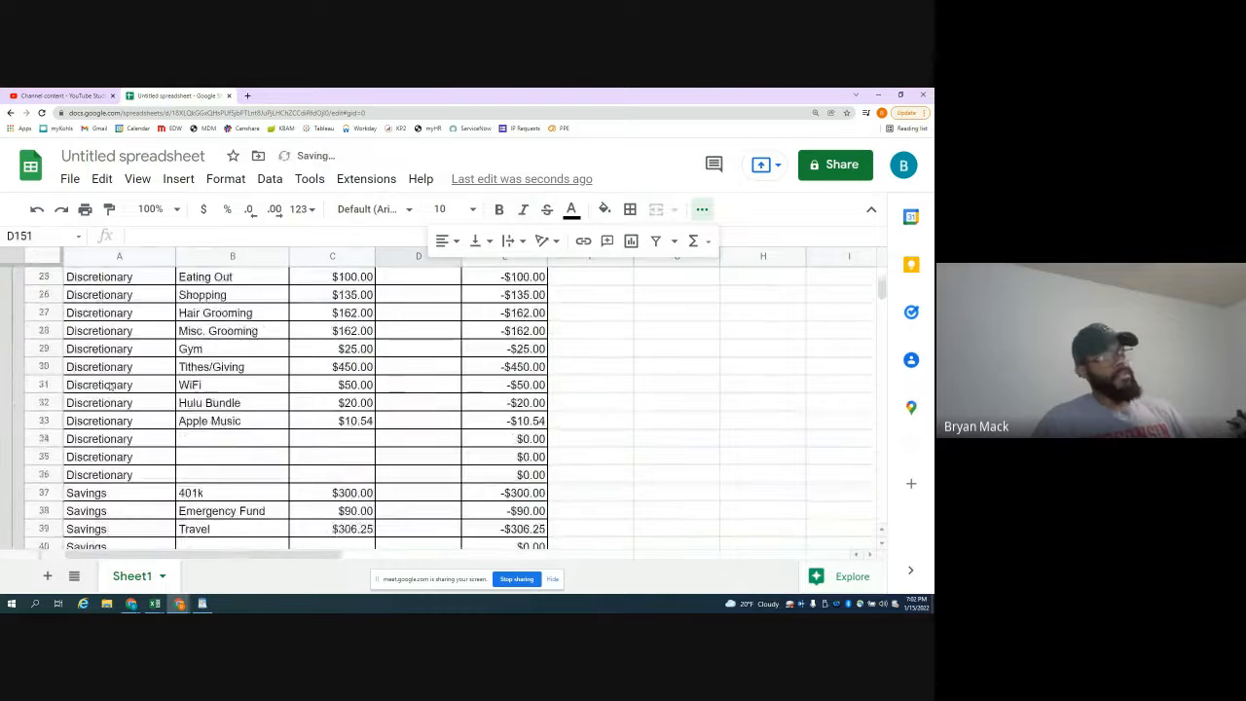
- Widen column A slightly so the Gross Annual Income label fits in its cell
{"action": "scroll", "coordinate": [110, 389], "scroll_direction": "up", "scroll_amount": 3}
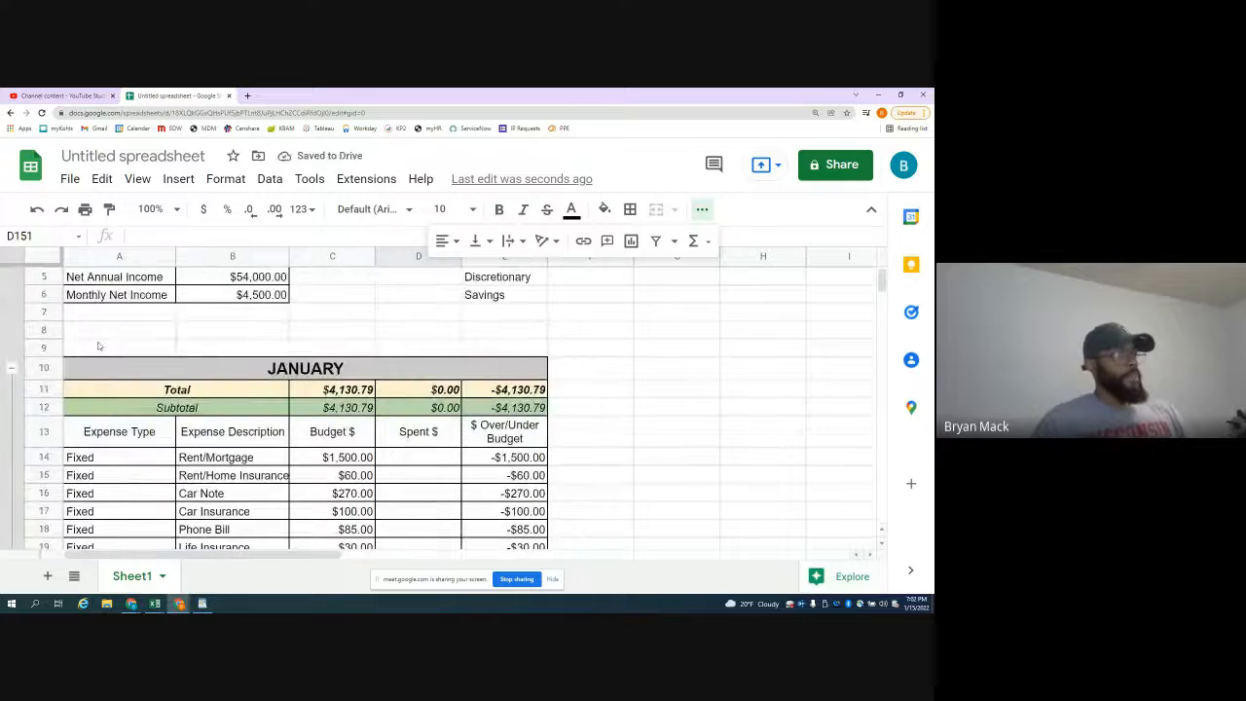
{"action": "left_click", "coordinate": [98, 345]}
{"action": "scroll", "coordinate": [116, 360], "scroll_direction": "up", "scroll_amount": 1}
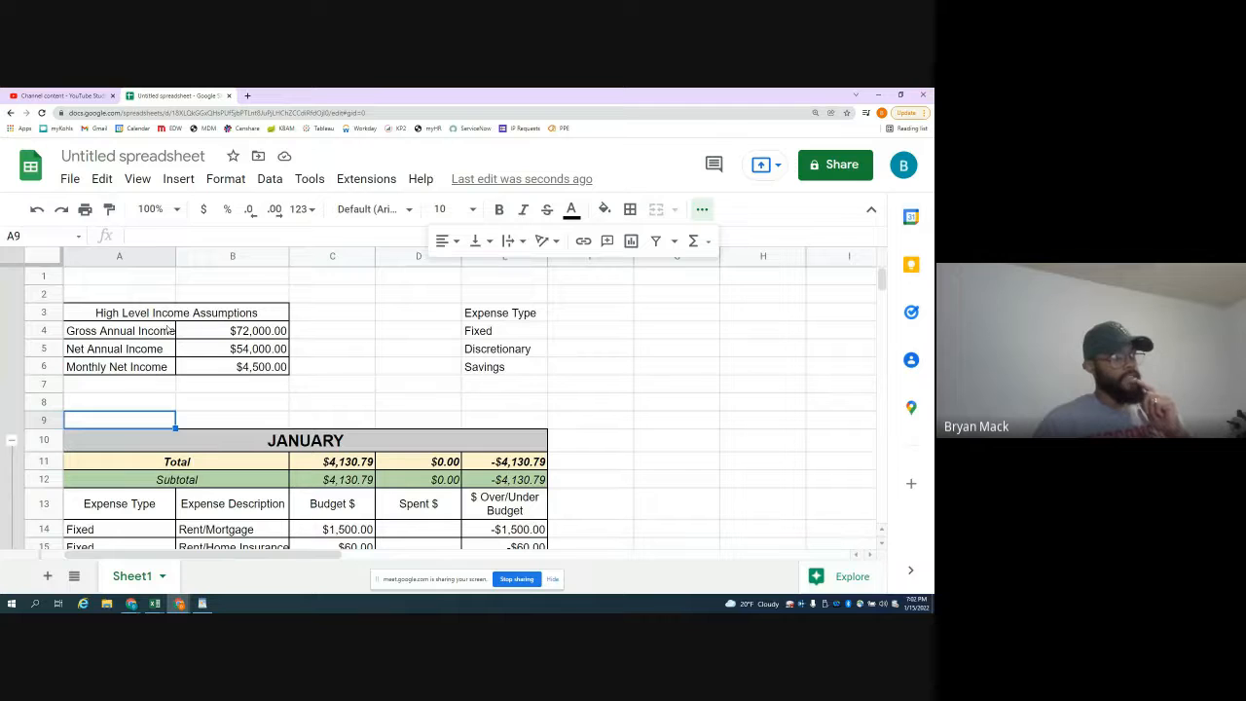
{"action": "left_click_drag", "start_coordinate": [174, 256], "coordinate": [181, 256]}
{"action": "left_click", "coordinate": [230, 407]}
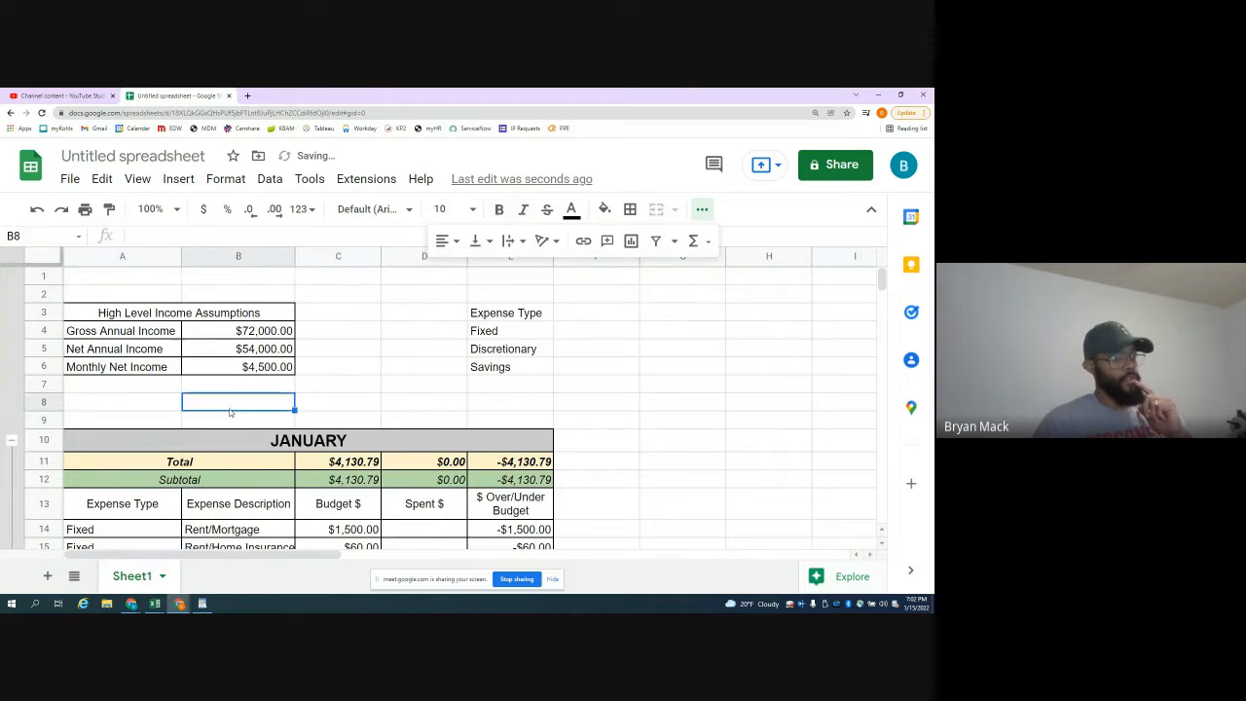
- Insert 35 blank rows above row 9, between the income assumptions and the January table
{"action": "scroll", "coordinate": [230, 412], "scroll_direction": "down", "scroll_amount": 1}
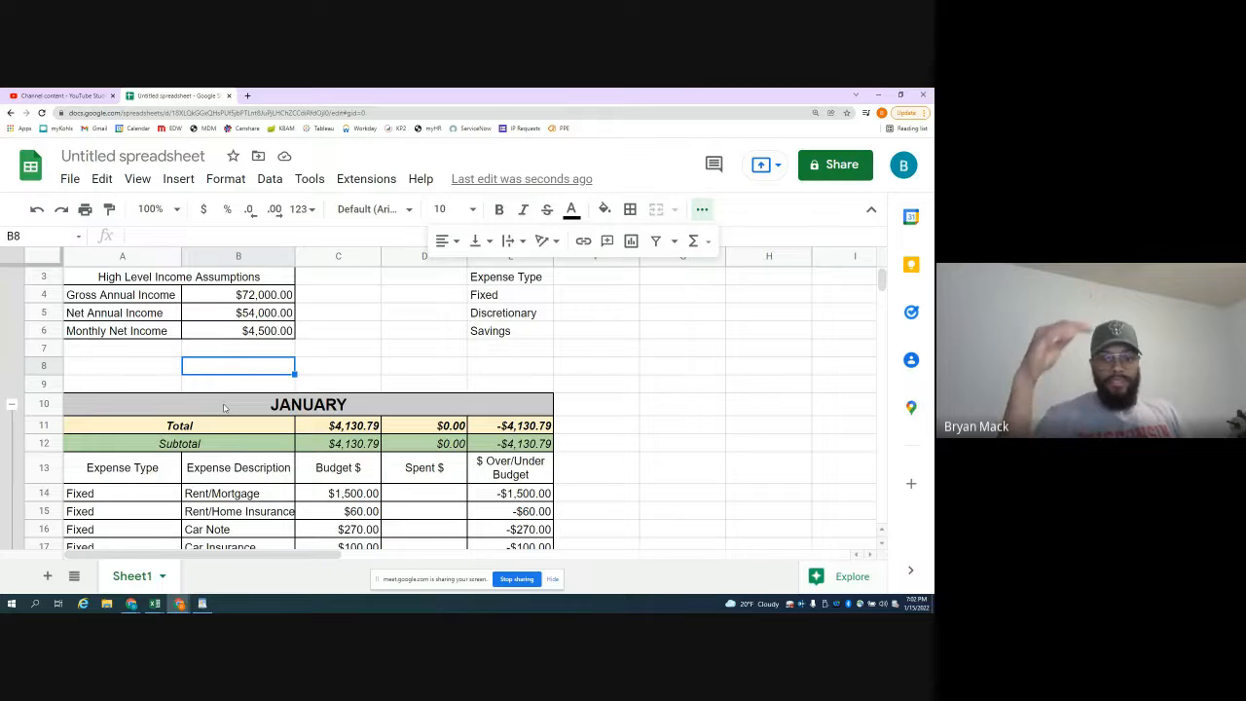
{"action": "left_click", "coordinate": [235, 405]}
{"action": "scroll", "coordinate": [282, 433], "scroll_direction": "down", "scroll_amount": 3}
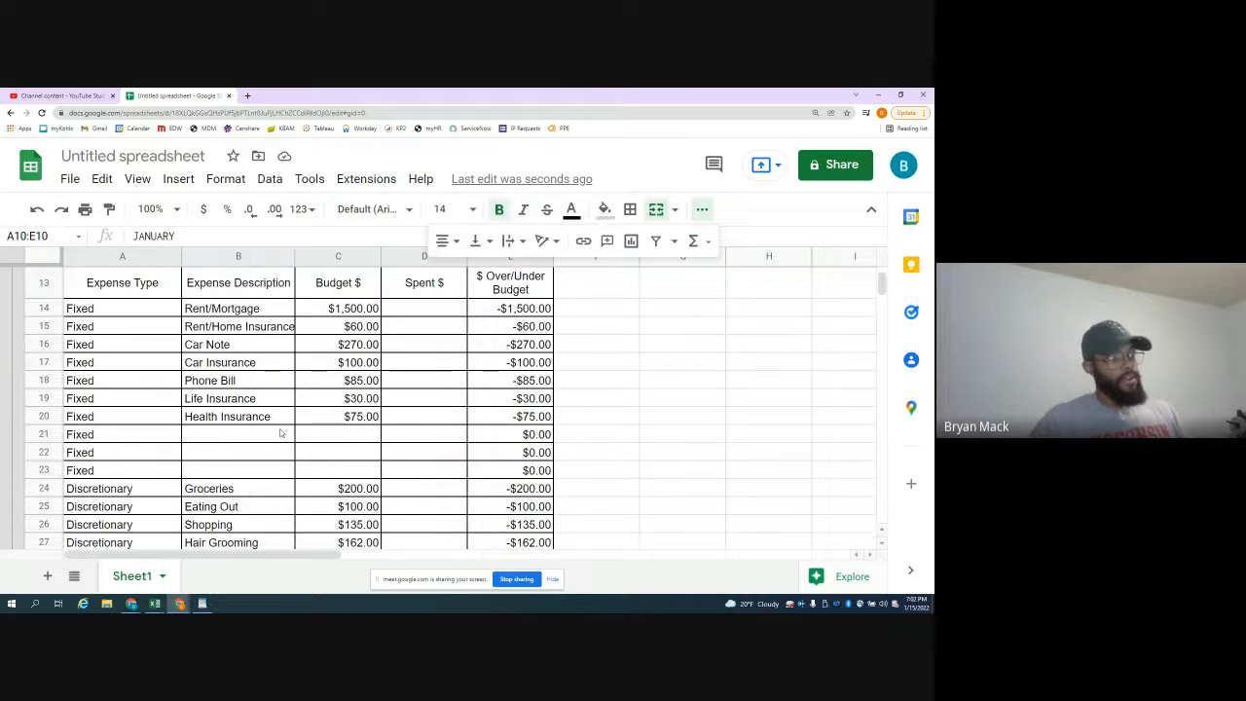
{"action": "scroll", "coordinate": [282, 436], "scroll_direction": "up", "scroll_amount": 3}
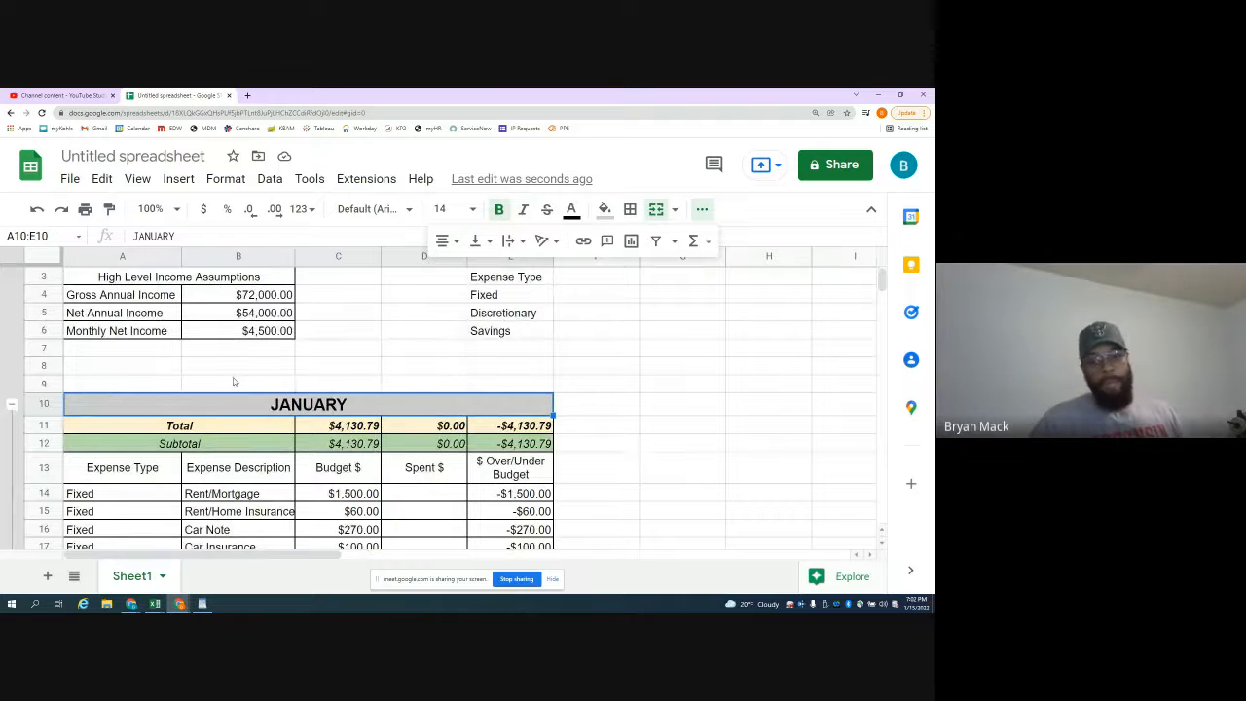
{"action": "scroll", "coordinate": [234, 381], "scroll_direction": "down", "scroll_amount": 10}
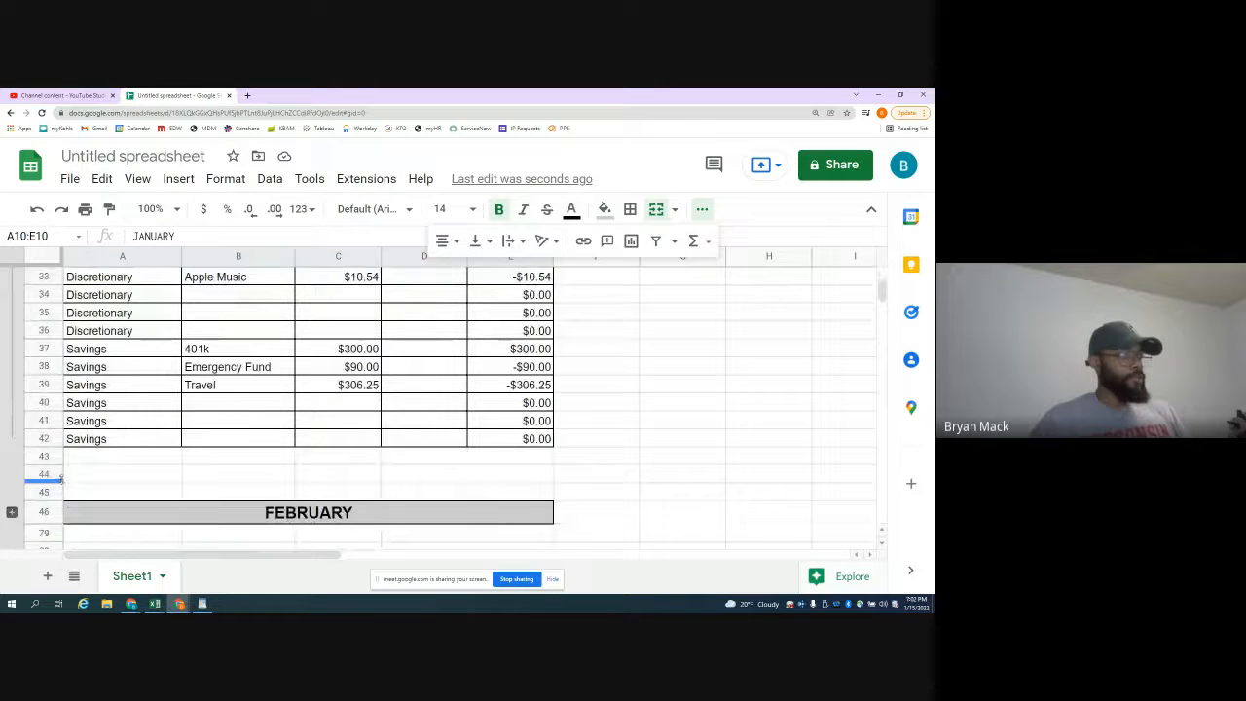
{"action": "left_click_drag", "start_coordinate": [44, 456], "coordinate": [71, 423]}
{"action": "right_click", "coordinate": [32, 421]}
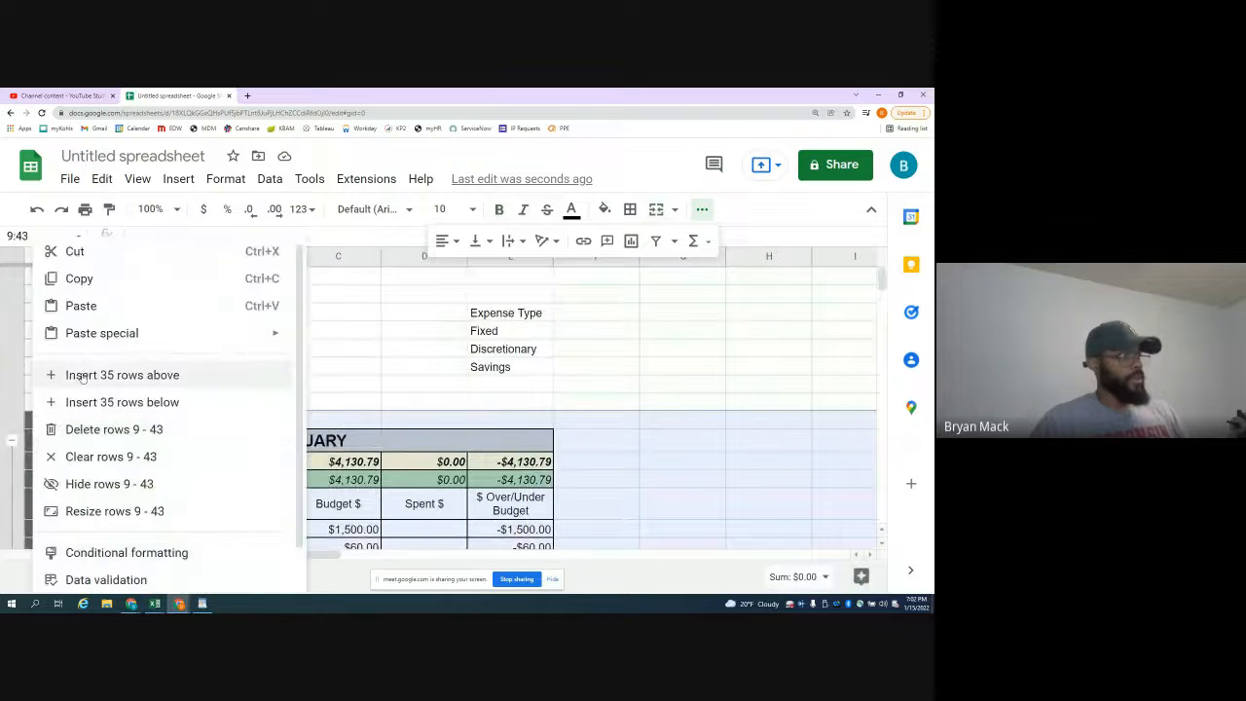
{"action": "left_click", "coordinate": [97, 425]}
{"action": "left_click", "coordinate": [234, 408]}
{"action": "scroll", "coordinate": [214, 403], "scroll_direction": "up", "scroll_amount": 5}
{"action": "scroll", "coordinate": [214, 403], "scroll_direction": "down", "scroll_amount": 9}
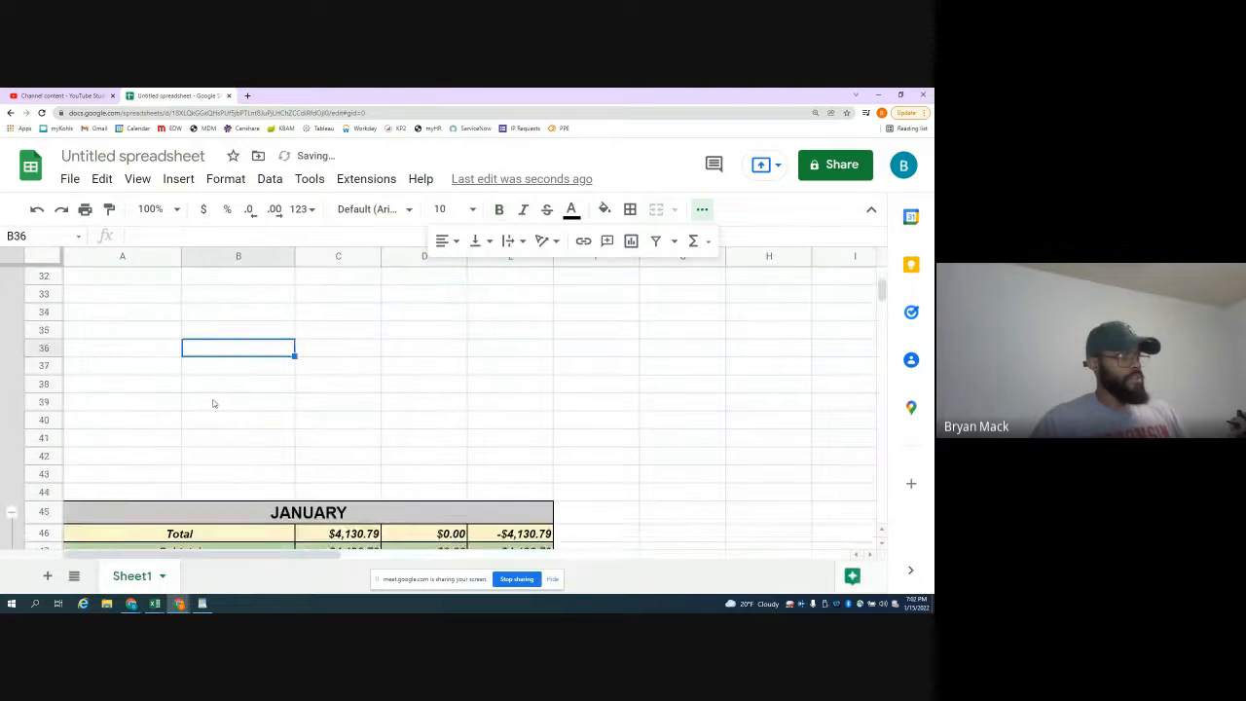
- Copy the whole January table (A45:E77) and paste the copy starting at cell A9
{"action": "left_click_drag", "start_coordinate": [189, 381], "coordinate": [194, 514]}
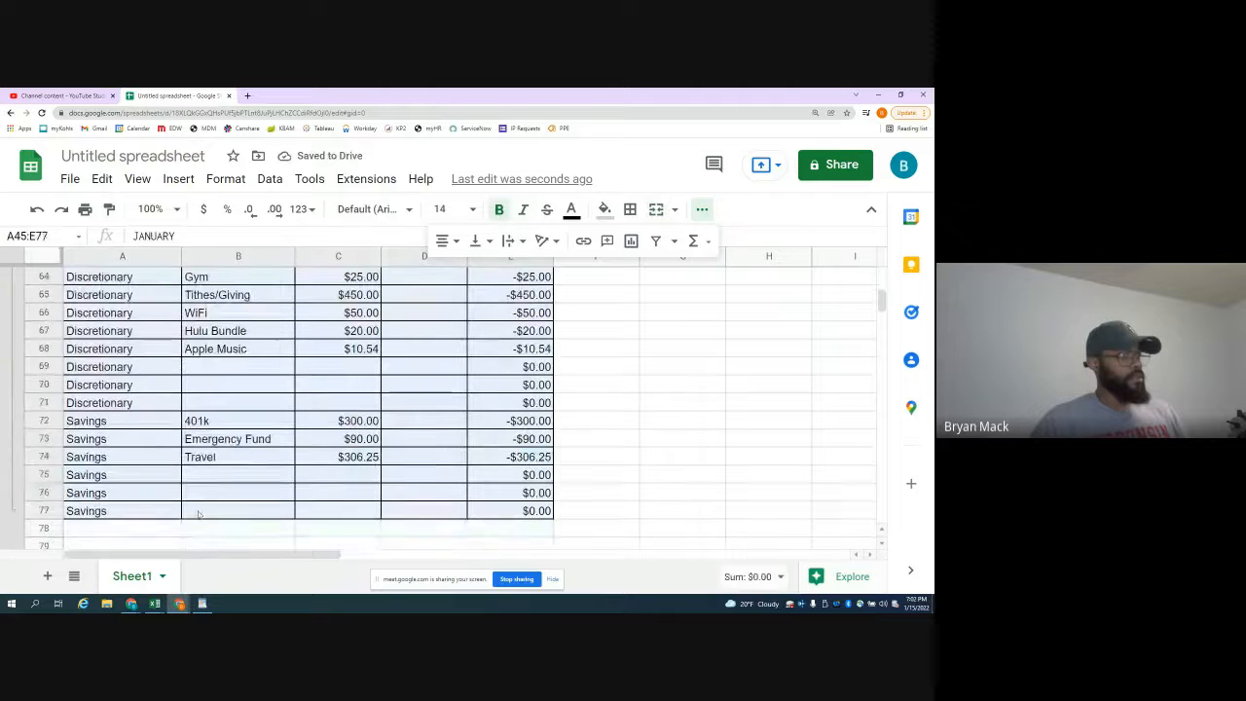
{"action": "key", "text": "ctrl+c"}
{"action": "scroll", "coordinate": [190, 486], "scroll_direction": "up", "scroll_amount": 6}
{"action": "scroll", "coordinate": [185, 468], "scroll_direction": "up", "scroll_amount": 15}
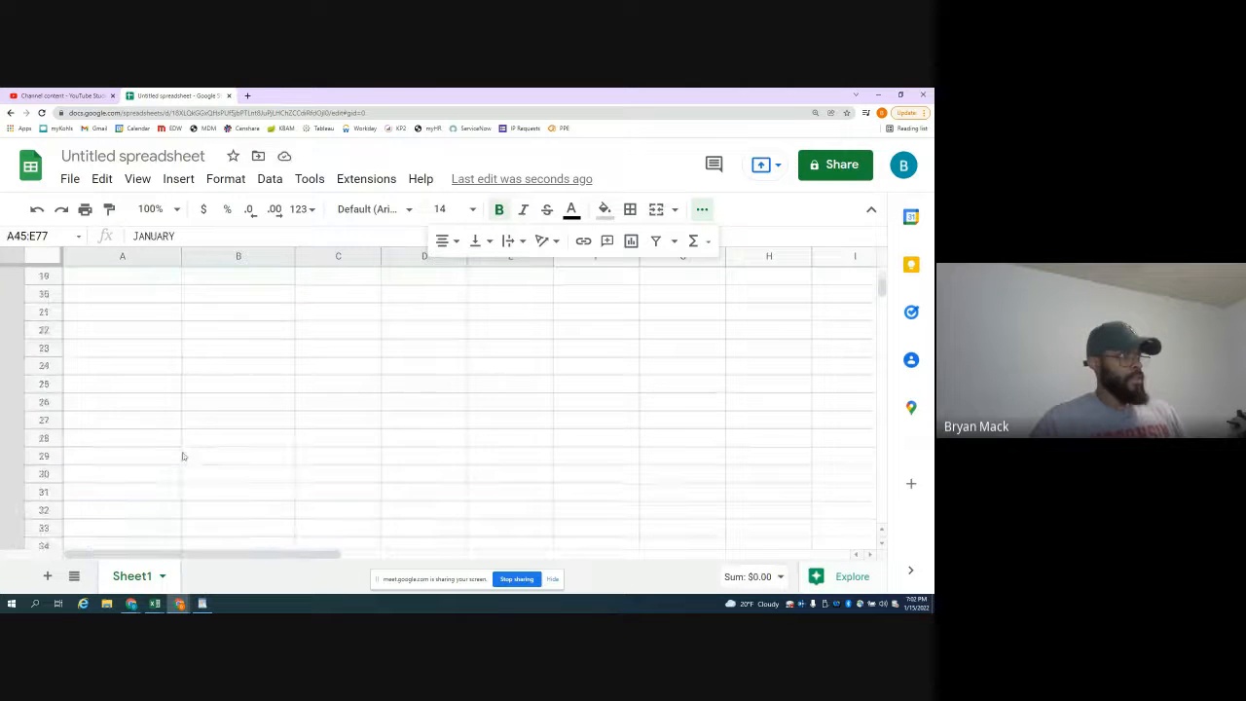
{"action": "left_click", "coordinate": [151, 425]}
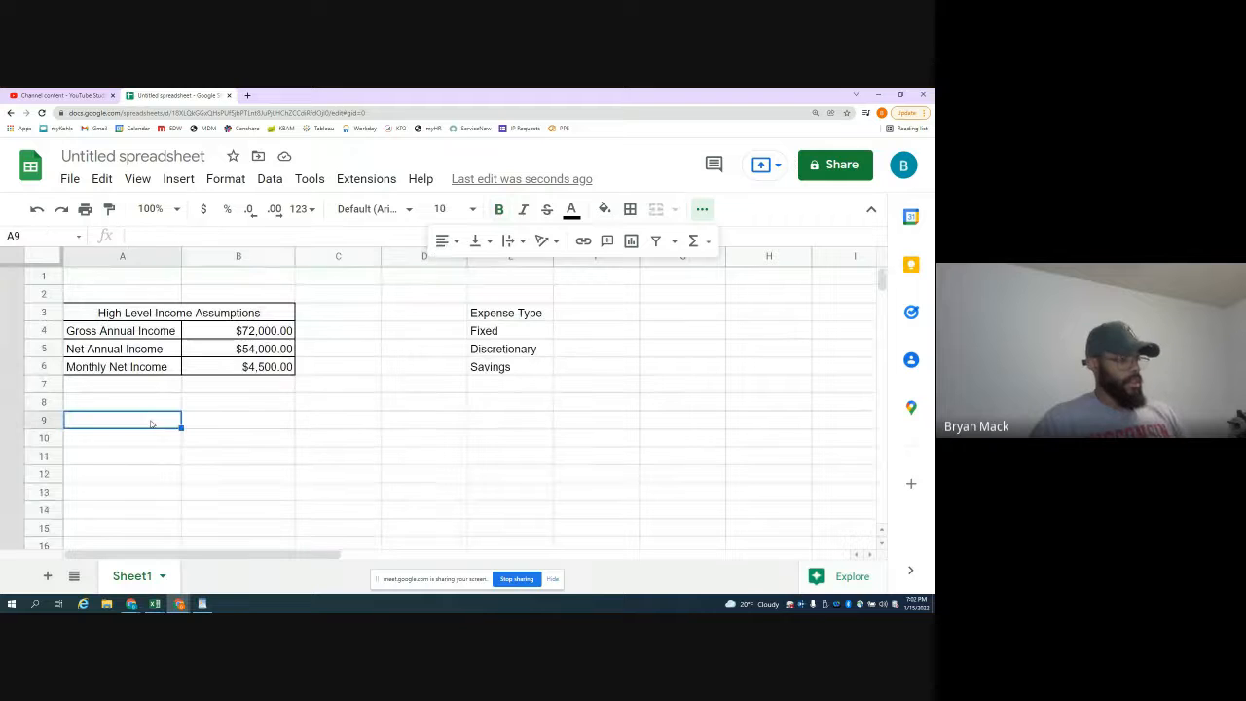
{"action": "key", "text": "ctrl+v"}
{"action": "scroll", "coordinate": [211, 431], "scroll_direction": "down", "scroll_amount": 12}
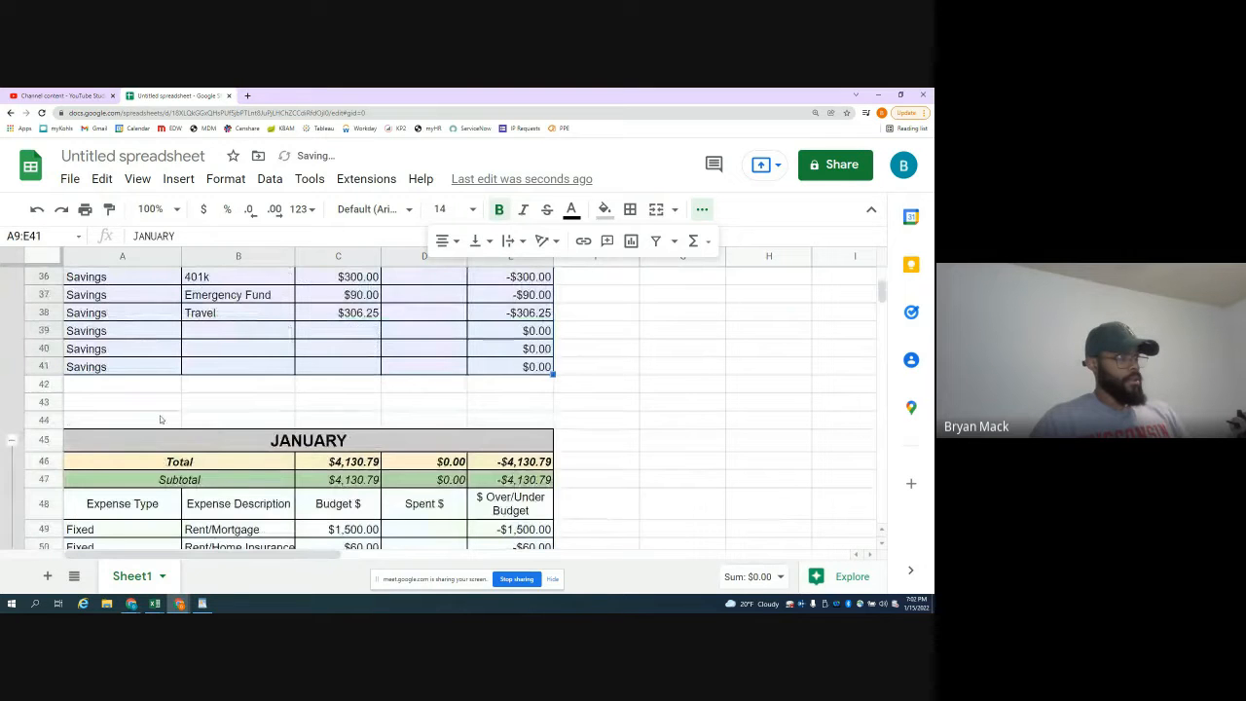
{"action": "scroll", "coordinate": [211, 431], "scroll_direction": "down", "scroll_amount": 5}
{"action": "scroll", "coordinate": [300, 356], "scroll_direction": "up", "scroll_amount": 15}
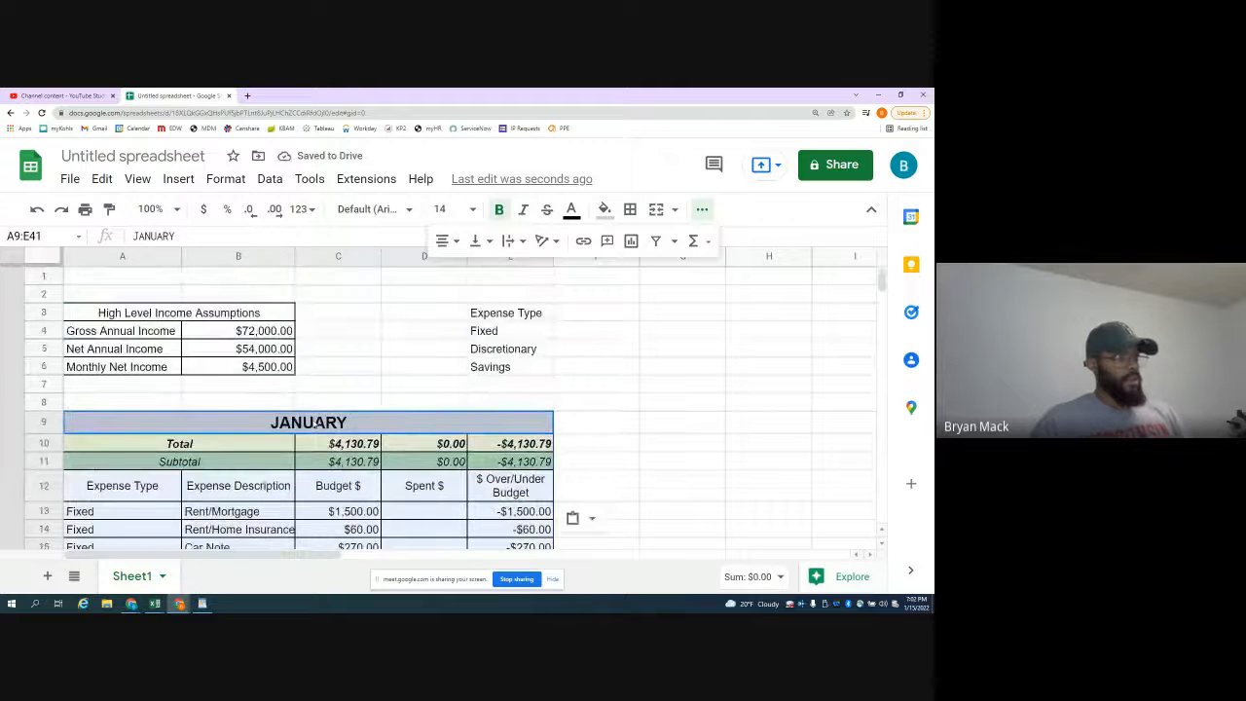
- Retitle the pasted table's heading in row 9 as ANNUAL ROLLUP
{"action": "left_click", "coordinate": [317, 425]}
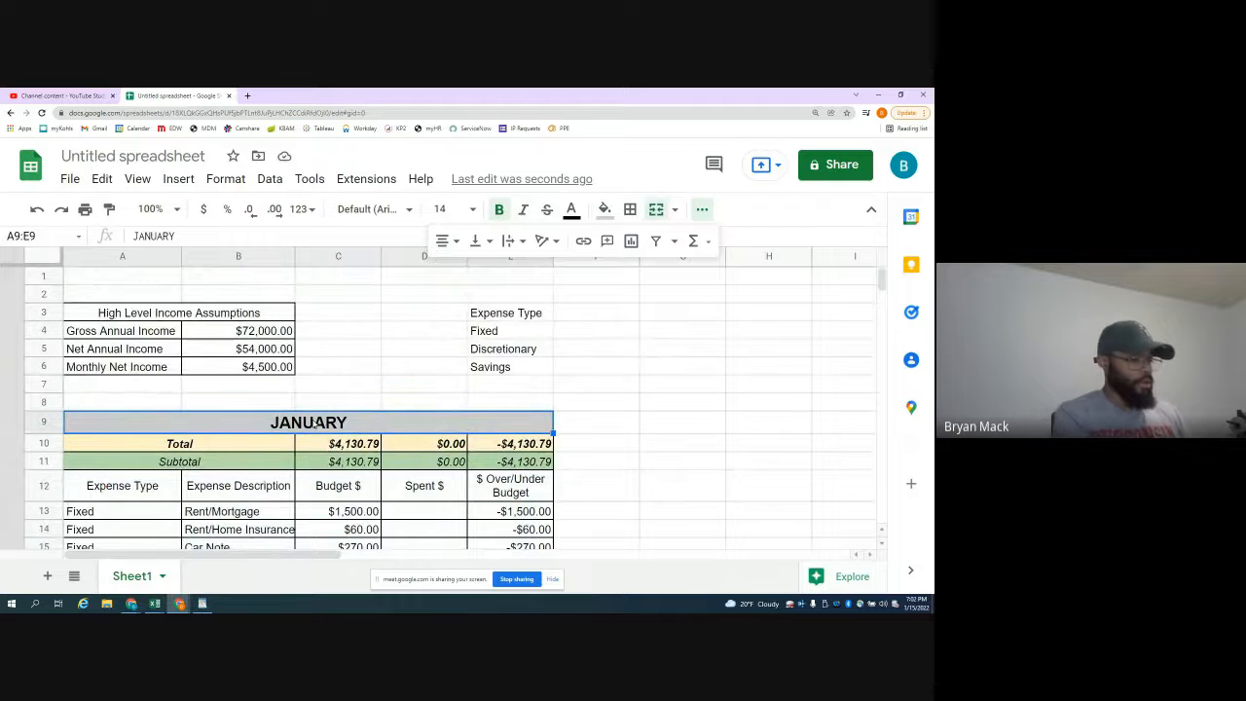
{"action": "type", "text": "ANN"}
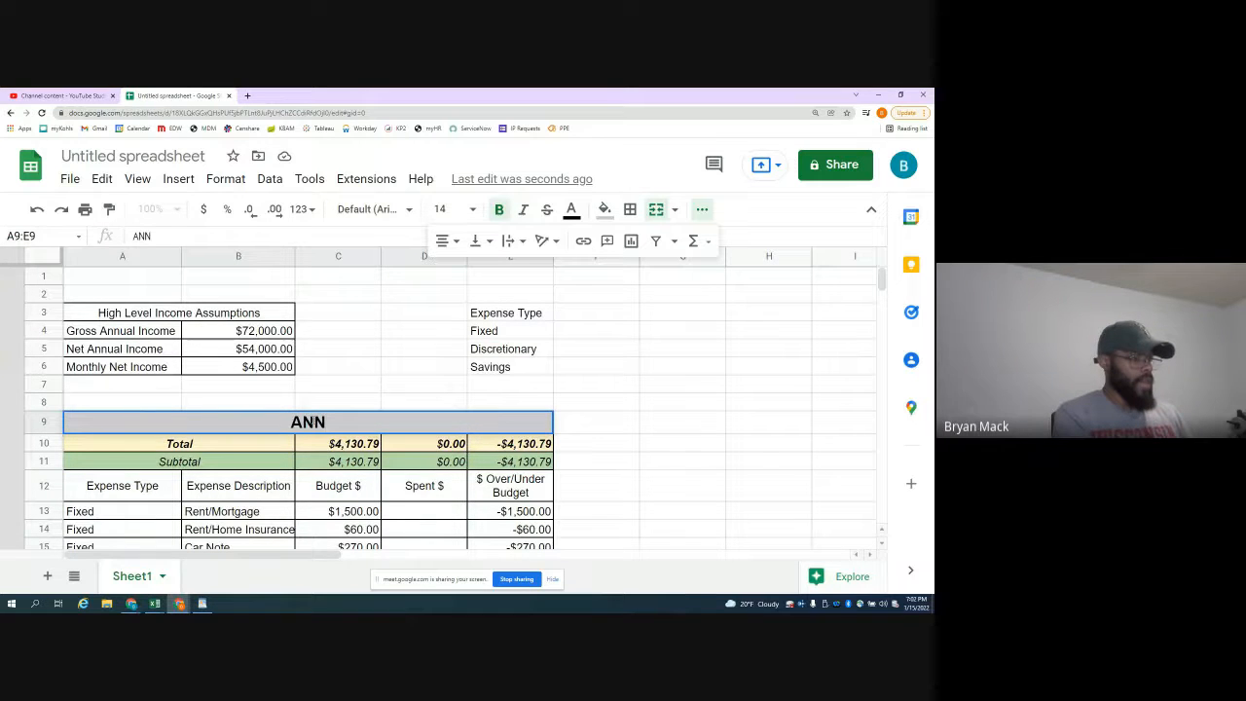
{"action": "type", "text": "UAL"}
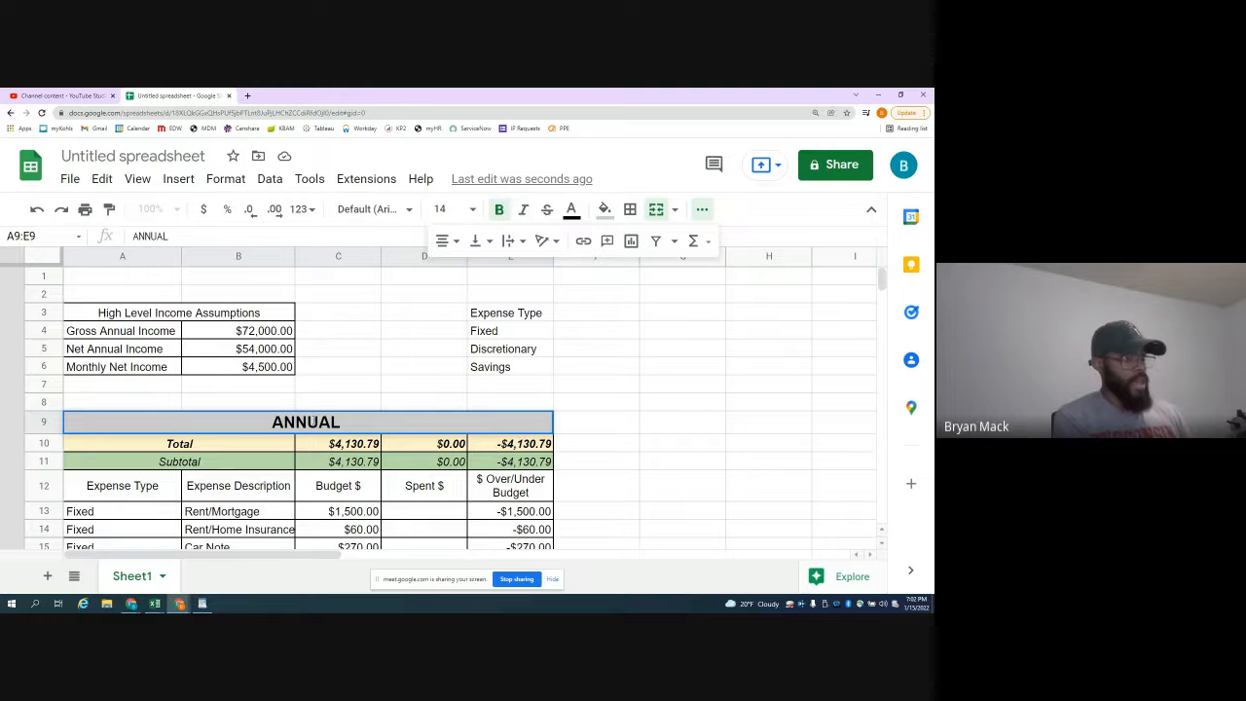
{"action": "type", "text": "RECAP"}
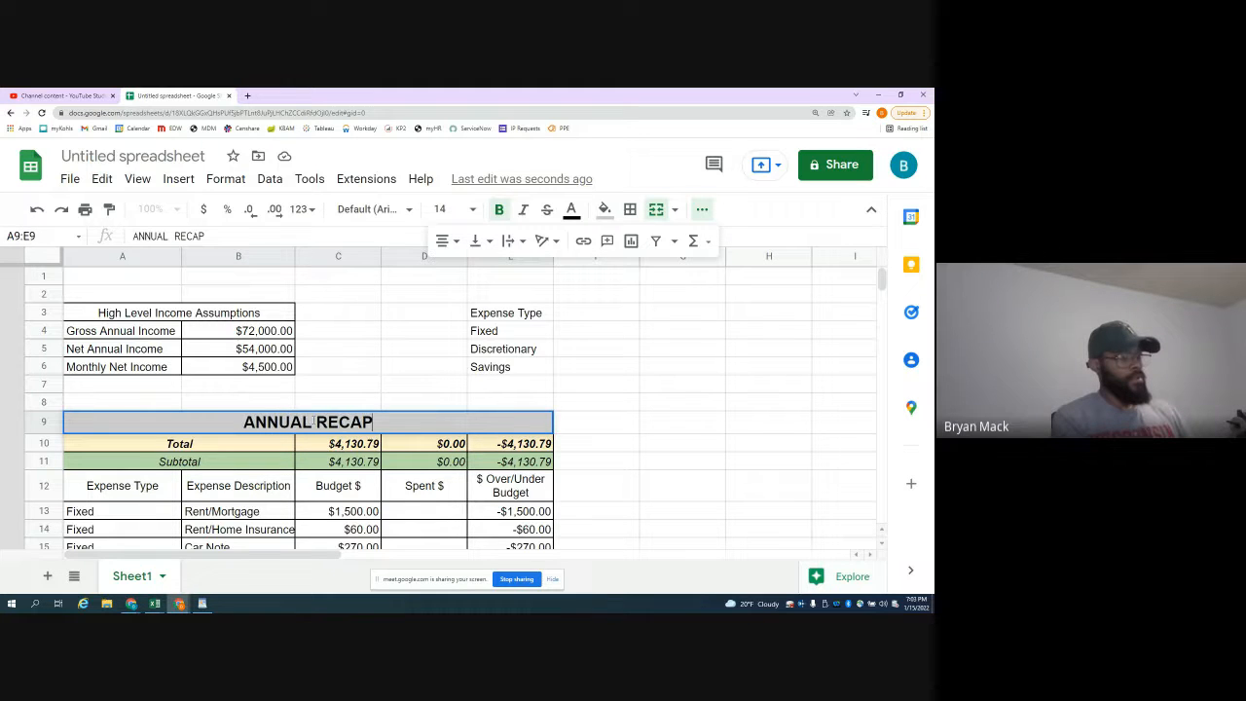
{"action": "key", "text": "BackSpace"}
{"action": "key", "text": "BackSpace"}
{"action": "key", "text": "BackSpace"}
{"action": "key", "text": "BackSpace"}
{"action": "key", "text": "BackSpace"}
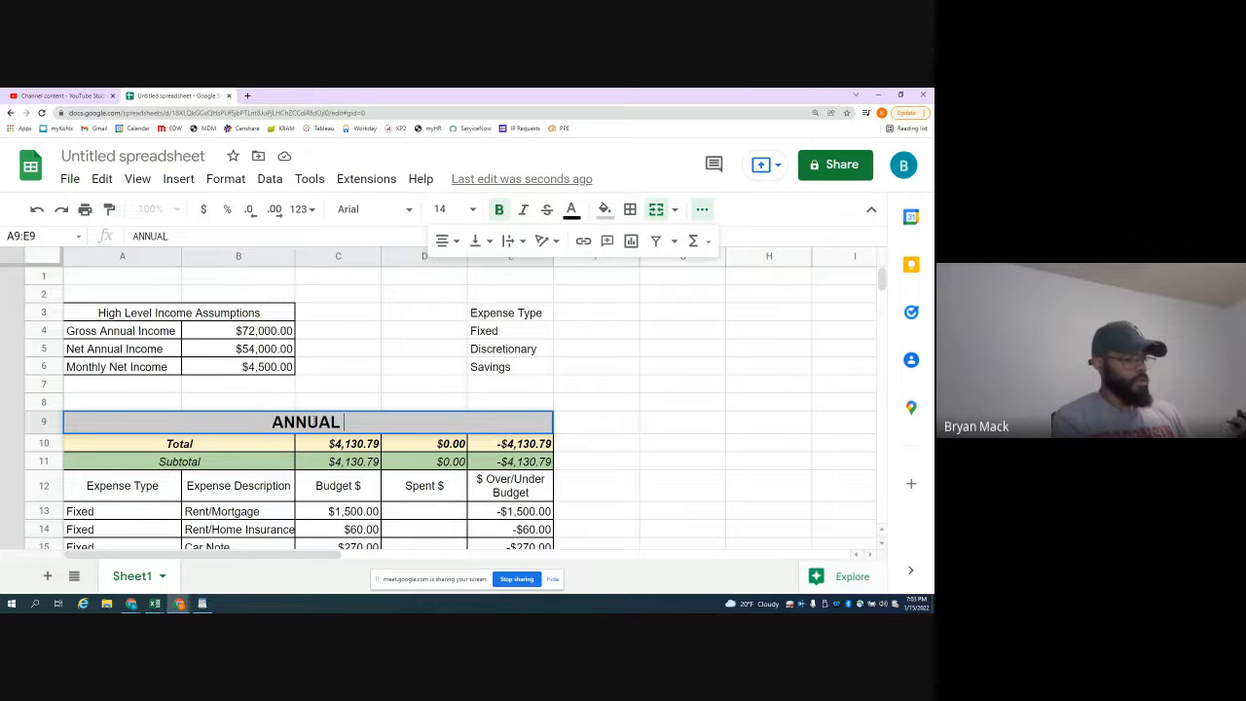
{"action": "type", "text": "ROLLUP"}
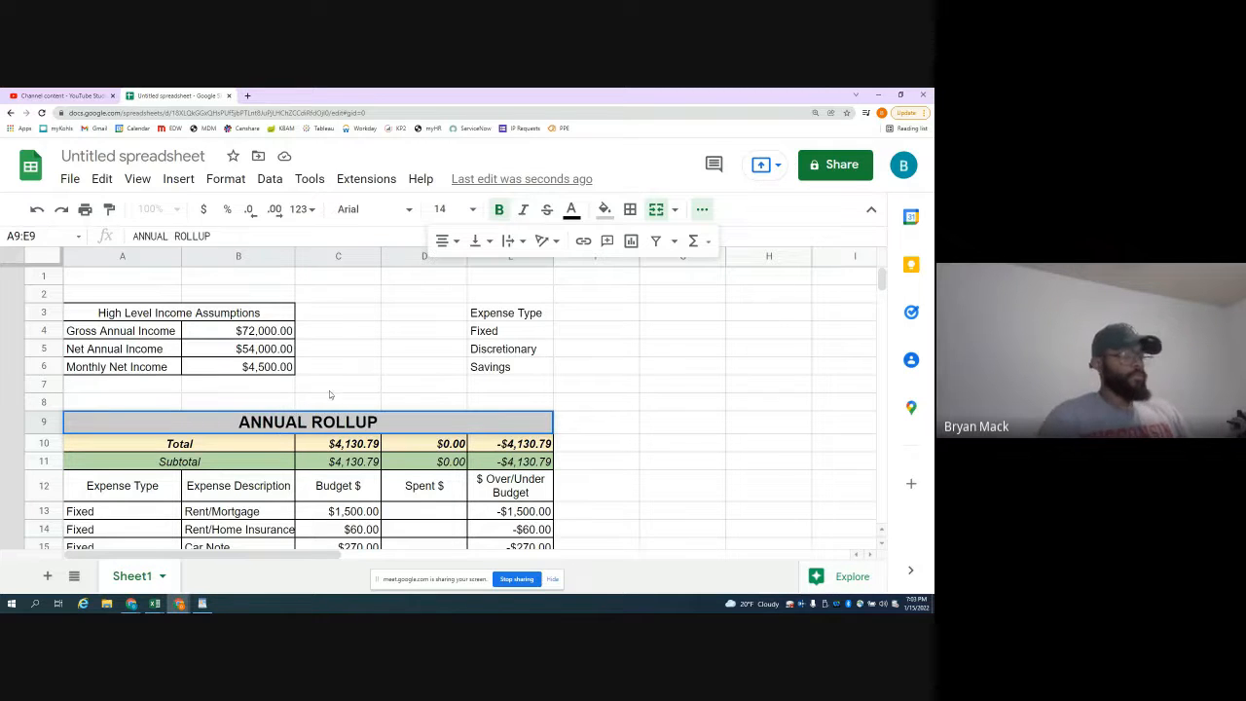
{"action": "left_click", "coordinate": [423, 348]}
- Clear the Budget $ amounts in C13:C41 of the ANNUAL ROLLUP table and select its Rent/Mortgage budget cell
{"action": "scroll", "coordinate": [385, 359], "scroll_direction": "down", "scroll_amount": 3}
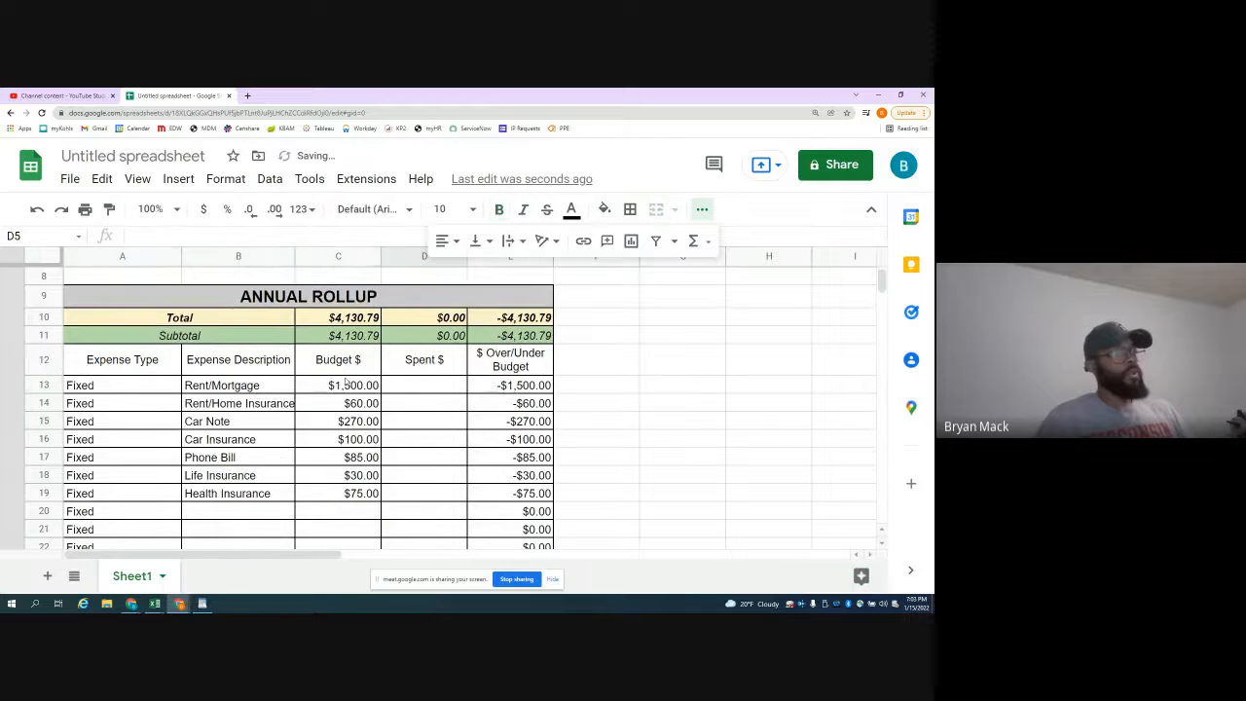
{"action": "left_click_drag", "start_coordinate": [345, 385], "coordinate": [340, 479]}
{"action": "key", "text": "Delete"}
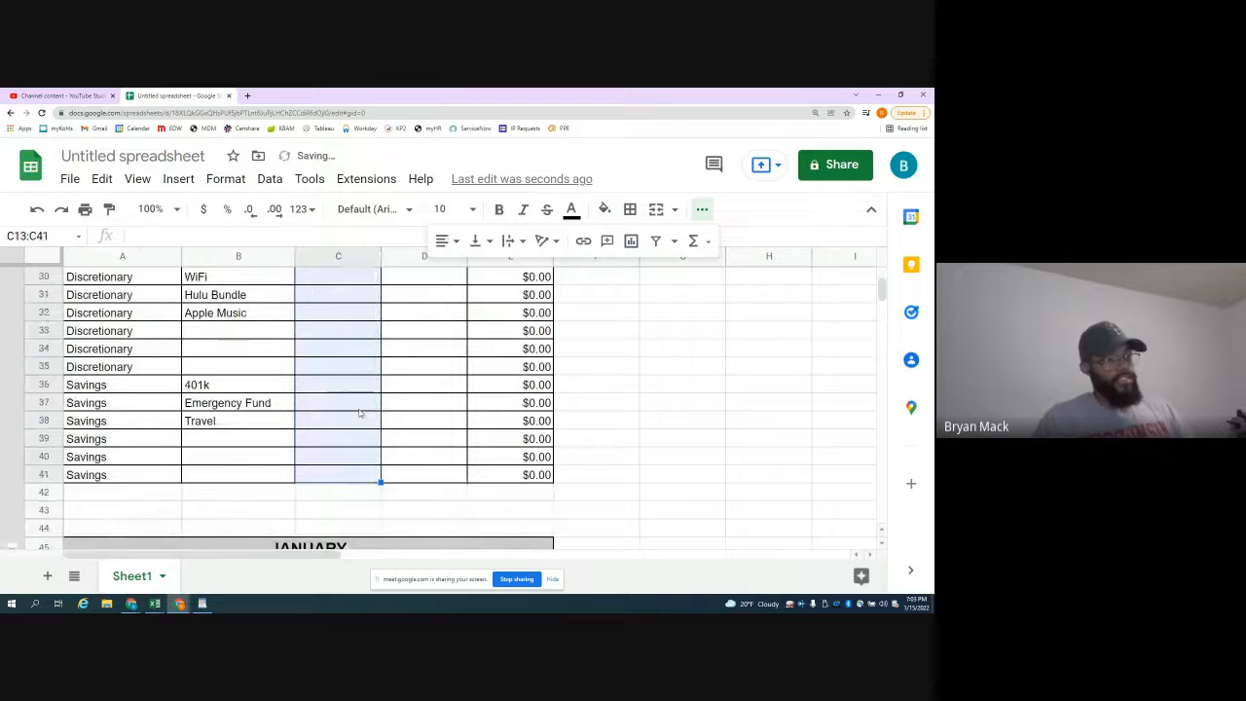
{"action": "scroll", "coordinate": [359, 412], "scroll_direction": "up", "scroll_amount": 6}
{"action": "left_click", "coordinate": [415, 461]}
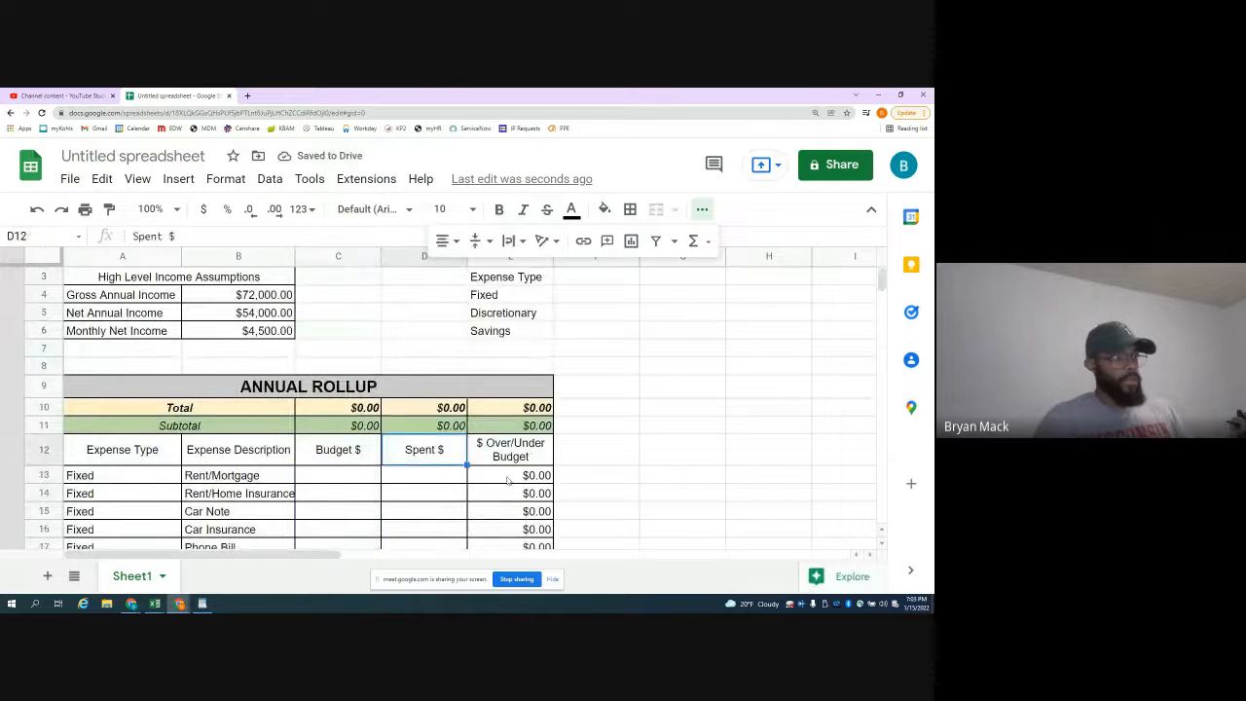
{"action": "left_click", "coordinate": [421, 477]}
{"action": "left_click", "coordinate": [349, 475]}
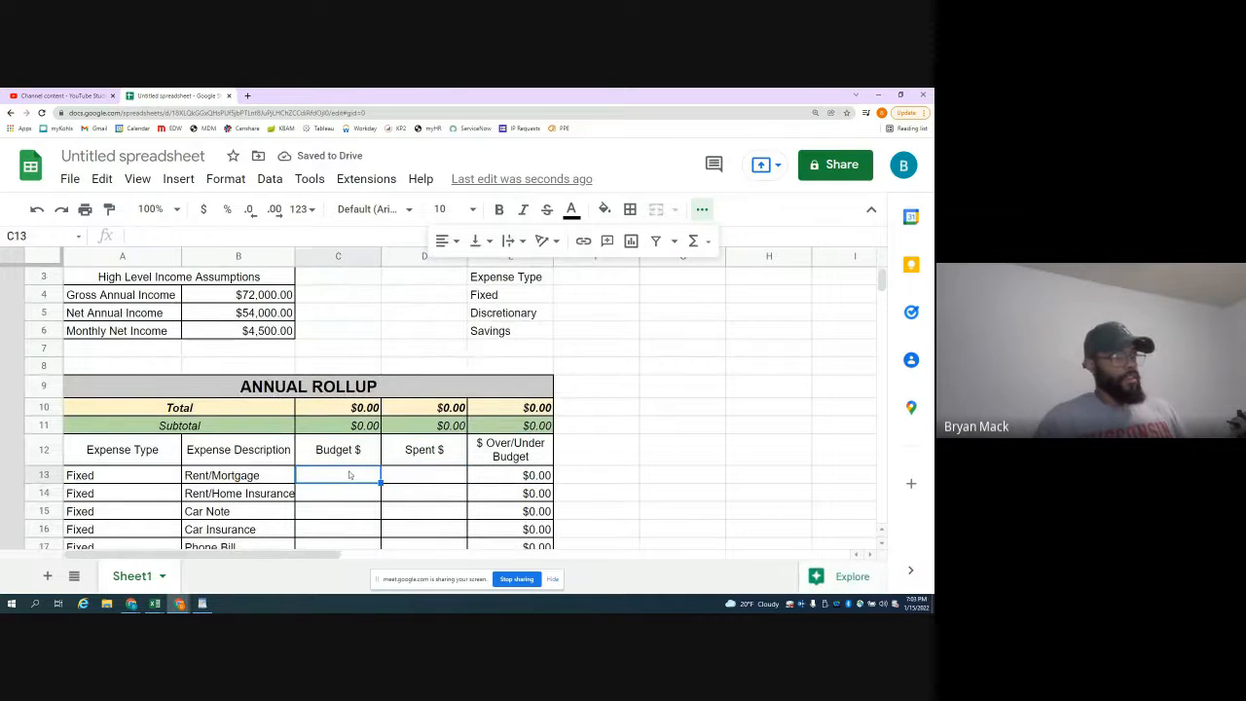
{"action": "scroll", "coordinate": [355, 467], "scroll_direction": "down", "scroll_amount": 1}
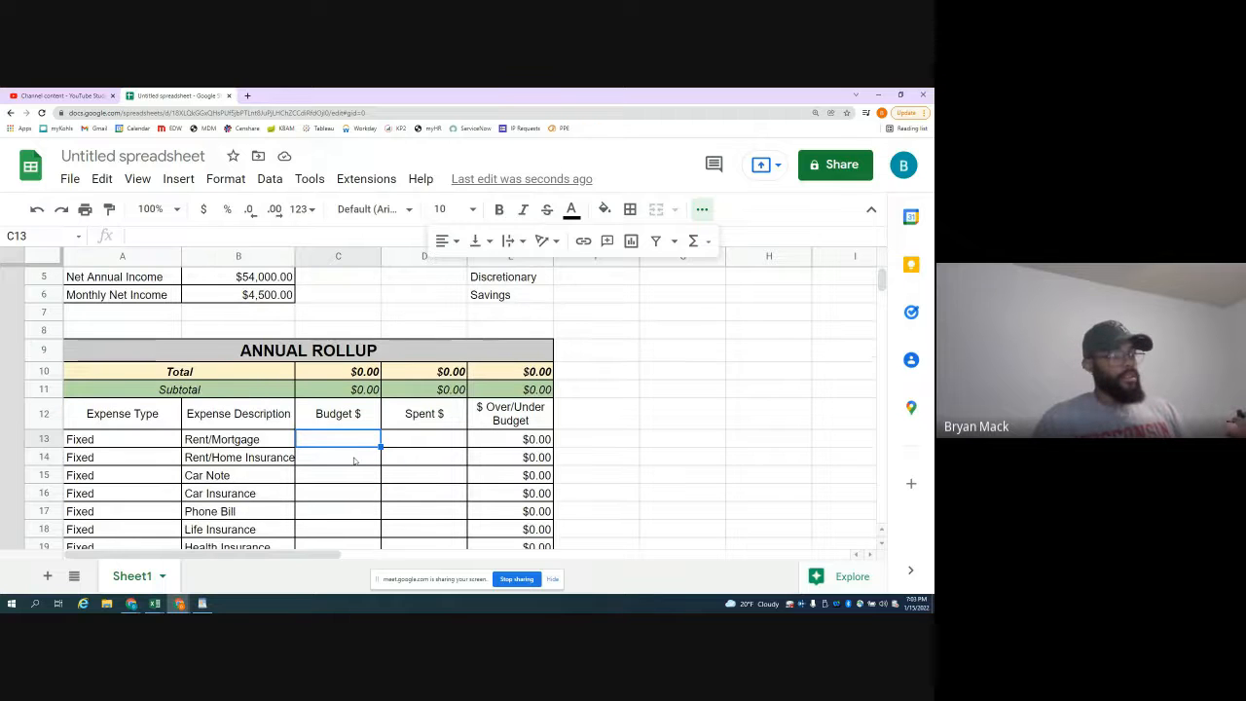
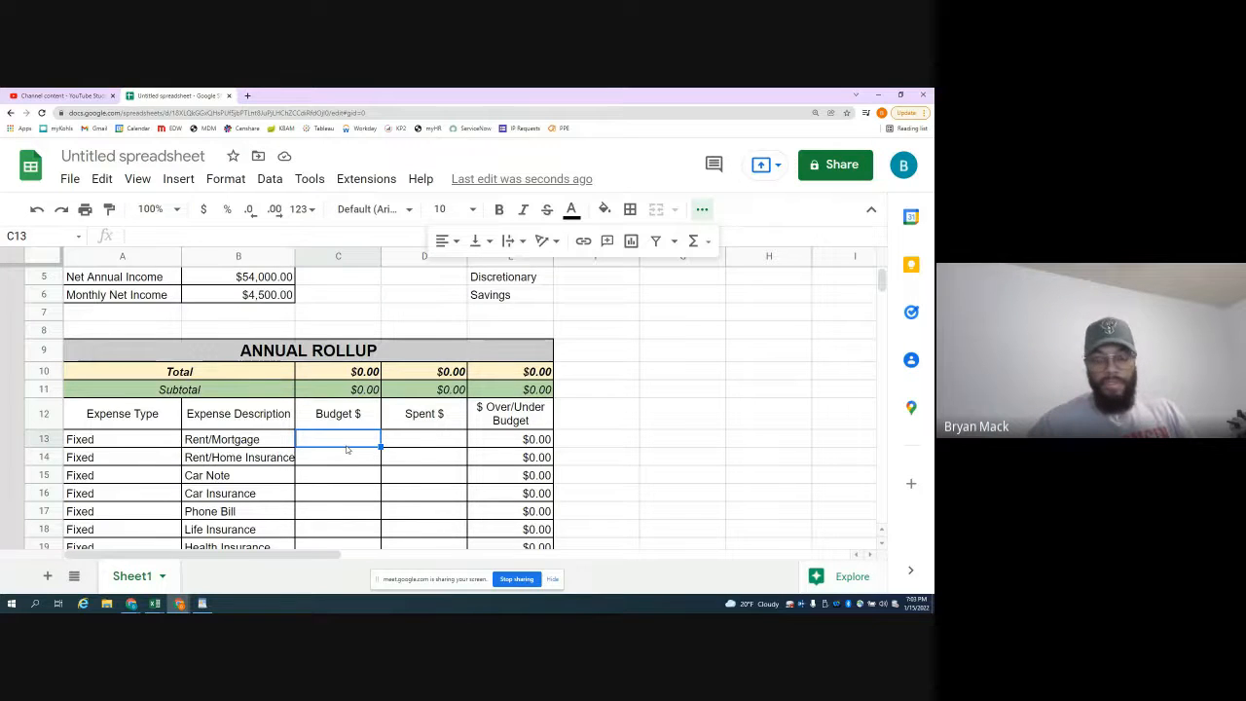
- Expand the February, March, April and May row groups
{"action": "scroll", "coordinate": [313, 431], "scroll_direction": "down", "scroll_amount": 12}
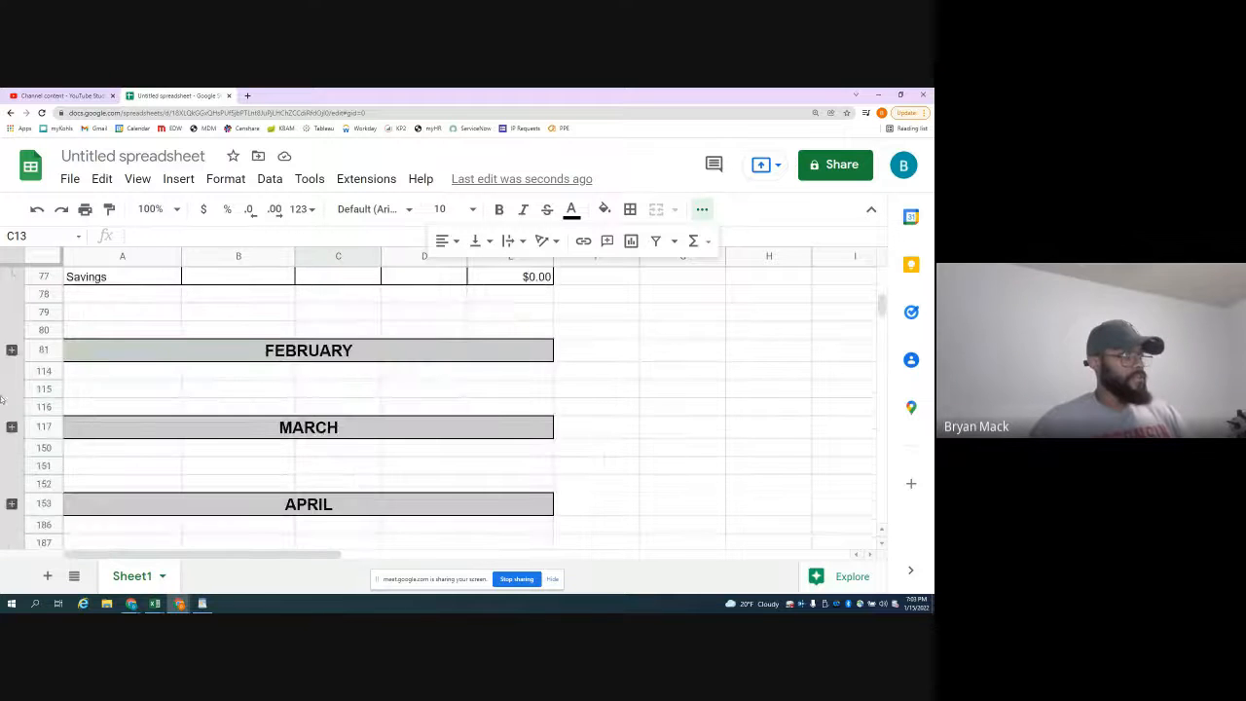
{"action": "left_click", "coordinate": [12, 350]}
{"action": "scroll", "coordinate": [56, 411], "scroll_direction": "down", "scroll_amount": 3}
{"action": "scroll", "coordinate": [39, 405], "scroll_direction": "down", "scroll_amount": 5}
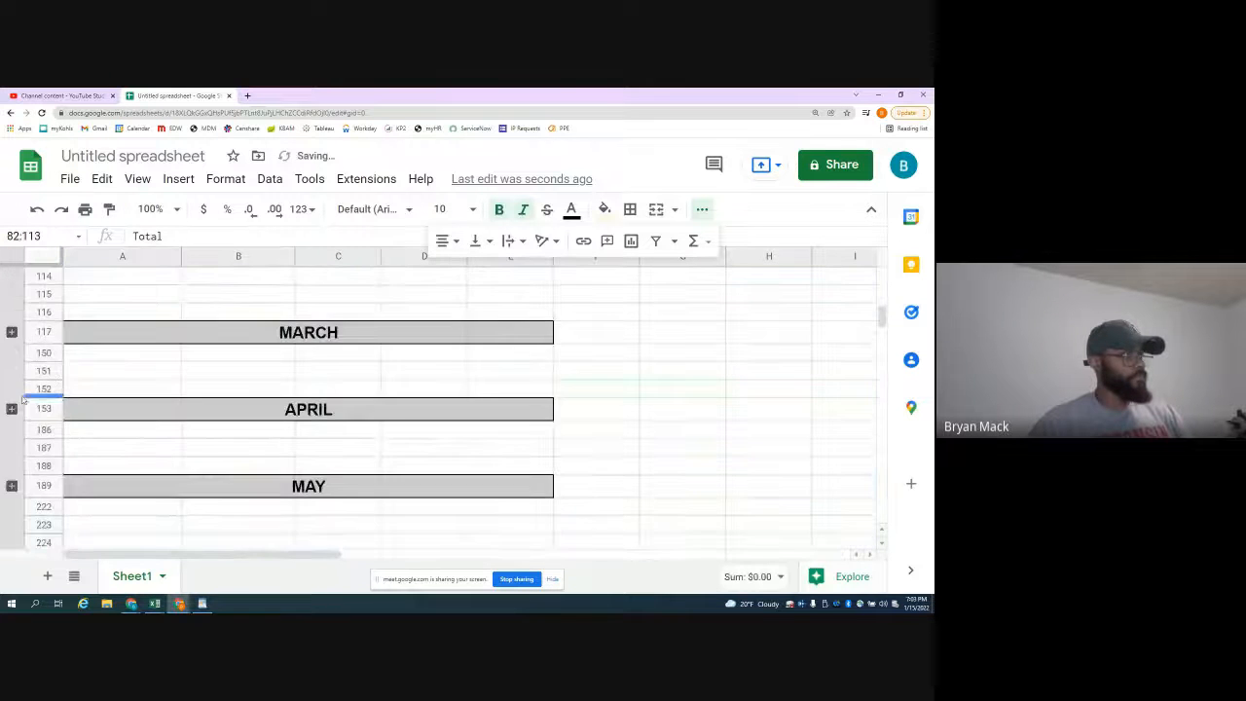
{"action": "left_click", "coordinate": [12, 332]}
{"action": "scroll", "coordinate": [46, 368], "scroll_direction": "down", "scroll_amount": 8}
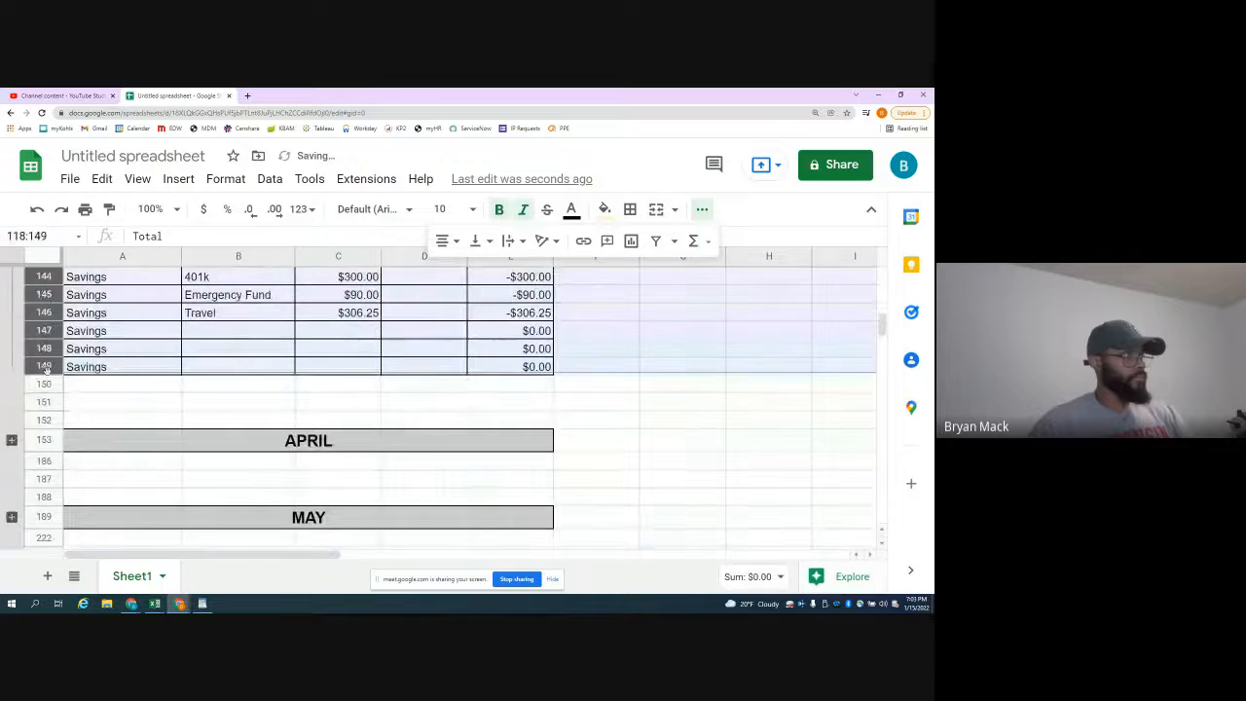
{"action": "left_click", "coordinate": [12, 440]}
{"action": "scroll", "coordinate": [12, 433], "scroll_direction": "down", "scroll_amount": 10}
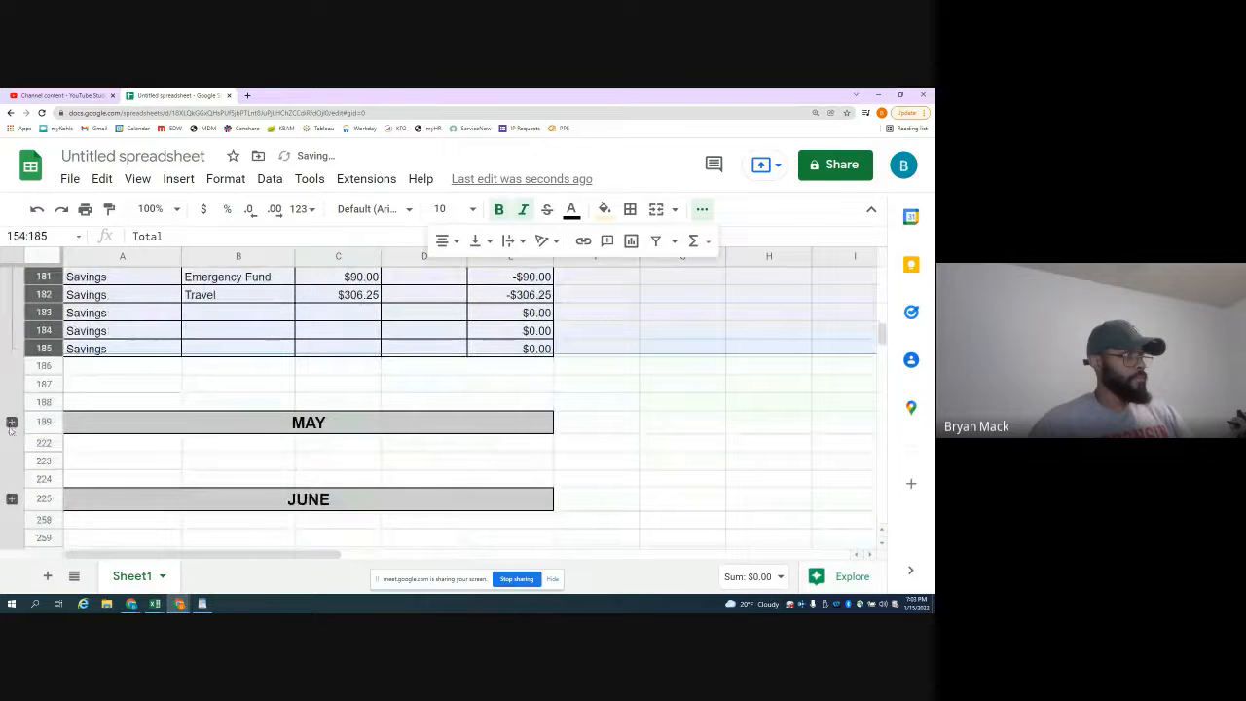
{"action": "left_click", "coordinate": [12, 421]}
{"action": "scroll", "coordinate": [20, 447], "scroll_direction": "down", "scroll_amount": 10}
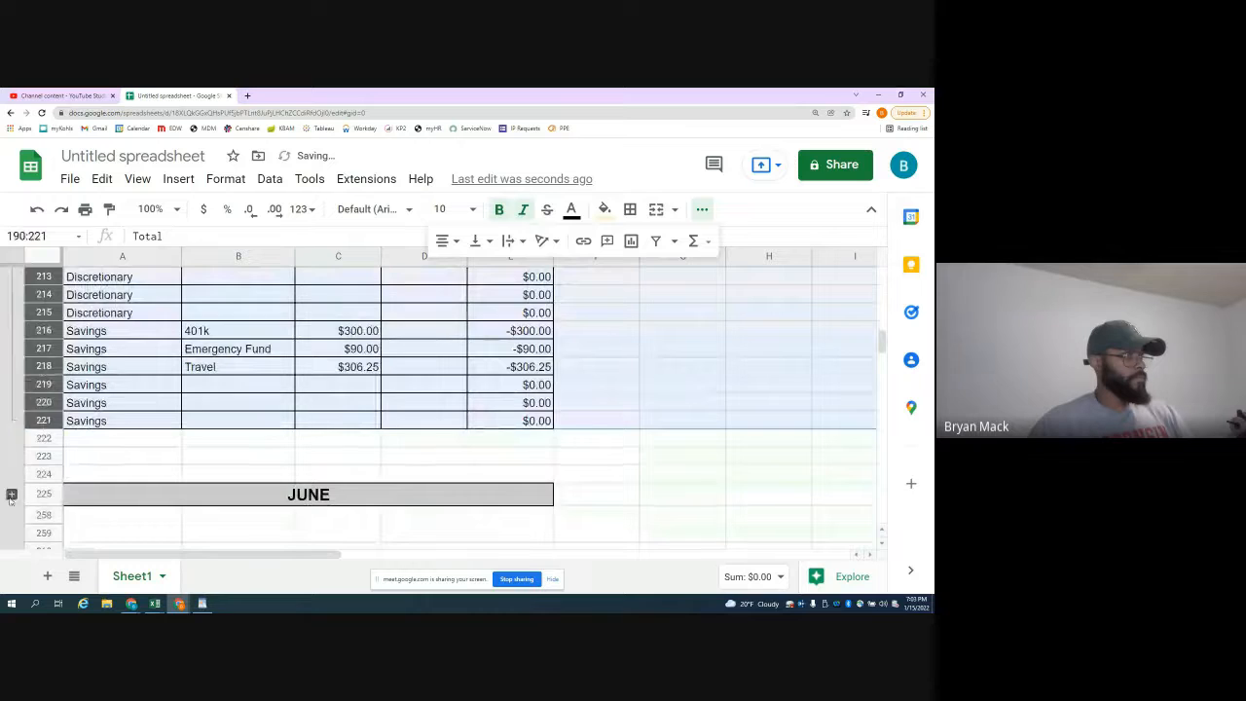
- Expand the row groups for June, July, August, September and October
{"action": "left_click", "coordinate": [11, 494]}
{"action": "scroll", "coordinate": [12, 467], "scroll_direction": "down", "scroll_amount": 15}
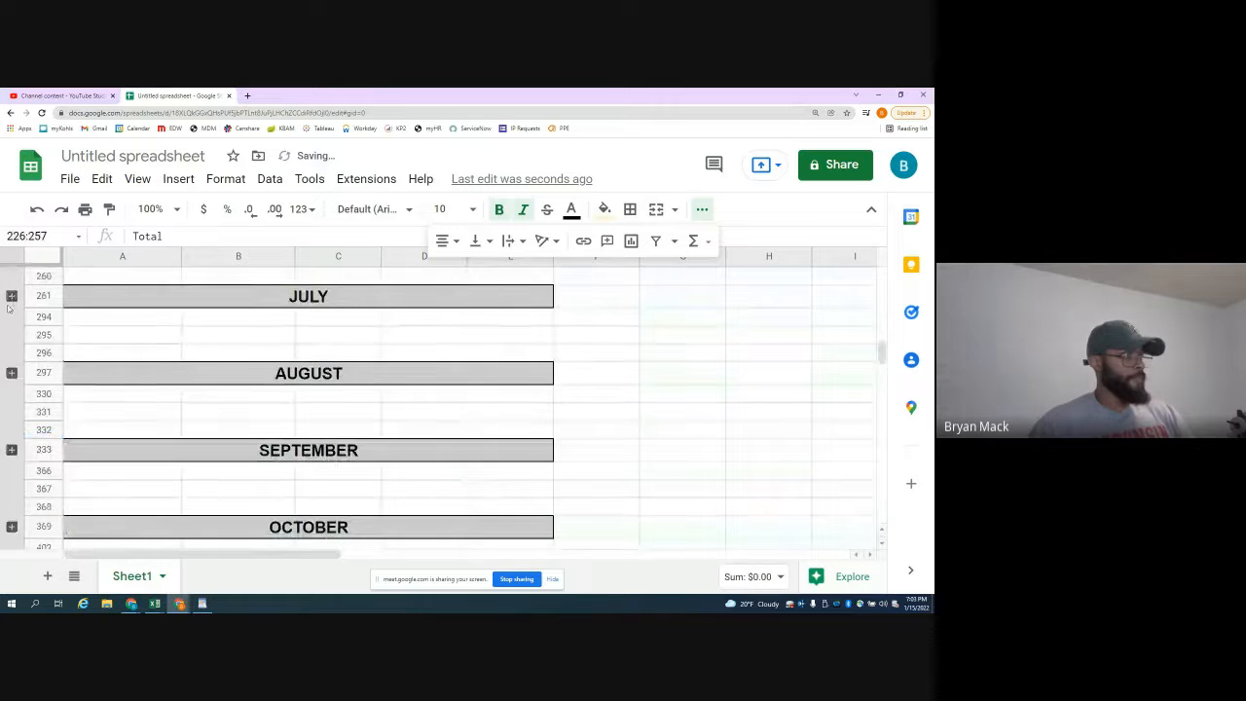
{"action": "left_click", "coordinate": [12, 296]}
{"action": "scroll", "coordinate": [7, 389], "scroll_direction": "down", "scroll_amount": 15}
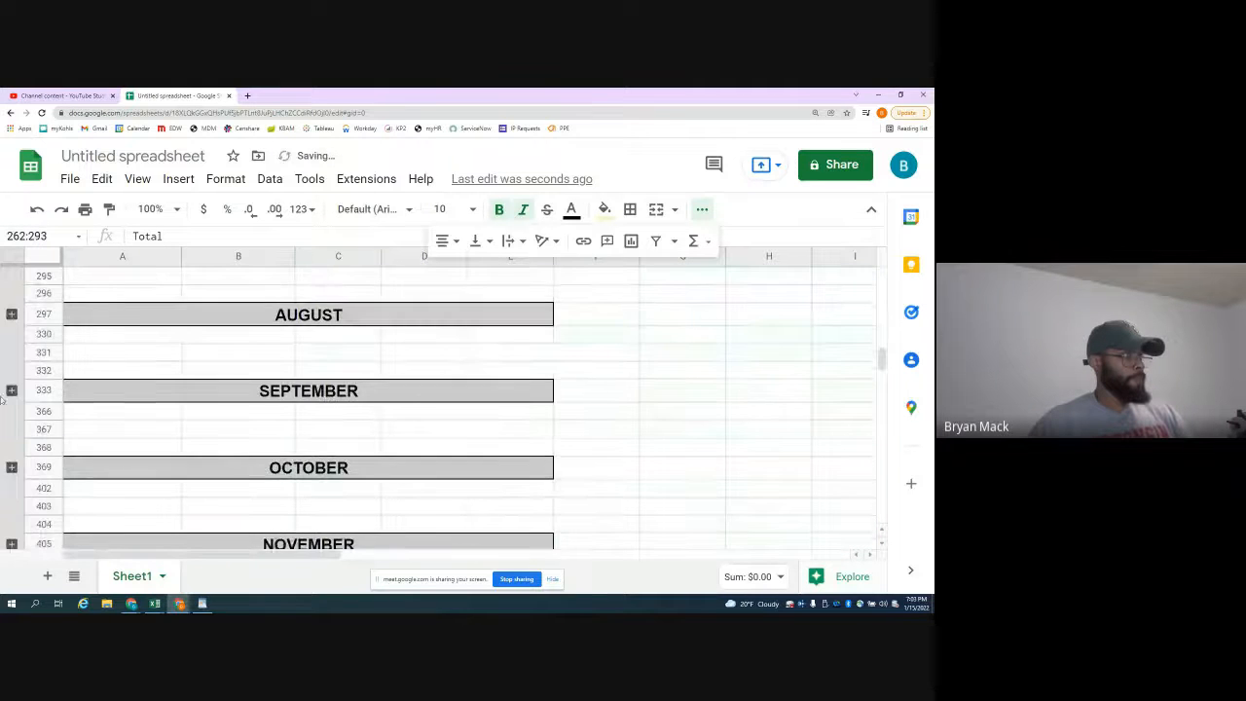
{"action": "left_click", "coordinate": [12, 314]}
{"action": "scroll", "coordinate": [11, 389], "scroll_direction": "down", "scroll_amount": 10}
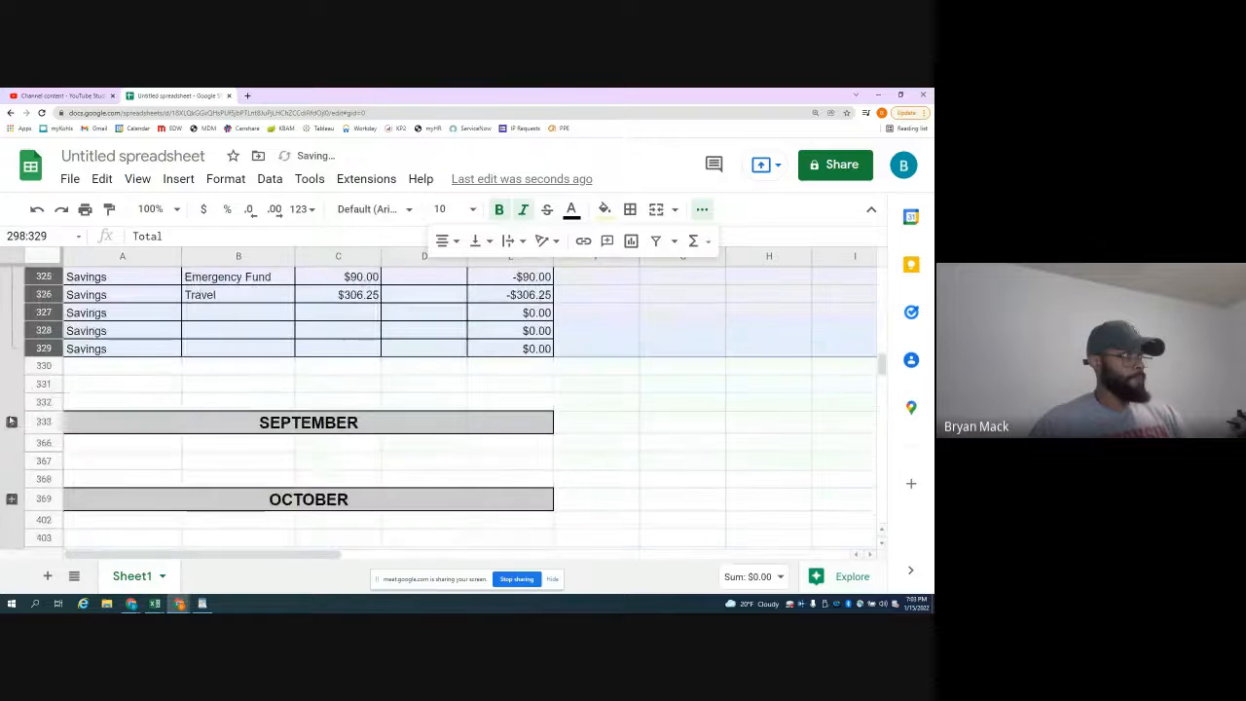
{"action": "left_click", "coordinate": [12, 421]}
{"action": "scroll", "coordinate": [11, 428], "scroll_direction": "down", "scroll_amount": 12}
{"action": "left_click", "coordinate": [11, 439]}
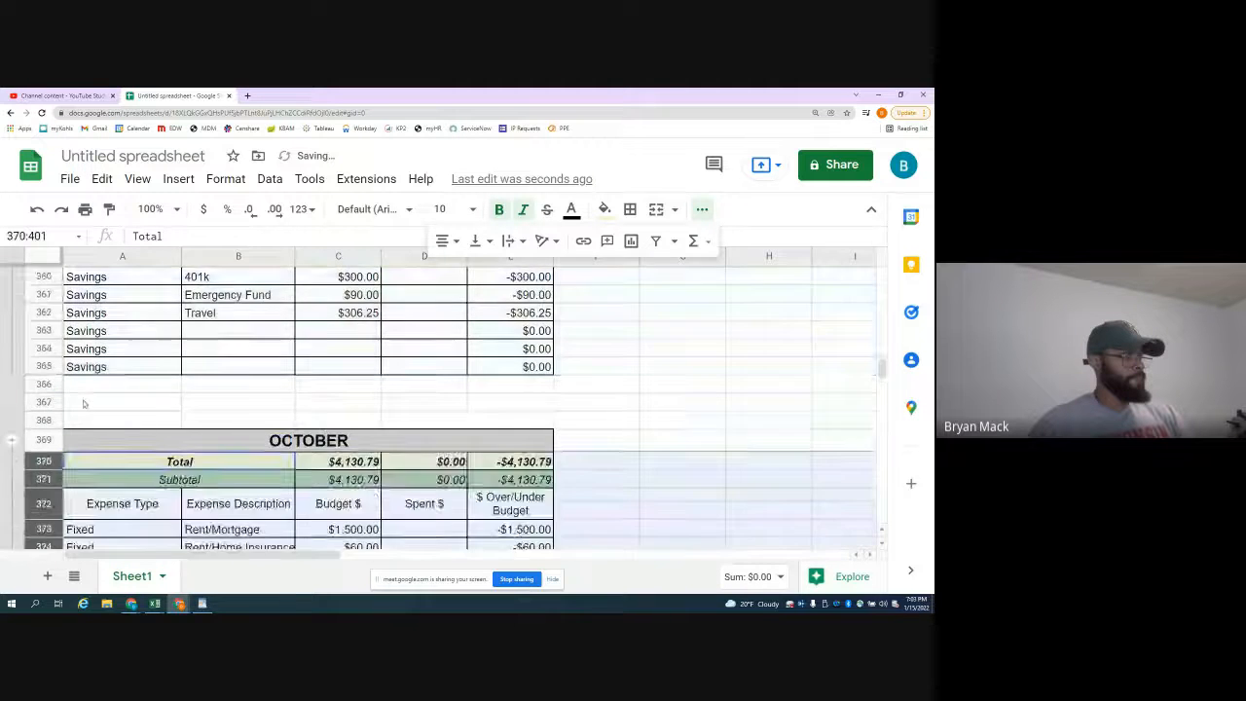
- Expand the row groups for November and December
{"action": "scroll", "coordinate": [78, 401], "scroll_direction": "down", "scroll_amount": 8}
{"action": "scroll", "coordinate": [78, 401], "scroll_direction": "down", "scroll_amount": 2}
{"action": "left_click", "coordinate": [12, 512]}
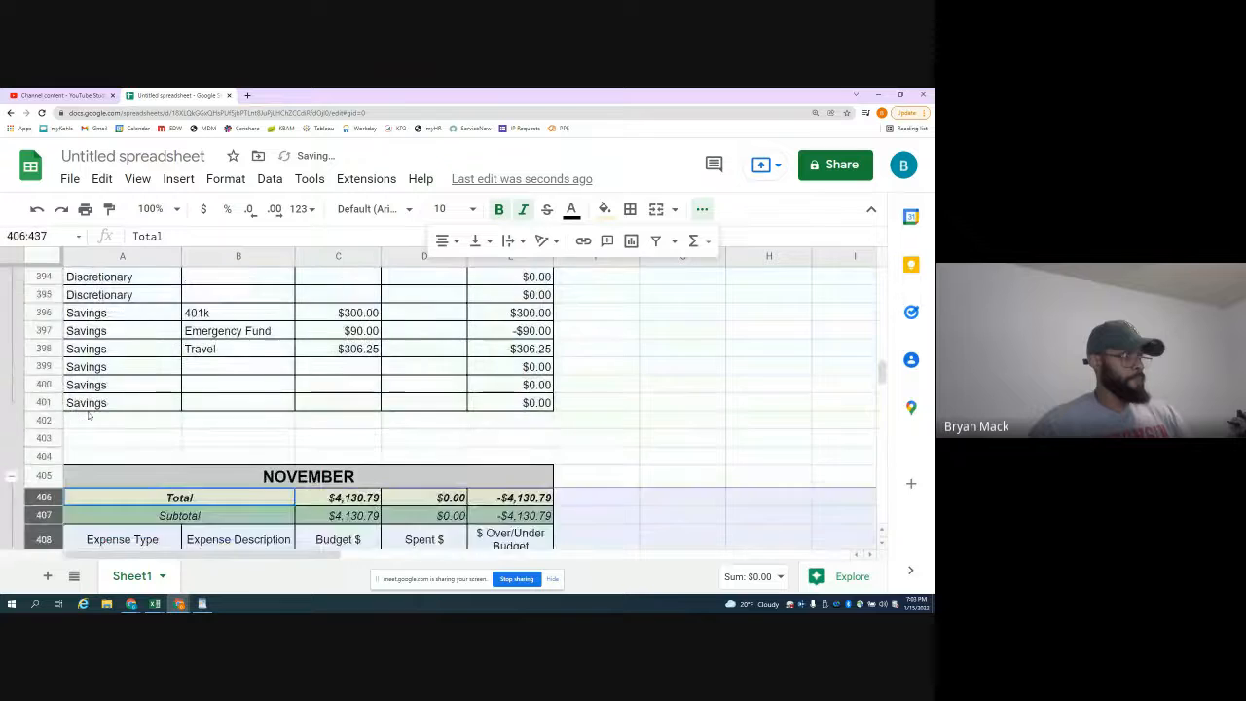
{"action": "scroll", "coordinate": [12, 438], "scroll_direction": "down", "scroll_amount": 12}
{"action": "left_click", "coordinate": [11, 351]}
- Start a SUM formula in the ANNUAL ROLLUP Rent/Mortgage budget cell C13 with January's Rent/Mortgage budget, C49, as its first argument
{"action": "scroll", "coordinate": [171, 422], "scroll_direction": "up", "scroll_amount": 5}
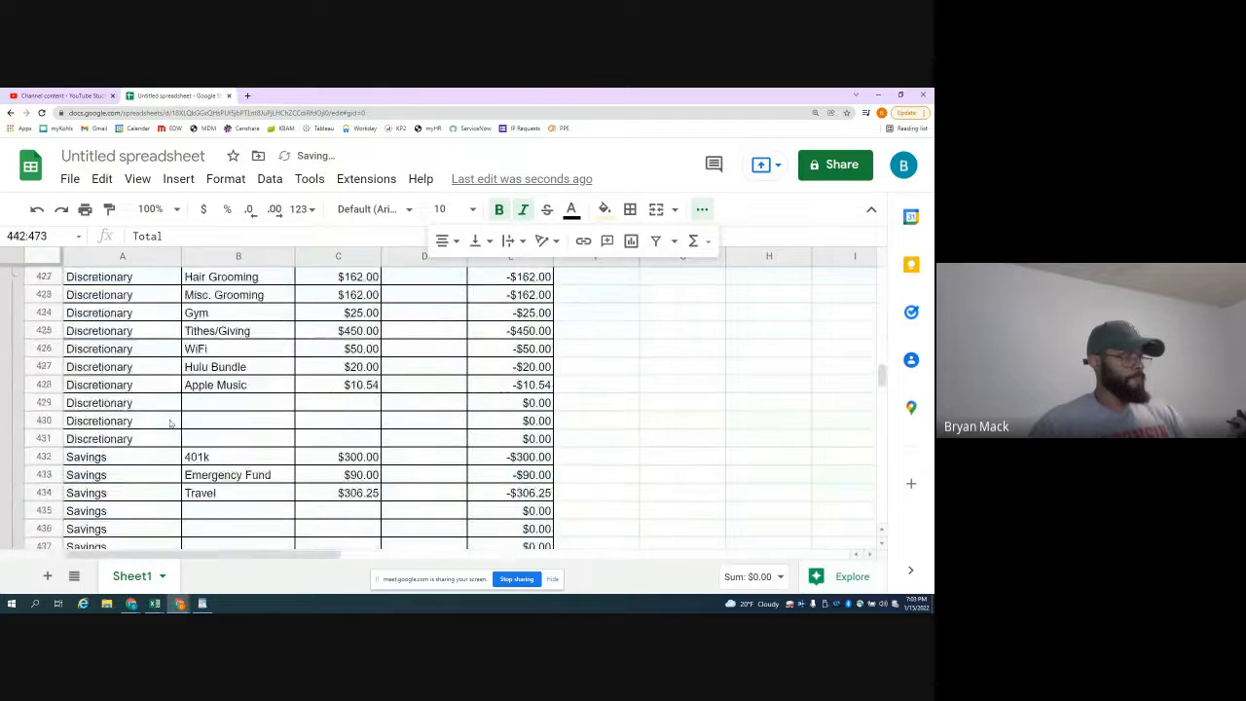
{"action": "scroll", "coordinate": [170, 422], "scroll_direction": "up", "scroll_amount": 20}
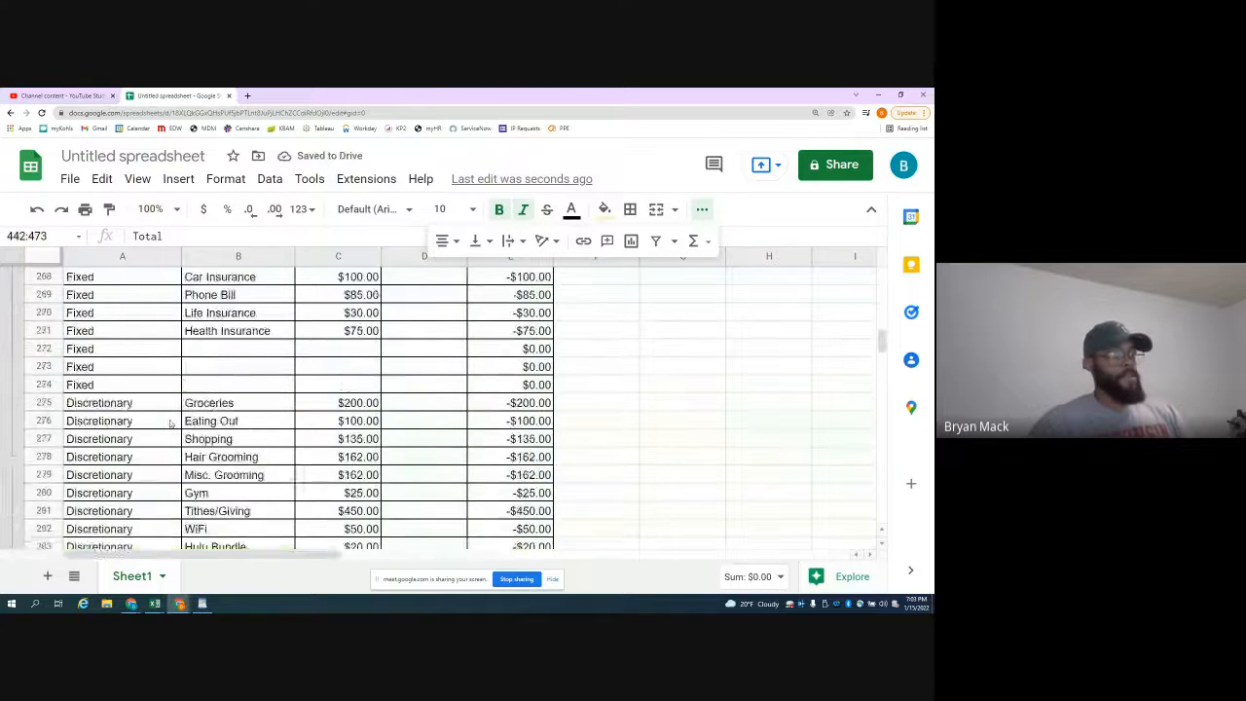
{"action": "scroll", "coordinate": [171, 422], "scroll_direction": "up", "scroll_amount": 15}
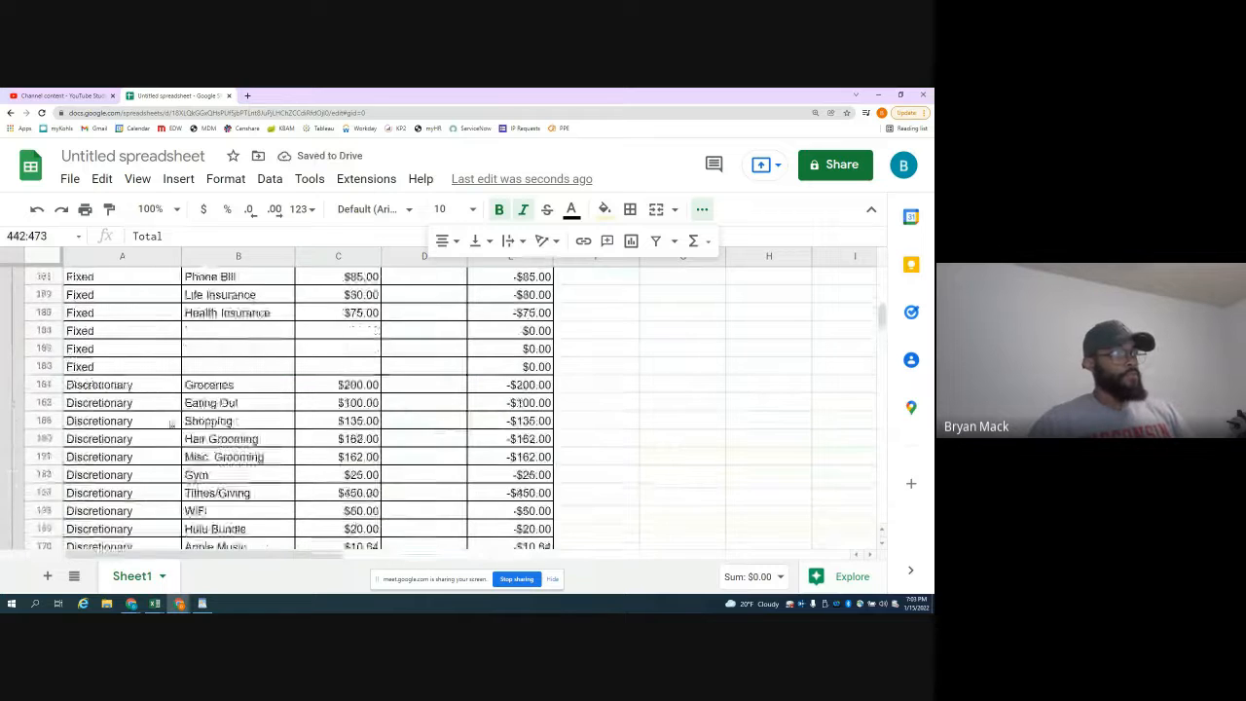
{"action": "scroll", "coordinate": [170, 423], "scroll_direction": "up", "scroll_amount": 20}
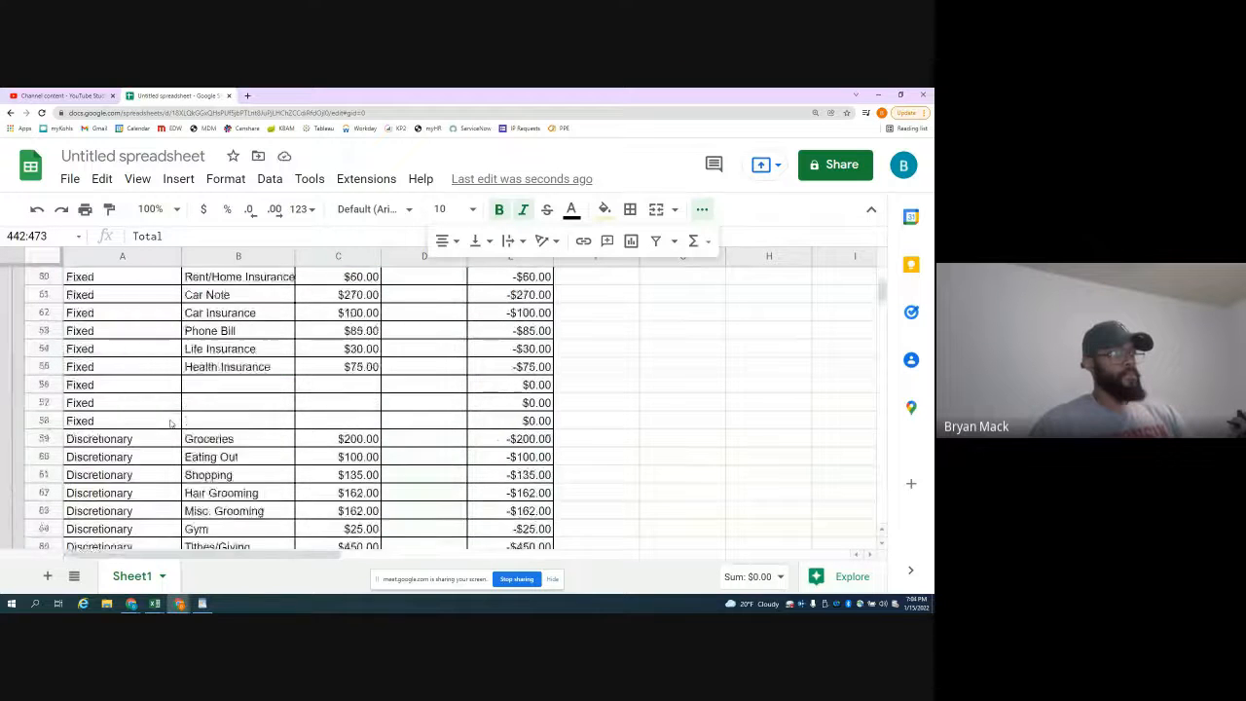
{"action": "scroll", "coordinate": [170, 423], "scroll_direction": "up", "scroll_amount": 10}
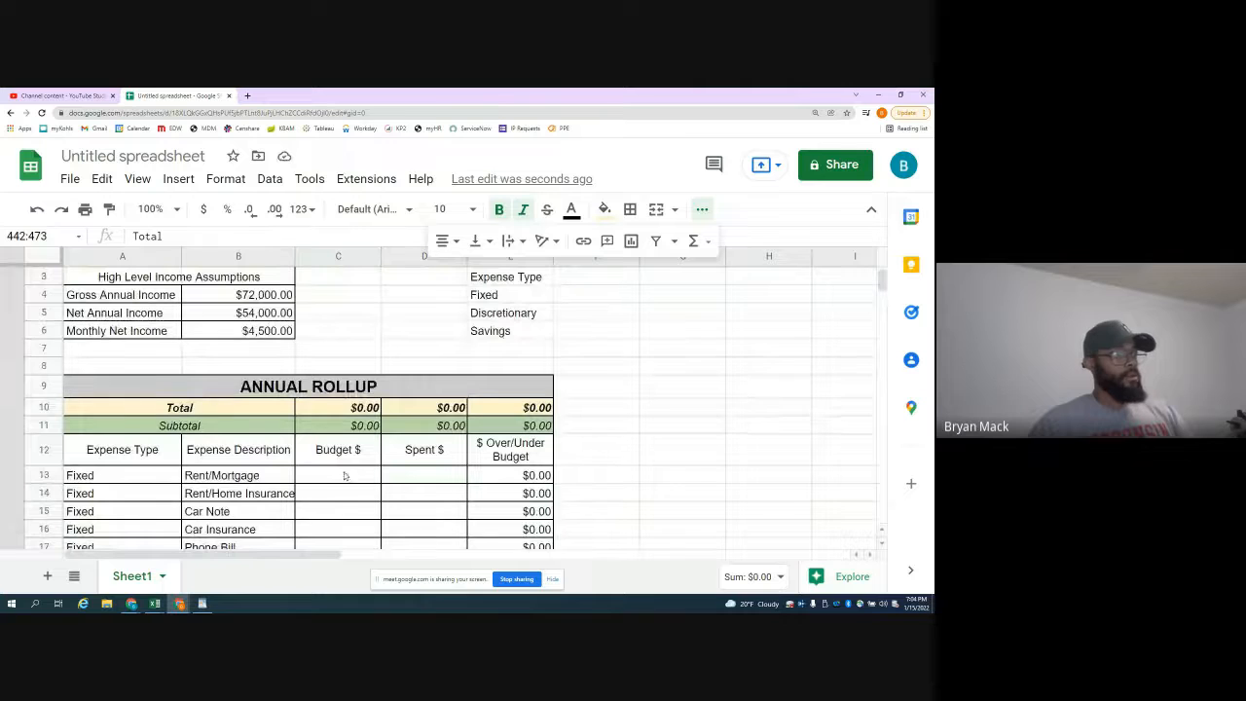
{"action": "left_click", "coordinate": [343, 475]}
{"action": "type", "text": "="}
{"action": "scroll", "coordinate": [343, 428], "scroll_direction": "down", "scroll_amount": 11}
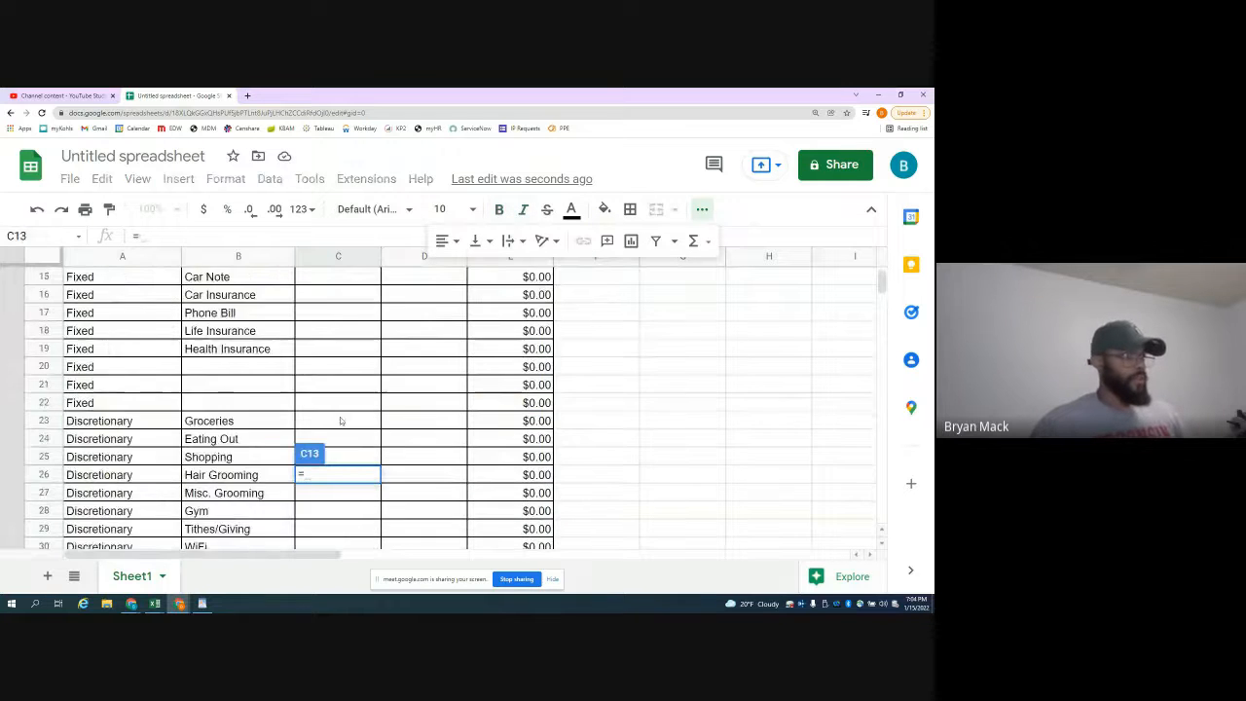
{"action": "scroll", "coordinate": [340, 421], "scroll_direction": "down", "scroll_amount": 1}
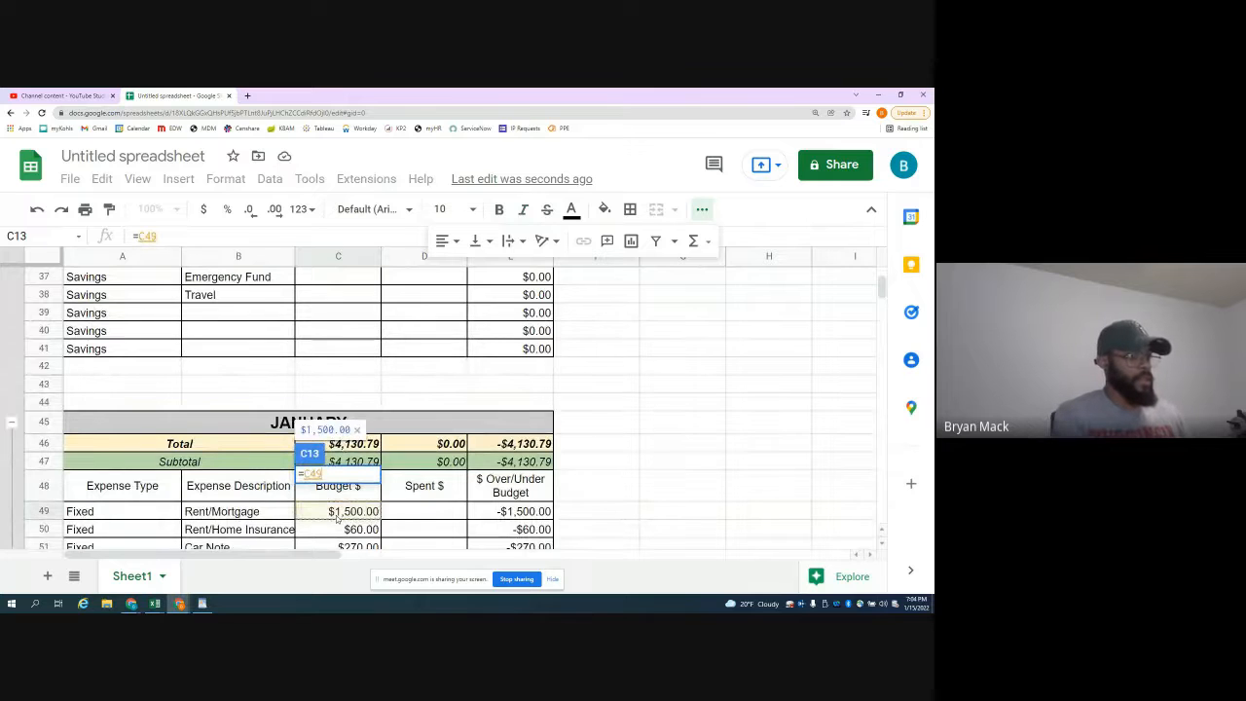
{"action": "key", "text": "BackSpace"}
{"action": "key", "text": "BackSpace"}
{"action": "key", "text": "BackSpace"}
{"action": "type", "text": "s"}
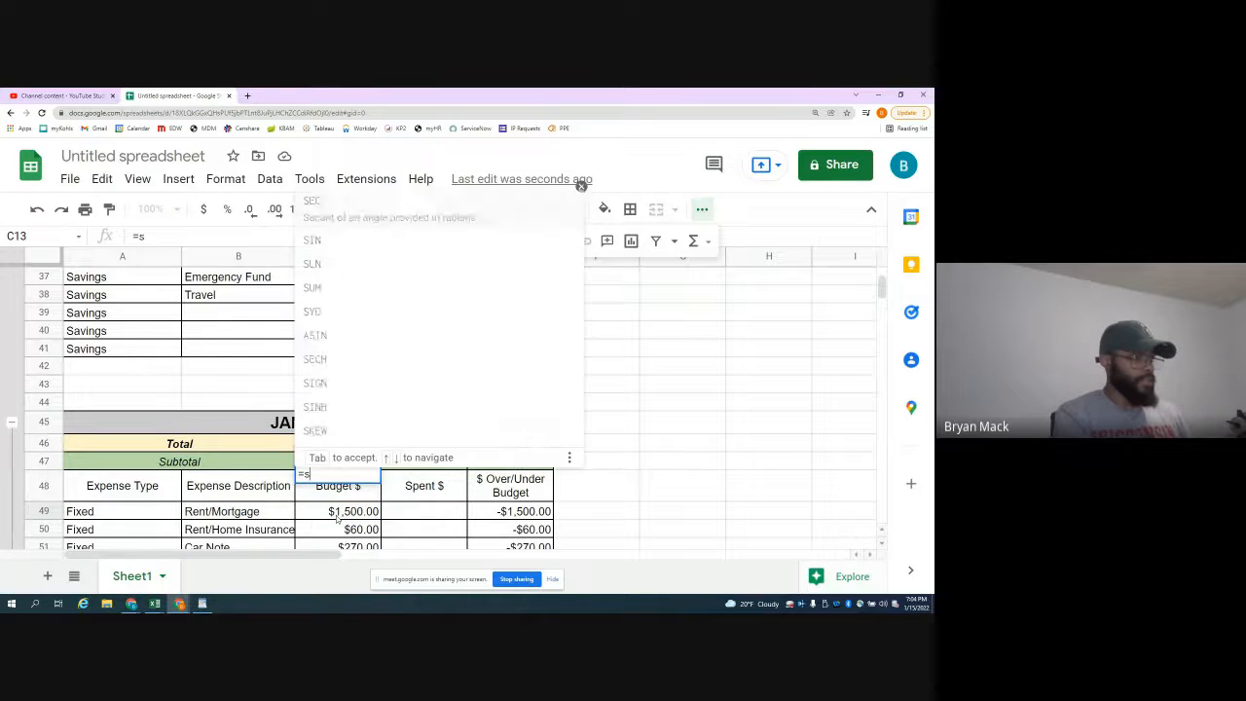
{"action": "type", "text": "um("}
{"action": "left_click", "coordinate": [338, 516]}
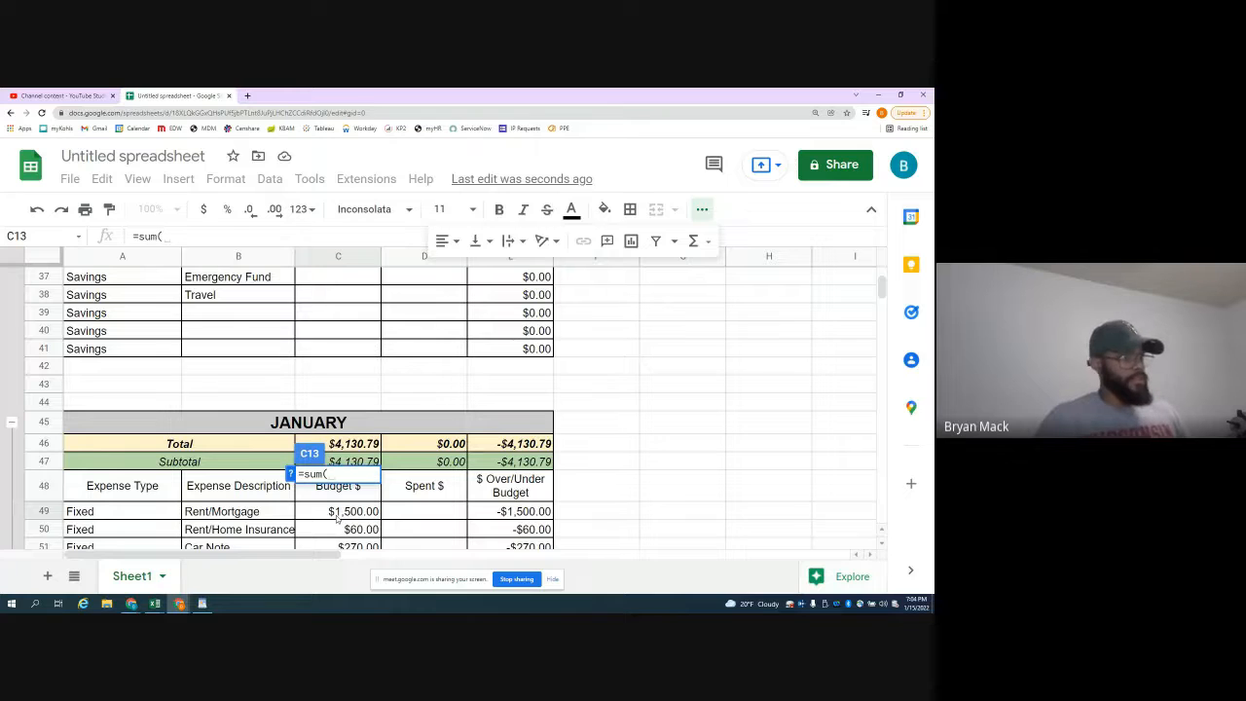
{"action": "type", "text": ","}
- Add the February and March Rent/Mortgage budget cells, C85 and C121, to the C13 sum formula
{"action": "scroll", "coordinate": [419, 426], "scroll_direction": "down", "scroll_amount": 10}
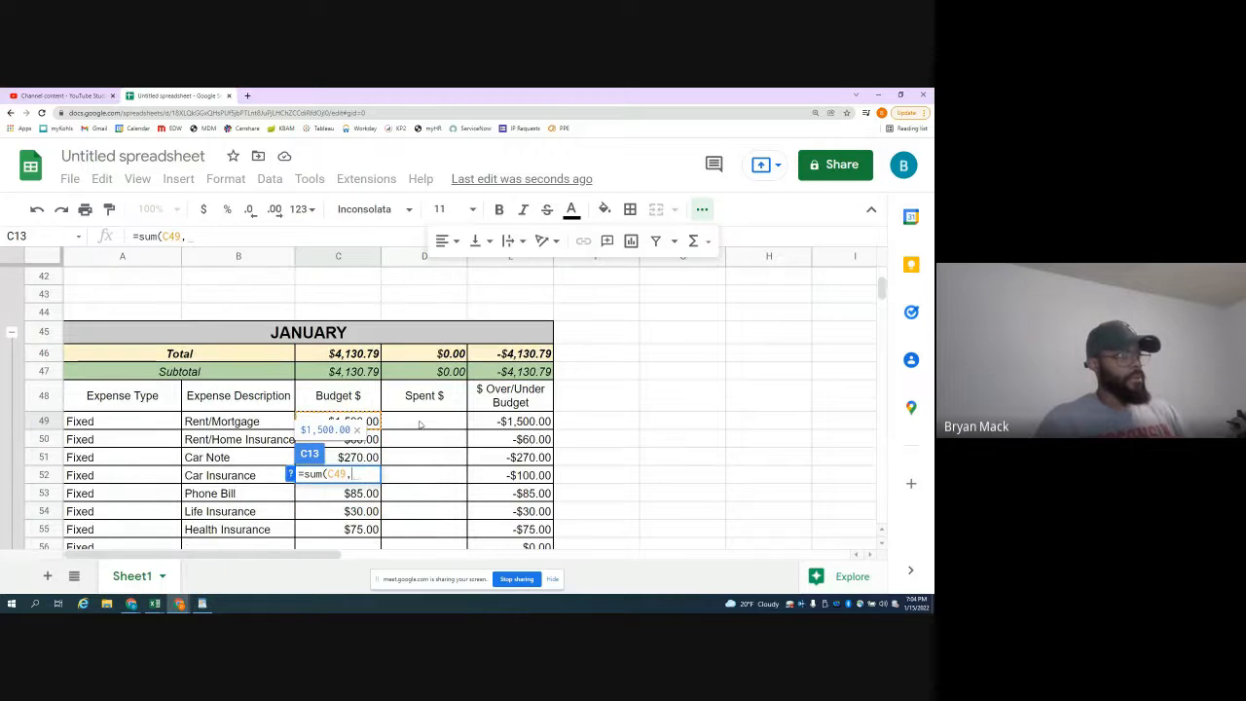
{"action": "scroll", "coordinate": [418, 426], "scroll_direction": "down", "scroll_amount": 4}
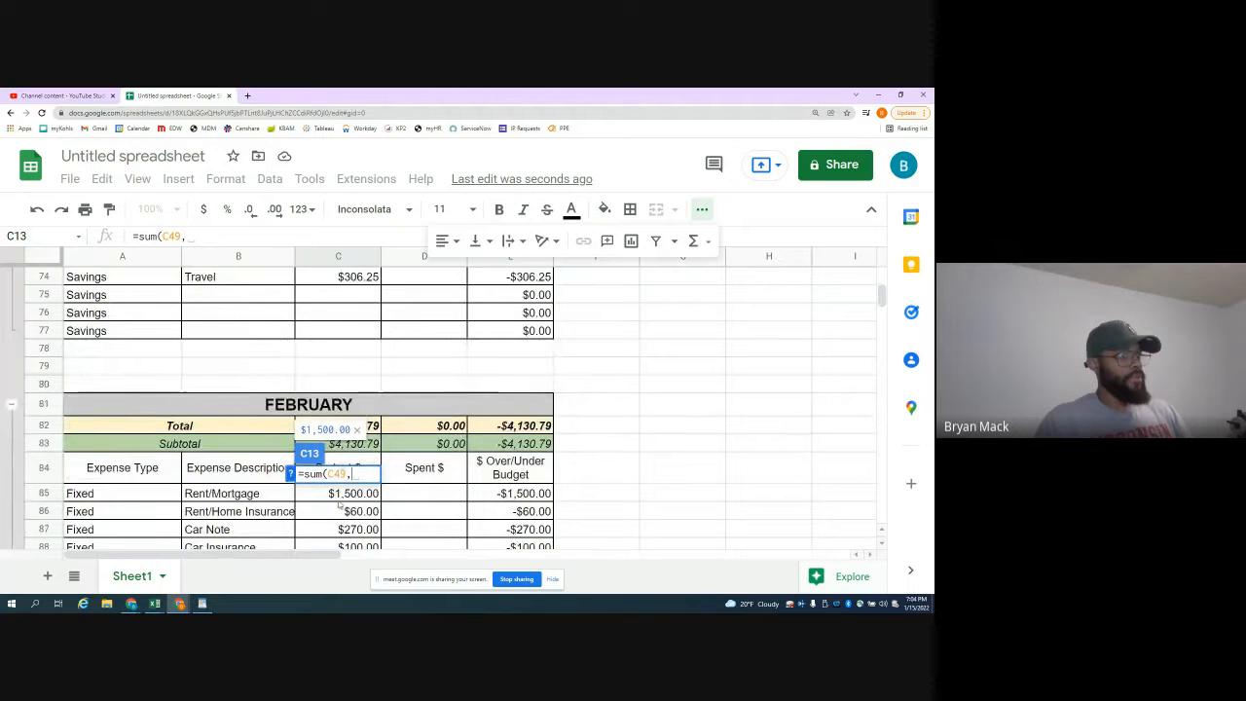
{"action": "left_click", "coordinate": [338, 494]}
{"action": "type", "text": ","}
{"action": "scroll", "coordinate": [340, 506], "scroll_direction": "down", "scroll_amount": 12}
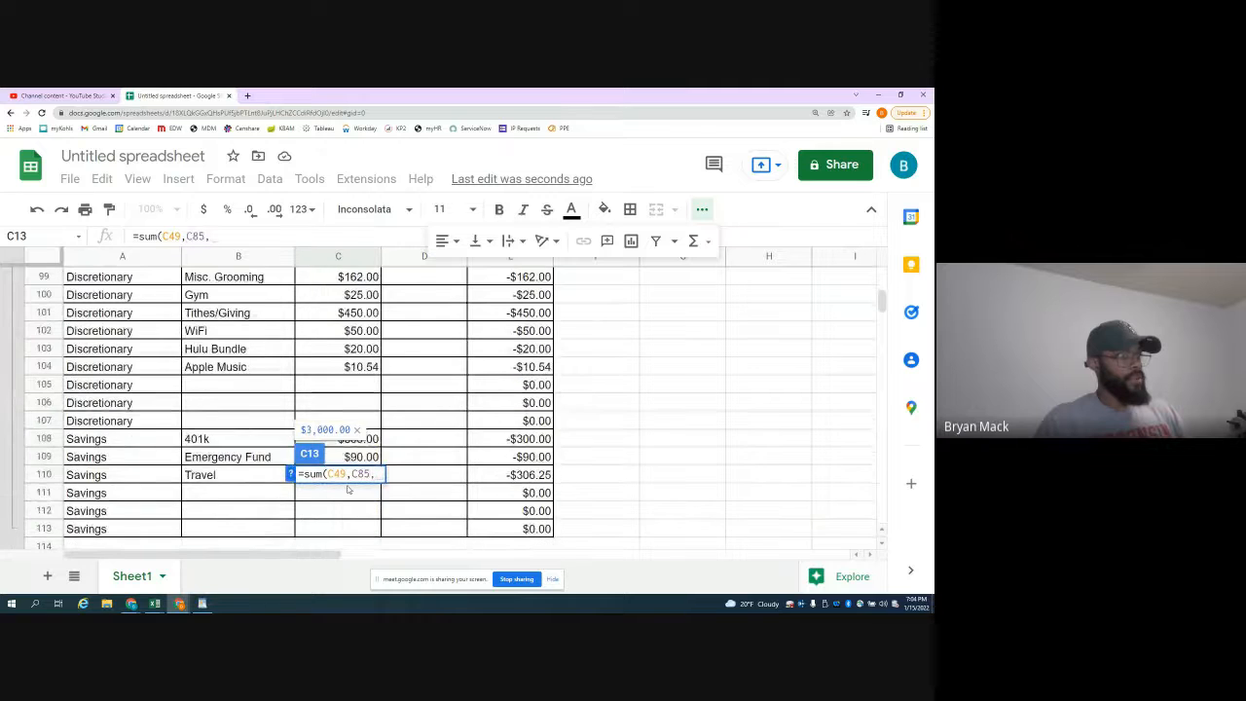
{"action": "left_click", "coordinate": [331, 531]}
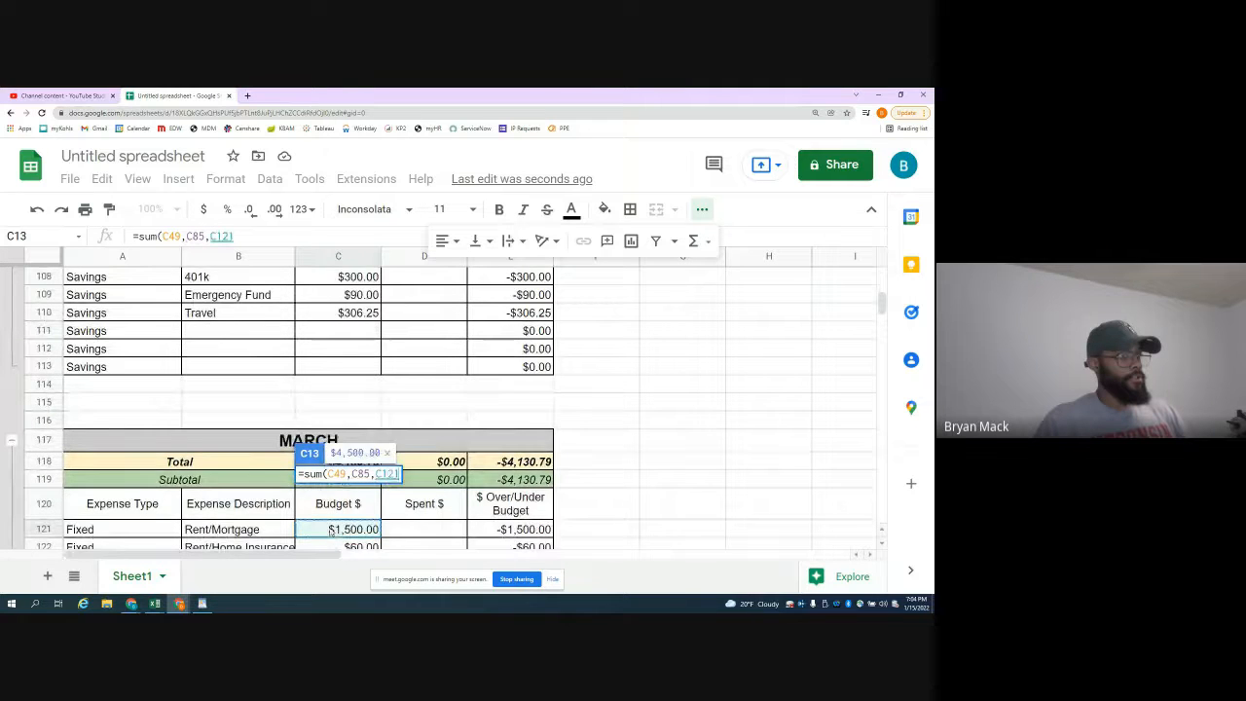
{"action": "type", "text": ","}
- Extend the C13 sum formula with the April and May Rent/Mortgage budgets, C157 and C193
{"action": "scroll", "coordinate": [351, 503], "scroll_direction": "down", "scroll_amount": 9}
{"action": "scroll", "coordinate": [352, 504], "scroll_direction": "down", "scroll_amount": 3}
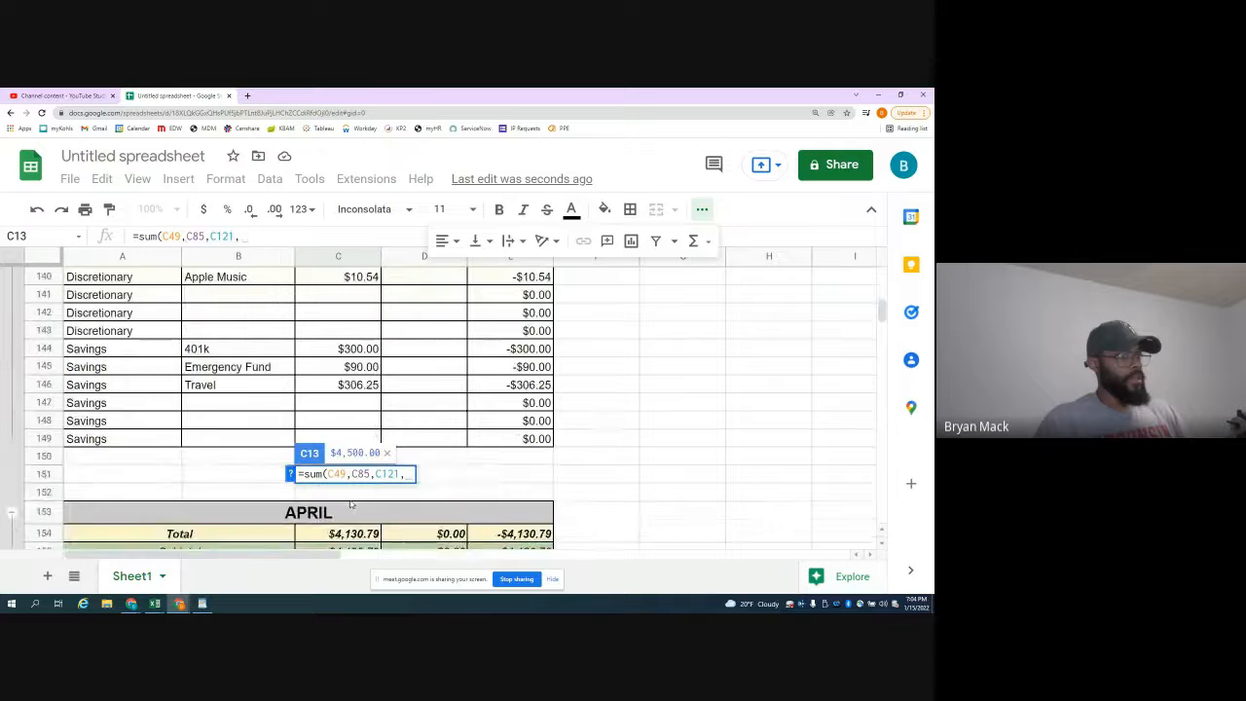
{"action": "left_click", "coordinate": [334, 547]}
{"action": "type", "text": ","}
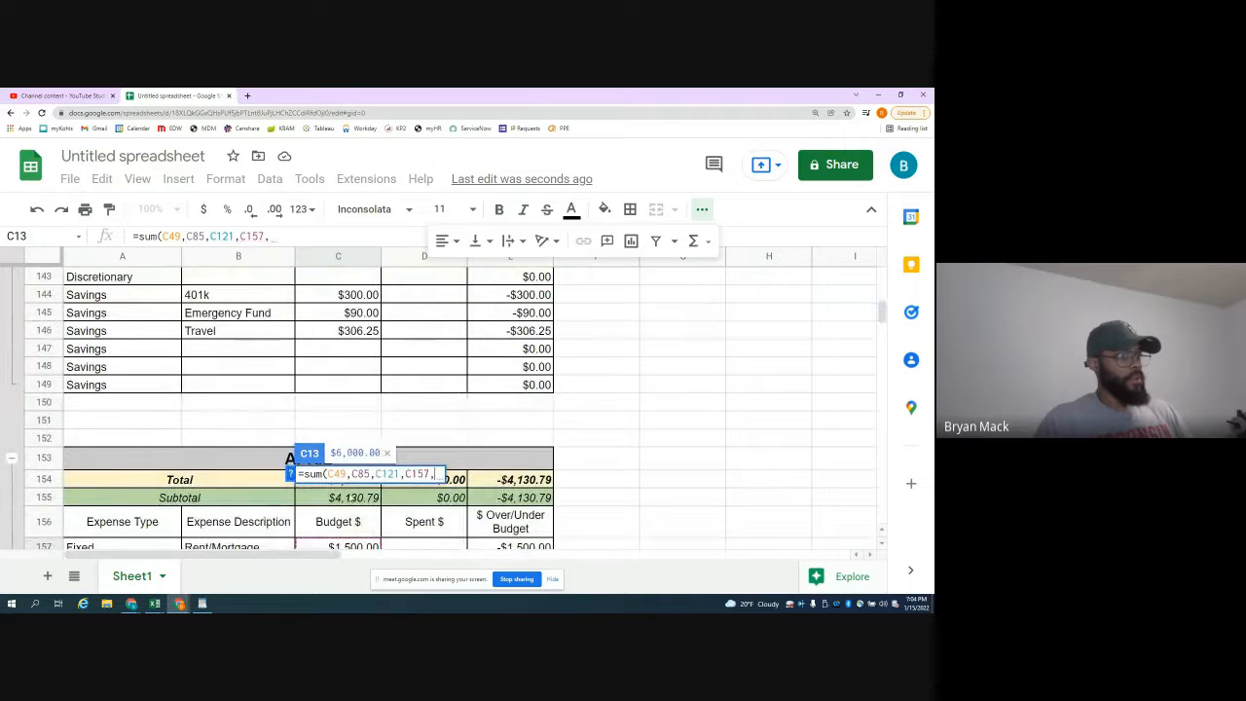
{"action": "scroll", "coordinate": [345, 506], "scroll_direction": "down", "scroll_amount": 11}
{"action": "scroll", "coordinate": [348, 495], "scroll_direction": "down", "scroll_amount": 2}
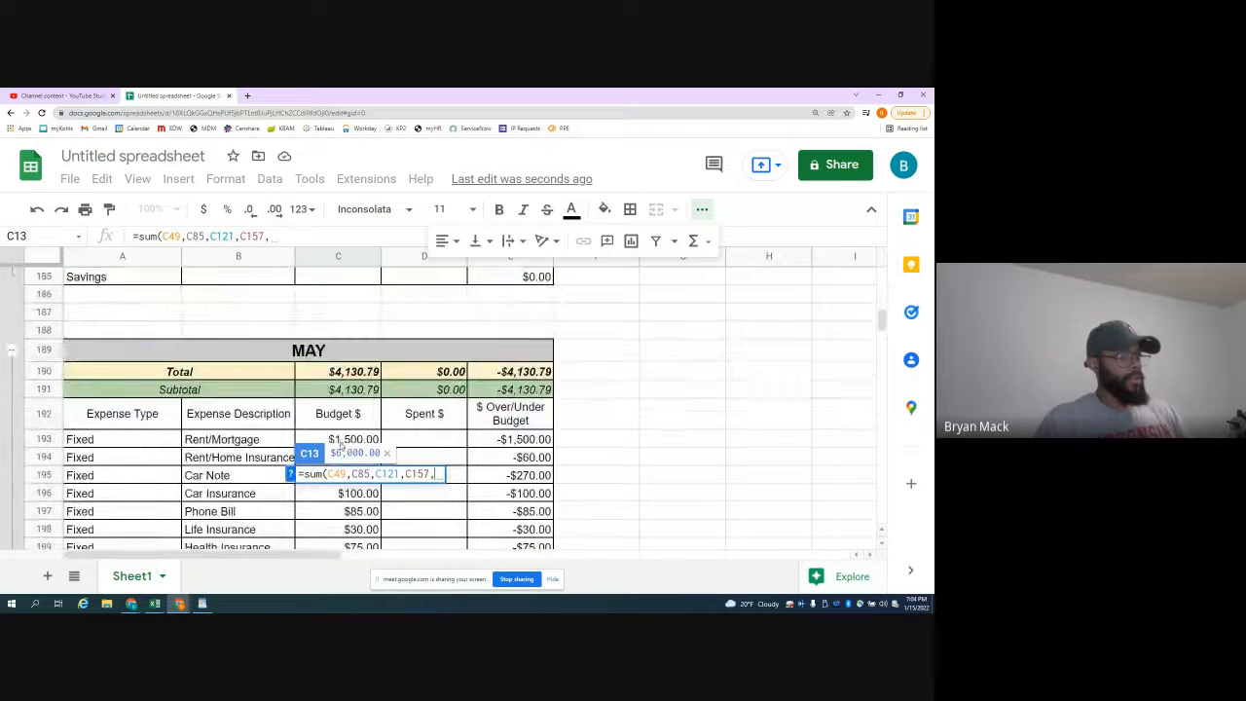
{"action": "left_click", "coordinate": [341, 446]}
{"action": "type", "text": ","}
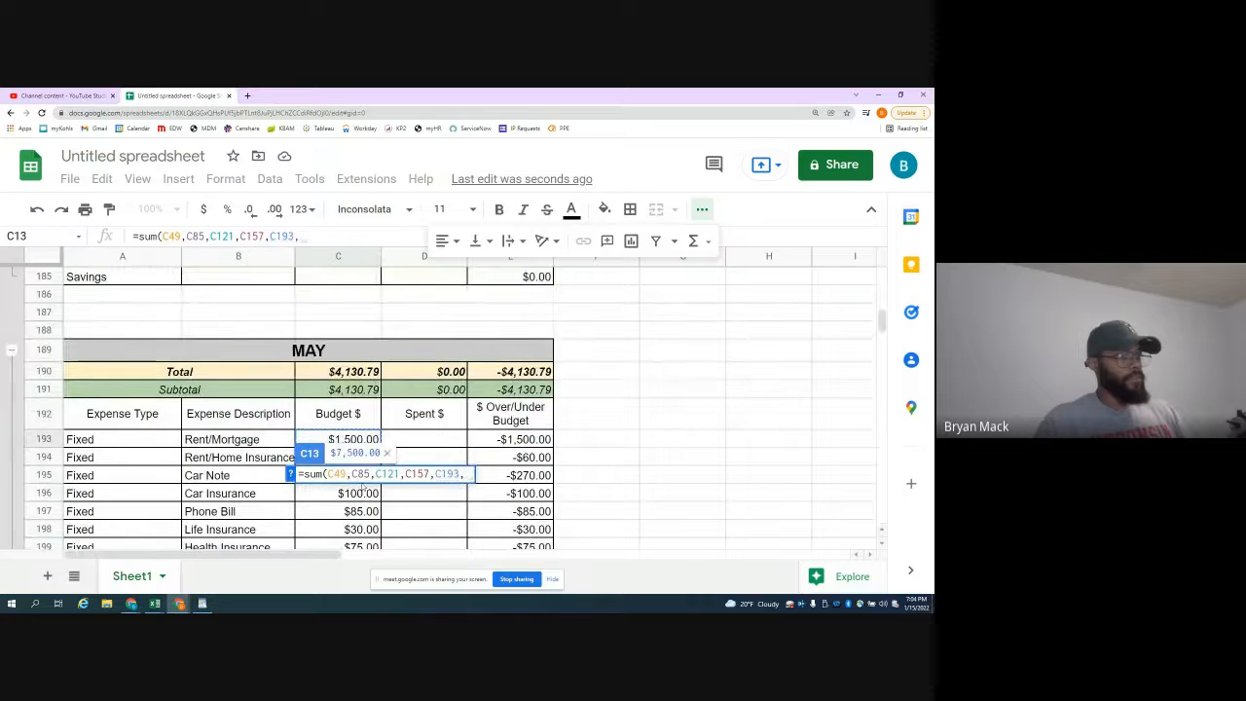
- Include the June and July Rent/Mortgage budget cells, C229 and C265, in the C13 sum formula
{"action": "scroll", "coordinate": [399, 506], "scroll_direction": "down", "scroll_amount": 5}
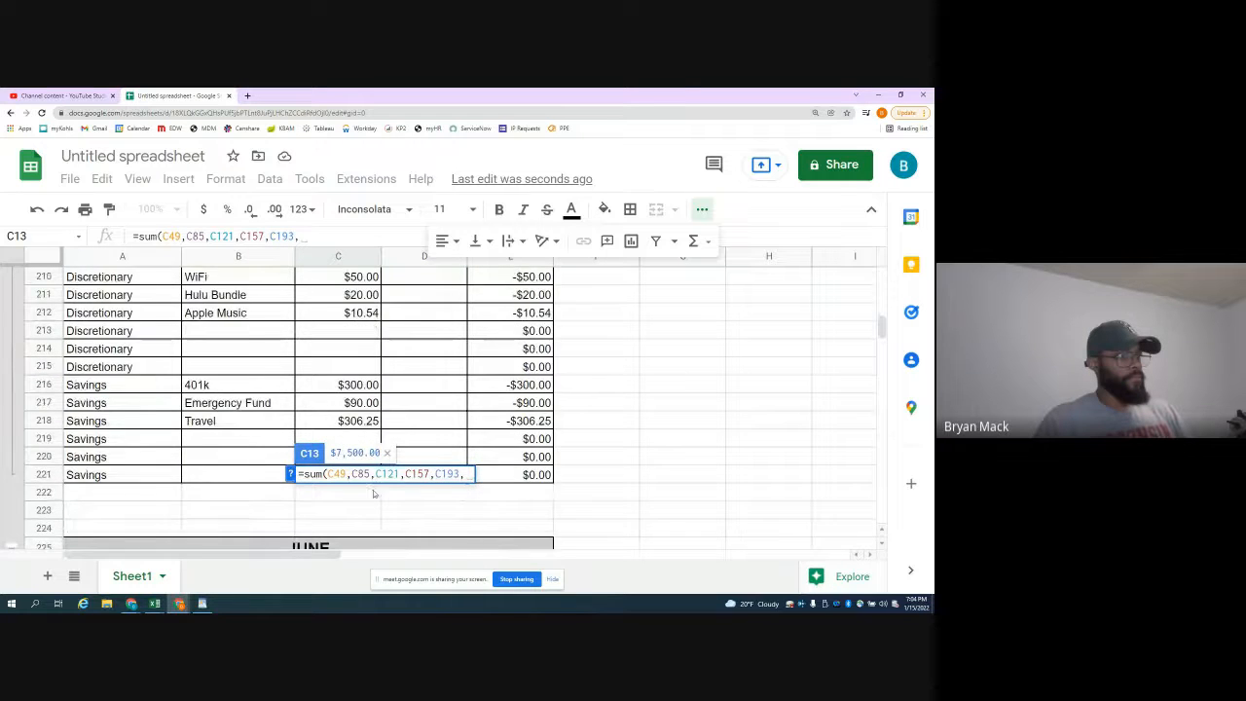
{"action": "scroll", "coordinate": [373, 494], "scroll_direction": "down", "scroll_amount": 4}
{"action": "left_click", "coordinate": [345, 428]}
{"action": "type", "text": ","}
{"action": "scroll", "coordinate": [352, 438], "scroll_direction": "down", "scroll_amount": 3}
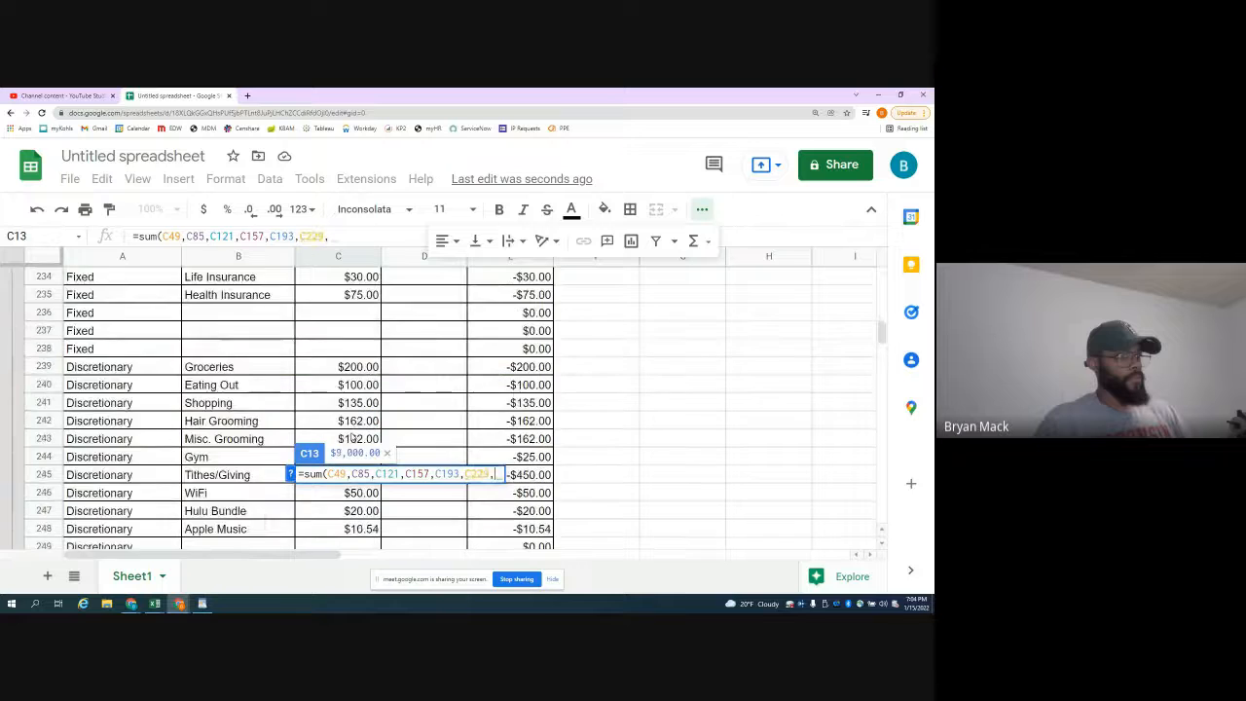
{"action": "scroll", "coordinate": [352, 438], "scroll_direction": "down", "scroll_amount": 6}
{"action": "left_click", "coordinate": [353, 438]}
{"action": "type", "text": ","}
- Append the August and September Rent/Mortgage budgets, C301 and C337, to the C13 sum formula
{"action": "scroll", "coordinate": [355, 438], "scroll_direction": "down", "scroll_amount": 2}
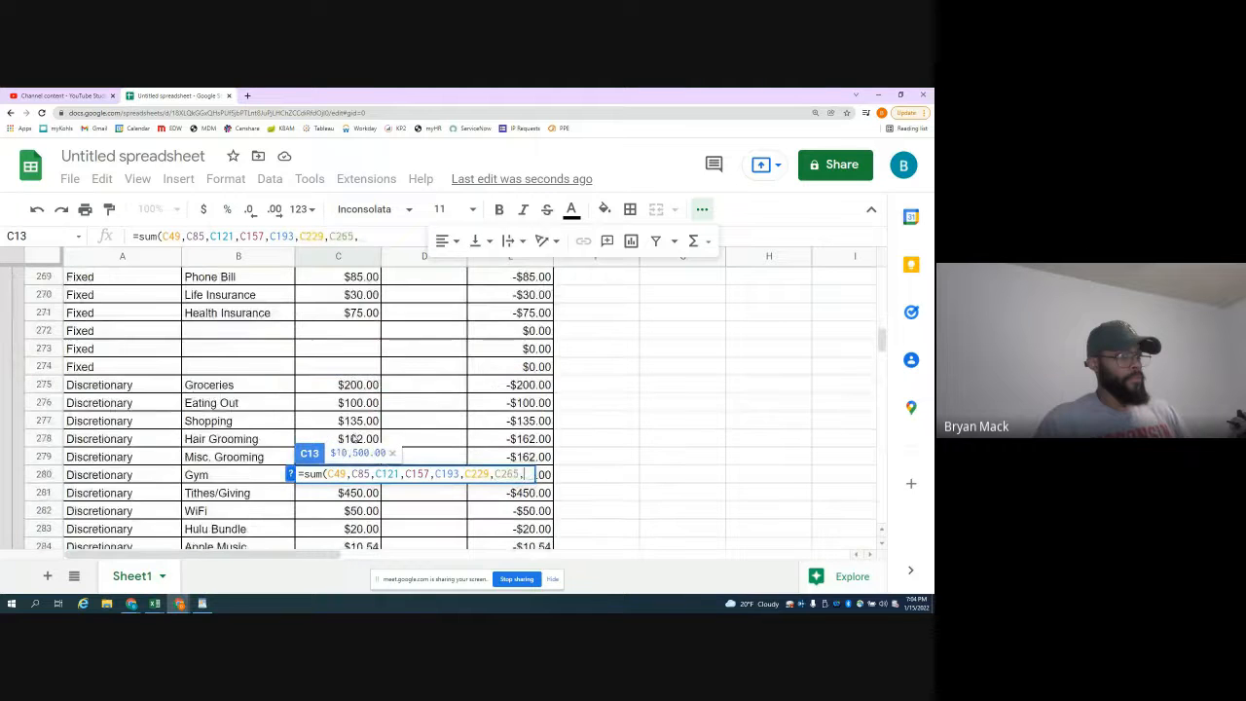
{"action": "scroll", "coordinate": [356, 439], "scroll_direction": "down", "scroll_amount": 8}
{"action": "left_click", "coordinate": [353, 365]}
{"action": "type", "text": ","}
{"action": "scroll", "coordinate": [356, 386], "scroll_direction": "down", "scroll_amount": 2}
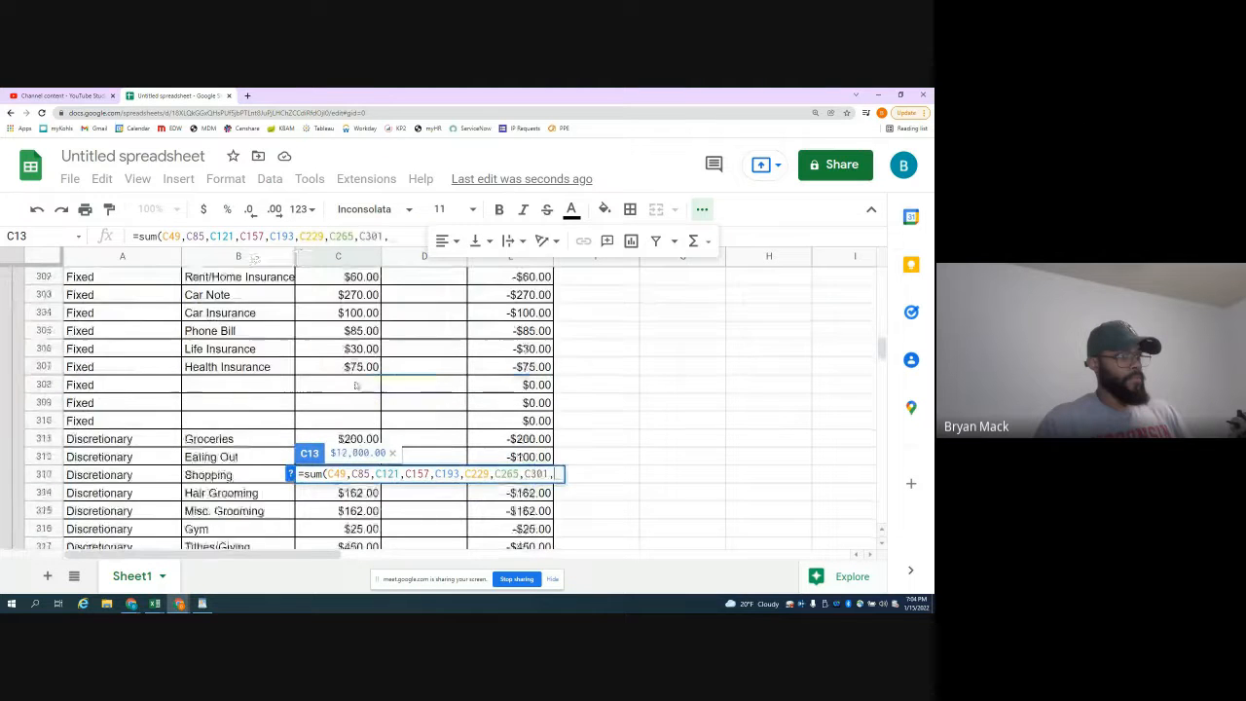
{"action": "scroll", "coordinate": [356, 386], "scroll_direction": "down", "scroll_amount": 10}
{"action": "left_click", "coordinate": [345, 280]}
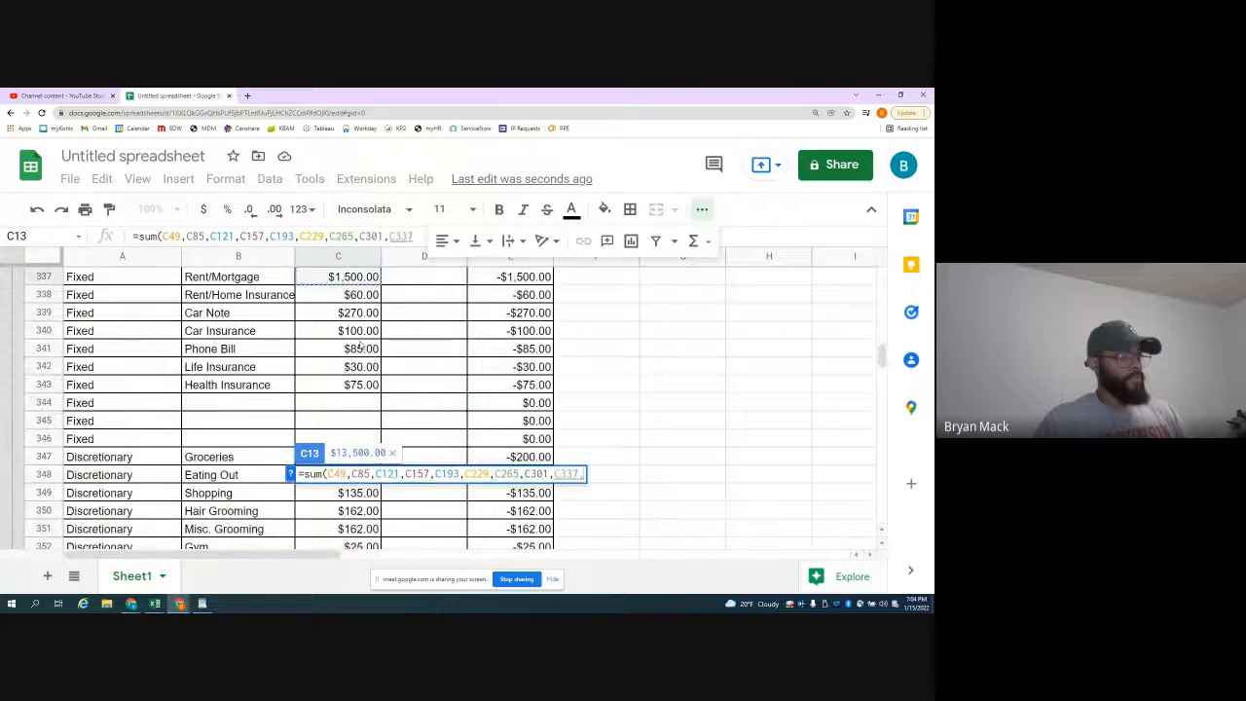
{"action": "type", "text": ","}
- Add the October and November Rent/Mortgage budget cells, C373 and C409, to the C13 sum formula
{"action": "scroll", "coordinate": [346, 292], "scroll_direction": "down", "scroll_amount": 9}
{"action": "scroll", "coordinate": [346, 385], "scroll_direction": "down", "scroll_amount": 2}
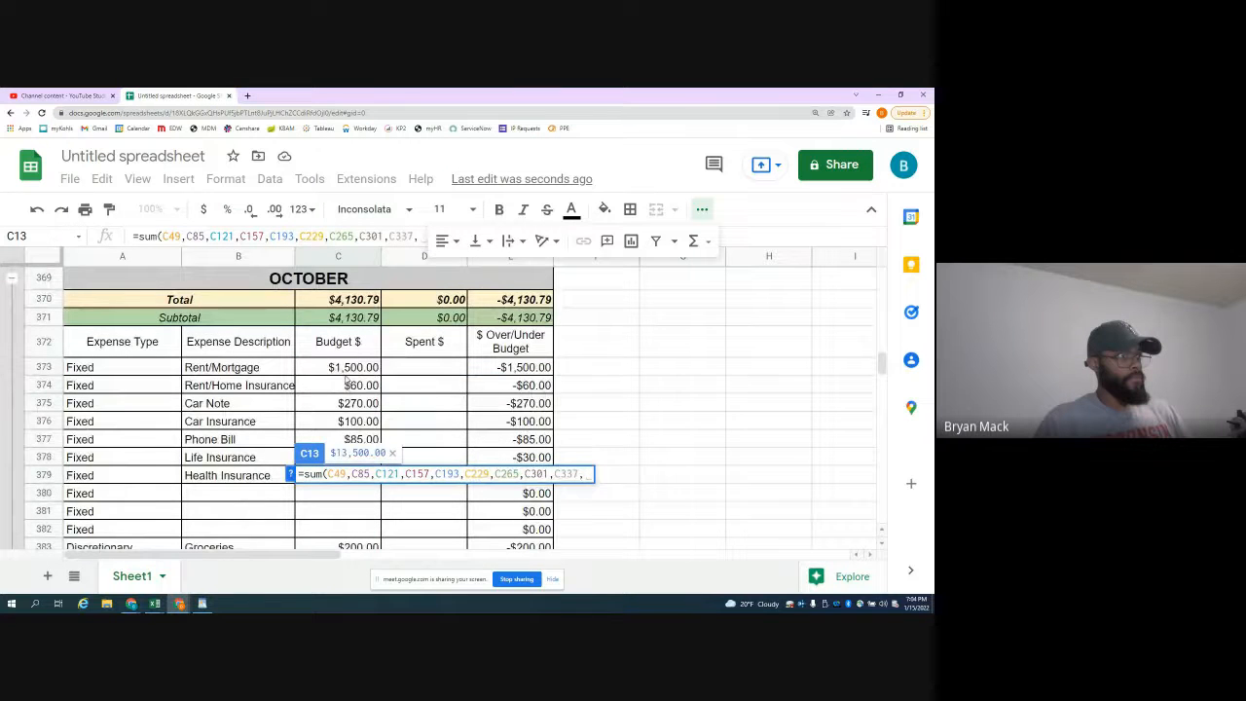
{"action": "left_click", "coordinate": [346, 375]}
{"action": "type", "text": ","}
{"action": "scroll", "coordinate": [345, 375], "scroll_direction": "down", "scroll_amount": 9}
{"action": "scroll", "coordinate": [346, 374], "scroll_direction": "down", "scroll_amount": 2}
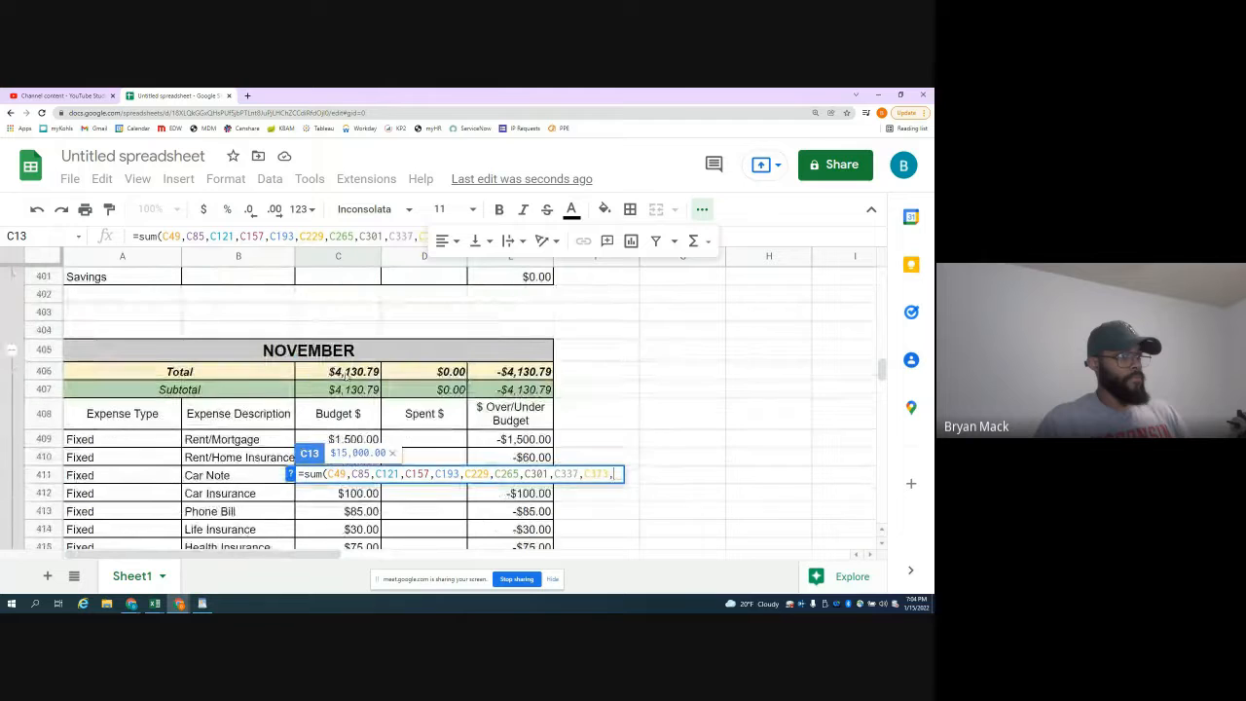
{"action": "left_click", "coordinate": [346, 441]}
{"action": "type", "text": ","}
- Complete the C13 sum with December's Rent/Mortgage budget, C445, and autofill the formula down the rollup's Budget $ column
{"action": "scroll", "coordinate": [347, 389], "scroll_direction": "down", "scroll_amount": 14}
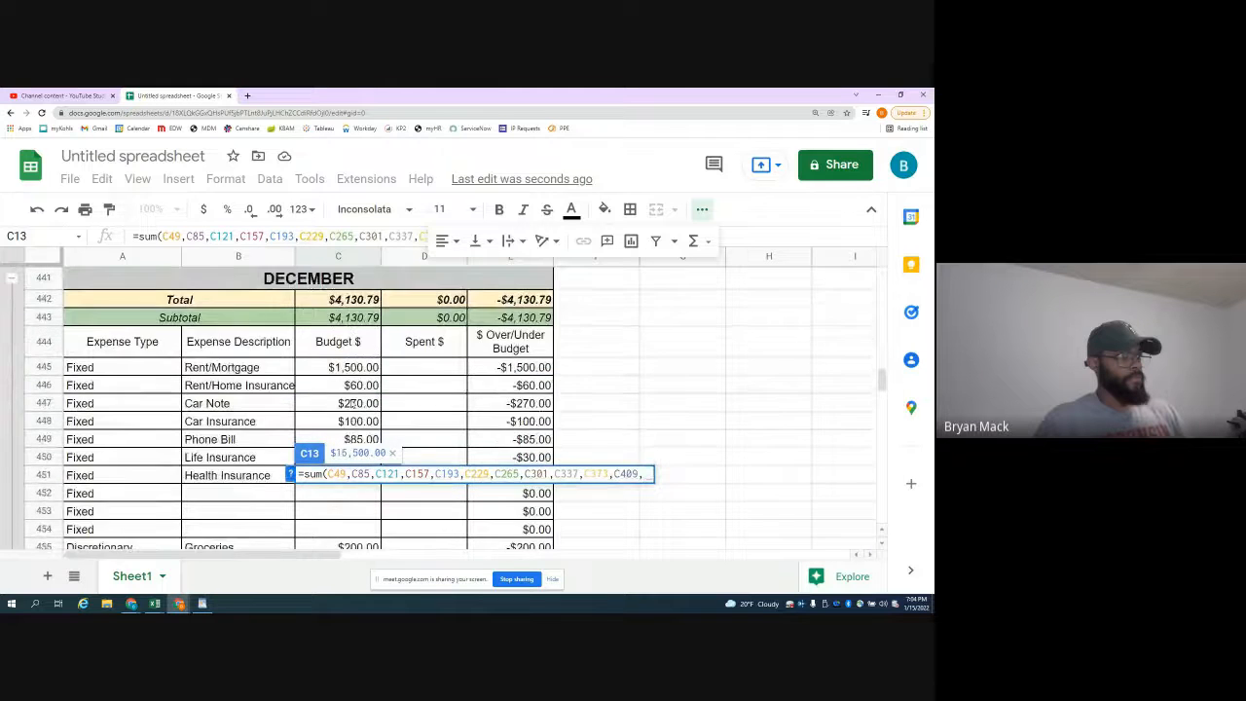
{"action": "left_click", "coordinate": [348, 331]}
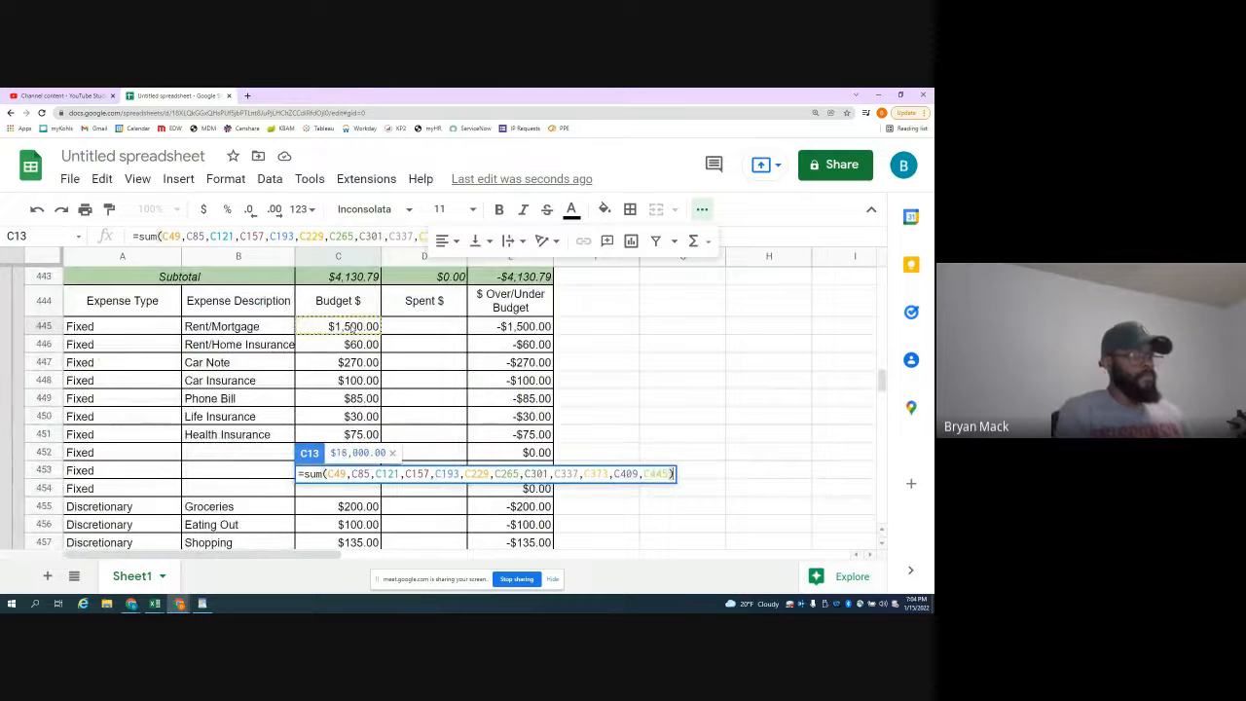
{"action": "key", "text": "Return"}
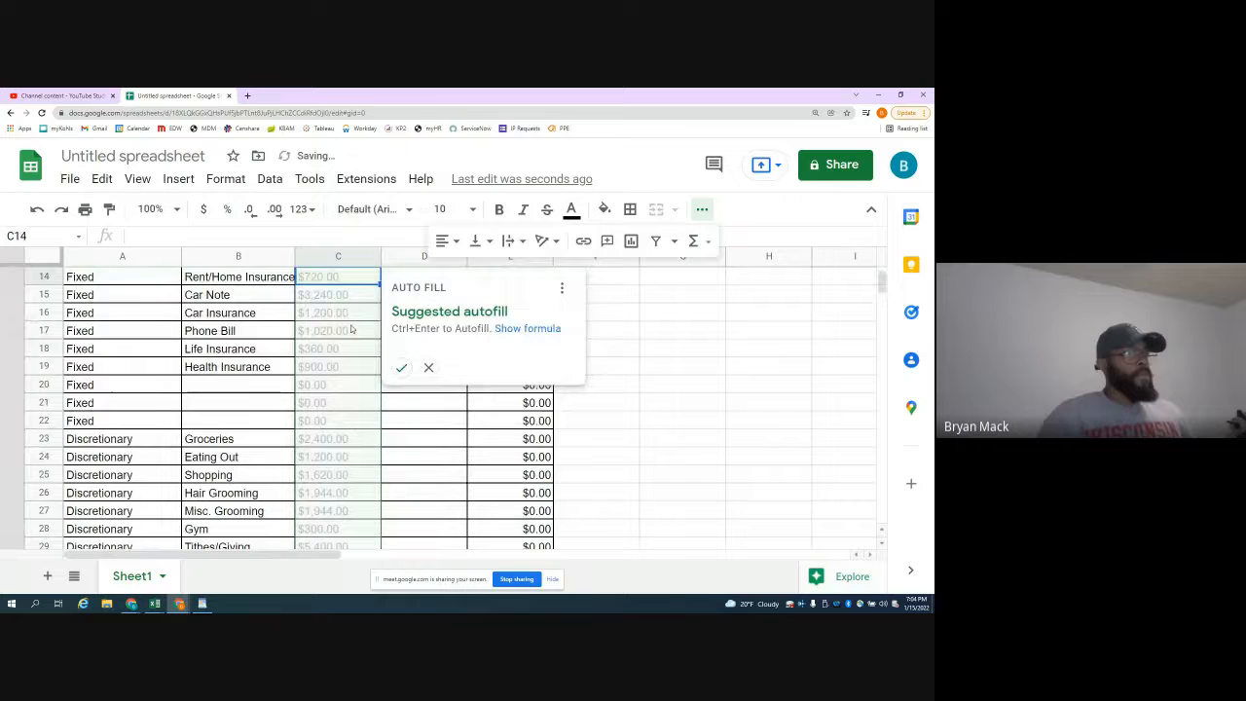
{"action": "left_click", "coordinate": [403, 370]}
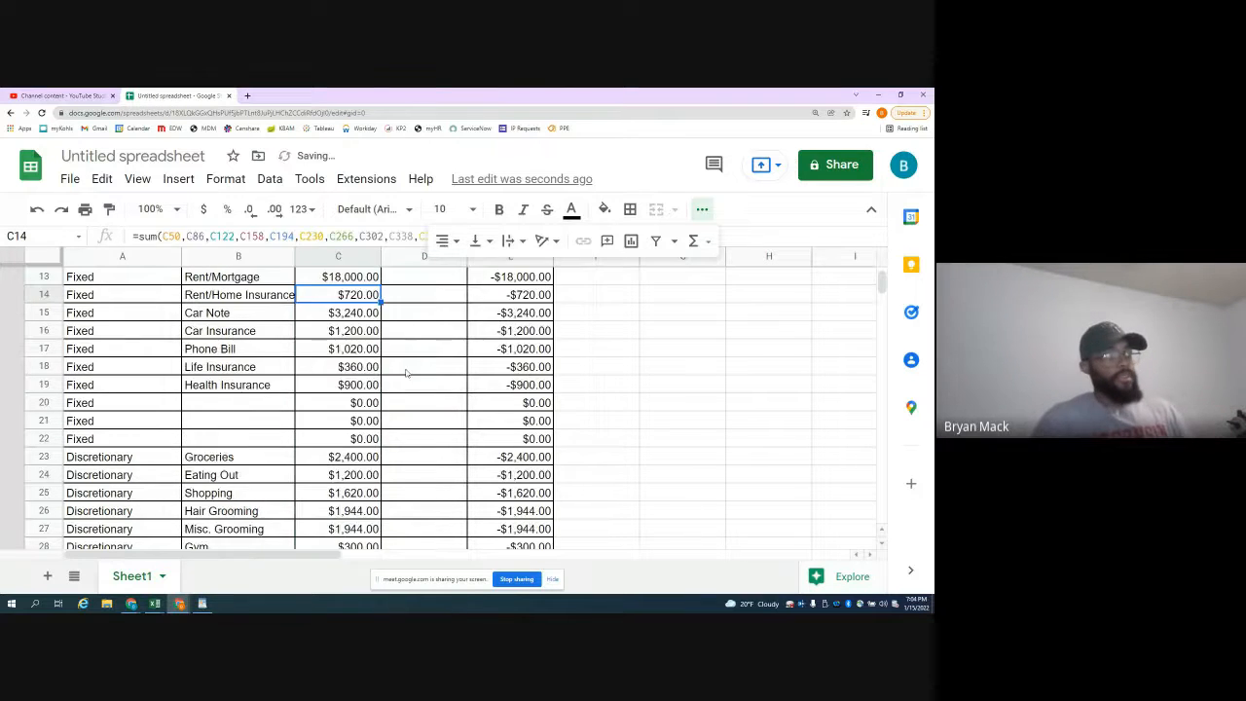
- Check the rollup's total budget formula and fill the formulas of C13:C41 across into the Spent $ column, D13:D41
{"action": "scroll", "coordinate": [407, 373], "scroll_direction": "up", "scroll_amount": 3}
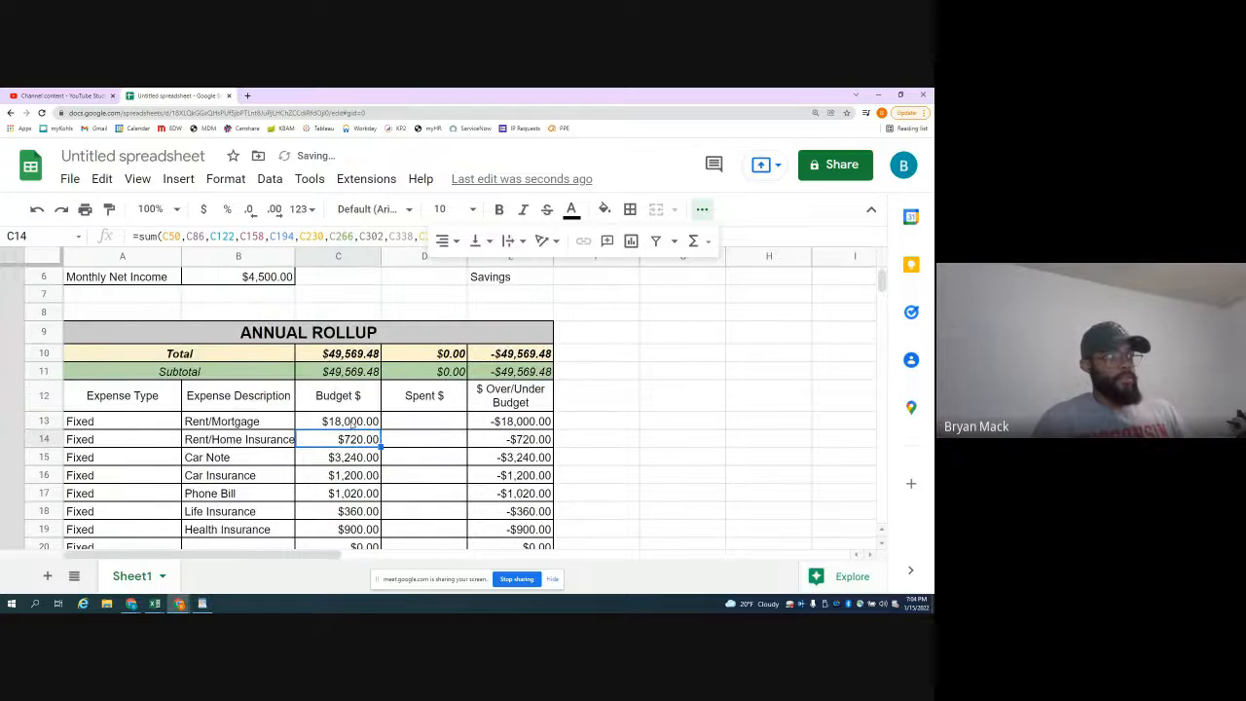
{"action": "left_click", "coordinate": [348, 356]}
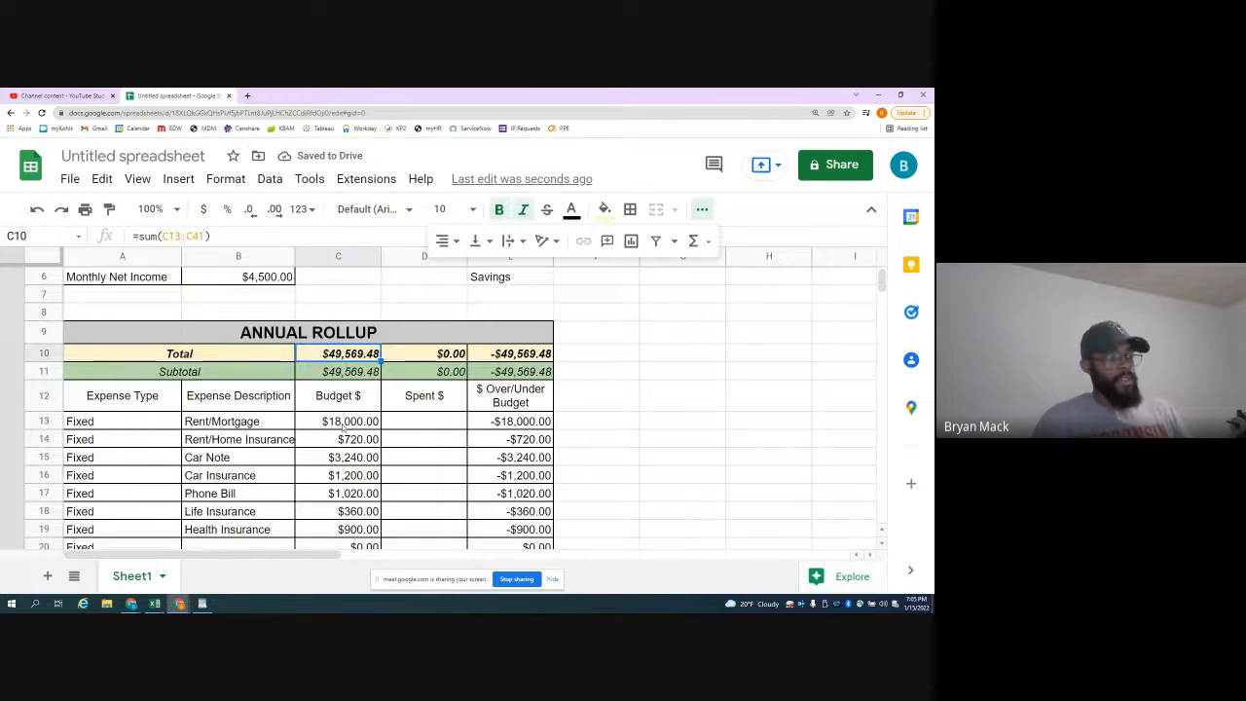
{"action": "left_click_drag", "start_coordinate": [344, 422], "coordinate": [363, 356]}
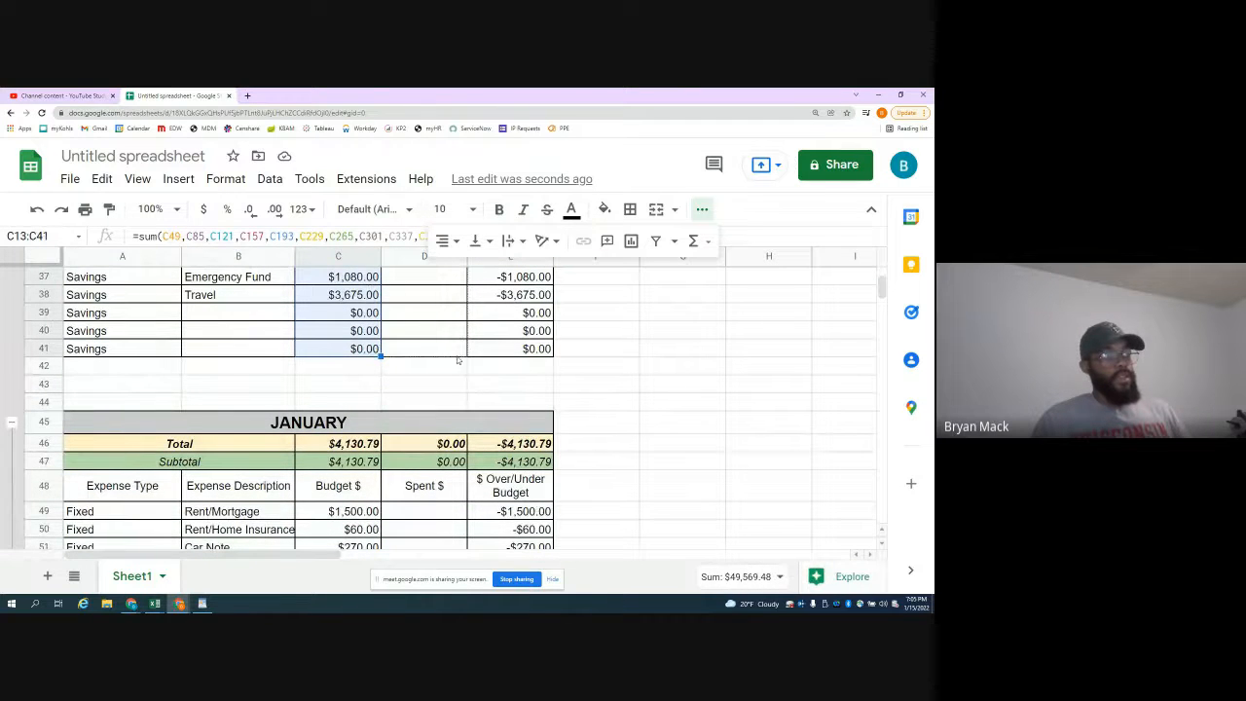
{"action": "left_click_drag", "start_coordinate": [458, 360], "coordinate": [458, 358]}
{"action": "scroll", "coordinate": [428, 408], "scroll_direction": "up", "scroll_amount": 8}
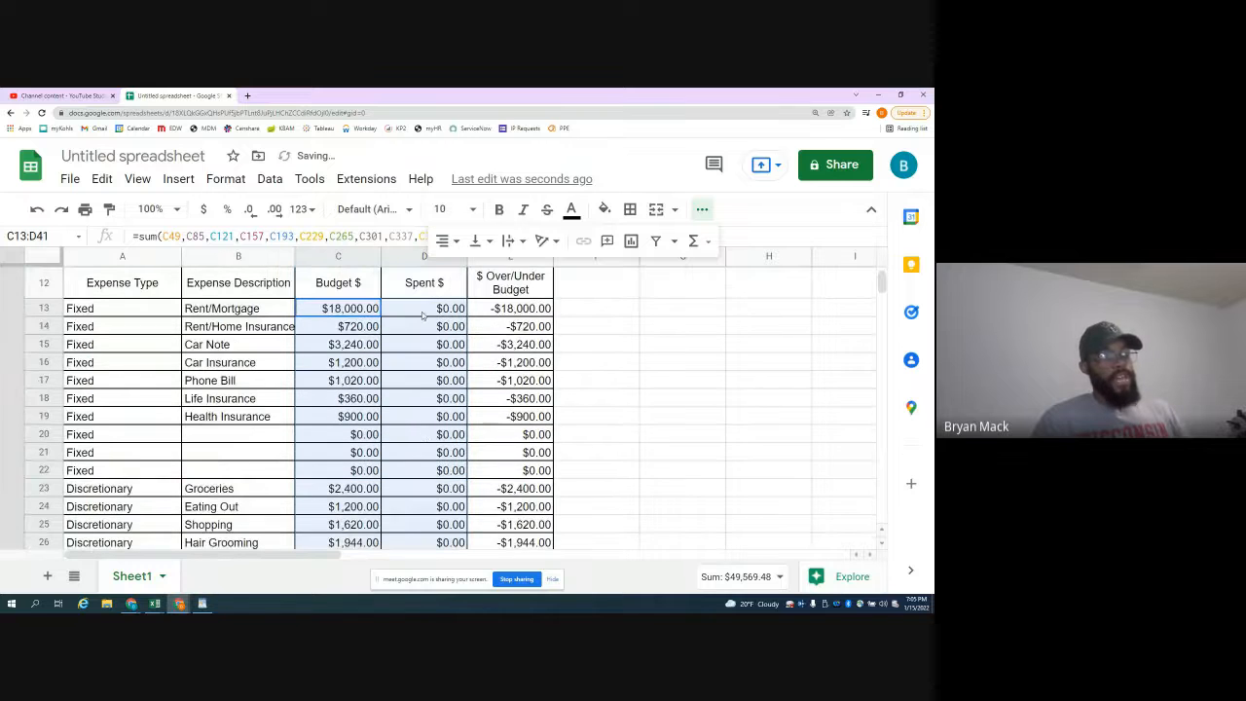
{"action": "left_click", "coordinate": [423, 313]}
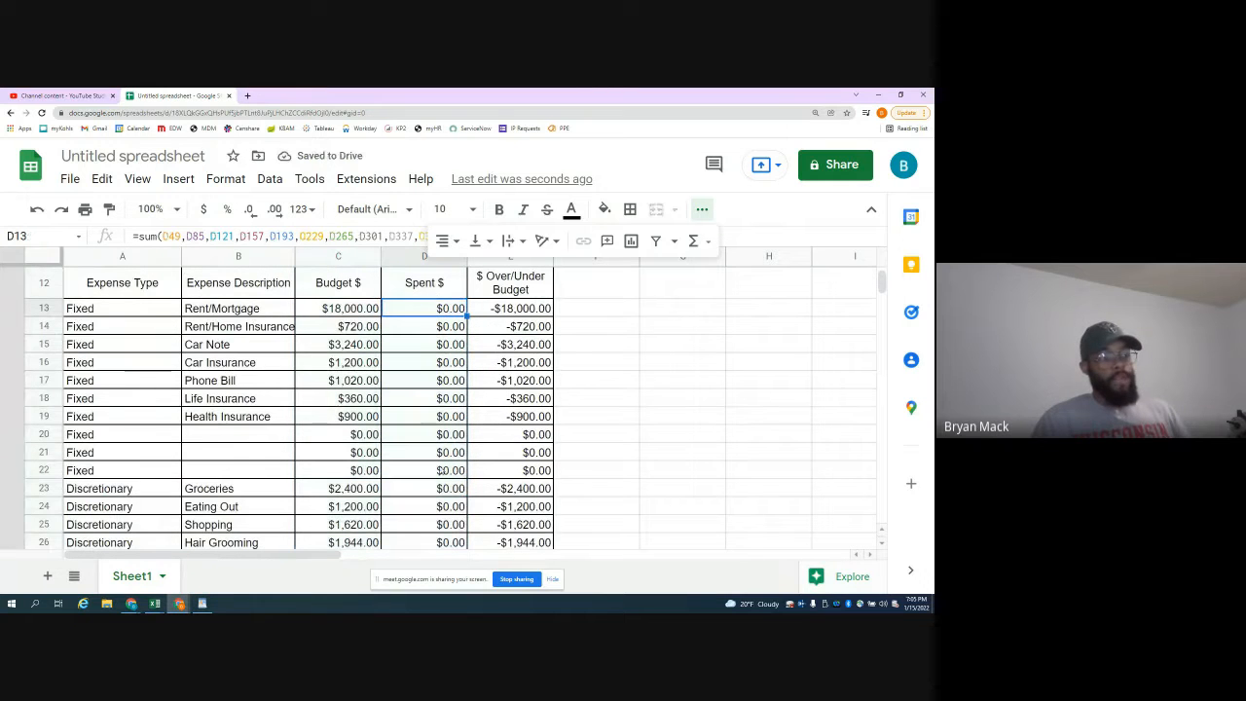
{"action": "left_click", "coordinate": [669, 309]}
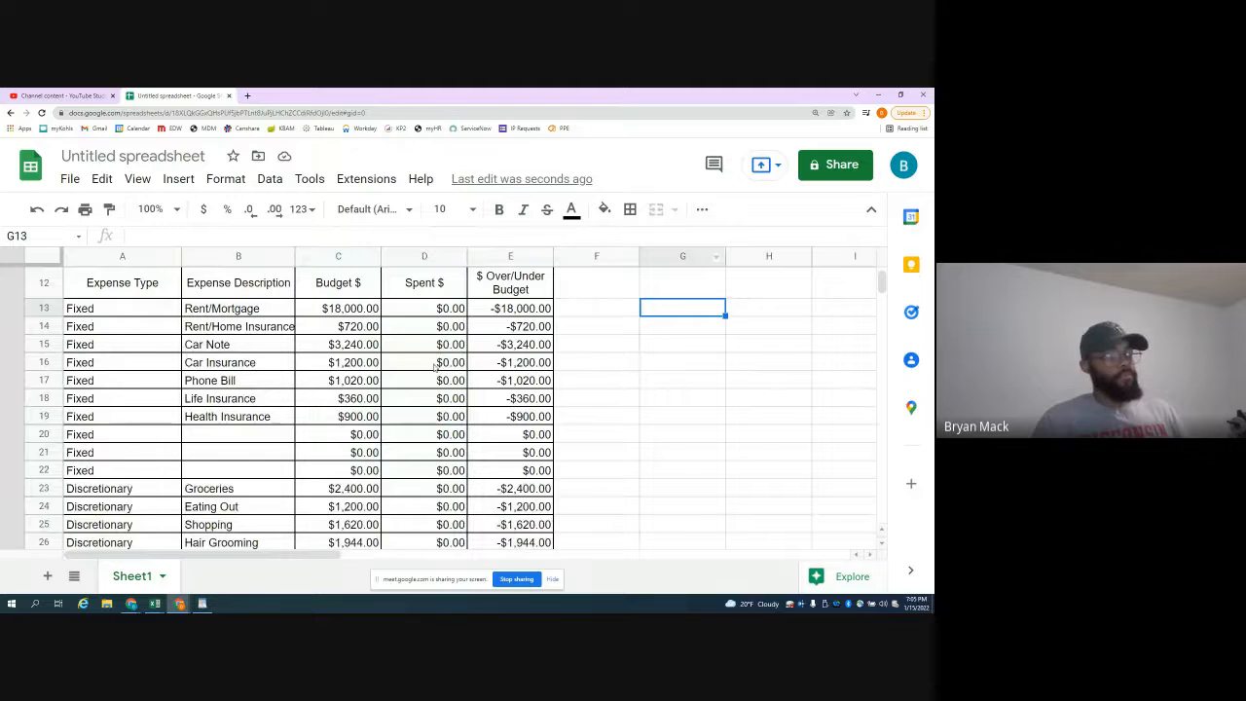
- Review the rollup's expense rows, February's linked Rent/Mortgage description in B85, and January's blank Fixed description rows
{"action": "scroll", "coordinate": [435, 367], "scroll_direction": "down", "scroll_amount": 4}
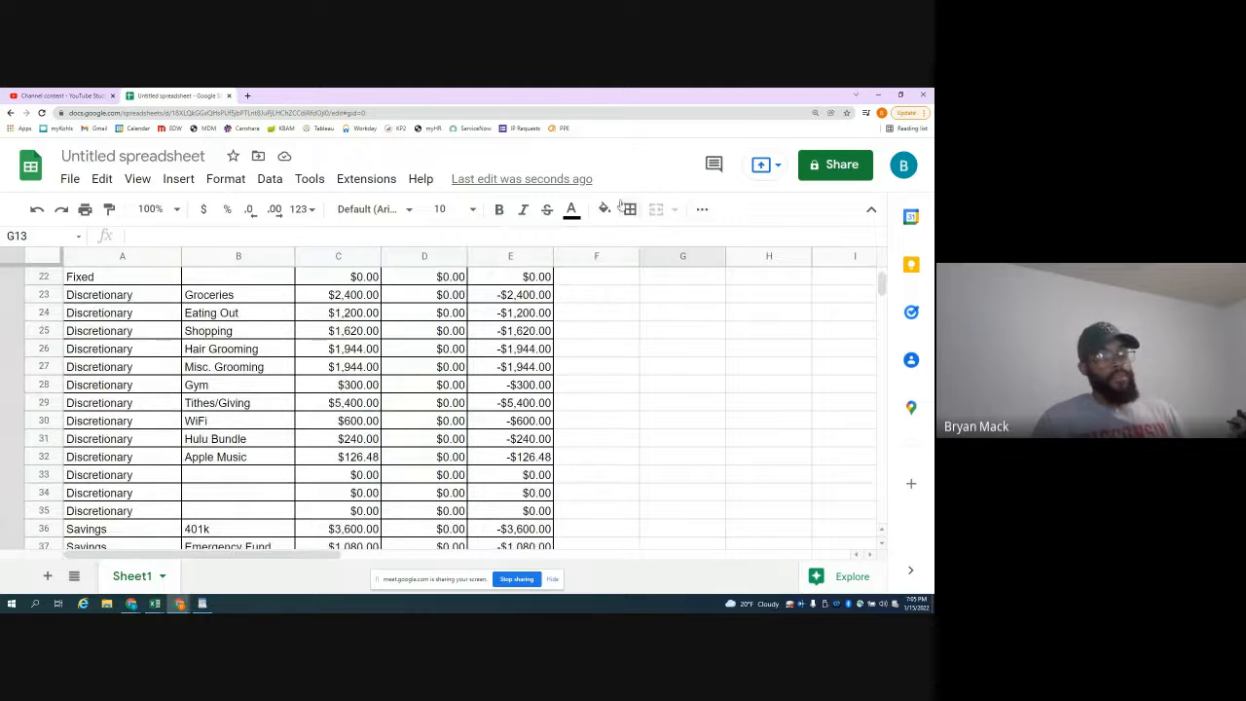
{"action": "scroll", "coordinate": [395, 443], "scroll_direction": "up", "scroll_amount": 5}
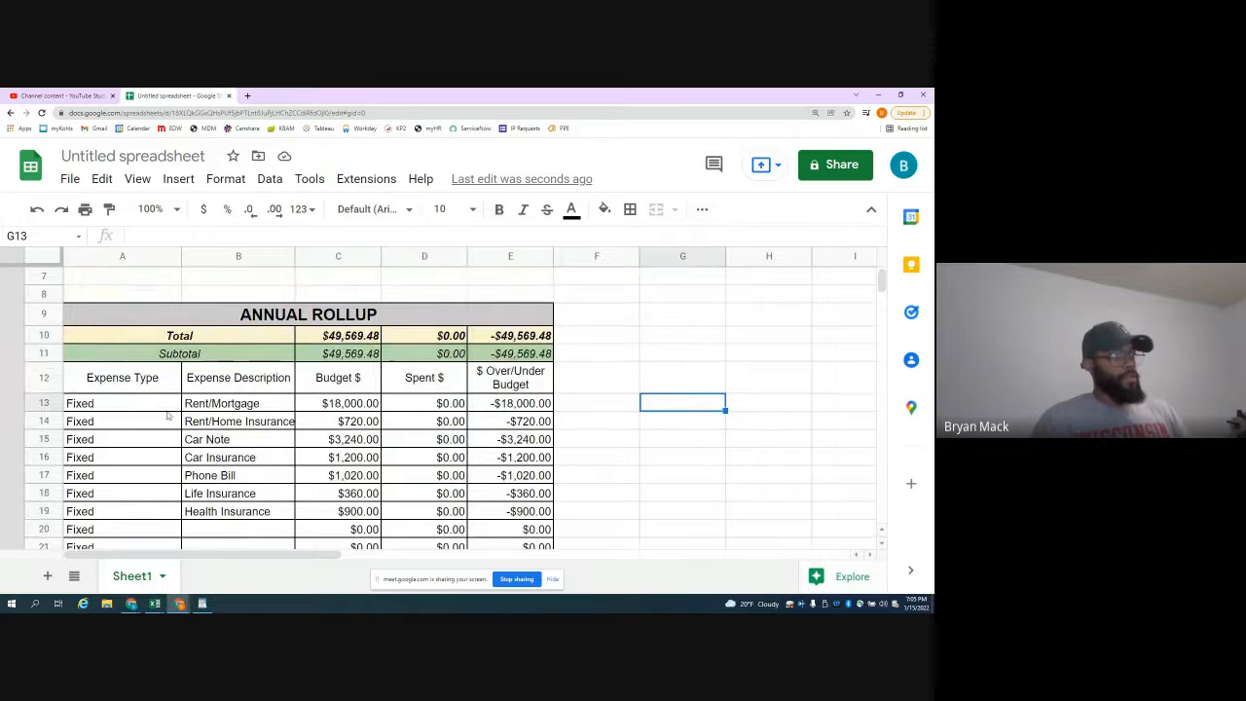
{"action": "left_click", "coordinate": [159, 404]}
{"action": "scroll", "coordinate": [275, 426], "scroll_direction": "down", "scroll_amount": 20}
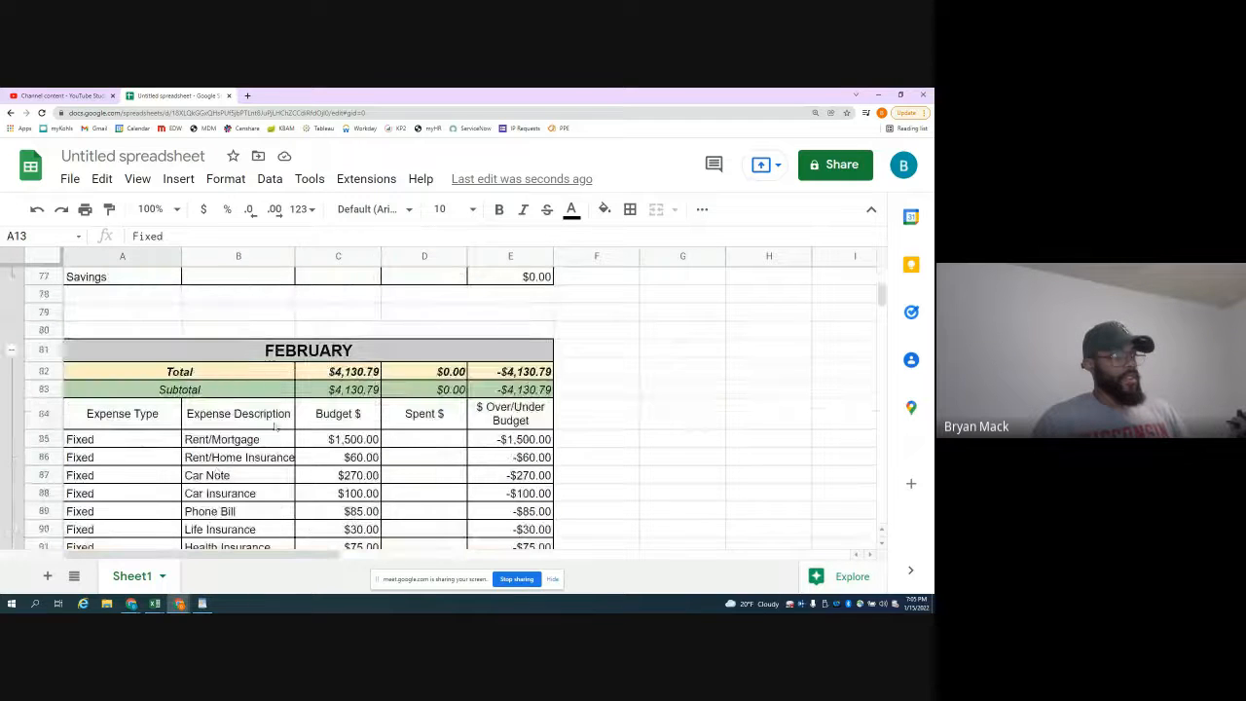
{"action": "left_click", "coordinate": [215, 440]}
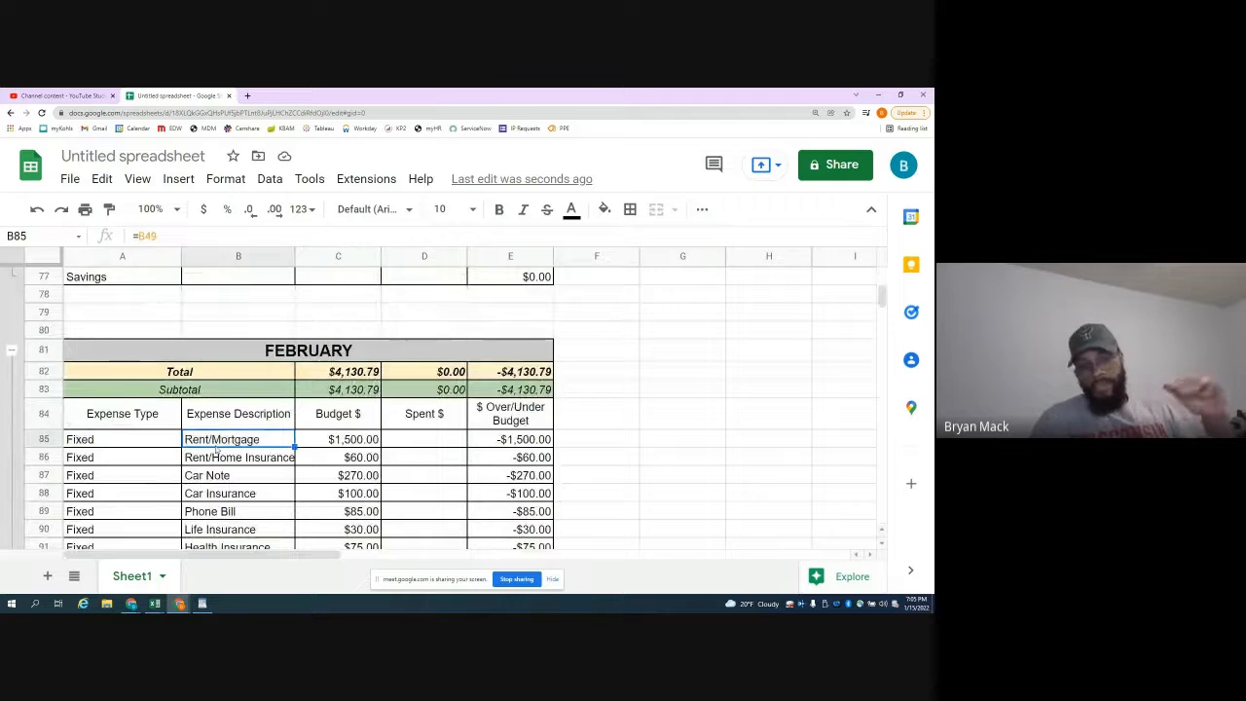
{"action": "scroll", "coordinate": [213, 446], "scroll_direction": "up", "scroll_amount": 10}
{"action": "scroll", "coordinate": [206, 487], "scroll_direction": "up", "scroll_amount": 2}
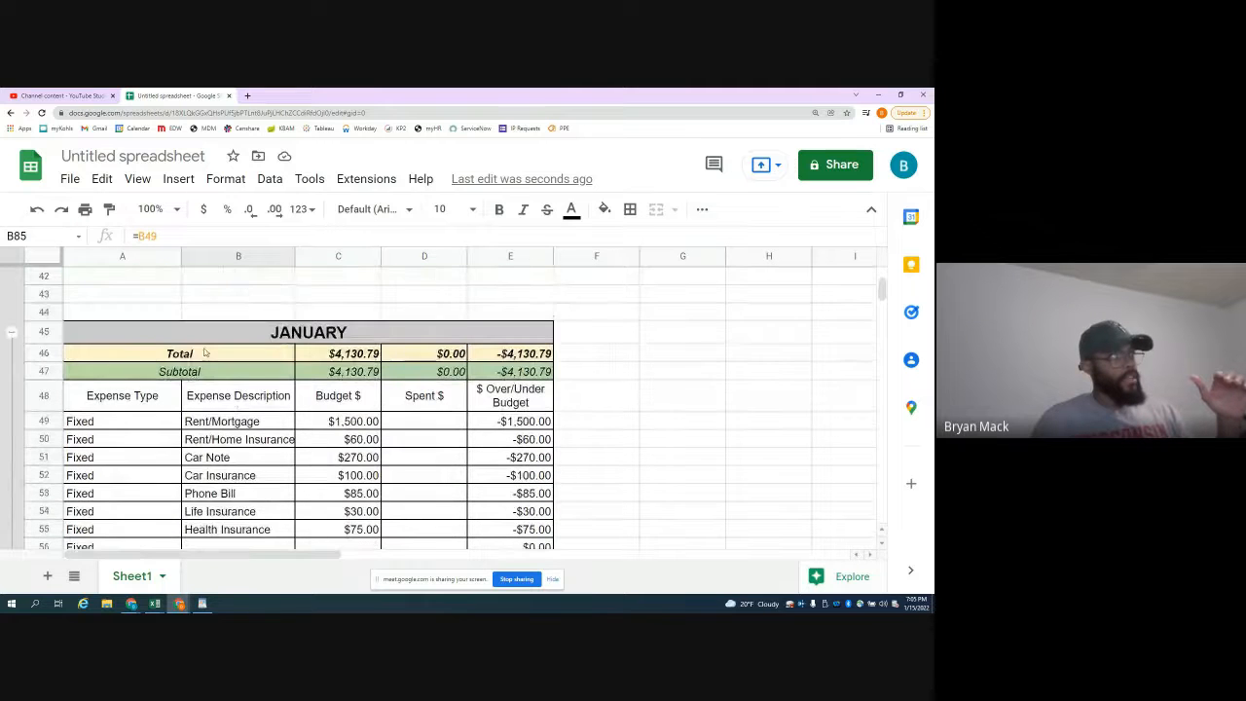
{"action": "scroll", "coordinate": [229, 428], "scroll_direction": "down", "scroll_amount": 3}
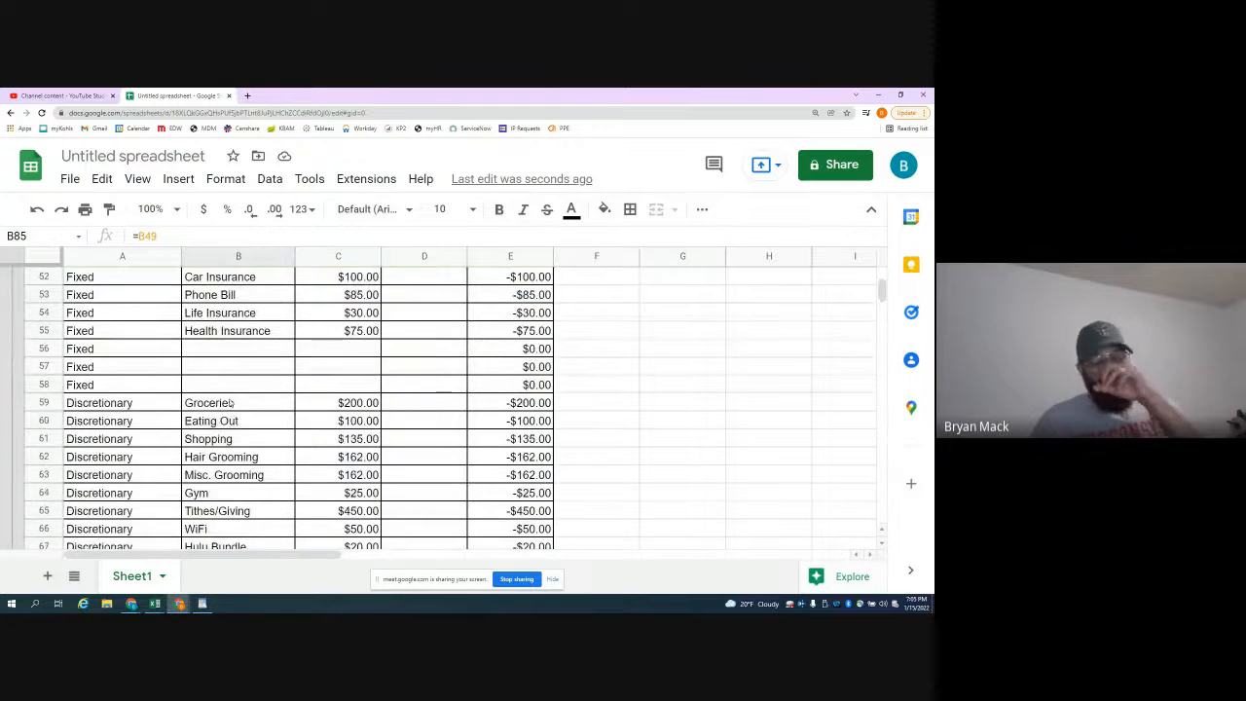
{"action": "left_click", "coordinate": [125, 385]}
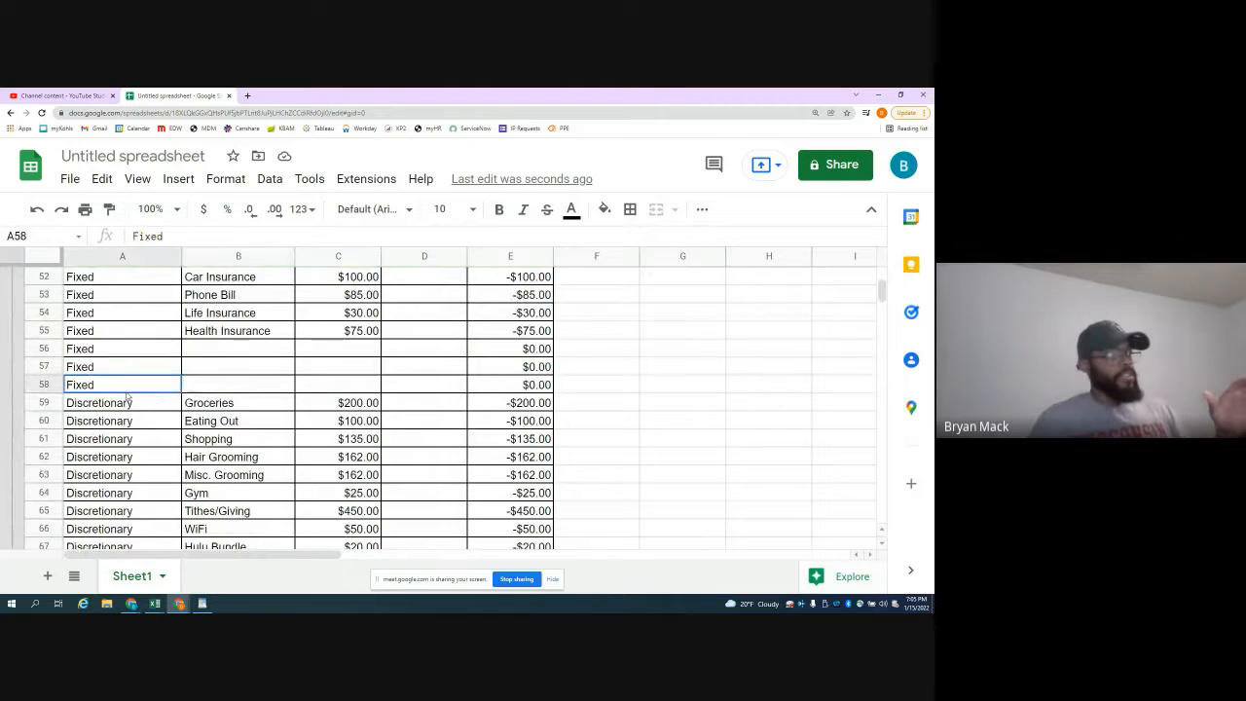
{"action": "left_click", "coordinate": [234, 366]}
{"action": "scroll", "coordinate": [228, 375], "scroll_direction": "down", "scroll_amount": 2}
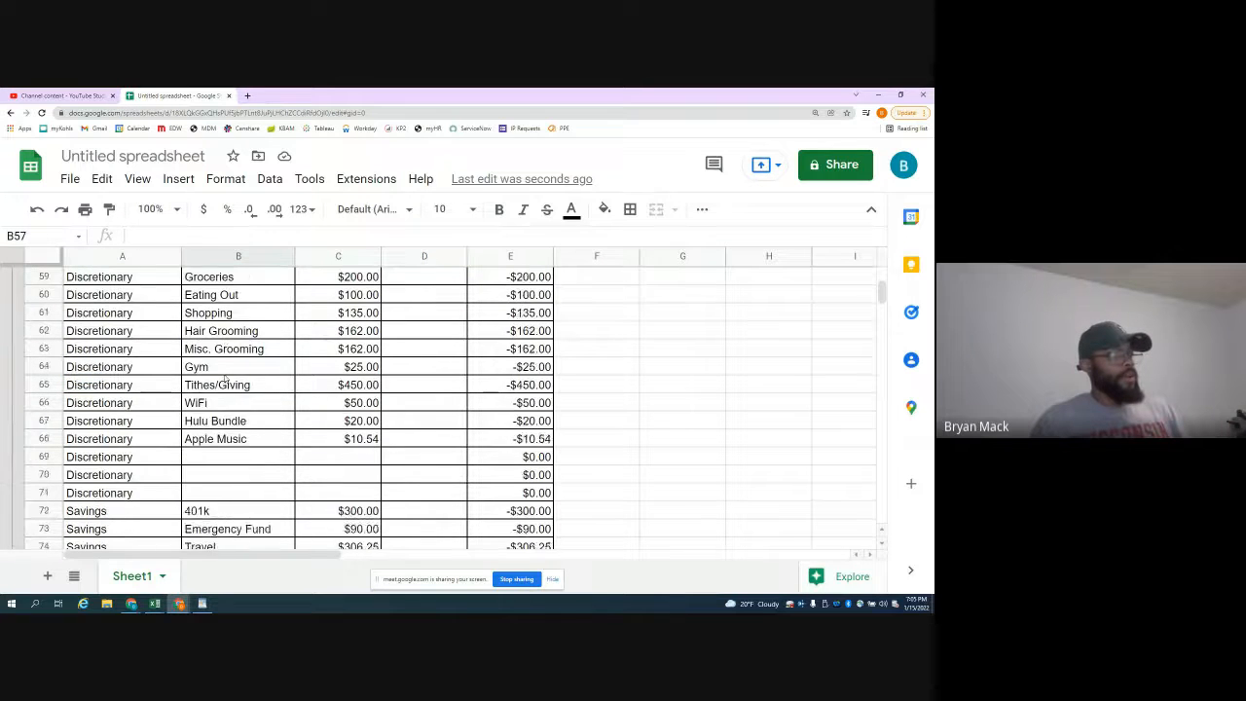
- Enter Dental Insurance as a test Fixed expense description in January's cell B56
{"action": "scroll", "coordinate": [224, 382], "scroll_direction": "up", "scroll_amount": 3}
{"action": "left_click", "coordinate": [219, 389]}
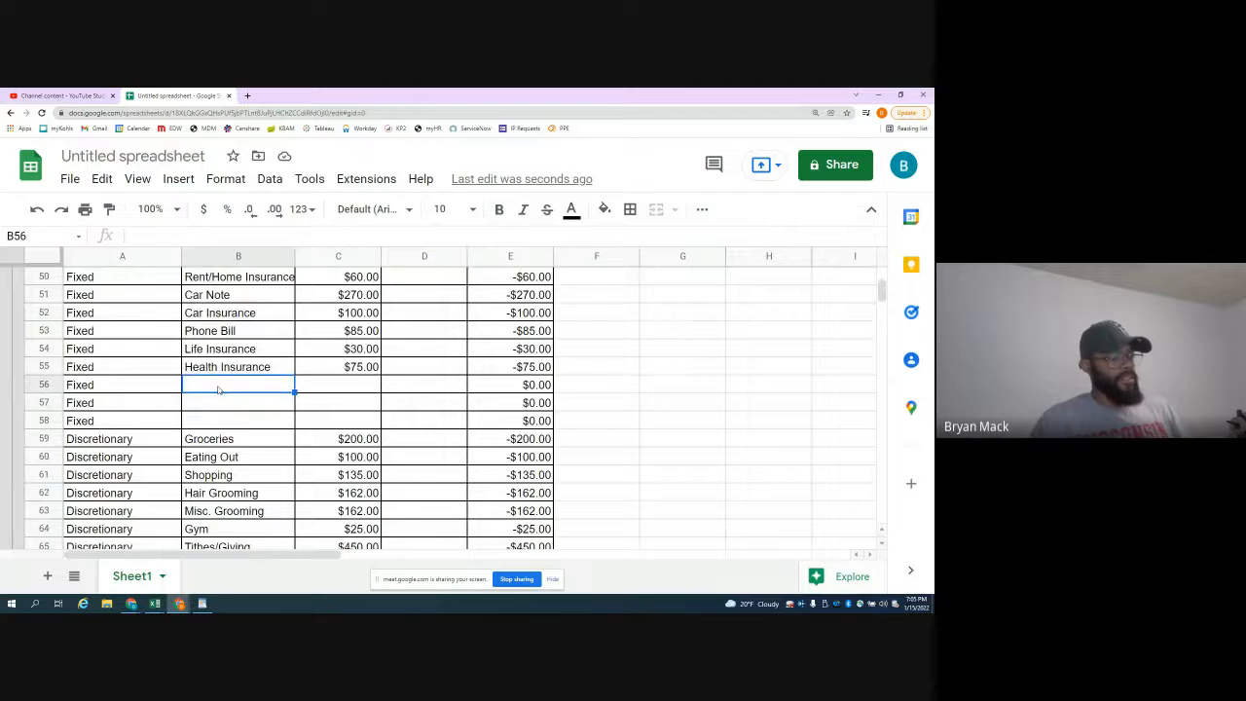
{"action": "scroll", "coordinate": [220, 391], "scroll_direction": "up", "scroll_amount": 2}
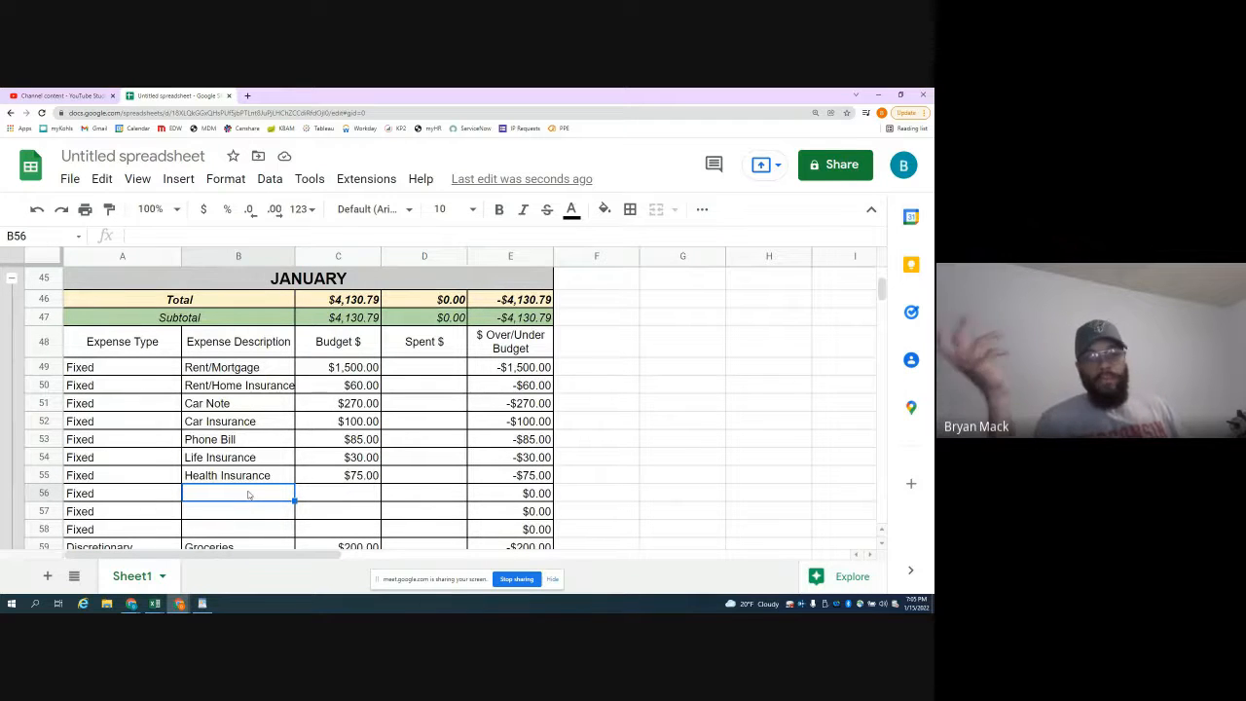
{"action": "type", "text": "Den"}
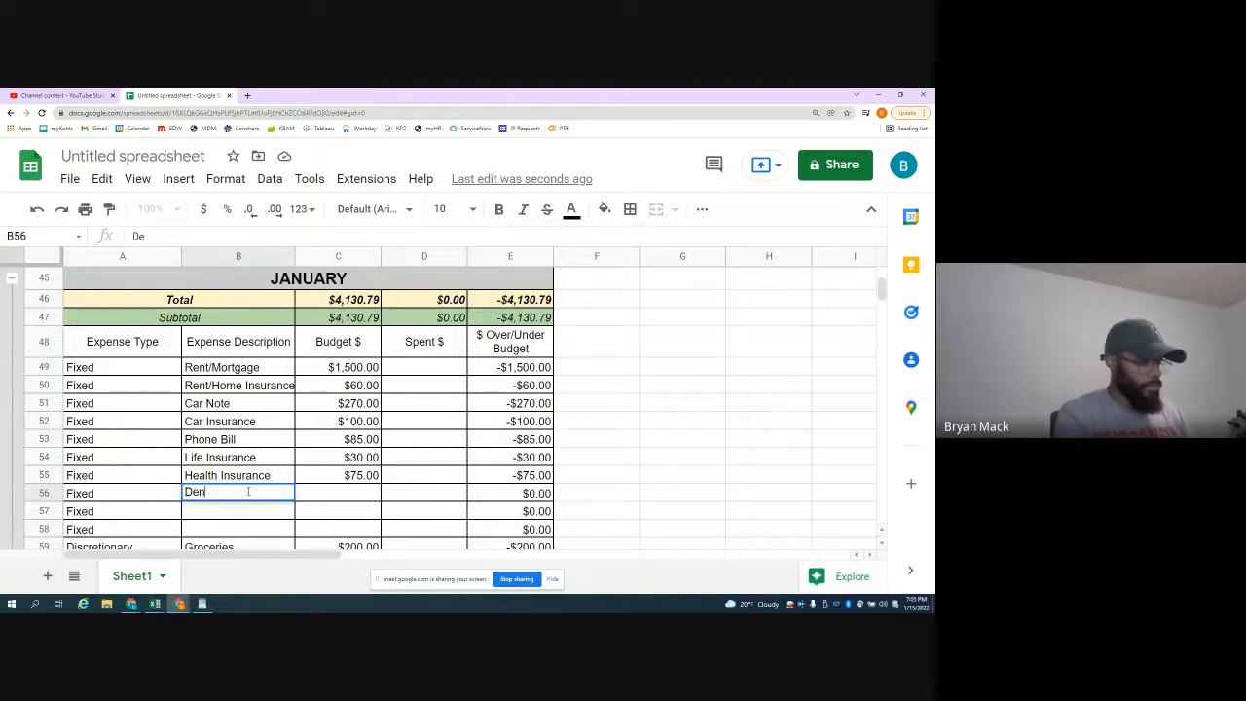
{"action": "type", "text": "tal Insuranc"}
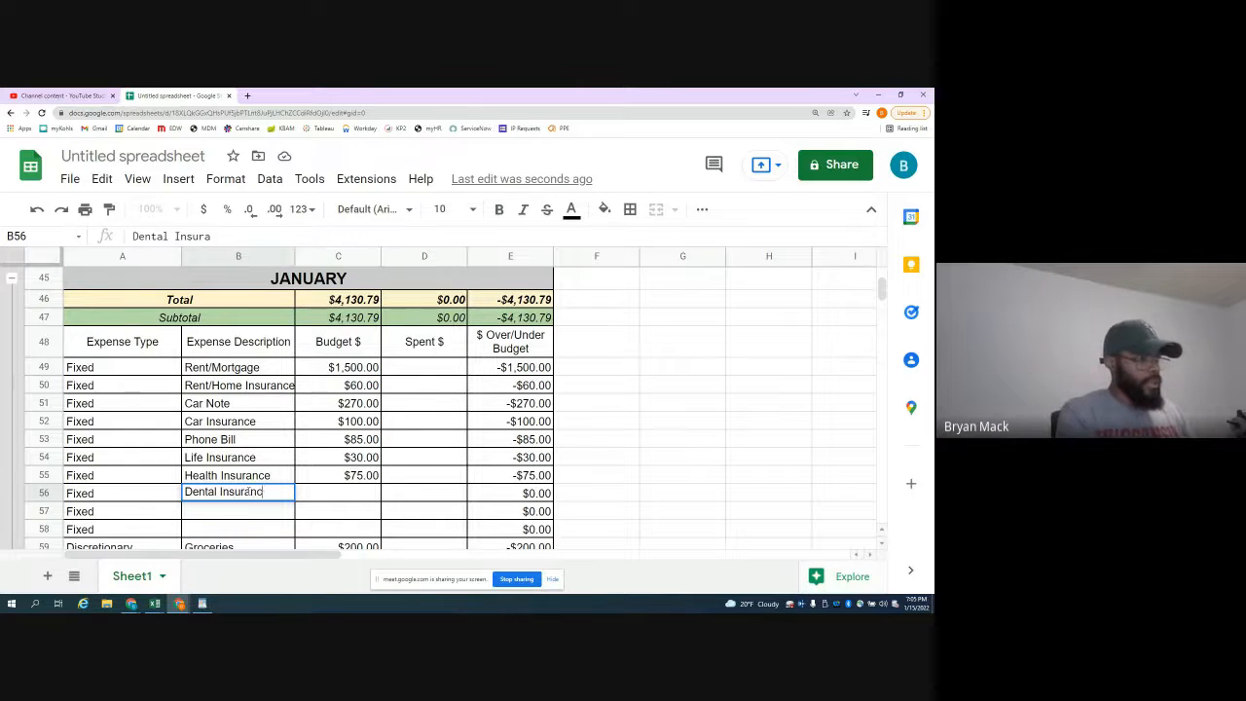
{"action": "type", "text": "e"}
{"action": "key", "text": "Return"}
- Check the February, March and April tables for the Dental Insurance description carried over from January
{"action": "scroll", "coordinate": [128, 441], "scroll_direction": "down", "scroll_amount": 5}
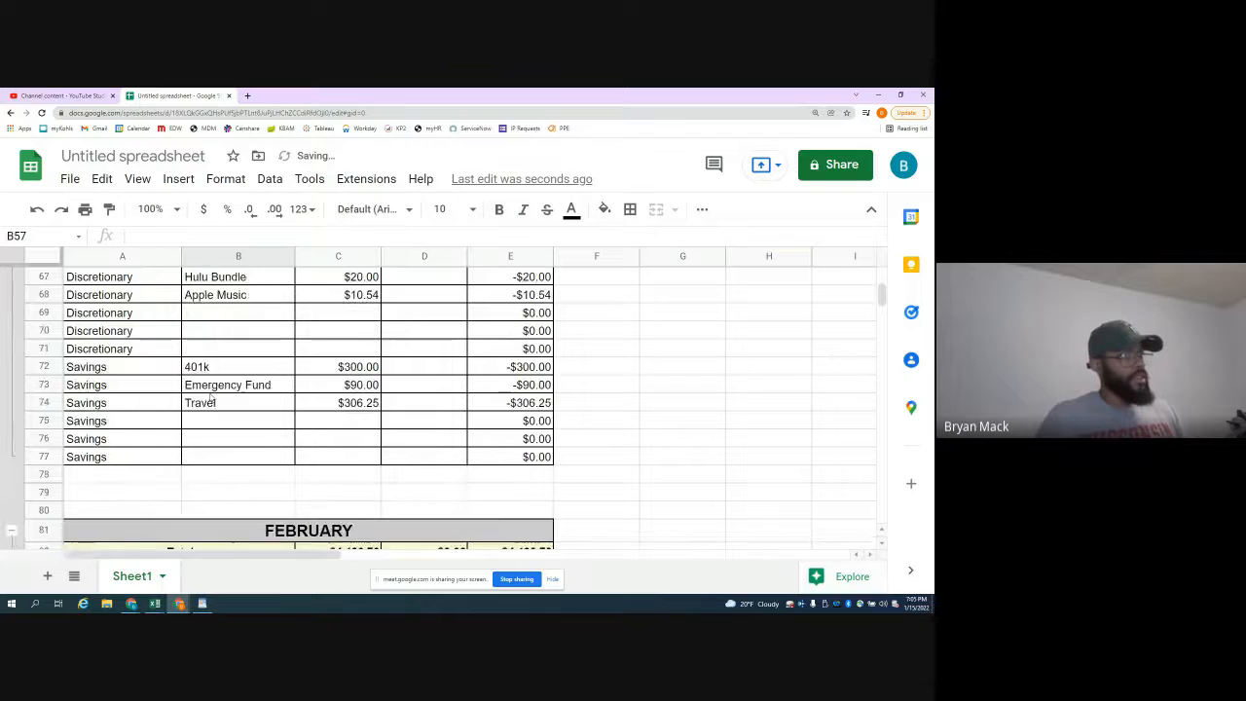
{"action": "left_click", "coordinate": [218, 407]}
{"action": "scroll", "coordinate": [218, 409], "scroll_direction": "up", "scroll_amount": 1}
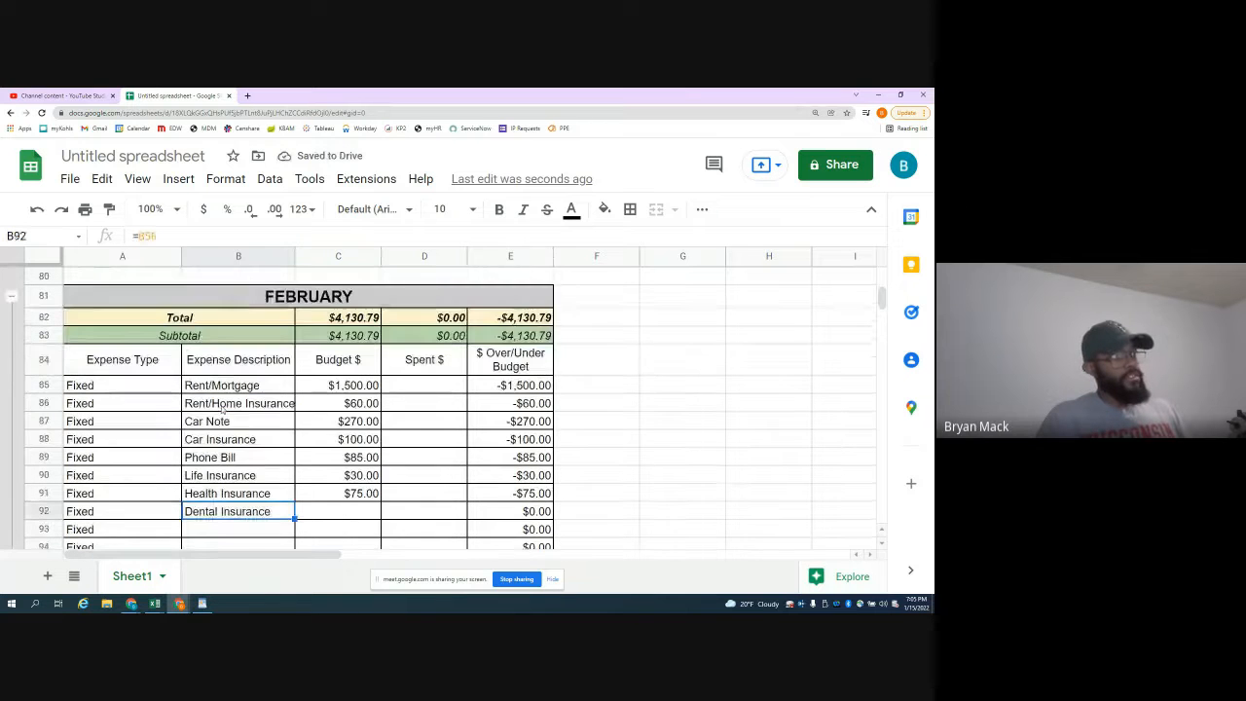
{"action": "left_click", "coordinate": [301, 305]}
{"action": "scroll", "coordinate": [235, 466], "scroll_direction": "down", "scroll_amount": 10}
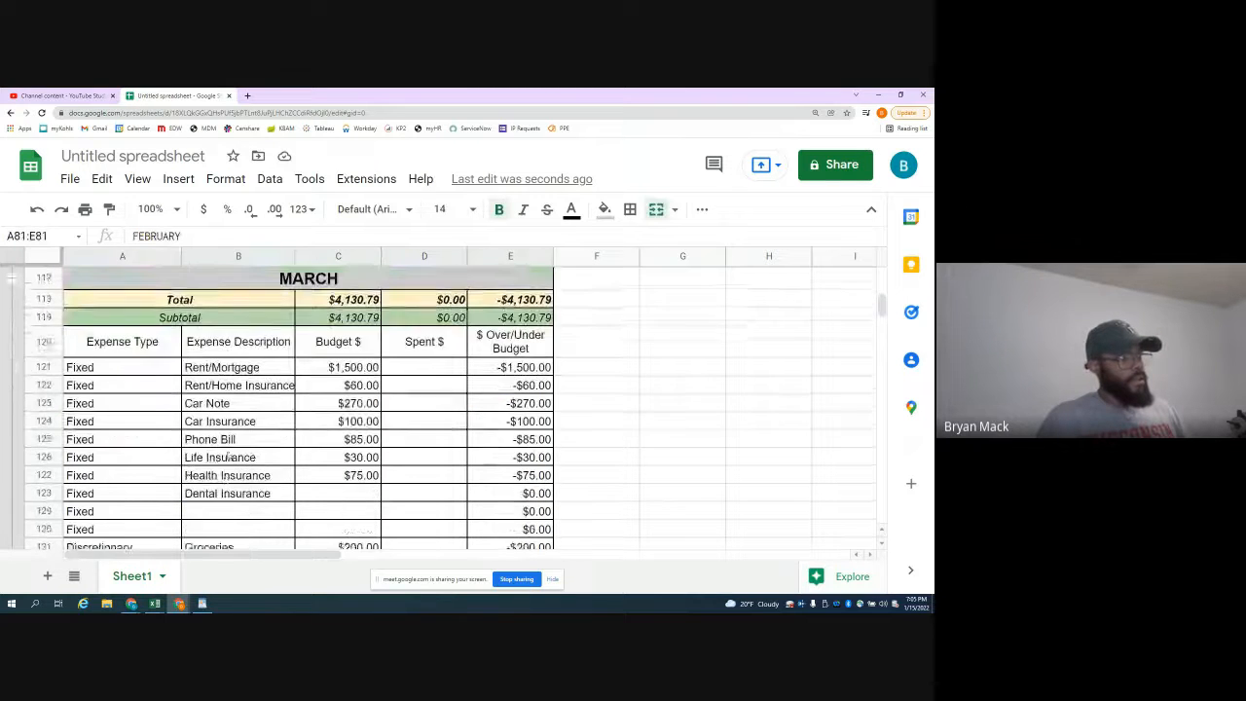
{"action": "left_click", "coordinate": [235, 458]}
{"action": "scroll", "coordinate": [238, 460], "scroll_direction": "down", "scroll_amount": 10}
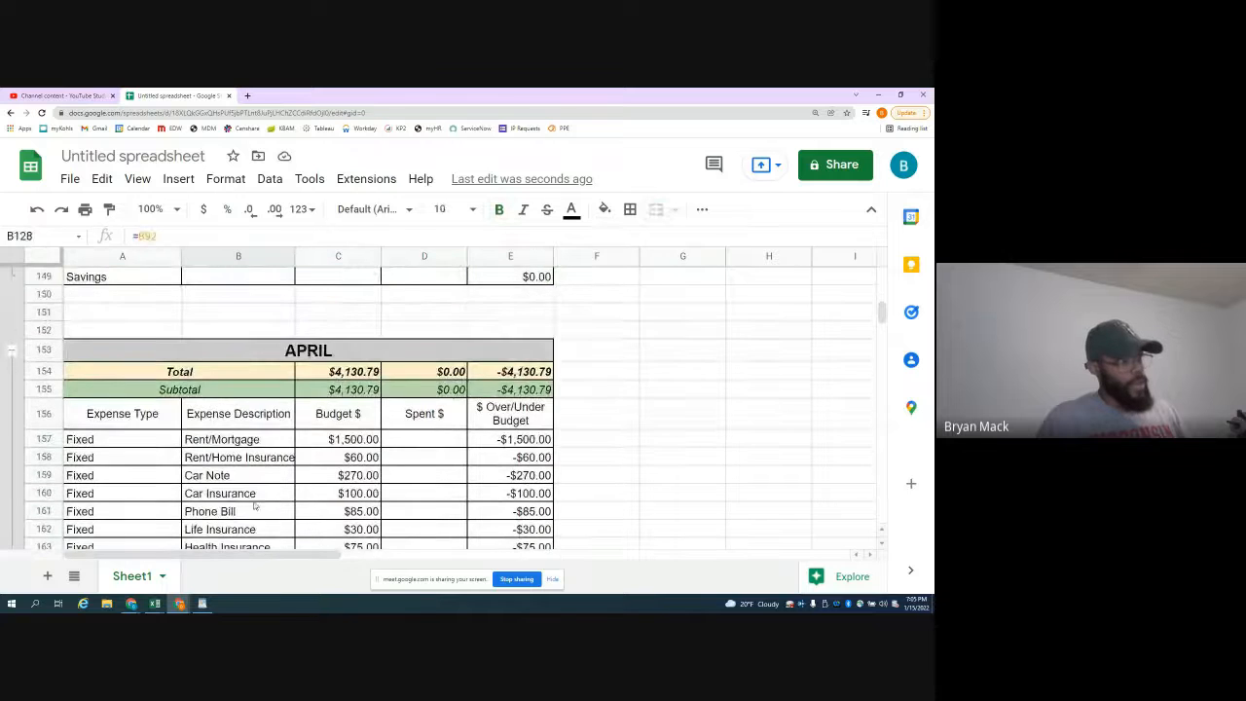
{"action": "scroll", "coordinate": [254, 506], "scroll_direction": "down", "scroll_amount": 3}
{"action": "left_click", "coordinate": [241, 450]}
- Inspect the annual rollup's Expense Description cell B20 for a link to January's Dental Insurance entry
{"action": "scroll", "coordinate": [258, 475], "scroll_direction": "up", "scroll_amount": 14}
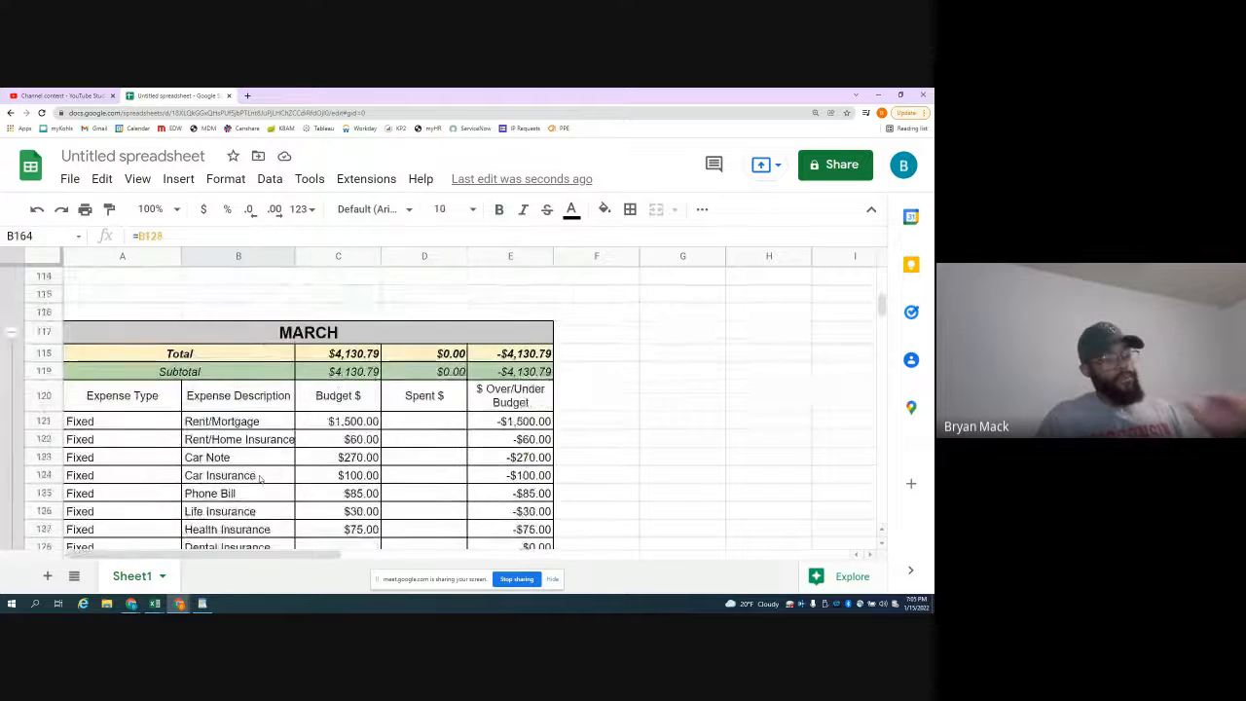
{"action": "scroll", "coordinate": [259, 477], "scroll_direction": "up", "scroll_amount": 20}
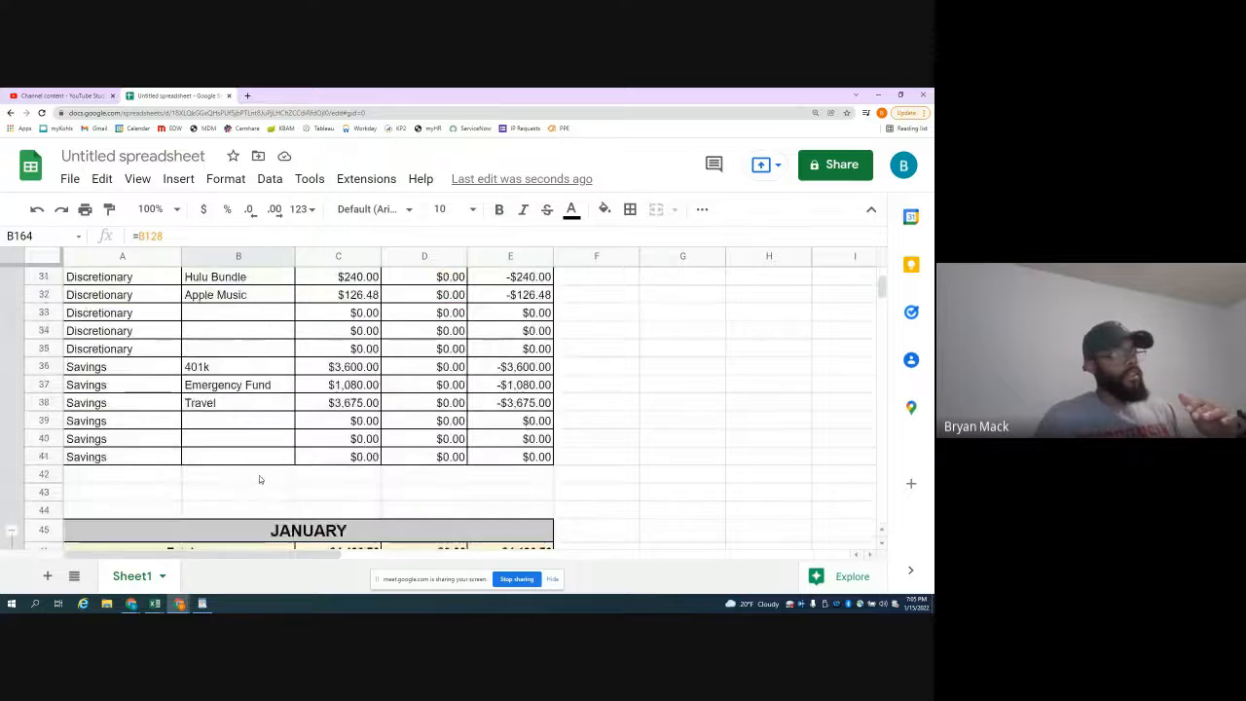
{"action": "scroll", "coordinate": [259, 477], "scroll_direction": "up", "scroll_amount": 8}
{"action": "scroll", "coordinate": [242, 407], "scroll_direction": "down", "scroll_amount": 5}
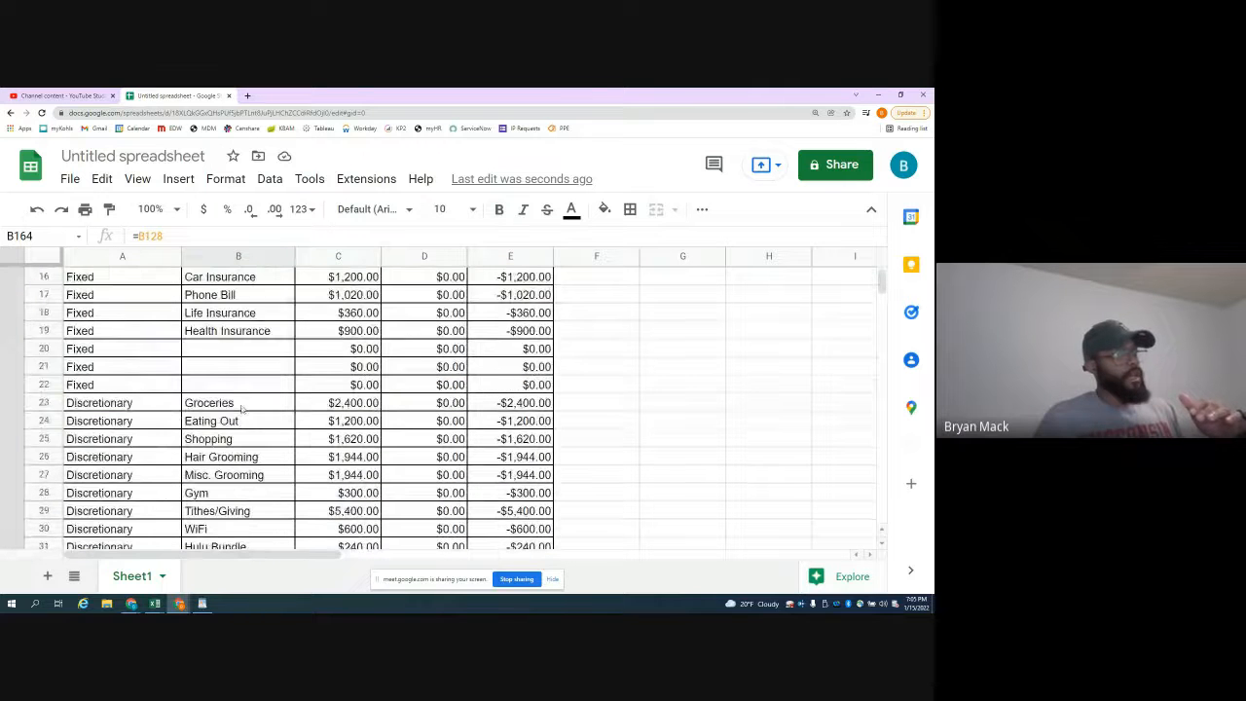
{"action": "left_click", "coordinate": [223, 356]}
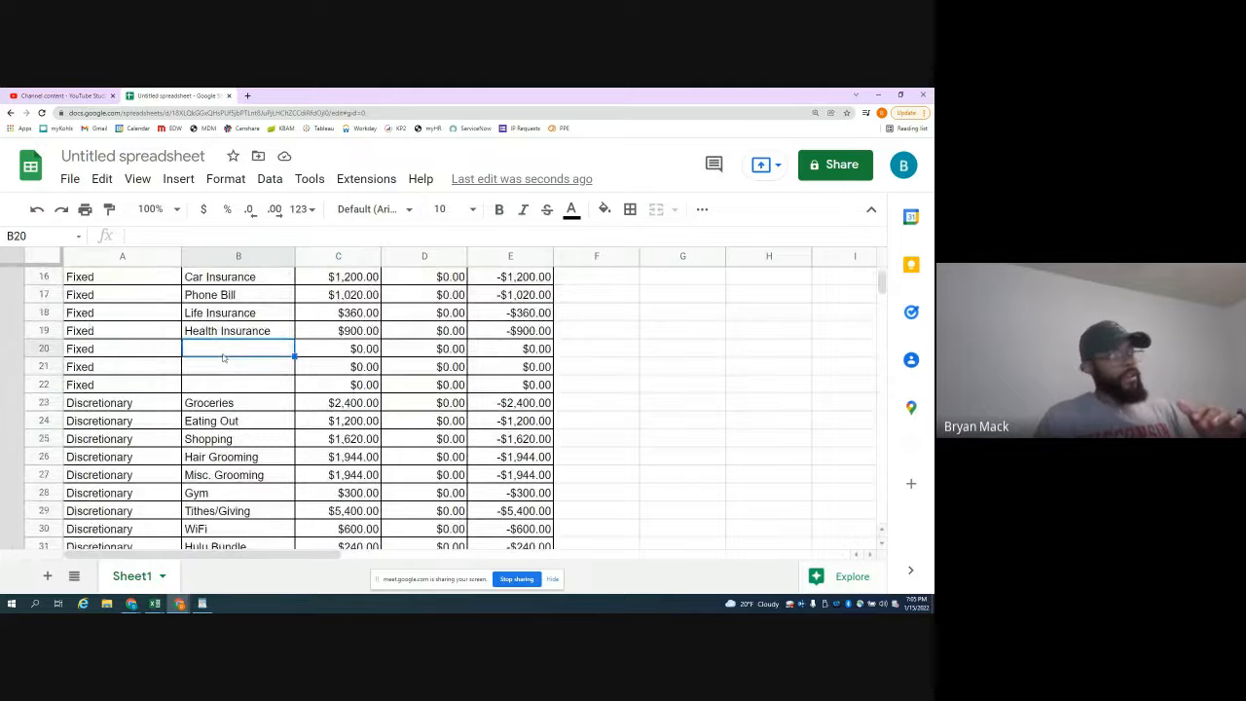
- Link the rollup's first Expense Type cell, A13, to January's cell A49 with the formula =A49
{"action": "scroll", "coordinate": [223, 357], "scroll_direction": "up", "scroll_amount": 5}
{"action": "left_click", "coordinate": [146, 458]}
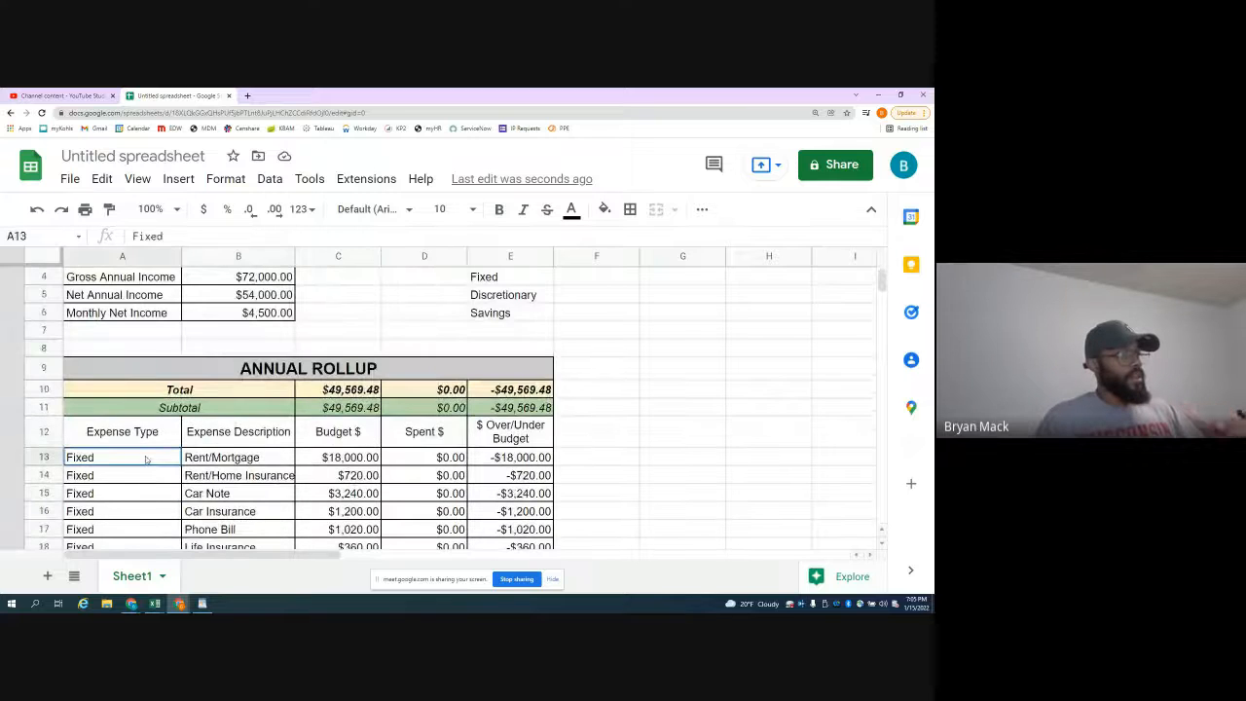
{"action": "type", "text": "="}
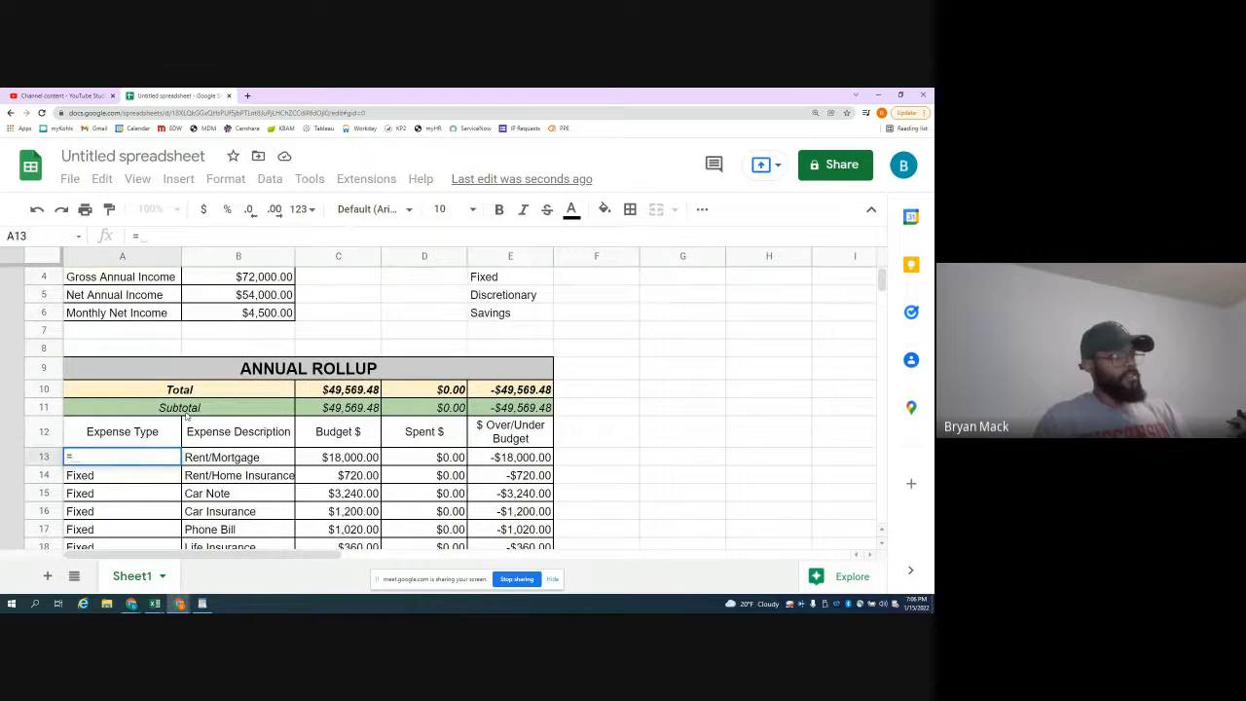
{"action": "scroll", "coordinate": [186, 416], "scroll_direction": "down", "scroll_amount": 10}
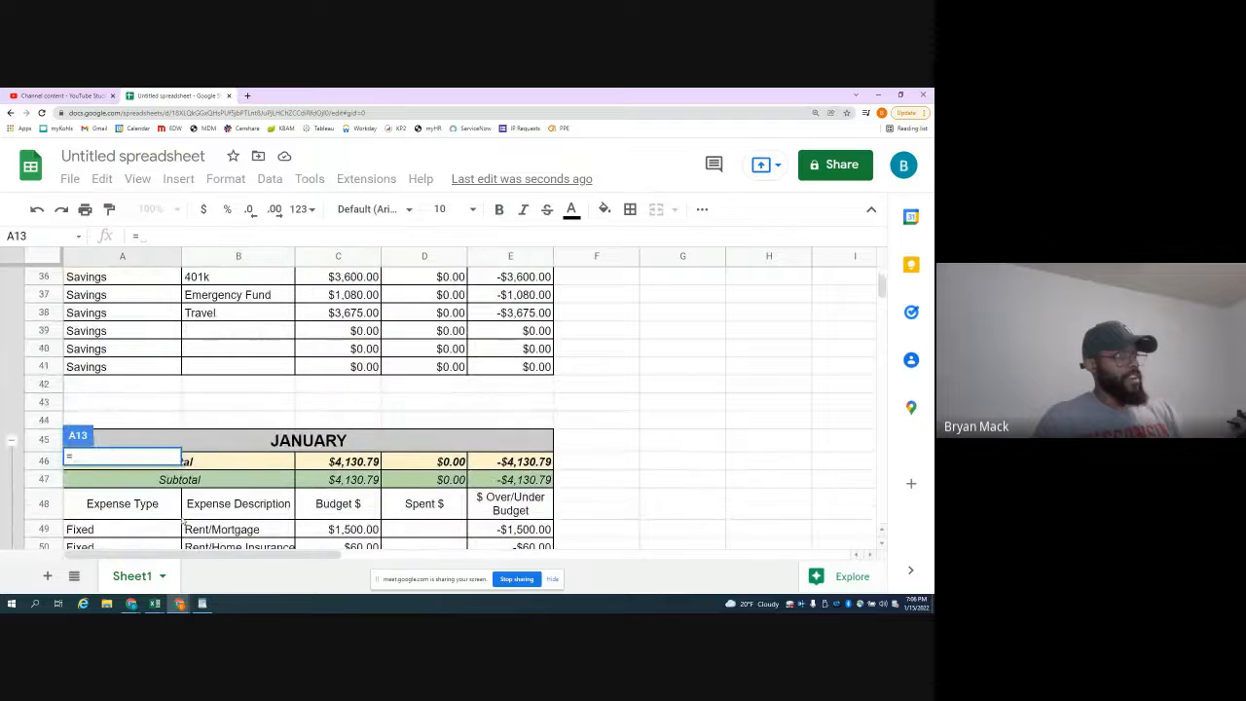
{"action": "left_click", "coordinate": [122, 534]}
{"action": "key", "text": "Return"}
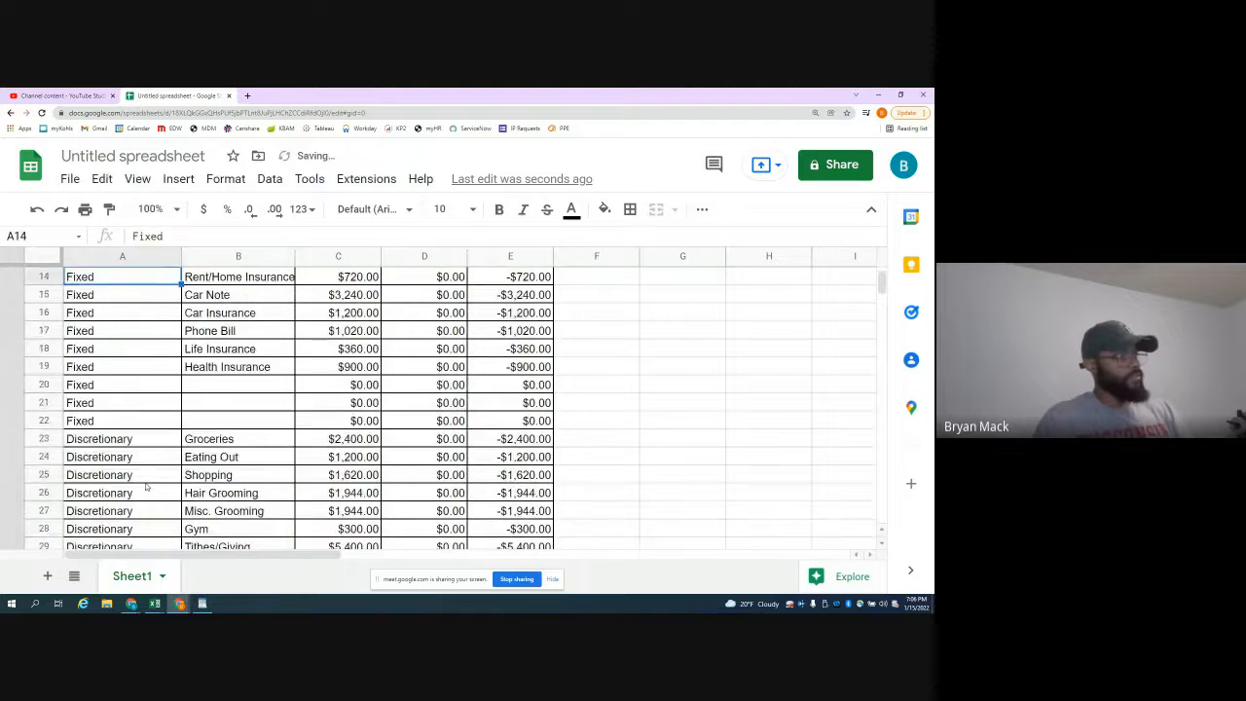
- Fill A13's link formula across to B13 and down the rollup's Expense Type and Expense Description columns through row 41
{"action": "scroll", "coordinate": [146, 492], "scroll_direction": "up", "scroll_amount": 4}
{"action": "scroll", "coordinate": [146, 487], "scroll_direction": "down", "scroll_amount": 2}
{"action": "left_click", "coordinate": [156, 427]}
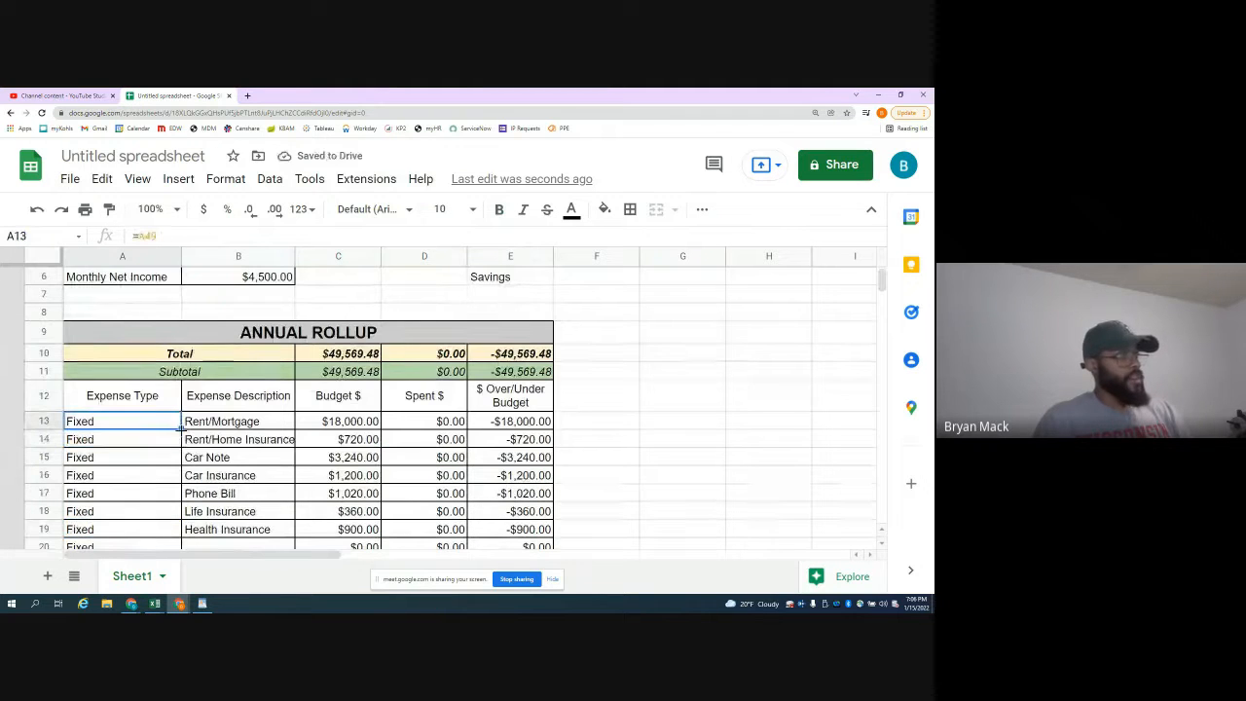
{"action": "left_click", "coordinate": [272, 420], "text": "shift"}
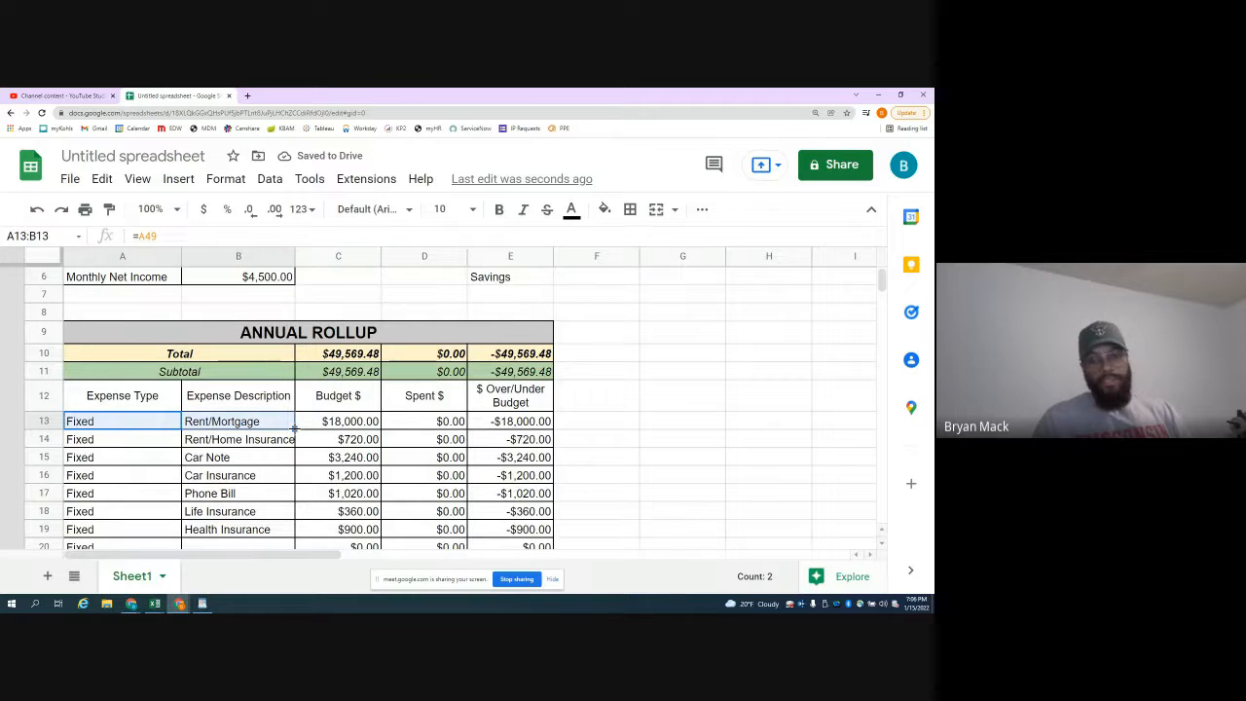
{"action": "scroll", "coordinate": [266, 327], "scroll_direction": "down", "scroll_amount": 10}
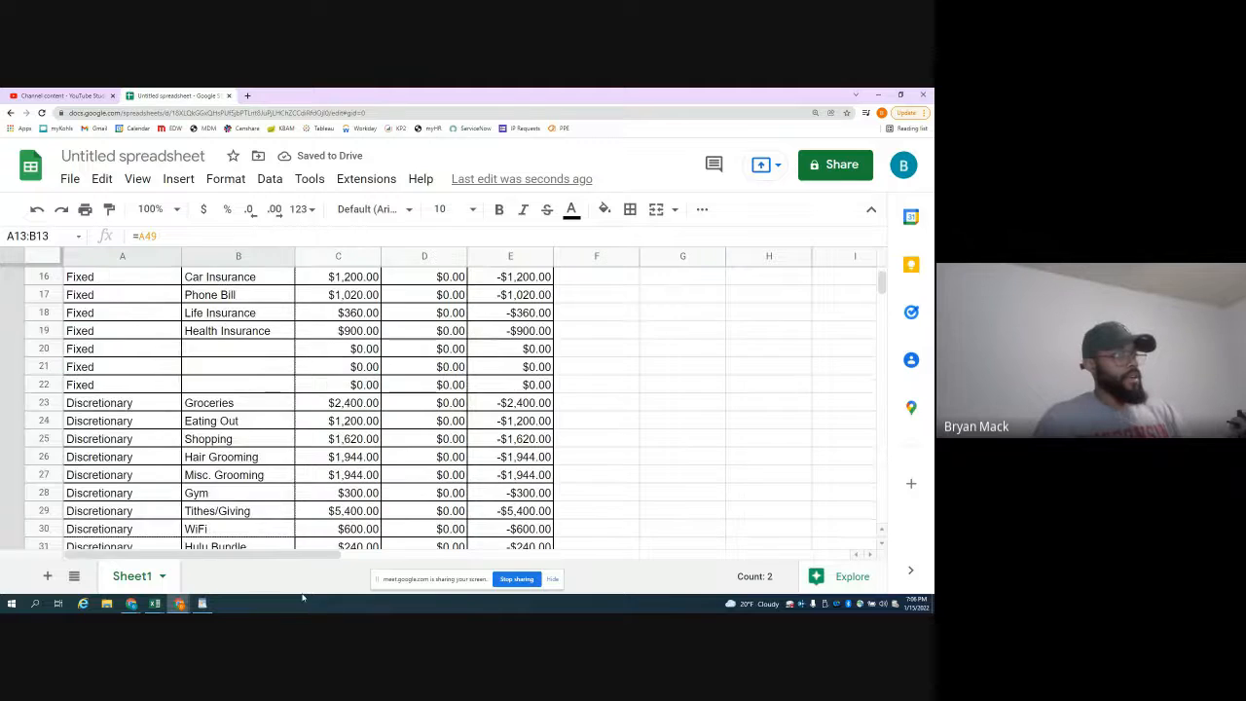
{"action": "left_click_drag", "start_coordinate": [267, 327], "coordinate": [269, 318]}
{"action": "scroll", "coordinate": [279, 358], "scroll_direction": "up", "scroll_amount": 5}
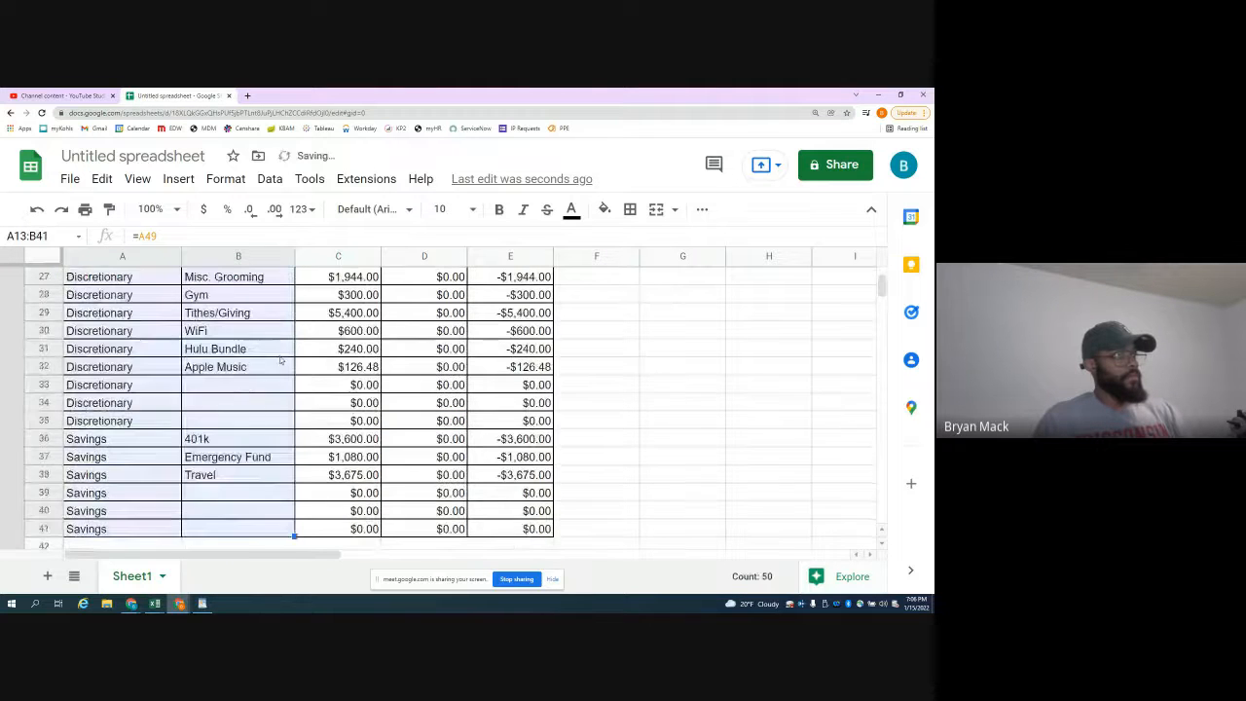
- Check the link formulas in the rollup's Expense Description column, including the Dental Insurance cell B20
{"action": "left_click", "coordinate": [208, 390]}
{"action": "scroll", "coordinate": [209, 390], "scroll_direction": "up", "scroll_amount": 3}
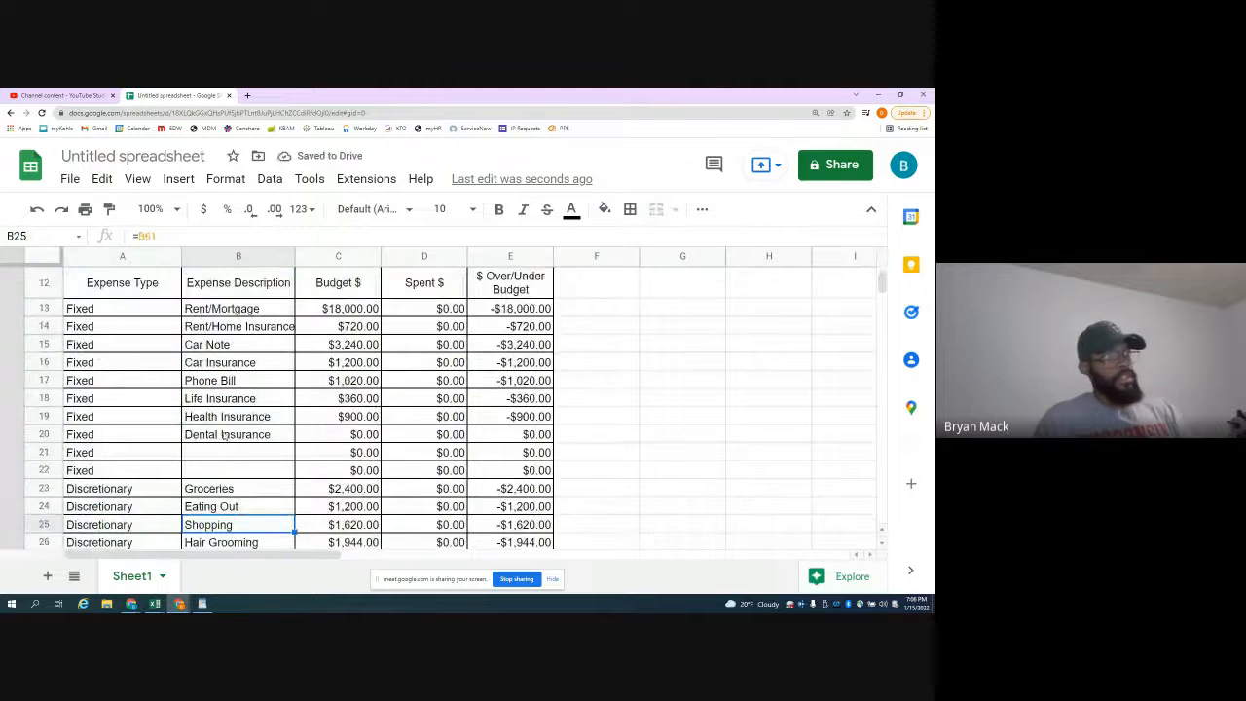
{"action": "left_click", "coordinate": [243, 434]}
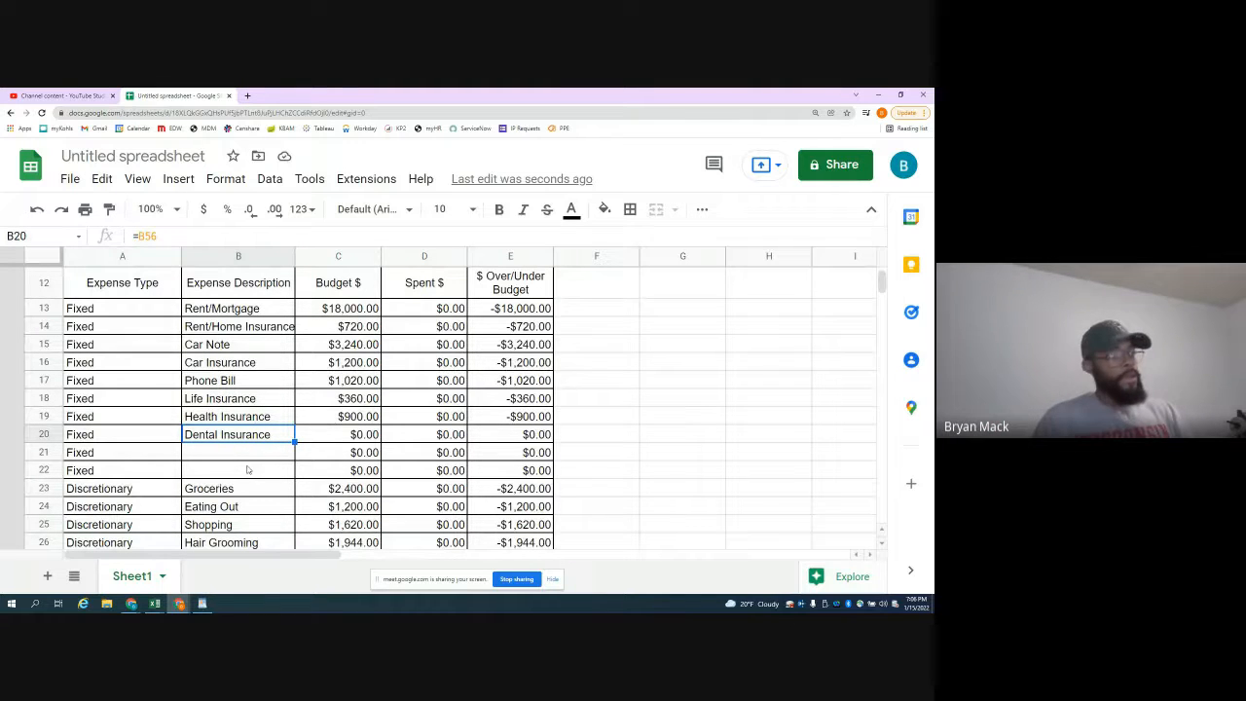
- Delete the Dental Insurance test entry from January's cell B56
{"action": "scroll", "coordinate": [234, 409], "scroll_direction": "down", "scroll_amount": 8}
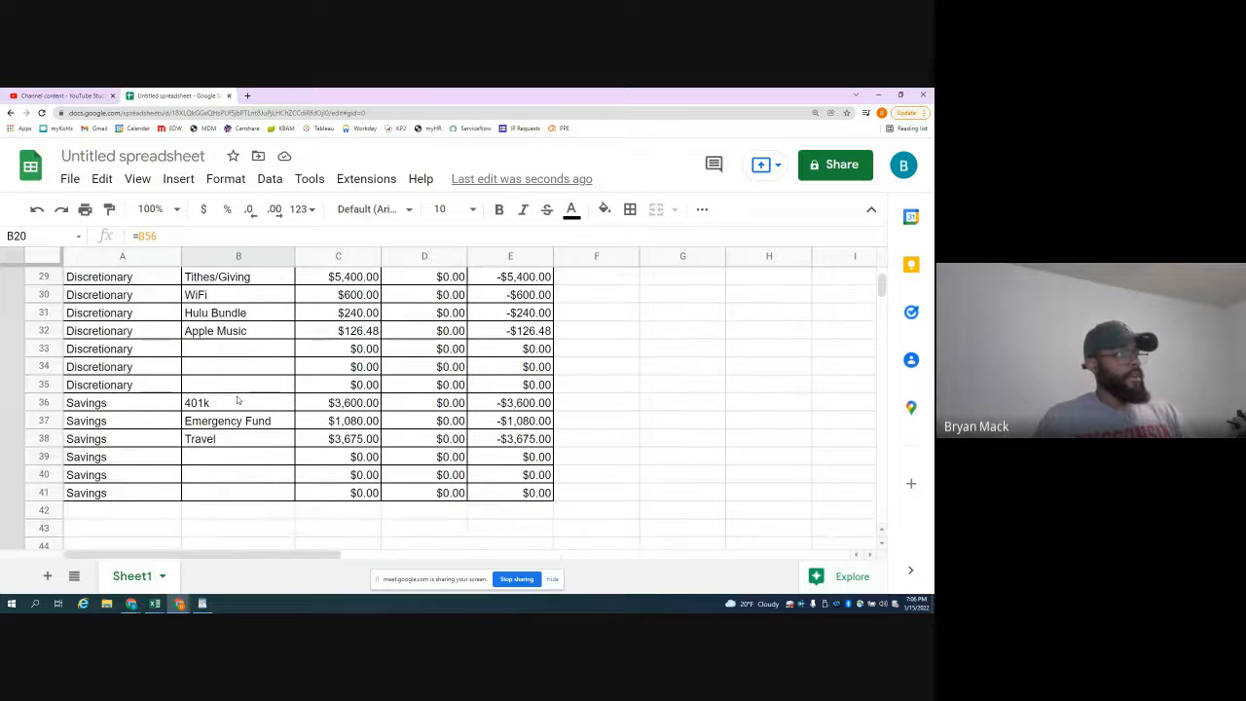
{"action": "left_click", "coordinate": [229, 315]}
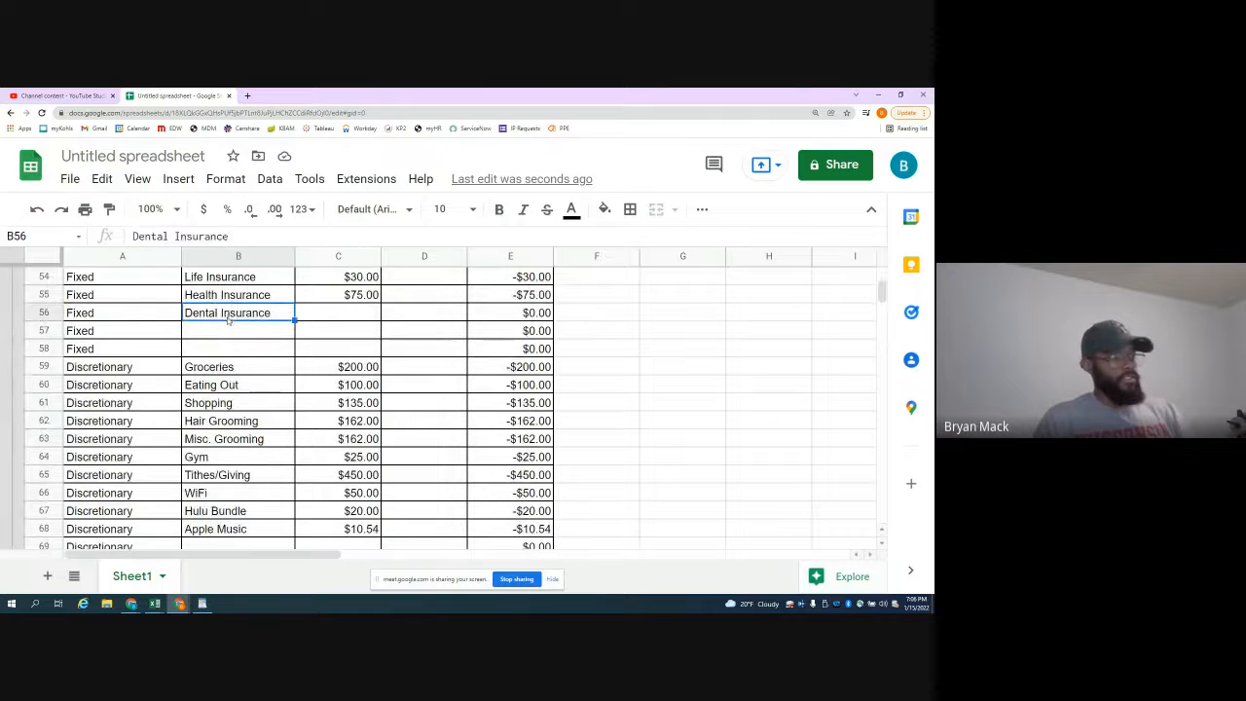
{"action": "key", "text": "Delete"}
{"action": "scroll", "coordinate": [233, 409], "scroll_direction": "up", "scroll_amount": 3}
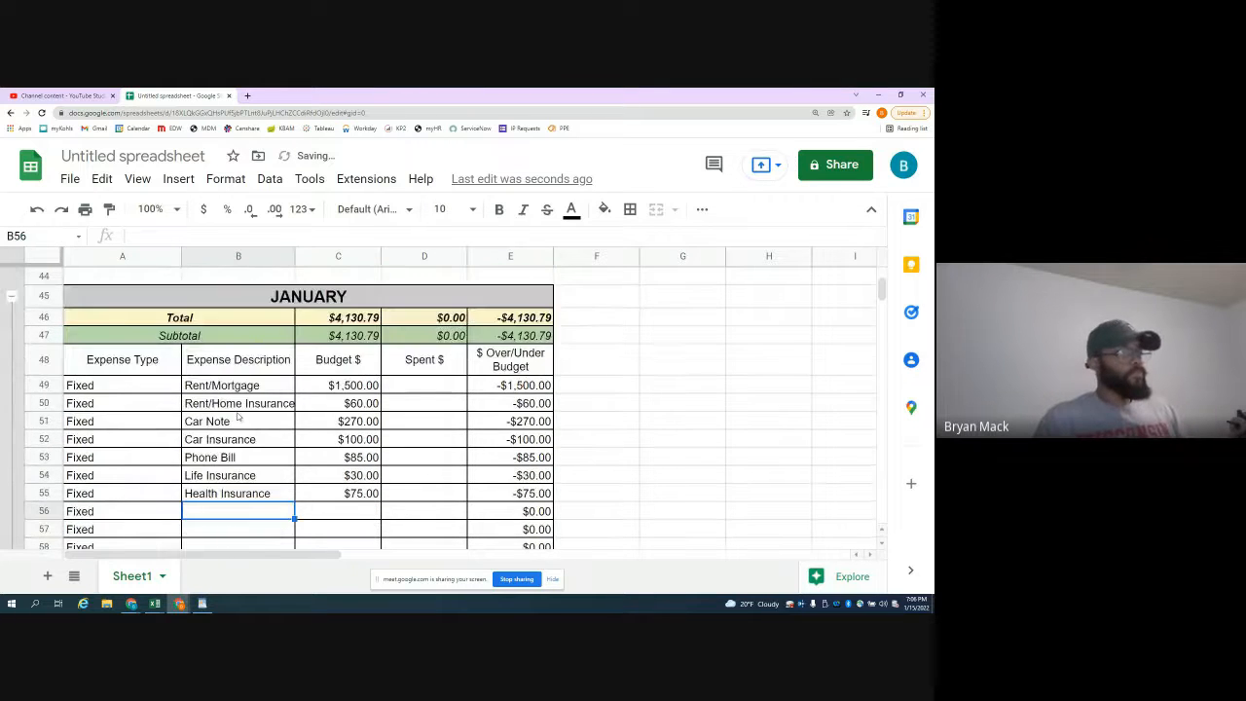
{"action": "scroll", "coordinate": [237, 416], "scroll_direction": "up", "scroll_amount": 1}
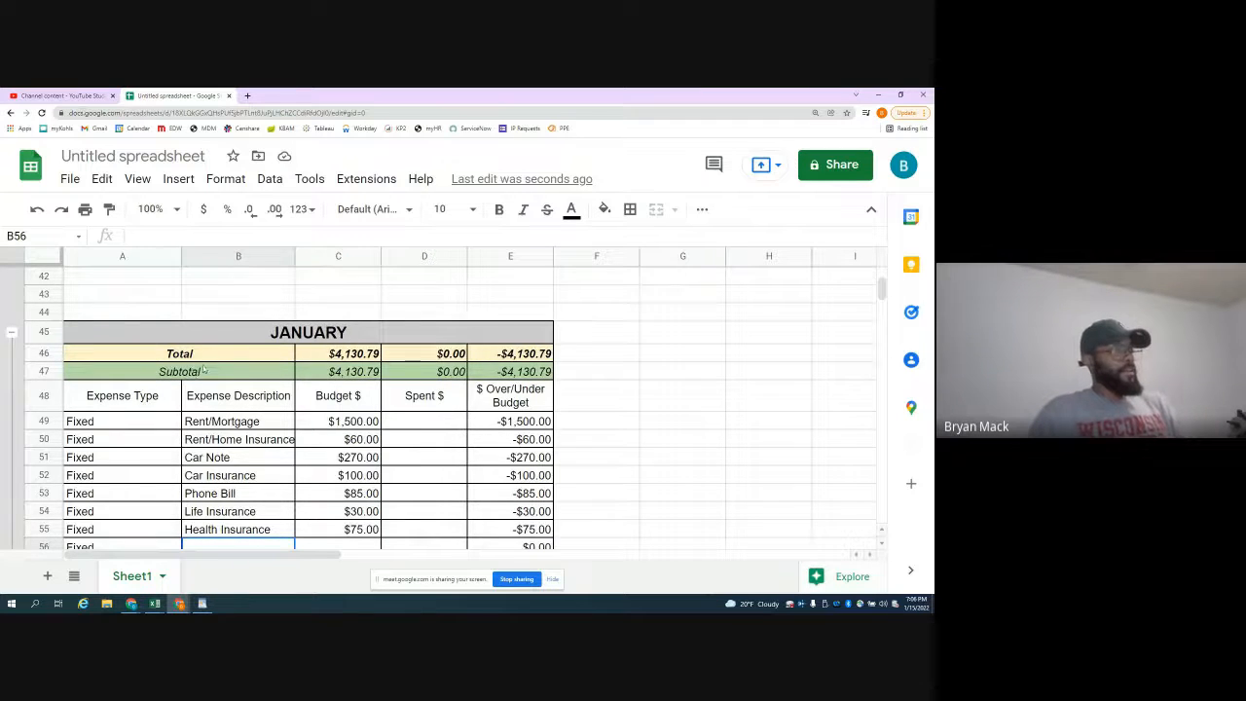
{"action": "scroll", "coordinate": [205, 370], "scroll_direction": "down", "scroll_amount": 8}
{"action": "scroll", "coordinate": [224, 380], "scroll_direction": "up", "scroll_amount": 14}
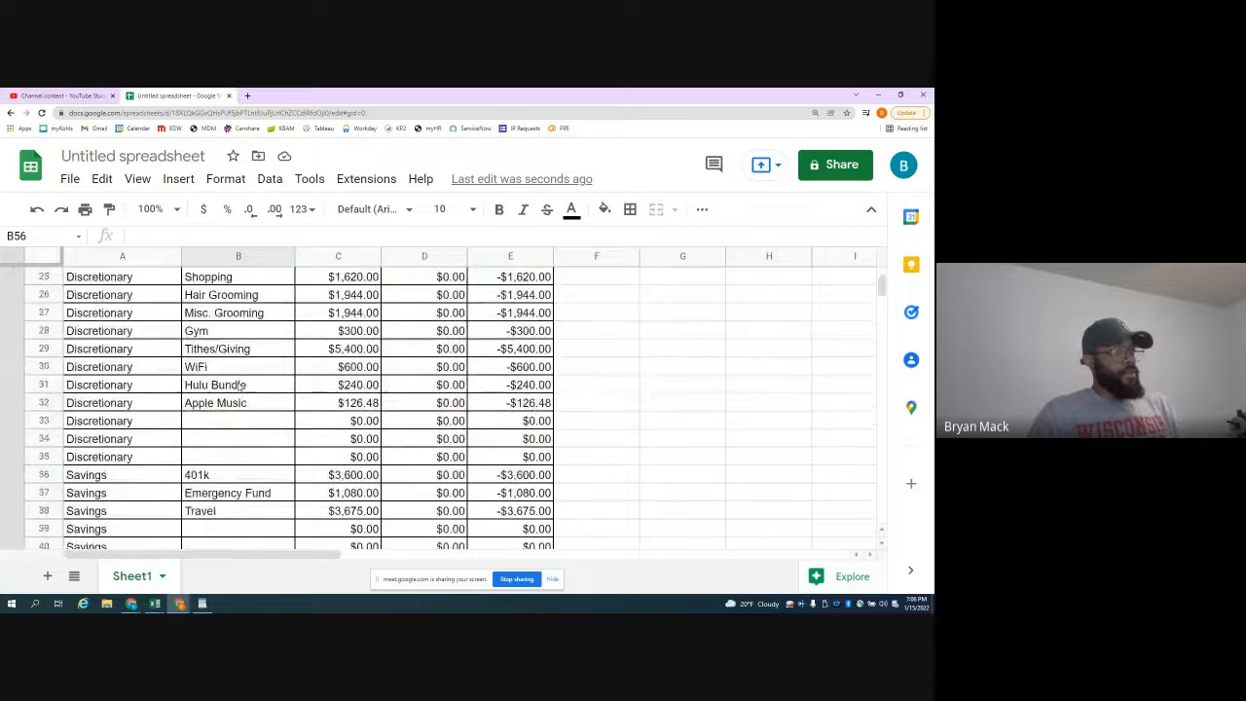
- Group rows 10–41 of the Annual Rollup table beneath its title row
{"action": "scroll", "coordinate": [243, 386], "scroll_direction": "up", "scroll_amount": 8}
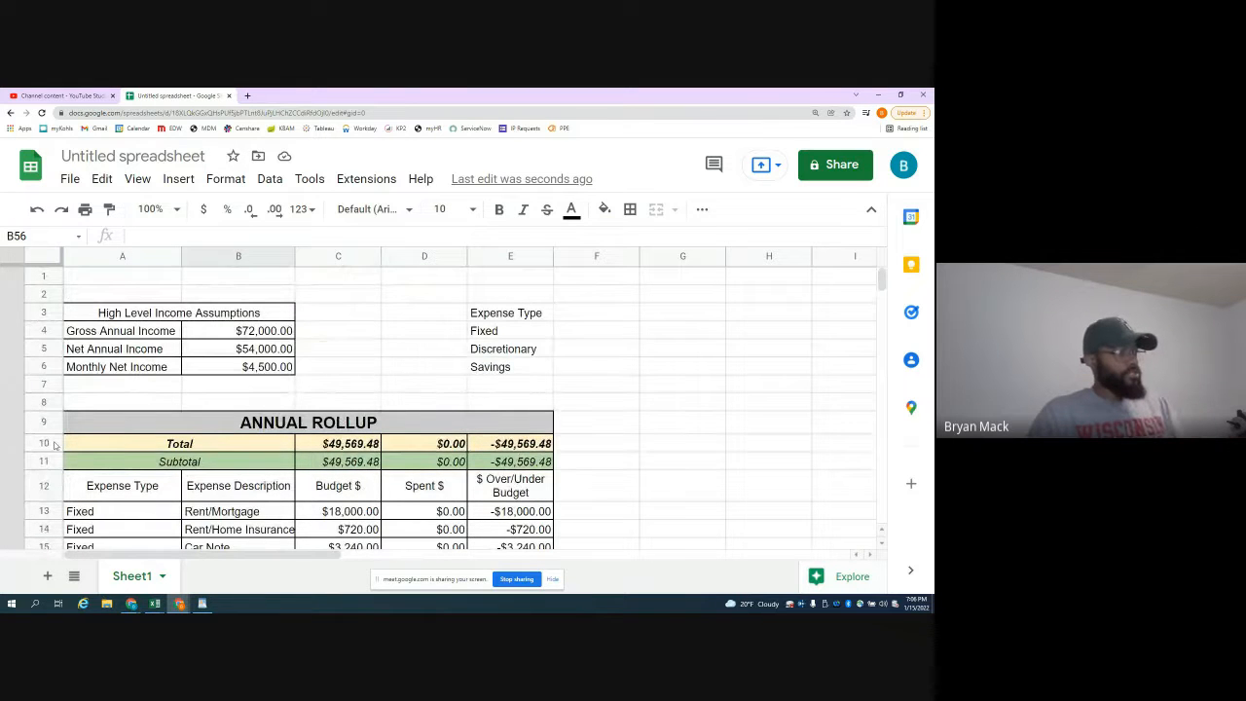
{"action": "left_click_drag", "start_coordinate": [53, 444], "coordinate": [42, 529]}
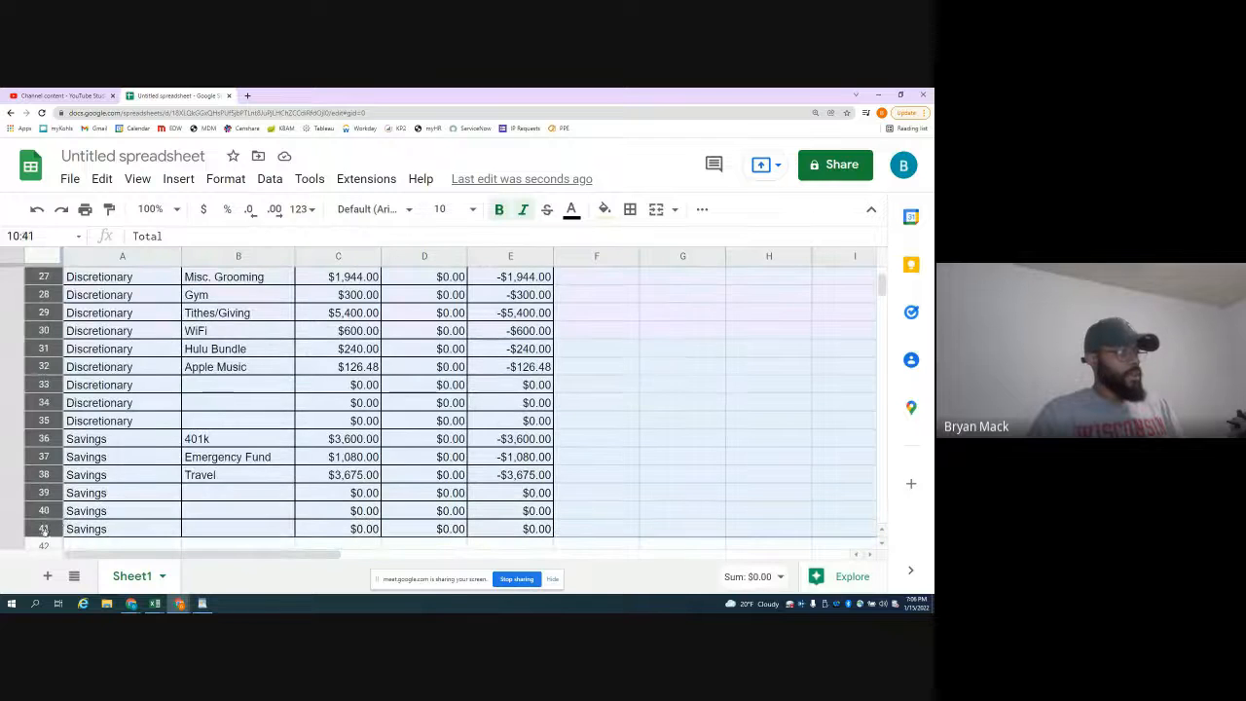
{"action": "right_click", "coordinate": [42, 528]}
{"action": "scroll", "coordinate": [137, 516], "scroll_direction": "down", "scroll_amount": 1}
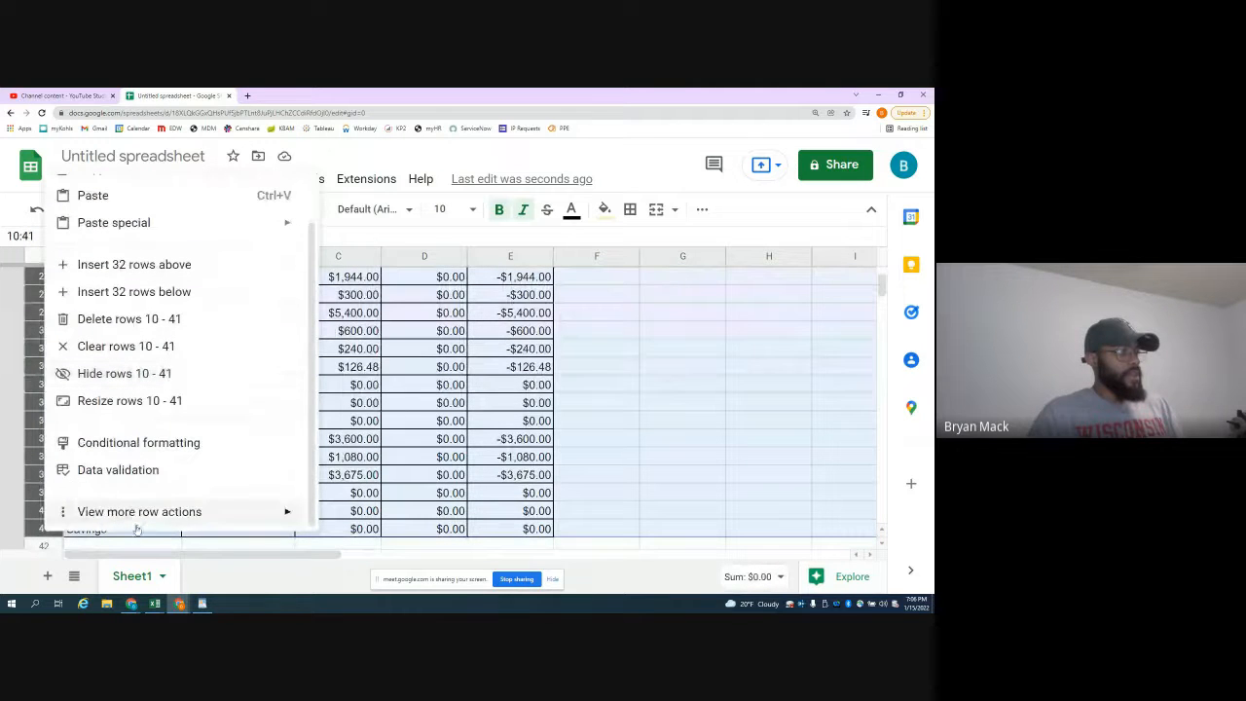
{"action": "mouse_move", "coordinate": [243, 512]}
{"action": "left_click", "coordinate": [336, 408]}
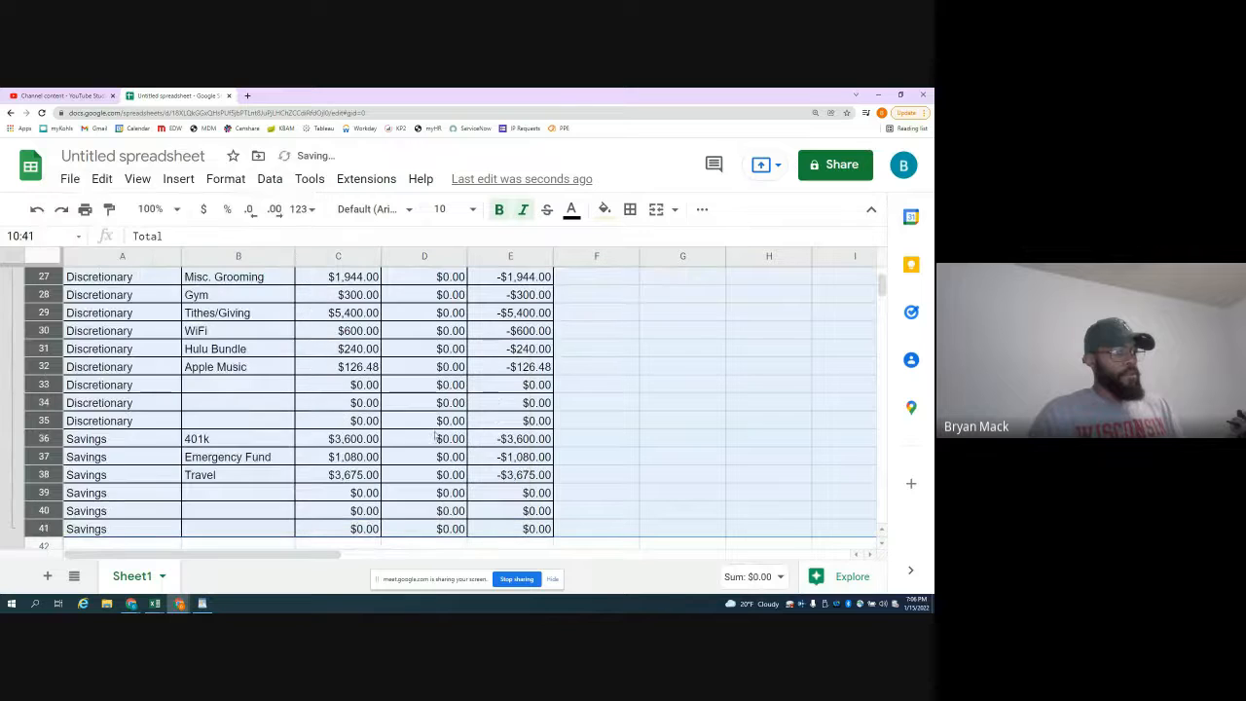
{"action": "scroll", "coordinate": [435, 438], "scroll_direction": "up", "scroll_amount": 8}
{"action": "left_click", "coordinate": [338, 384]}
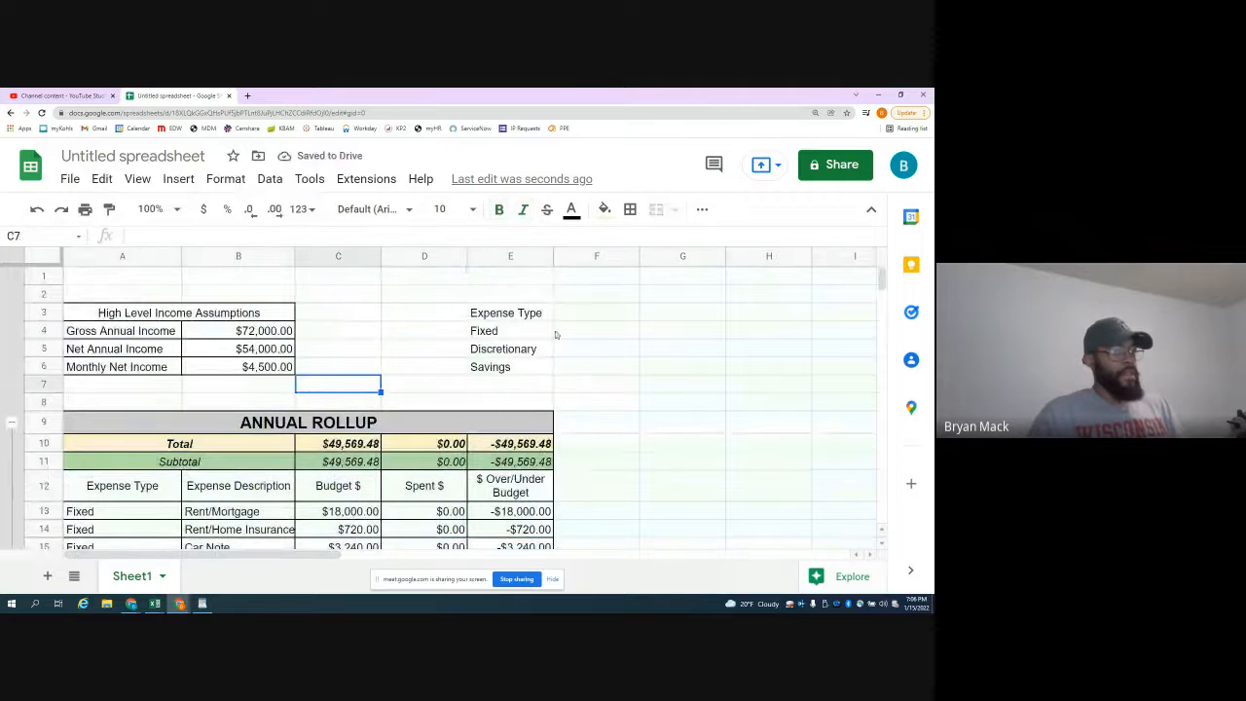
- Enter the header Budget in cell F3, beside the Expense Type heading of the Fixed, Discretionary and Savings list
{"action": "left_click", "coordinate": [512, 314]}
{"action": "left_click", "coordinate": [497, 331]}
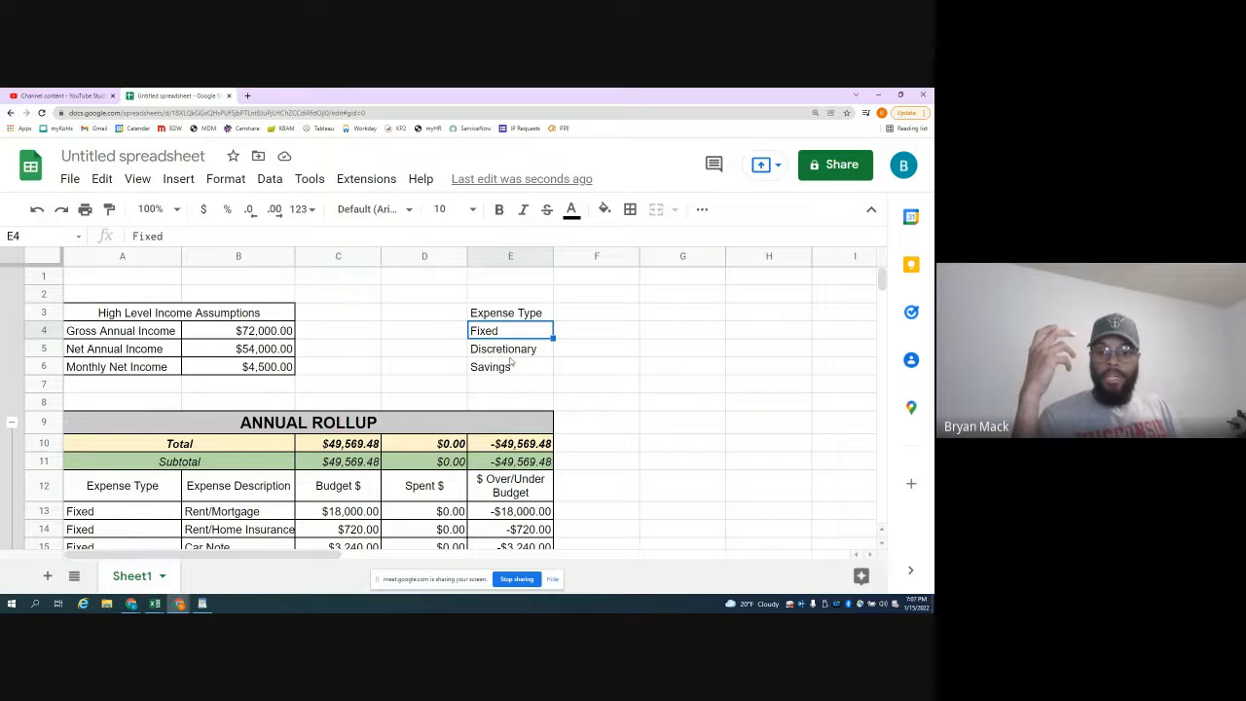
{"action": "left_click", "coordinate": [568, 313]}
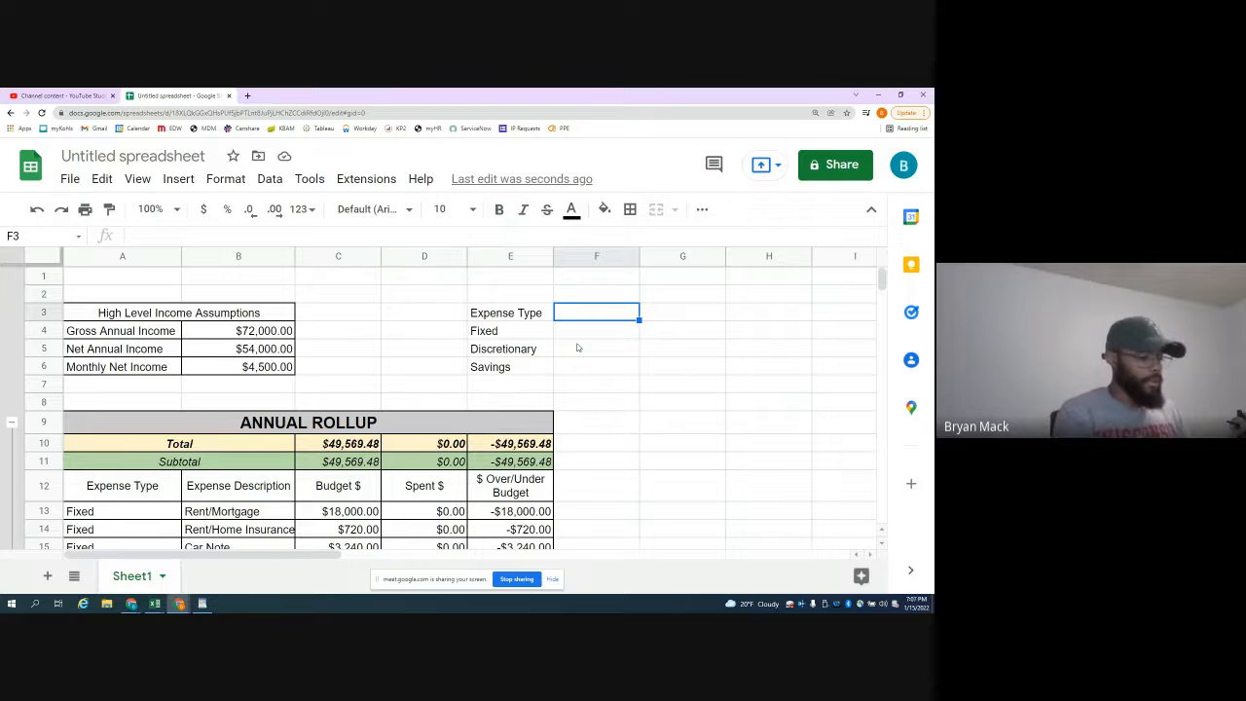
{"action": "type", "text": "Bud"}
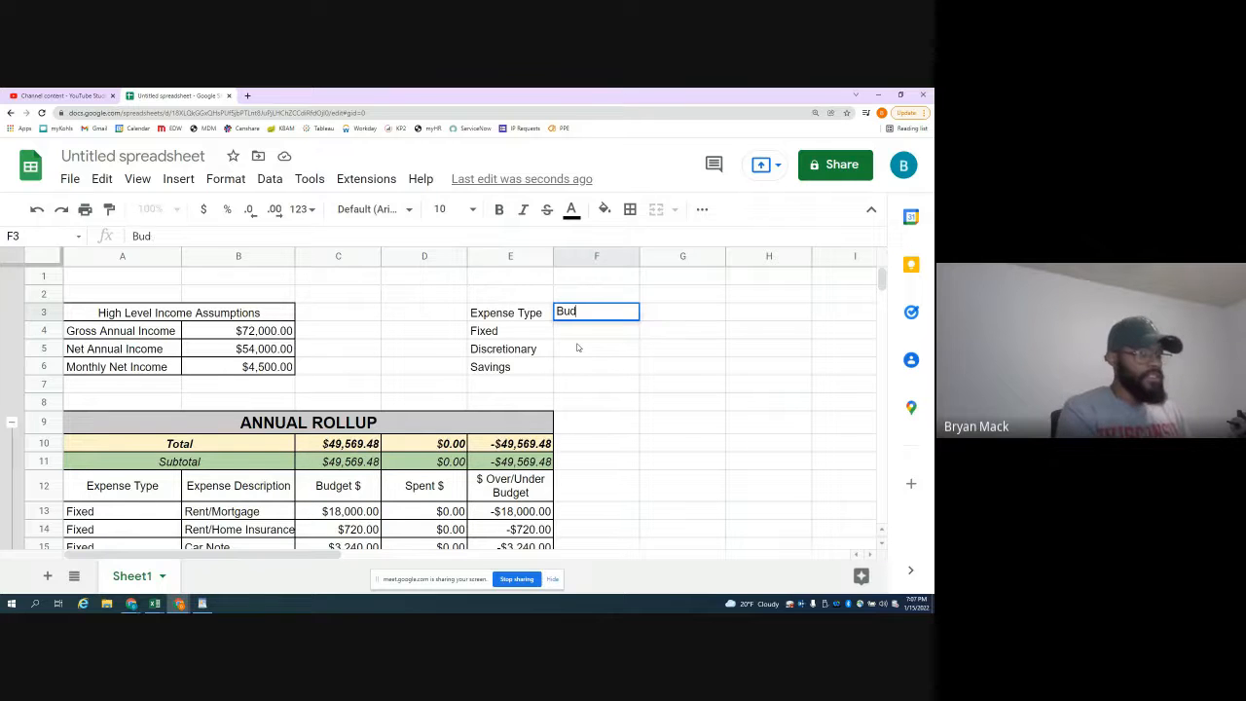
{"action": "type", "text": "get"}
{"action": "key", "text": "Return"}
{"action": "key", "text": "Up"}
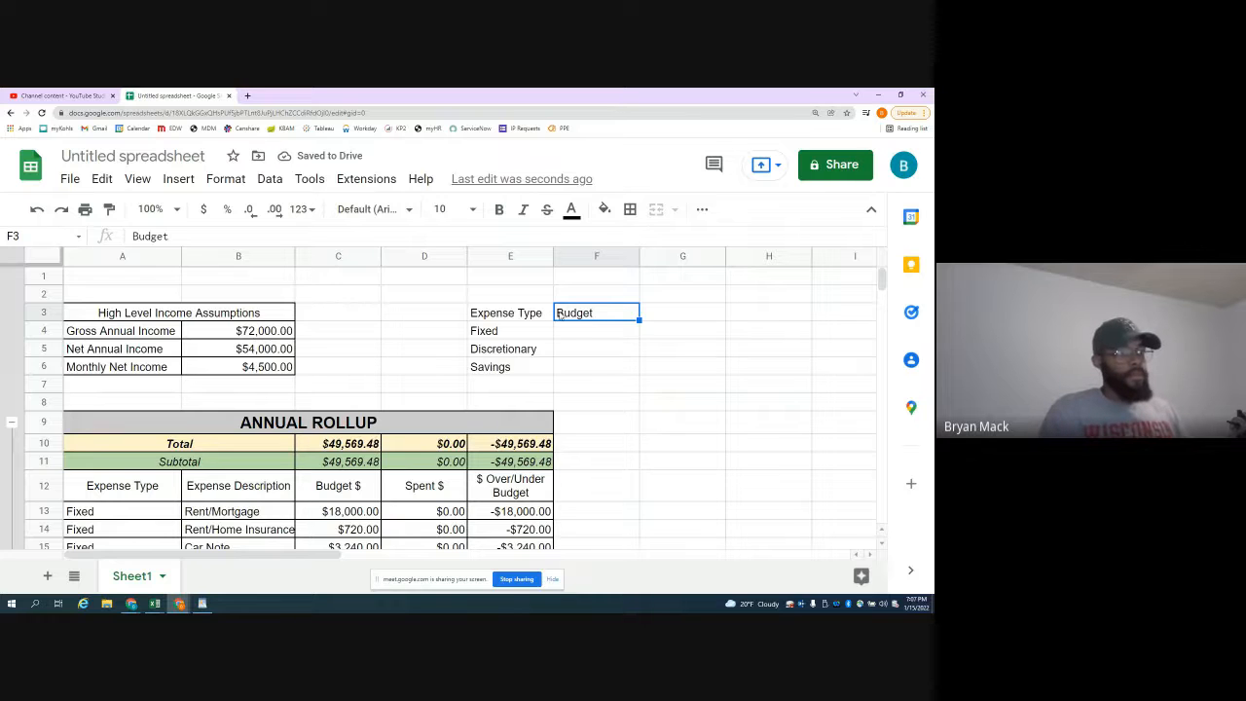
- Open the Budget header in cell F3 for editing at the start of its text
{"action": "double_click", "coordinate": [560, 314]}
{"action": "double_click", "coordinate": [560, 313]}
{"action": "left_click", "coordinate": [560, 312]}
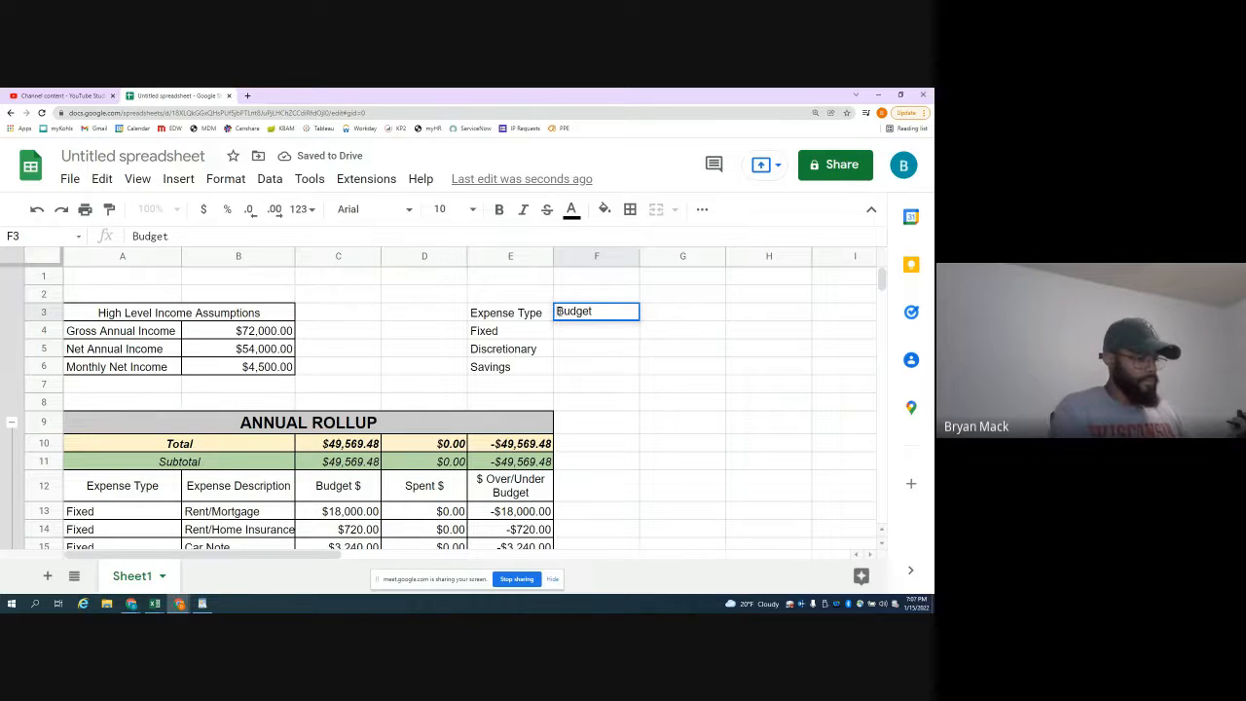
- Change the header in F3 to "Total Budget" and add the header "% of Net Income" in G3
{"action": "type", "text": "Total"}
{"action": "key", "text": "Return"}
{"action": "key", "text": "Up"}
{"action": "key", "text": "Right"}
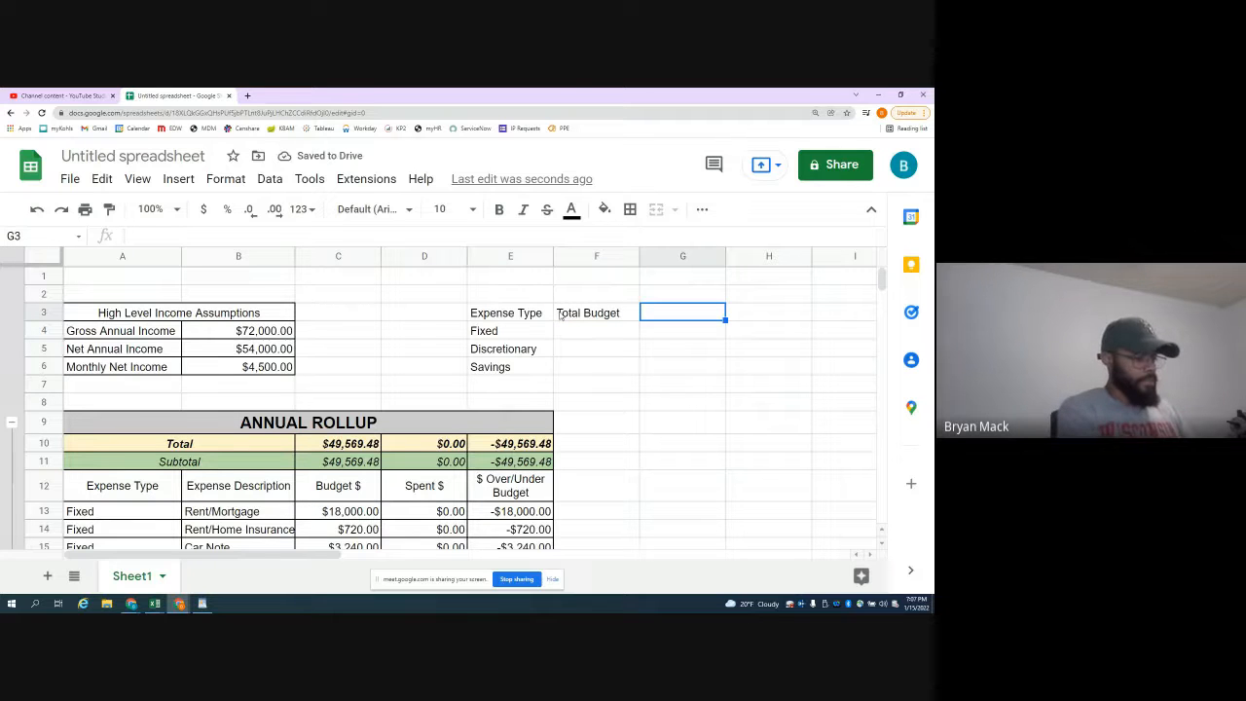
{"action": "type", "text": "% of"}
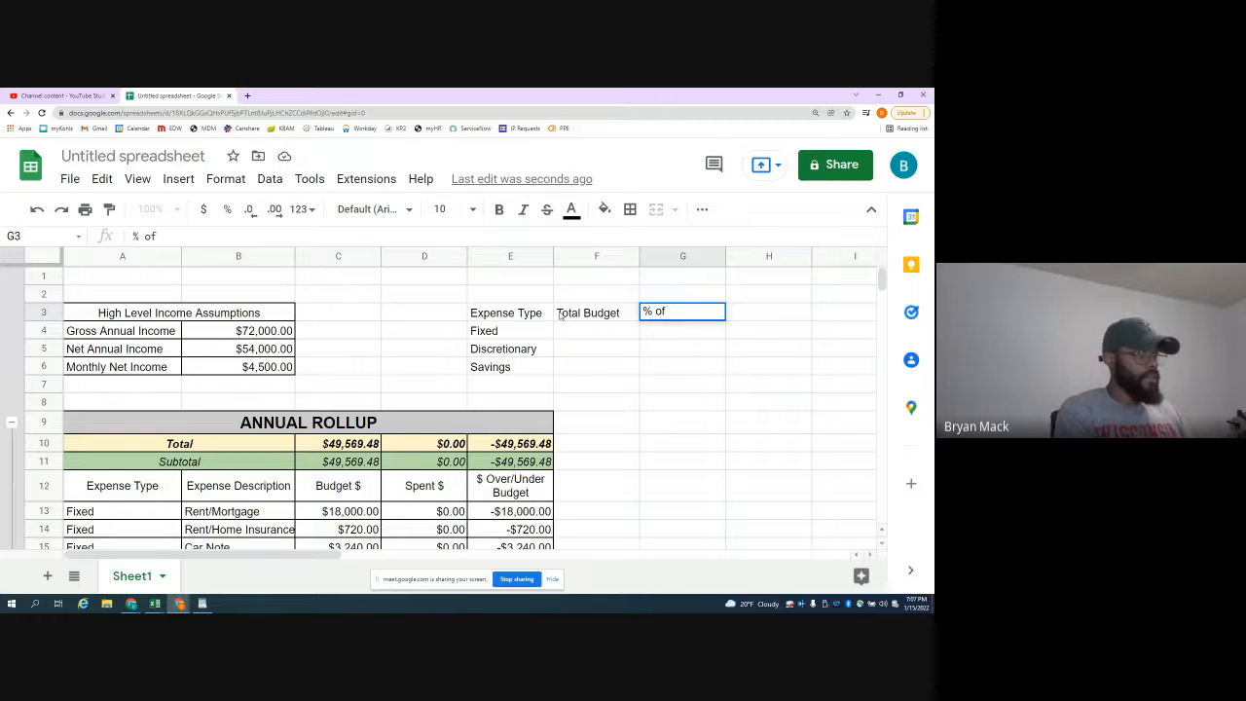
{"action": "type", "text": " Net I"}
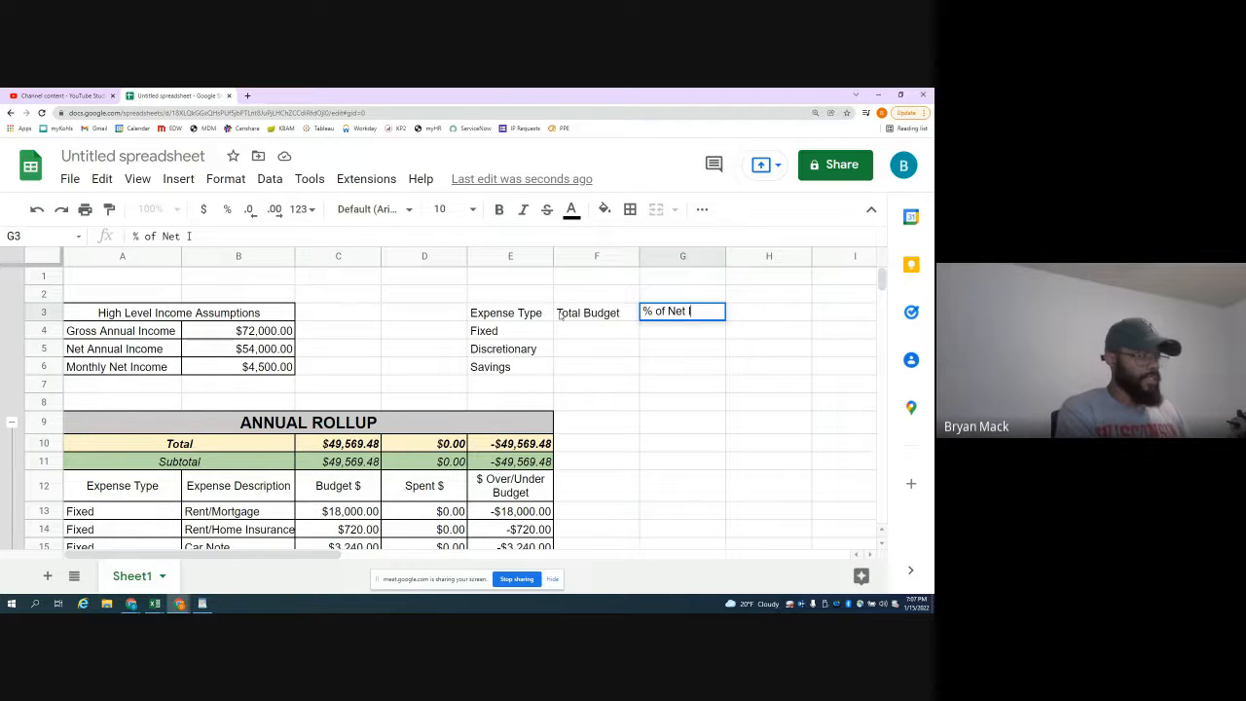
{"action": "type", "text": "ncome"}
{"action": "key", "text": "ctrl+Return"}
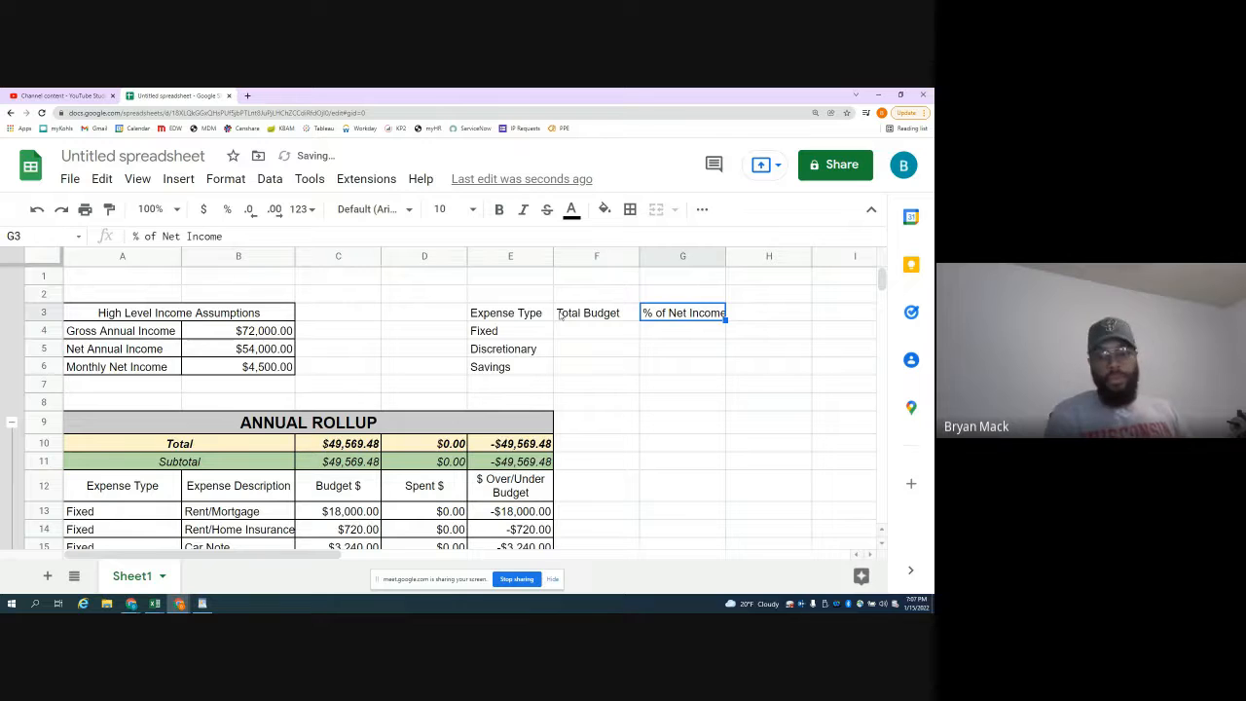
- Add the header "Total Spent" in H3, beside the net income percentage header
{"action": "key", "text": "Down"}
{"action": "key", "text": "Left"}
{"action": "key", "text": "Left"}
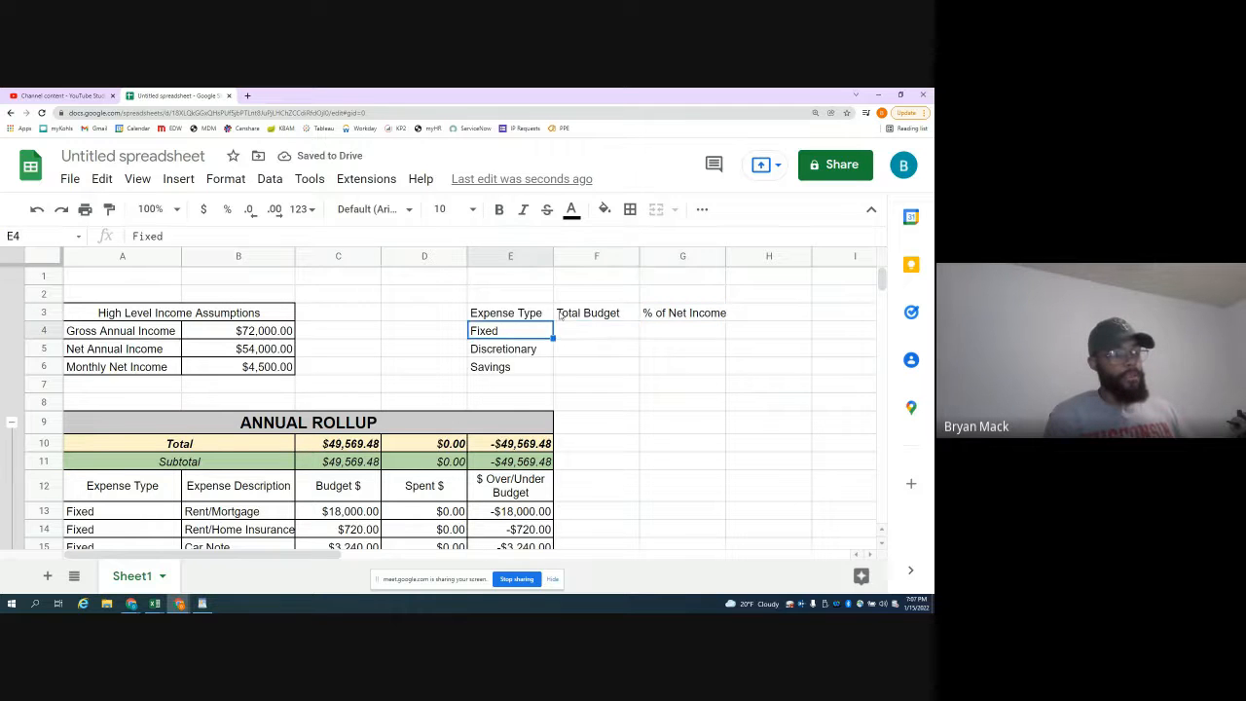
{"action": "key", "text": "Right"}
{"action": "key", "text": "Right"}
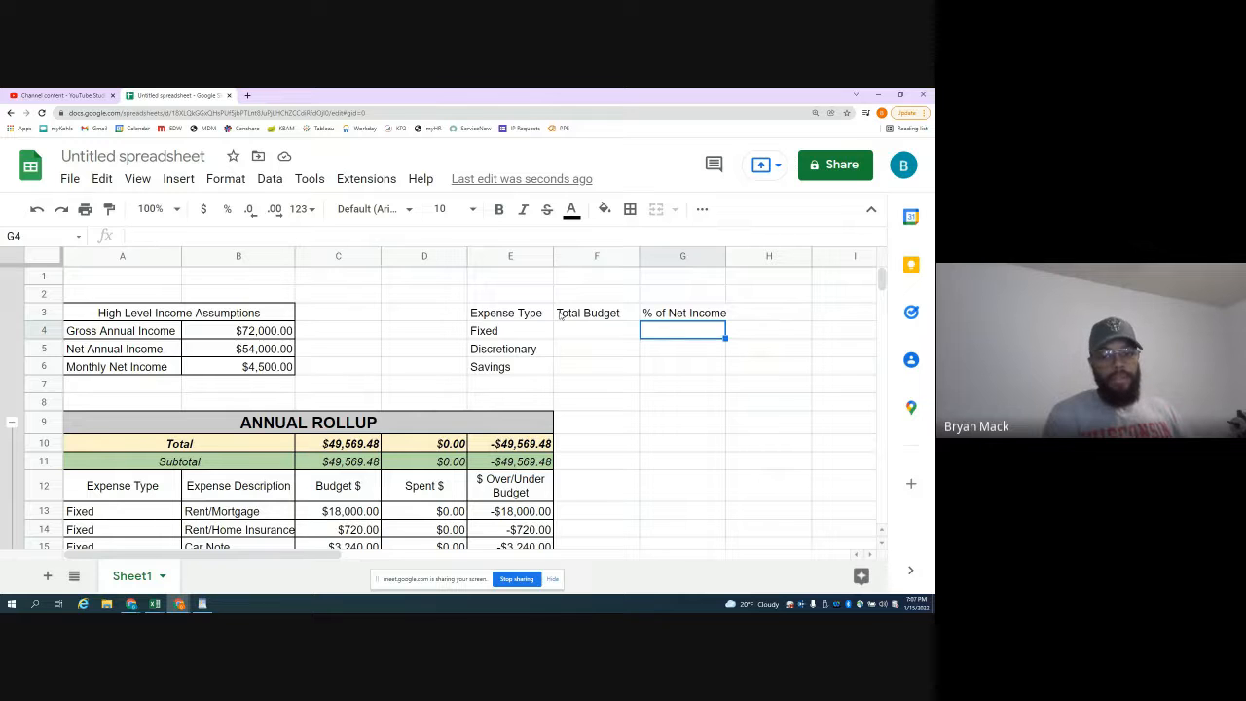
{"action": "key", "text": "Right"}
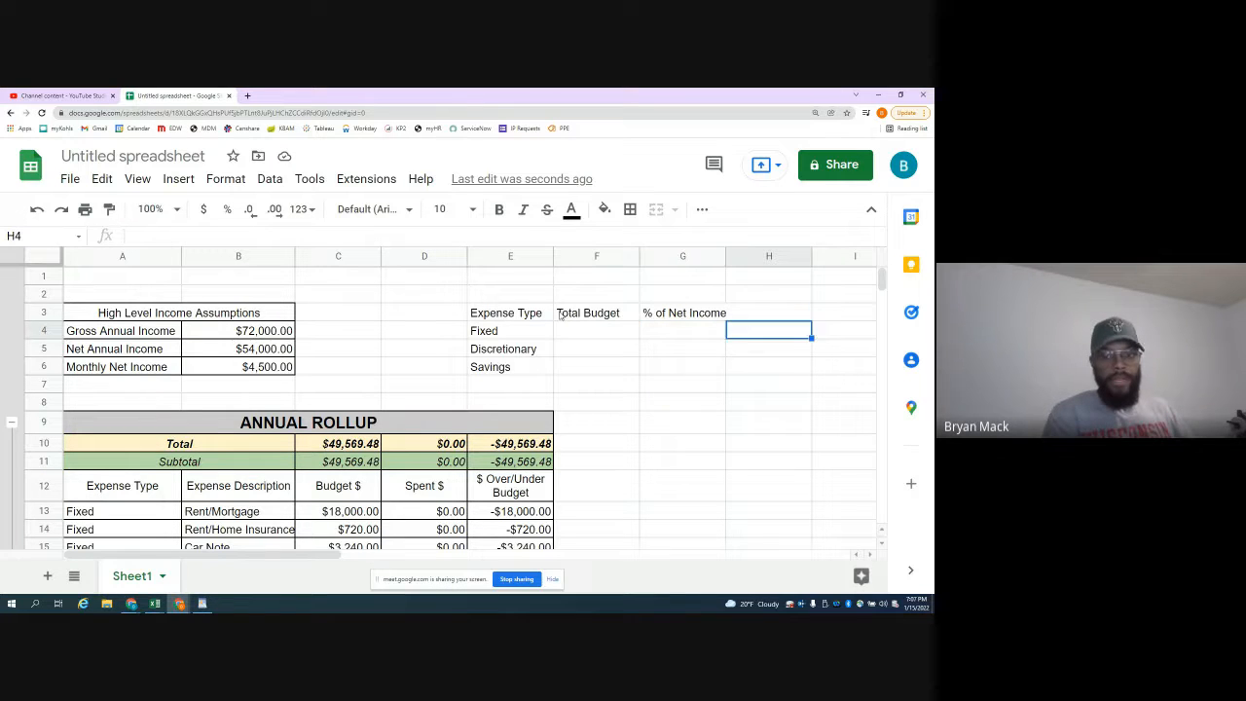
{"action": "key", "text": "Up"}
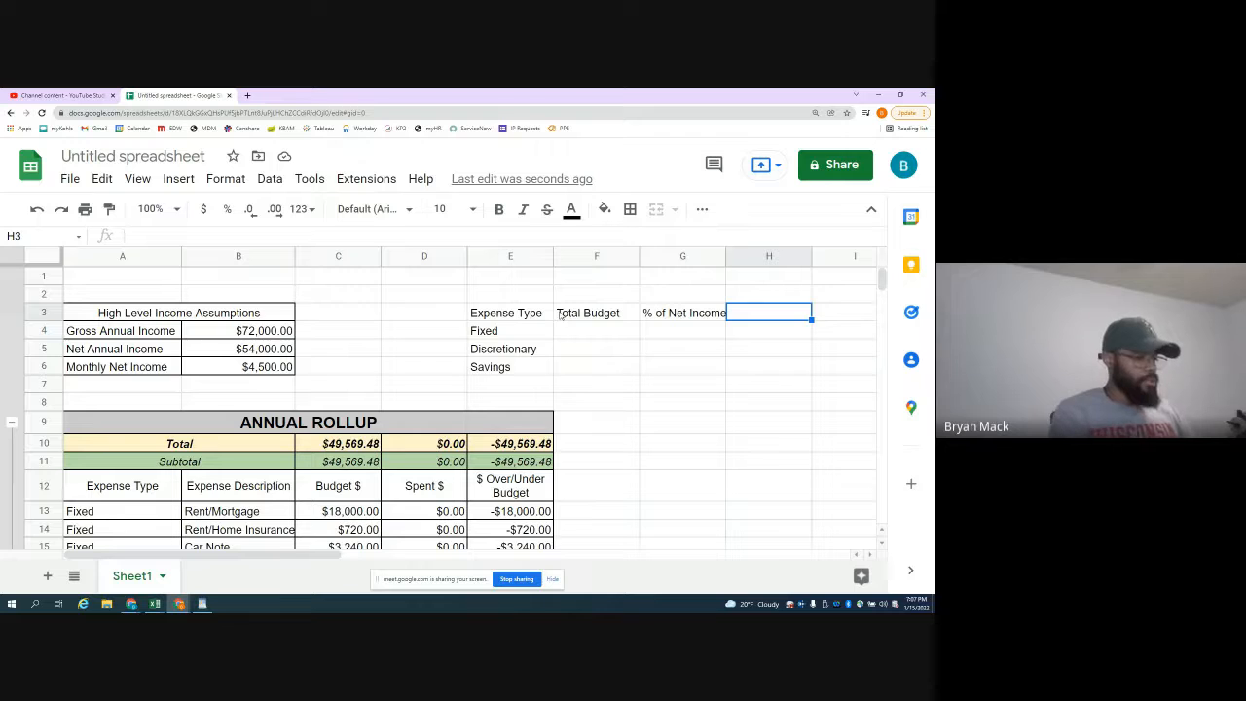
{"action": "type", "text": "Total Spent"}
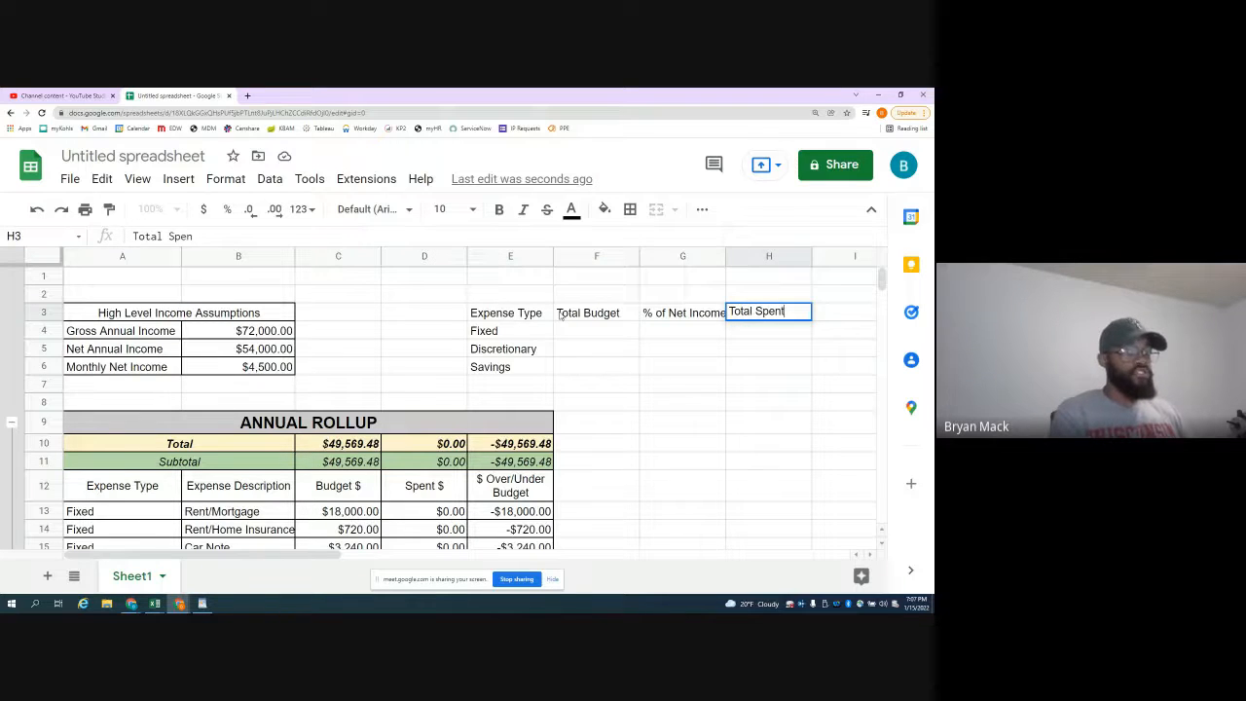
{"action": "key", "text": "Return"}
{"action": "key", "text": "Up"}
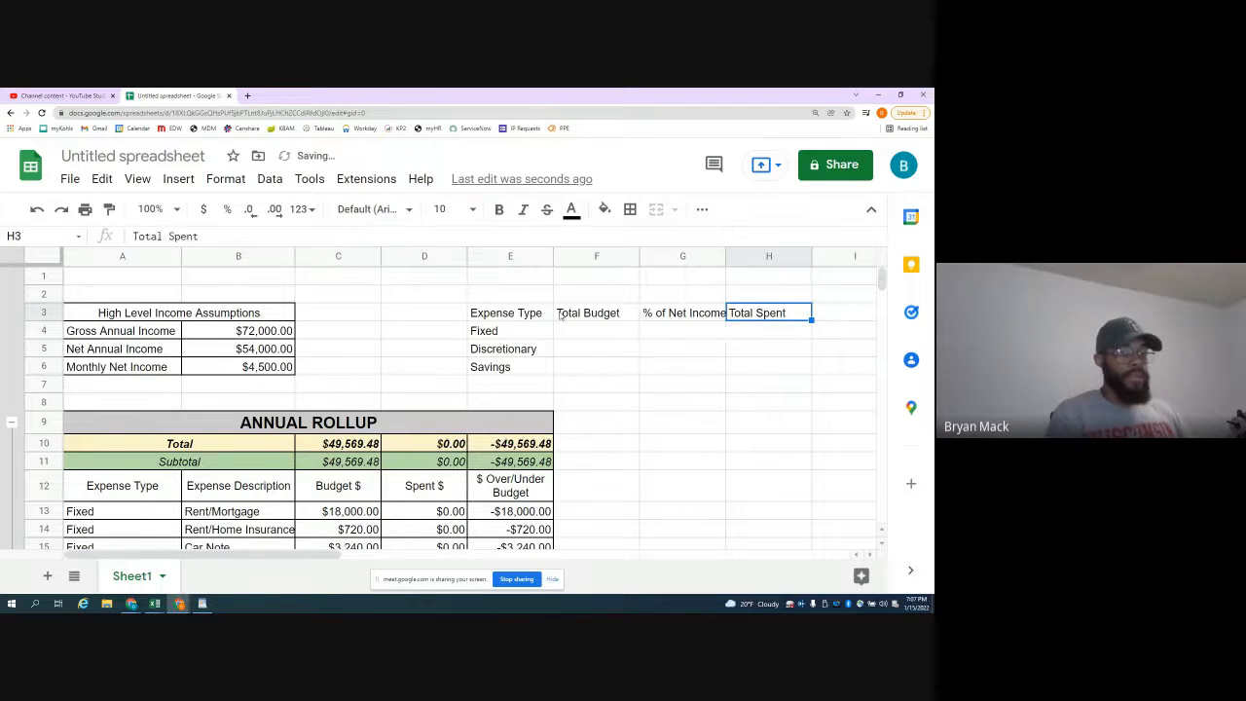
- Enter the header "$ Over/Under Budget" in I3 to complete the expense type summary's header row
{"action": "key", "text": "Right"}
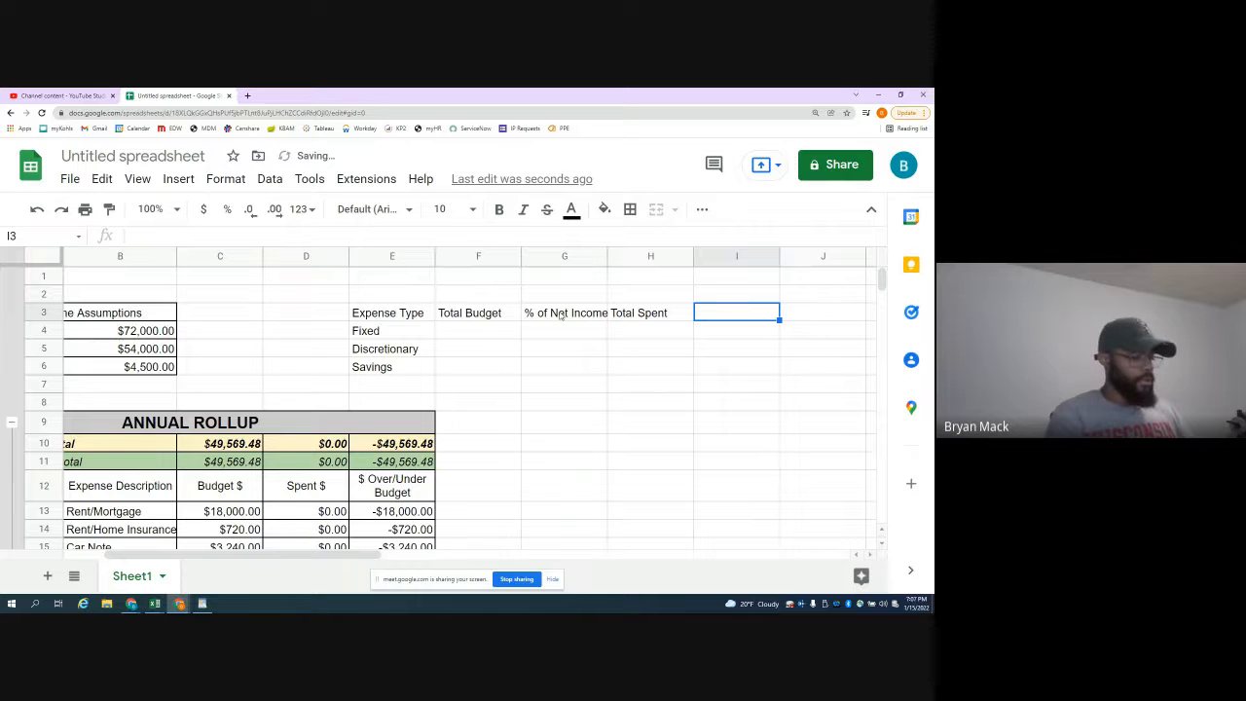
{"action": "type", "text": "$"}
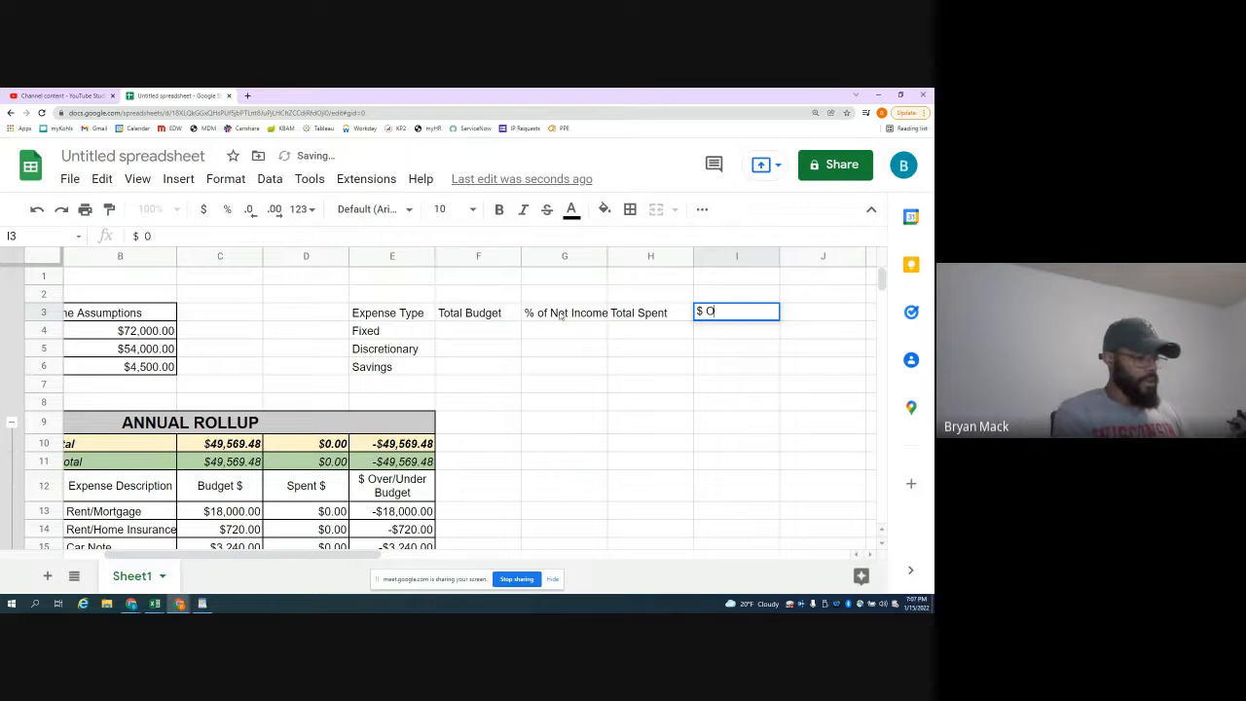
{"action": "type", "text": " Over/Under"}
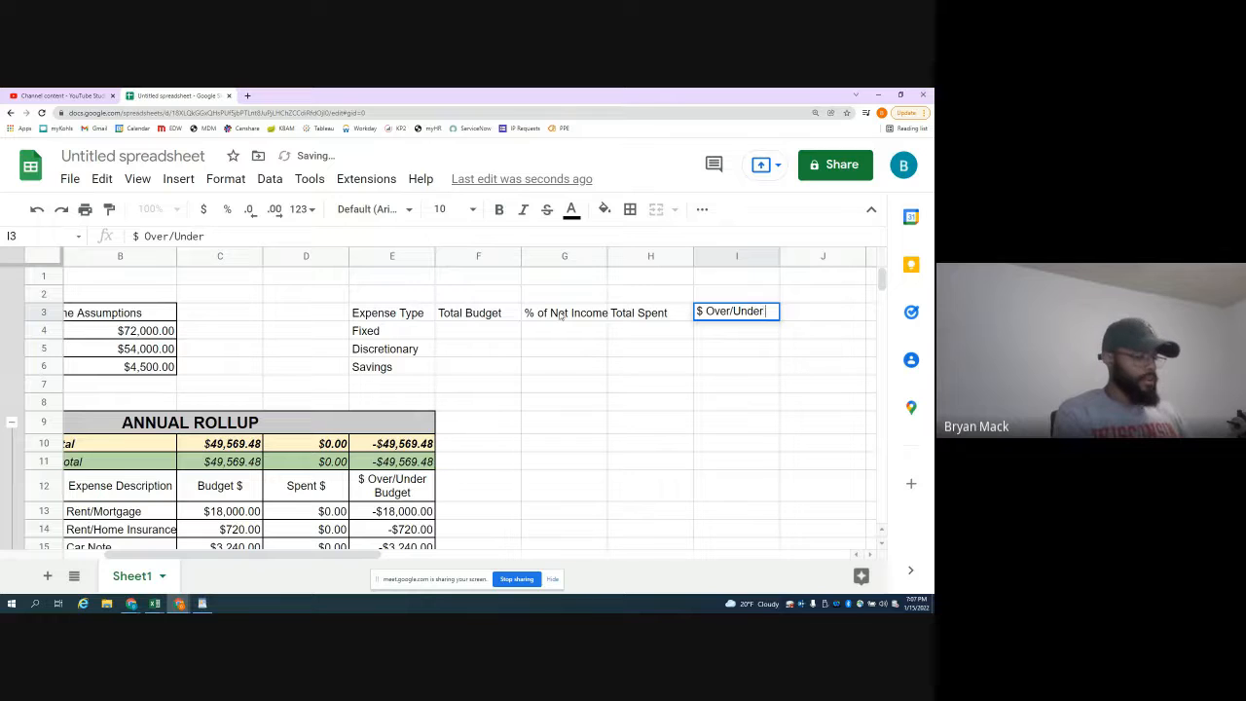
{"action": "type", "text": " Budget"}
{"action": "key", "text": "Return"}
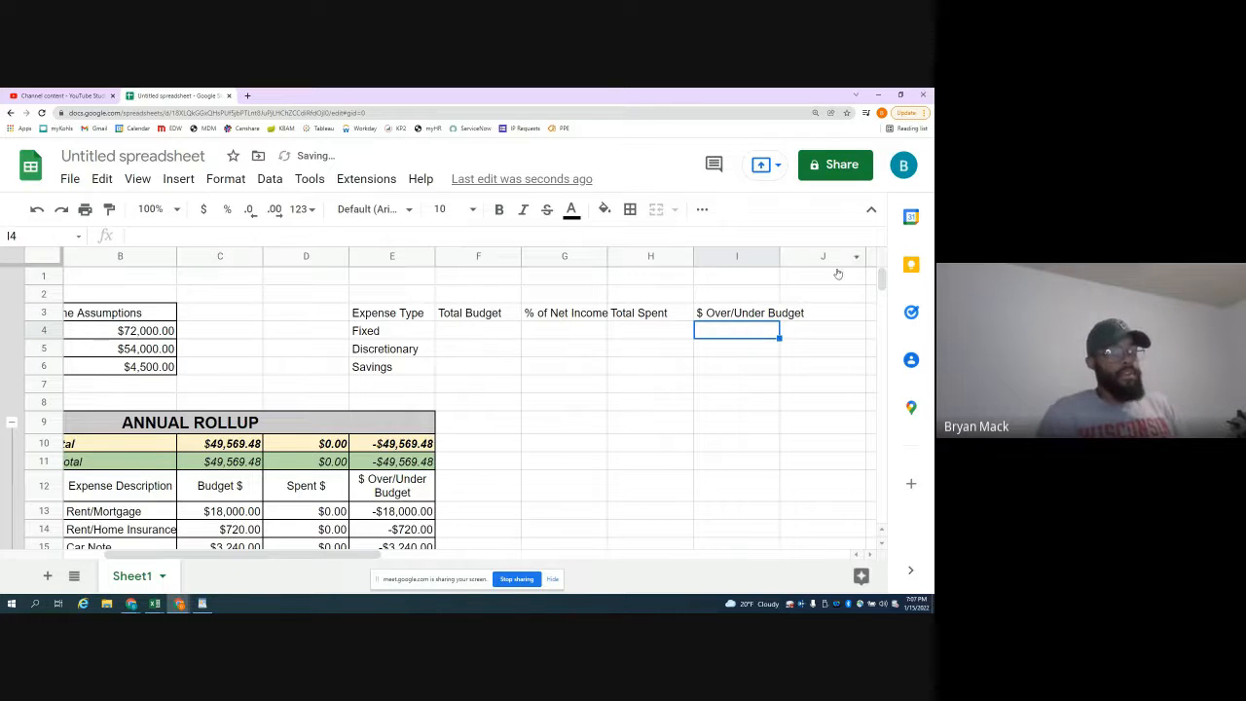
- Turn on text wrapping for the whole of row 3 so the long headers fit their columns
{"action": "left_click", "coordinate": [721, 315]}
{"action": "left_click", "coordinate": [31, 311]}
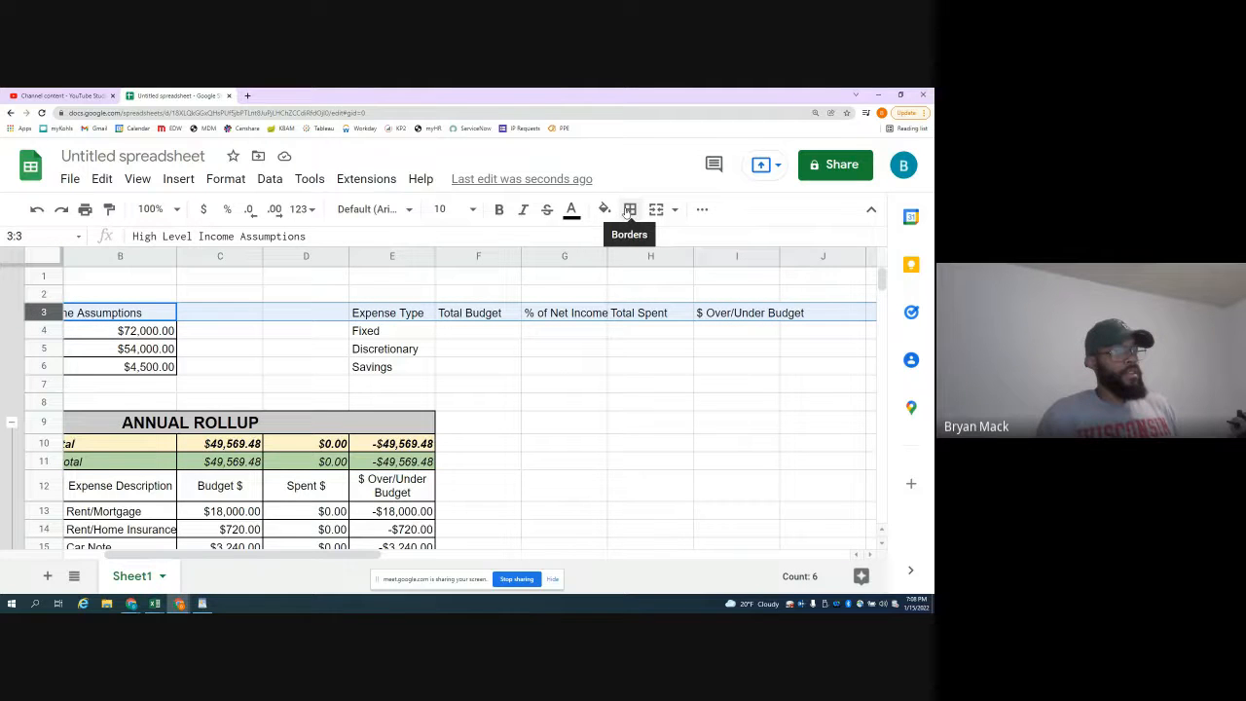
{"action": "left_click", "coordinate": [658, 214]}
{"action": "left_click", "coordinate": [571, 407]}
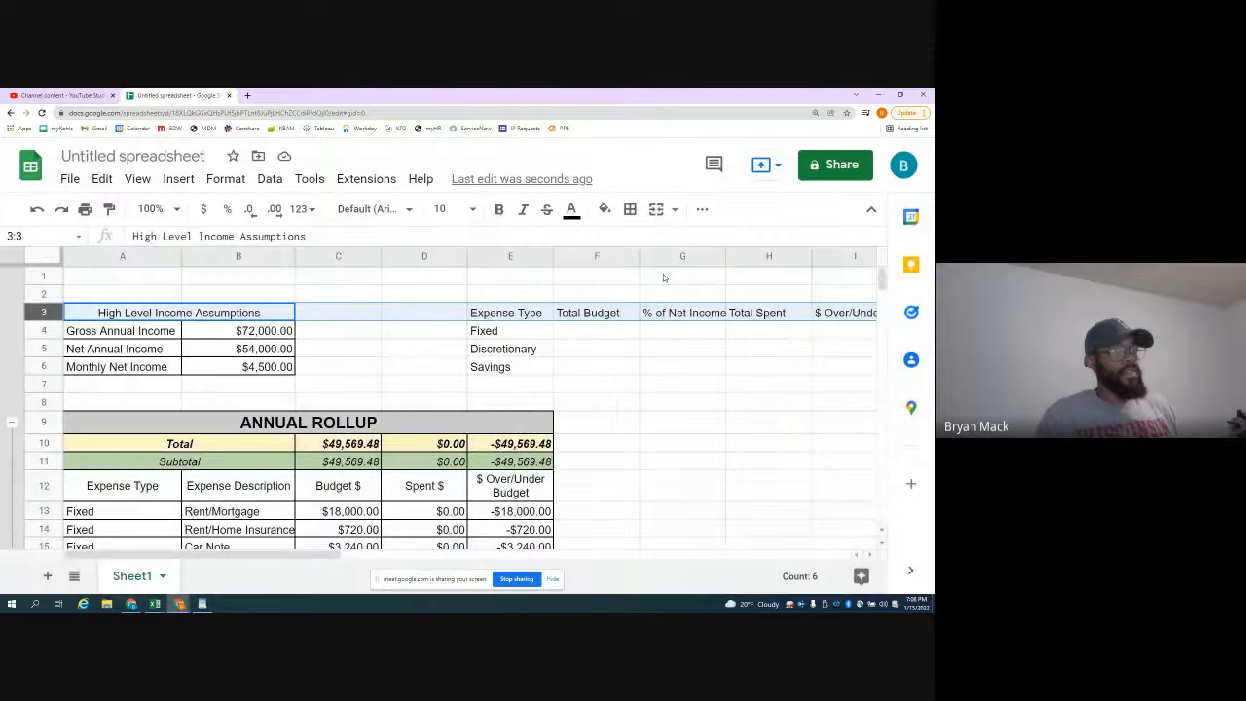
{"action": "left_click", "coordinate": [702, 208]}
{"action": "left_click", "coordinate": [507, 241]}
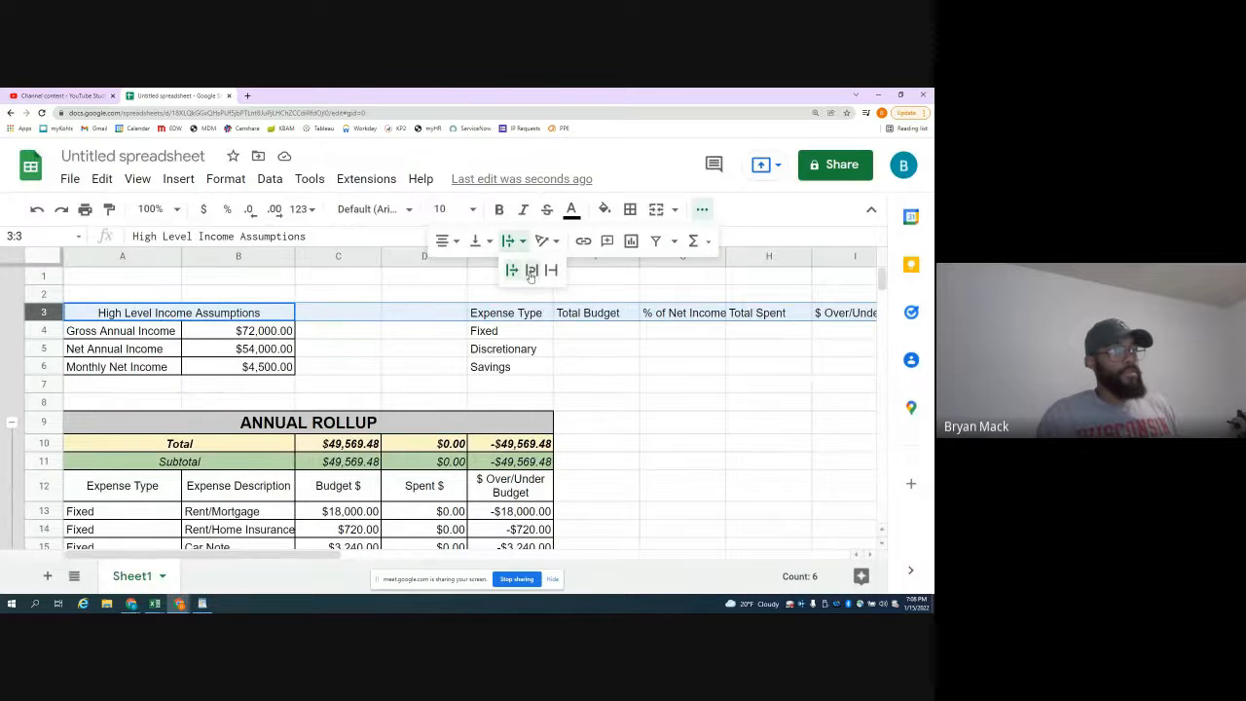
{"action": "left_click", "coordinate": [531, 272]}
- Align the contents of row 3 to the middle vertically and to the center horizontally
{"action": "left_click", "coordinate": [475, 242]}
{"action": "left_click", "coordinate": [495, 273]}
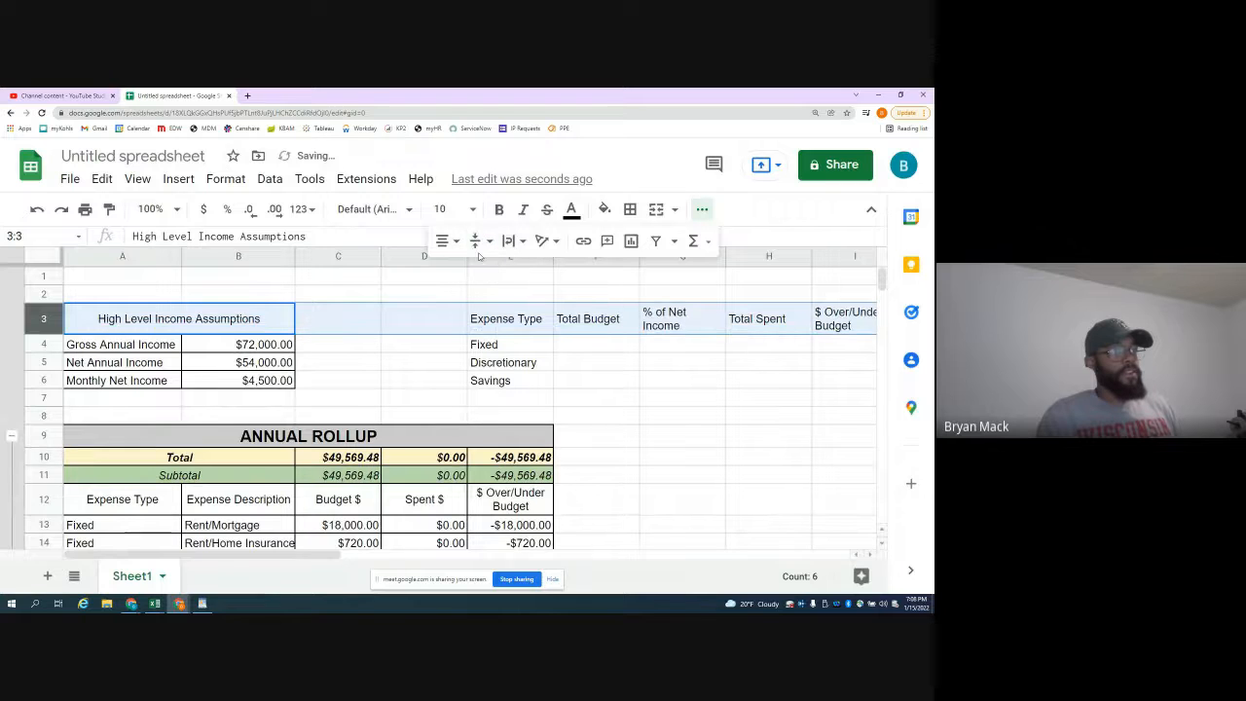
{"action": "left_click", "coordinate": [447, 241]}
{"action": "left_click", "coordinate": [466, 272]}
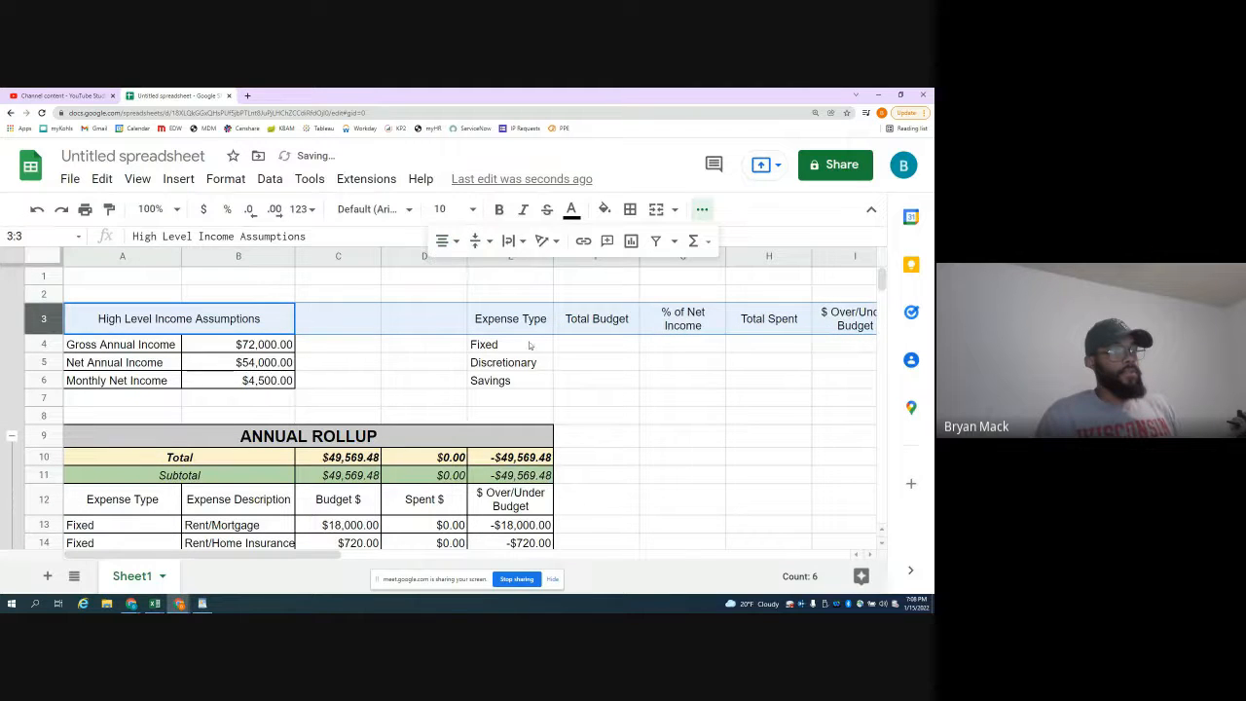
- In F4, total the Fixed expenses' annual budget with a SUM formula over C13:C22
{"action": "left_click", "coordinate": [575, 345]}
{"action": "scroll", "coordinate": [588, 342], "scroll_direction": "down", "scroll_amount": 1}
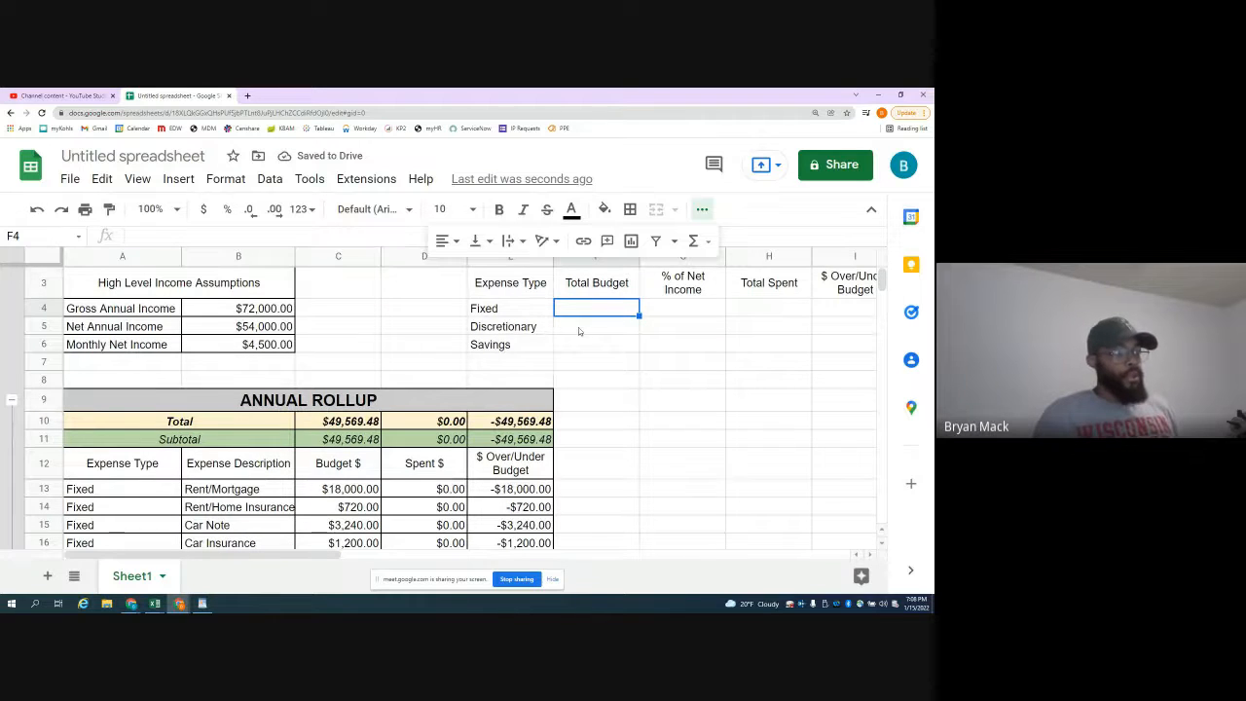
{"action": "type", "text": "="}
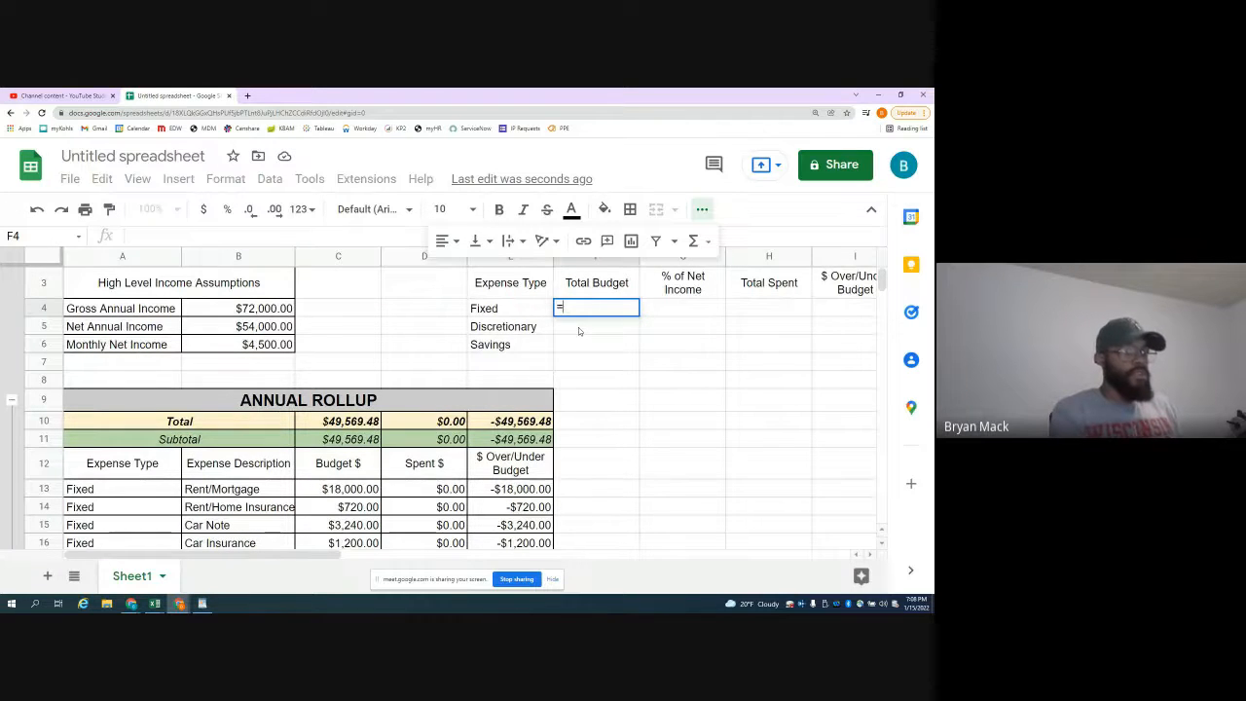
{"action": "type", "text": "sum("}
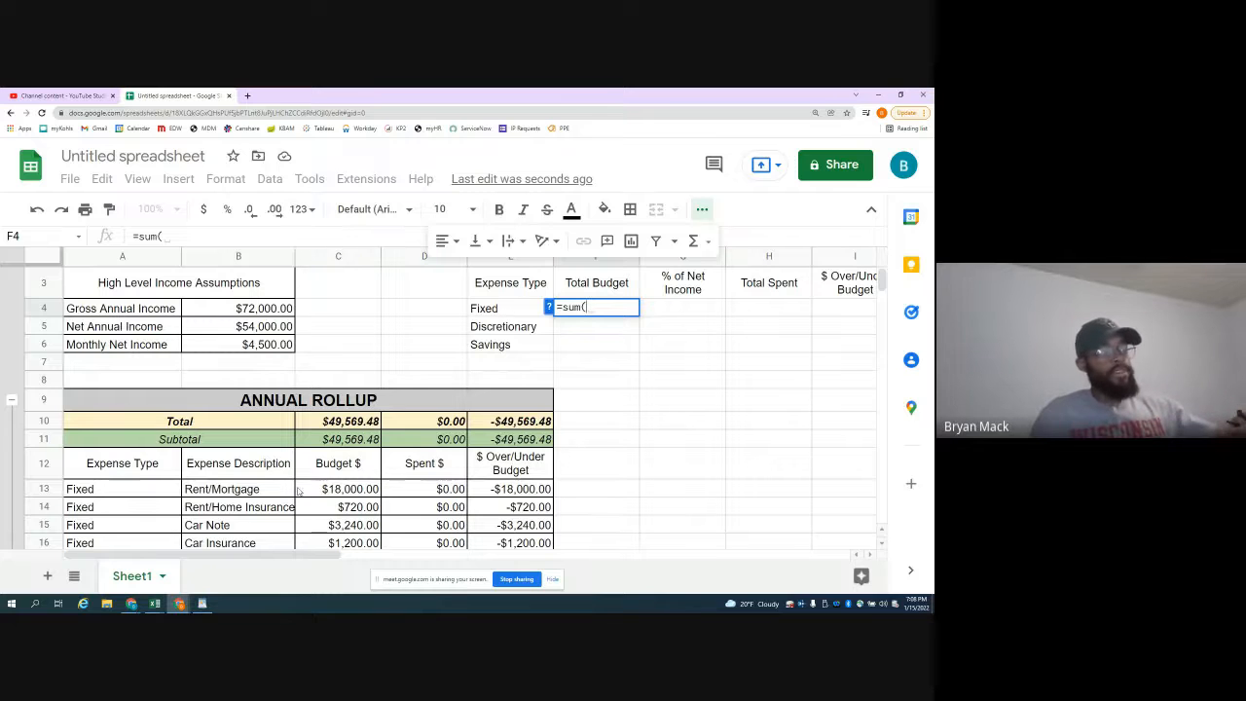
{"action": "scroll", "coordinate": [327, 384], "scroll_direction": "down", "scroll_amount": 3}
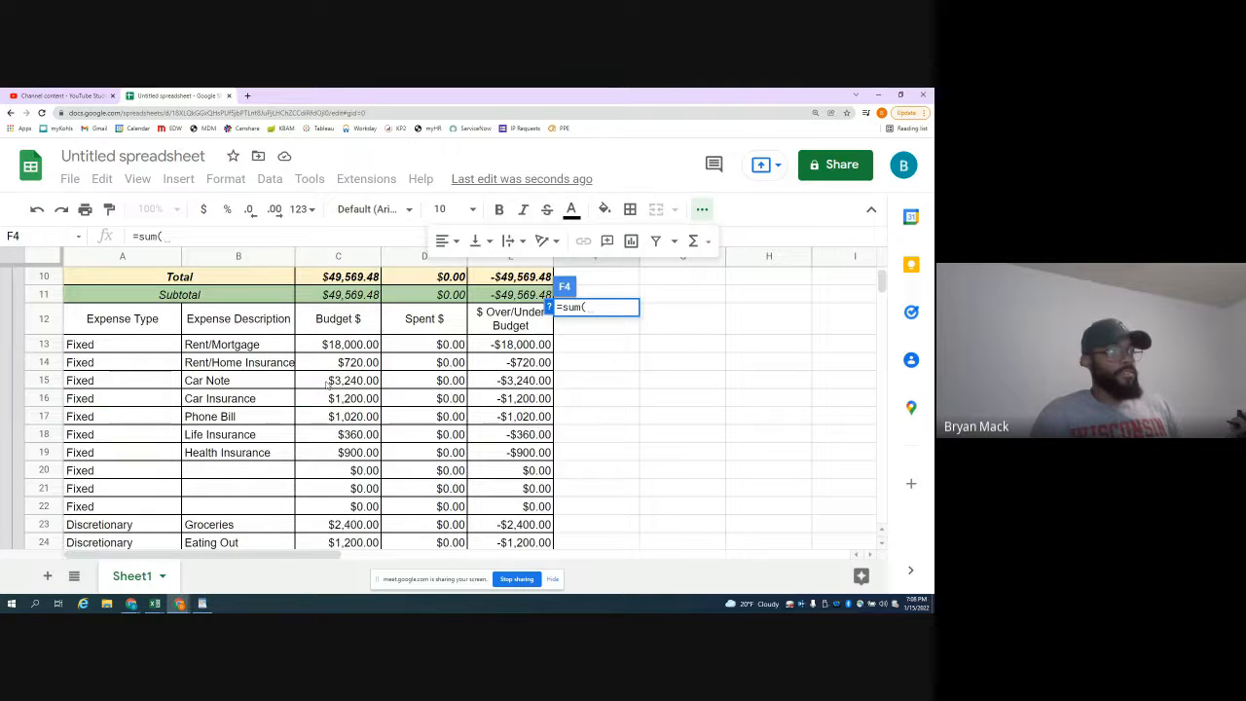
{"action": "left_click_drag", "start_coordinate": [336, 344], "coordinate": [330, 506]}
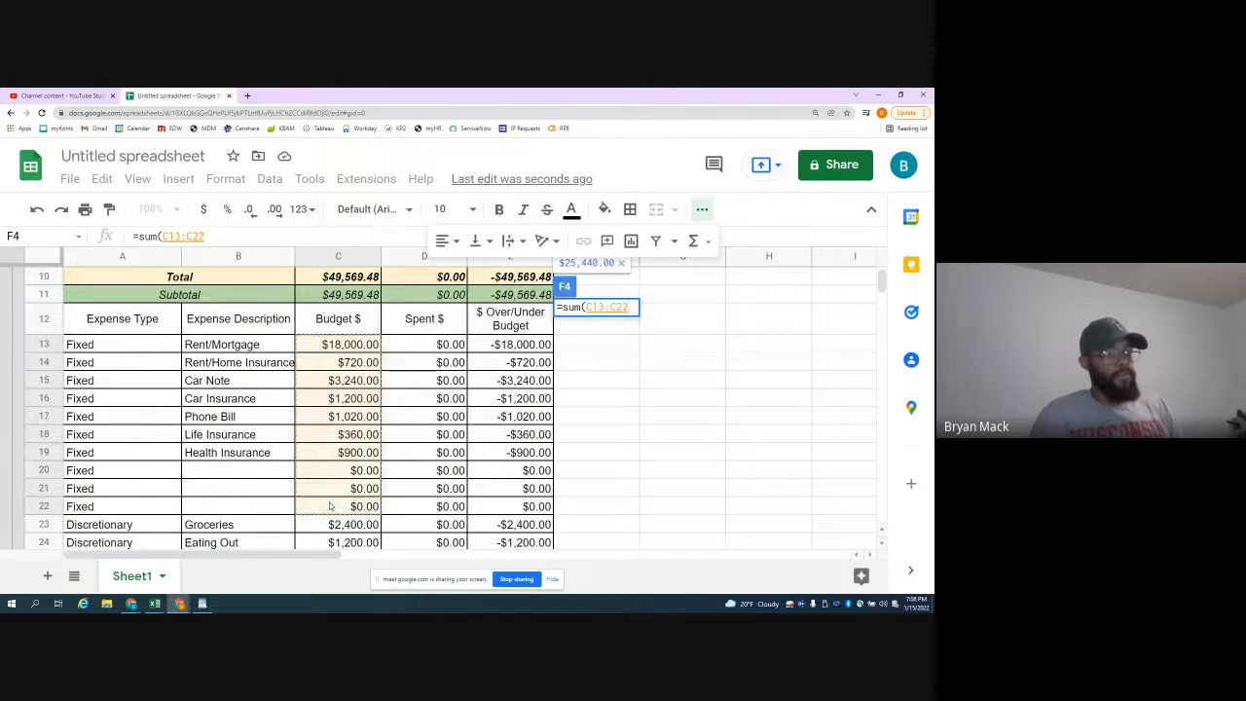
{"action": "key", "text": "Return"}
{"action": "left_click", "coordinate": [686, 370]}
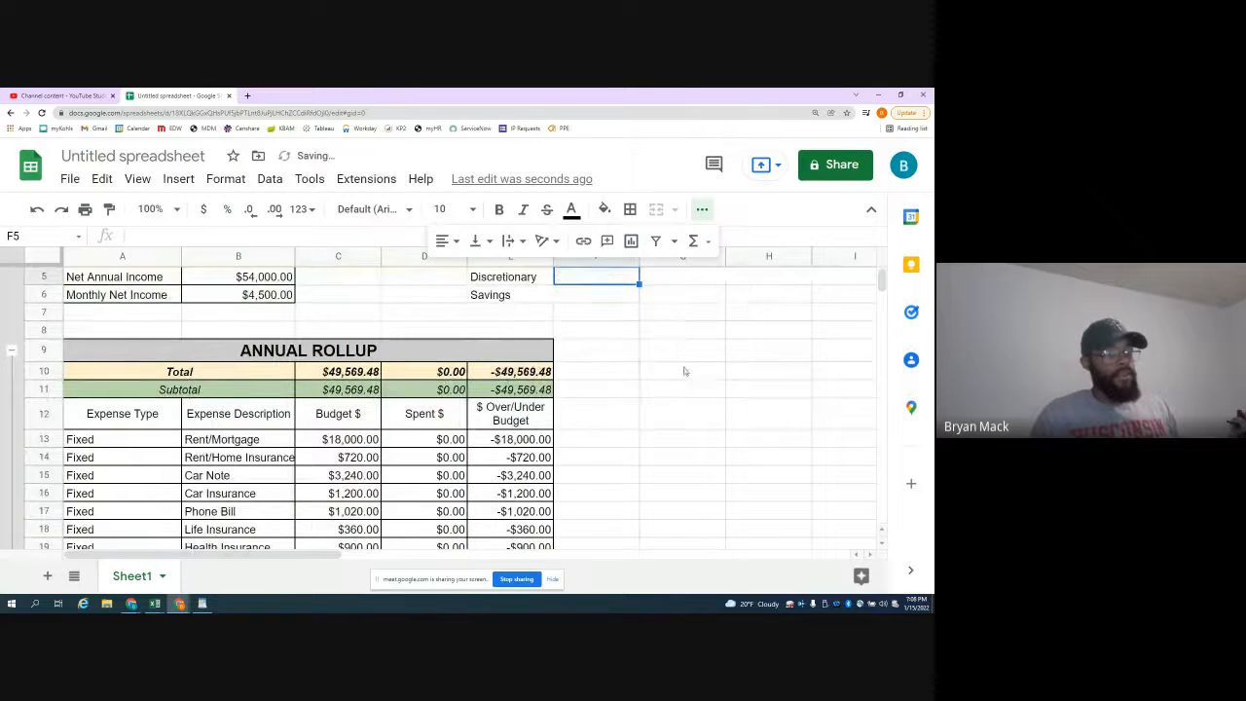
{"action": "scroll", "coordinate": [565, 378], "scroll_direction": "up", "scroll_amount": 1}
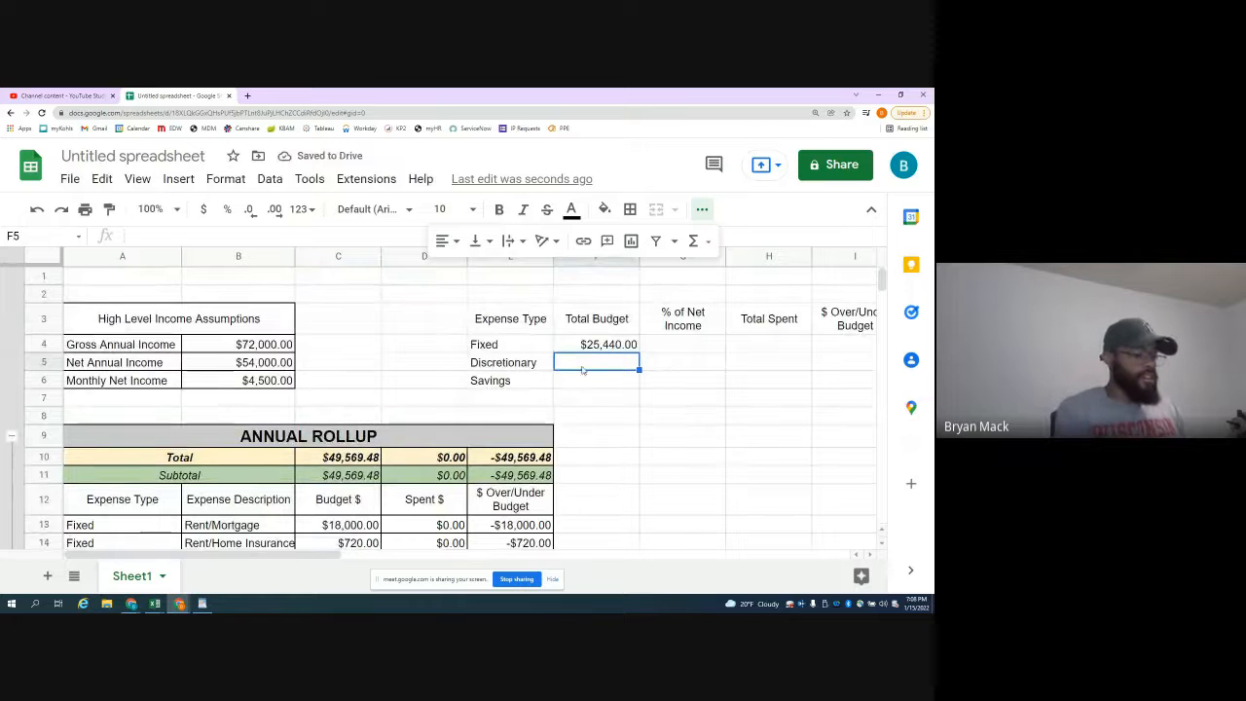
- In F5, total the Discretionary expenses' annual budget with a SUM formula over C23:C35
{"action": "type", "text": "=sum("}
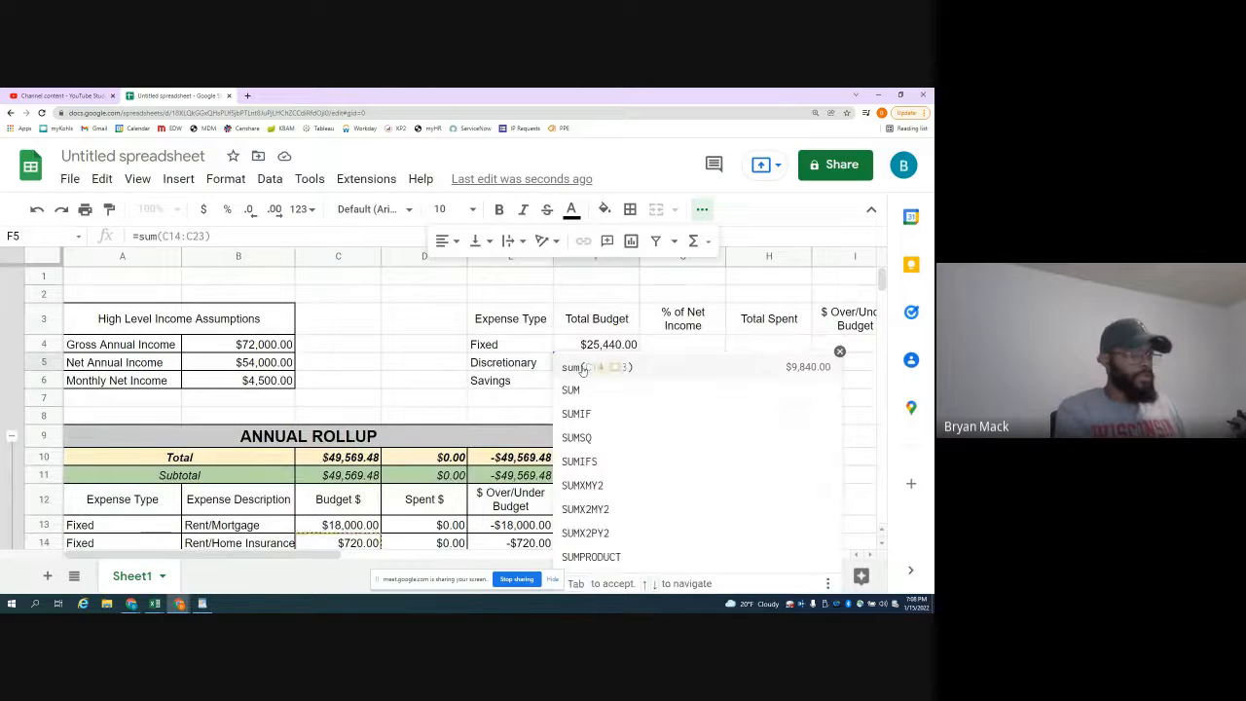
{"action": "scroll", "coordinate": [371, 405], "scroll_direction": "down", "scroll_amount": 4}
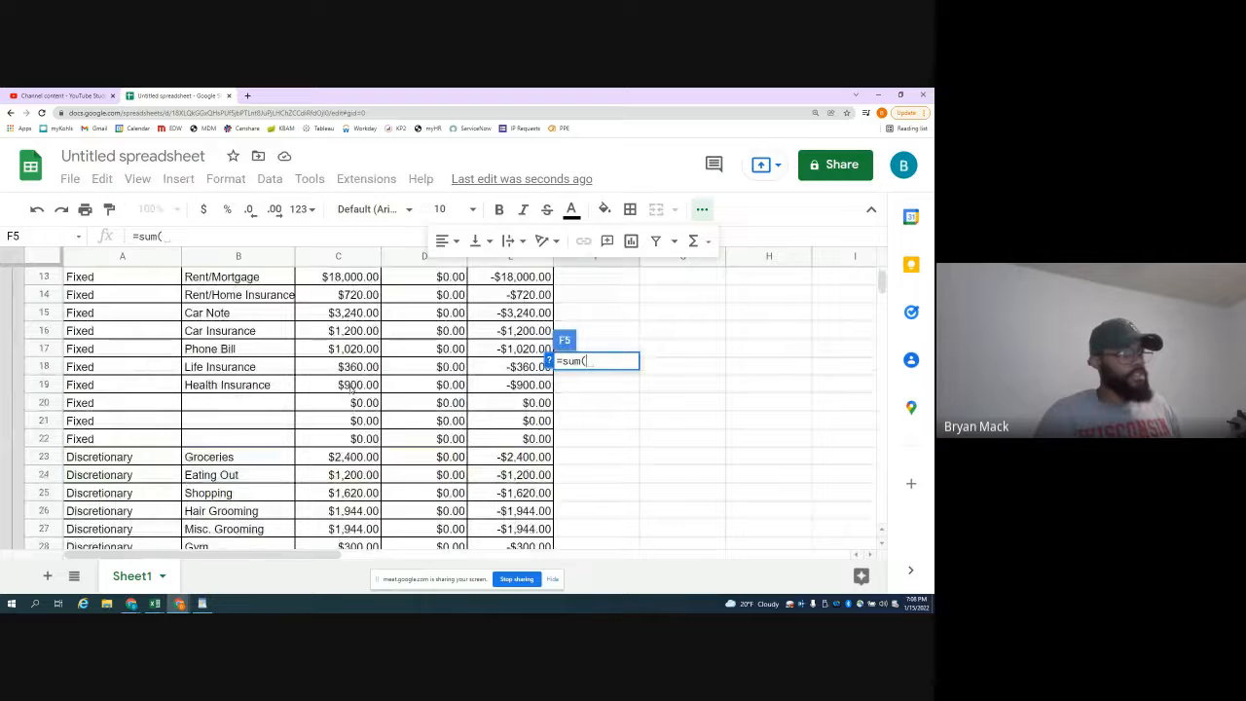
{"action": "scroll", "coordinate": [352, 386], "scroll_direction": "down", "scroll_amount": 1}
{"action": "left_click_drag", "start_coordinate": [340, 402], "coordinate": [329, 571]}
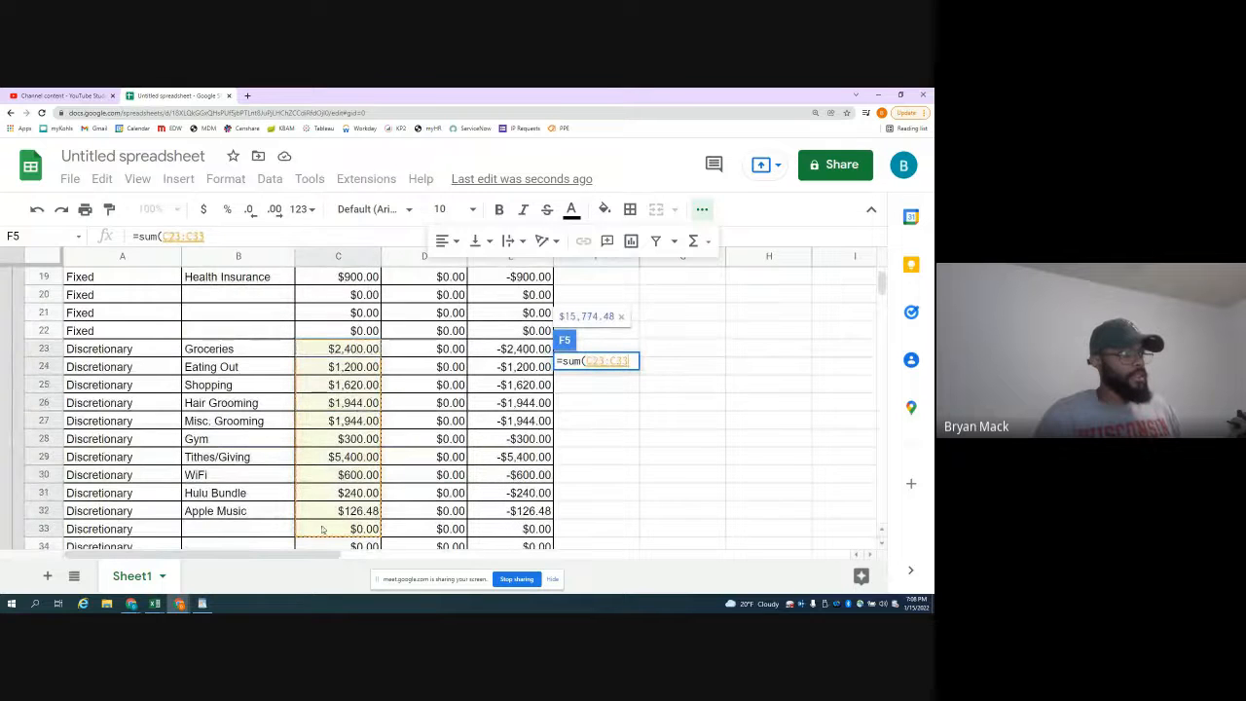
{"action": "left_click_drag", "start_coordinate": [323, 528], "coordinate": [331, 484]}
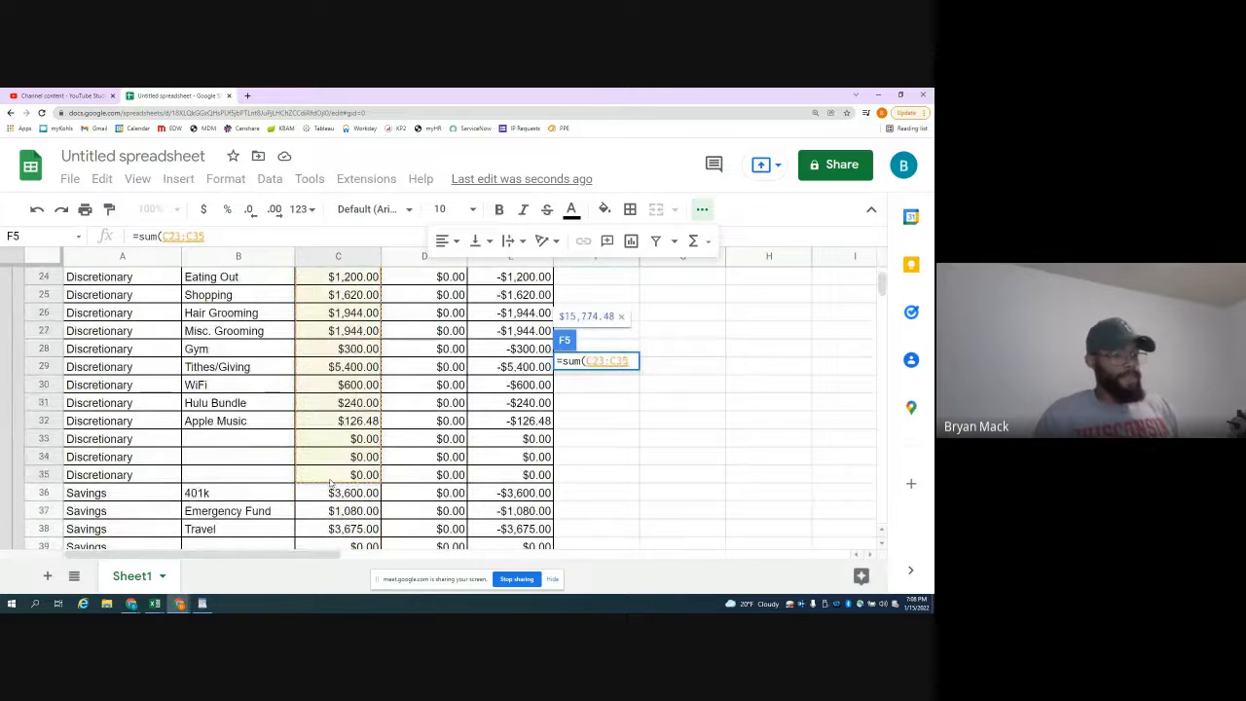
{"action": "key", "text": "Return"}
{"action": "scroll", "coordinate": [580, 388], "scroll_direction": "up", "scroll_amount": 2}
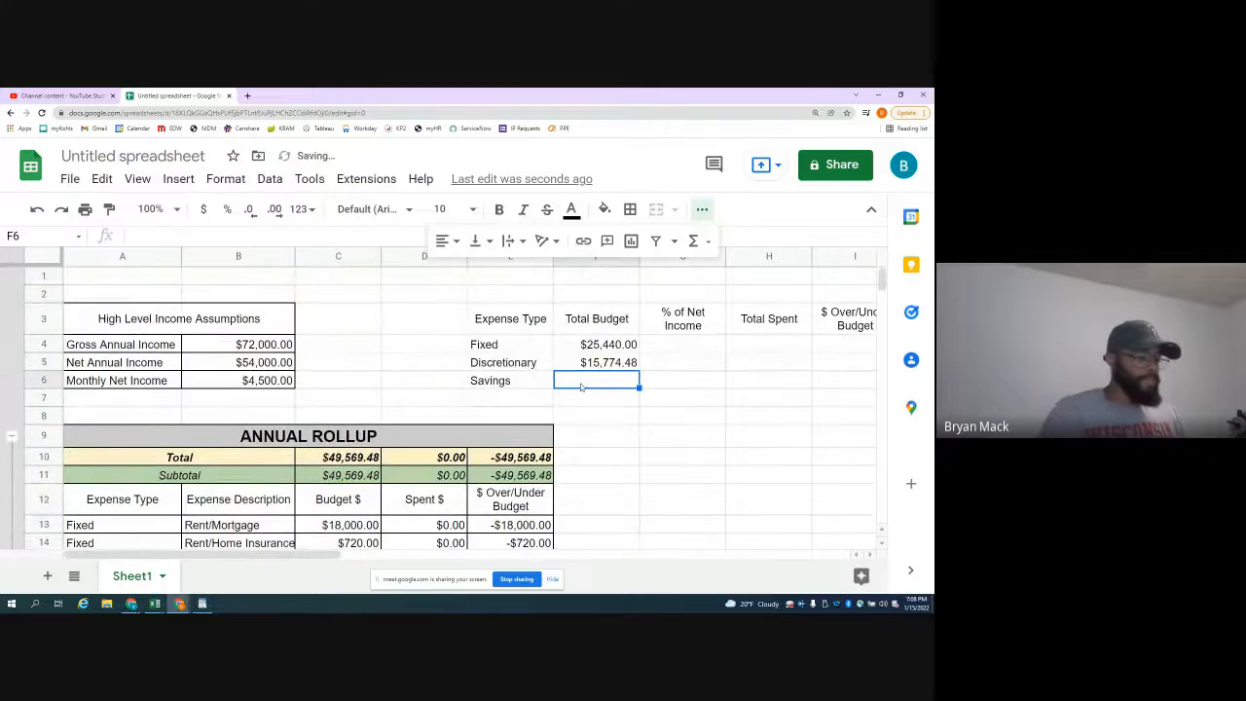
- In F6, total the Savings items' annual budget with a SUM formula over C36:C41
{"action": "type", "text": "=sum("}
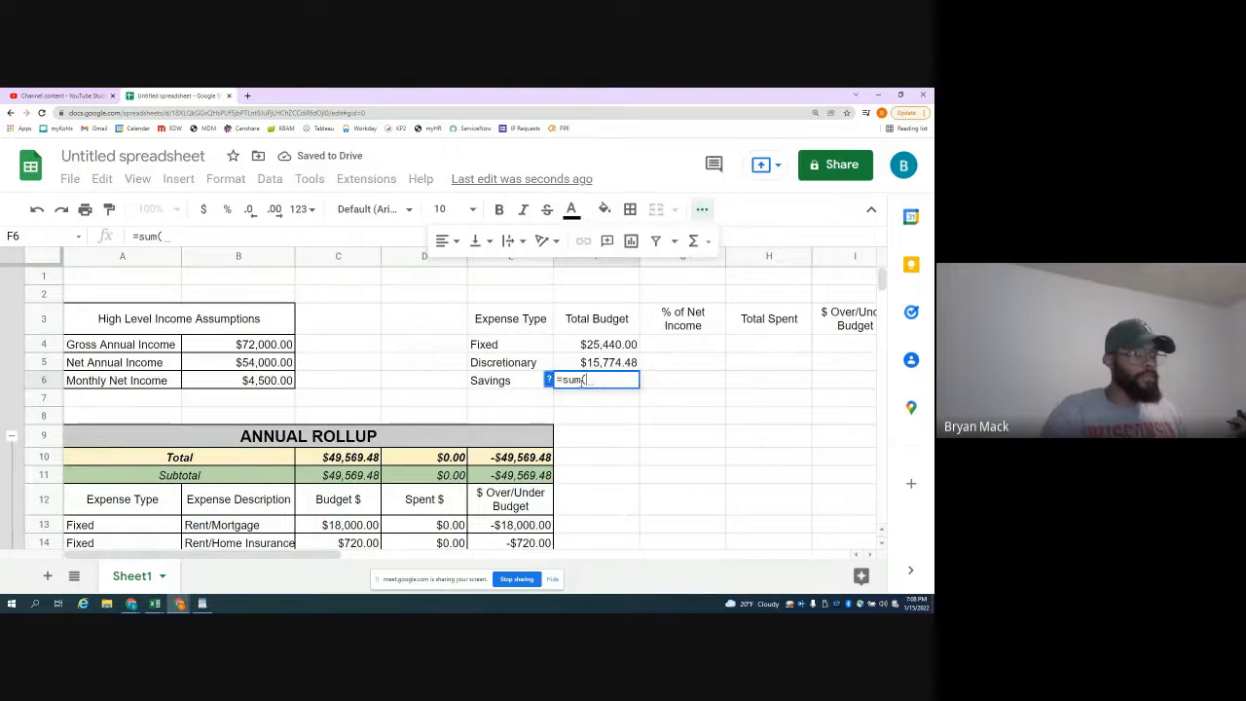
{"action": "scroll", "coordinate": [389, 380], "scroll_direction": "down", "scroll_amount": 10}
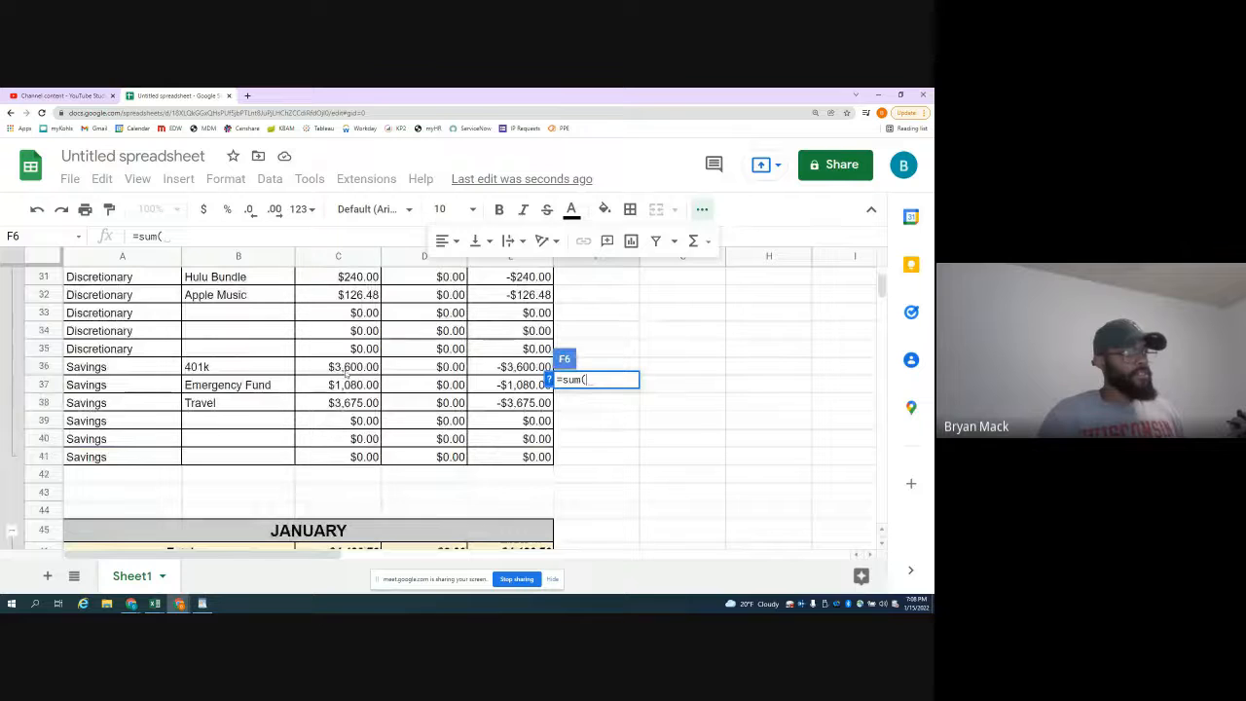
{"action": "left_click_drag", "start_coordinate": [348, 372], "coordinate": [348, 464]}
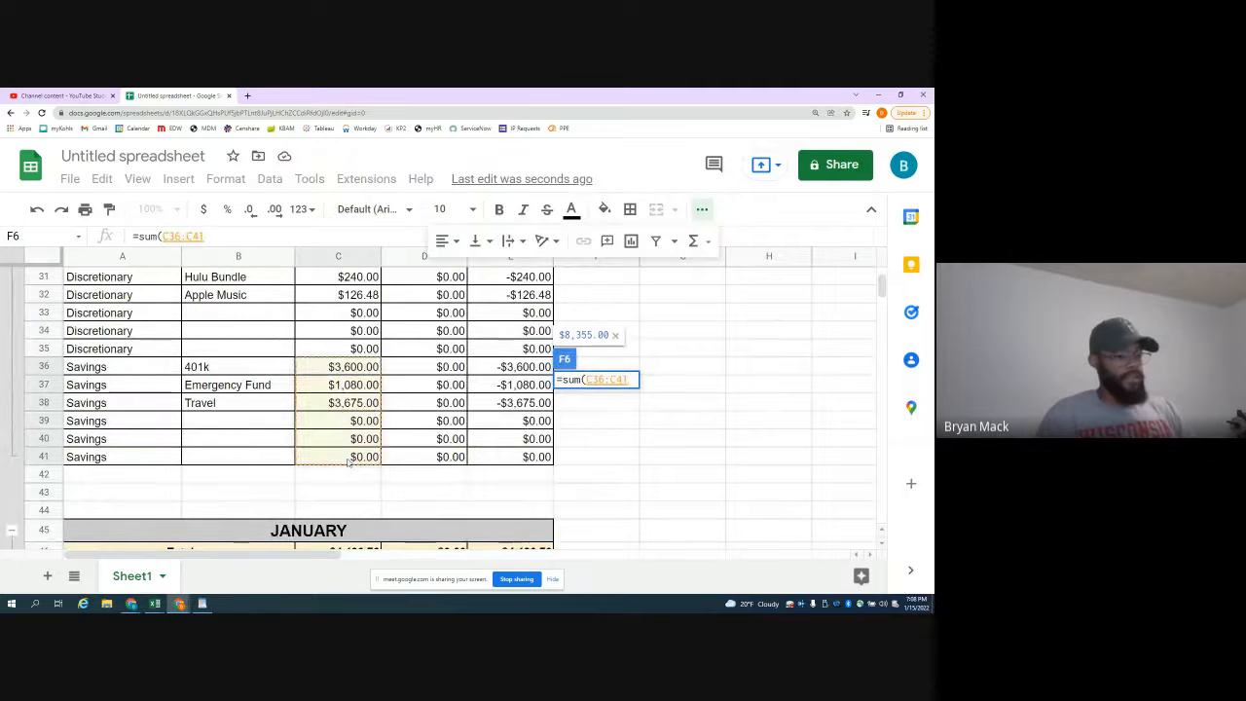
{"action": "key", "text": "Return"}
{"action": "scroll", "coordinate": [97, 409], "scroll_direction": "up", "scroll_amount": 3}
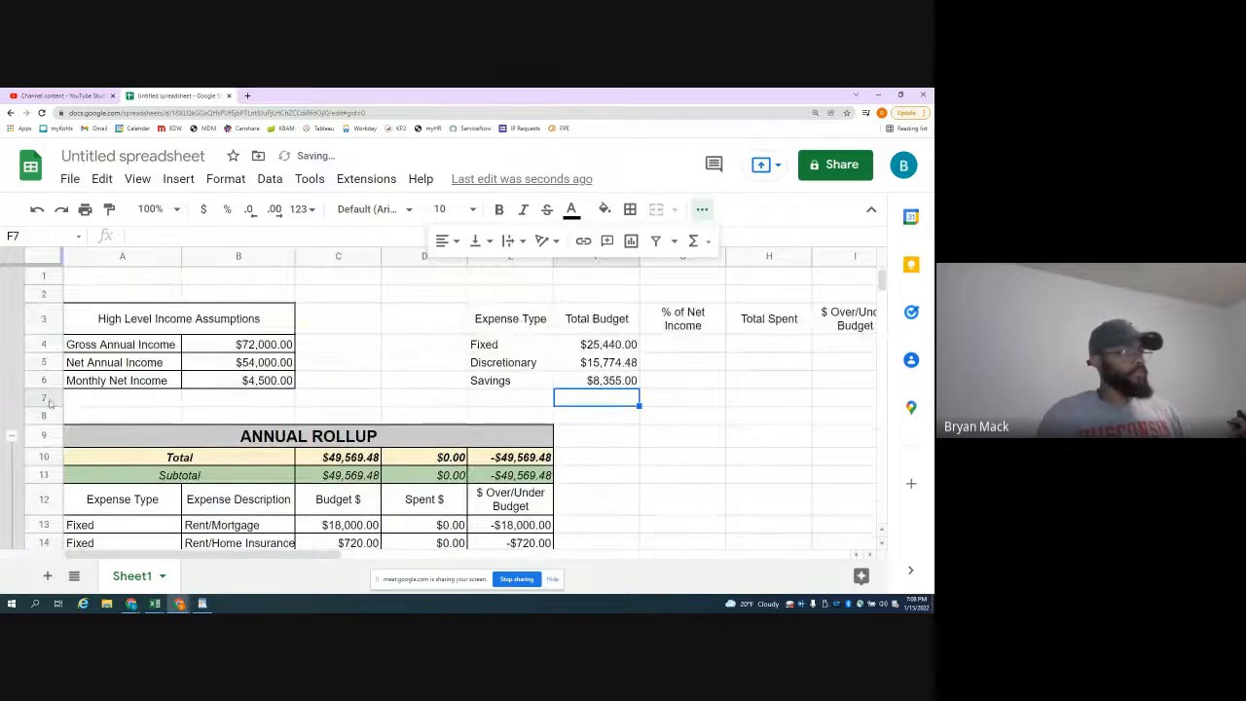
- Insert a blank row at row 7 beneath the Savings row and label E7 "Total"
{"action": "right_click", "coordinate": [47, 399]}
{"action": "left_click", "coordinate": [127, 373]}
{"action": "left_click", "coordinate": [458, 362]}
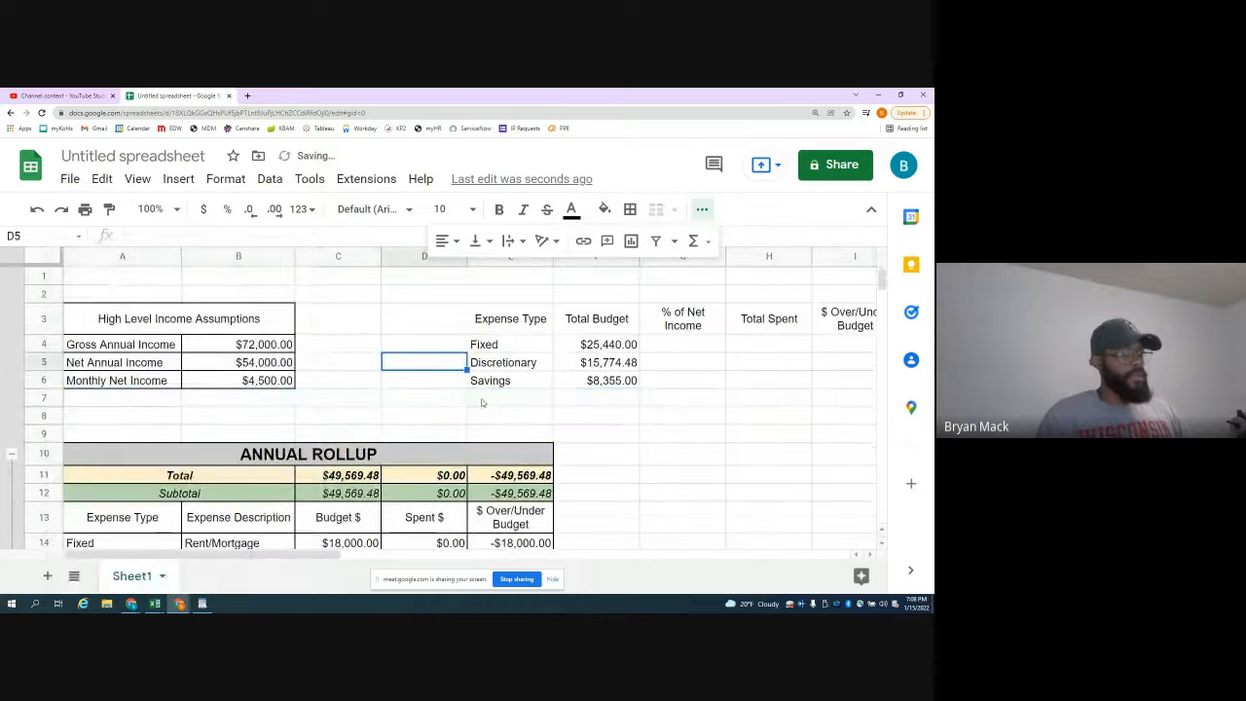
{"action": "left_click", "coordinate": [481, 399]}
{"action": "type", "text": "Total"}
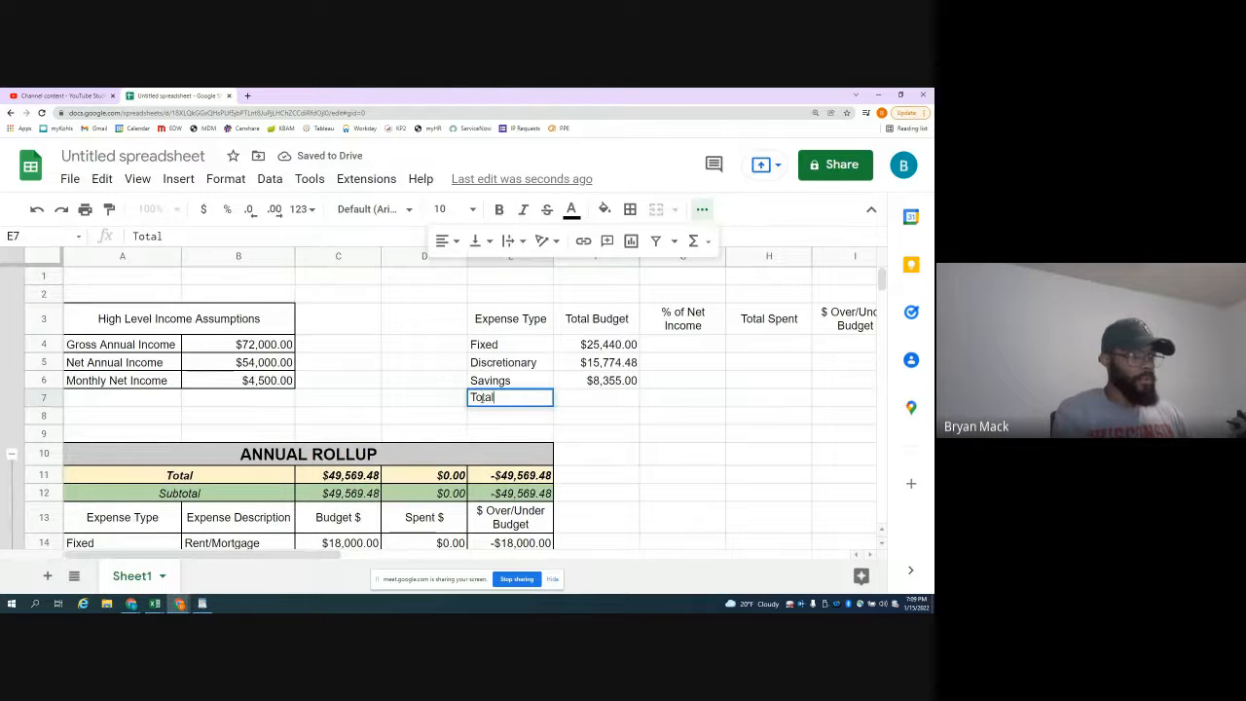
- In F7, total the three expense types' budgets with a SUM formula over F4:F6
{"action": "key", "text": "Tab"}
{"action": "type", "text": "sum("}
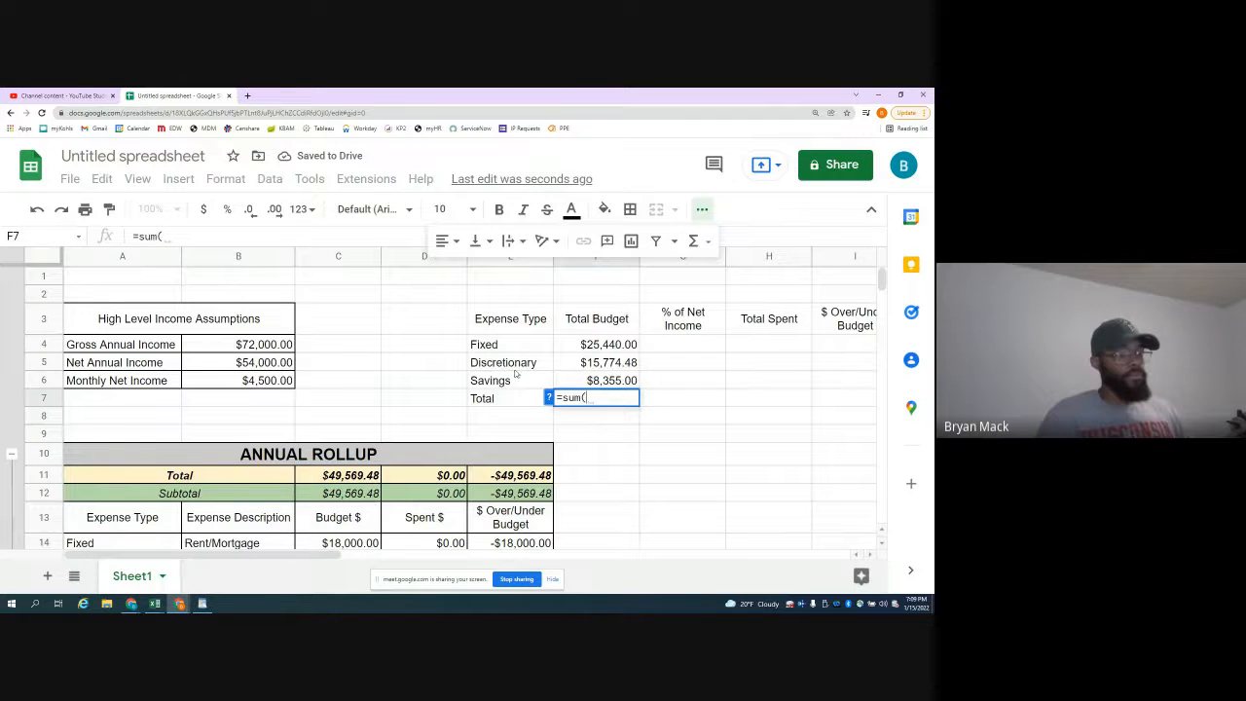
{"action": "left_click_drag", "start_coordinate": [596, 344], "coordinate": [595, 381]}
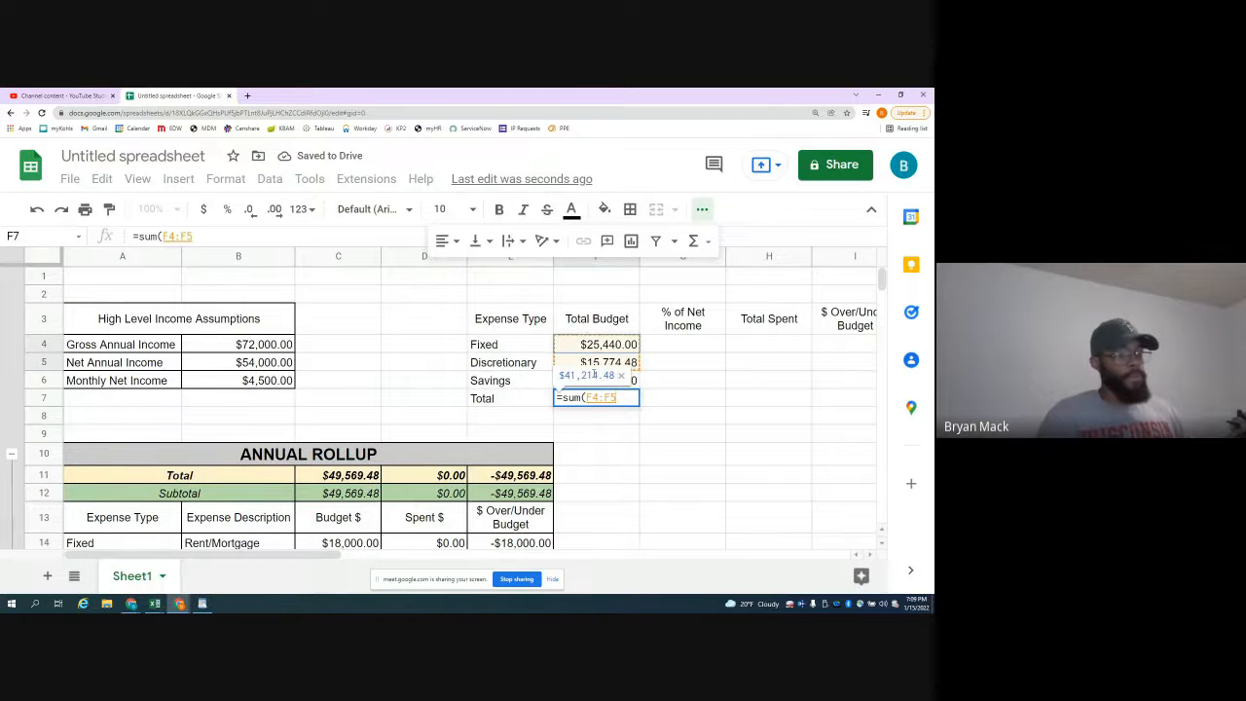
{"action": "key", "text": "Return"}
- Copy the total formula from F7 into H7 and I7 for the Total Spent and $ Over/Under Budget columns
{"action": "left_click", "coordinate": [601, 401]}
{"action": "key", "text": "ctrl+c"}
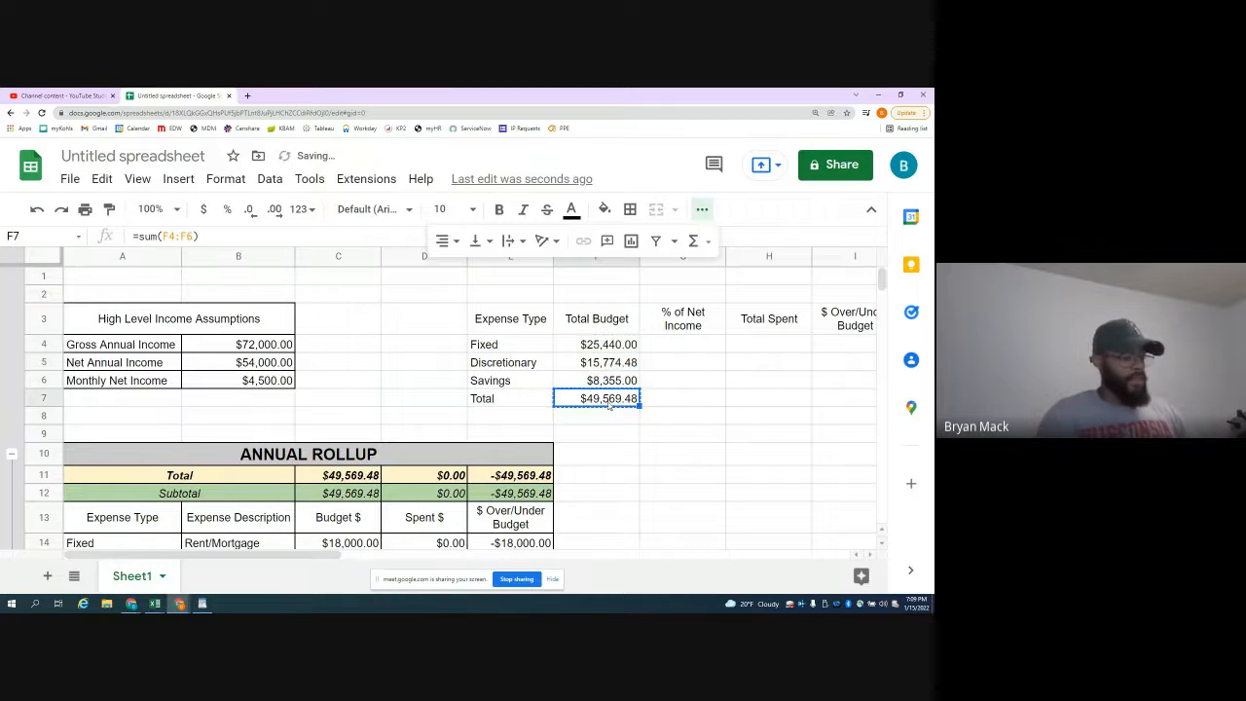
{"action": "left_click", "coordinate": [765, 400]}
{"action": "key", "text": "ctrl+v"}
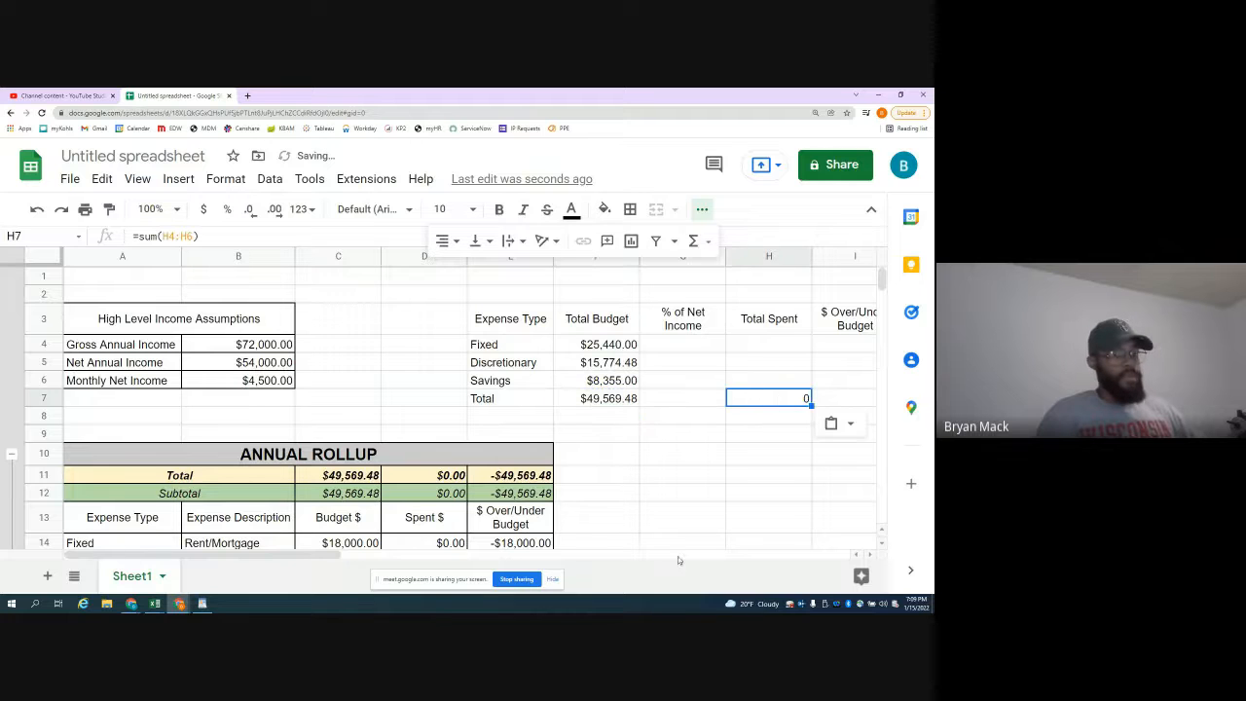
{"action": "left_click_drag", "start_coordinate": [237, 560], "coordinate": [346, 560]}
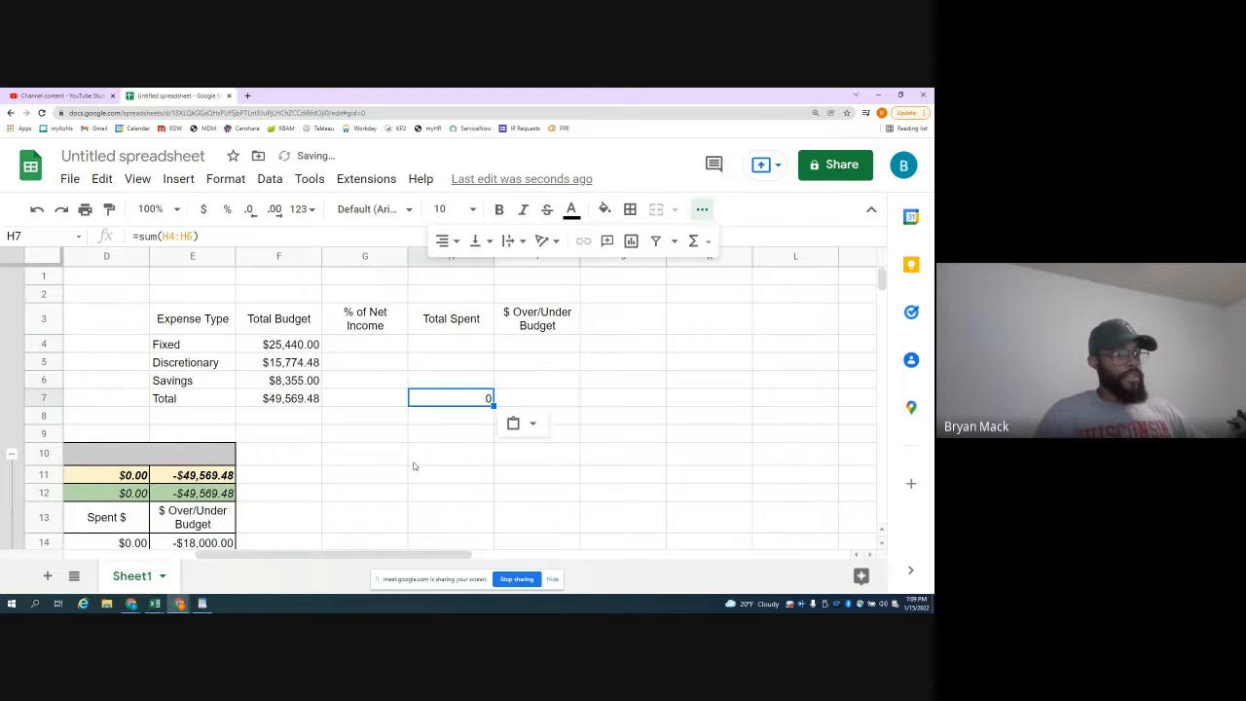
{"action": "left_click", "coordinate": [514, 394]}
{"action": "key", "text": "ctrl+v"}
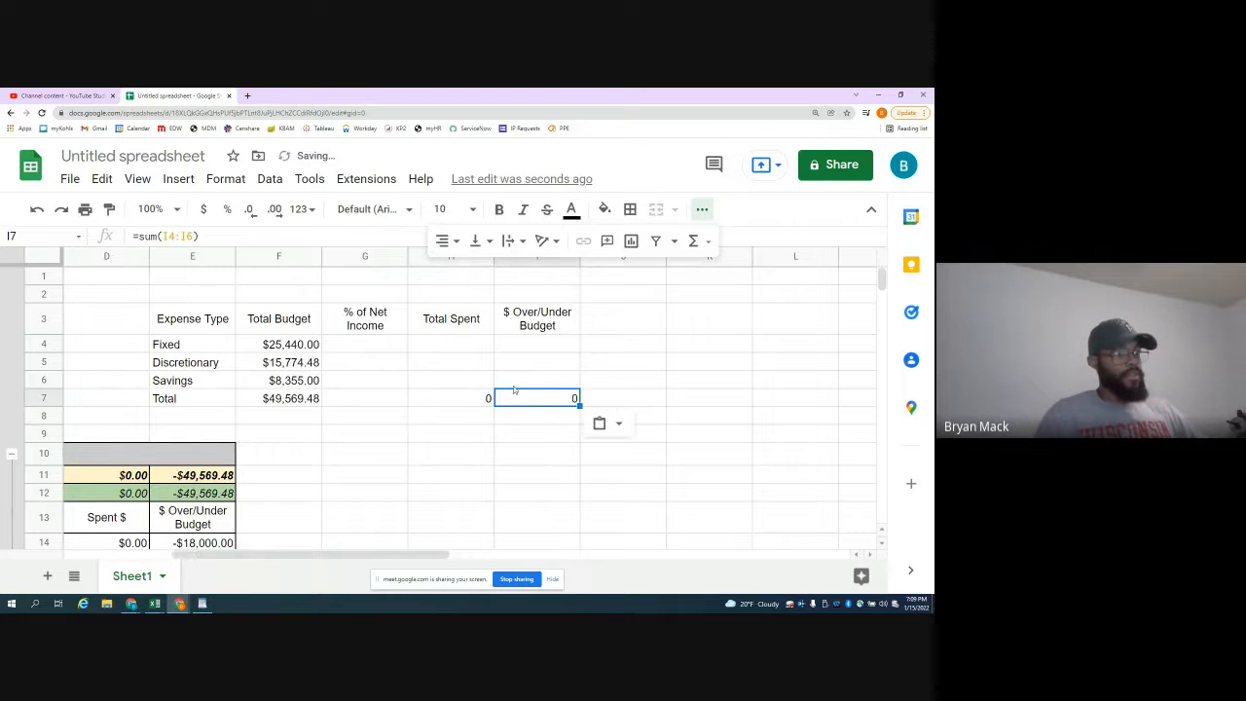
{"action": "left_click", "coordinate": [443, 399]}
- In H4, total the Fixed expenses' annual spending with a SUM formula over D14:D23
{"action": "left_click", "coordinate": [431, 348]}
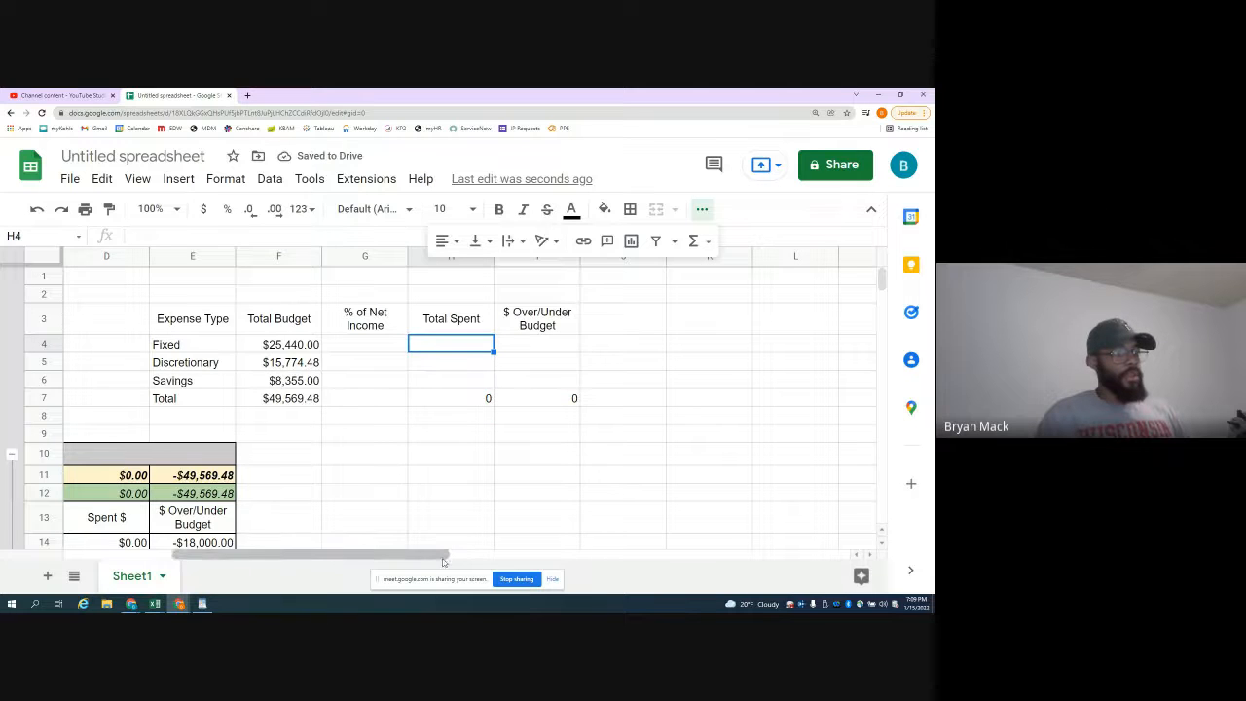
{"action": "left_click_drag", "start_coordinate": [442, 562], "coordinate": [405, 561]}
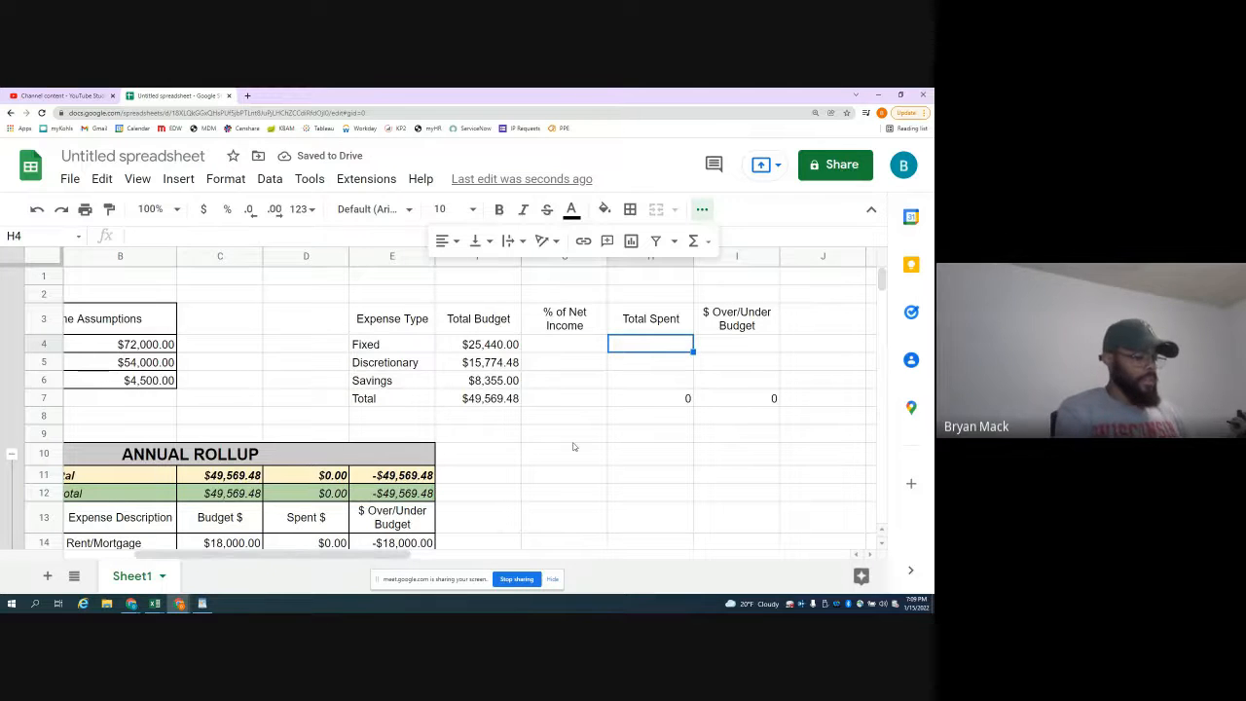
{"action": "type", "text": "=sum("}
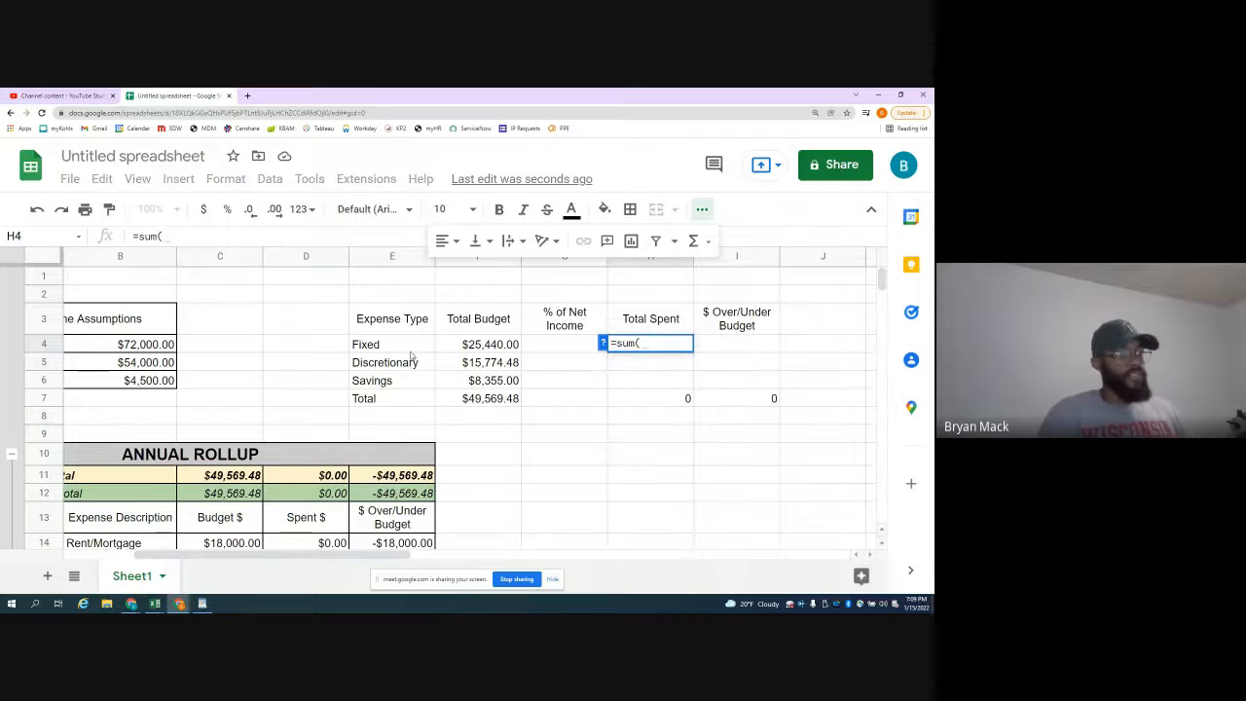
{"action": "scroll", "coordinate": [428, 438], "scroll_direction": "left", "scroll_amount": 3}
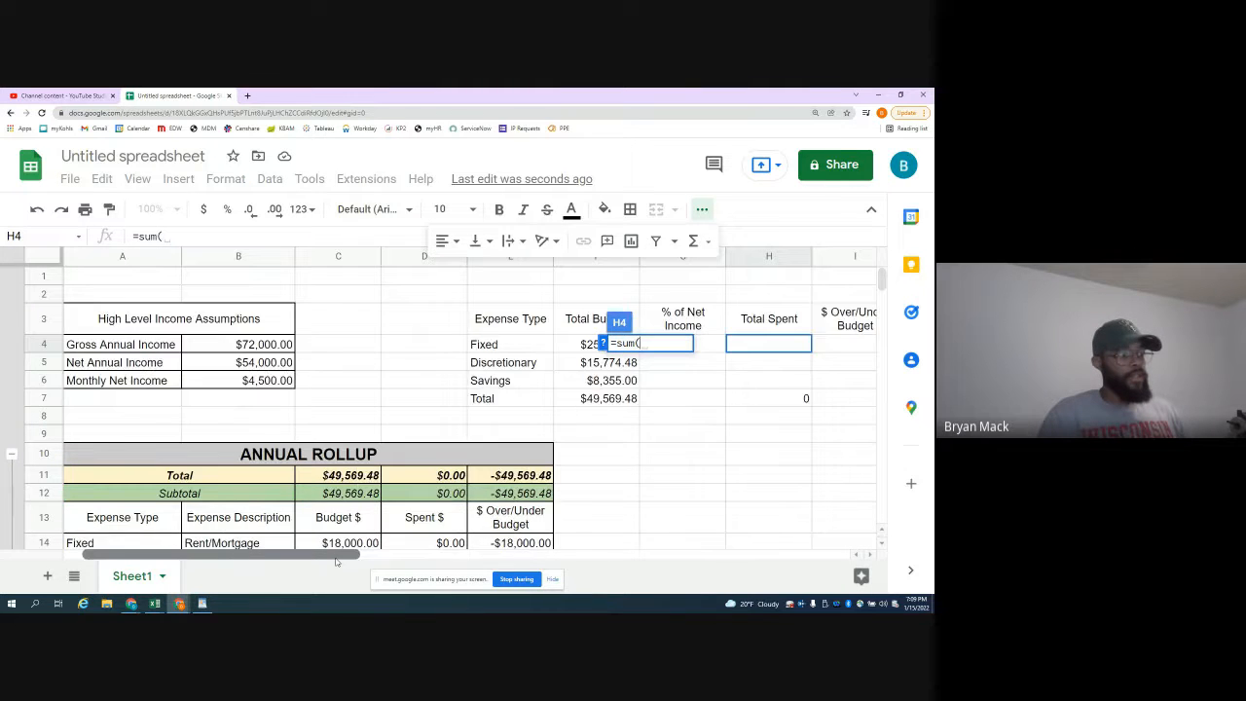
{"action": "scroll", "coordinate": [428, 438], "scroll_direction": "down", "scroll_amount": 3}
{"action": "left_click", "coordinate": [432, 405]}
{"action": "left_click_drag", "start_coordinate": [431, 409], "coordinate": [419, 340]}
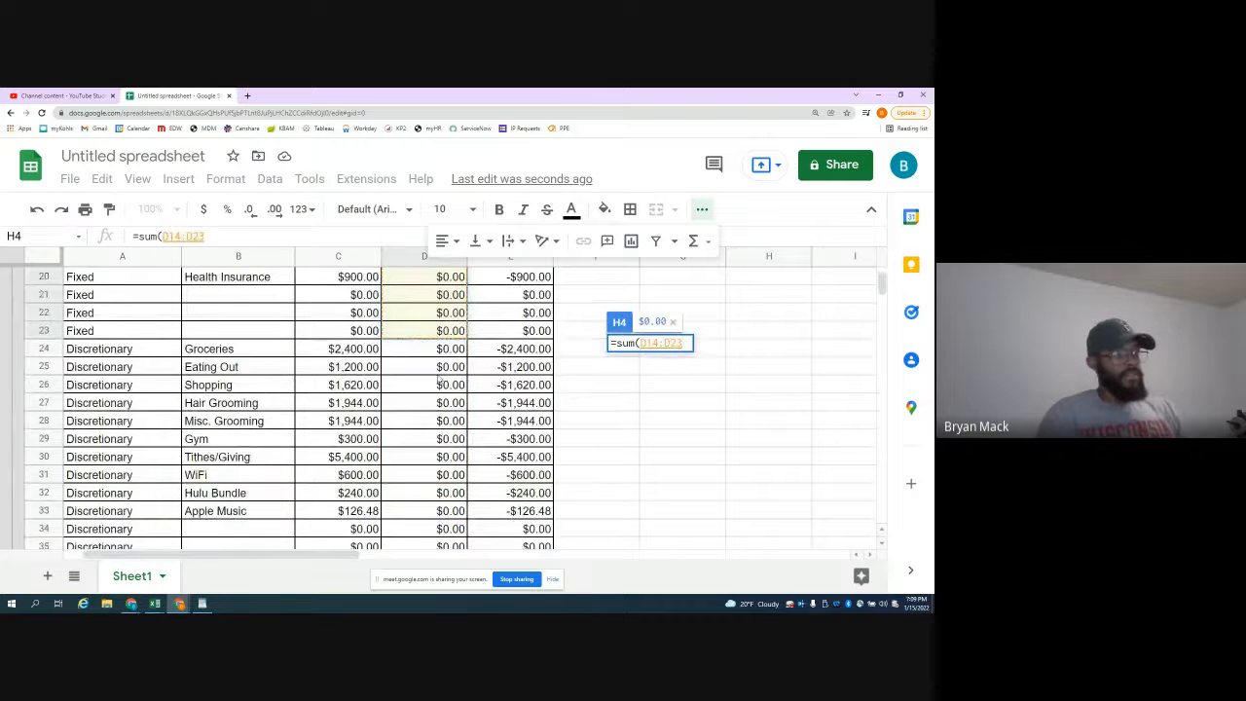
{"action": "key", "text": "Return"}
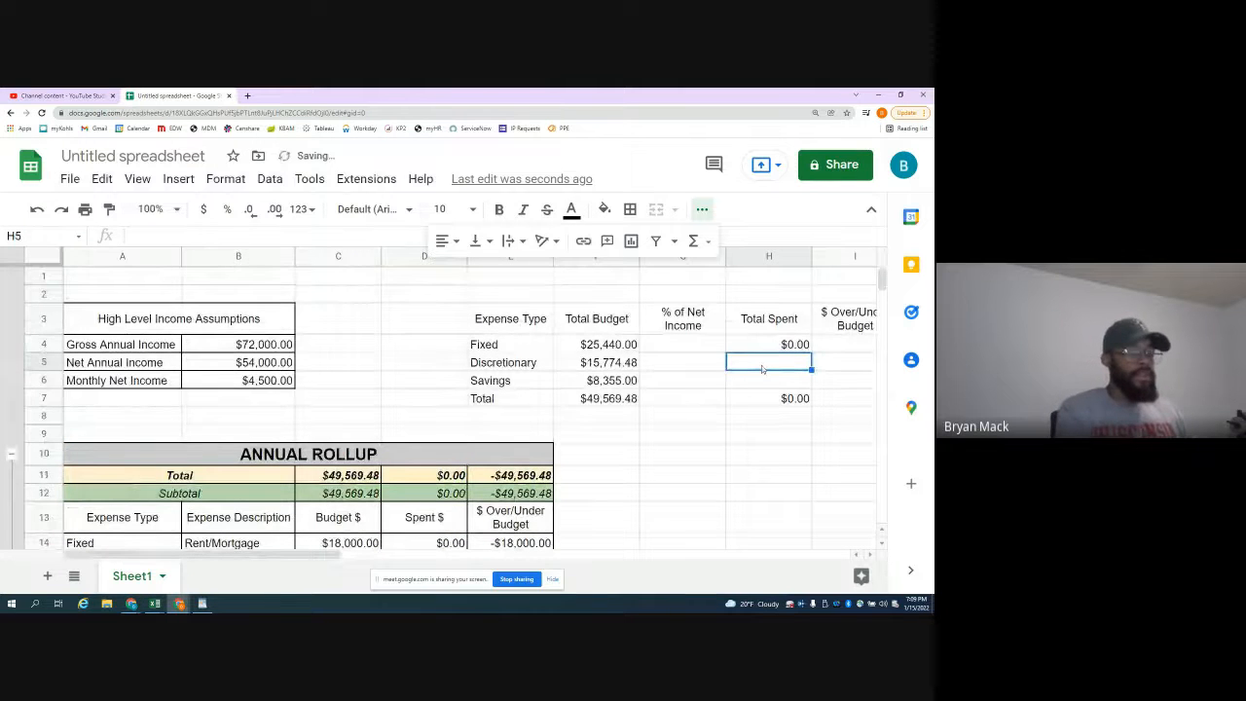
- In H5, total the Discretionary expenses' annual spending with a SUM formula over D24:D36
{"action": "type", "text": "=sum("}
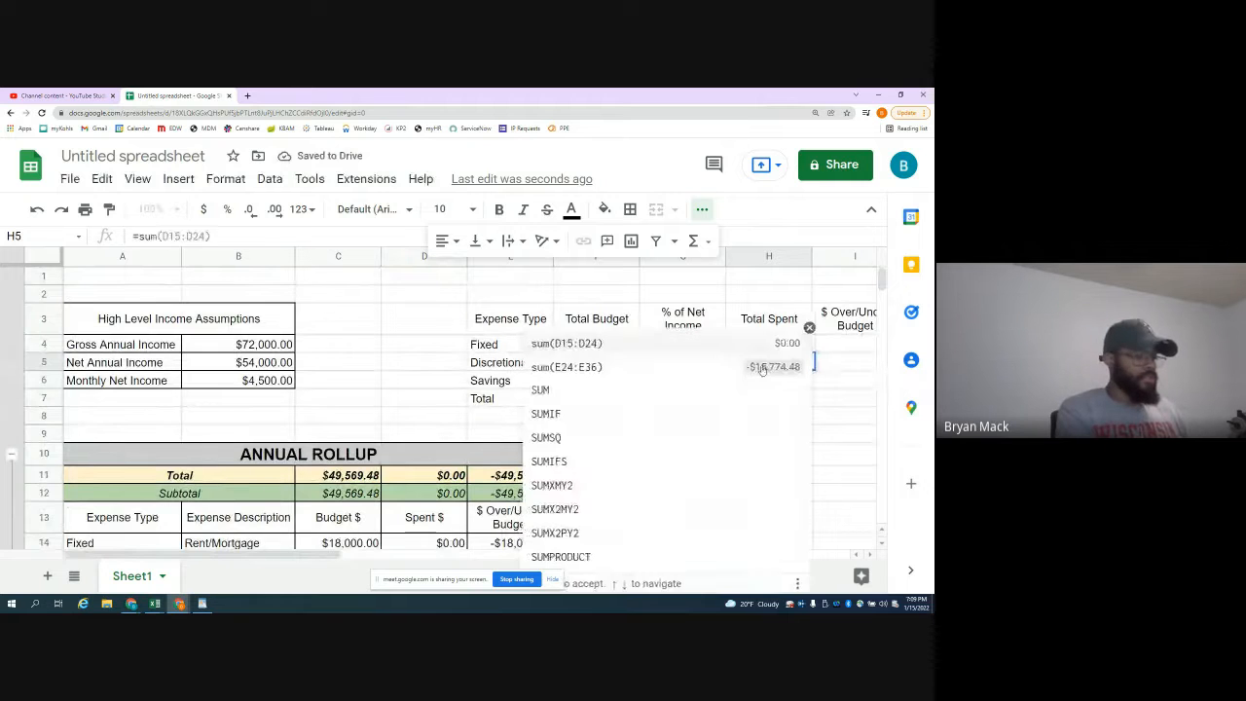
{"action": "scroll", "coordinate": [140, 462], "scroll_direction": "down", "scroll_amount": 5}
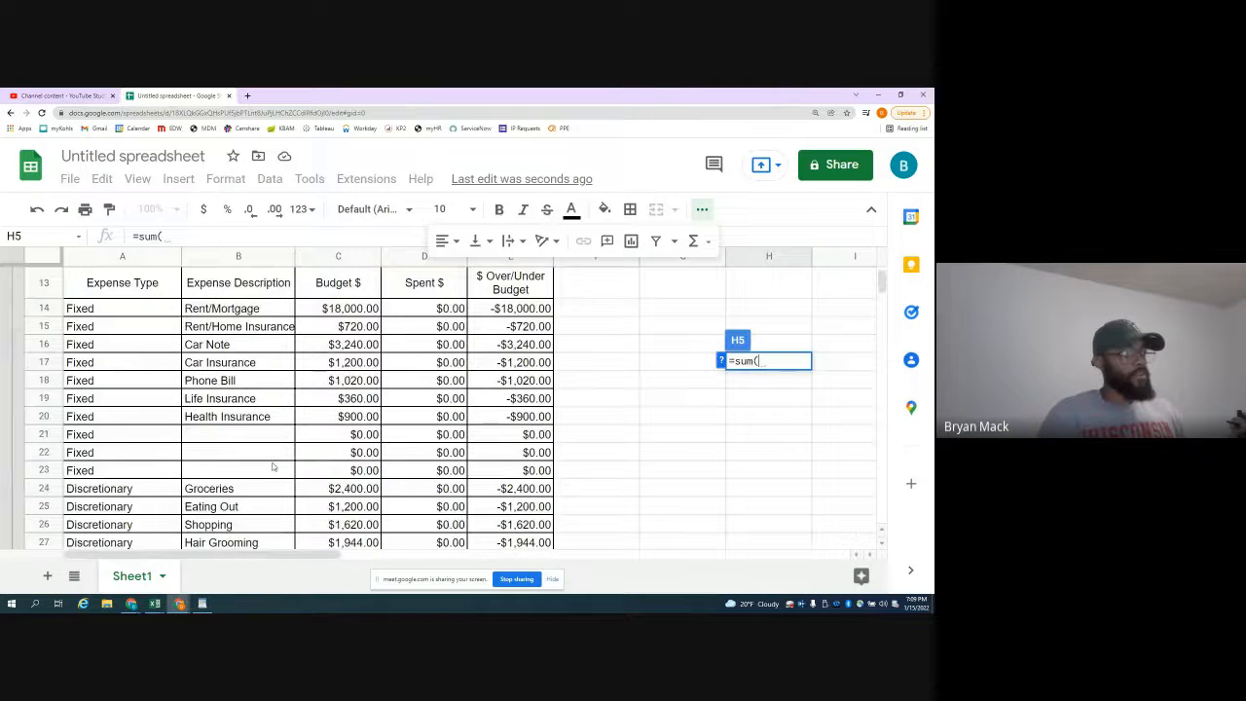
{"action": "mouse_move", "coordinate": [411, 443]}
{"action": "left_mouse_down"}
{"action": "mouse_move", "coordinate": [416, 543]}
{"action": "mouse_move", "coordinate": [414, 449]}
{"action": "left_mouse_up"}
{"action": "key", "text": "Return"}
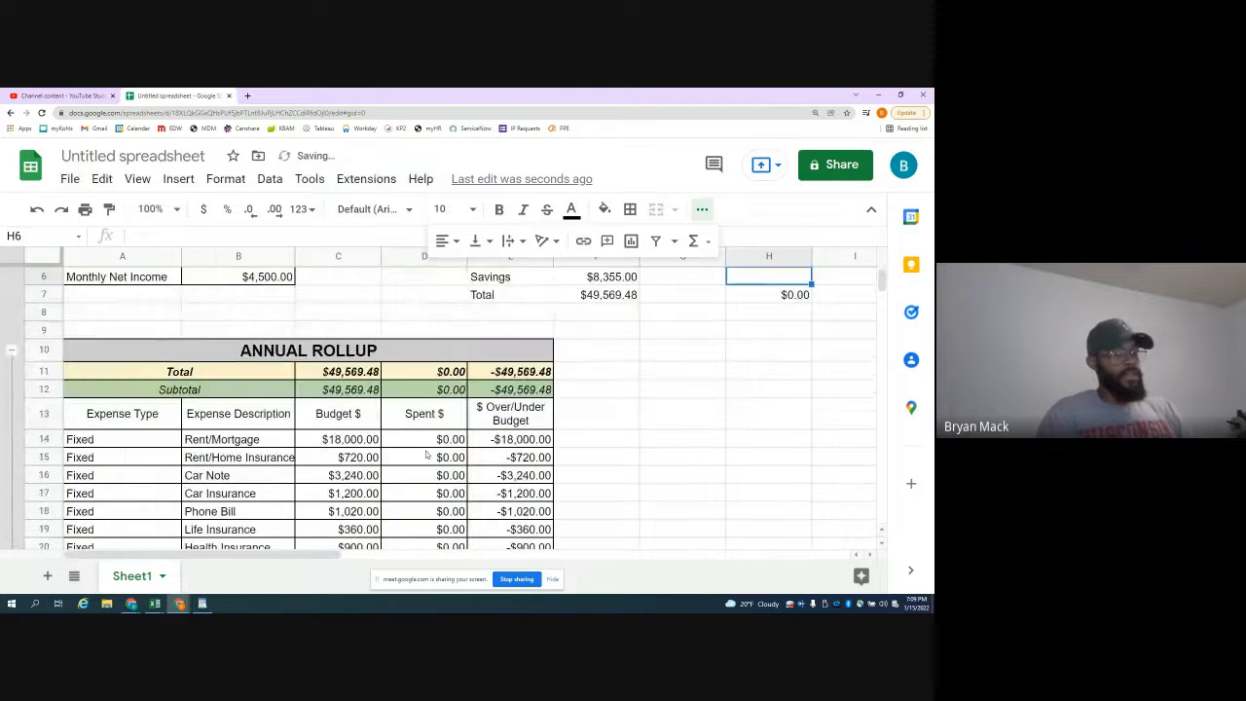
- In H6, total the Savings items' annual spending with a SUM formula over D37:D42
{"action": "type", "text": "=sum("}
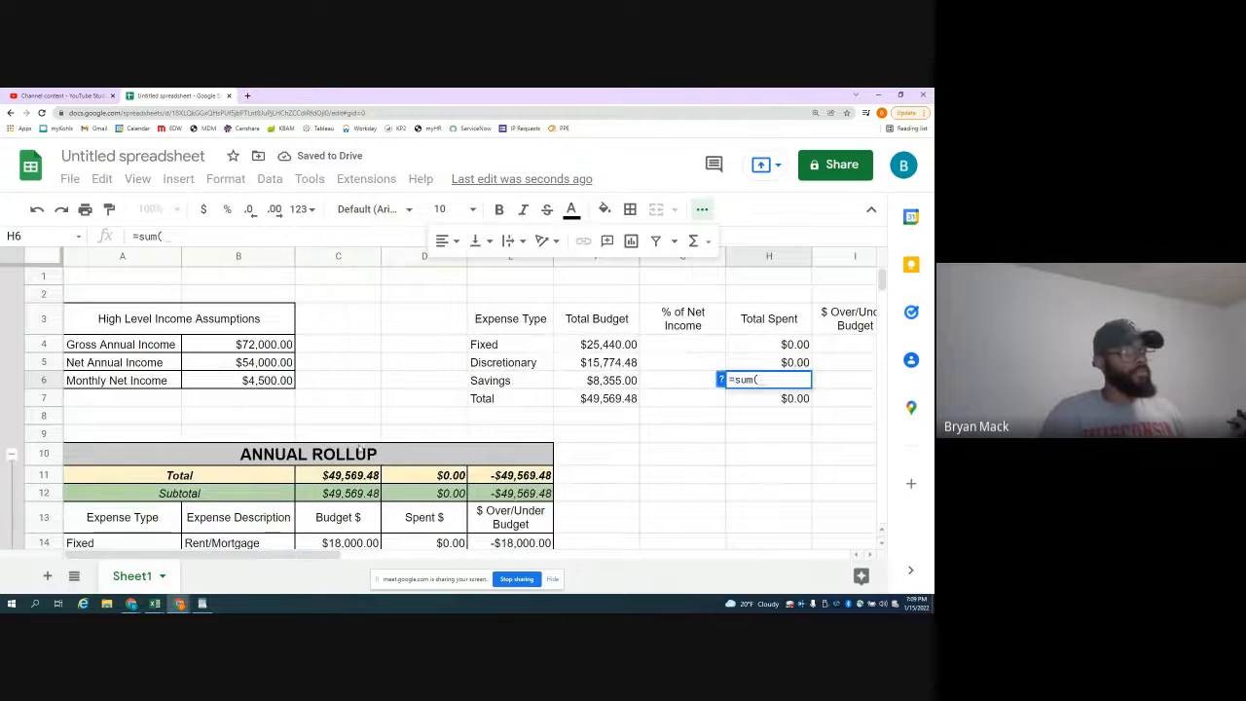
{"action": "scroll", "coordinate": [360, 450], "scroll_direction": "down", "scroll_amount": 5}
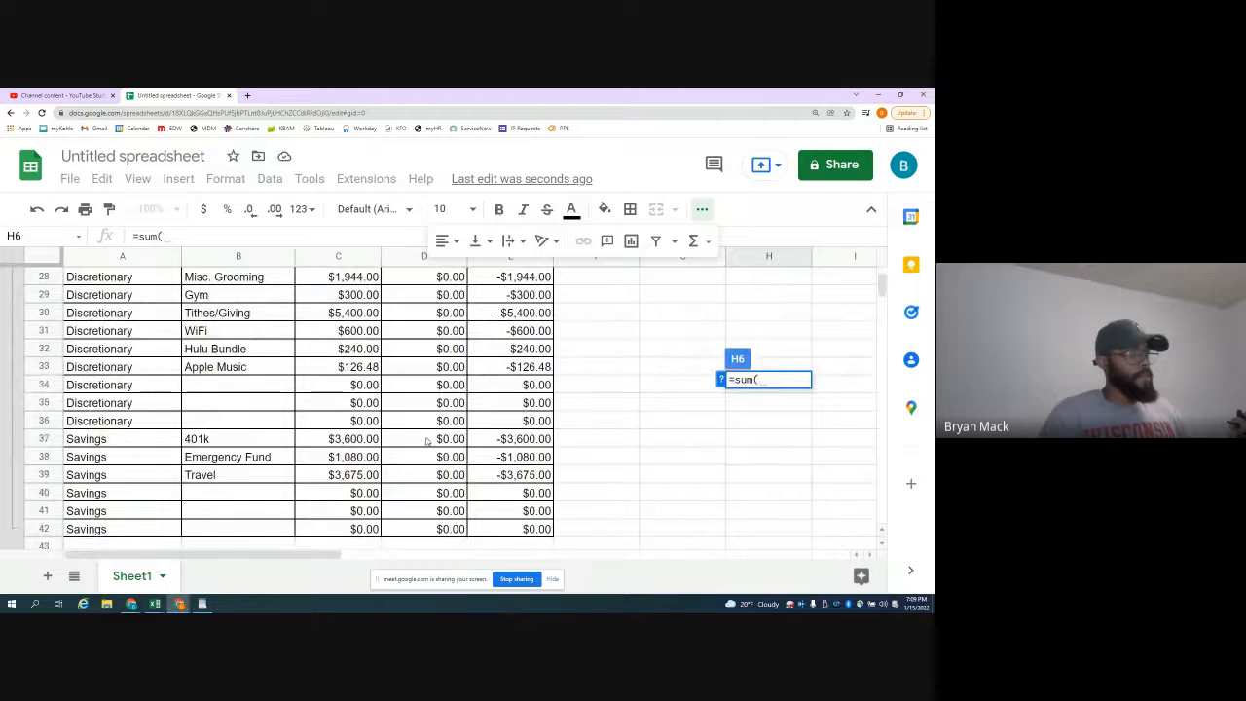
{"action": "left_click_drag", "start_coordinate": [427, 441], "coordinate": [429, 528]}
{"action": "key", "text": "Return"}
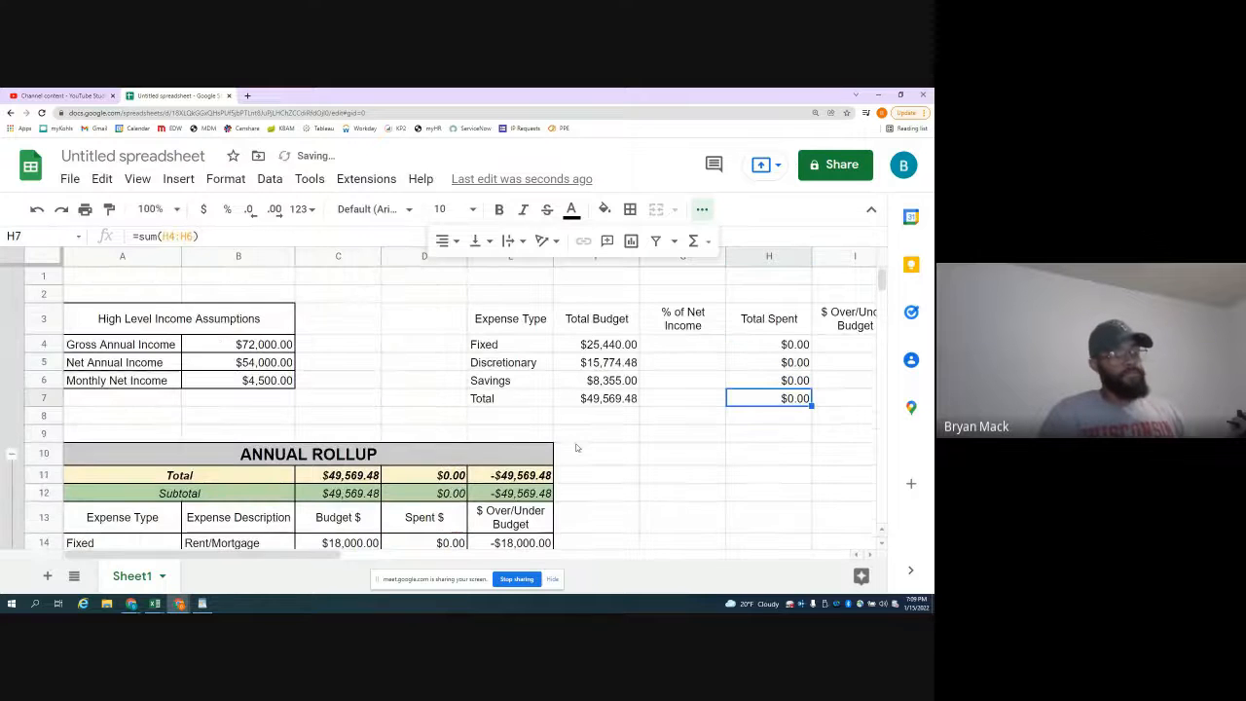
- Copy the Total Spent formulas in H4:H7 into I4:I7 to fill the $ Over/Under Budget column
{"action": "left_click_drag", "start_coordinate": [336, 557], "coordinate": [292, 521]}
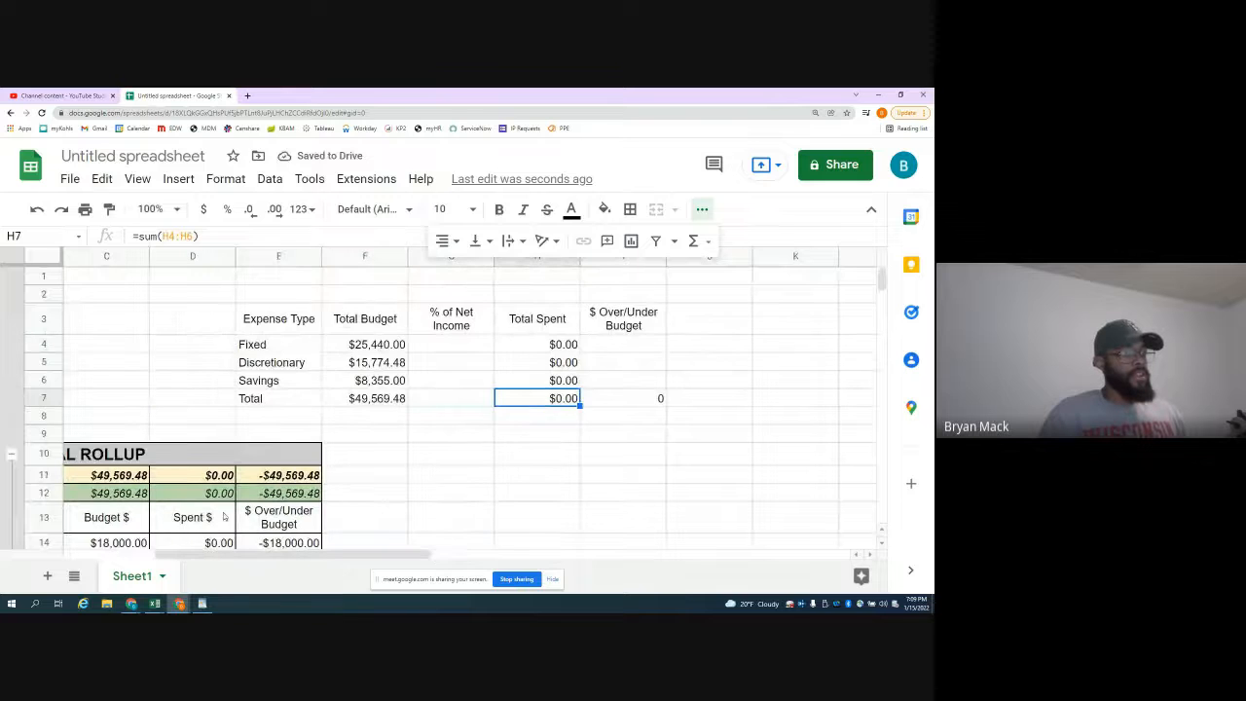
{"action": "scroll", "coordinate": [223, 517], "scroll_direction": "down", "scroll_amount": 1}
{"action": "left_click", "coordinate": [626, 289]}
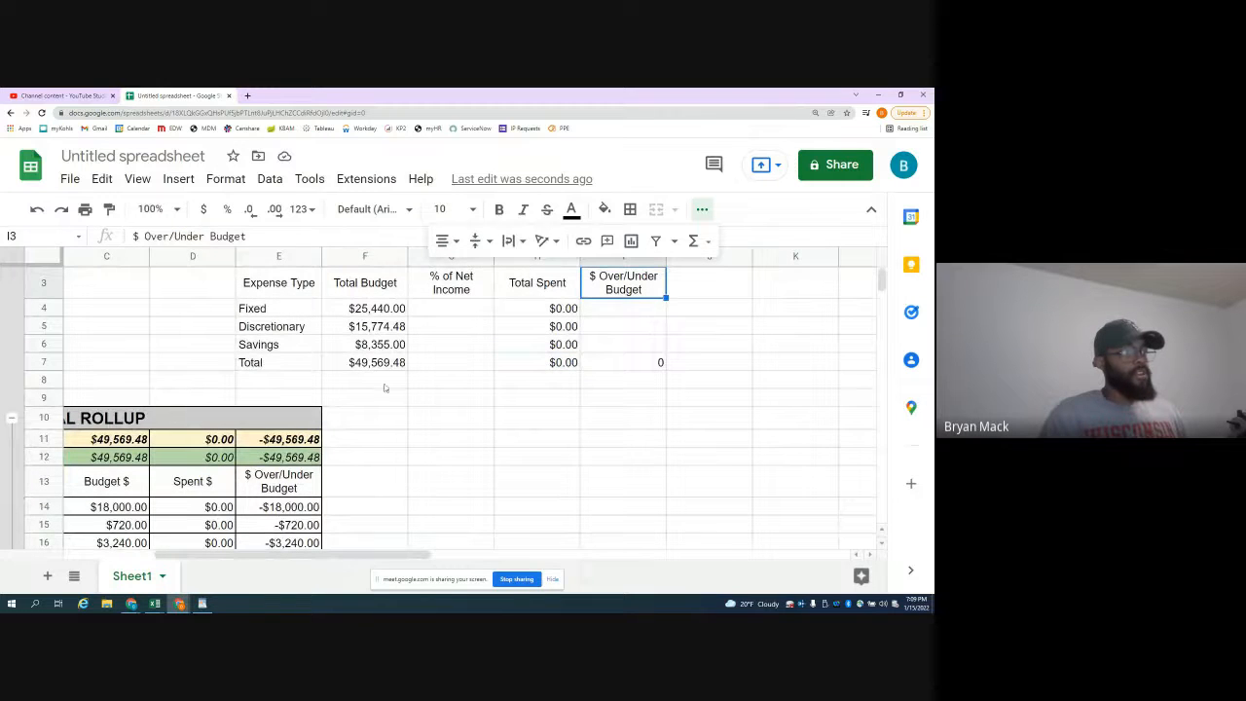
{"action": "left_click", "coordinate": [191, 477]}
{"action": "left_click", "coordinate": [264, 494]}
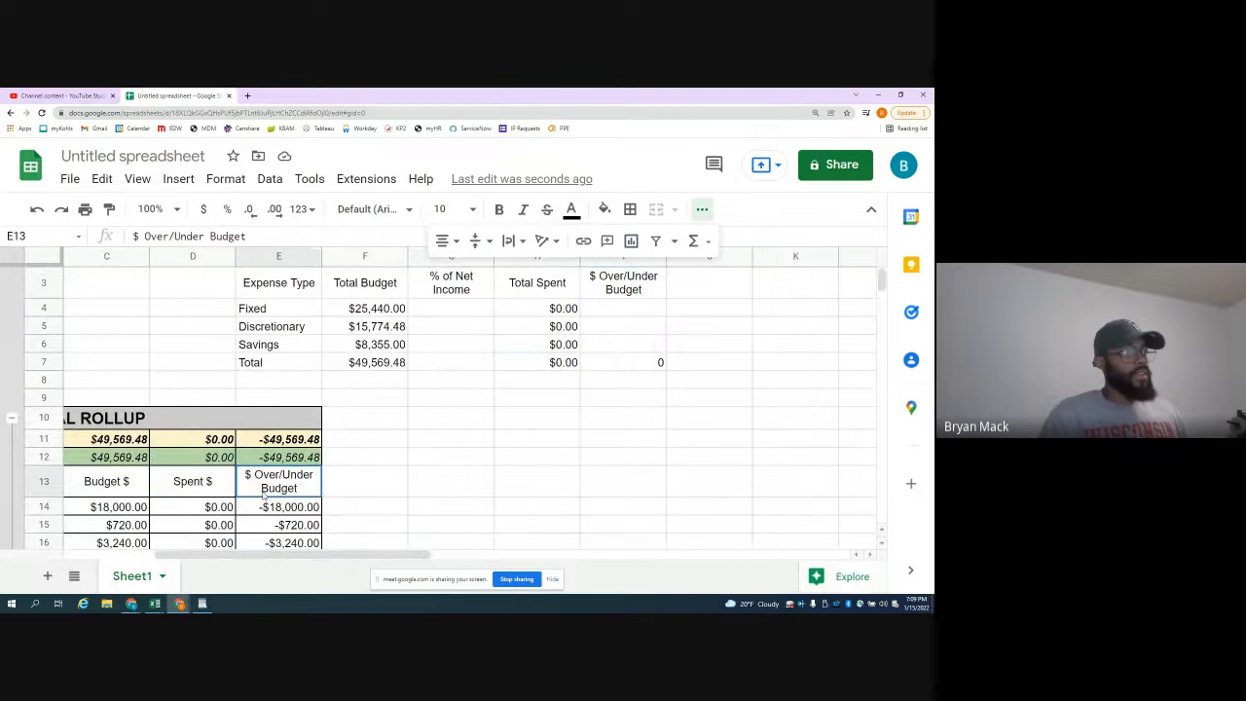
{"action": "left_click", "coordinate": [193, 486]}
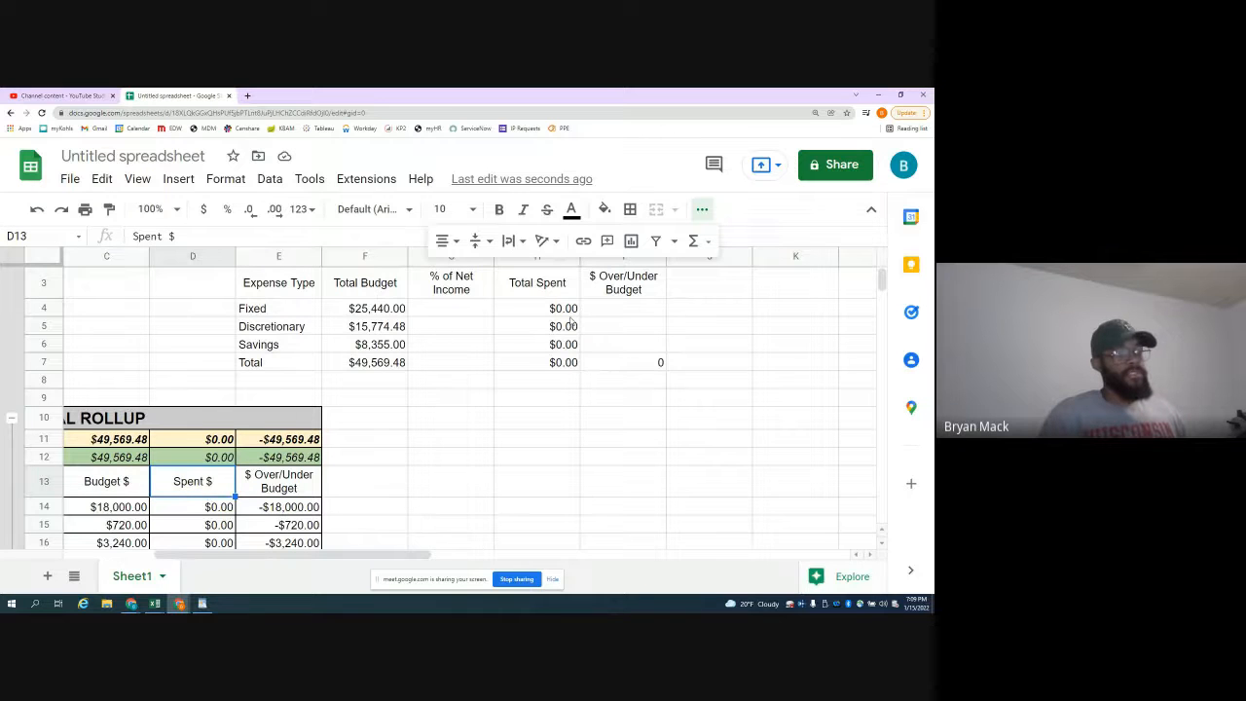
{"action": "left_click_drag", "start_coordinate": [560, 307], "coordinate": [560, 366]}
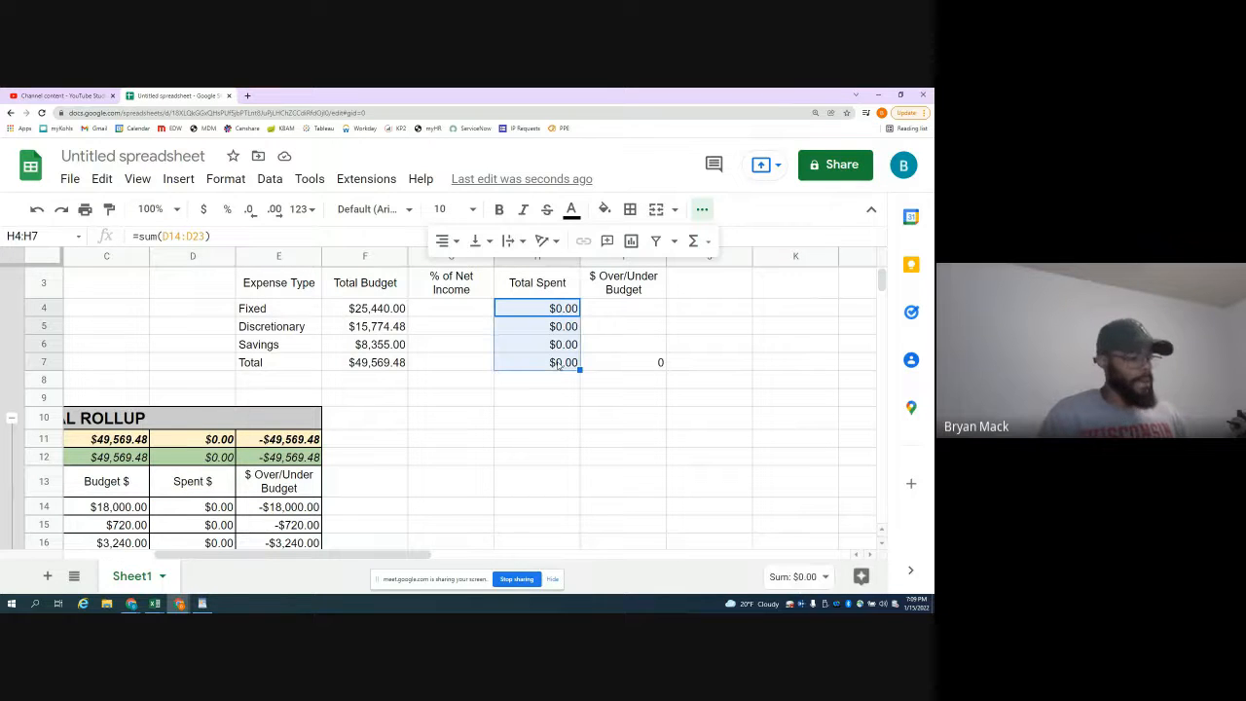
{"action": "key", "text": "ctrl+c"}
{"action": "left_click", "coordinate": [624, 309]}
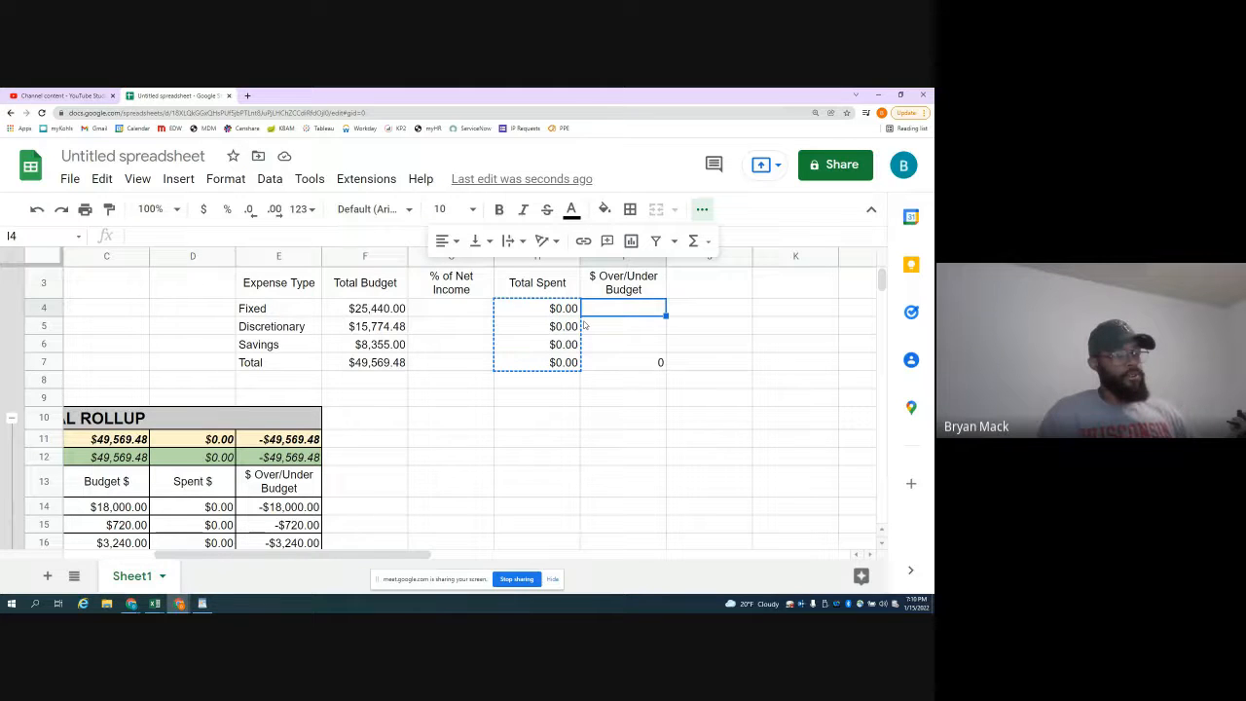
{"action": "key", "text": "ctrl+v"}
- Check which Annual Rollup rows the copied formulas in I4 and I5 reference for Fixed and Discretionary expenses
{"action": "double_click", "coordinate": [611, 307]}
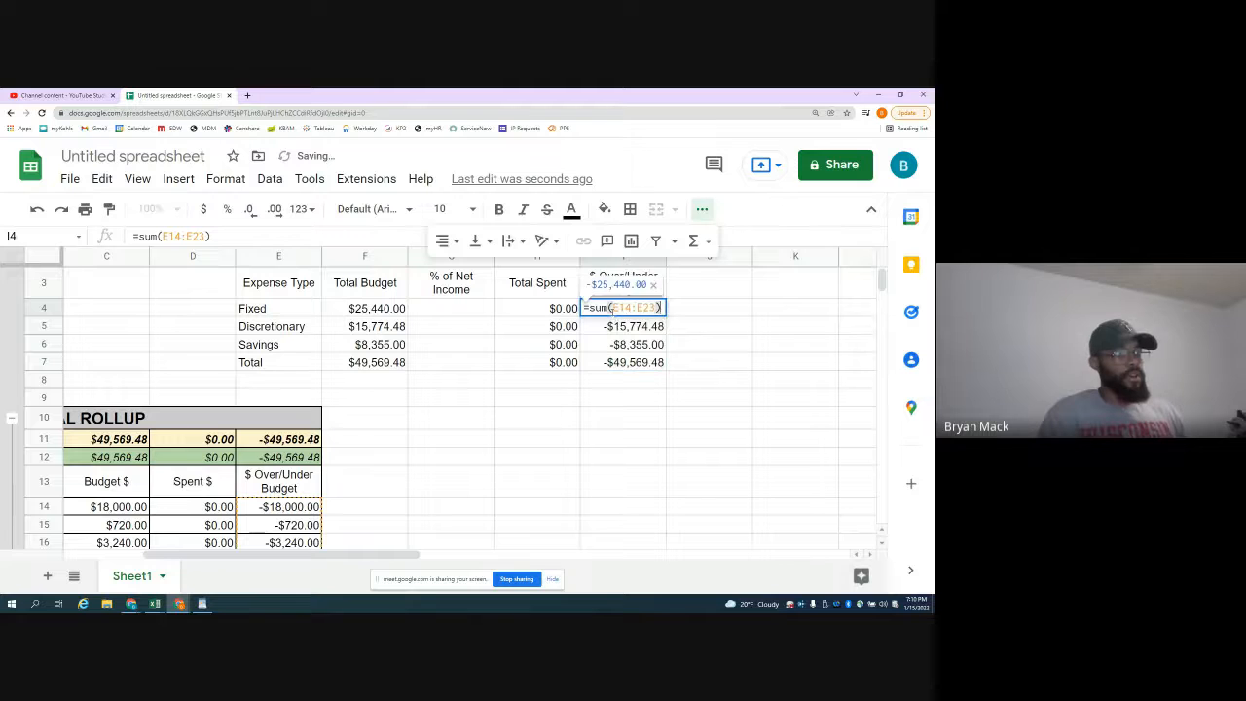
{"action": "scroll", "coordinate": [324, 474], "scroll_direction": "down", "scroll_amount": 3}
{"action": "scroll", "coordinate": [324, 474], "scroll_direction": "down", "scroll_amount": 1}
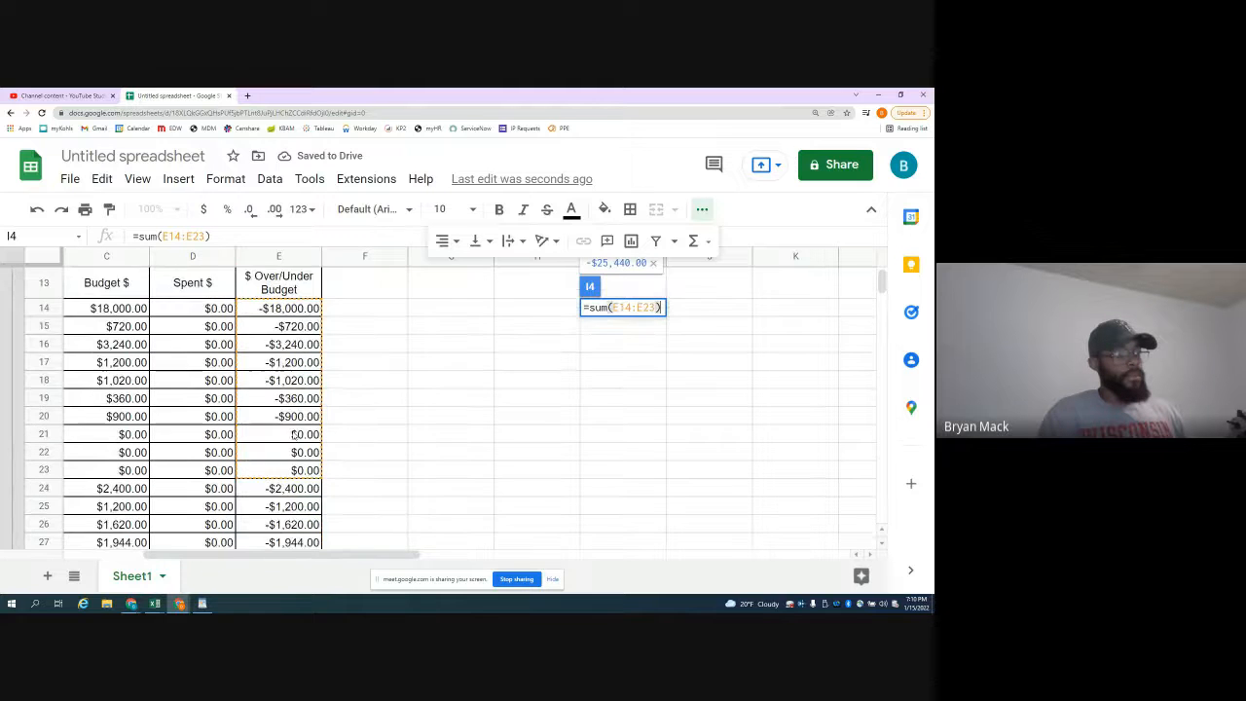
{"action": "scroll", "coordinate": [324, 474], "scroll_direction": "up", "scroll_amount": 1}
{"action": "scroll", "coordinate": [288, 435], "scroll_direction": "up", "scroll_amount": 3}
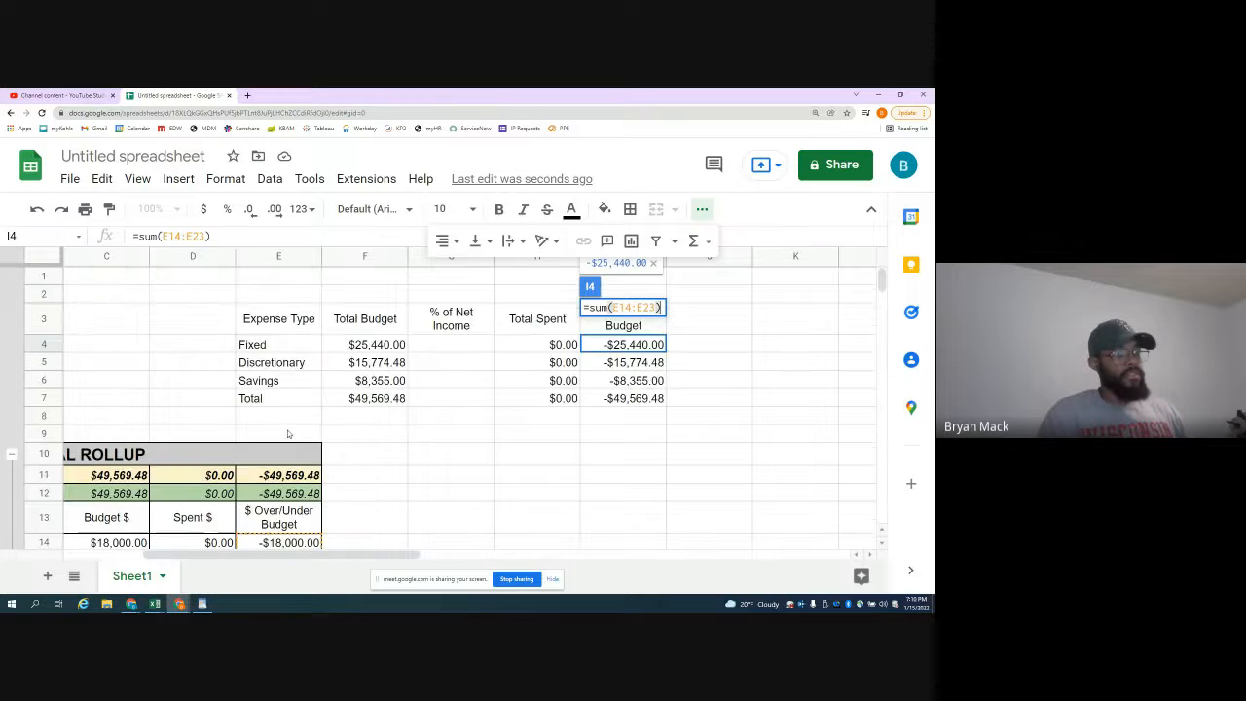
{"action": "key", "text": "Escape"}
{"action": "double_click", "coordinate": [604, 370]}
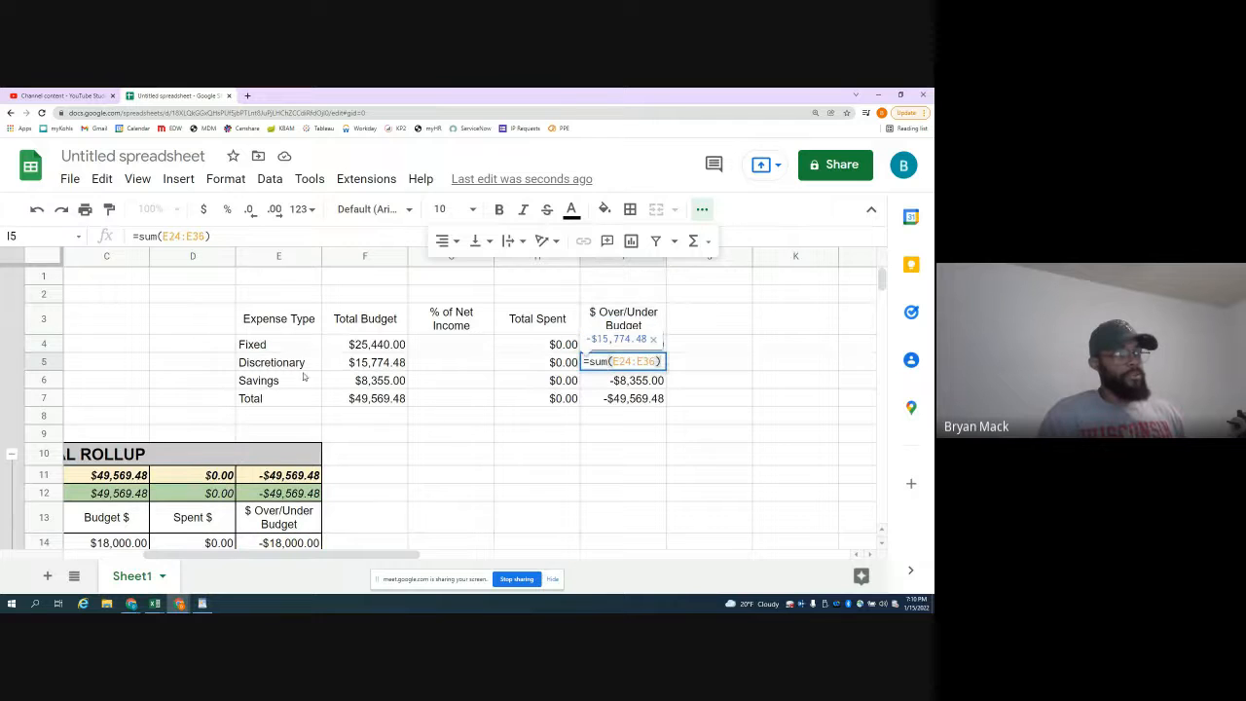
{"action": "scroll", "coordinate": [343, 461], "scroll_direction": "down", "scroll_amount": 7}
{"action": "key", "text": "Escape"}
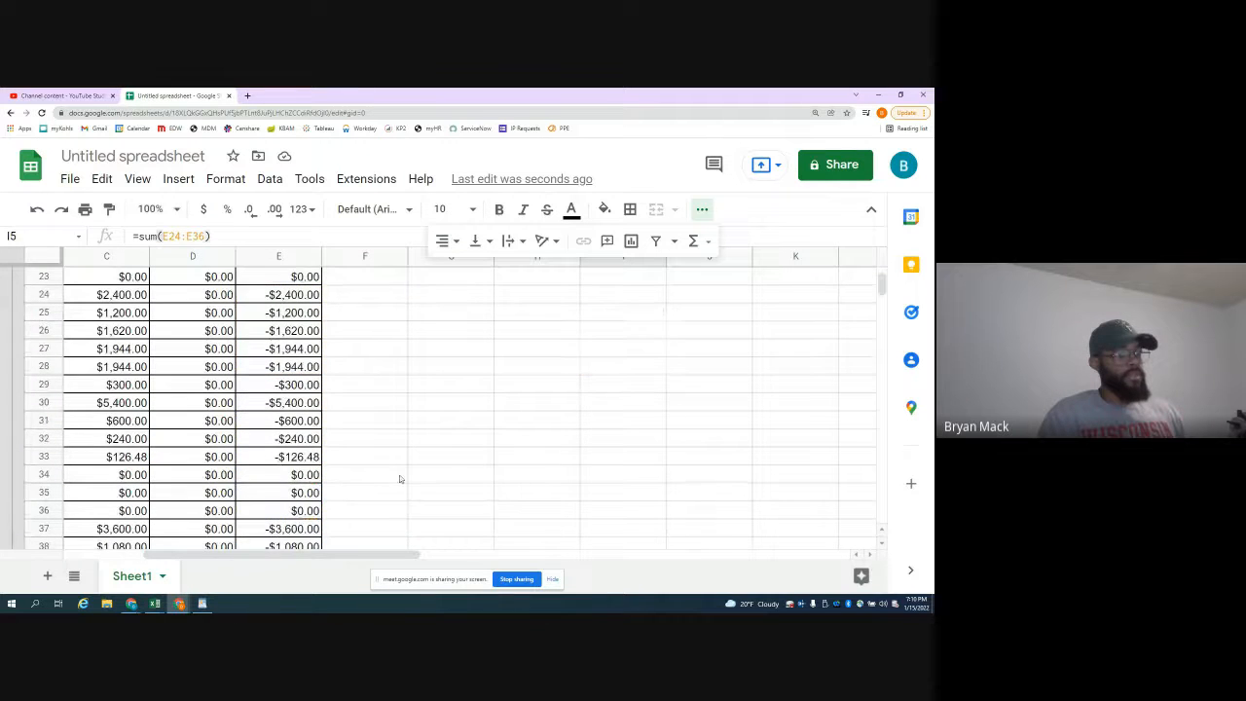
{"action": "scroll", "coordinate": [398, 478], "scroll_direction": "up", "scroll_amount": 8}
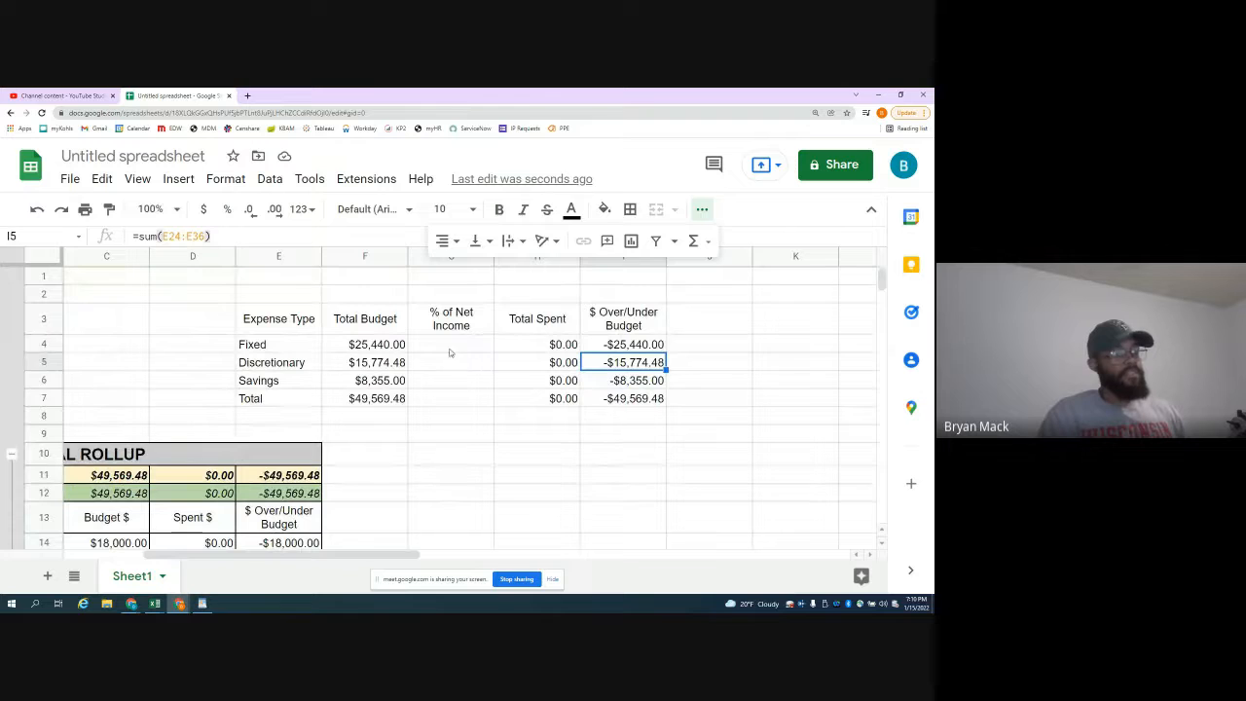
- Apply all borders to the summary table in E3:I7
{"action": "left_click", "coordinate": [450, 351]}
{"action": "left_click_drag", "start_coordinate": [301, 325], "coordinate": [623, 398]}
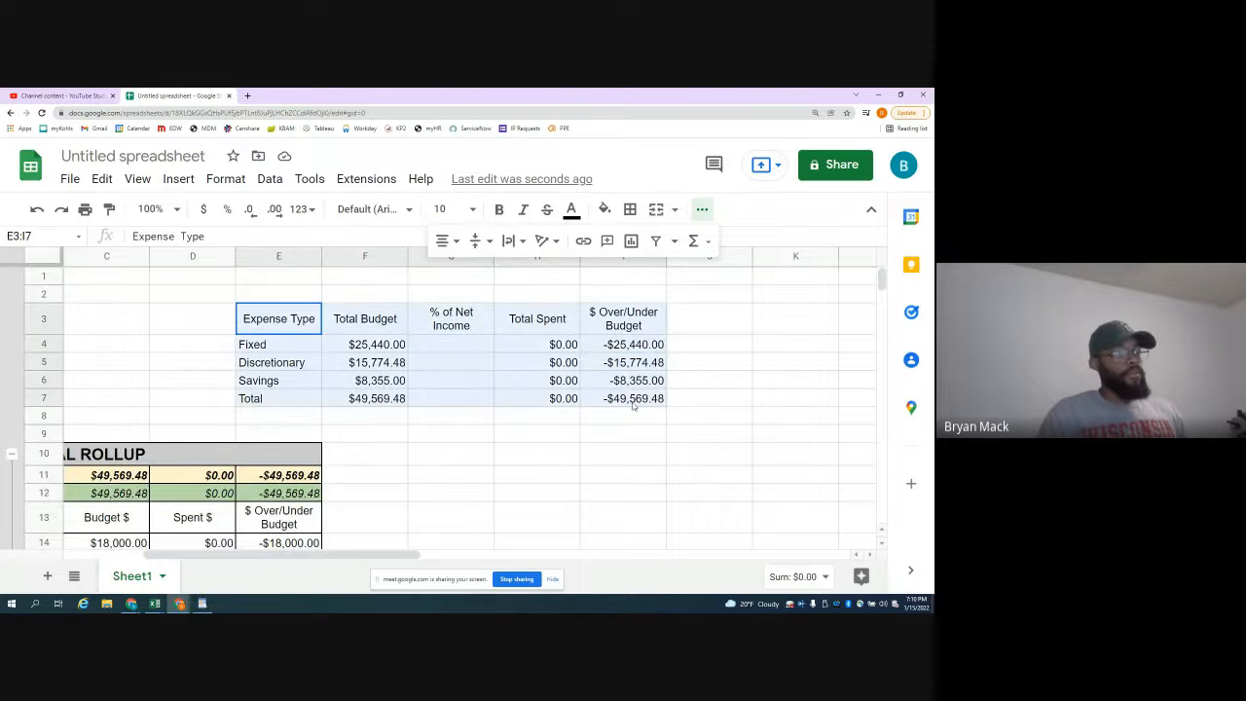
{"action": "left_click", "coordinate": [630, 209]}
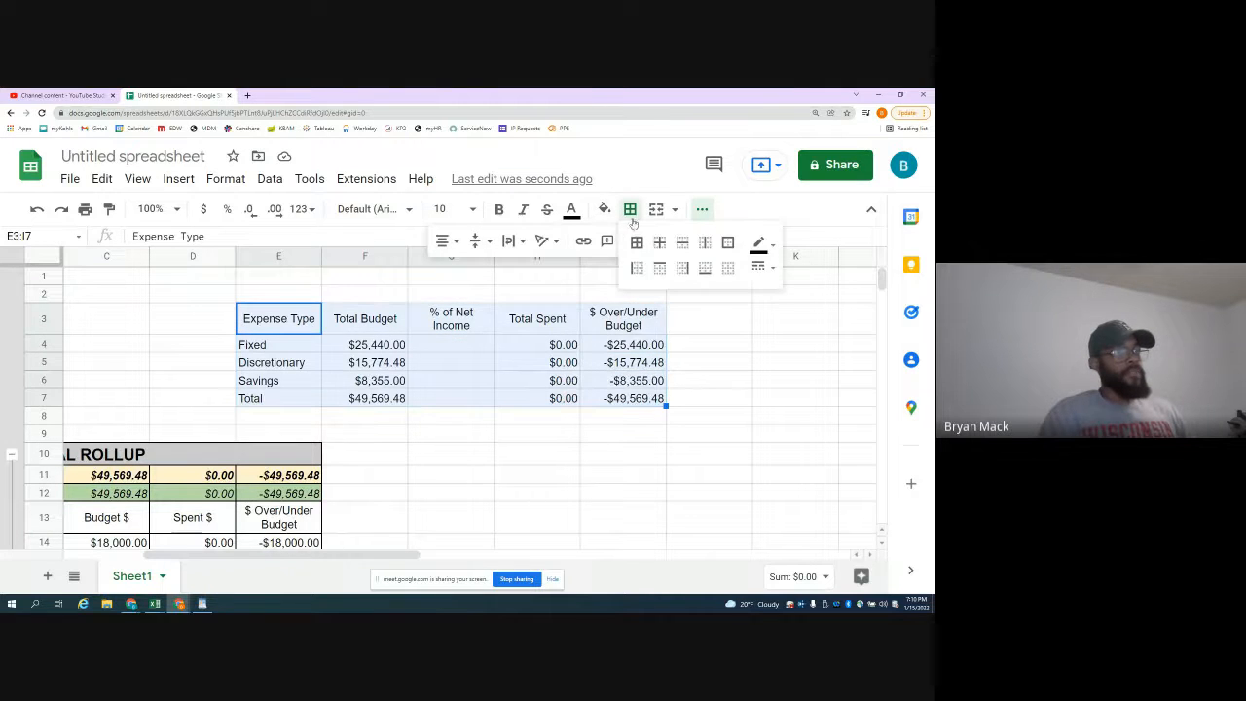
{"action": "left_click", "coordinate": [638, 243]}
- Merge cells E2:I2 above the summary table into one title cell
{"action": "left_click", "coordinate": [546, 280]}
{"action": "left_click_drag", "start_coordinate": [282, 294], "coordinate": [623, 294]}
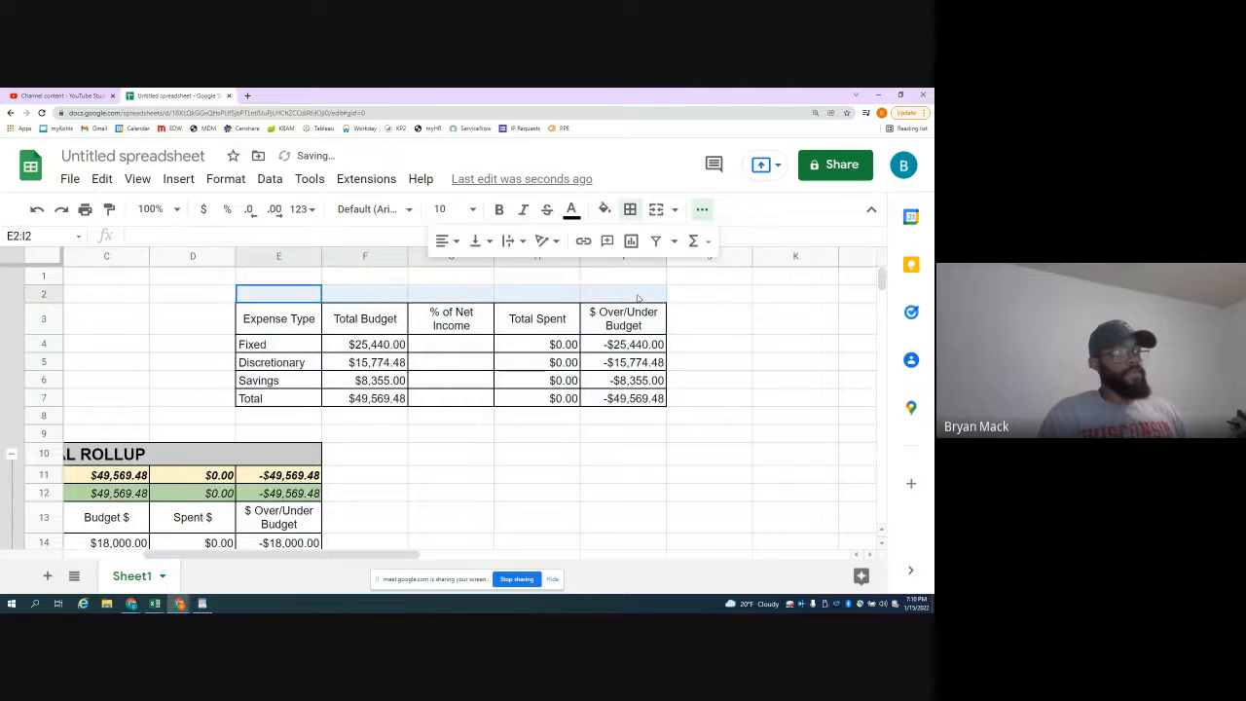
{"action": "left_click", "coordinate": [656, 211]}
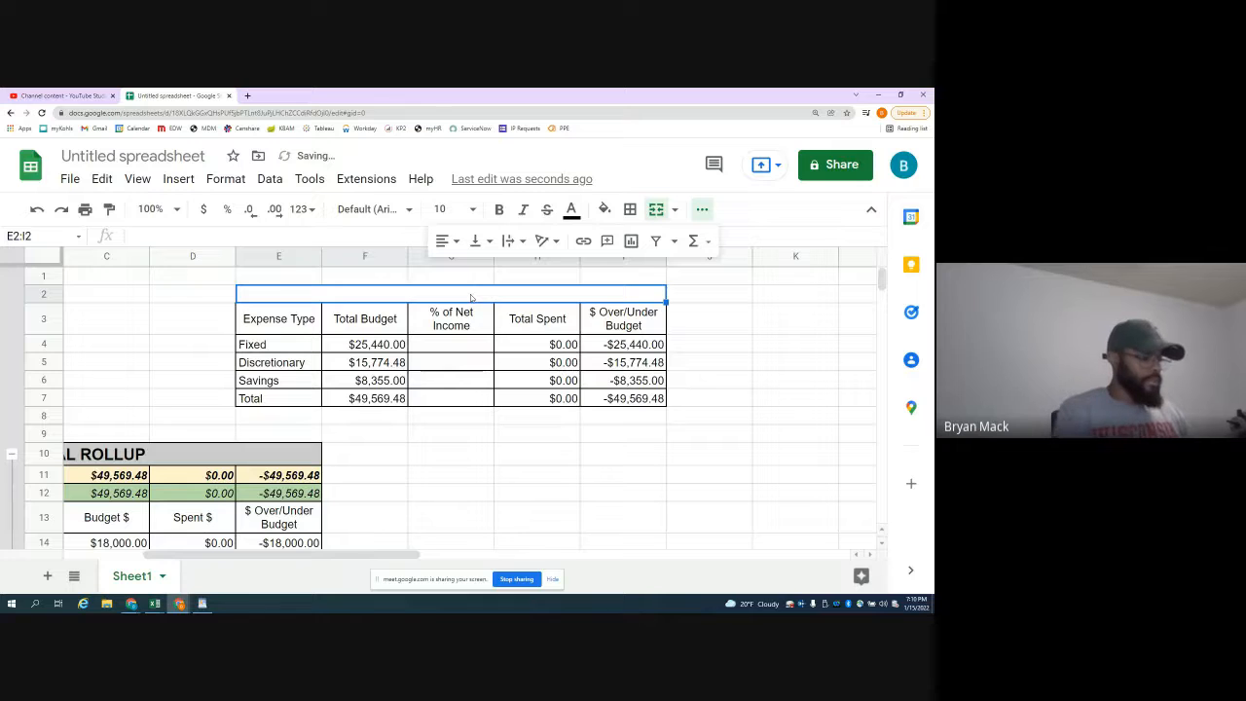
- Enter the title "Annual Recap (Year to Date)" in the merged cell E2:I2
{"action": "type", "text": "AN"}
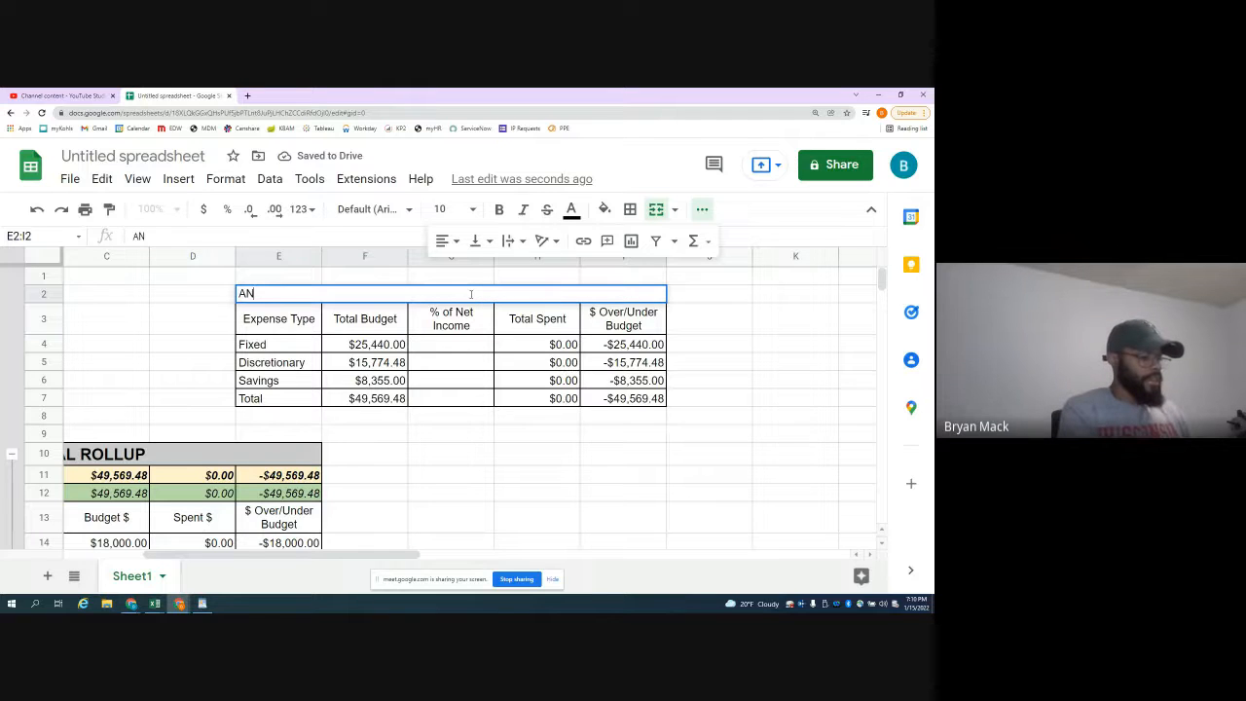
{"action": "key", "text": "BackSpace"}
{"action": "type", "text": "nnua"}
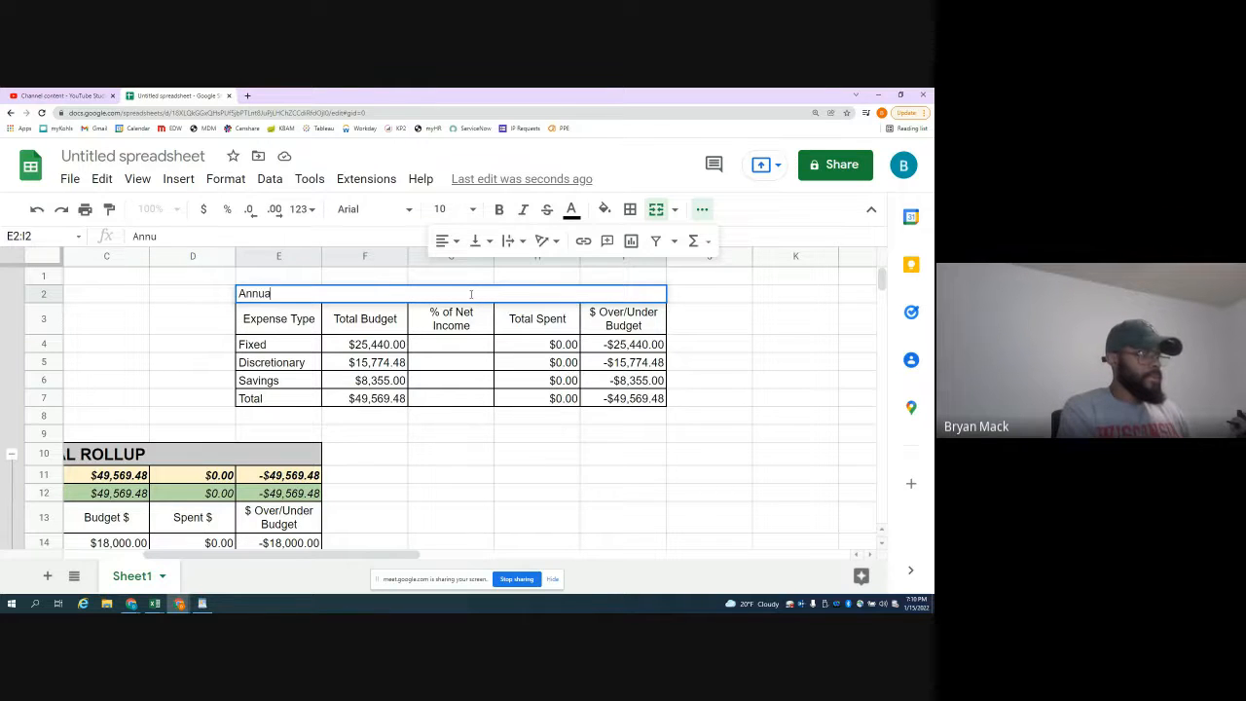
{"action": "type", "text": "l Recap"}
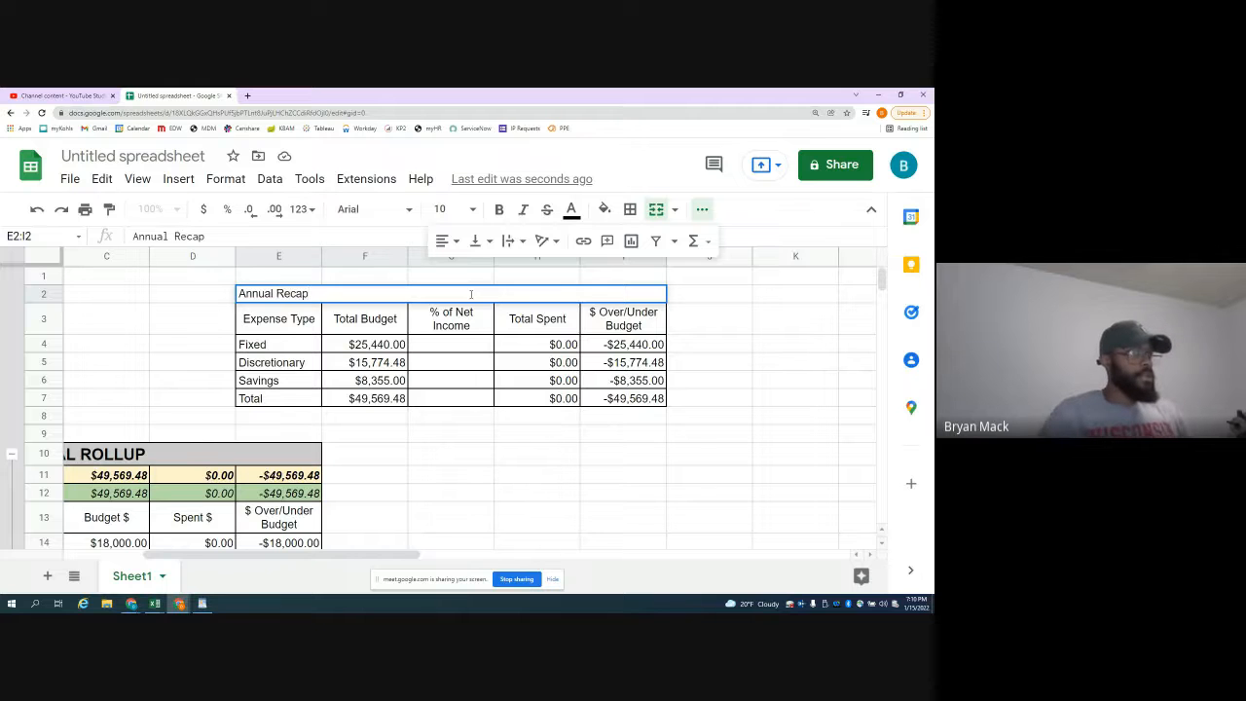
{"action": "type", "text": " (Year"}
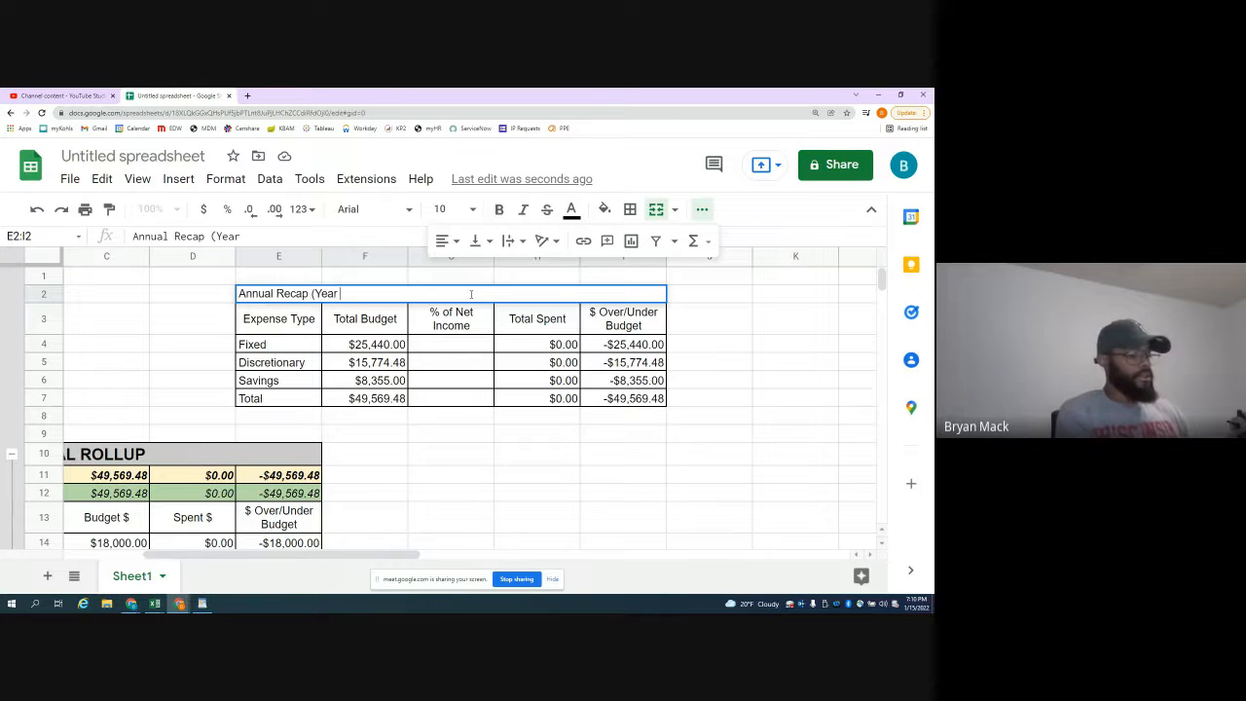
{"action": "type", "text": " to Date"}
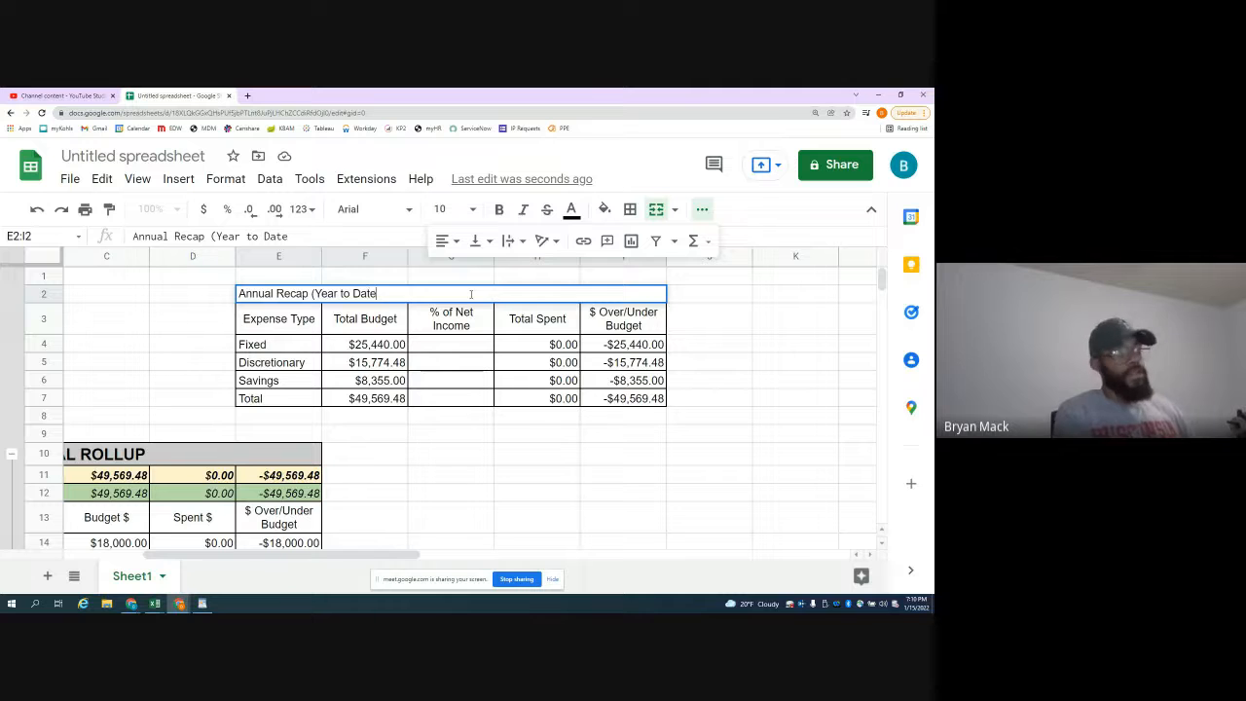
{"action": "type", "text": ")"}
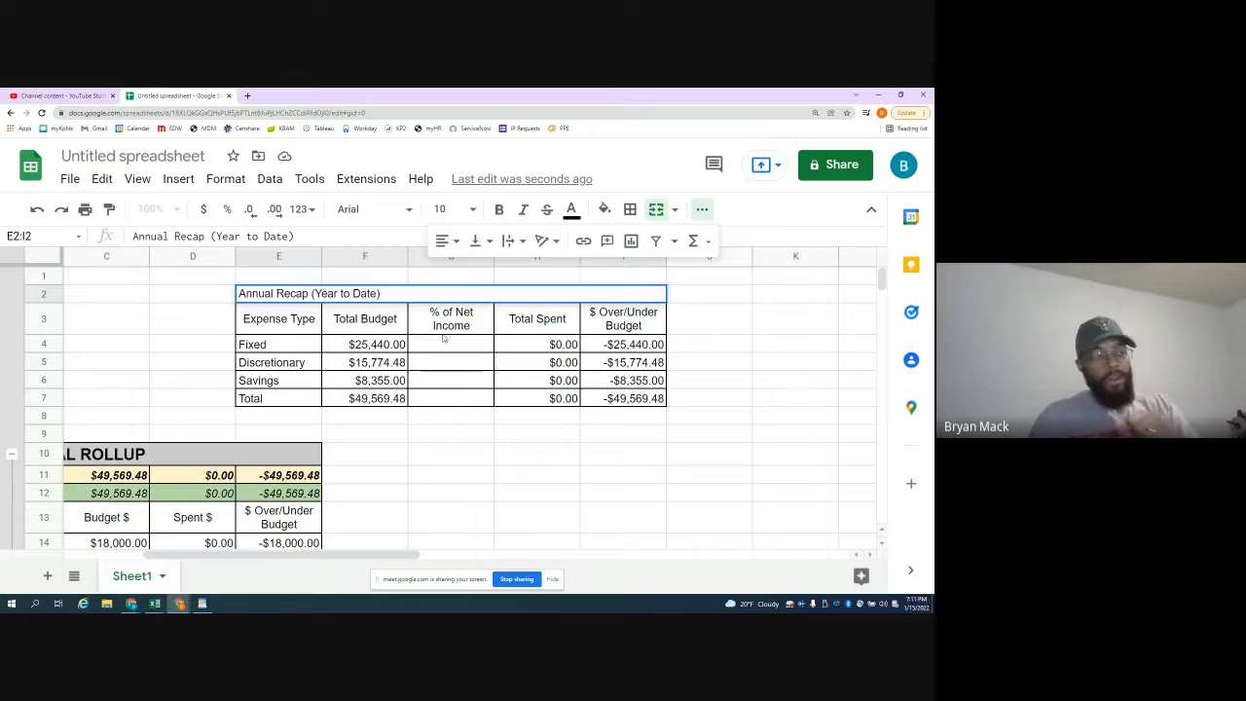
{"action": "left_click", "coordinate": [433, 380]}
- Add borders around the title cell E2:I2 and center its text horizontally
{"action": "left_click", "coordinate": [432, 297]}
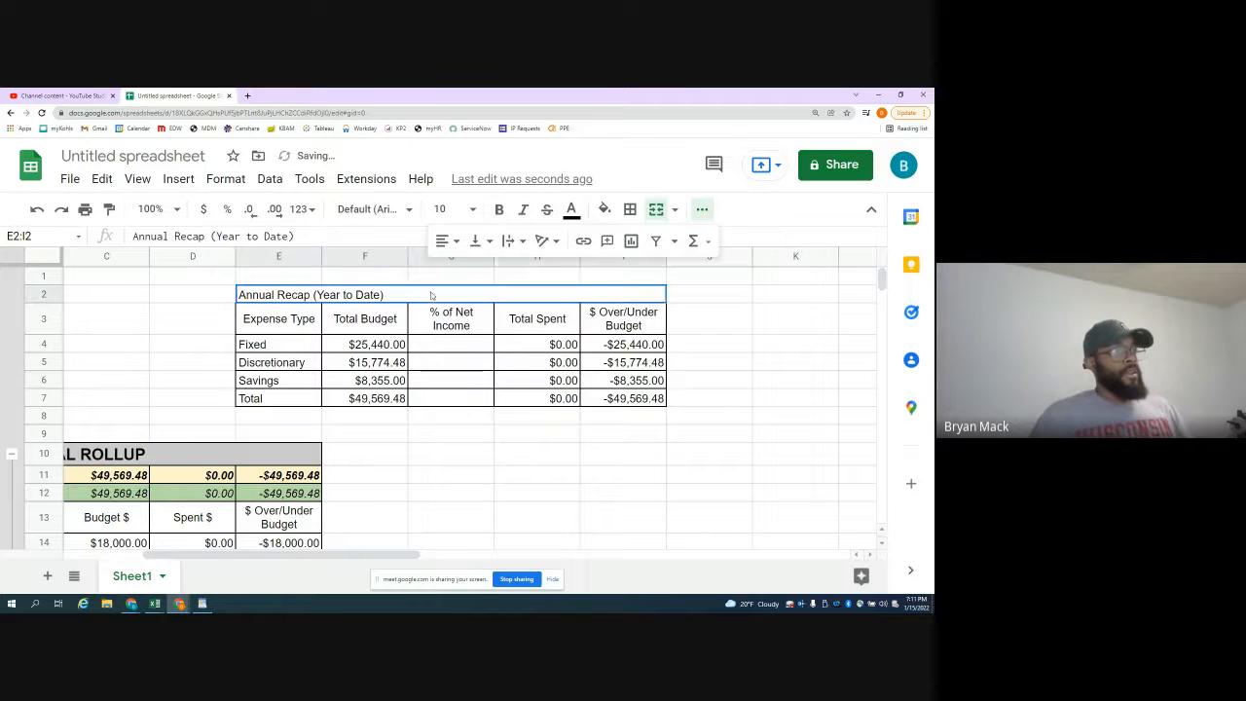
{"action": "left_click", "coordinate": [628, 209]}
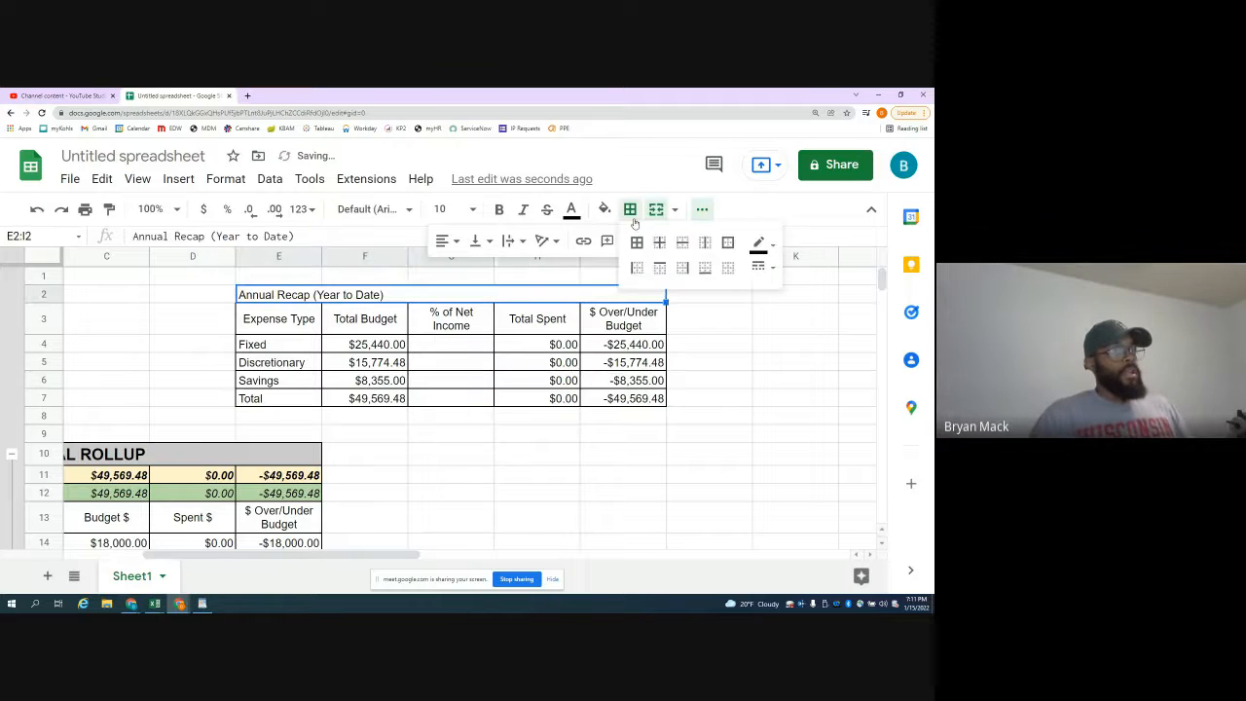
{"action": "left_click", "coordinate": [443, 240]}
{"action": "left_click", "coordinate": [466, 269]}
{"action": "left_click", "coordinate": [446, 347]}
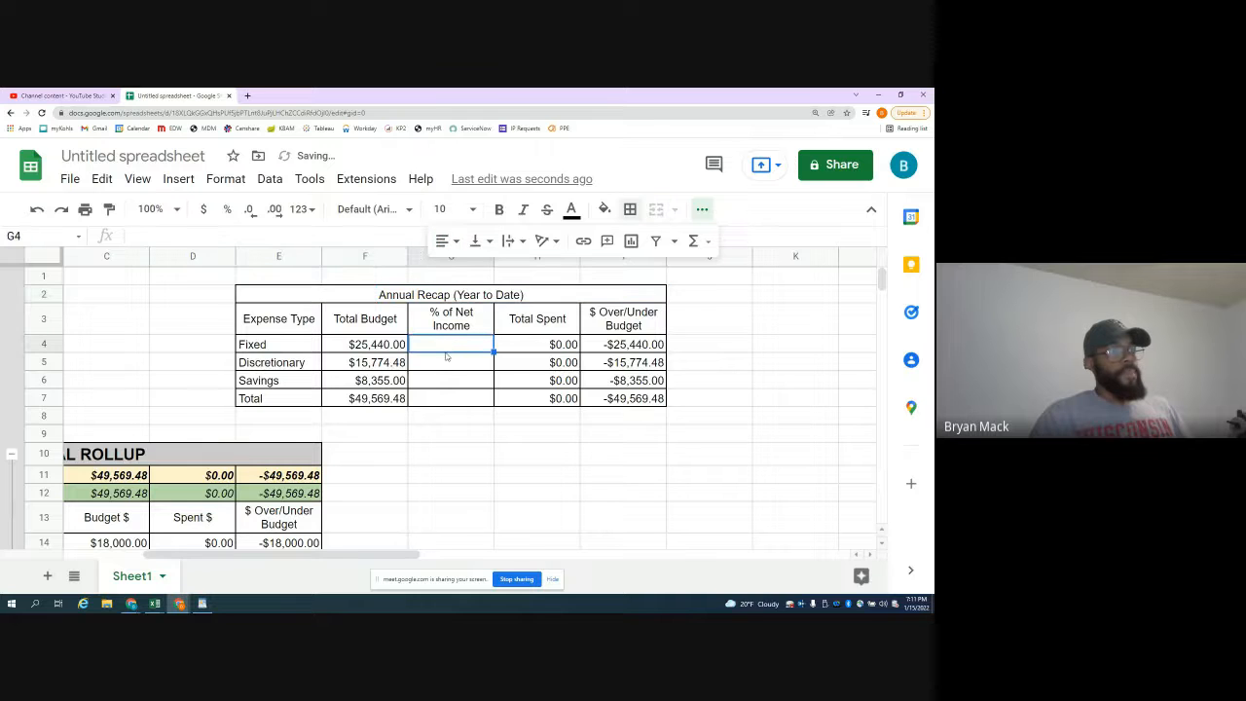
- Make the Total row in E7:I7 bold
{"action": "left_click_drag", "start_coordinate": [251, 399], "coordinate": [613, 398]}
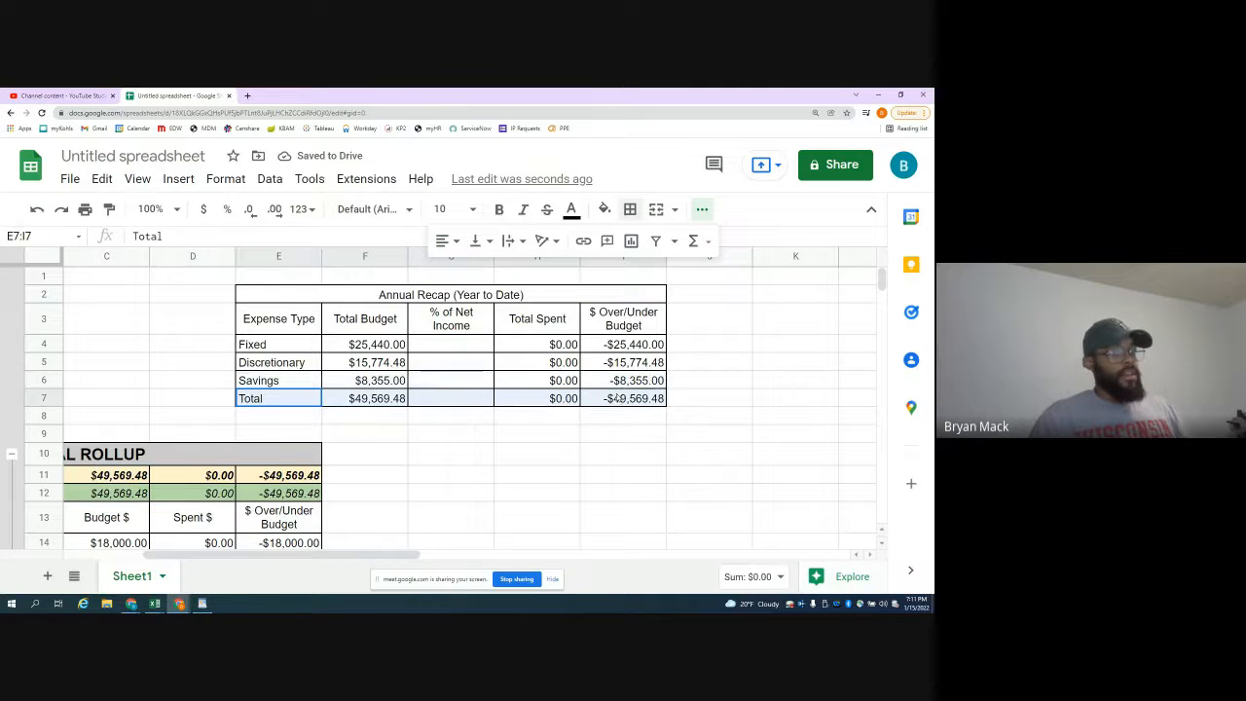
{"action": "left_click", "coordinate": [499, 211]}
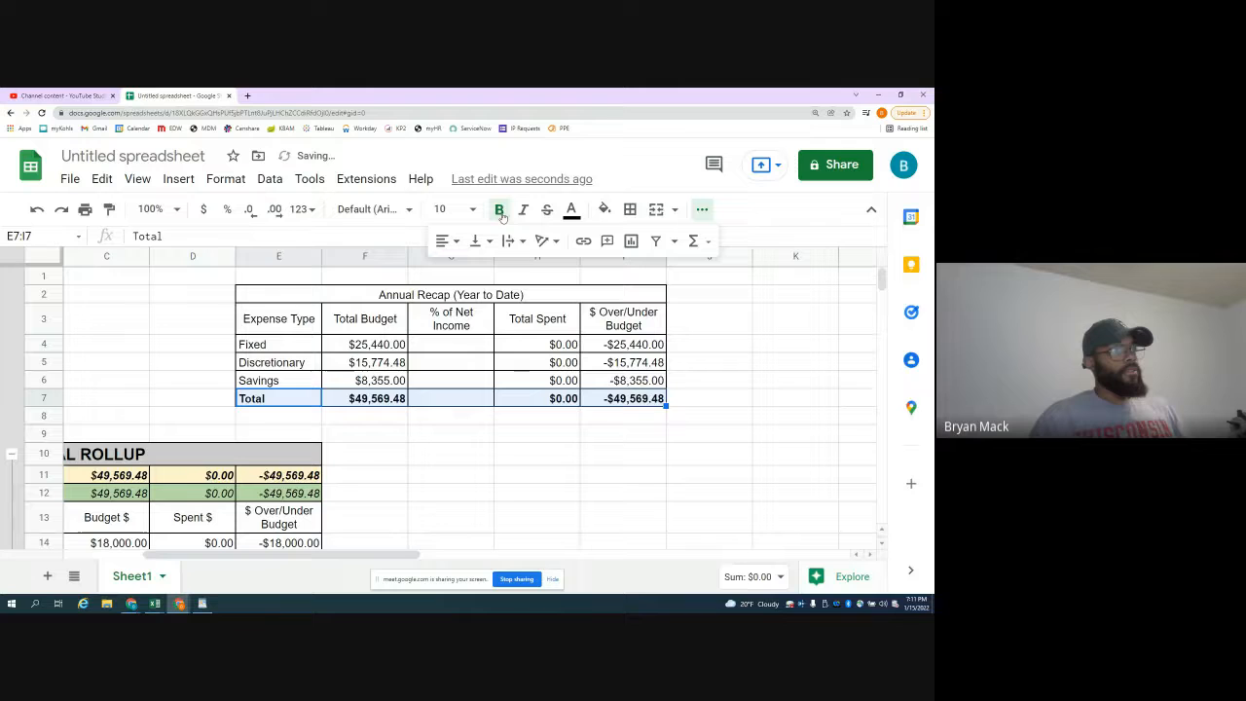
- In G4, divide the Fixed total budget by the net annual income with the formula =F4/$B$5, keeping the income reference absolute
{"action": "left_click", "coordinate": [450, 348]}
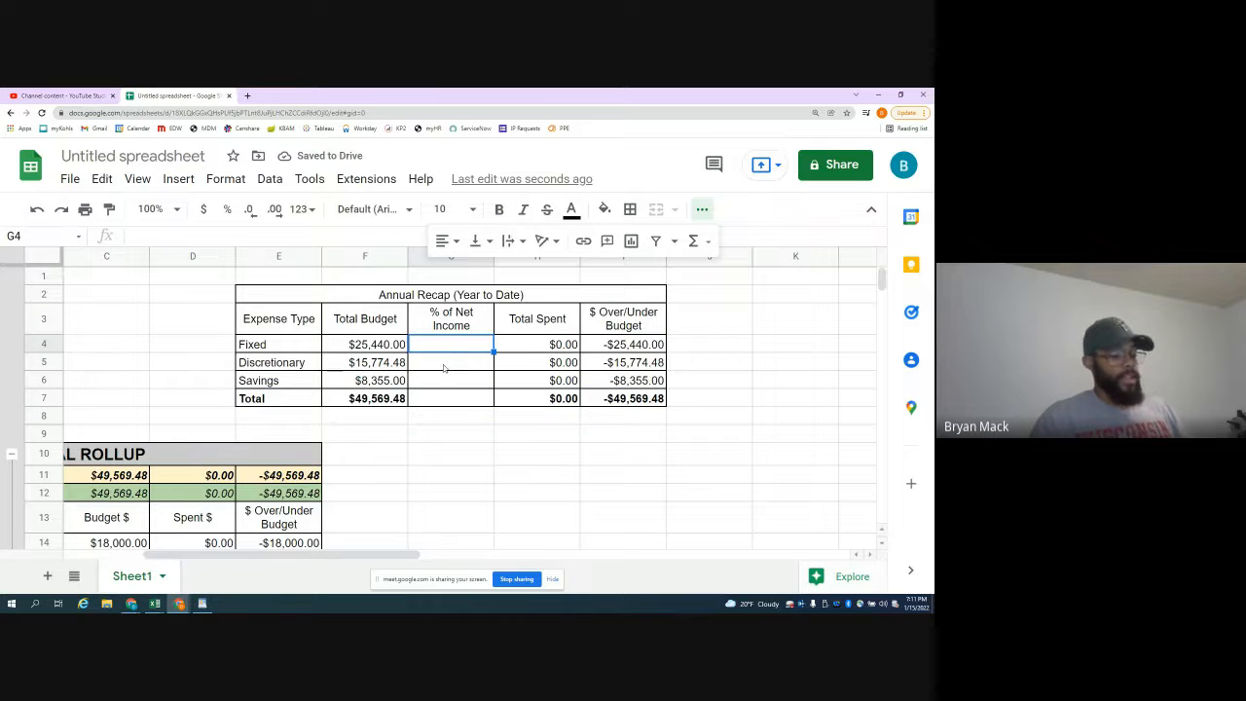
{"action": "type", "text": "="}
{"action": "left_click_drag", "start_coordinate": [405, 557], "coordinate": [376, 558]}
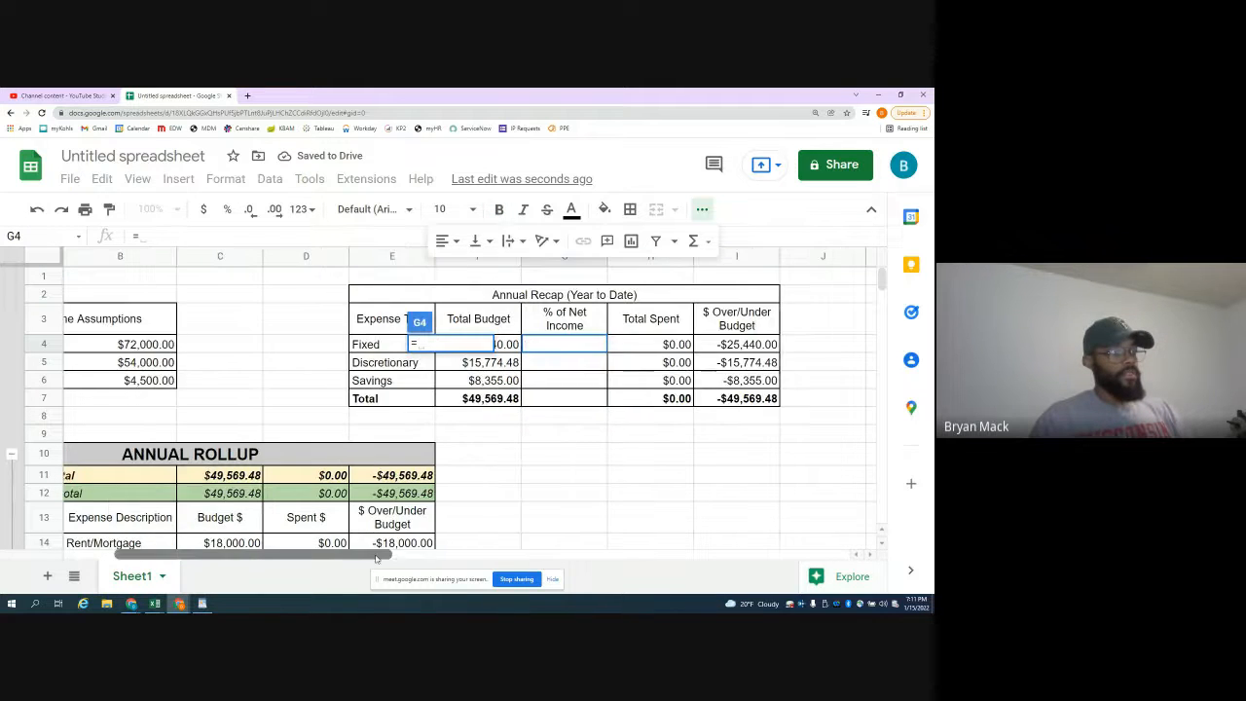
{"action": "left_click", "coordinate": [498, 347]}
{"action": "type", "text": "/"}
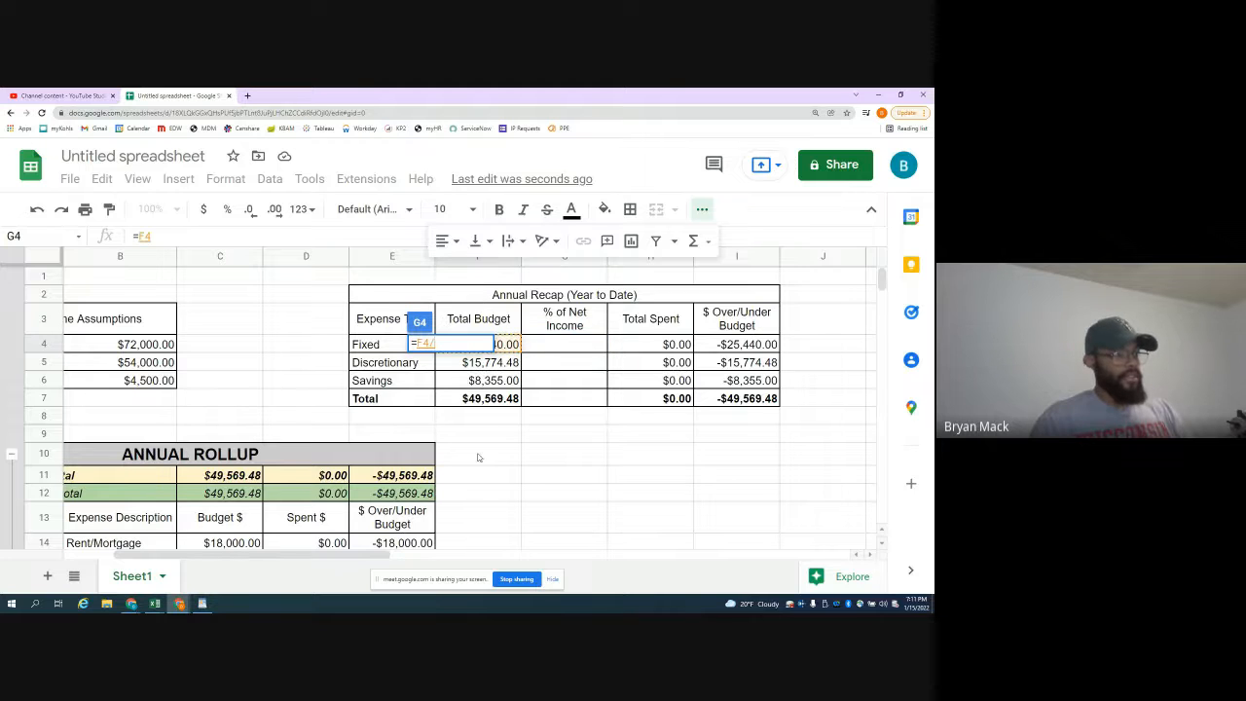
{"action": "left_click_drag", "start_coordinate": [370, 557], "coordinate": [324, 558]}
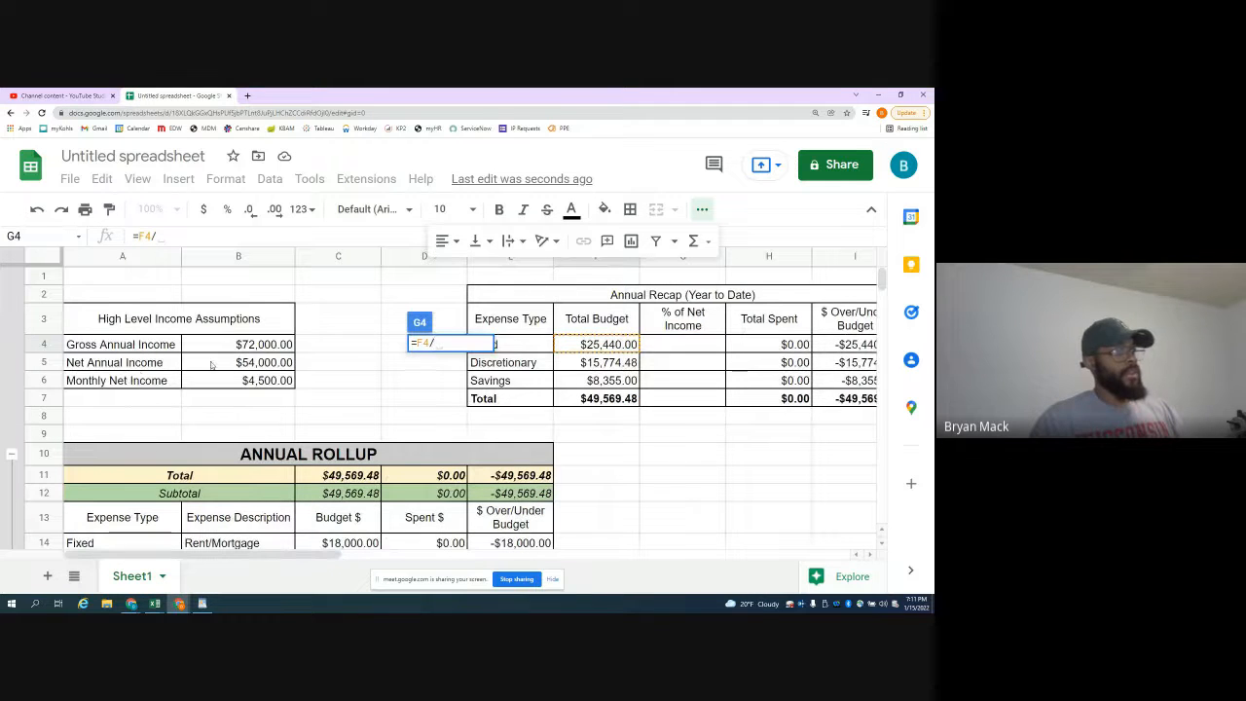
{"action": "left_click", "coordinate": [244, 362]}
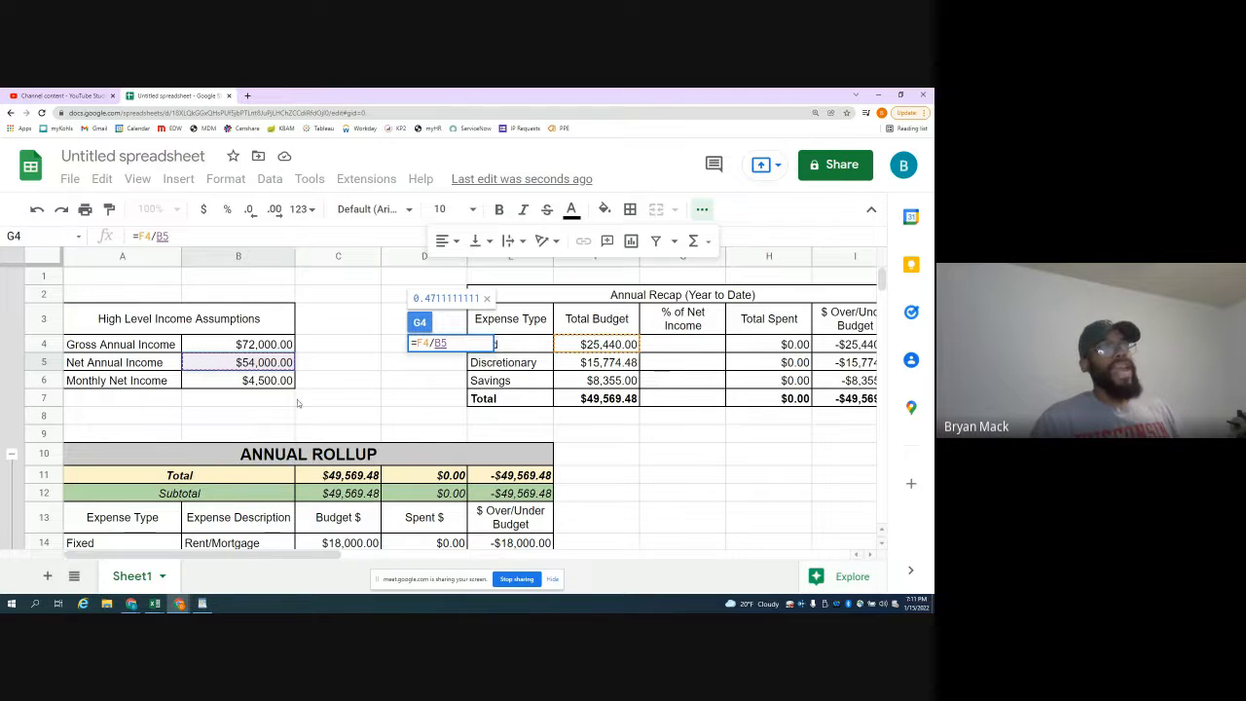
{"action": "left_click", "coordinate": [158, 236]}
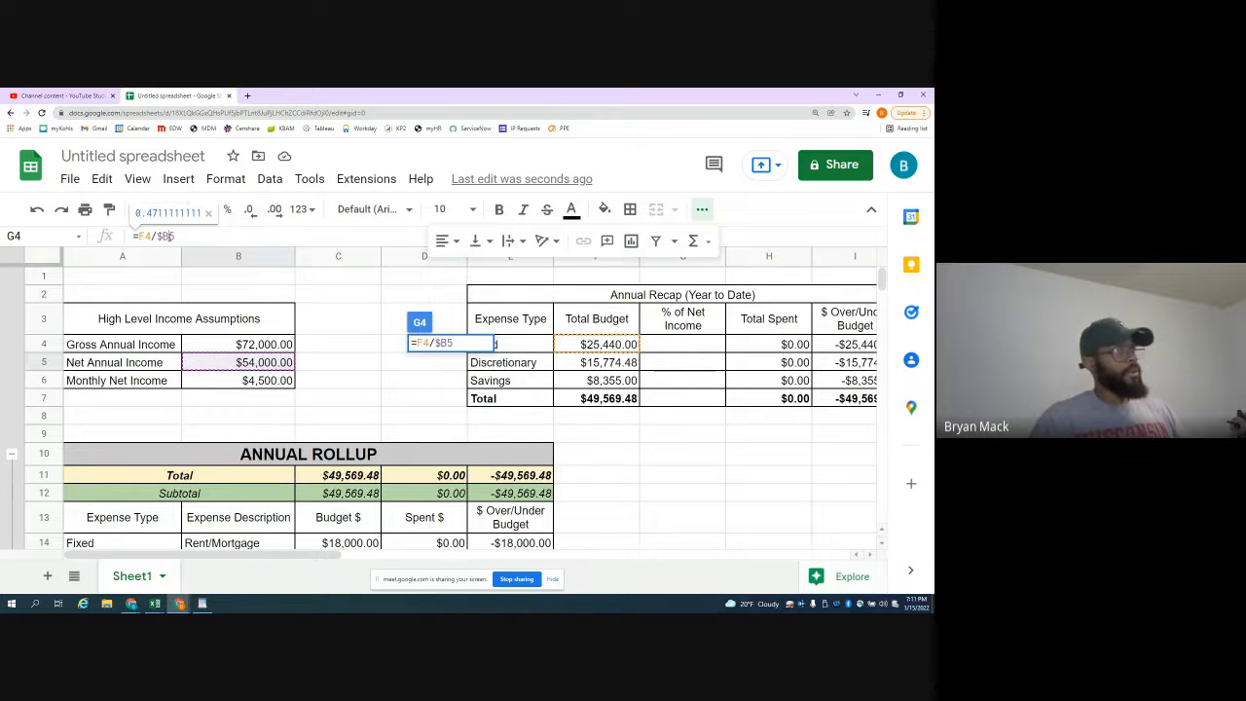
{"action": "type", "text": "$"}
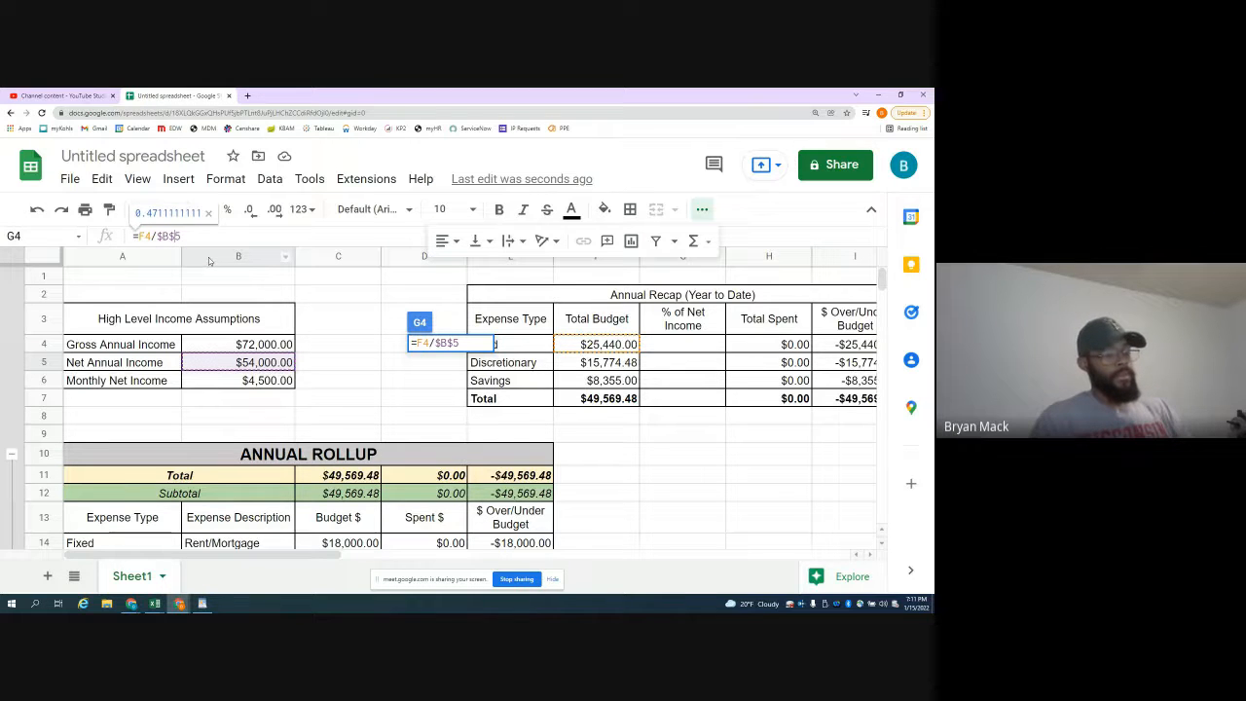
{"action": "key", "text": "Return"}
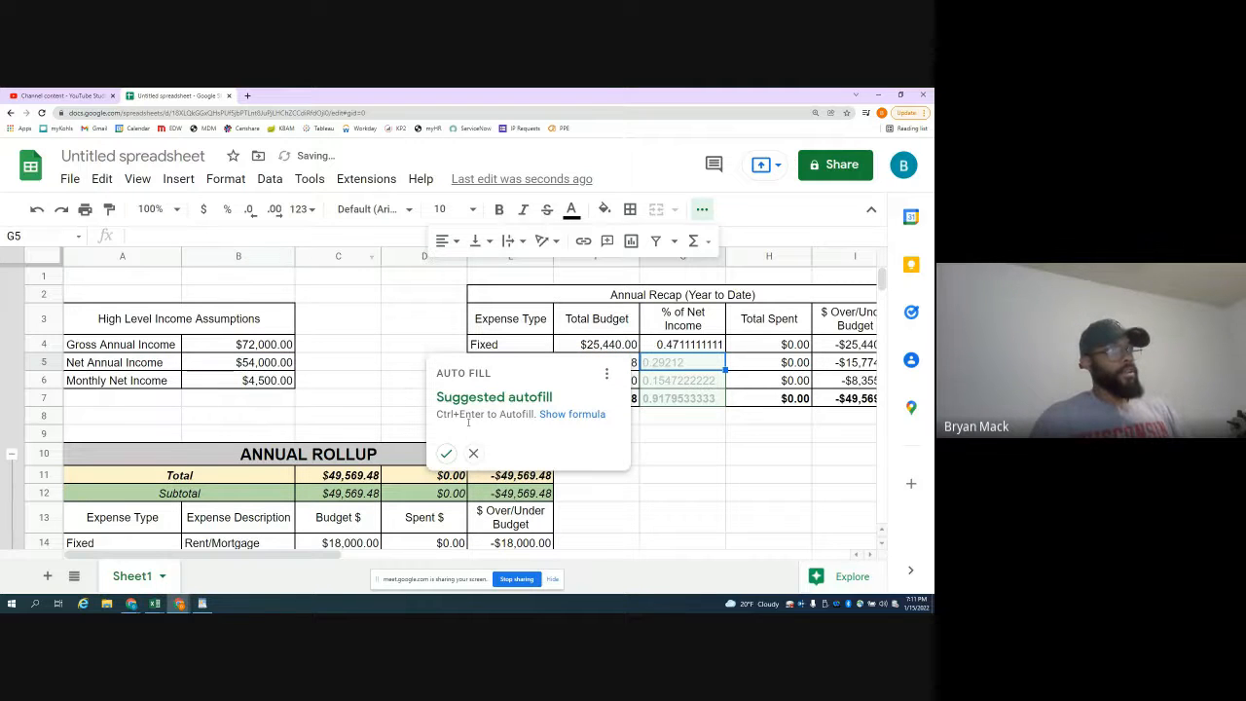
- Accept the suggested autofill of the % of Net Income formula into G5:G7 and format G4:G7 as percentages
{"action": "left_click", "coordinate": [445, 454]}
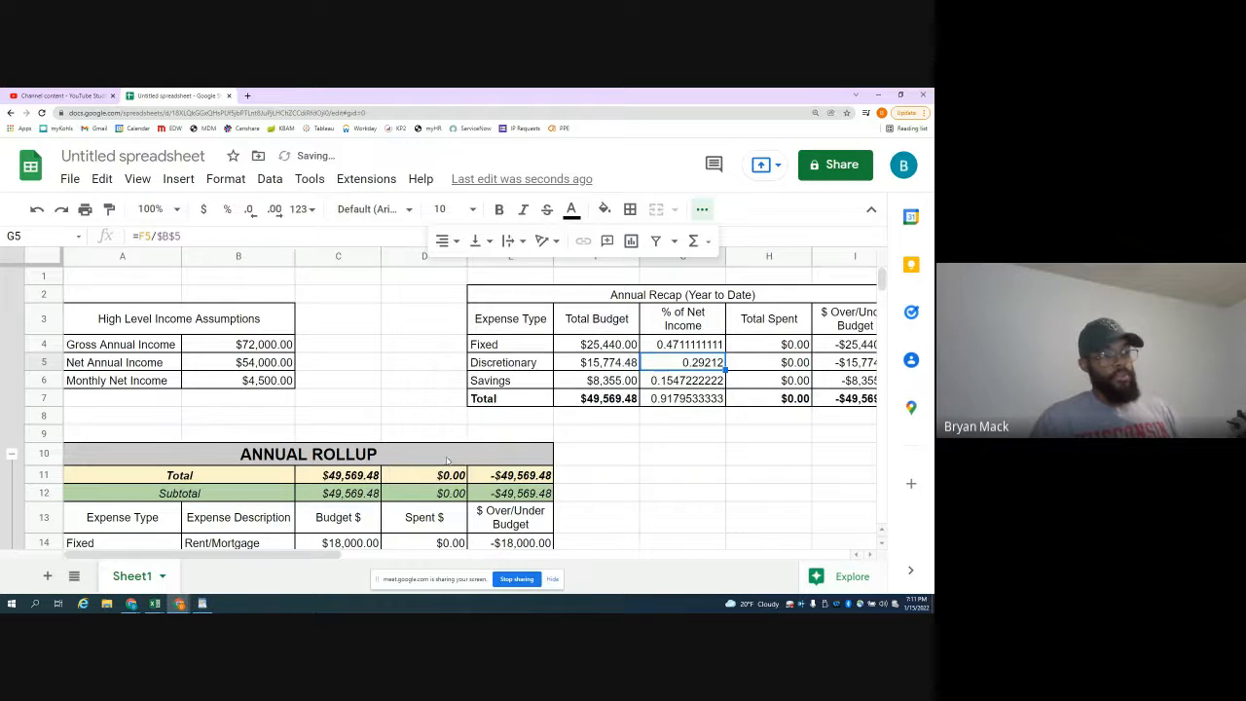
{"action": "left_click", "coordinate": [686, 349]}
{"action": "left_click_drag", "start_coordinate": [688, 362], "coordinate": [687, 398]}
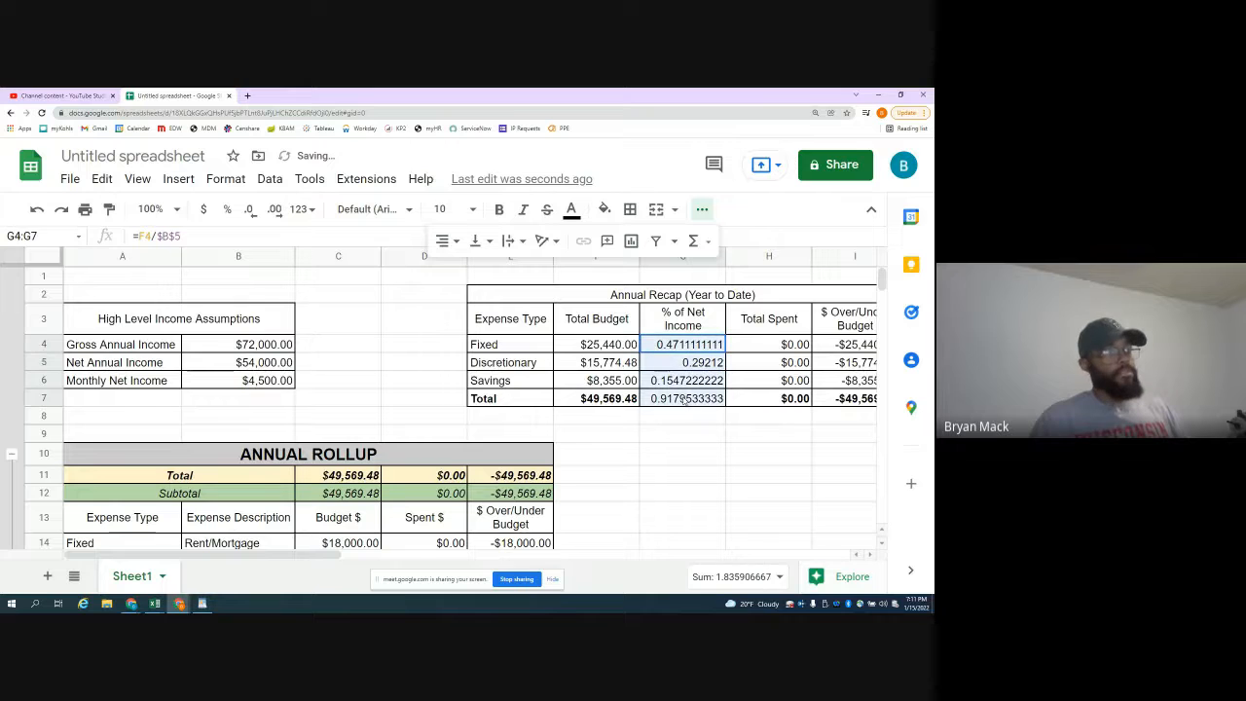
{"action": "left_click", "coordinate": [228, 210]}
- Check the cell references of the % of Net Income formulas in G5:G7 and make the Total percentage in G7 bold
{"action": "left_click", "coordinate": [694, 380]}
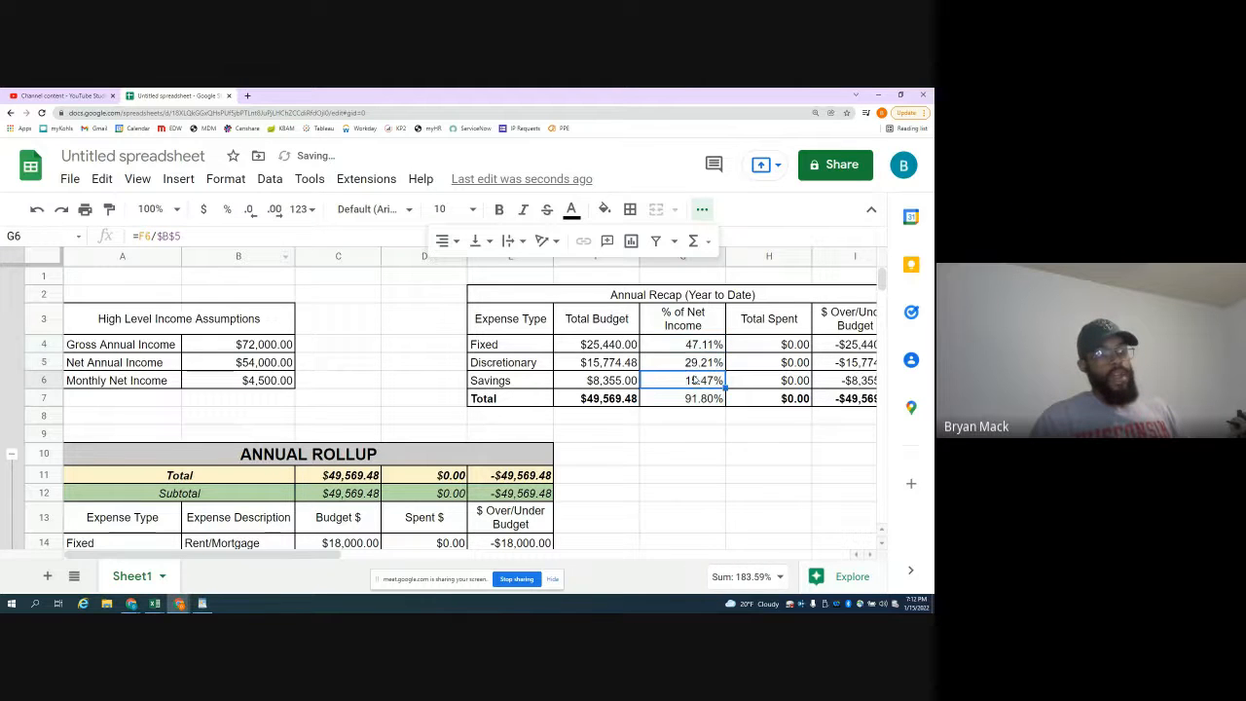
{"action": "double_click", "coordinate": [689, 363]}
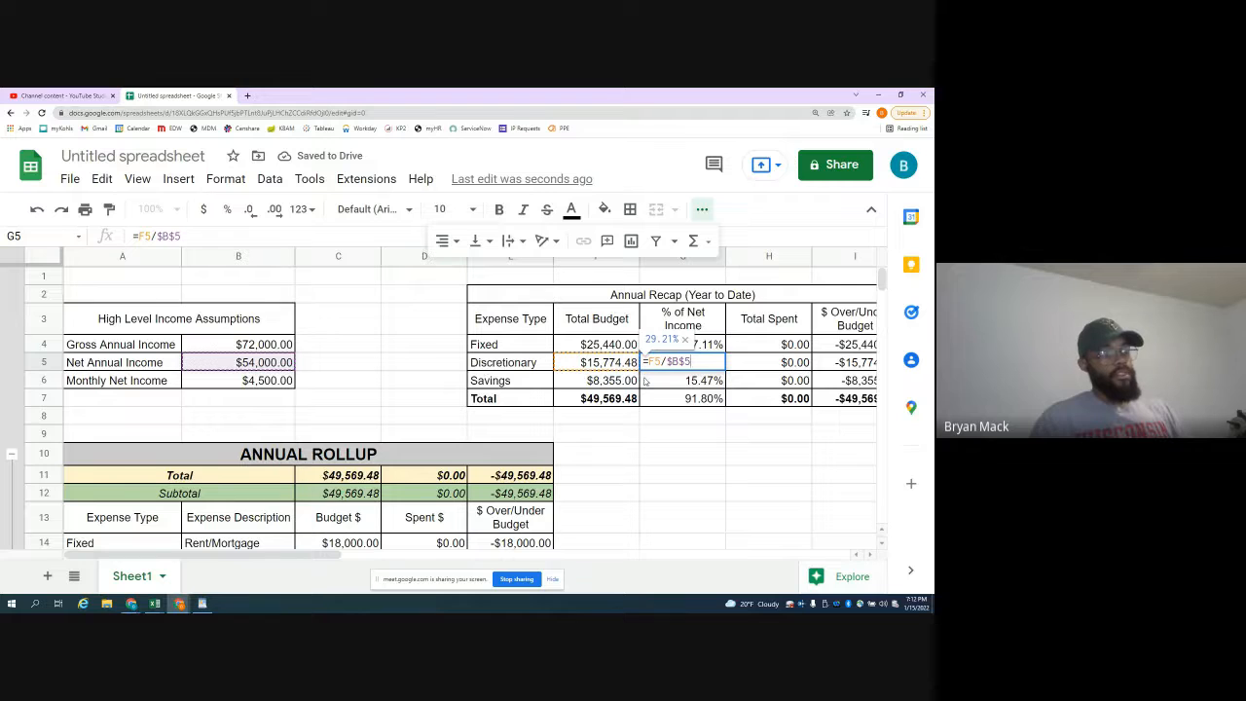
{"action": "key", "text": "Escape"}
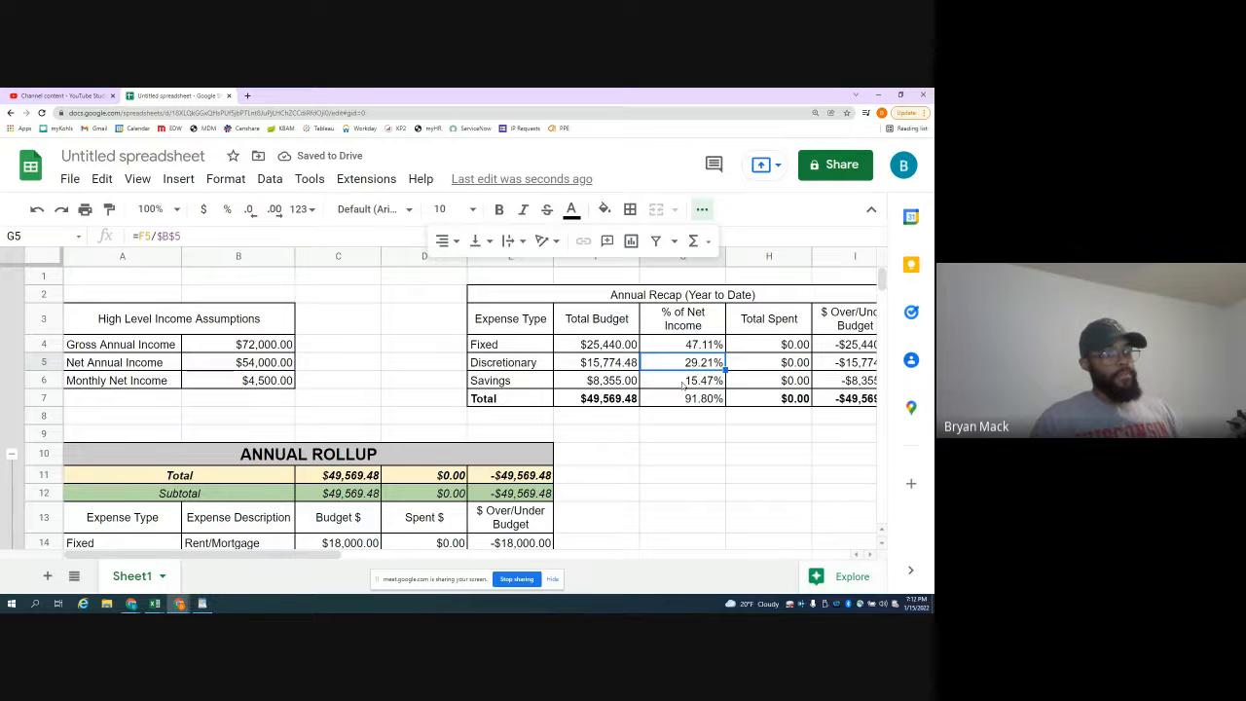
{"action": "double_click", "coordinate": [683, 381]}
{"action": "key", "text": "Escape"}
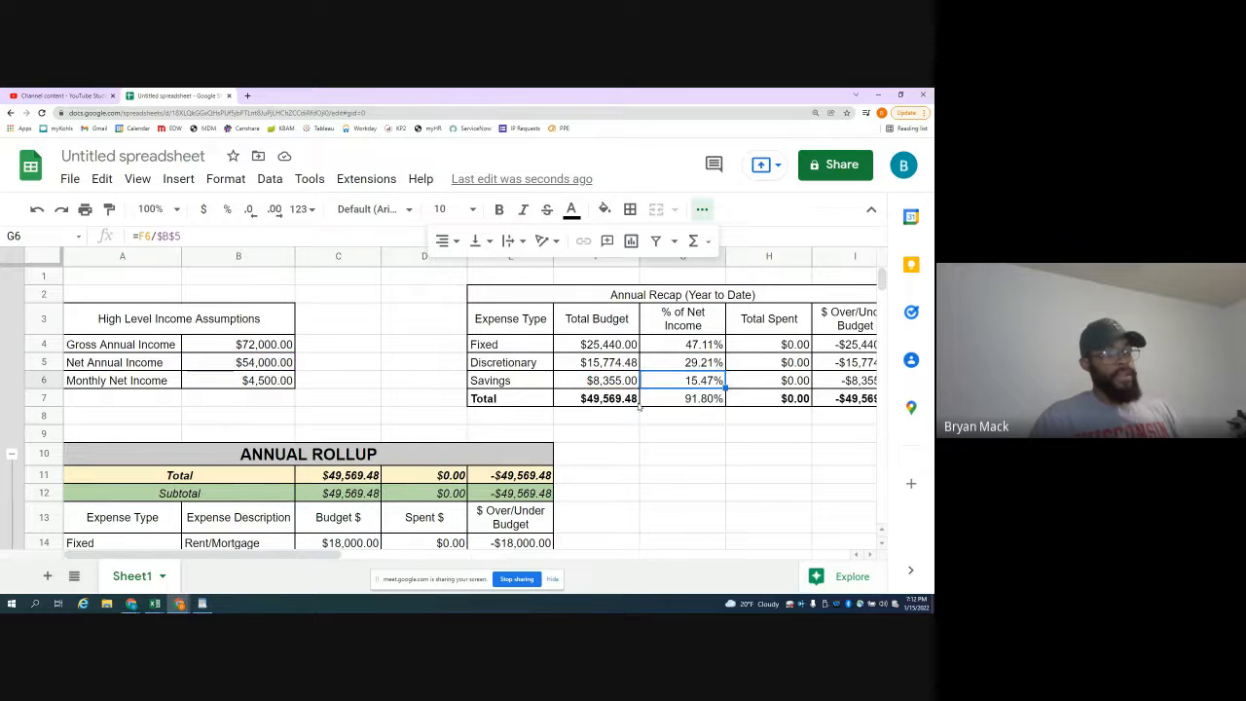
{"action": "key", "text": "Down"}
{"action": "key", "text": "Return"}
{"action": "key", "text": "Escape"}
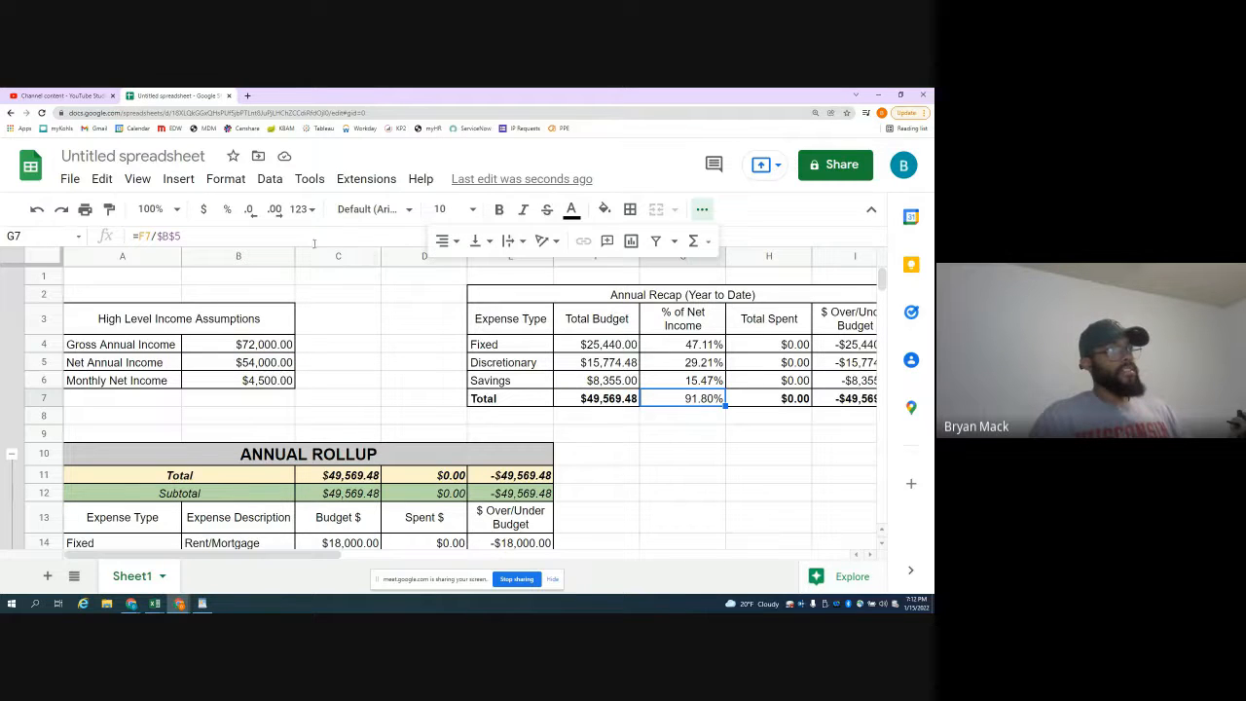
{"action": "left_click", "coordinate": [503, 211]}
{"action": "left_click", "coordinate": [536, 345]}
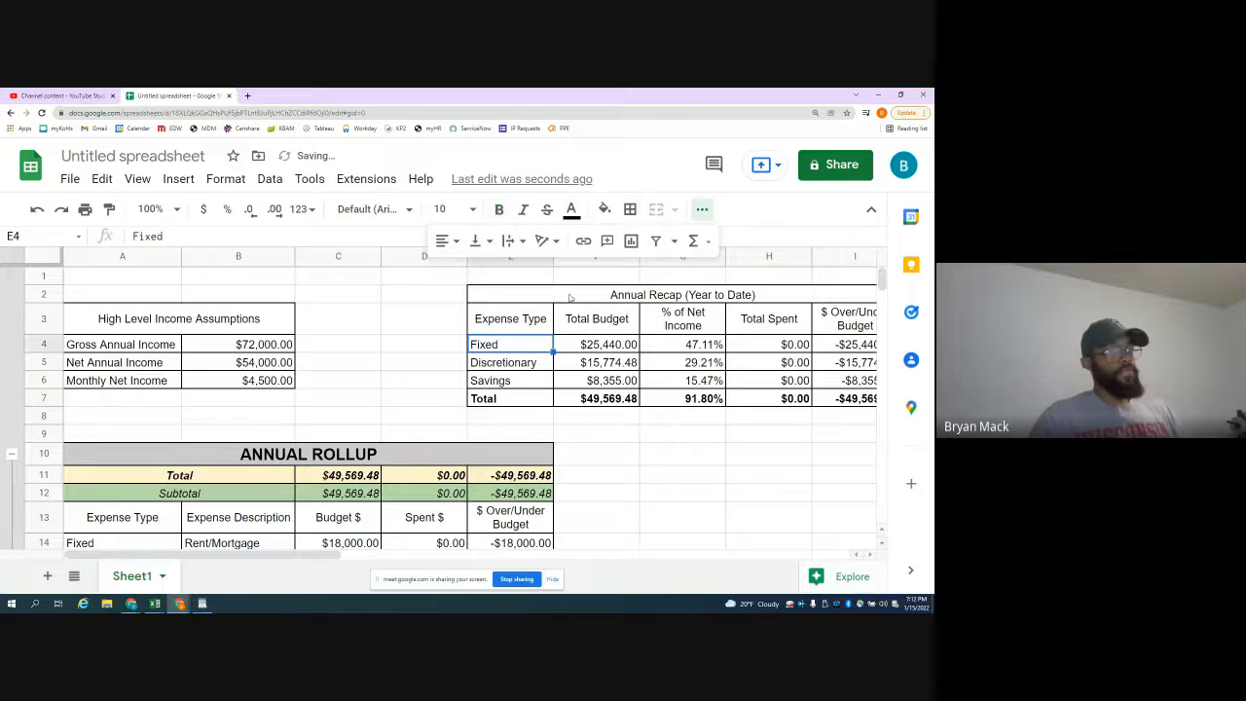
- Fill the Annual Recap title cell E2:I2 with light blue and make its text bold
{"action": "left_click", "coordinate": [570, 298]}
{"action": "left_click", "coordinate": [604, 210]}
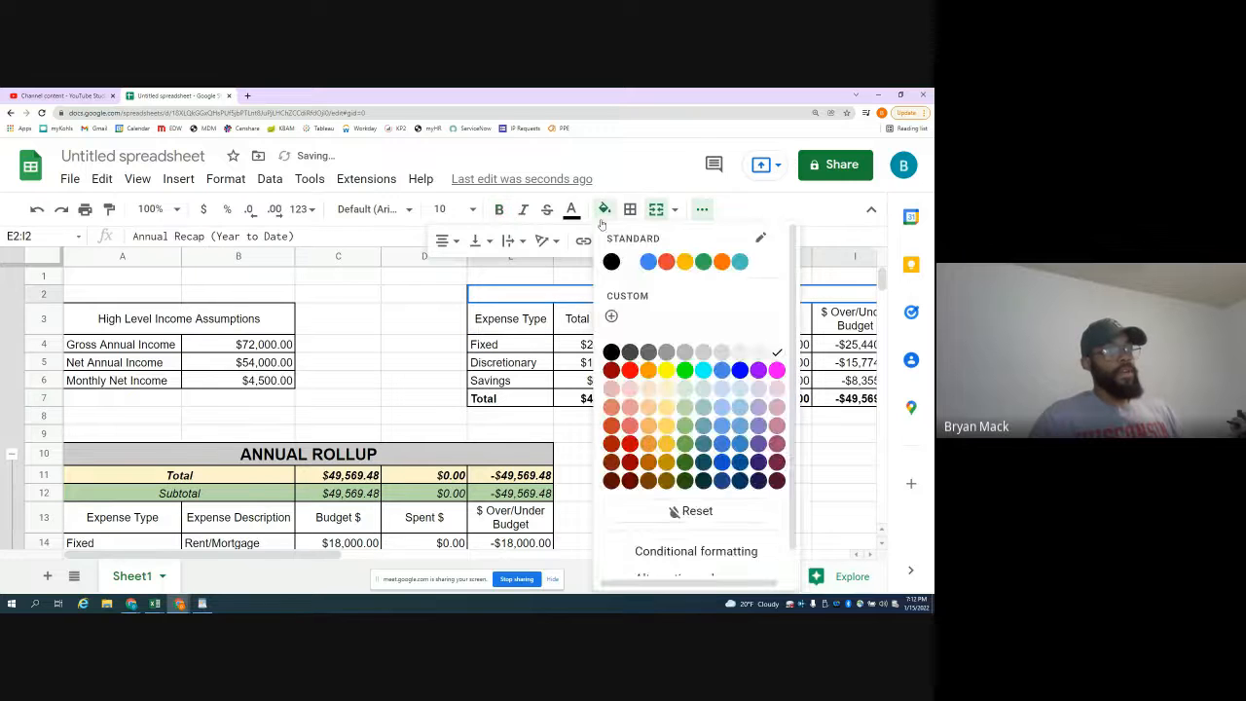
{"action": "left_click", "coordinate": [723, 408]}
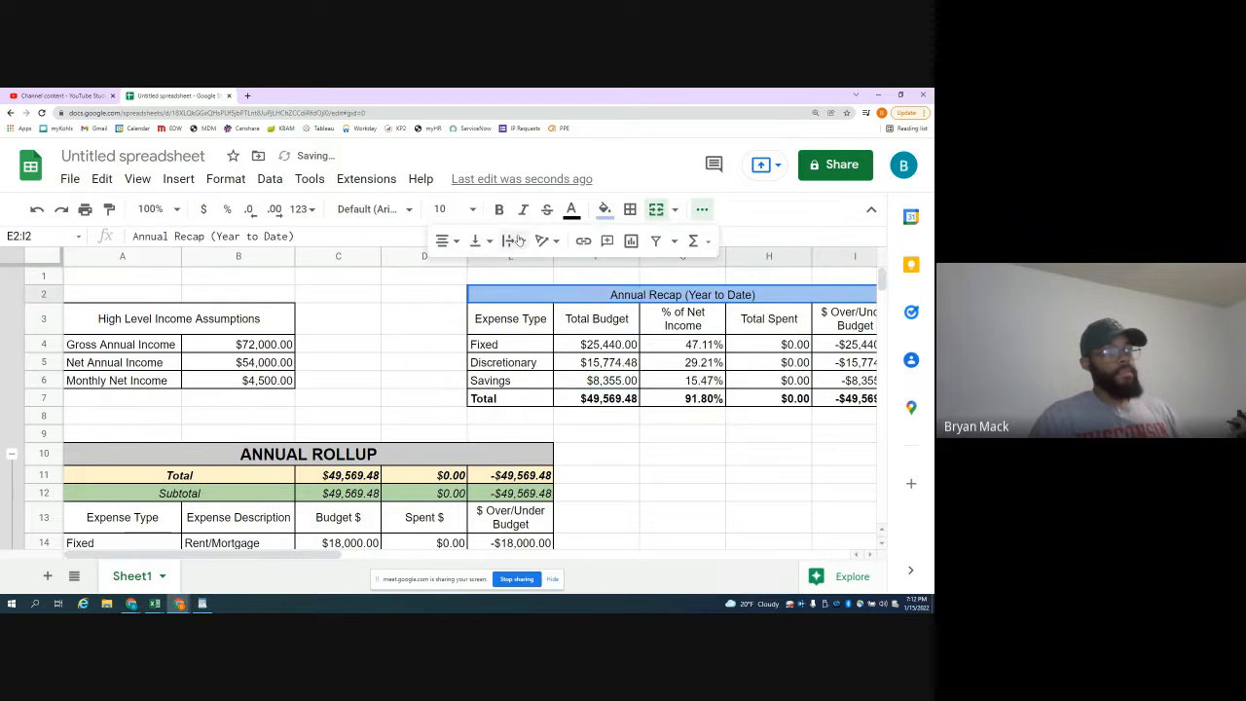
{"action": "left_click", "coordinate": [499, 209]}
{"action": "left_click", "coordinate": [607, 362]}
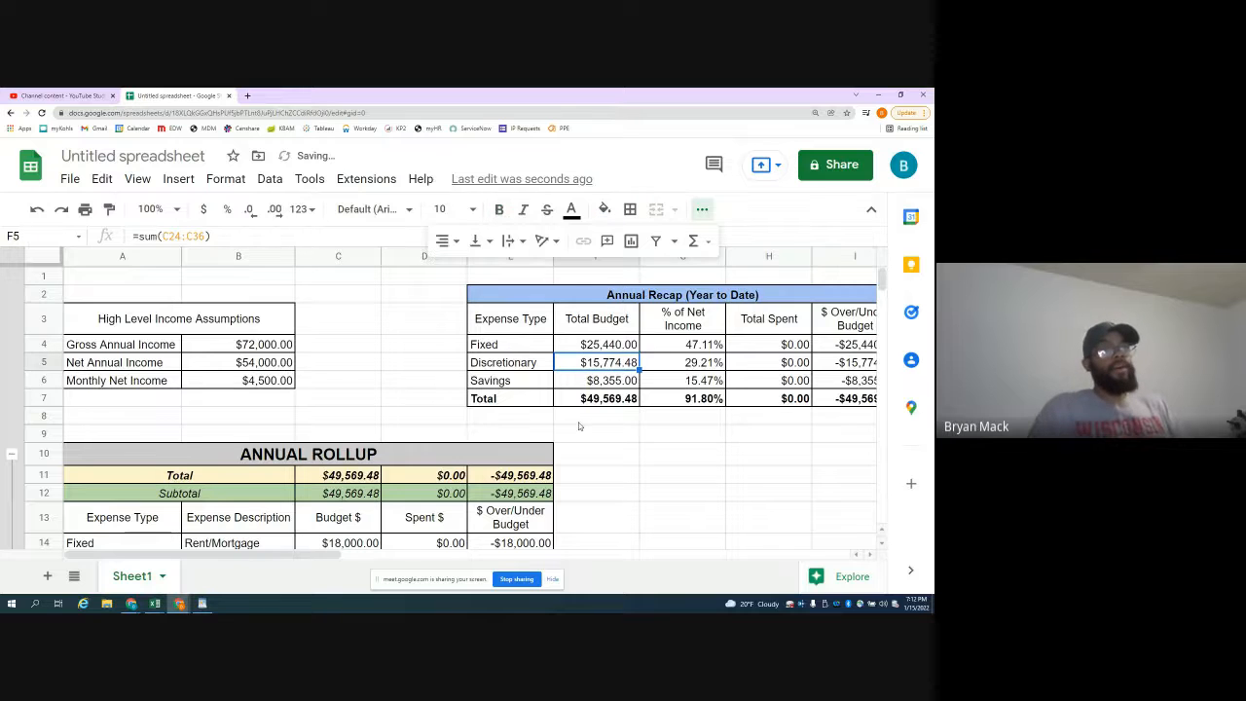
- Collapse the row group under the ANNUAL ROLLUP heading and bring the rest of the Annual Recap table into view
{"action": "scroll", "coordinate": [574, 421], "scroll_direction": "down", "scroll_amount": 1}
{"action": "scroll", "coordinate": [562, 410], "scroll_direction": "up", "scroll_amount": 1}
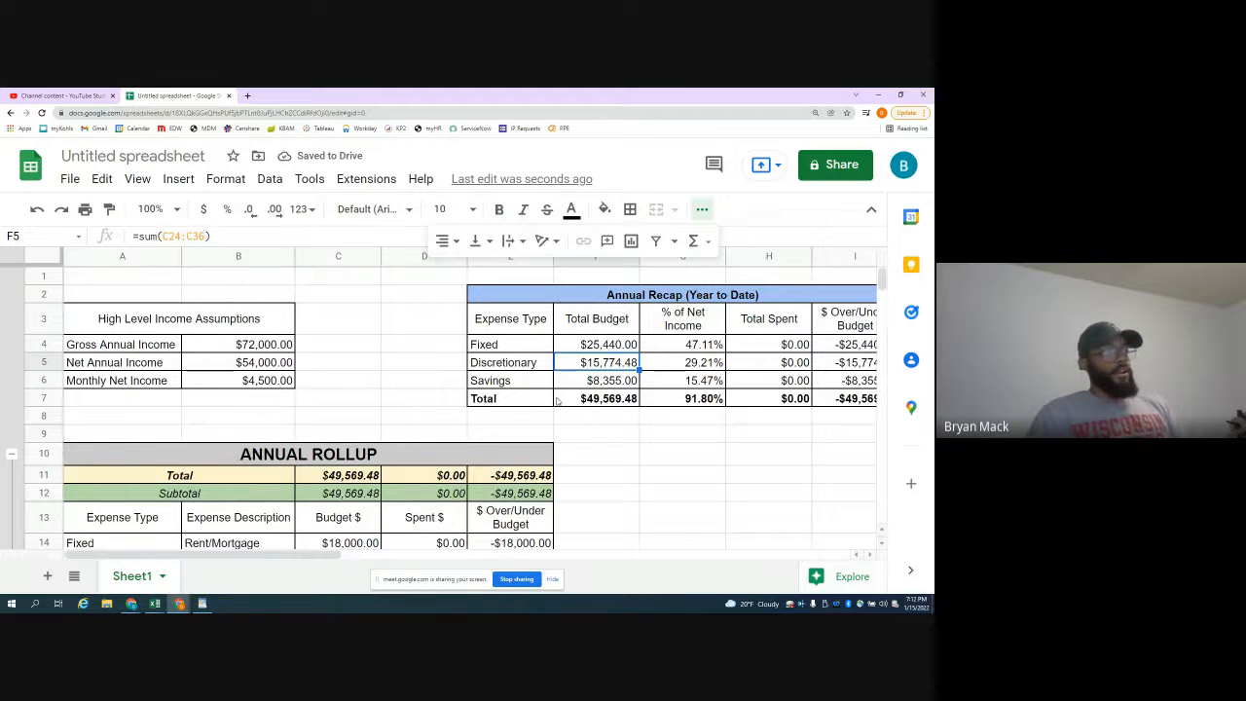
{"action": "left_click", "coordinate": [398, 383]}
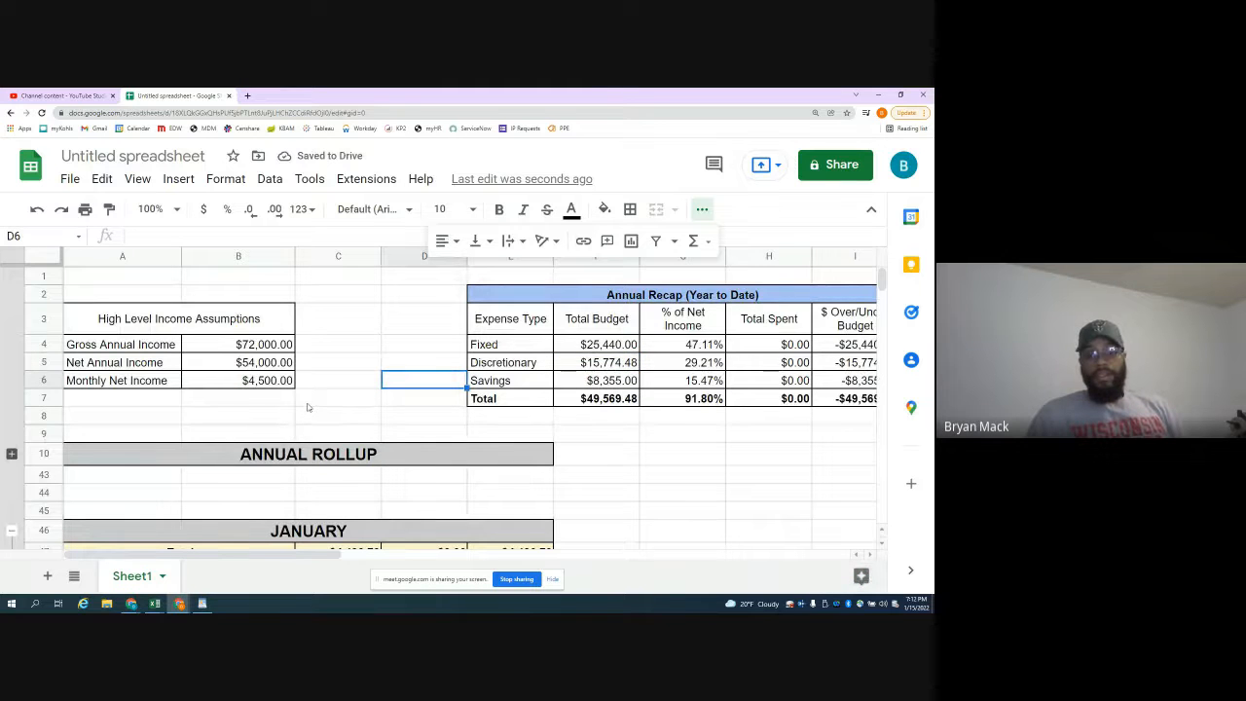
{"action": "left_click_drag", "start_coordinate": [296, 554], "coordinate": [482, 554]}
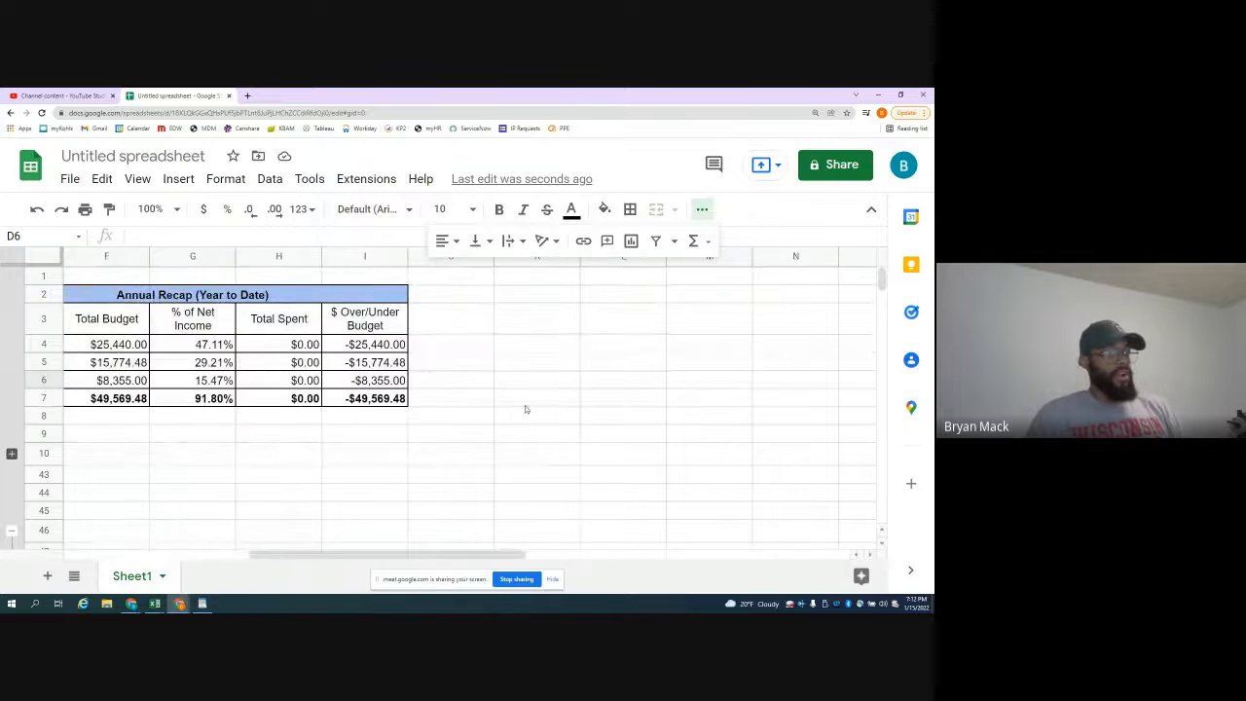
- Add the label Net Earnings in cell K6 beside the Annual Recap table
{"action": "left_click", "coordinate": [534, 382]}
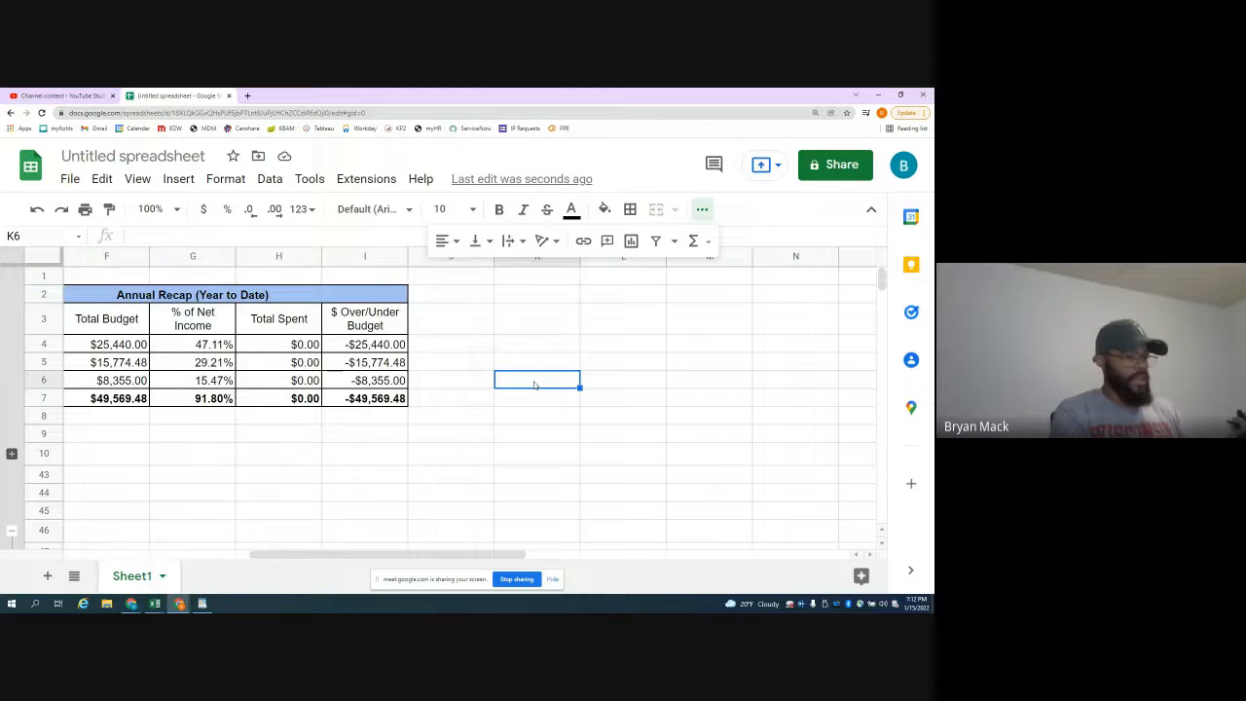
{"action": "type", "text": "Net Ea"}
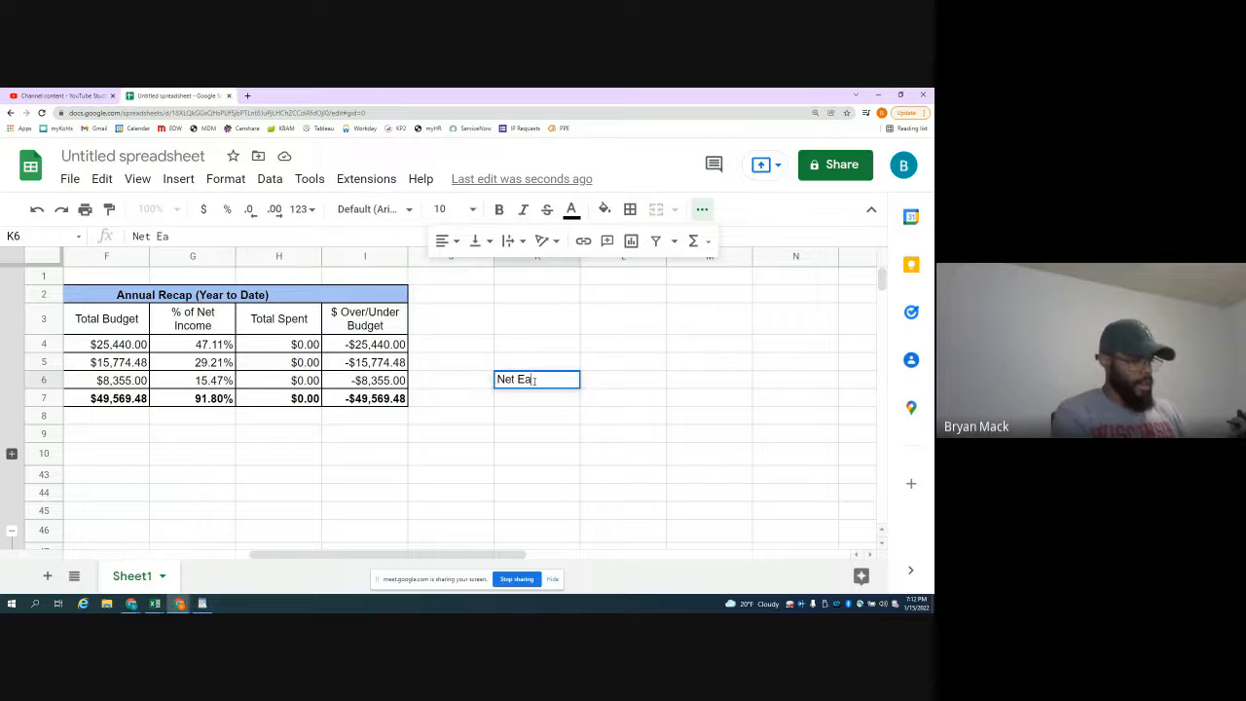
{"action": "type", "text": "rnings"}
{"action": "key", "text": "Return"}
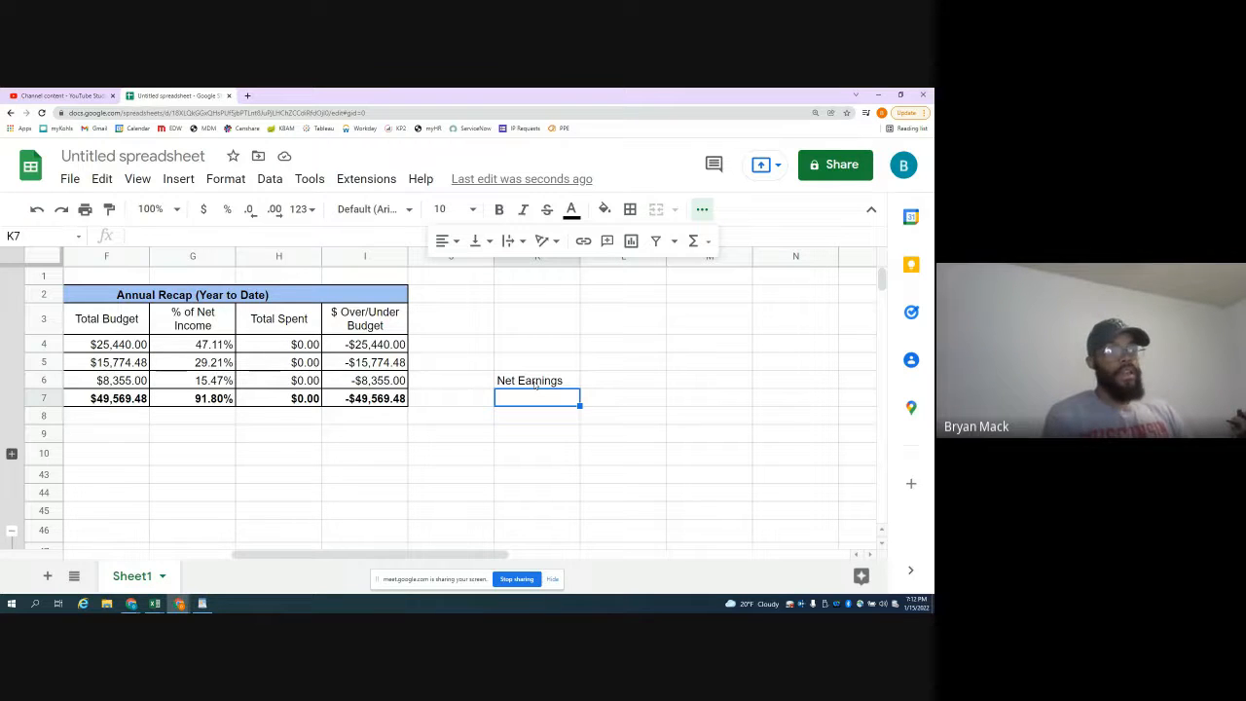
- Enter a formula in K7 that subtracts the total spent from the net annual income, =B5-H7
{"action": "type", "text": "="}
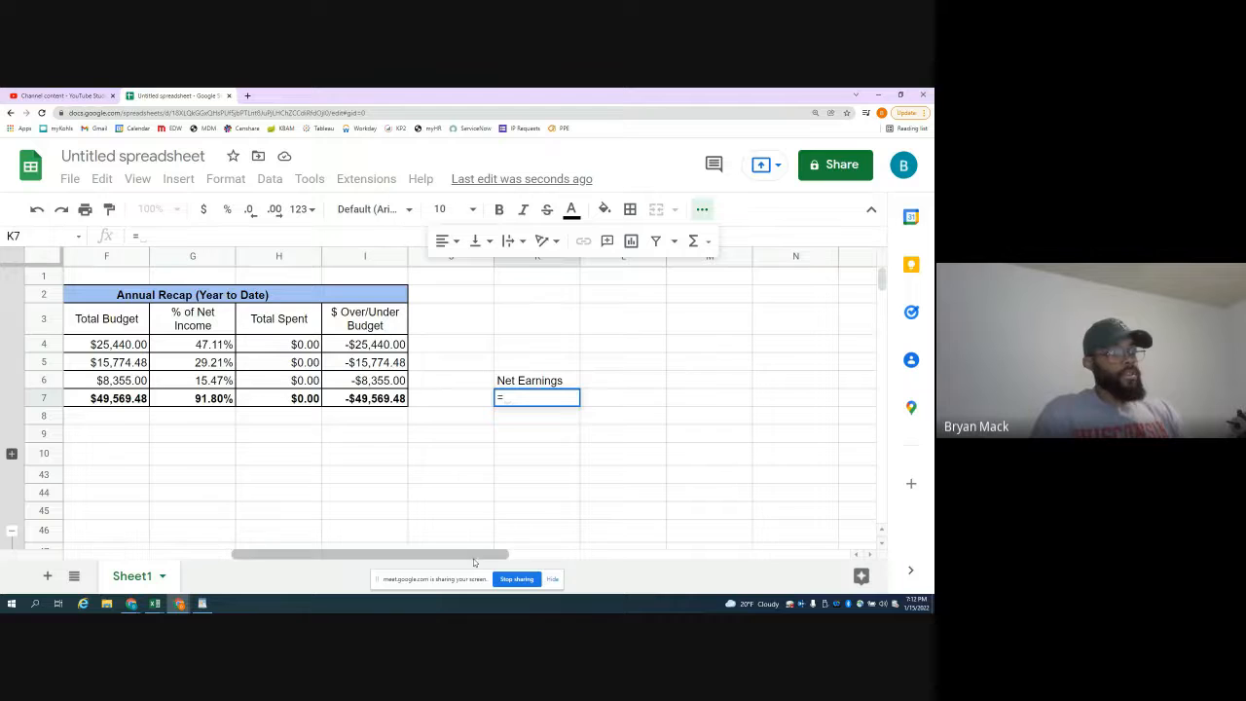
{"action": "left_click_drag", "start_coordinate": [474, 556], "coordinate": [315, 560]}
{"action": "left_click", "coordinate": [241, 367]}
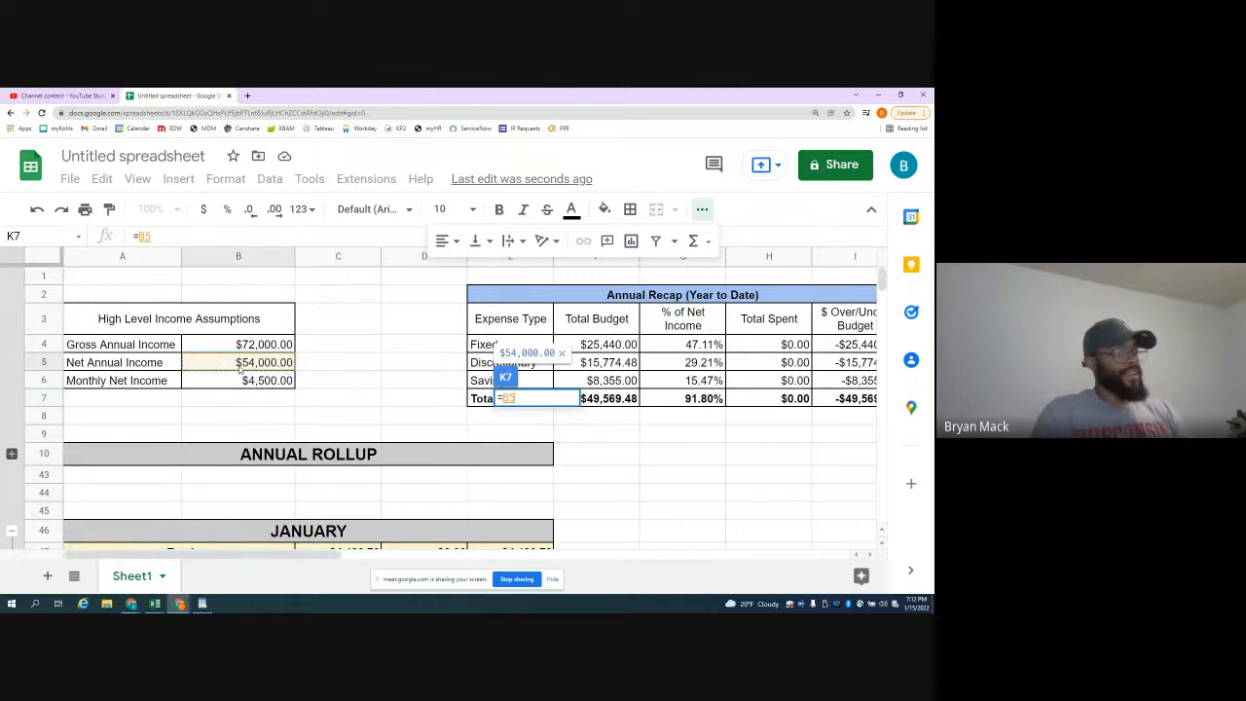
{"action": "type", "text": "-"}
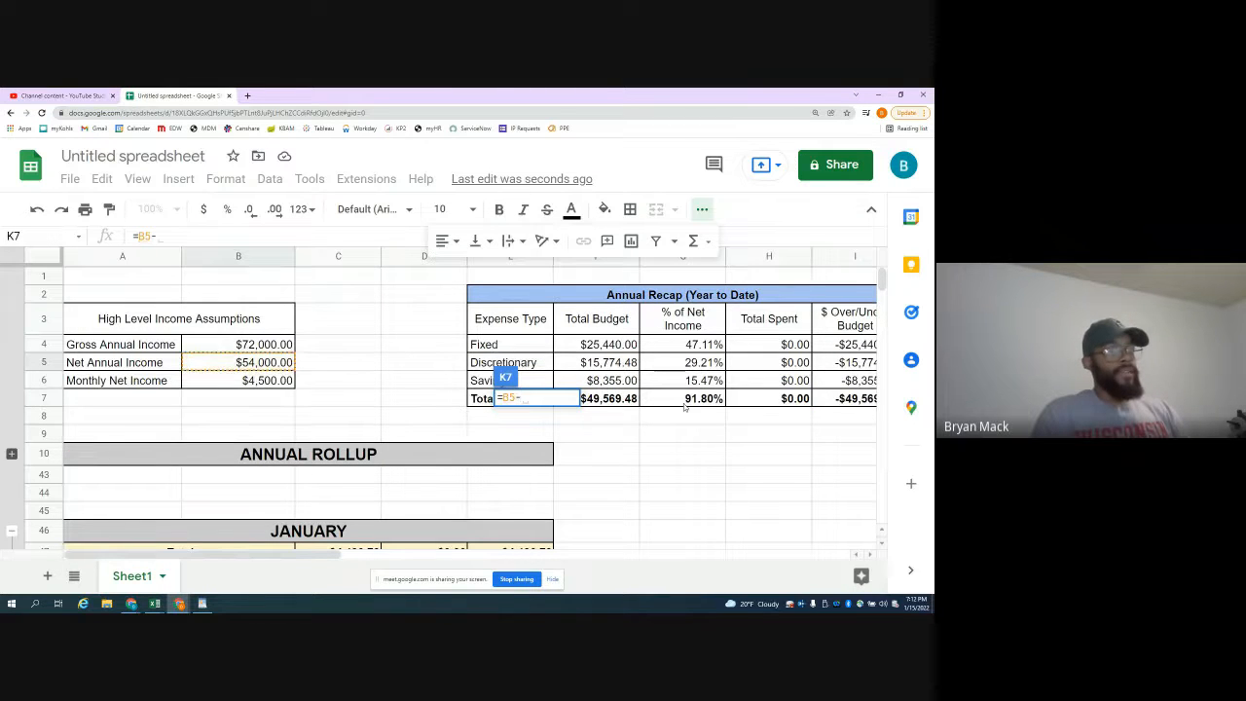
{"action": "left_click", "coordinate": [775, 403]}
{"action": "key", "text": "Return"}
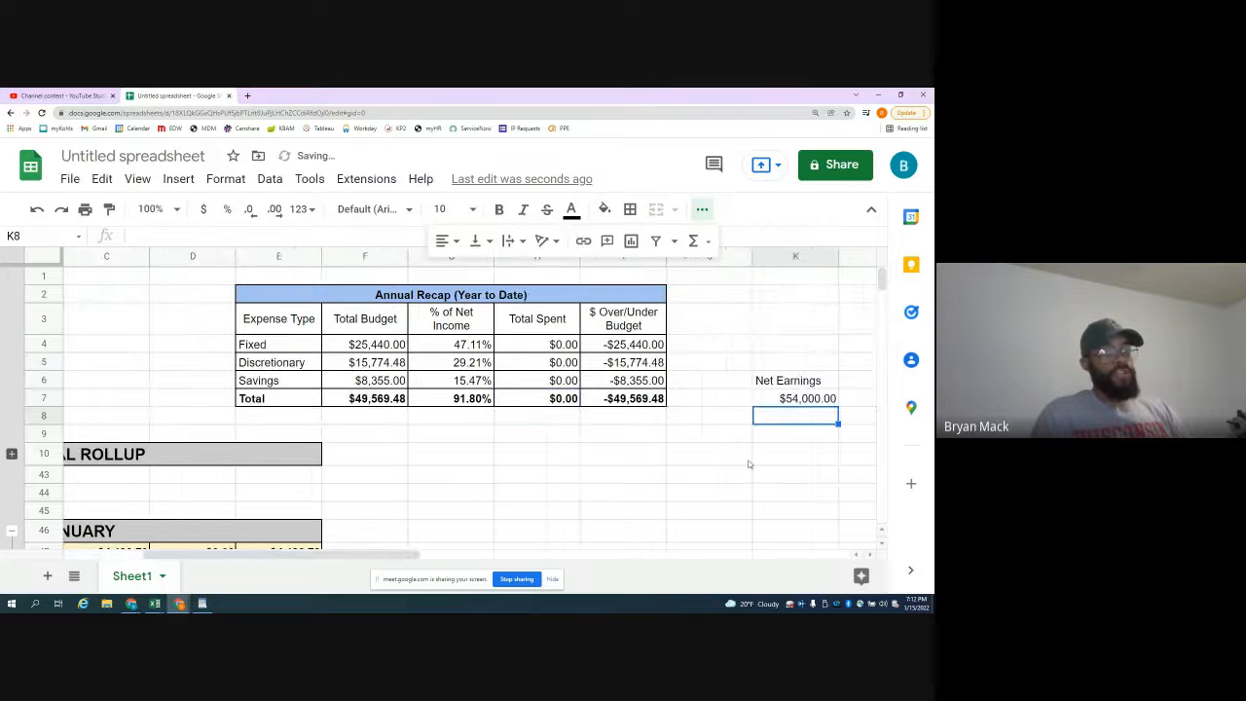
- Center the Net Earnings label and amount in K6:K7 and apply borders to both cells
{"action": "left_click_drag", "start_coordinate": [795, 381], "coordinate": [795, 401]}
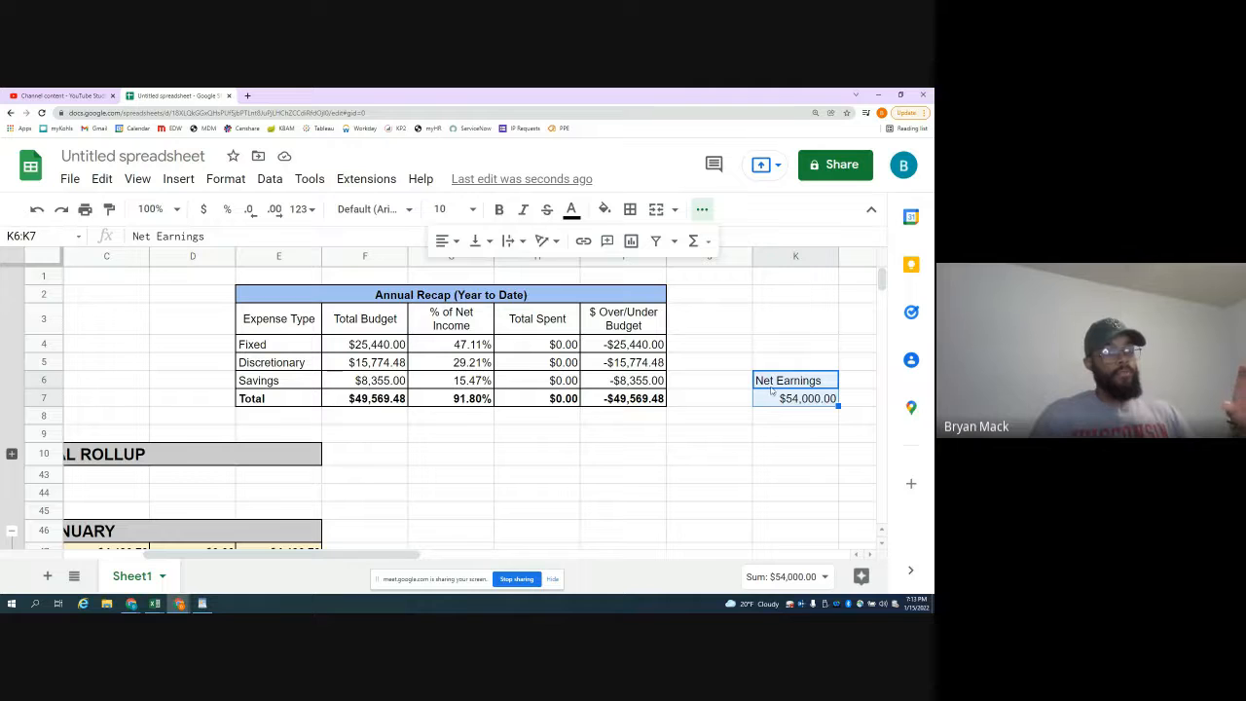
{"action": "left_click_drag", "start_coordinate": [419, 555], "coordinate": [593, 555]}
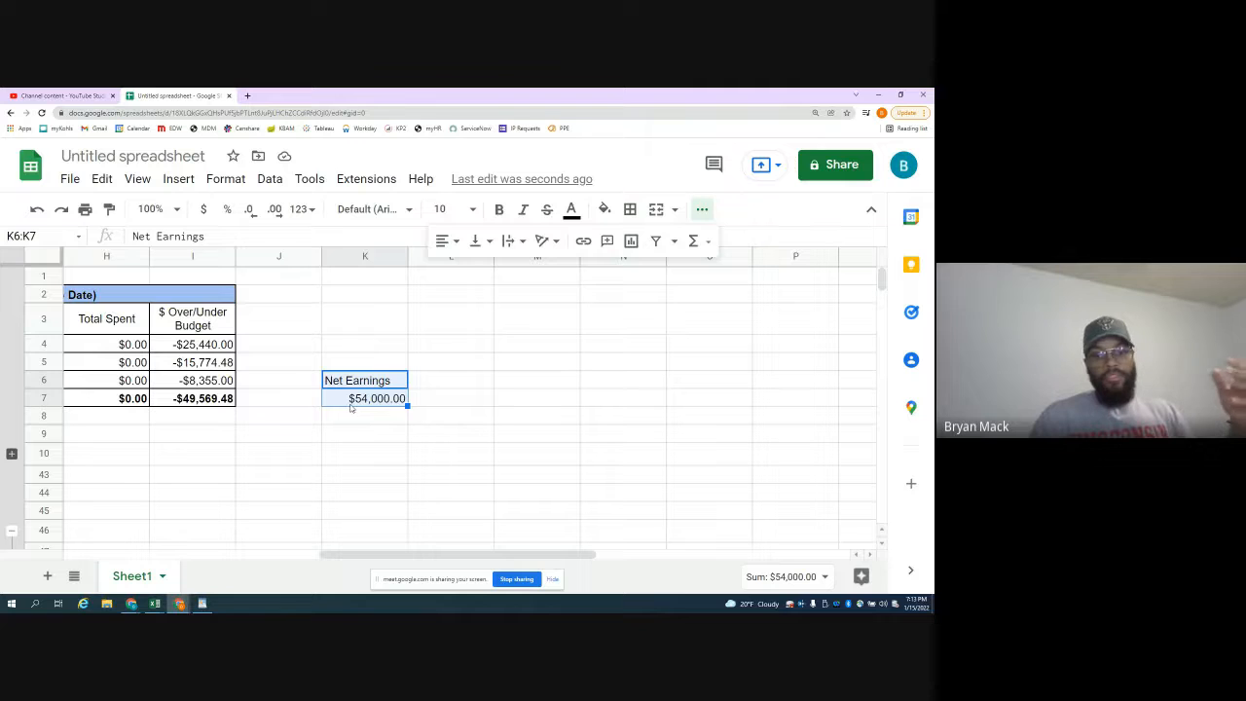
{"action": "left_click", "coordinate": [446, 241]}
{"action": "left_click", "coordinate": [464, 271]}
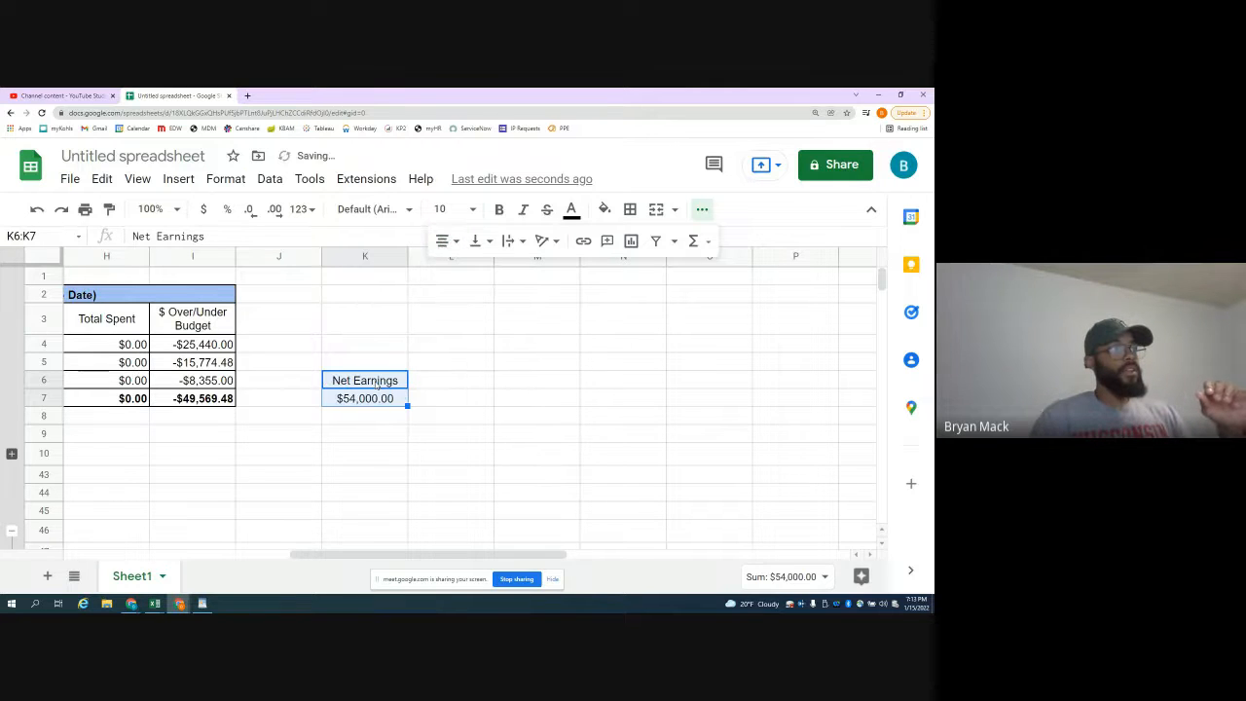
{"action": "left_click", "coordinate": [629, 209]}
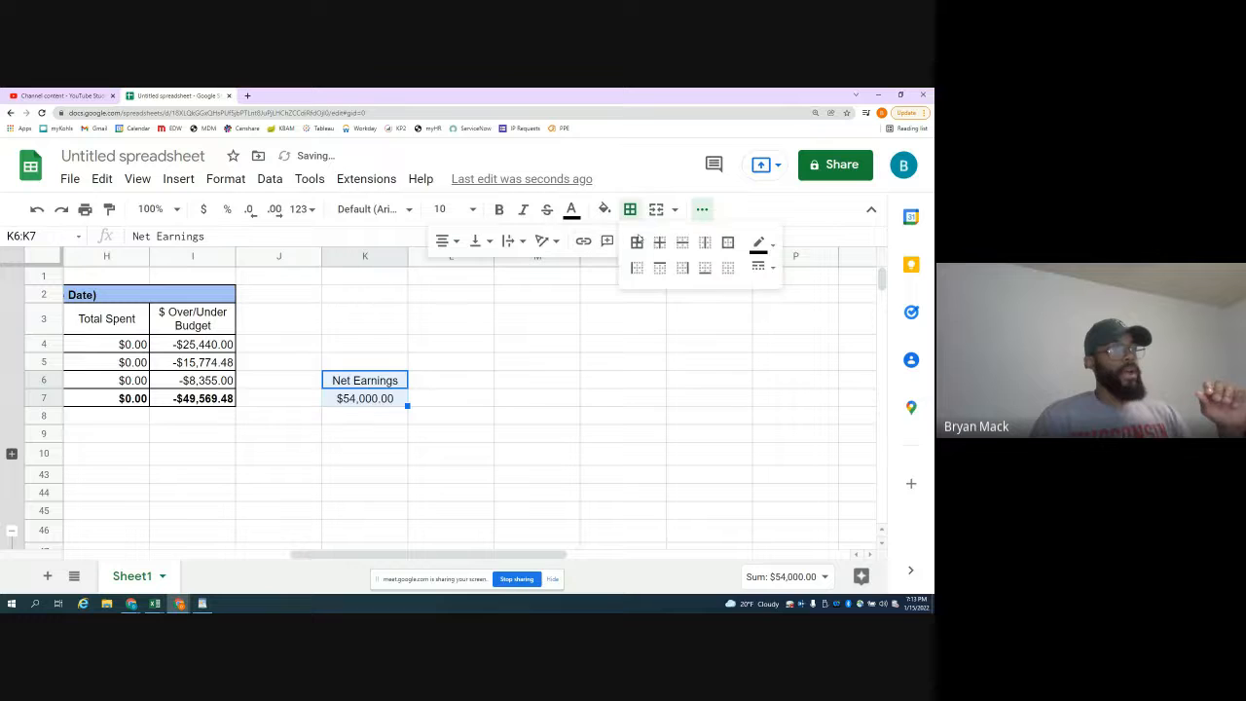
- Make the Net Earnings label in K6 bold and fill the amount cell K7 with yellow
{"action": "left_click", "coordinate": [364, 380]}
{"action": "left_click", "coordinate": [499, 209]}
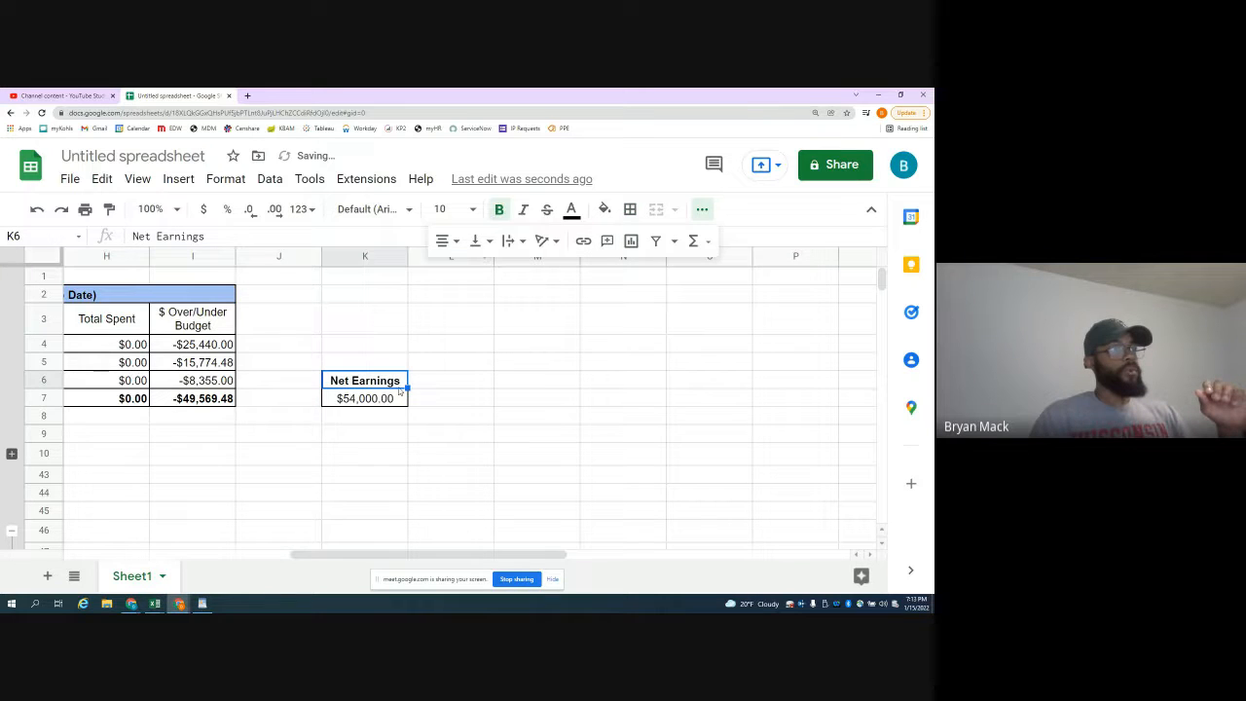
{"action": "left_click", "coordinate": [386, 400]}
{"action": "left_click", "coordinate": [605, 209]}
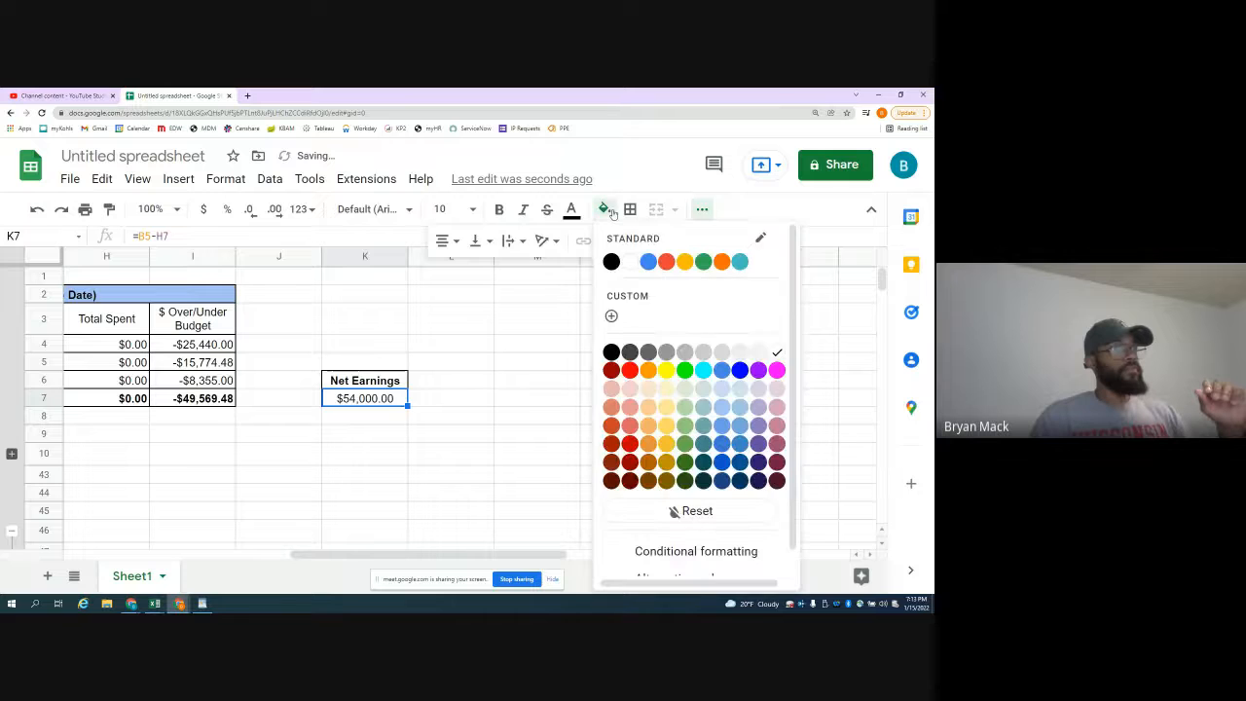
{"action": "left_click", "coordinate": [665, 371]}
{"action": "left_click", "coordinate": [506, 345]}
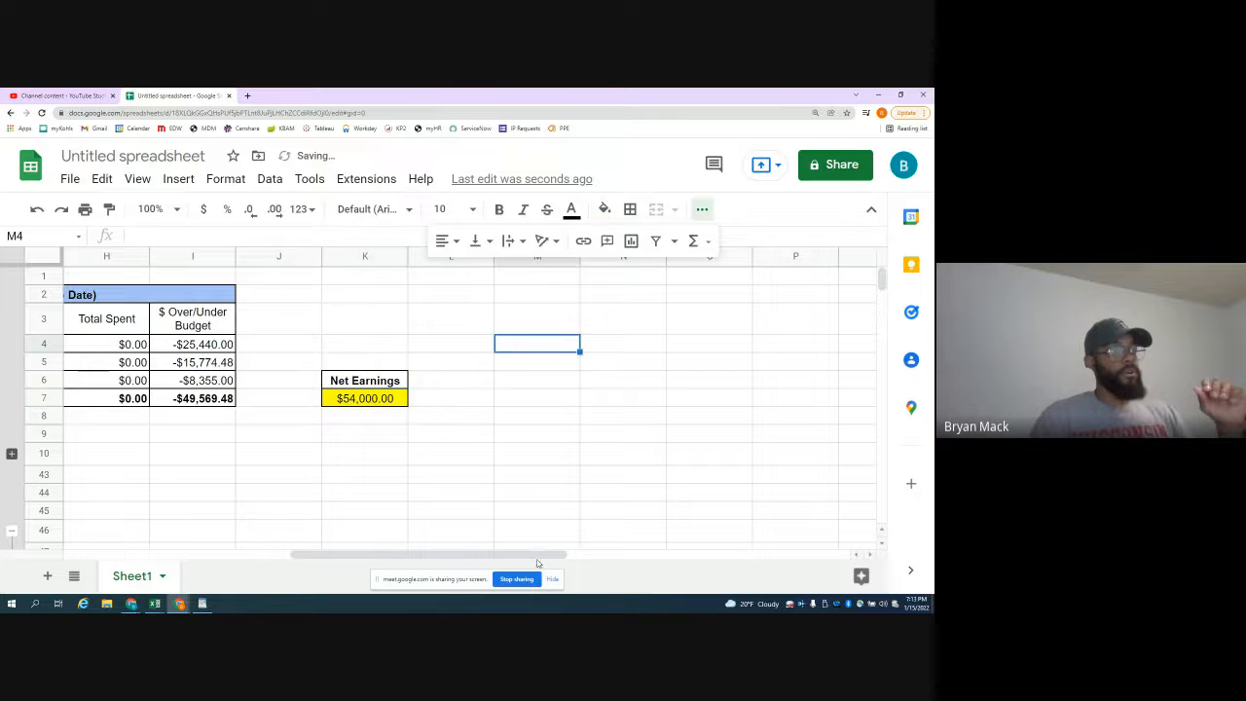
- Go to the January table and select the Rent/Mortgage cell D50 in its Spent $ column
{"action": "left_click_drag", "start_coordinate": [537, 555], "coordinate": [281, 563]}
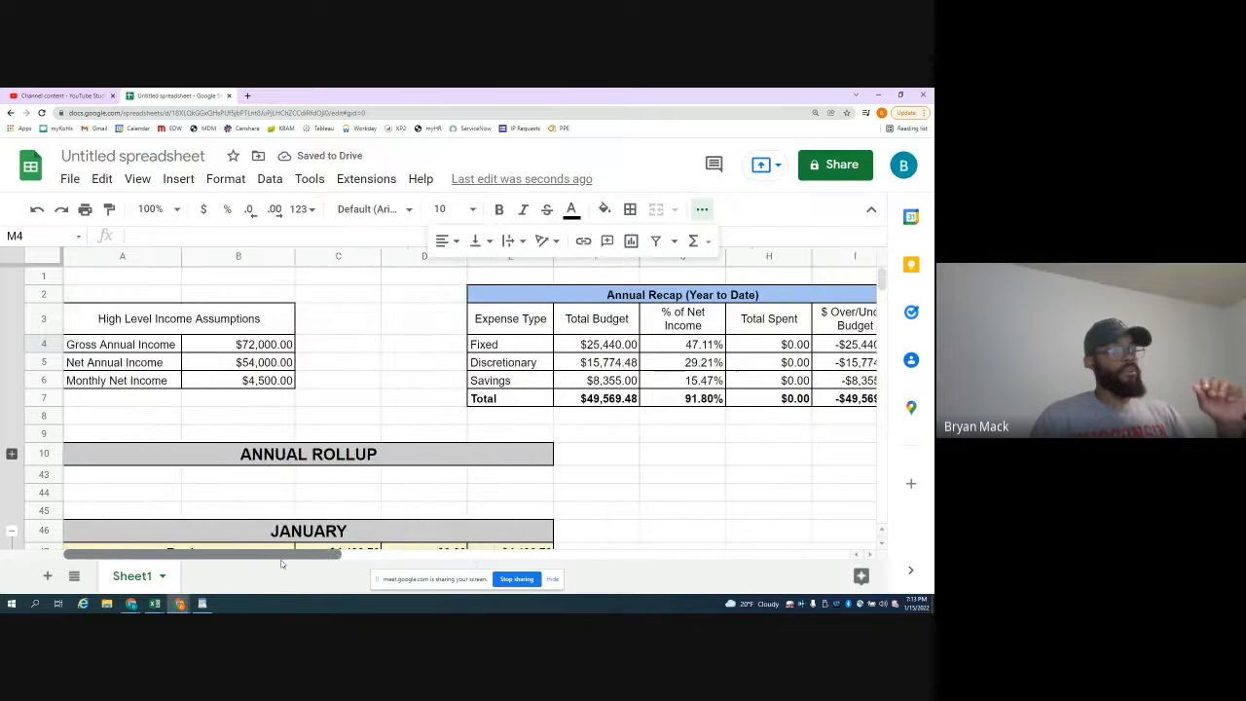
{"action": "scroll", "coordinate": [273, 422], "scroll_direction": "down", "scroll_amount": 5}
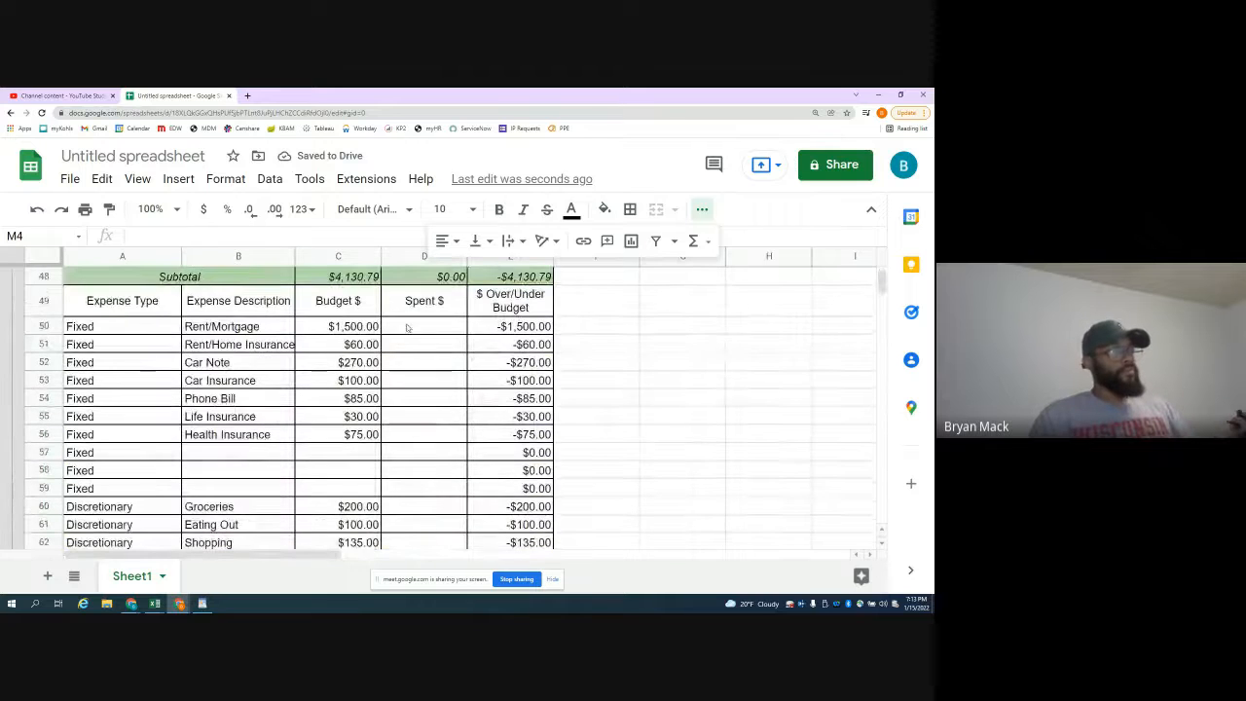
{"action": "left_click", "coordinate": [407, 327]}
{"action": "scroll", "coordinate": [418, 389], "scroll_direction": "up", "scroll_amount": 2}
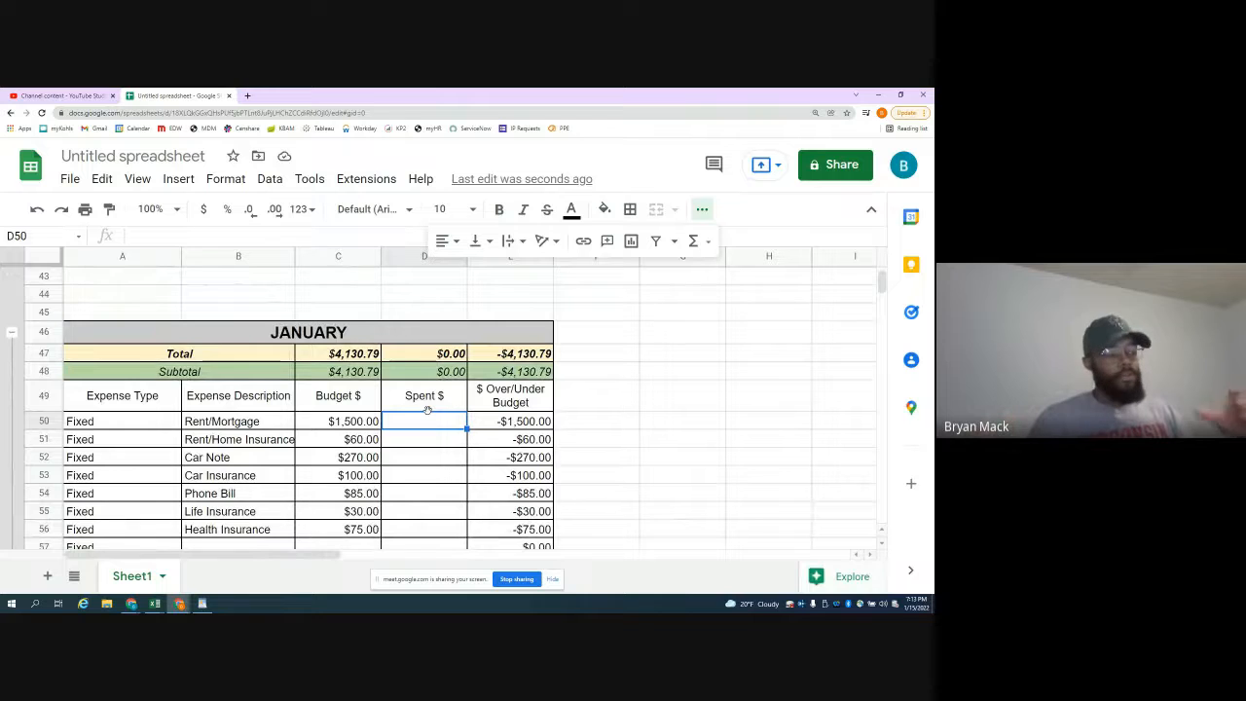
{"action": "scroll", "coordinate": [403, 442], "scroll_direction": "down", "scroll_amount": 1}
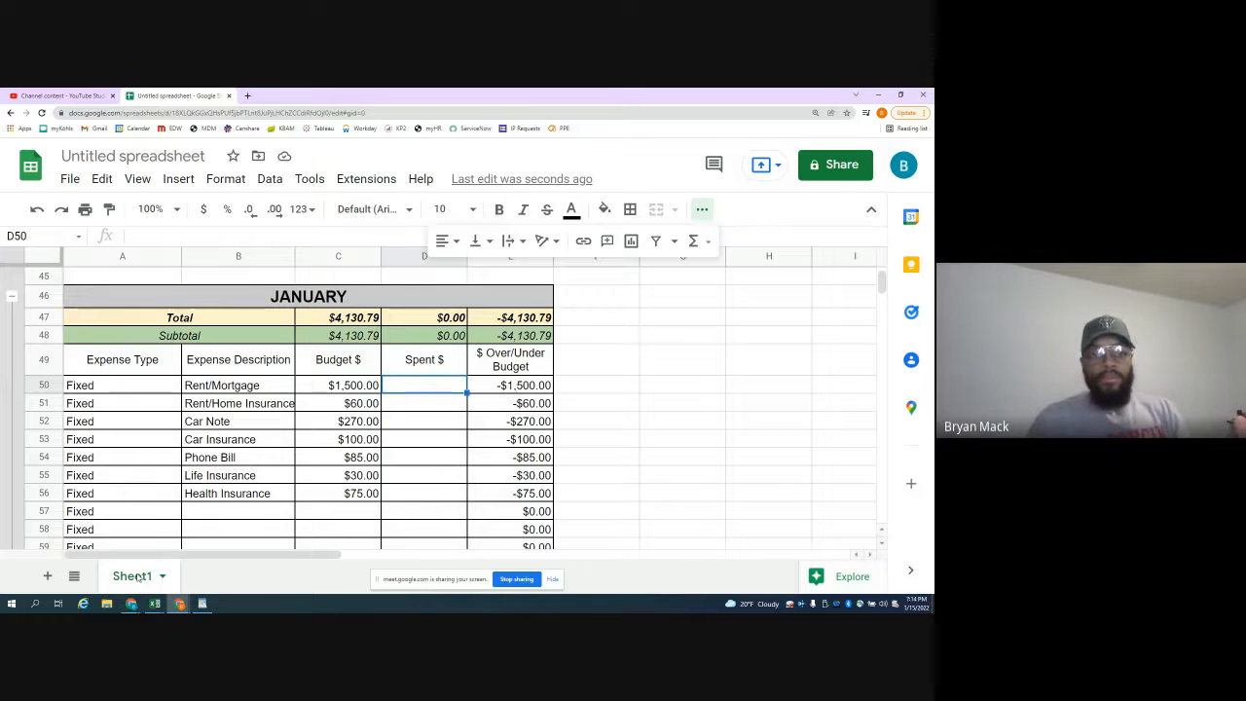
{"action": "left_click", "coordinate": [66, 181]}
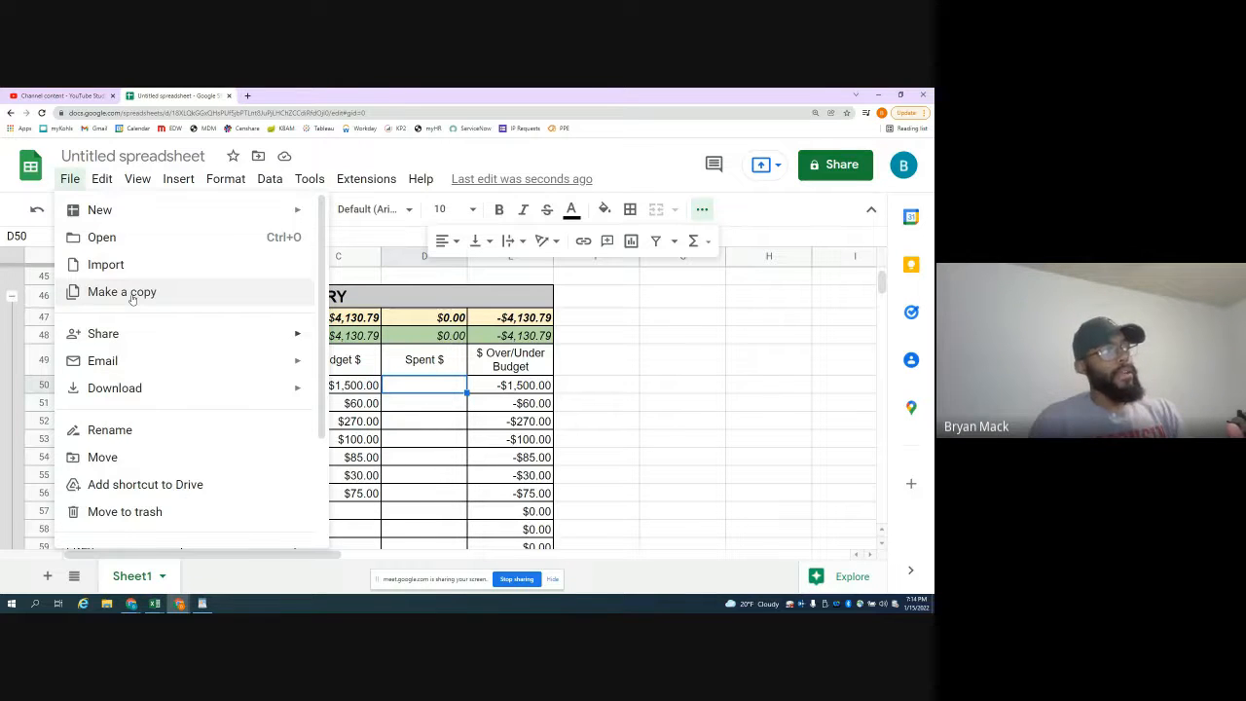
{"action": "left_click", "coordinate": [658, 340]}
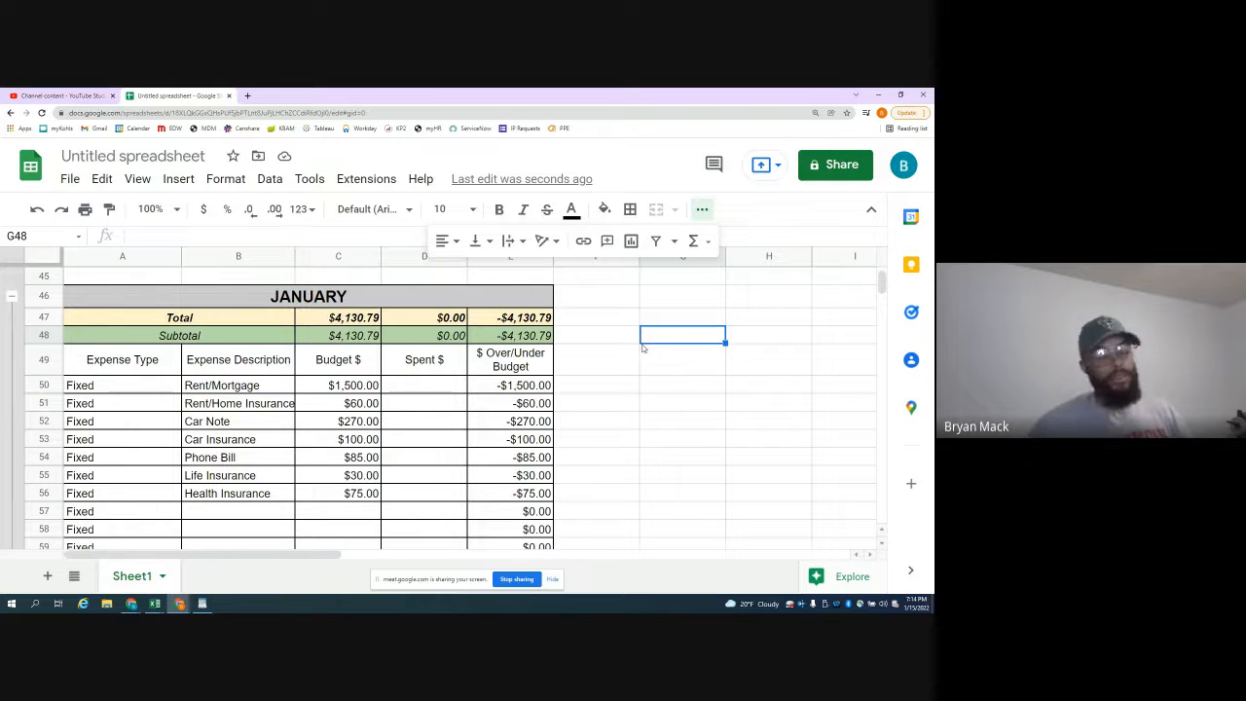
- Copy January's Fixed budget amounts C50:C56 into the Spent $ cells D50:D56 with a special paste
{"action": "left_click", "coordinate": [419, 392]}
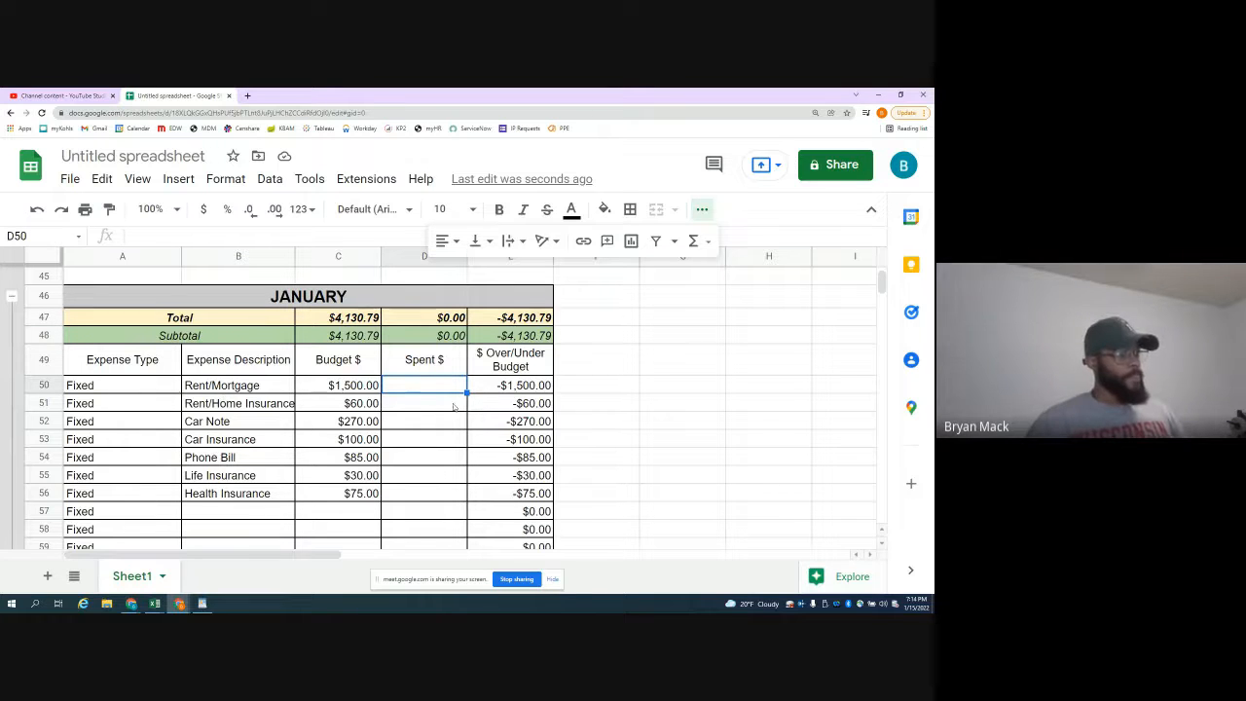
{"action": "left_click_drag", "start_coordinate": [347, 385], "coordinate": [357, 497]}
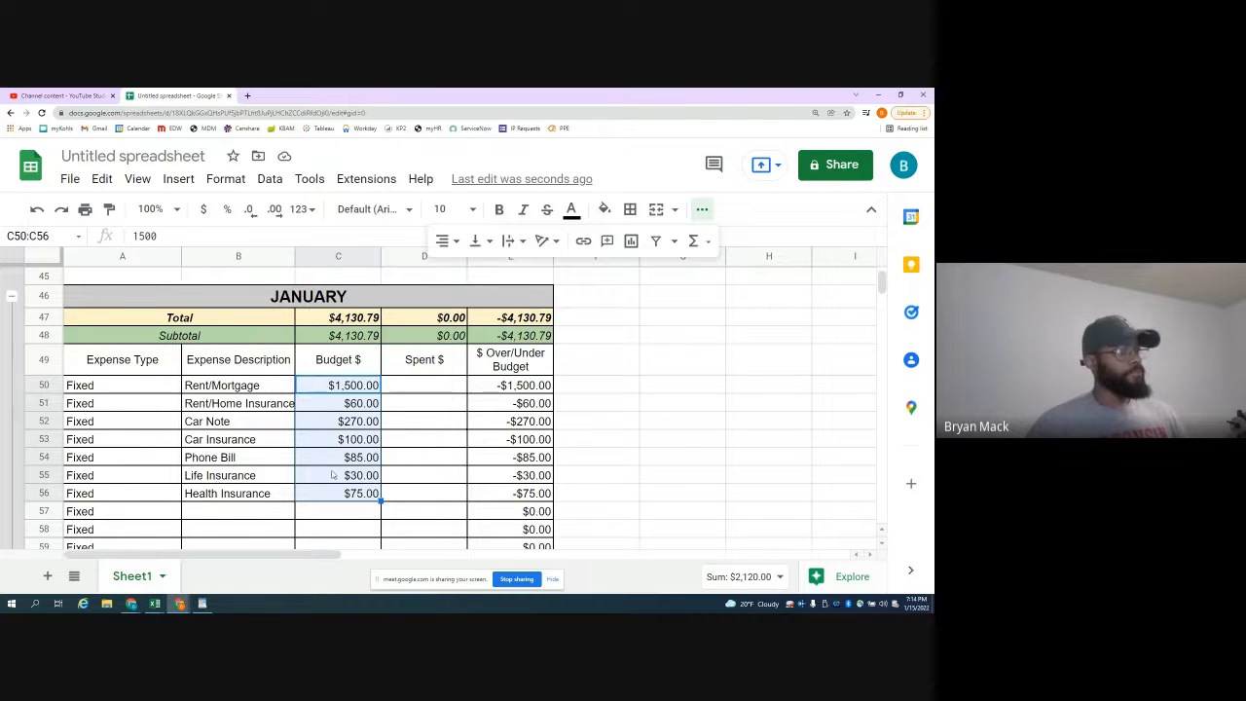
{"action": "key", "text": "ctrl+c"}
{"action": "left_click", "coordinate": [426, 392]}
{"action": "right_click", "coordinate": [425, 395]}
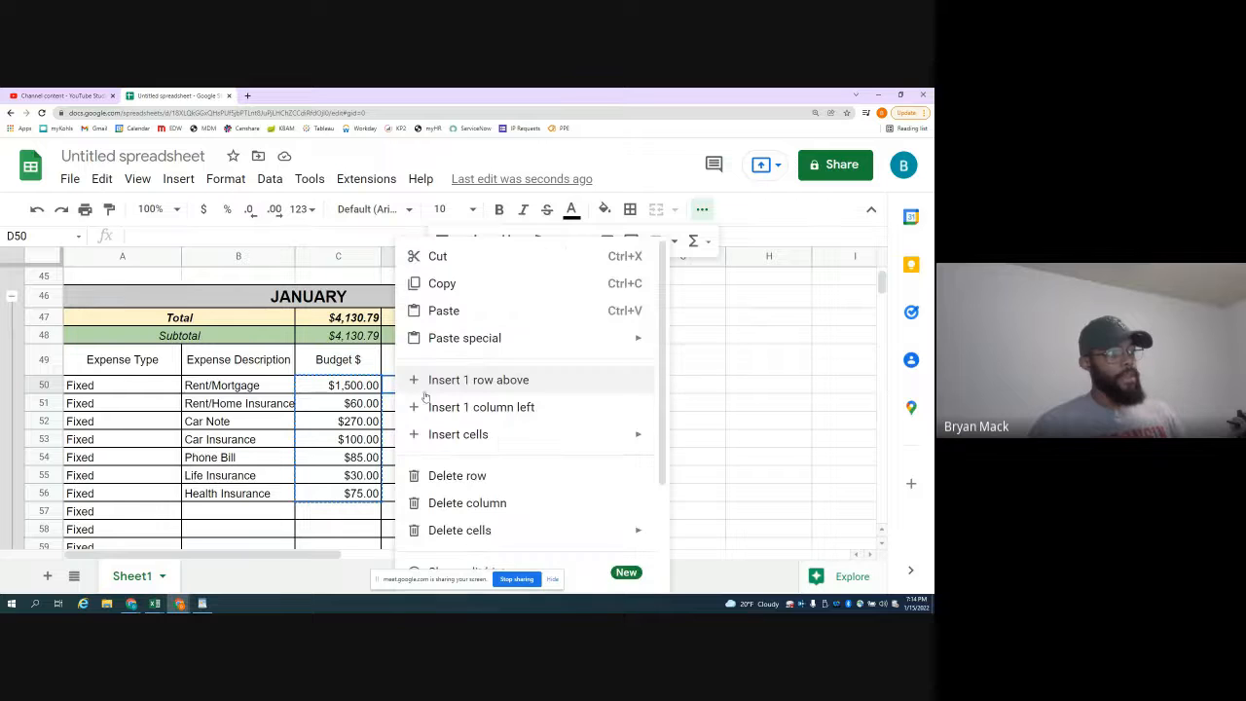
{"action": "mouse_move", "coordinate": [467, 338]}
{"action": "left_click", "coordinate": [696, 337]}
- Check how the January Fixed spending carries into the Annual Recap table and inspect the Total percentage formula in G7
{"action": "scroll", "coordinate": [484, 415], "scroll_direction": "down", "scroll_amount": 3}
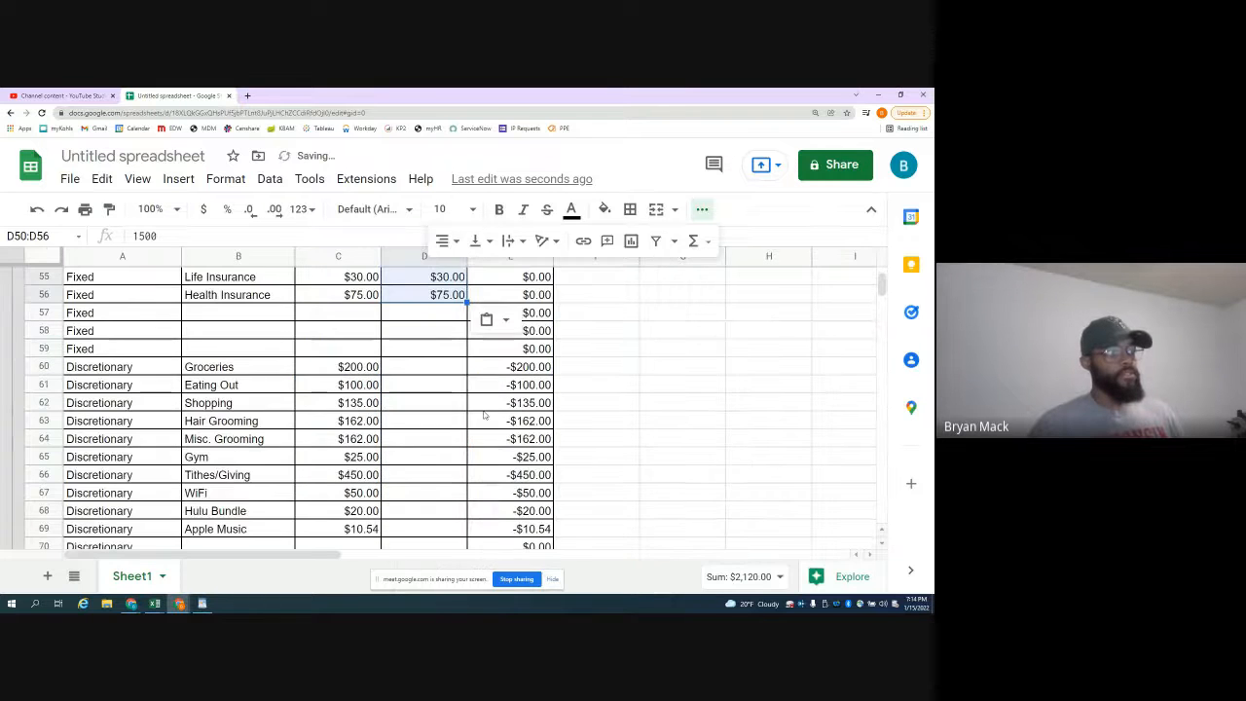
{"action": "left_click", "coordinate": [425, 384]}
{"action": "scroll", "coordinate": [432, 383], "scroll_direction": "up", "scroll_amount": 5}
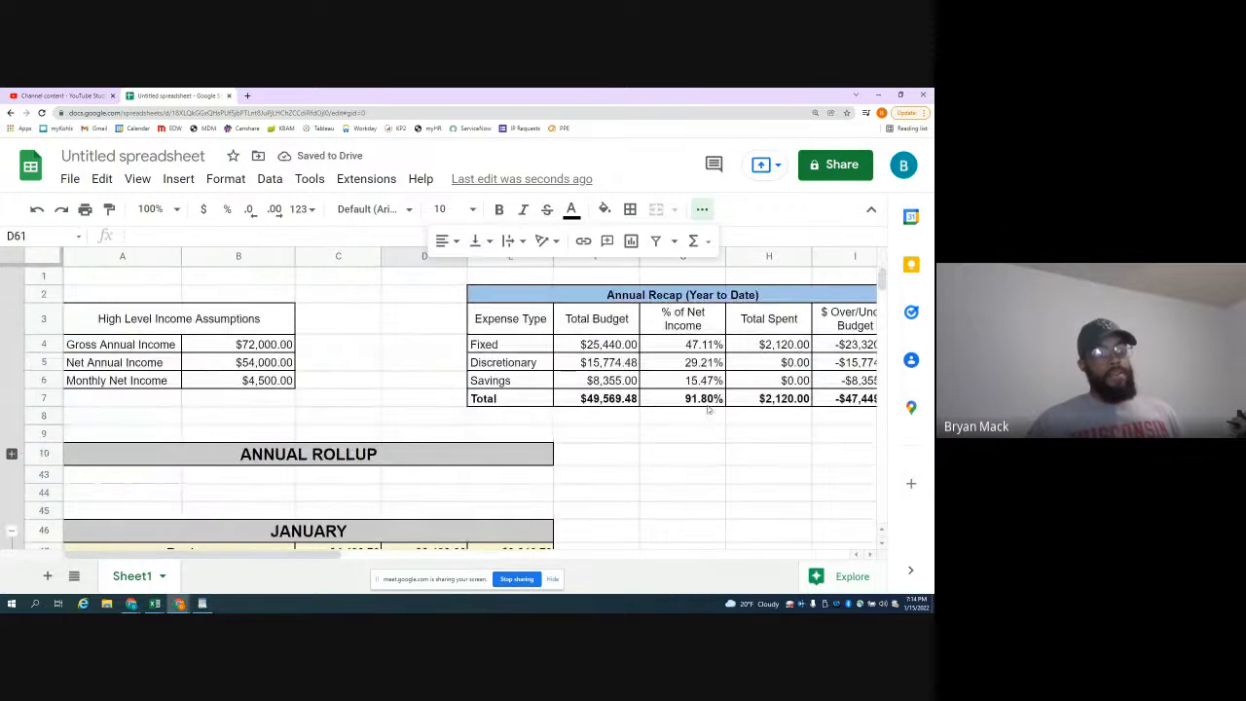
{"action": "left_click", "coordinate": [706, 405]}
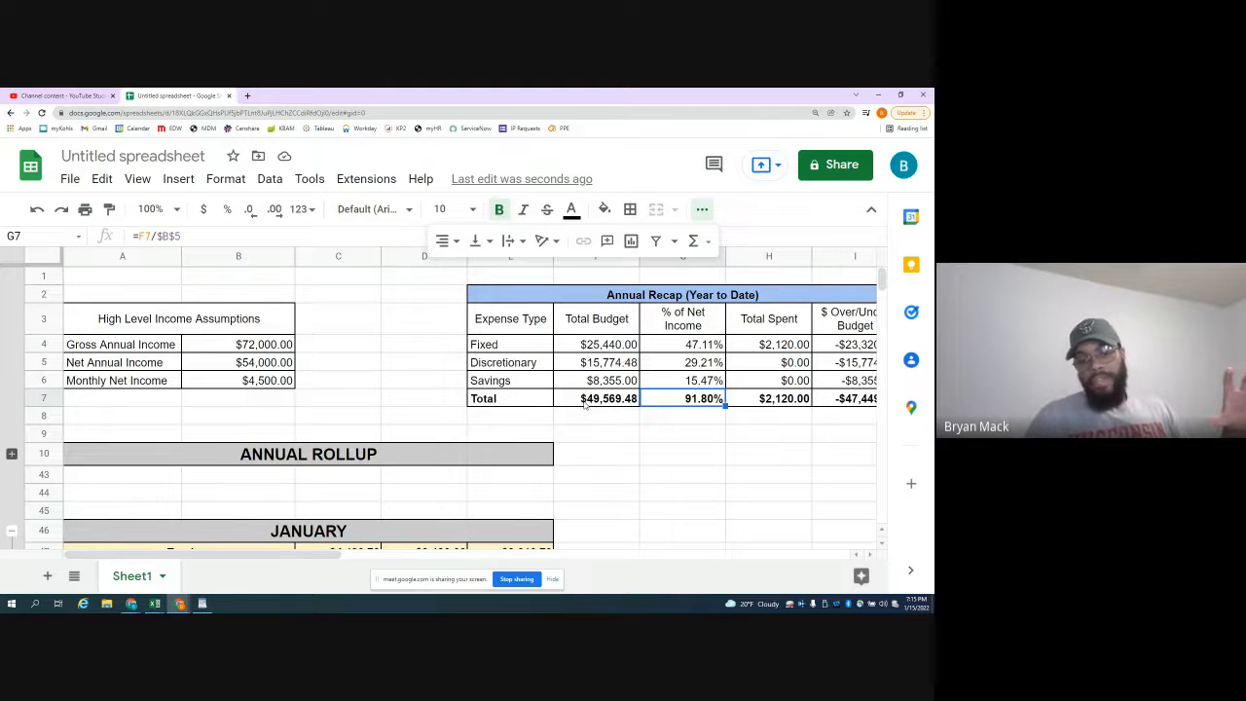
- Enter January spent amounts of 255 for Groceries in D60 and 65 for Eating Out in D61
{"action": "scroll", "coordinate": [545, 405], "scroll_direction": "down", "scroll_amount": 10}
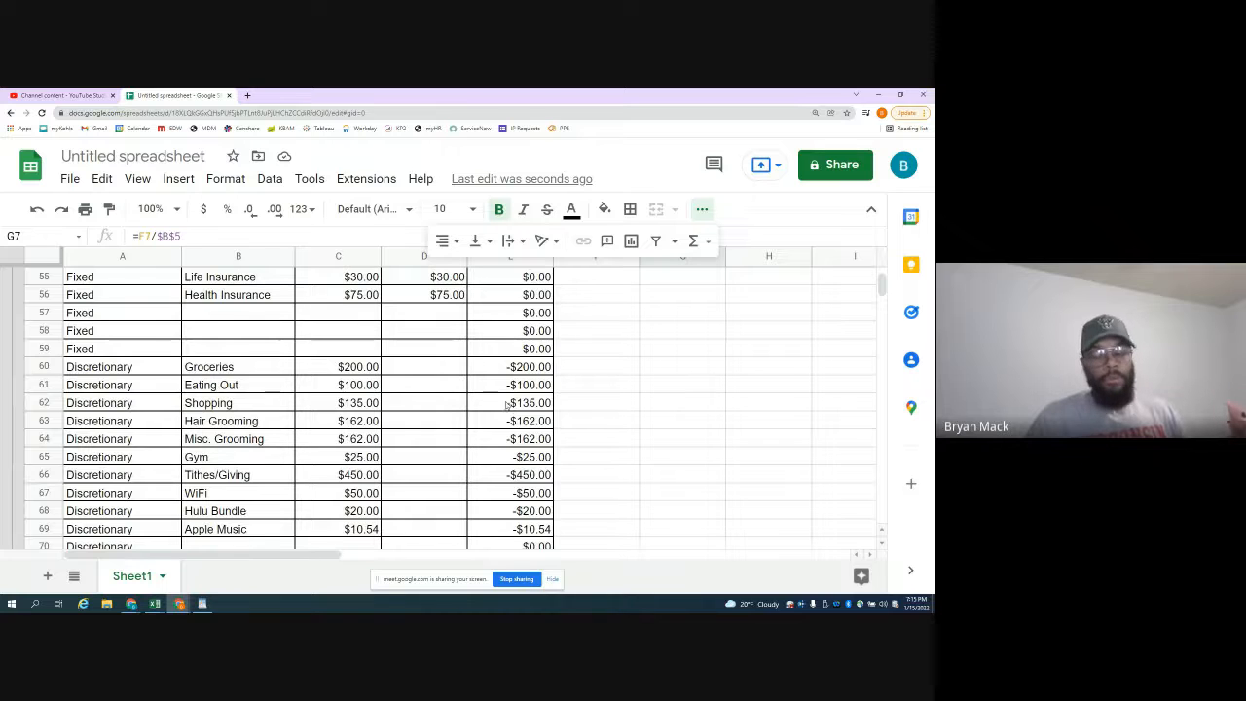
{"action": "left_click", "coordinate": [463, 368]}
{"action": "left_click", "coordinate": [329, 368]}
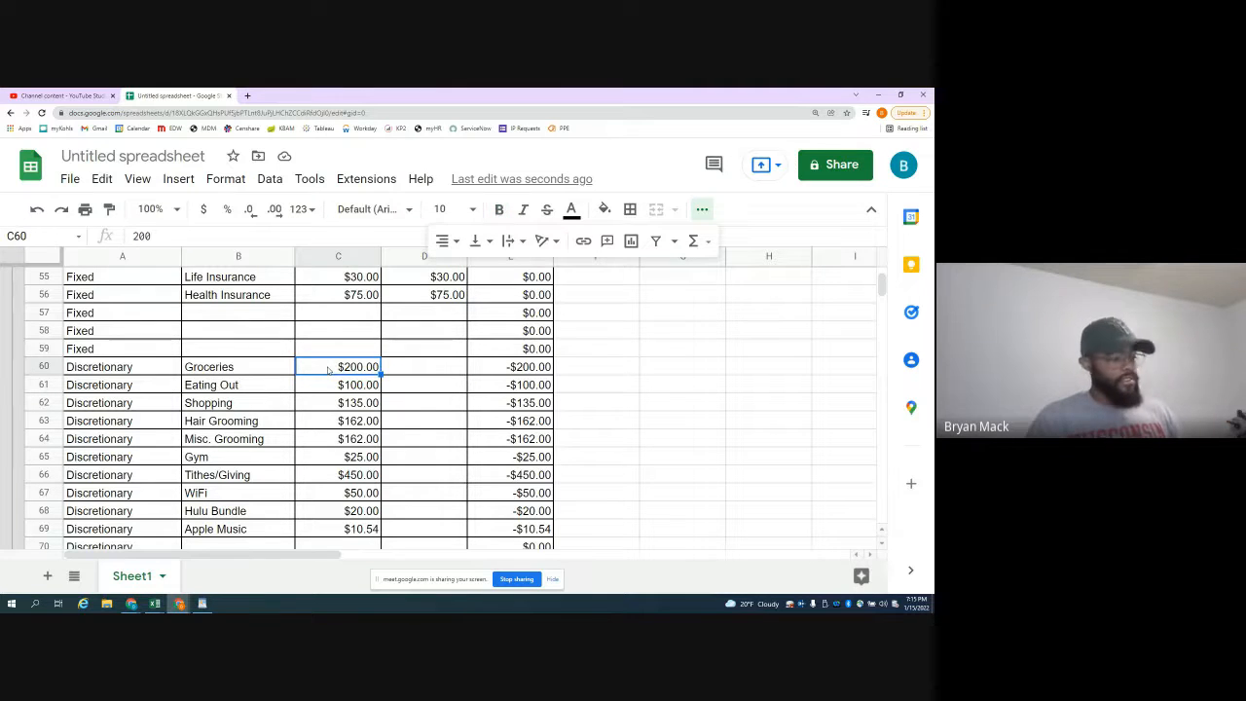
{"action": "left_click", "coordinate": [405, 373]}
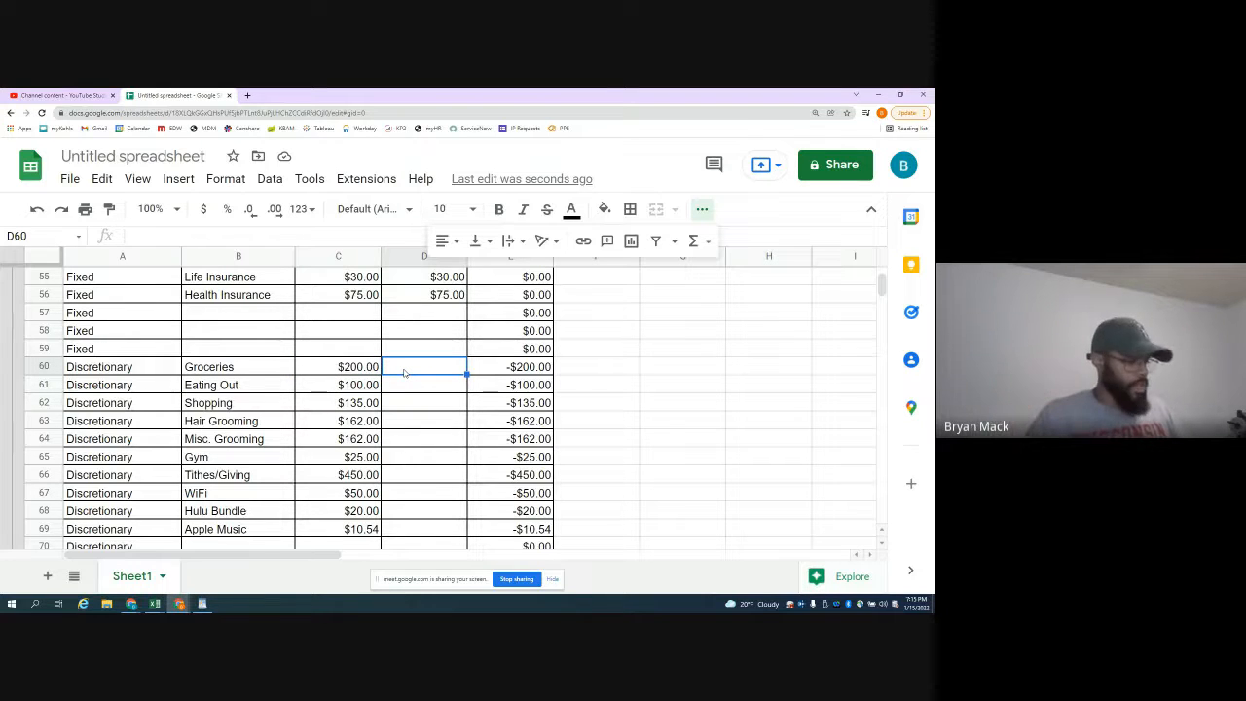
{"action": "type", "text": "255"}
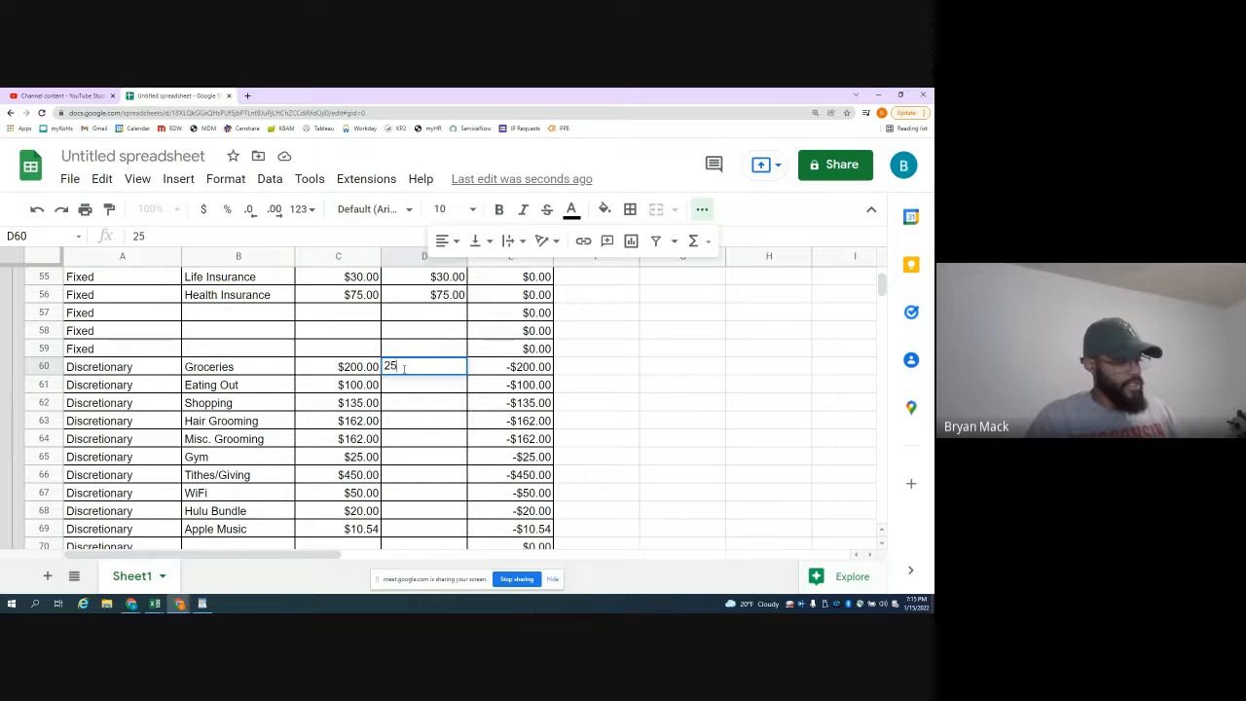
{"action": "key", "text": "Return"}
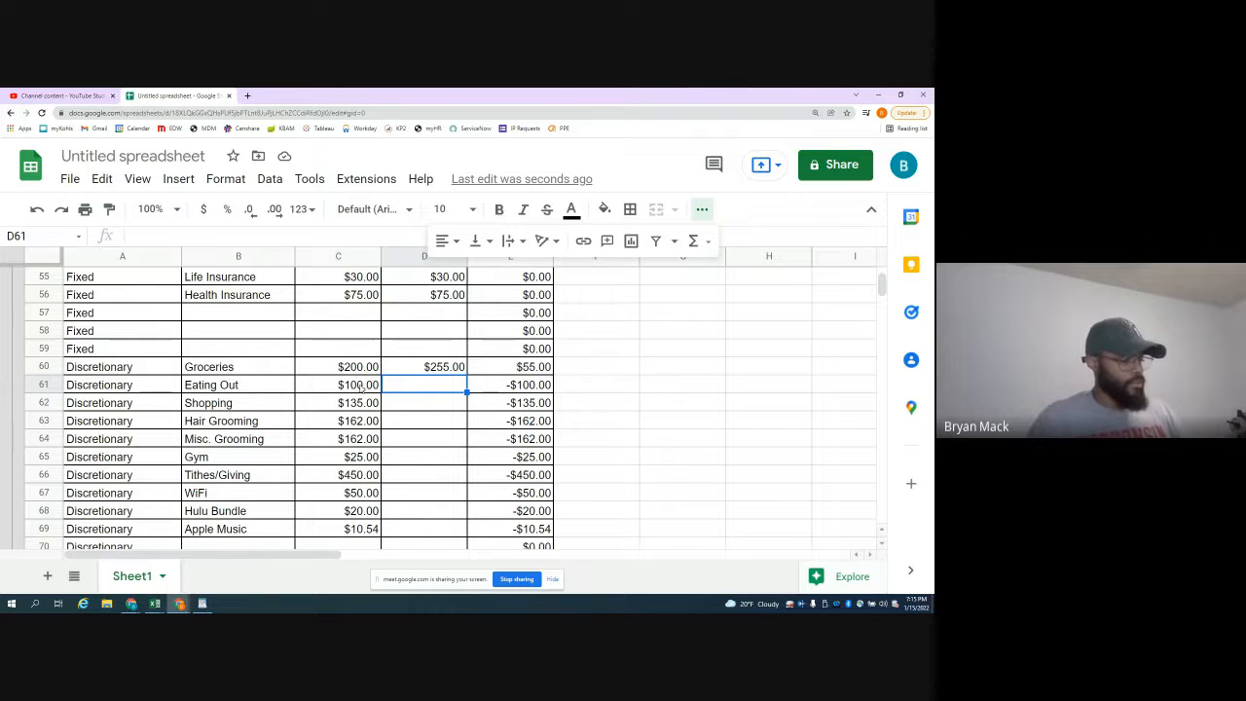
{"action": "type", "text": "65"}
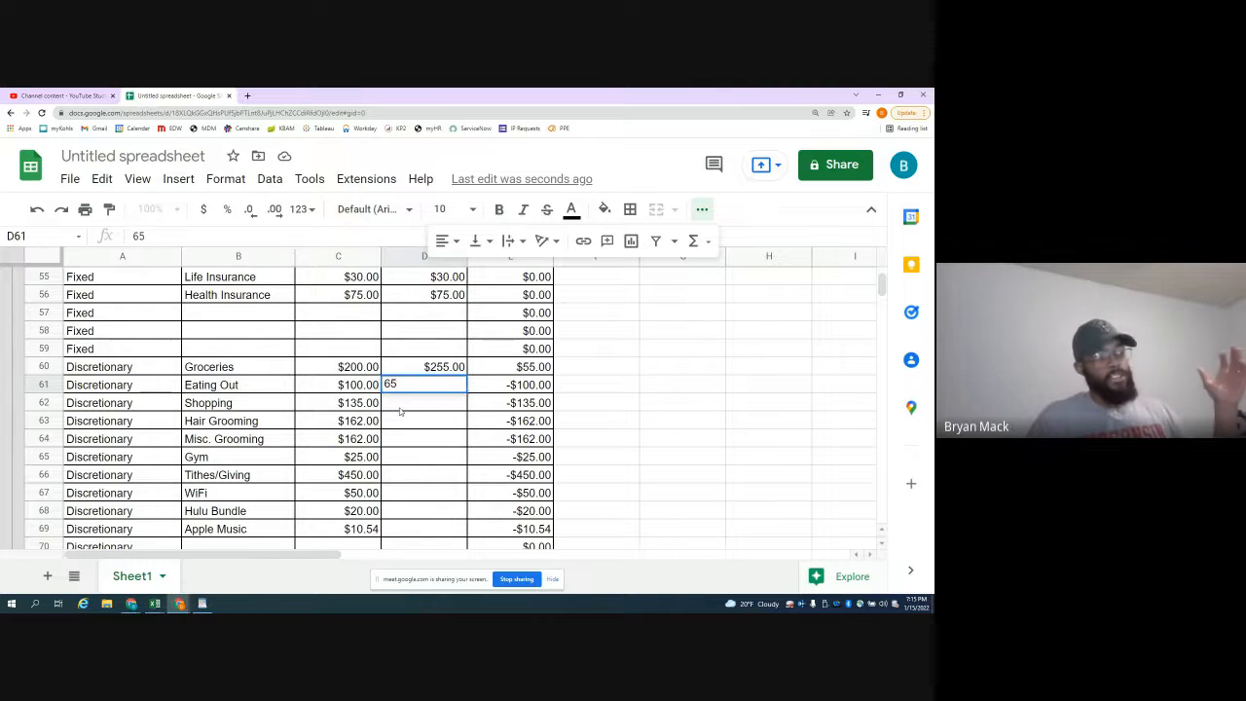
{"action": "key", "text": "Return"}
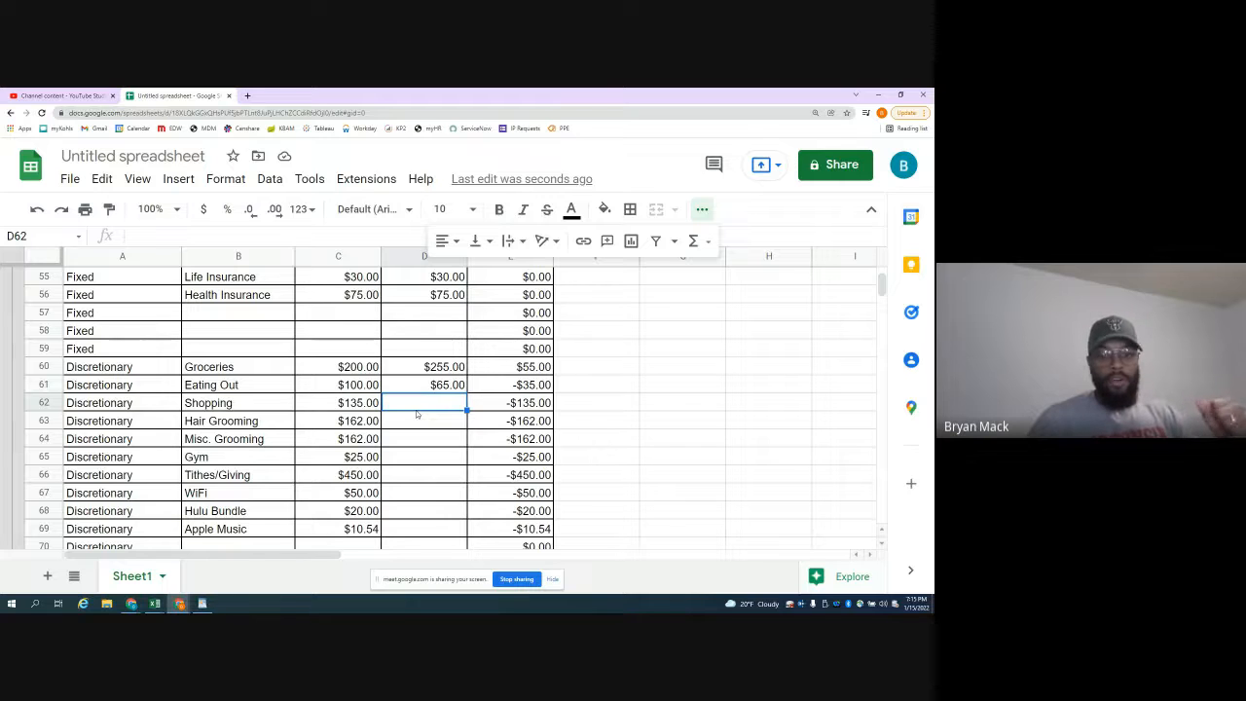
- Enter the formula =.7*C62 as January's Shopping spent amount in D62 and reject the suggested autofill
{"action": "type", "text": "="}
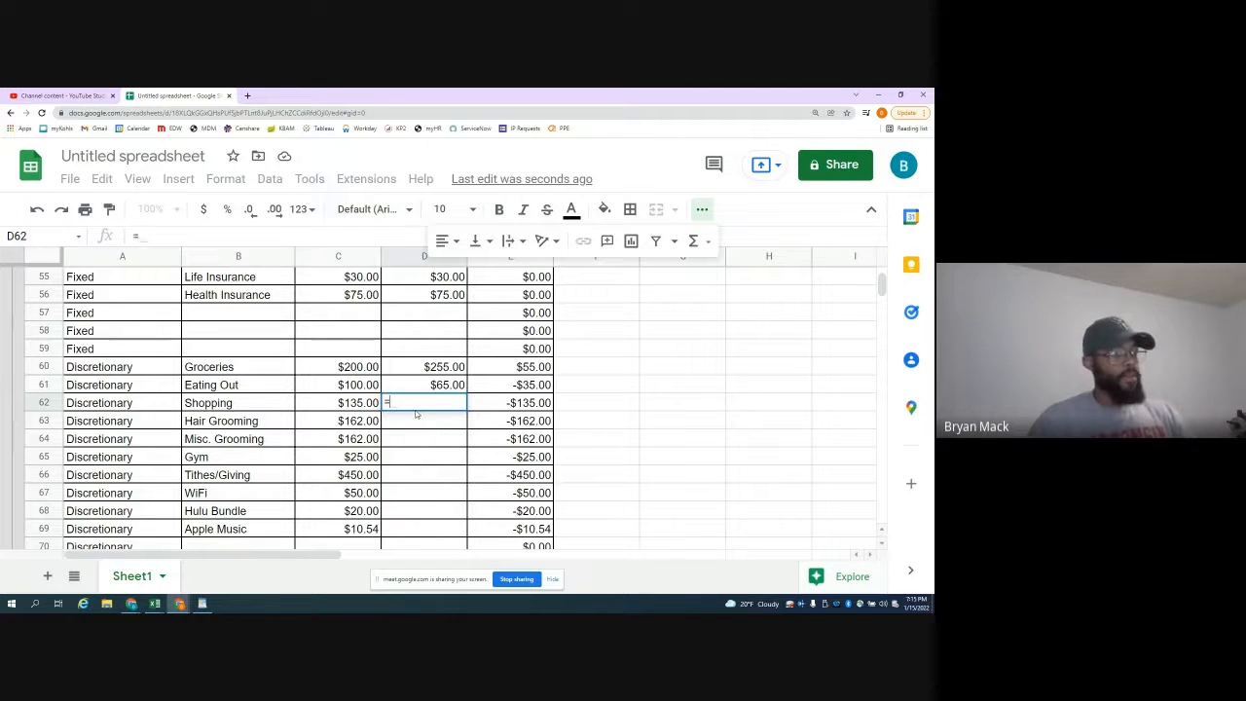
{"action": "type", "text": "."}
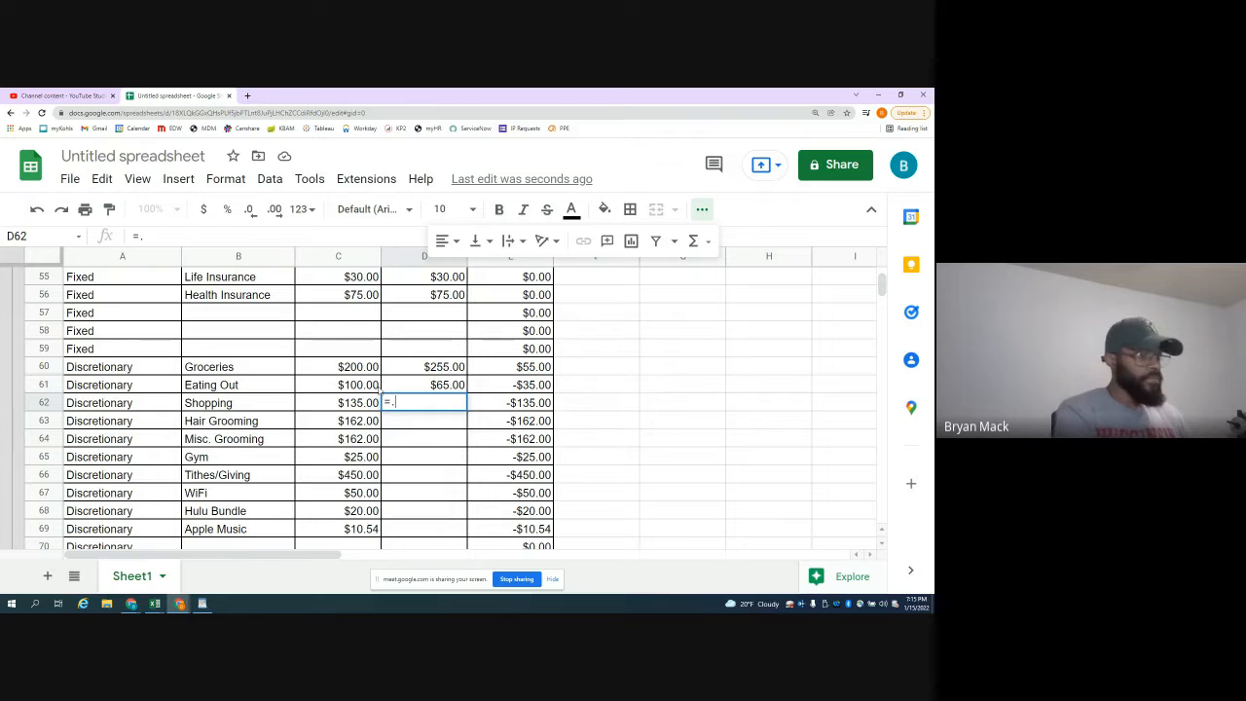
{"action": "type", "text": "7"}
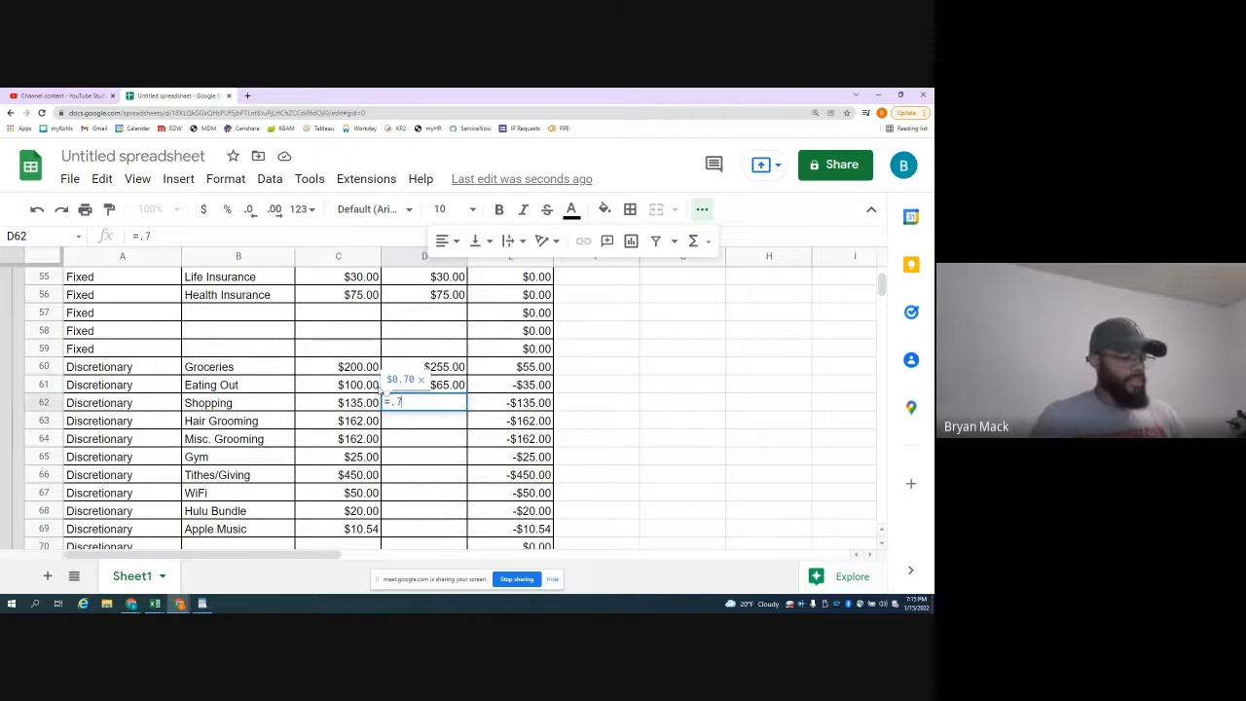
{"action": "type", "text": "*"}
{"action": "left_click", "coordinate": [334, 407]}
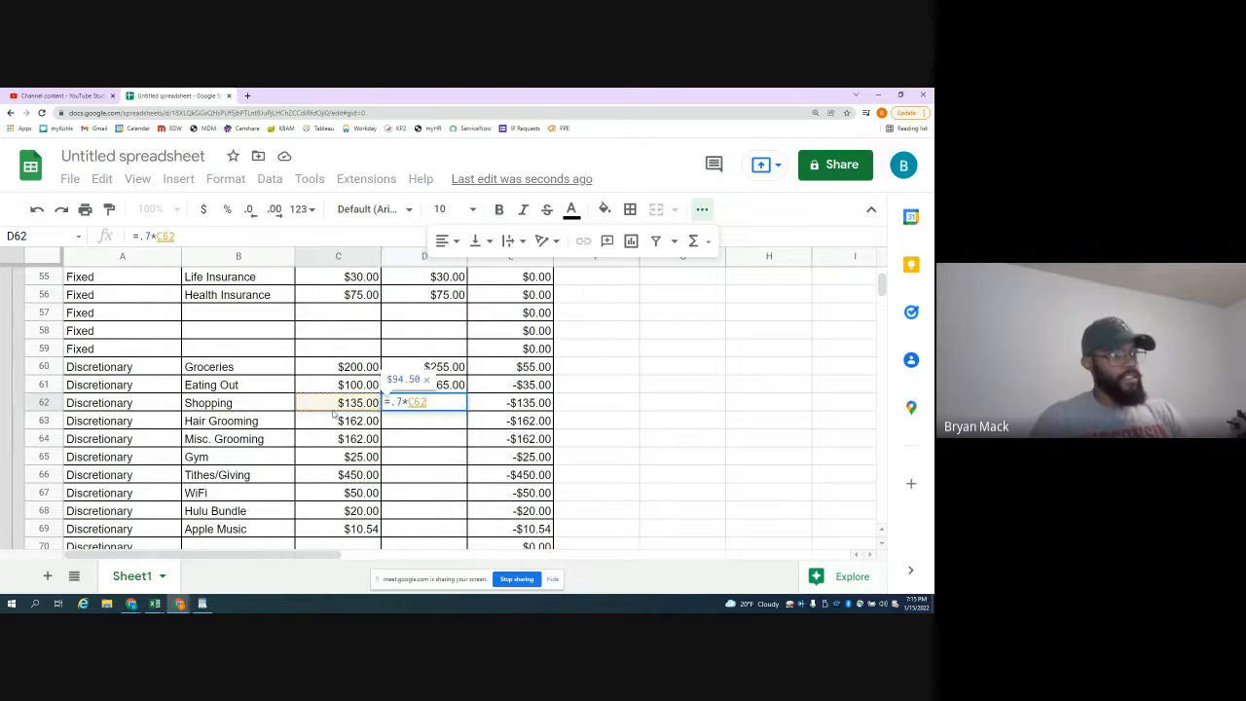
{"action": "key", "text": "Return"}
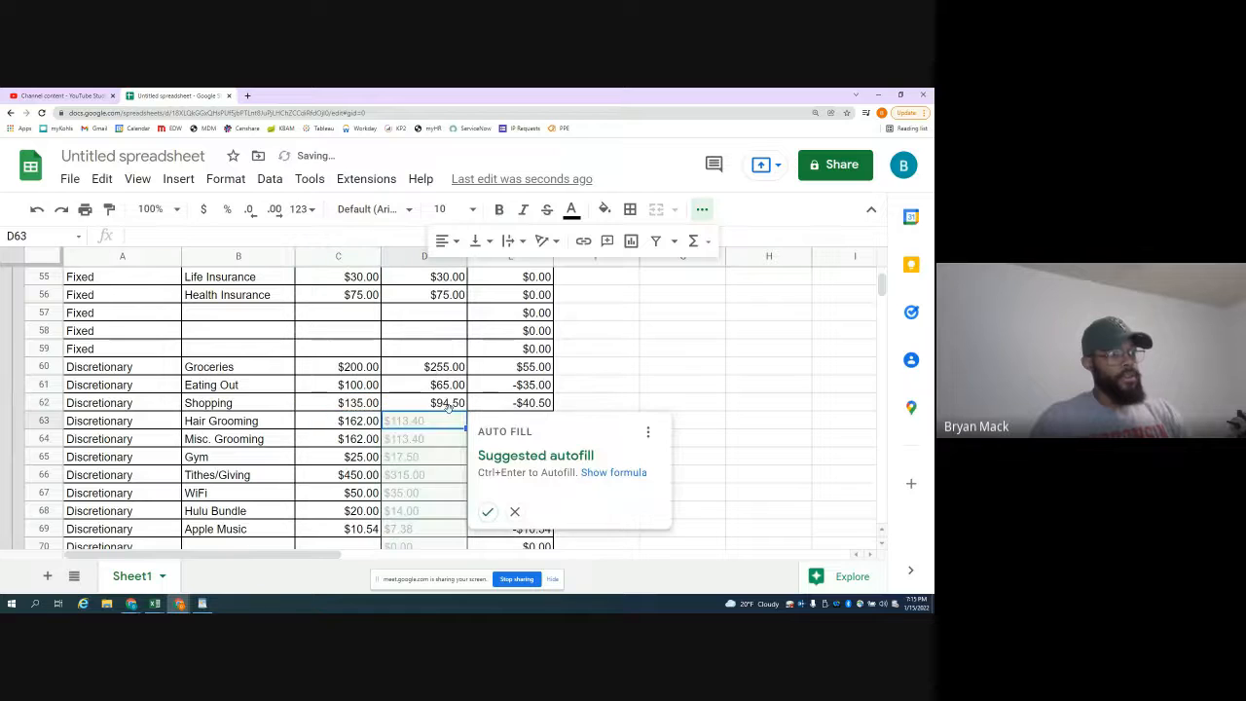
{"action": "left_click", "coordinate": [515, 513]}
{"action": "left_click", "coordinate": [339, 407]}
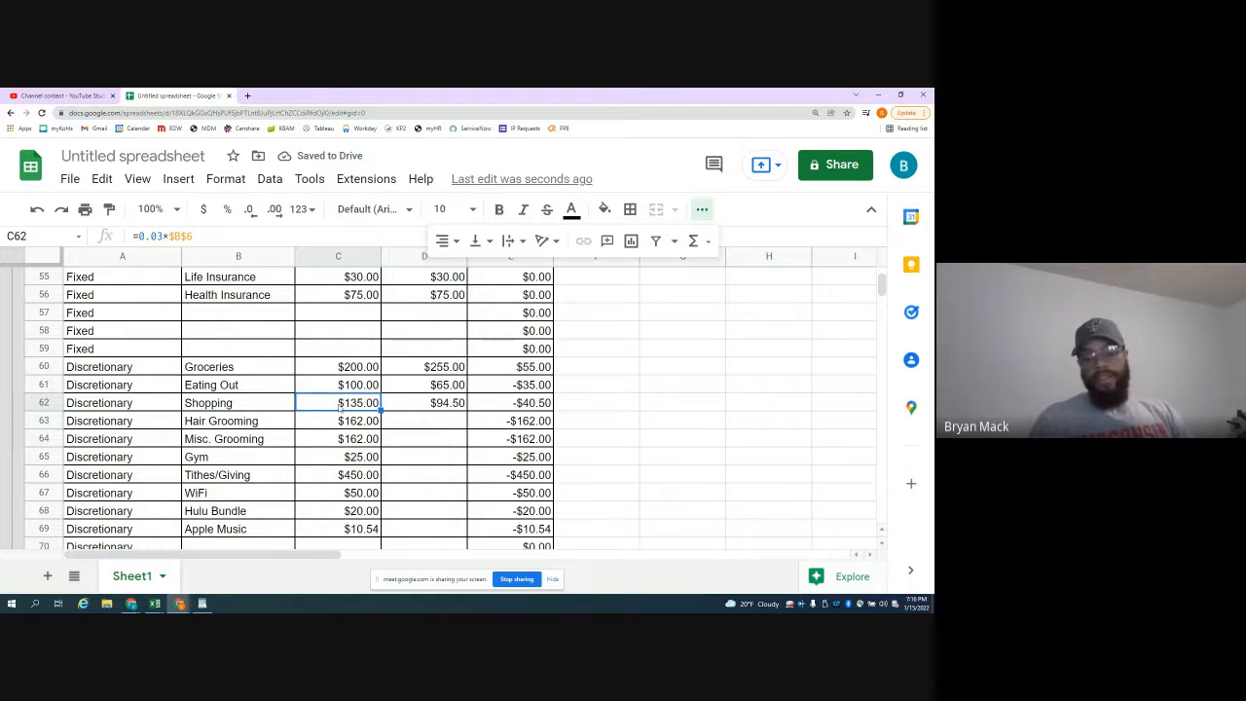
- Enter the formula =(2/3)*C63 as January's Hair Grooming spent amount in D63
{"action": "left_click", "coordinate": [414, 428]}
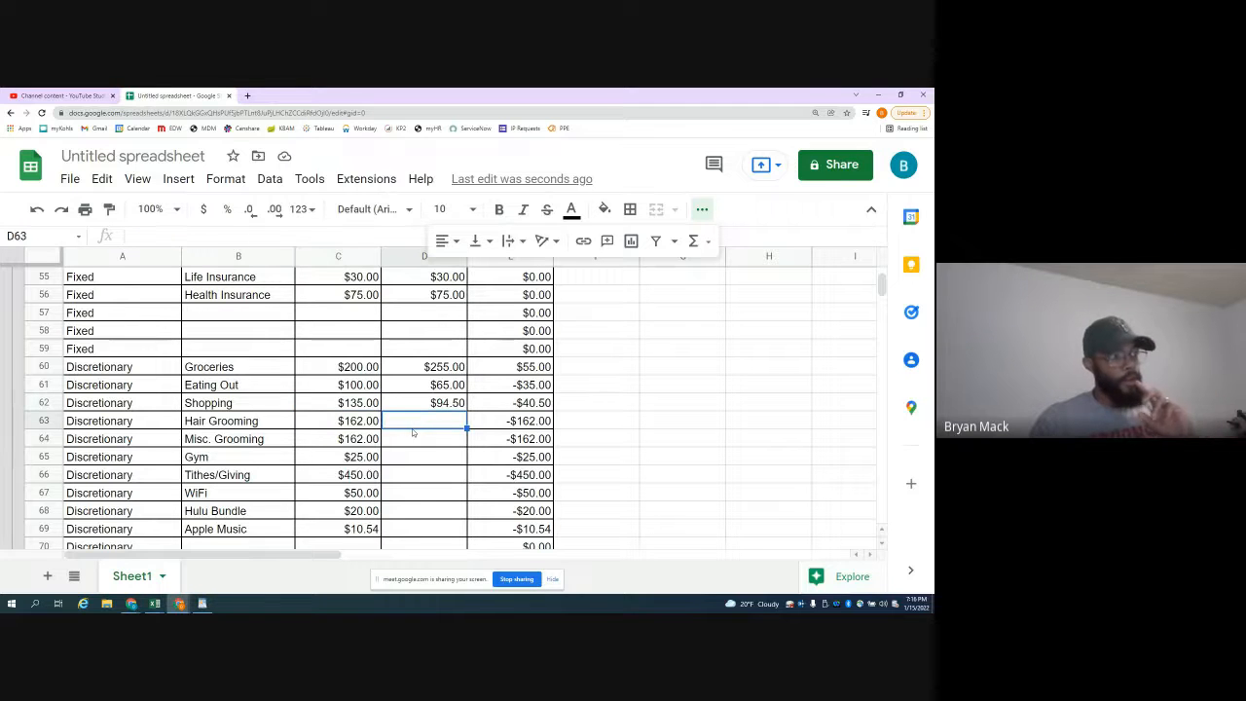
{"action": "left_click", "coordinate": [365, 419]}
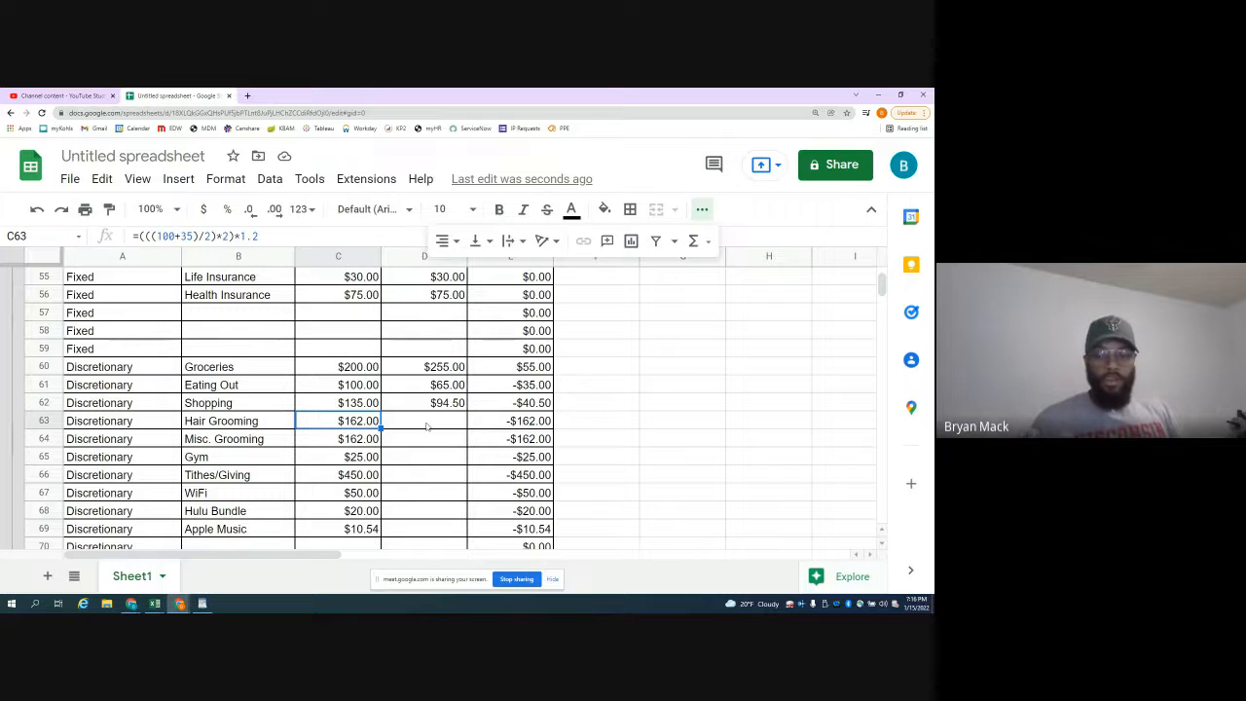
{"action": "key", "text": "Down"}
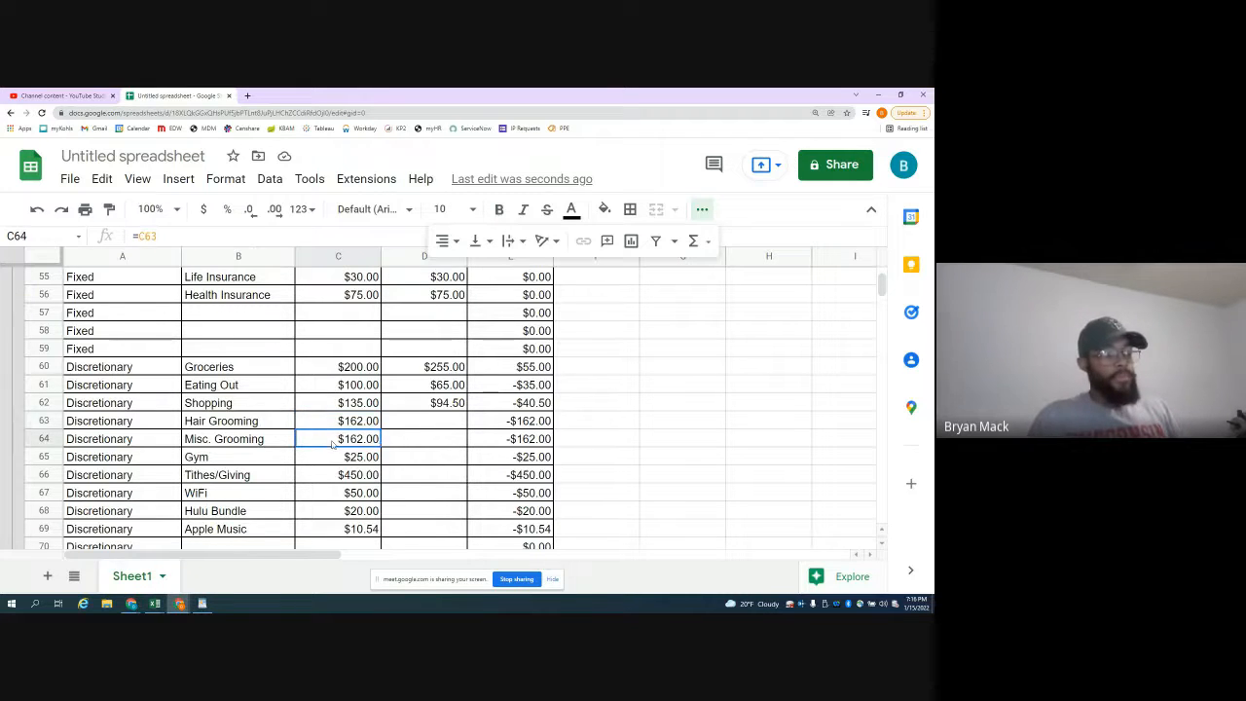
{"action": "left_click", "coordinate": [403, 427]}
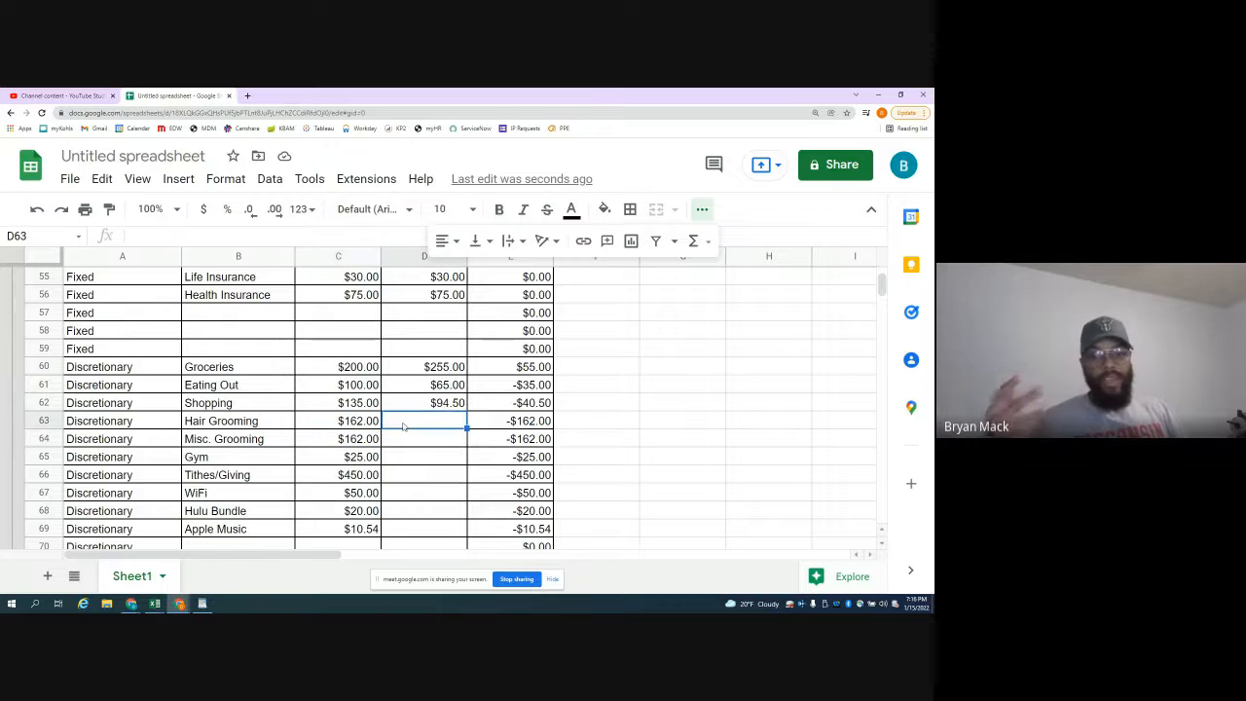
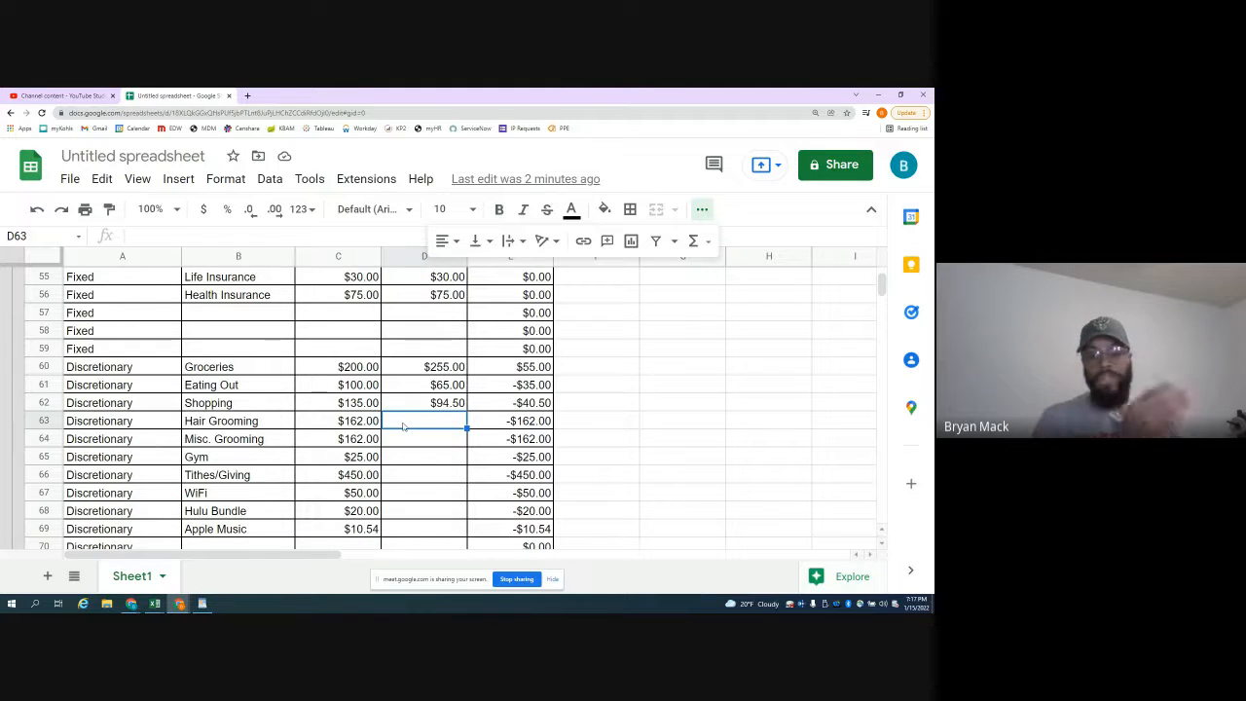
{"action": "type", "text": "="}
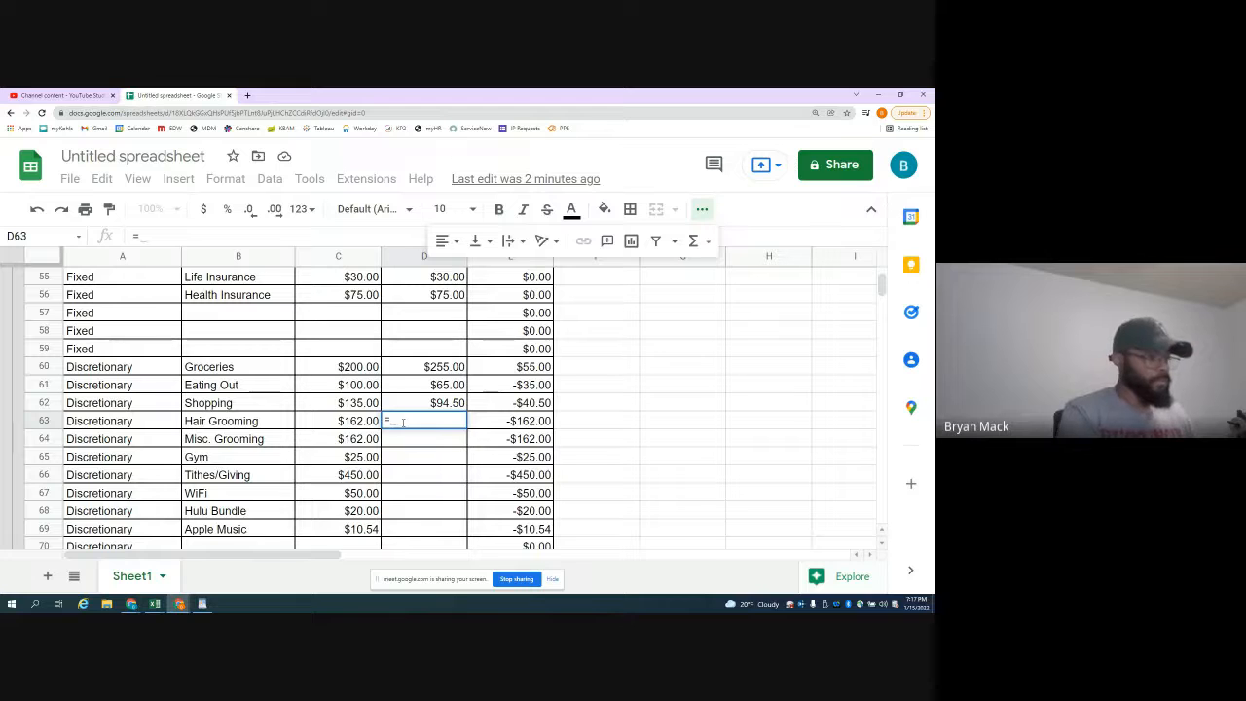
{"action": "type", "text": "(4"}
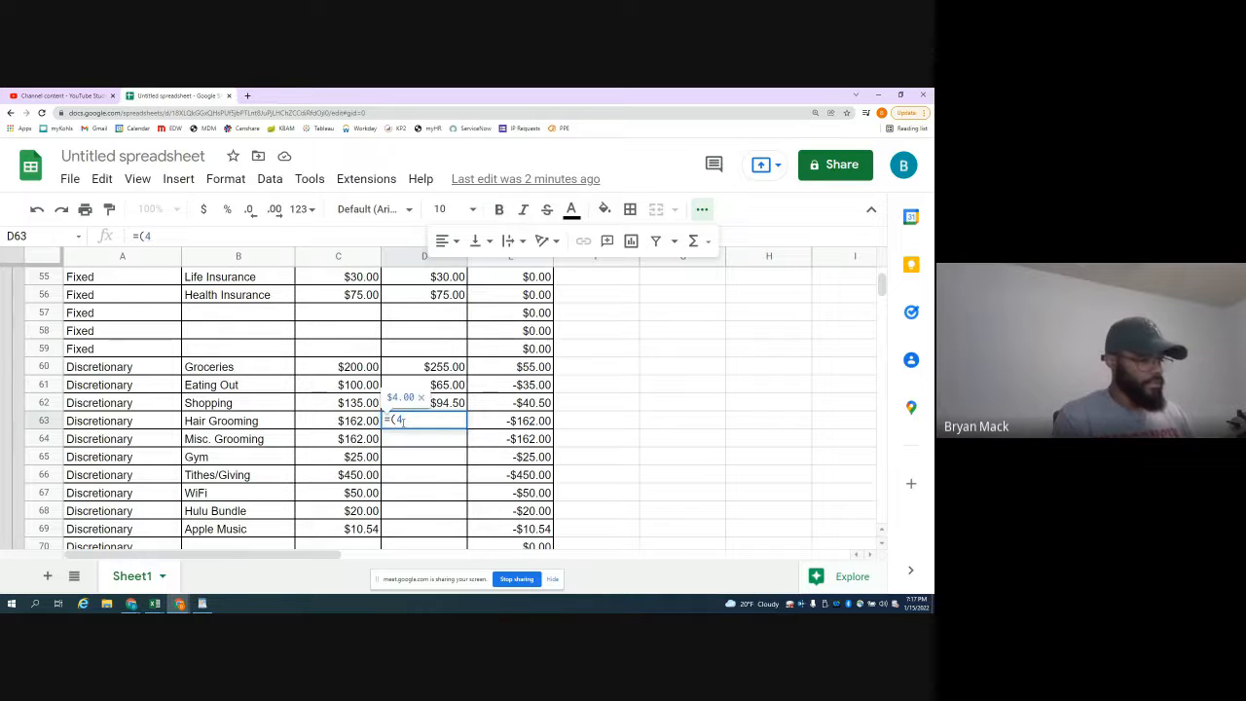
{"action": "type", "text": "/6"}
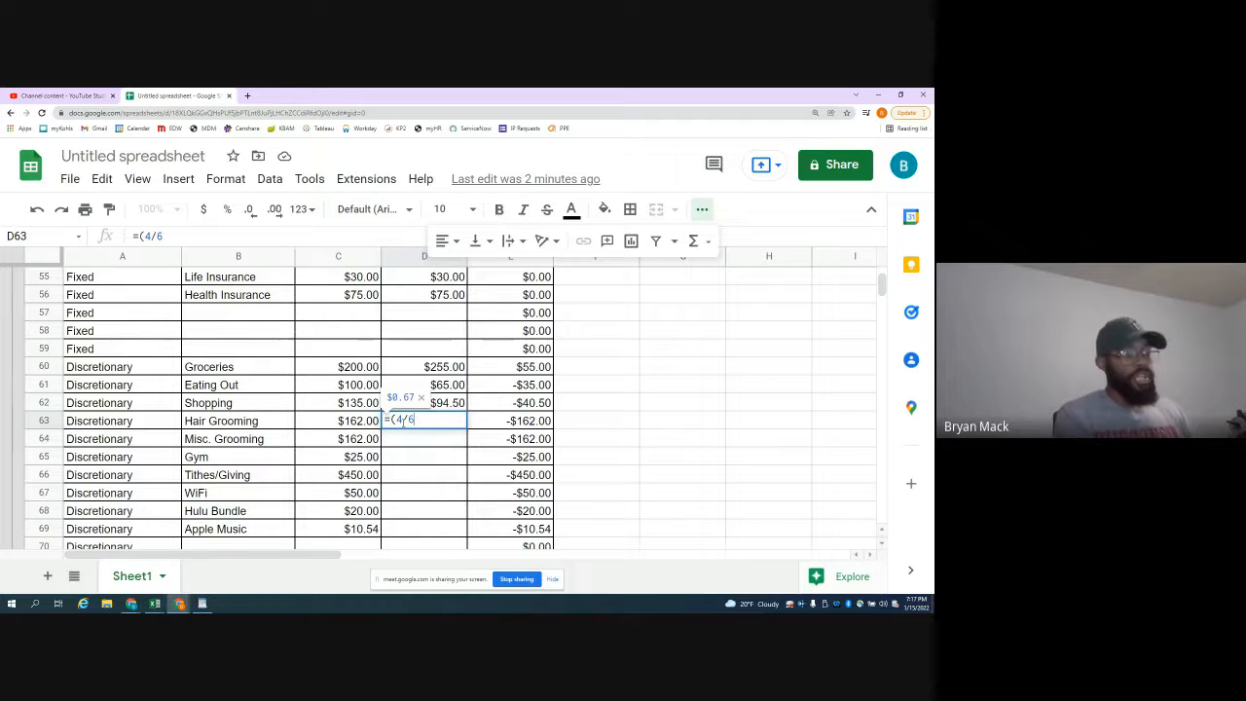
{"action": "key", "text": "BackSpace"}
{"action": "key", "text": "BackSpace"}
{"action": "key", "text": "BackSpace"}
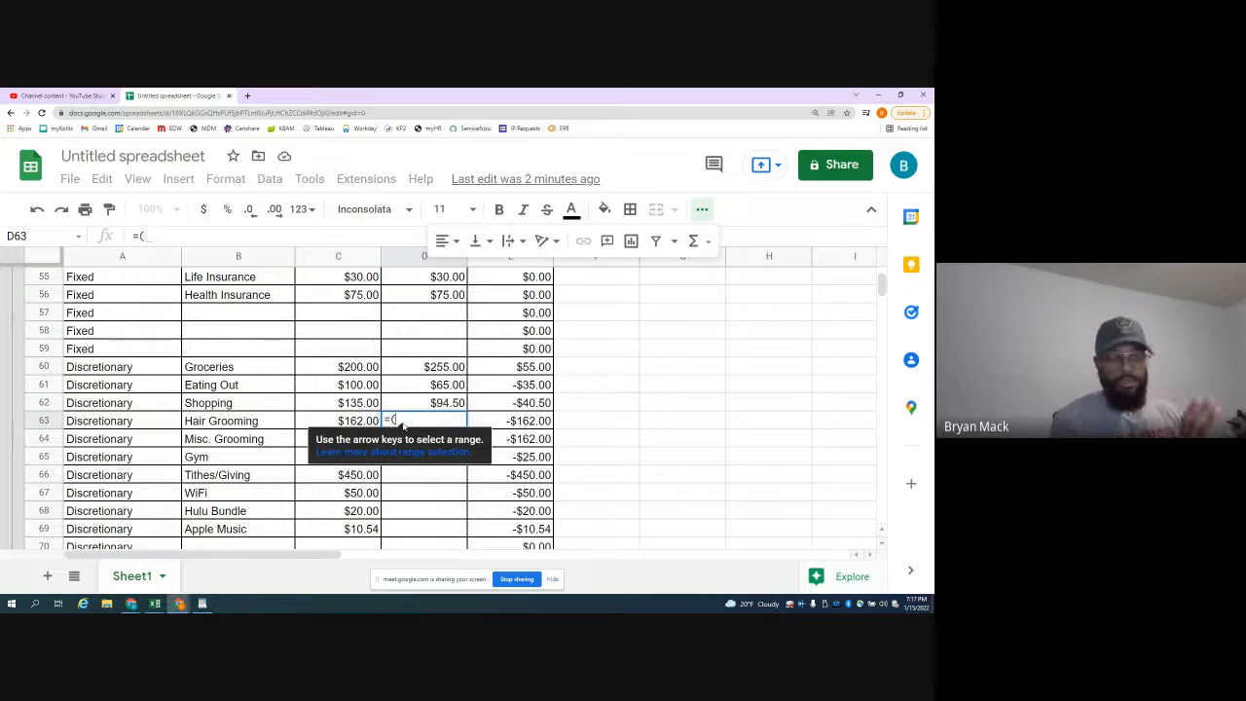
{"action": "type", "text": "2/3"}
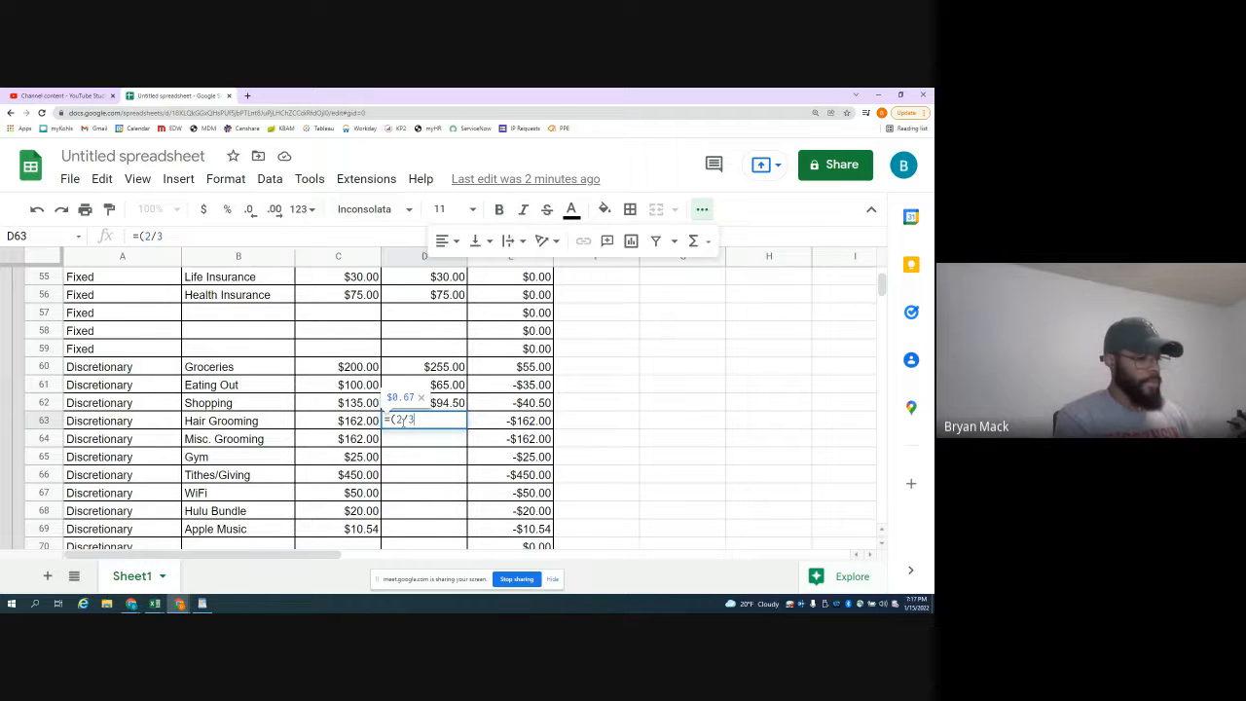
{"action": "type", "text": ")*"}
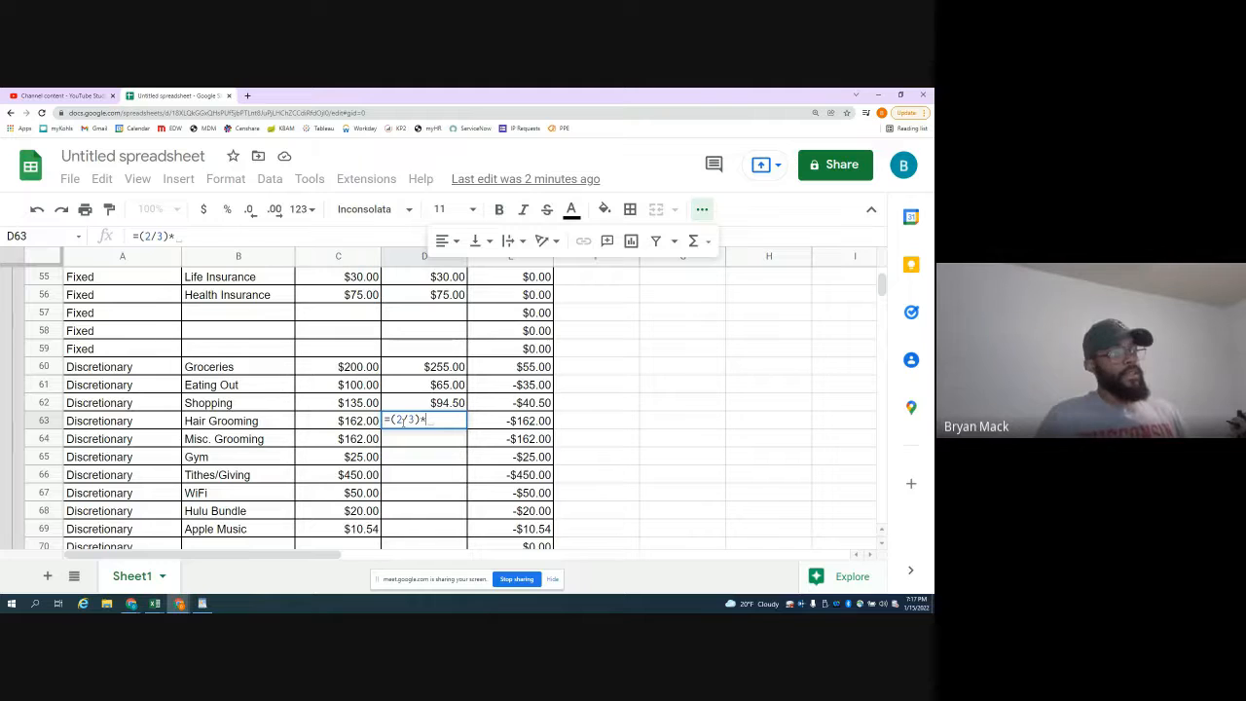
{"action": "left_click", "coordinate": [344, 420]}
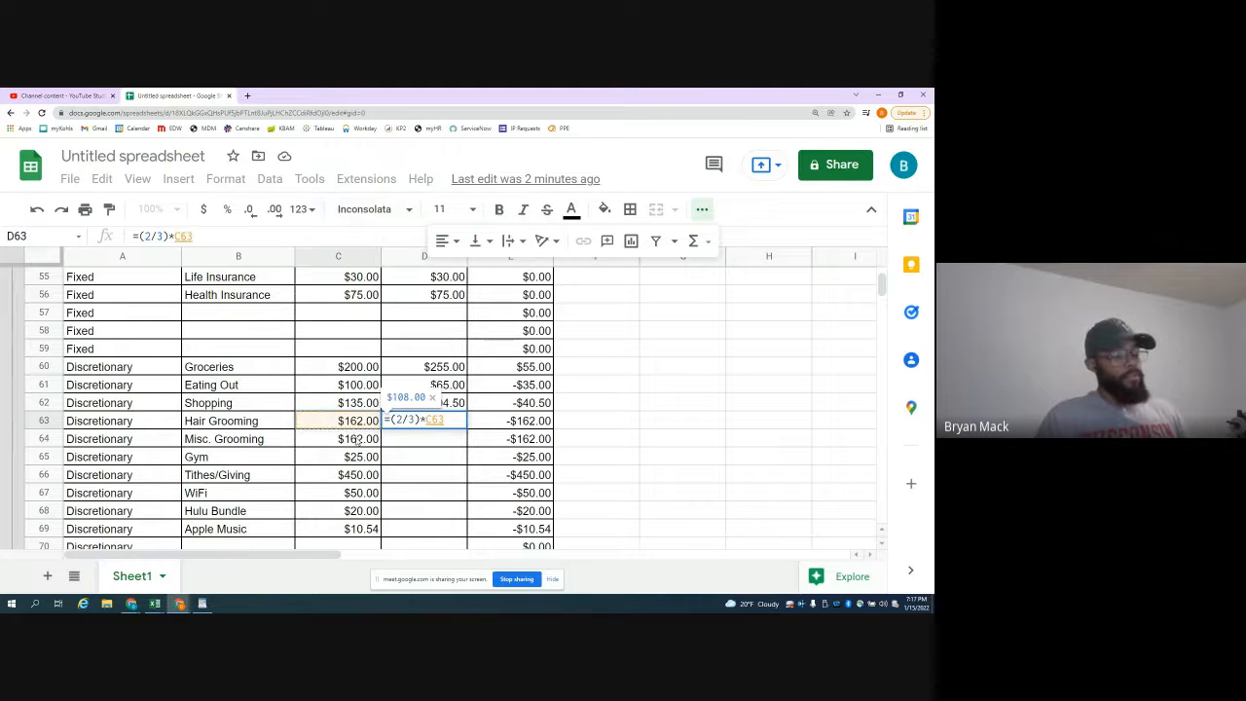
{"action": "key", "text": "Return"}
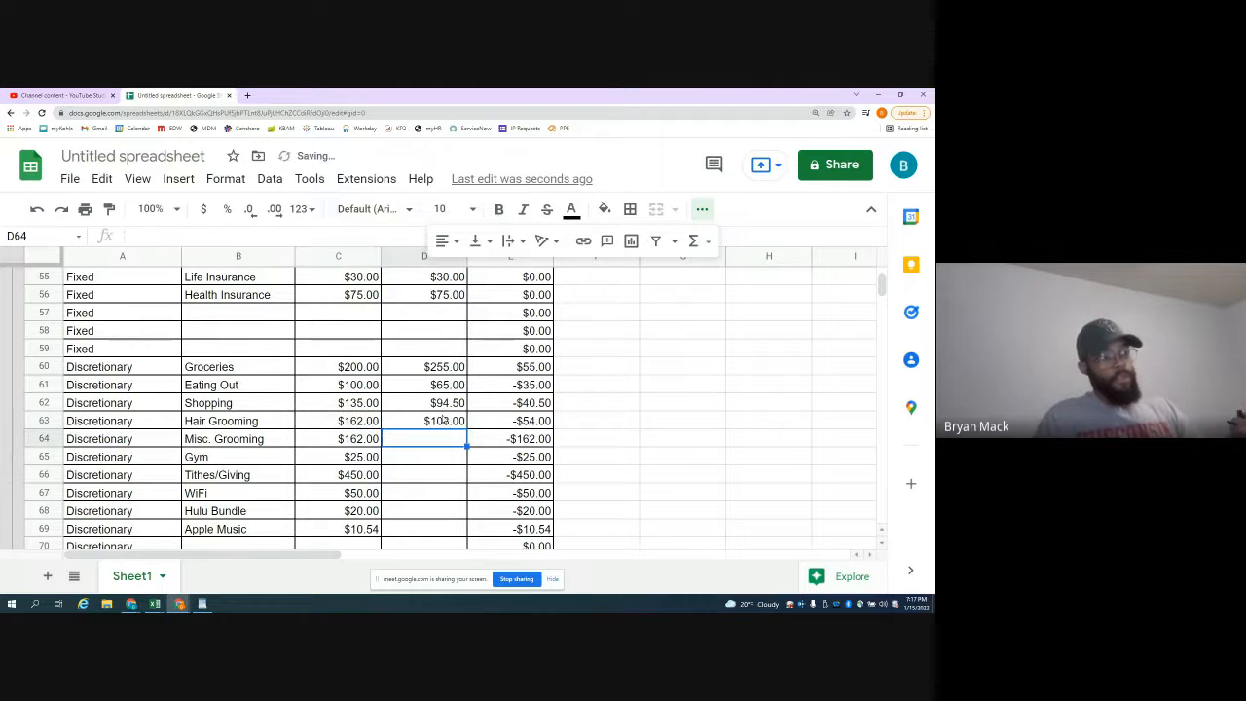
- Copy the Hair Grooming spent formula from D63 into the Misc. Grooming cell D64
{"action": "left_click", "coordinate": [444, 421]}
{"action": "left_click", "coordinate": [358, 421]}
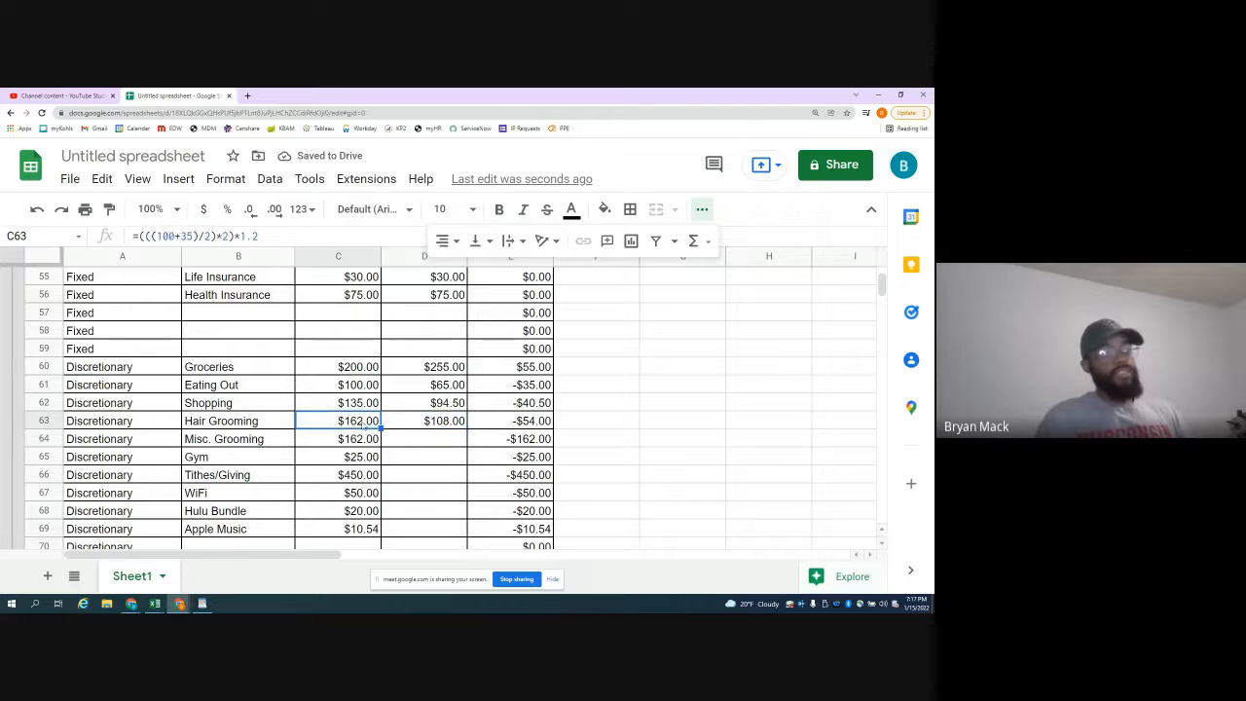
{"action": "left_click", "coordinate": [435, 422]}
{"action": "key", "text": "ctrl+c"}
{"action": "key", "text": "Down"}
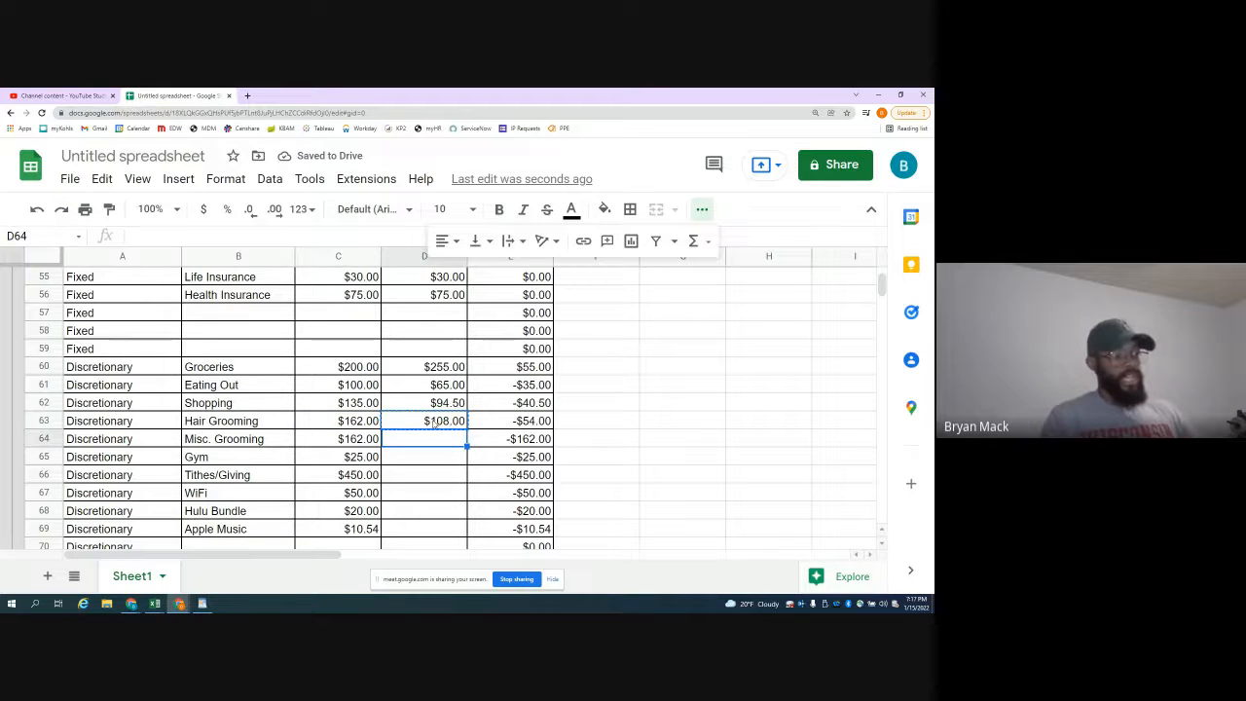
{"action": "key", "text": "ctrl+v"}
{"action": "left_click", "coordinate": [435, 420]}
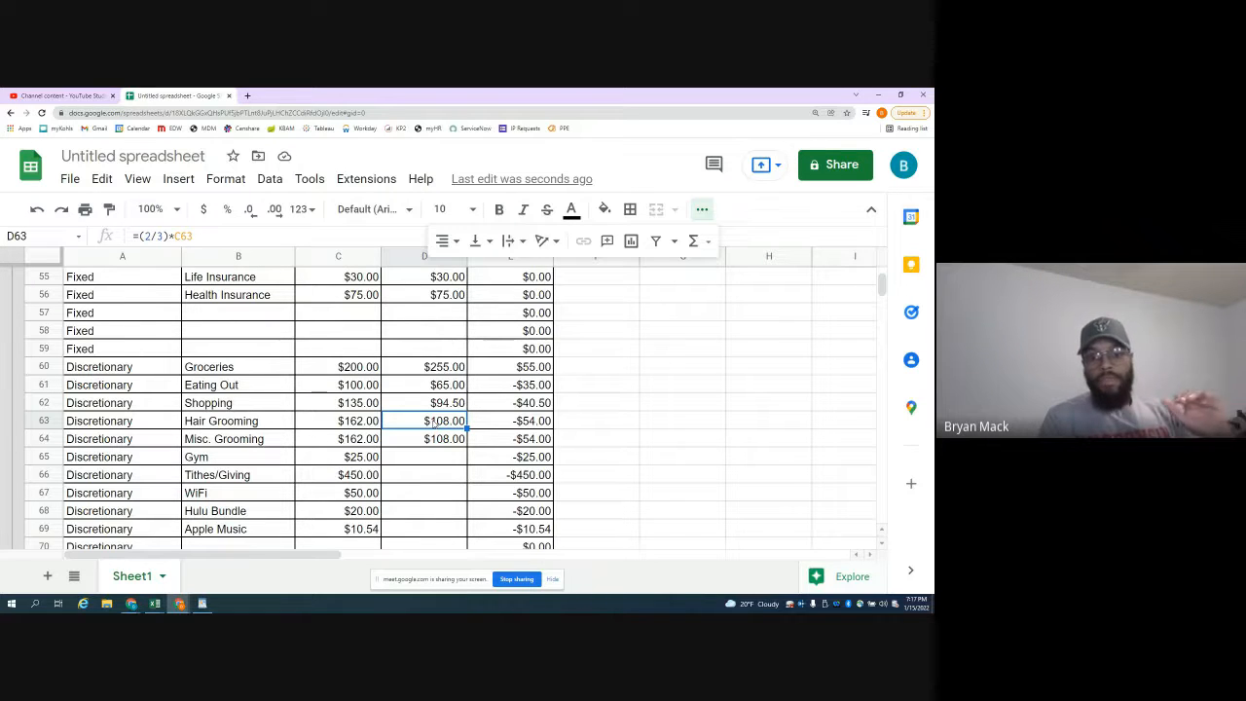
- Enter January spent amounts of 25 for Gym in D65, 450 for Tithes/Giving in D66 and 50 for WiFi in D67
{"action": "key", "text": "Down"}
{"action": "key", "text": "Down"}
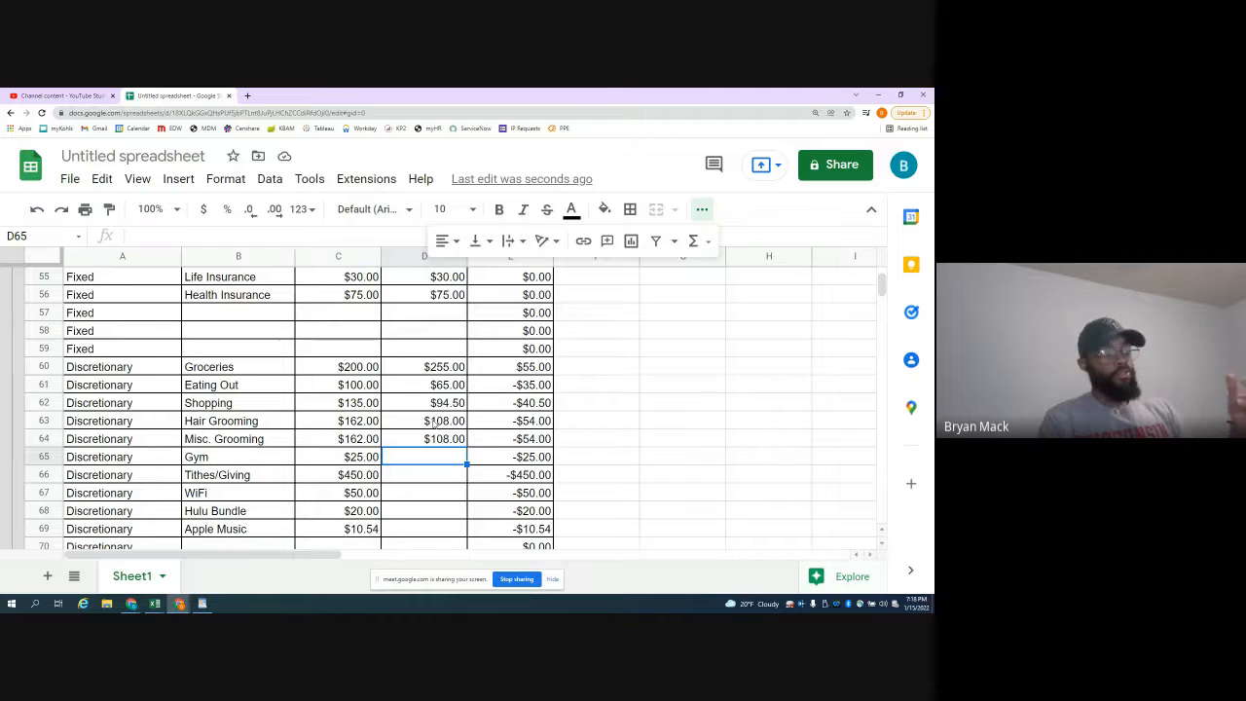
{"action": "type", "text": "25"}
{"action": "key", "text": "Return"}
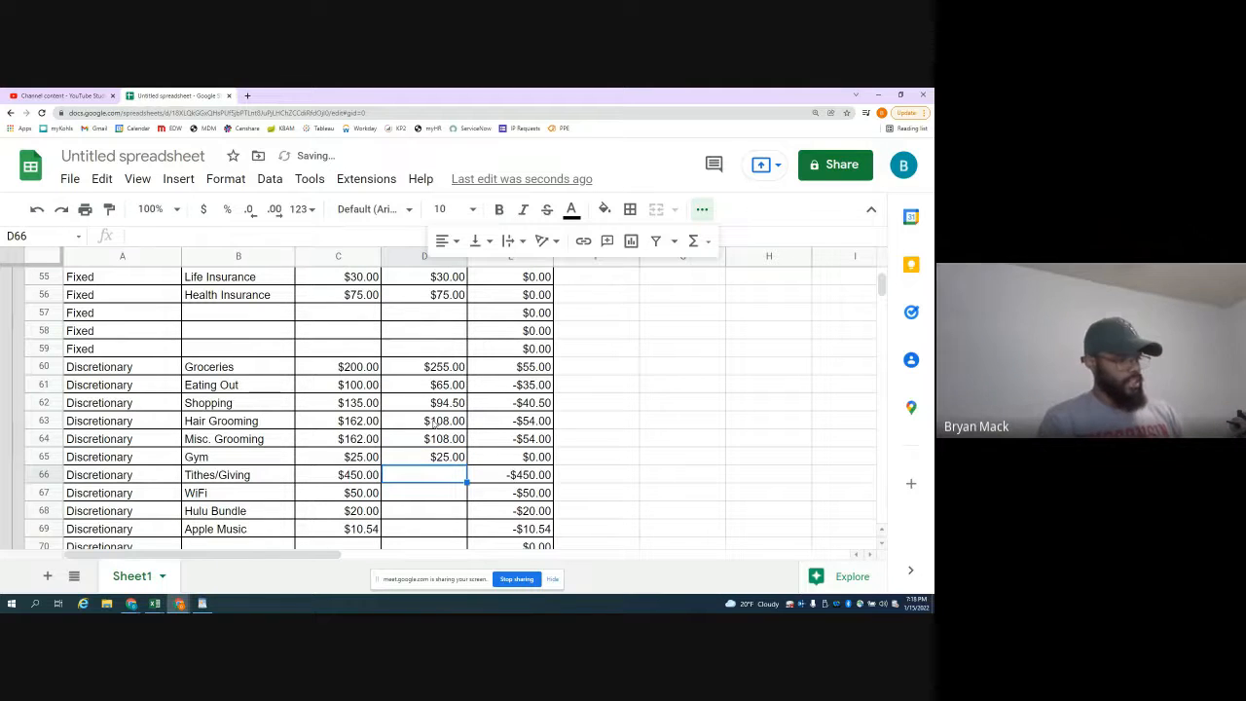
{"action": "type", "text": "450"}
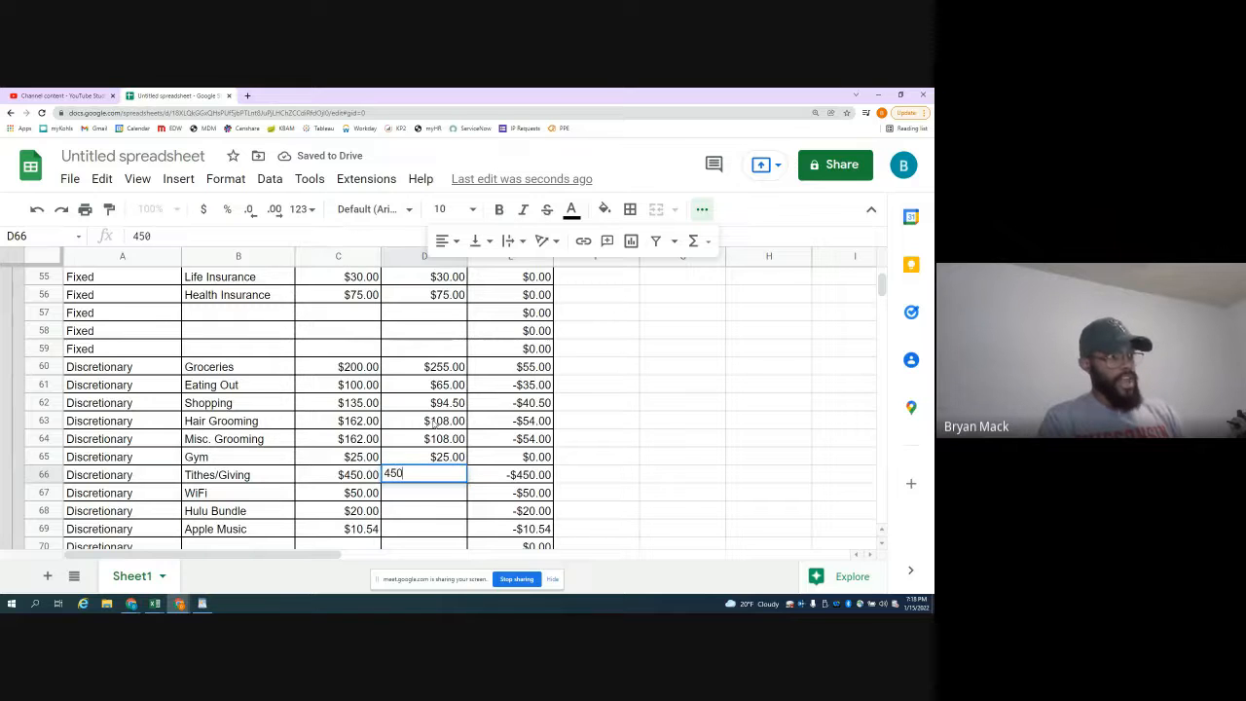
{"action": "key", "text": "Return"}
{"action": "type", "text": "5"}
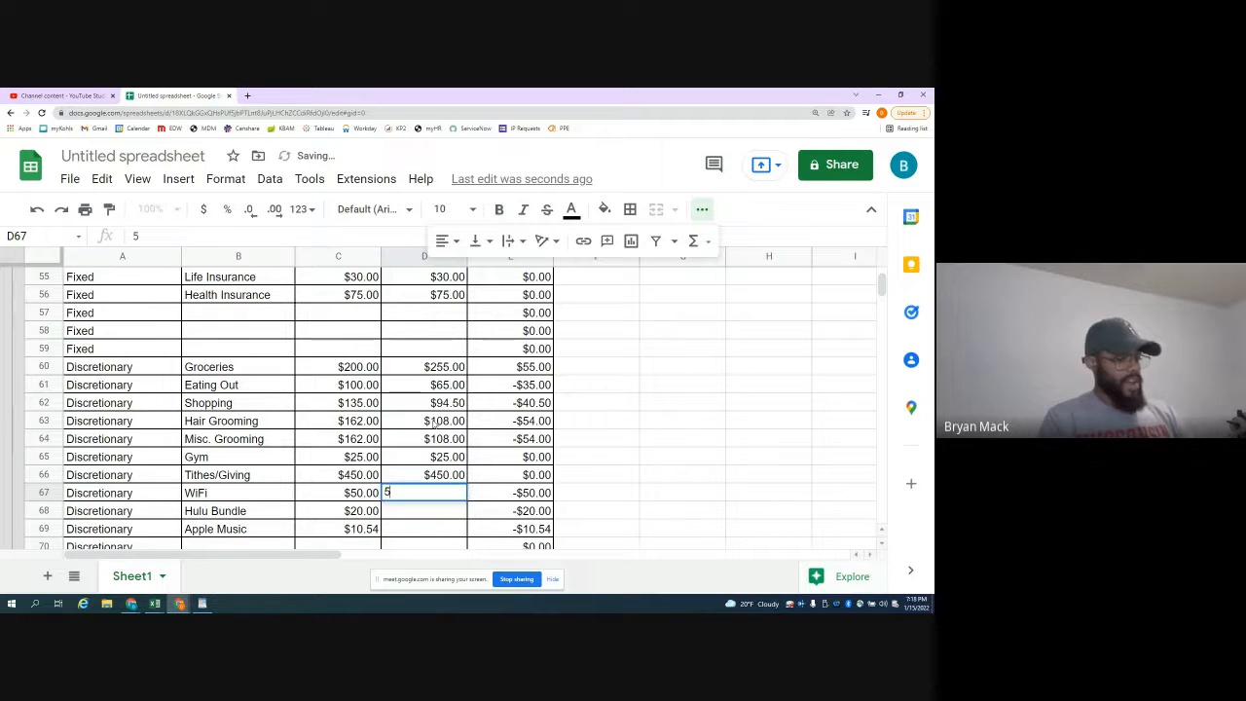
{"action": "type", "text": "0"}
{"action": "key", "text": "Return"}
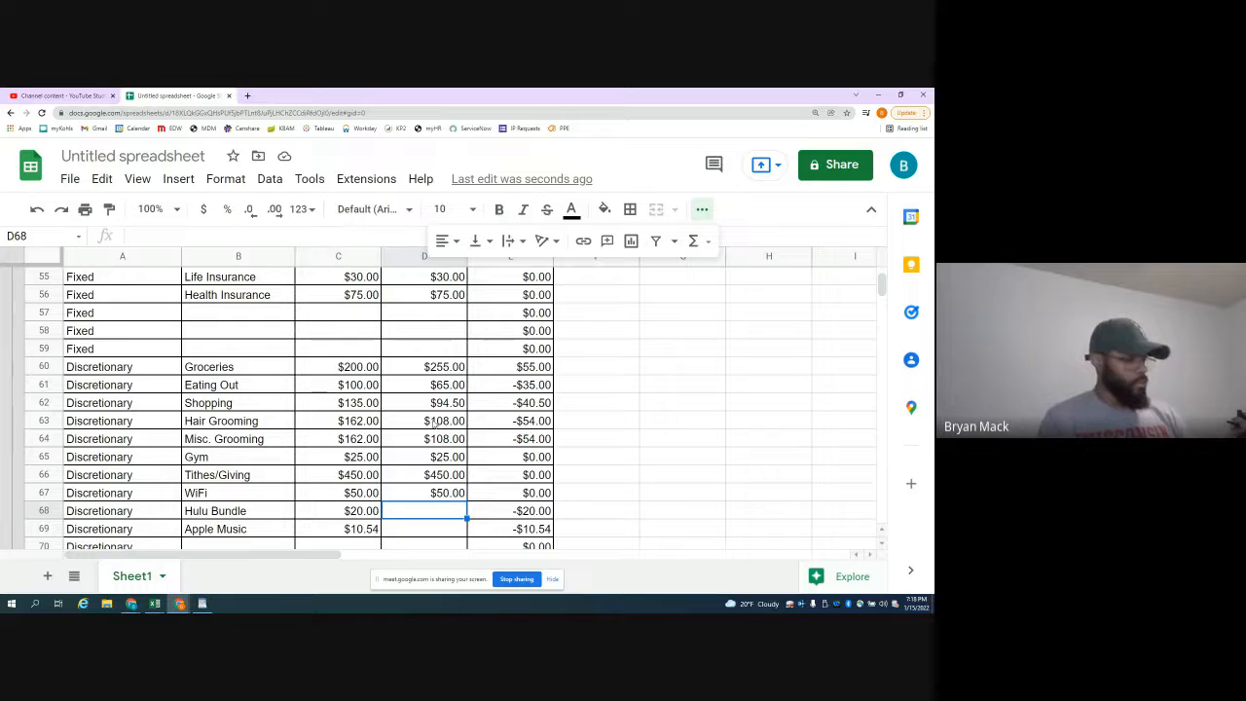
- Enter January spent amounts of 12 for Hulu Bundle in D68 and 10.54 for Apple Music in D69
{"action": "type", "text": "12"}
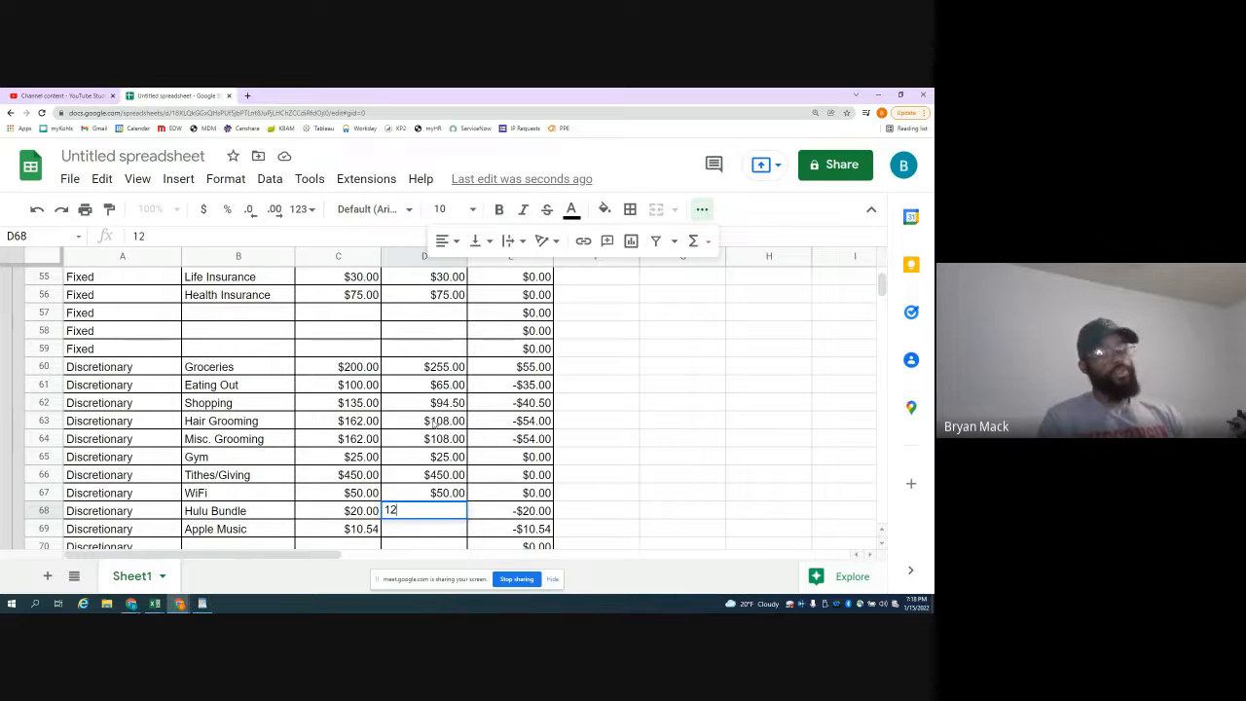
{"action": "key", "text": "Return"}
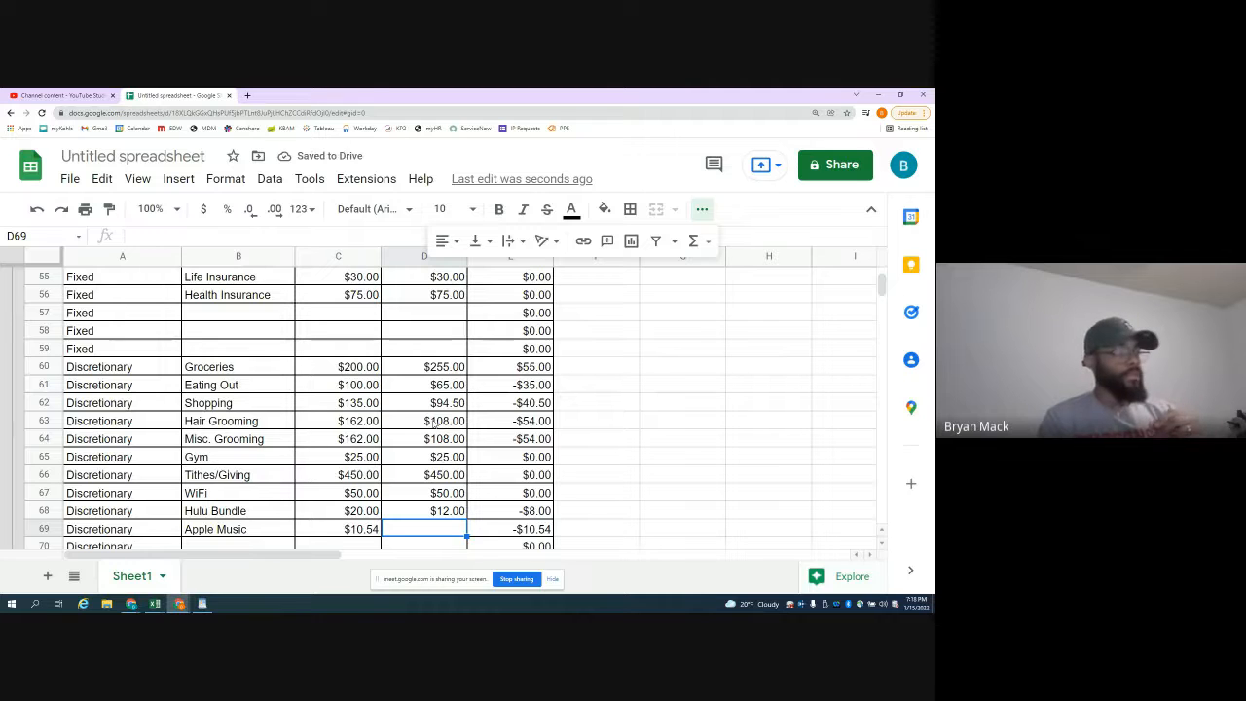
{"action": "type", "text": "1"}
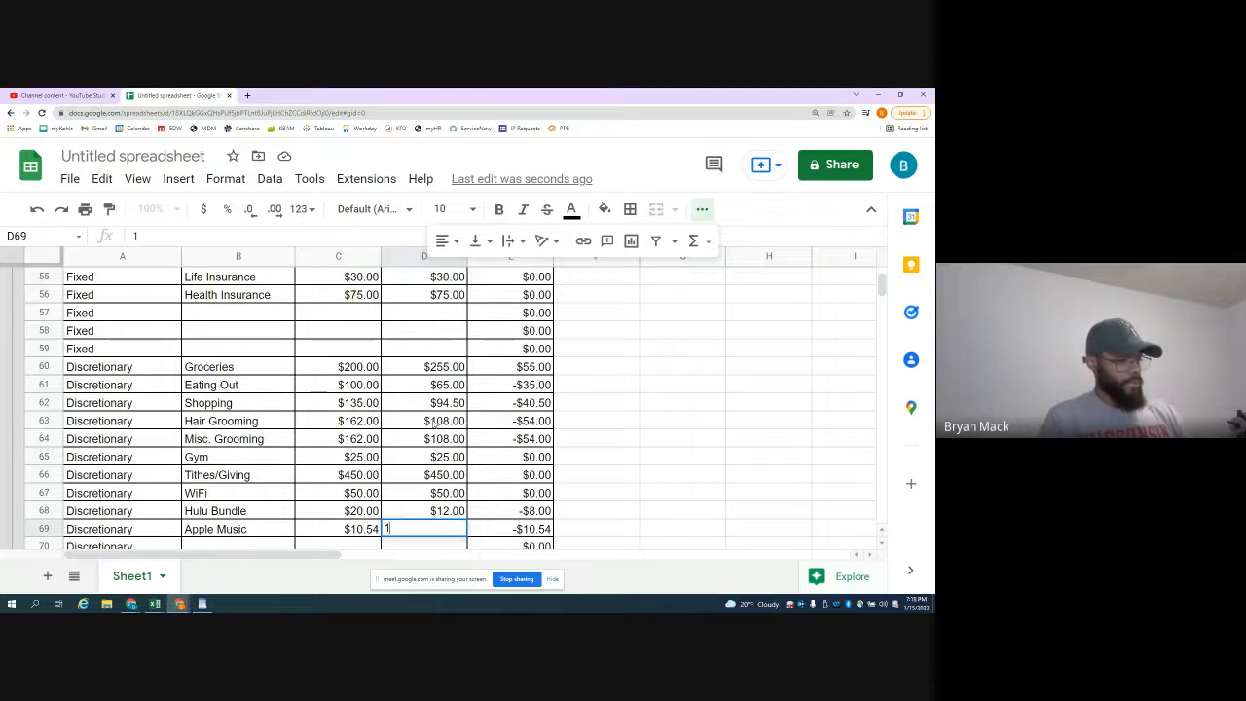
{"action": "type", "text": "0.54"}
{"action": "key", "text": "Return"}
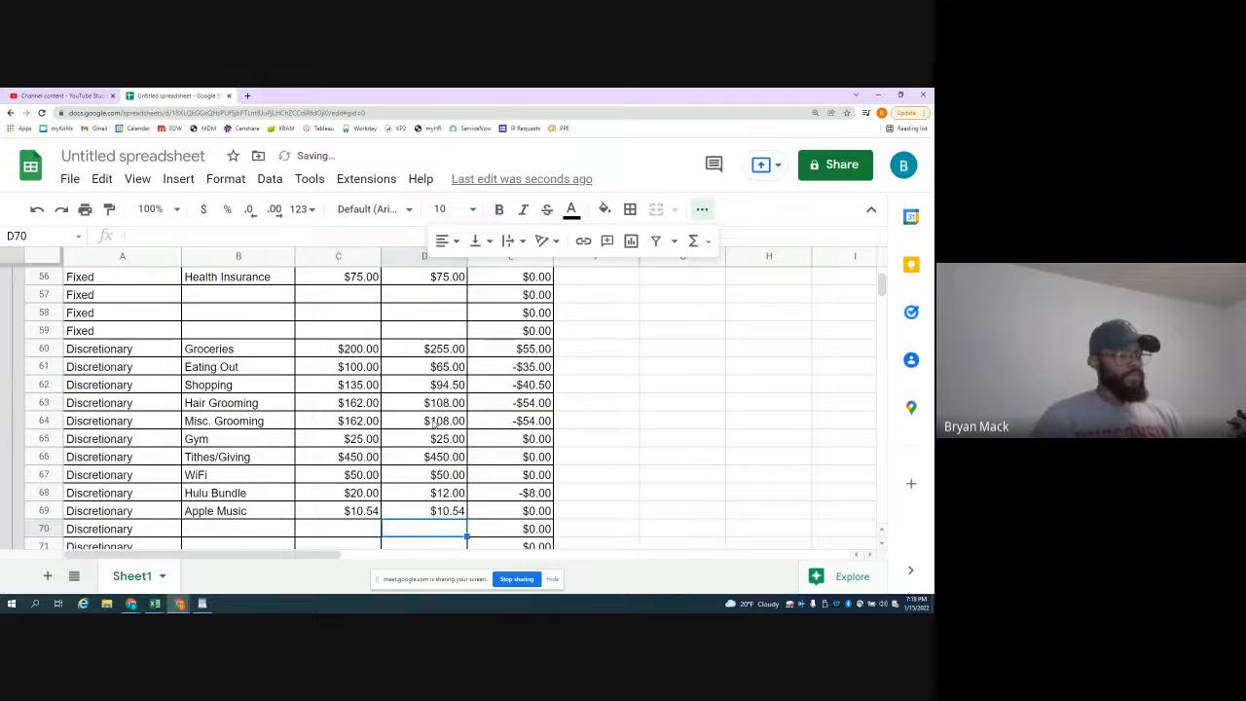
- Copy January's Savings budget amounts C73:C75 into the Spent $ cells starting at D73 as values only
{"action": "scroll", "coordinate": [402, 401], "scroll_direction": "down", "scroll_amount": 4}
{"action": "left_click_drag", "start_coordinate": [357, 368], "coordinate": [359, 403]}
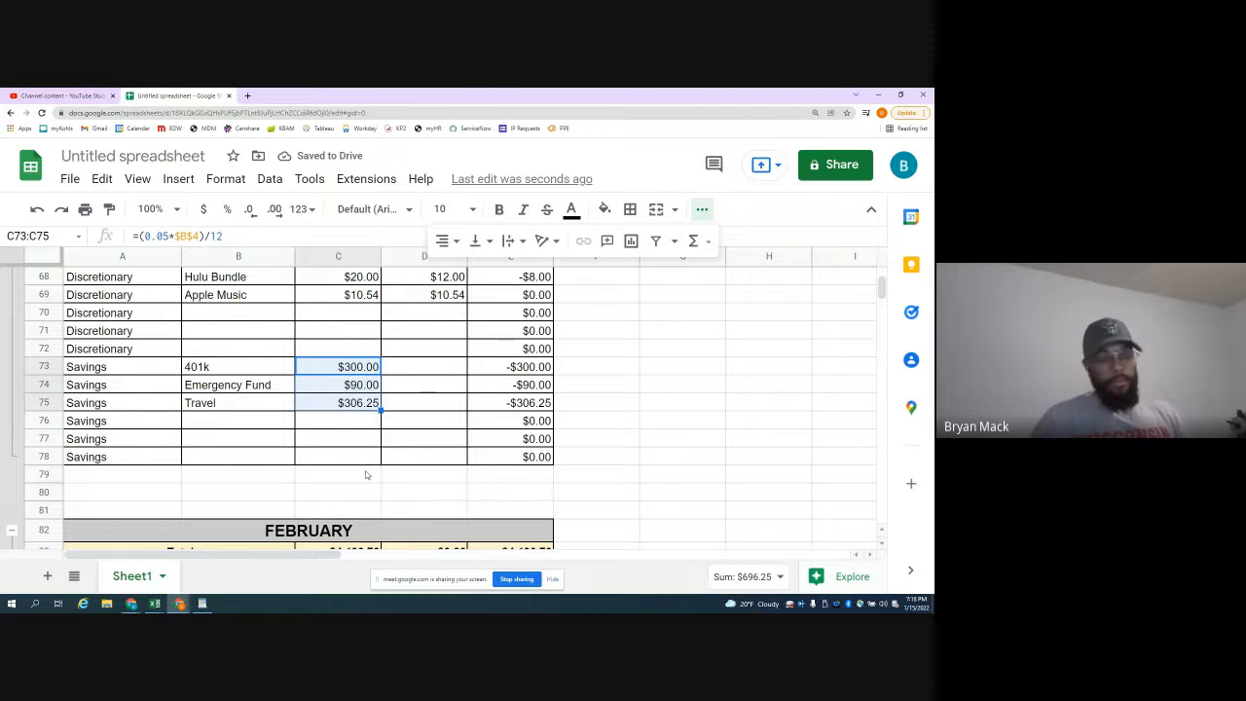
{"action": "key", "text": "ctrl+c"}
{"action": "right_click", "coordinate": [410, 368]}
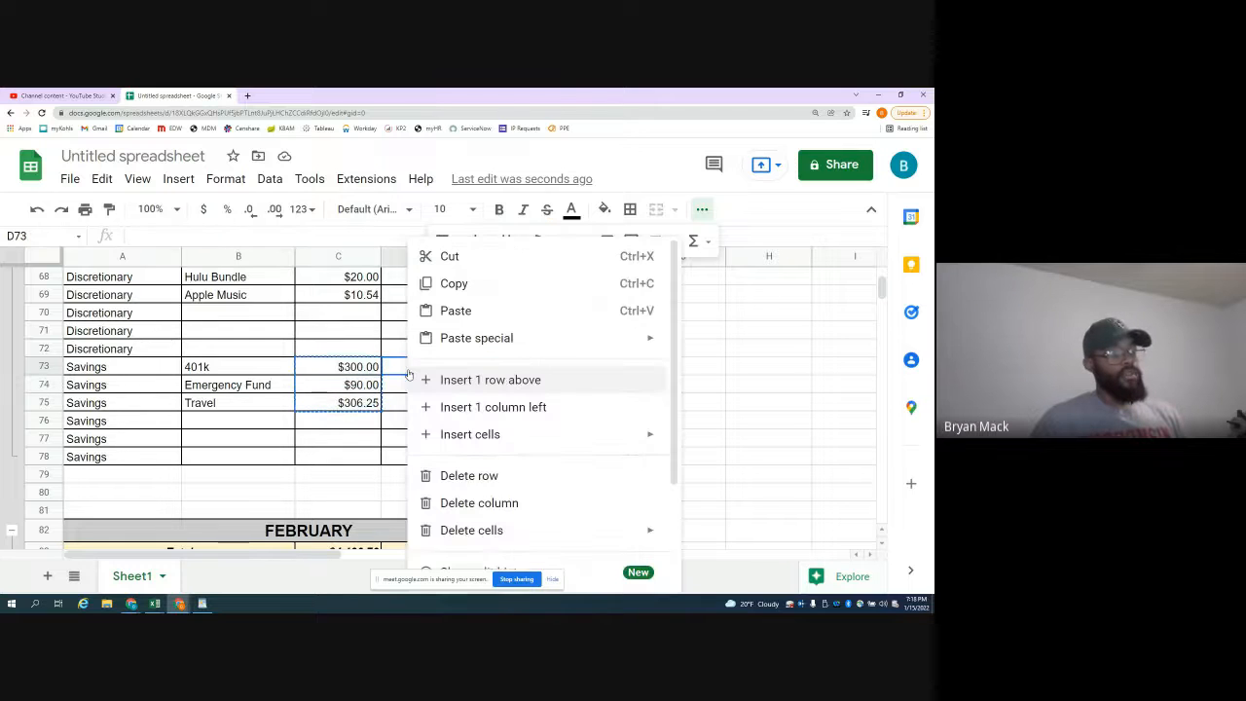
{"action": "mouse_move", "coordinate": [476, 338]}
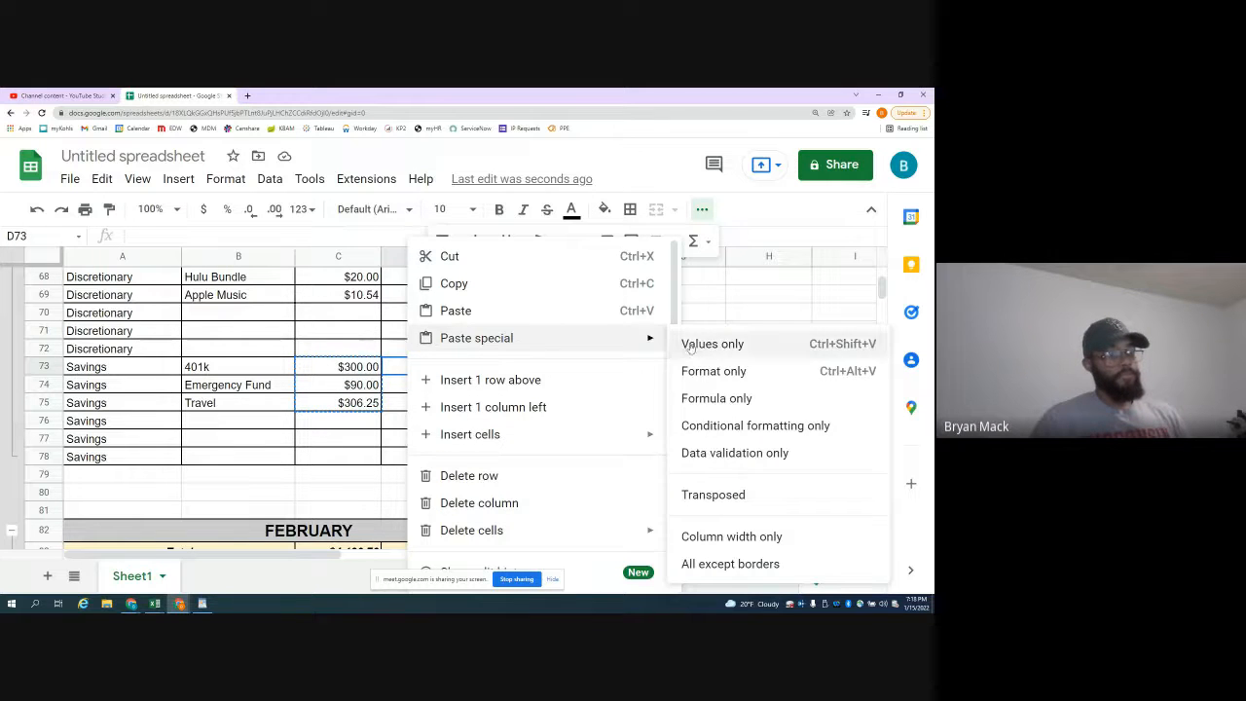
{"action": "left_click", "coordinate": [693, 342]}
{"action": "left_click", "coordinate": [235, 372]}
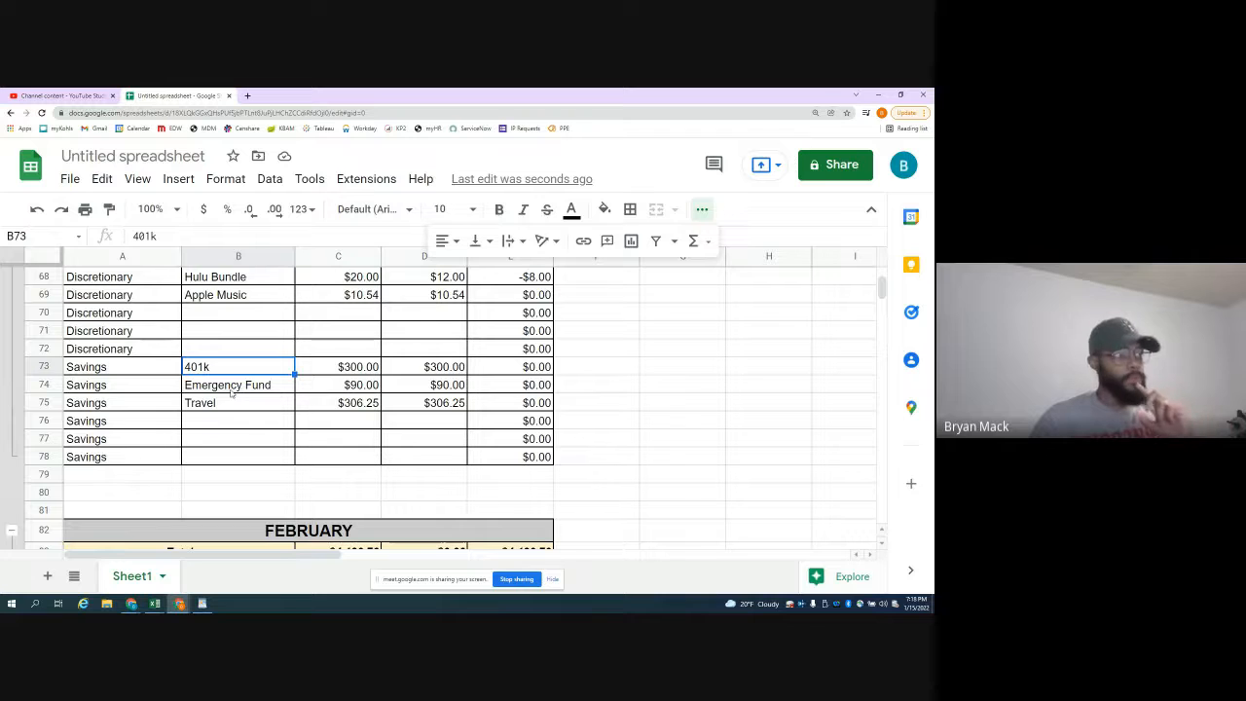
- Inspect the January budget formulas for the 401k, Emergency Fund and Travel savings rows in C73:C75
{"action": "left_click", "coordinate": [352, 372]}
{"action": "left_click", "coordinate": [353, 386]}
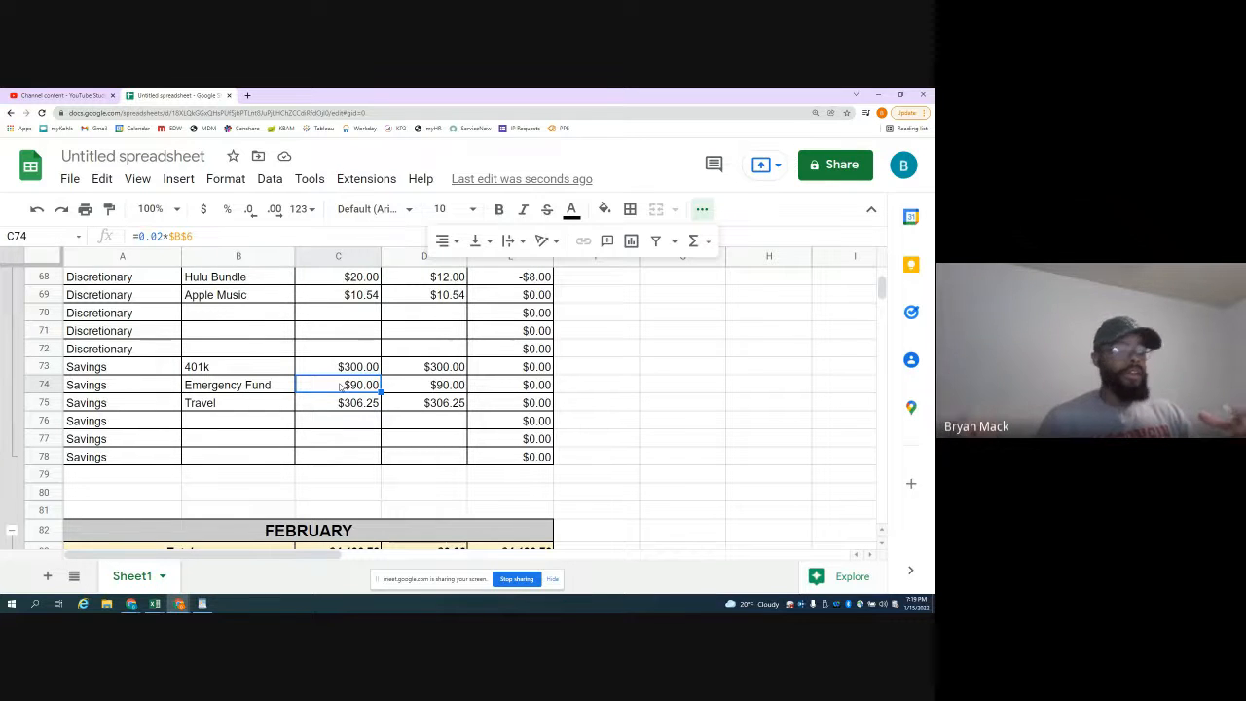
{"action": "left_click", "coordinate": [354, 411]}
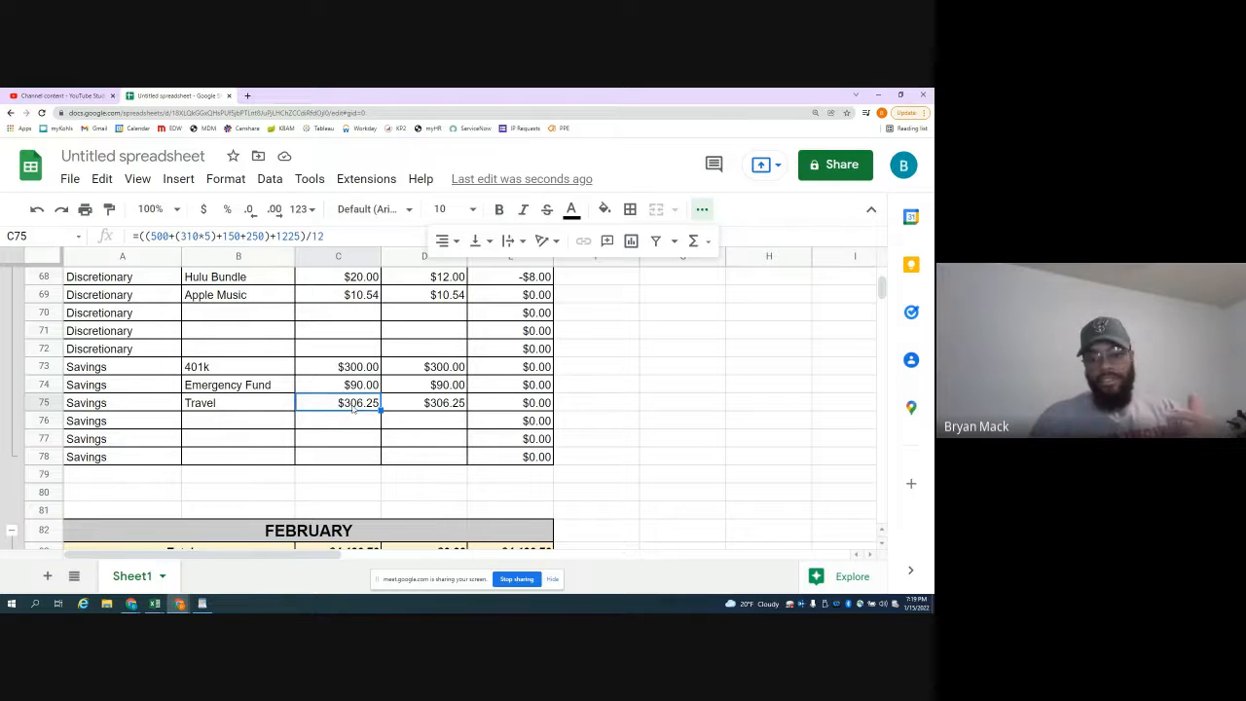
- Copy January's Spent $ amounts D50:D75 and paste them as values only into February's Spent $ column starting at D86
{"action": "left_click", "coordinate": [425, 411]}
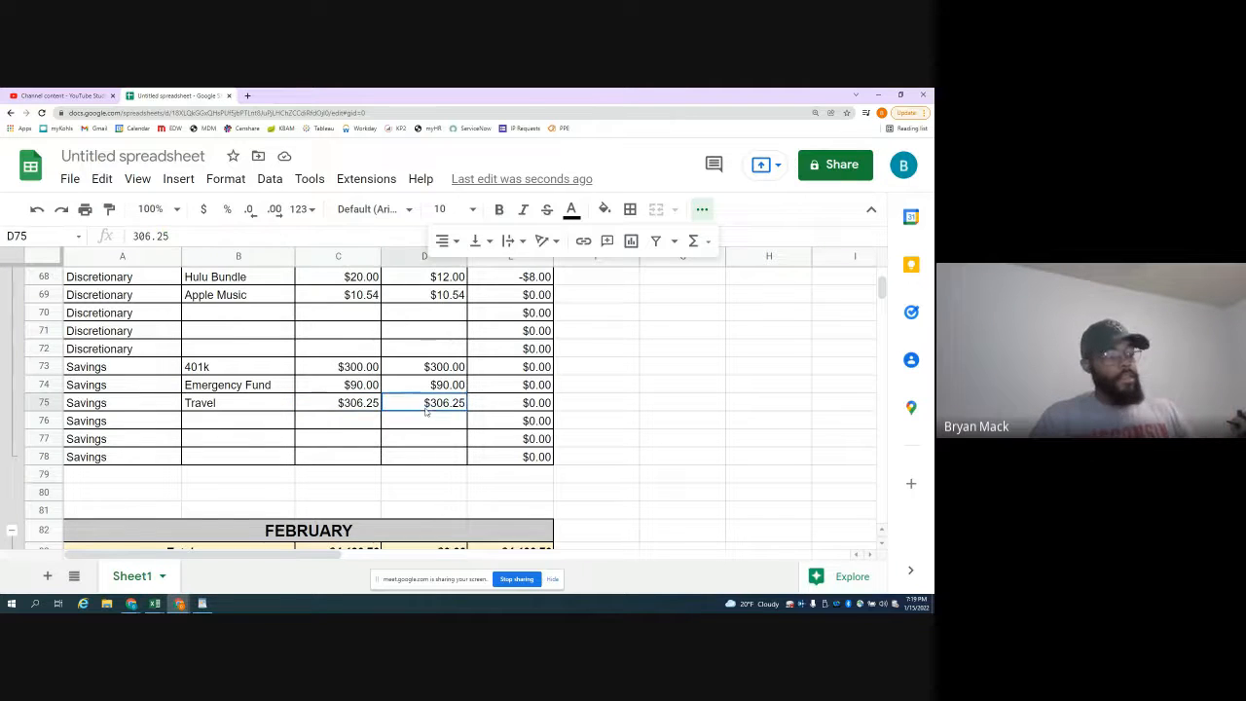
{"action": "left_click_drag", "start_coordinate": [426, 411], "coordinate": [419, 345]}
{"action": "key", "text": "ctrl+c"}
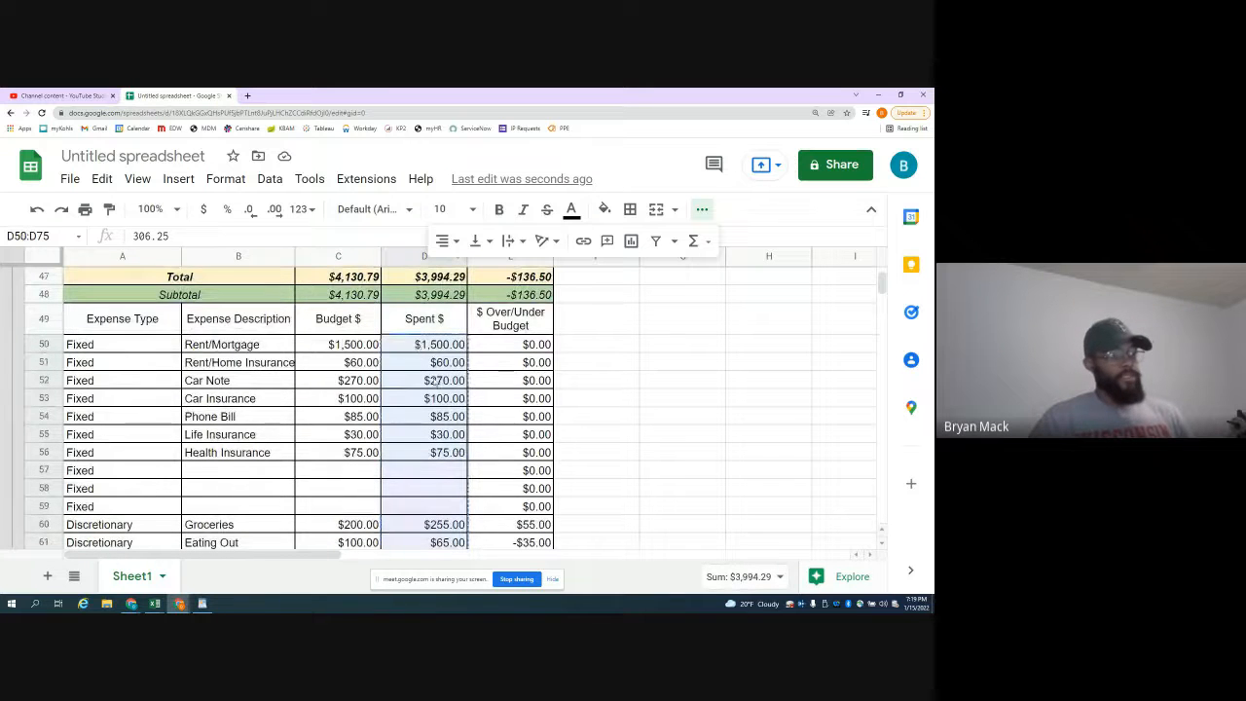
{"action": "scroll", "coordinate": [434, 381], "scroll_direction": "up", "scroll_amount": 3}
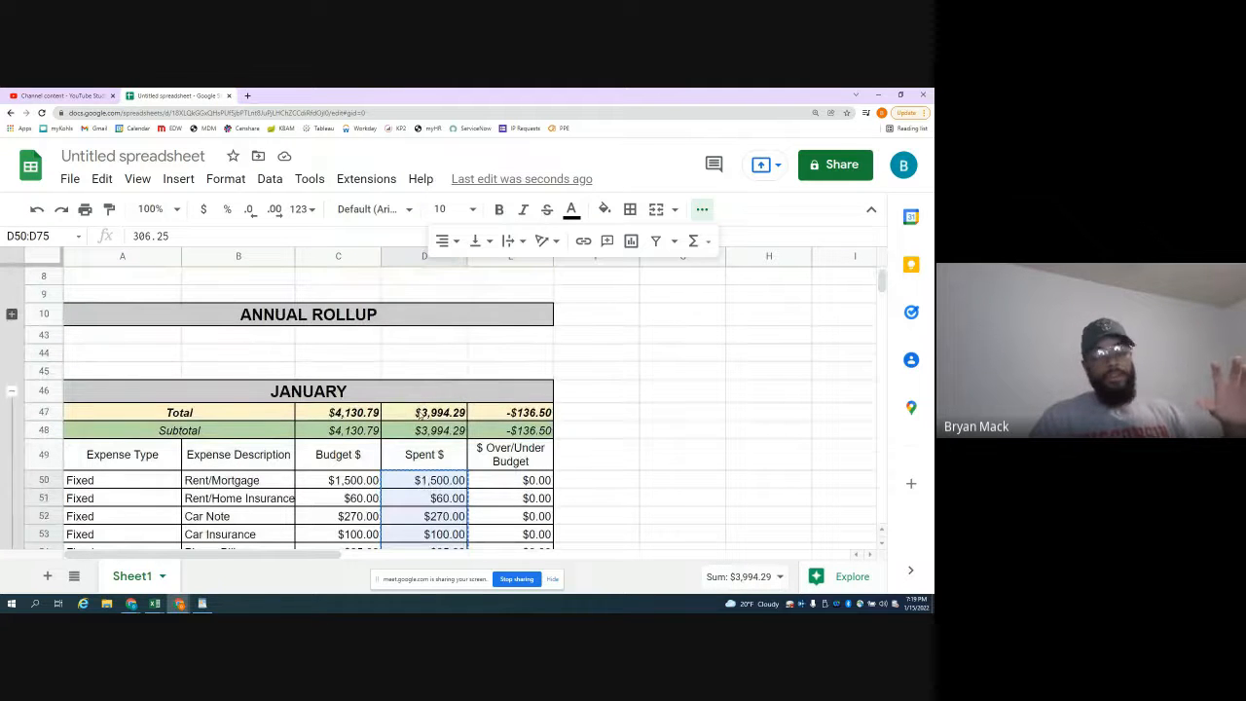
{"action": "scroll", "coordinate": [418, 413], "scroll_direction": "down", "scroll_amount": 2}
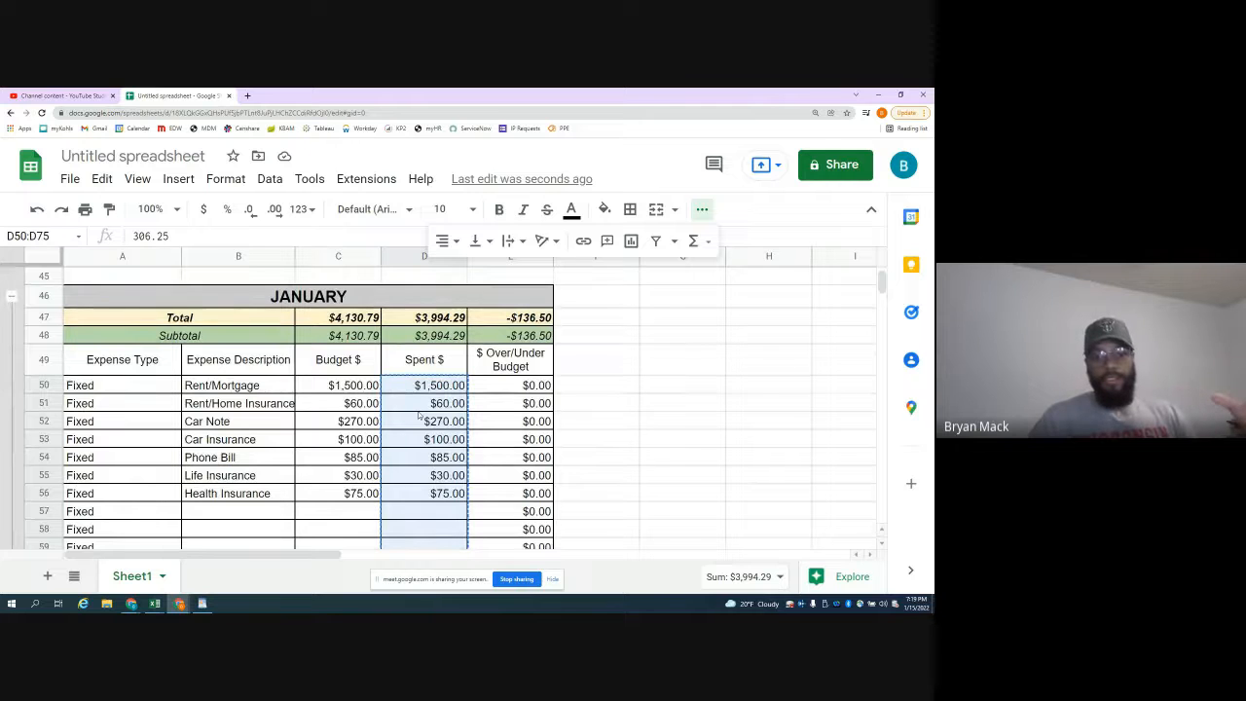
{"action": "scroll", "coordinate": [423, 419], "scroll_direction": "up", "scroll_amount": 3}
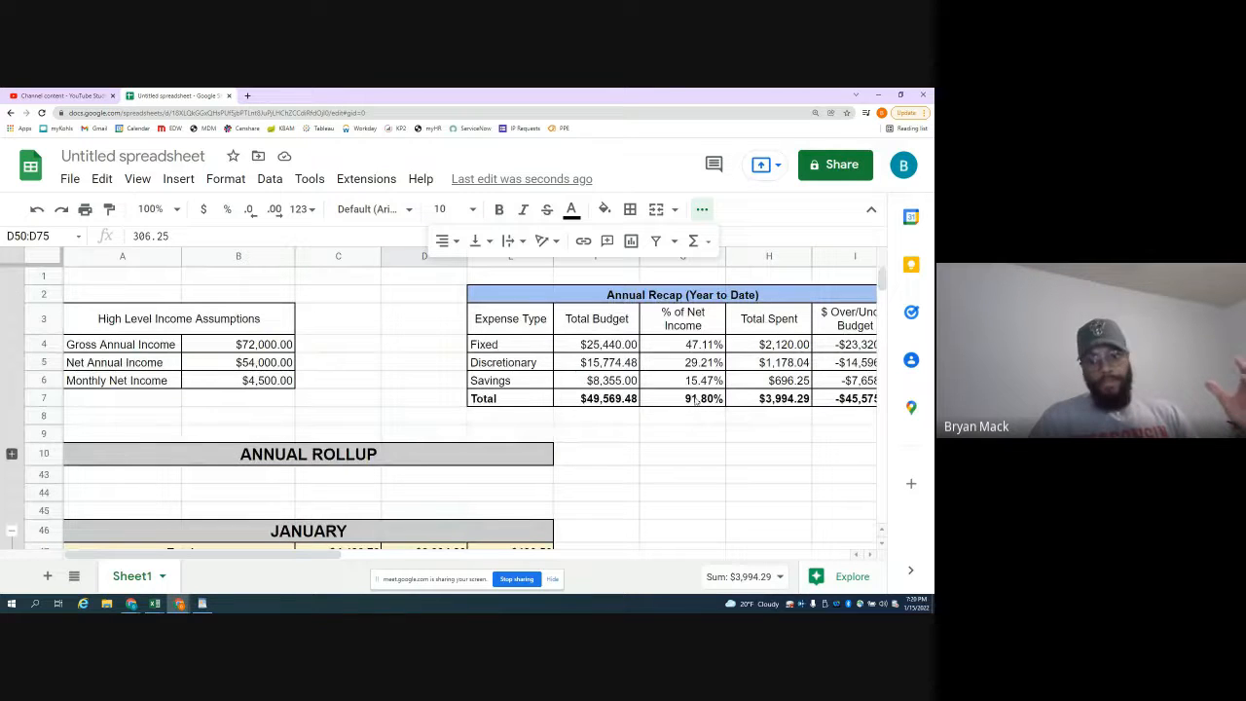
{"action": "scroll", "coordinate": [601, 389], "scroll_direction": "down", "scroll_amount": 10}
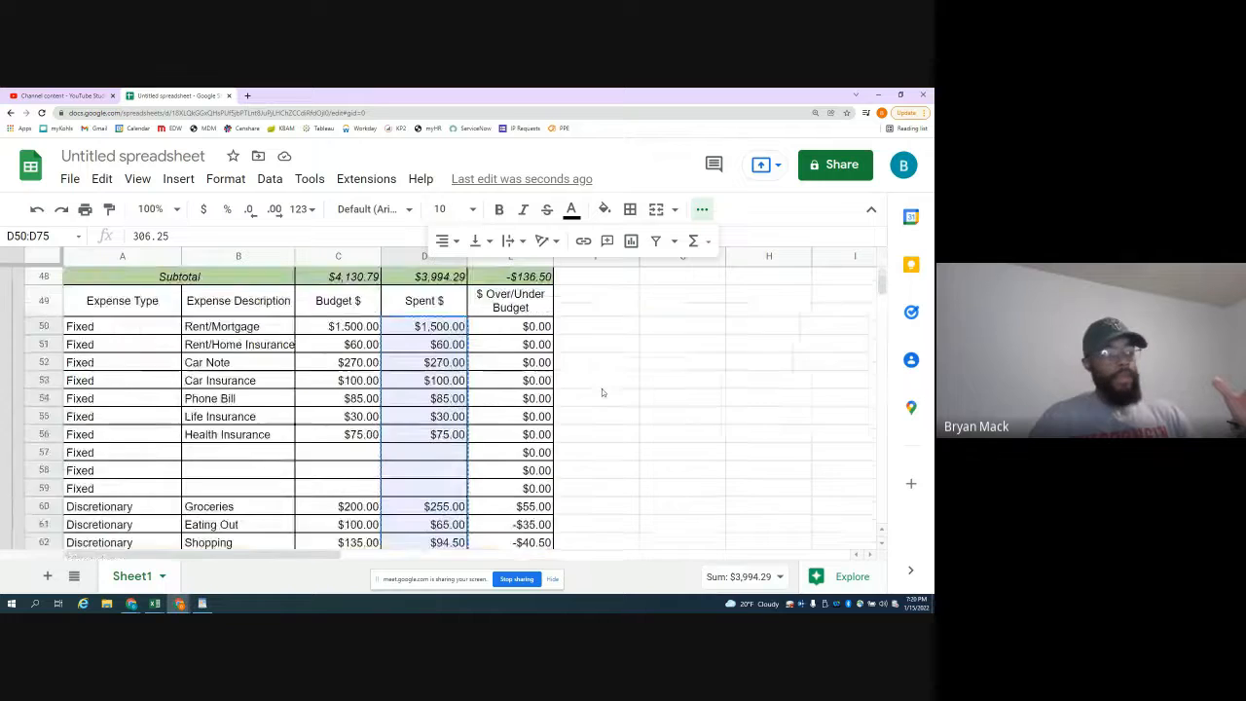
{"action": "left_click", "coordinate": [425, 405]}
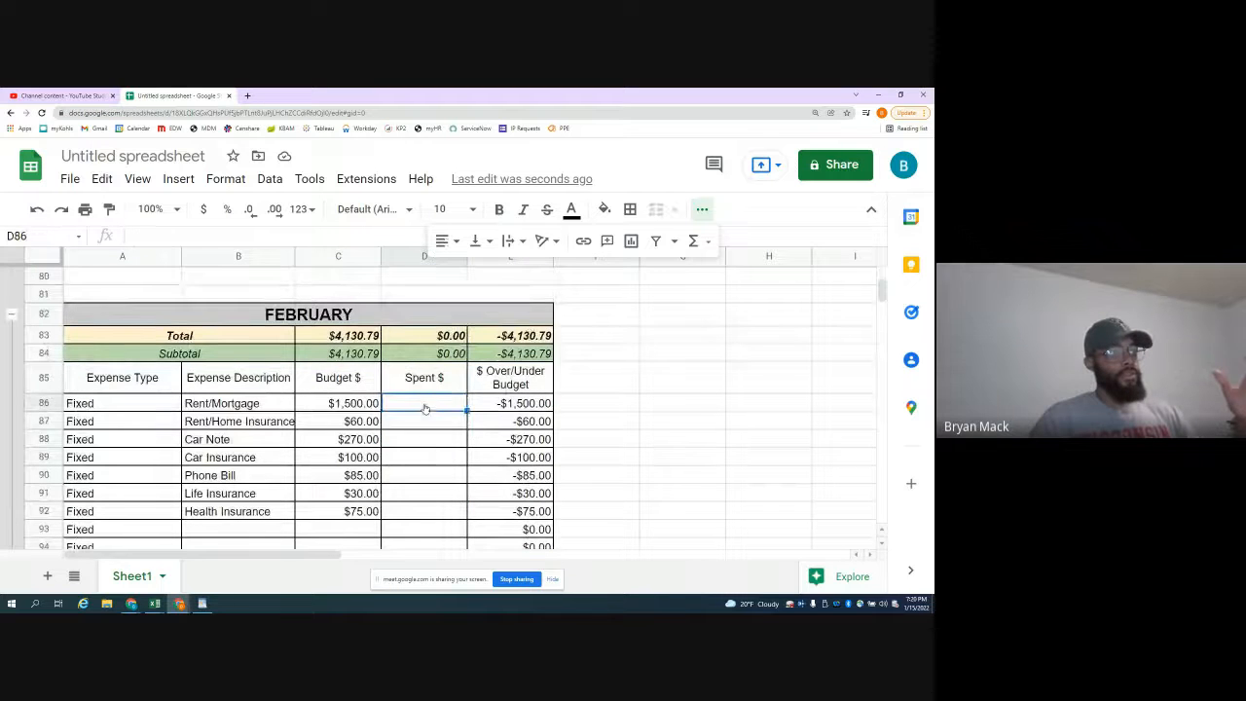
{"action": "right_click", "coordinate": [424, 405]}
{"action": "mouse_move", "coordinate": [498, 341]}
{"action": "left_click", "coordinate": [728, 344]}
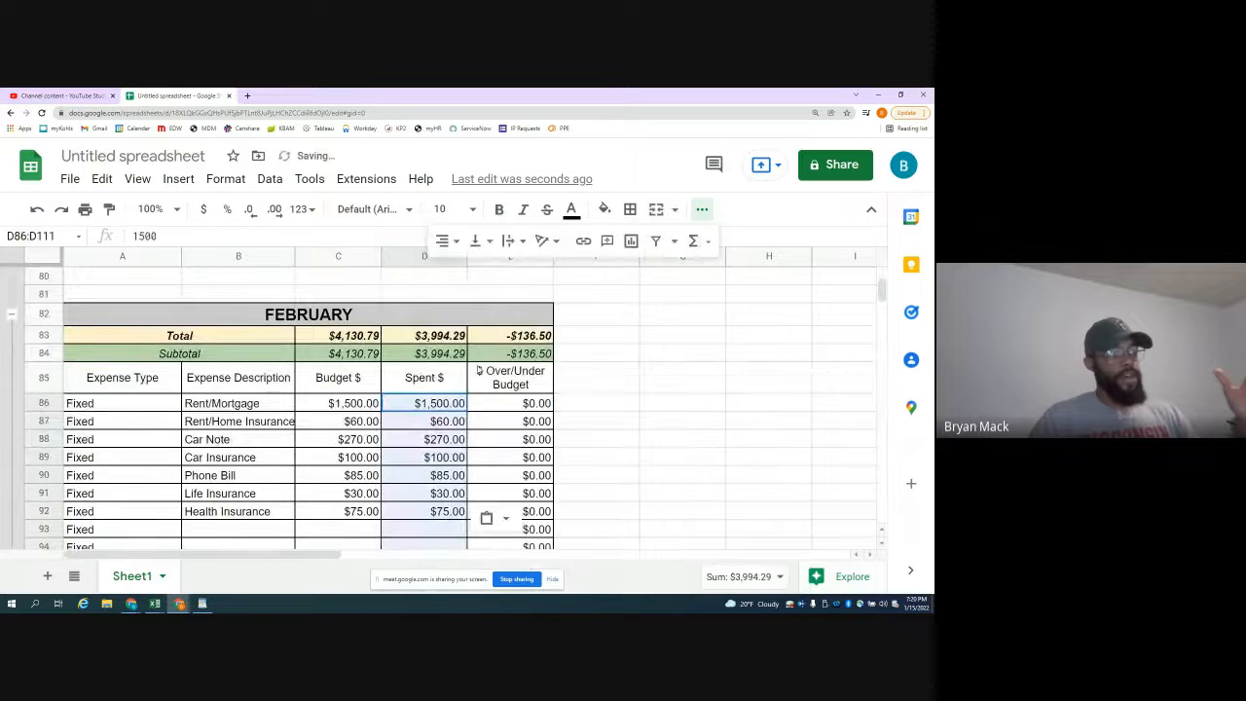
- Paste the copied January spent amounts as values only into March's Spent $ column starting at D122
{"action": "scroll", "coordinate": [427, 385], "scroll_direction": "down", "scroll_amount": 8}
{"action": "scroll", "coordinate": [415, 327], "scroll_direction": "up", "scroll_amount": 1}
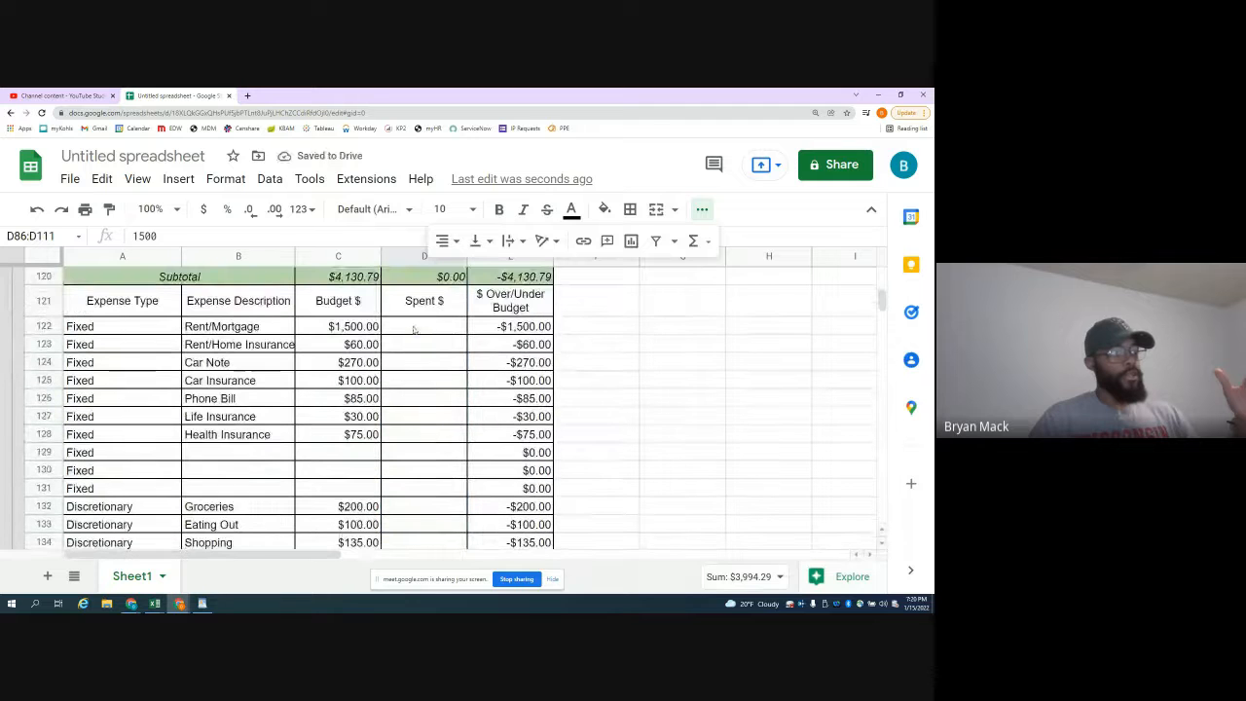
{"action": "left_click", "coordinate": [413, 330]}
{"action": "right_click", "coordinate": [414, 330]}
{"action": "mouse_move", "coordinate": [490, 337]}
{"action": "left_click", "coordinate": [717, 342]}
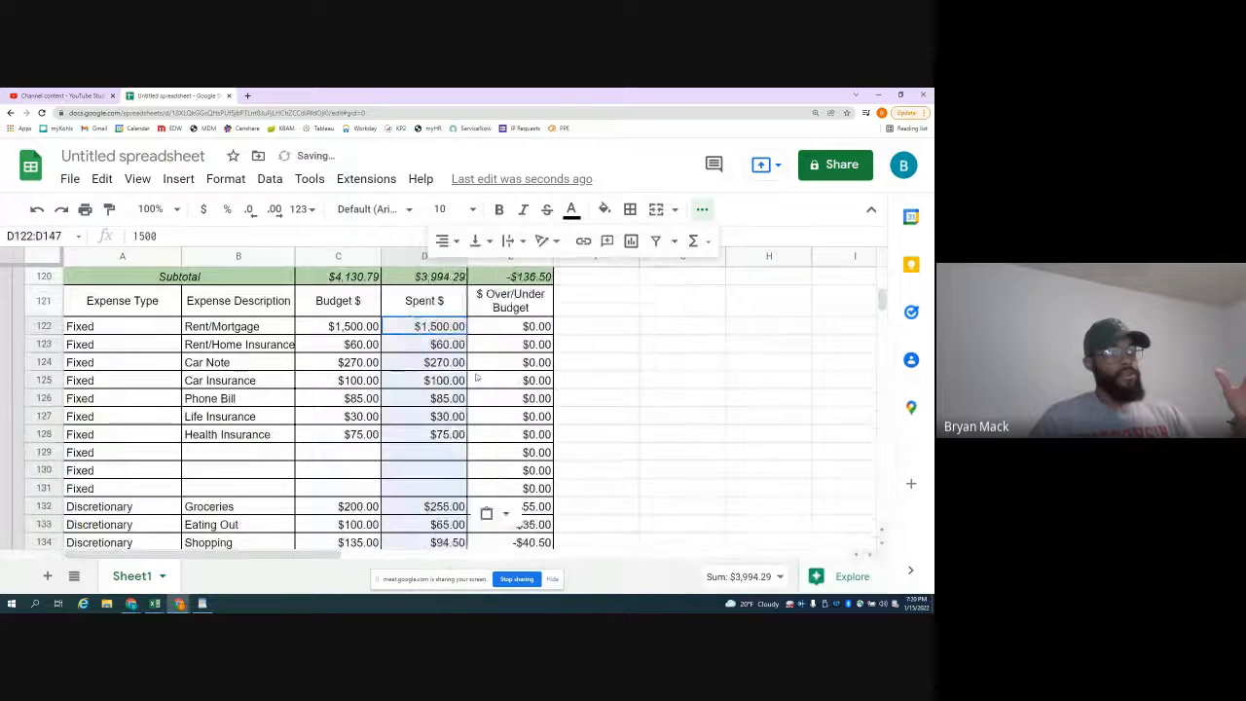
- Paste the copied January spent amounts as values only into April's Spent $ column starting at D158
{"action": "scroll", "coordinate": [477, 376], "scroll_direction": "down", "scroll_amount": 12}
{"action": "left_click", "coordinate": [419, 344]}
{"action": "right_click", "coordinate": [418, 345]}
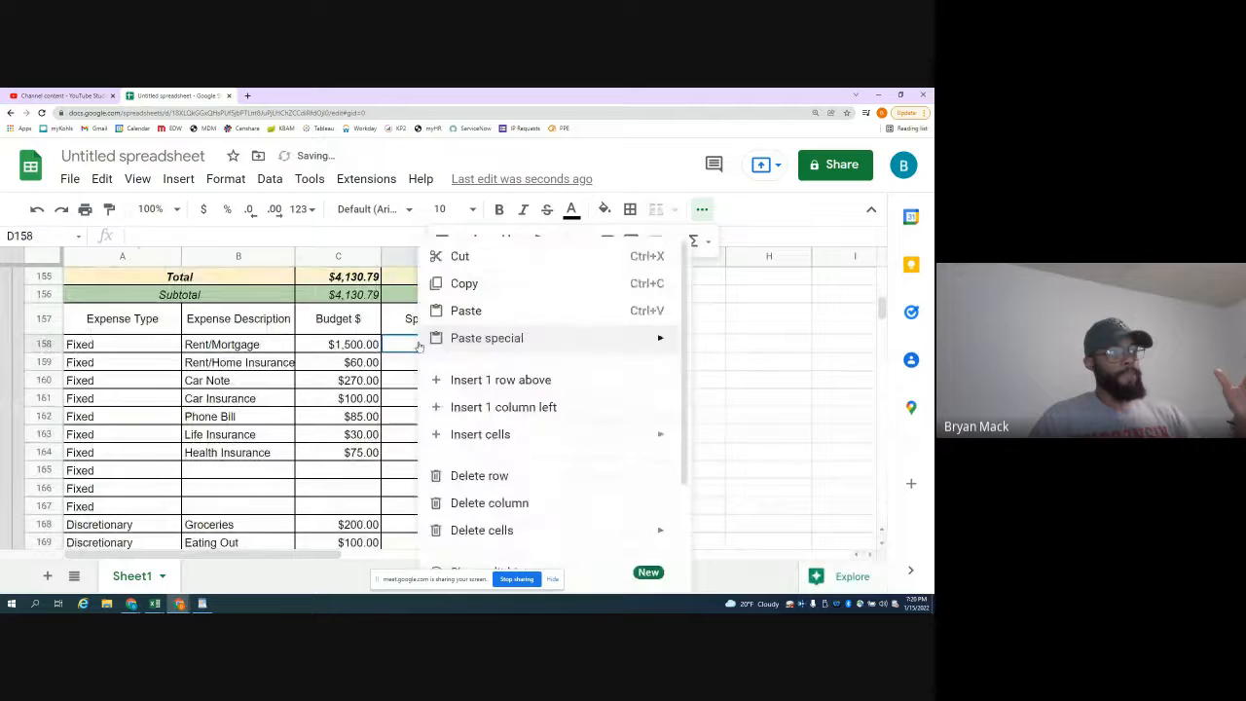
{"action": "mouse_move", "coordinate": [489, 337]}
{"action": "left_click", "coordinate": [721, 343]}
- Paste the copied January spent amounts as values only into May's Spent $ column starting at D194
{"action": "scroll", "coordinate": [499, 392], "scroll_direction": "down", "scroll_amount": 10}
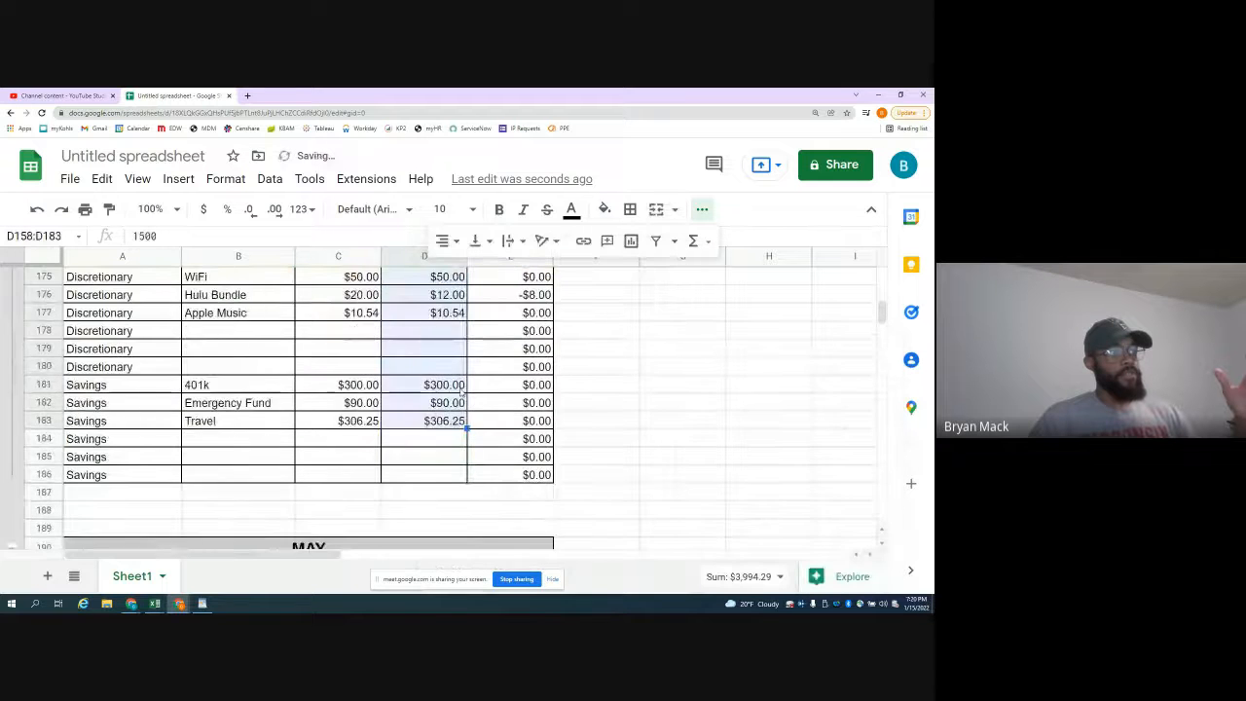
{"action": "left_click", "coordinate": [411, 458]}
{"action": "right_click", "coordinate": [412, 458]}
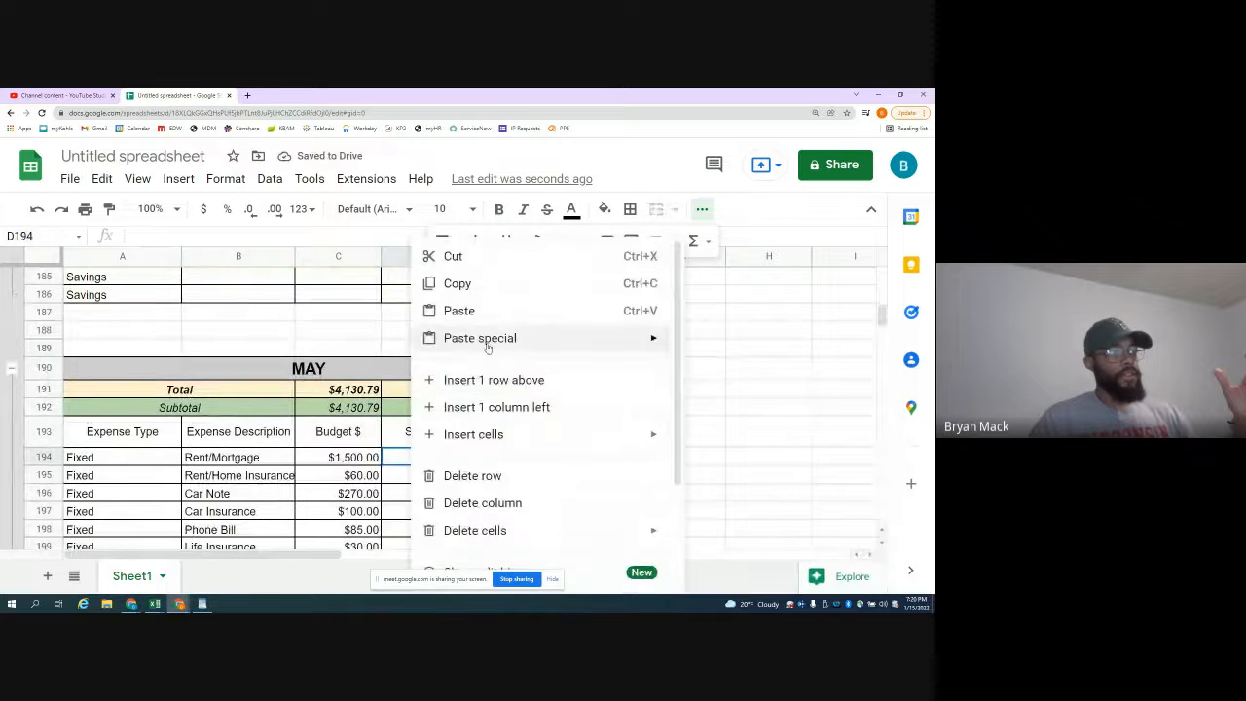
{"action": "mouse_move", "coordinate": [570, 337]}
{"action": "left_click", "coordinate": [717, 340]}
- Paste the copied January spent amounts as values only into June's Spent $ column starting at D230
{"action": "scroll", "coordinate": [433, 380], "scroll_direction": "down", "scroll_amount": 5}
{"action": "scroll", "coordinate": [436, 382], "scroll_direction": "down", "scroll_amount": 9}
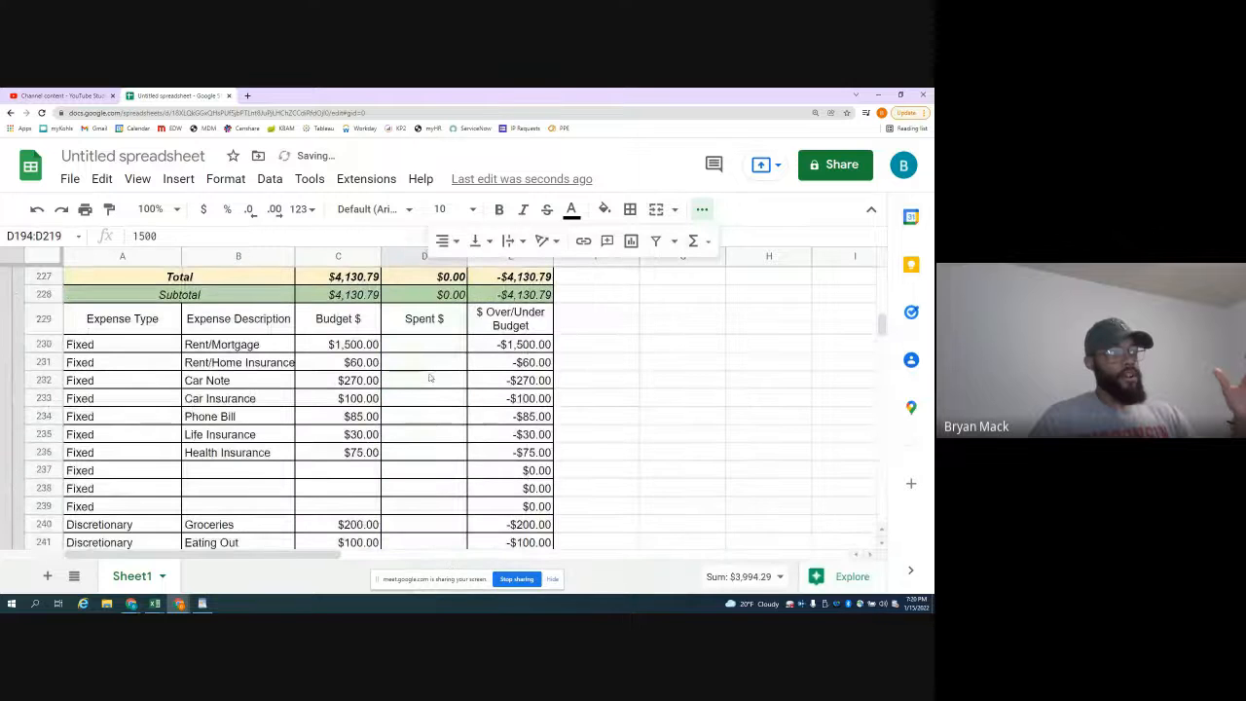
{"action": "left_click", "coordinate": [423, 343]}
{"action": "right_click", "coordinate": [423, 343]}
{"action": "mouse_move", "coordinate": [477, 342]}
{"action": "left_click", "coordinate": [723, 344]}
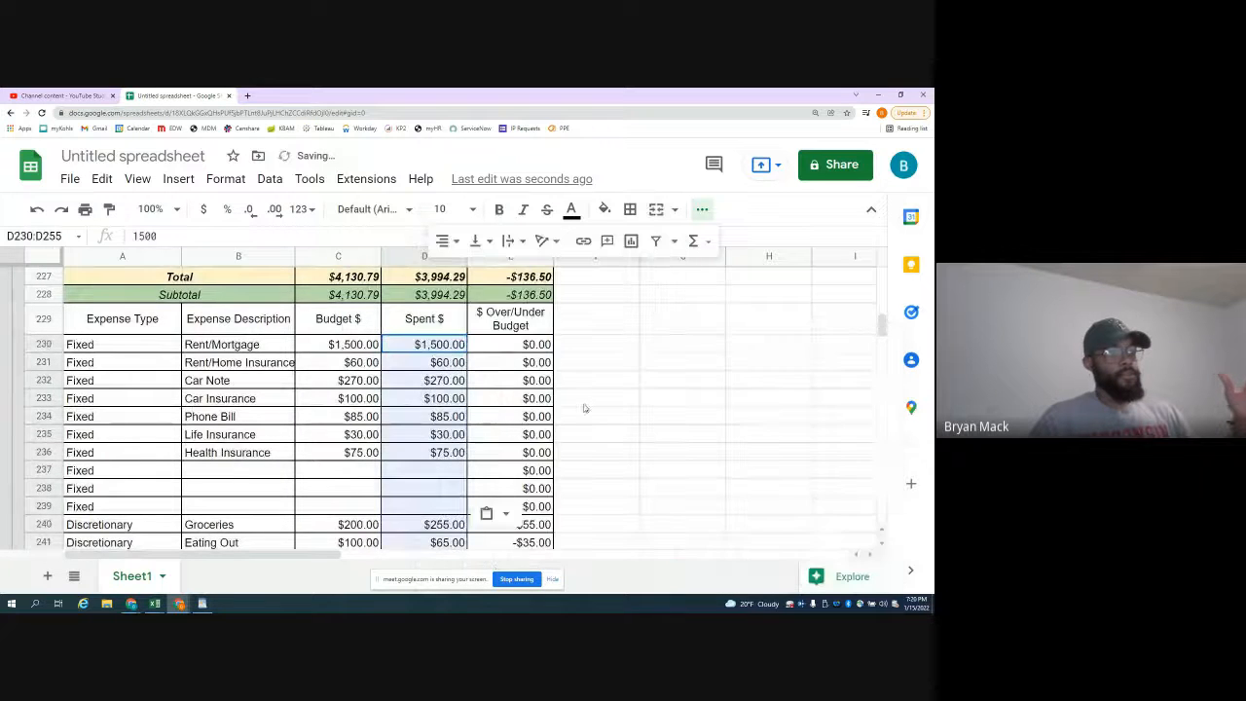
- Paste the copied January spent amounts as values only into July's Spent $ column starting at D266
{"action": "scroll", "coordinate": [422, 431], "scroll_direction": "down", "scroll_amount": 10}
{"action": "left_click", "coordinate": [411, 465]}
{"action": "right_click", "coordinate": [411, 465]}
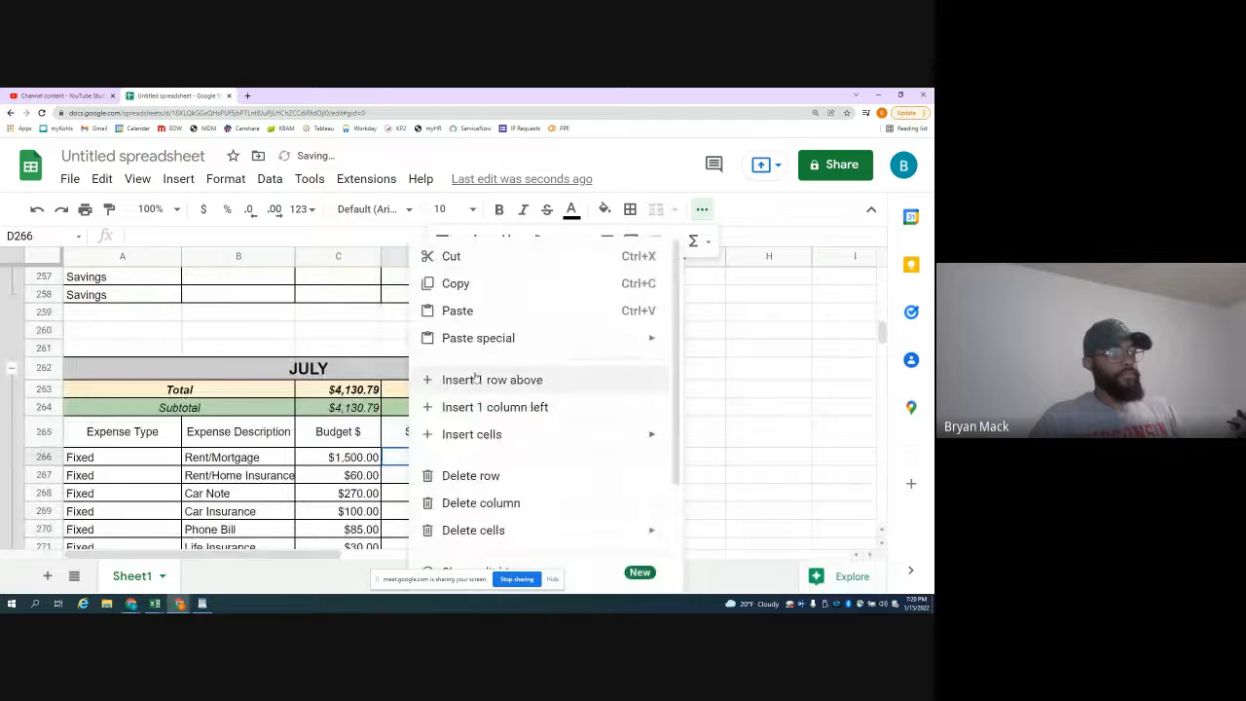
{"action": "mouse_move", "coordinate": [458, 337]}
{"action": "left_click", "coordinate": [720, 341]}
- Paste the copied January spent amounts as values only into August's Spent $ column starting at D302
{"action": "scroll", "coordinate": [470, 425], "scroll_direction": "down", "scroll_amount": 7}
{"action": "scroll", "coordinate": [470, 426], "scroll_direction": "down", "scroll_amount": 7}
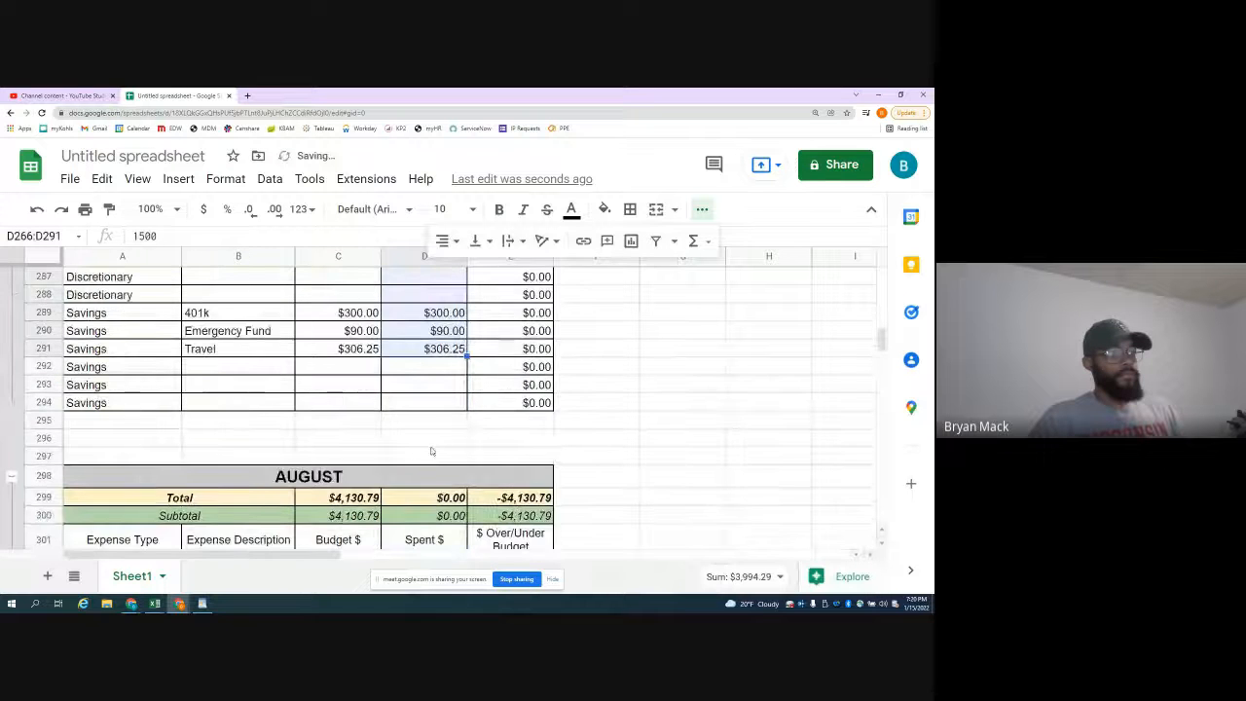
{"action": "left_click", "coordinate": [419, 349]}
{"action": "right_click", "coordinate": [419, 347]}
{"action": "mouse_move", "coordinate": [469, 338]}
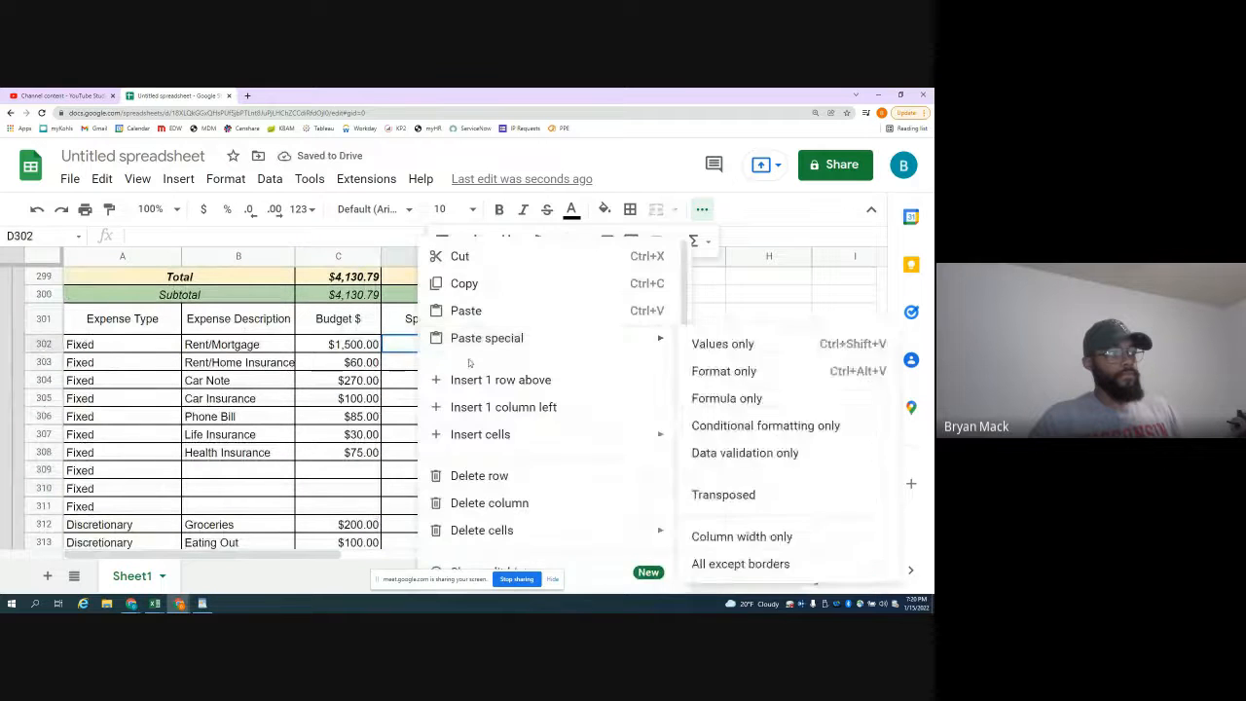
{"action": "left_click", "coordinate": [723, 344]}
- Paste the copied January spent amounts as values only into September's Spent $ column starting at D338
{"action": "scroll", "coordinate": [419, 409], "scroll_direction": "down", "scroll_amount": 12}
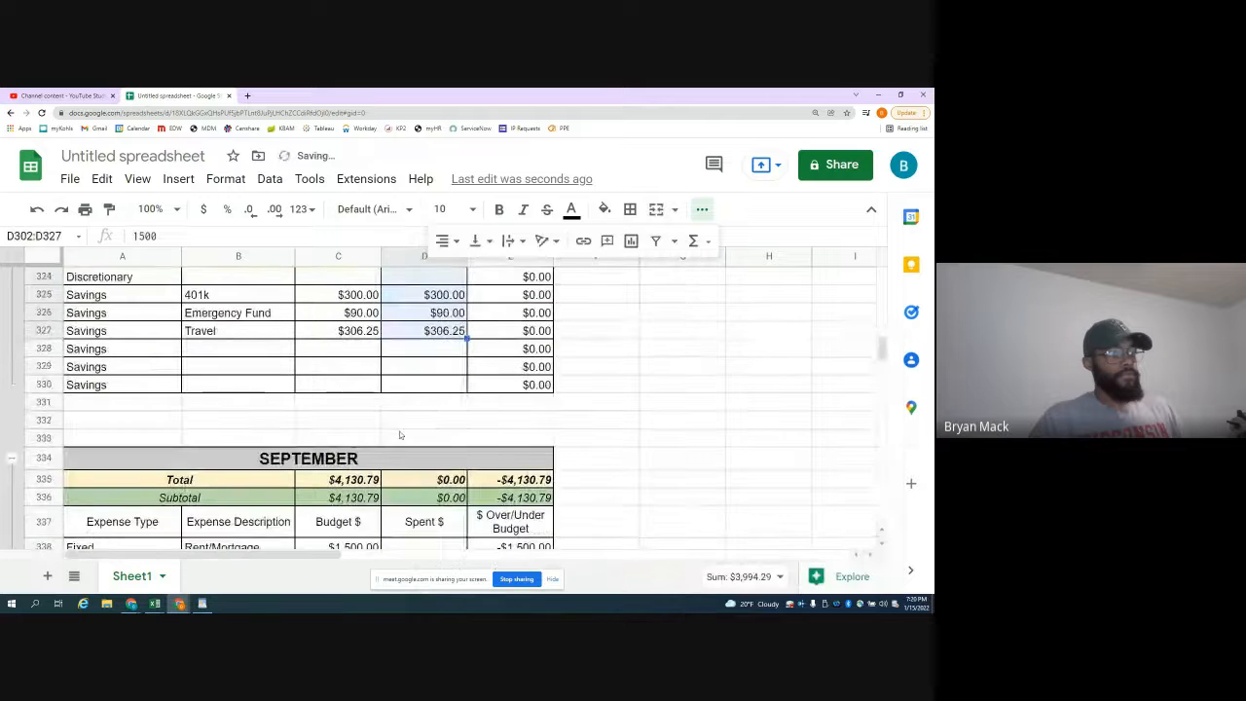
{"action": "left_click", "coordinate": [418, 369]}
{"action": "right_click", "coordinate": [418, 376]}
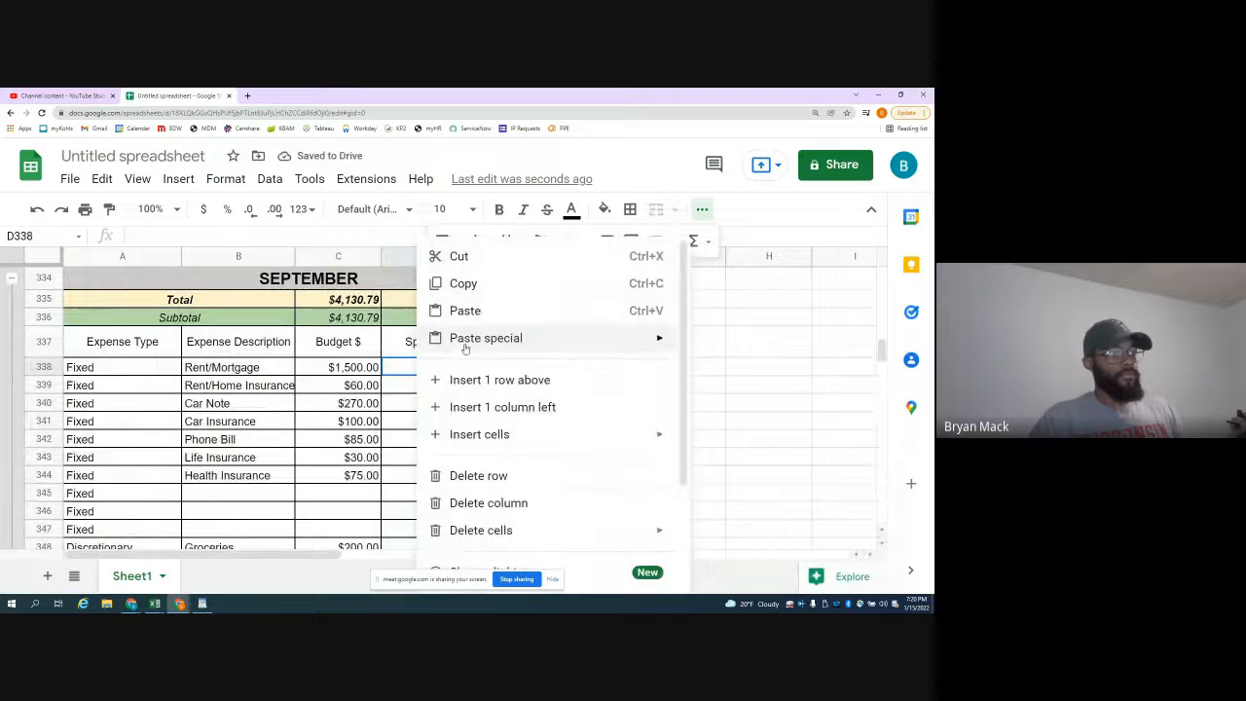
{"action": "mouse_move", "coordinate": [482, 337]}
{"action": "left_click", "coordinate": [722, 341]}
- Paste the copied January spent amounts as values only into October's Spent $ column starting at D374
{"action": "scroll", "coordinate": [425, 428], "scroll_direction": "down", "scroll_amount": 10}
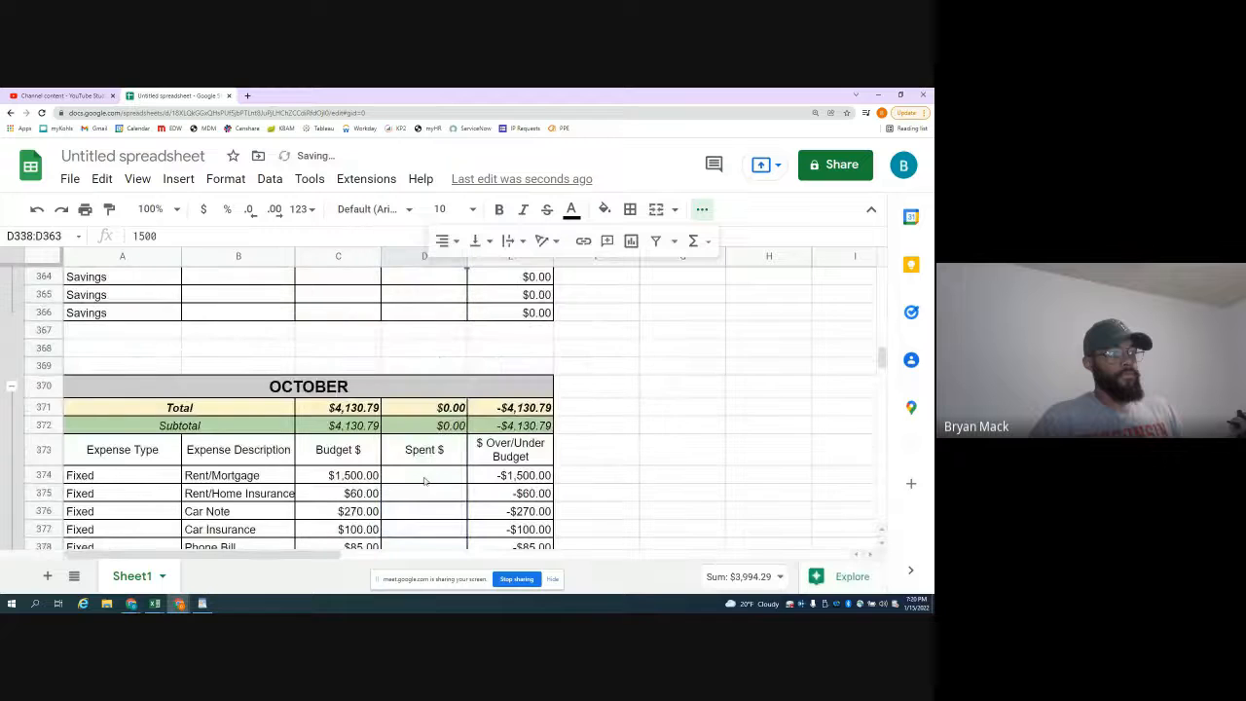
{"action": "left_click", "coordinate": [426, 477]}
{"action": "right_click", "coordinate": [426, 477]}
{"action": "mouse_move", "coordinate": [482, 337]}
{"action": "left_click", "coordinate": [726, 344]}
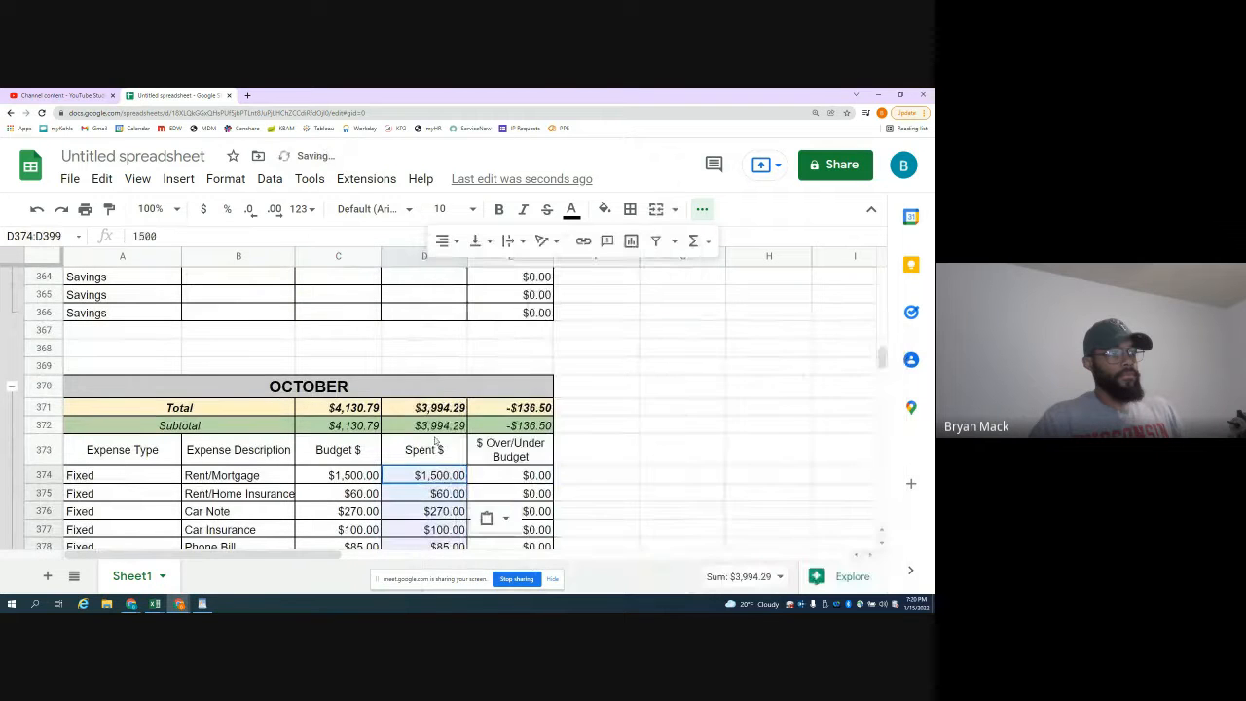
- Paste the copied January spent amounts as values only into November's Spent $ column starting at D410
{"action": "scroll", "coordinate": [436, 440], "scroll_direction": "down", "scroll_amount": 3}
{"action": "scroll", "coordinate": [434, 440], "scroll_direction": "down", "scroll_amount": 5}
{"action": "left_click", "coordinate": [433, 407]}
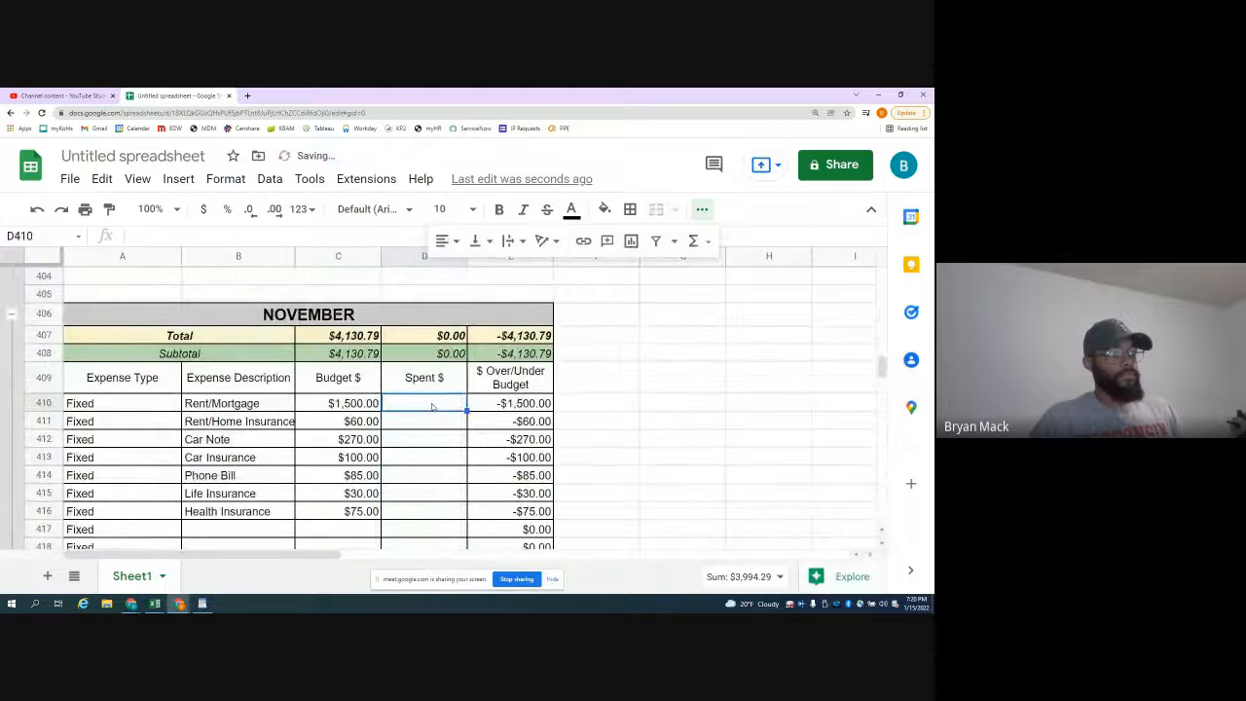
{"action": "right_click", "coordinate": [433, 407]}
{"action": "mouse_move", "coordinate": [482, 341]}
{"action": "left_click", "coordinate": [728, 343]}
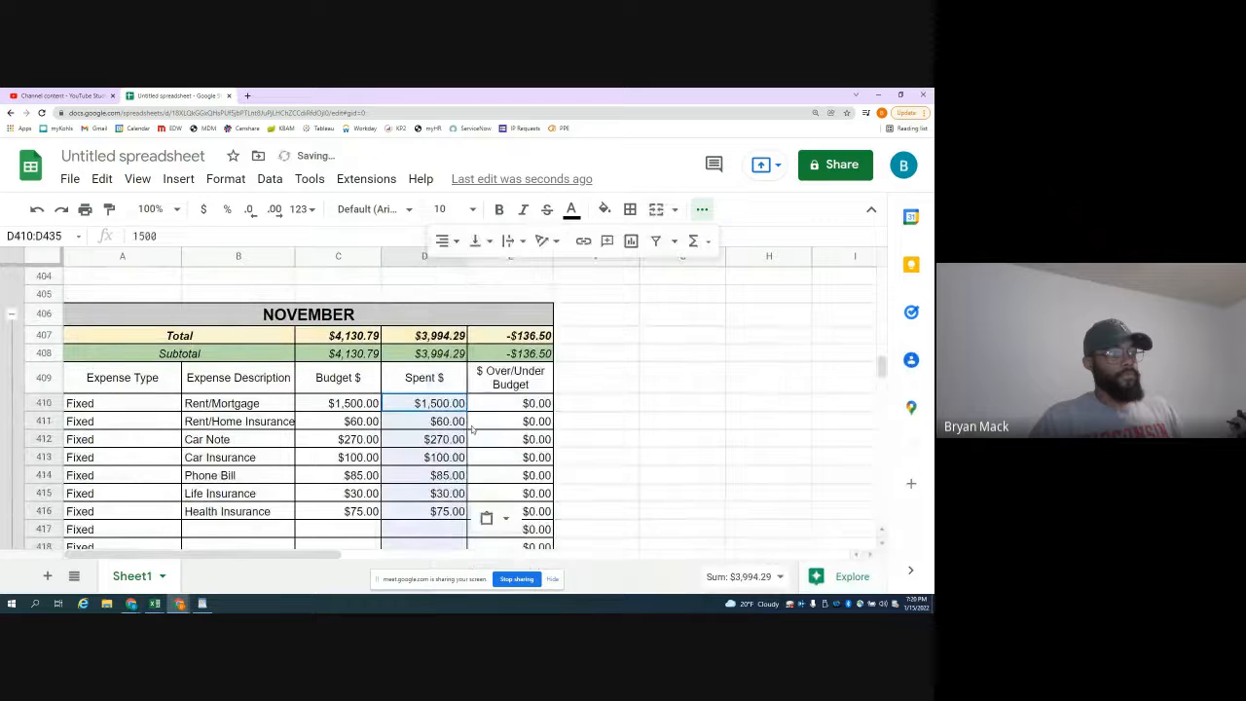
- Paste the copied January spent amounts as values only into December's Spent $ column starting at D446
{"action": "scroll", "coordinate": [460, 429], "scroll_direction": "down", "scroll_amount": 5}
{"action": "scroll", "coordinate": [460, 428], "scroll_direction": "down", "scroll_amount": 1}
{"action": "left_click", "coordinate": [425, 331]}
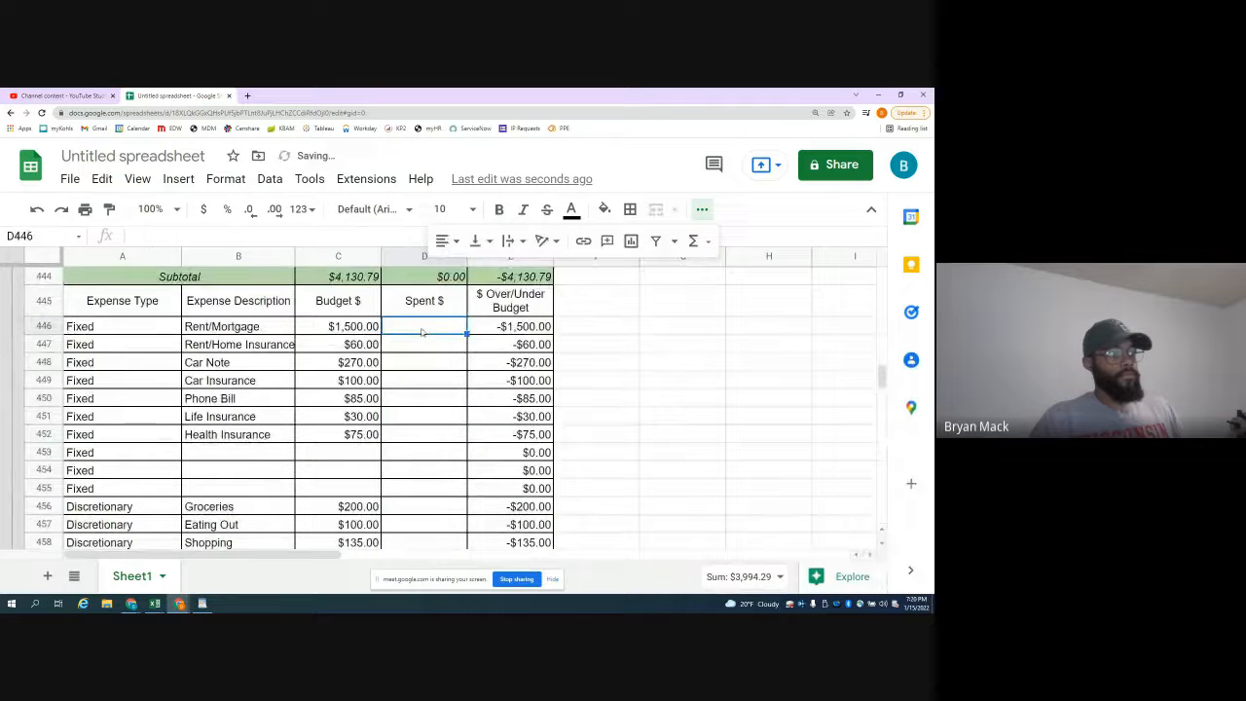
{"action": "right_click", "coordinate": [425, 331]}
{"action": "mouse_move", "coordinate": [482, 355]}
{"action": "left_click", "coordinate": [727, 343]}
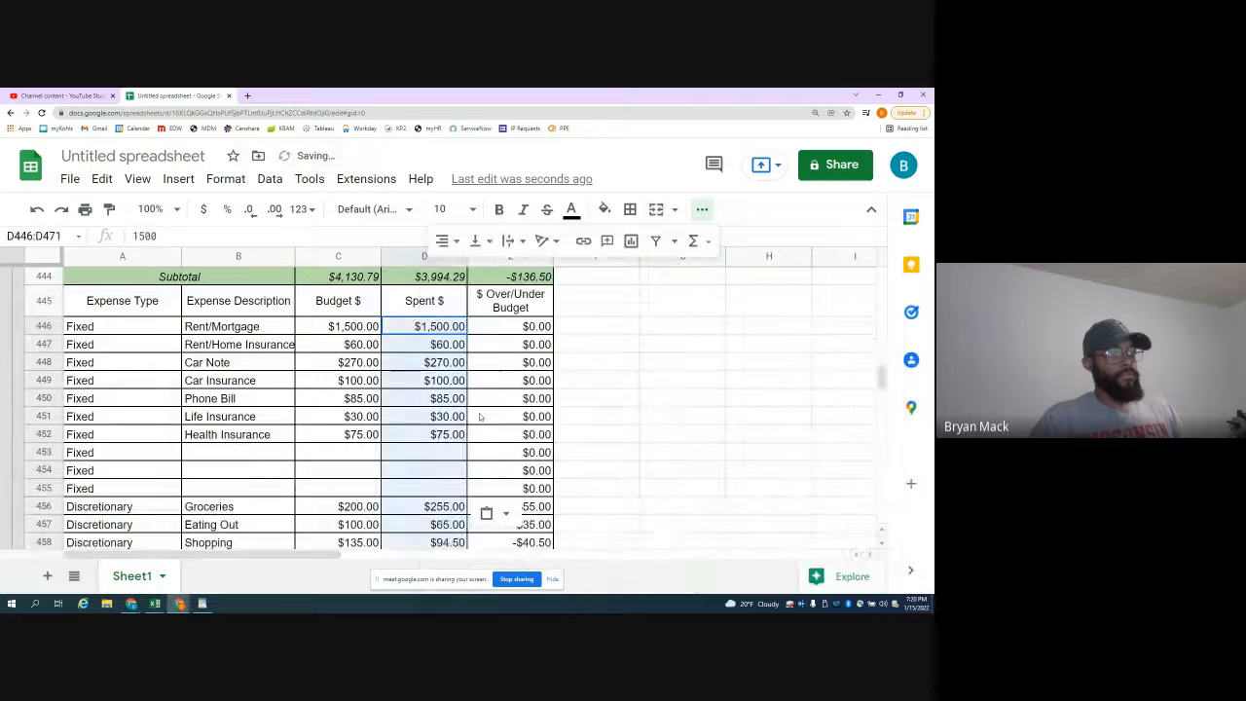
- Collapse the grouped rows of the December, November and October sections so only their month headers show
{"action": "scroll", "coordinate": [446, 424], "scroll_direction": "down", "scroll_amount": 10}
{"action": "scroll", "coordinate": [447, 425], "scroll_direction": "up", "scroll_amount": 15}
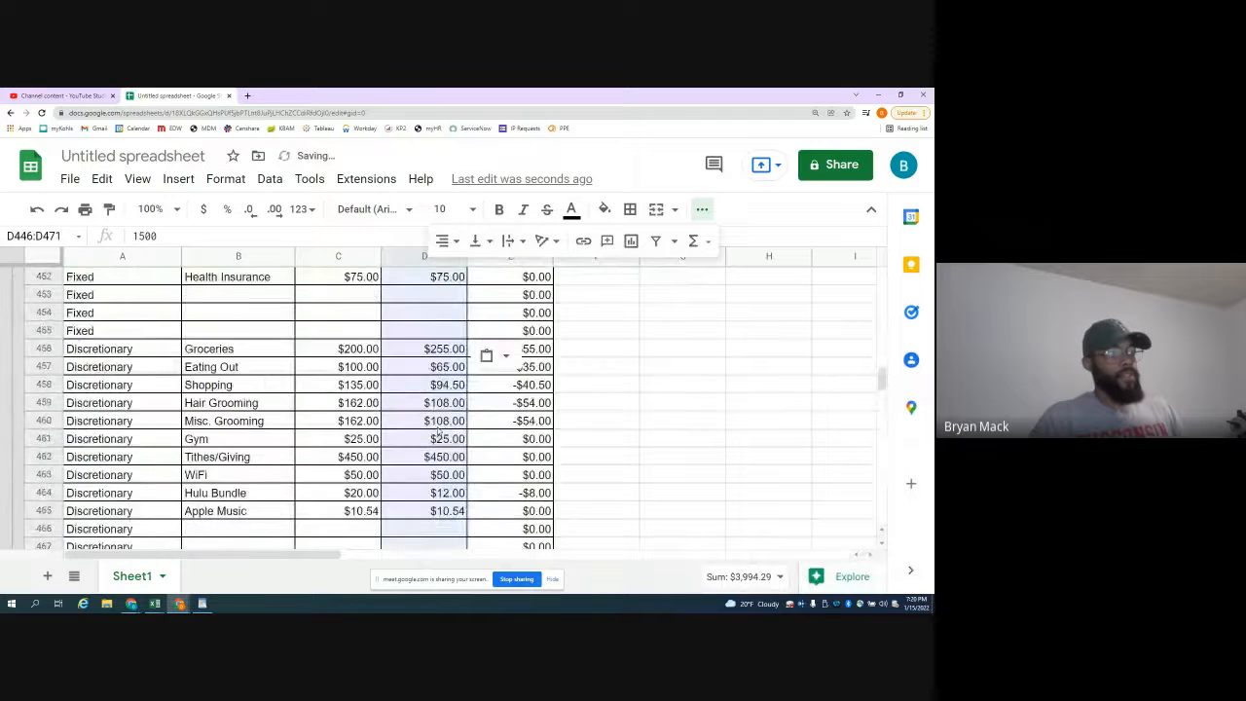
{"action": "scroll", "coordinate": [180, 428], "scroll_direction": "down", "scroll_amount": 4}
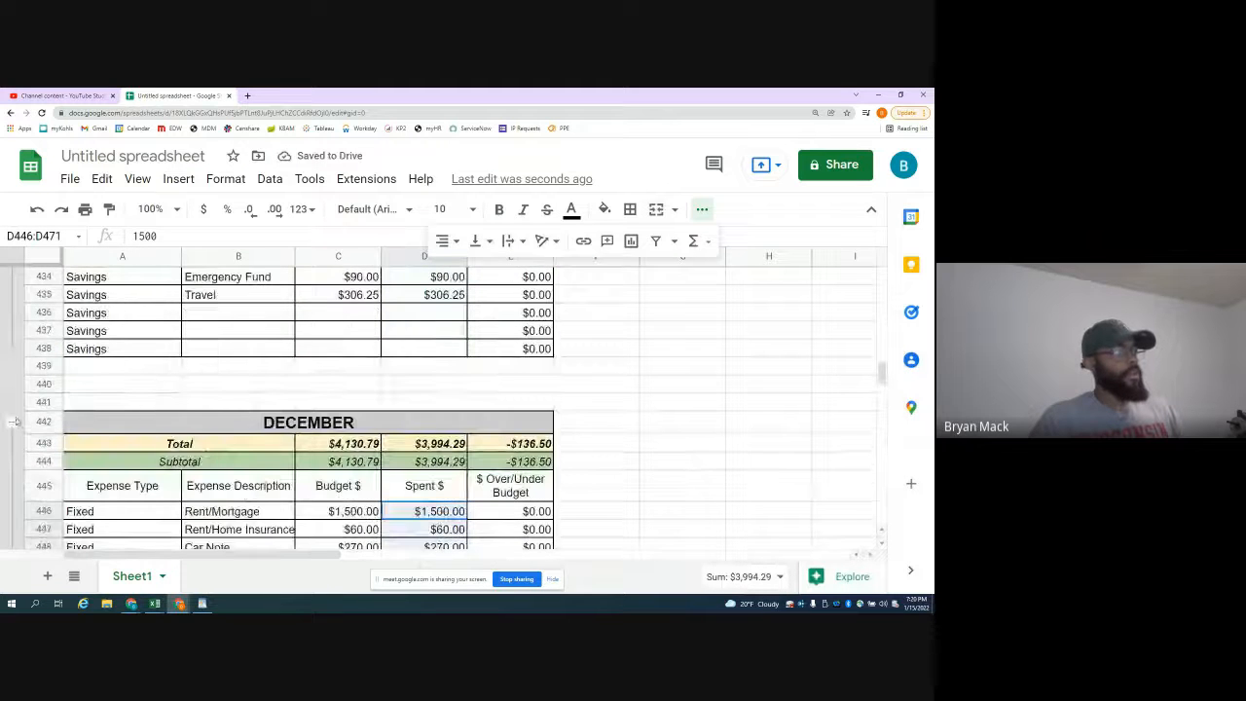
{"action": "scroll", "coordinate": [39, 420], "scroll_direction": "up", "scroll_amount": 9}
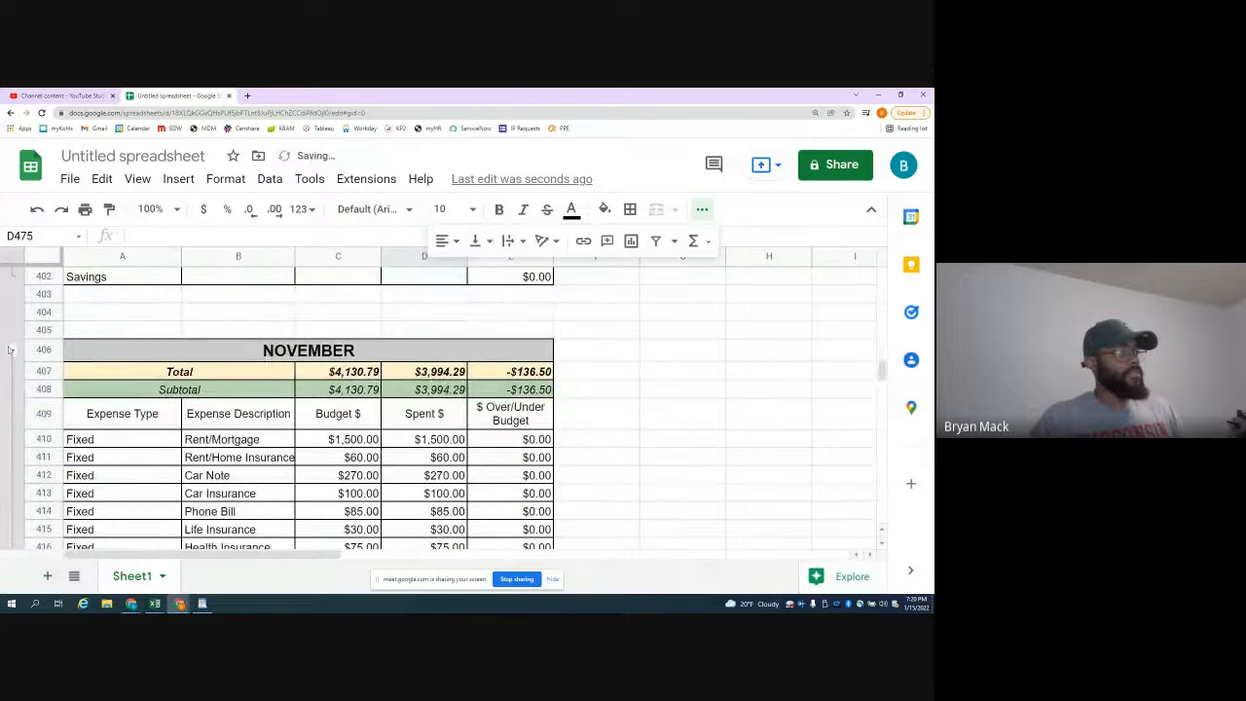
{"action": "left_click", "coordinate": [10, 350]}
{"action": "scroll", "coordinate": [12, 389], "scroll_direction": "up", "scroll_amount": 12}
{"action": "left_click", "coordinate": [11, 422]}
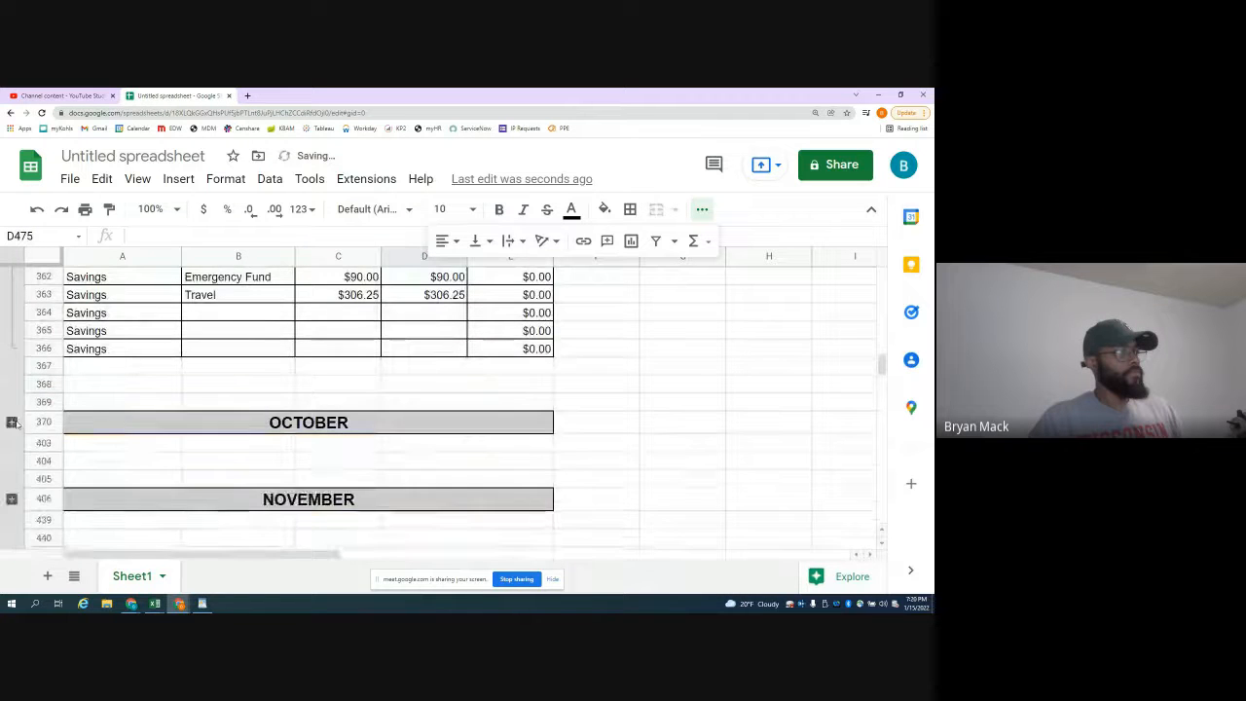
- Collapse the grouped rows of the September, August and July sections so only their month headers show
{"action": "scroll", "coordinate": [31, 420], "scroll_direction": "up", "scroll_amount": 7}
{"action": "left_click", "coordinate": [11, 404]}
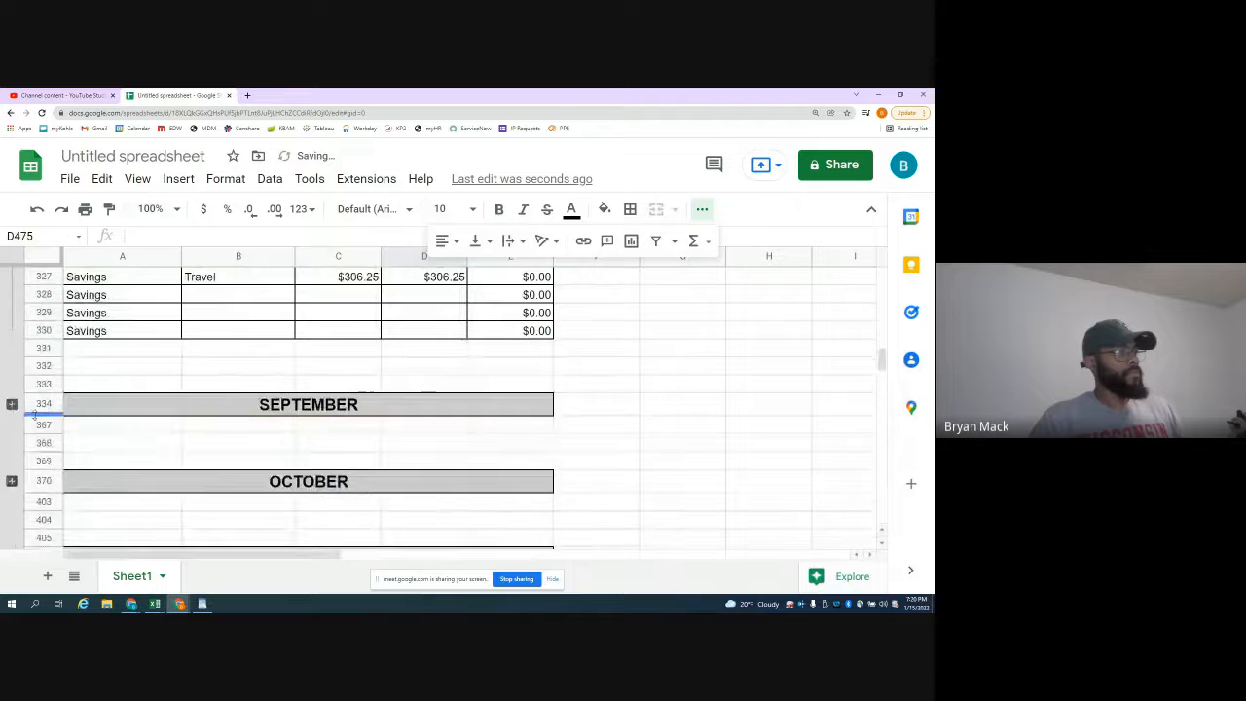
{"action": "scroll", "coordinate": [33, 416], "scroll_direction": "up", "scroll_amount": 10}
{"action": "scroll", "coordinate": [13, 333], "scroll_direction": "up", "scroll_amount": 9}
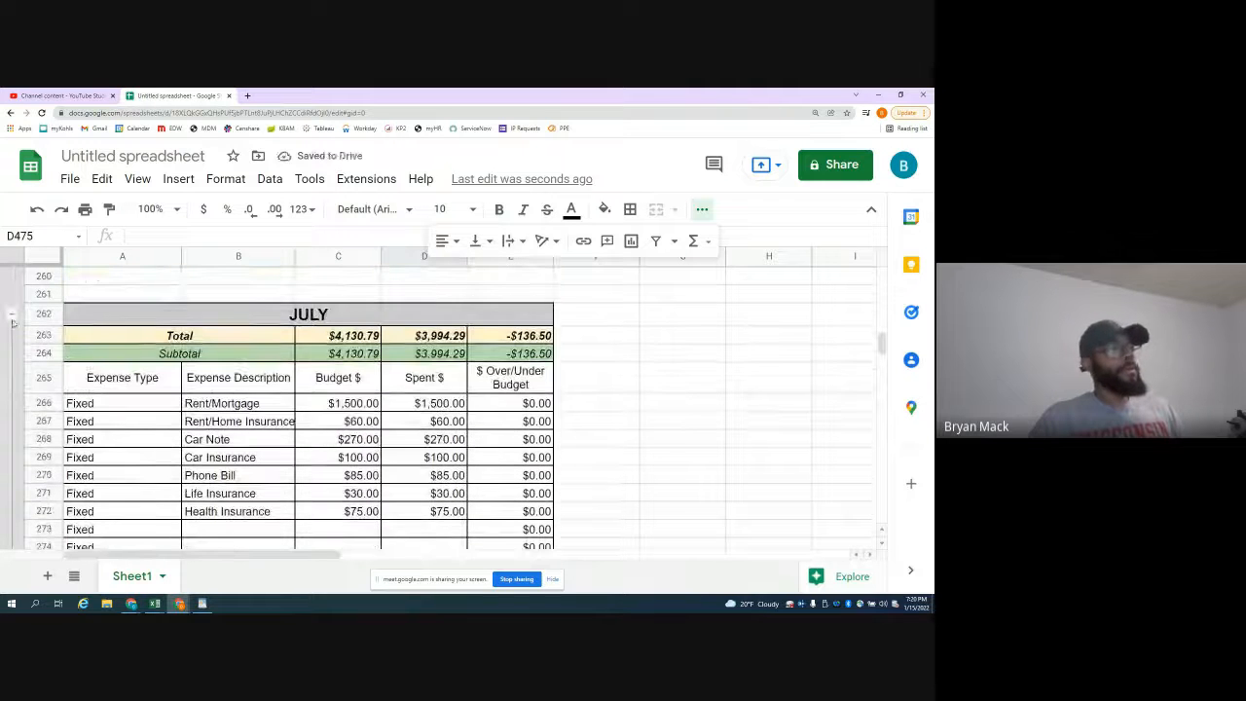
{"action": "left_click", "coordinate": [12, 315]}
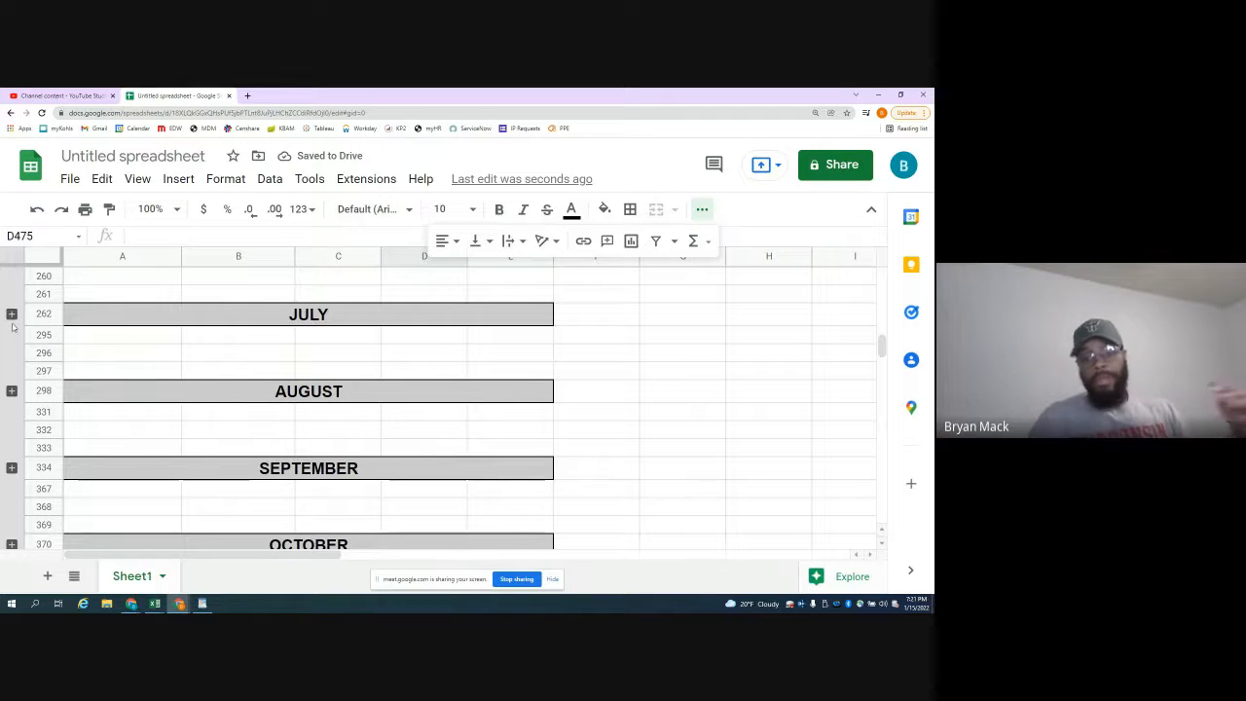
- Collapse the grouped rows of the June, May and April sections so only their month headers show
{"action": "scroll", "coordinate": [26, 347], "scroll_direction": "up", "scroll_amount": 8}
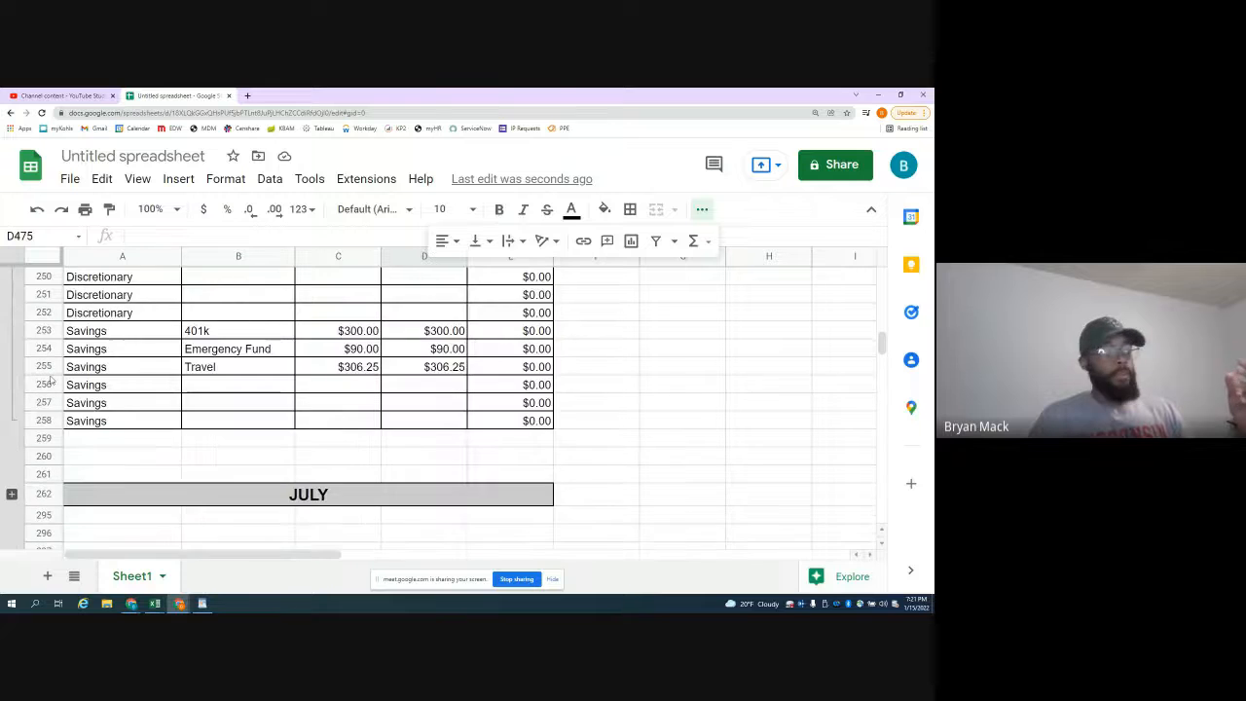
{"action": "scroll", "coordinate": [85, 421], "scroll_direction": "up", "scroll_amount": 12}
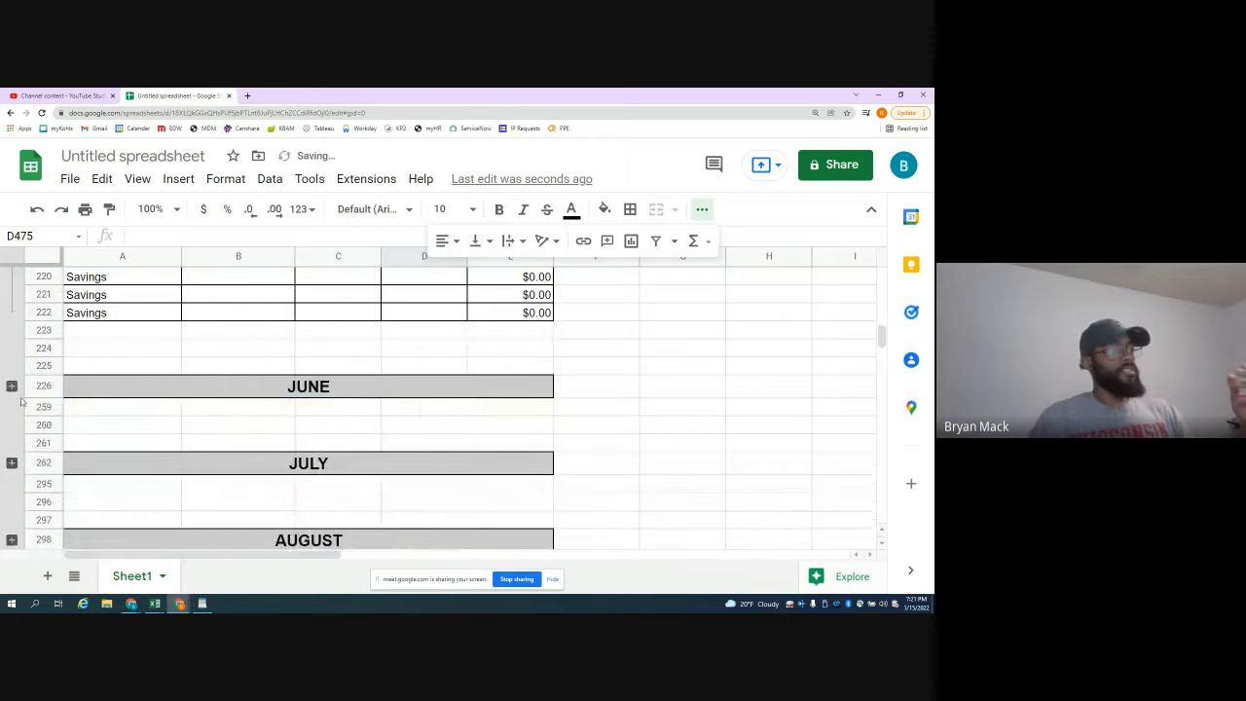
{"action": "scroll", "coordinate": [78, 428], "scroll_direction": "up", "scroll_amount": 8}
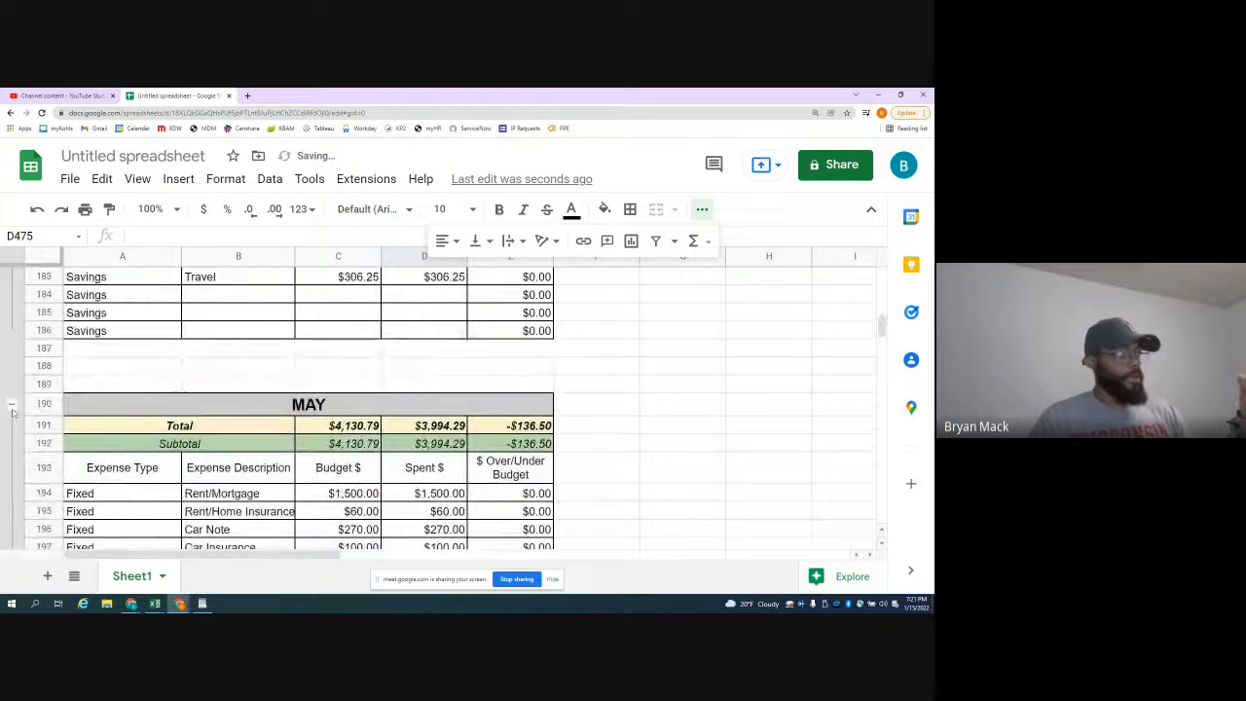
{"action": "scroll", "coordinate": [65, 446], "scroll_direction": "up", "scroll_amount": 8}
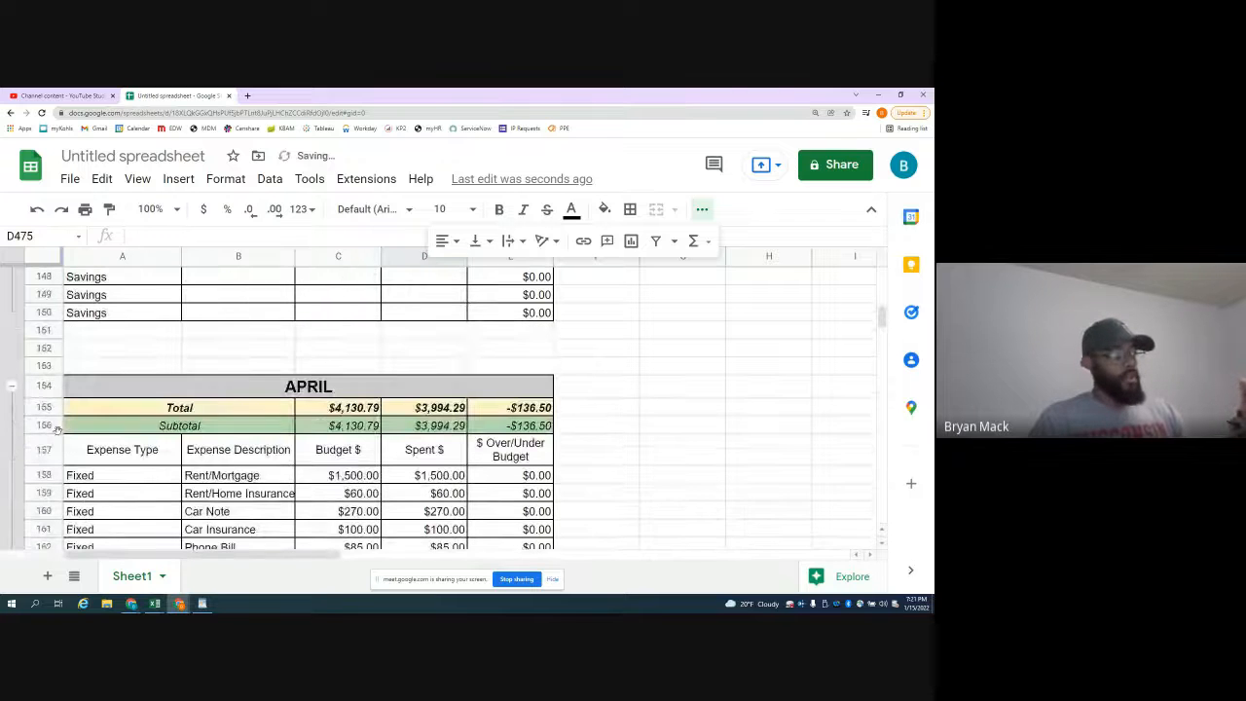
- Collapse the grouped rows of the March, February and January sections so only their month headers show
{"action": "scroll", "coordinate": [33, 421], "scroll_direction": "up", "scroll_amount": 7}
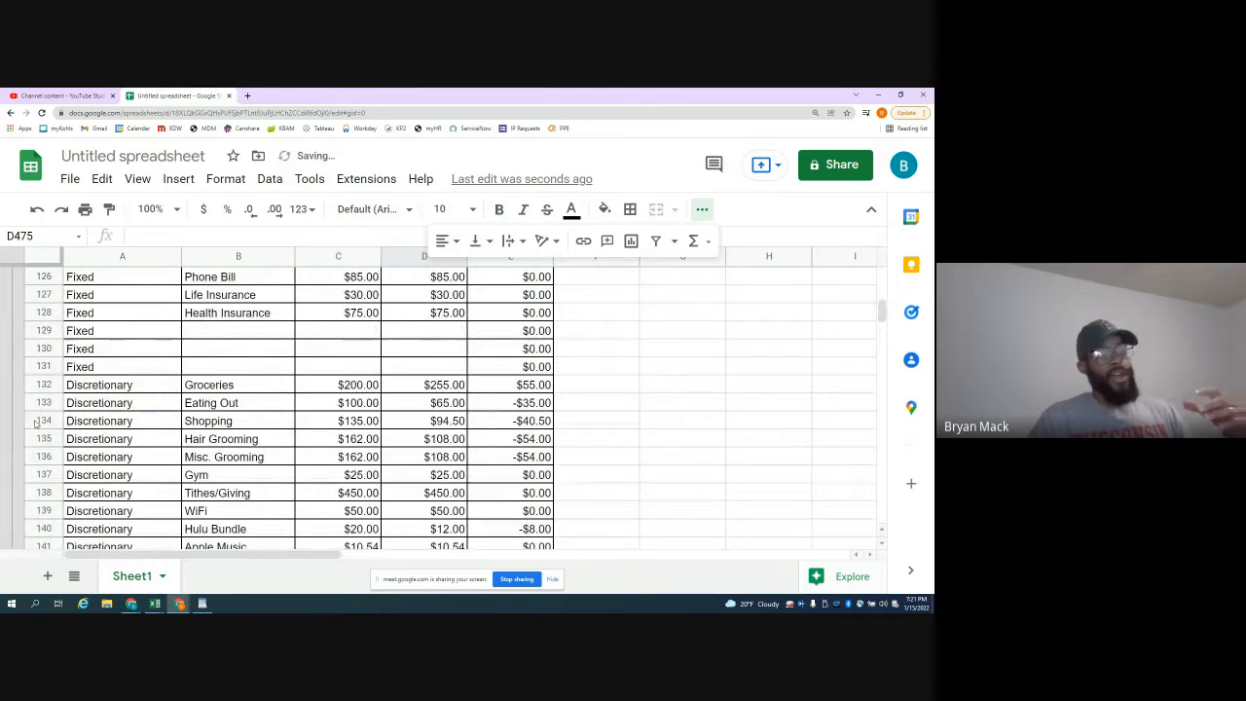
{"action": "scroll", "coordinate": [33, 420], "scroll_direction": "up", "scroll_amount": 2}
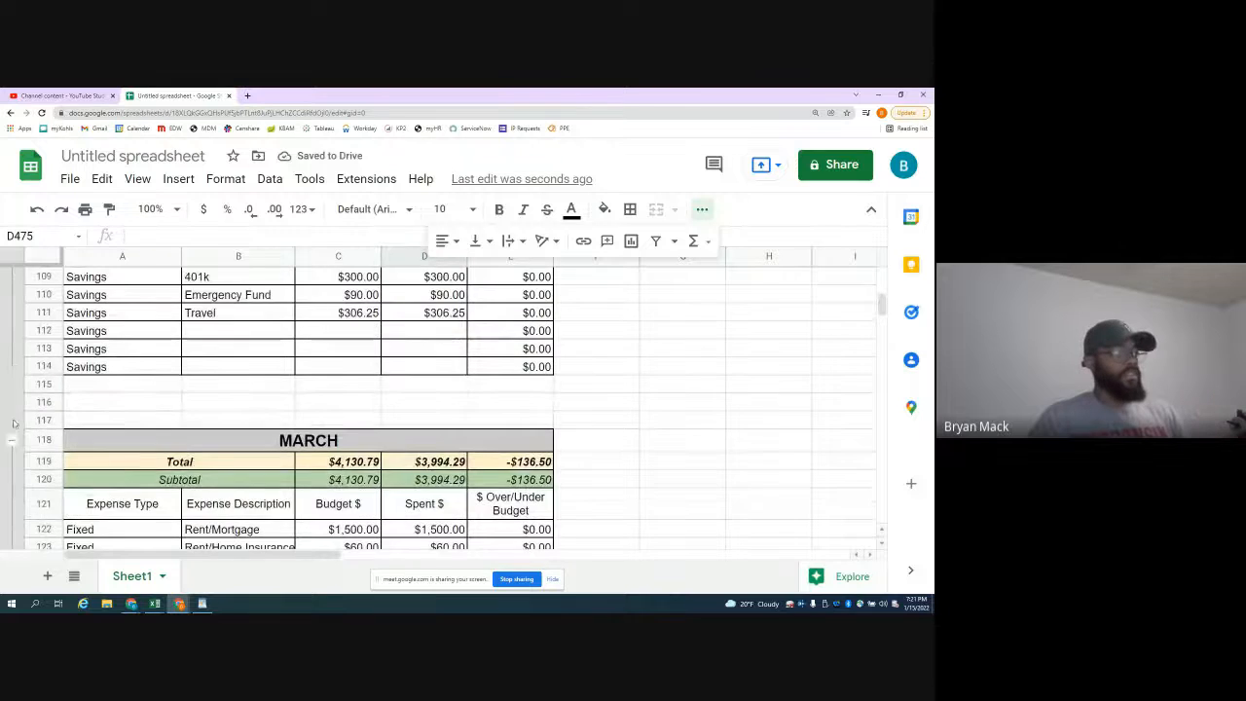
{"action": "scroll", "coordinate": [13, 440], "scroll_direction": "up", "scroll_amount": 11}
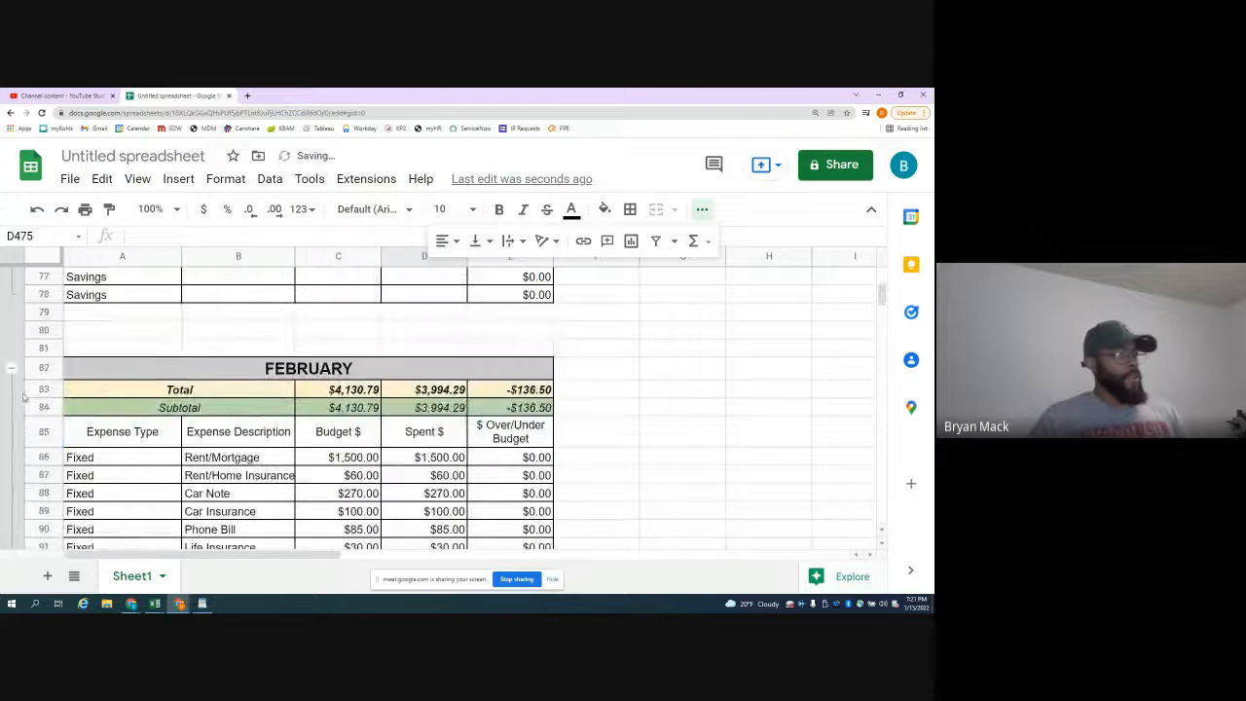
{"action": "scroll", "coordinate": [17, 374], "scroll_direction": "up", "scroll_amount": 20}
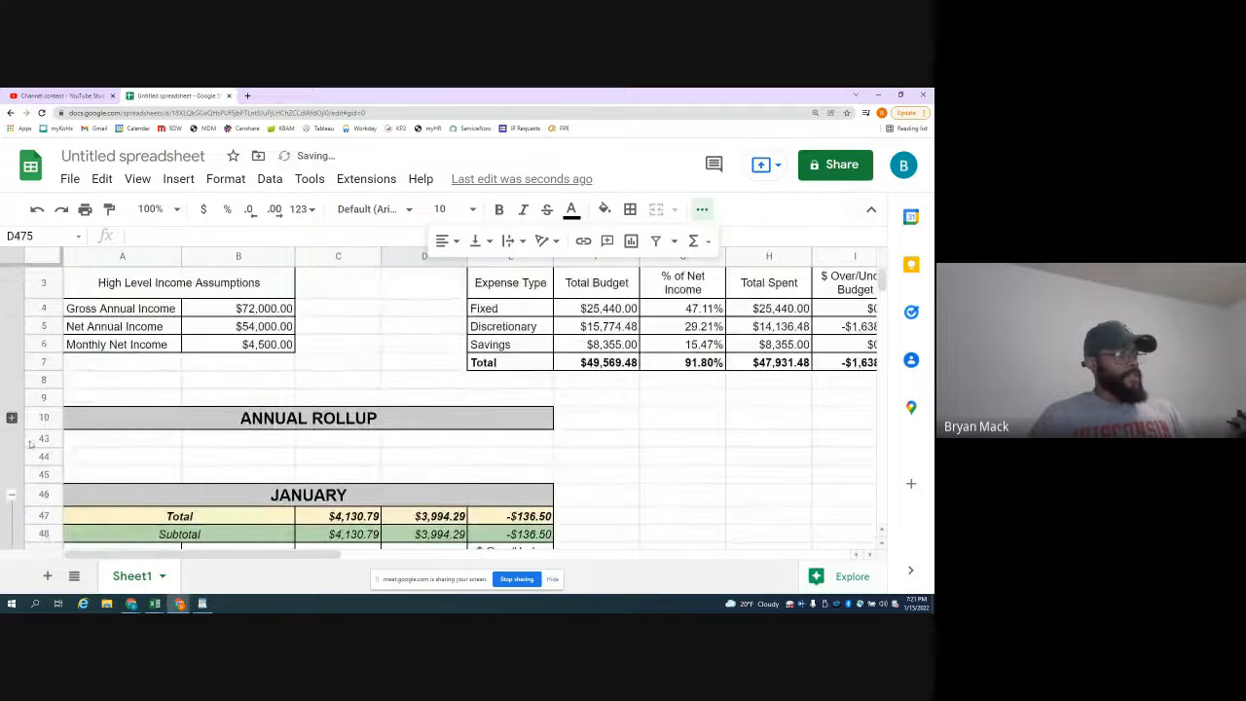
{"action": "left_click", "coordinate": [12, 496]}
- Expand the Annual Rollup section and check its Budget, Spent and Over/Under totals and the recap's total % of Net Income
{"action": "left_click", "coordinate": [122, 424]}
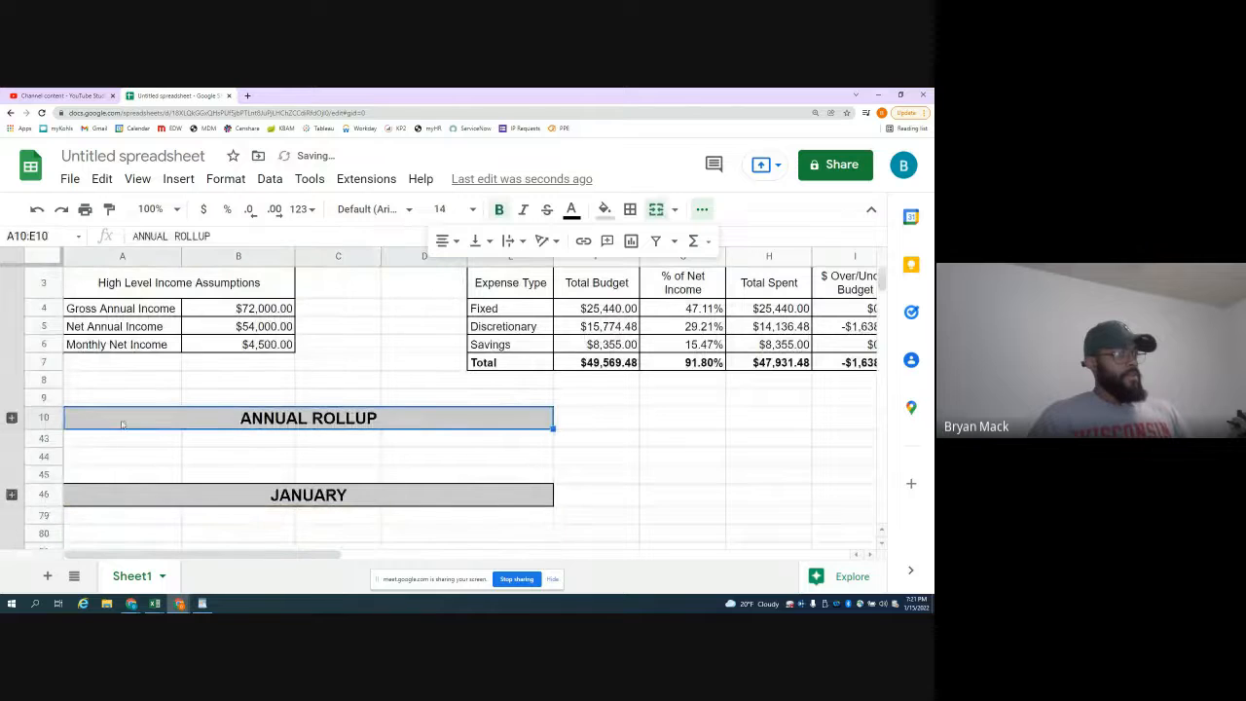
{"action": "left_click", "coordinate": [12, 418]}
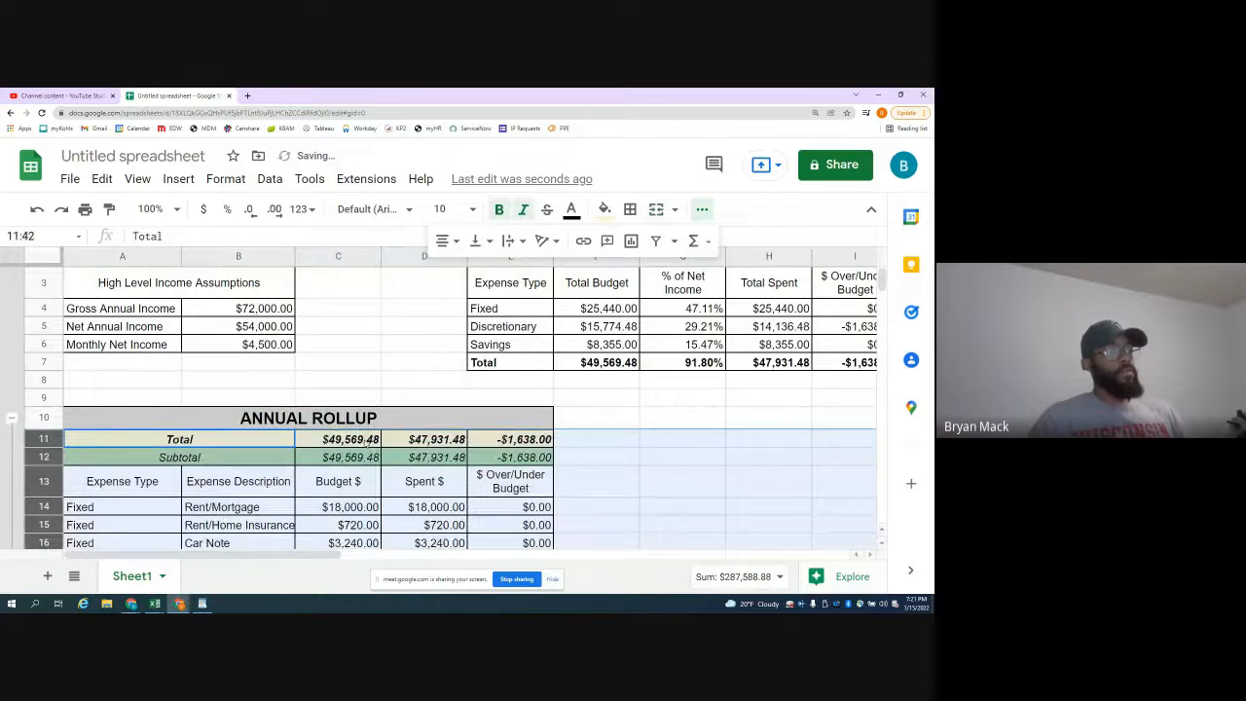
{"action": "left_click", "coordinate": [366, 442]}
{"action": "scroll", "coordinate": [341, 457], "scroll_direction": "down", "scroll_amount": 2}
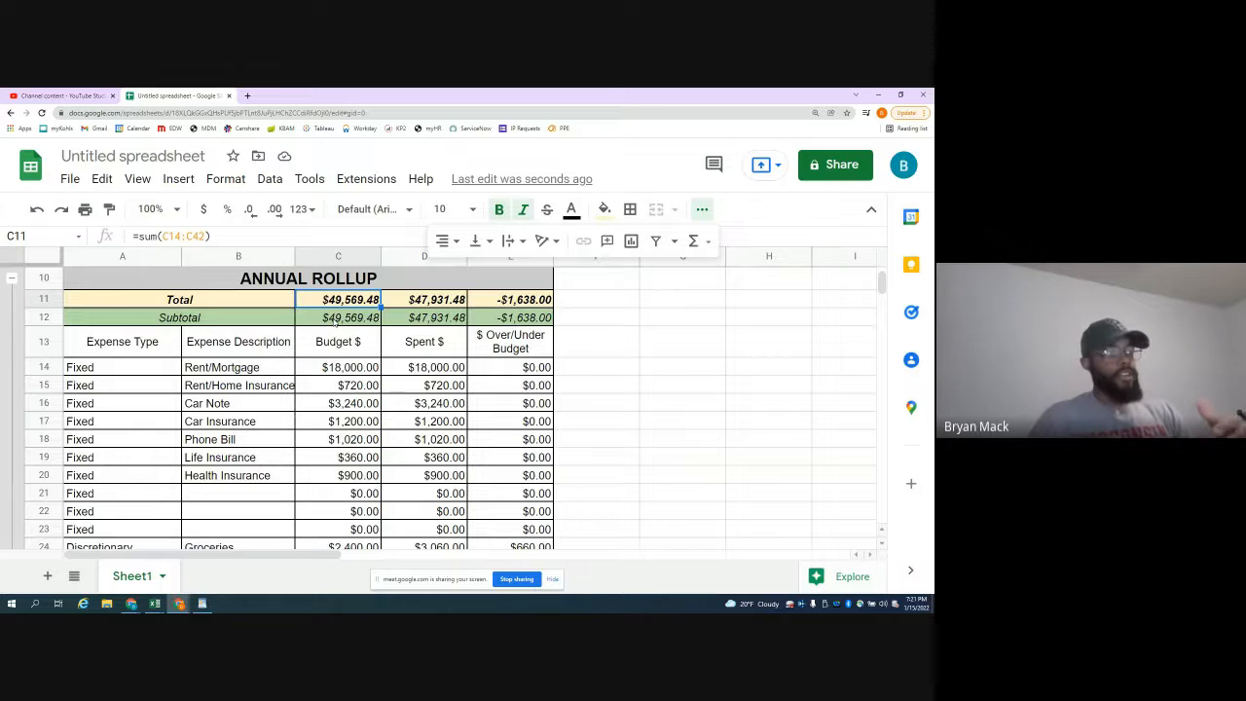
{"action": "left_click", "coordinate": [427, 304]}
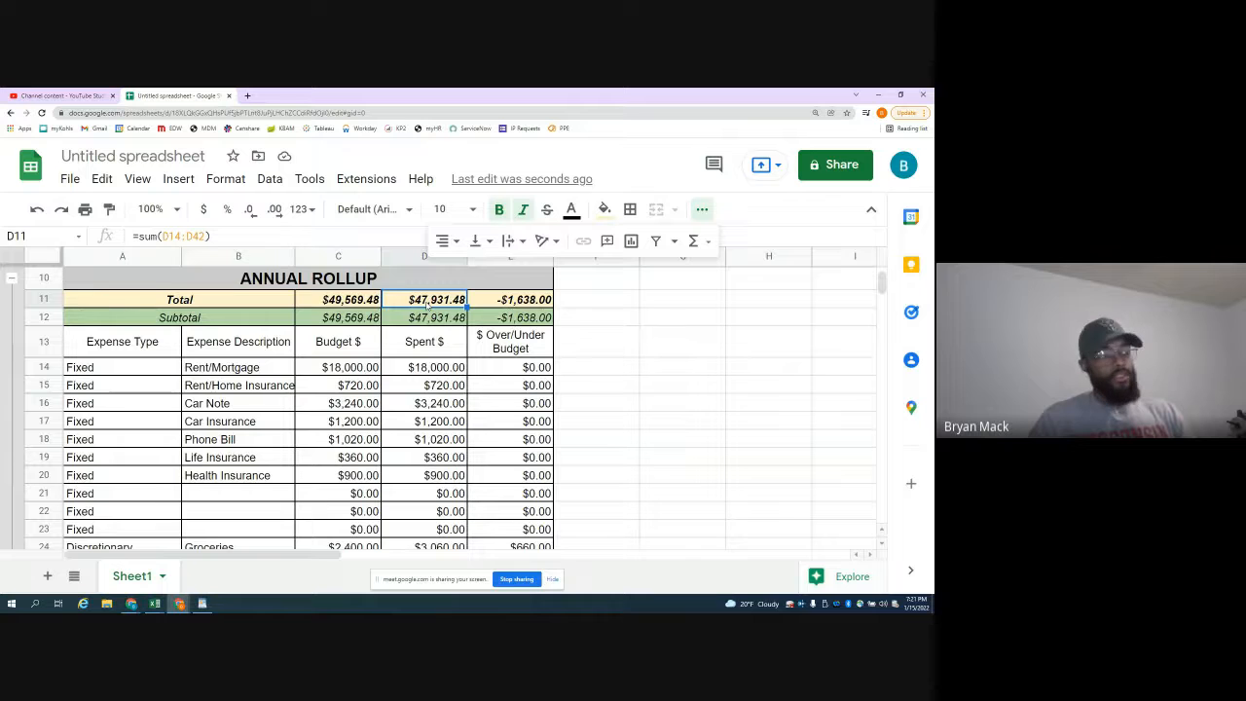
{"action": "left_click", "coordinate": [510, 305]}
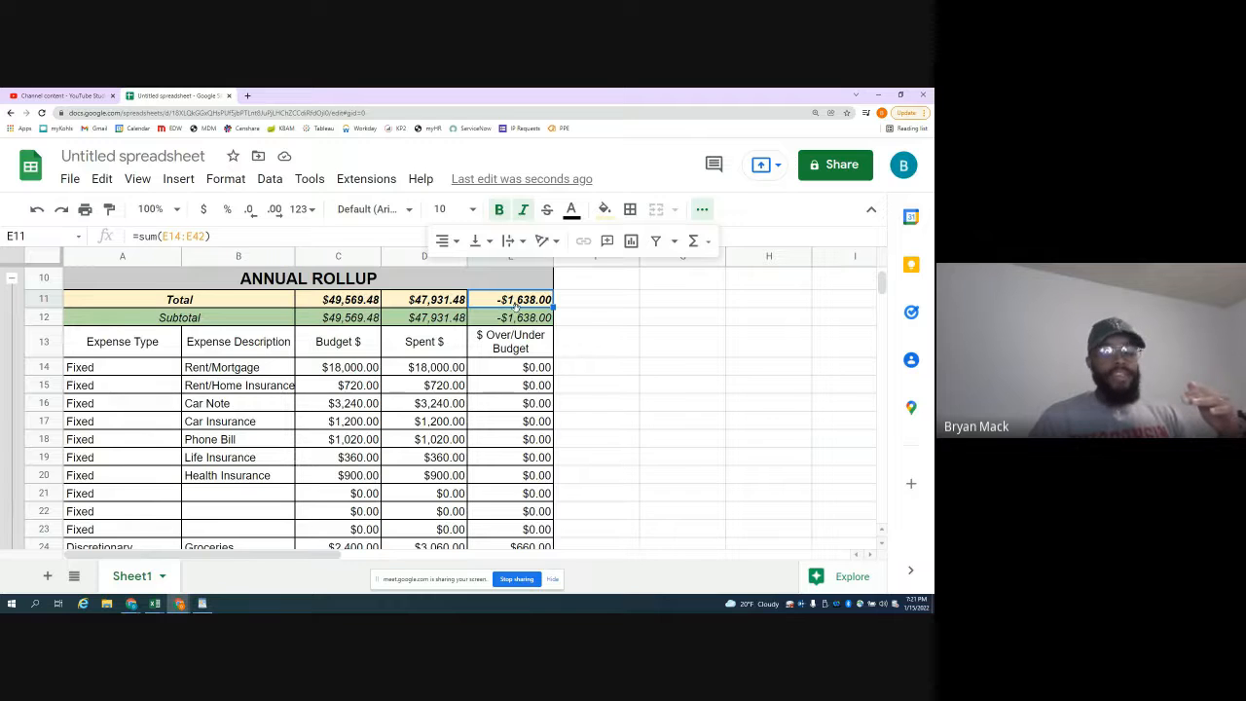
{"action": "scroll", "coordinate": [516, 306], "scroll_direction": "up", "scroll_amount": 3}
{"action": "left_click", "coordinate": [718, 399]}
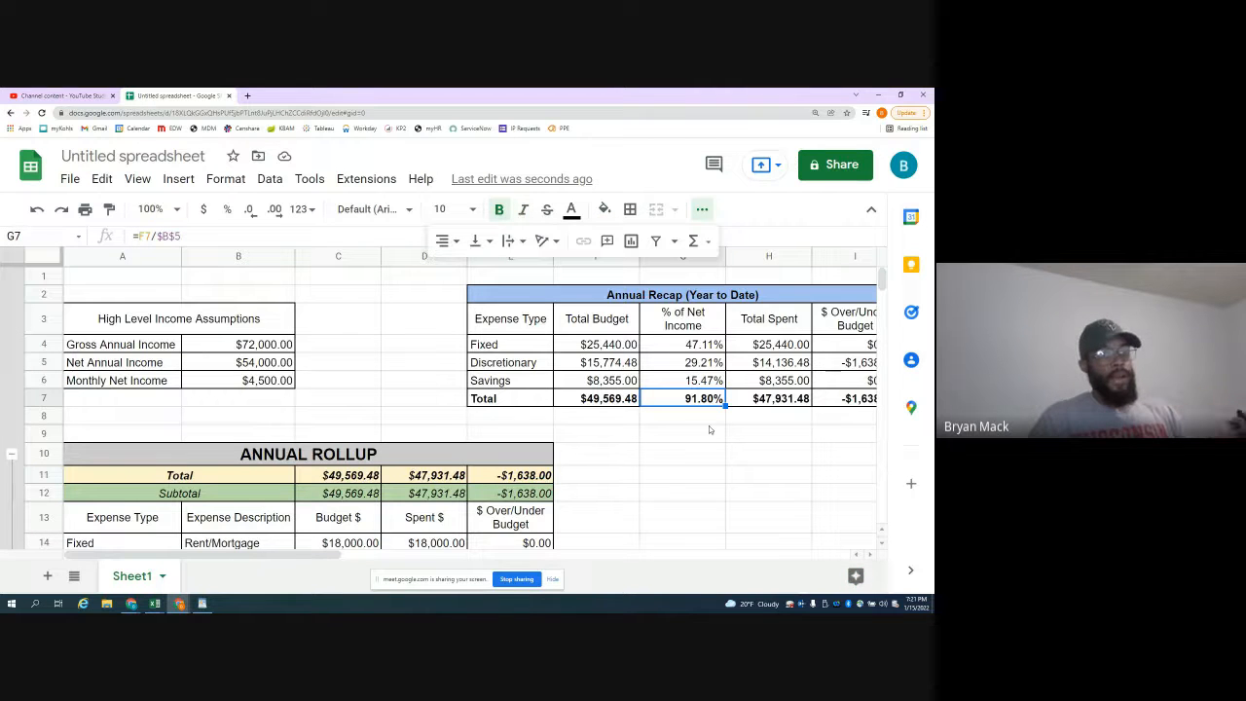
- Insert one column in the Annual Recap table between Total Spent and $ Over/Under Budget
{"action": "left_click_drag", "start_coordinate": [284, 556], "coordinate": [332, 556]}
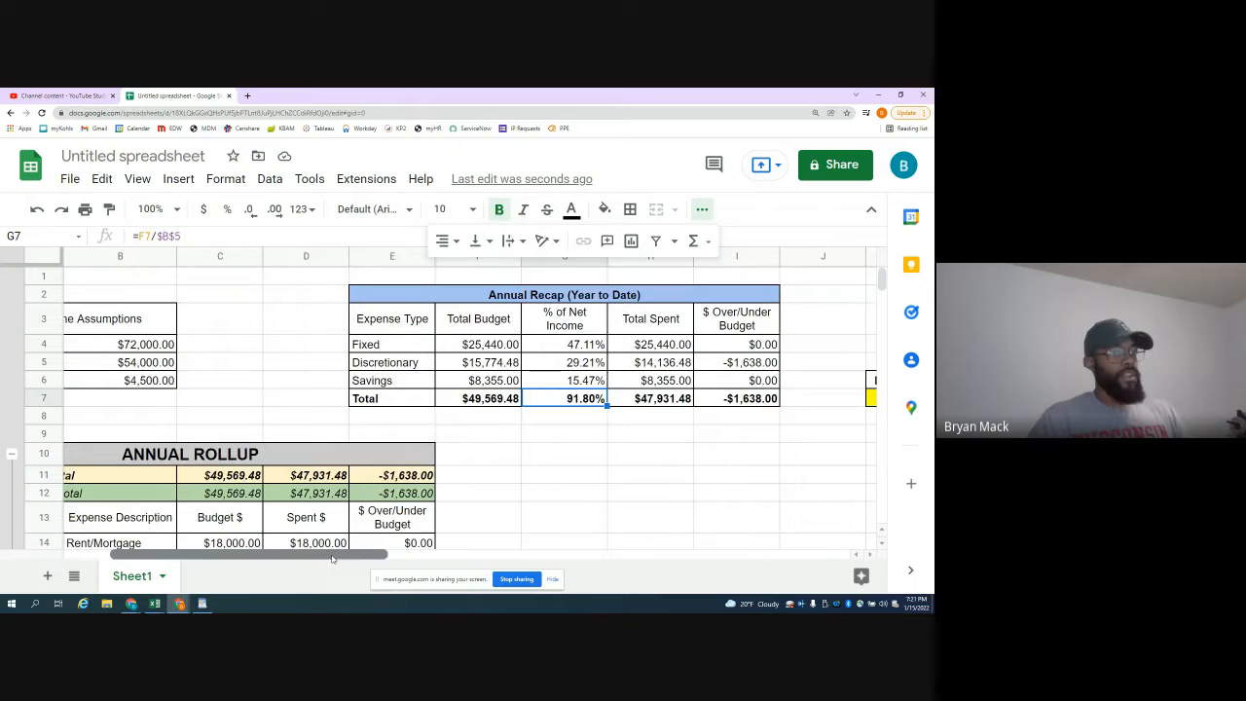
{"action": "left_click", "coordinate": [738, 258]}
{"action": "key", "text": "Left"}
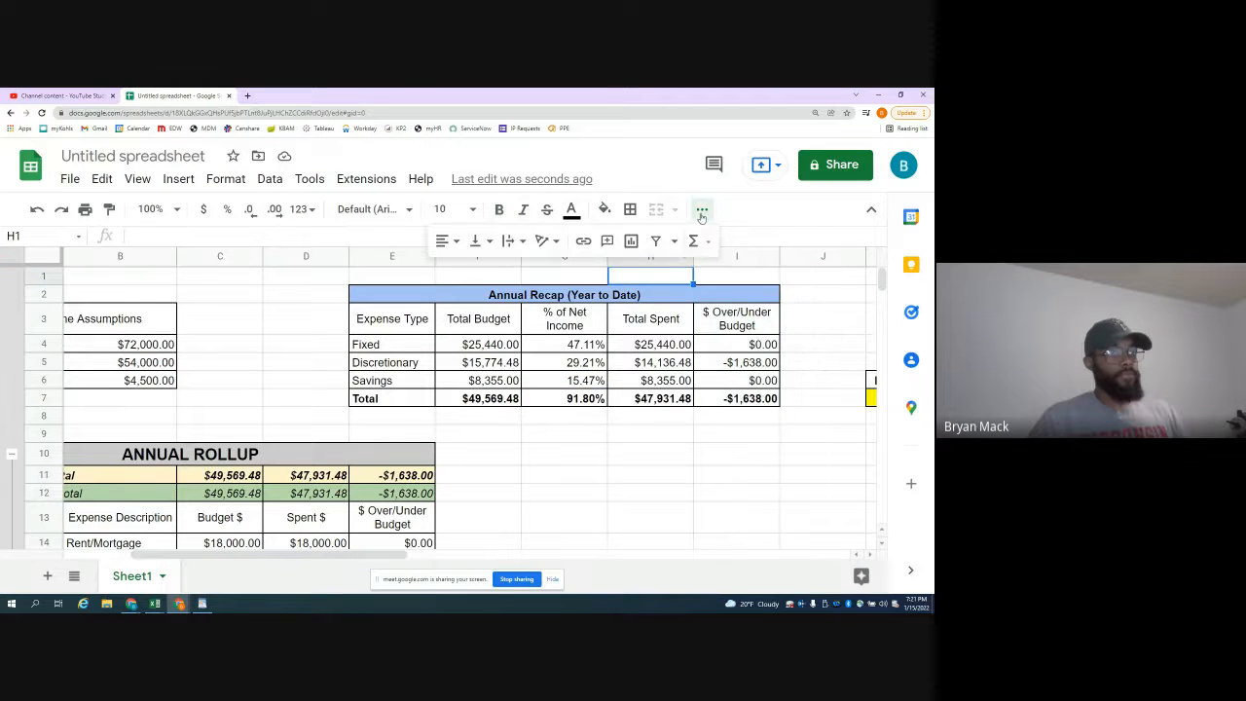
{"action": "left_click", "coordinate": [702, 213]}
{"action": "left_click", "coordinate": [730, 257]}
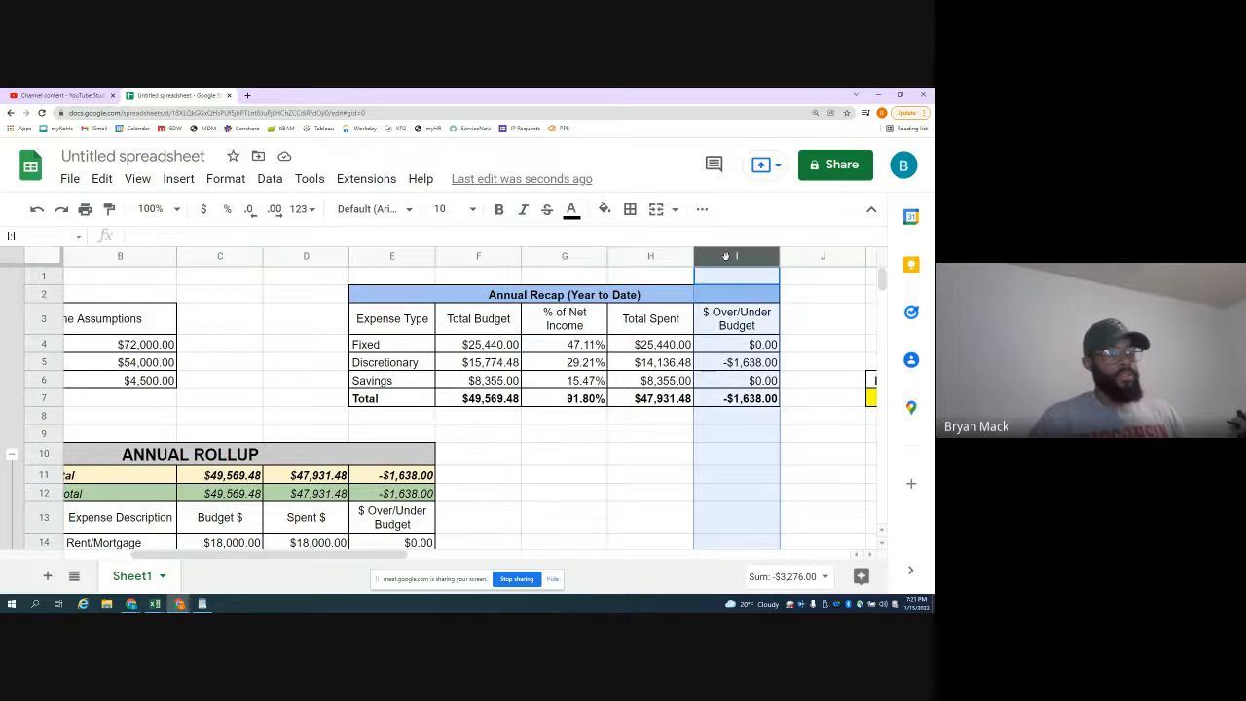
{"action": "right_click", "coordinate": [732, 256]}
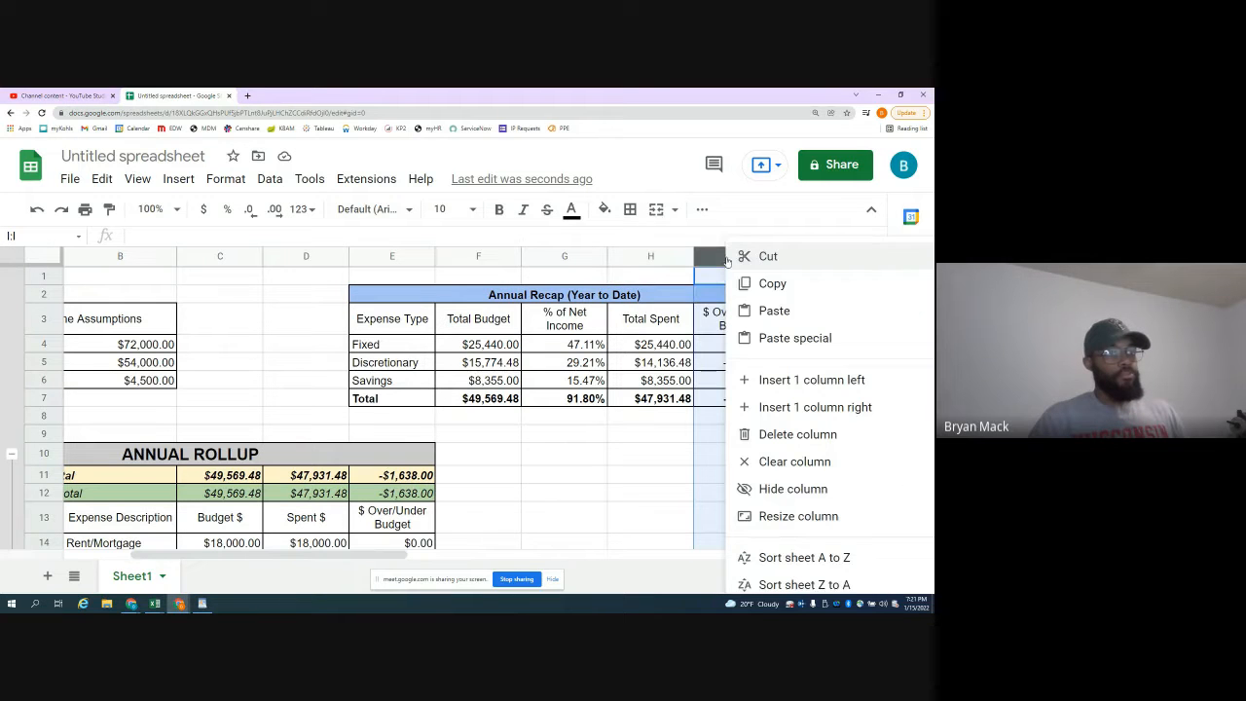
{"action": "left_click", "coordinate": [807, 381]}
- Enter the header "Spent % Of Income" in cell I3 of the Annual Recap table's new column
{"action": "left_click", "coordinate": [718, 323]}
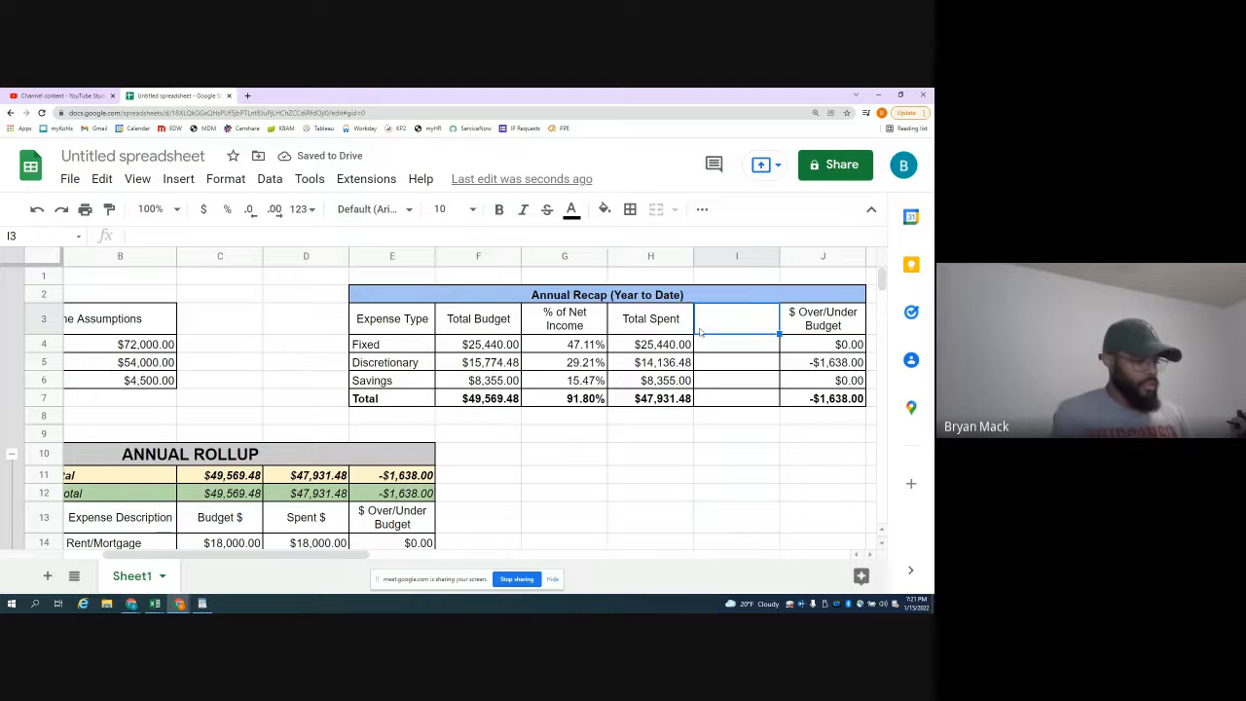
{"action": "type", "text": "Spent % "}
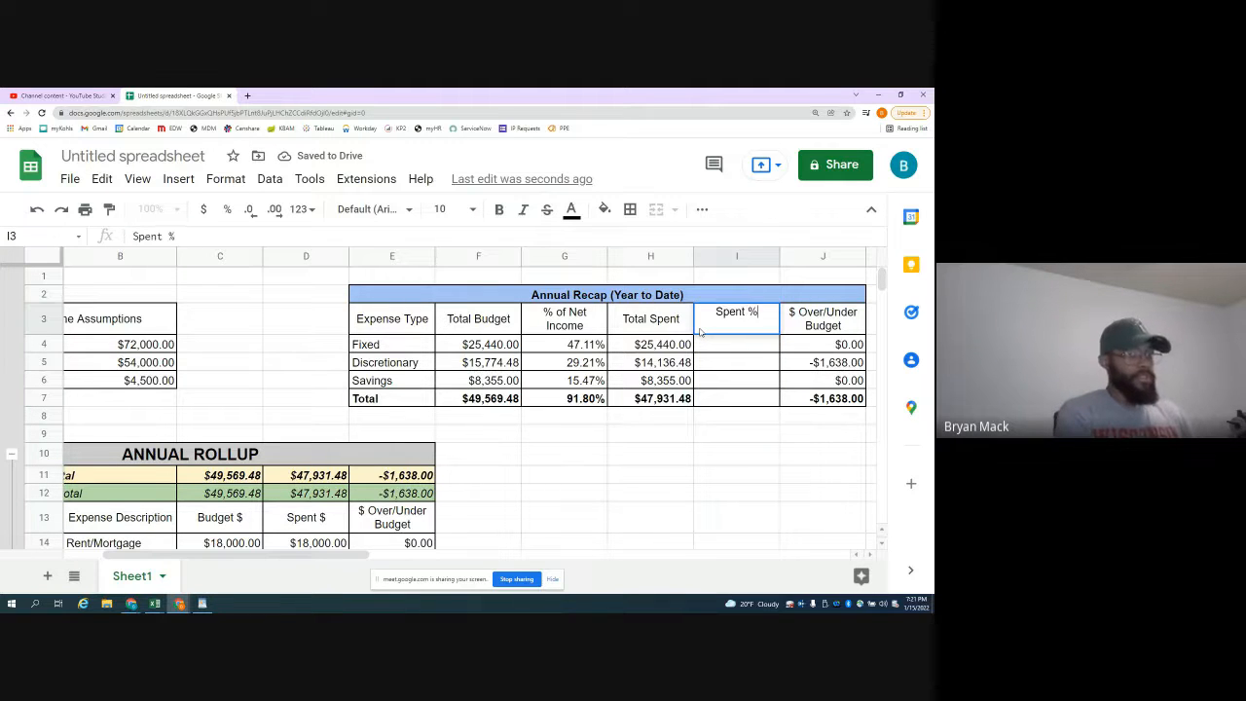
{"action": "type", "text": "Of Income"}
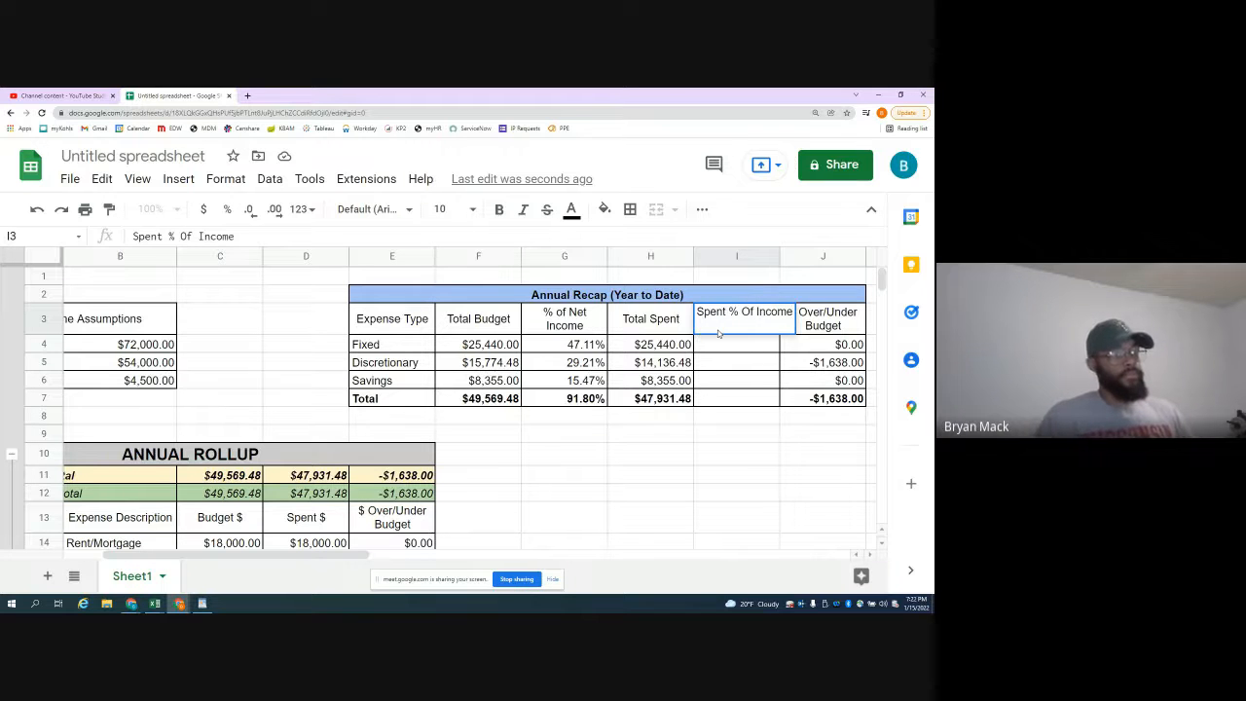
{"action": "left_click", "coordinate": [761, 379]}
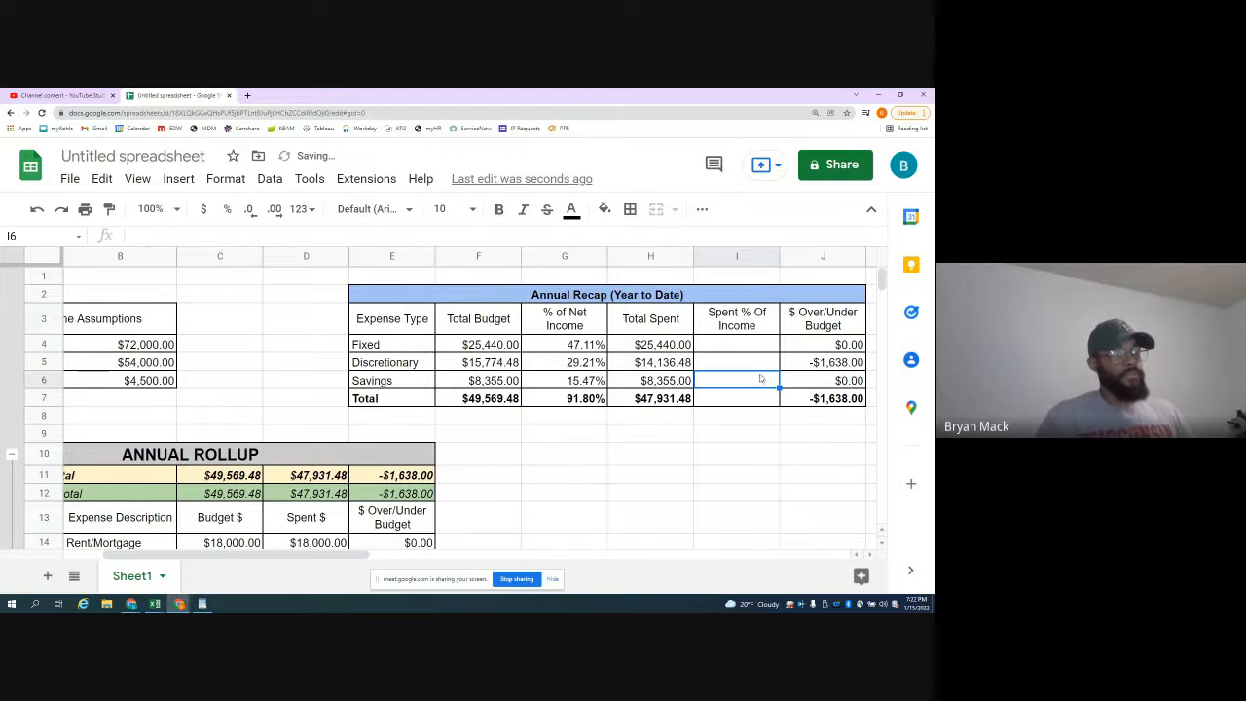
- Change the Annual Recap headers to "Budget % of Net Income" in G3 and "Spent % Of Net Income" in I3
{"action": "double_click", "coordinate": [525, 322]}
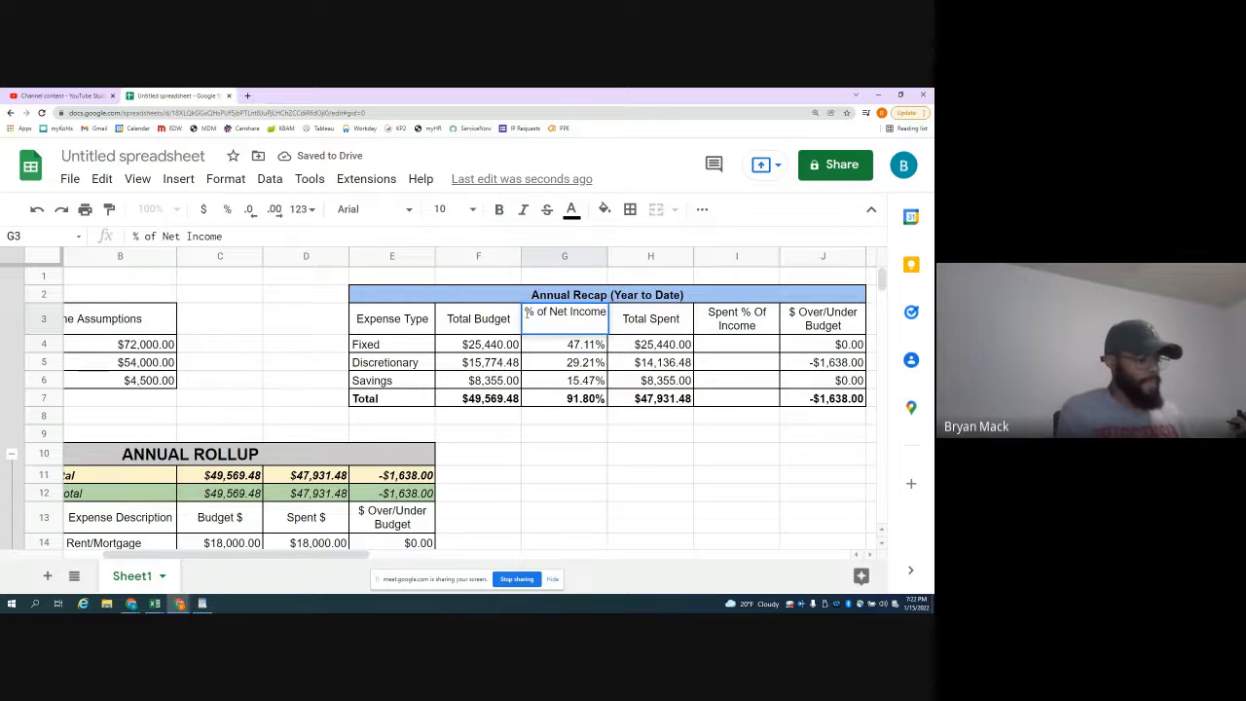
{"action": "type", "text": "Budget"}
{"action": "key", "text": "Return"}
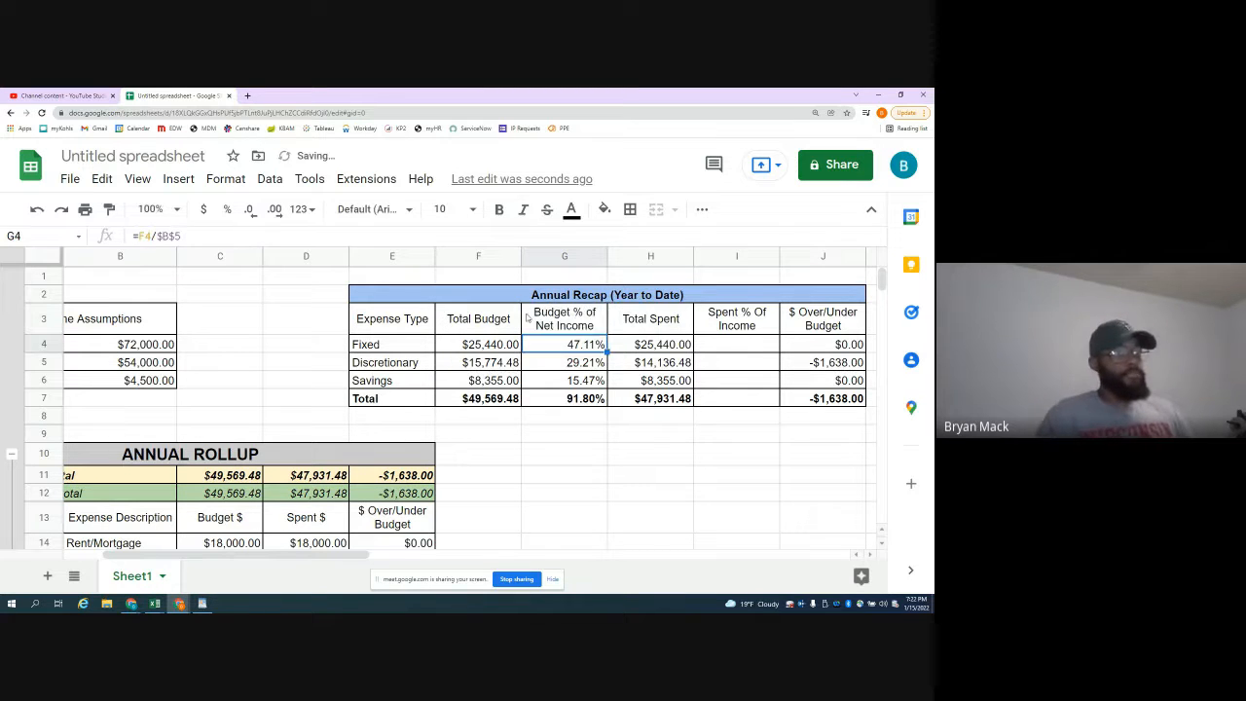
{"action": "double_click", "coordinate": [740, 312]}
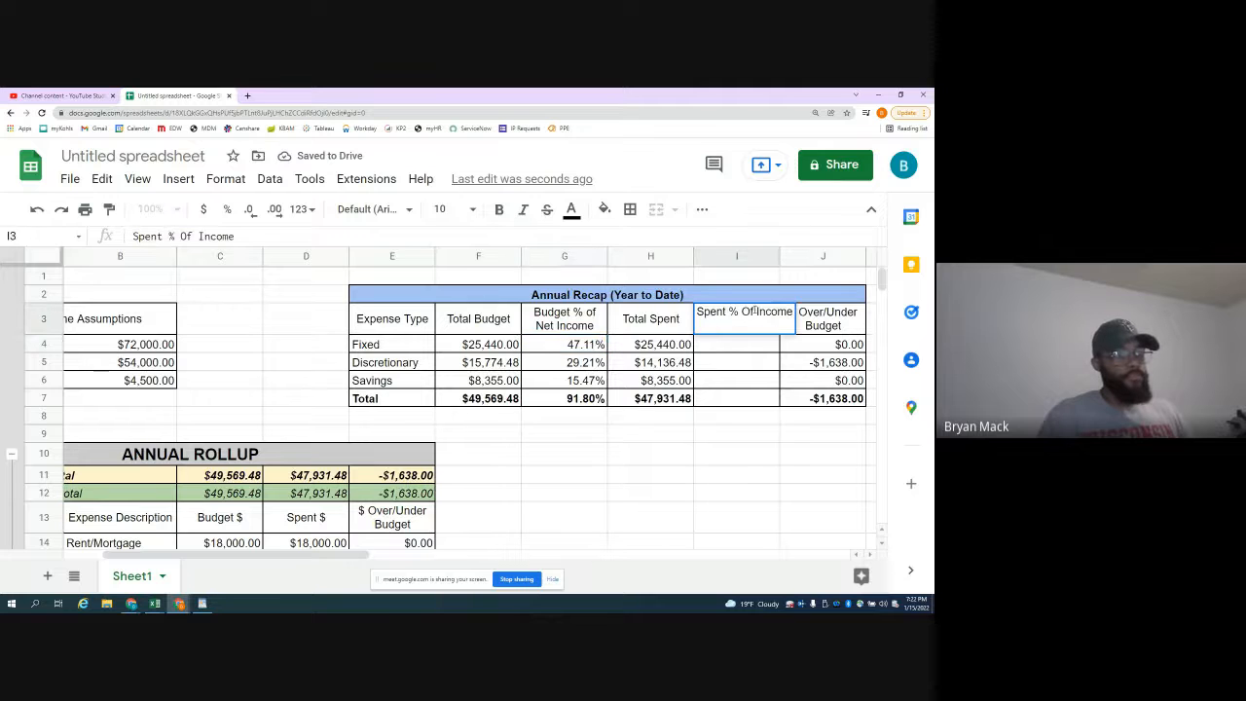
{"action": "type", "text": "Net"}
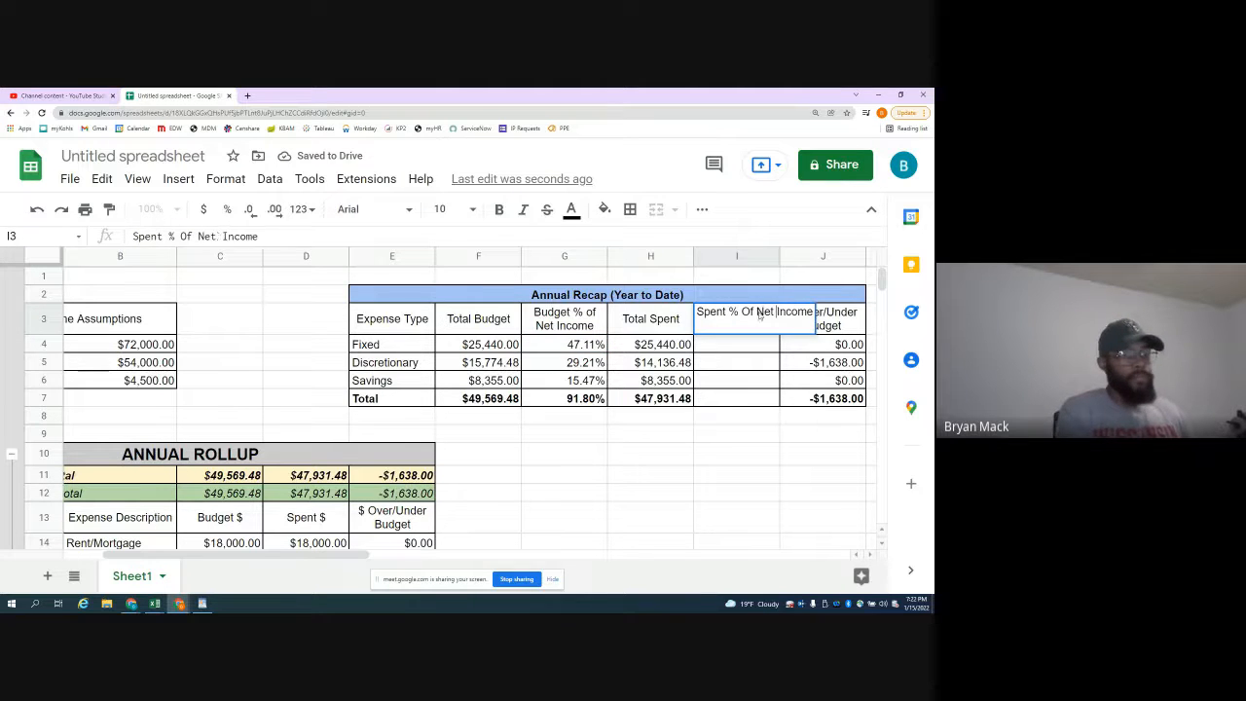
{"action": "key", "text": "Return"}
- Copy the percentage formulas from G4:G7 into I4:I7 and check that I4 reads =H4/$B$5
{"action": "left_click_drag", "start_coordinate": [574, 344], "coordinate": [576, 401]}
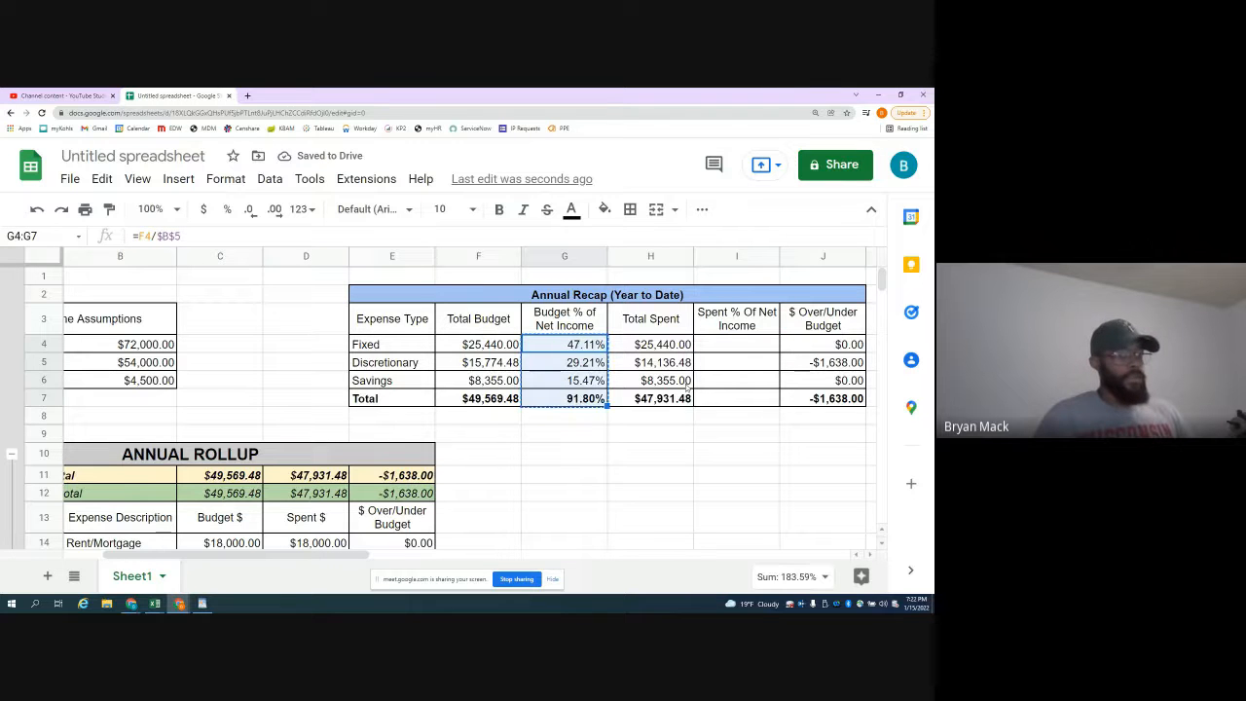
{"action": "left_click", "coordinate": [719, 350]}
{"action": "type", "text": "47.11% 26.18% 15.47% 88.76%"}
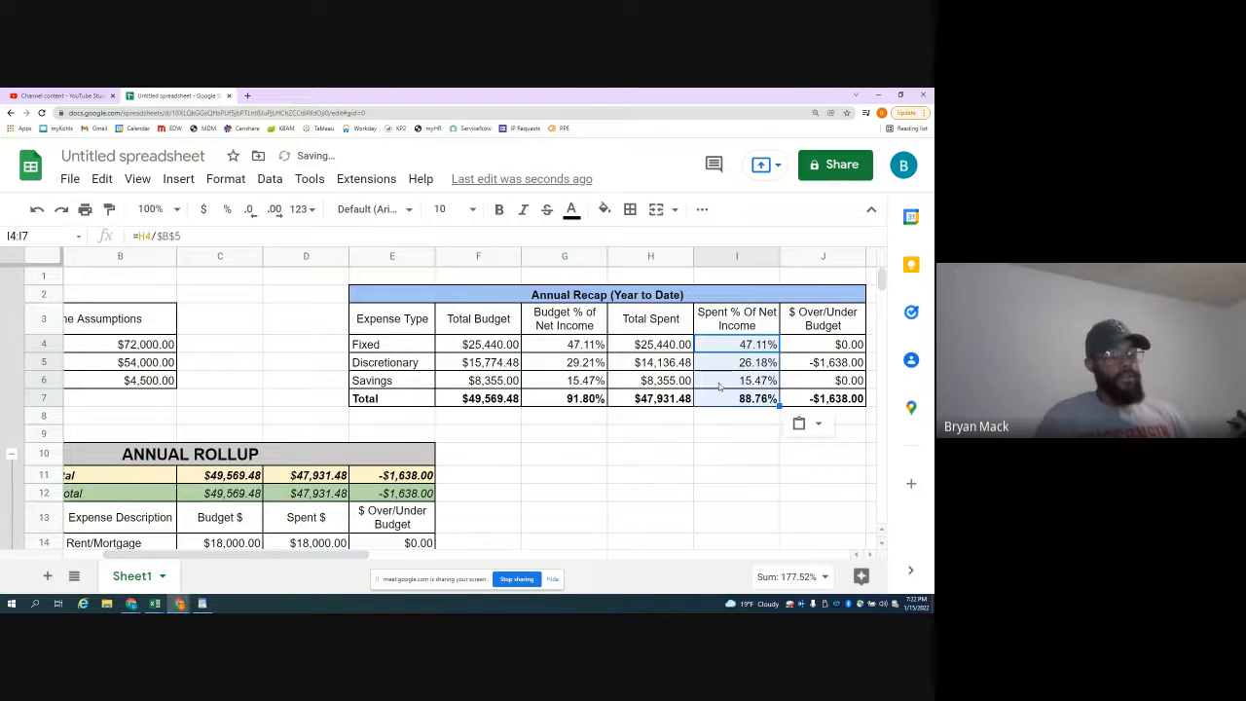
{"action": "double_click", "coordinate": [730, 349]}
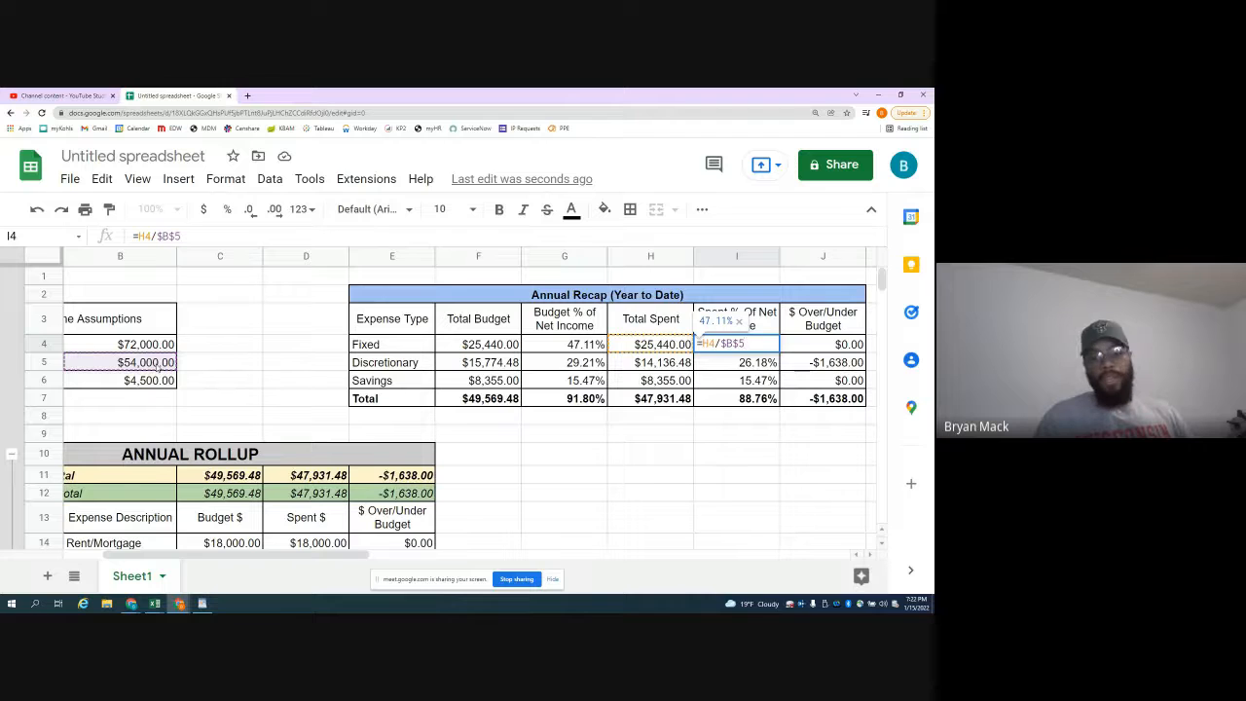
{"action": "key", "text": "Return"}
- Compare the total budgeted and total spent percentages of net income in the Annual Recap's Total row
{"action": "left_click", "coordinate": [573, 401]}
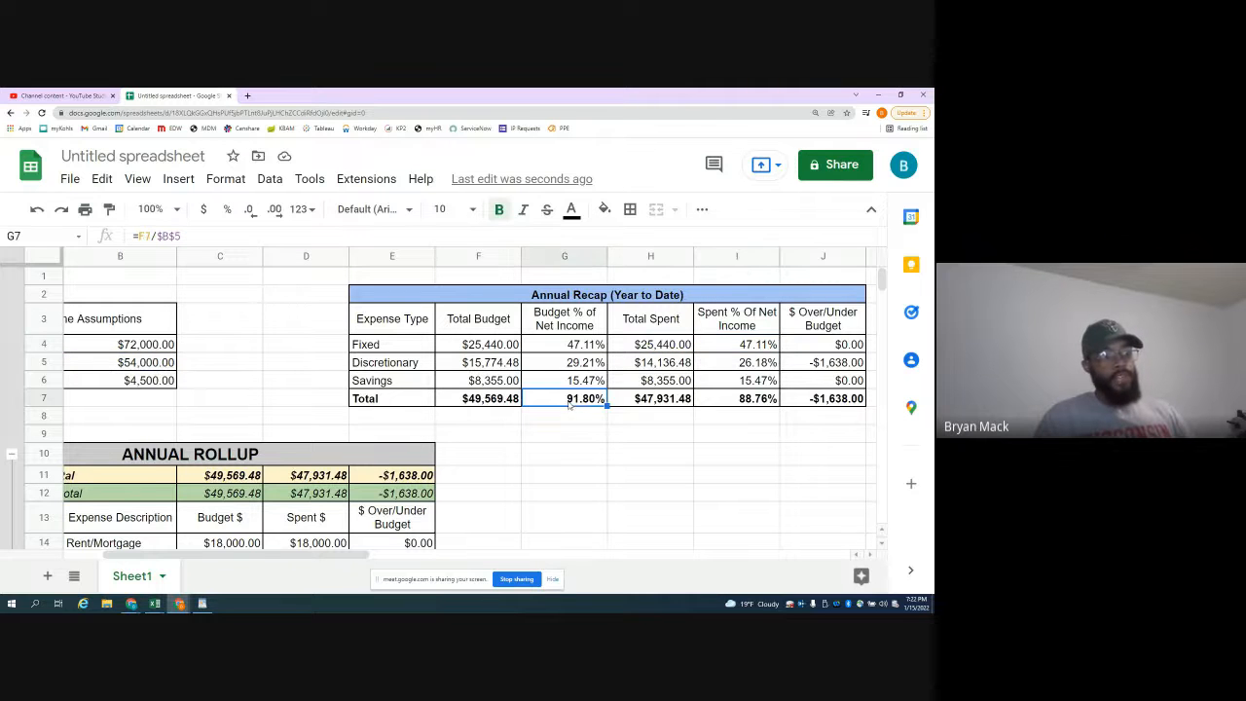
{"action": "key", "text": "Right"}
{"action": "key", "text": "Right"}
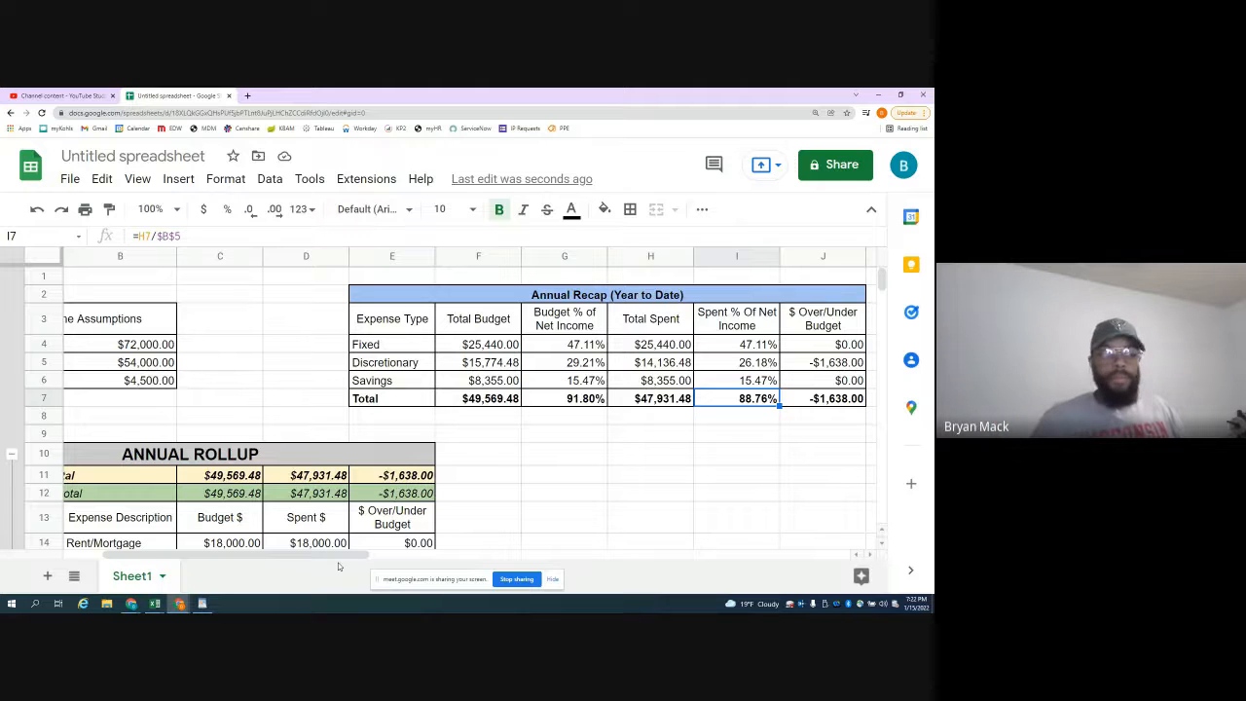
- Examine the Annual Recap's Savings spent total and the expense rows behind it in the Annual Rollup, including Travel
{"action": "left_click", "coordinate": [662, 380]}
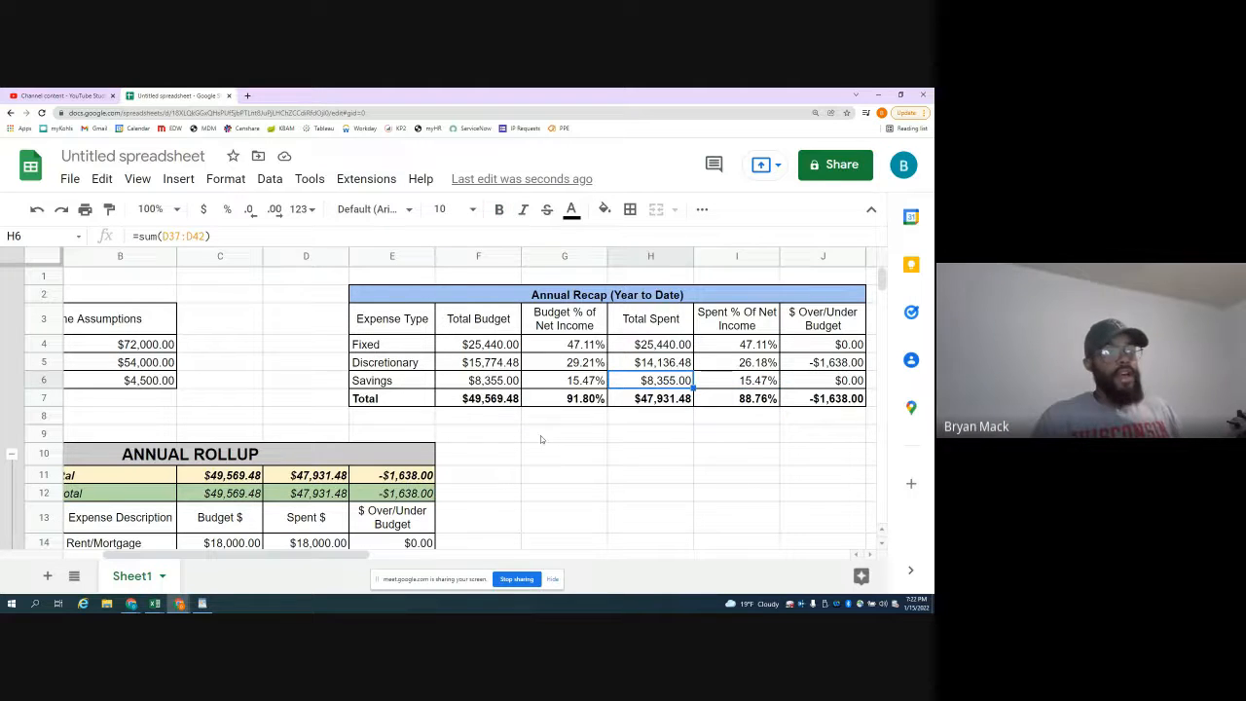
{"action": "scroll", "coordinate": [395, 421], "scroll_direction": "down", "scroll_amount": 2}
{"action": "scroll", "coordinate": [396, 421], "scroll_direction": "down", "scroll_amount": 4}
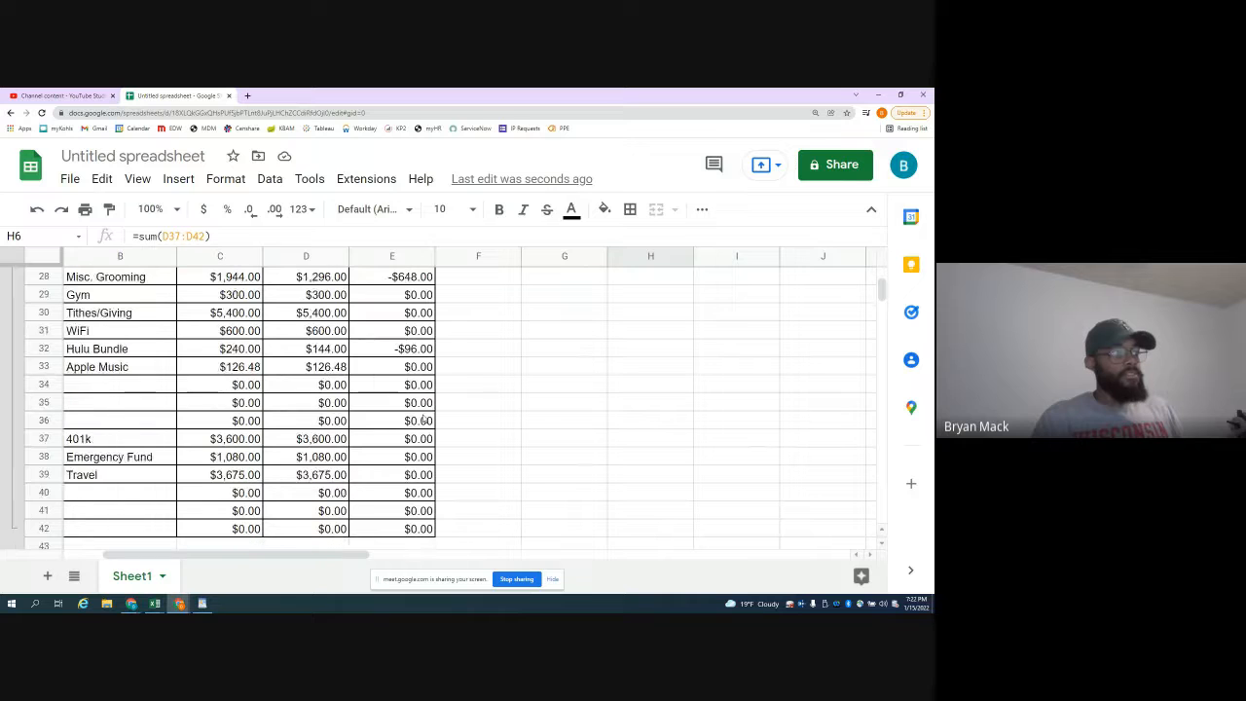
{"action": "left_click", "coordinate": [143, 477]}
{"action": "scroll", "coordinate": [143, 477], "scroll_direction": "up", "scroll_amount": 6}
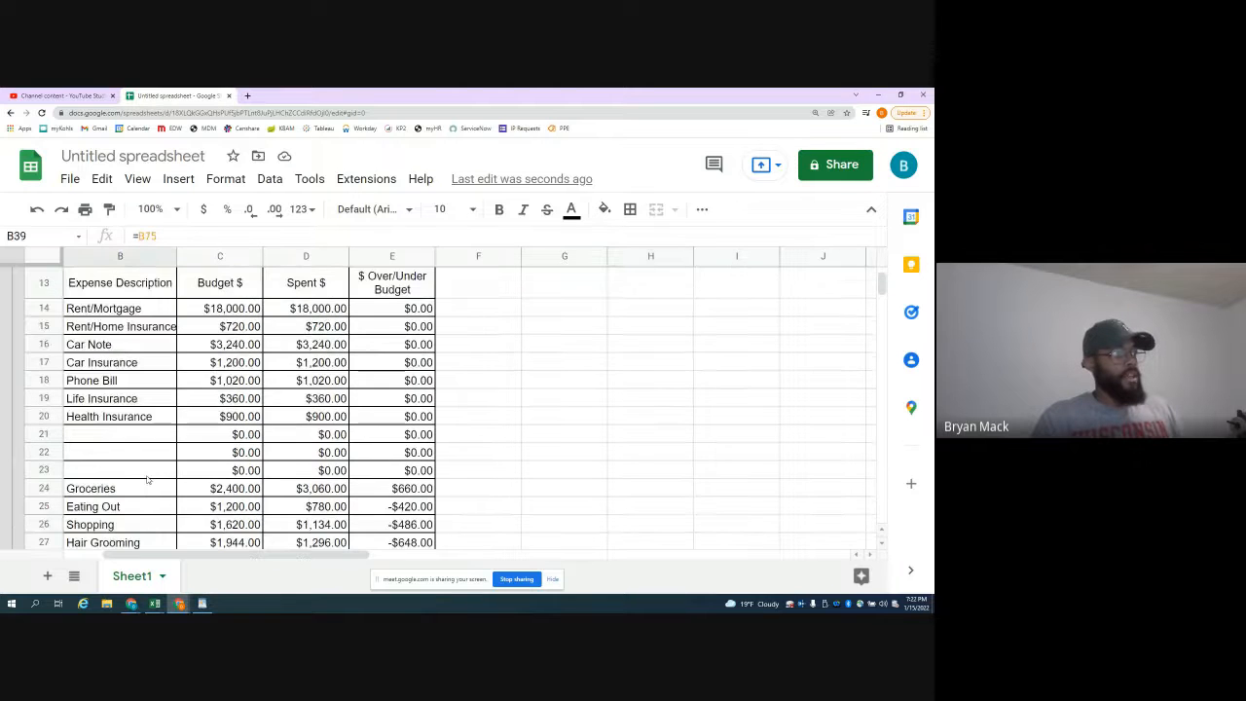
{"action": "scroll", "coordinate": [138, 477], "scroll_direction": "down", "scroll_amount": 5}
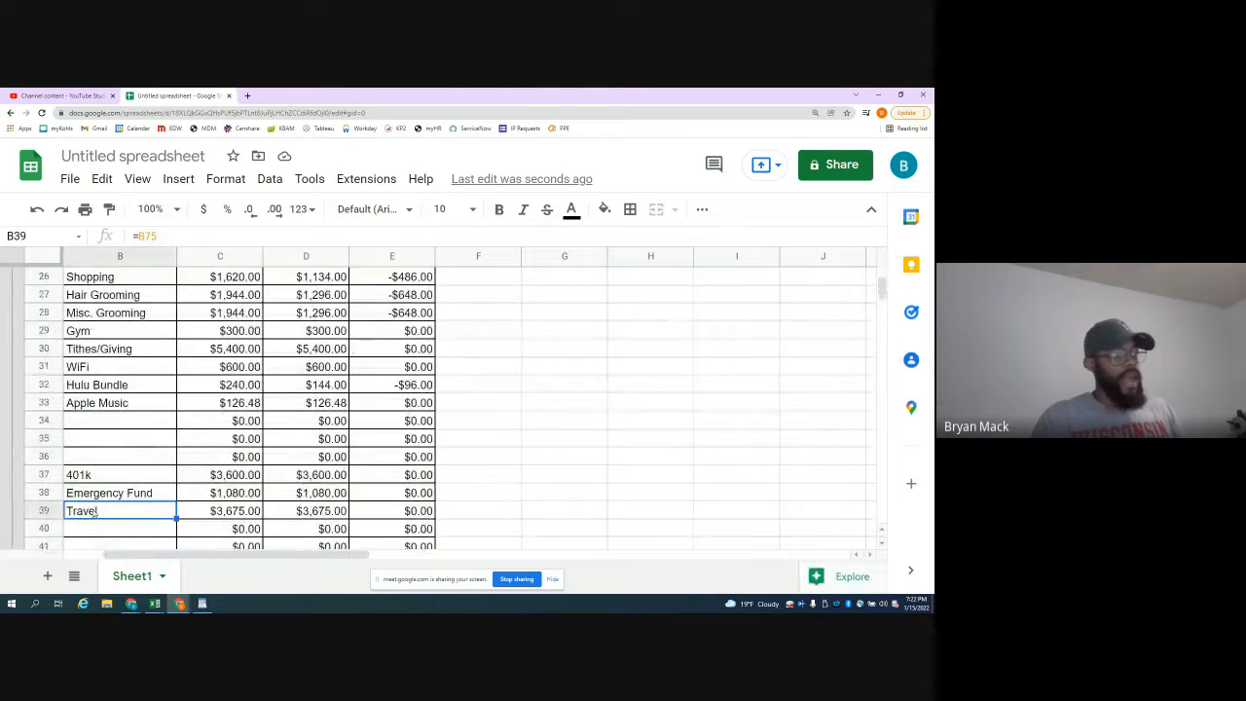
- Examine the Annual Rollup's Travel, Emergency Fund and 401k rows and the formulas behind their Spent totals
{"action": "key", "text": "shift+Right"}
{"action": "key", "text": "shift+Right"}
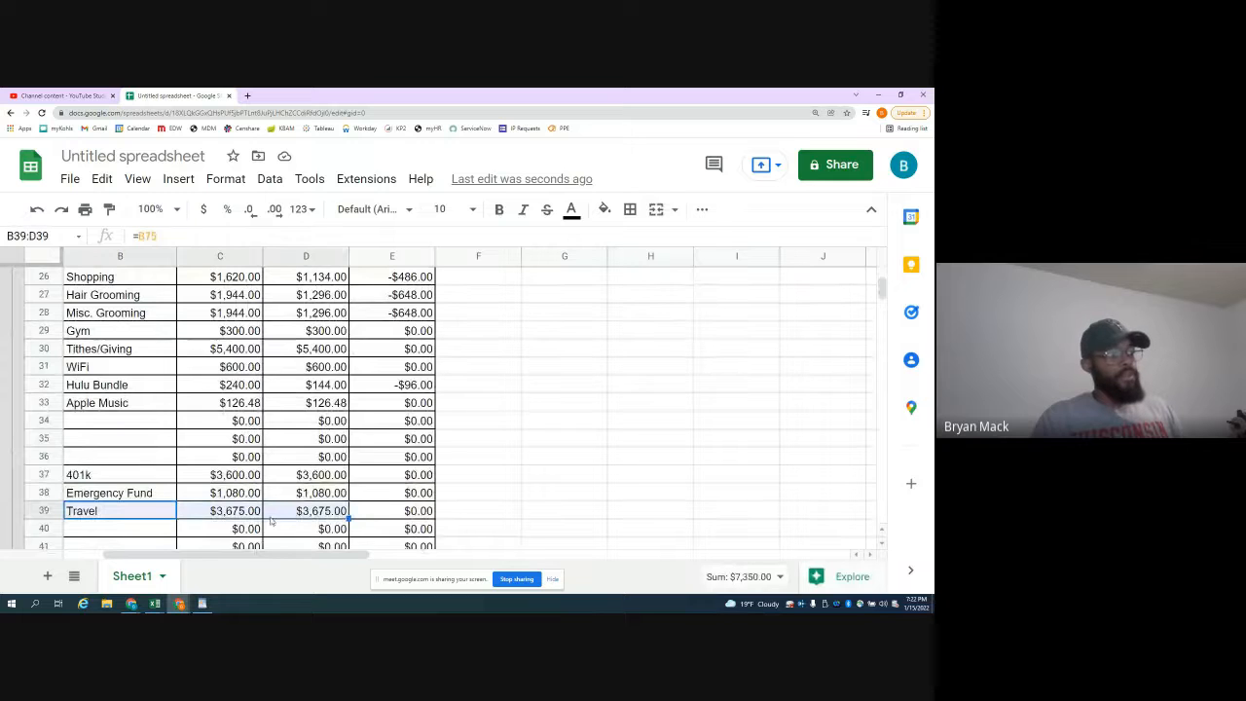
{"action": "left_click", "coordinate": [303, 520]}
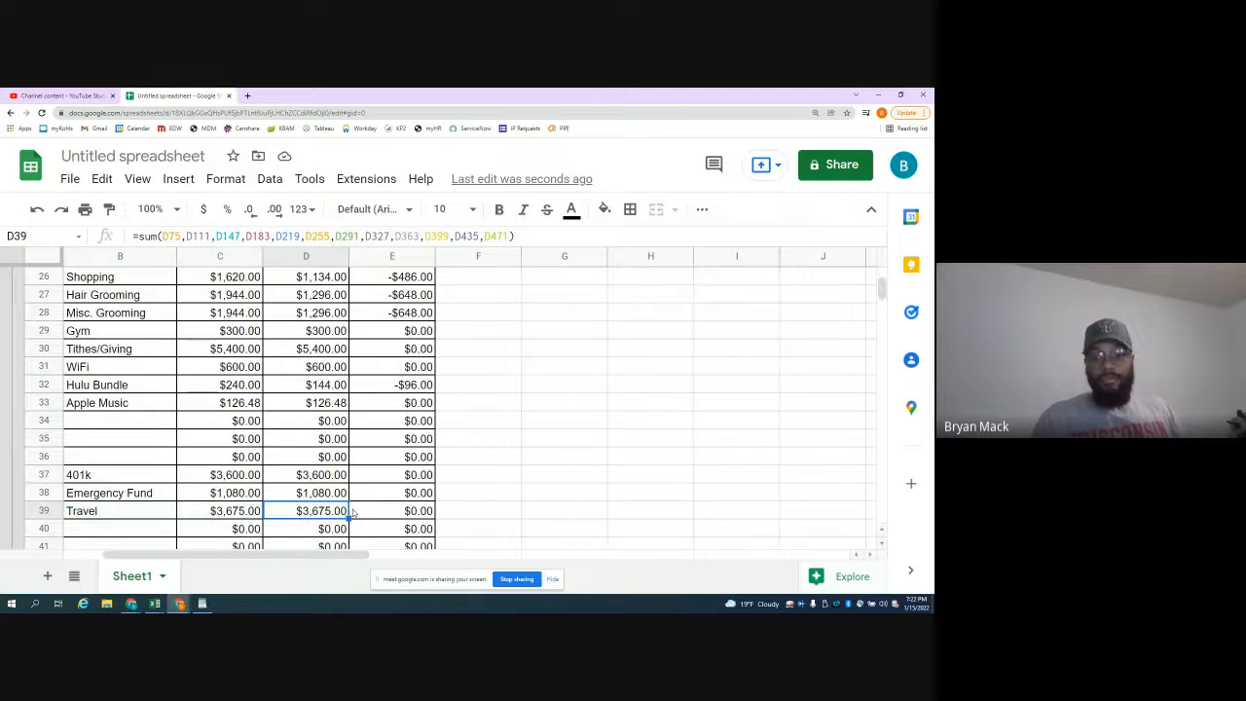
{"action": "scroll", "coordinate": [353, 513], "scroll_direction": "up", "scroll_amount": 1}
{"action": "scroll", "coordinate": [353, 513], "scroll_direction": "down", "scroll_amount": 2}
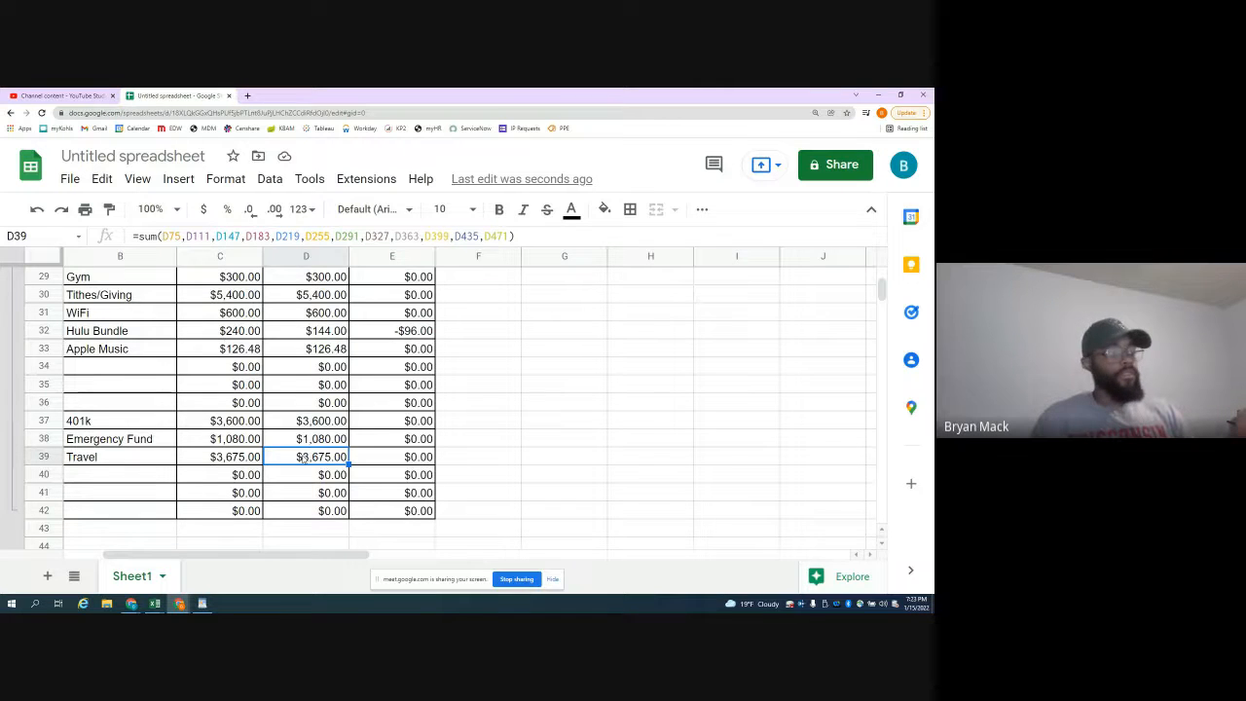
{"action": "scroll", "coordinate": [303, 460], "scroll_direction": "up", "scroll_amount": 1}
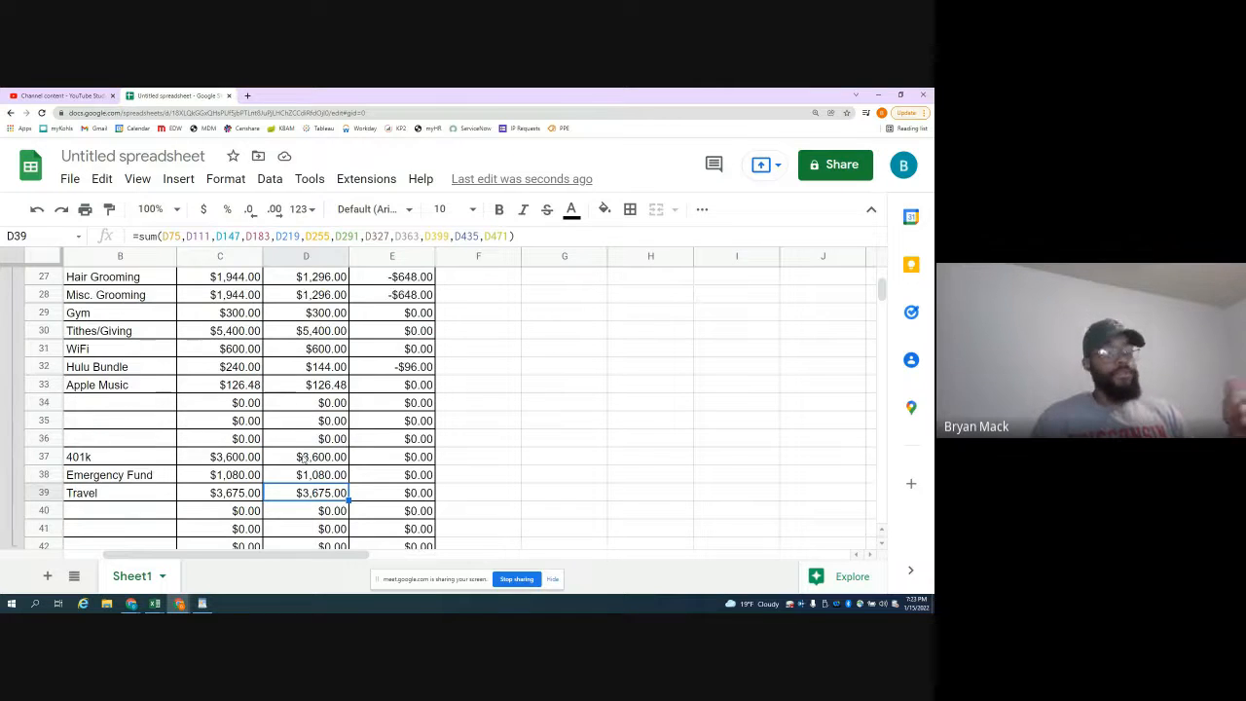
{"action": "left_click", "coordinate": [295, 477]}
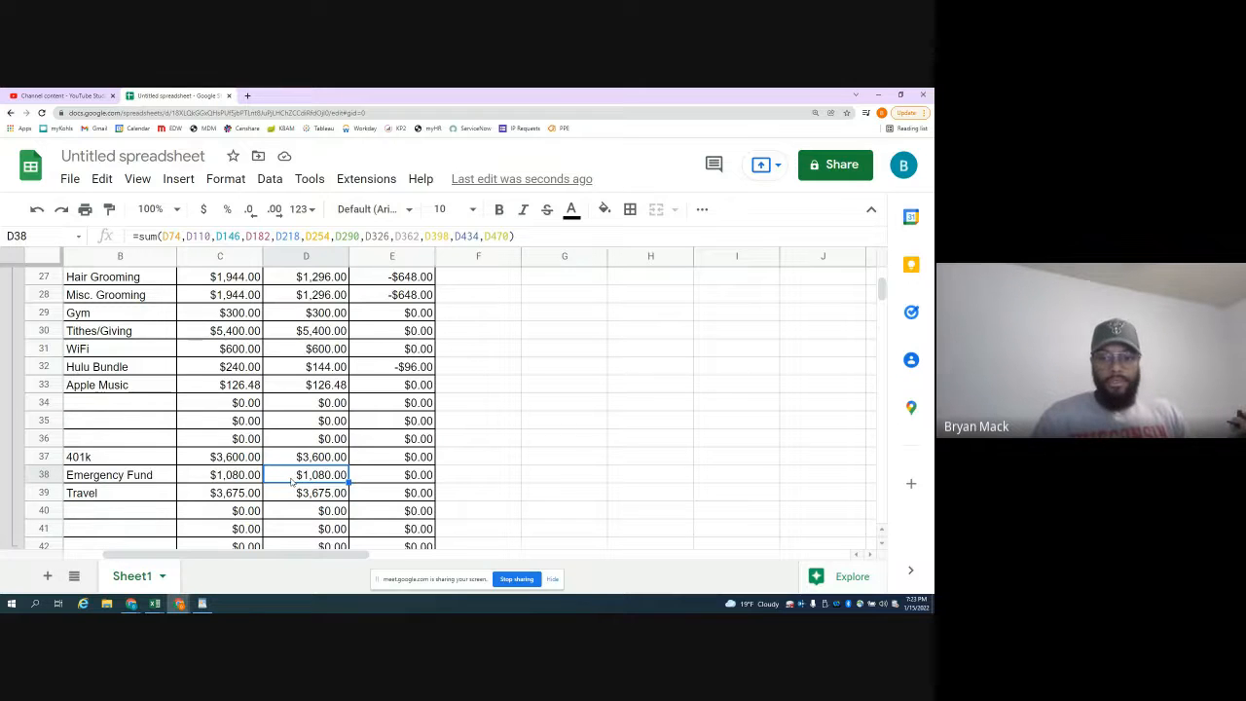
{"action": "left_click", "coordinate": [288, 460]}
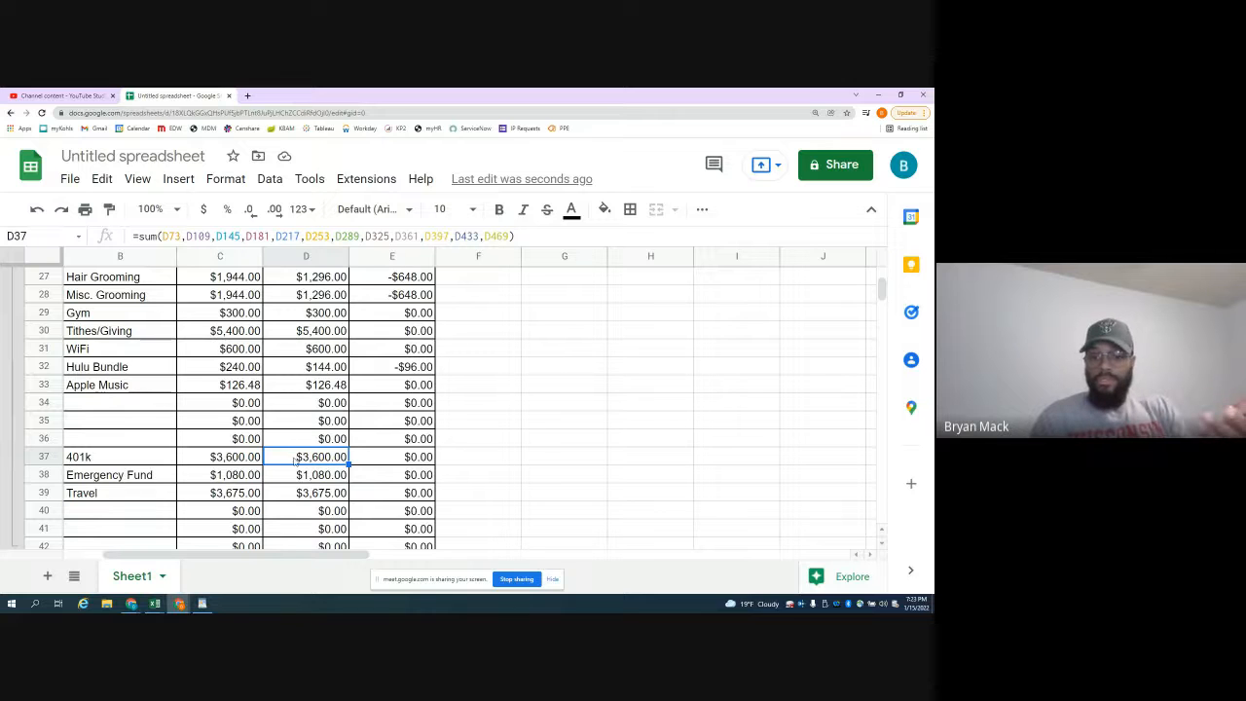
- Review the Fixed and Discretionary spent percentages of net income in the Annual Recap
{"action": "scroll", "coordinate": [386, 463], "scroll_direction": "up", "scroll_amount": 9}
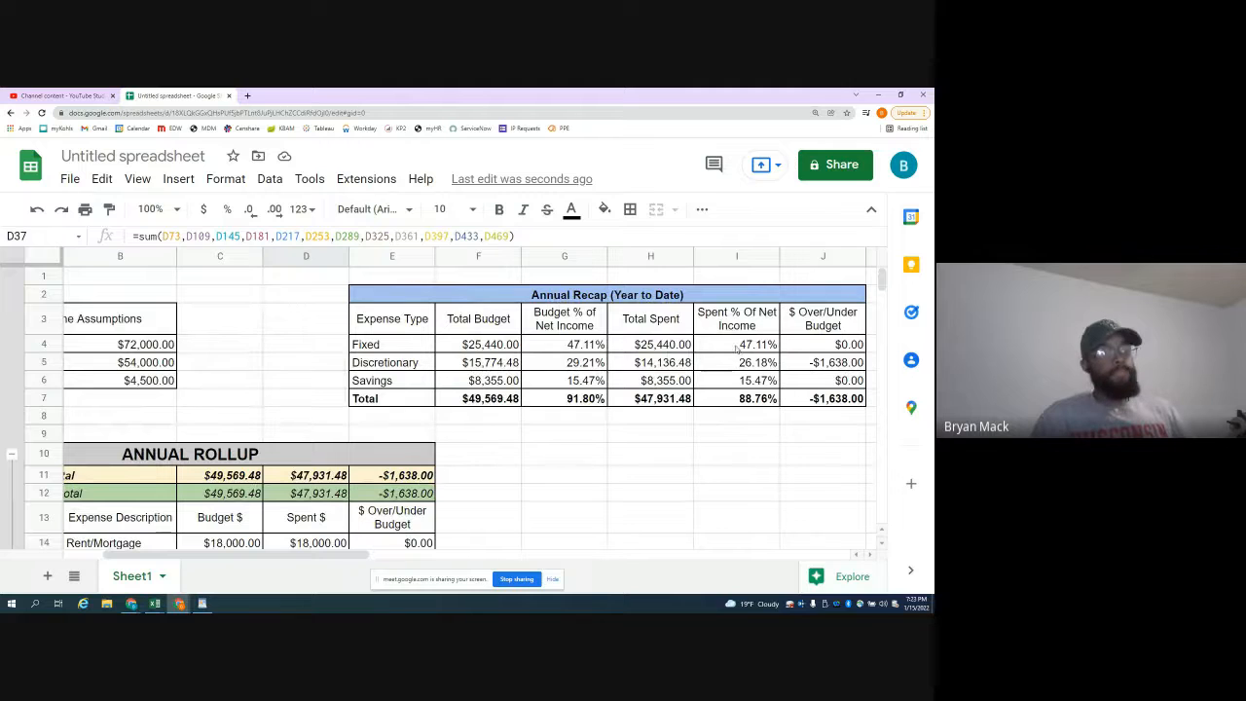
{"action": "left_click_drag", "start_coordinate": [737, 348], "coordinate": [739, 364]}
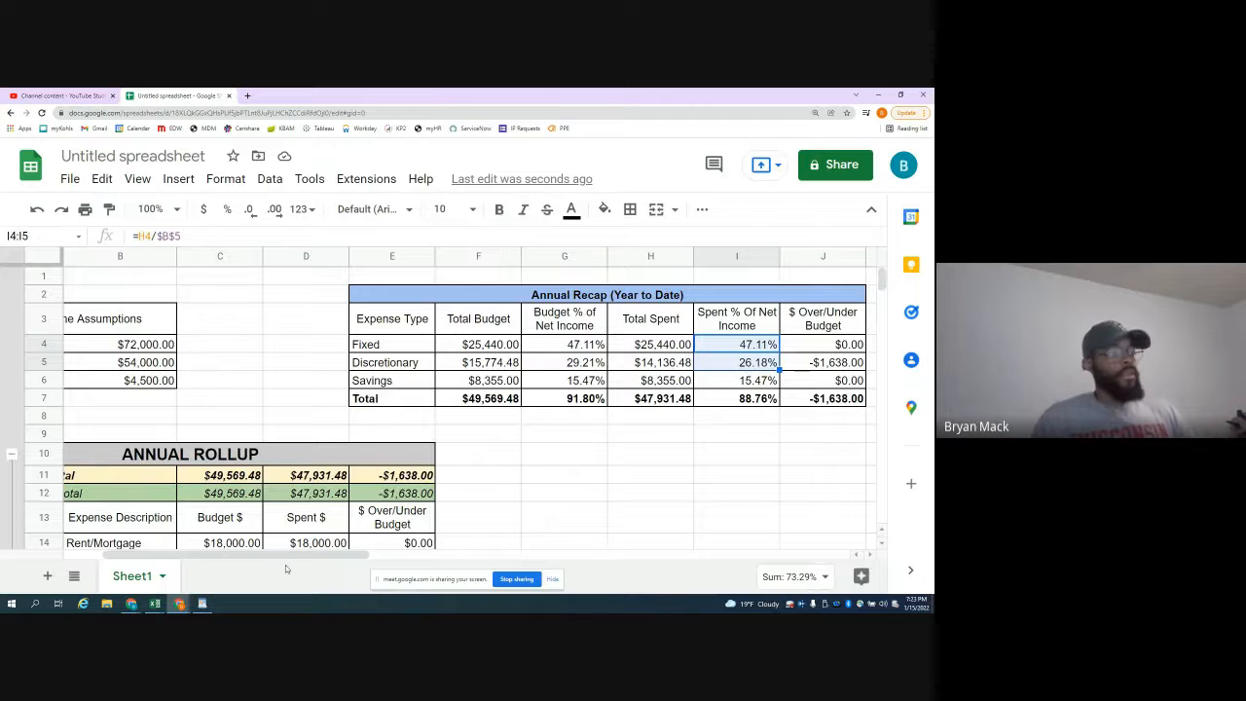
{"action": "left_click", "coordinate": [565, 454]}
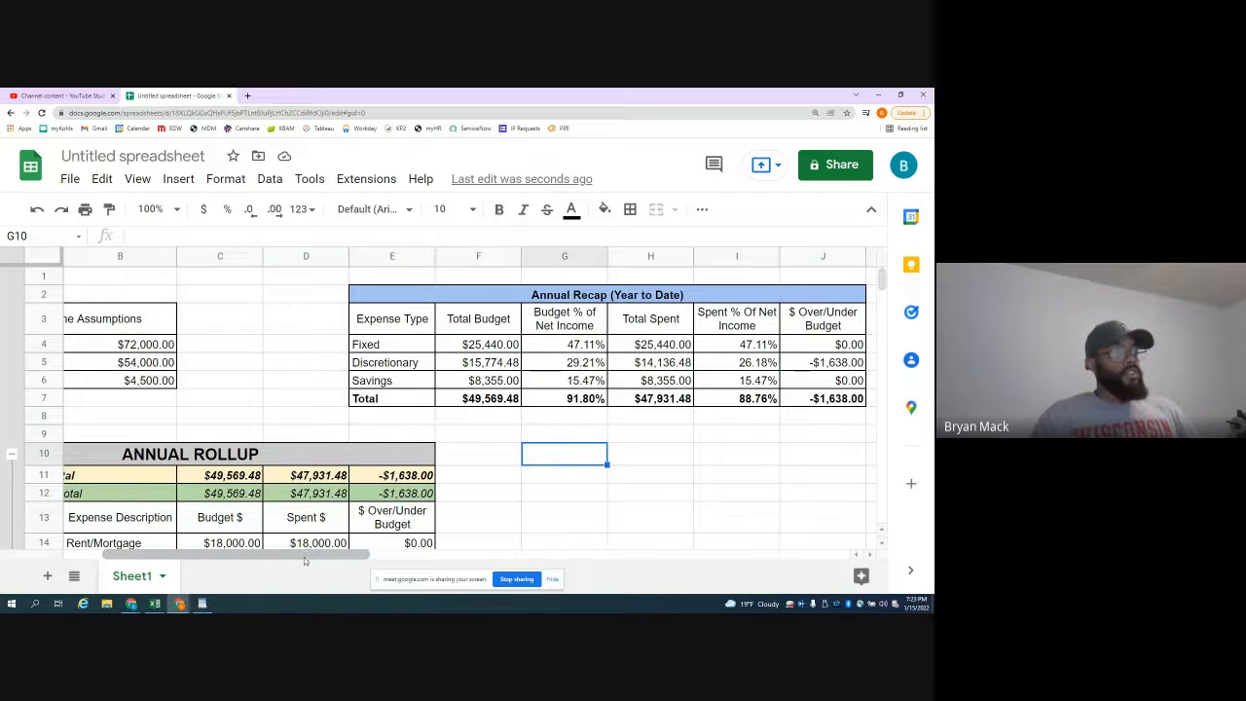
- Check the Net Earnings formula in L7 against the Net Annual Income in B5 and the Annual Recap's total spent in H7
{"action": "left_click_drag", "start_coordinate": [303, 557], "coordinate": [504, 557]}
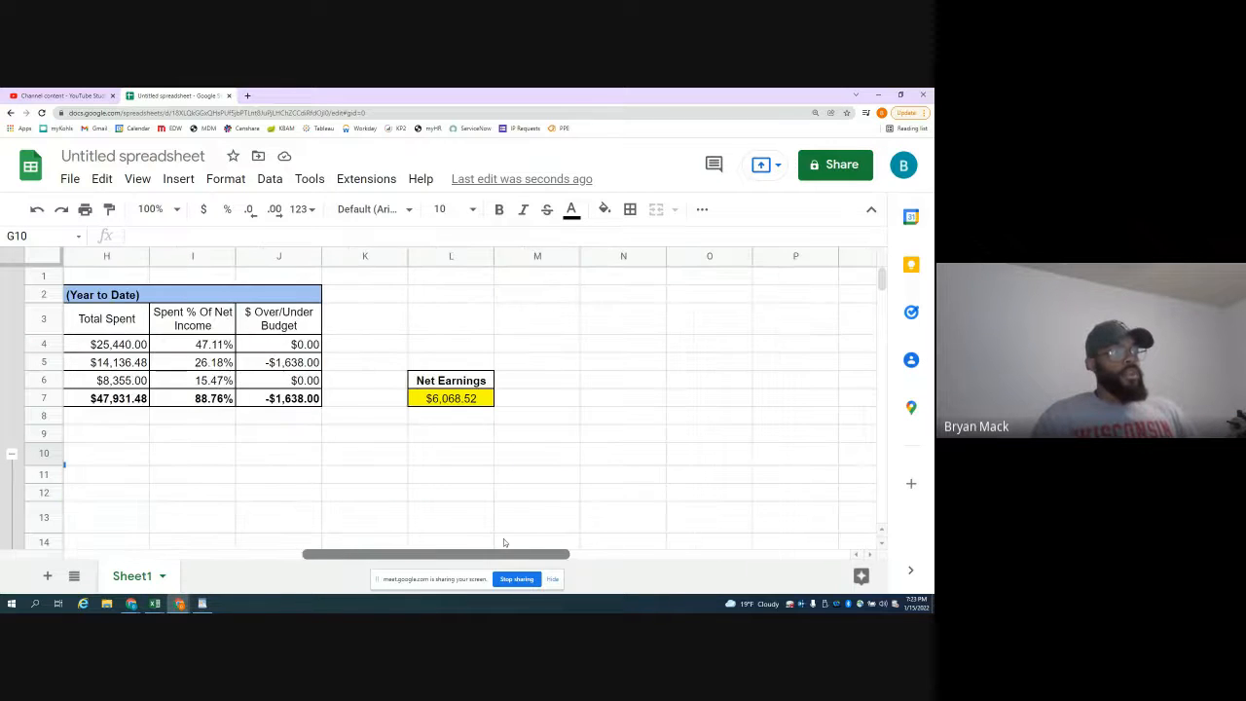
{"action": "left_click", "coordinate": [462, 415]}
{"action": "left_click", "coordinate": [462, 405]}
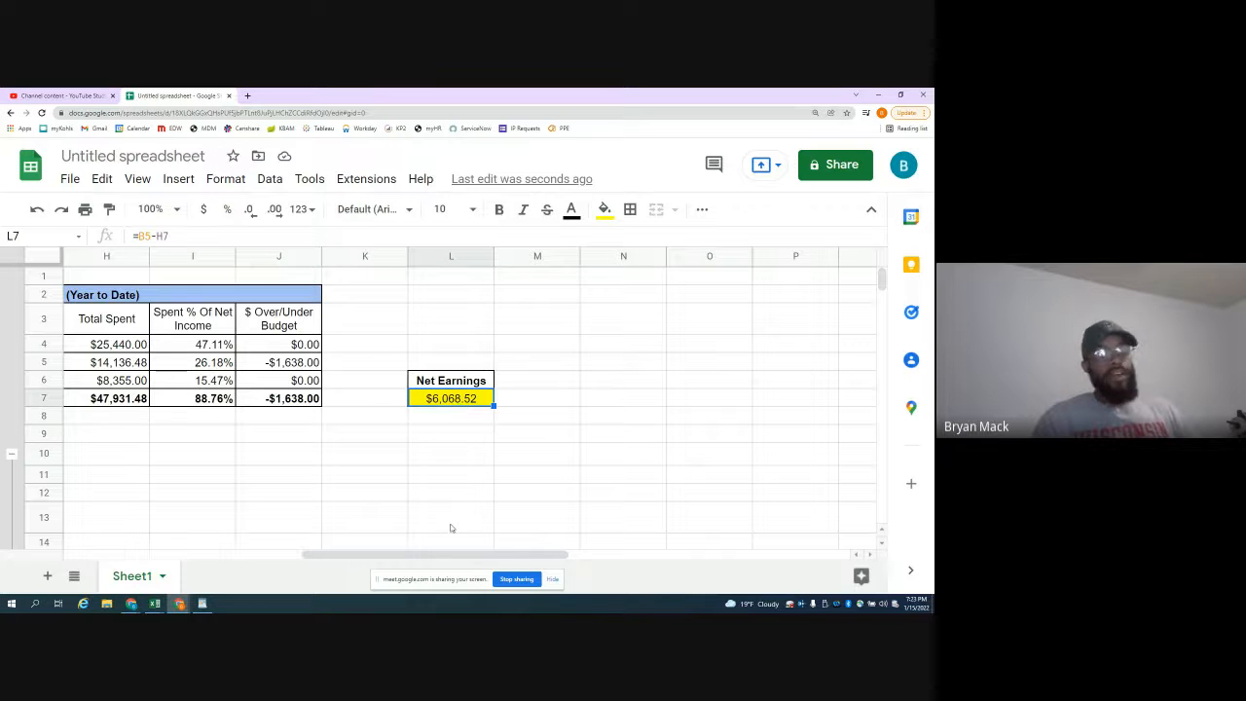
{"action": "double_click", "coordinate": [463, 399]}
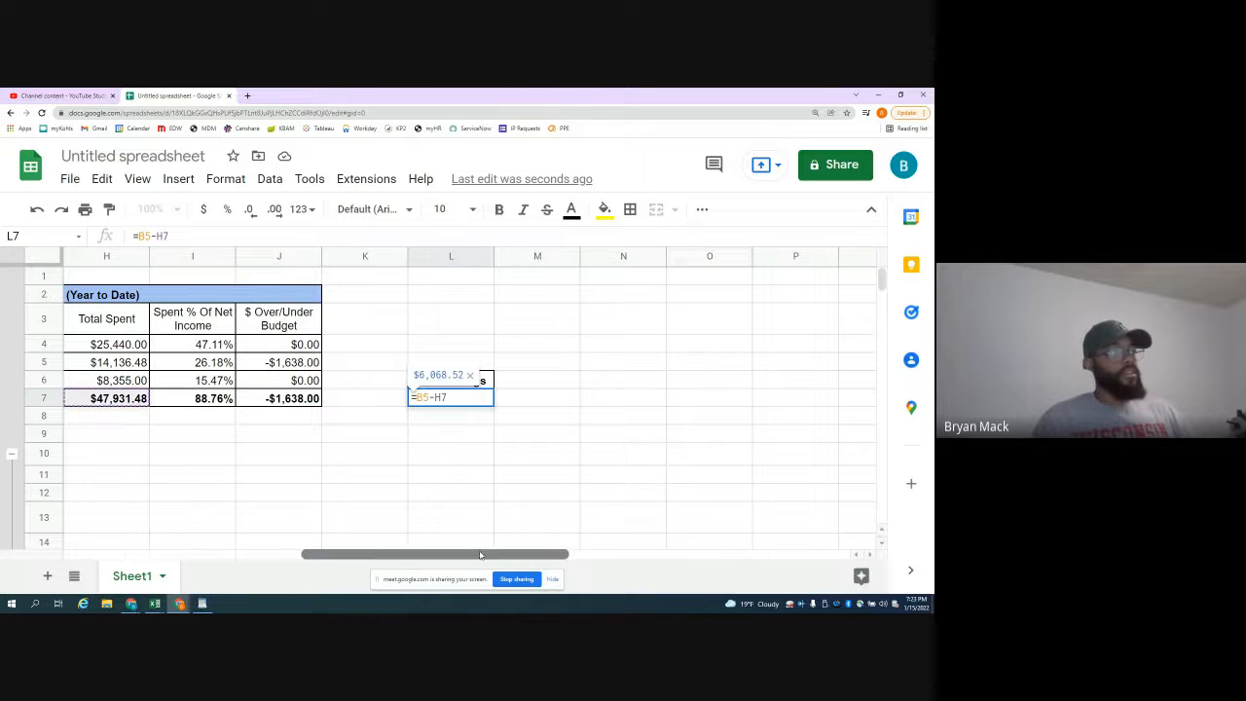
{"action": "left_click_drag", "start_coordinate": [482, 557], "coordinate": [267, 553]}
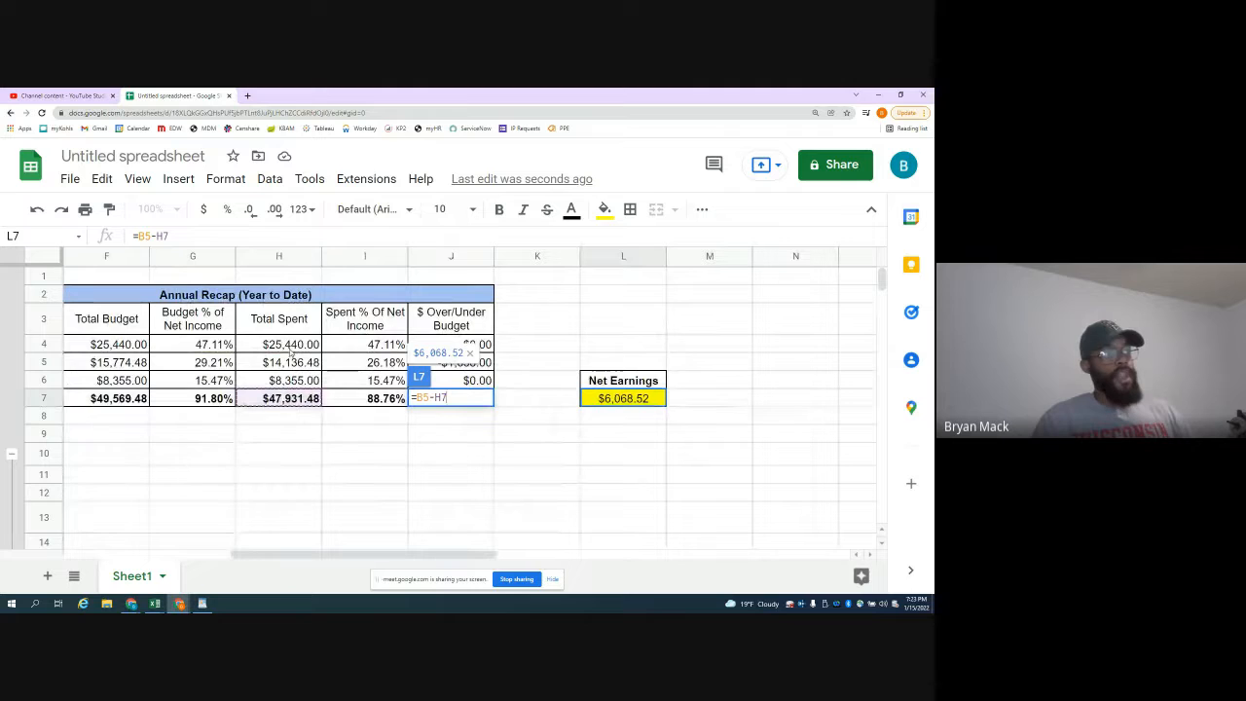
{"action": "left_click", "coordinate": [615, 399]}
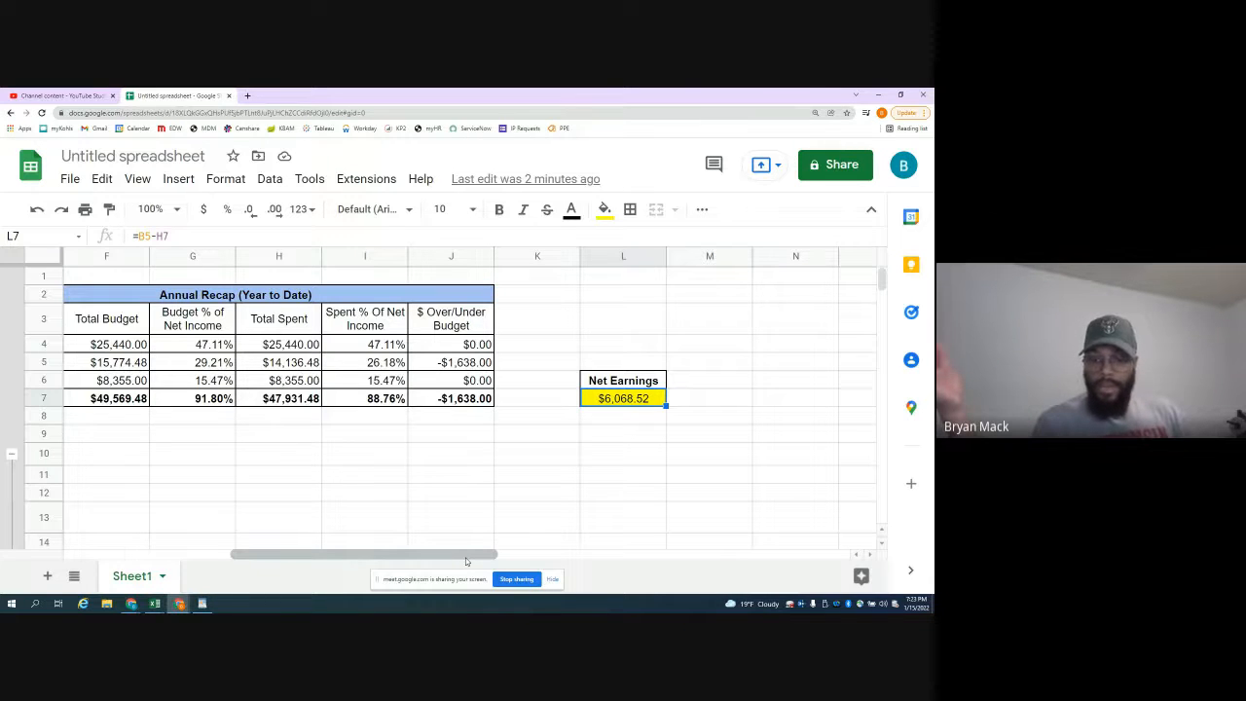
{"action": "left_click_drag", "start_coordinate": [466, 560], "coordinate": [297, 553]}
{"action": "left_click", "coordinate": [251, 362]}
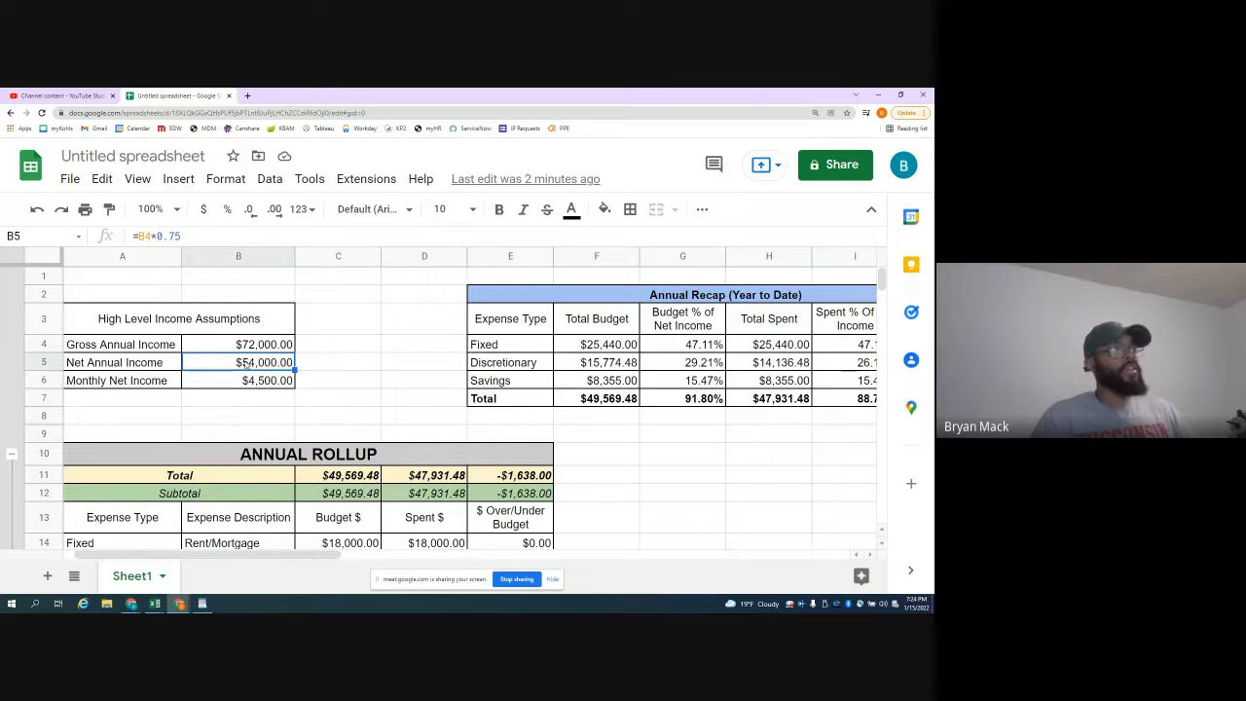
{"action": "left_click_drag", "start_coordinate": [258, 555], "coordinate": [528, 555]}
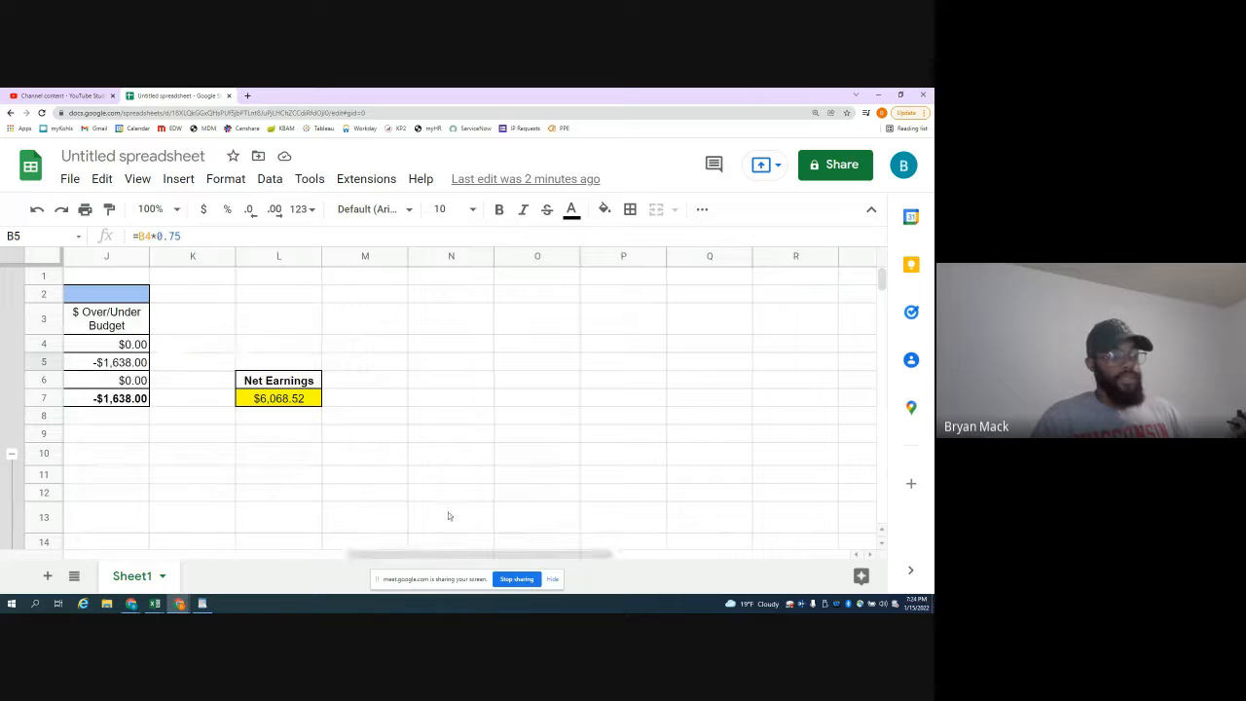
{"action": "left_click", "coordinate": [273, 406]}
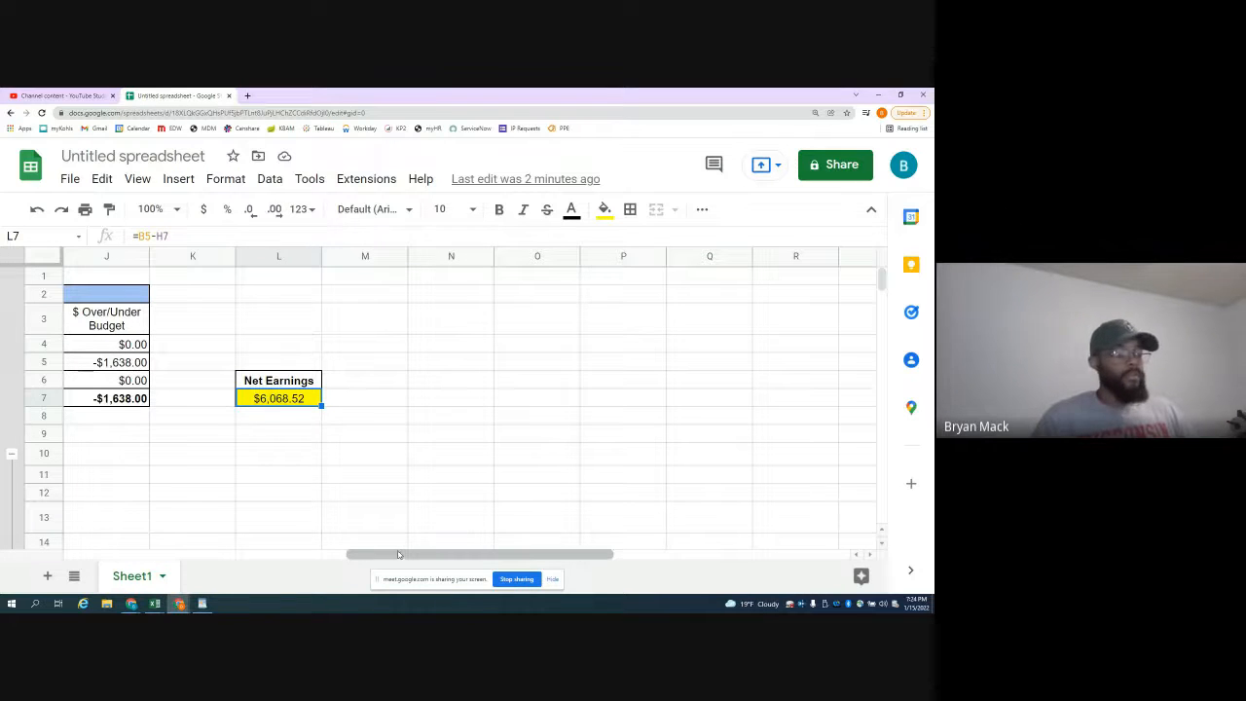
- Reduce the browser zoom to 150% and collapse the Annual Rollup section
{"action": "left_click_drag", "start_coordinate": [399, 555], "coordinate": [149, 534]}
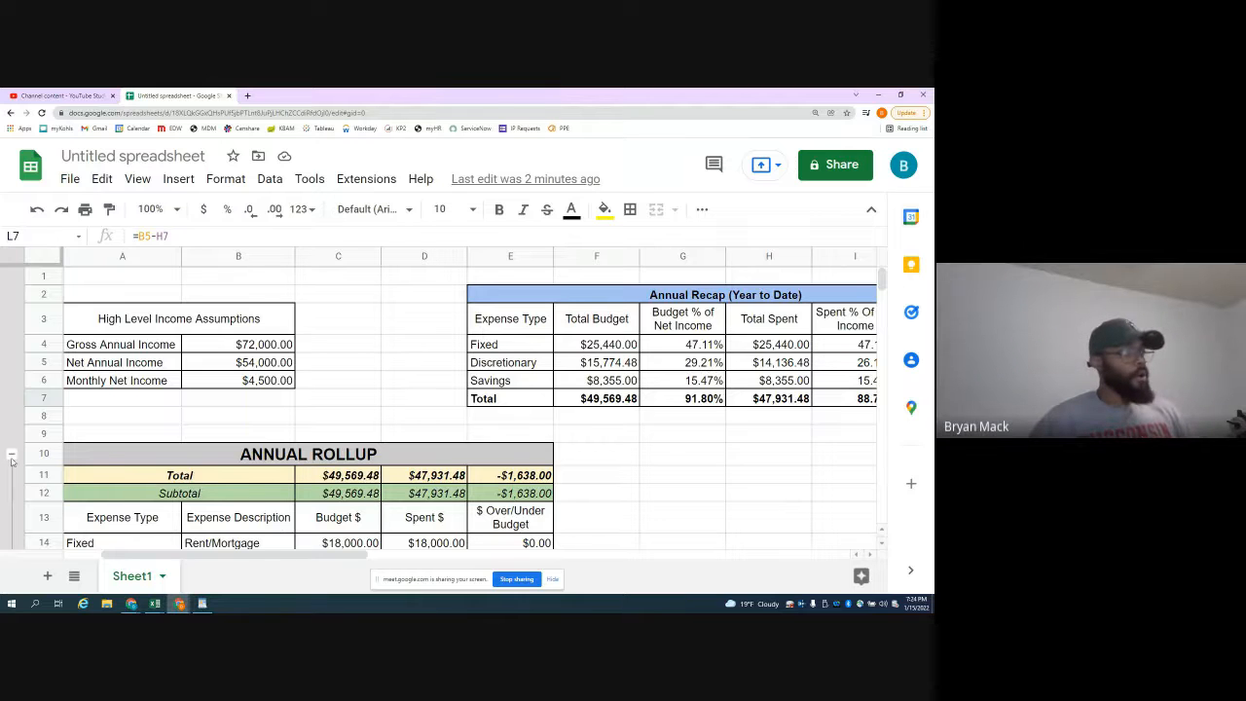
{"action": "left_click", "coordinate": [921, 116]}
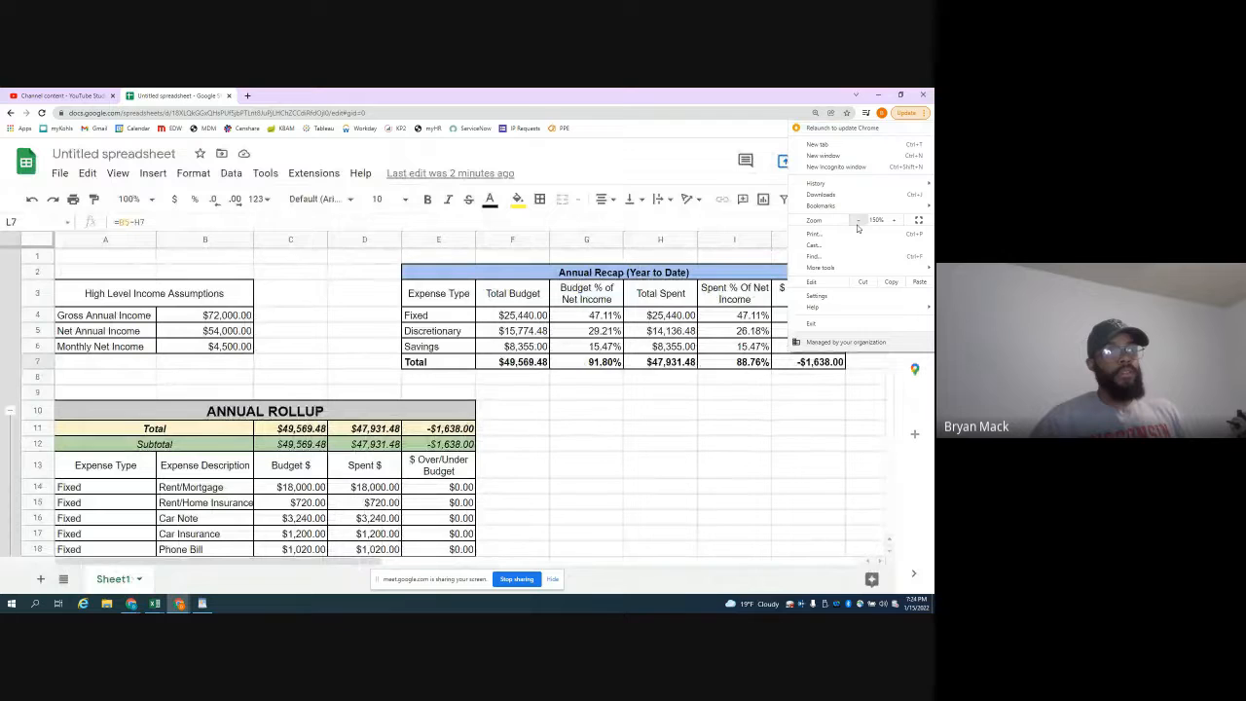
{"action": "left_click", "coordinate": [635, 411]}
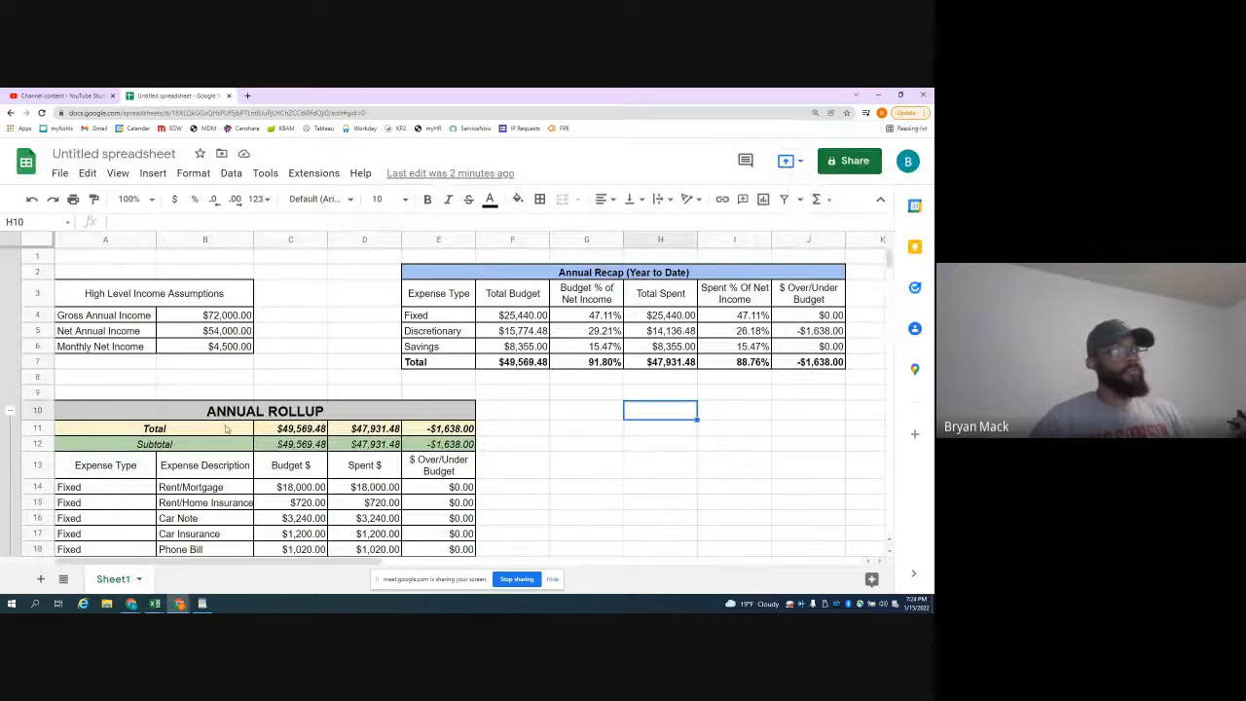
{"action": "left_click", "coordinate": [10, 411]}
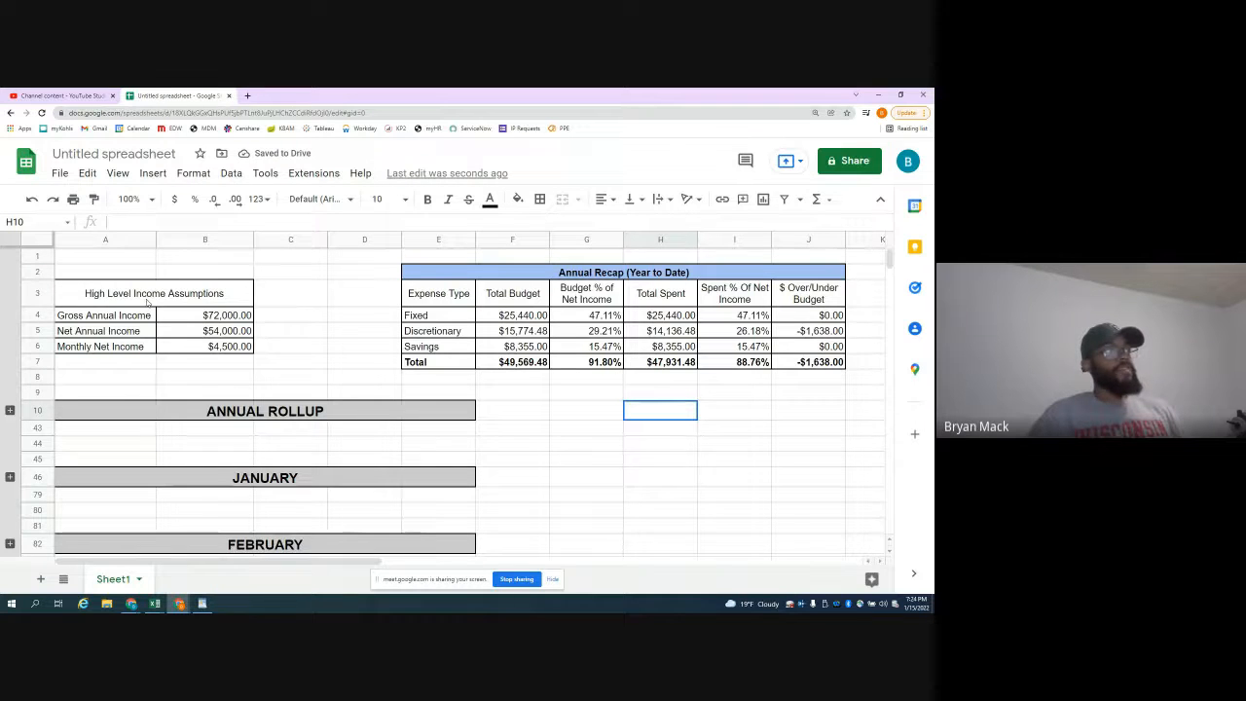
- Review the gross annual, net annual and monthly net income cells in the High Level Income Assumptions table
{"action": "left_click_drag", "start_coordinate": [148, 301], "coordinate": [148, 347]}
{"action": "left_click", "coordinate": [213, 352]}
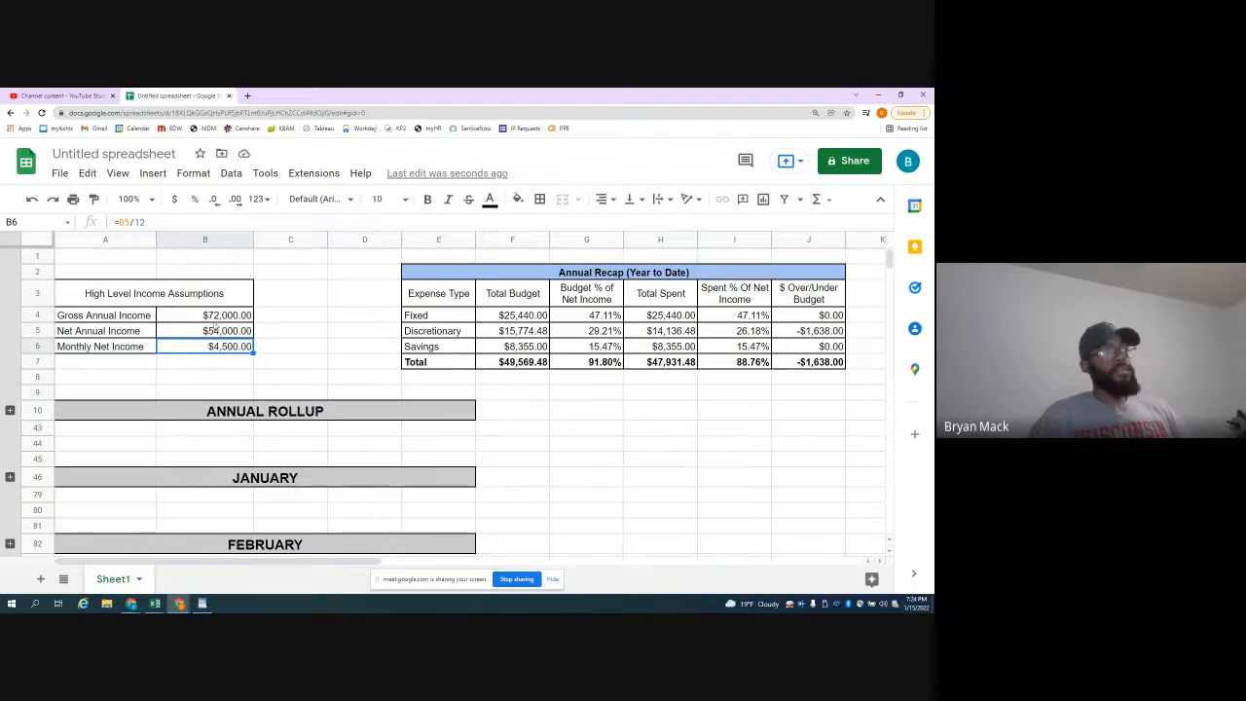
{"action": "key", "text": "Up"}
{"action": "key", "text": "Up"}
{"action": "left_click", "coordinate": [216, 333]}
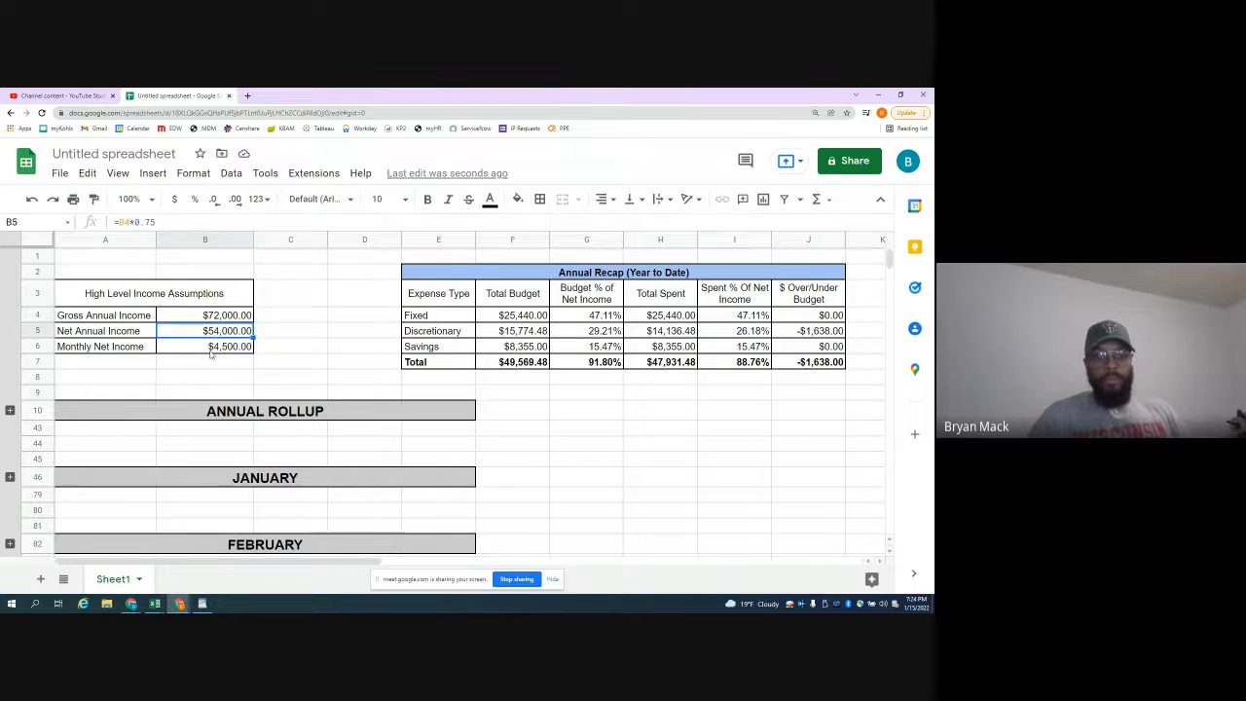
{"action": "left_click", "coordinate": [211, 351]}
- Review the Annual Recap table and its Total row for budget, spent, spent percentage and over/under amounts
{"action": "left_click_drag", "start_coordinate": [660, 273], "coordinate": [660, 366]}
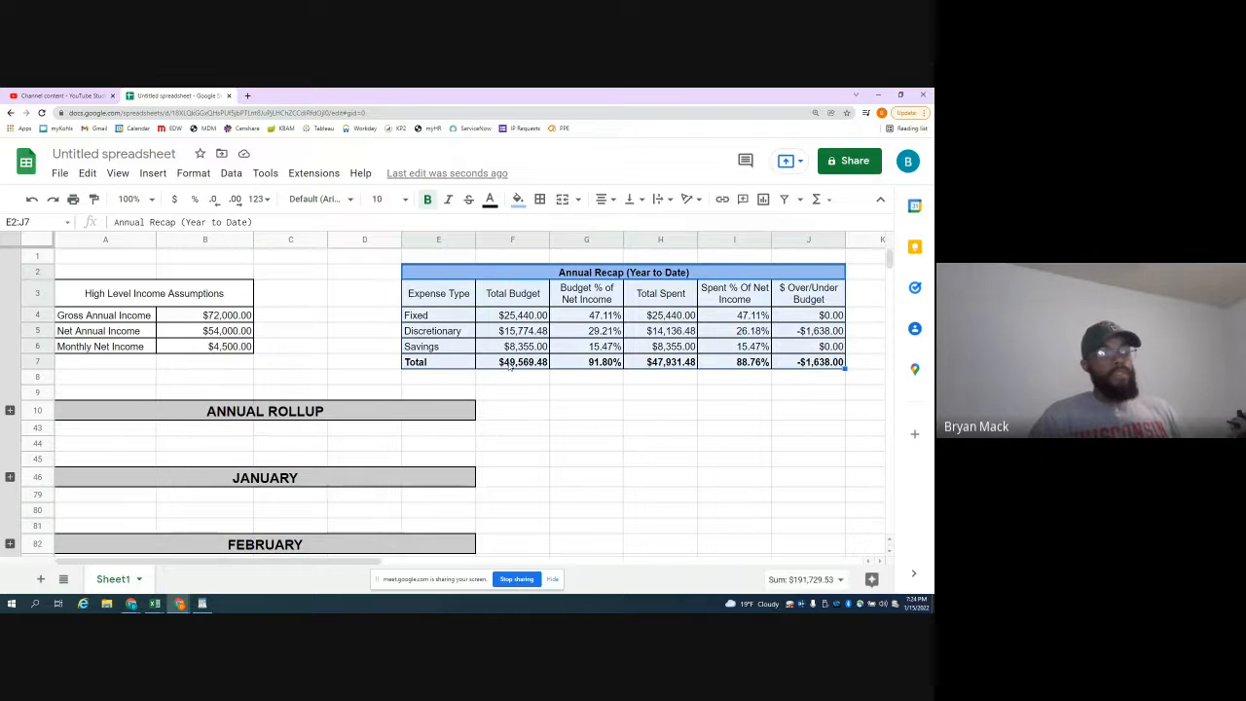
{"action": "left_click", "coordinate": [509, 366]}
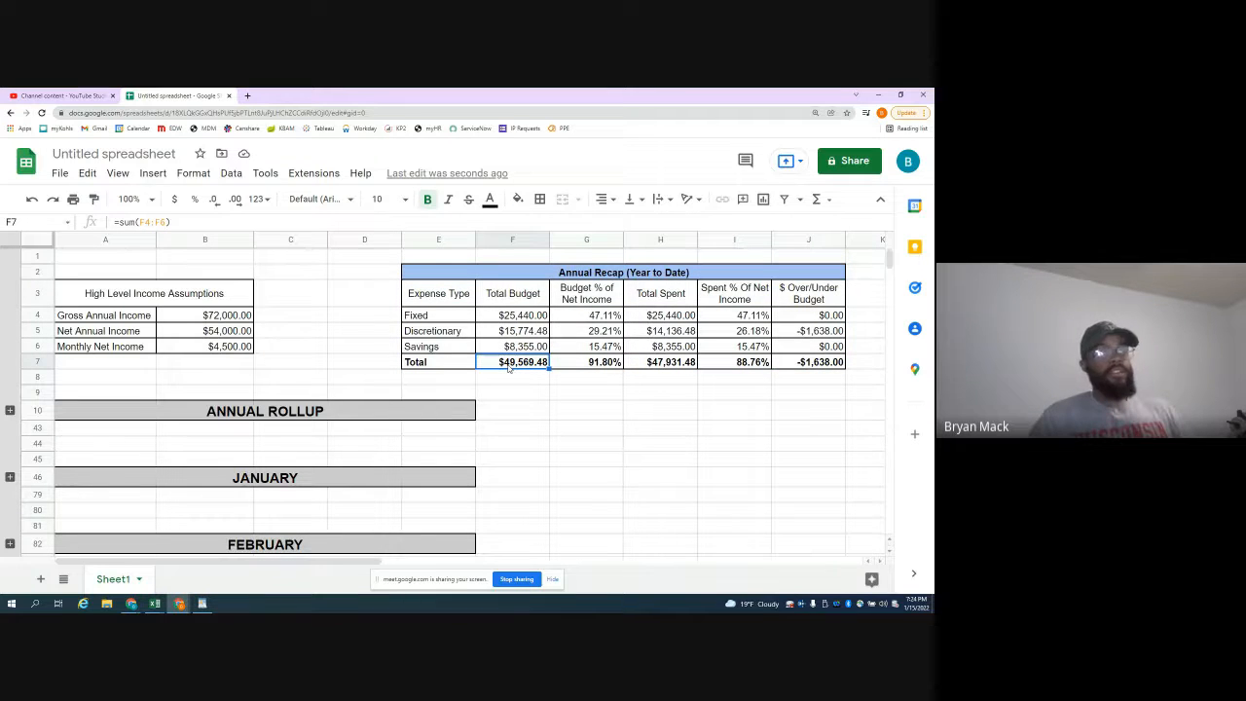
{"action": "left_click", "coordinate": [672, 364]}
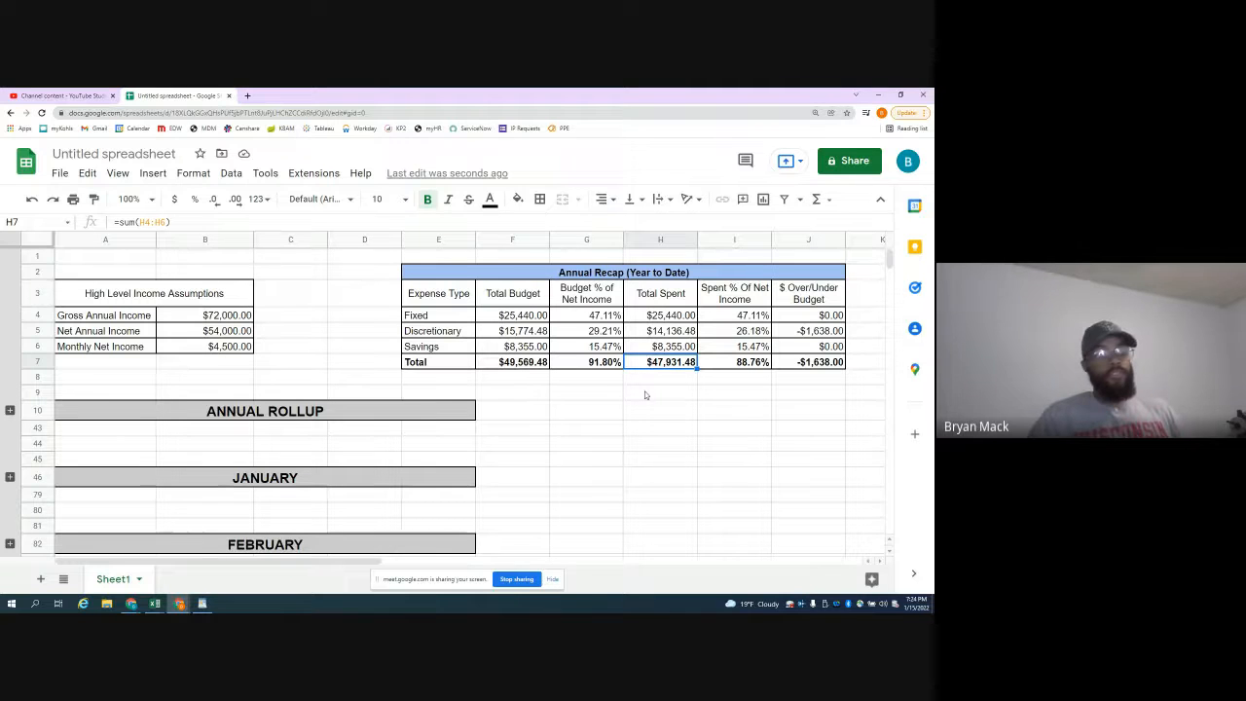
{"action": "key", "text": "Right"}
{"action": "key", "text": "Right"}
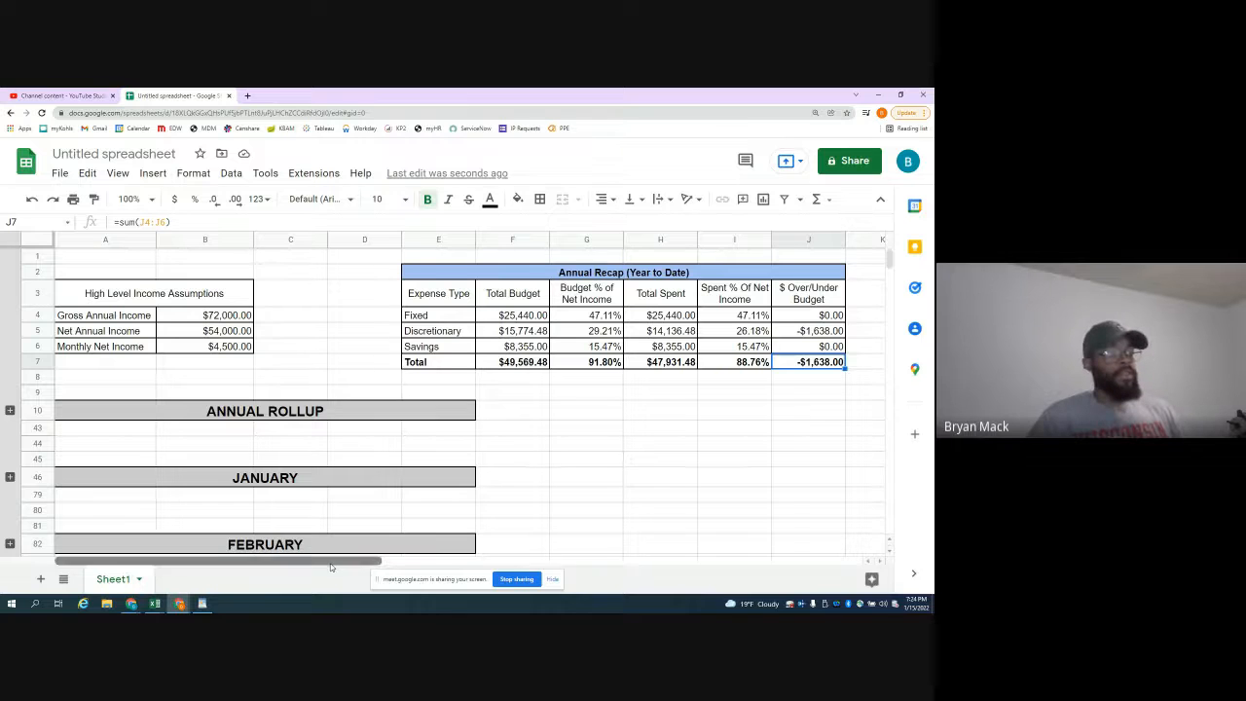
- Review the Net Earnings label and amount in L6:L7 beside the Annual Recap
{"action": "left_click_drag", "start_coordinate": [328, 565], "coordinate": [465, 565]}
{"action": "key", "text": "Right"}
{"action": "key", "text": "Right"}
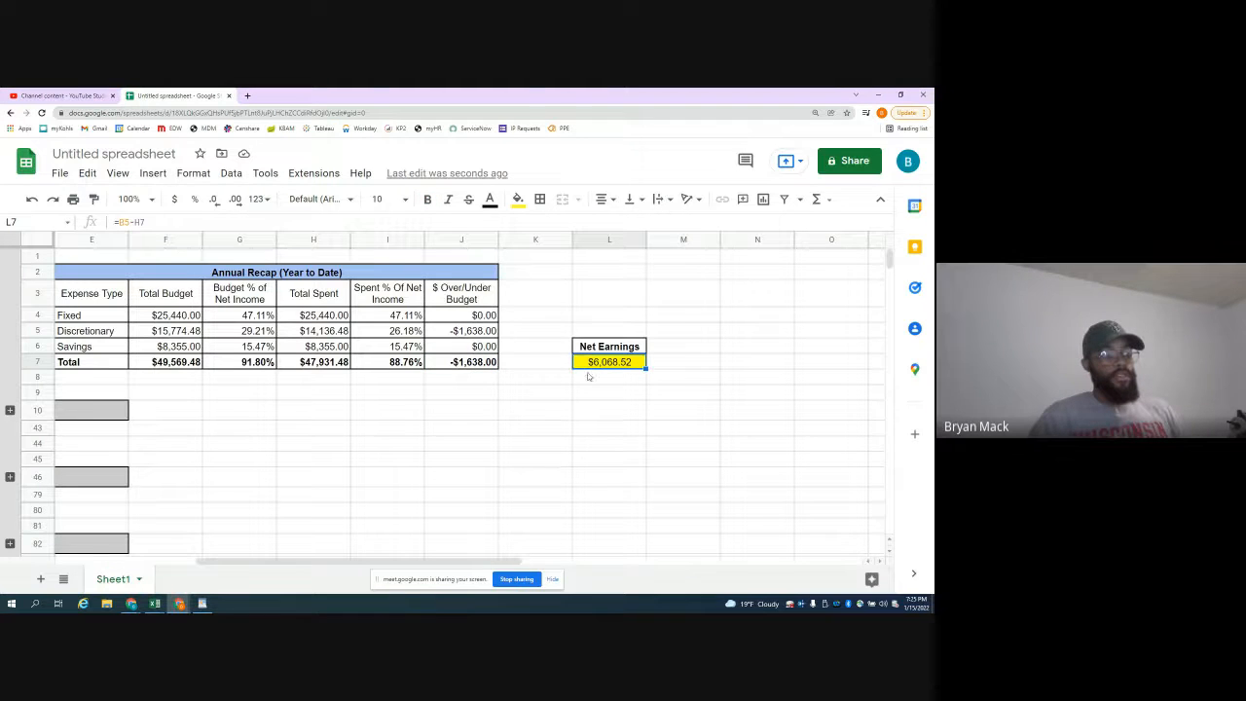
{"action": "left_click_drag", "start_coordinate": [605, 350], "coordinate": [610, 363]}
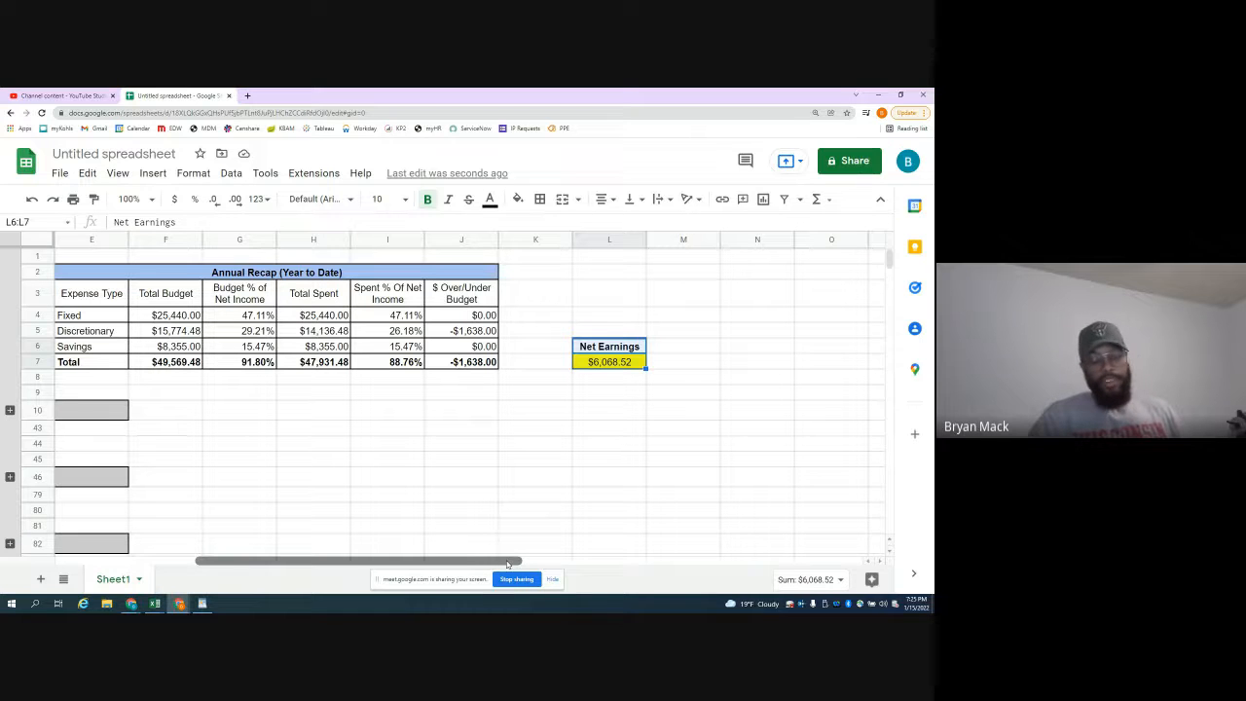
- Look over the collapsed month sections through December and expand the January section
{"action": "left_click_drag", "start_coordinate": [506, 565], "coordinate": [367, 565]}
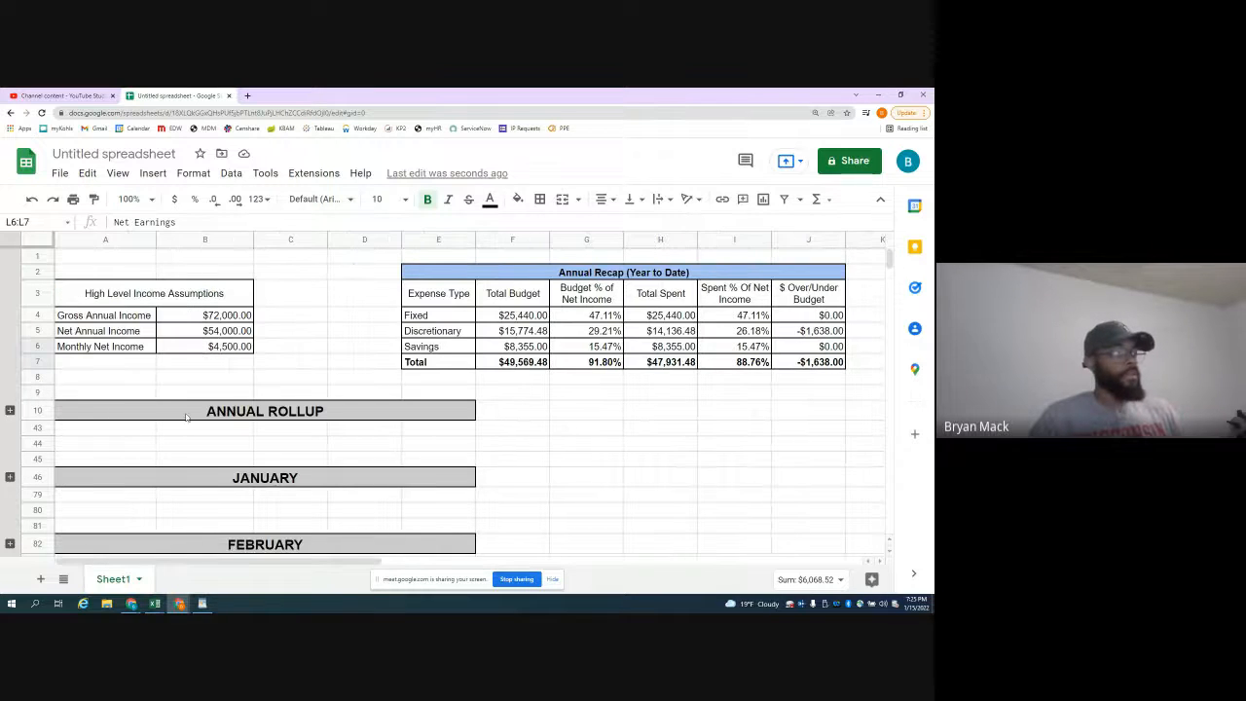
{"action": "scroll", "coordinate": [186, 414], "scroll_direction": "down", "scroll_amount": 10}
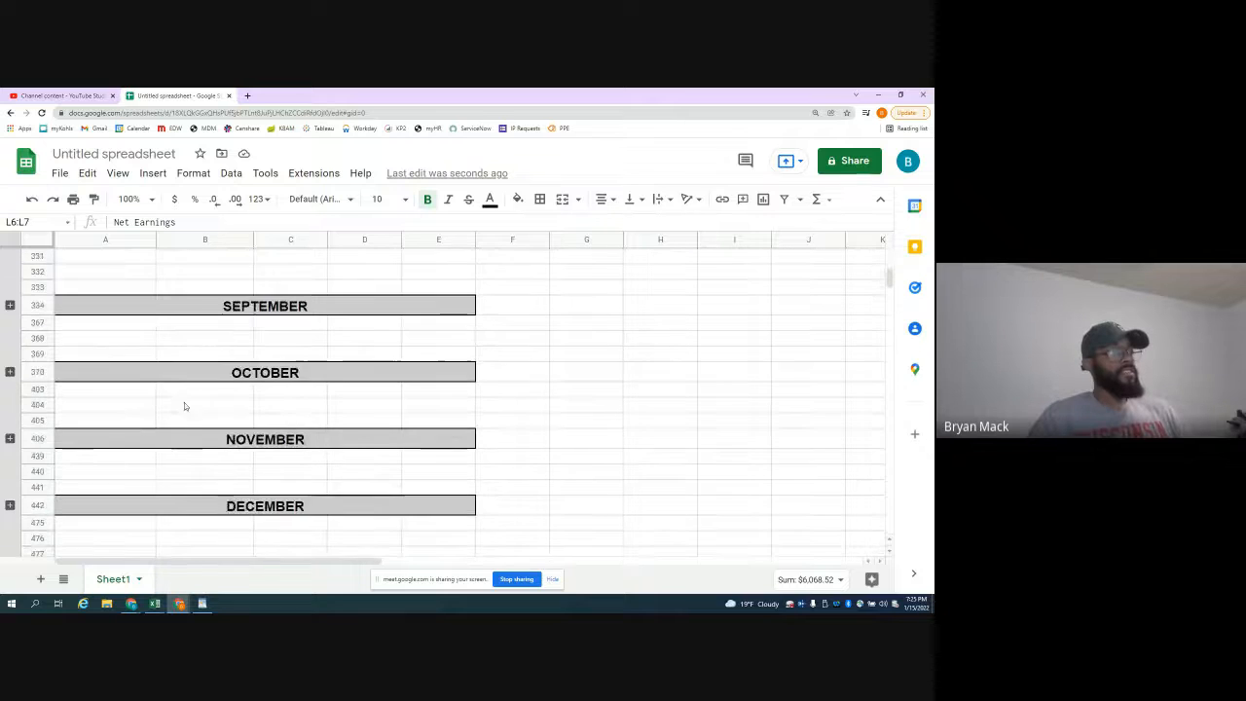
{"action": "scroll", "coordinate": [125, 434], "scroll_direction": "up", "scroll_amount": 10}
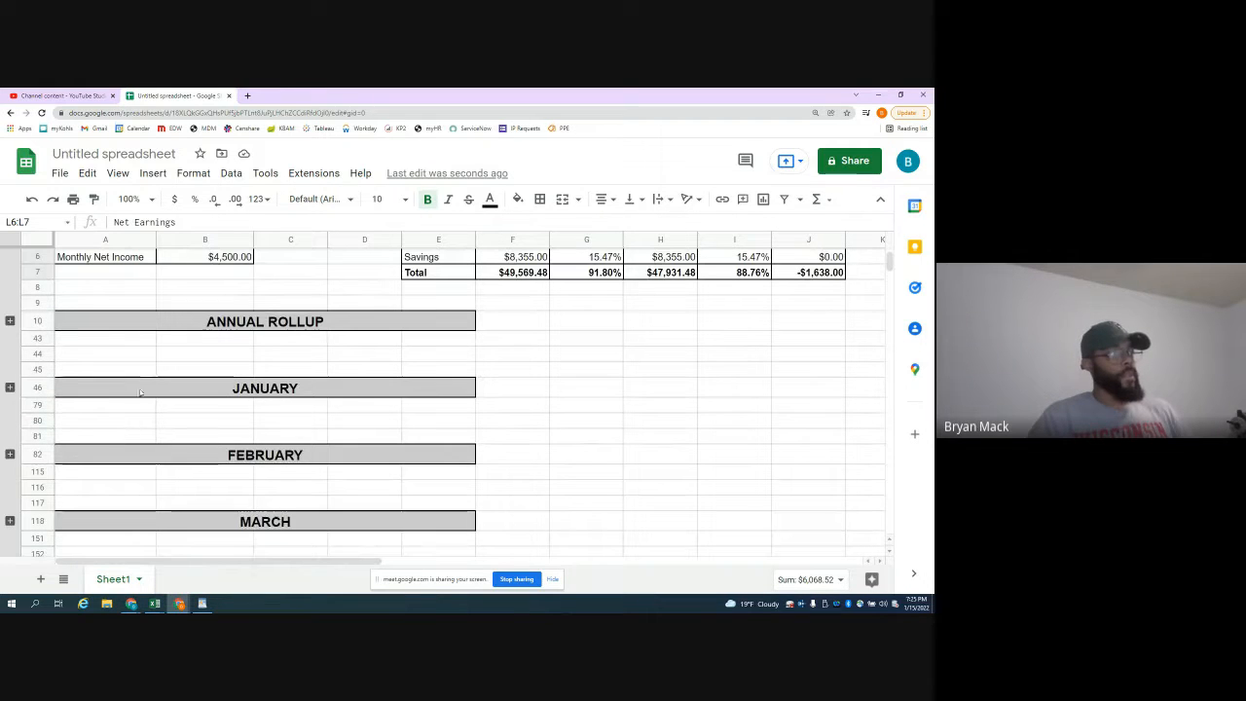
{"action": "left_click", "coordinate": [11, 388]}
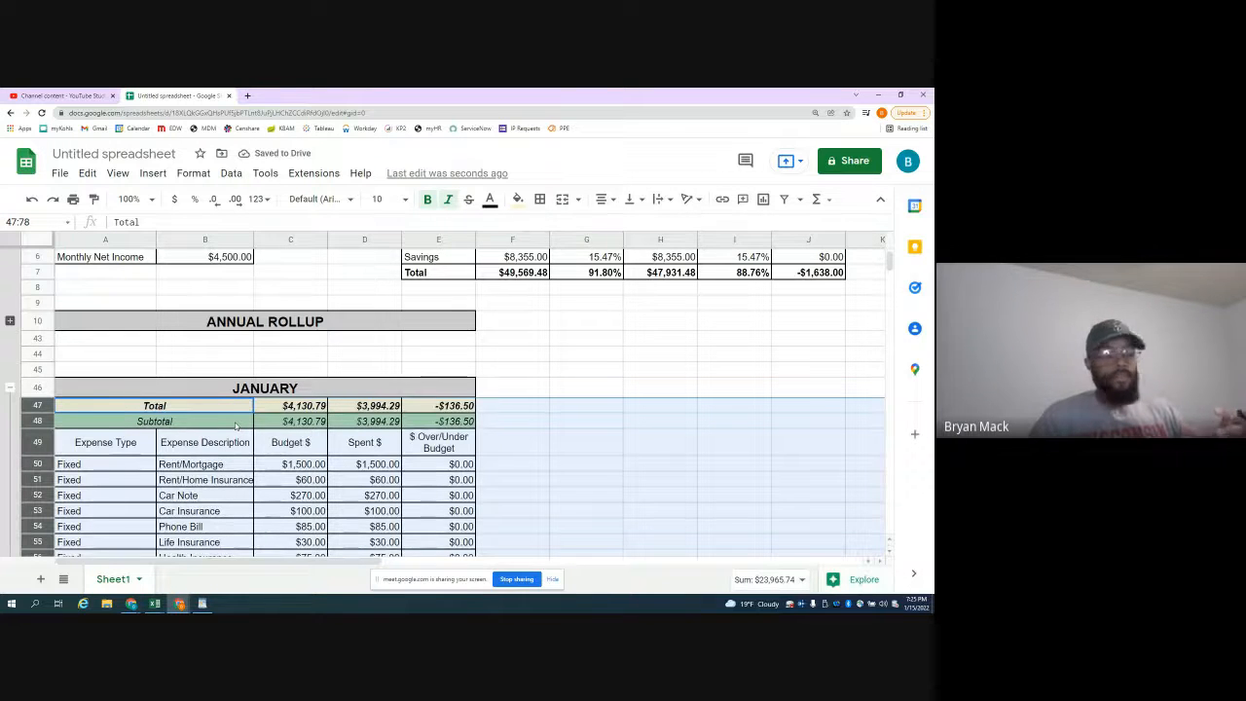
- Enter 1500 as the Rent/Mortgage spent amount for January in D50, and collapse the January section
{"action": "scroll", "coordinate": [277, 377], "scroll_direction": "down", "scroll_amount": 3}
{"action": "left_click", "coordinate": [376, 302]}
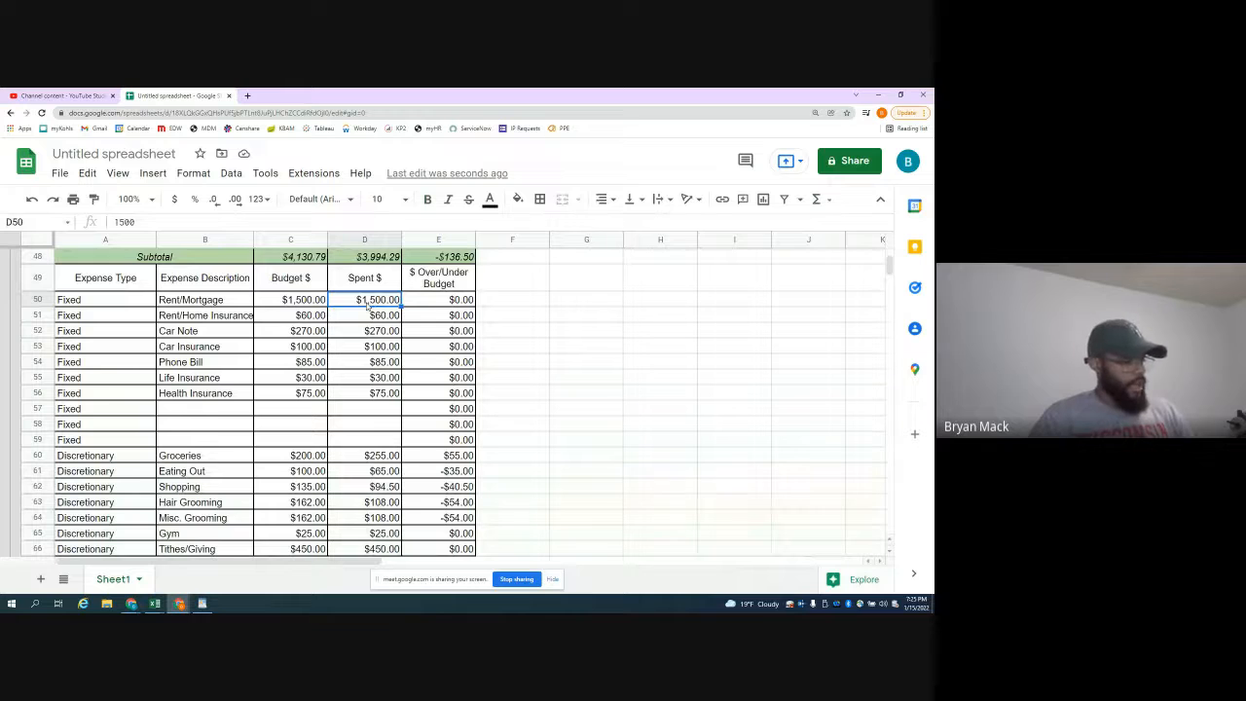
{"action": "type", "text": "1,"}
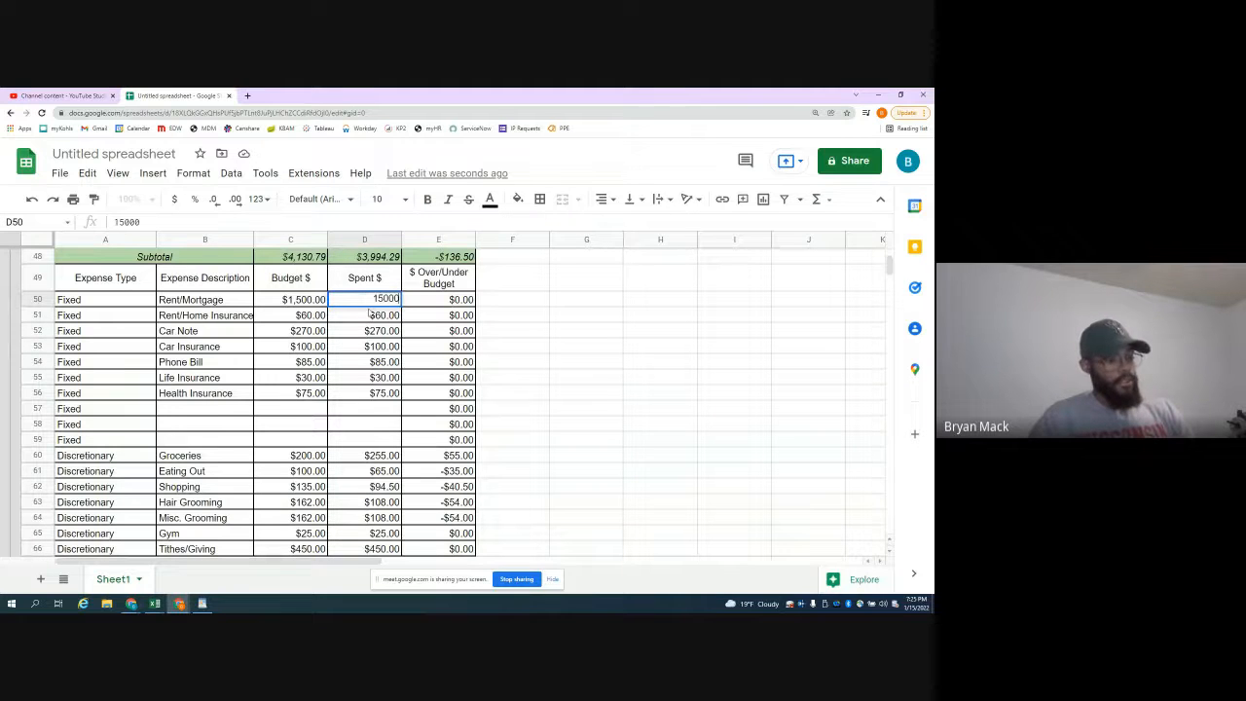
{"action": "type", "text": "500.0"}
{"action": "key", "text": "BackSpace"}
{"action": "key", "text": "Return"}
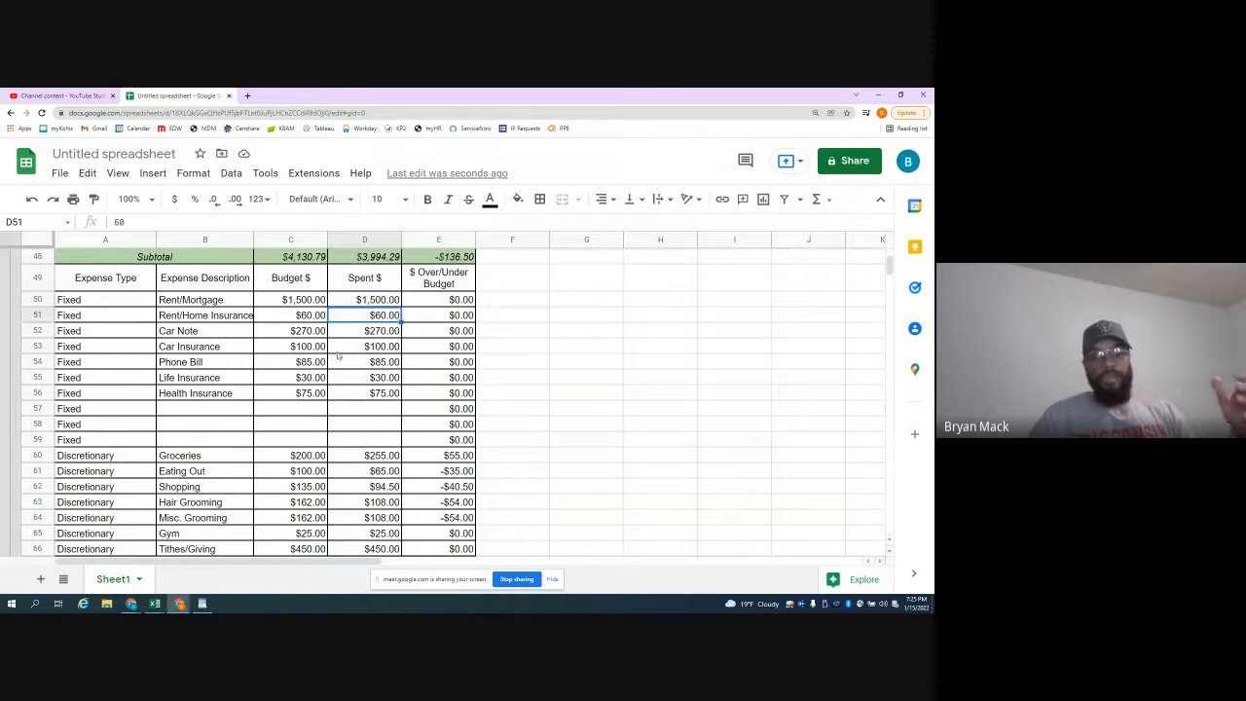
{"action": "scroll", "coordinate": [273, 356], "scroll_direction": "down", "scroll_amount": 1}
{"action": "scroll", "coordinate": [37, 358], "scroll_direction": "up", "scroll_amount": 4}
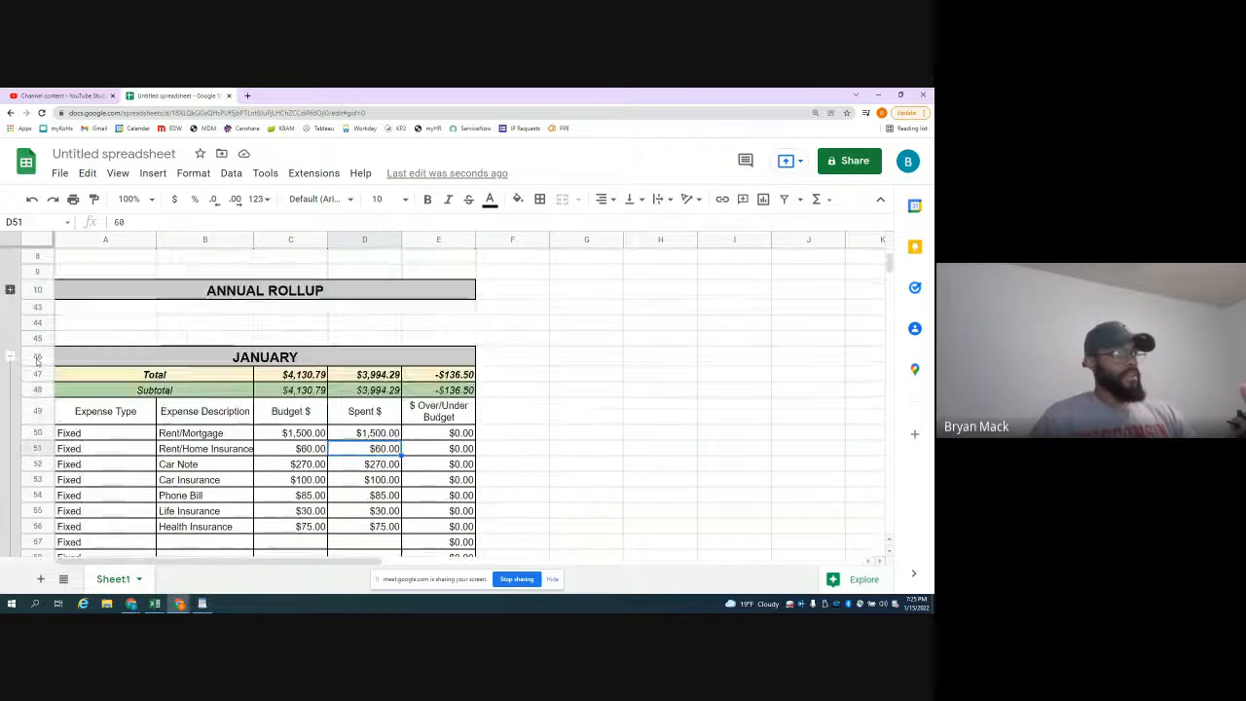
{"action": "left_click", "coordinate": [10, 356]}
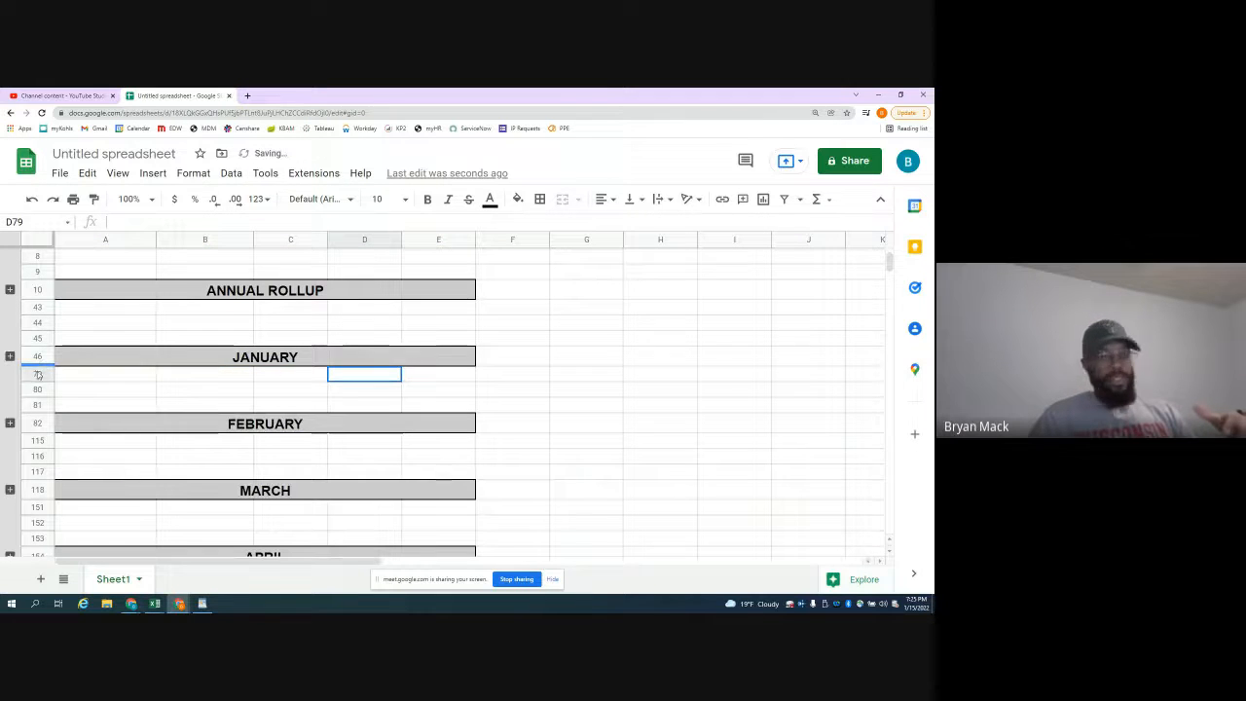
- Expand the February section to view its Rent/Mortgage spent cell, and collapse the section again
{"action": "left_click", "coordinate": [10, 422]}
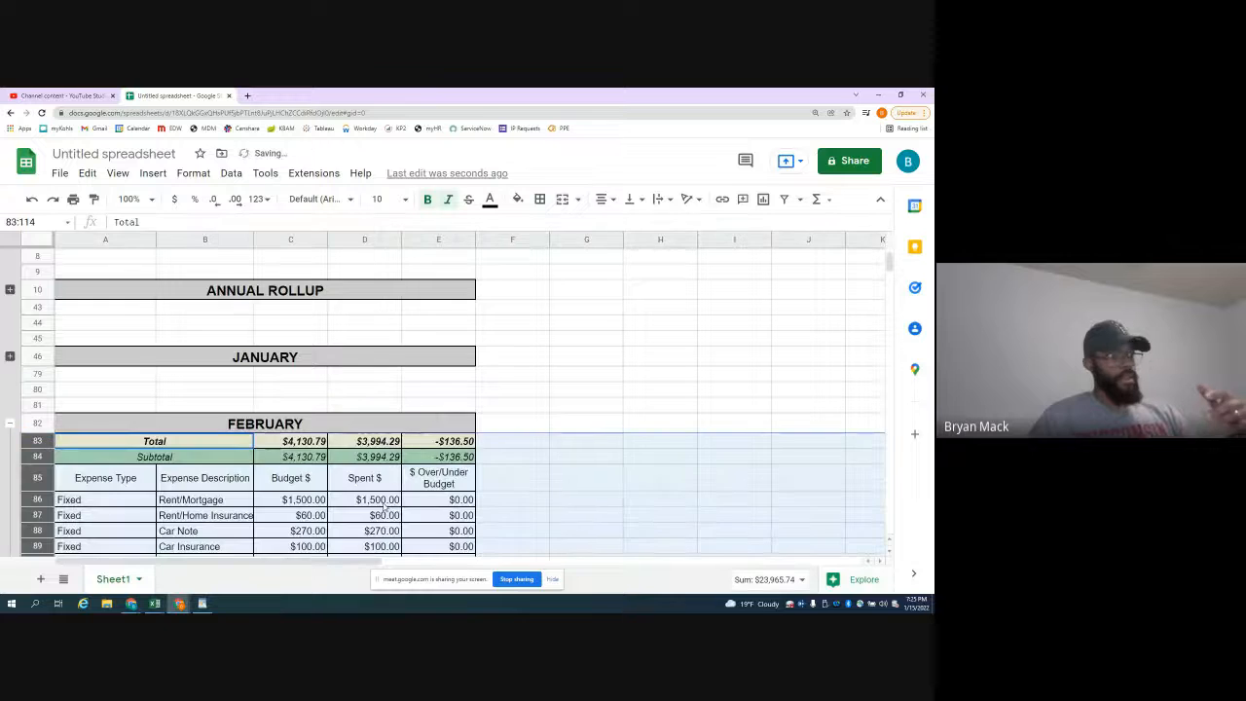
{"action": "left_click", "coordinate": [385, 506]}
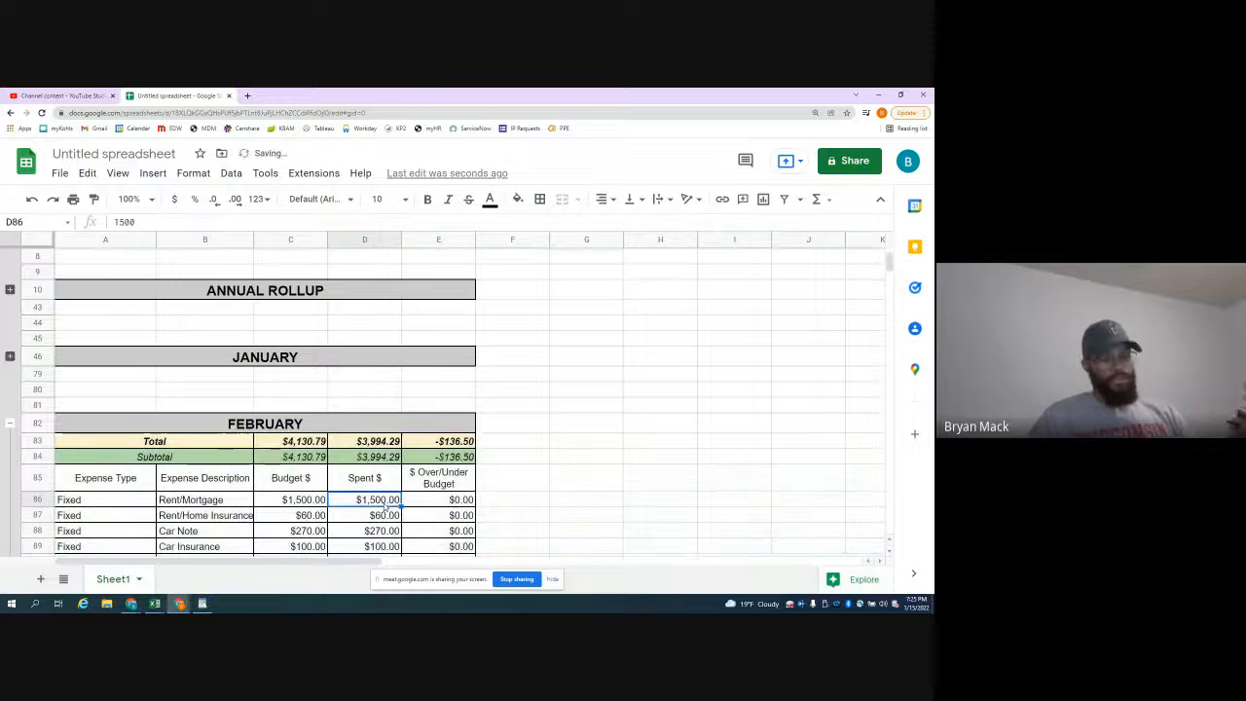
{"action": "left_click", "coordinate": [12, 423]}
- Look over the collapsed month sections through December and return to the income assumptions and Annual Recap
{"action": "scroll", "coordinate": [257, 306], "scroll_direction": "down", "scroll_amount": 4}
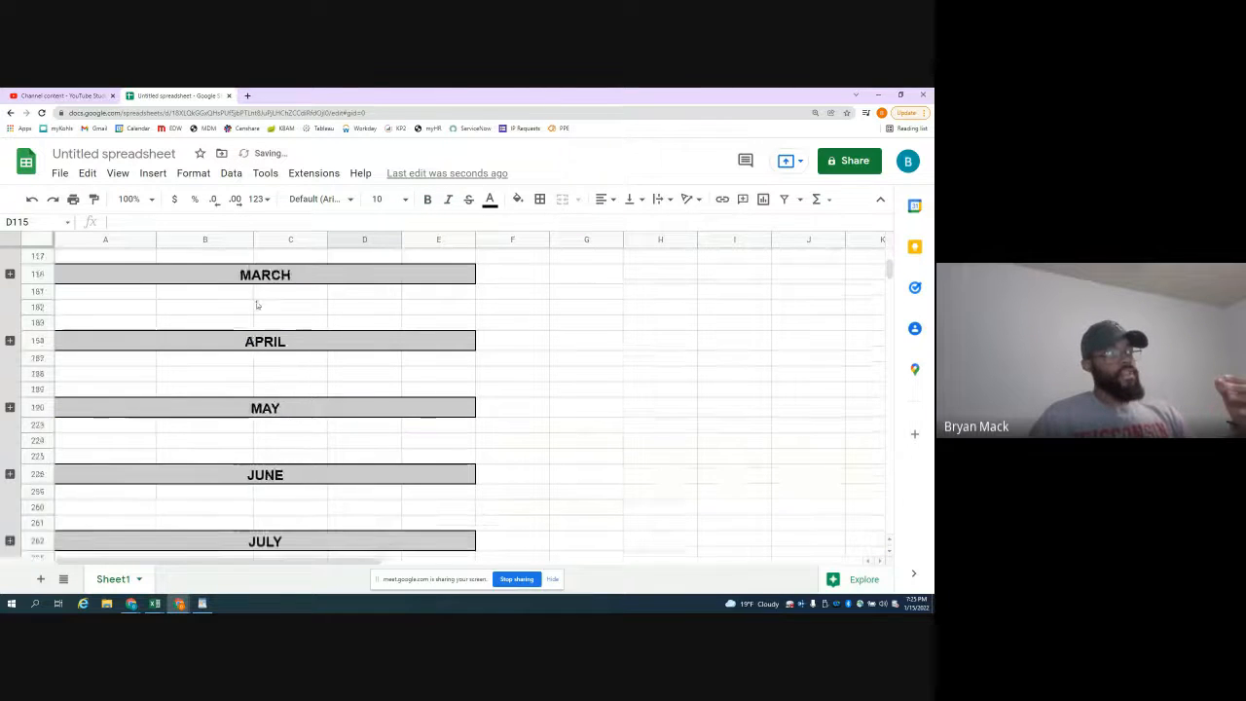
{"action": "scroll", "coordinate": [257, 306], "scroll_direction": "up", "scroll_amount": 3}
{"action": "scroll", "coordinate": [253, 320], "scroll_direction": "down", "scroll_amount": 10}
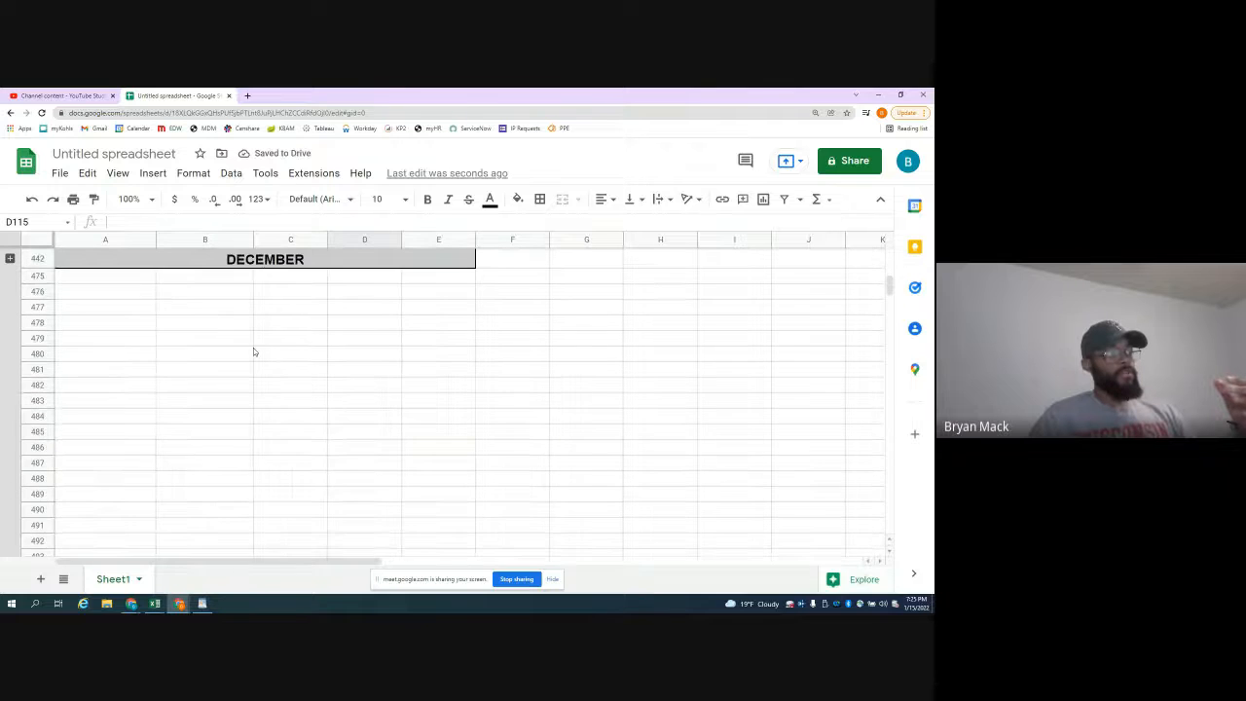
{"action": "scroll", "coordinate": [254, 351], "scroll_direction": "up", "scroll_amount": 15}
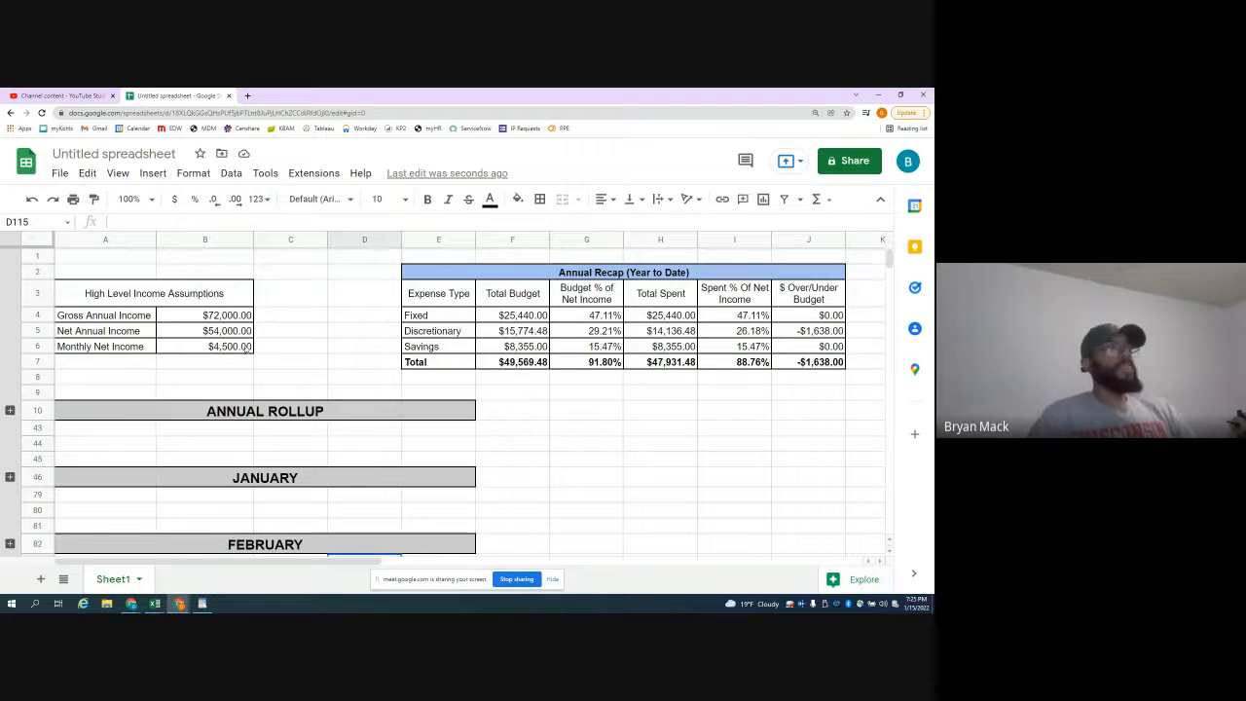